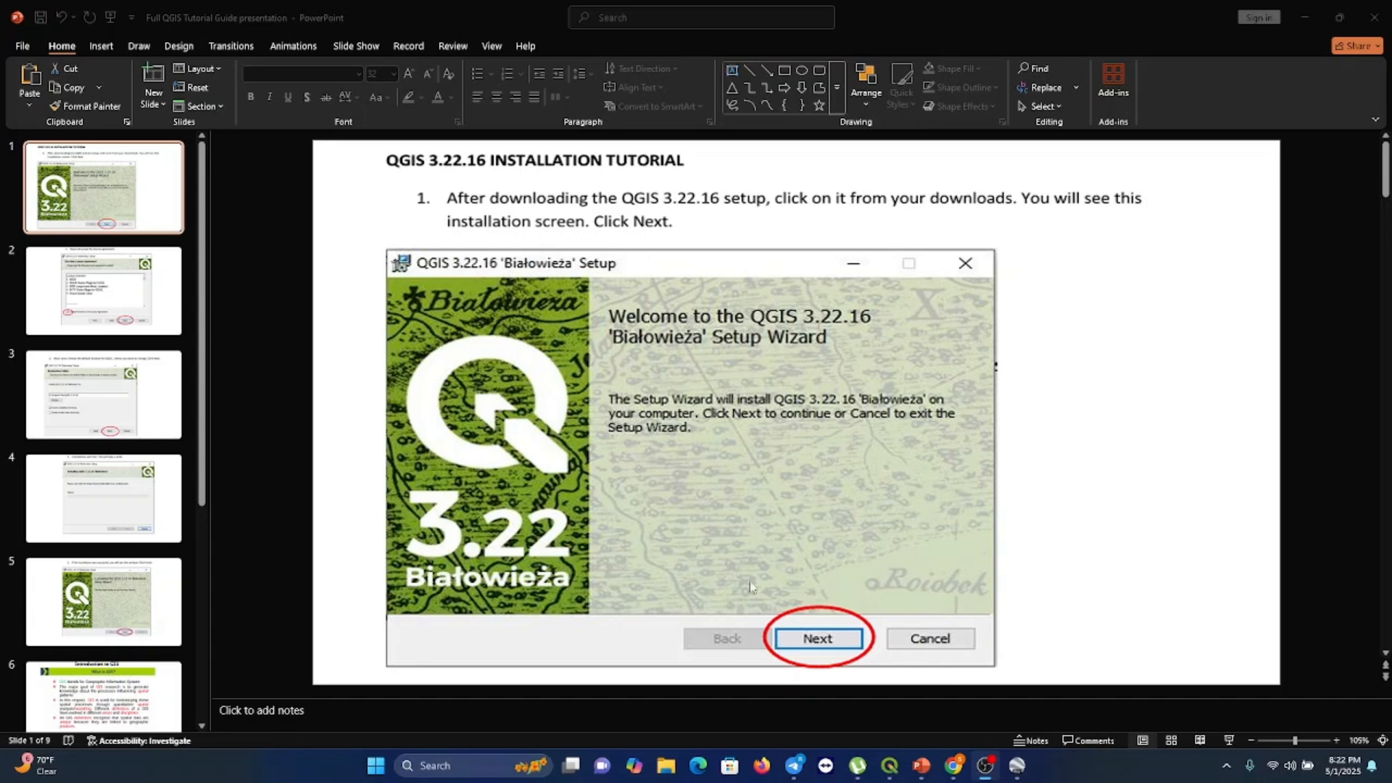
Switch to the browser and search the web for QGis download
{"action": "mouse_move", "coordinate": [956, 766]}
{"action": "left_click", "coordinate": [908, 708]}
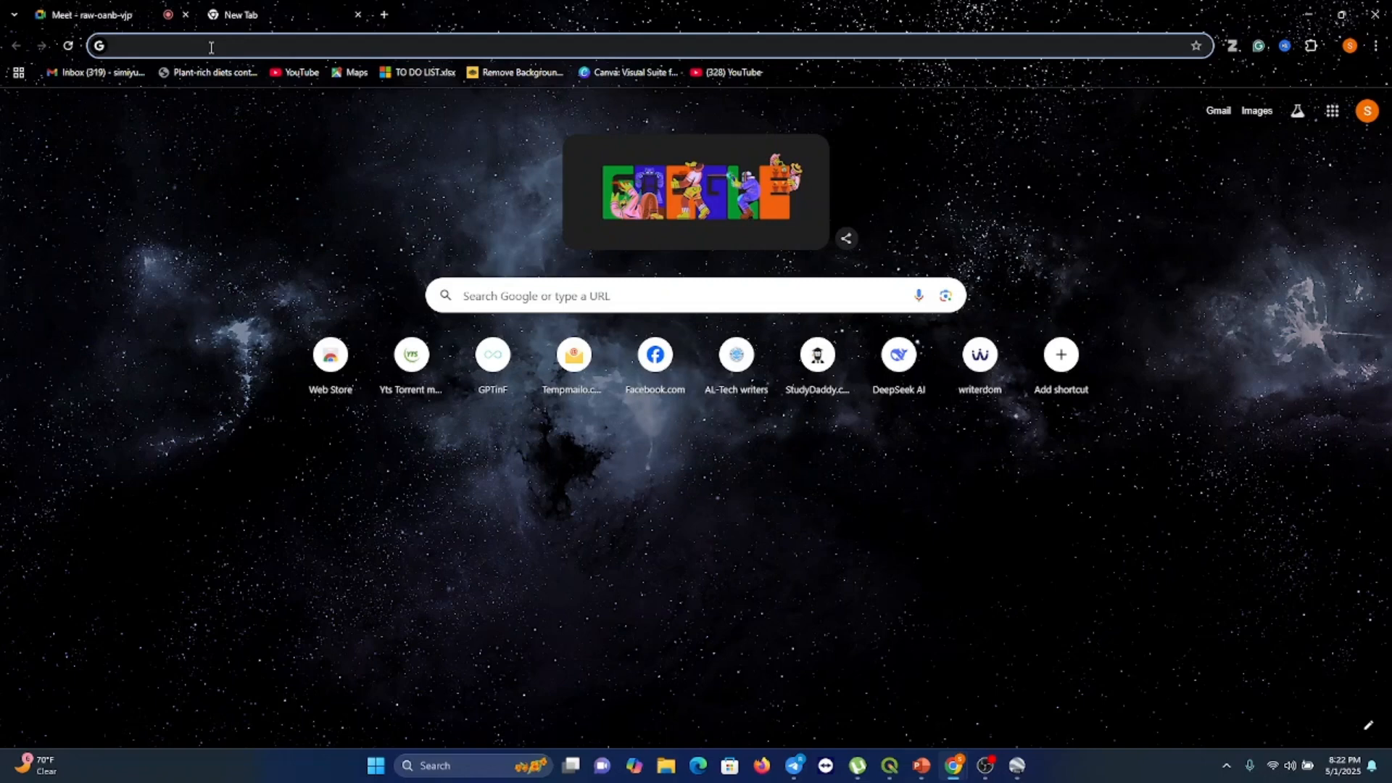
{"action": "type", "text": "G"}
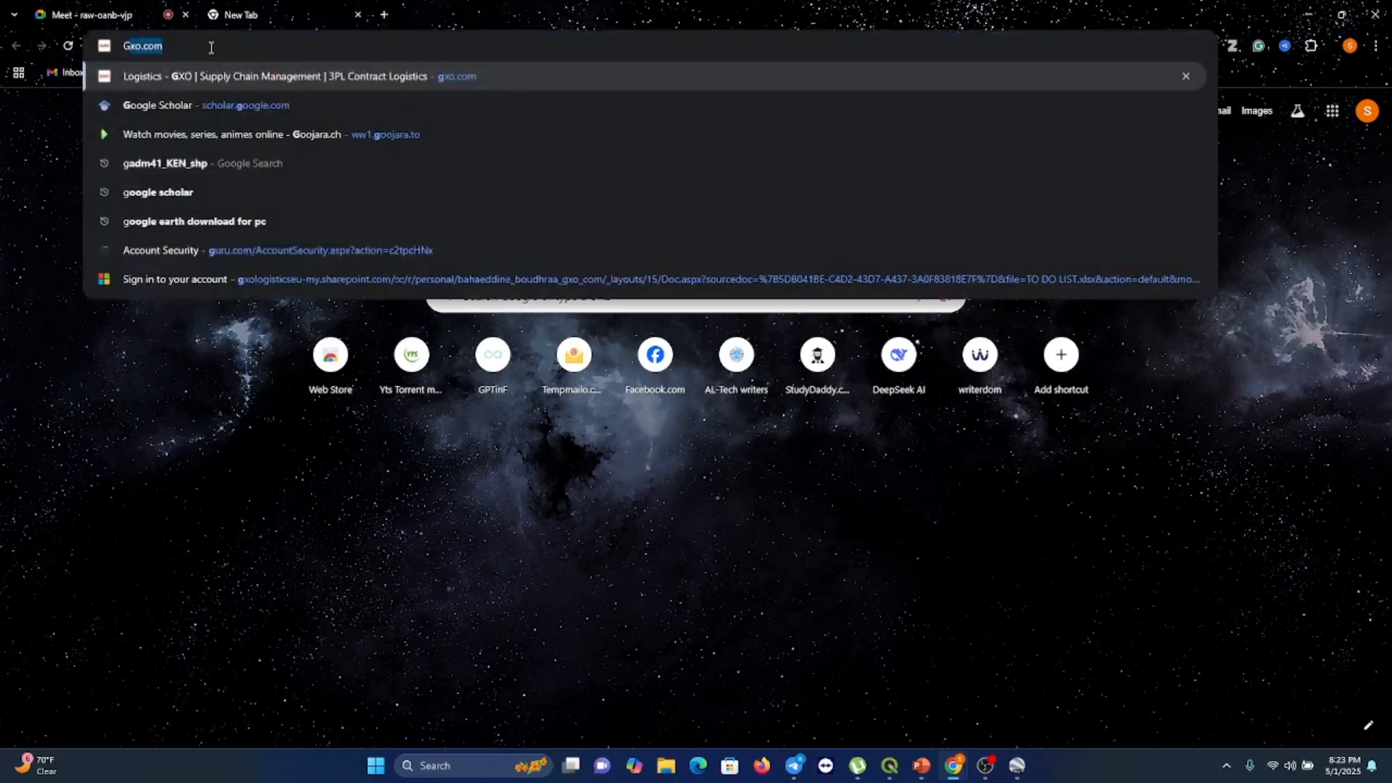
{"action": "key", "text": "BackSpace"}
{"action": "key", "text": "BackSpace"}
{"action": "type", "text": "QG"}
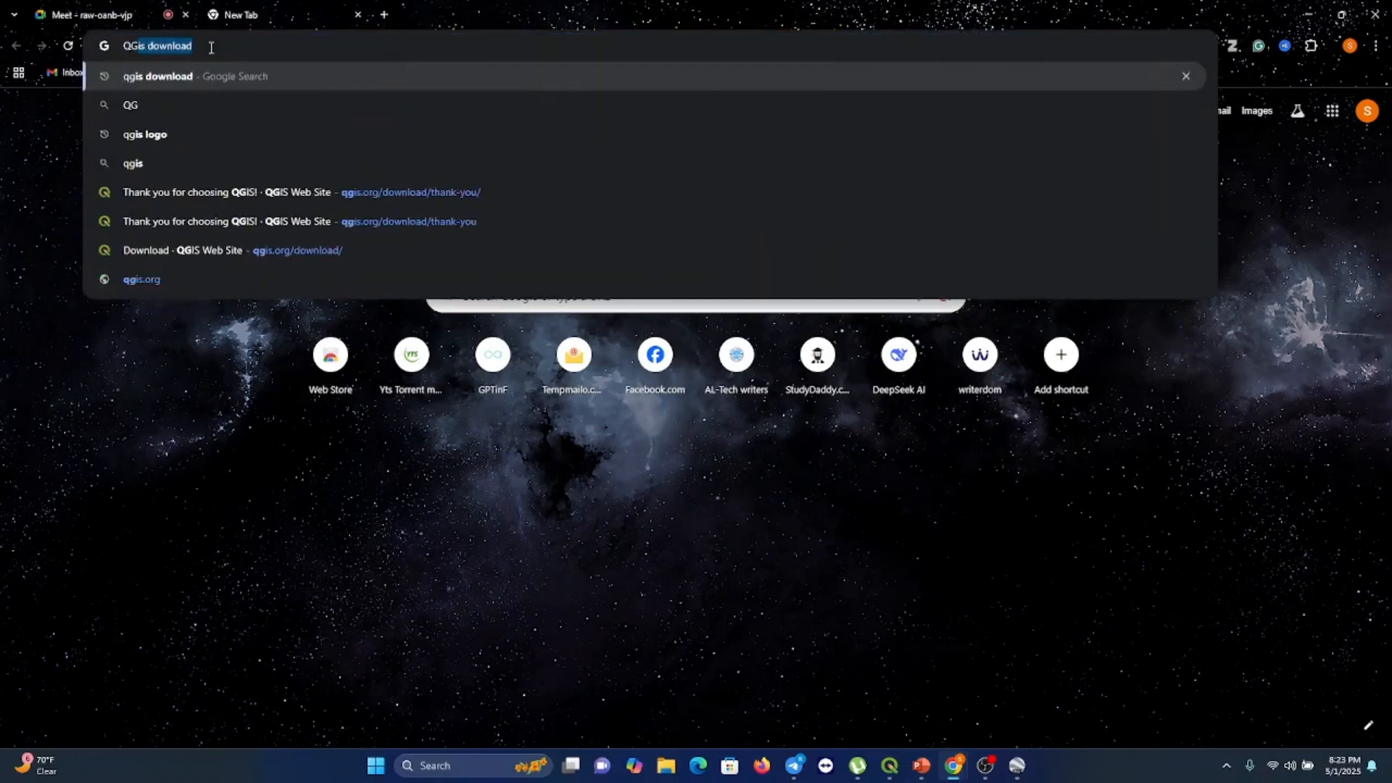
{"action": "key", "text": "Return"}
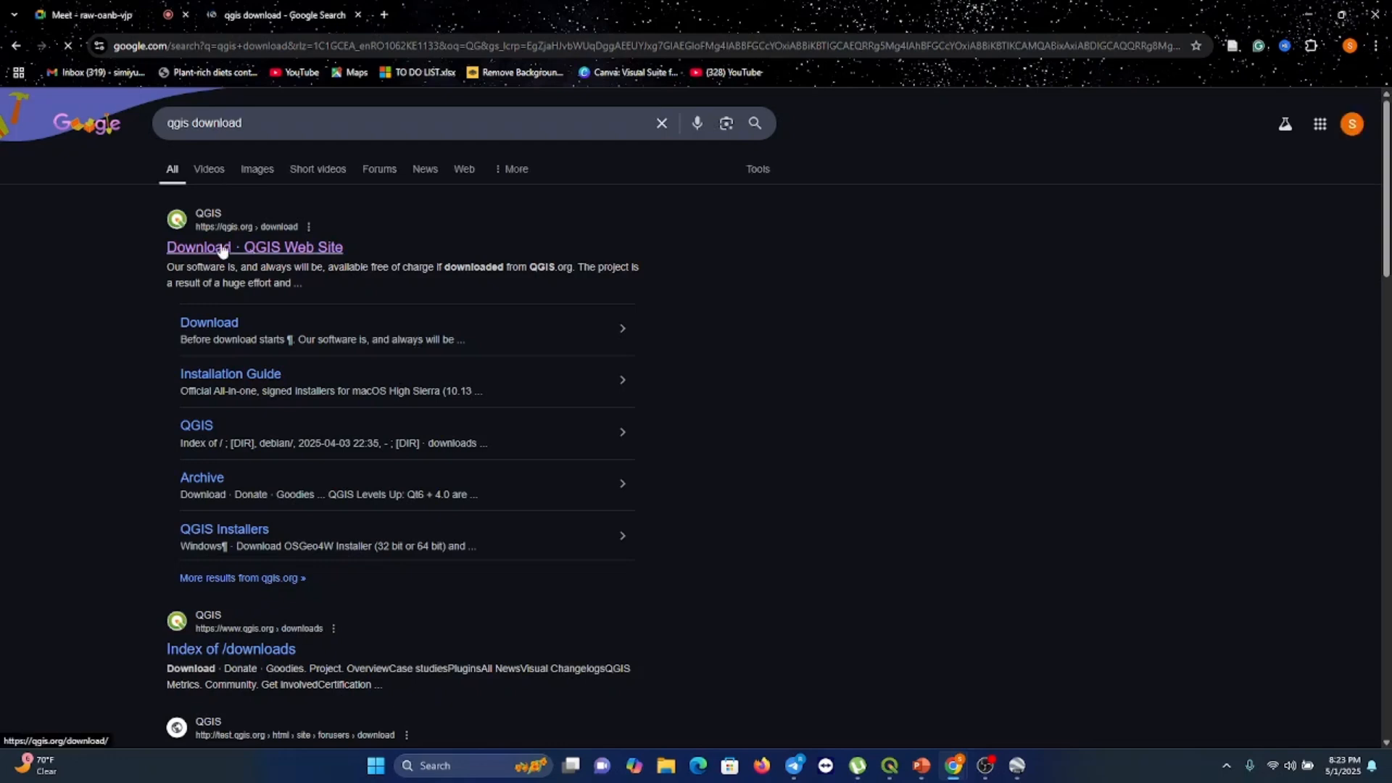
Open the Download · QGIS Web Site result to reach the QGIS download page
{"action": "left_click", "coordinate": [313, 250]}
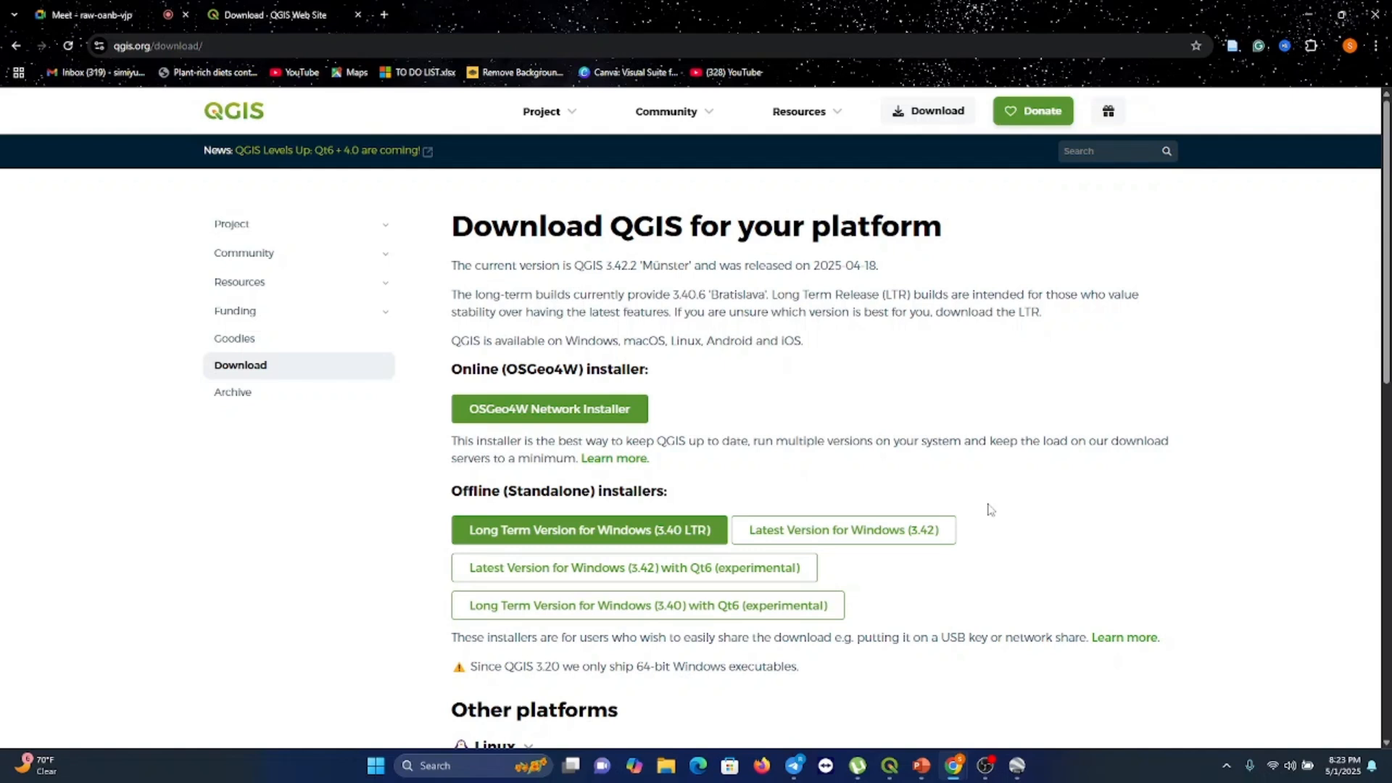
{"action": "scroll", "coordinate": [991, 510], "scroll_direction": "down", "scroll_amount": 3}
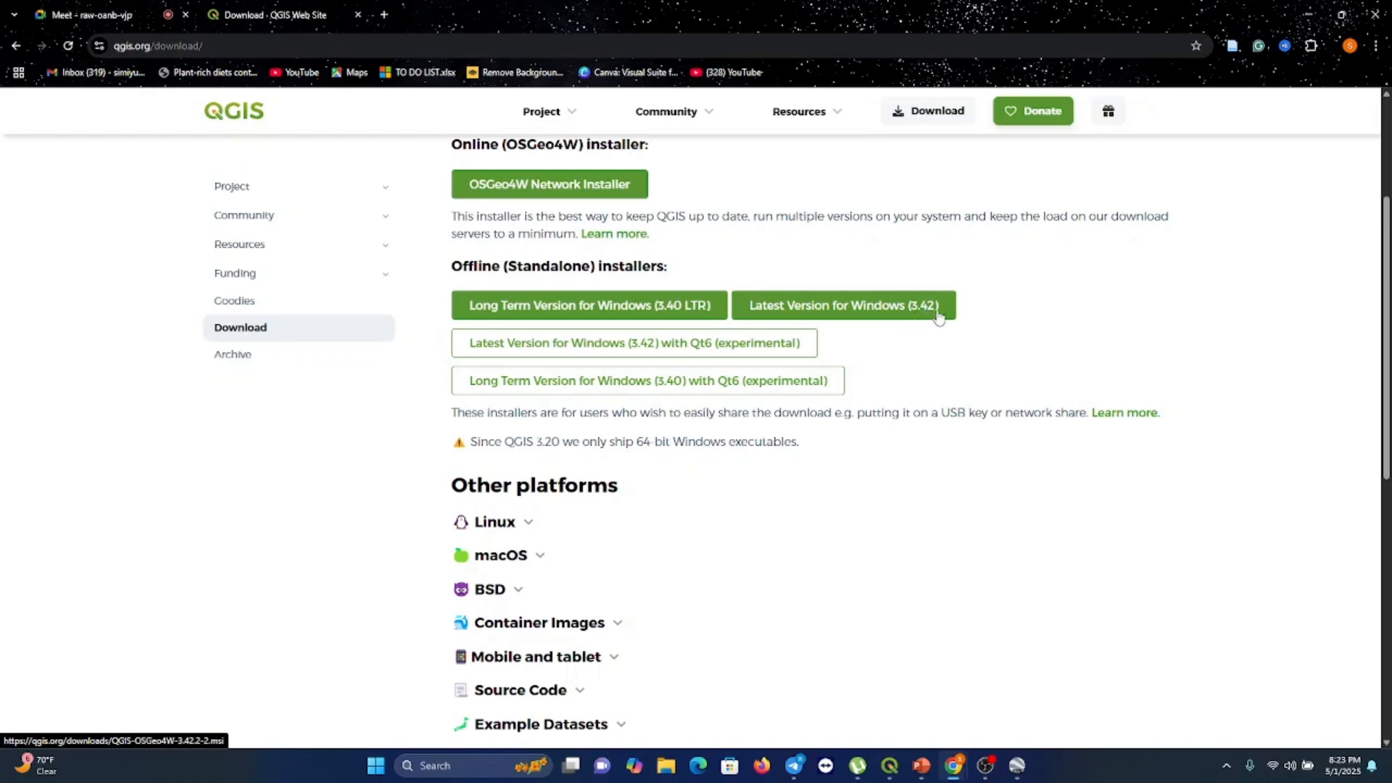
Expand the Linux and macOS sections under Other platforms to review their install options
{"action": "mouse_move", "coordinate": [892, 773]}
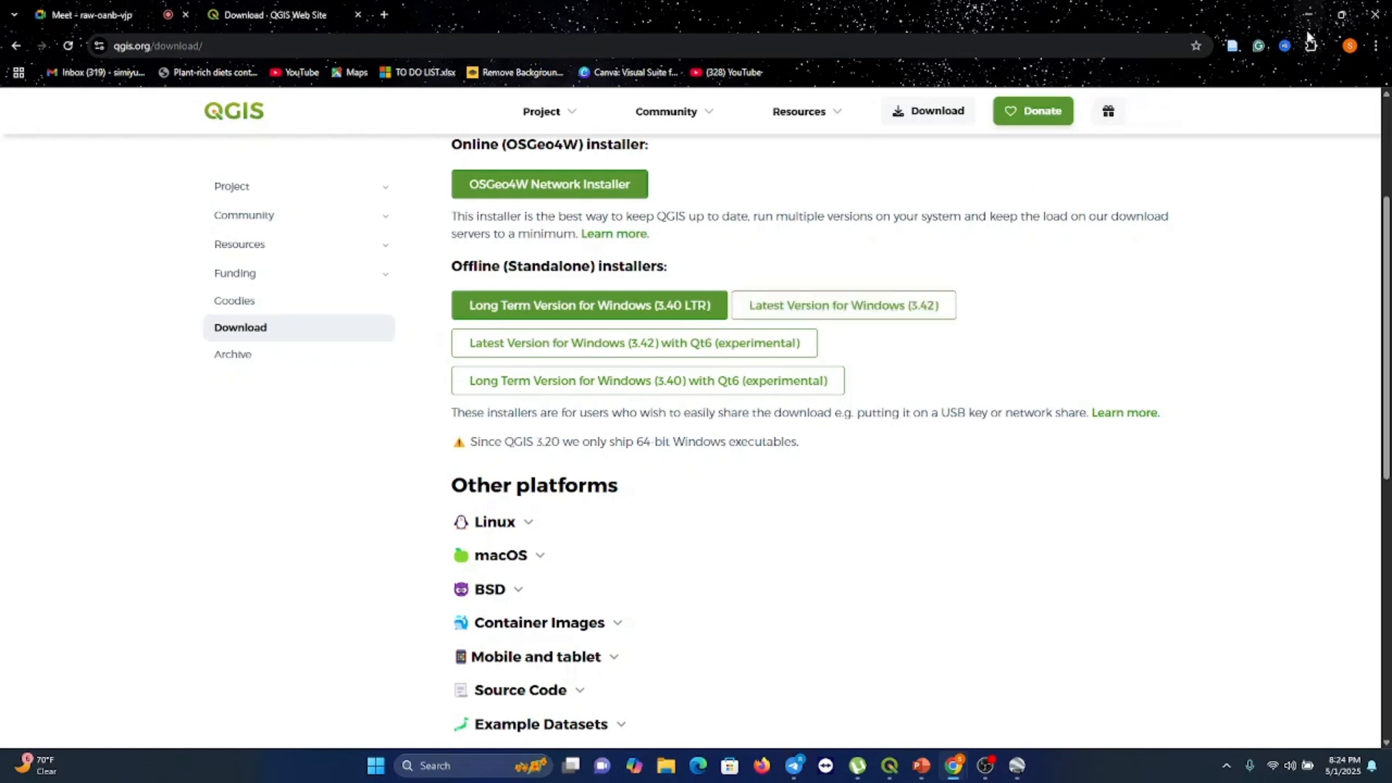
{"action": "left_click", "coordinate": [533, 525]}
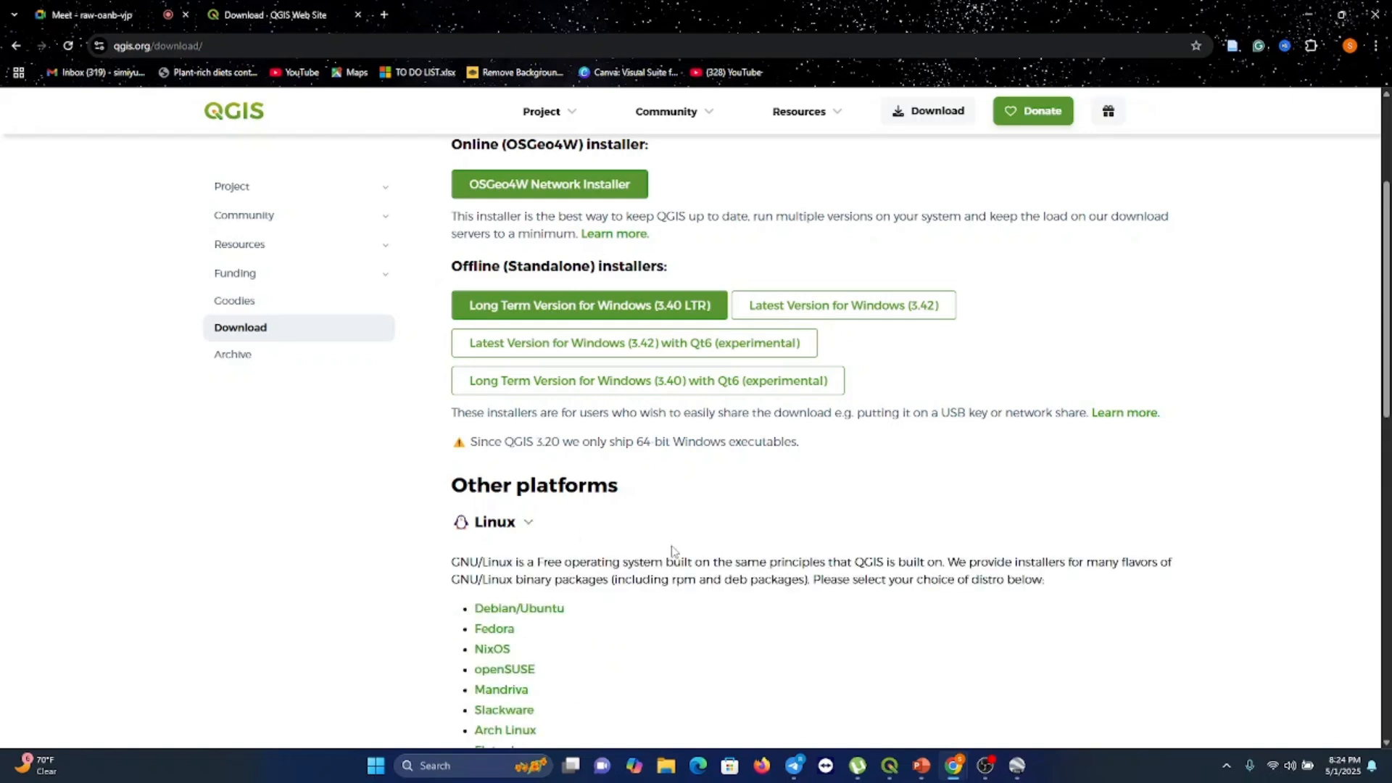
{"action": "scroll", "coordinate": [672, 551], "scroll_direction": "down", "scroll_amount": 2}
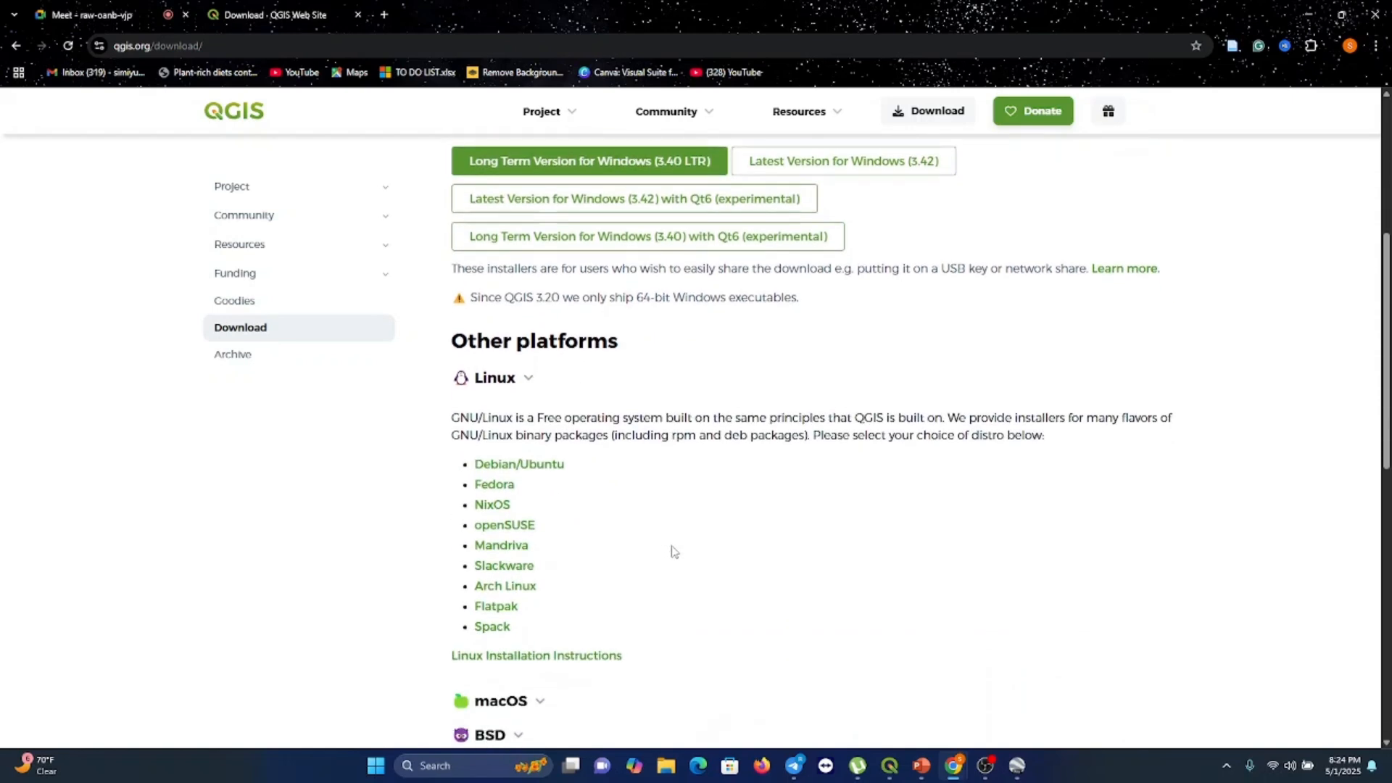
{"action": "scroll", "coordinate": [672, 551], "scroll_direction": "down", "scroll_amount": 1}
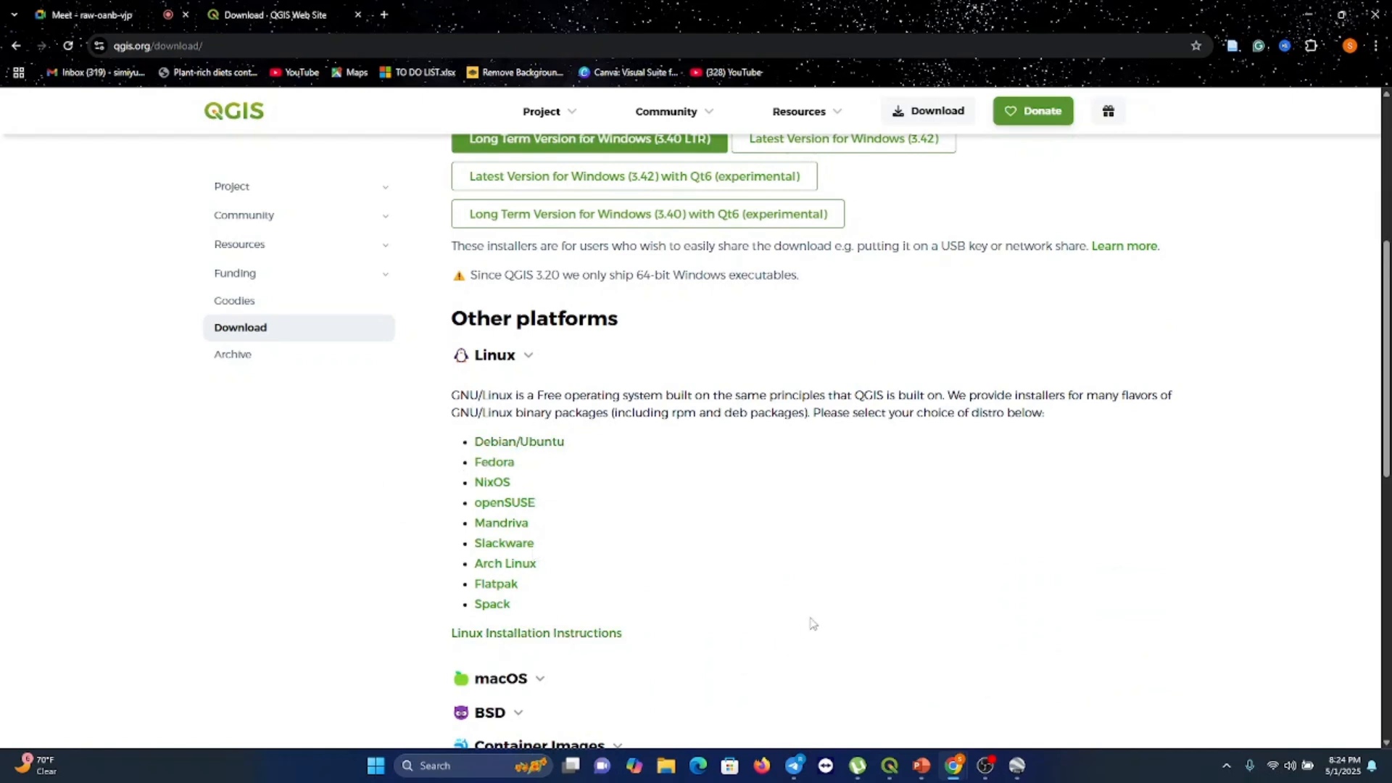
{"action": "scroll", "coordinate": [812, 623], "scroll_direction": "down", "scroll_amount": 3}
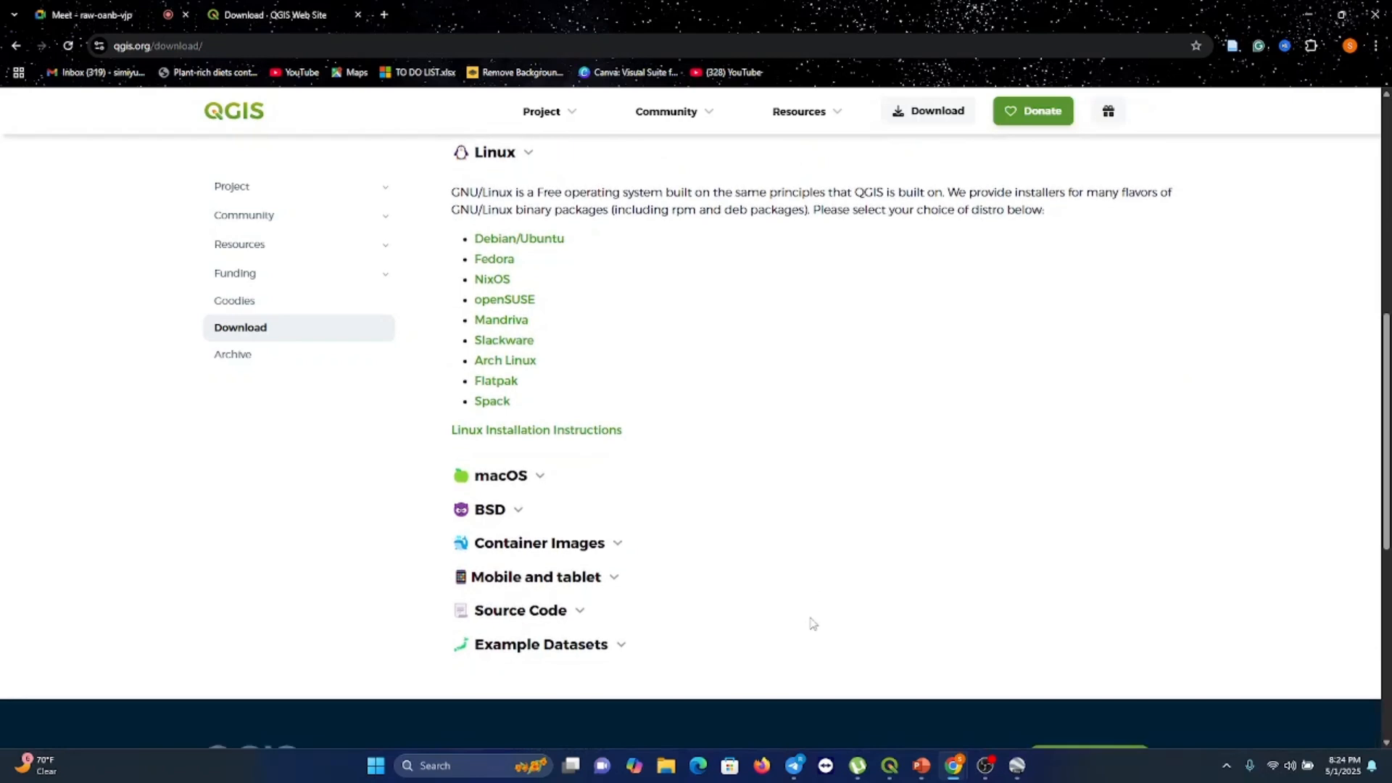
{"action": "left_click", "coordinate": [538, 475]}
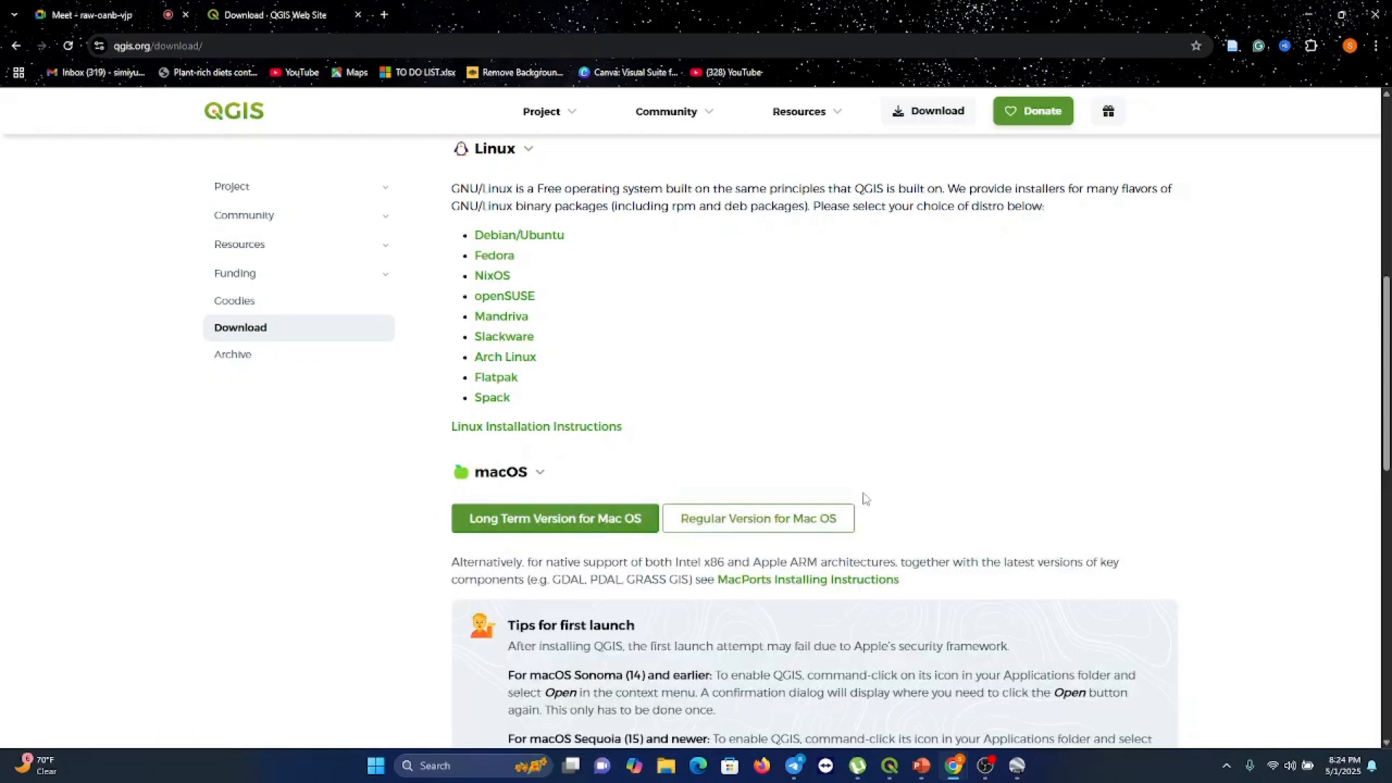
{"action": "scroll", "coordinate": [863, 499], "scroll_direction": "up", "scroll_amount": 7}
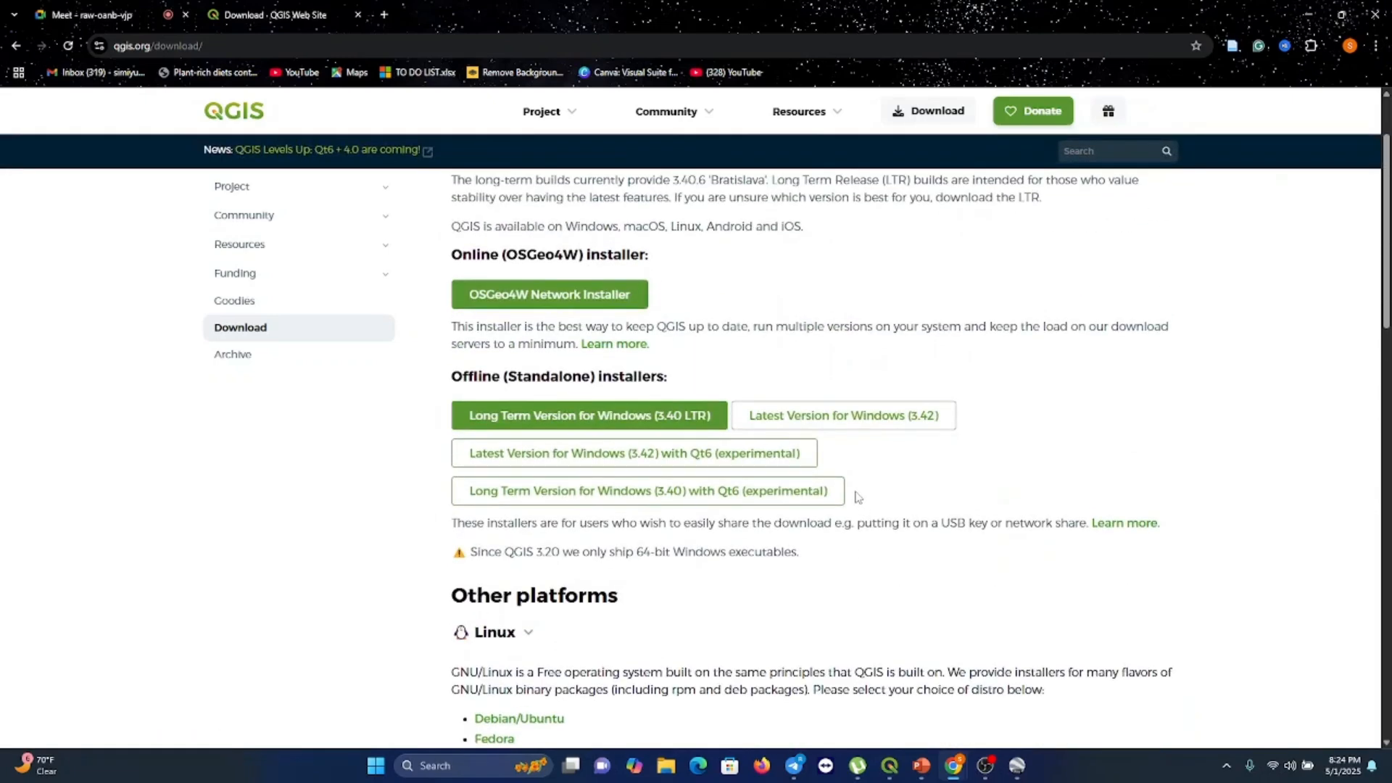
Start downloading the Latest Version for Windows (3.42) installer, pause it, and close the download list
{"action": "left_click", "coordinate": [860, 420]}
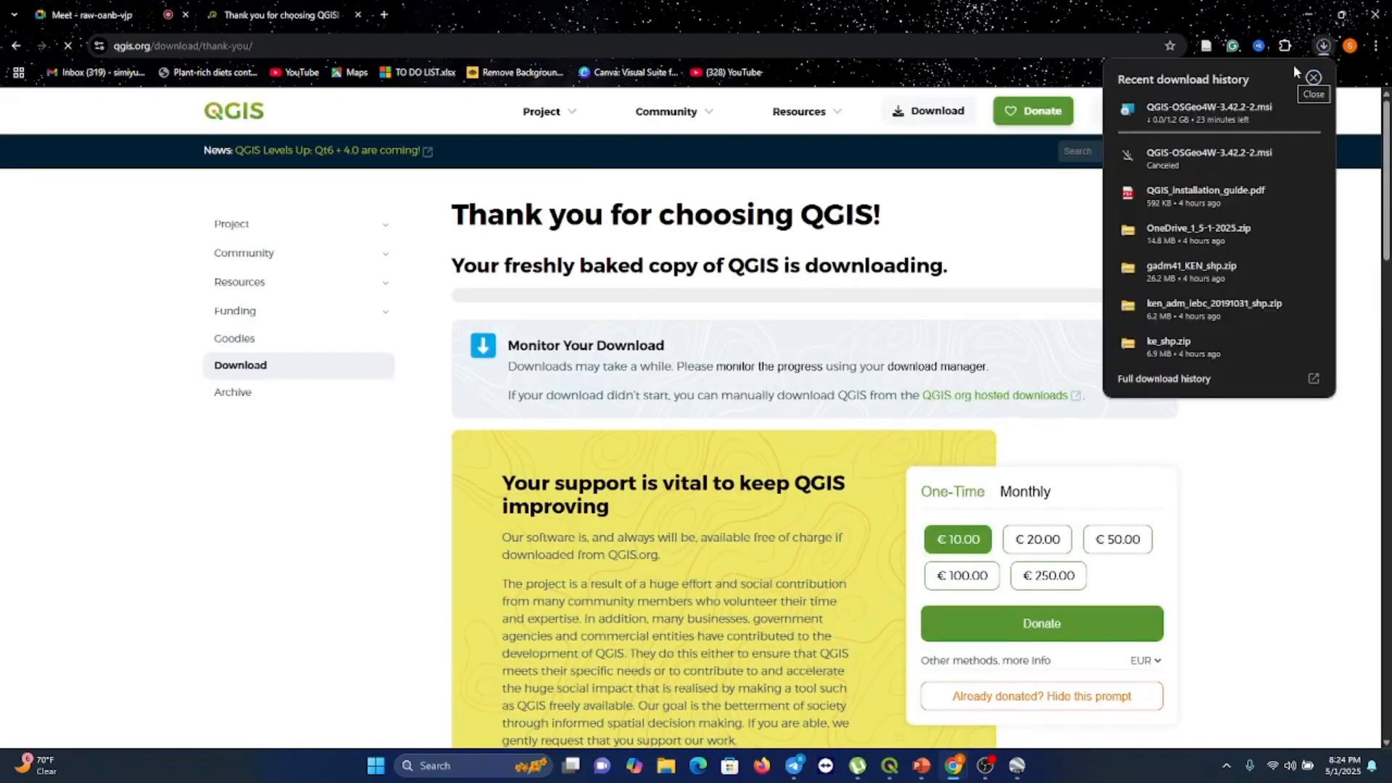
{"action": "mouse_move", "coordinate": [1177, 134]}
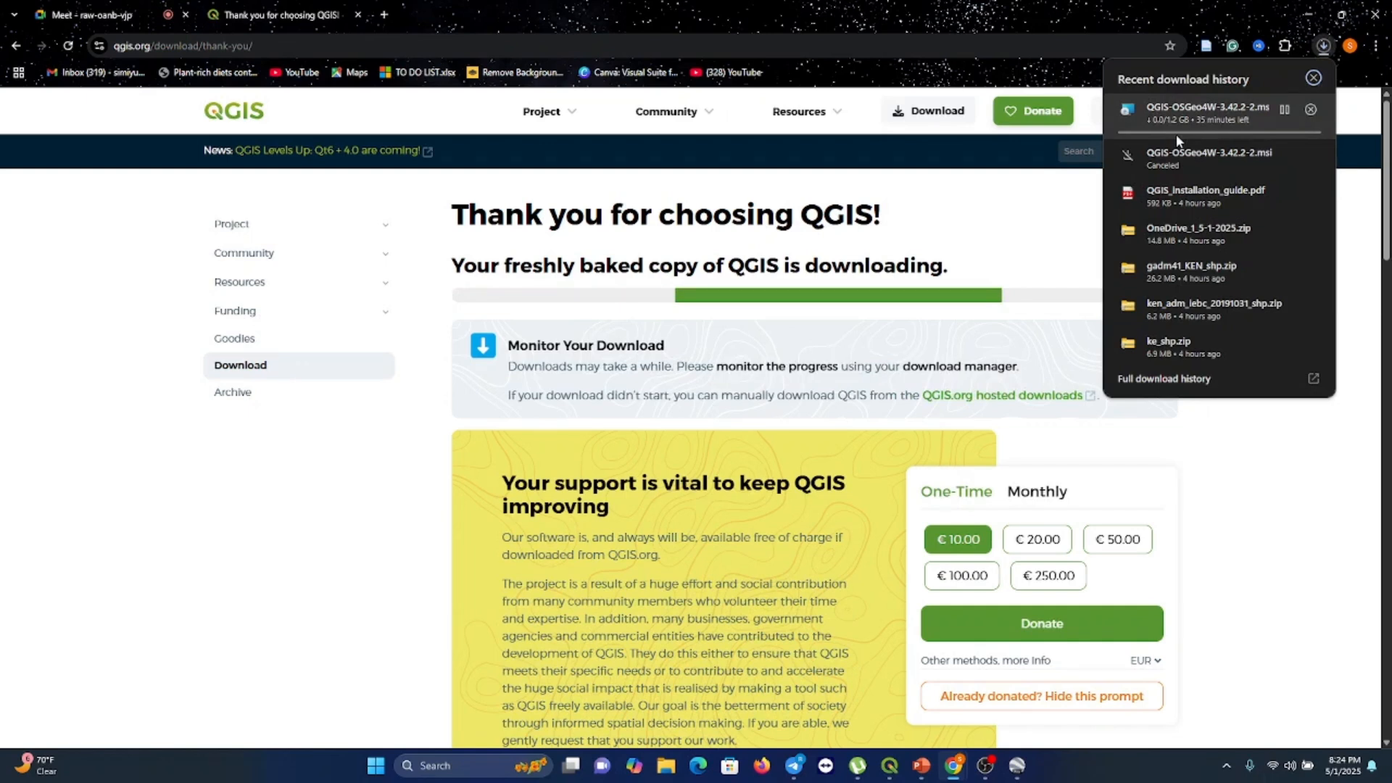
{"action": "left_click", "coordinate": [1285, 109]}
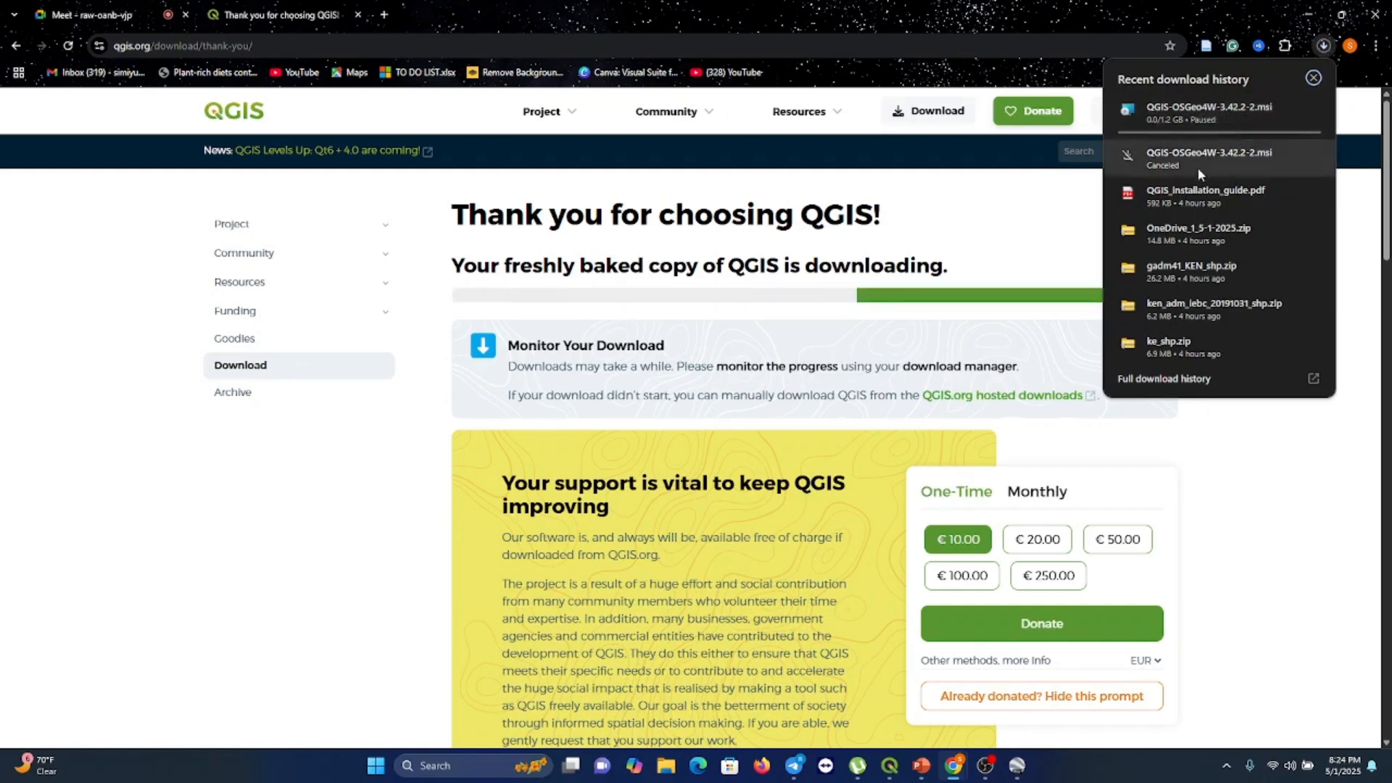
{"action": "mouse_move", "coordinate": [1157, 316]}
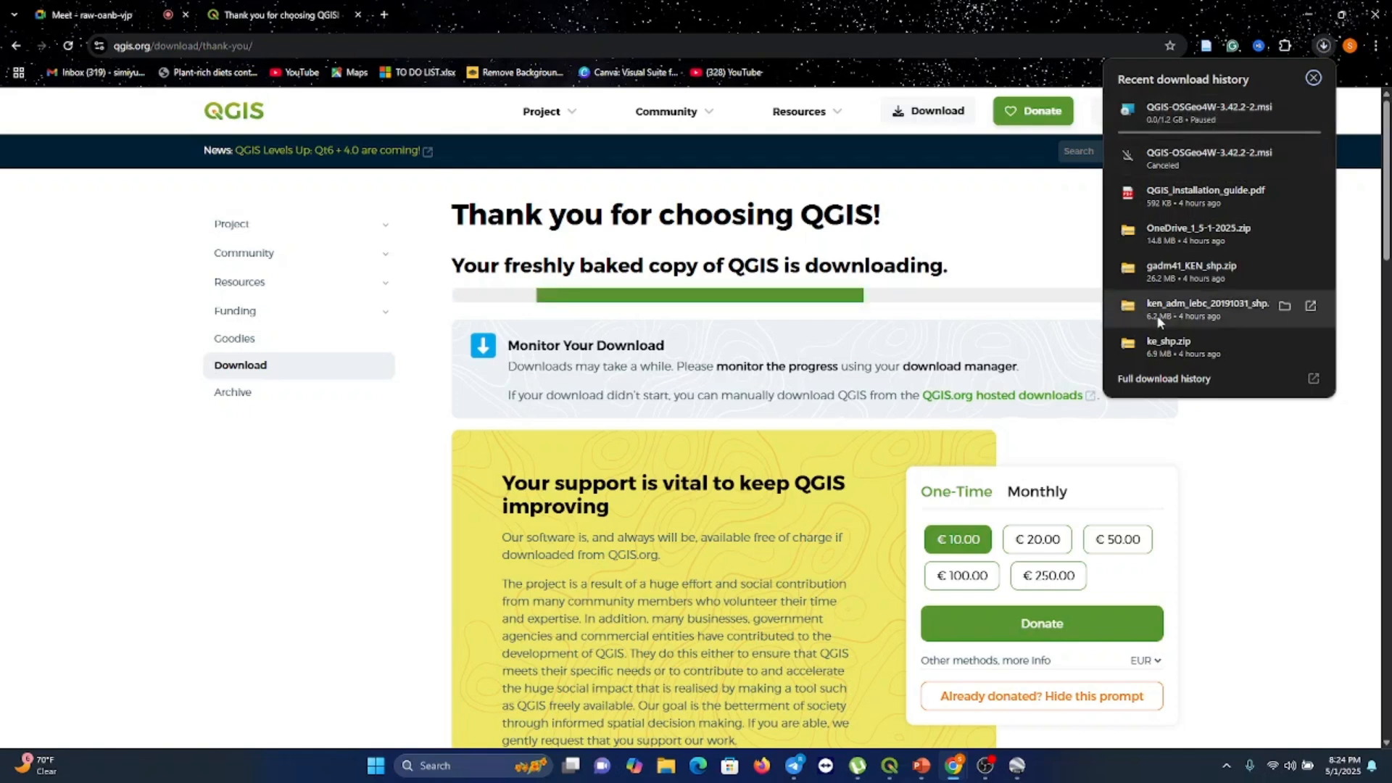
{"action": "mouse_move", "coordinate": [1260, 116]}
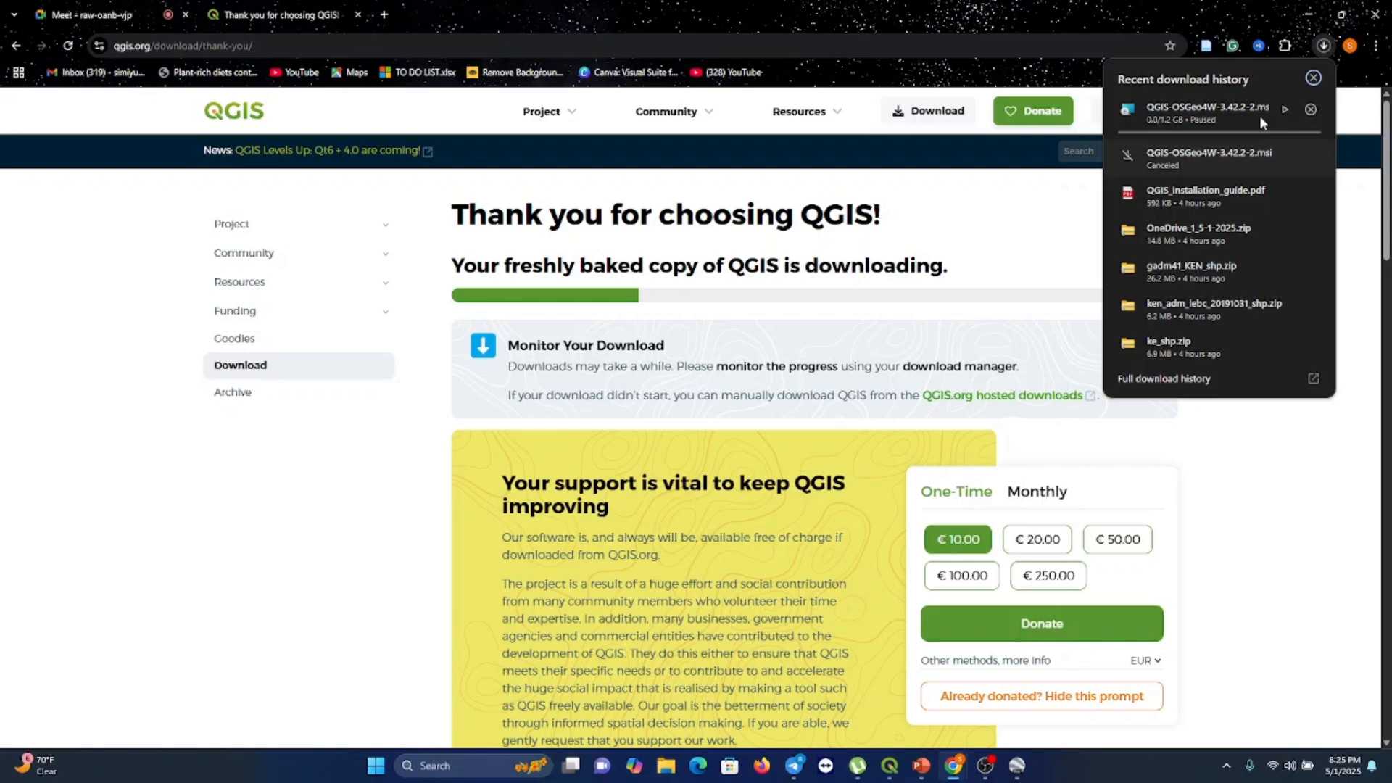
{"action": "left_click", "coordinate": [1314, 78]}
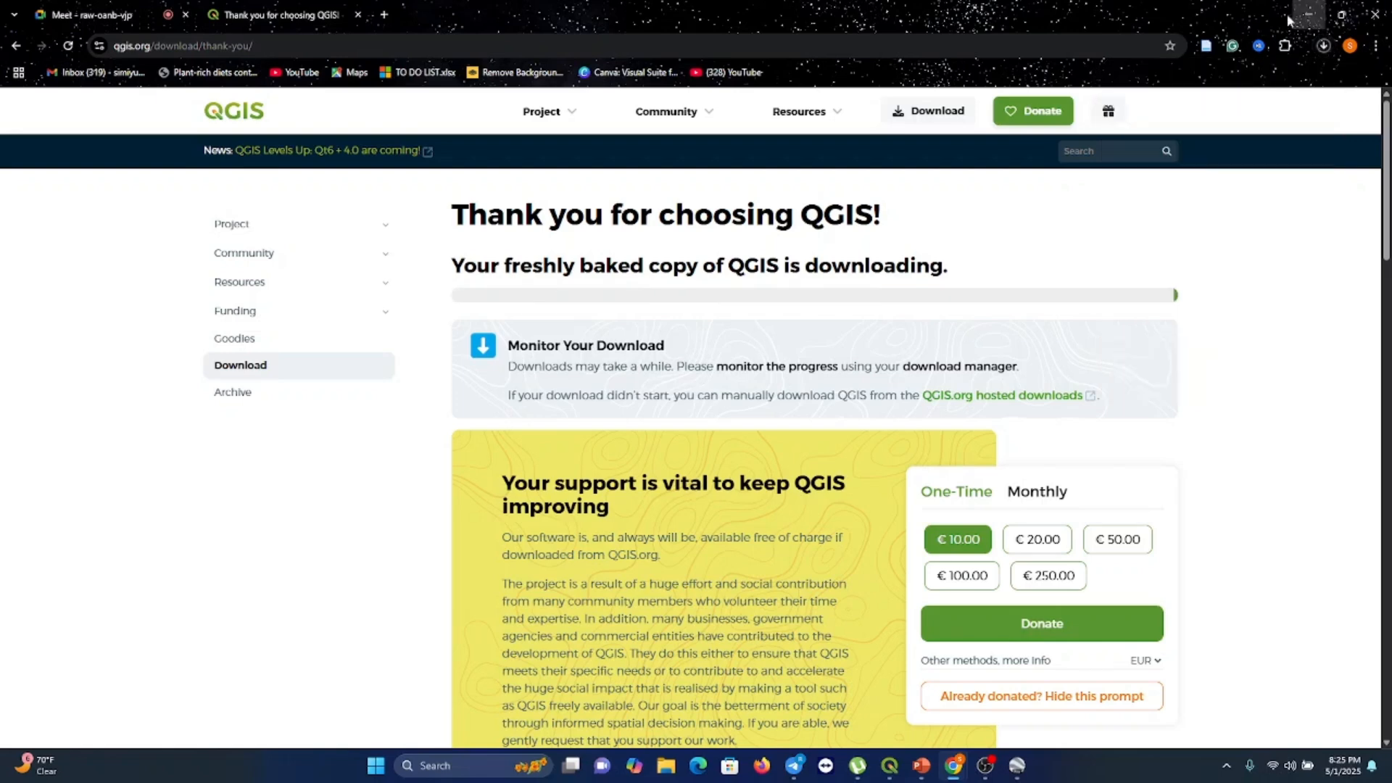
Minimize the browser and open the QGIS 3.22.16 folder on the desktop
{"action": "left_click", "coordinate": [1308, 14]}
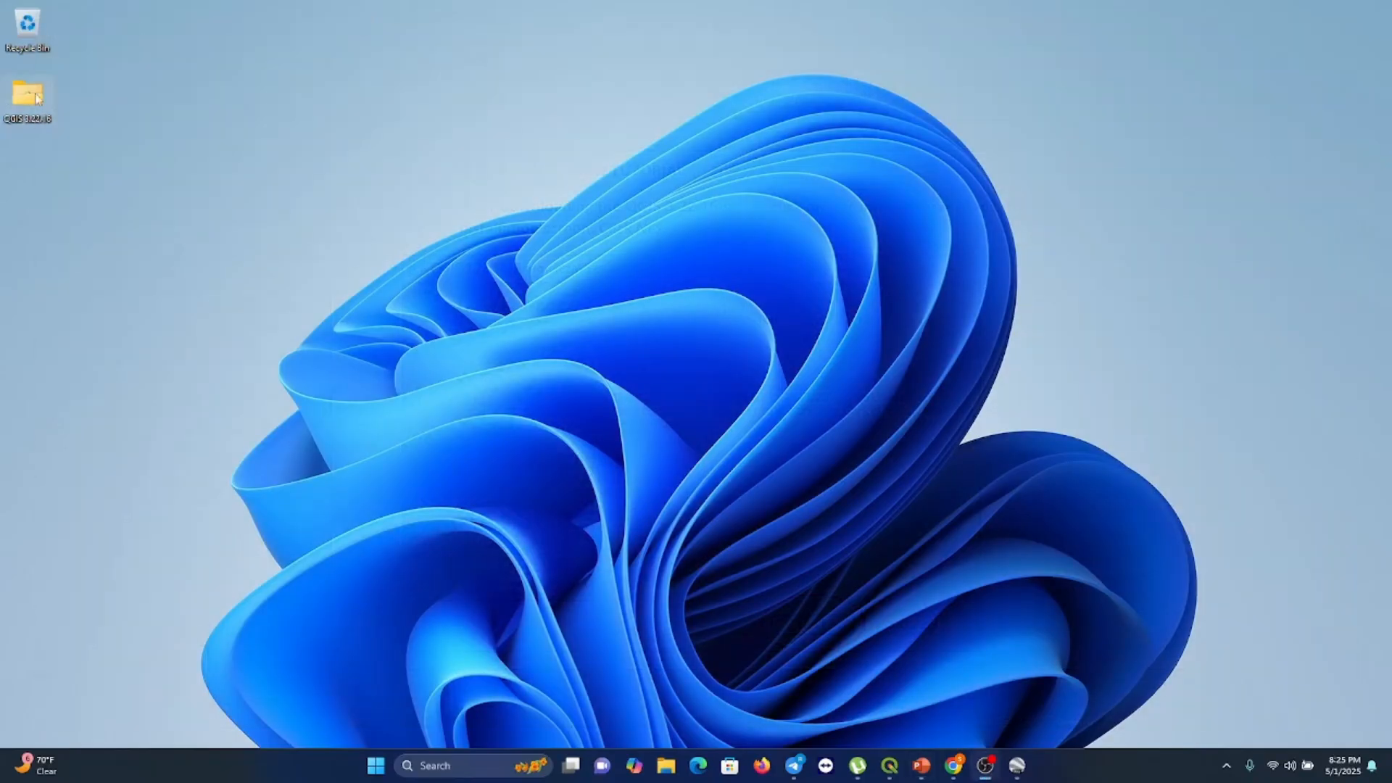
{"action": "double_click", "coordinate": [29, 109]}
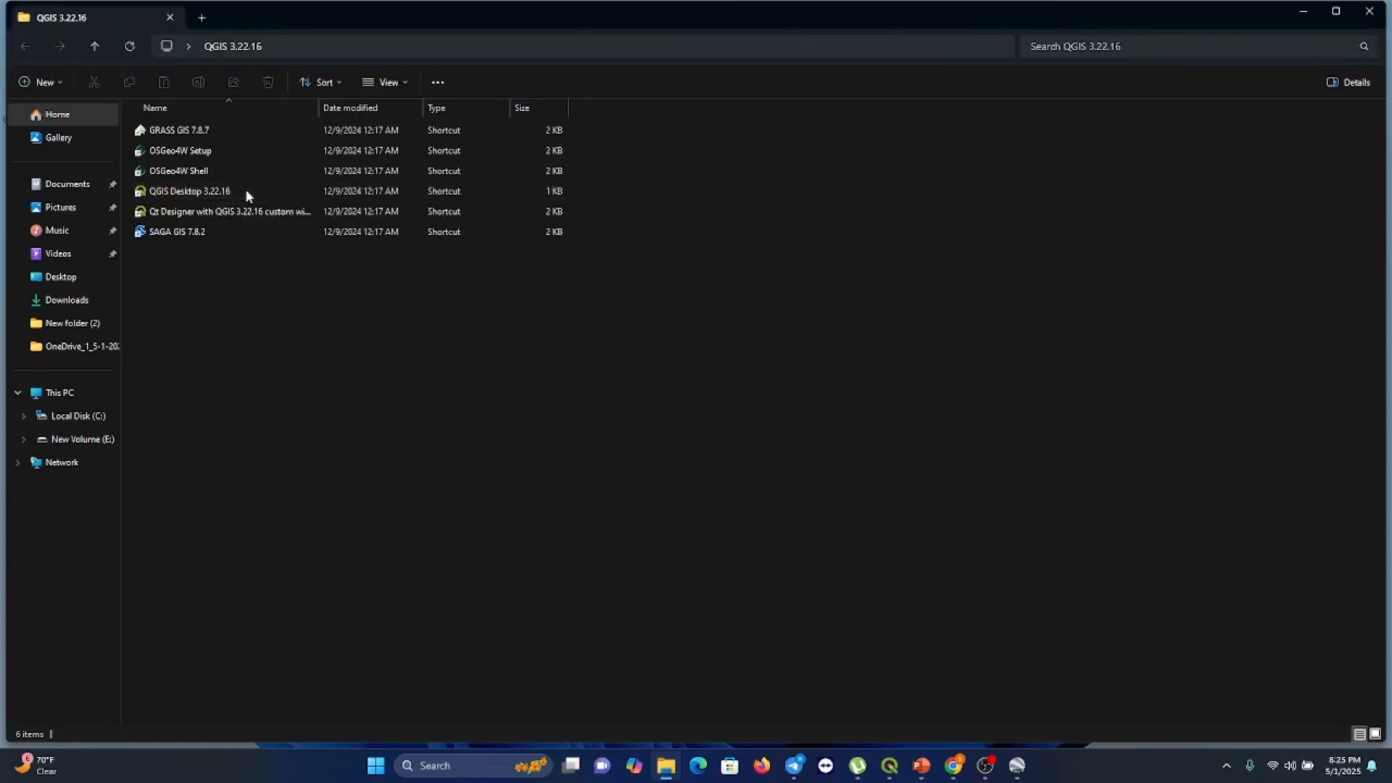
{"action": "right_click", "coordinate": [245, 190]}
{"action": "left_click", "coordinate": [223, 192]}
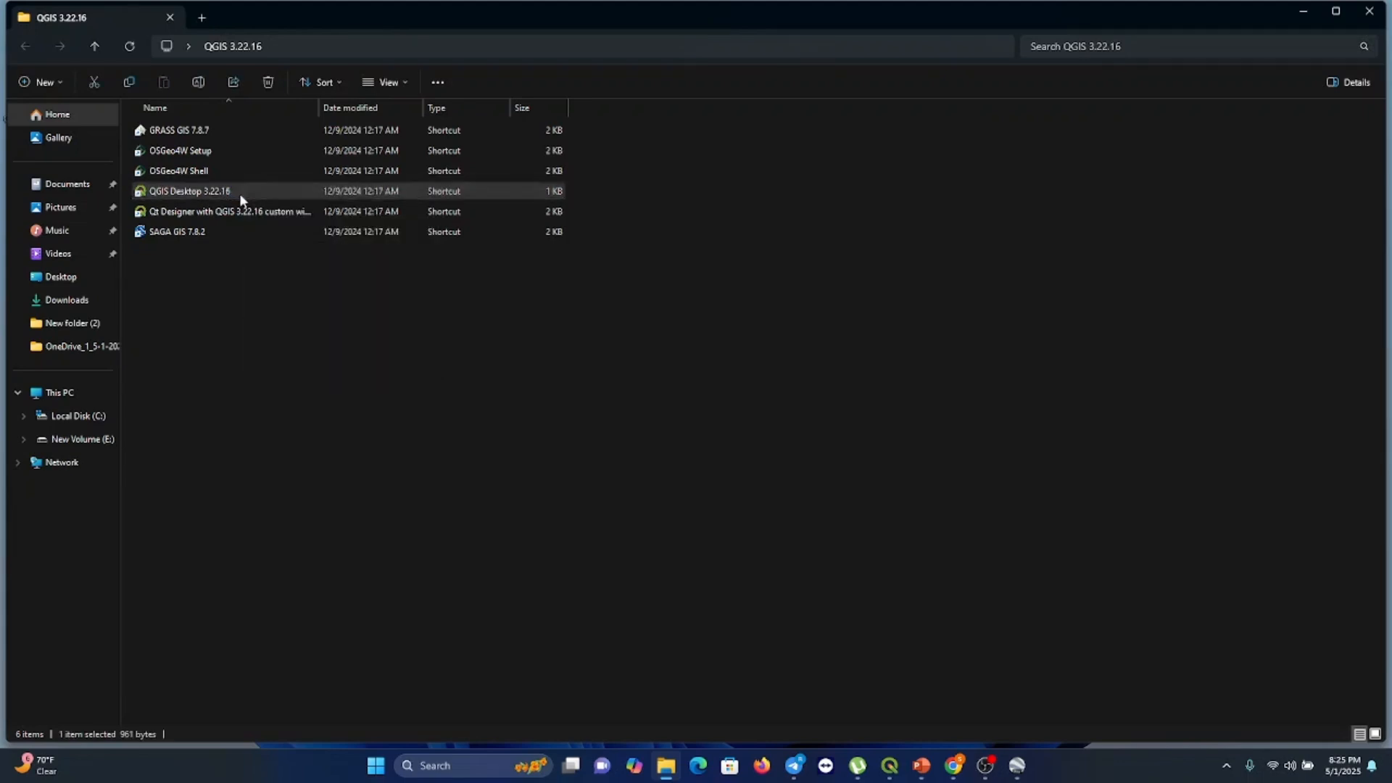
{"action": "right_click", "coordinate": [238, 193]}
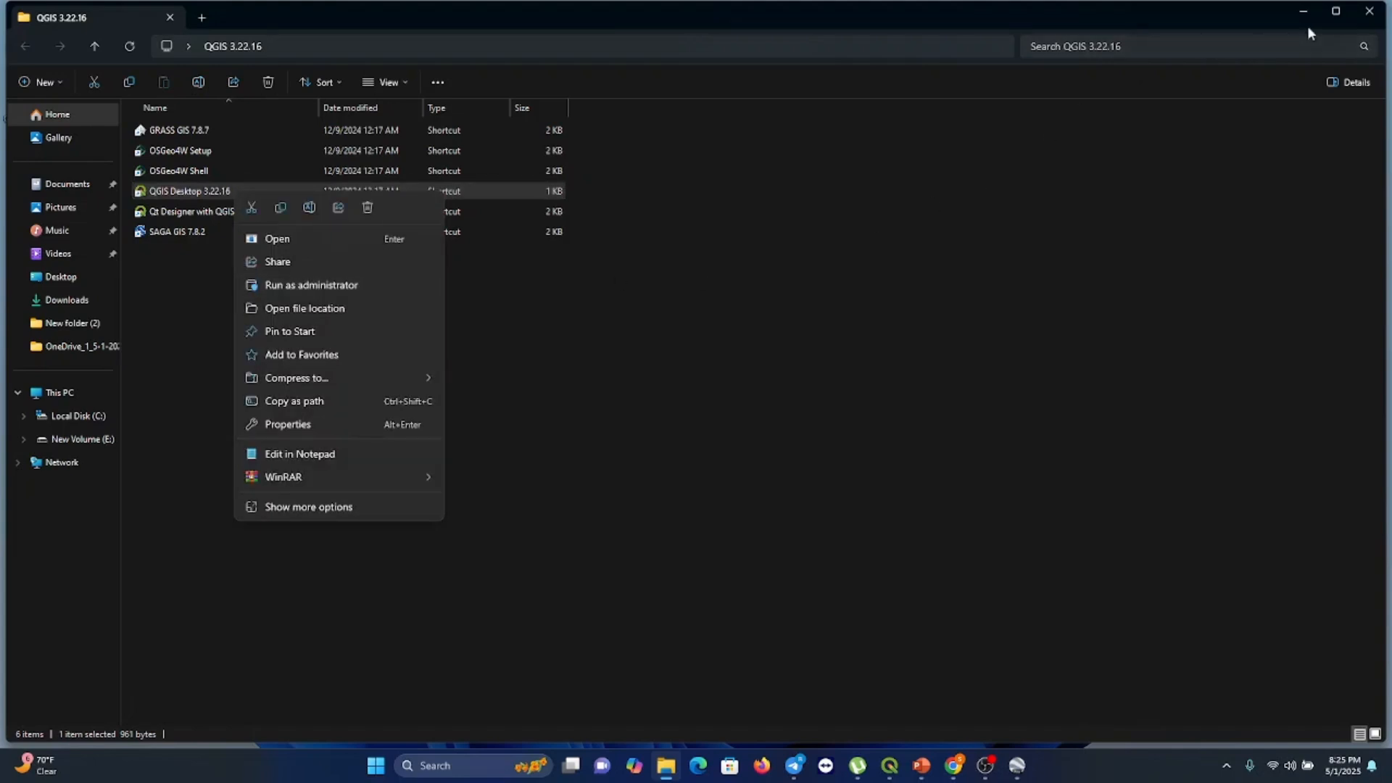
{"action": "left_click", "coordinate": [1303, 7]}
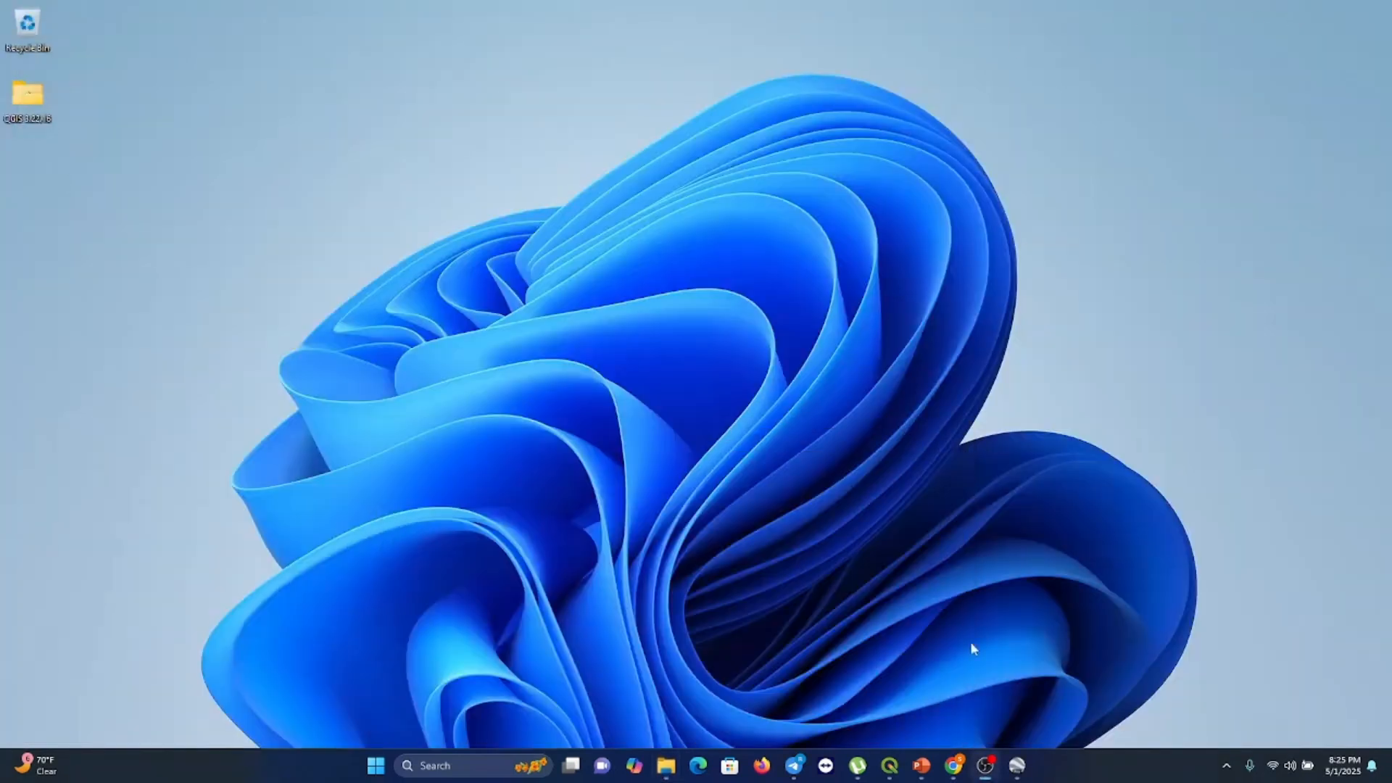
Switch to the PowerPoint presentation and page through the QGIS installation tutorial slides
{"action": "left_click", "coordinate": [926, 766]}
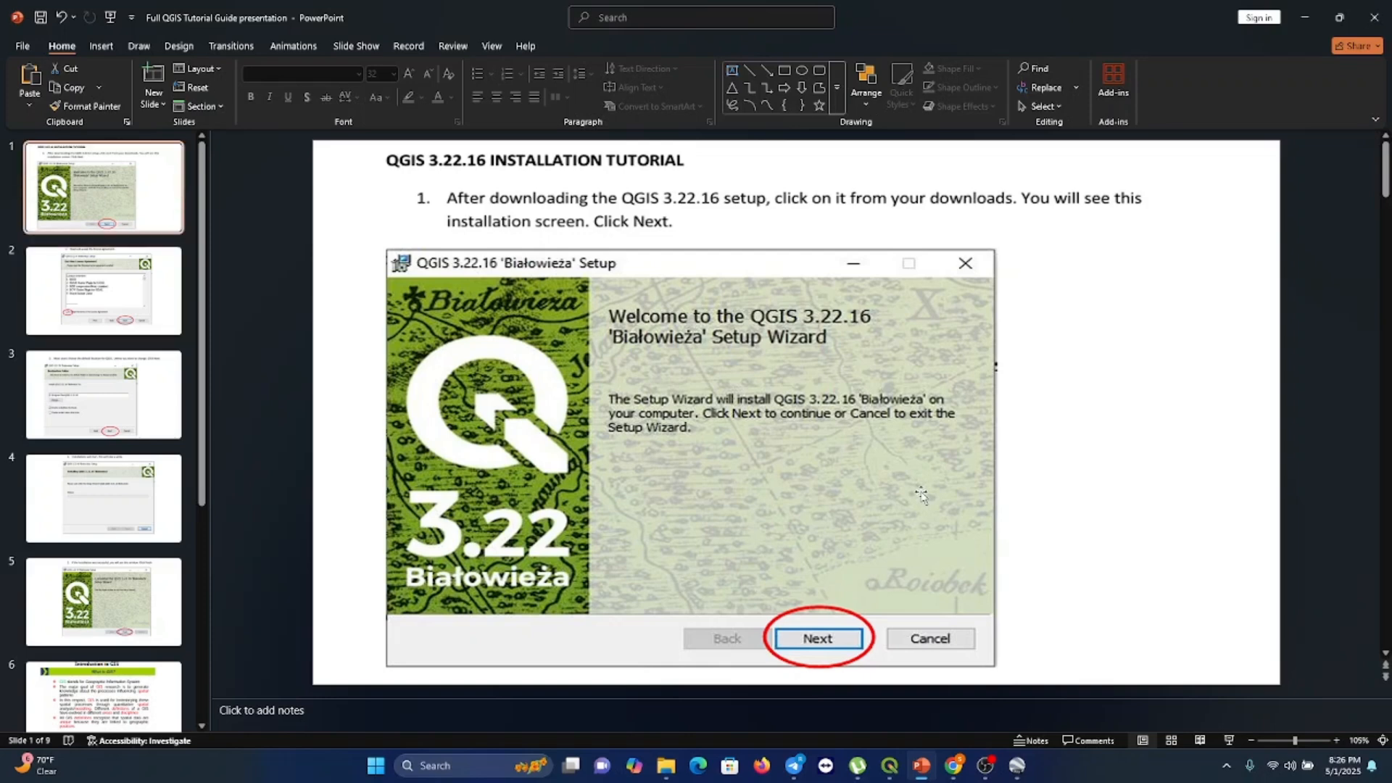
{"action": "scroll", "coordinate": [922, 496], "scroll_direction": "down", "scroll_amount": 2}
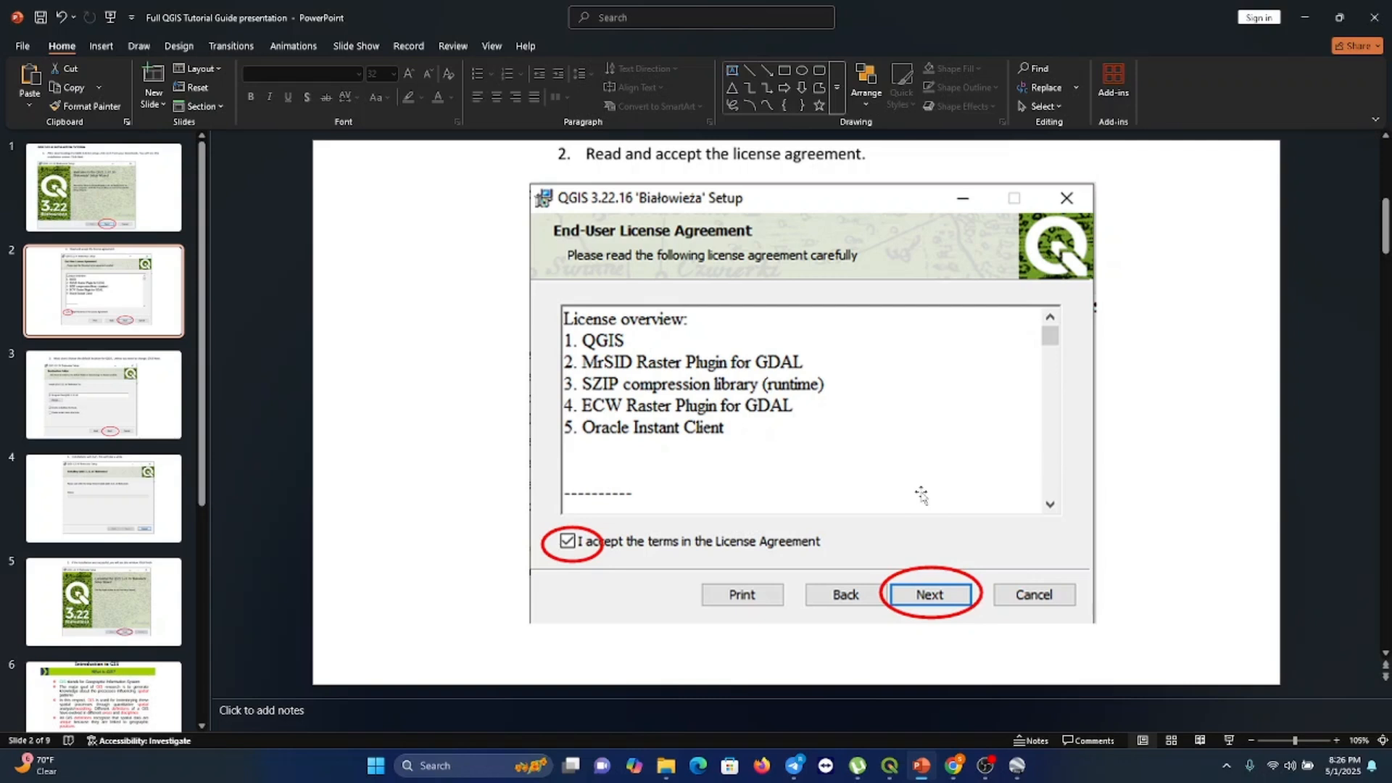
{"action": "key", "text": "Down"}
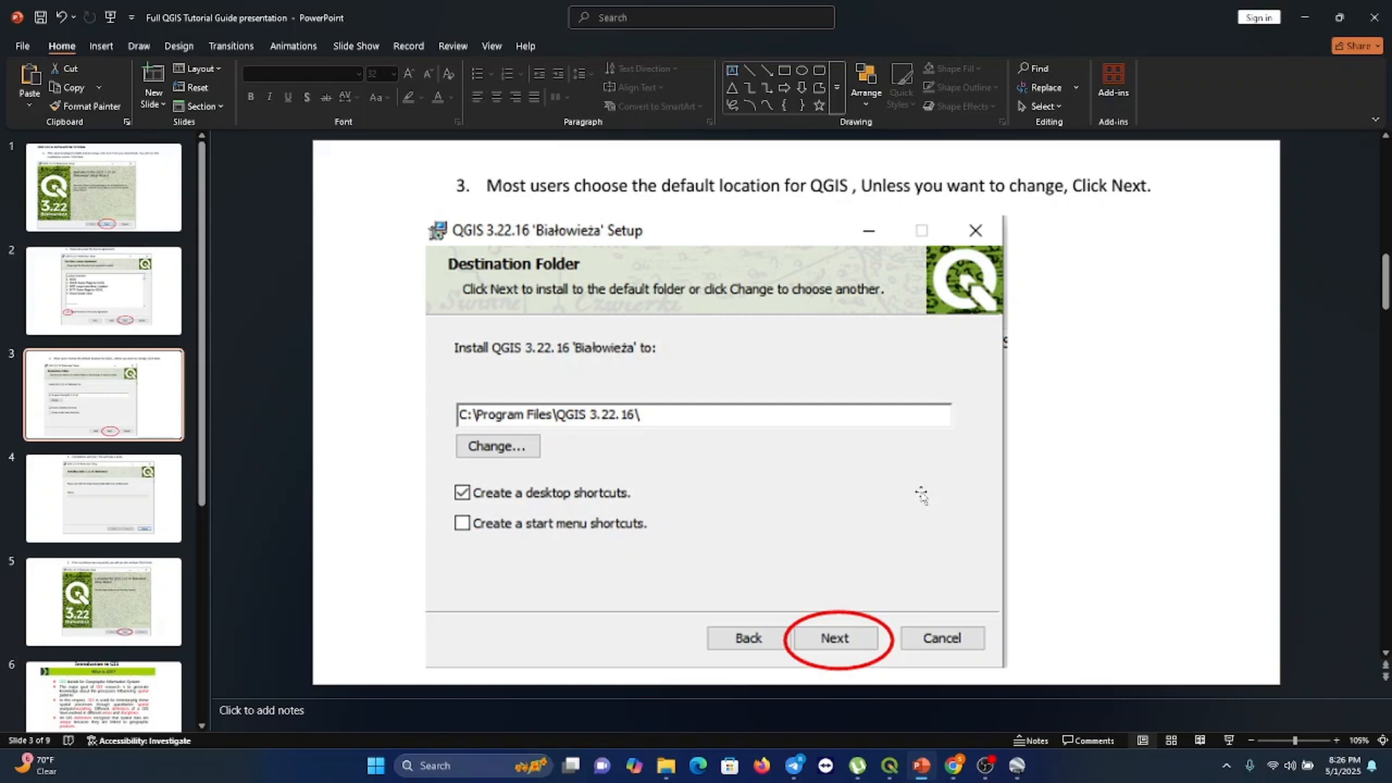
{"action": "key", "text": "Page_Down"}
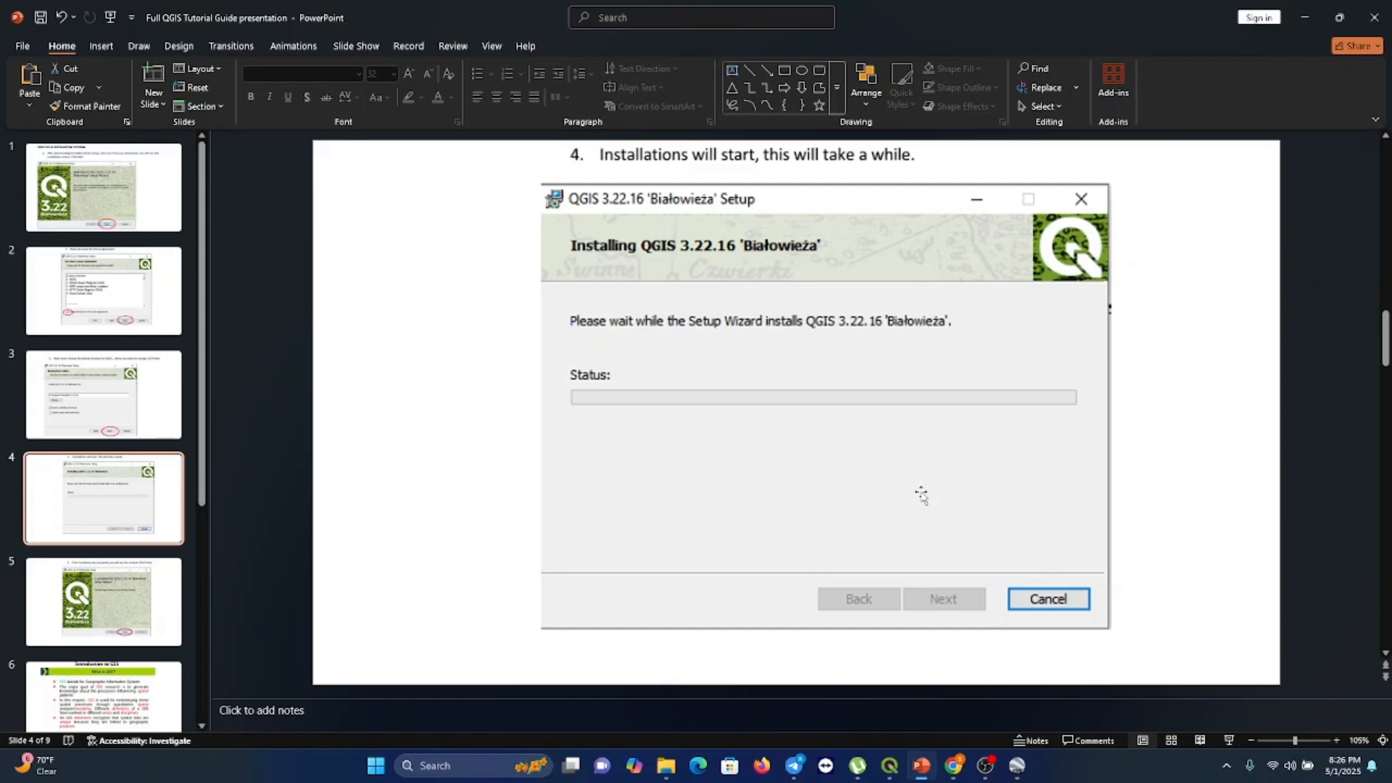
{"action": "key", "text": "Down"}
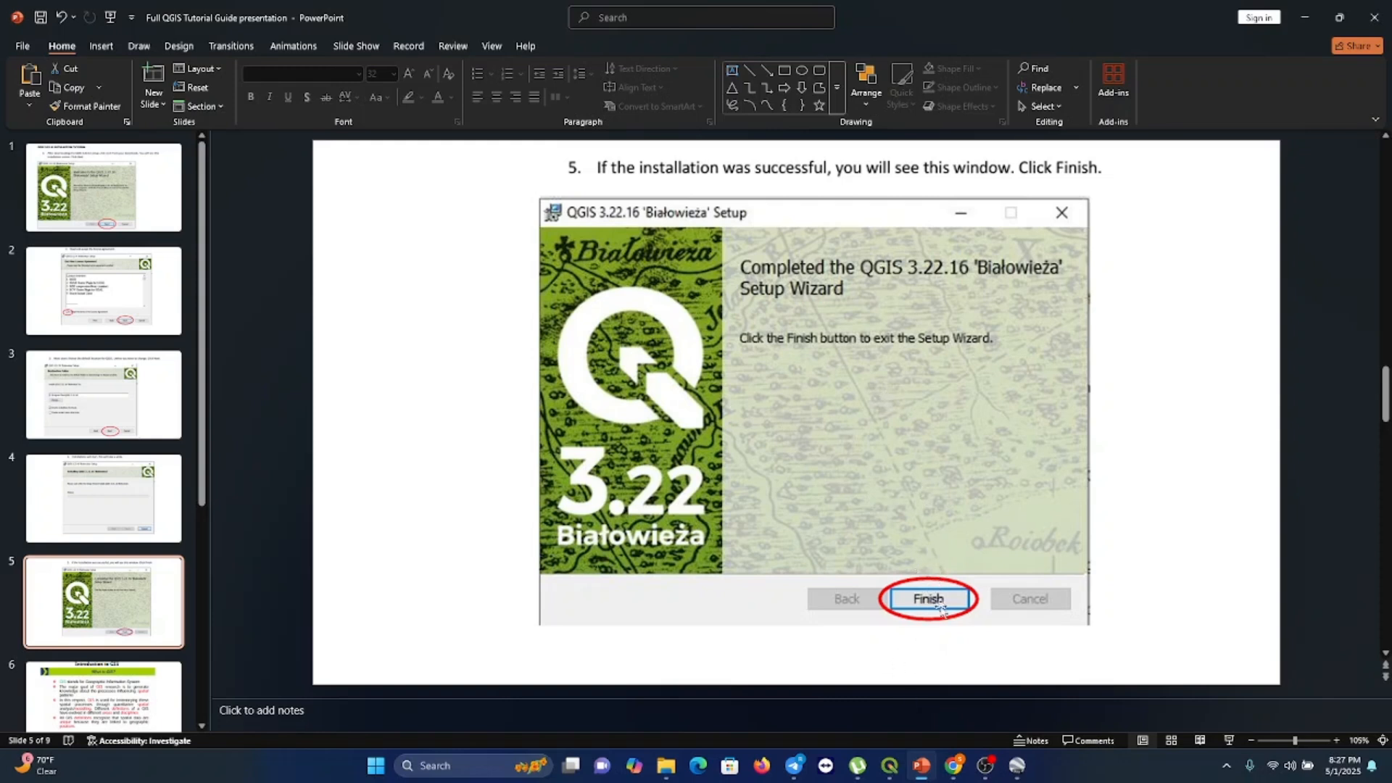
Launch QGIS from the taskbar, then minimize its window
{"action": "left_click", "coordinate": [890, 766]}
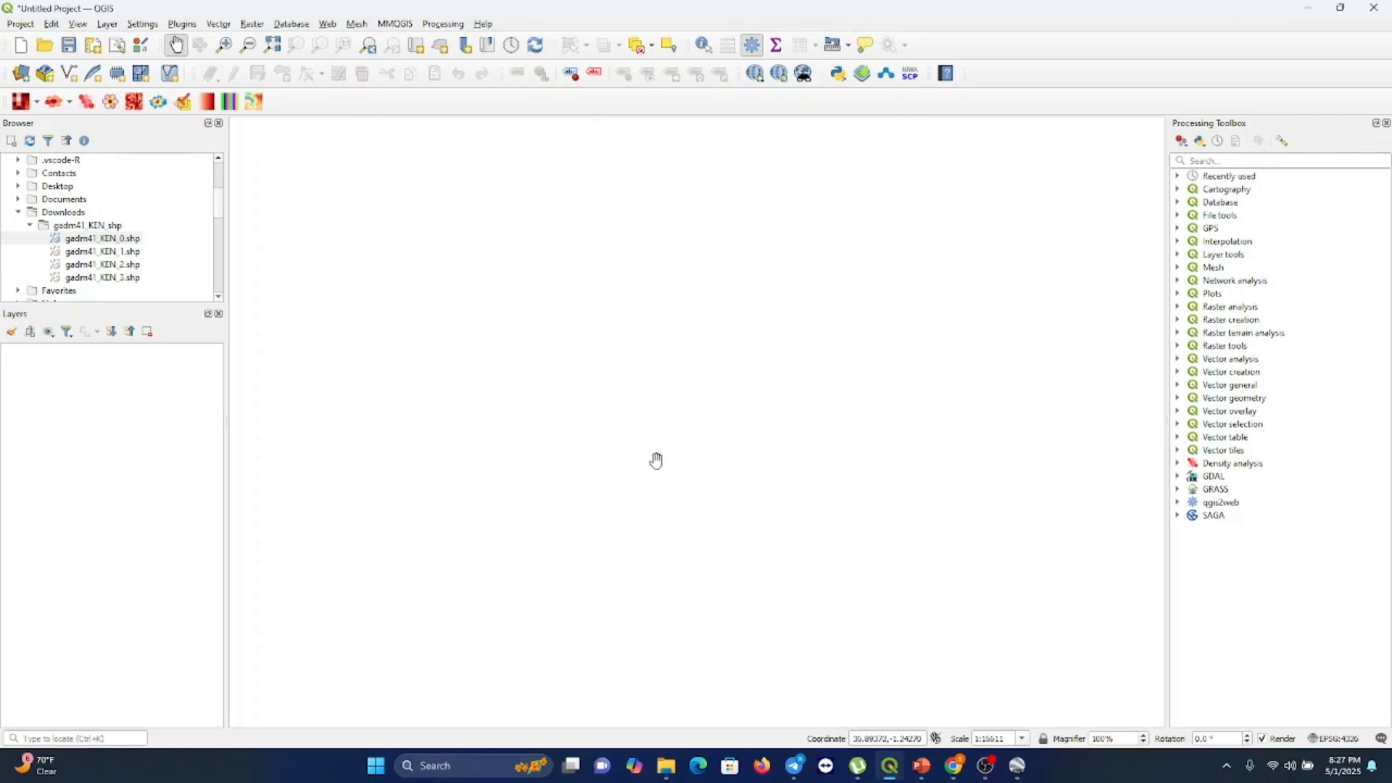
{"action": "left_click", "coordinate": [1306, 13]}
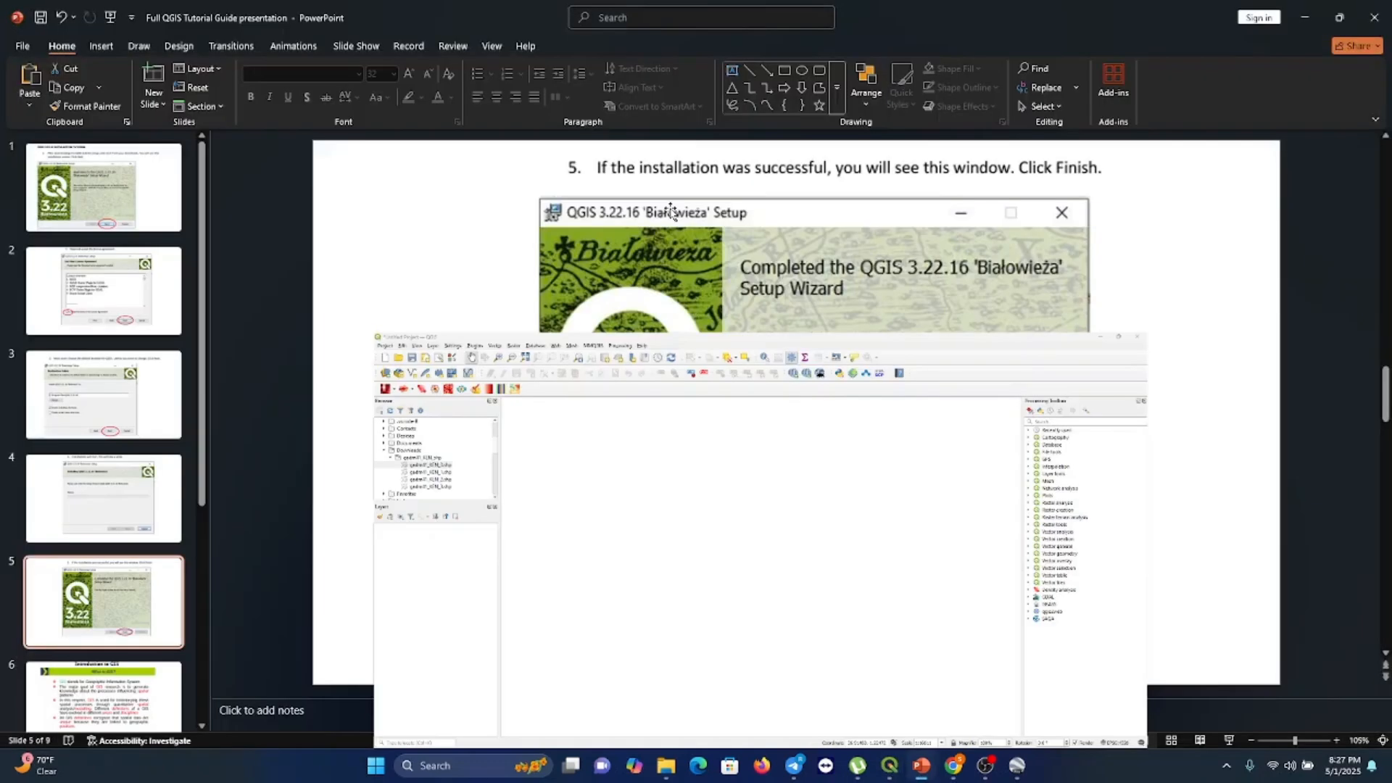
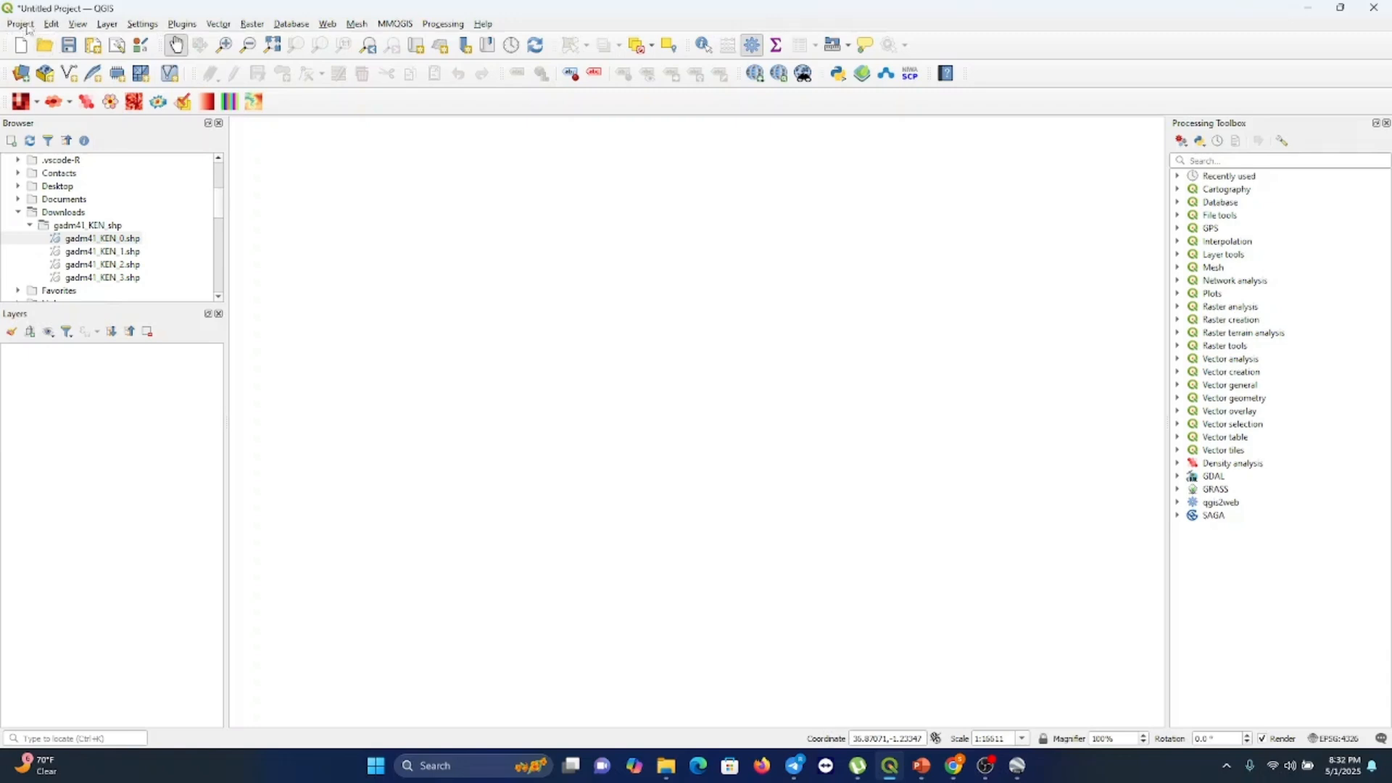
Look through the Project, Edit, Layer, Plugins, Mesh and MMQGIS menus of the QGIS interface
{"action": "left_click", "coordinate": [30, 26]}
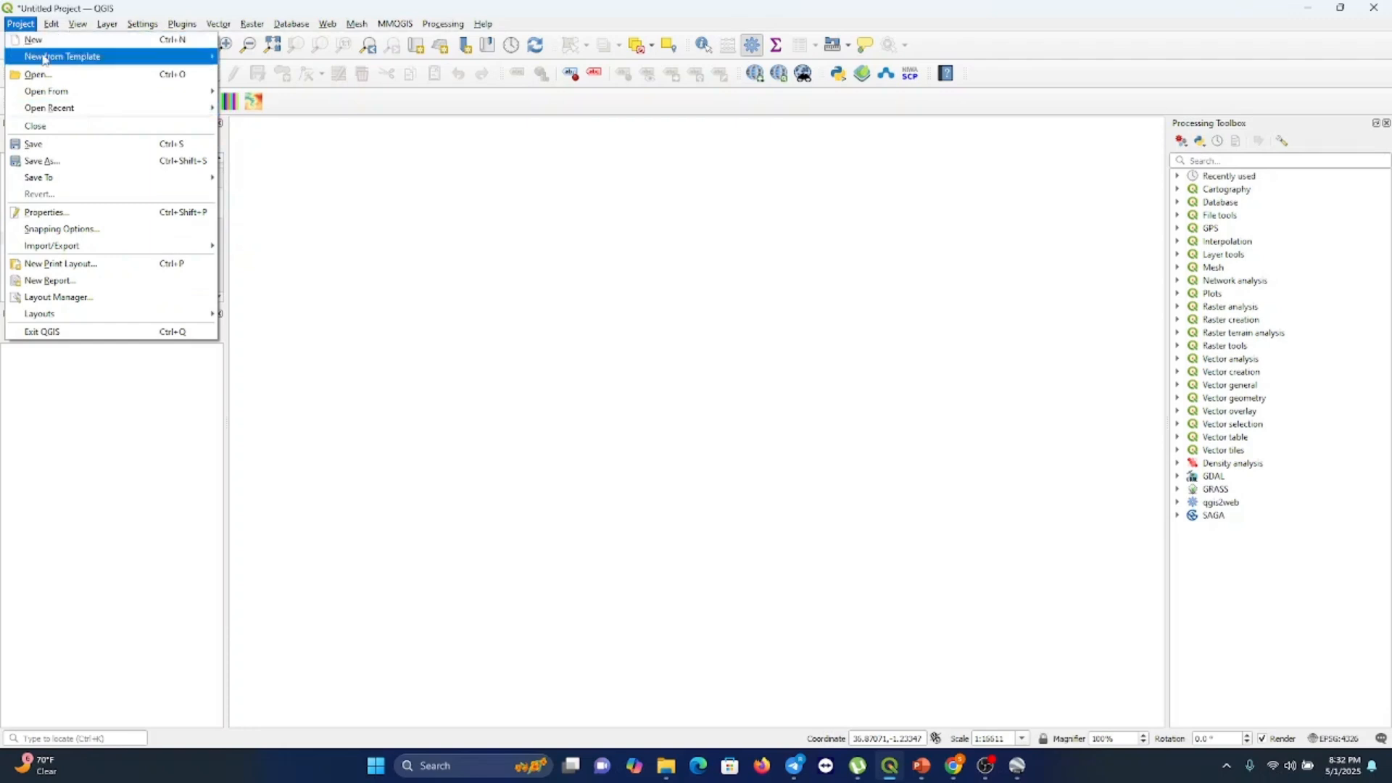
{"action": "mouse_move", "coordinate": [44, 181]}
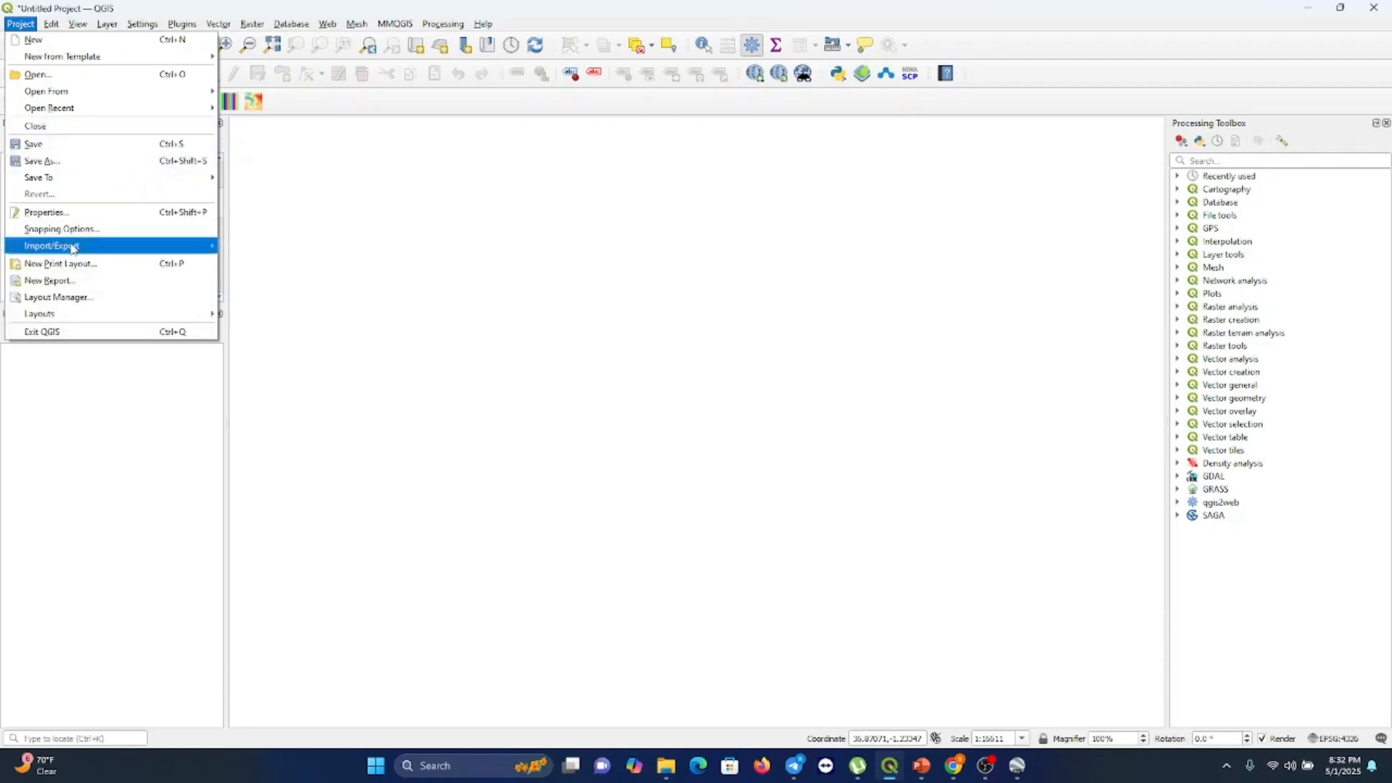
{"action": "mouse_move", "coordinate": [48, 23]}
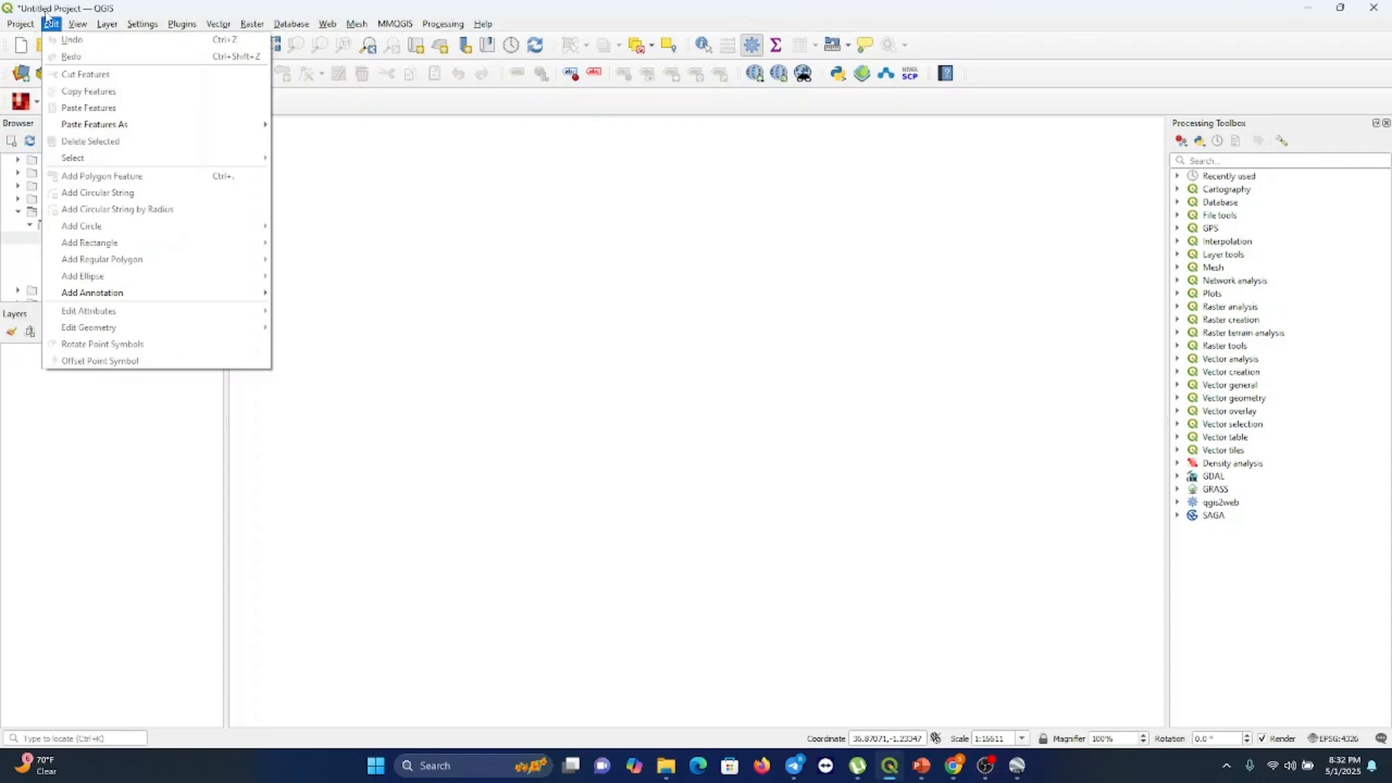
{"action": "mouse_move", "coordinate": [109, 128]}
{"action": "mouse_move", "coordinate": [92, 26]}
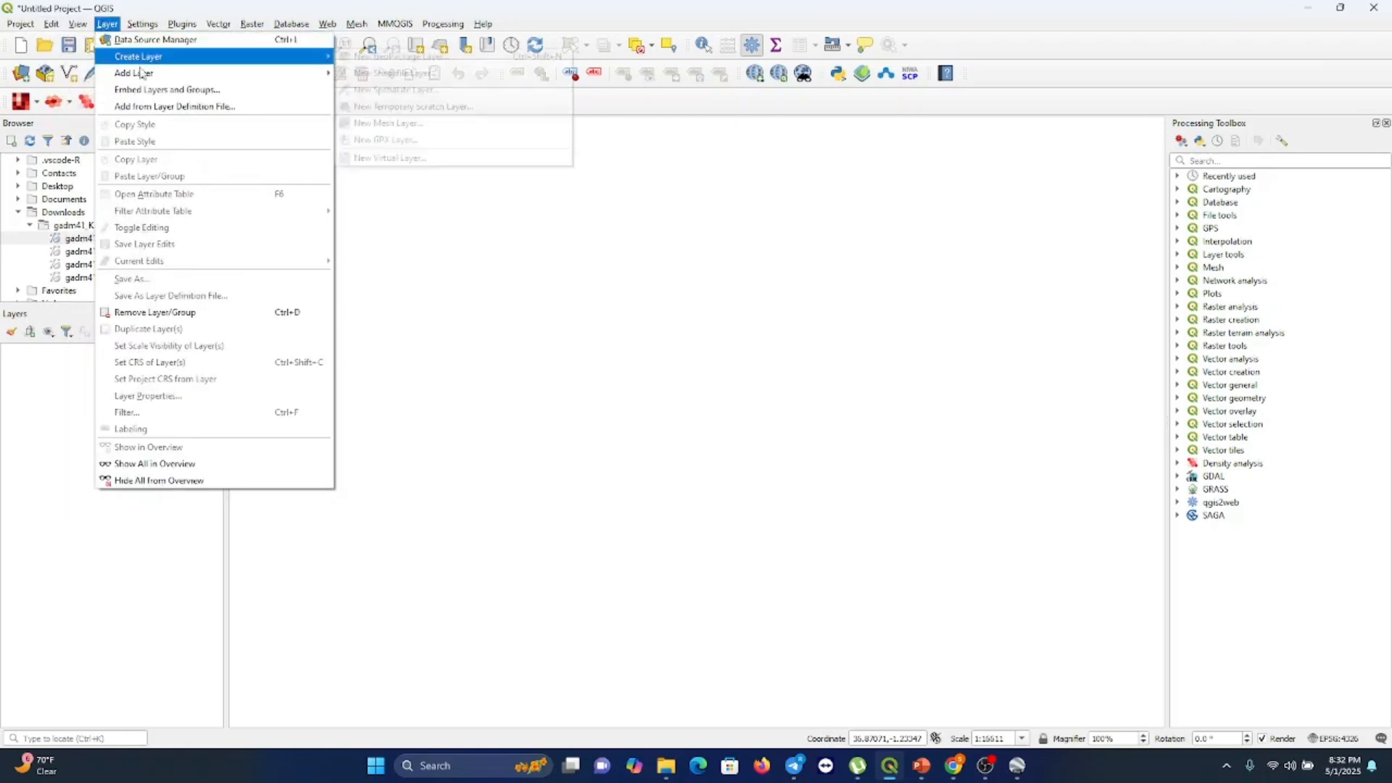
{"action": "mouse_move", "coordinate": [141, 73]}
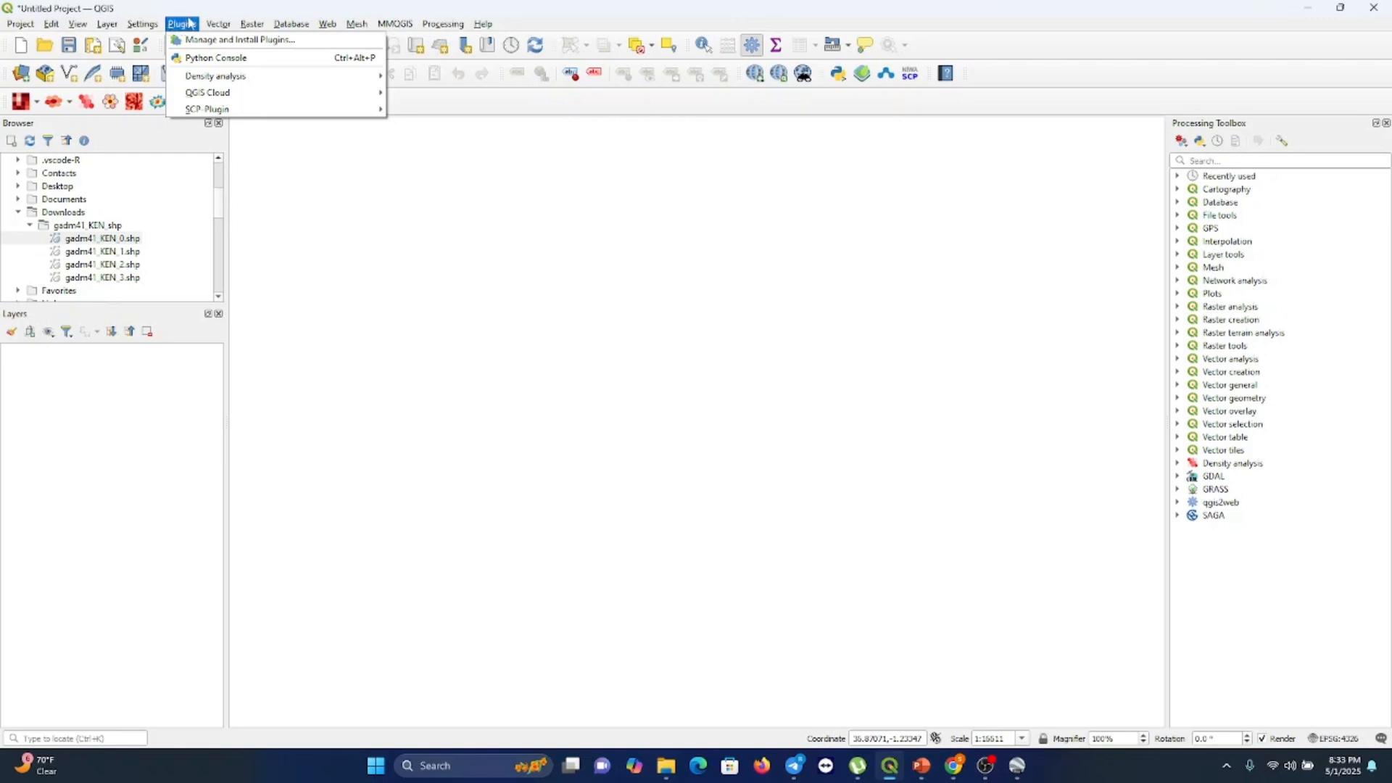
{"action": "mouse_move", "coordinate": [220, 25]}
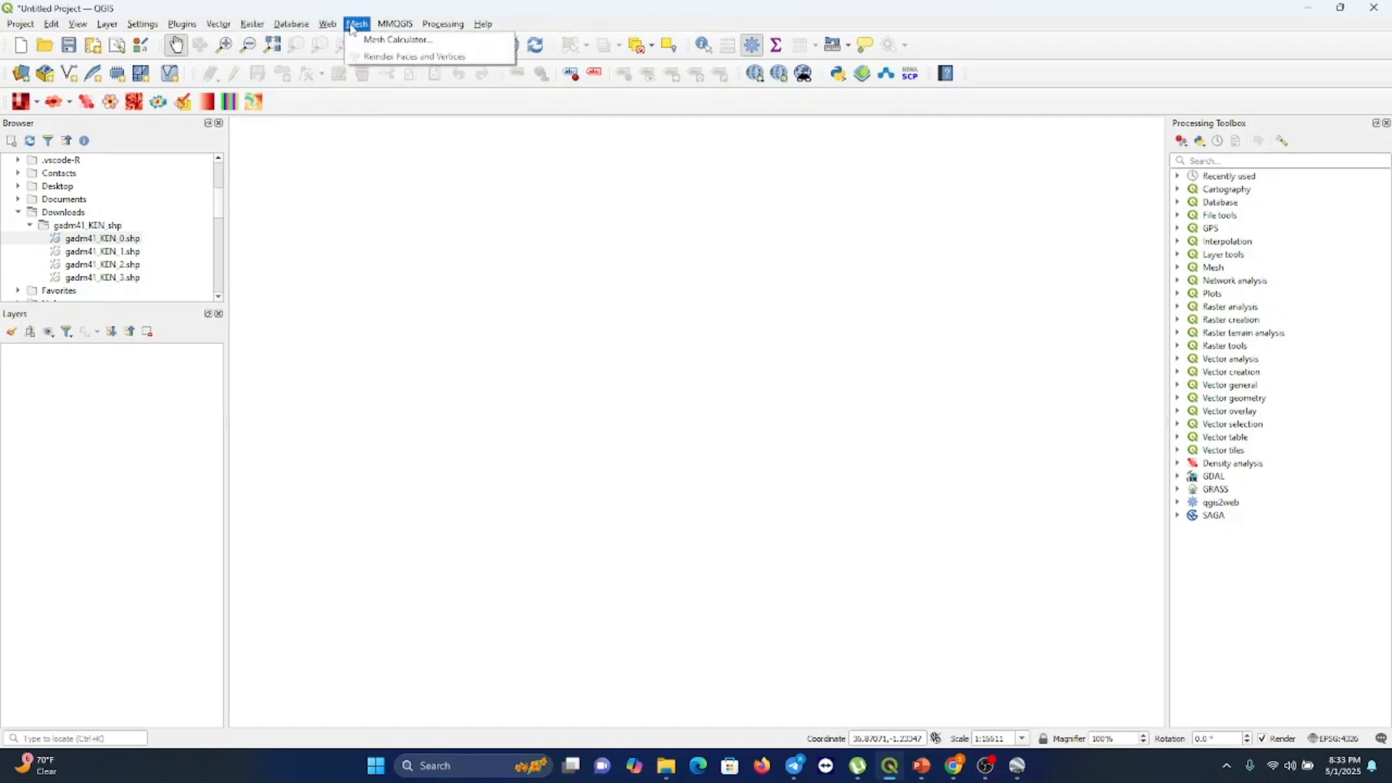
{"action": "mouse_move", "coordinate": [395, 25]}
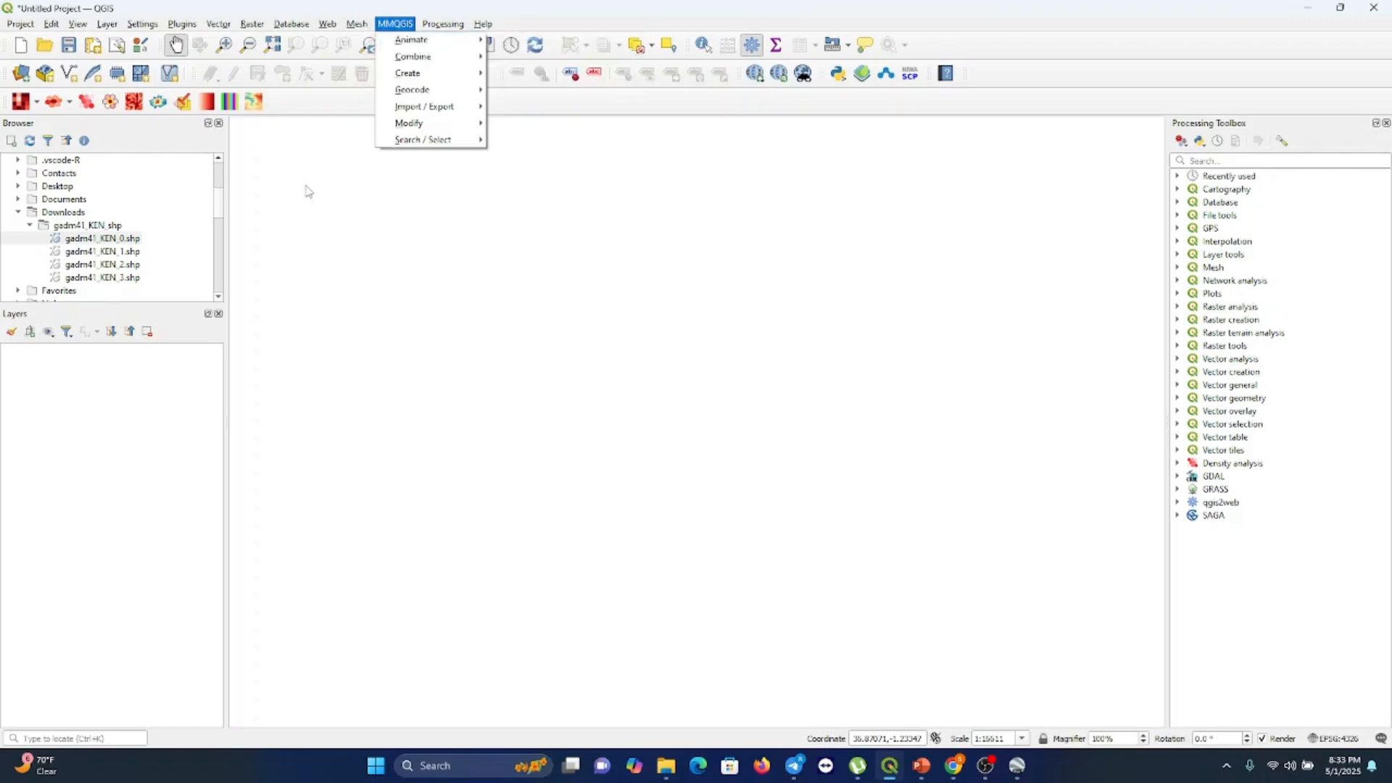
{"action": "left_click", "coordinate": [317, 292]}
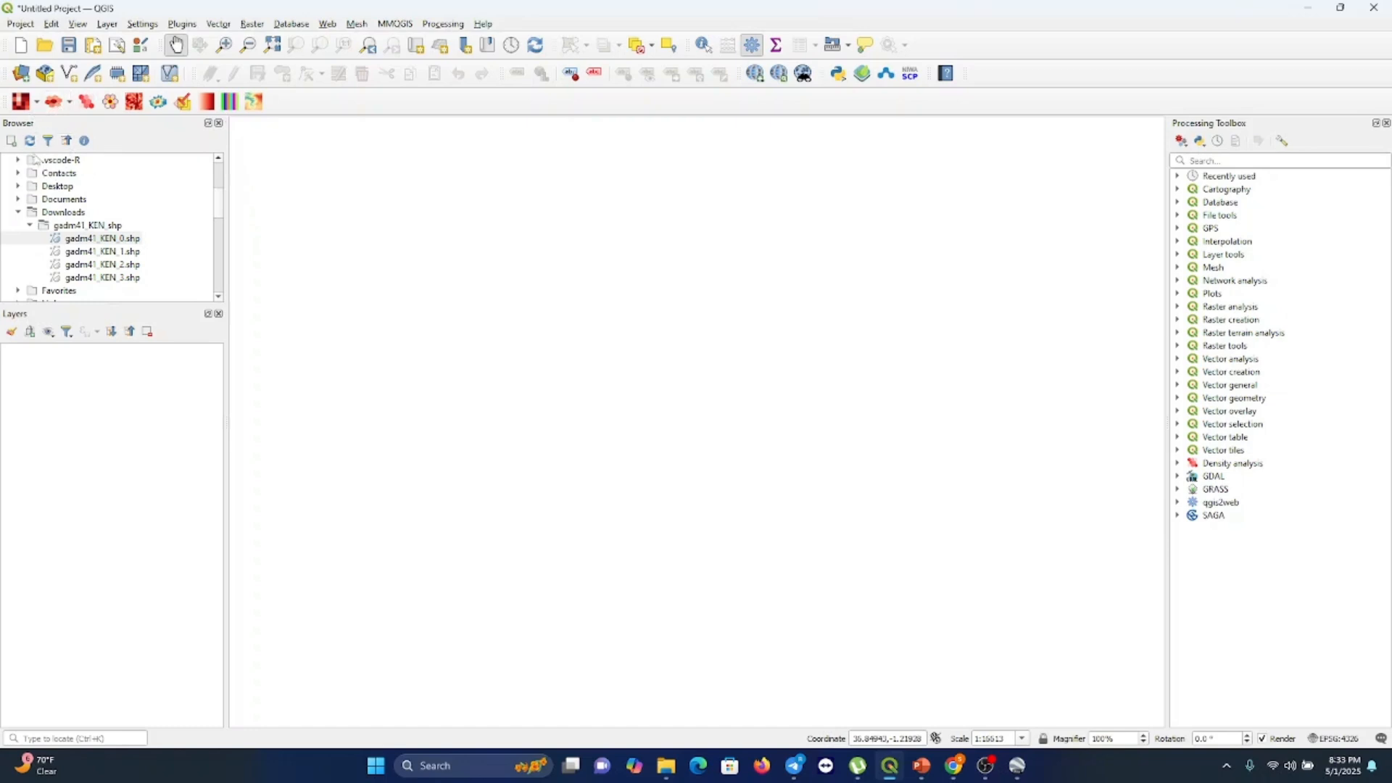
Close the Browser panel and the Processing Toolbox panel
{"action": "left_click", "coordinate": [219, 123]}
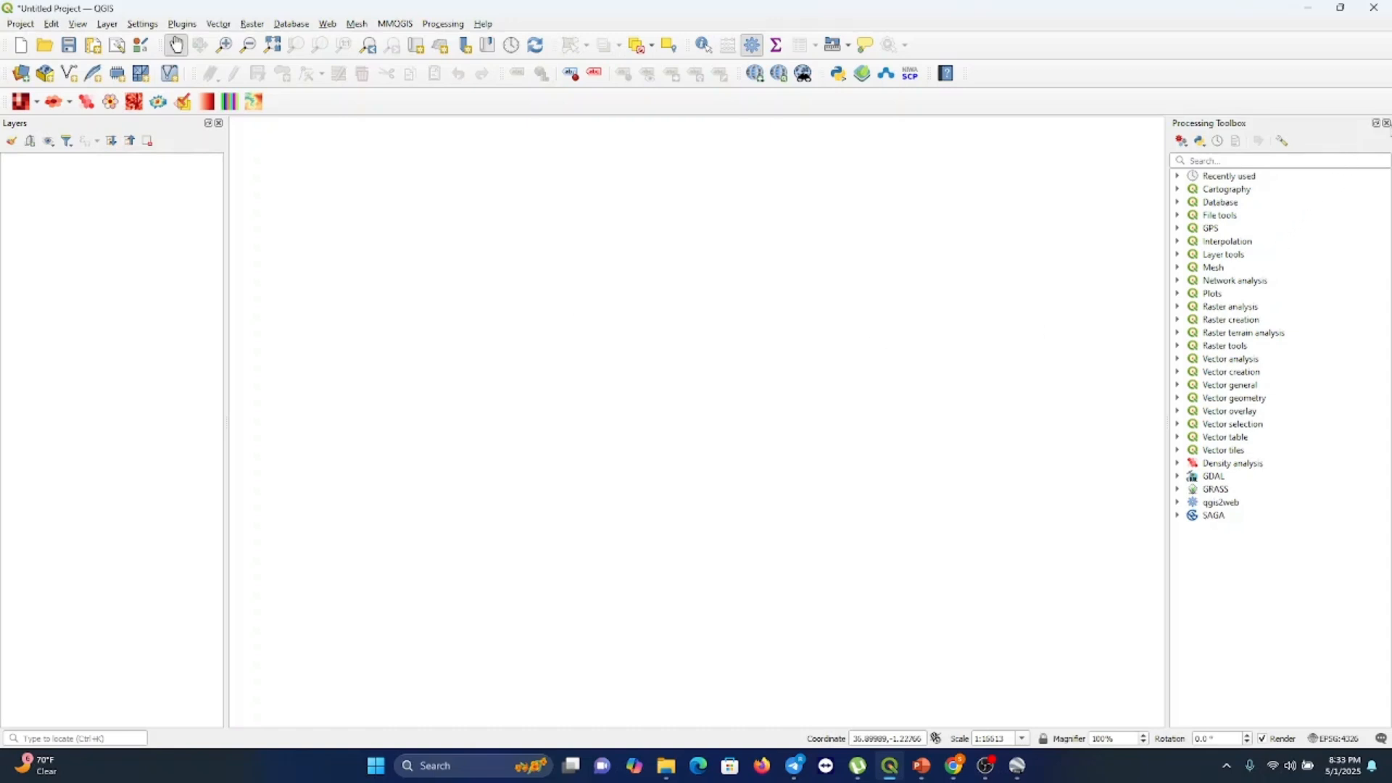
{"action": "left_click", "coordinate": [1386, 123]}
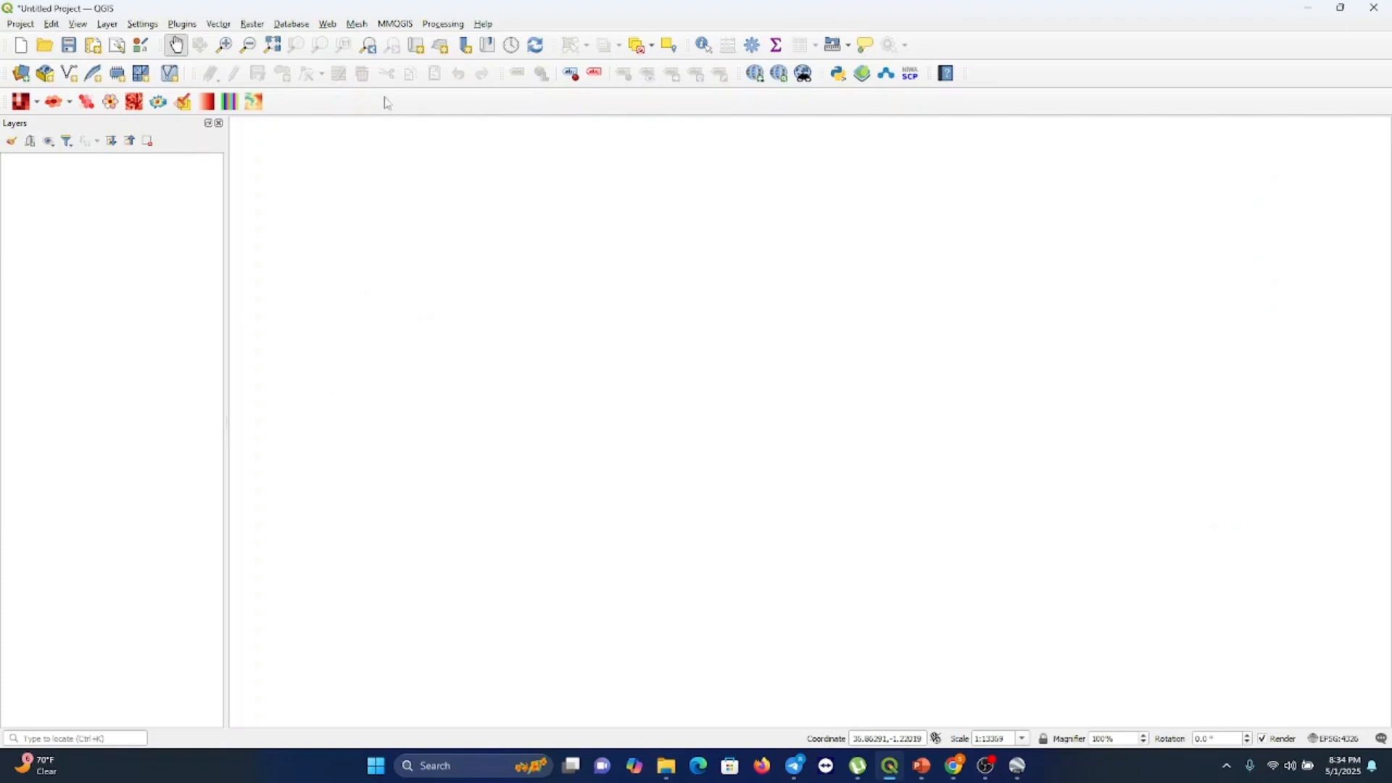
Reopen the Browser Panel and the Processing Toolbox Panel from the panels list
{"action": "right_click", "coordinate": [355, 105]}
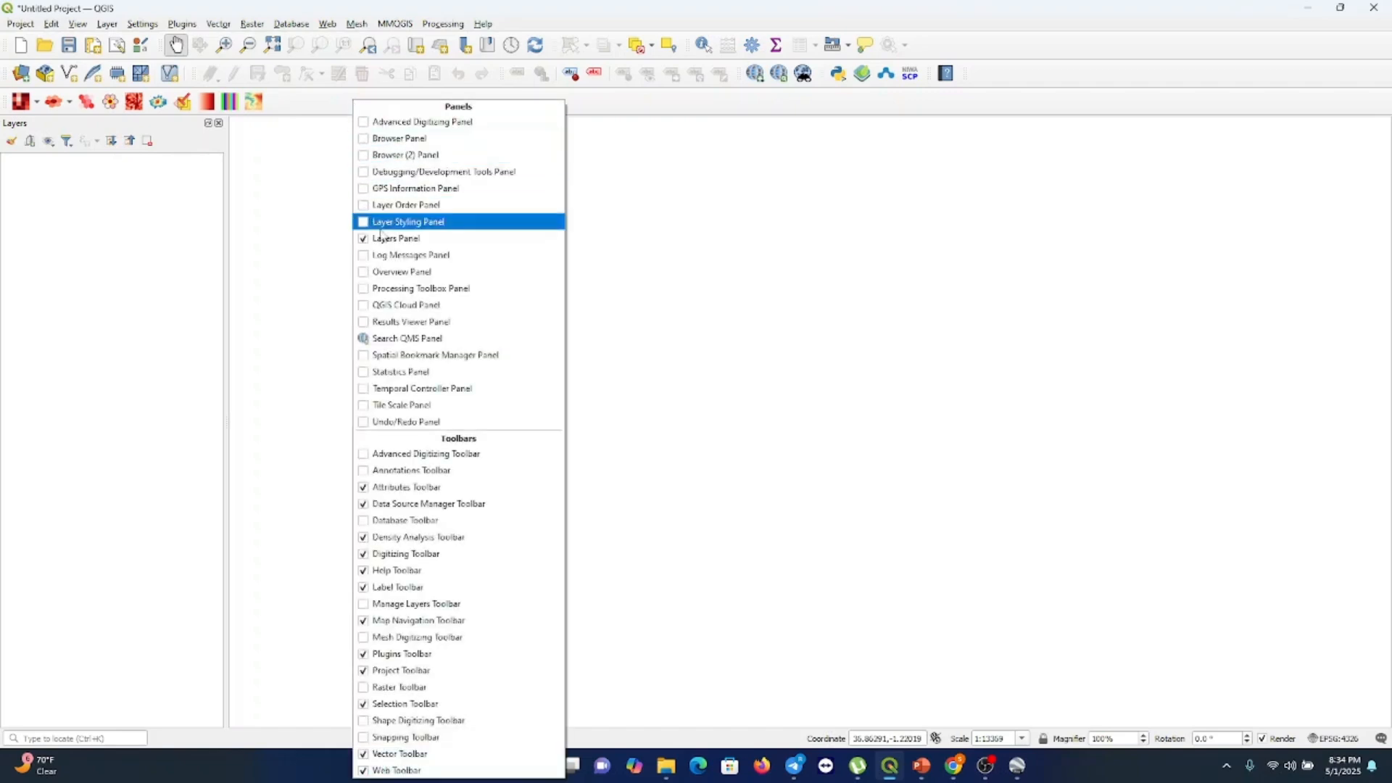
{"action": "left_click", "coordinate": [368, 140]}
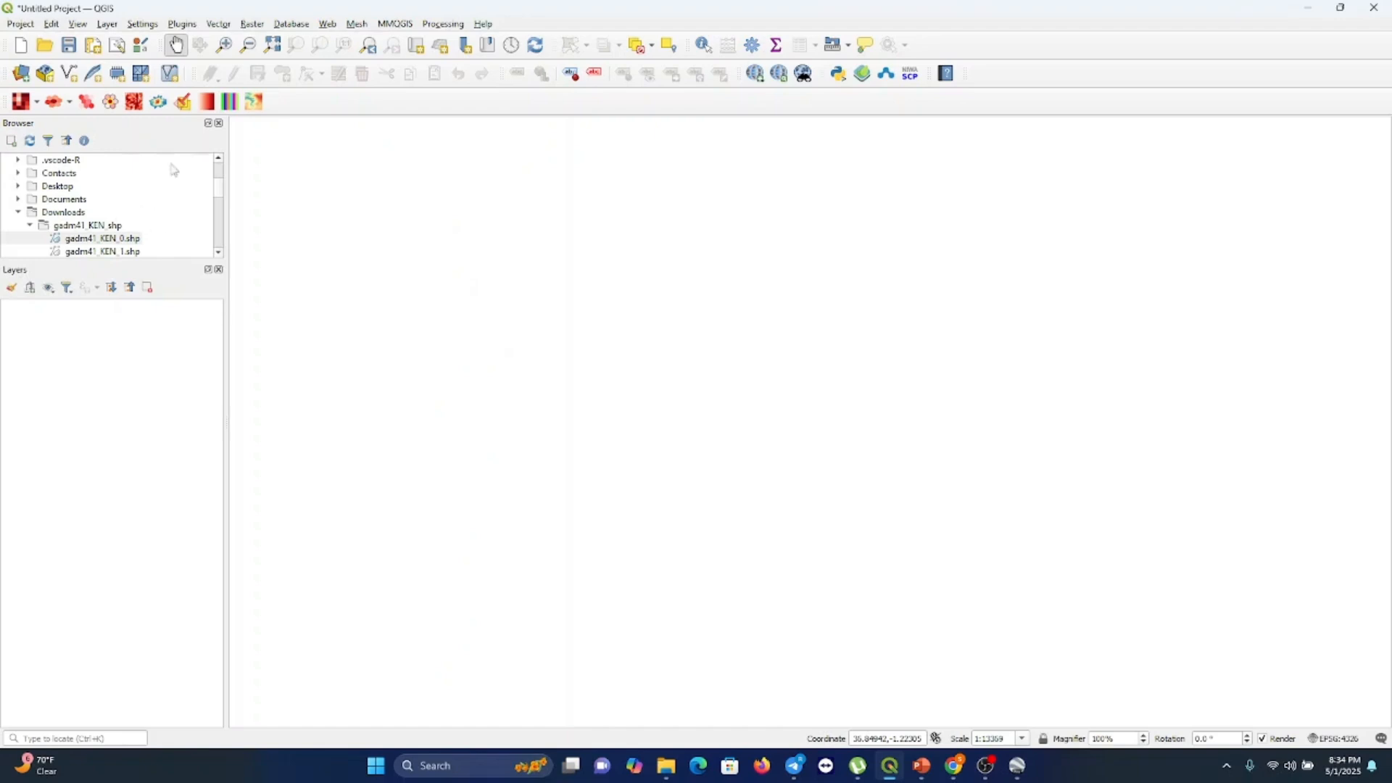
{"action": "right_click", "coordinate": [332, 107]}
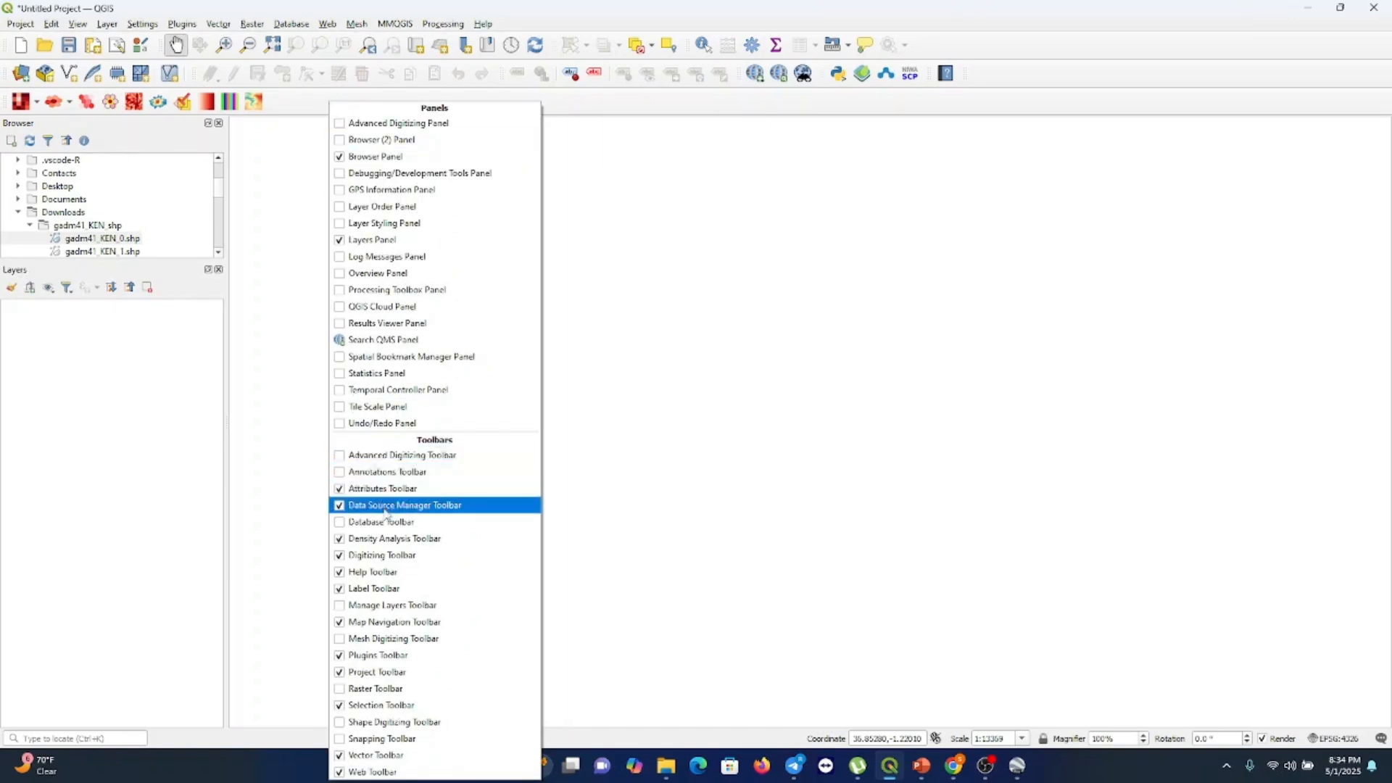
{"action": "left_click", "coordinate": [340, 291]}
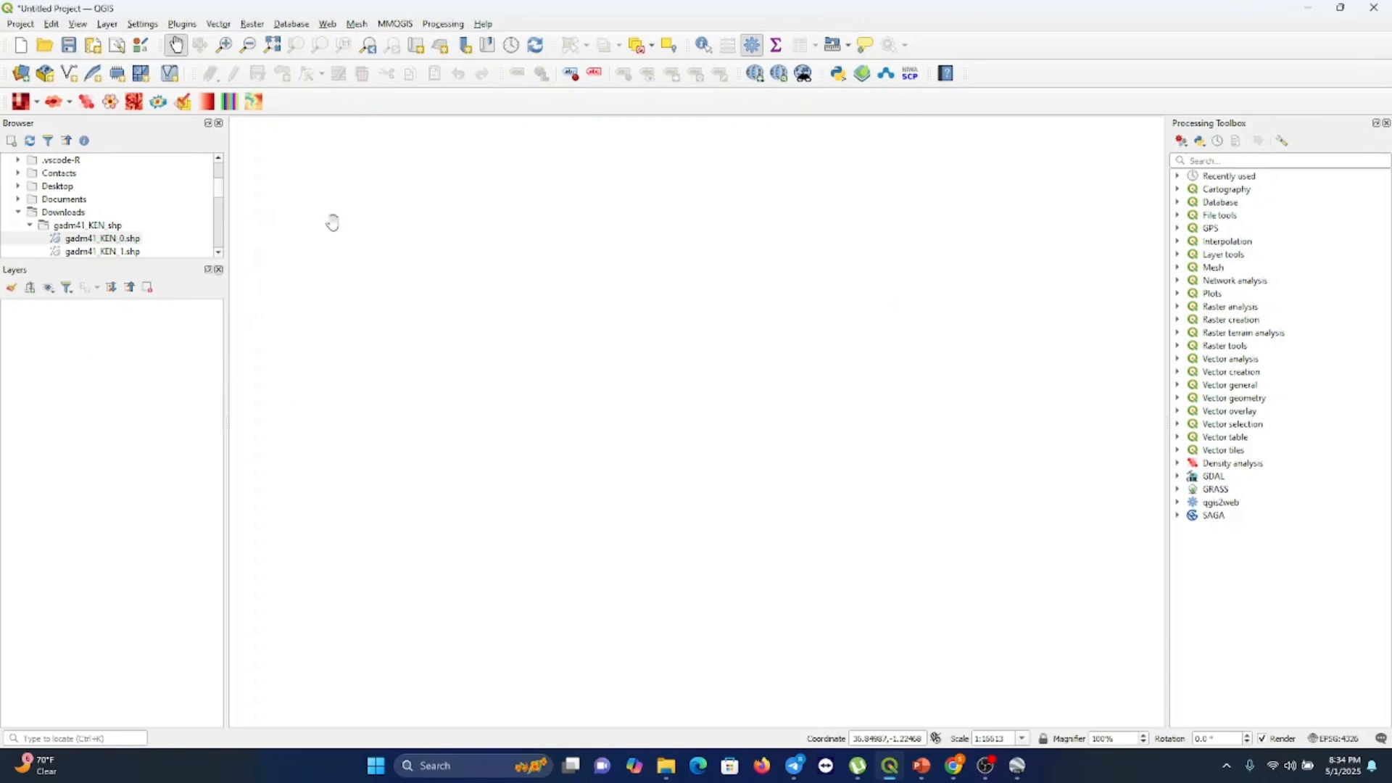
Hide the Layers Panel and show it again from the panels list
{"action": "right_click", "coordinate": [397, 105]}
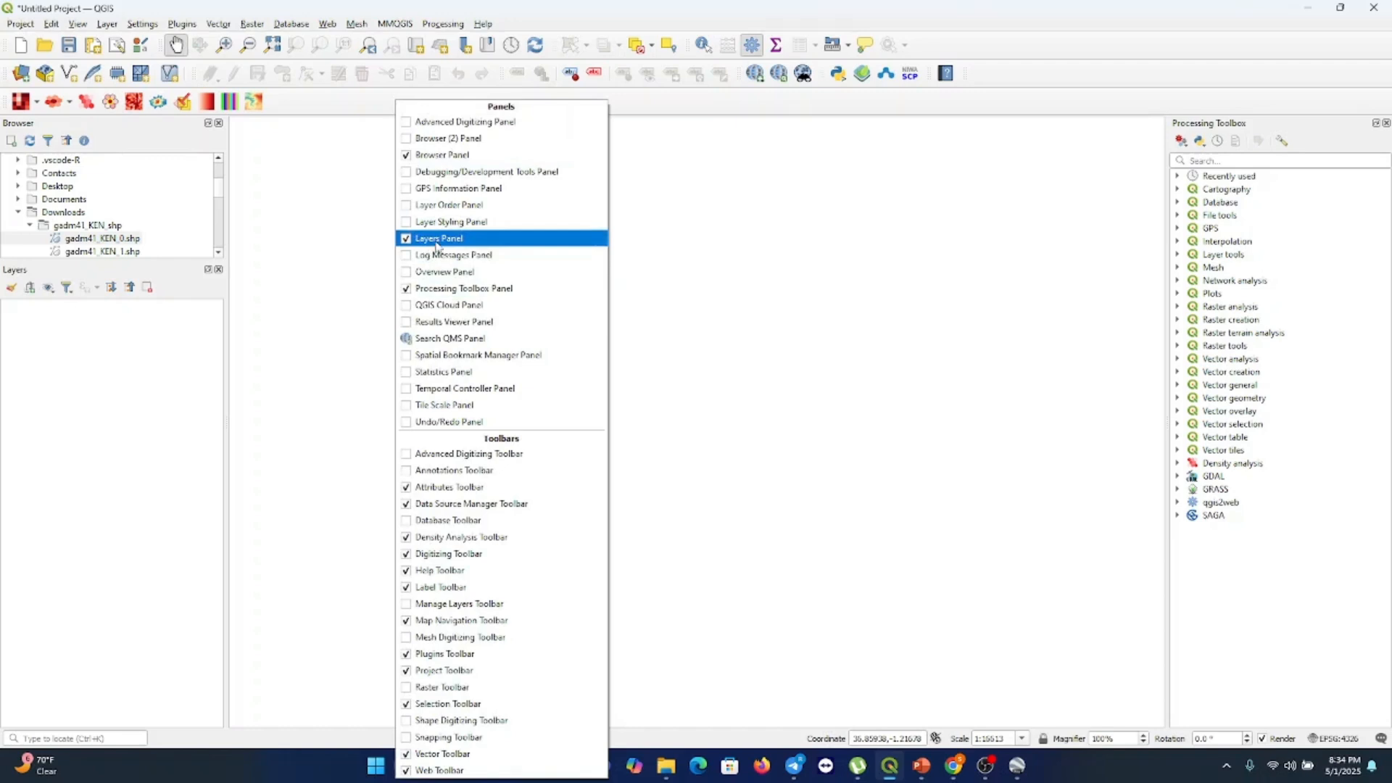
{"action": "left_click", "coordinate": [406, 240]}
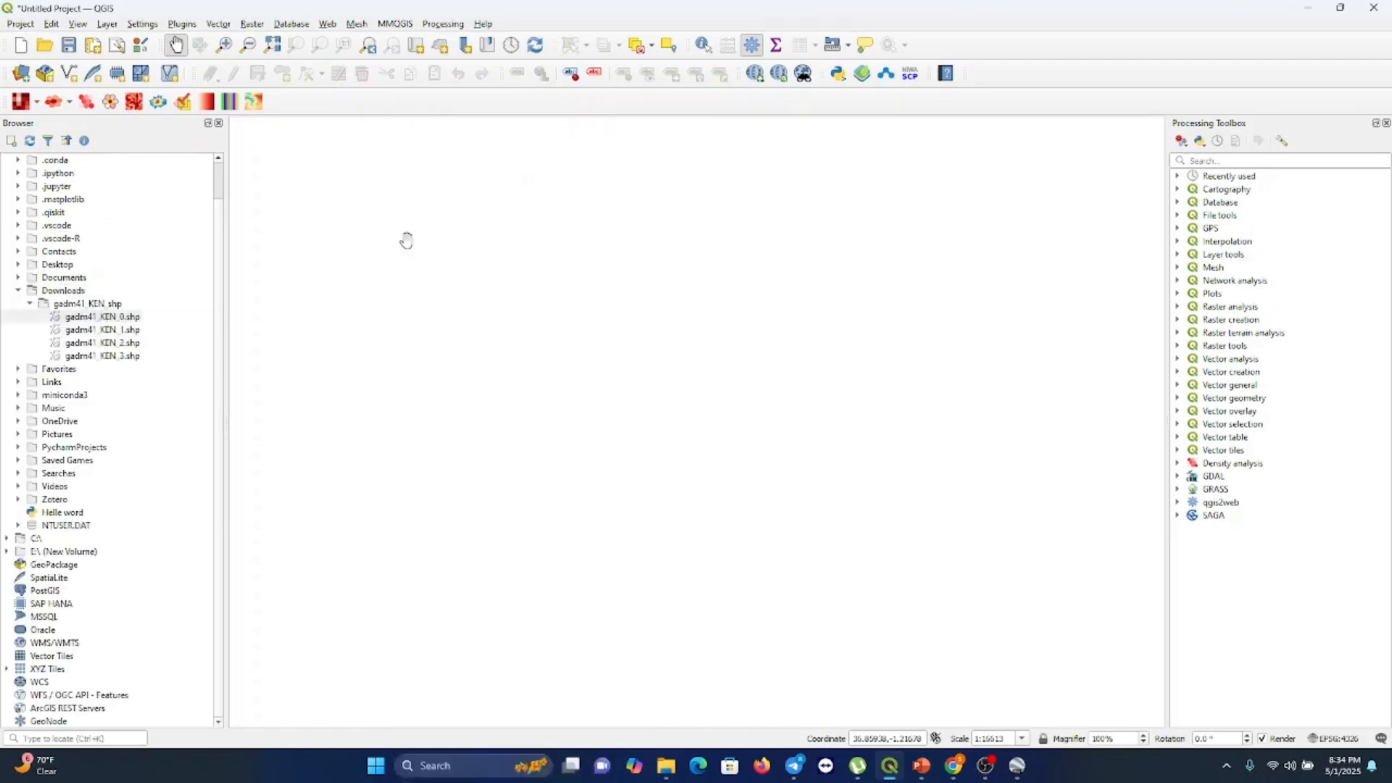
{"action": "right_click", "coordinate": [357, 109]}
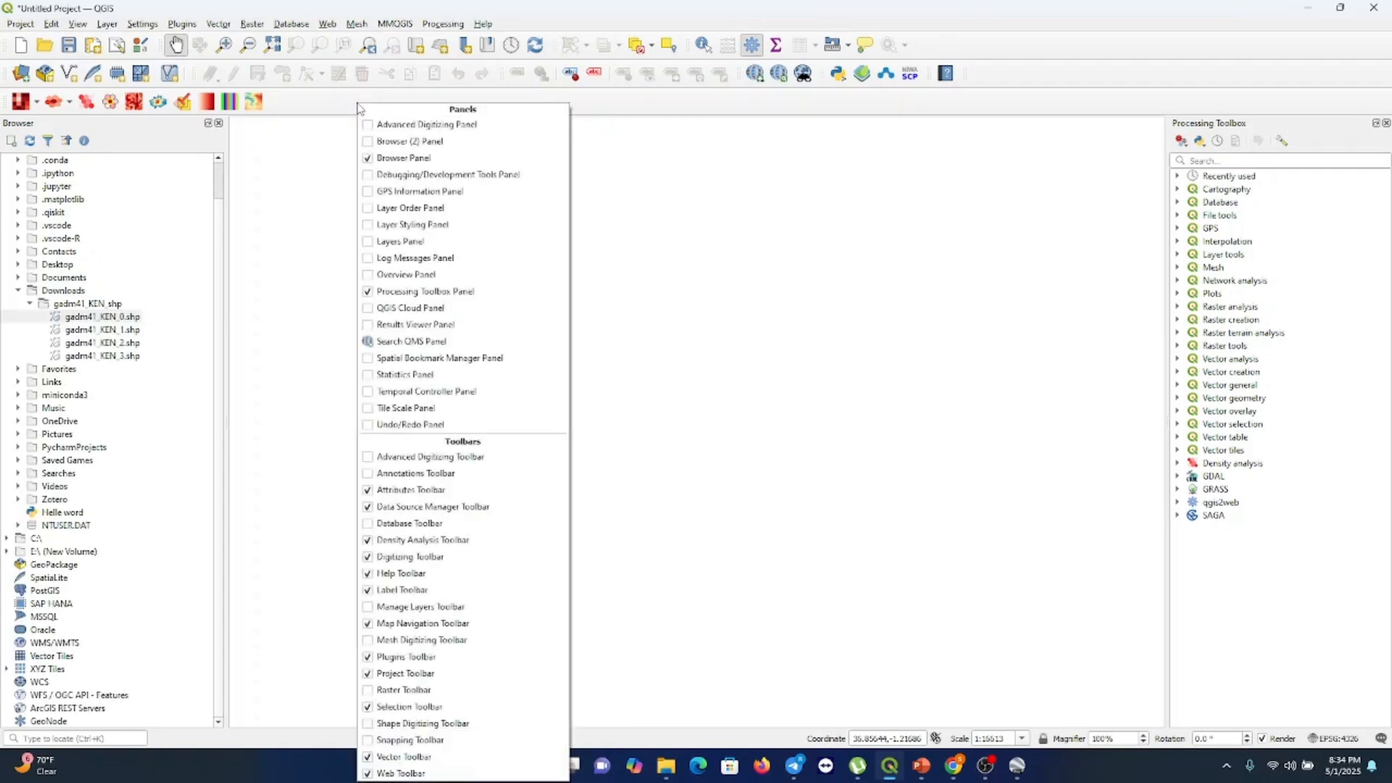
{"action": "left_click", "coordinate": [369, 242]}
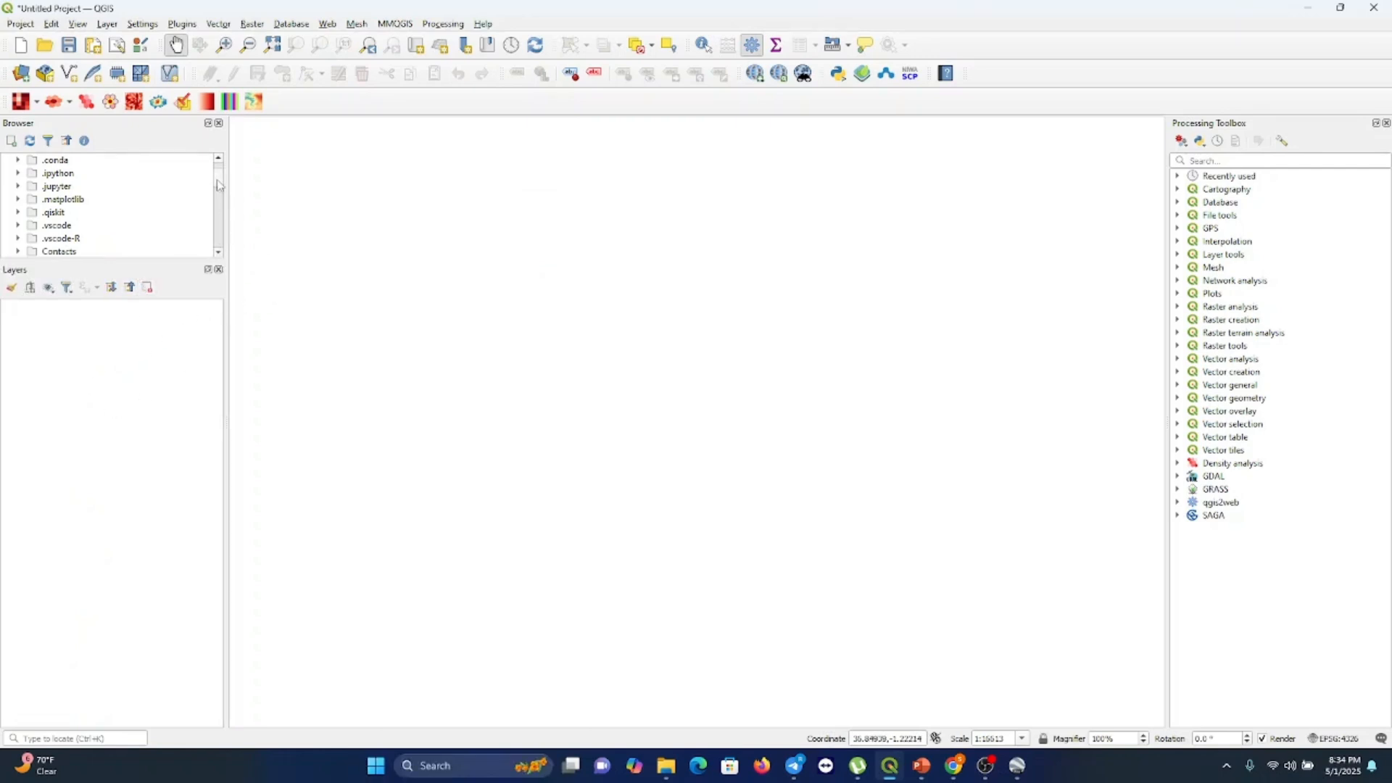
{"action": "left_click_drag", "start_coordinate": [220, 186], "coordinate": [220, 173]}
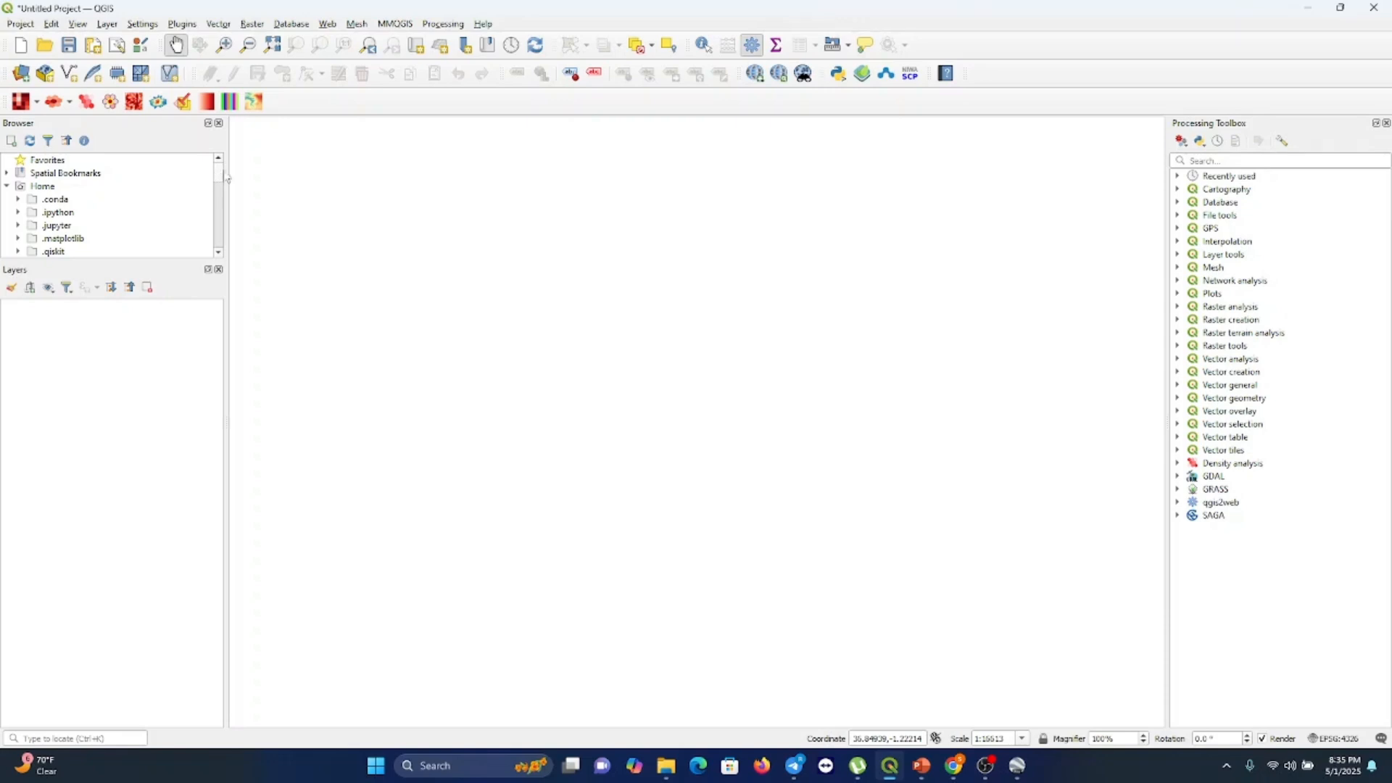
Switch to the browser and close the QGIS download thank-you tab
{"action": "mouse_move", "coordinate": [952, 768]}
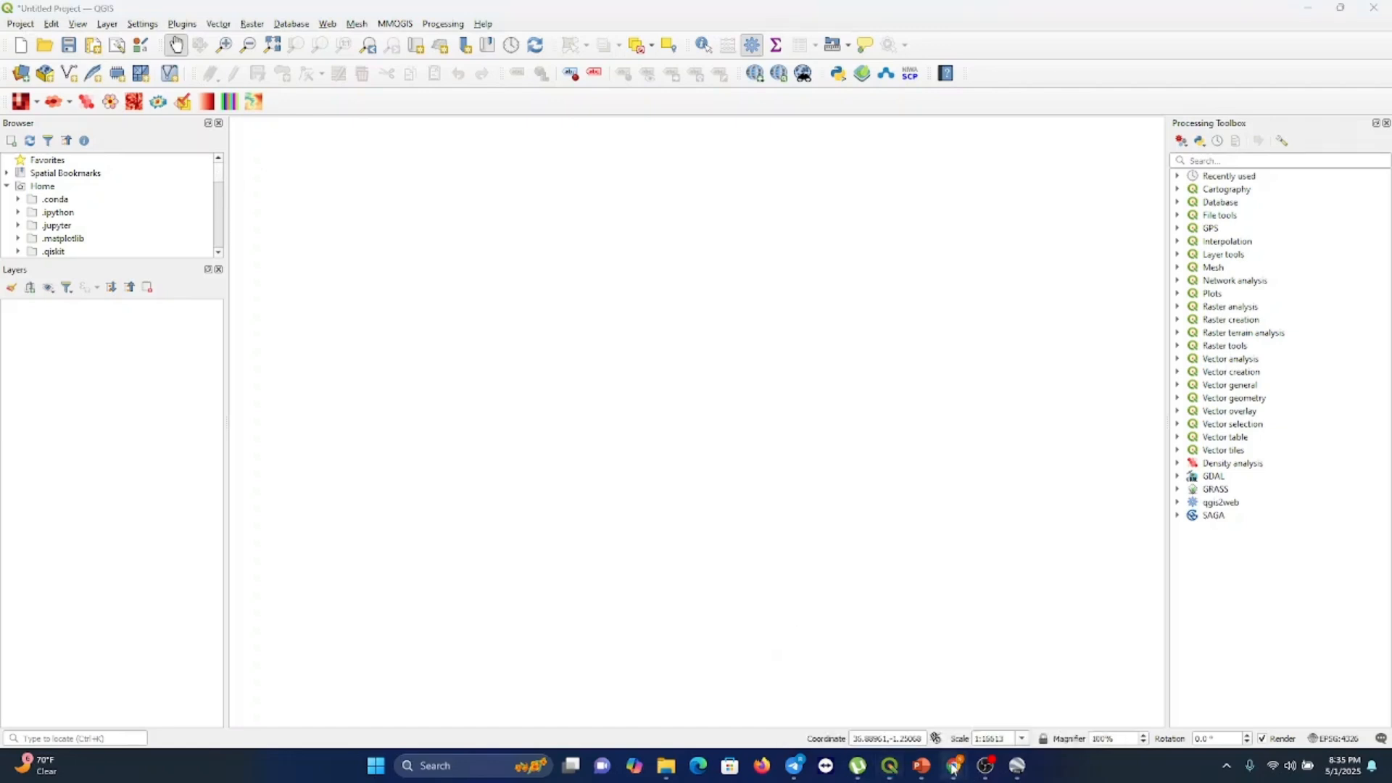
{"action": "left_click", "coordinate": [899, 696]}
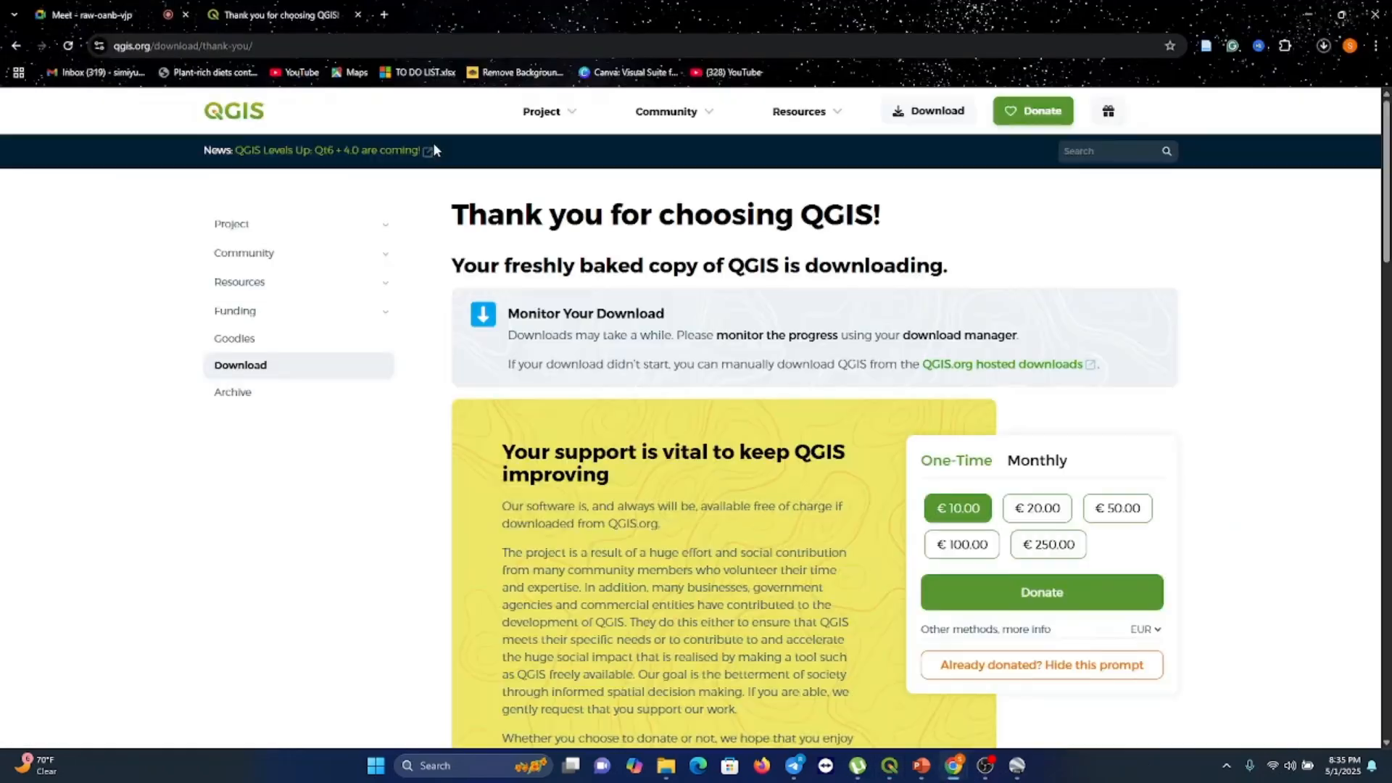
{"action": "left_click", "coordinate": [357, 14]}
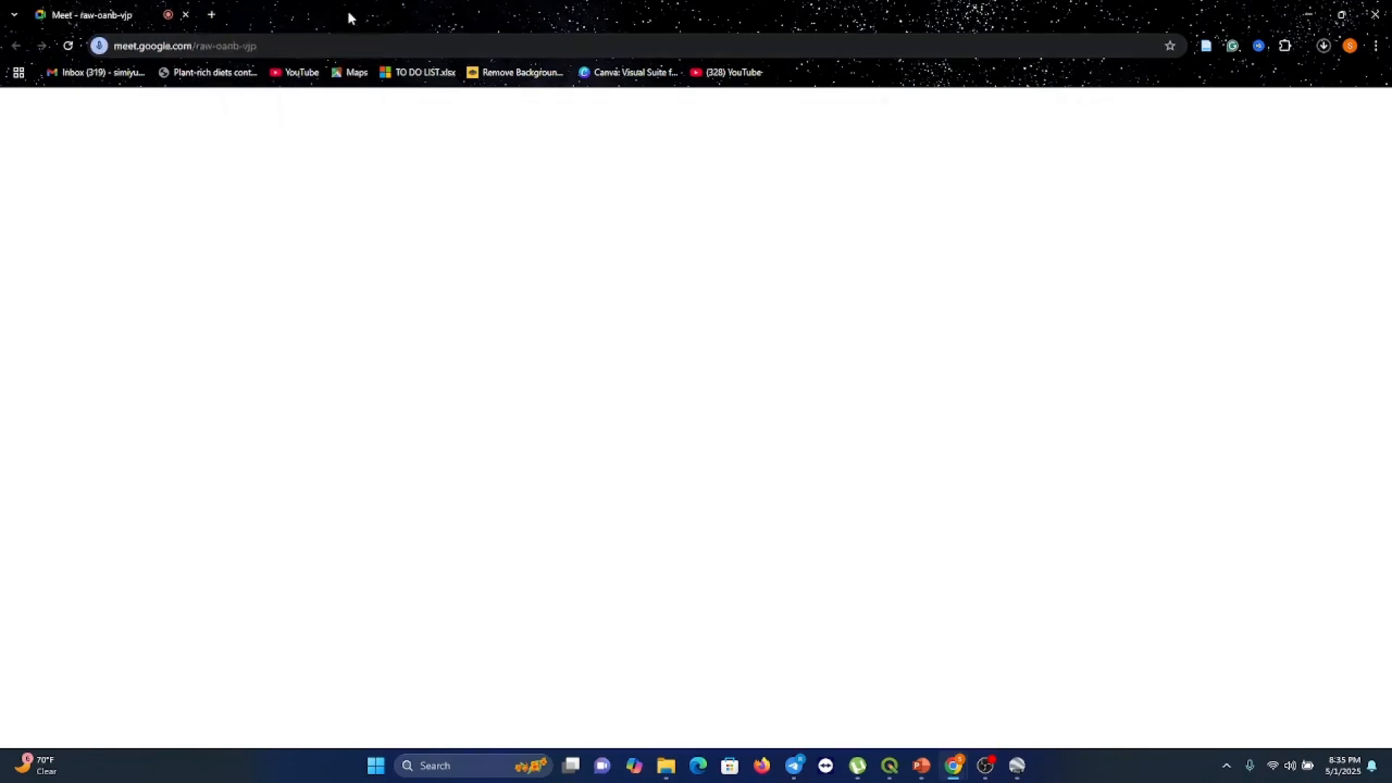
Open a new tab and search the web for kenya shapefile download
{"action": "left_click", "coordinate": [212, 15]}
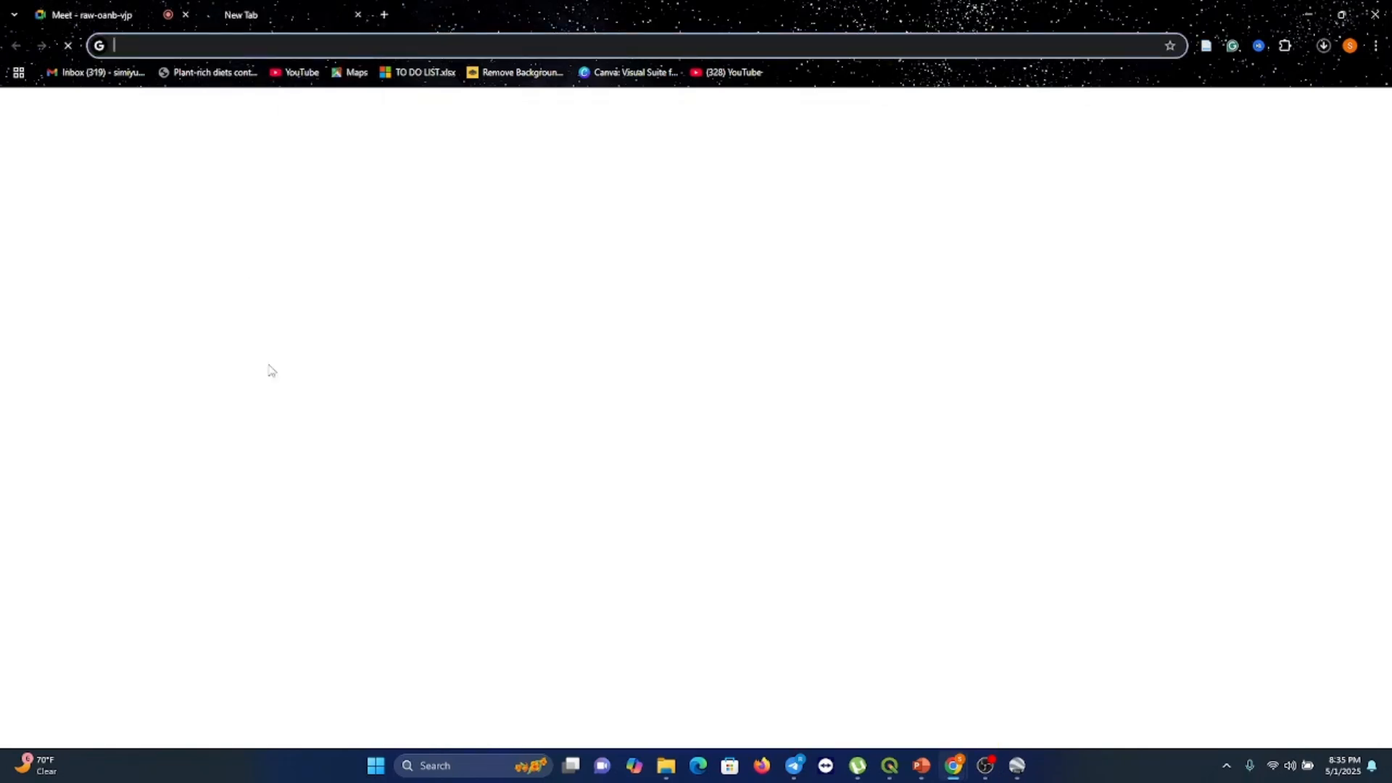
{"action": "type", "text": "Kenya sublocations shapefile"}
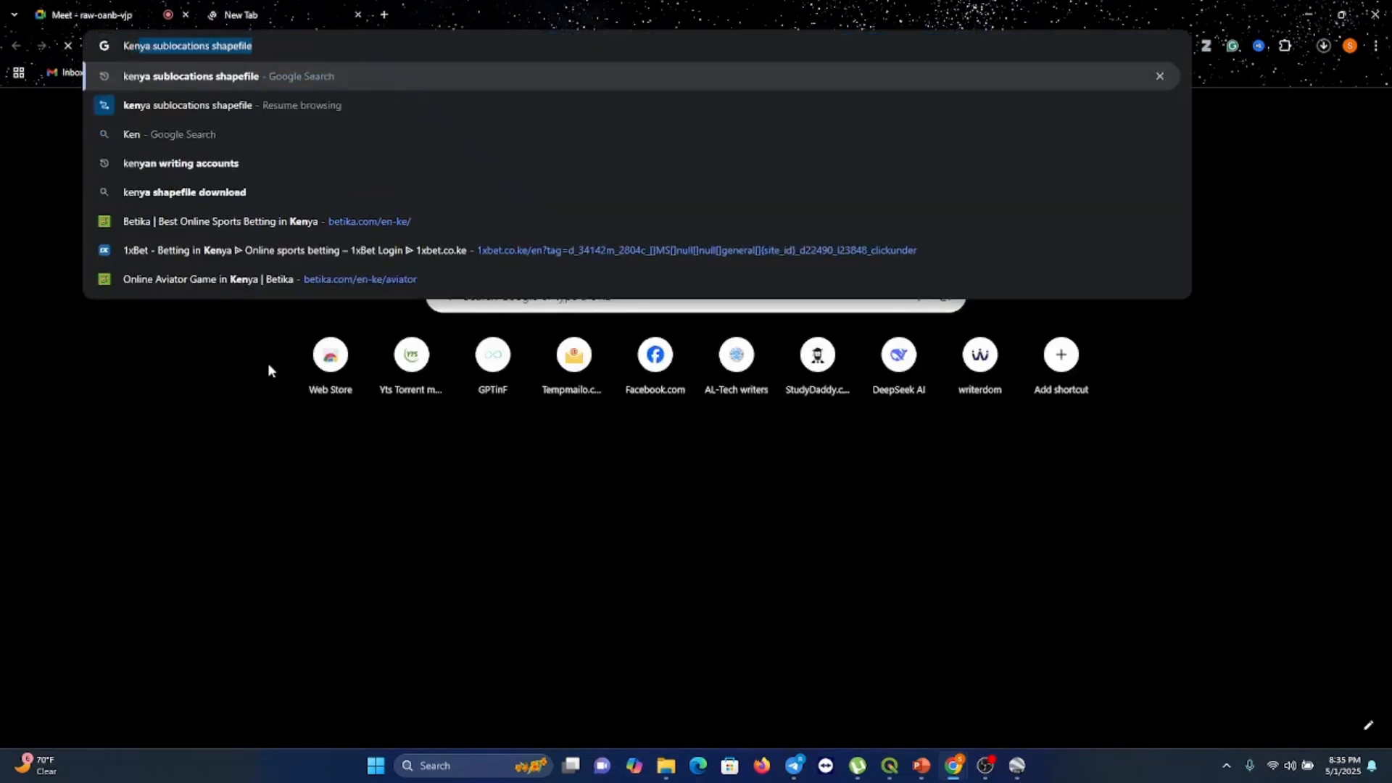
{"action": "left_click", "coordinate": [211, 194]}
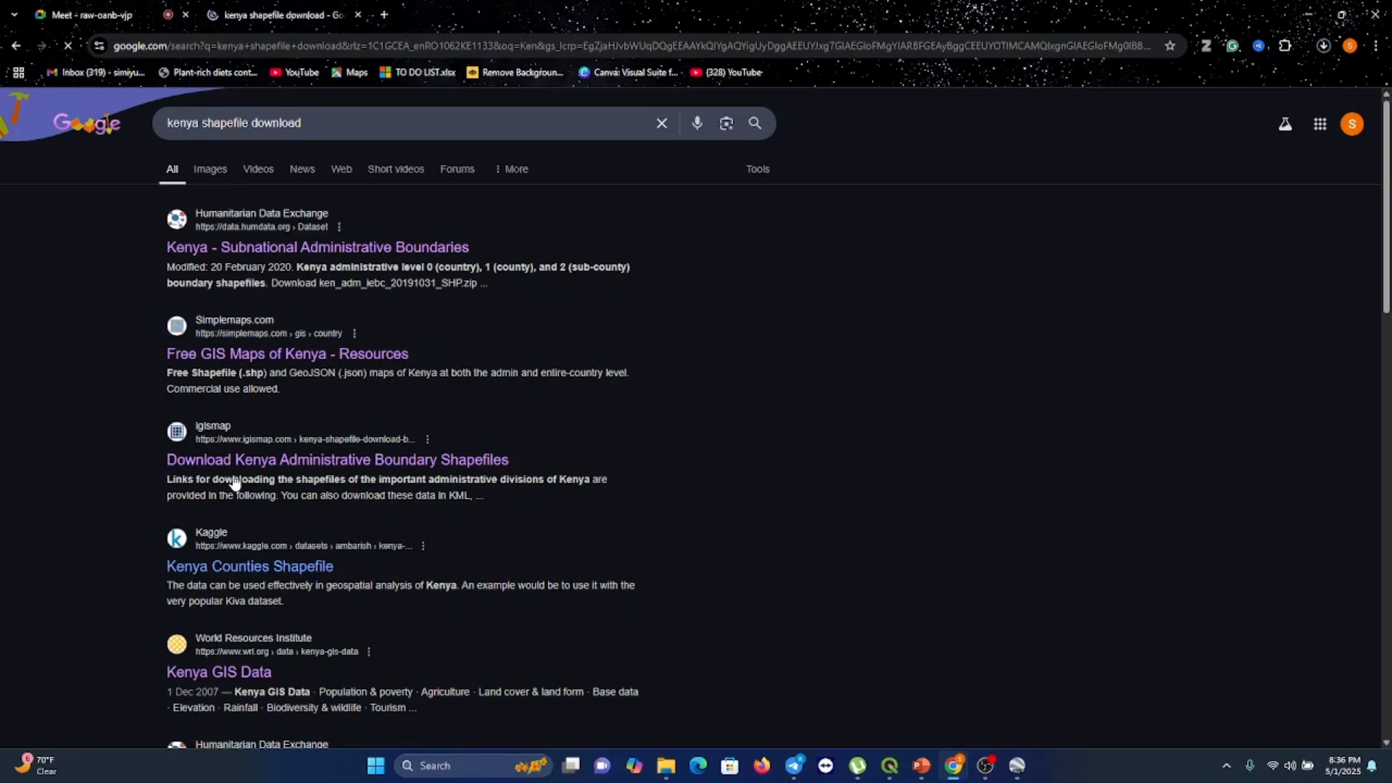
Open the igismap Kenya administrative boundary shapefiles page and read through its download sections
{"action": "left_click", "coordinate": [316, 461]}
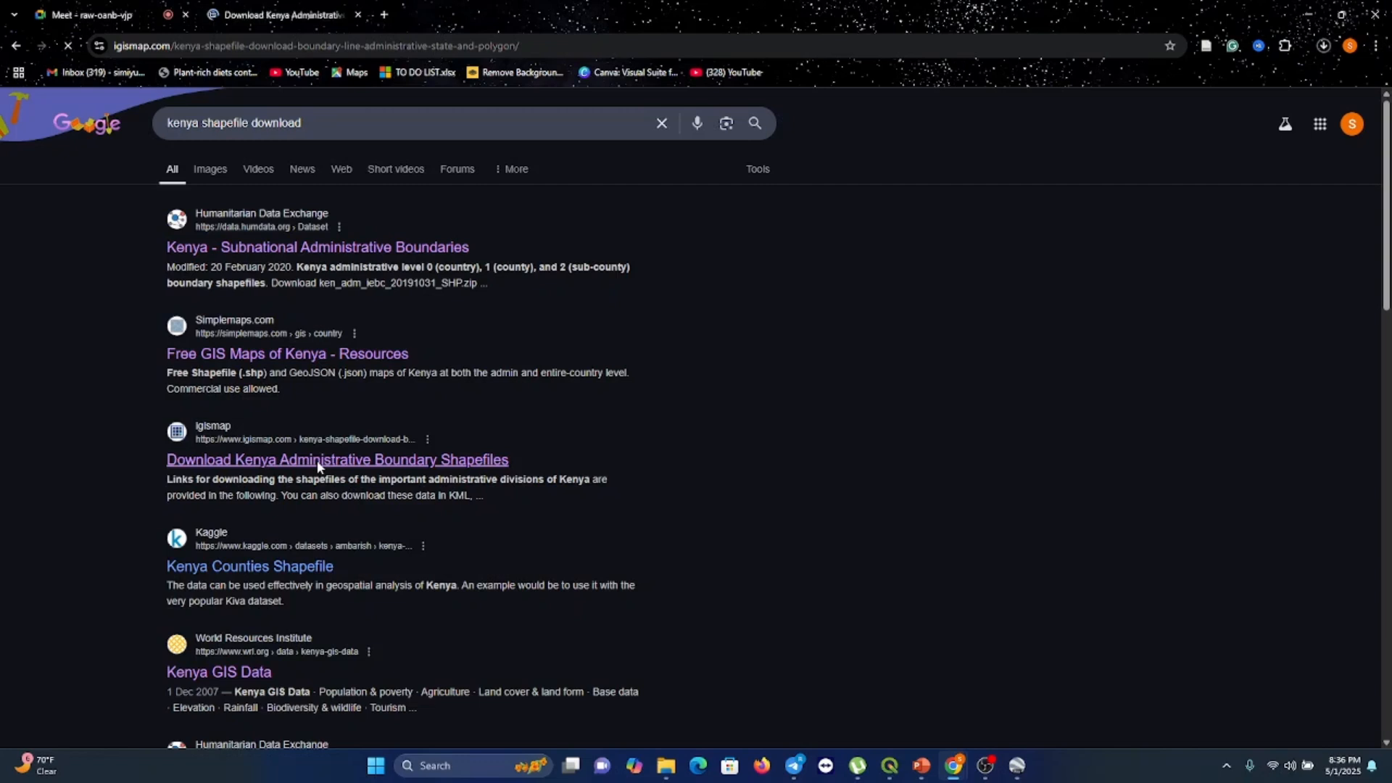
{"action": "scroll", "coordinate": [317, 467], "scroll_direction": "down", "scroll_amount": 5}
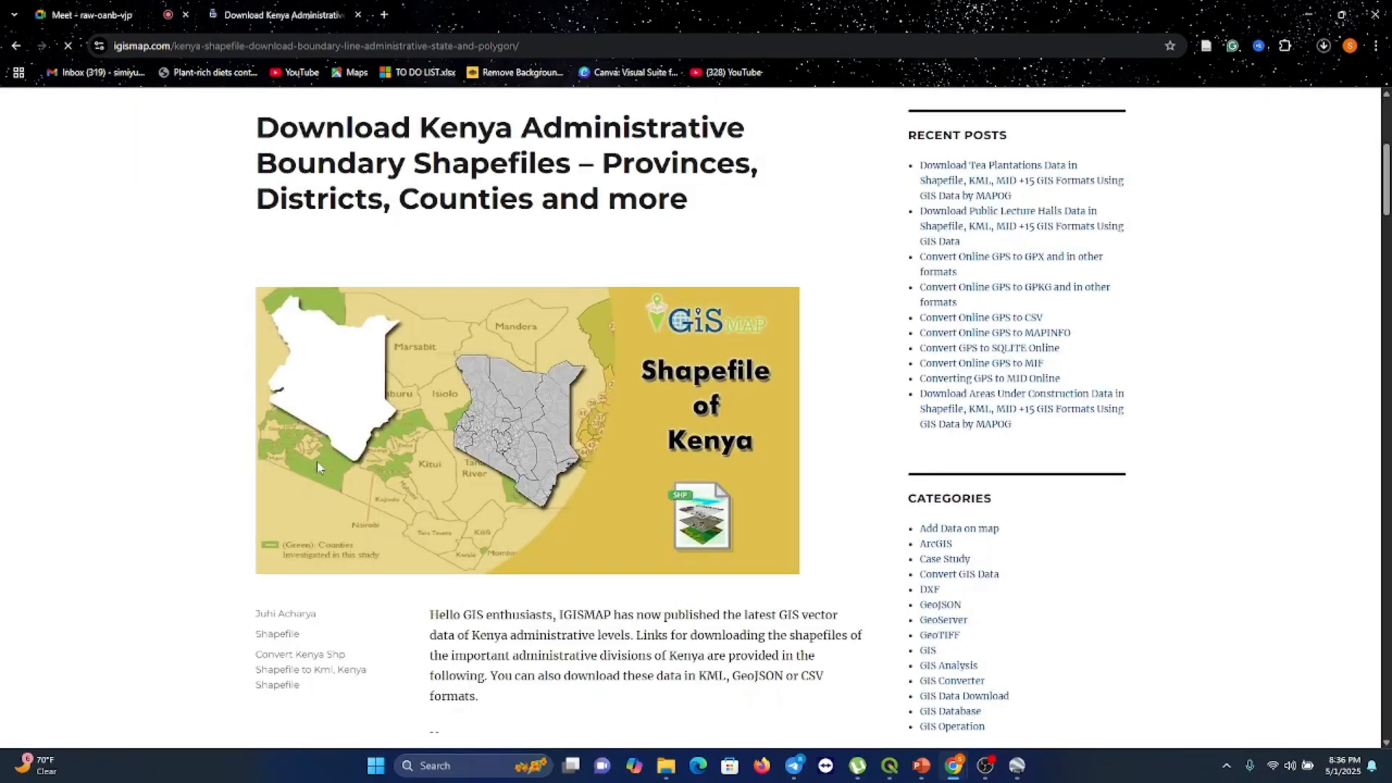
{"action": "scroll", "coordinate": [674, 602], "scroll_direction": "down", "scroll_amount": 12}
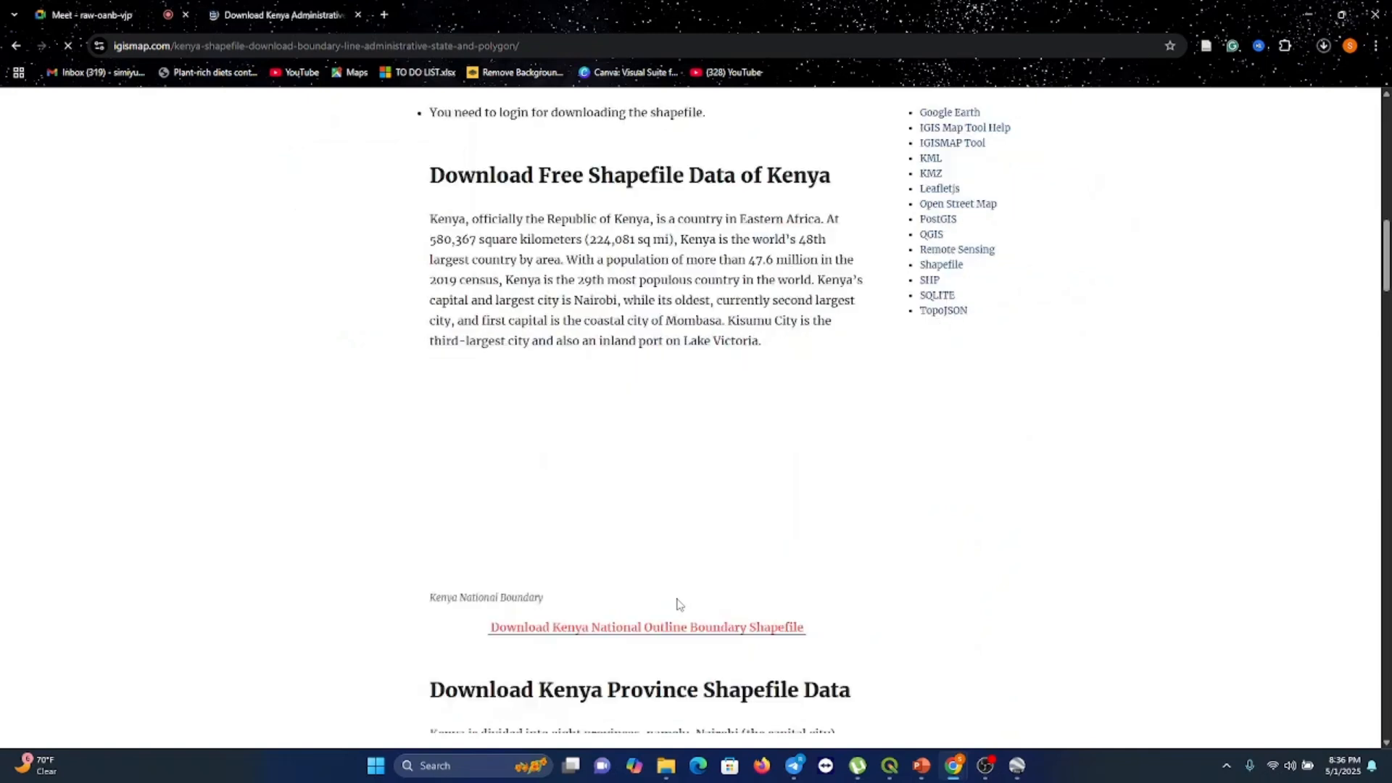
{"action": "scroll", "coordinate": [679, 604], "scroll_direction": "down", "scroll_amount": 3}
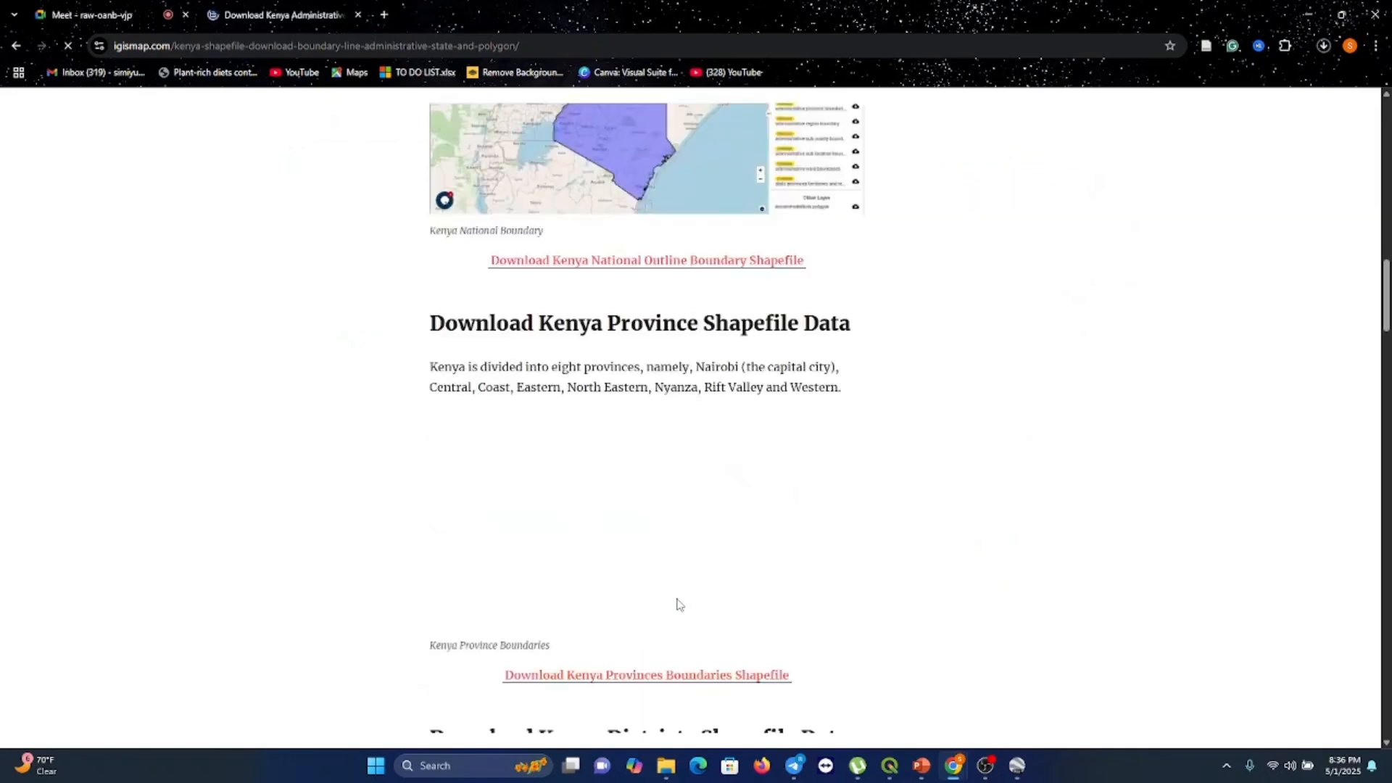
{"action": "scroll", "coordinate": [679, 604], "scroll_direction": "down", "scroll_amount": 5}
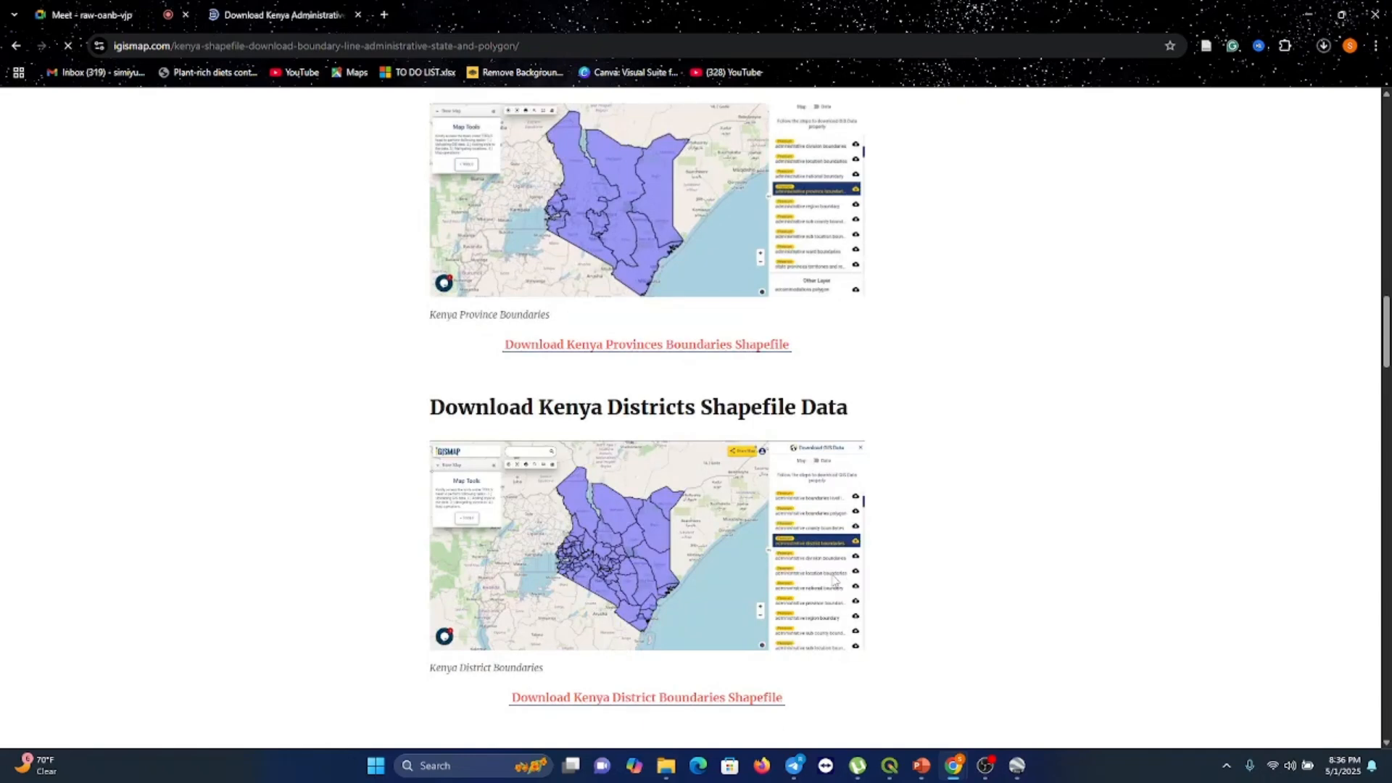
{"action": "scroll", "coordinate": [709, 451], "scroll_direction": "up", "scroll_amount": 8}
{"action": "scroll", "coordinate": [709, 451], "scroll_direction": "down", "scroll_amount": 5}
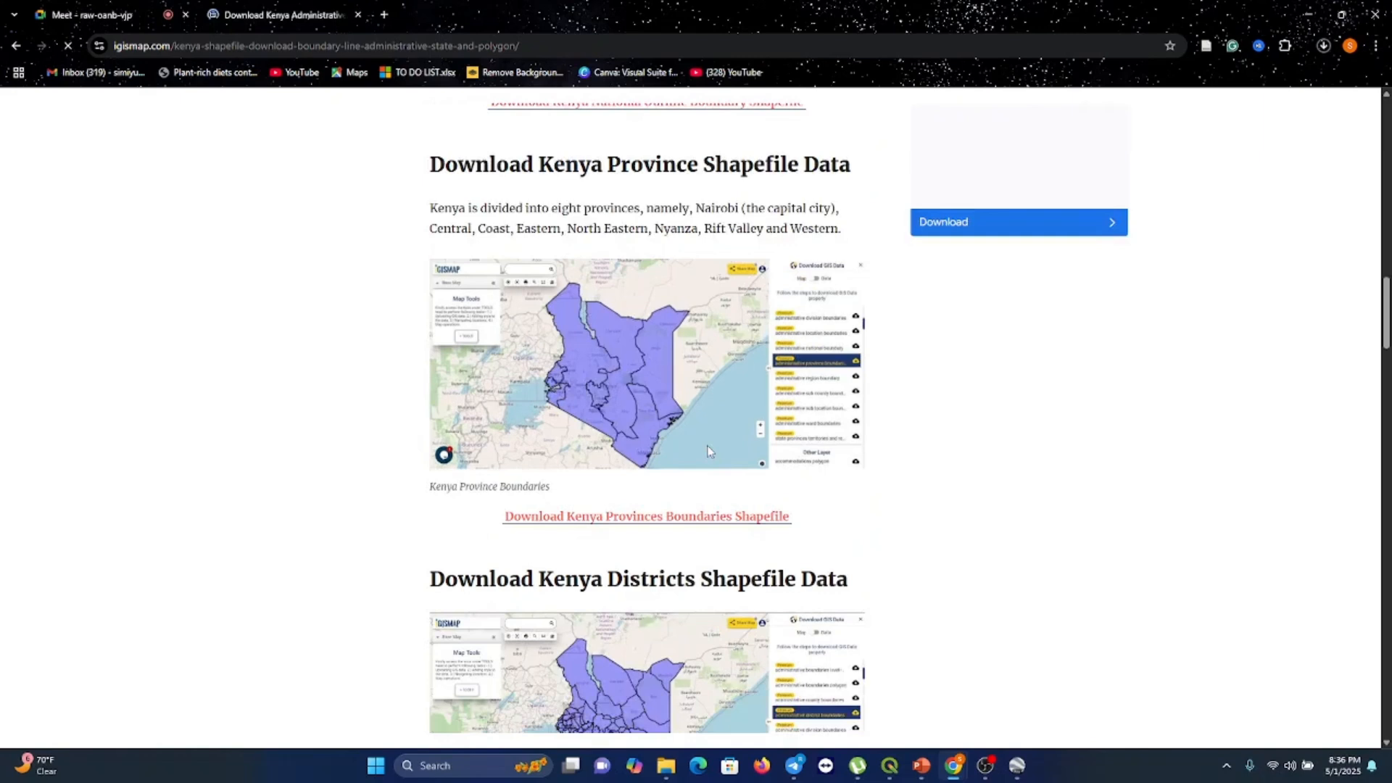
{"action": "scroll", "coordinate": [710, 451], "scroll_direction": "down", "scroll_amount": 5}
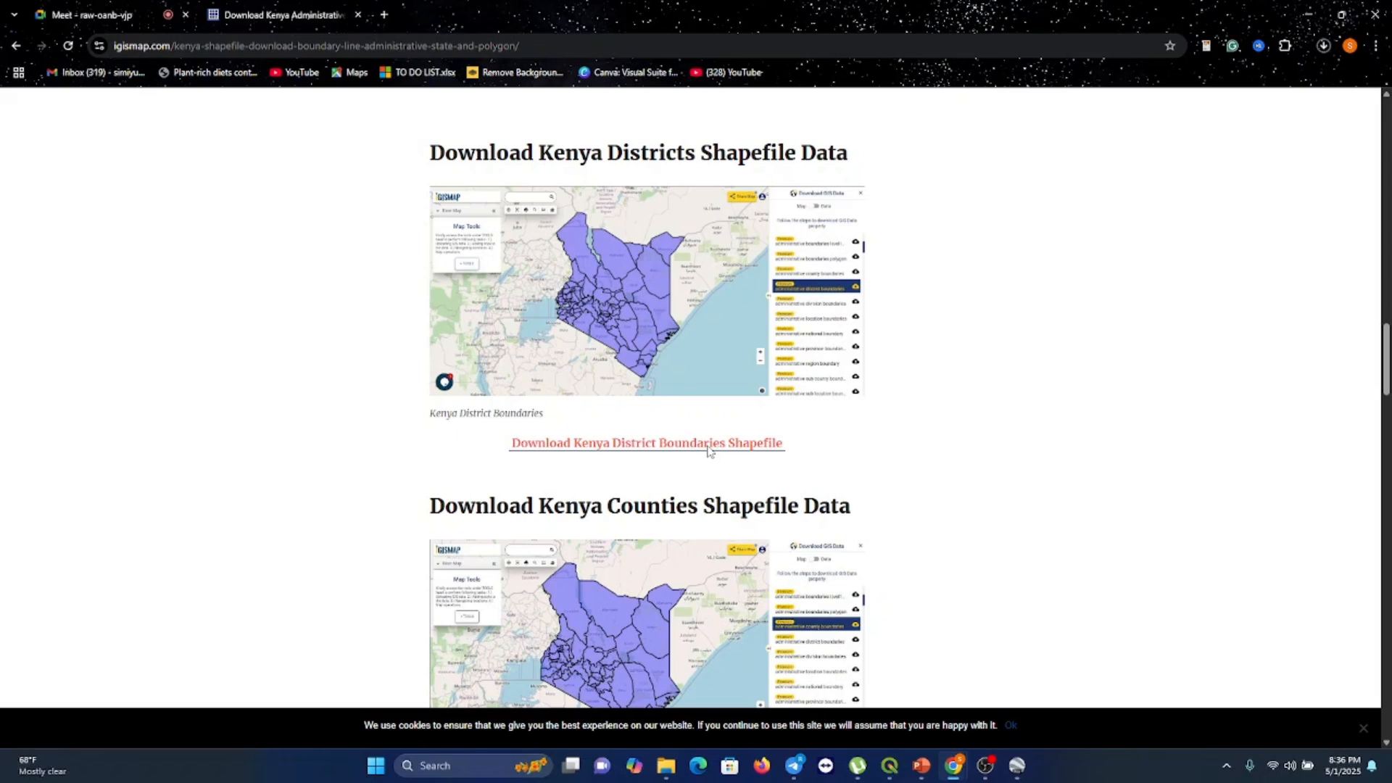
{"action": "scroll", "coordinate": [710, 451], "scroll_direction": "down", "scroll_amount": 7}
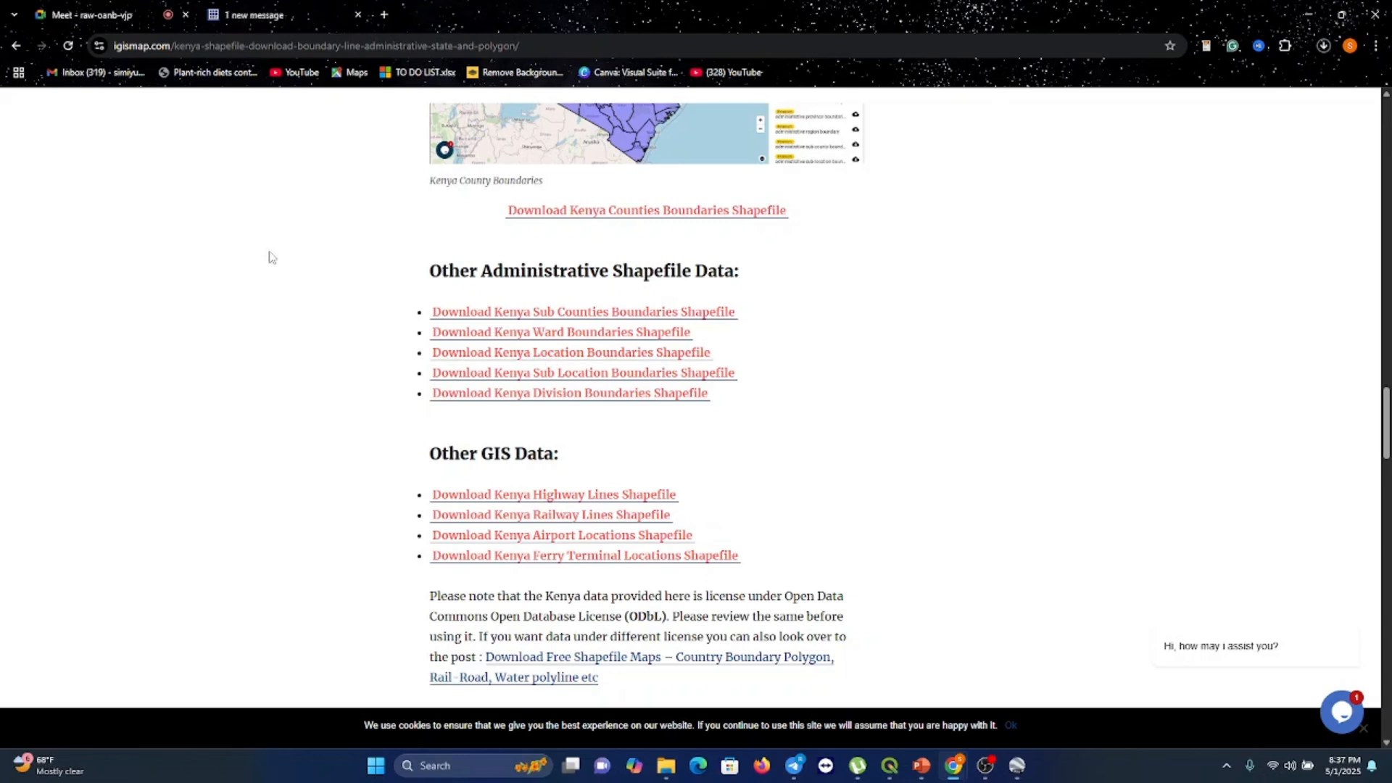
Close the shapefile page tab and switch back to QGIS
{"action": "left_click", "coordinate": [357, 14]}
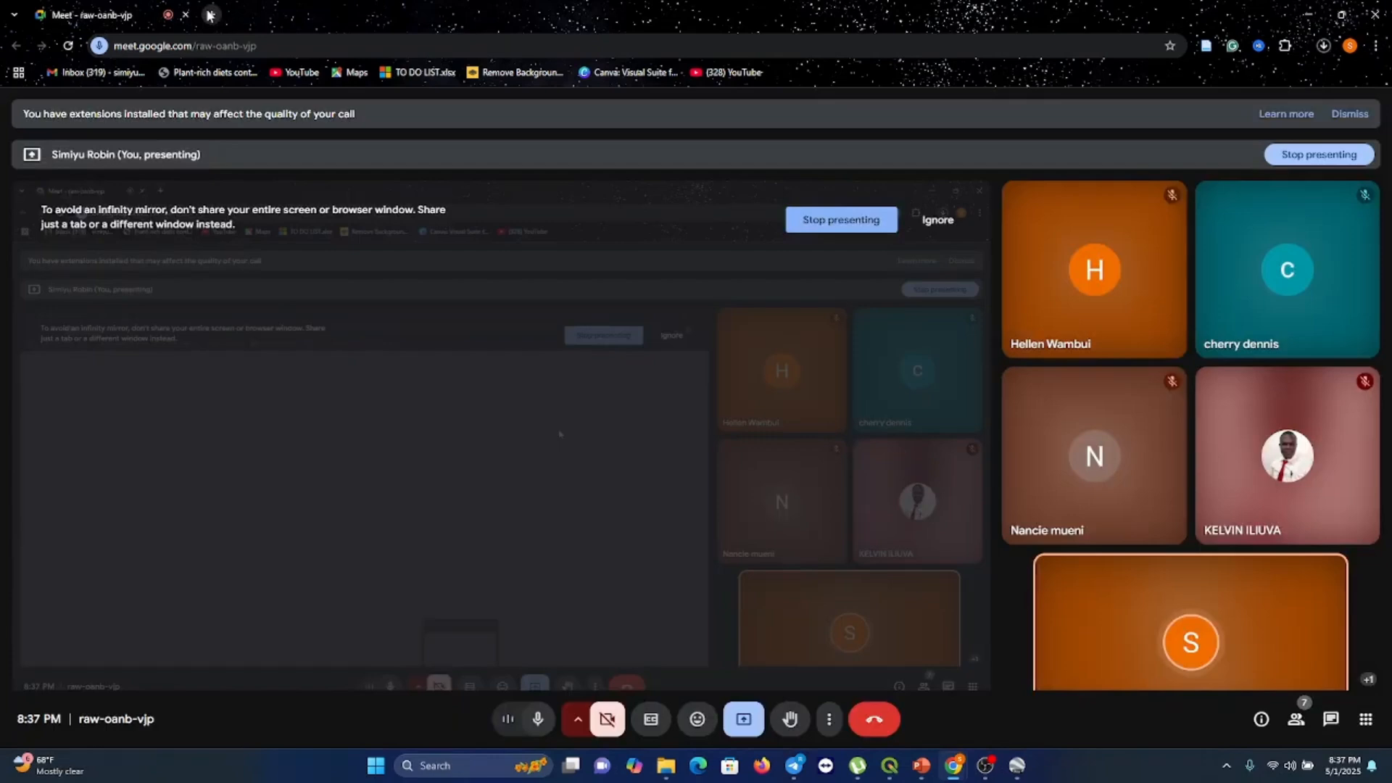
{"action": "key", "text": "alt+Tab"}
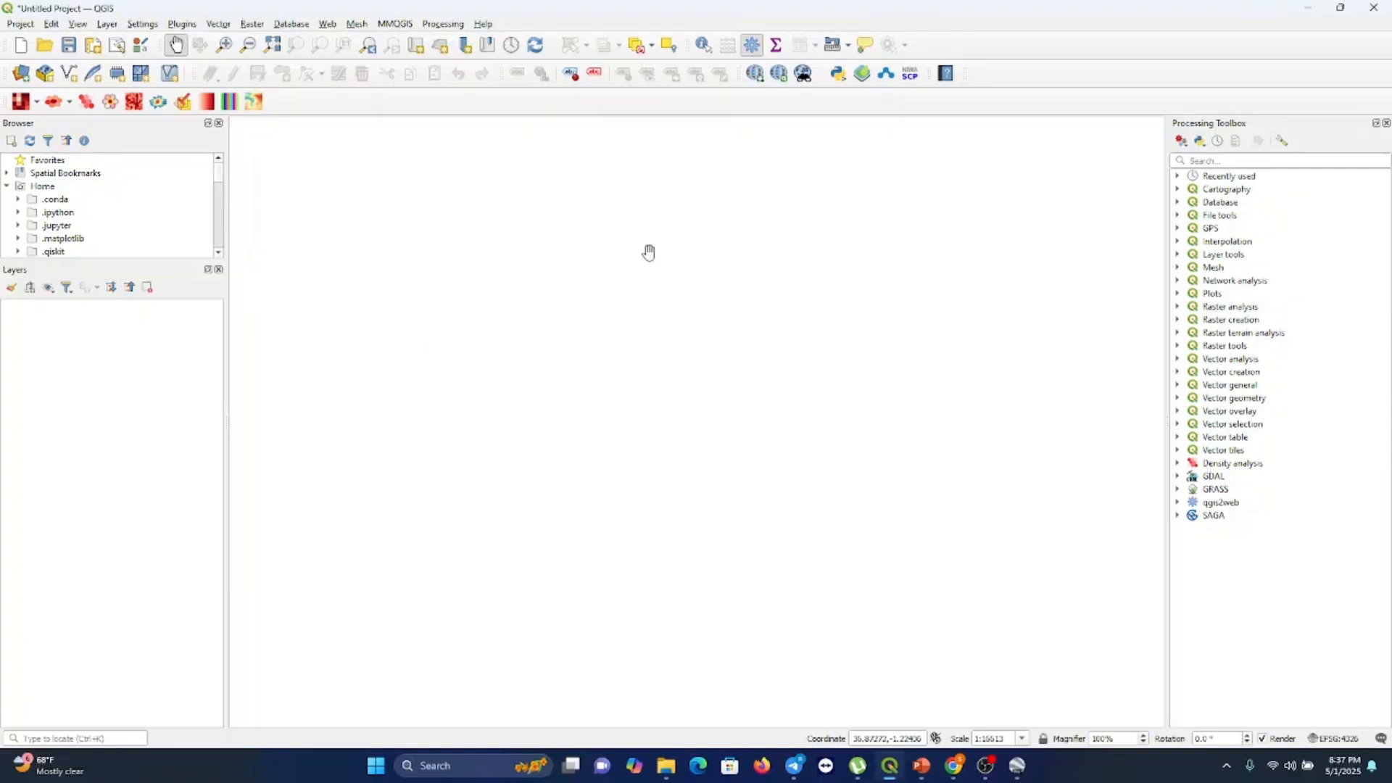
Switch to File Explorer, inspect the shapefiles inside the downloaded gadm41_KEN_shp folder, and minimize the window
{"action": "key", "text": "alt+Tab"}
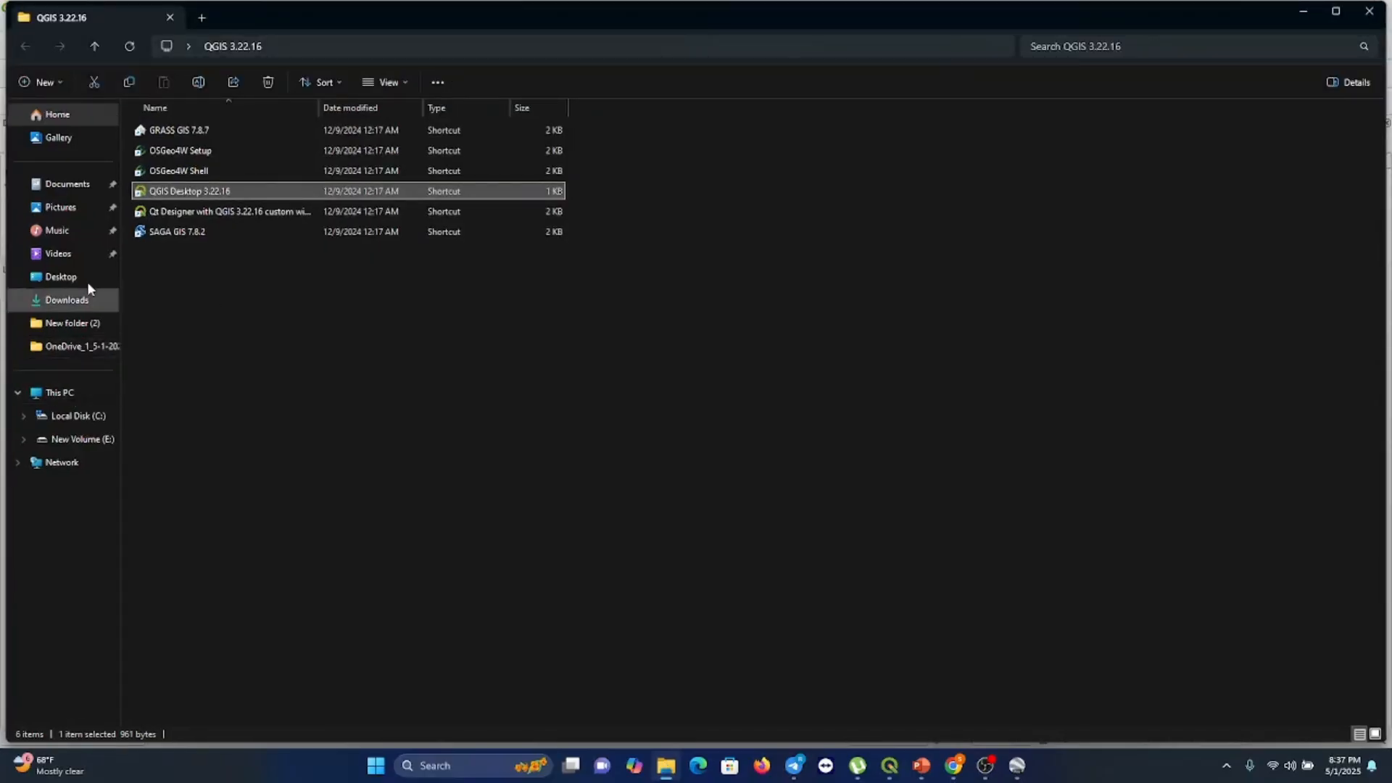
{"action": "left_click", "coordinate": [80, 303]}
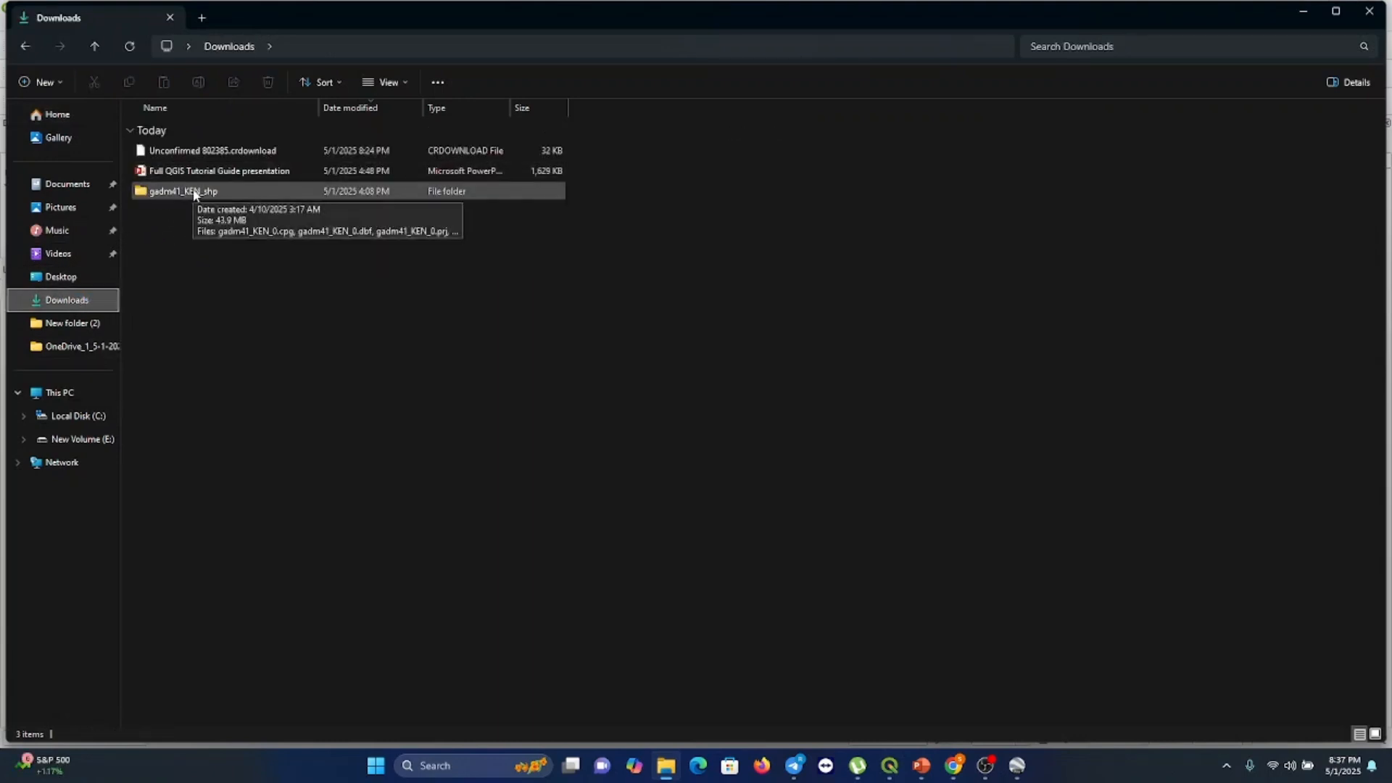
{"action": "double_click", "coordinate": [194, 193]}
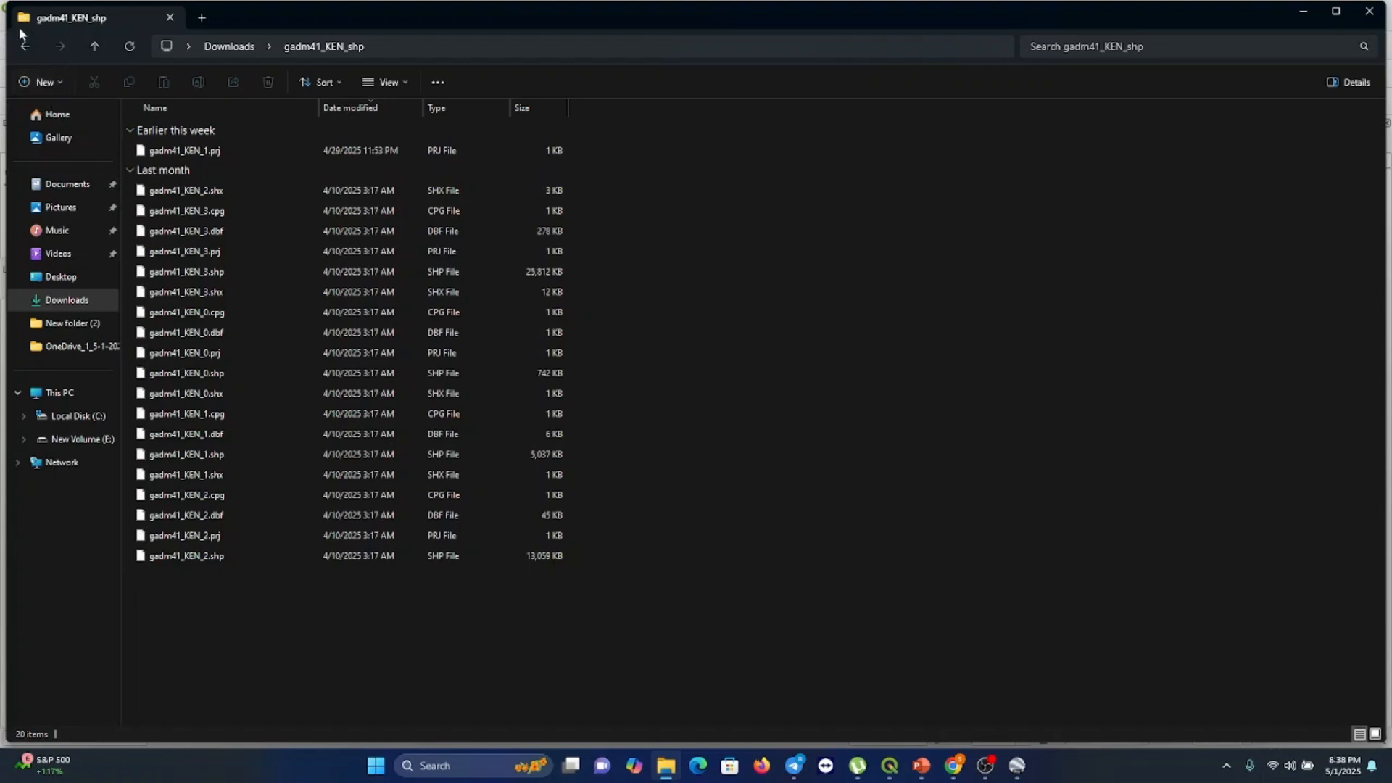
{"action": "left_click", "coordinate": [25, 46]}
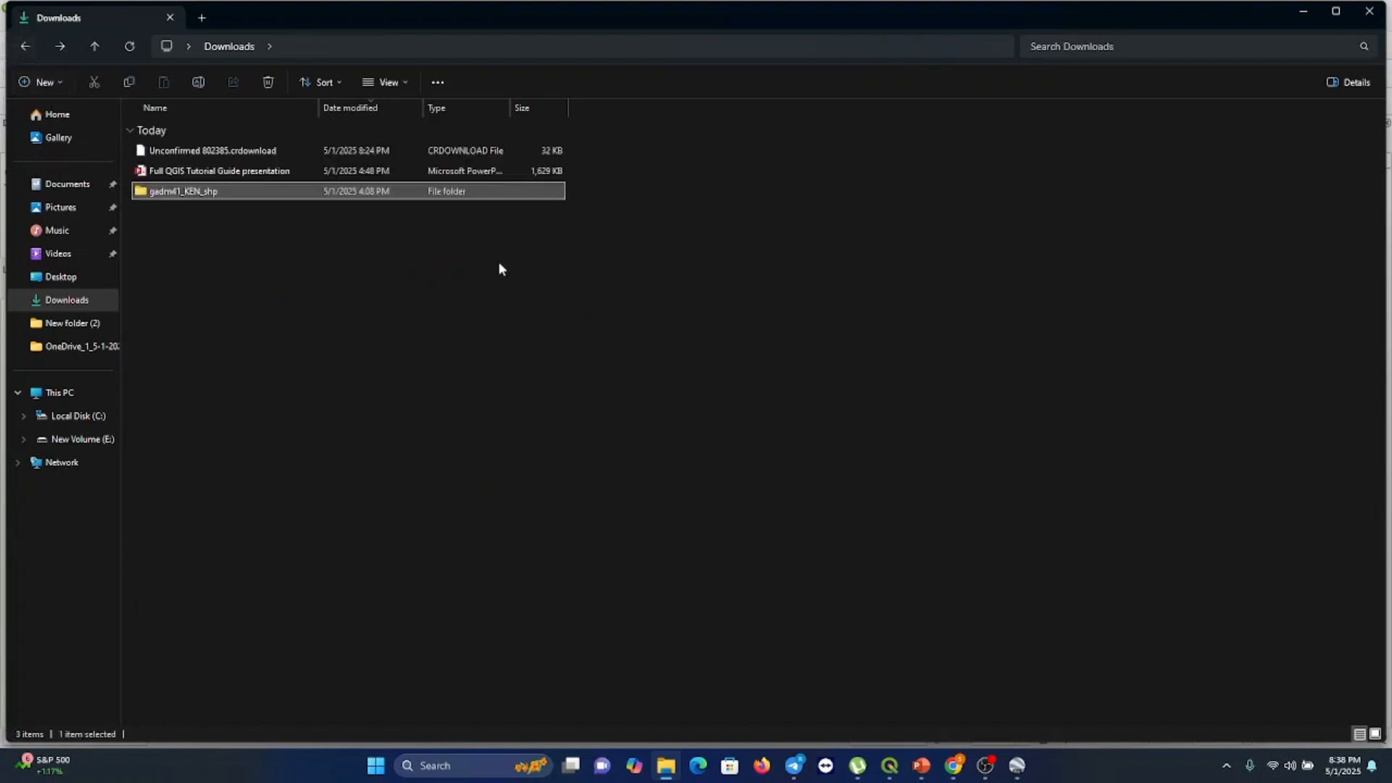
{"action": "left_click", "coordinate": [1300, 12]}
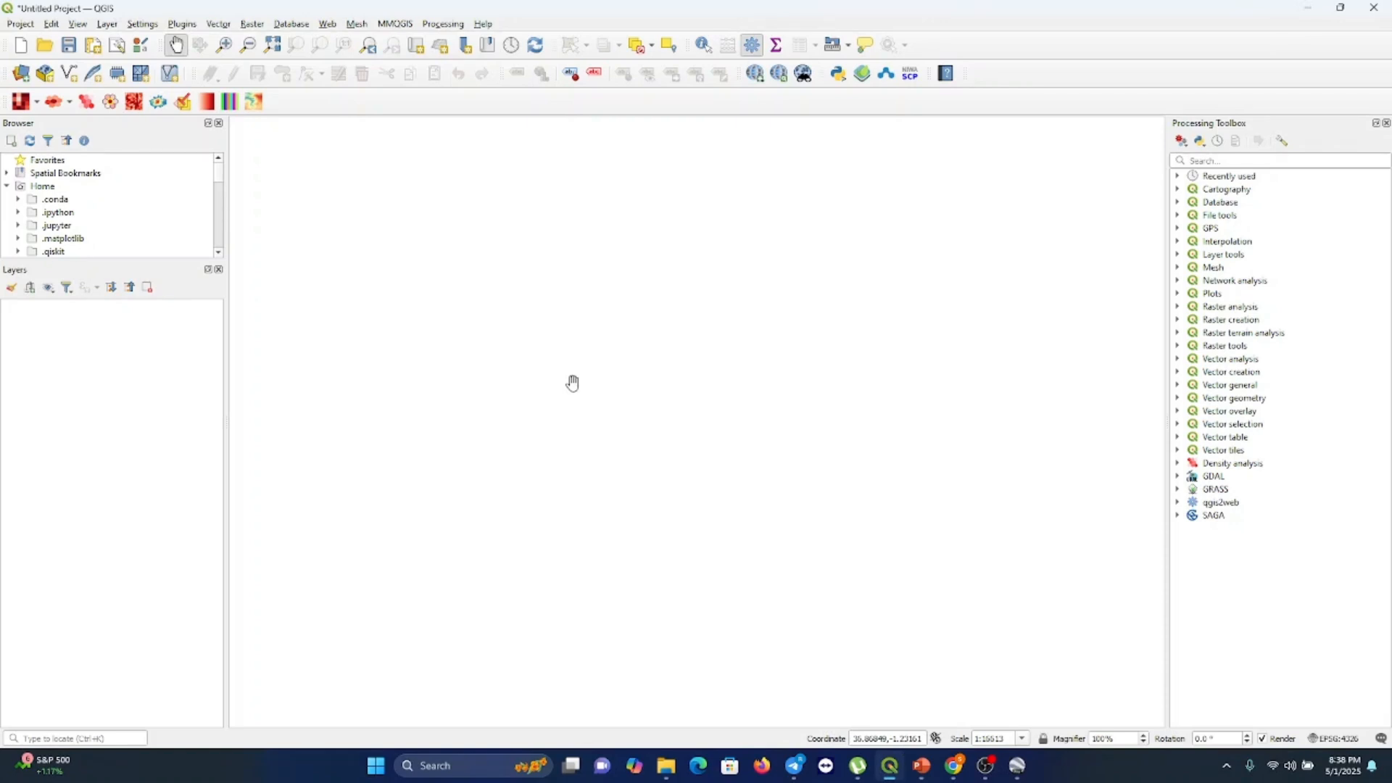
Add the gadm41_KEN_1, gadm41_KEN_2 and gadm41_KEN_3 shapefiles from the gadm41_KEN_shp folder as vector layers
{"action": "left_click", "coordinate": [109, 24]}
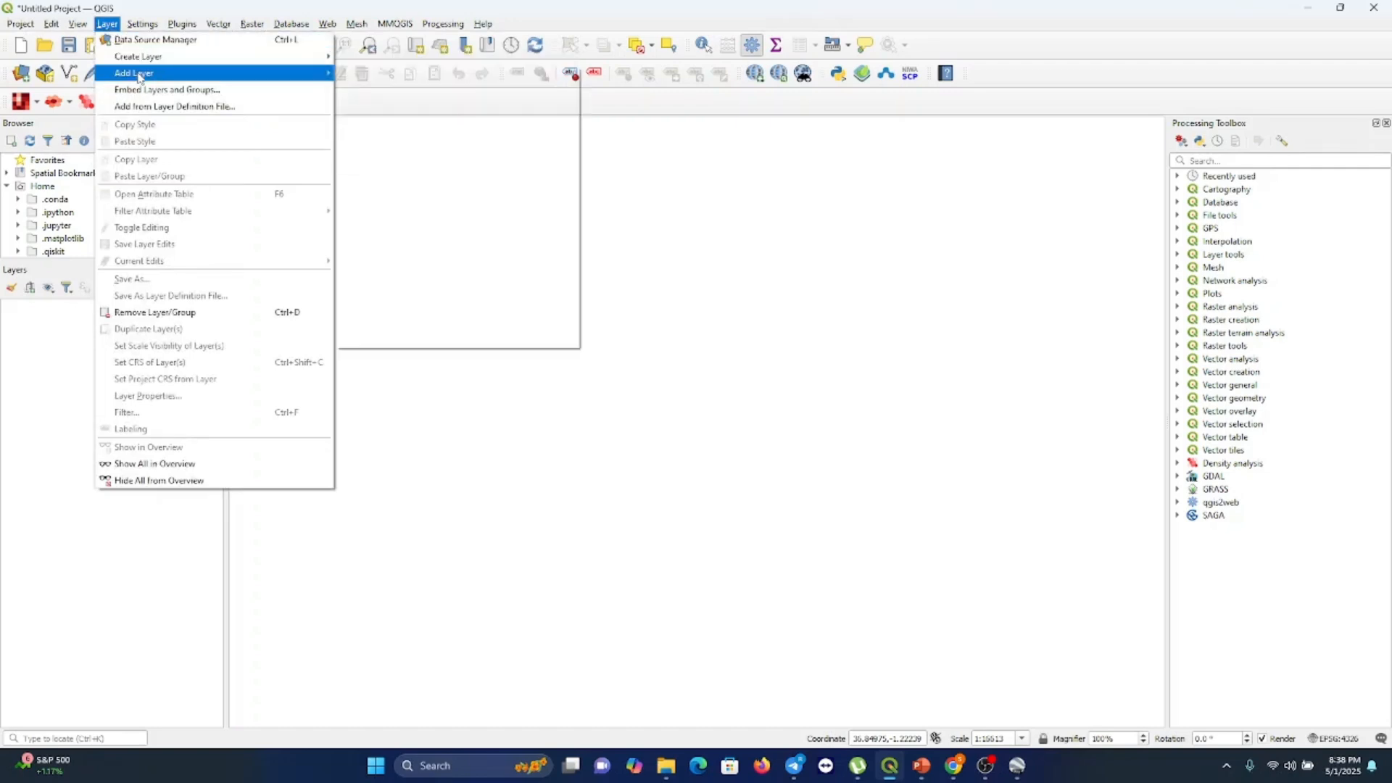
{"action": "mouse_move", "coordinate": [140, 77]}
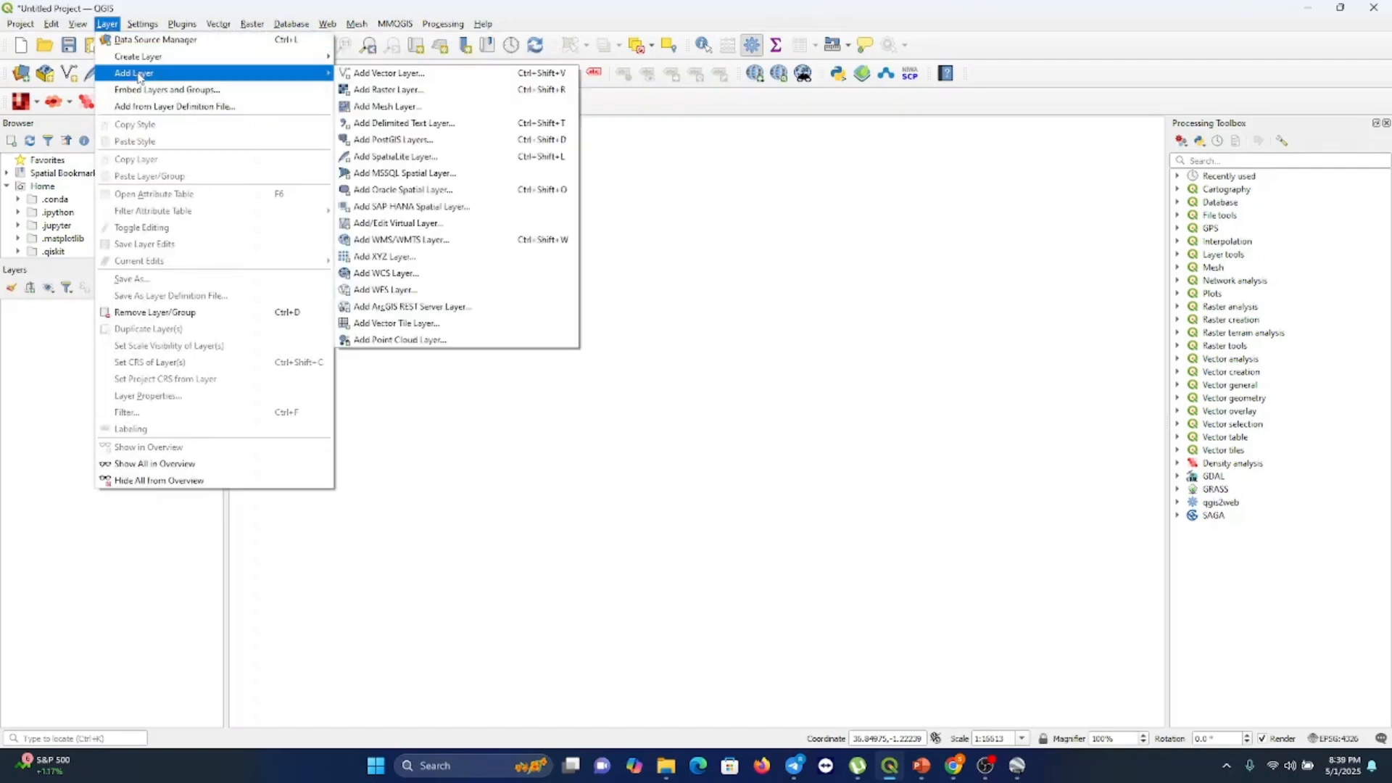
{"action": "left_click", "coordinate": [380, 75]}
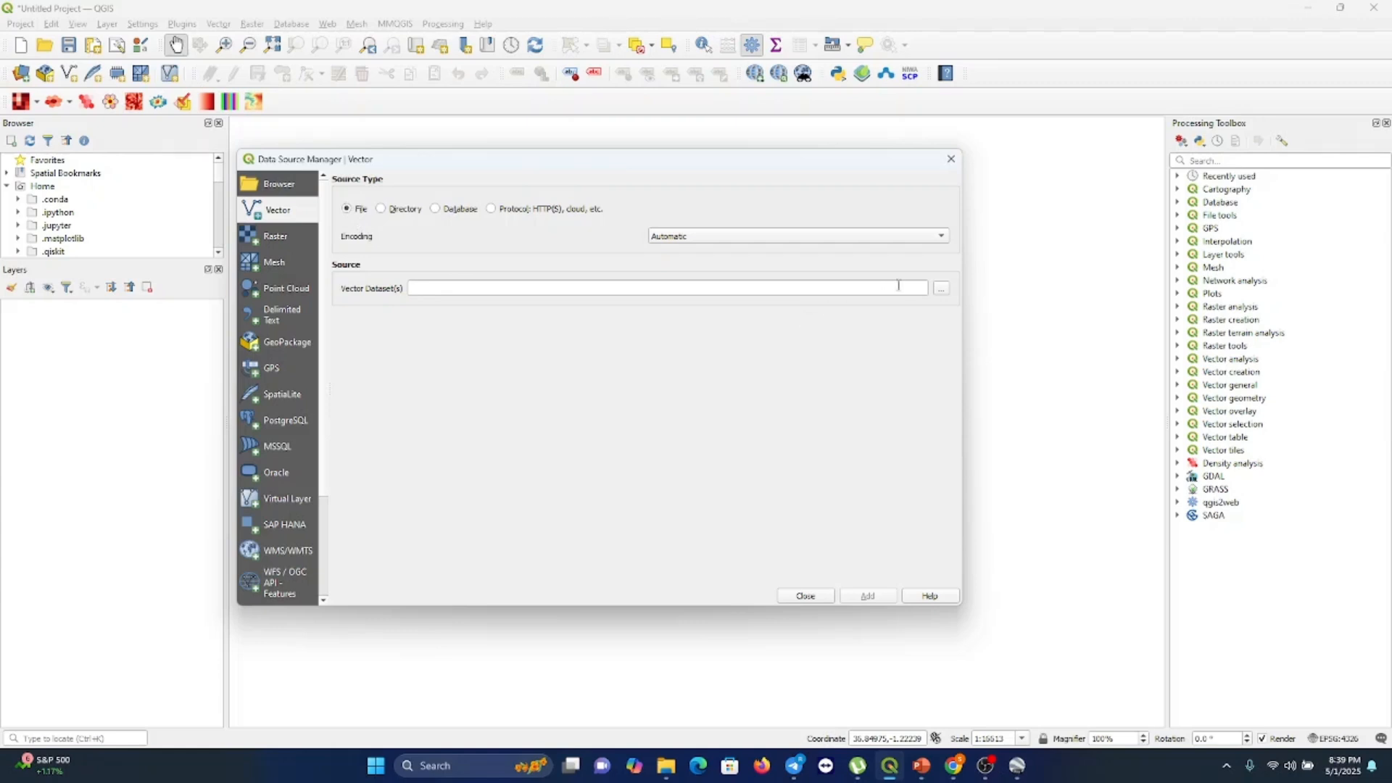
{"action": "left_click", "coordinate": [942, 290]}
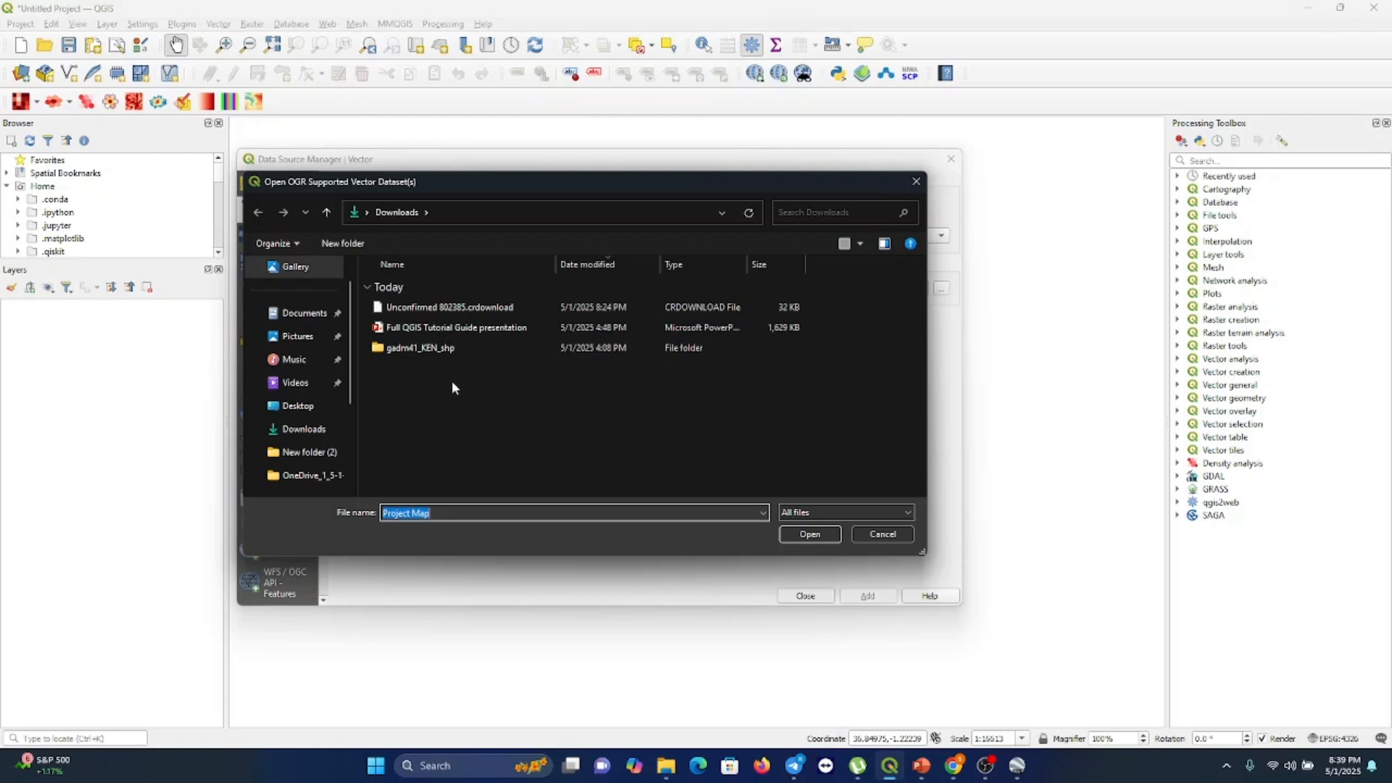
{"action": "double_click", "coordinate": [439, 349]}
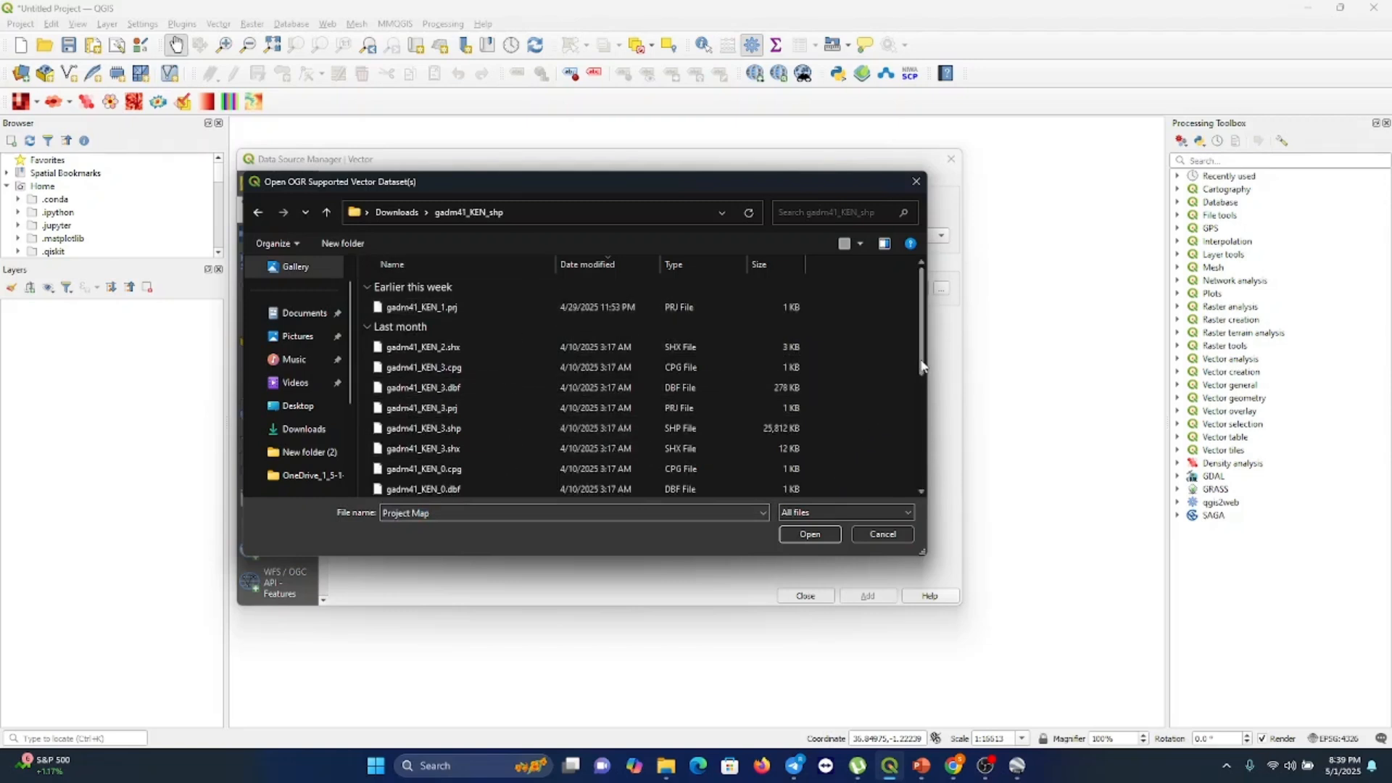
{"action": "left_click_drag", "start_coordinate": [923, 369], "coordinate": [924, 376]}
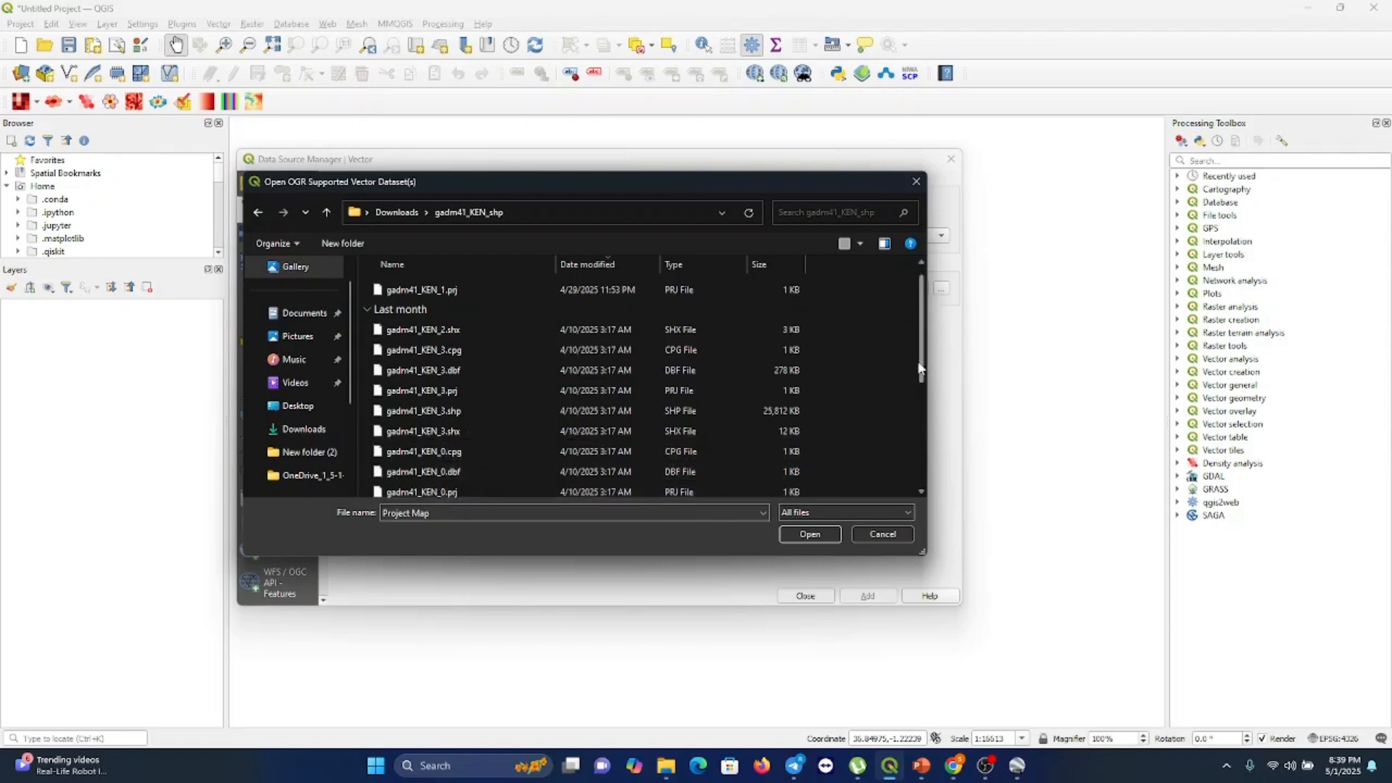
{"action": "left_click_drag", "start_coordinate": [919, 370], "coordinate": [942, 457]}
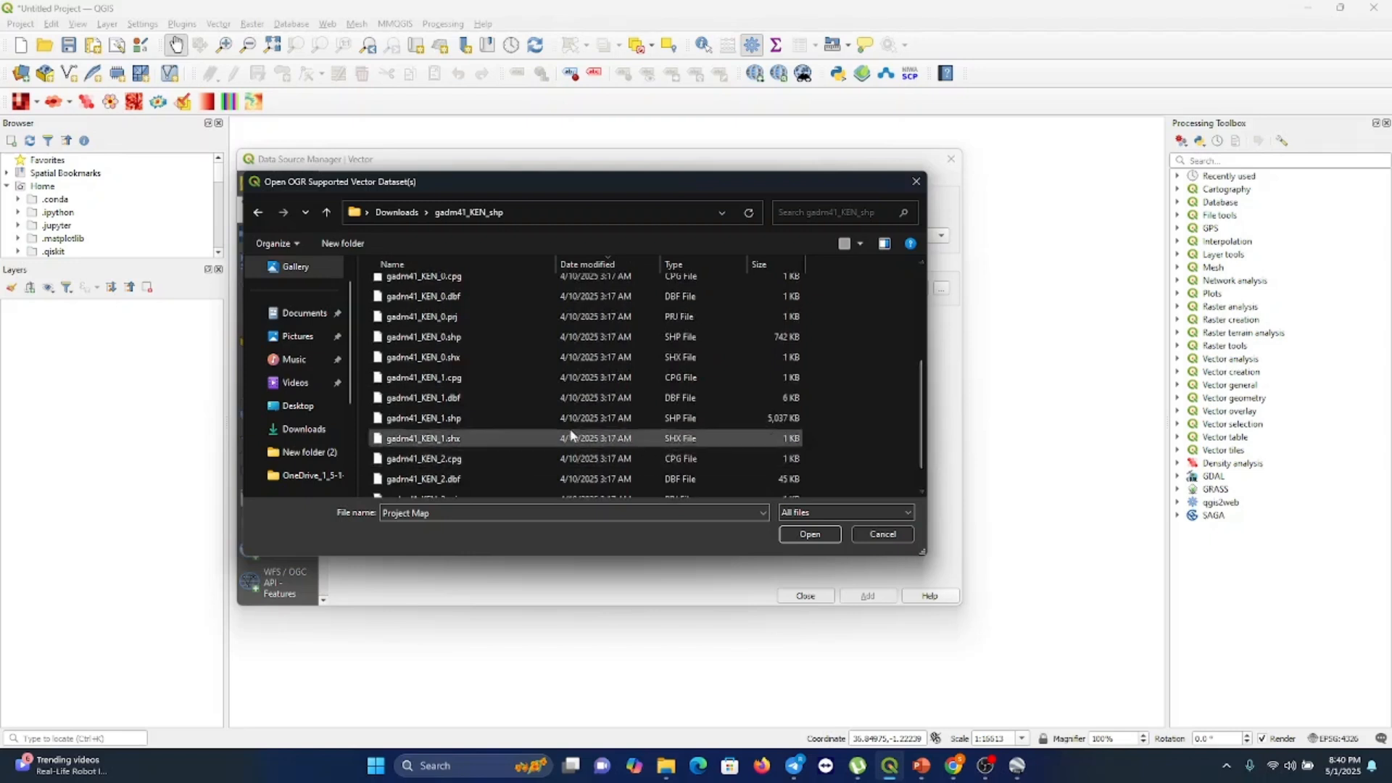
{"action": "left_click", "coordinate": [515, 418]}
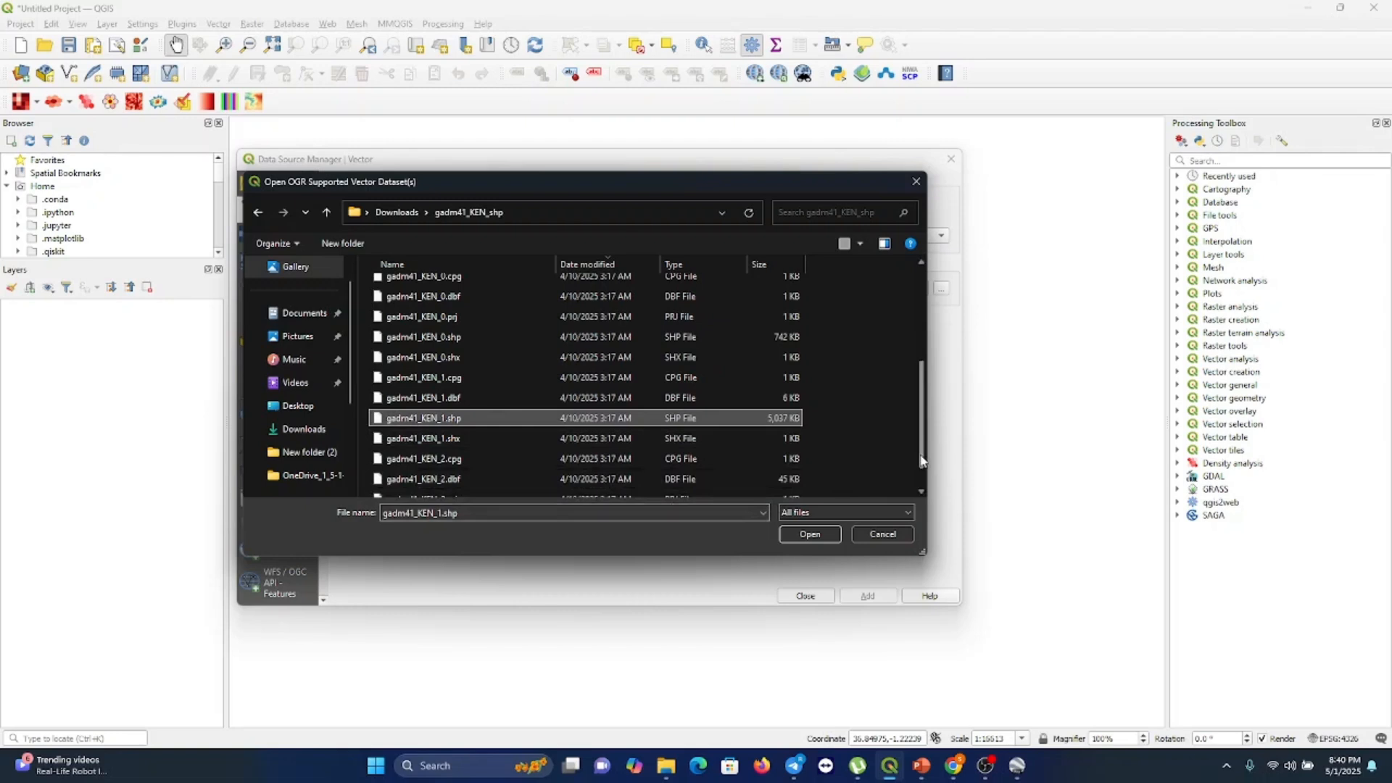
{"action": "left_click_drag", "start_coordinate": [922, 461], "coordinate": [919, 480]}
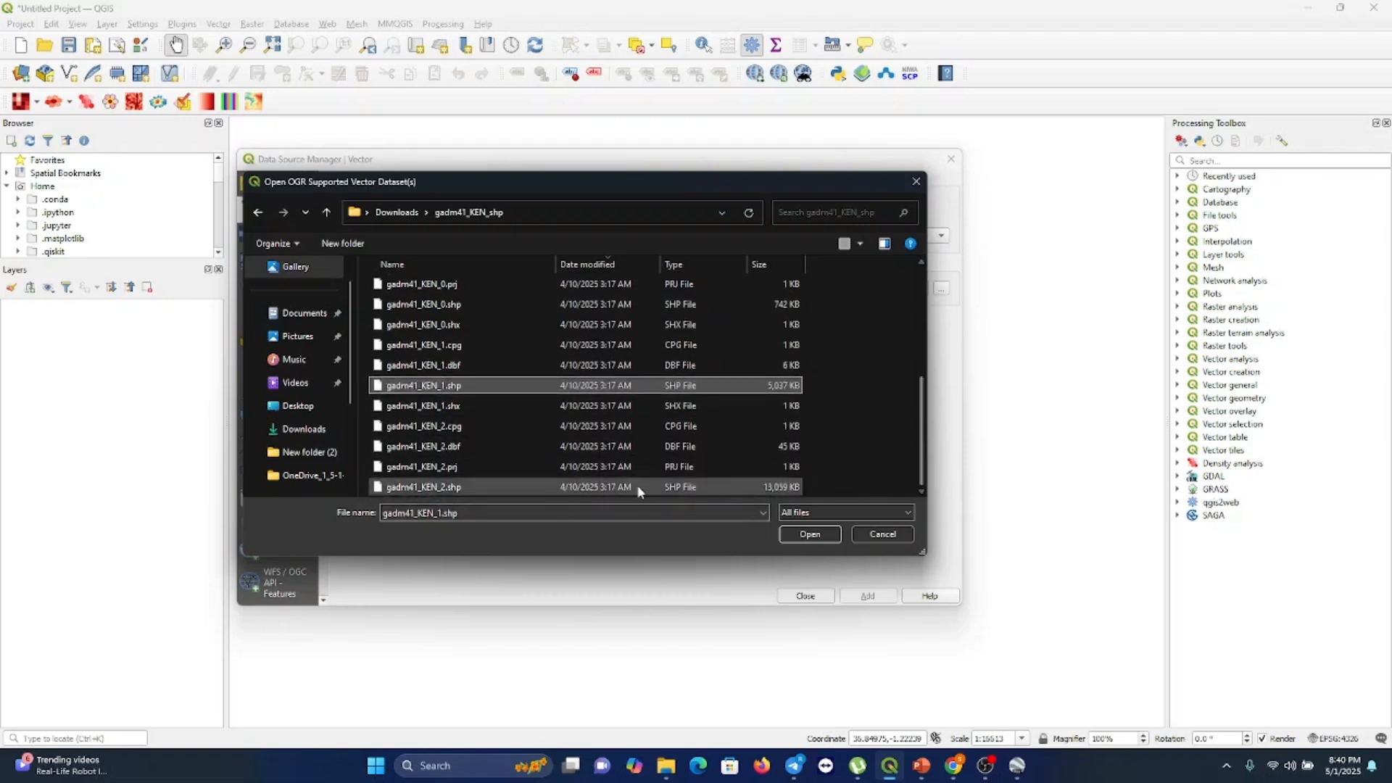
{"action": "left_click", "coordinate": [458, 487]}
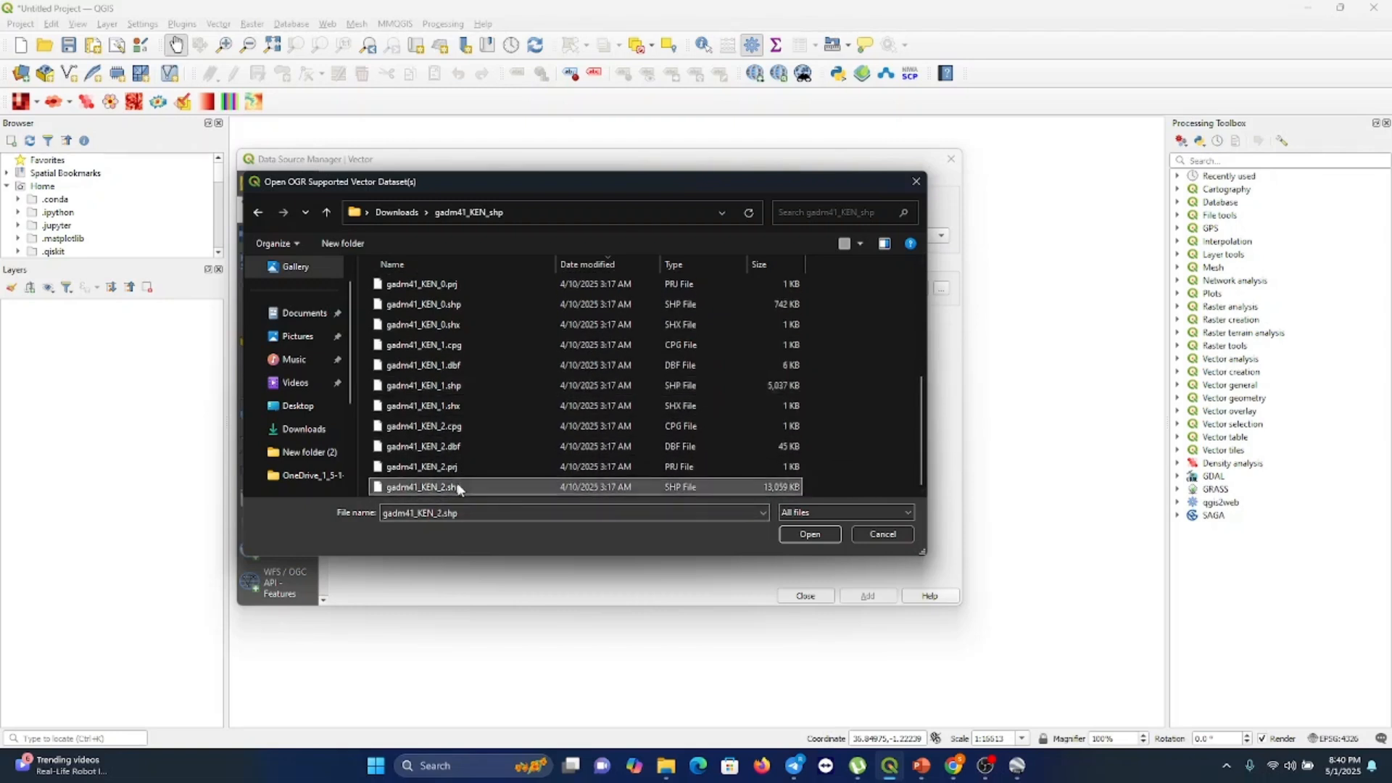
{"action": "left_click", "coordinate": [457, 392], "text": "ctrl"}
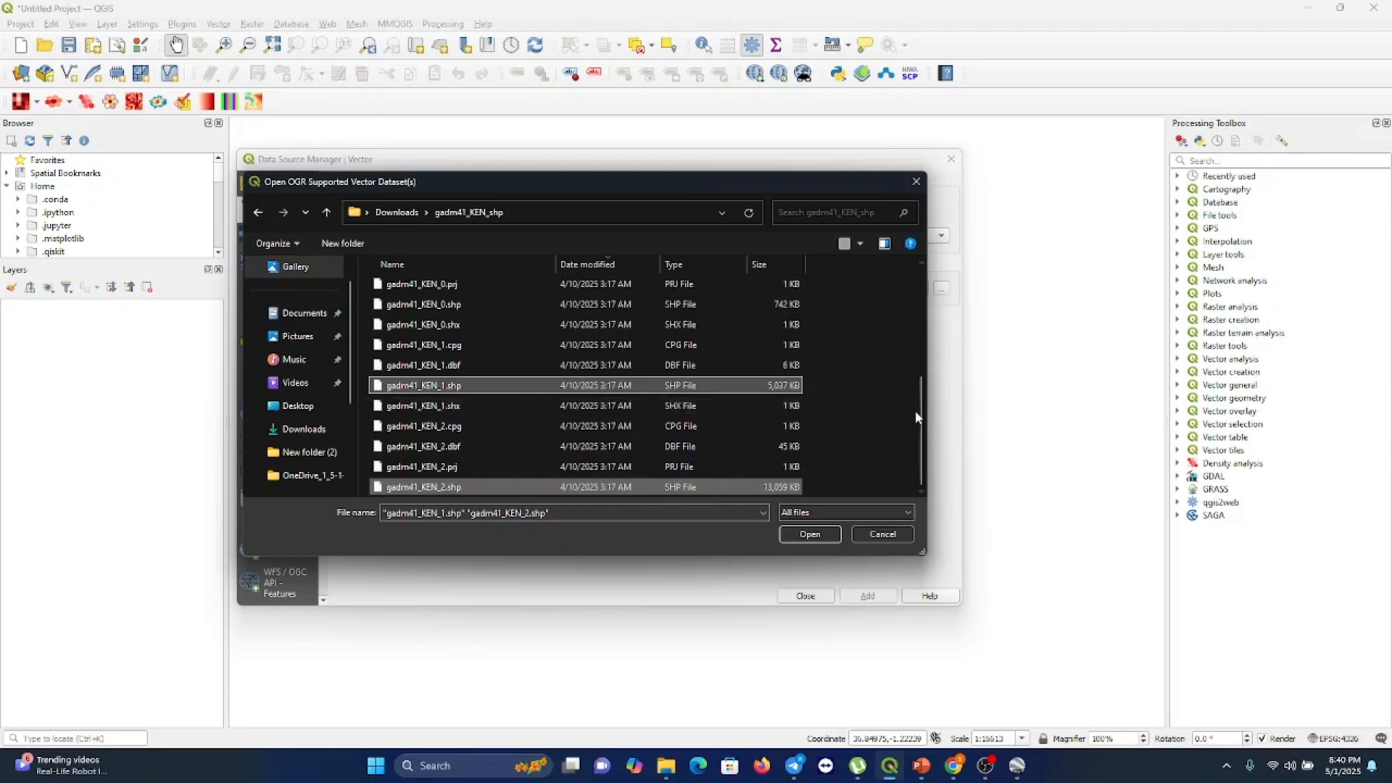
{"action": "left_click_drag", "start_coordinate": [917, 410], "coordinate": [918, 332]}
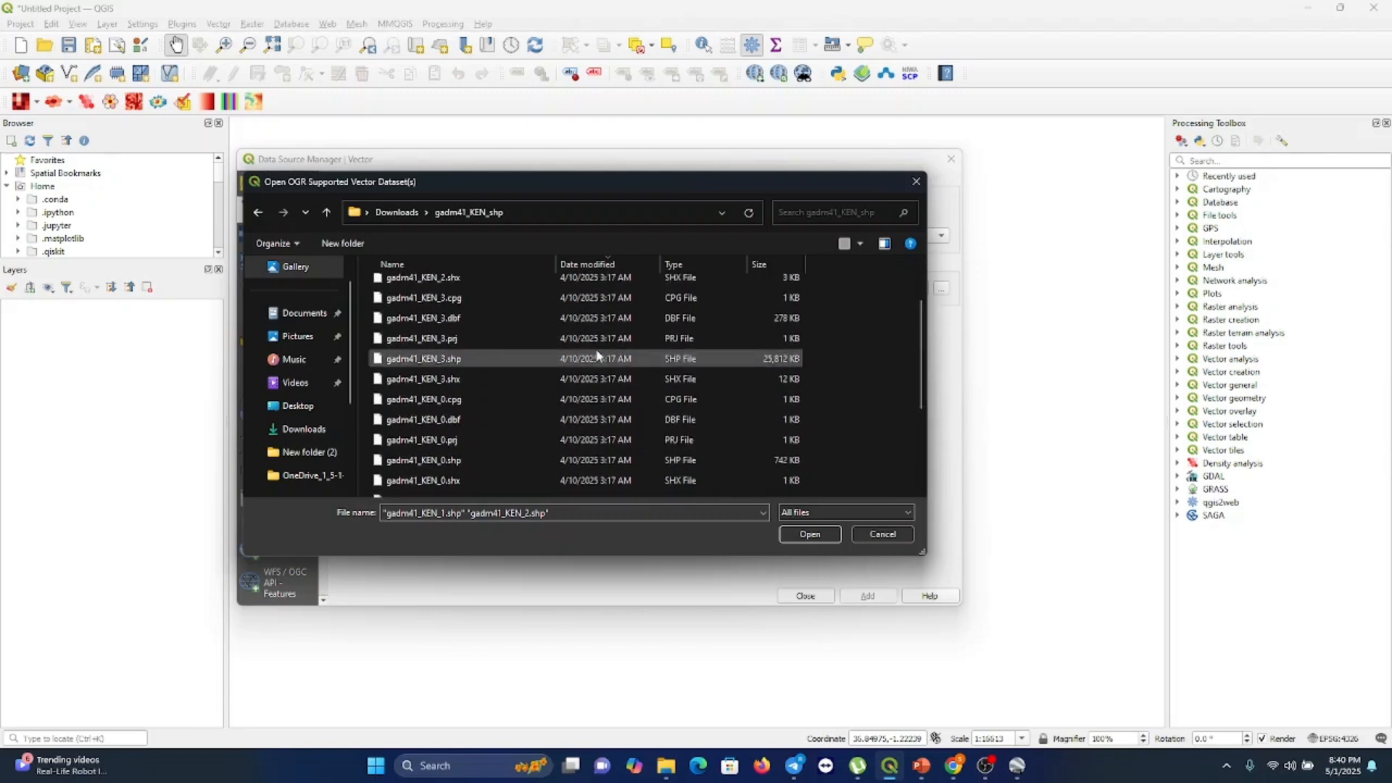
{"action": "left_click", "coordinate": [454, 359], "text": "ctrl"}
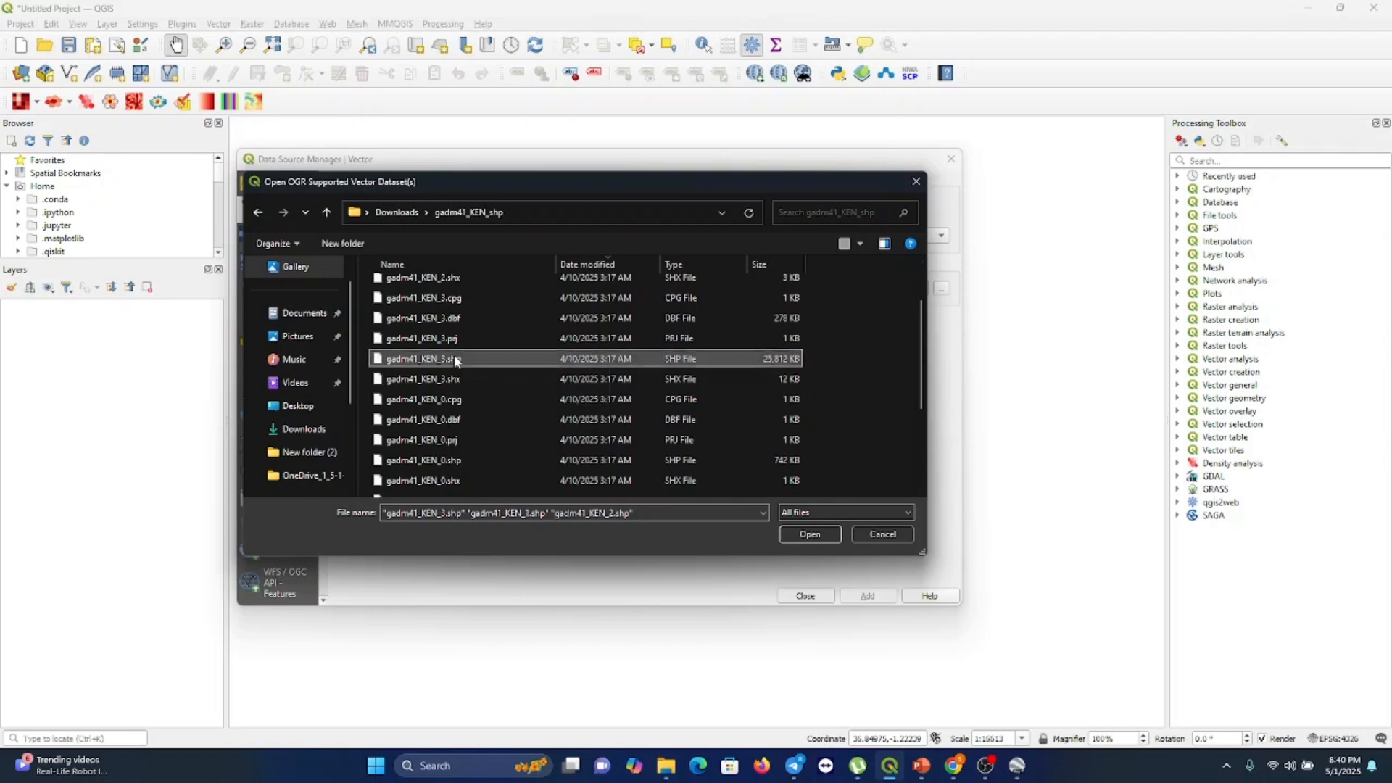
{"action": "left_click", "coordinate": [811, 536]}
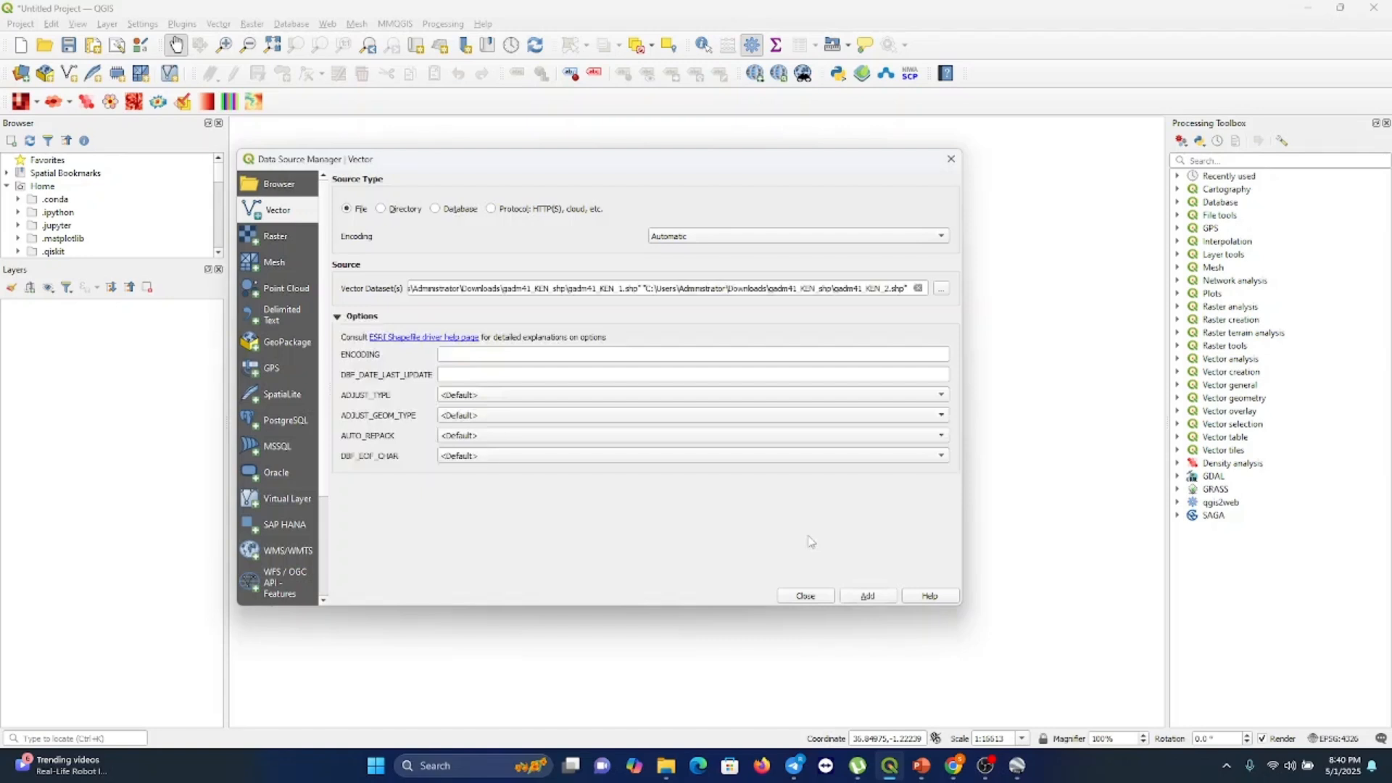
{"action": "left_click", "coordinate": [870, 596]}
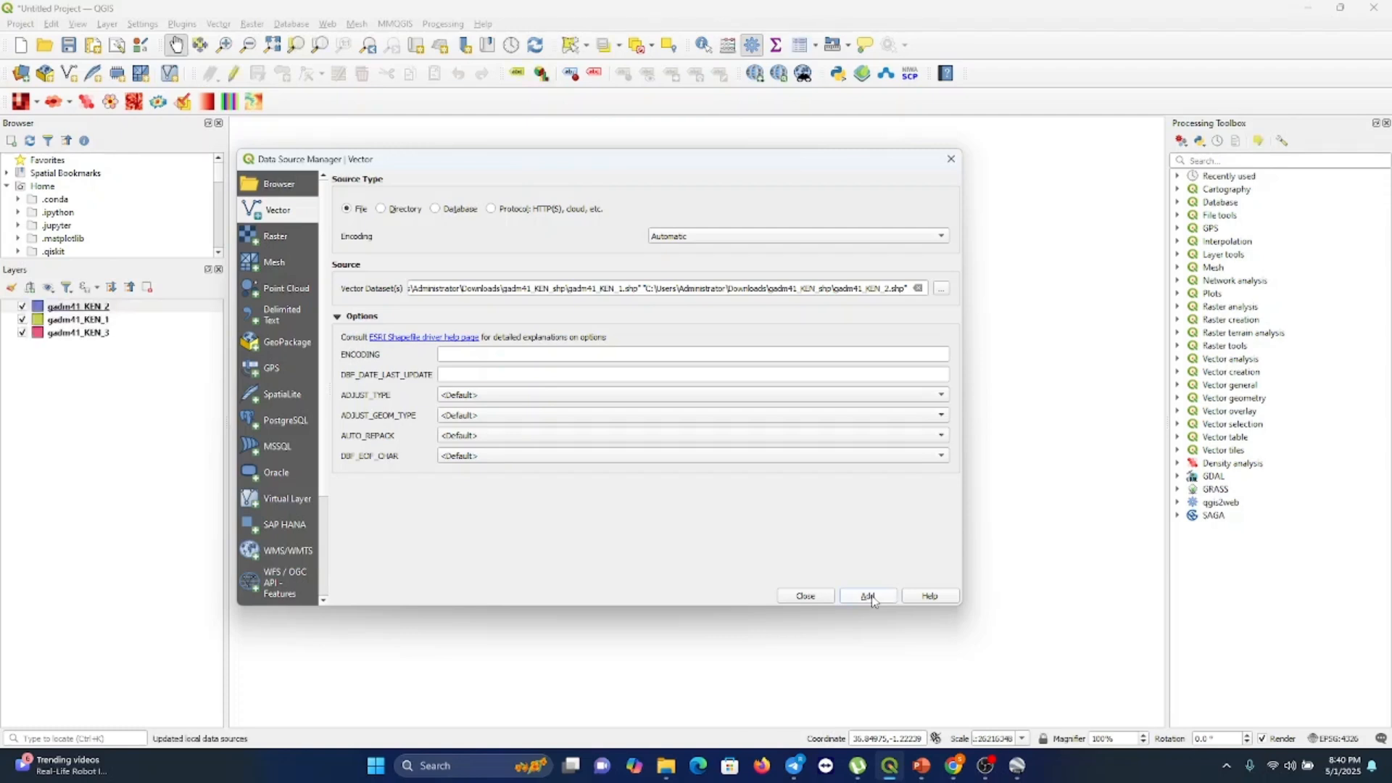
{"action": "left_click", "coordinate": [803, 597]}
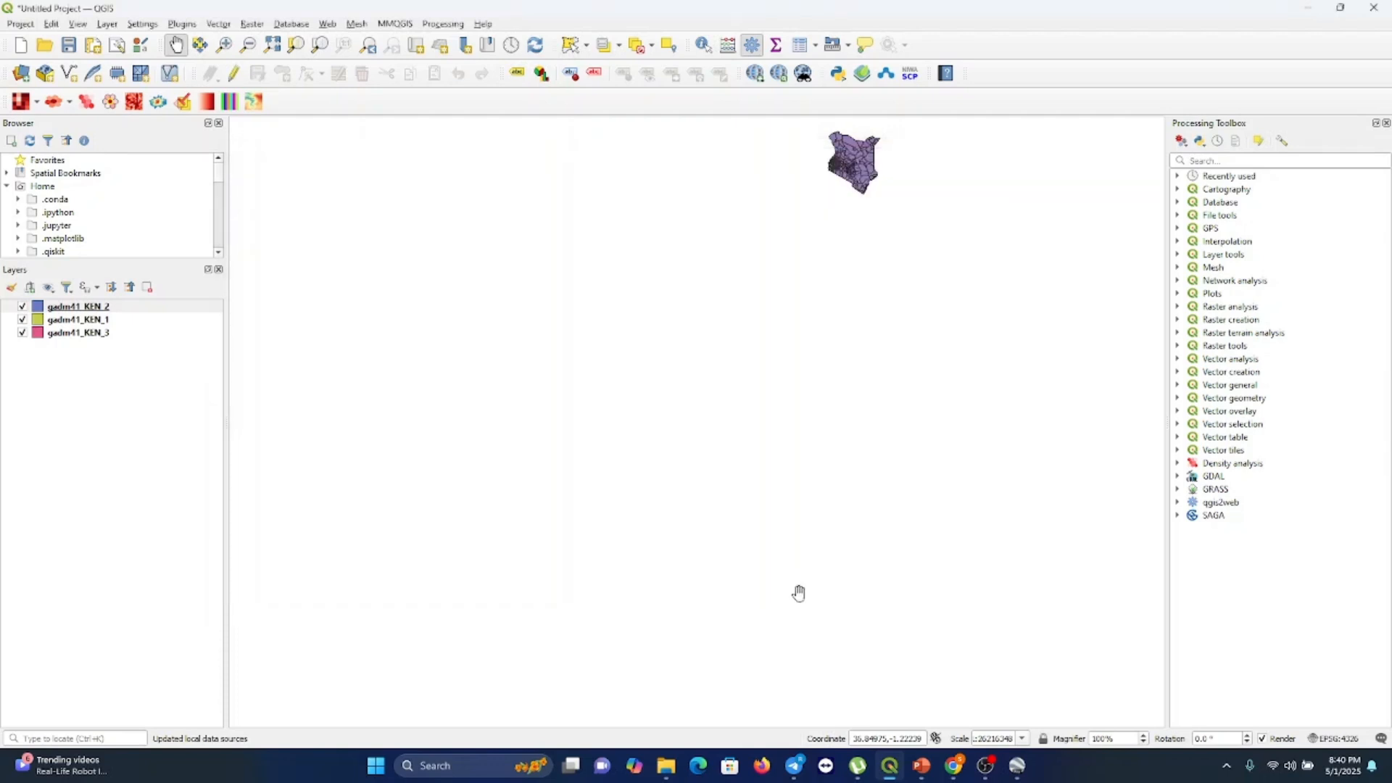
Pan and zoom the map to examine the loaded Kenya boundary layers
{"action": "left_click_drag", "start_coordinate": [847, 182], "coordinate": [701, 419]}
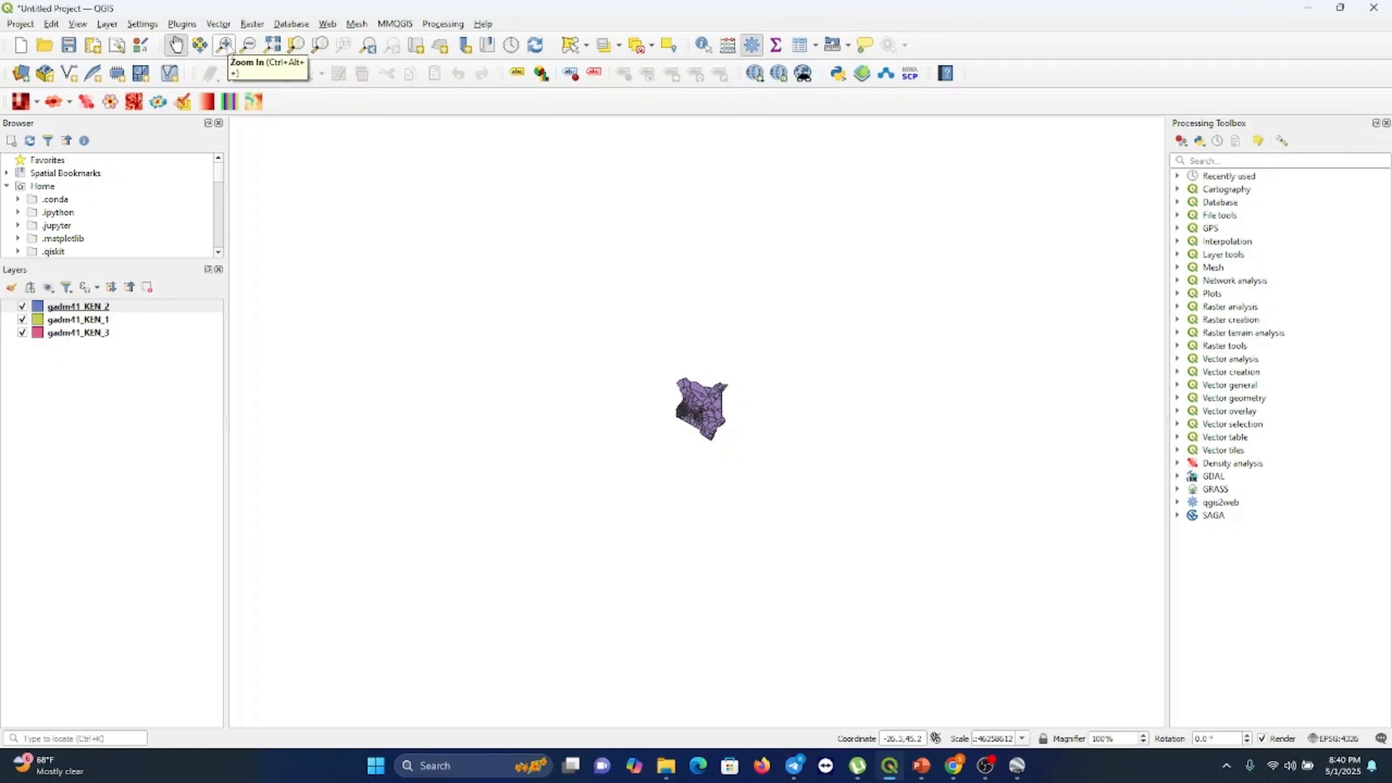
{"action": "left_click", "coordinate": [225, 45]}
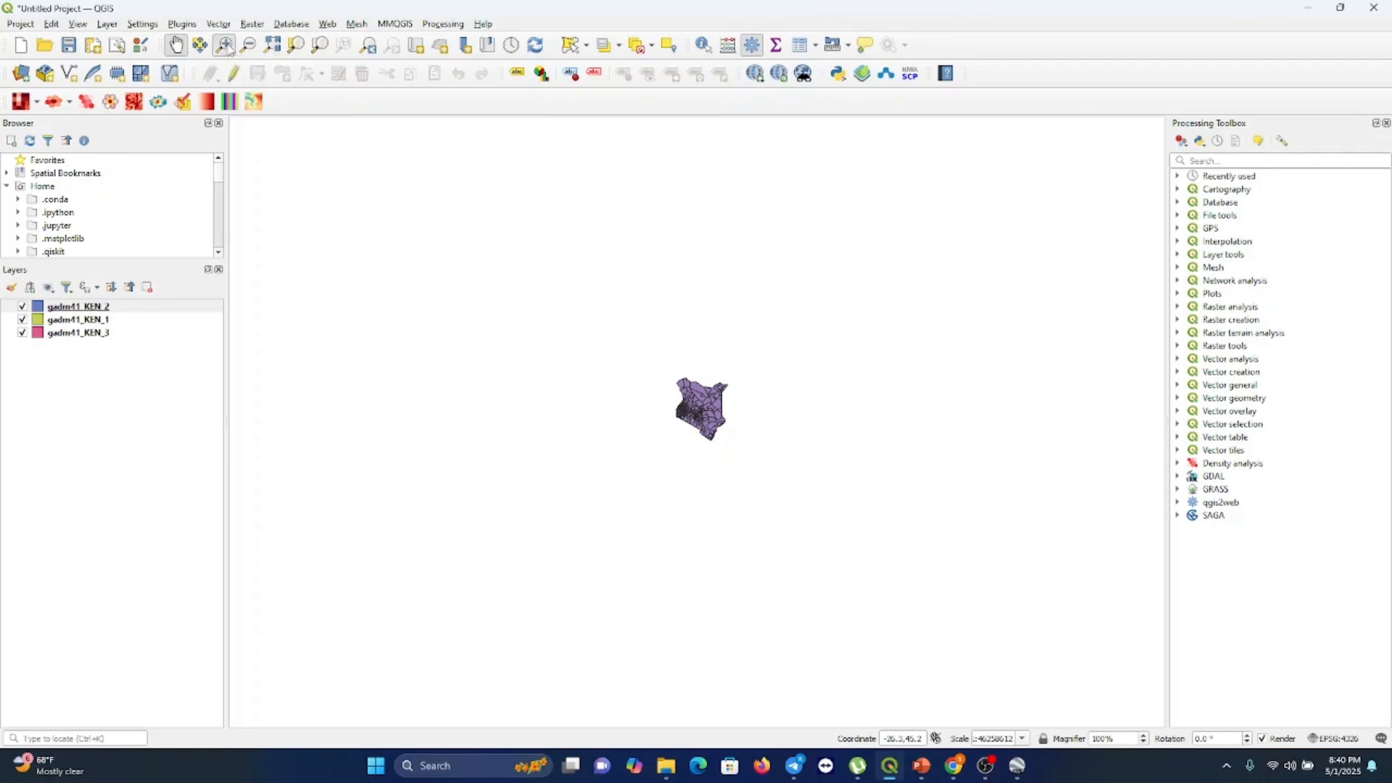
{"action": "left_click", "coordinate": [702, 412]}
{"action": "left_click", "coordinate": [703, 412]}
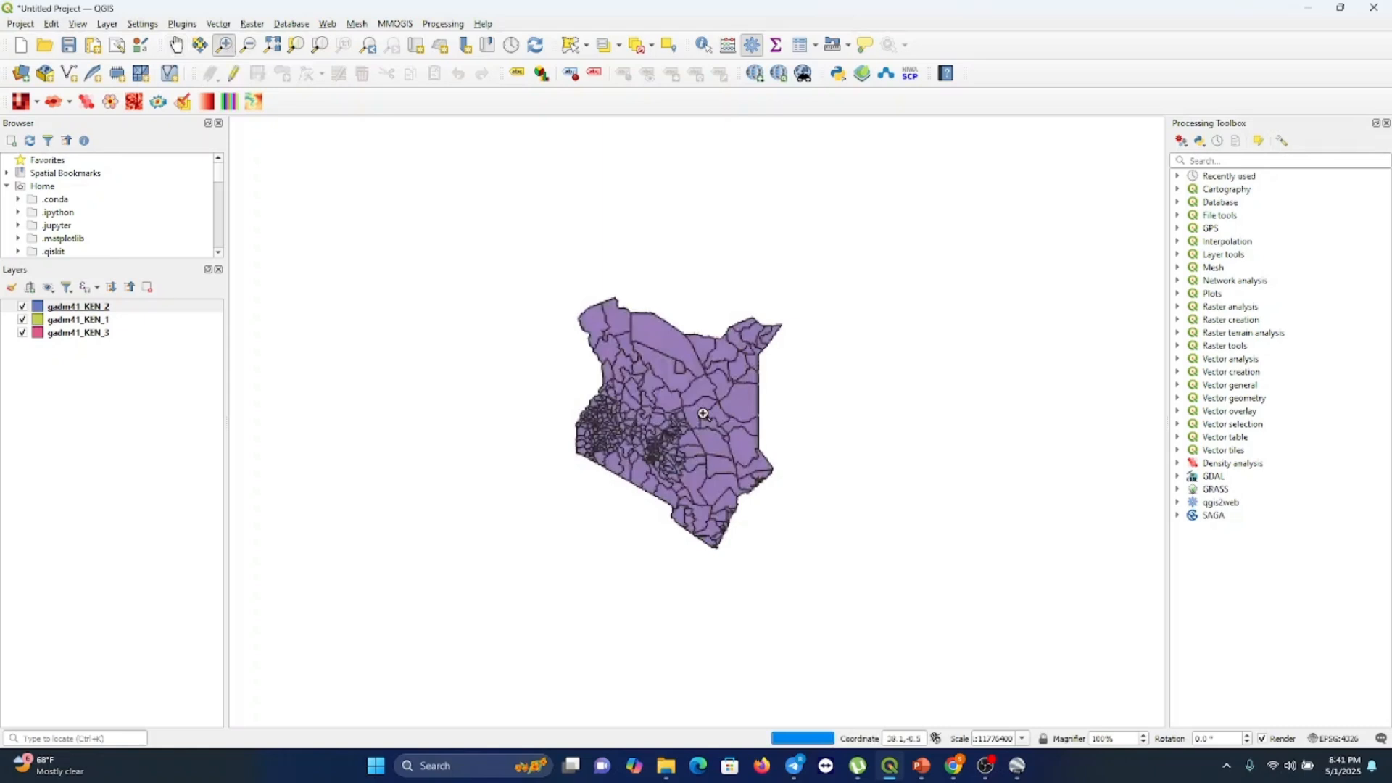
{"action": "left_click", "coordinate": [703, 413]}
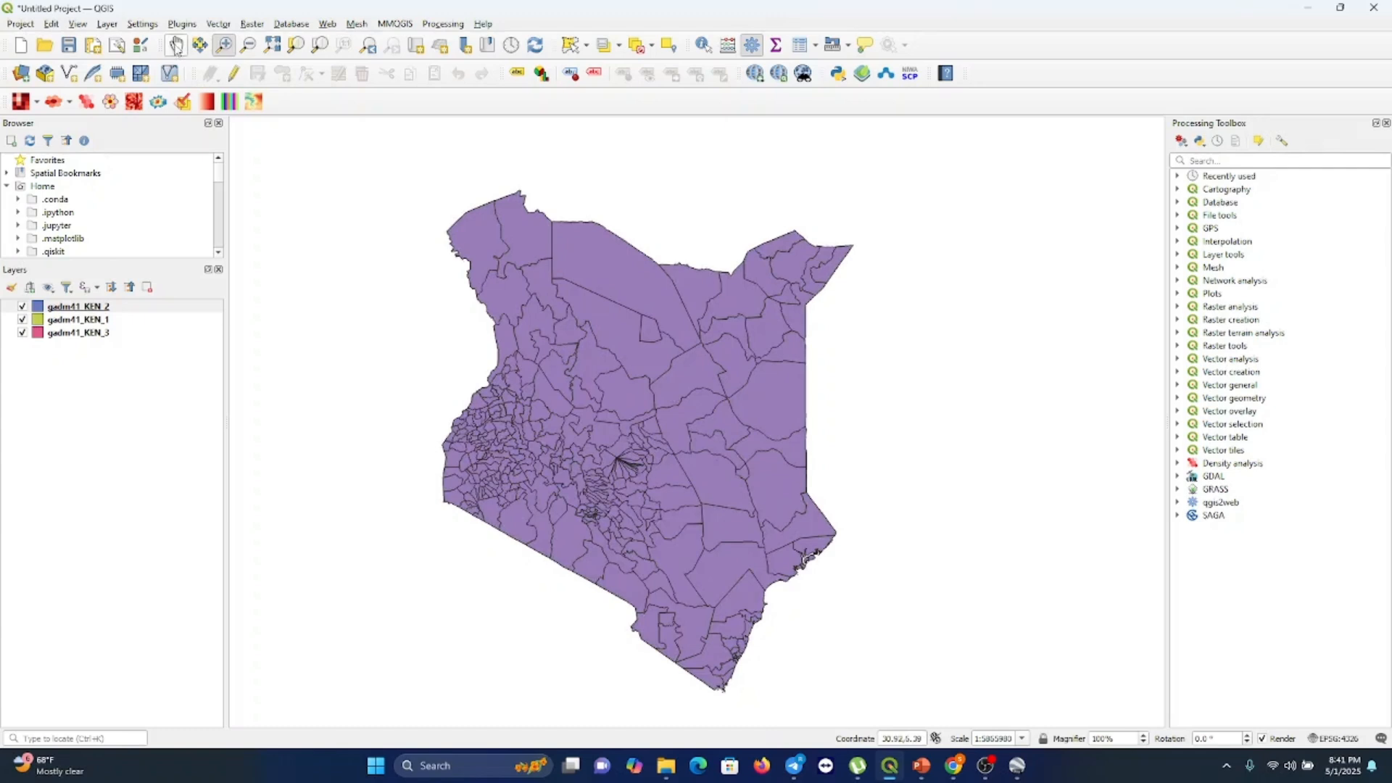
{"action": "left_click", "coordinate": [178, 46]}
{"action": "left_click_drag", "start_coordinate": [571, 400], "coordinate": [599, 365]}
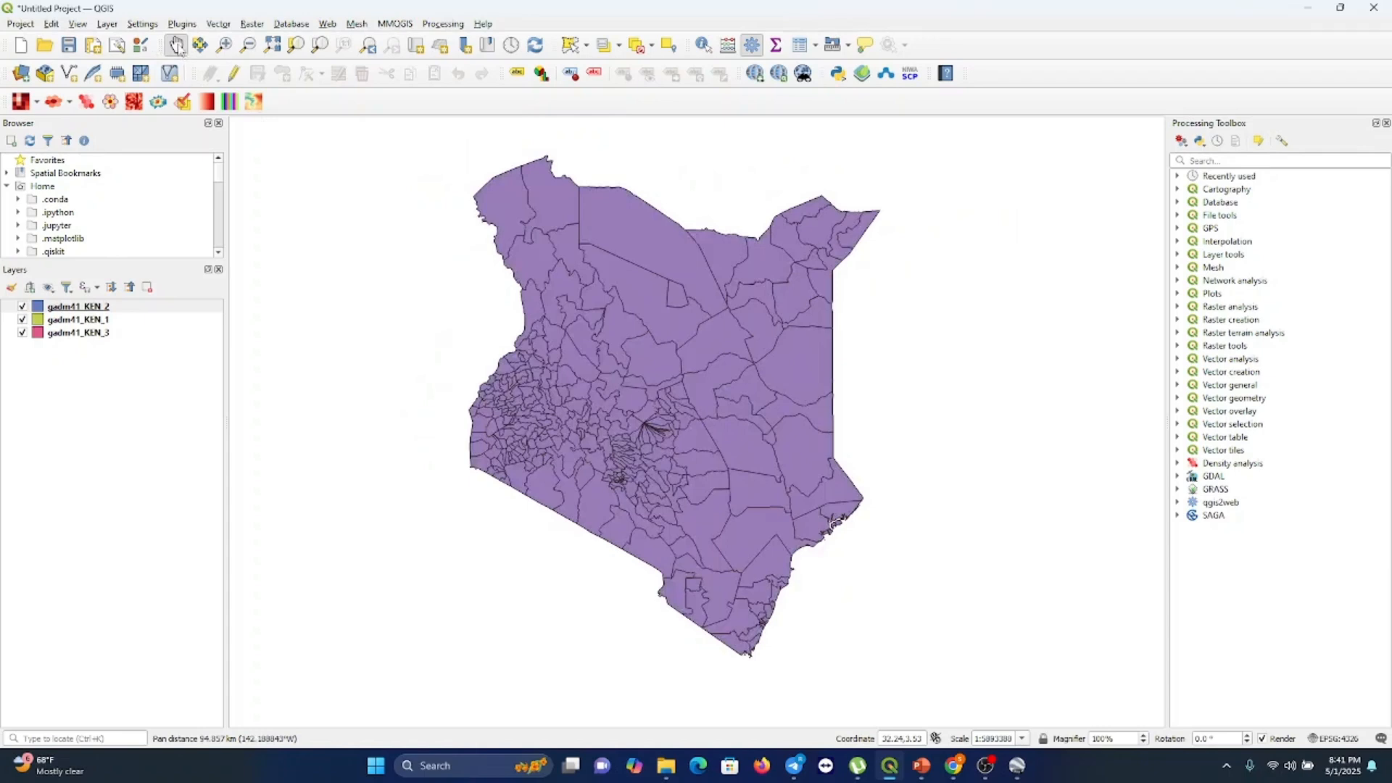
{"action": "left_click", "coordinate": [251, 47]}
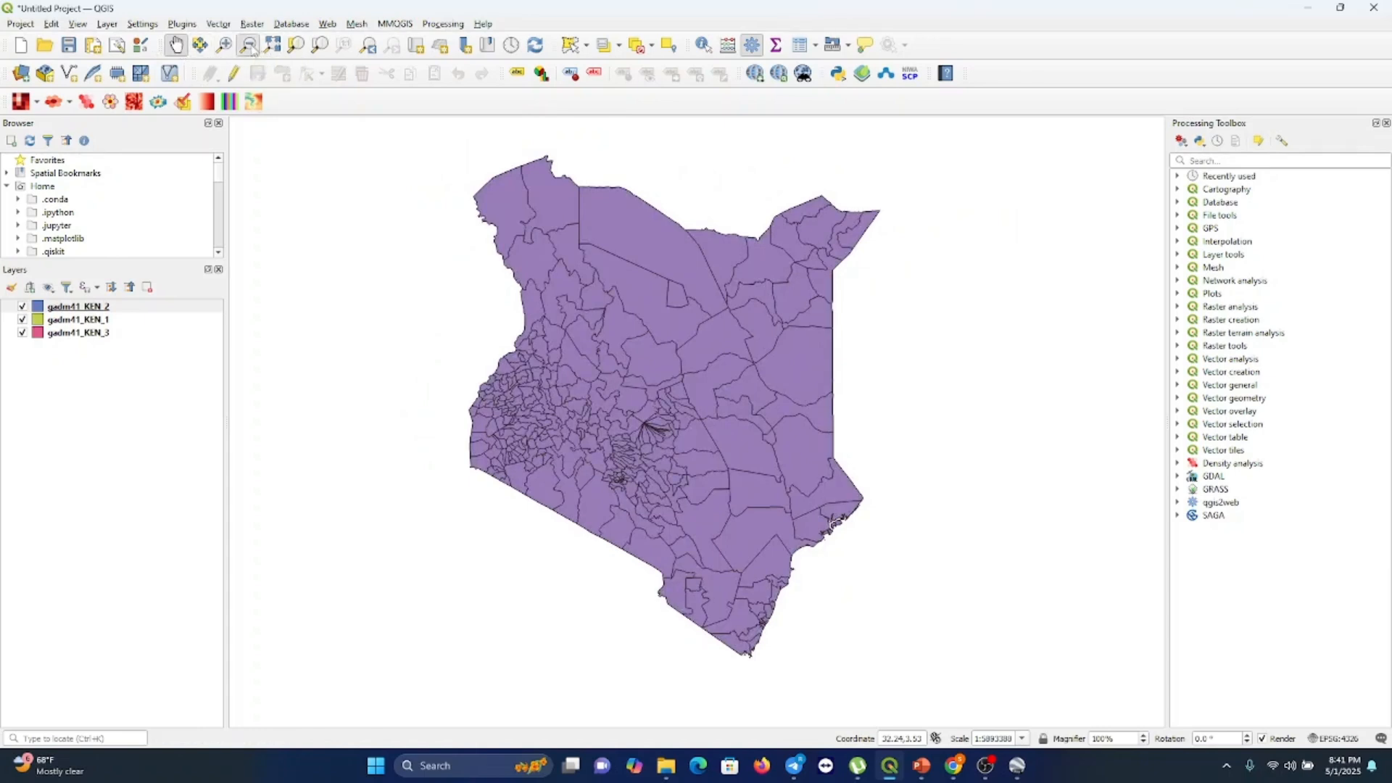
{"action": "left_click", "coordinate": [584, 310]}
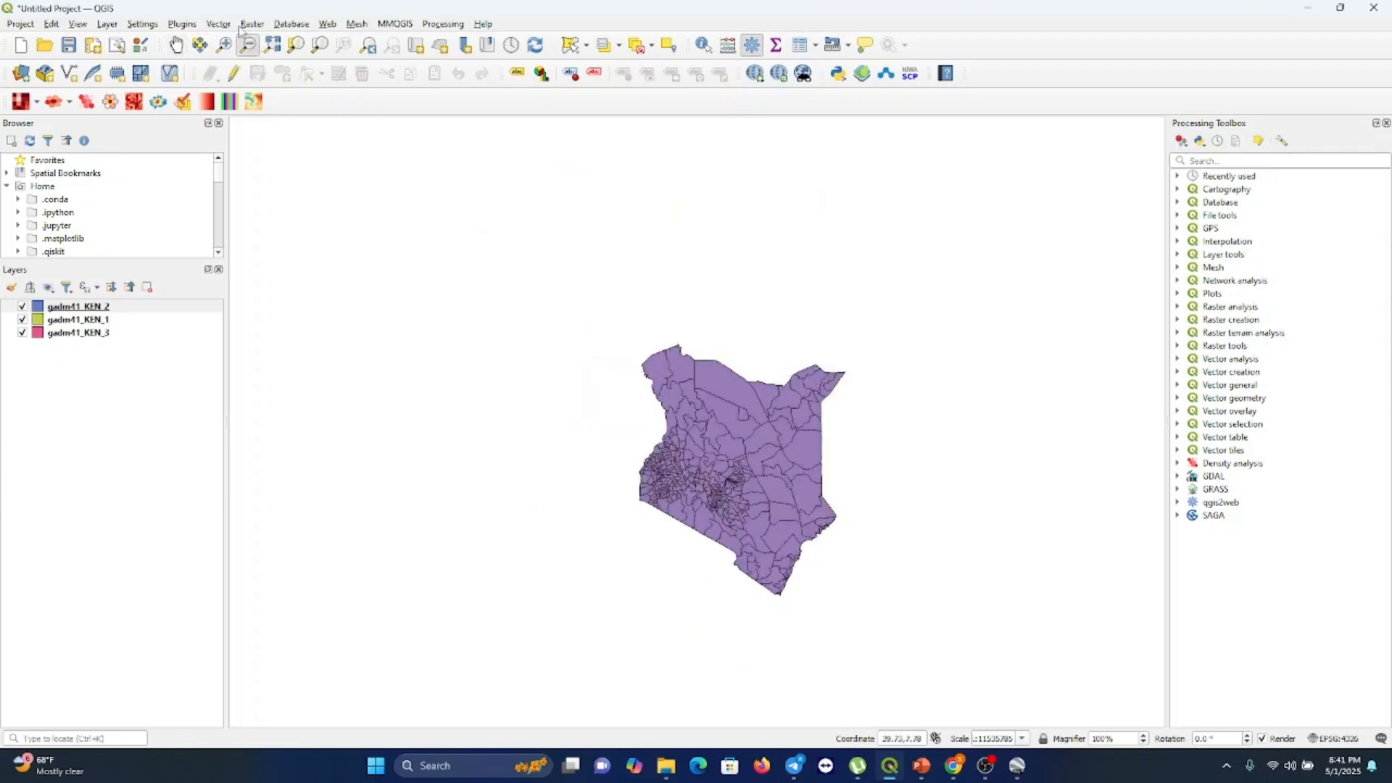
{"action": "left_click", "coordinate": [224, 47]}
{"action": "left_click", "coordinate": [705, 438]}
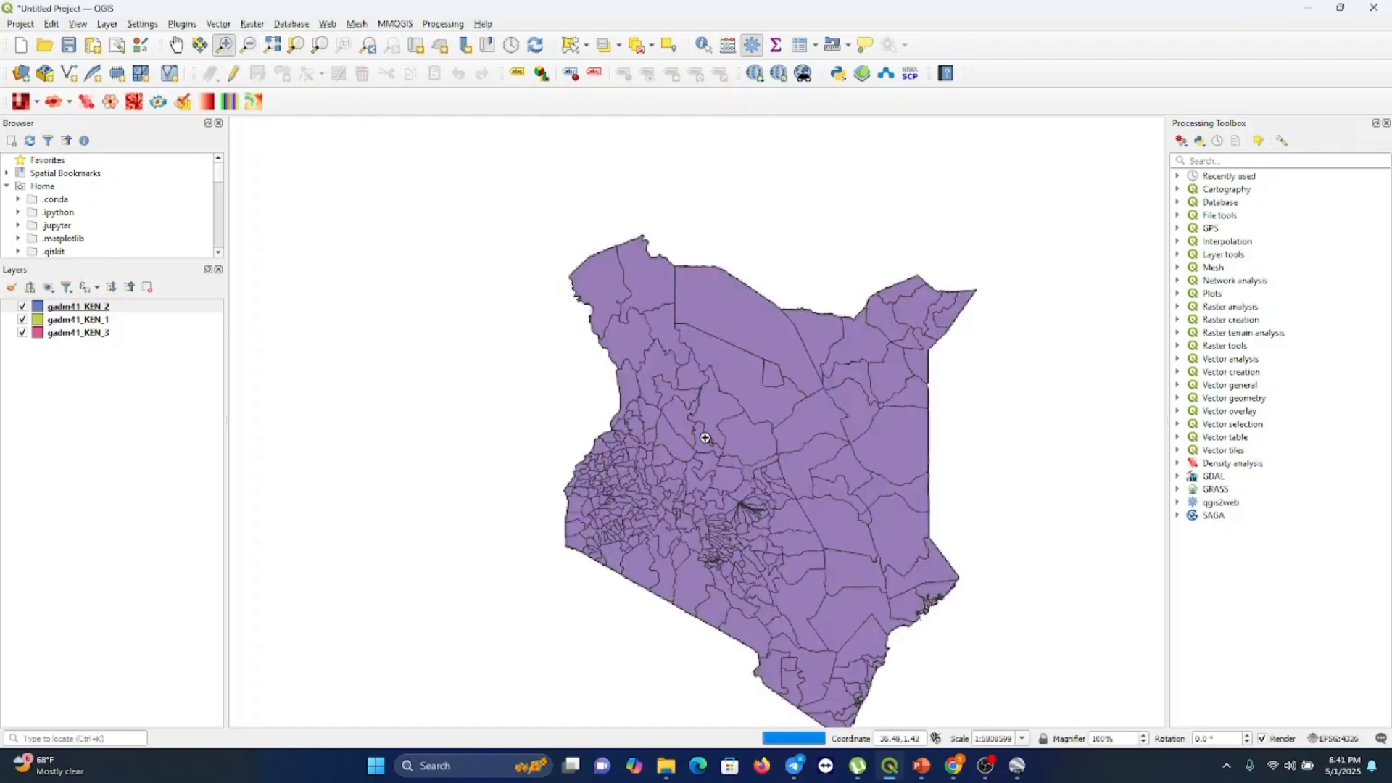
{"action": "left_click", "coordinate": [176, 46]}
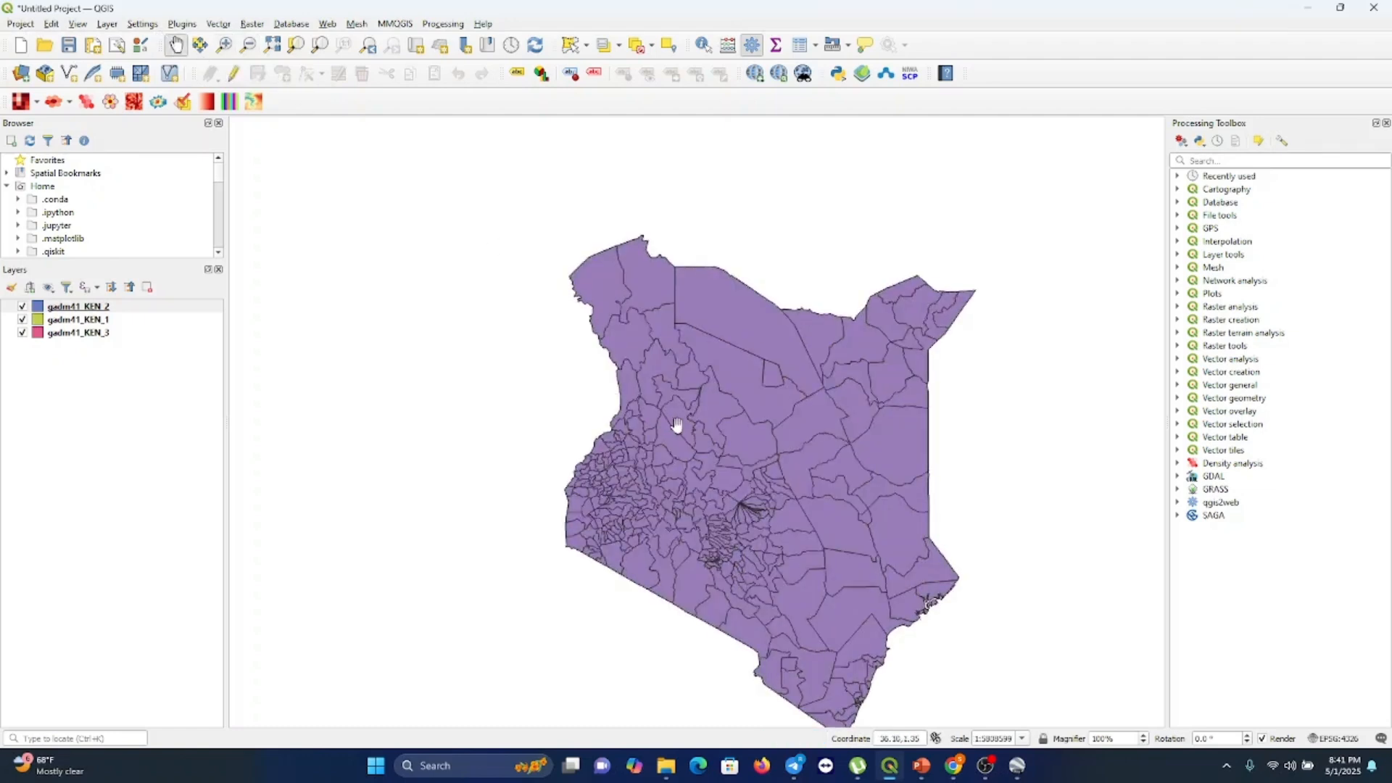
{"action": "left_click_drag", "start_coordinate": [674, 424], "coordinate": [598, 374]}
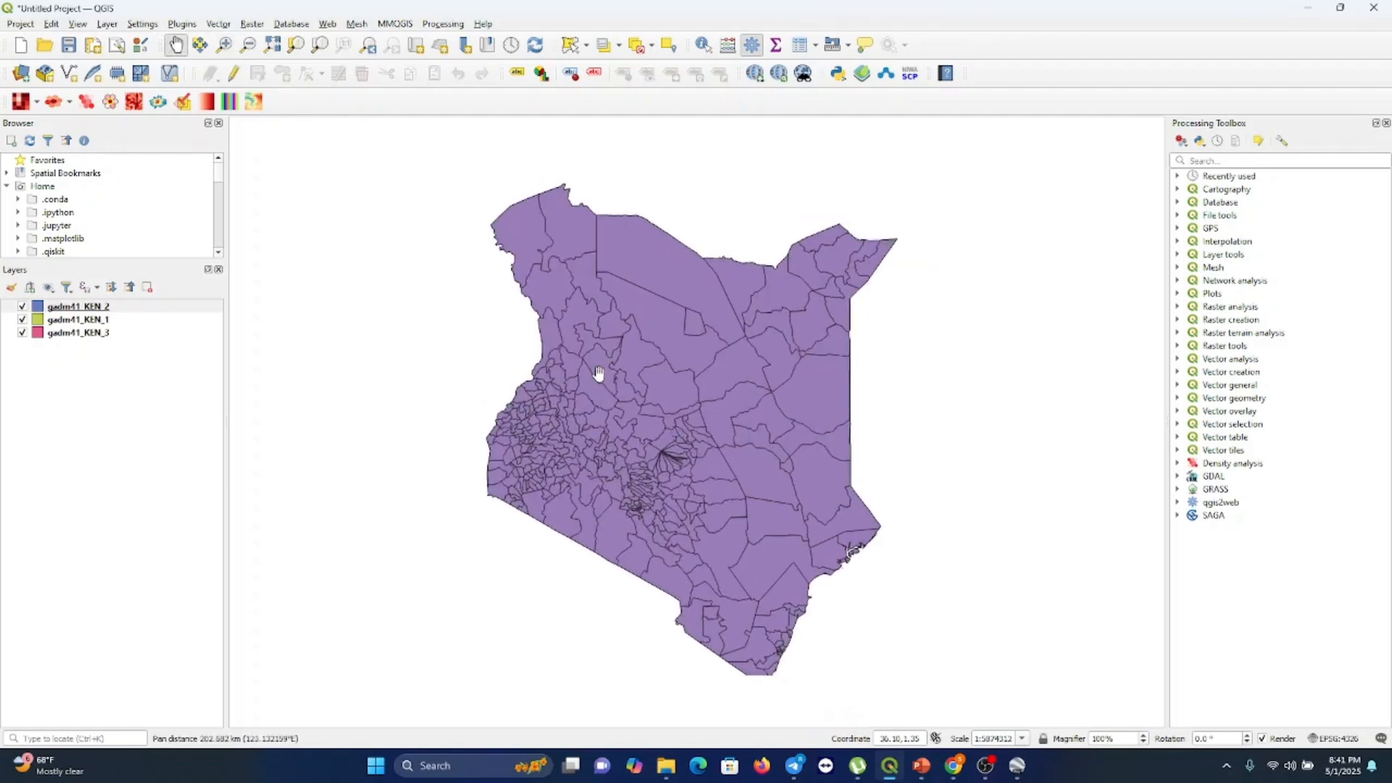
Select all three gadm41_KEN layers and remove them from the project
{"action": "left_click", "coordinate": [60, 322]}
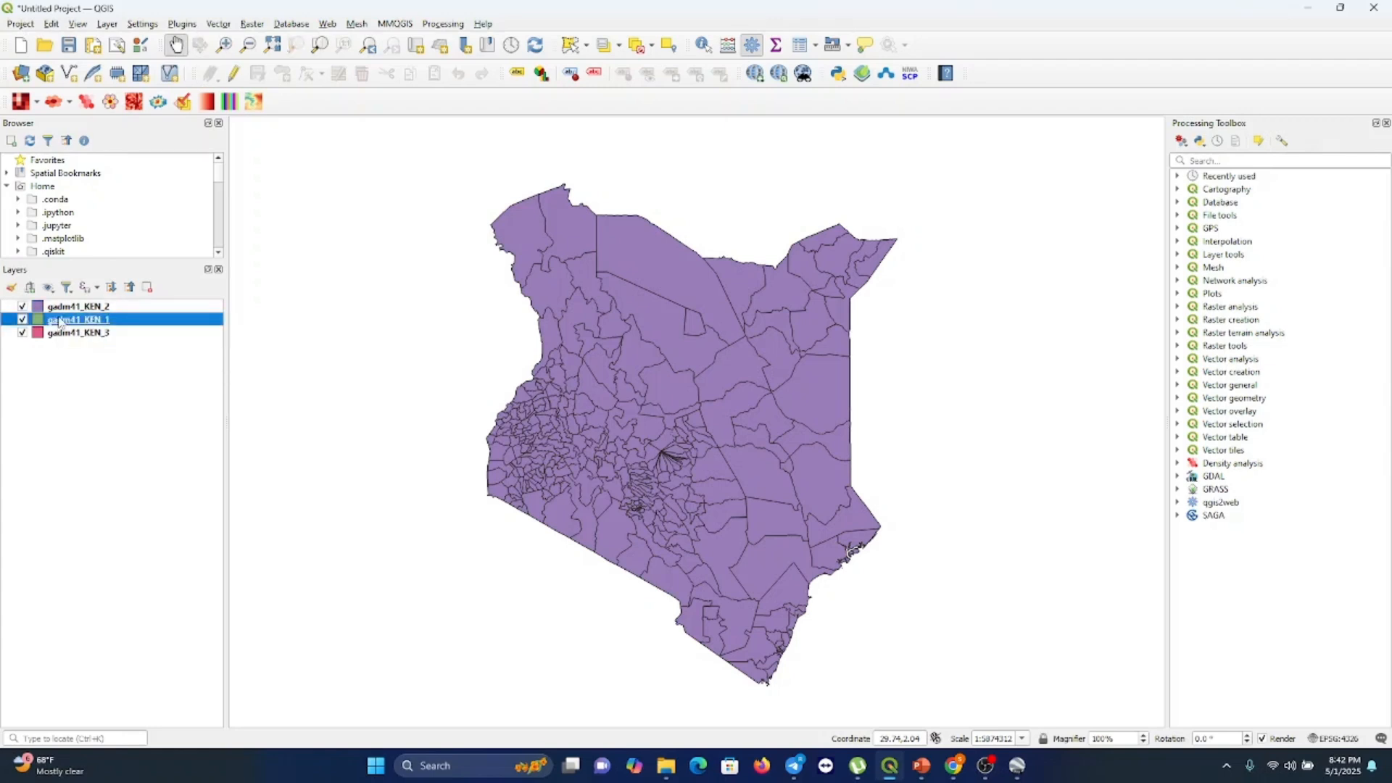
{"action": "left_click", "coordinate": [60, 308], "text": "ctrl"}
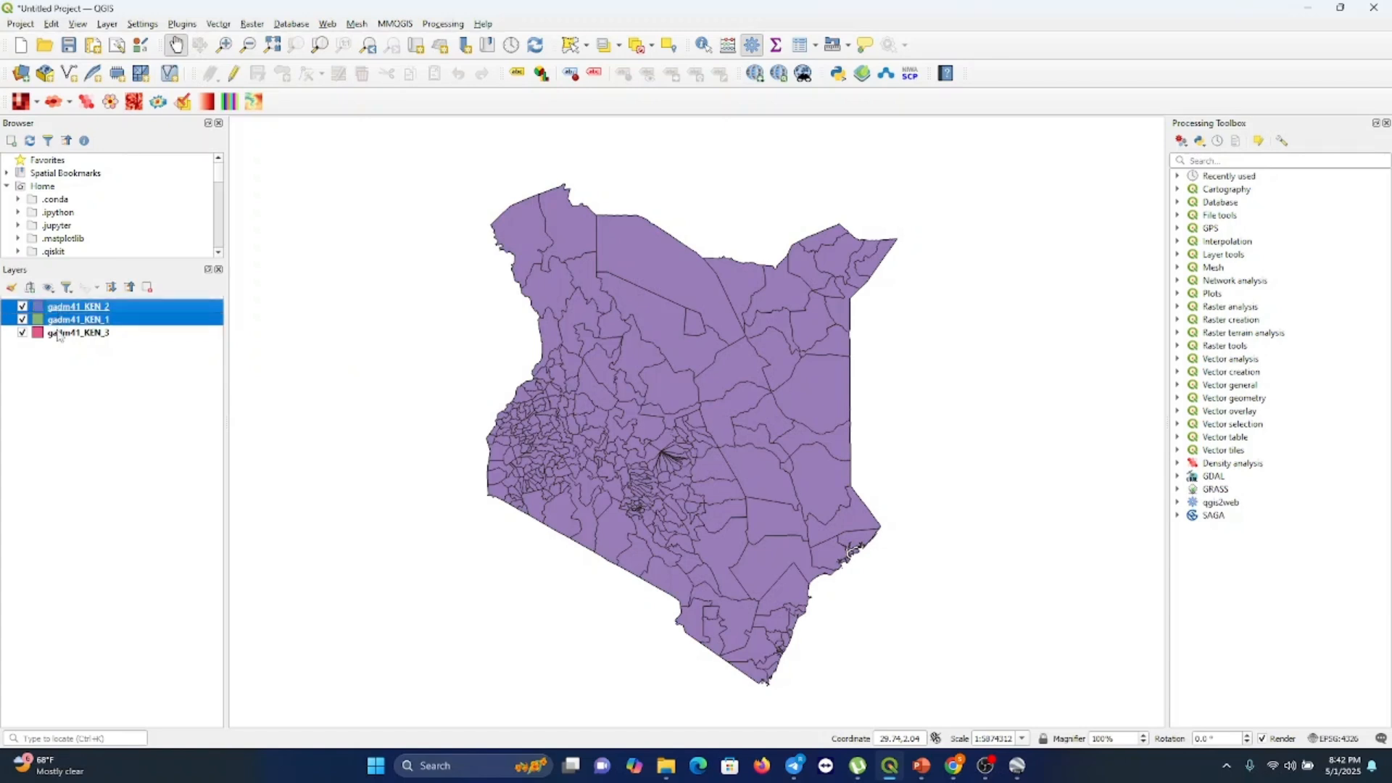
{"action": "left_click", "coordinate": [59, 333], "text": "ctrl"}
{"action": "right_click", "coordinate": [60, 335]}
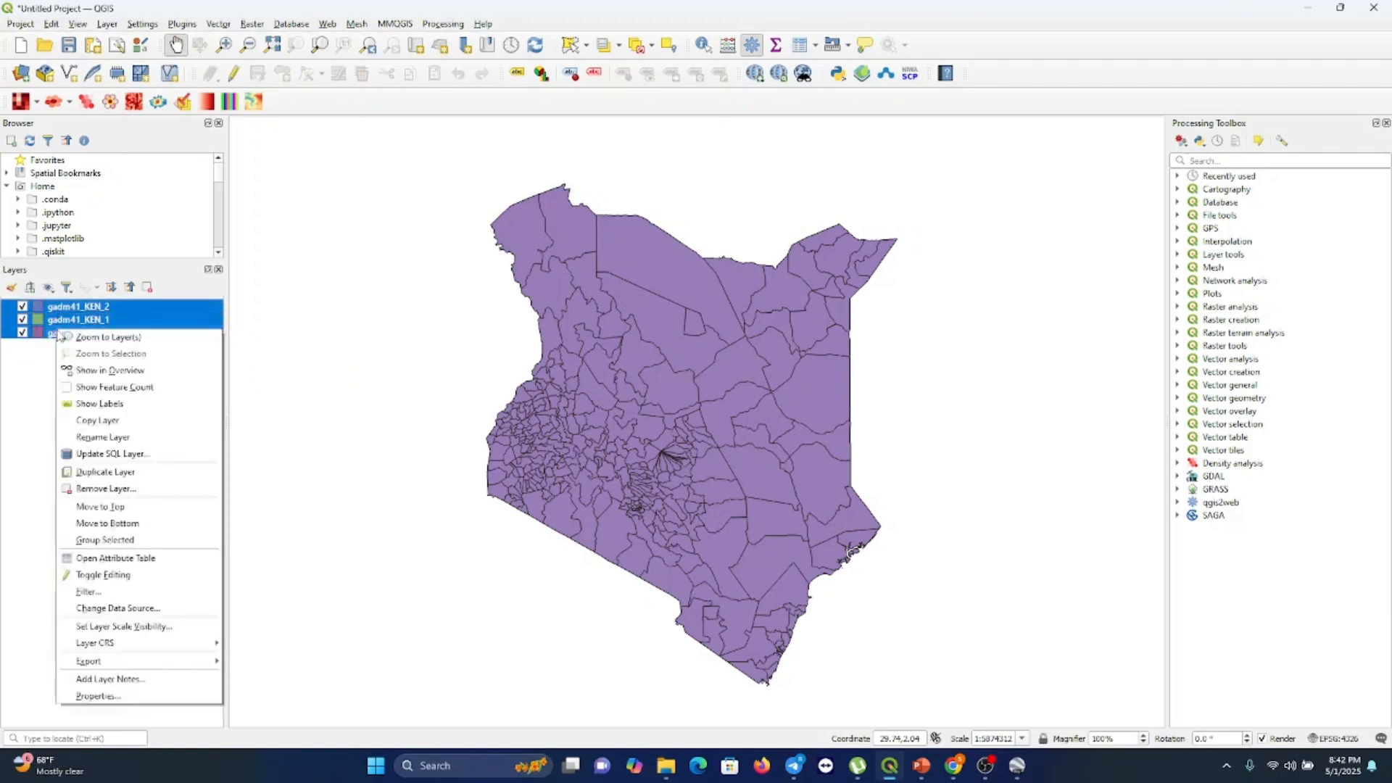
{"action": "left_click", "coordinate": [108, 488]}
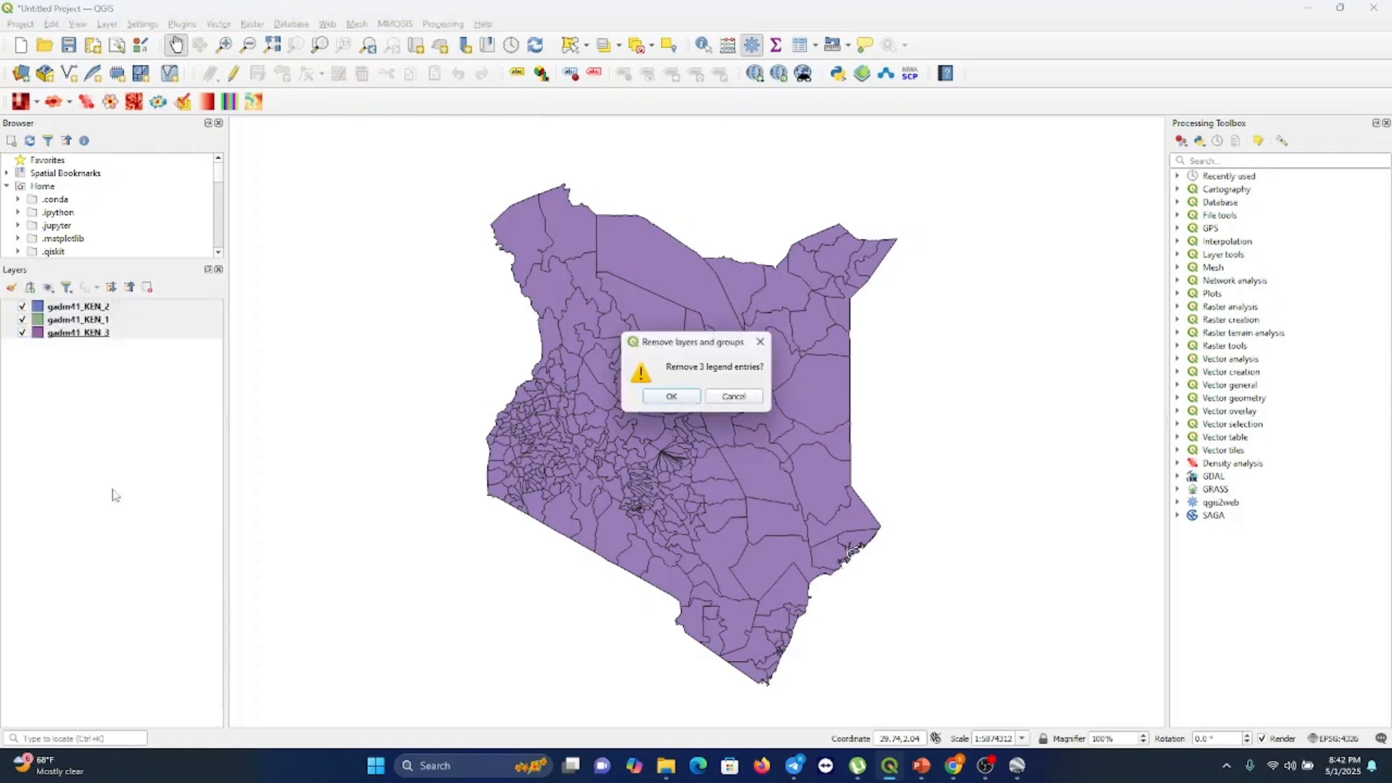
{"action": "left_click", "coordinate": [668, 396]}
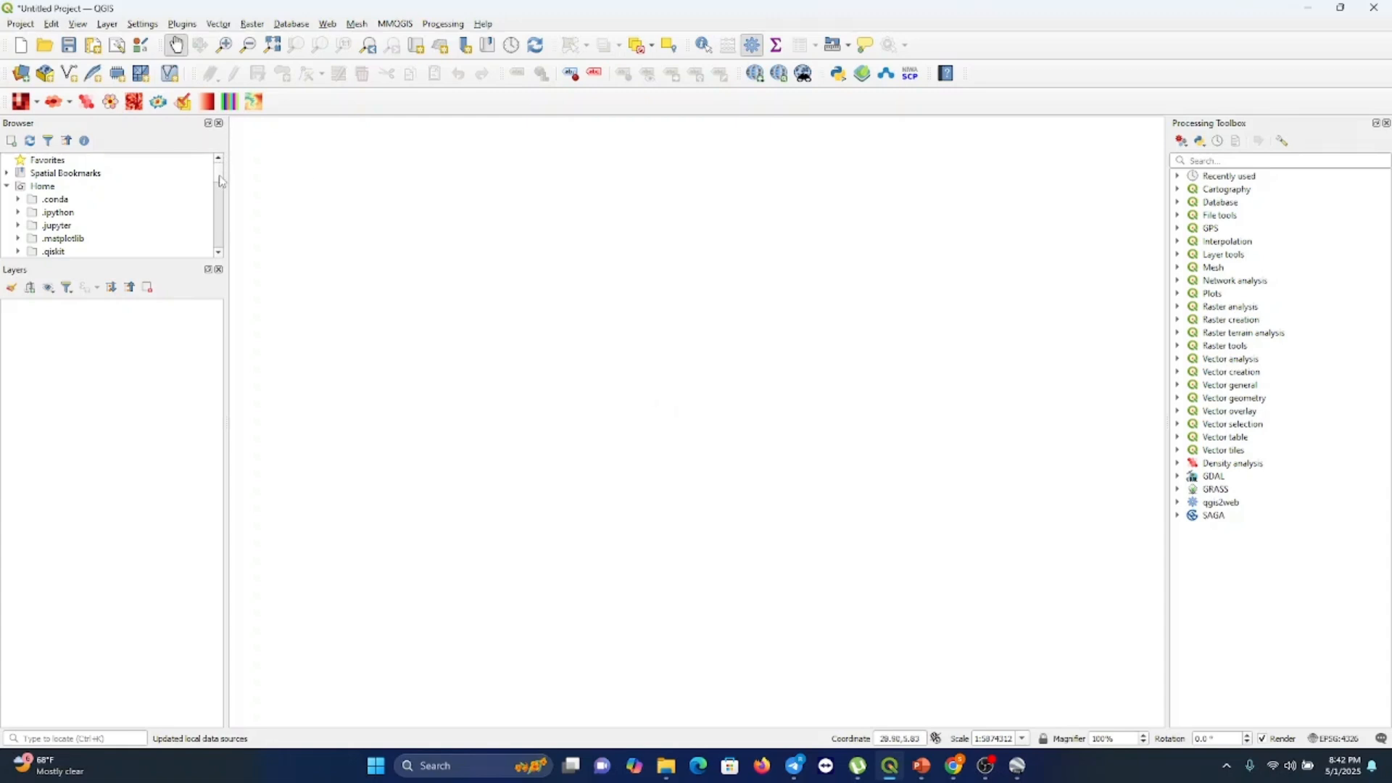
Collapse the Home folder in the data browser tree
{"action": "scroll", "coordinate": [221, 181], "scroll_direction": "down", "scroll_amount": 3}
{"action": "scroll", "coordinate": [220, 181], "scroll_direction": "up", "scroll_amount": 3}
{"action": "double_click", "coordinate": [50, 190]}
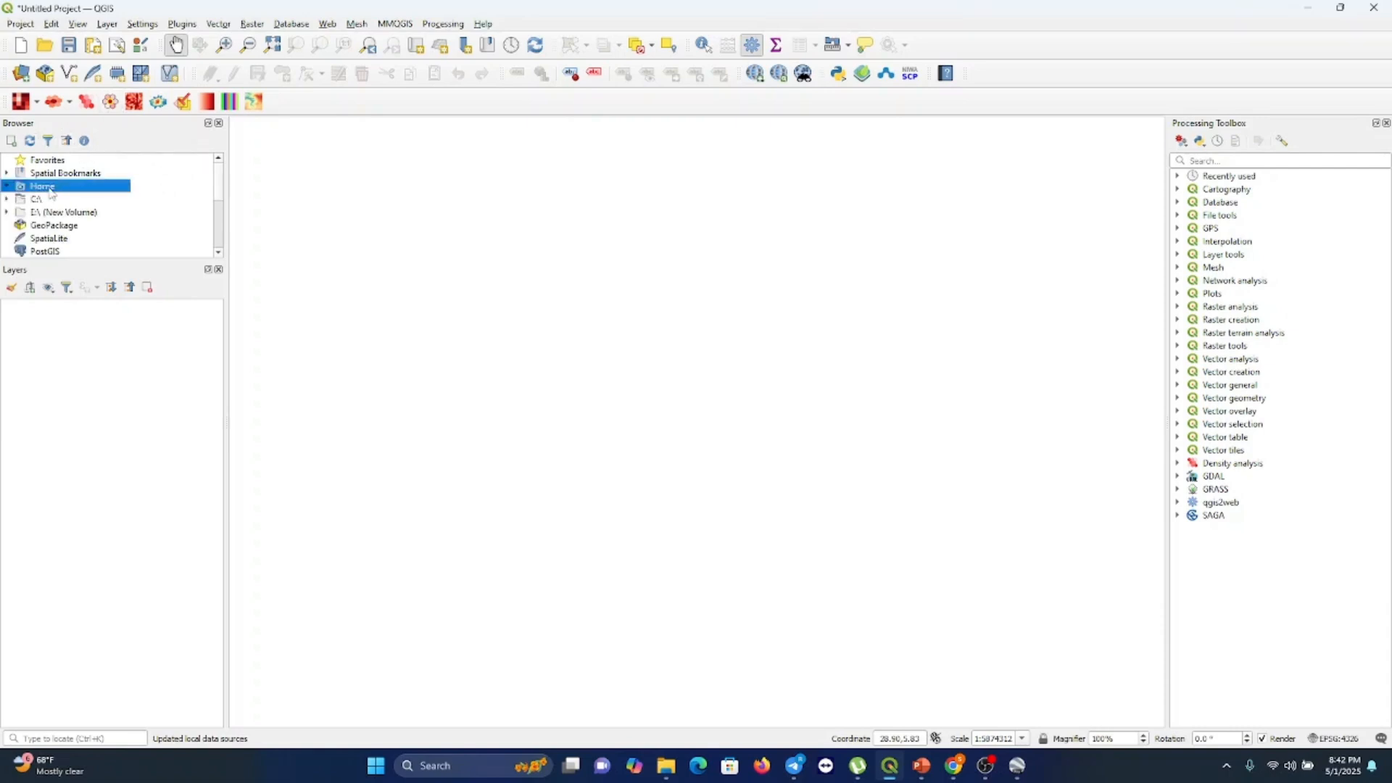
{"action": "double_click", "coordinate": [50, 188]}
{"action": "double_click", "coordinate": [50, 189]}
{"action": "double_click", "coordinate": [51, 200]}
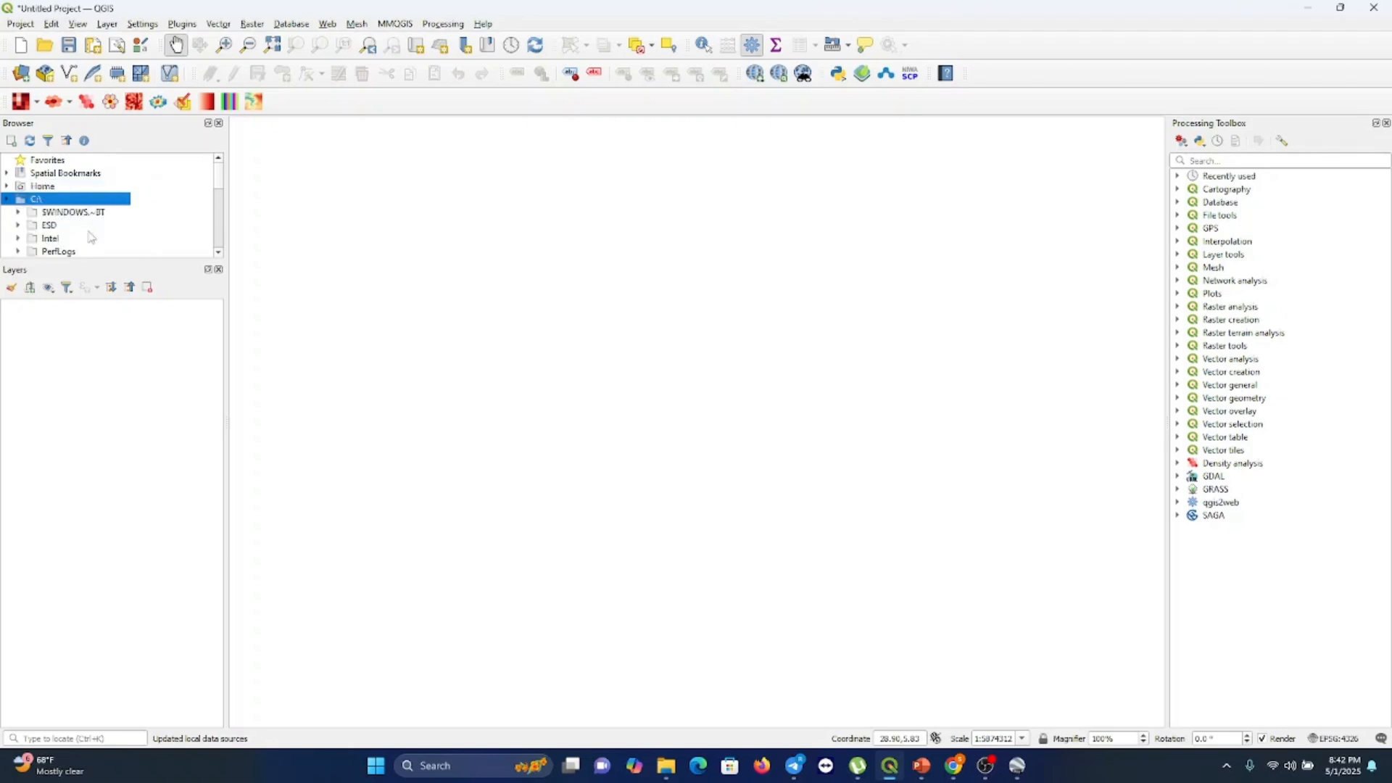
{"action": "scroll", "coordinate": [91, 238], "scroll_direction": "down", "scroll_amount": 3}
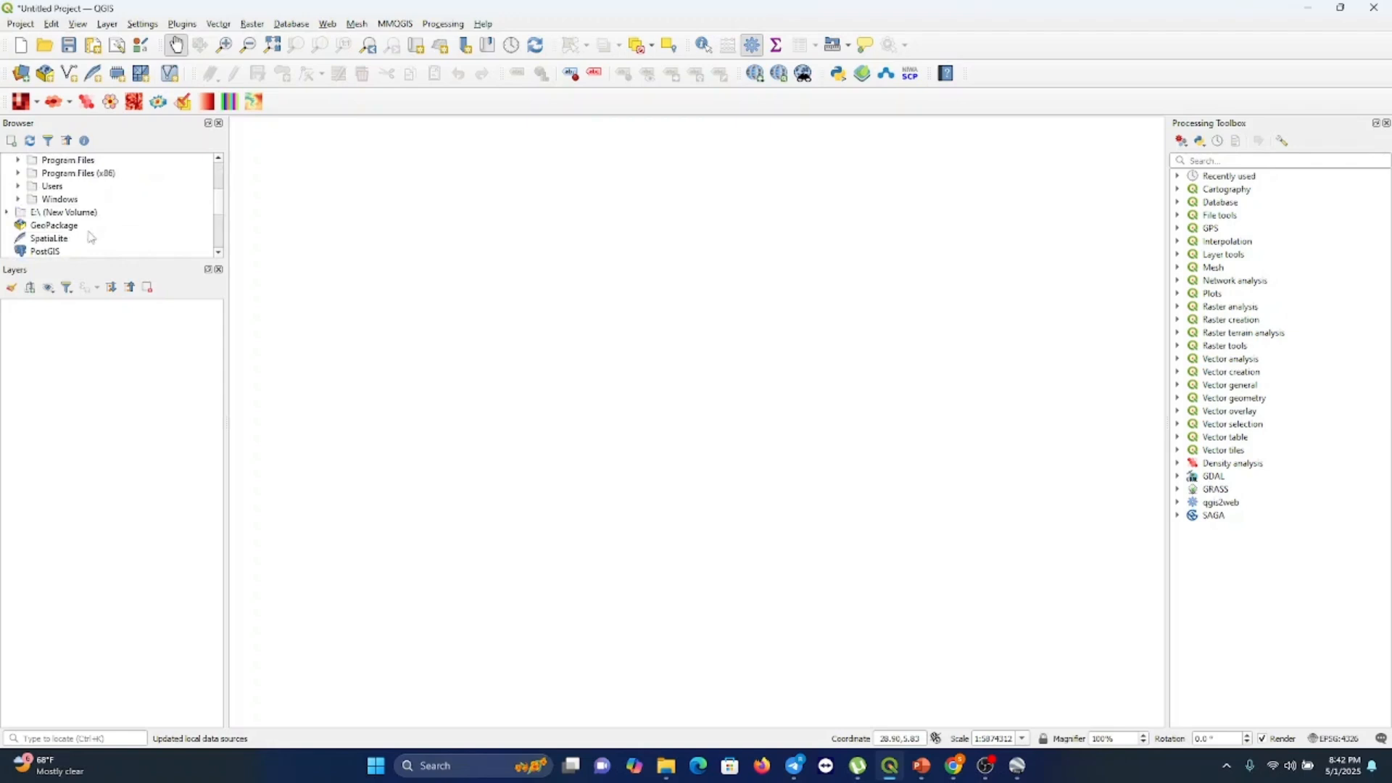
{"action": "scroll", "coordinate": [58, 217], "scroll_direction": "up", "scroll_amount": 3}
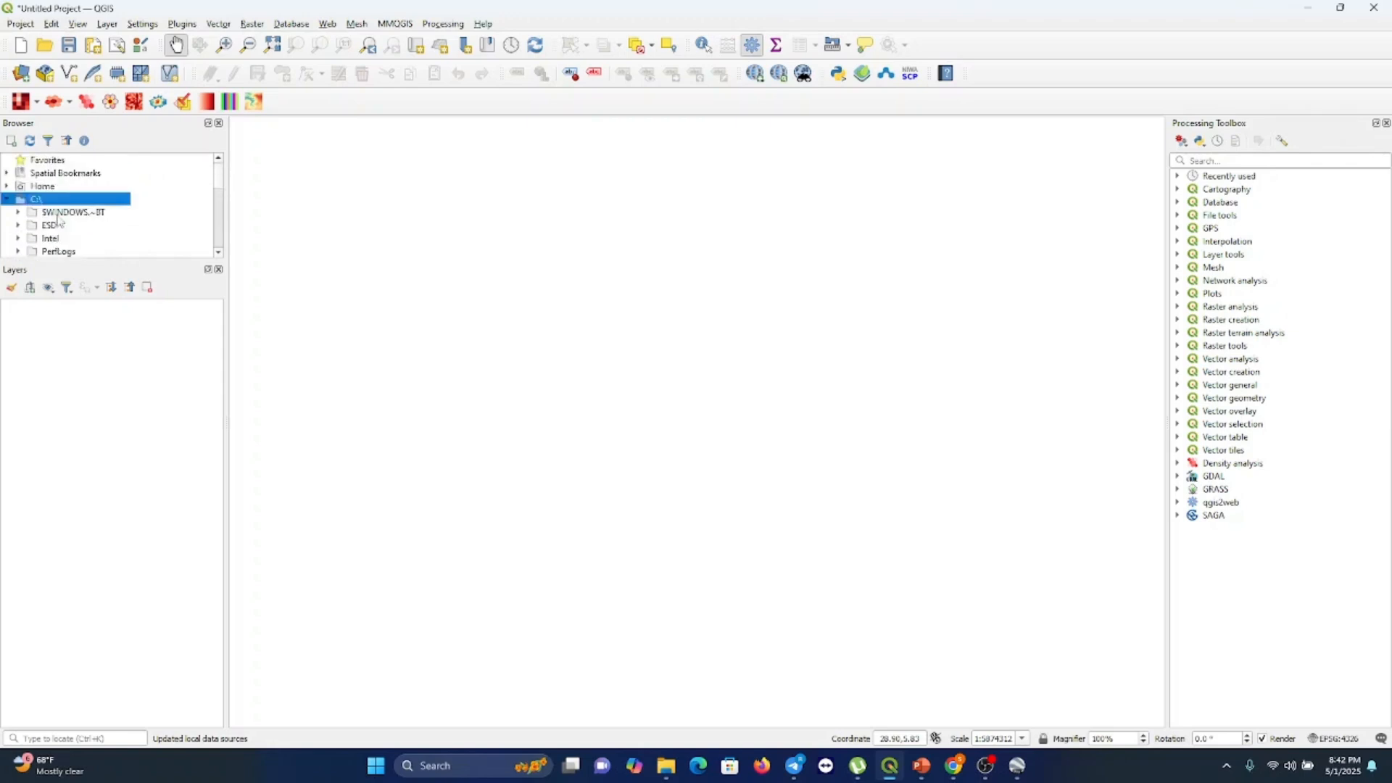
{"action": "double_click", "coordinate": [34, 202]}
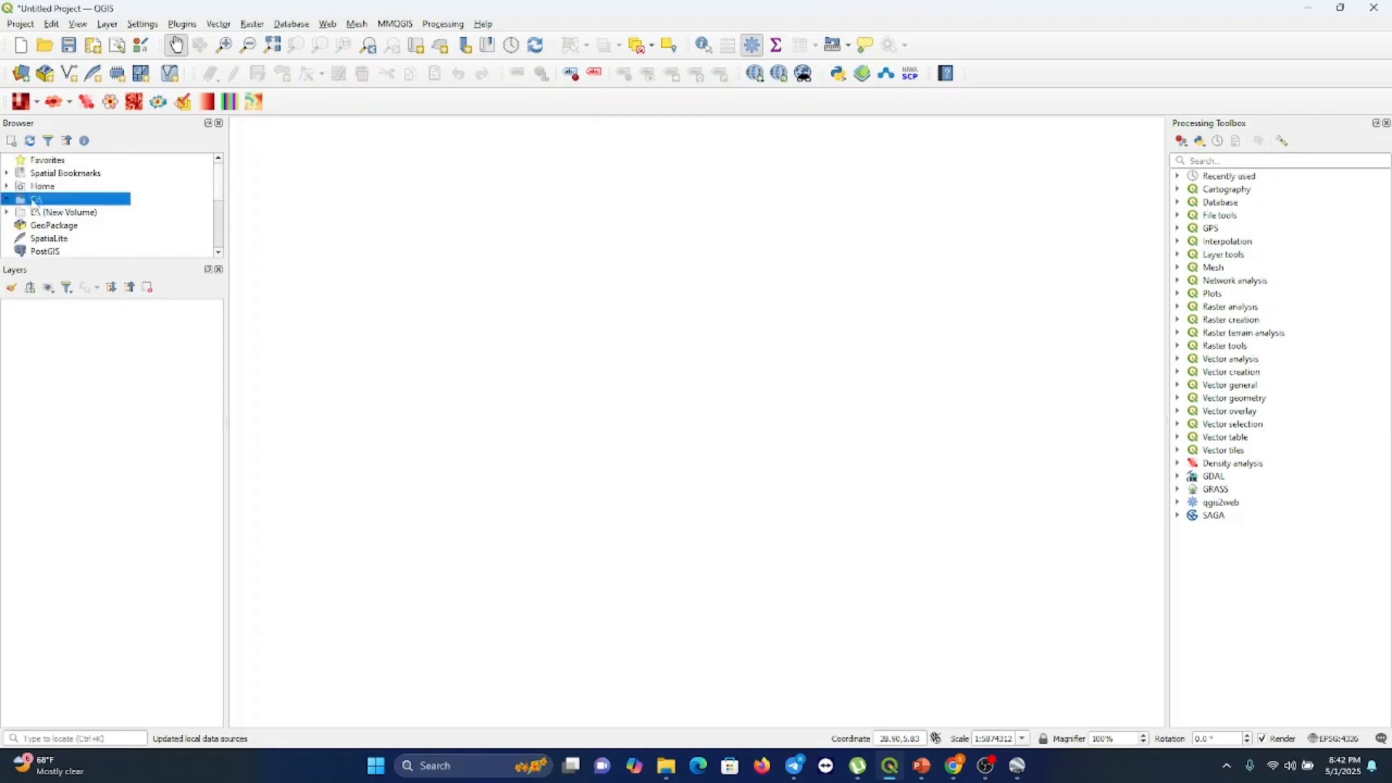
Open the gadm41_KEN_shp folder under Home > Downloads in the browser and add gadm41_KEN_0.shp as a layer
{"action": "left_click", "coordinate": [40, 187]}
{"action": "double_click", "coordinate": [40, 187]}
{"action": "scroll", "coordinate": [119, 234], "scroll_direction": "down", "scroll_amount": 2}
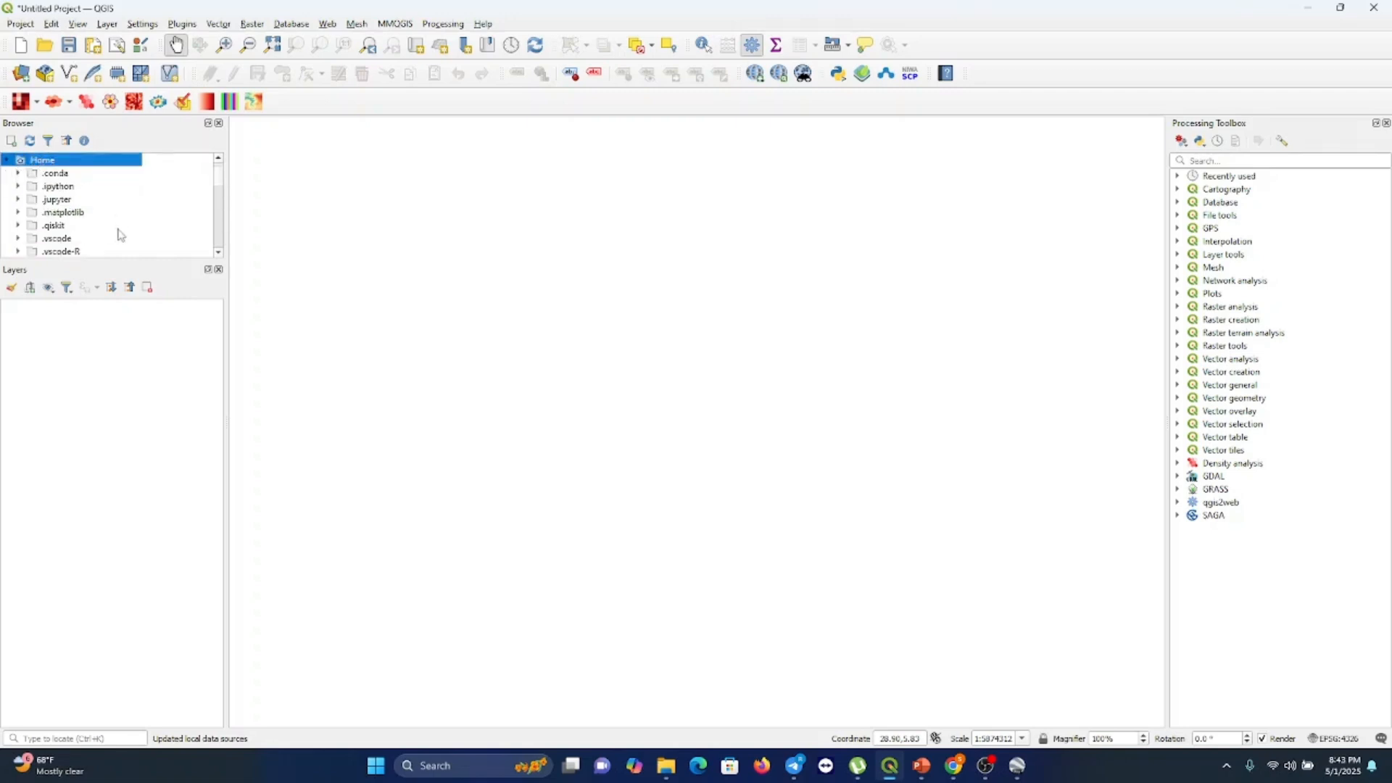
{"action": "scroll", "coordinate": [120, 234], "scroll_direction": "down", "scroll_amount": 1}
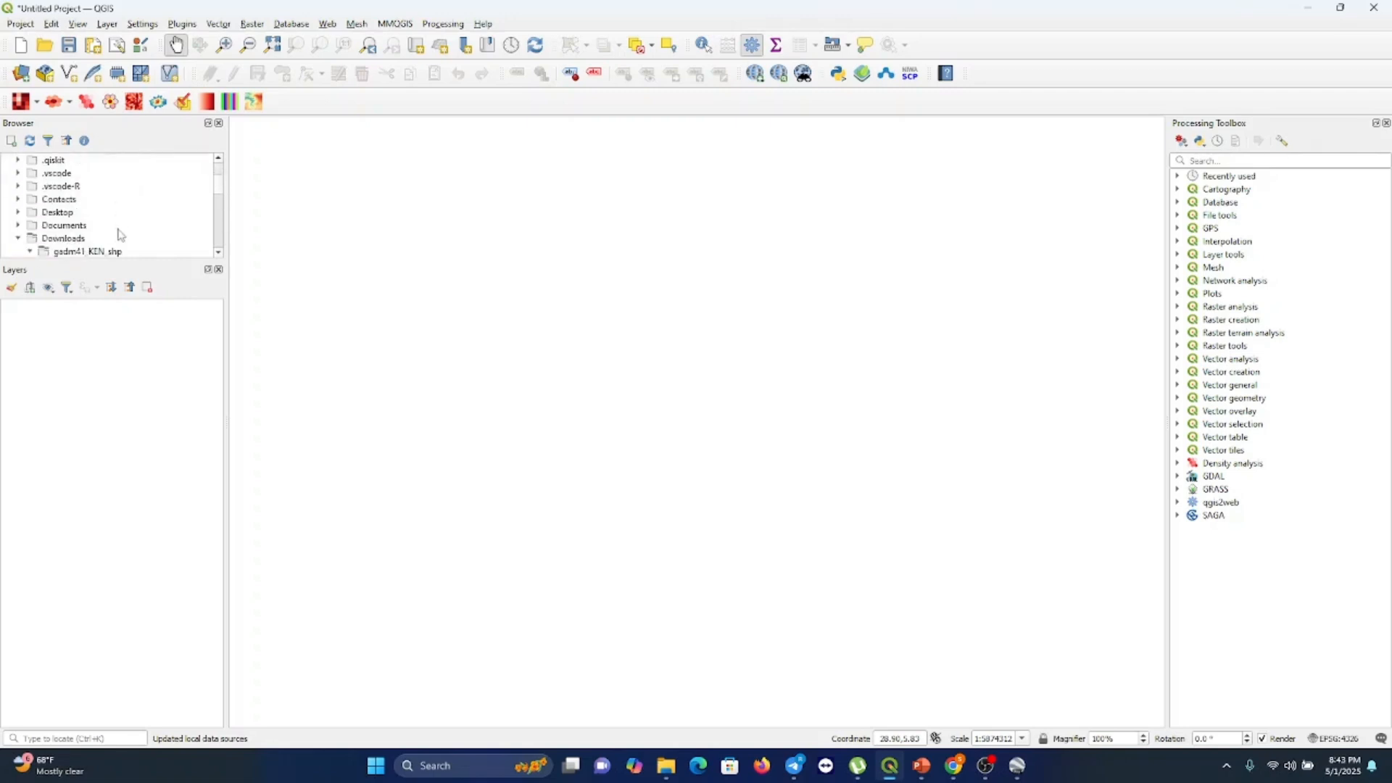
{"action": "left_click", "coordinate": [71, 240]}
{"action": "double_click", "coordinate": [70, 240]}
{"action": "double_click", "coordinate": [71, 240]}
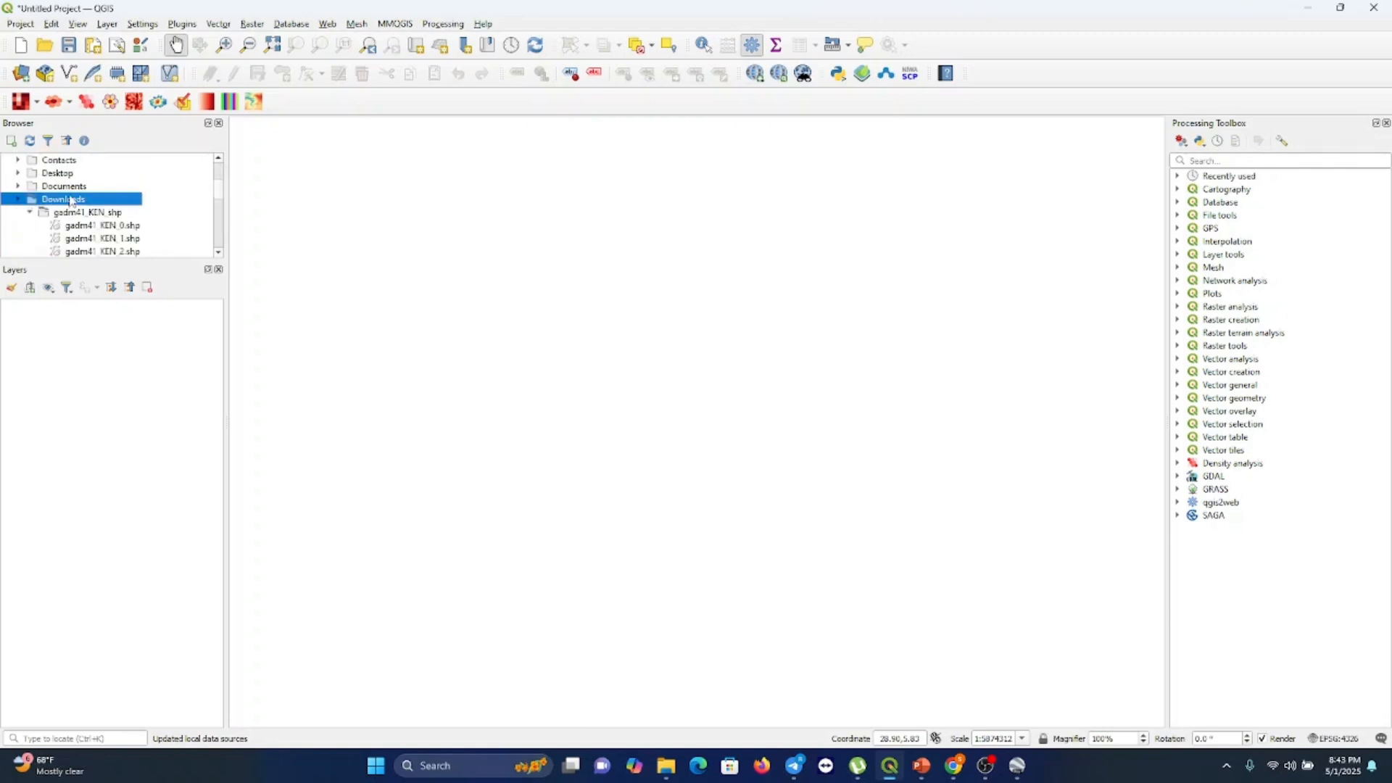
{"action": "scroll", "coordinate": [132, 204], "scroll_direction": "down", "scroll_amount": 1}
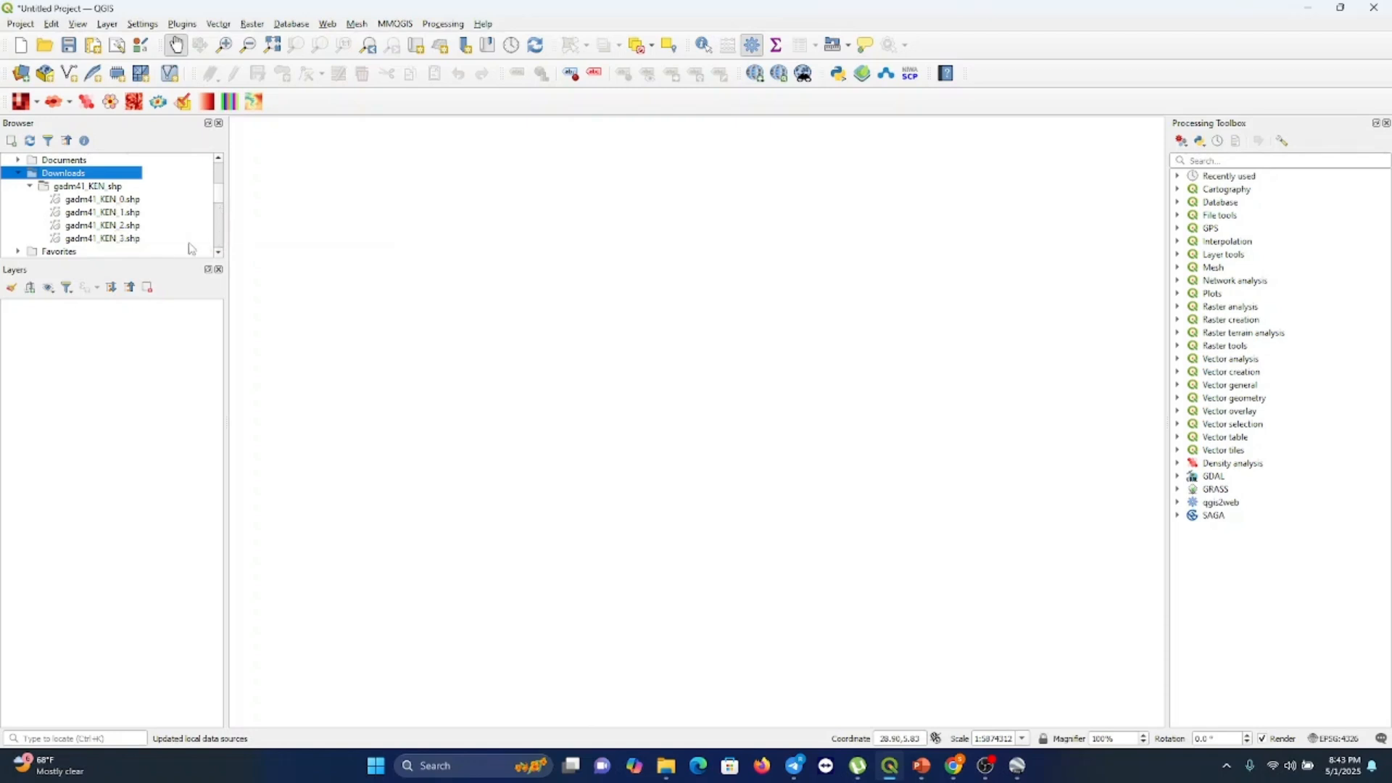
{"action": "left_click", "coordinate": [124, 200]}
{"action": "left_click_drag", "start_coordinate": [123, 201], "coordinate": [139, 358]}
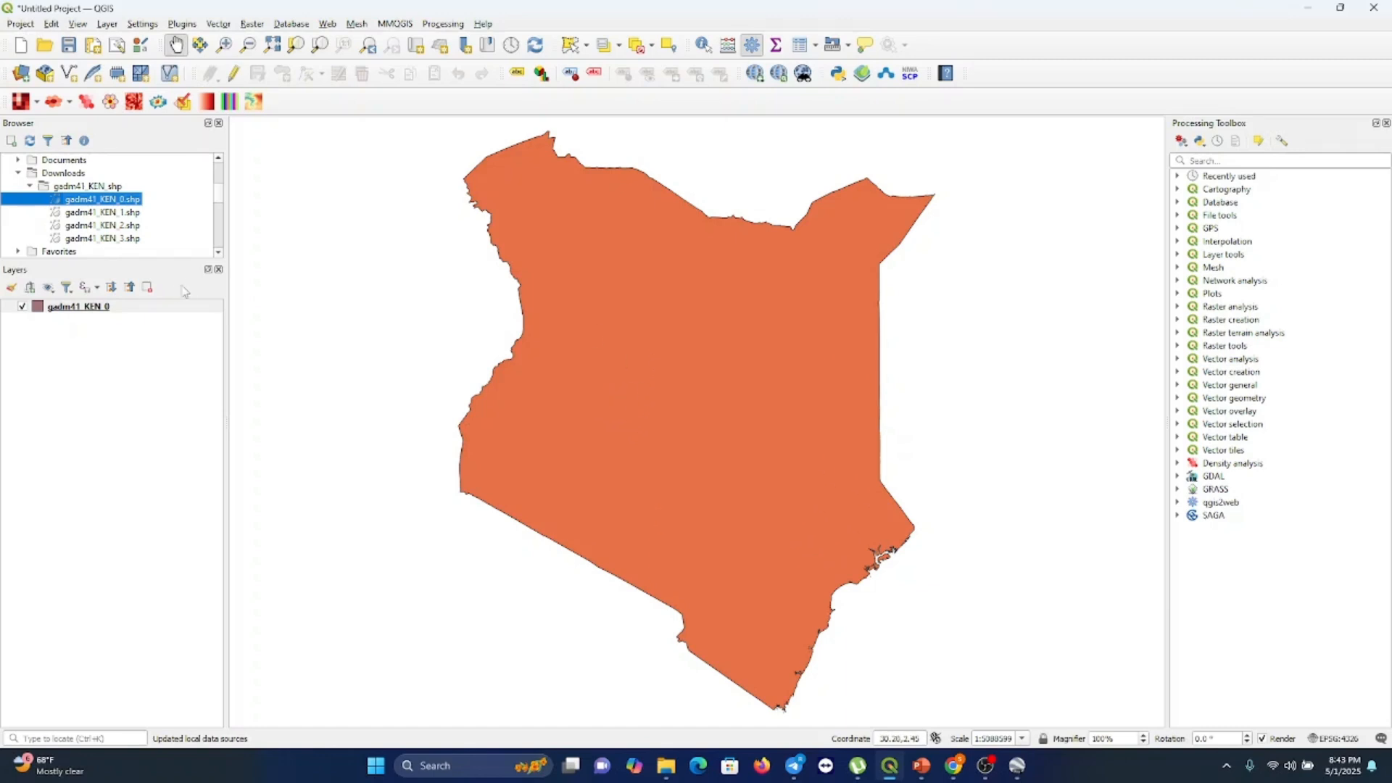
Remove the gadm41_KEN_0 layer from the project, confirming the removal
{"action": "right_click", "coordinate": [82, 310]}
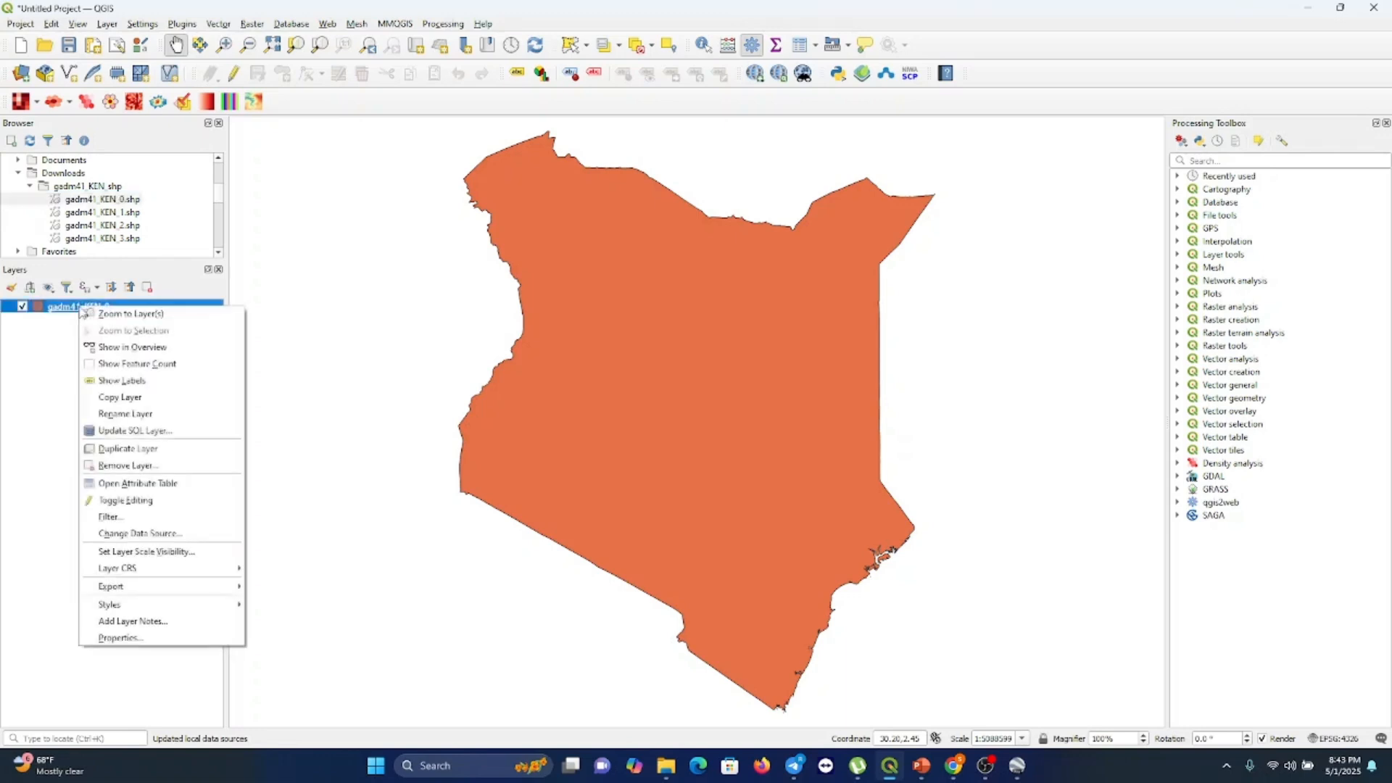
{"action": "left_click", "coordinate": [132, 468]}
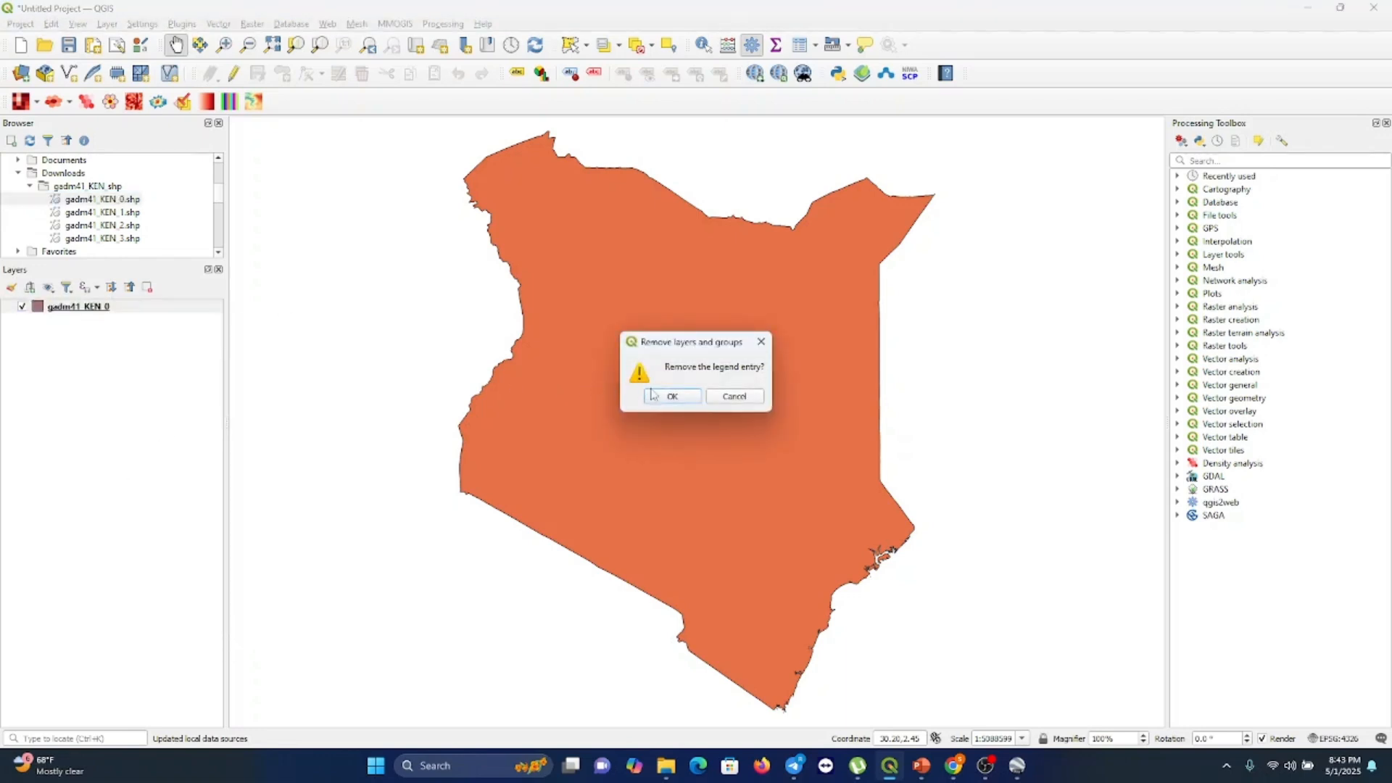
{"action": "left_click", "coordinate": [653, 396]}
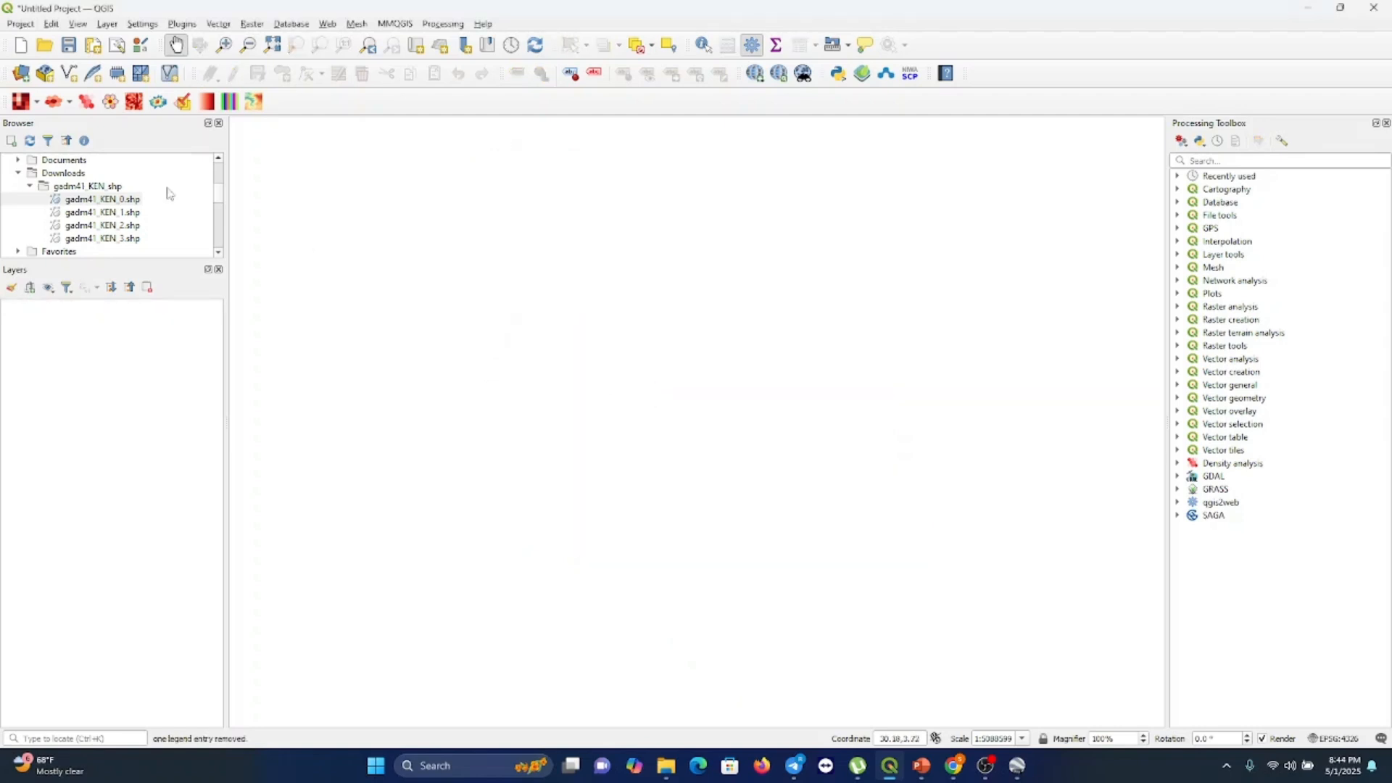
Add gadm41_KEN_1.shp from the browser as a new map layer
{"action": "left_click", "coordinate": [134, 213]}
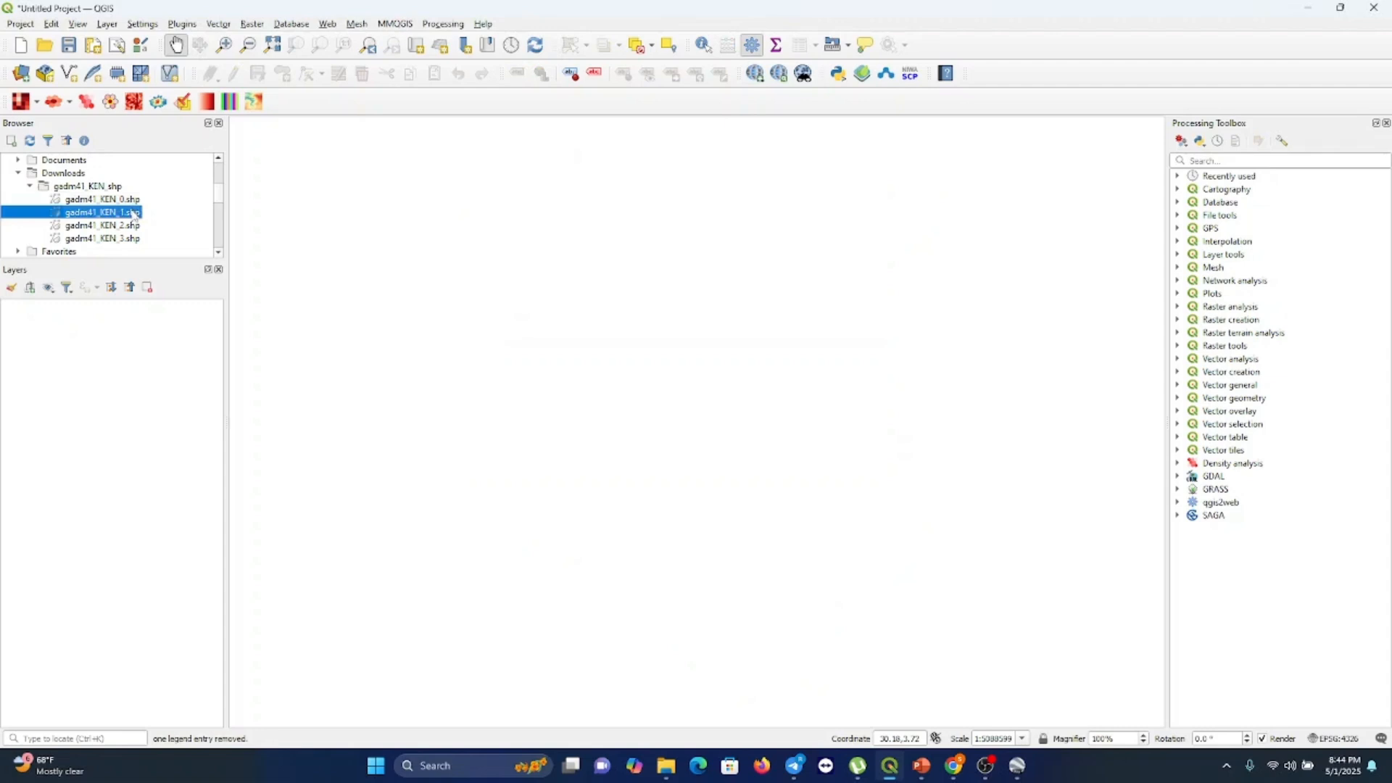
{"action": "left_click_drag", "start_coordinate": [134, 213], "coordinate": [124, 330]}
{"action": "double_click", "coordinate": [118, 214]}
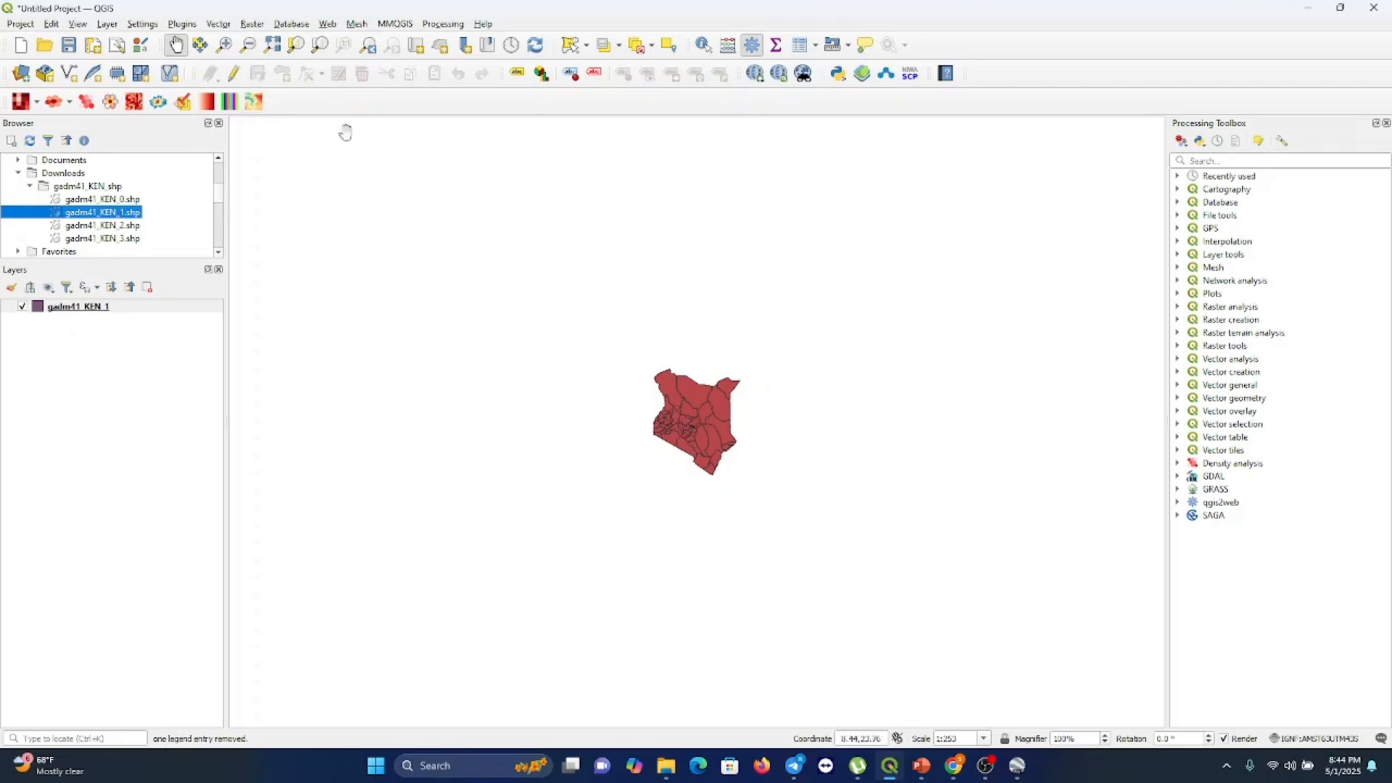
Zoom in, pan and zoom out to examine the county boundaries of the gadm41_KEN_1 layer
{"action": "left_click", "coordinate": [224, 45]}
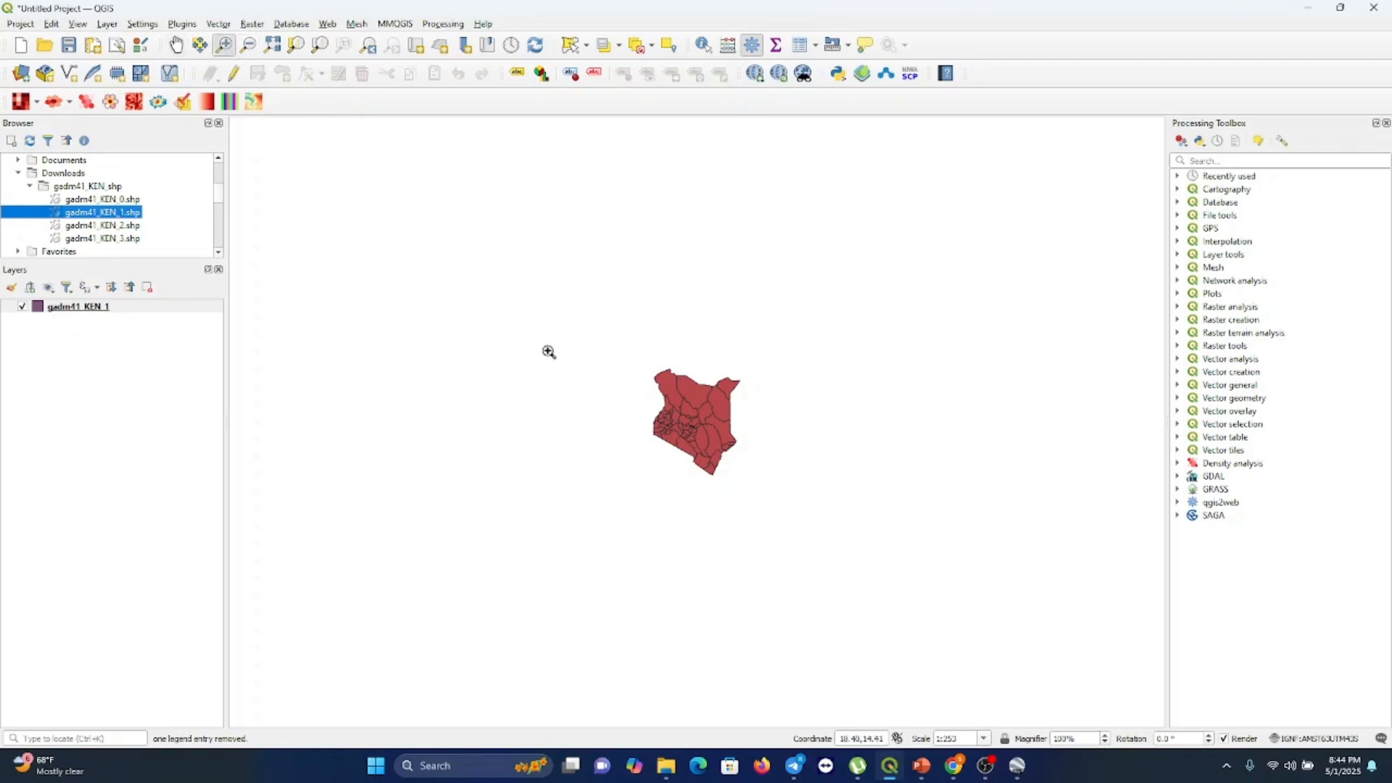
{"action": "left_click", "coordinate": [663, 425]}
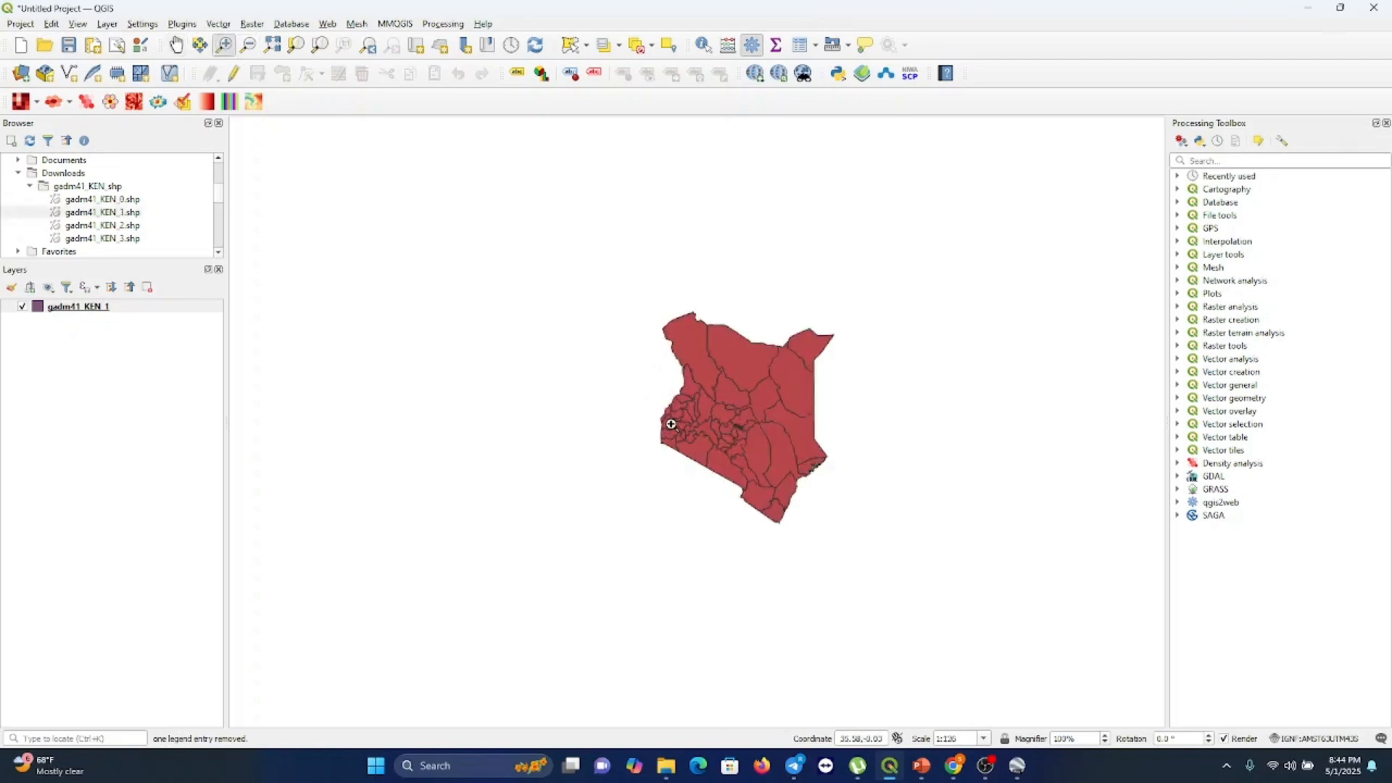
{"action": "left_click", "coordinate": [671, 424]}
{"action": "left_click", "coordinate": [671, 424]}
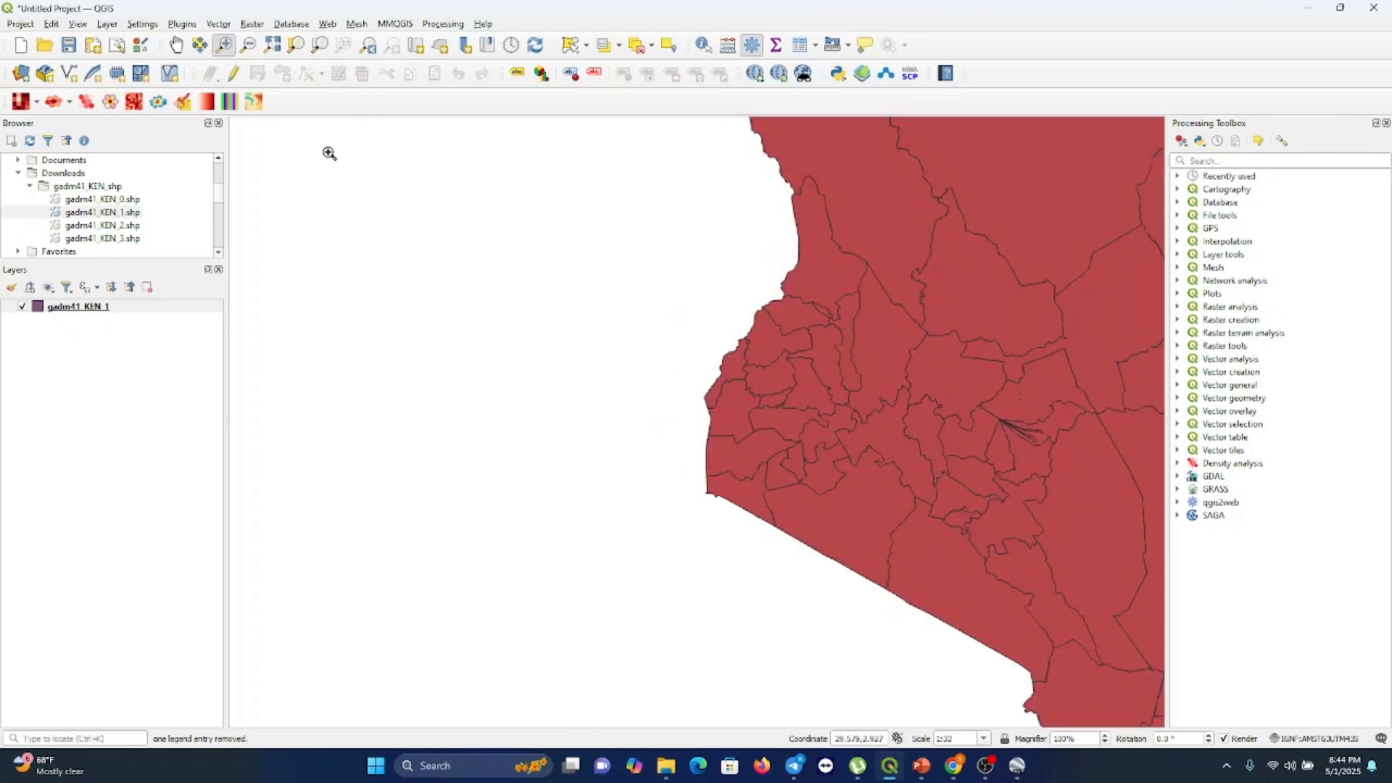
{"action": "left_click", "coordinate": [176, 45]}
{"action": "left_click_drag", "start_coordinate": [886, 350], "coordinate": [544, 355]}
{"action": "left_click", "coordinate": [248, 45]}
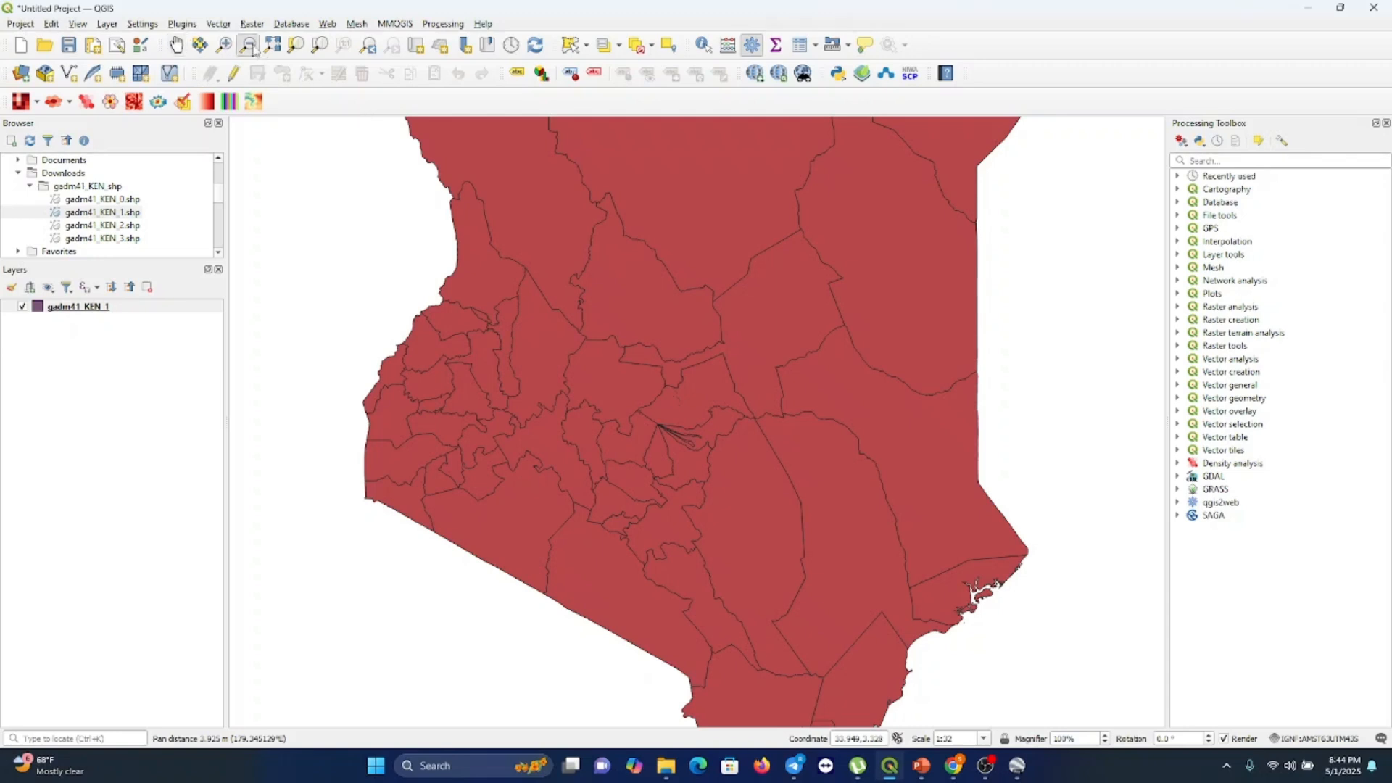
{"action": "left_click", "coordinate": [499, 305]}
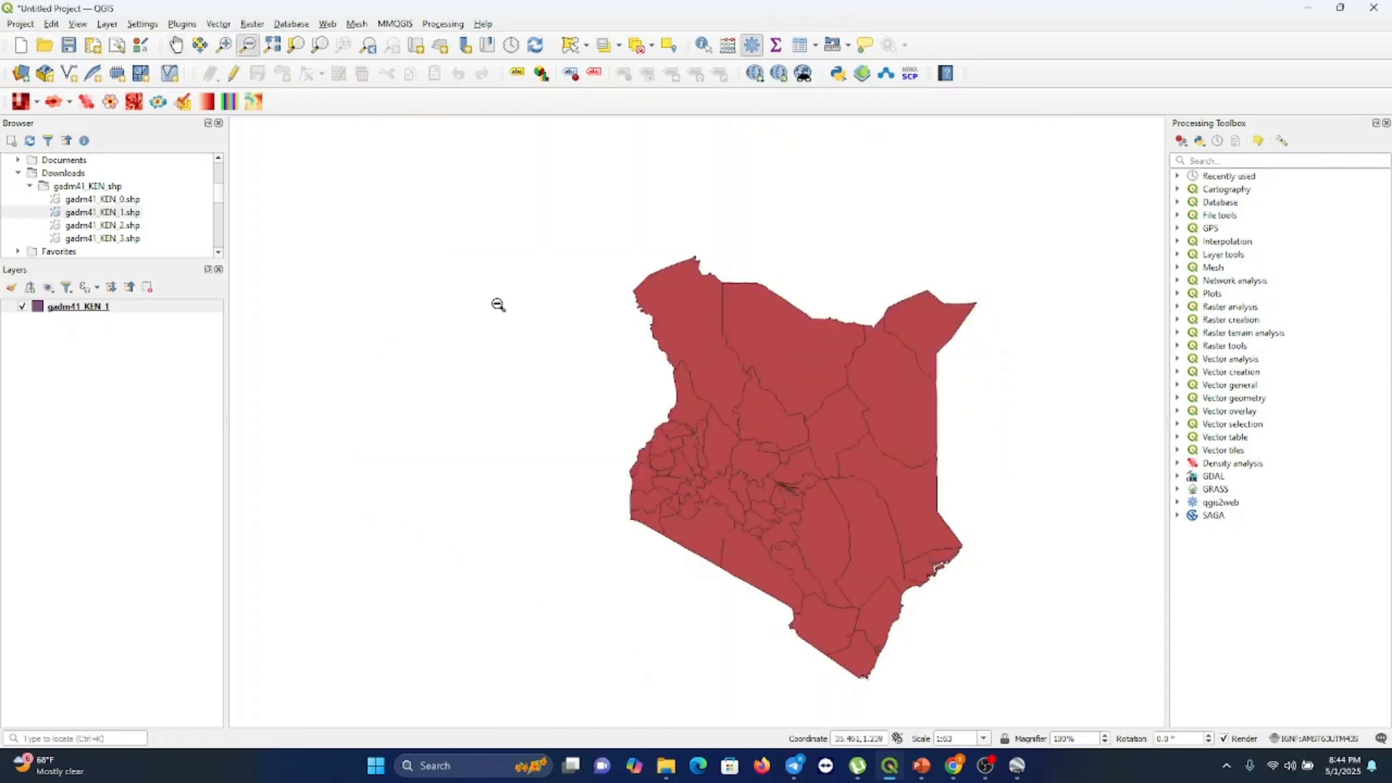
{"action": "left_click", "coordinate": [176, 45]}
{"action": "left_click_drag", "start_coordinate": [757, 420], "coordinate": [618, 367]}
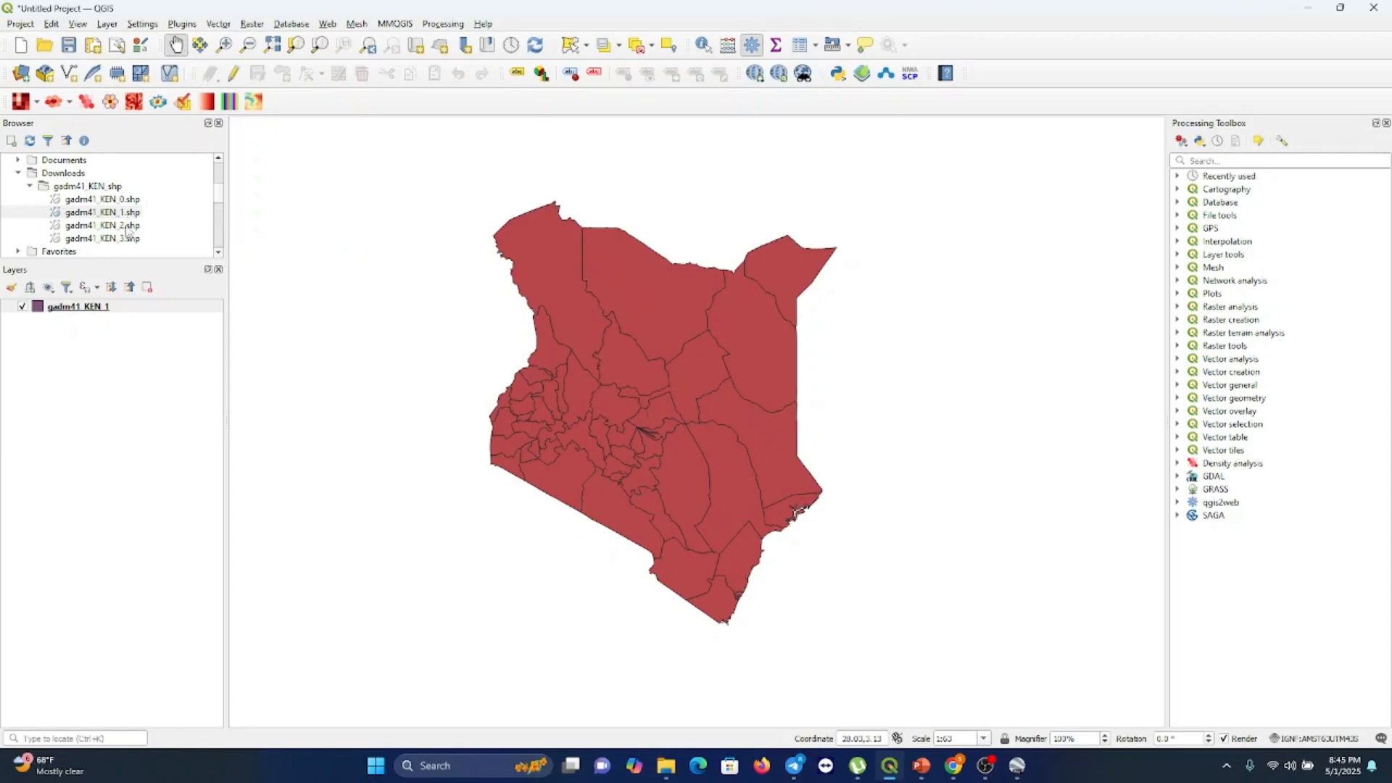
Add gadm41_KEN_2.shp from the browser as a new layer above gadm41_KEN_1
{"action": "left_click", "coordinate": [127, 230]}
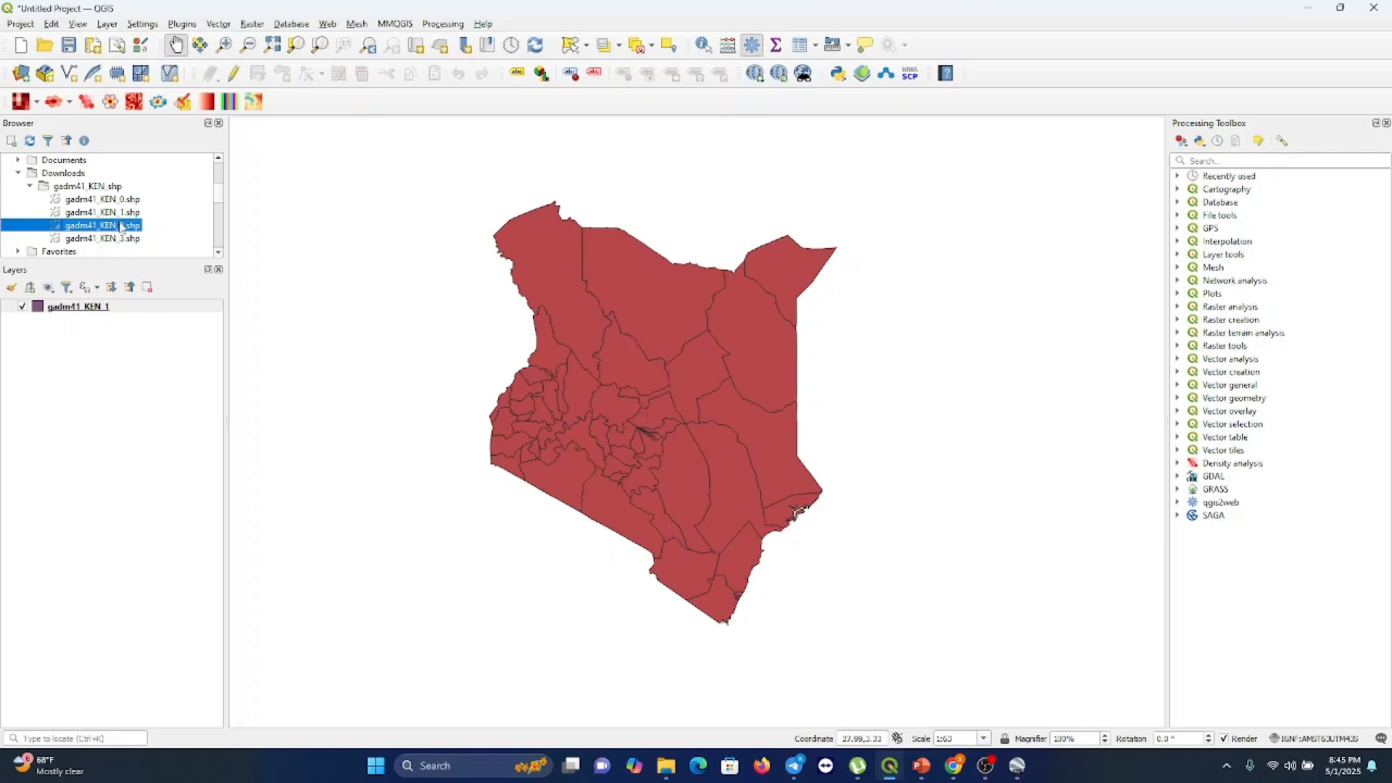
{"action": "left_click_drag", "start_coordinate": [121, 225], "coordinate": [107, 336]}
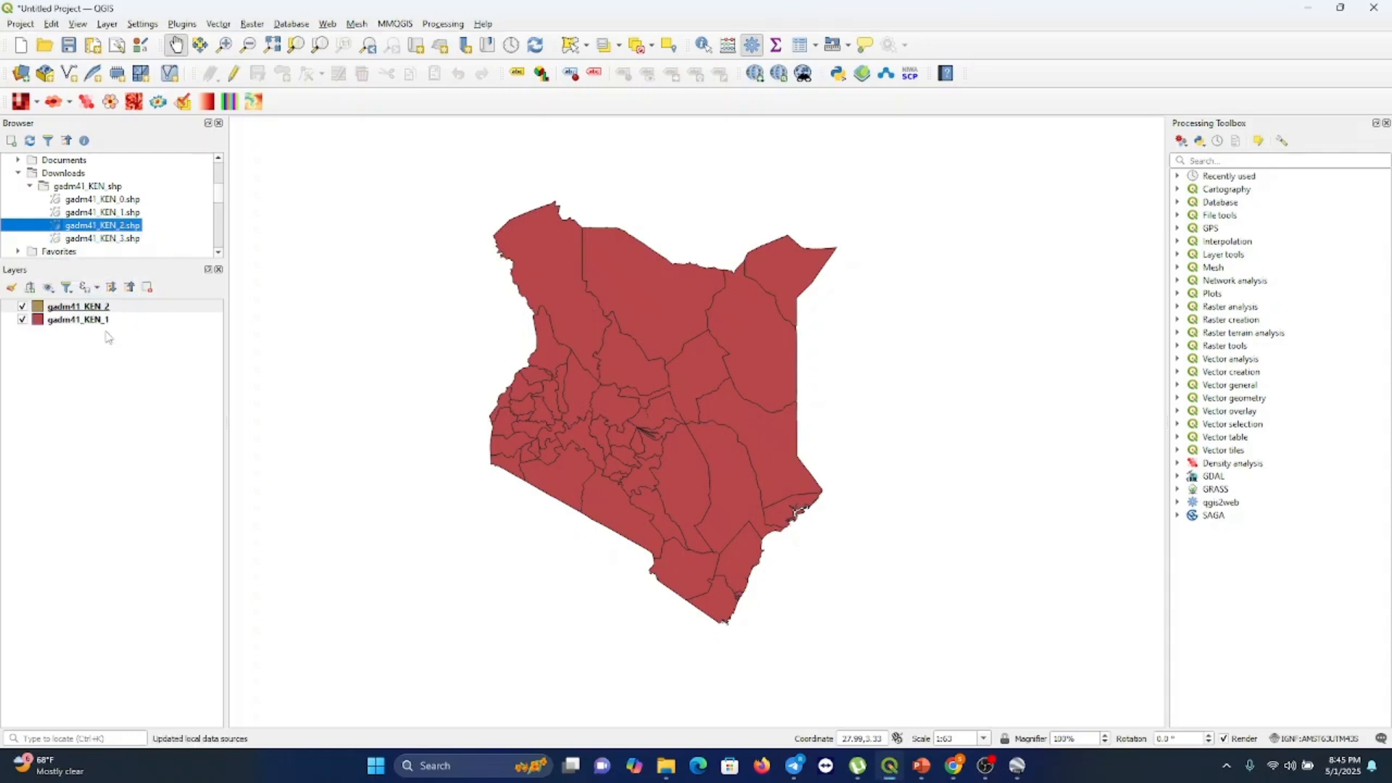
{"action": "left_click", "coordinate": [22, 307]}
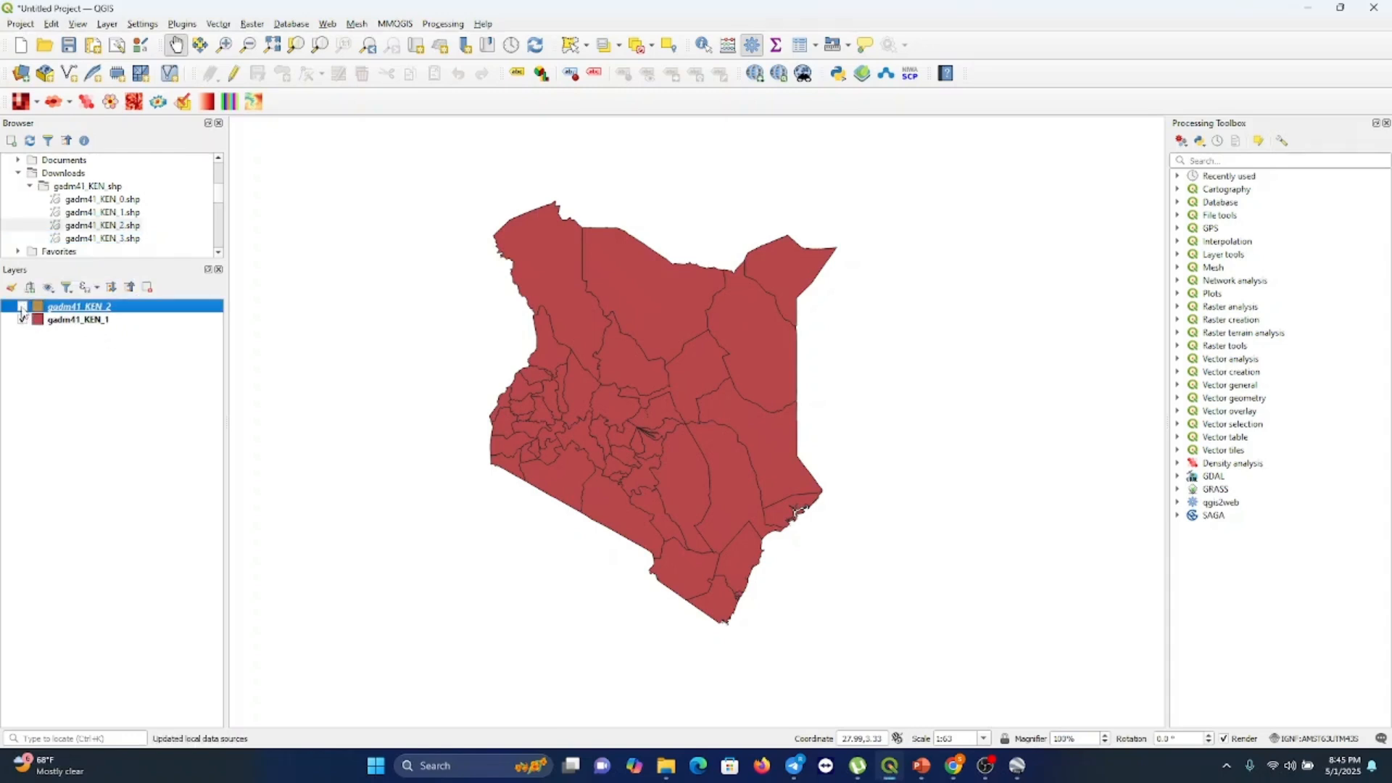
{"action": "left_click", "coordinate": [22, 307]}
Hide the gadm41_KEN_1 layer and zoom the map to the gadm41_KEN_2 layer
{"action": "left_click", "coordinate": [22, 319]}
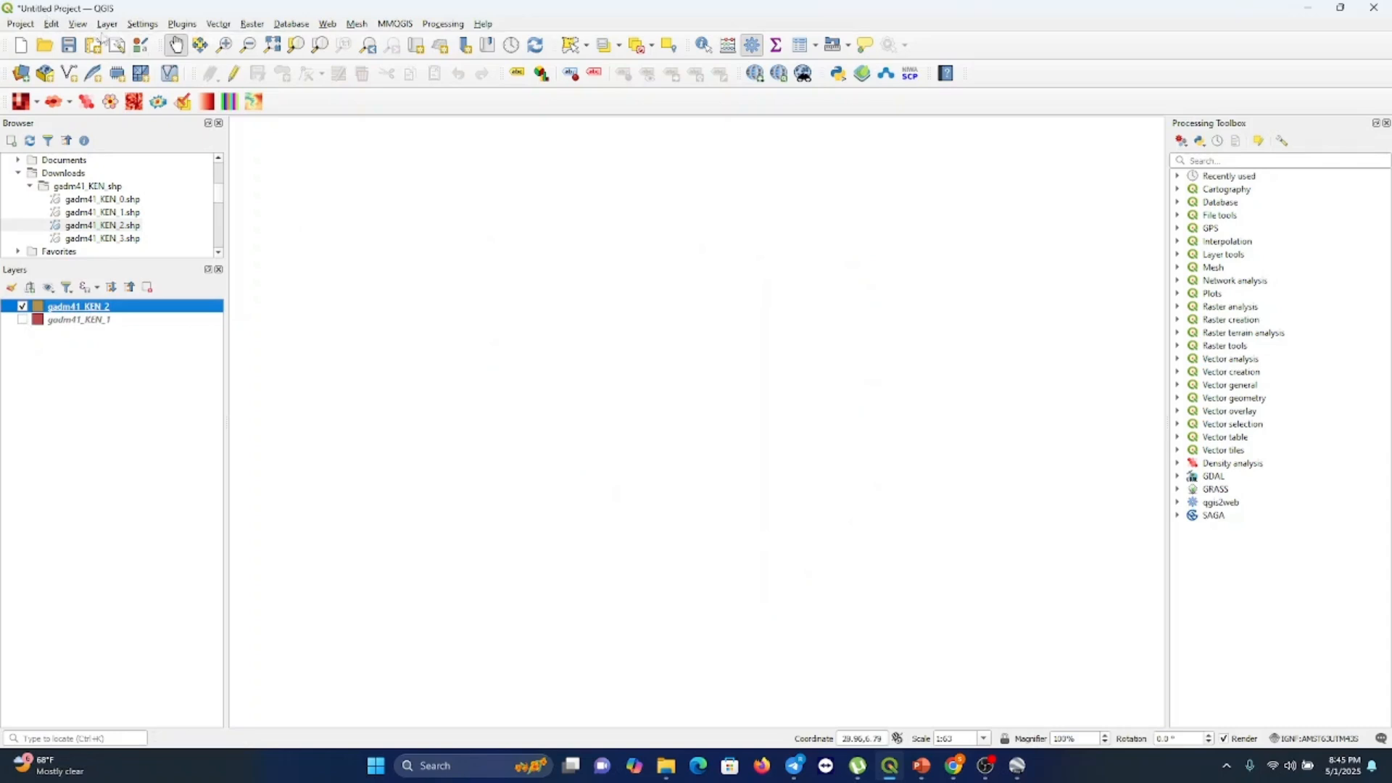
{"action": "left_click", "coordinate": [76, 24]}
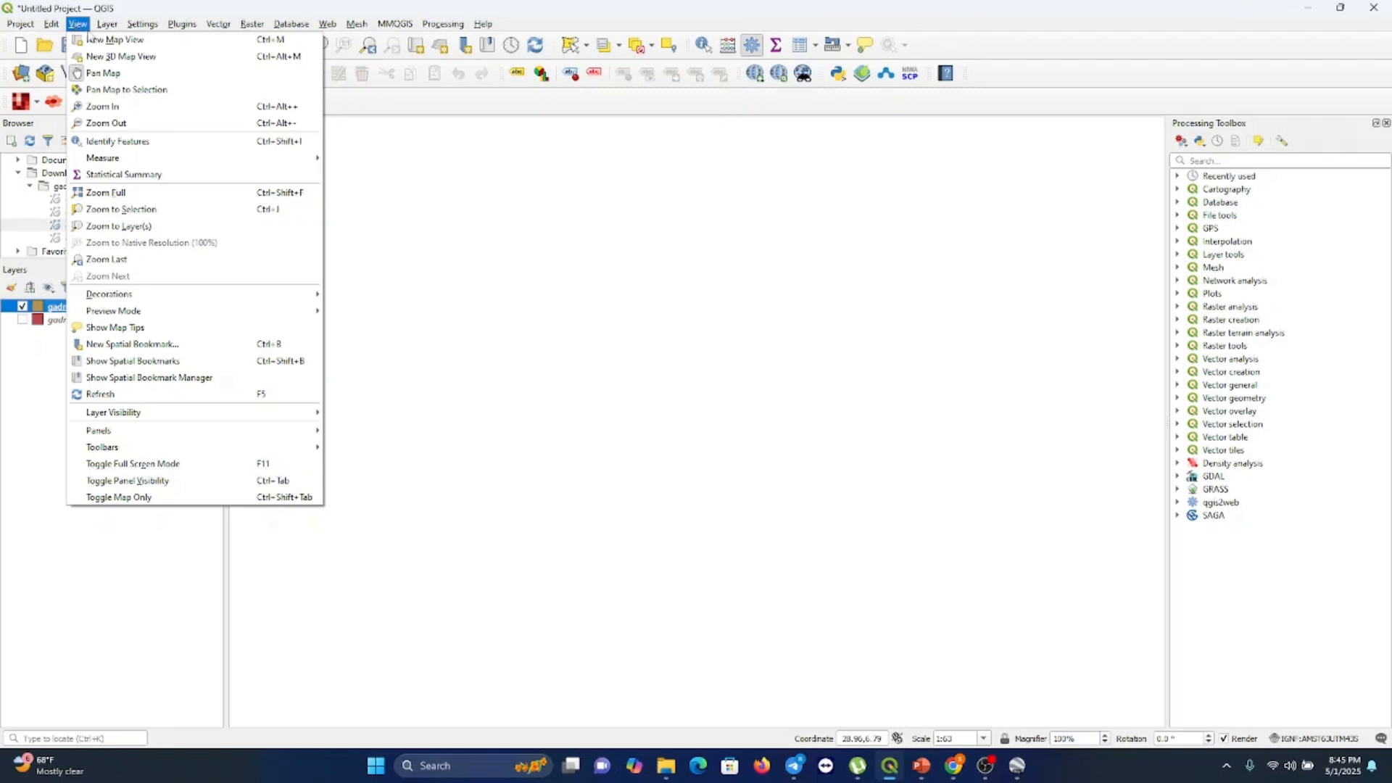
{"action": "left_click", "coordinate": [123, 228]}
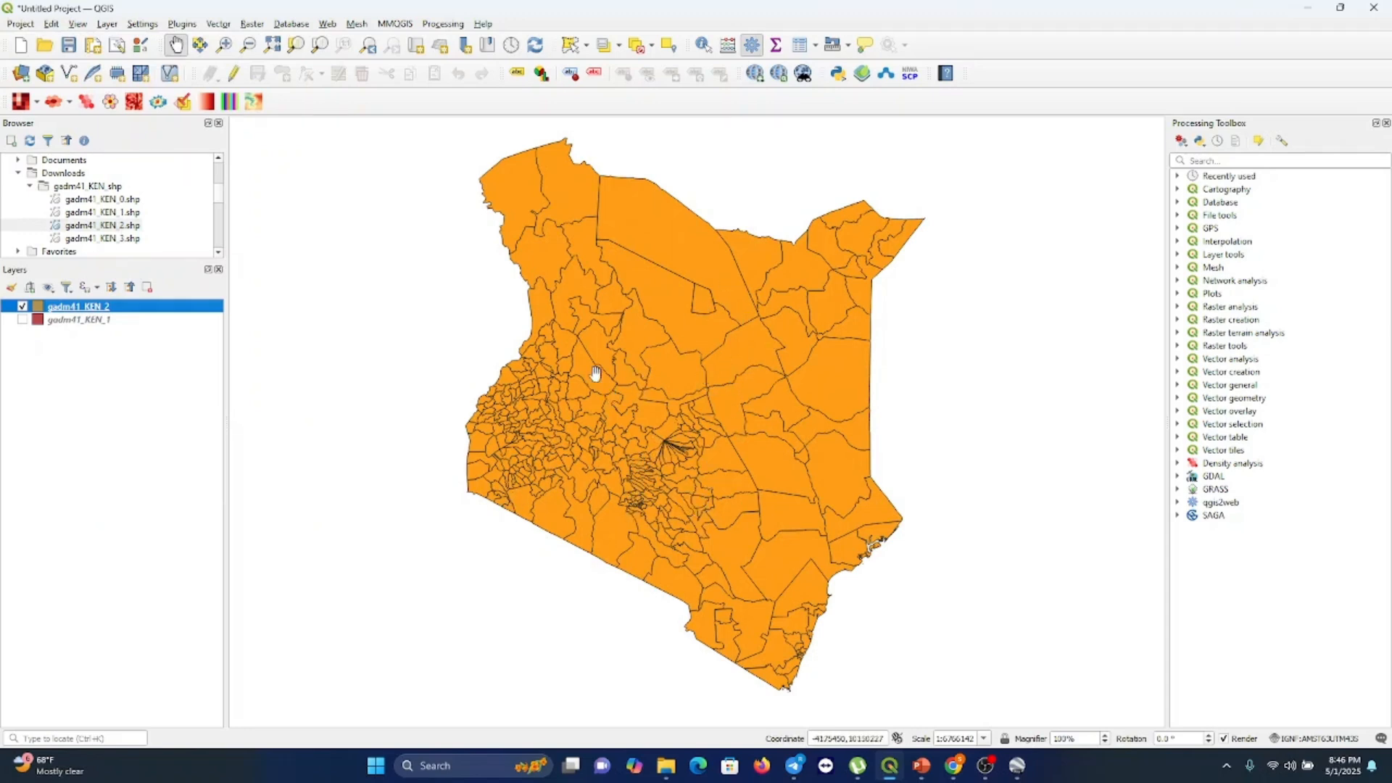
Make gadm41_KEN_1 visible again, toggle gadm41_KEN_2 off and on, and zoom to the selected layer
{"action": "left_click", "coordinate": [22, 321]}
{"action": "left_click", "coordinate": [21, 307]}
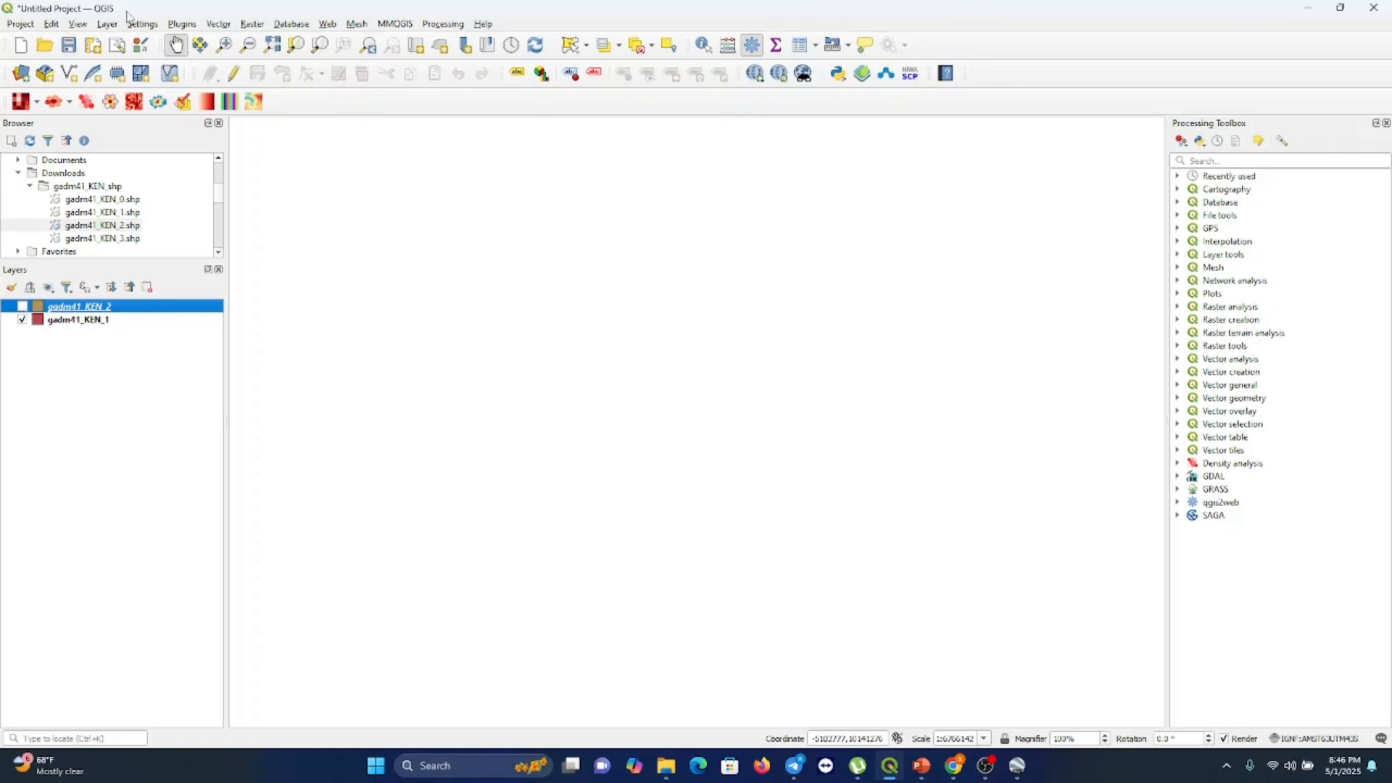
{"action": "left_click", "coordinate": [77, 24]}
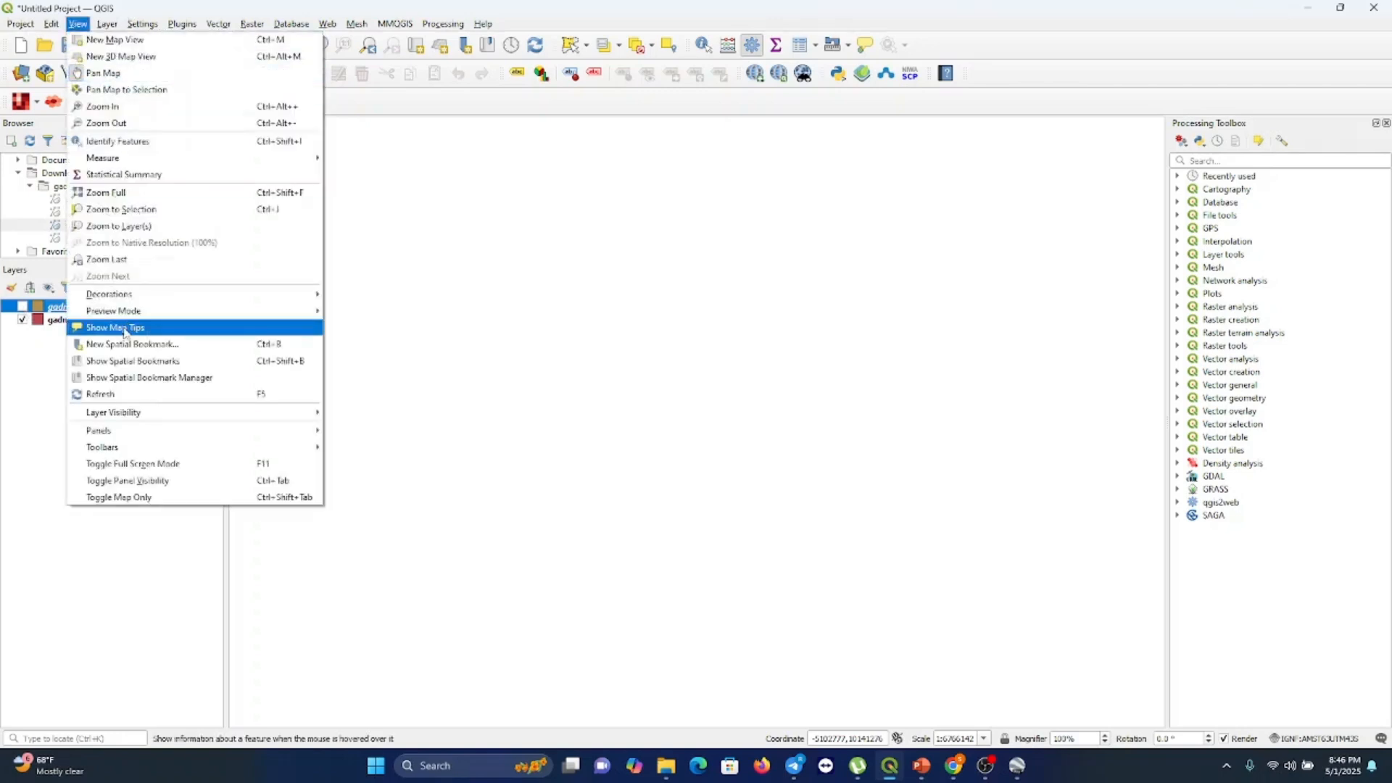
{"action": "left_click", "coordinate": [119, 226]}
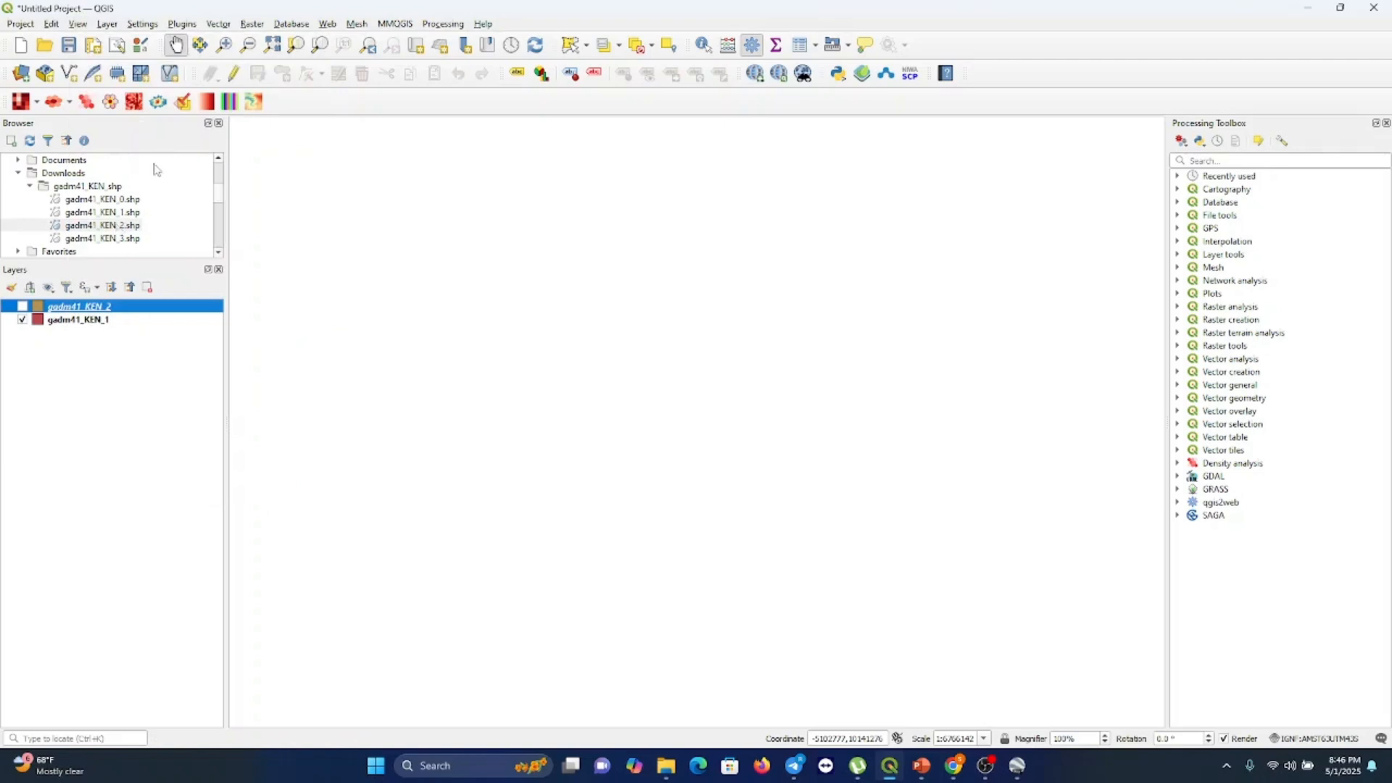
{"action": "left_click", "coordinate": [22, 306]}
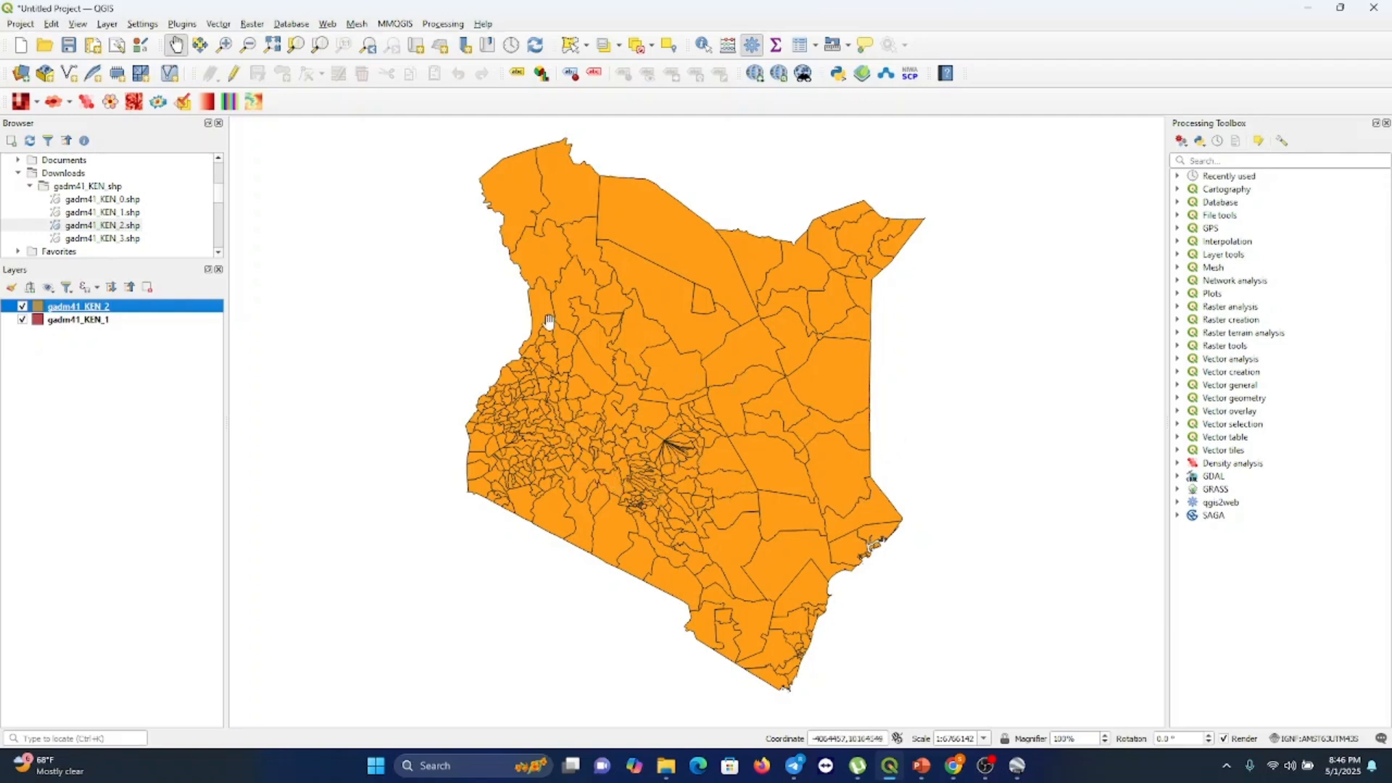
Add gadm41_KEN_3.shp from the browser as a new top layer
{"action": "left_click_drag", "start_coordinate": [122, 242], "coordinate": [93, 345]}
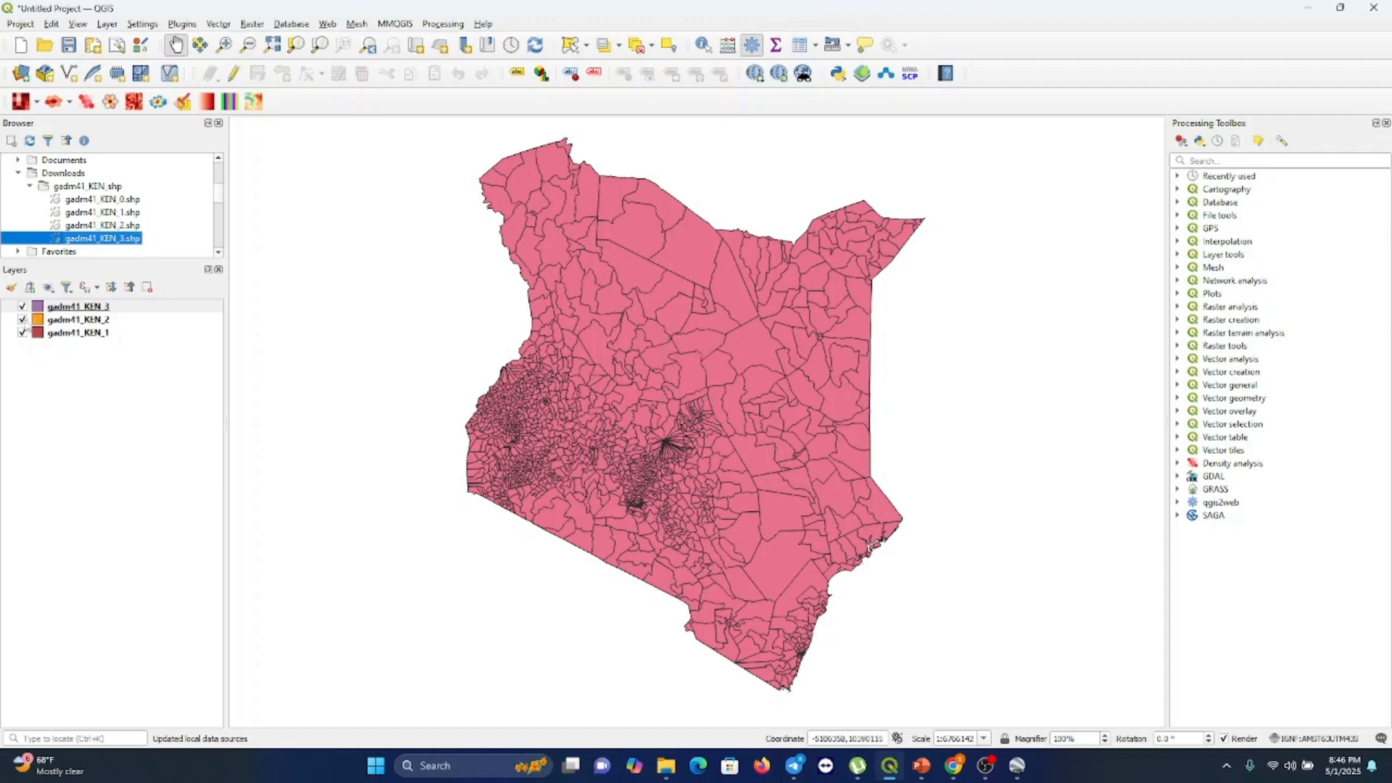
{"action": "left_click", "coordinate": [23, 308]}
Toggle gadm41_KEN_3's visibility to compare it with gadm41_KEN_2, and hide both layers
{"action": "left_click", "coordinate": [21, 307]}
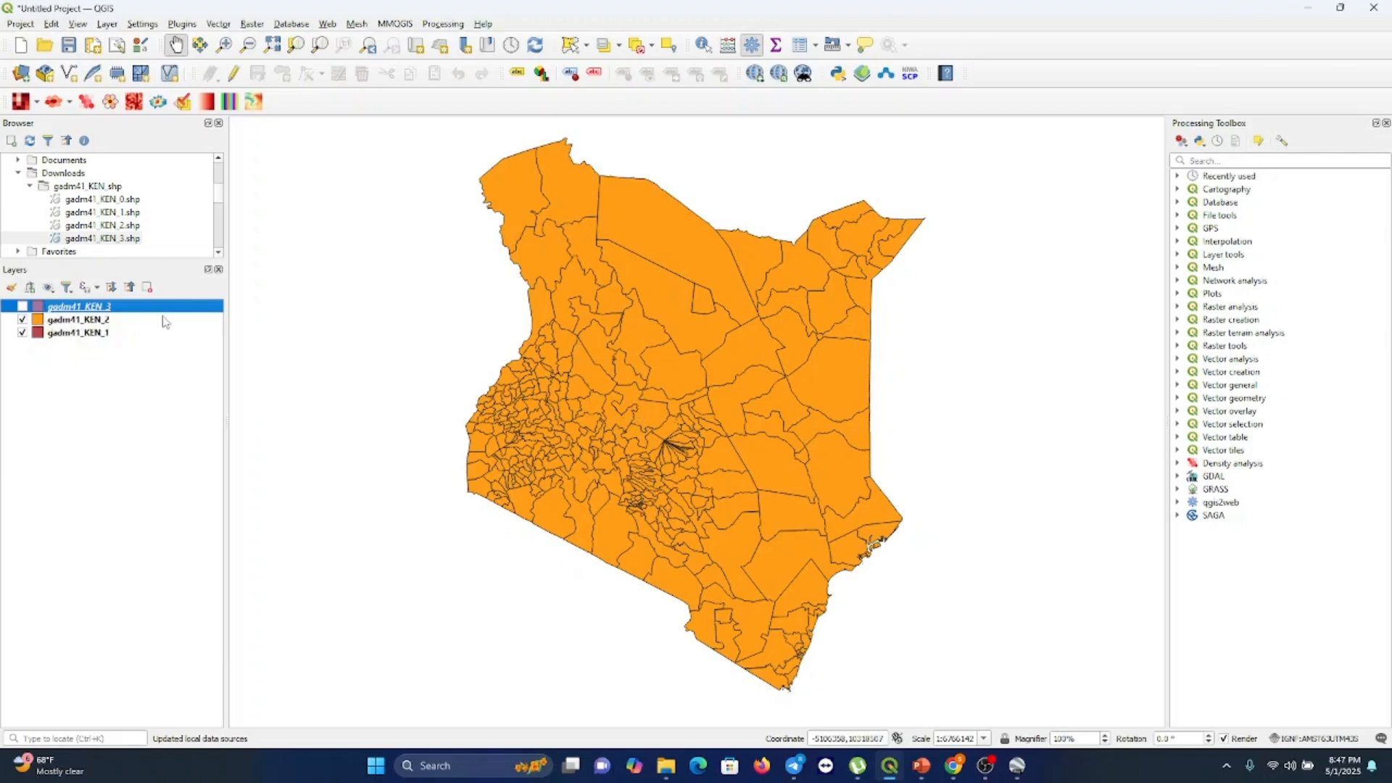
{"action": "left_click", "coordinate": [21, 307]}
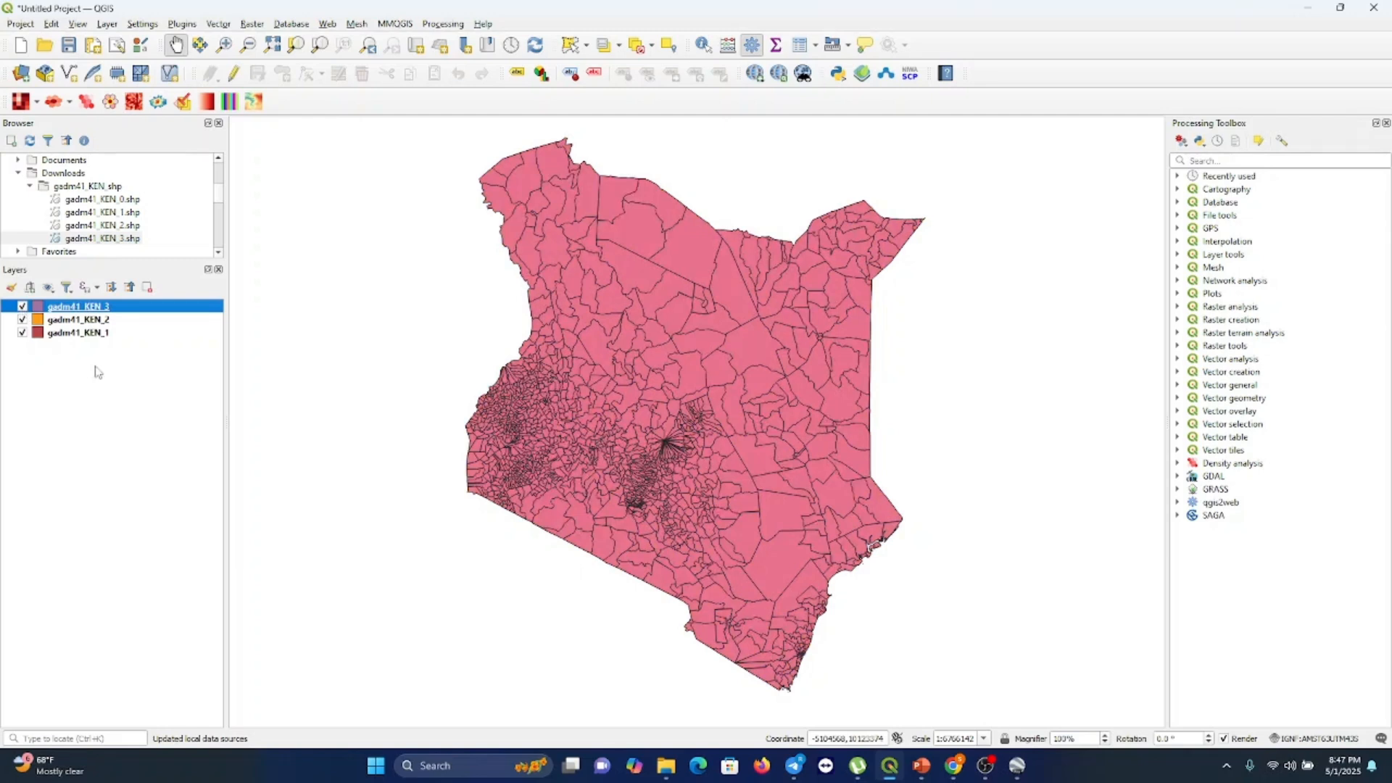
{"action": "left_click", "coordinate": [21, 306]}
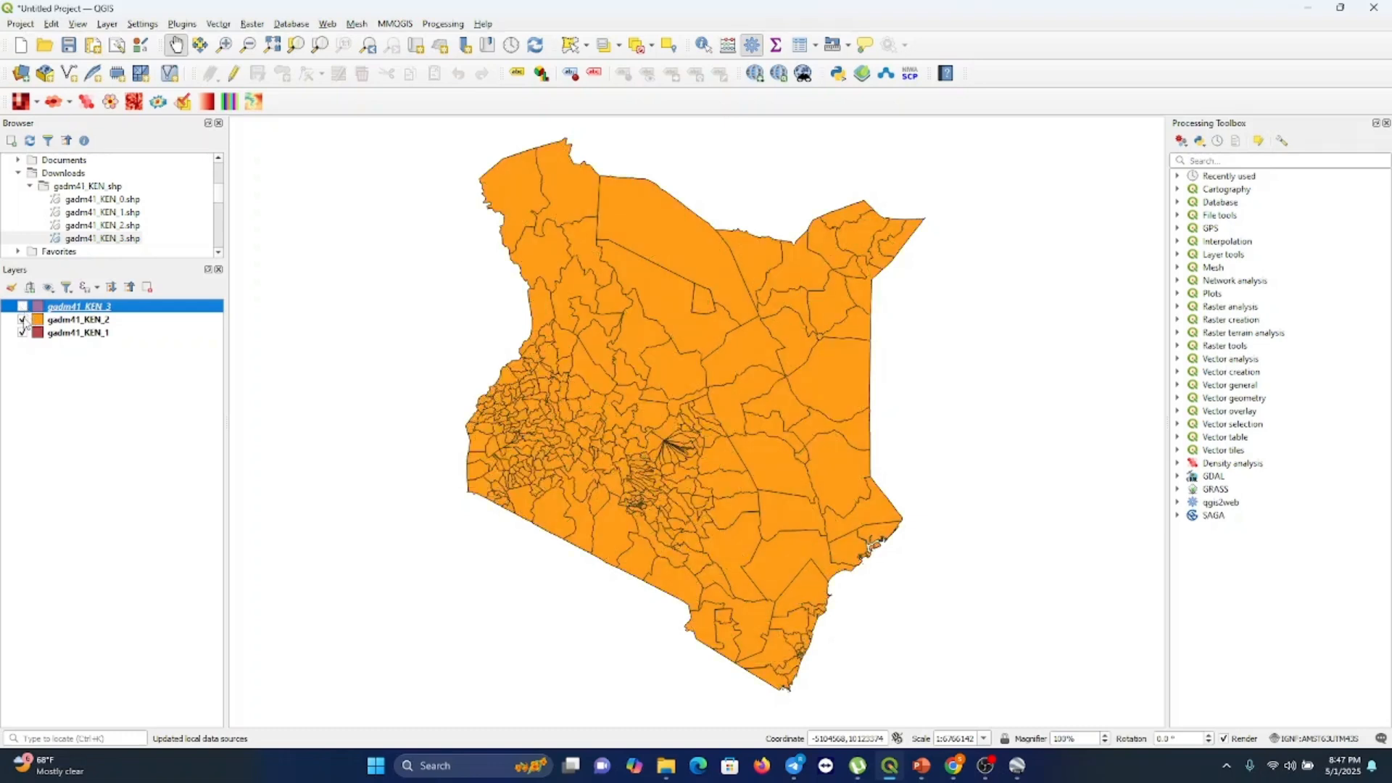
{"action": "left_click", "coordinate": [23, 320]}
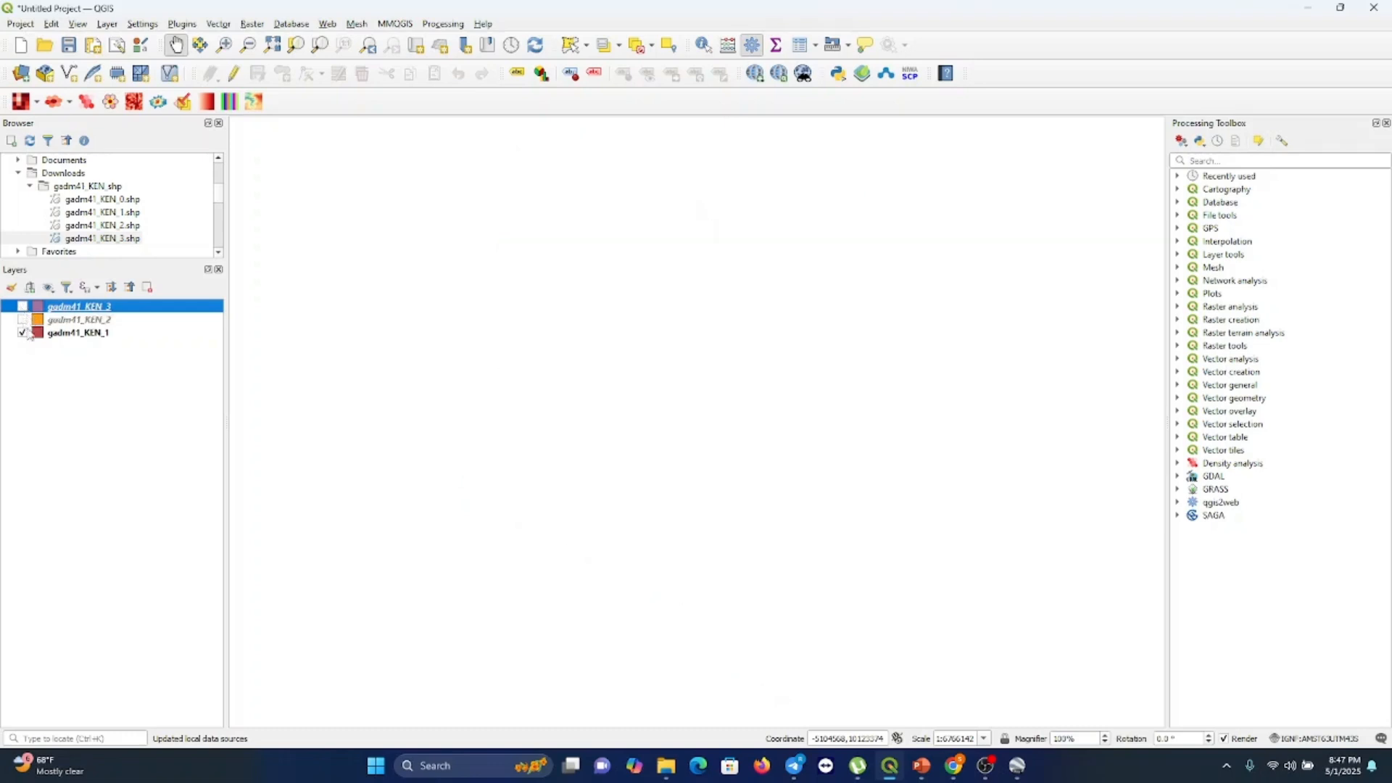
Zoom the map to the selected layer, then show gadm41_KEN_2 and hide gadm41_KEN_1
{"action": "left_click", "coordinate": [78, 25]}
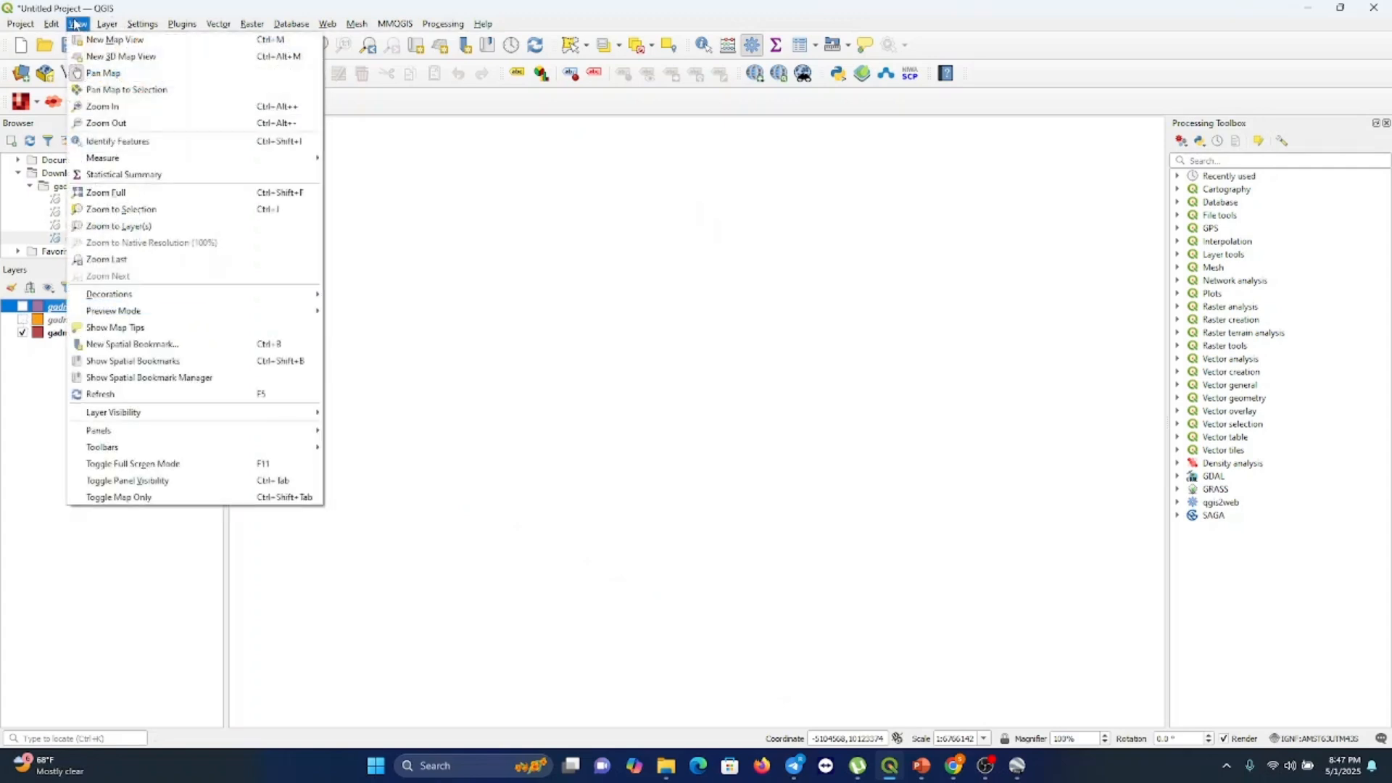
{"action": "left_click", "coordinate": [136, 227]}
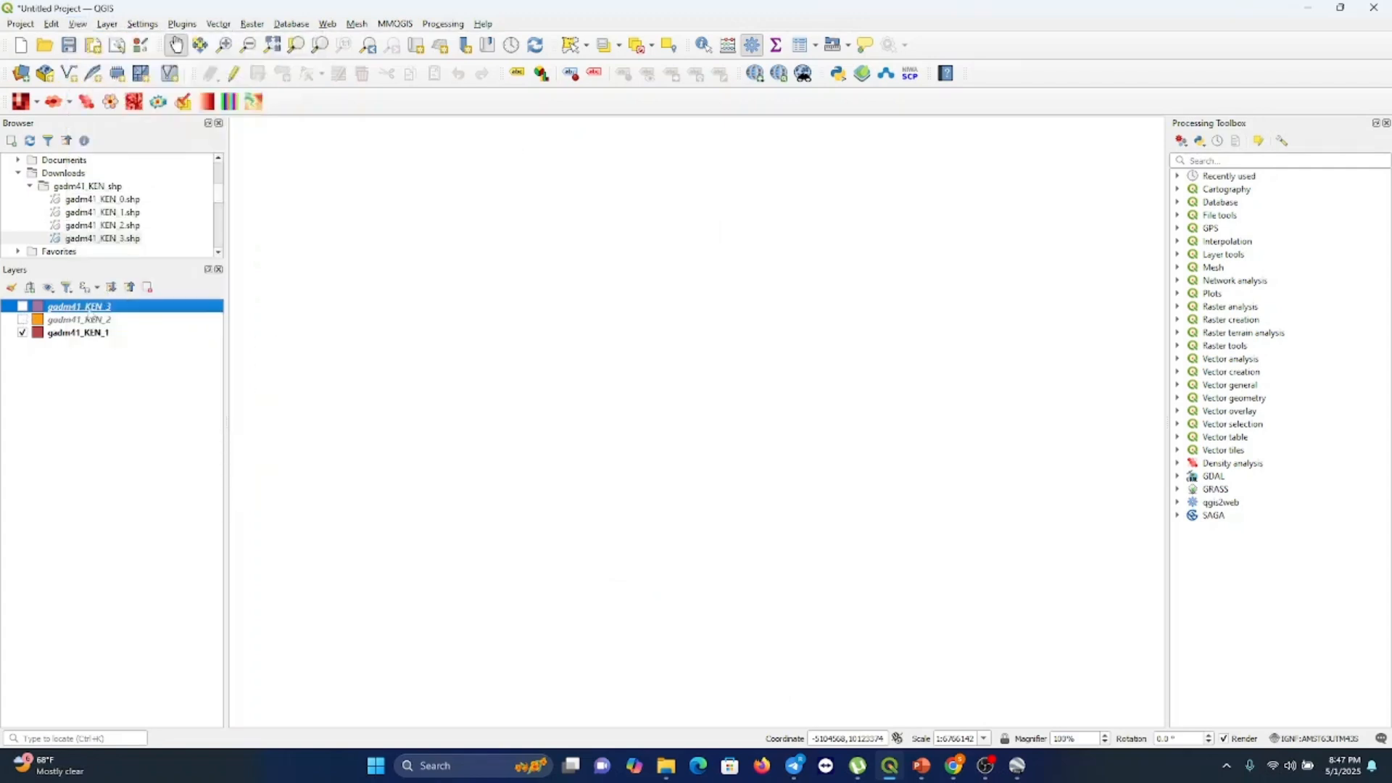
{"action": "left_click", "coordinate": [22, 319]}
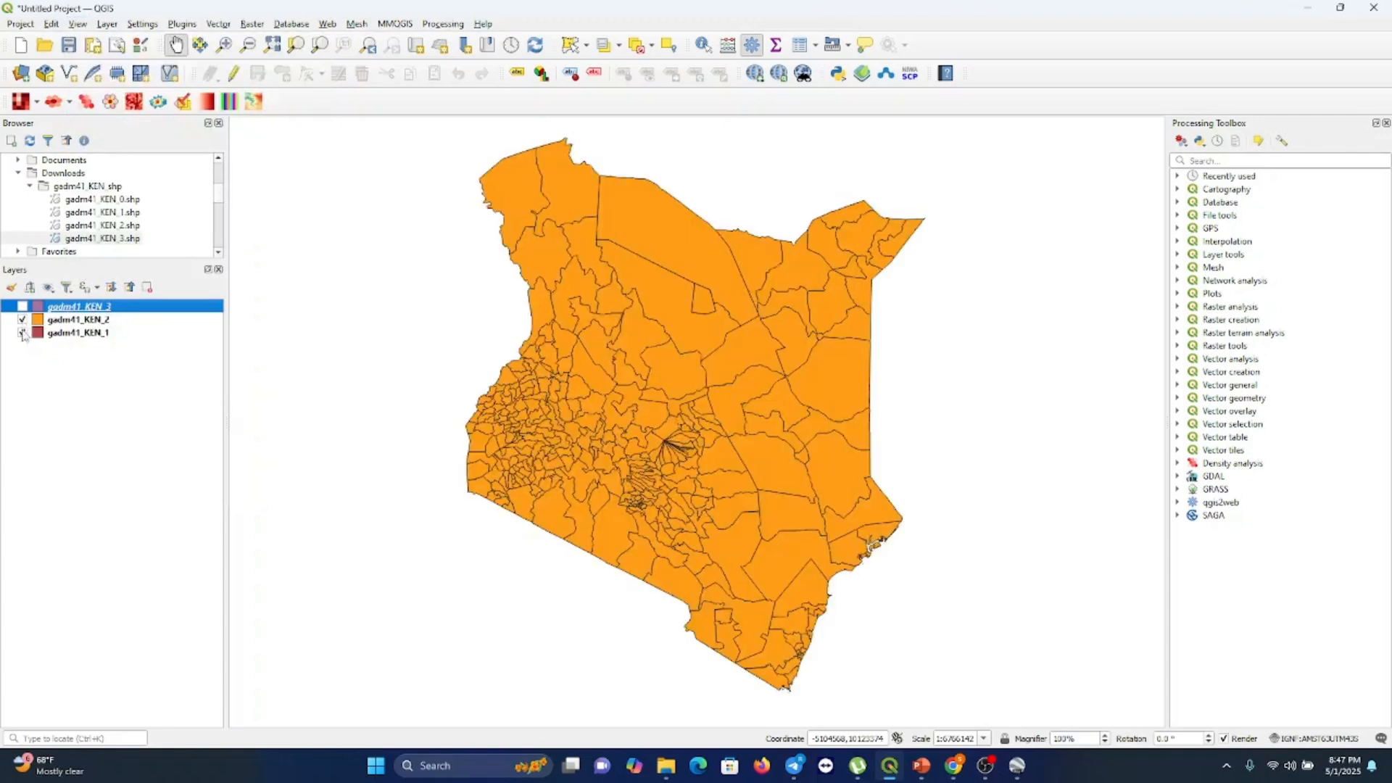
{"action": "left_click", "coordinate": [23, 333]}
{"action": "left_click", "coordinate": [22, 74]}
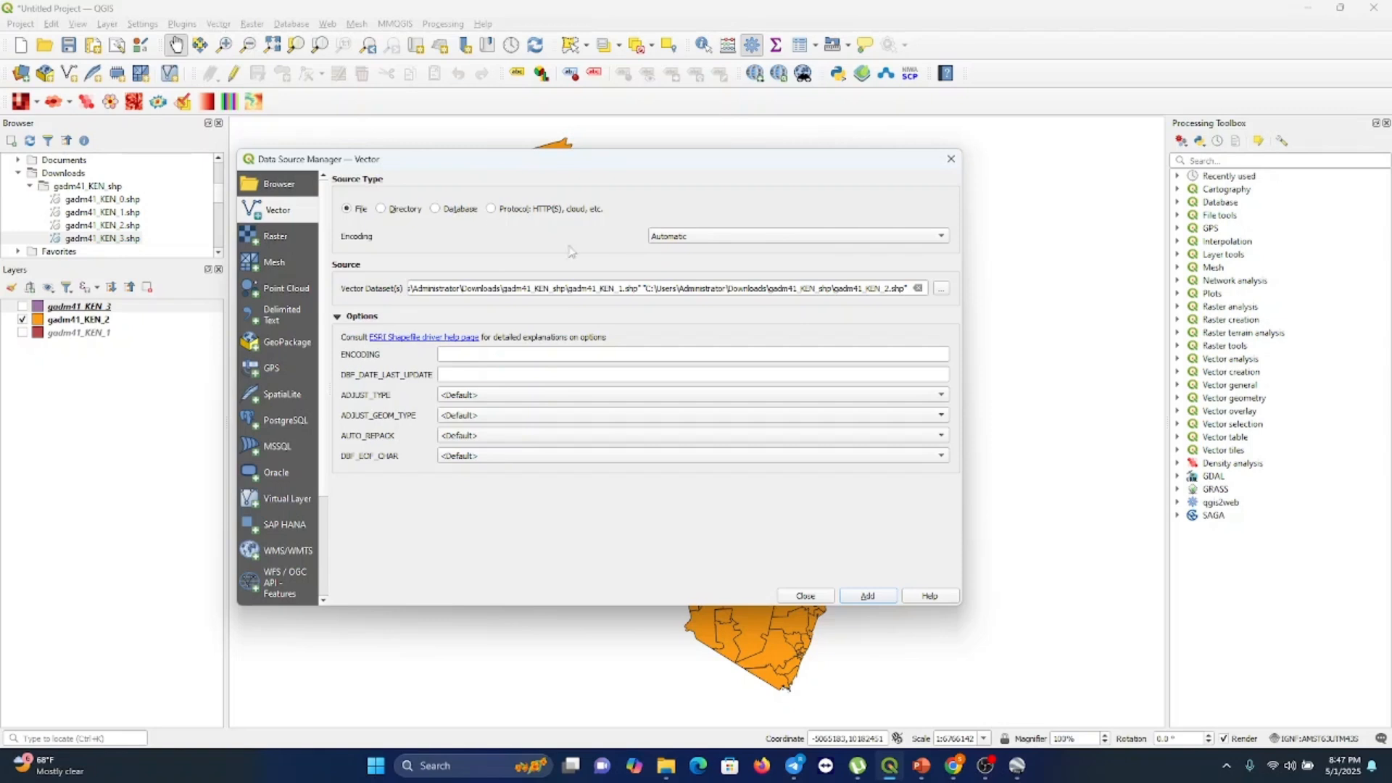
{"action": "left_click", "coordinate": [943, 289]}
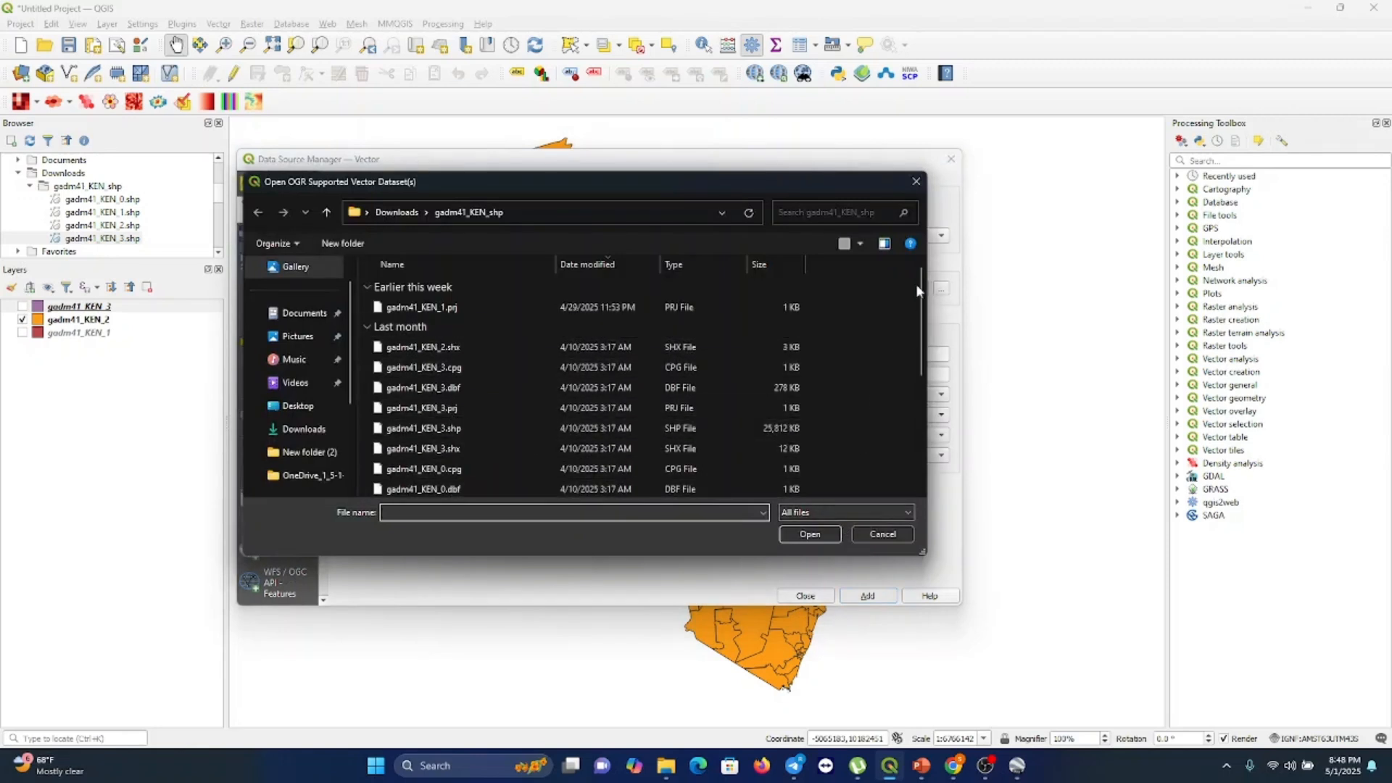
{"action": "left_click", "coordinate": [916, 181]}
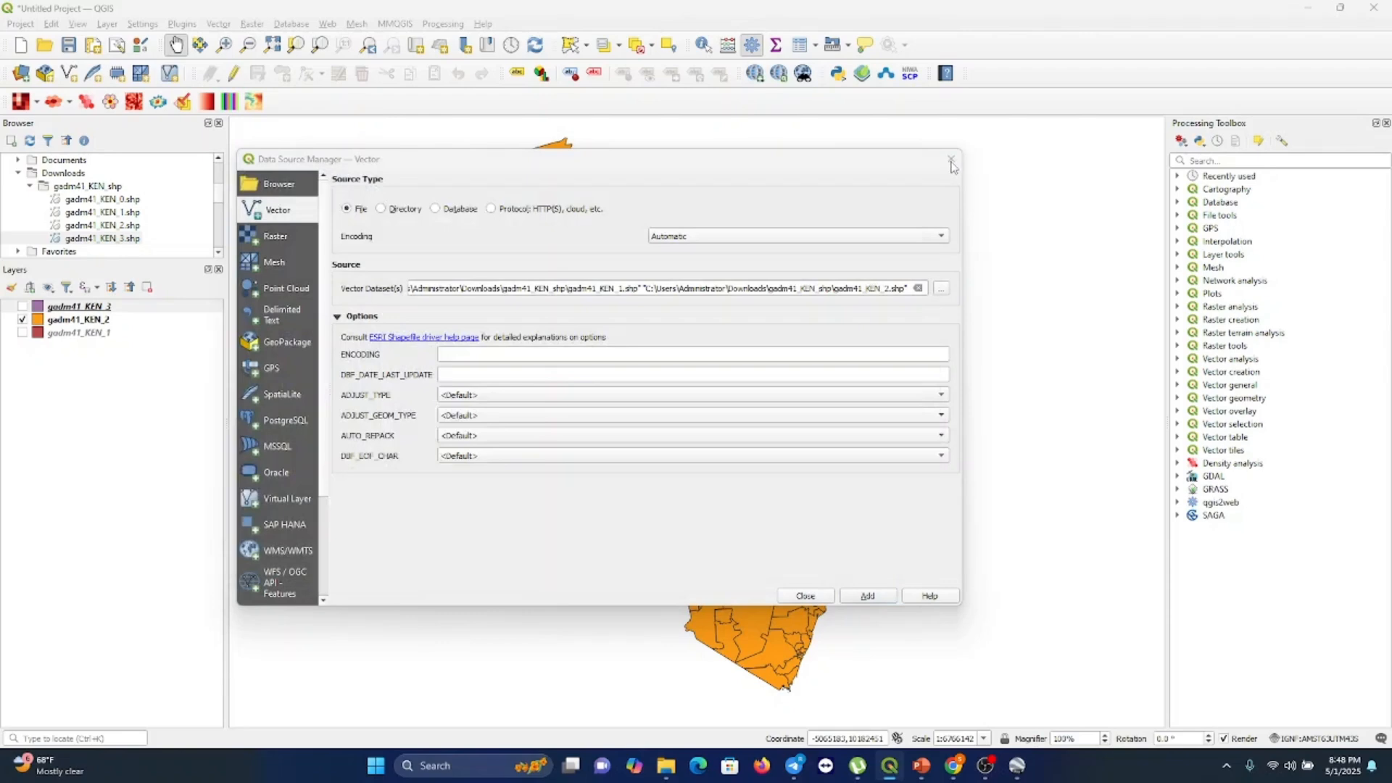
{"action": "left_click", "coordinate": [951, 161]}
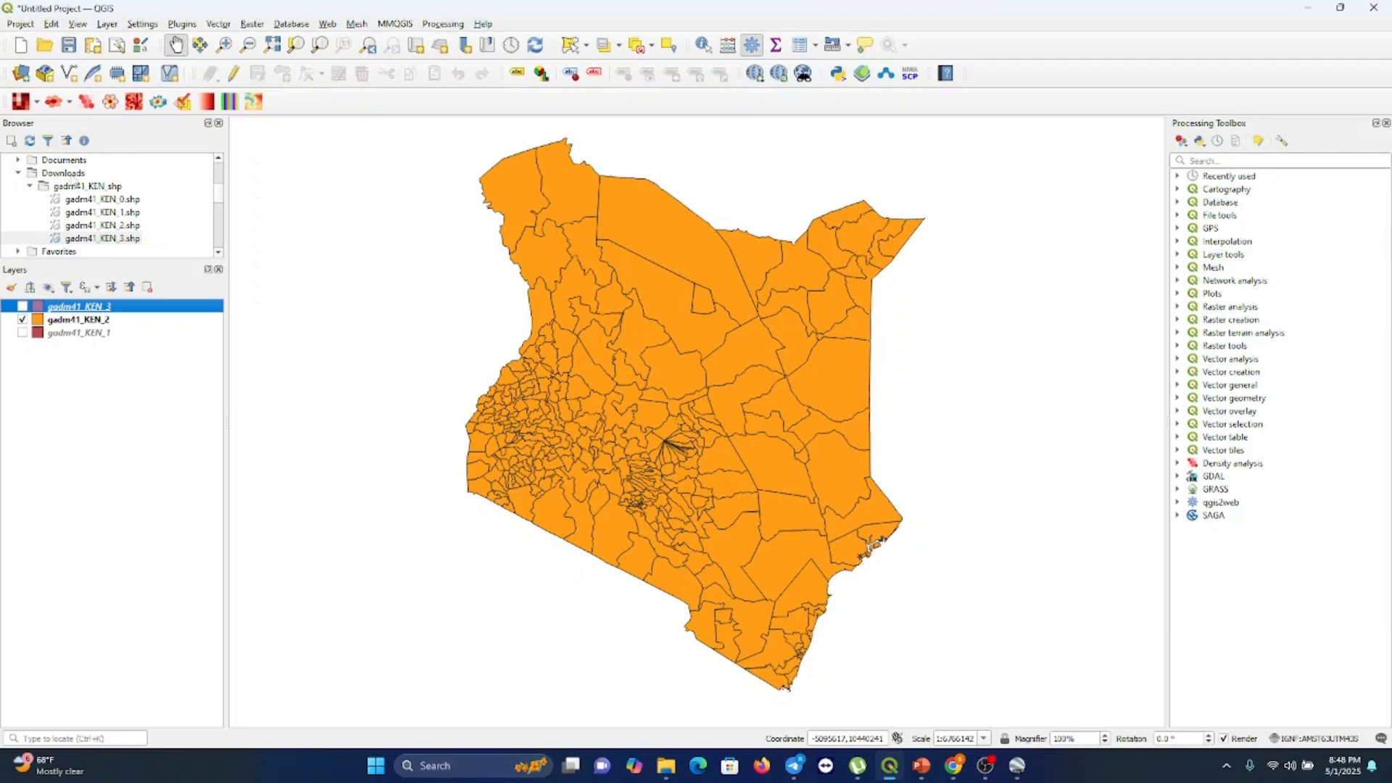
Open the Add Vector Layer dialog, clear the dataset path, and browse to the Kenyan Map folder under QGIS Projects
{"action": "left_click", "coordinate": [106, 24]}
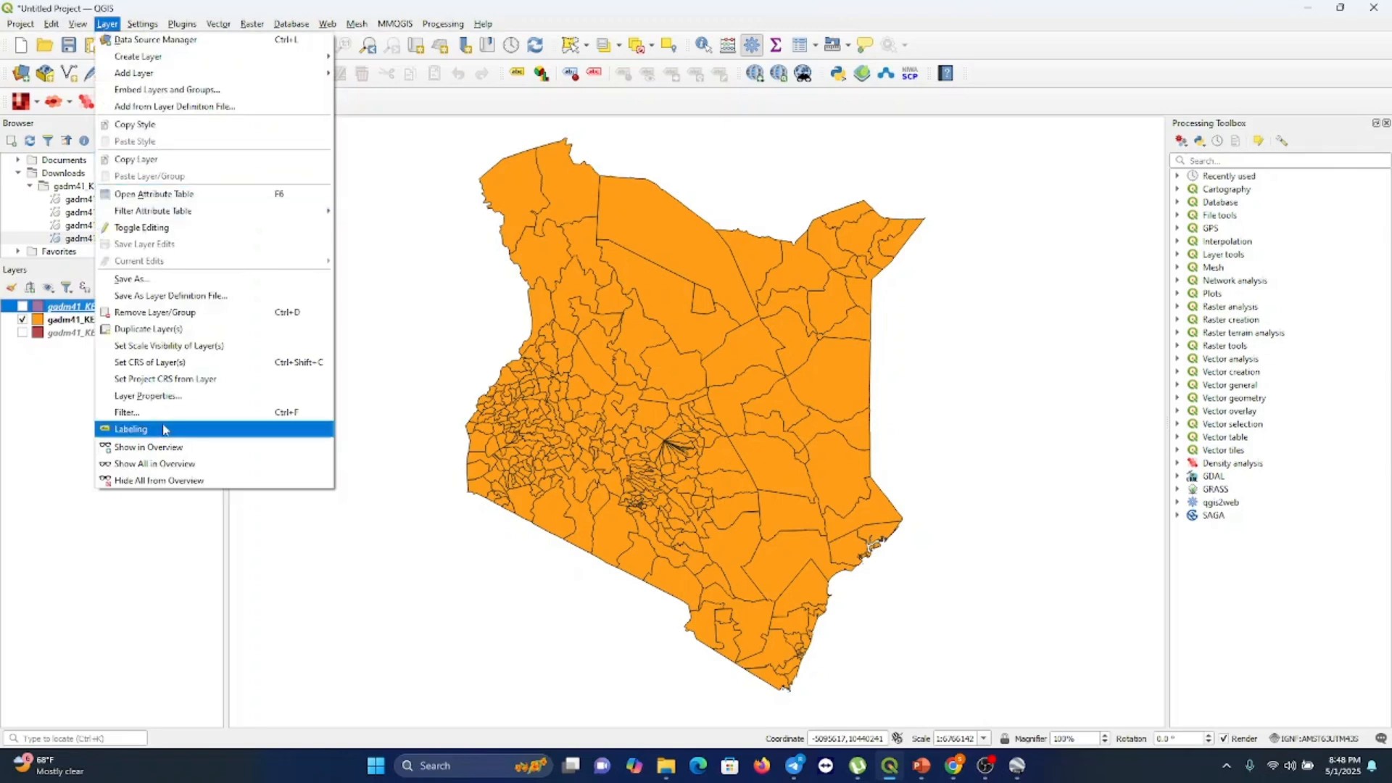
{"action": "mouse_move", "coordinate": [181, 77]}
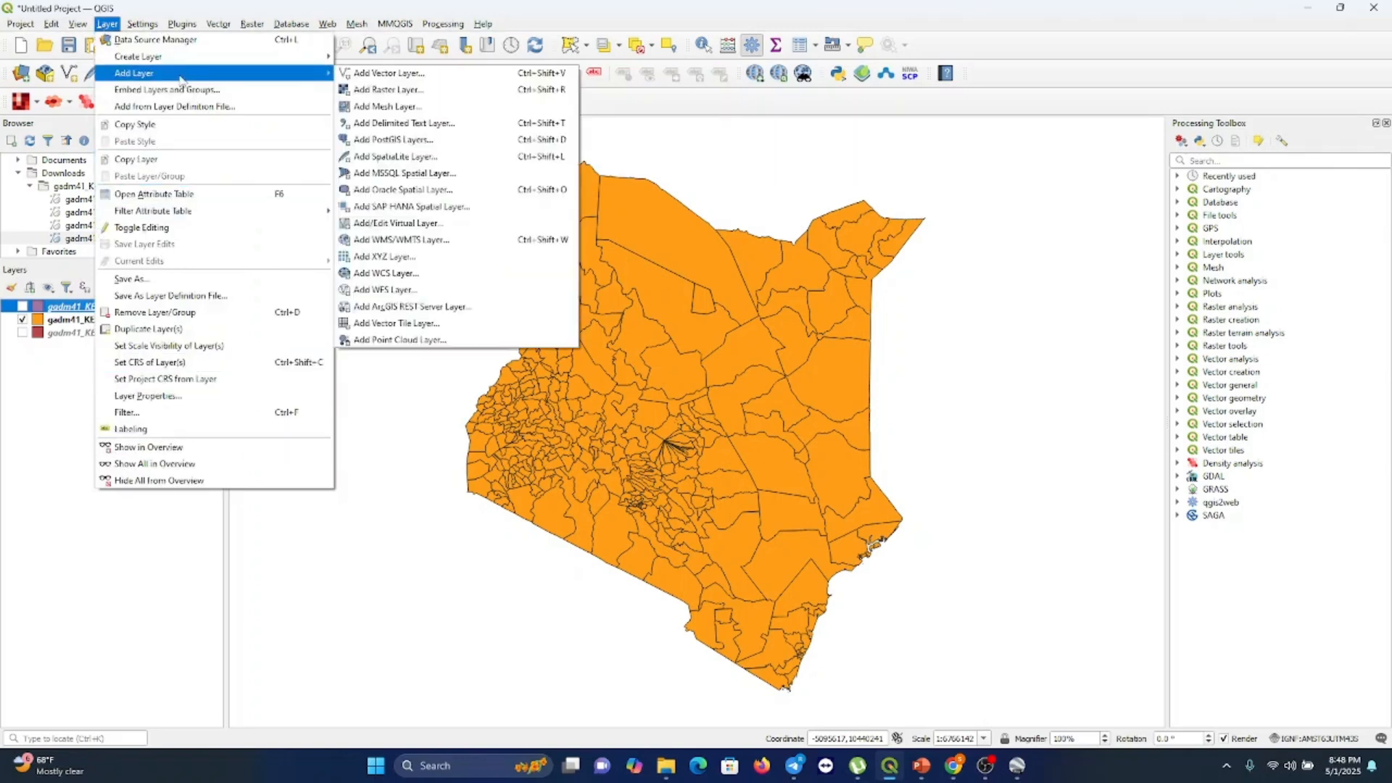
{"action": "left_click", "coordinate": [381, 77]}
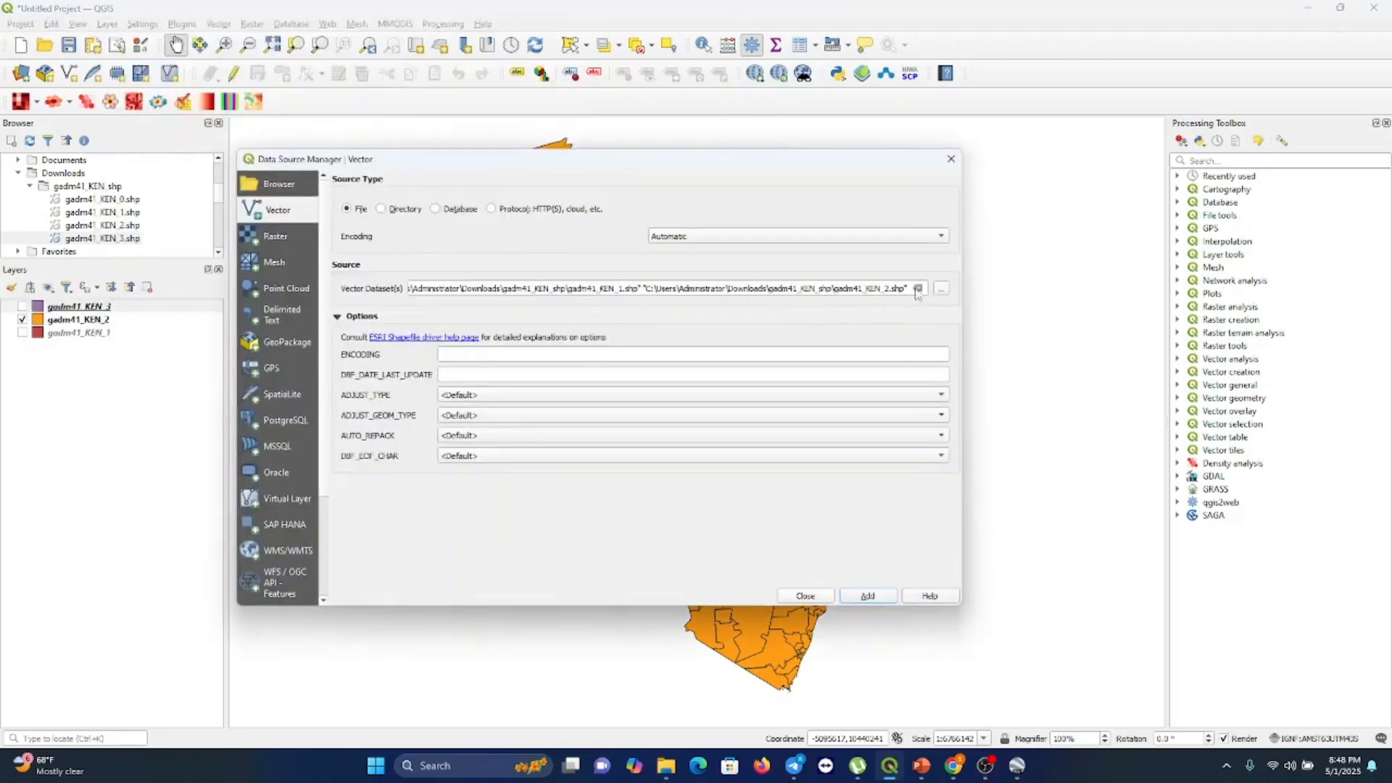
{"action": "left_click", "coordinate": [918, 288]}
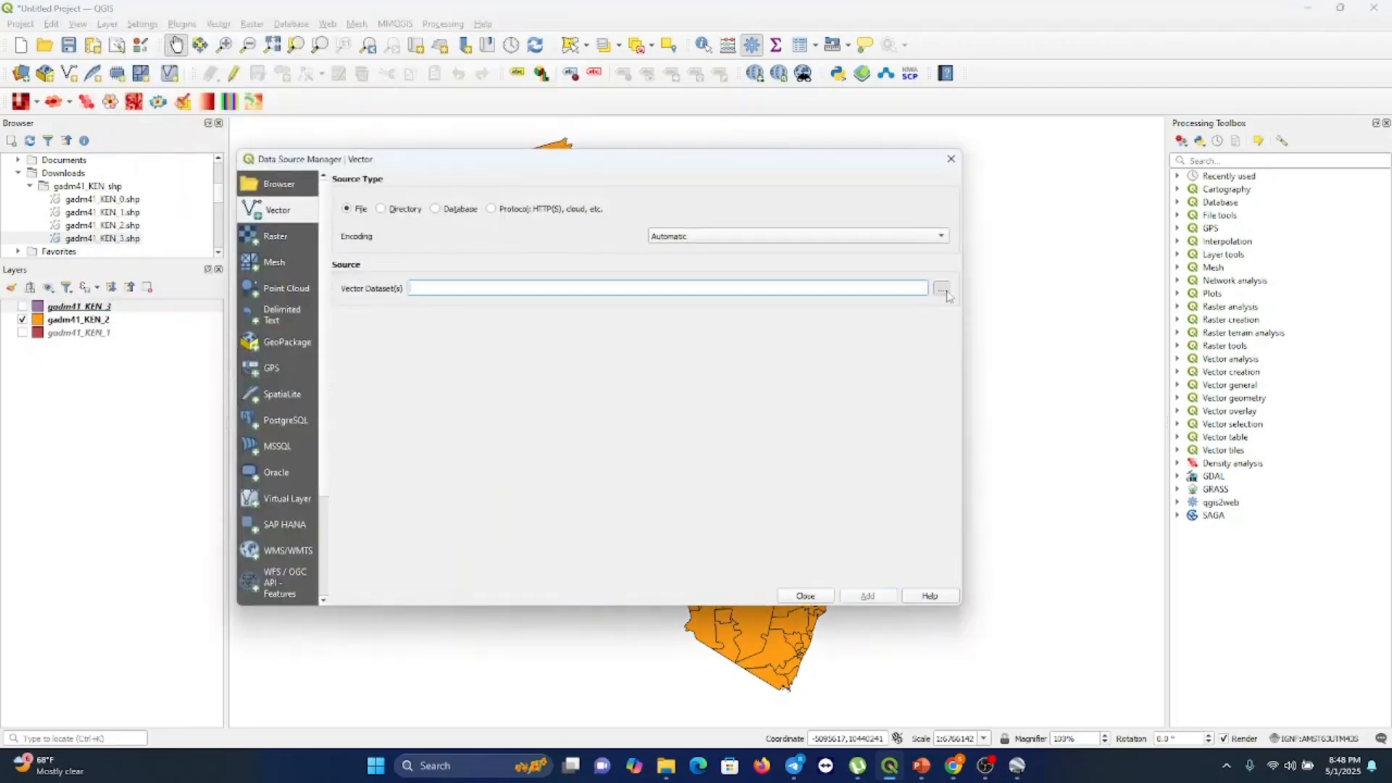
{"action": "left_click", "coordinate": [947, 294]}
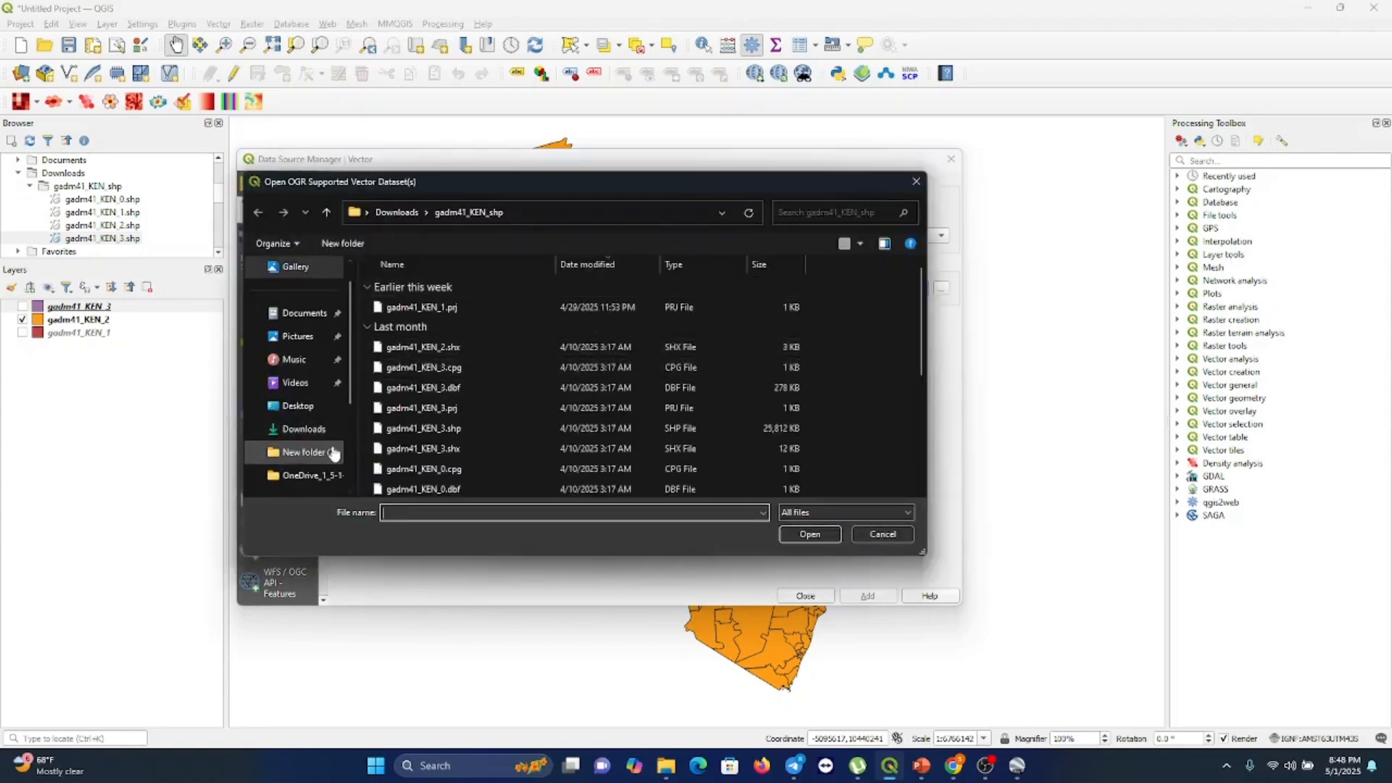
{"action": "scroll", "coordinate": [330, 450], "scroll_direction": "down", "scroll_amount": 1}
{"action": "scroll", "coordinate": [310, 473], "scroll_direction": "down", "scroll_amount": 1}
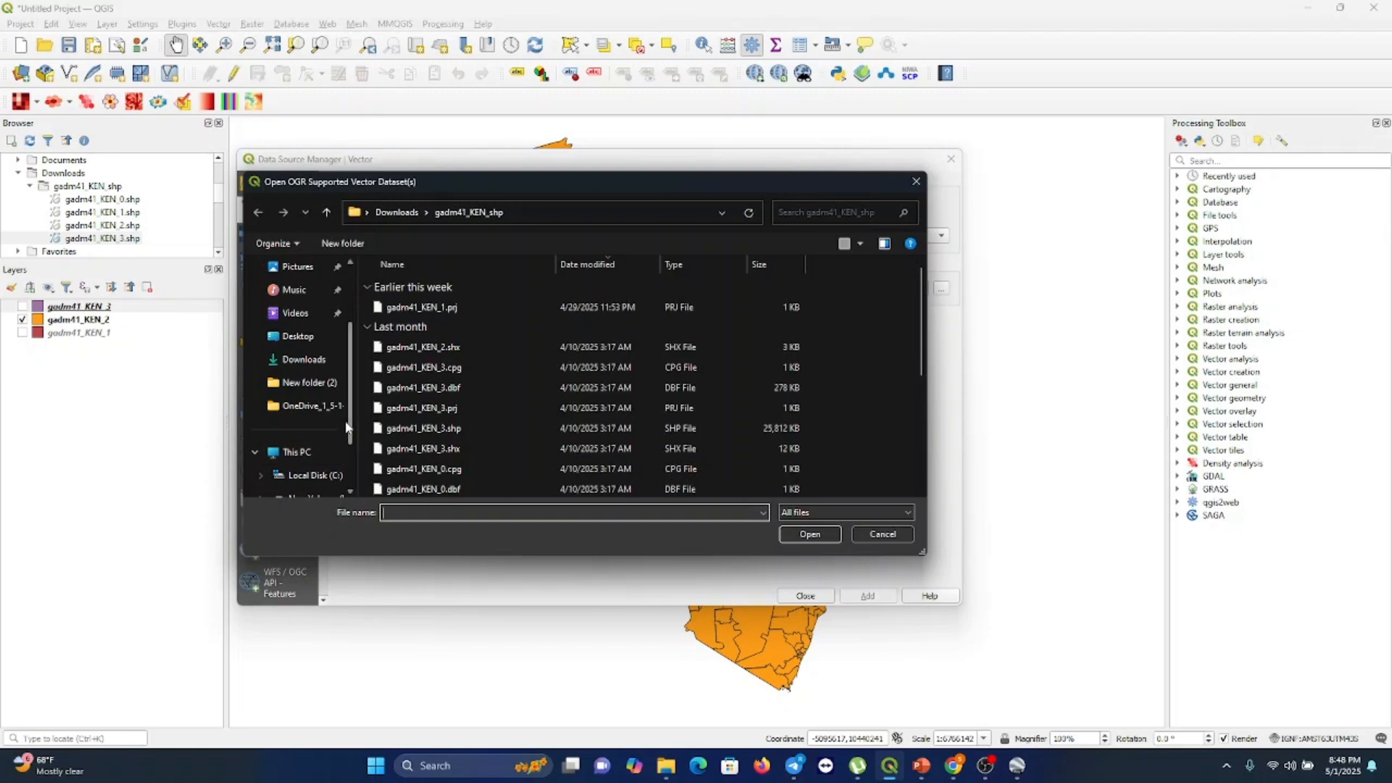
{"action": "left_click", "coordinate": [334, 431]}
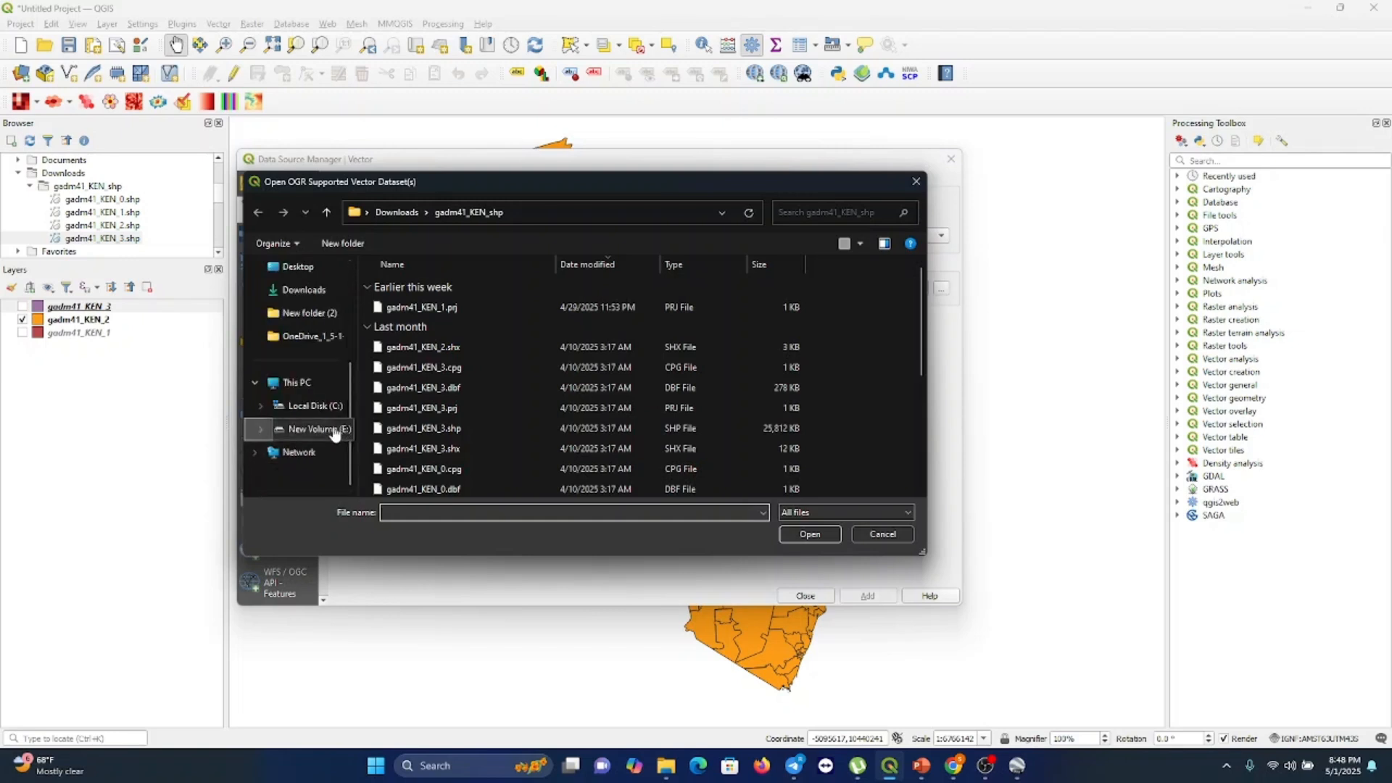
{"action": "double_click", "coordinate": [424, 450]}
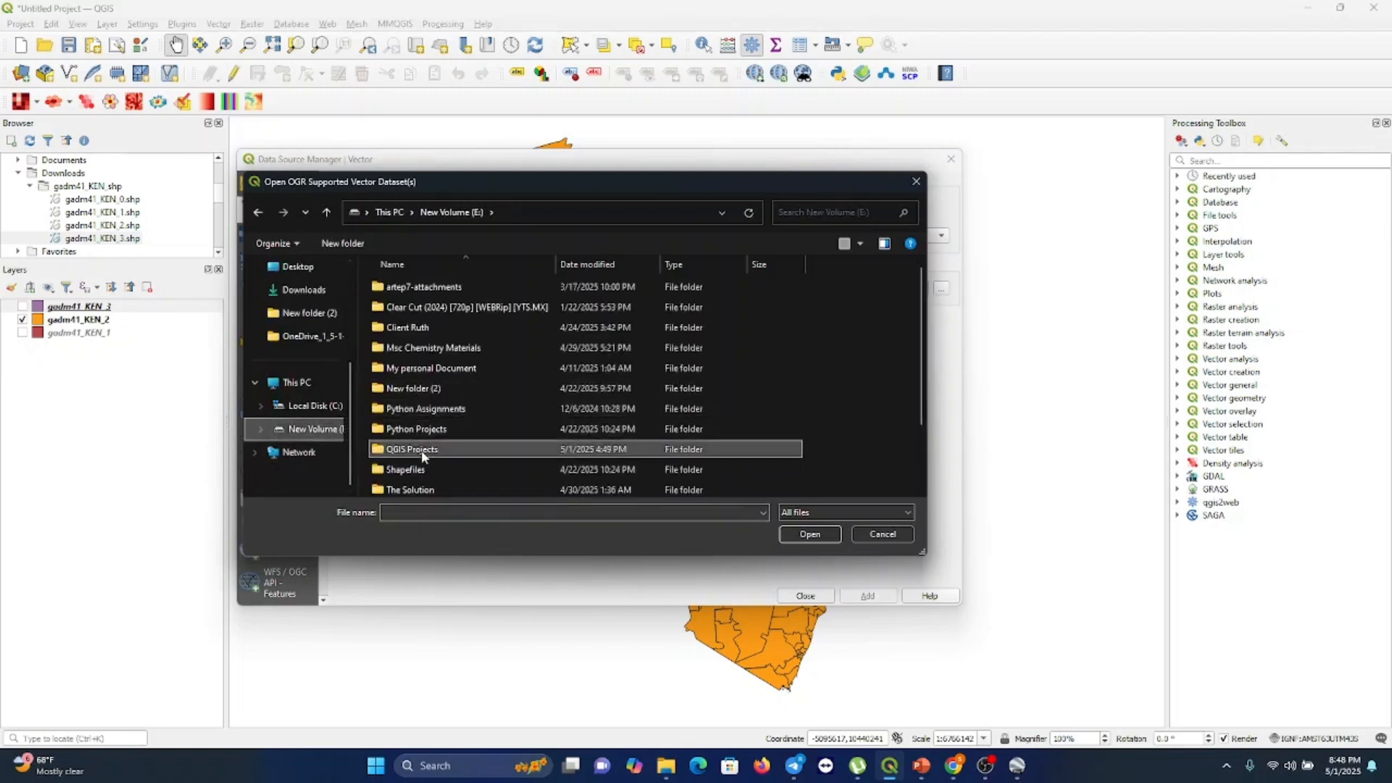
{"action": "scroll", "coordinate": [488, 429], "scroll_direction": "down", "scroll_amount": 2}
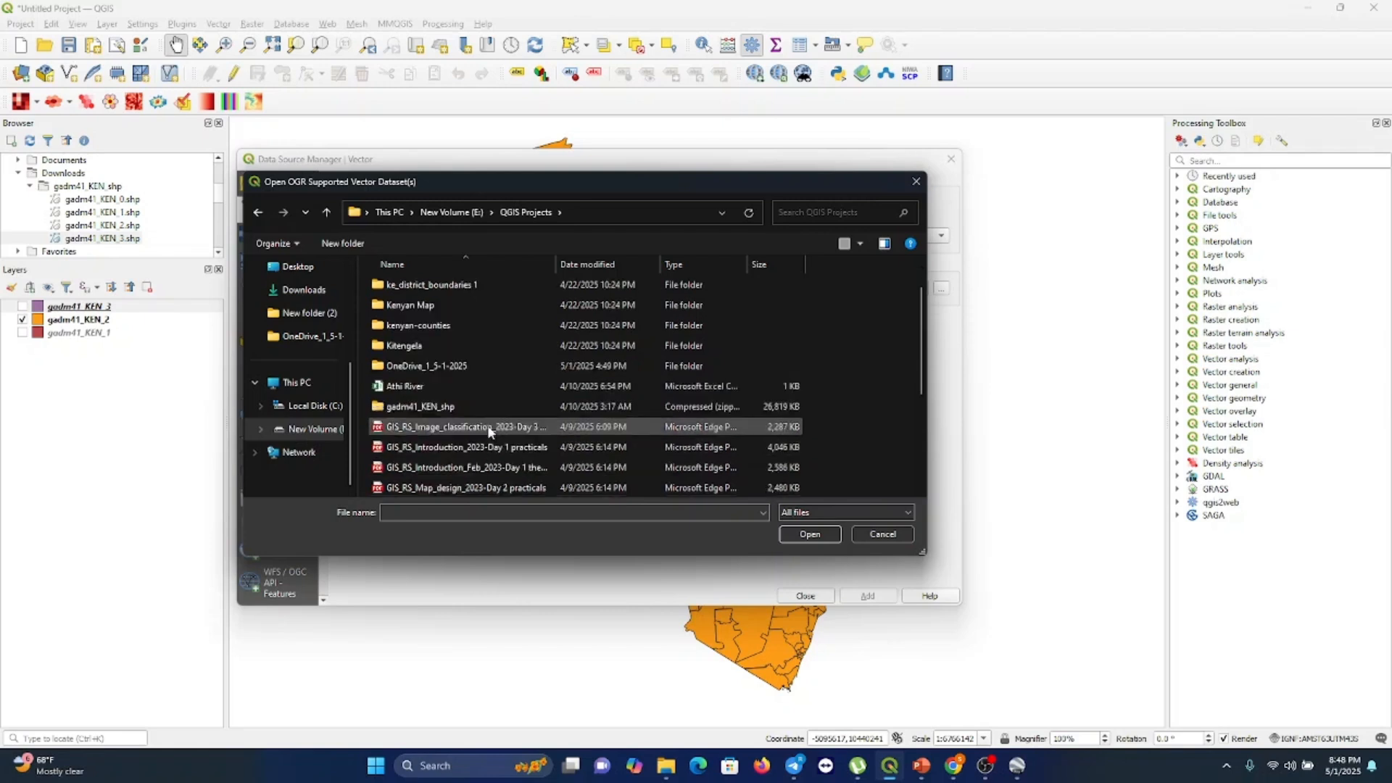
{"action": "scroll", "coordinate": [488, 429], "scroll_direction": "up", "scroll_amount": 2}
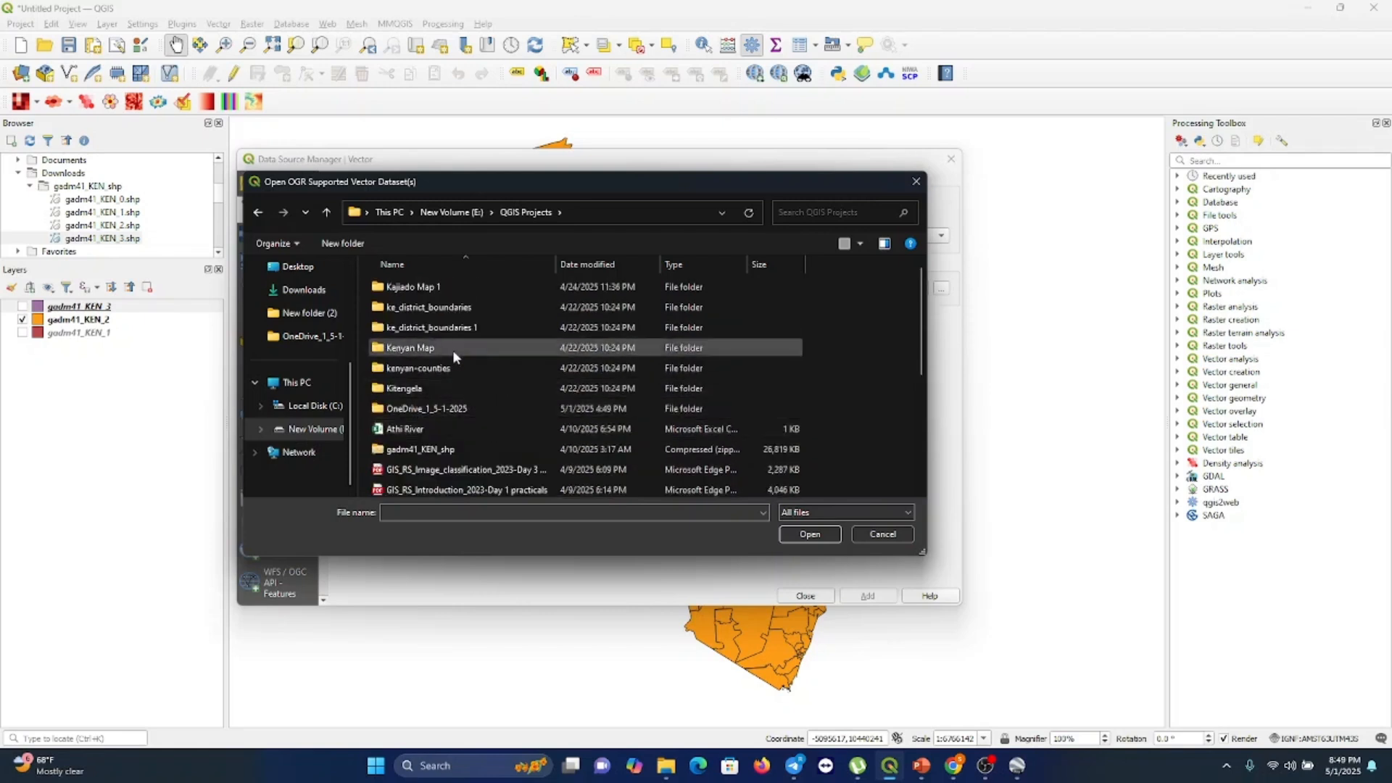
{"action": "scroll", "coordinate": [455, 367], "scroll_direction": "down", "scroll_amount": 4}
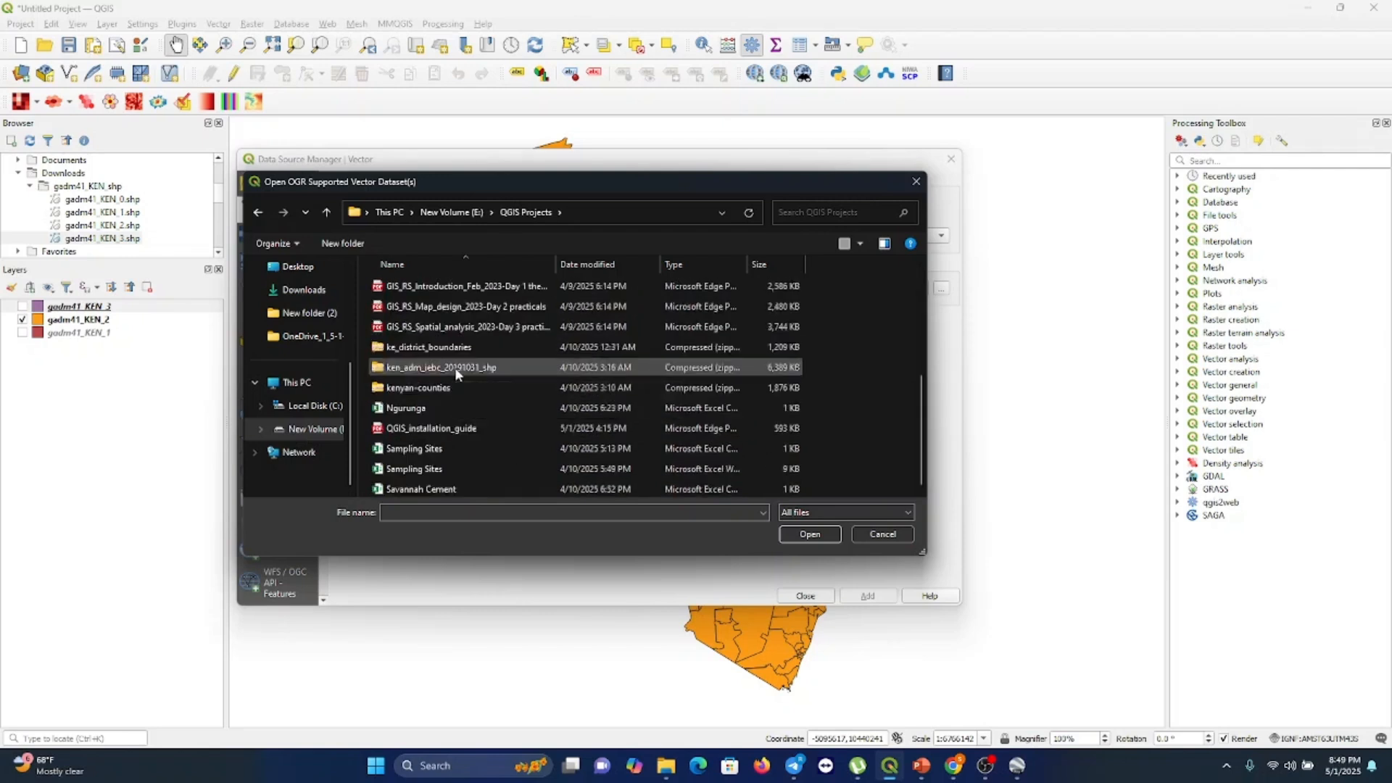
{"action": "scroll", "coordinate": [457, 372], "scroll_direction": "up", "scroll_amount": 4}
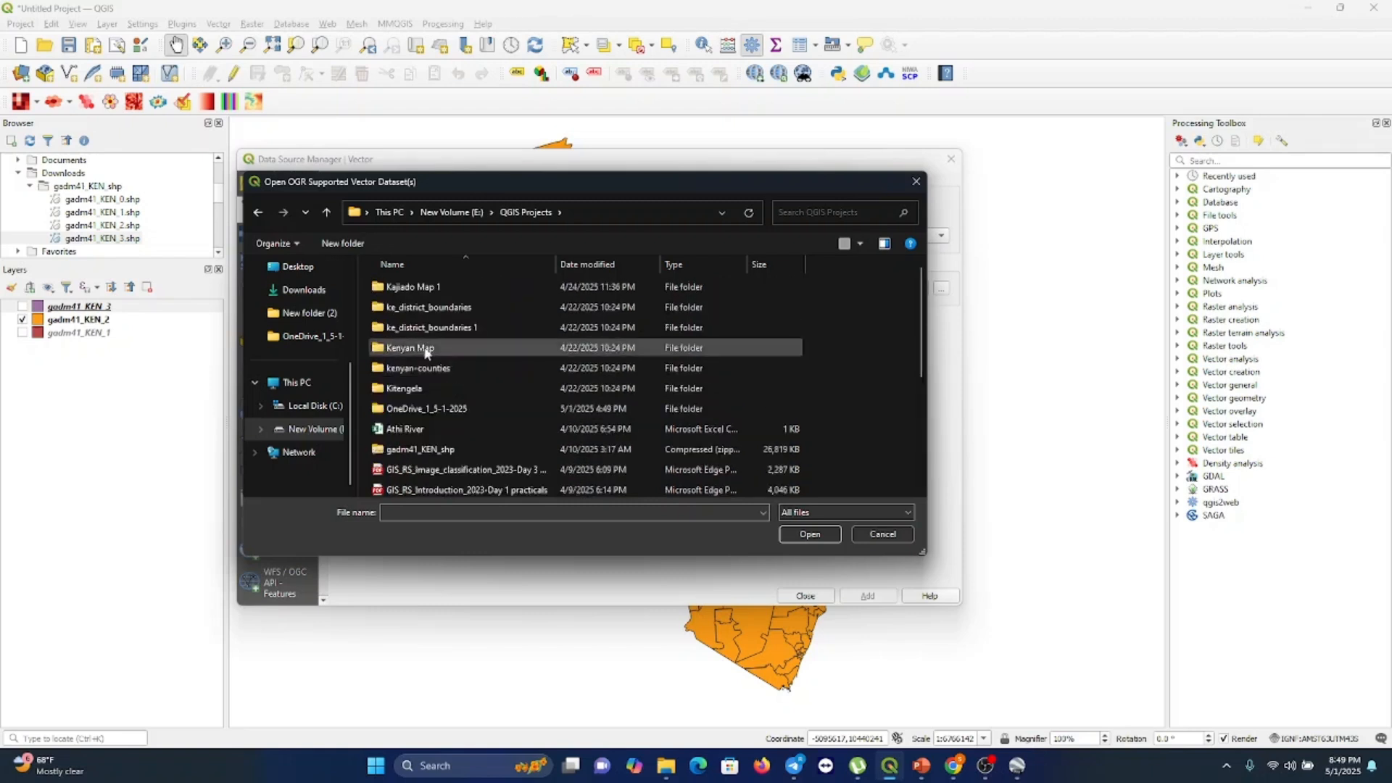
{"action": "double_click", "coordinate": [427, 348]}
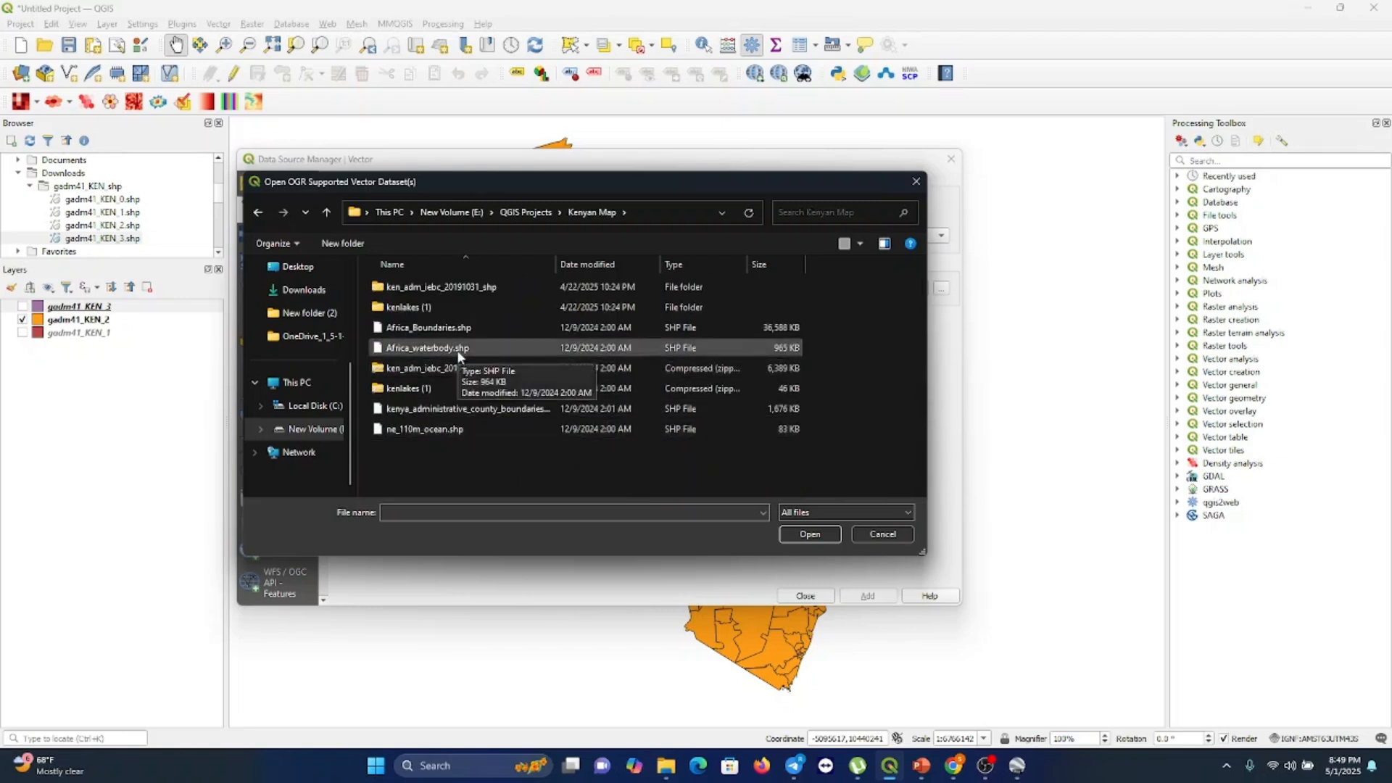
Try to add Africa_waterbody.shp as a vector layer
{"action": "left_click", "coordinate": [459, 351]}
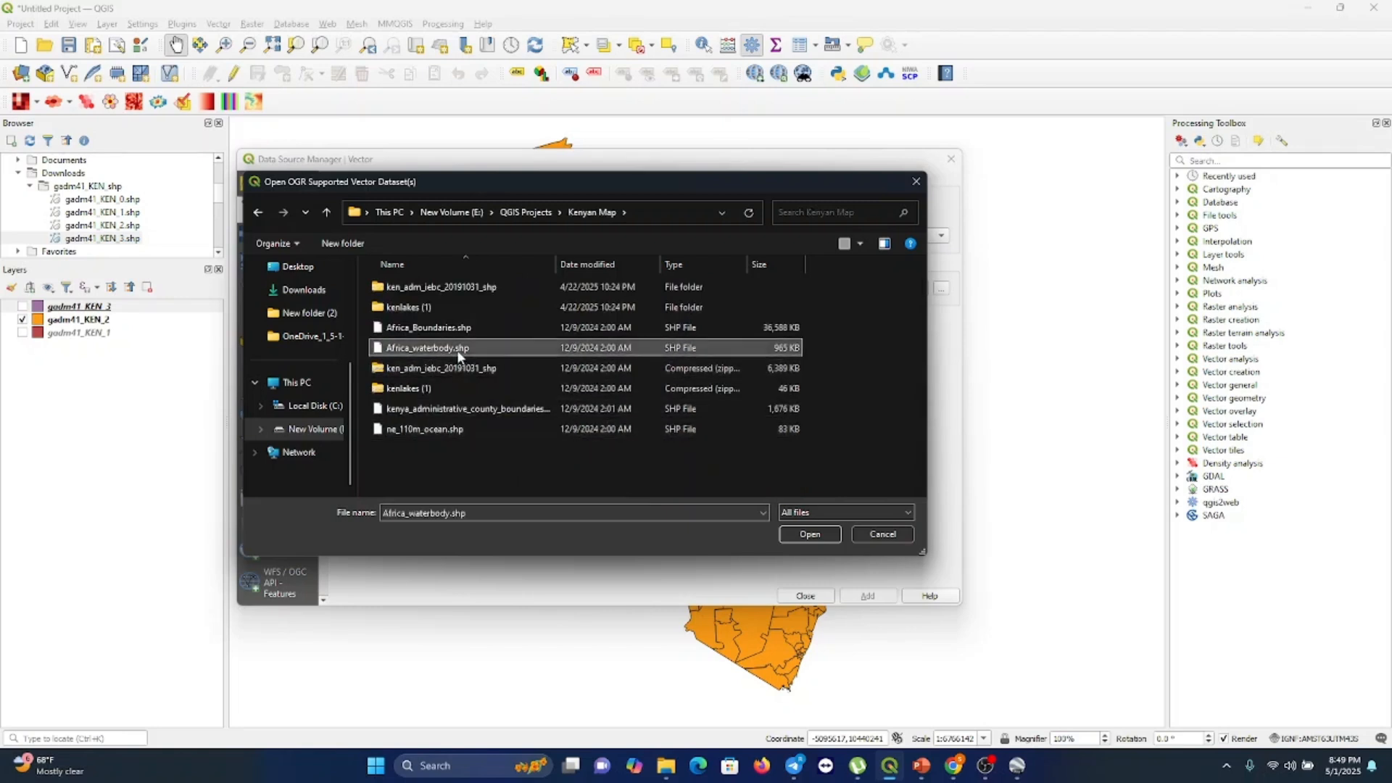
{"action": "left_click", "coordinate": [808, 535]}
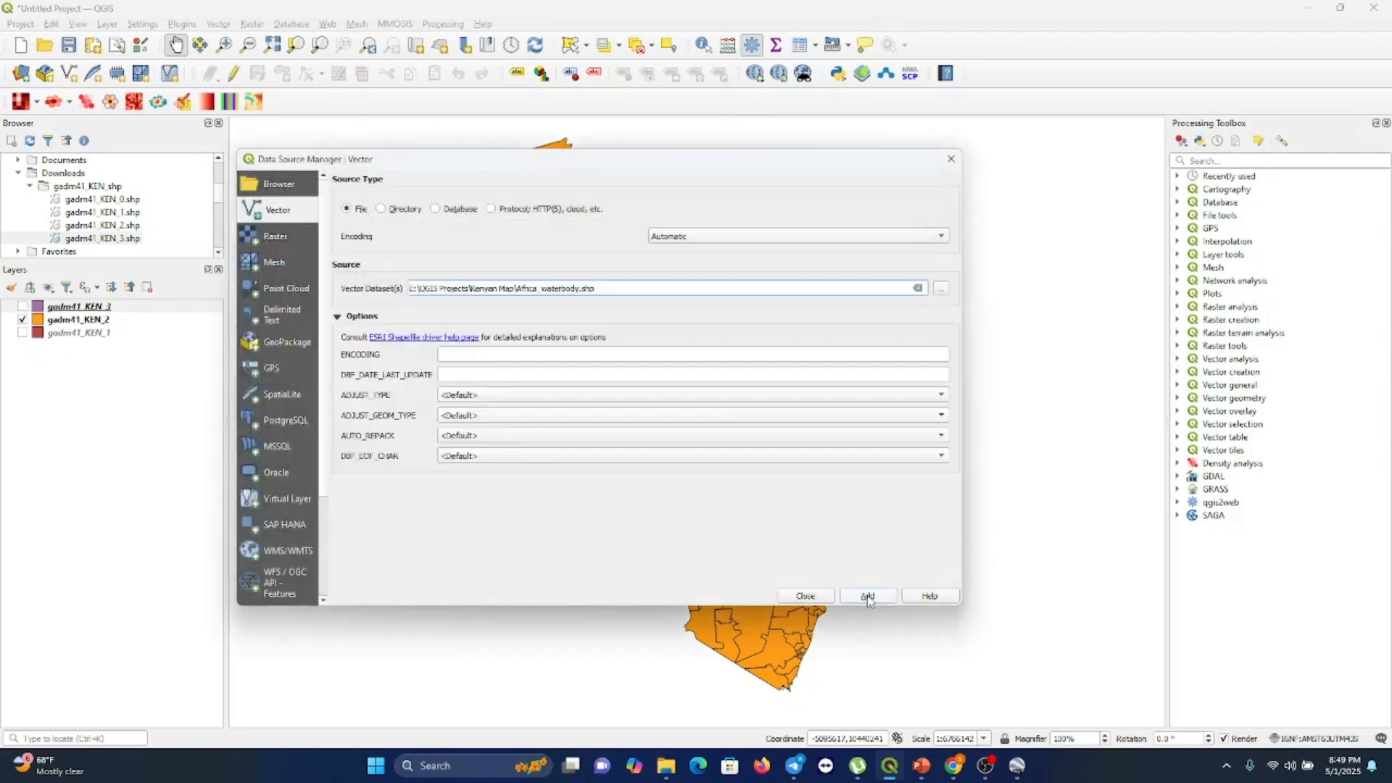
{"action": "left_click", "coordinate": [868, 596]}
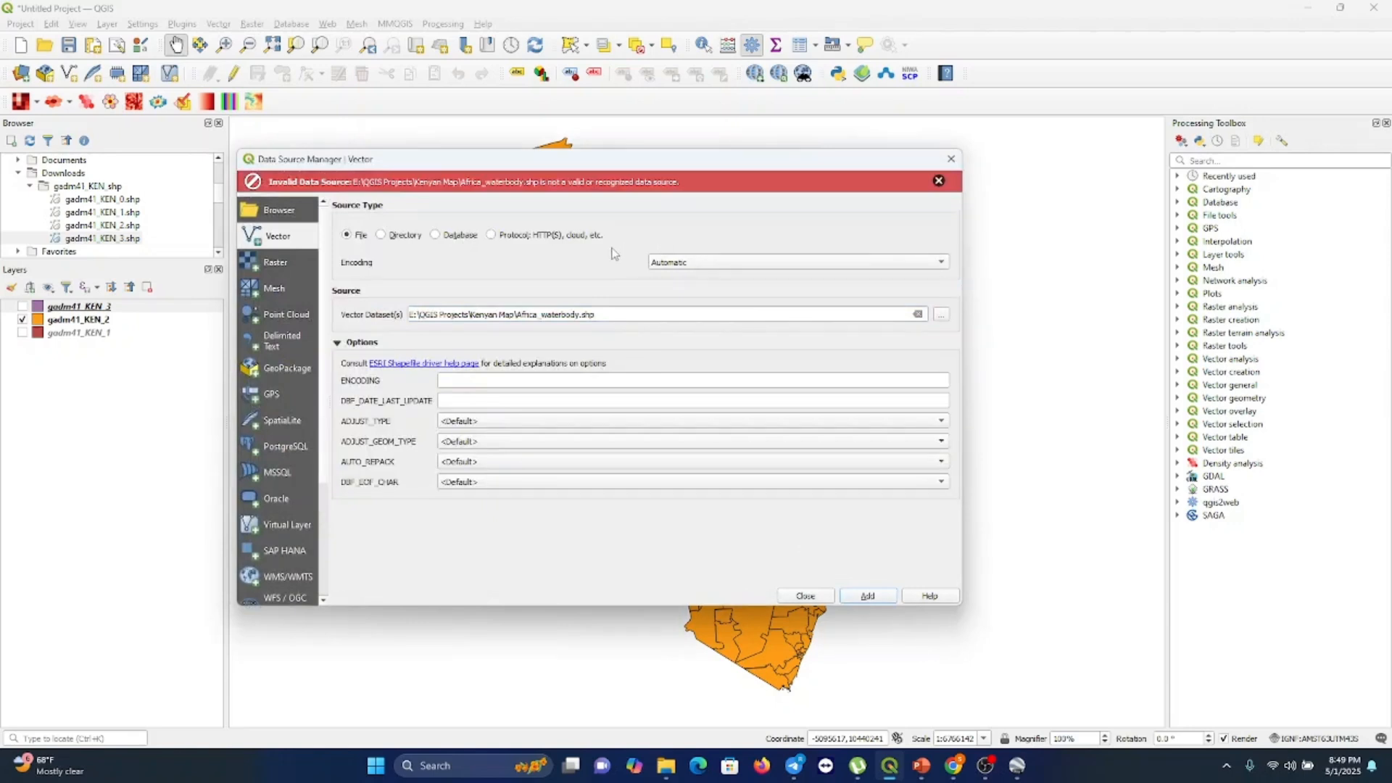
{"action": "left_click", "coordinate": [939, 182]}
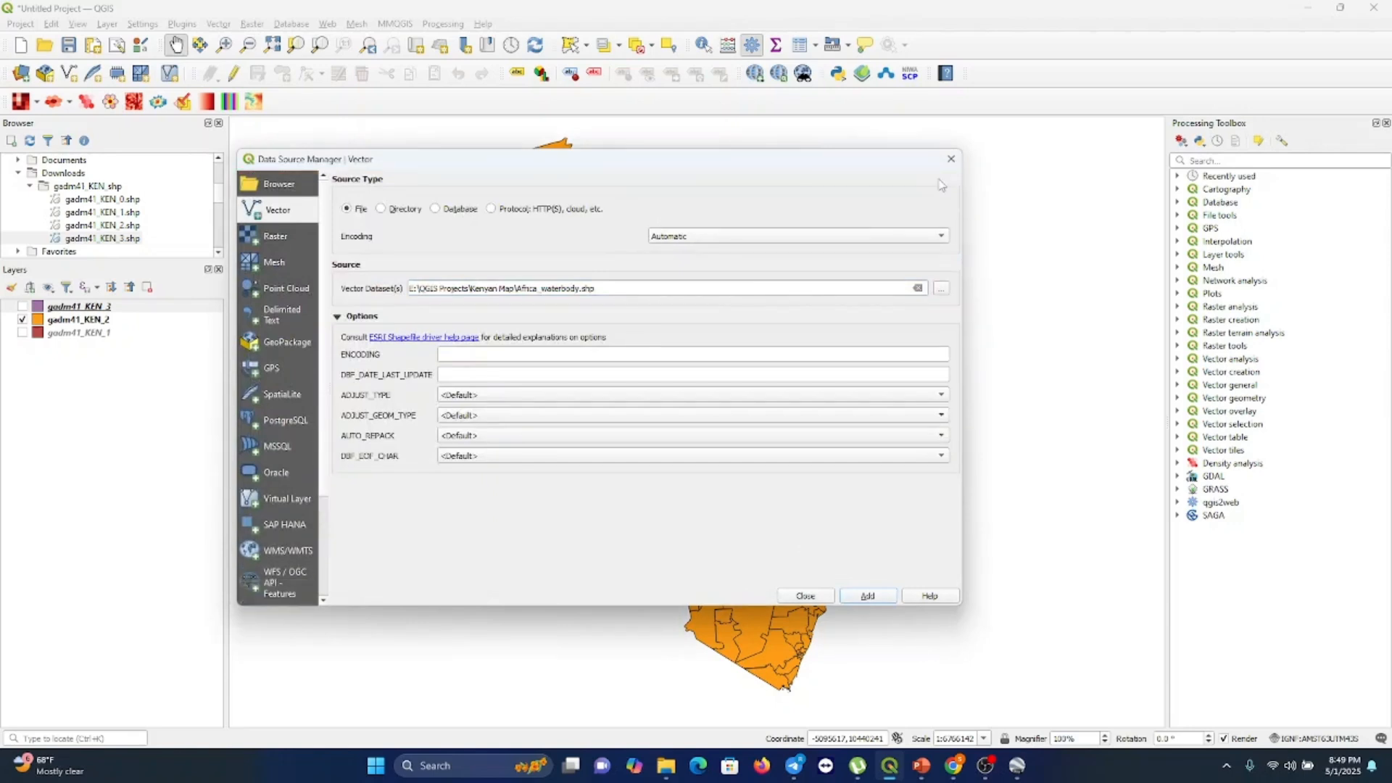
Add KEN_Lakes.shp from the kenlakes (1)\KEN_Lakes folder as a vector layer and close the dialog
{"action": "left_click", "coordinate": [918, 288]}
{"action": "left_click", "coordinate": [942, 289]}
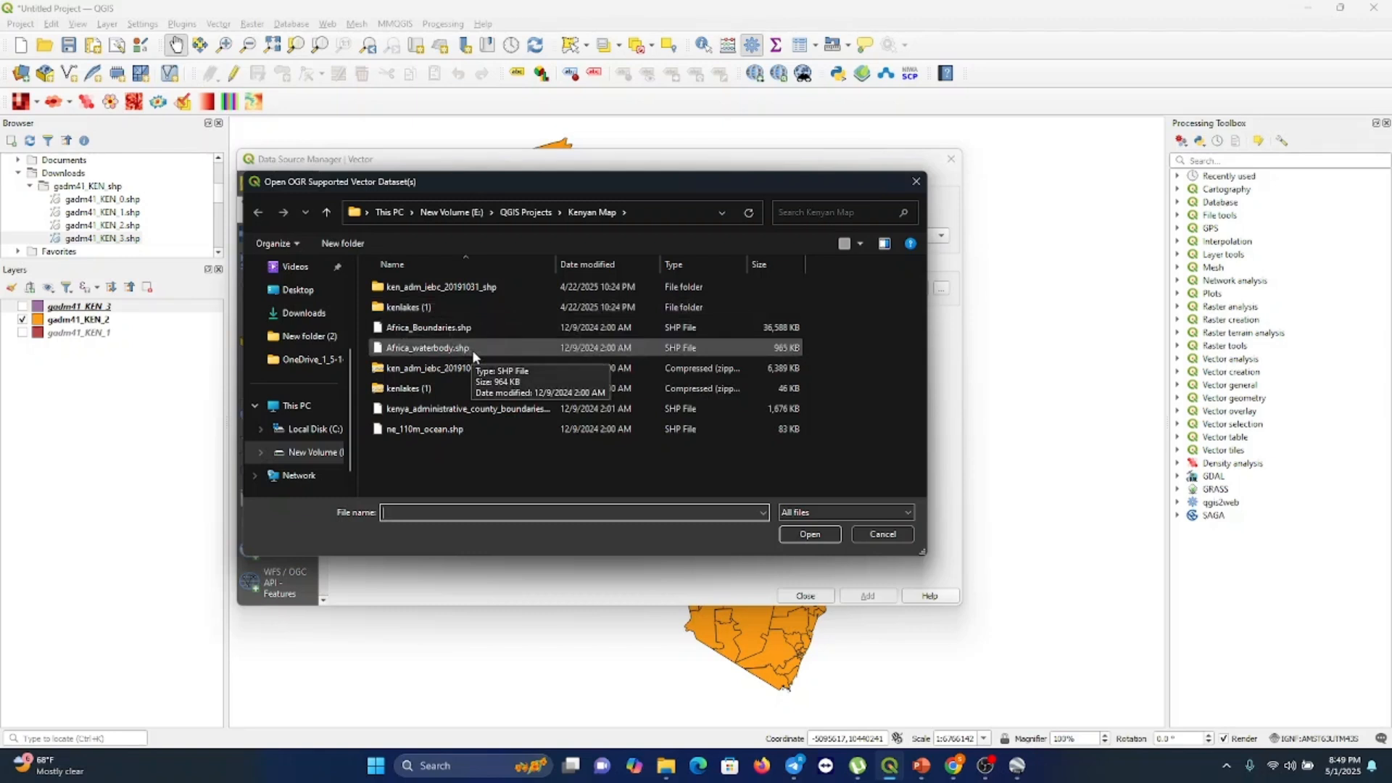
{"action": "double_click", "coordinate": [459, 310]}
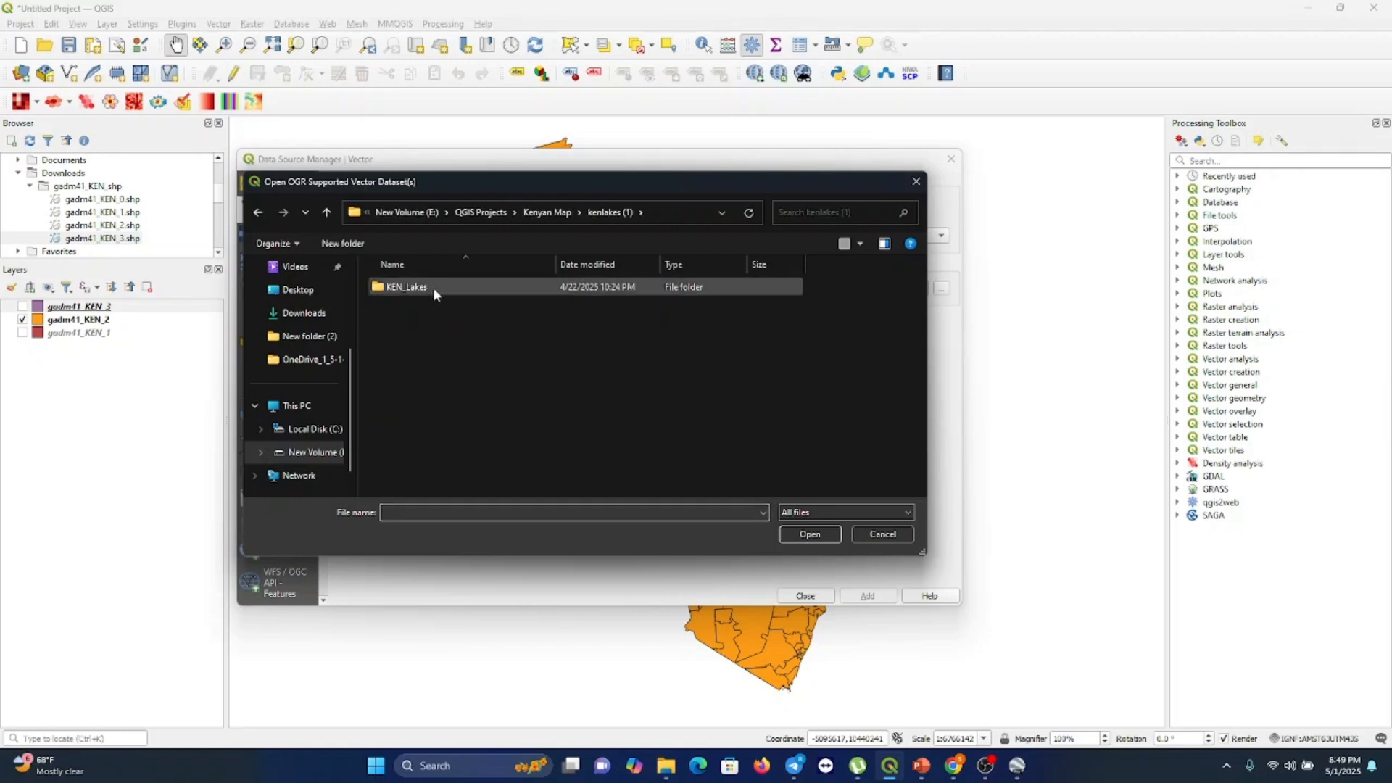
{"action": "double_click", "coordinate": [430, 289]}
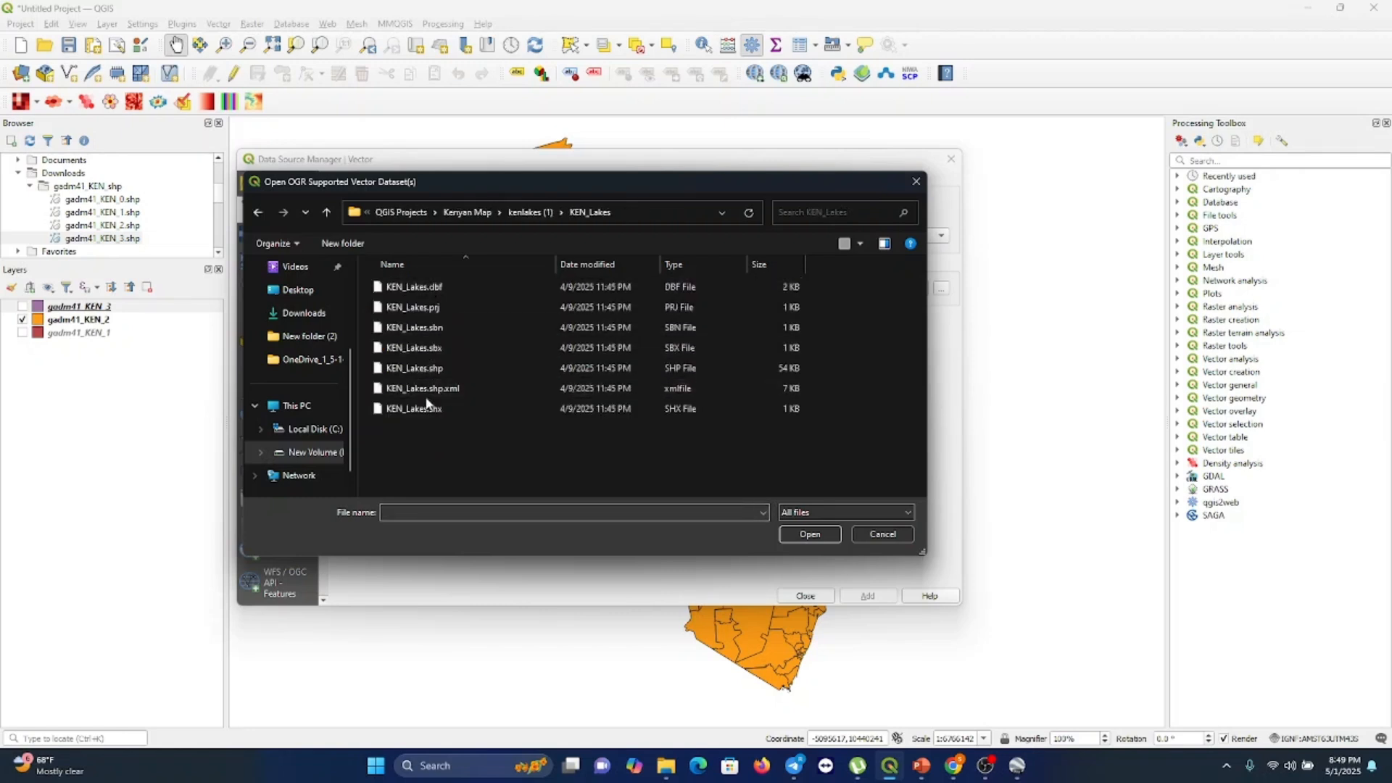
{"action": "double_click", "coordinate": [464, 367]}
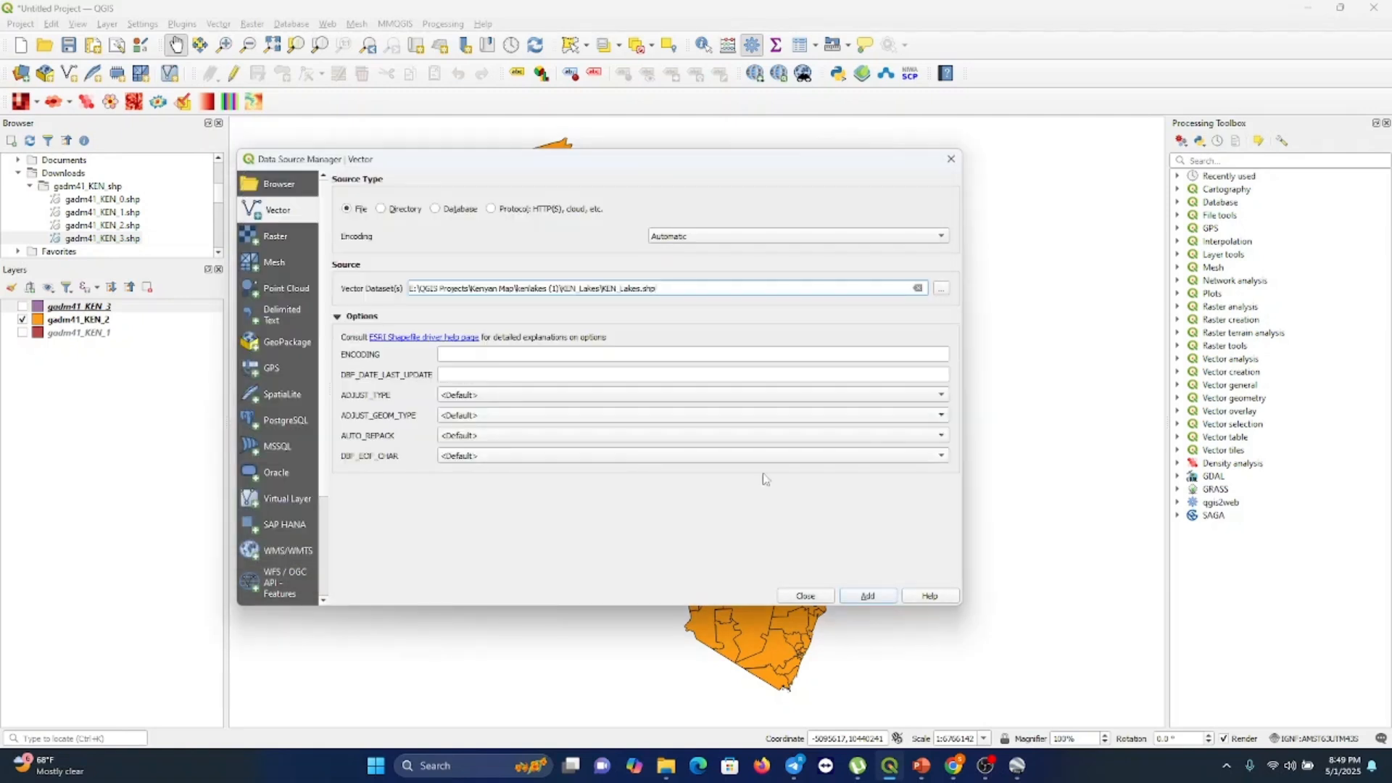
{"action": "left_click", "coordinate": [860, 596]}
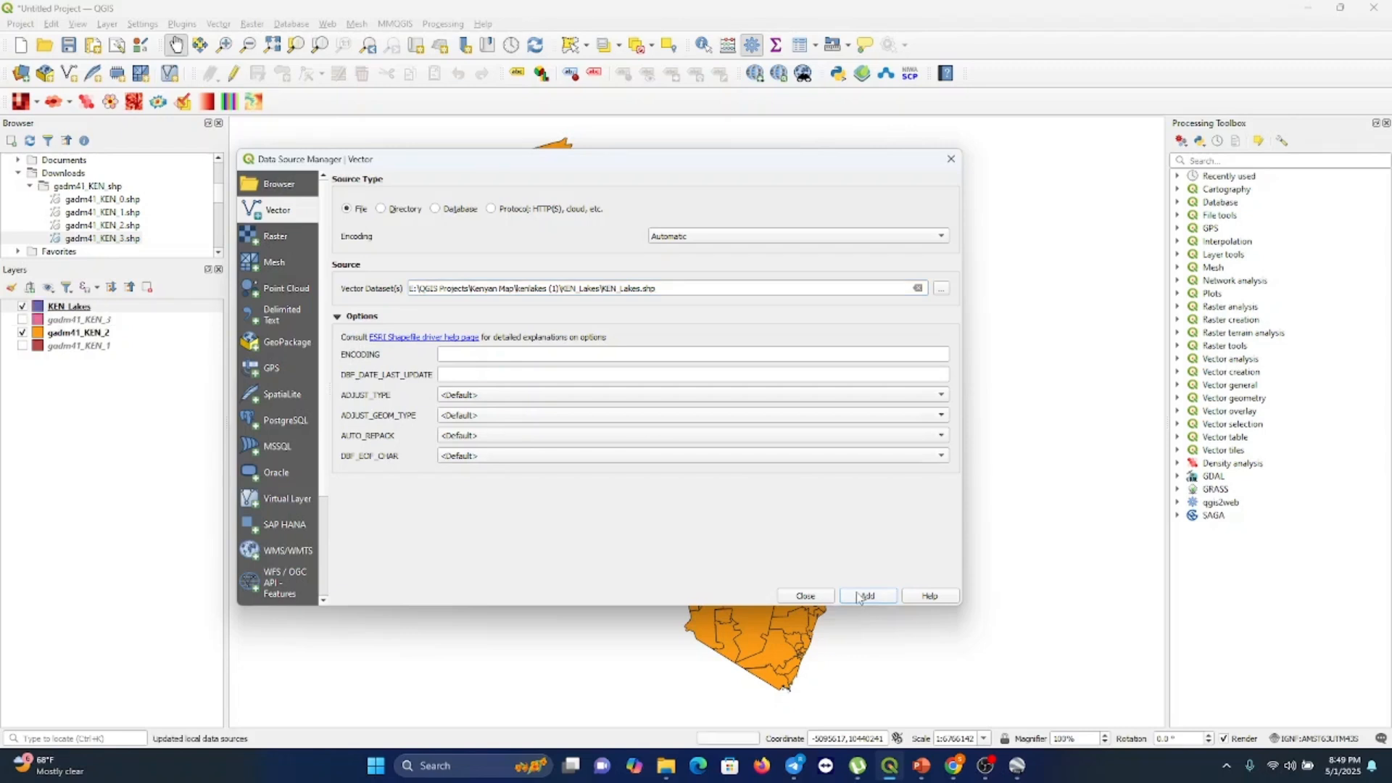
{"action": "left_click", "coordinate": [806, 596]}
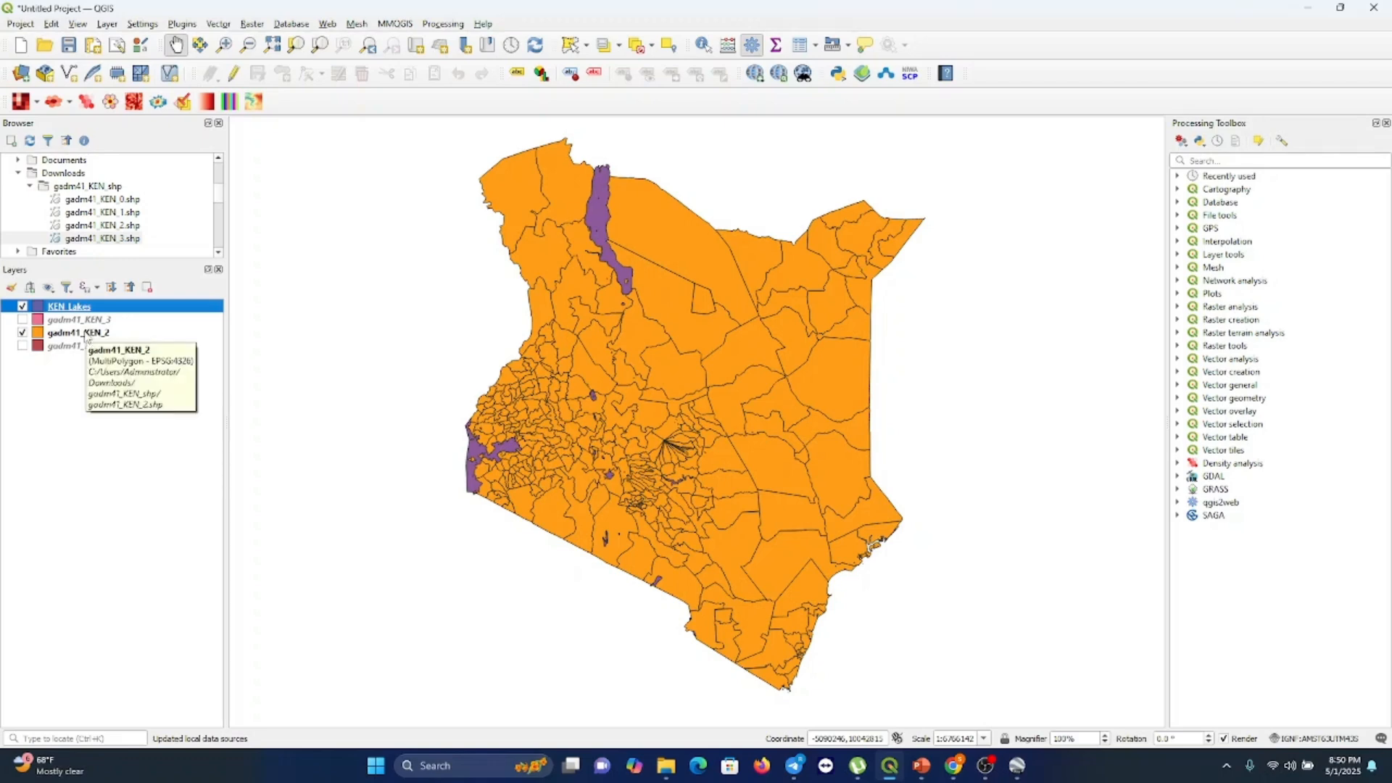
Show gadm41_KEN_3 and hide gadm41_KEN_2 beneath the KEN_Lakes layer
{"action": "left_click", "coordinate": [22, 319]}
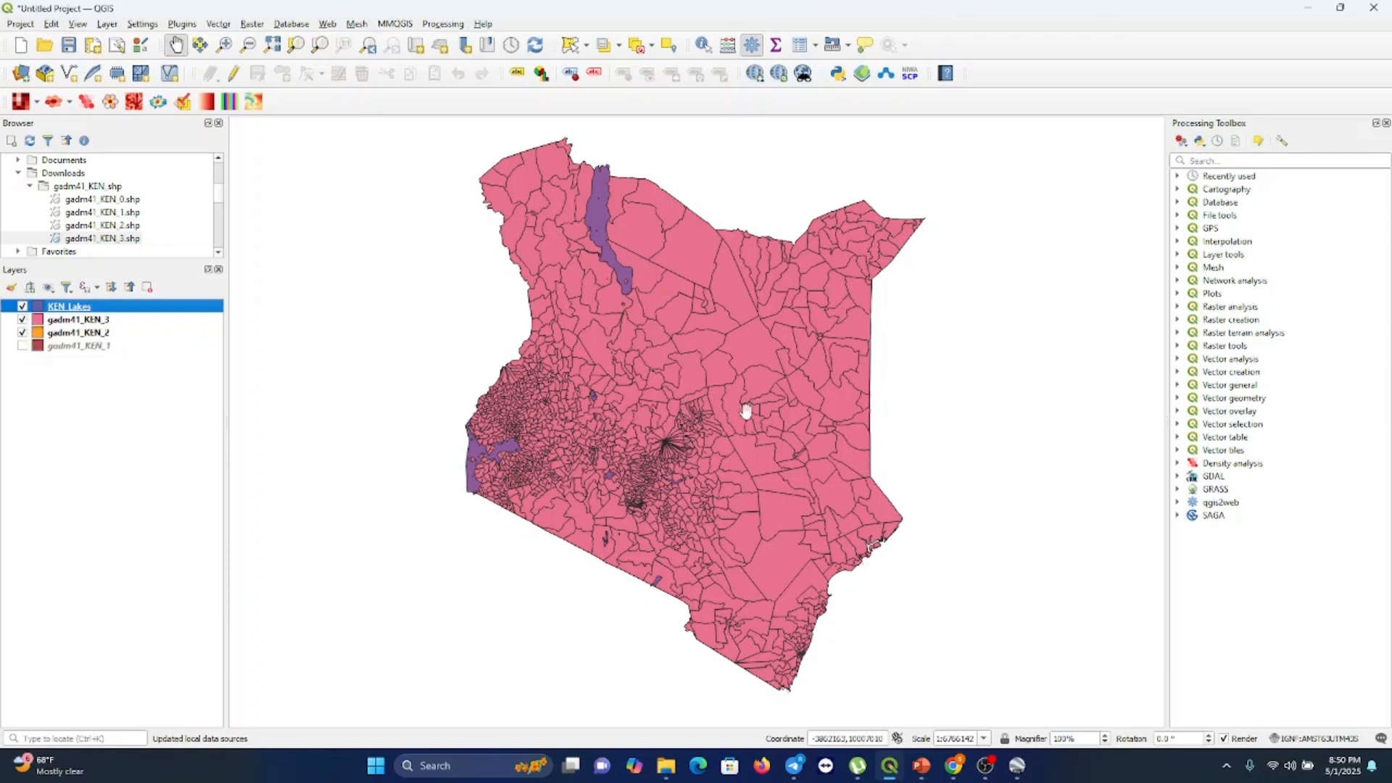
{"action": "left_click", "coordinate": [23, 333]}
Change the gadm41_KEN_3 layer's simple fill colour to light blue in its layer properties and apply it
{"action": "left_click", "coordinate": [93, 320]}
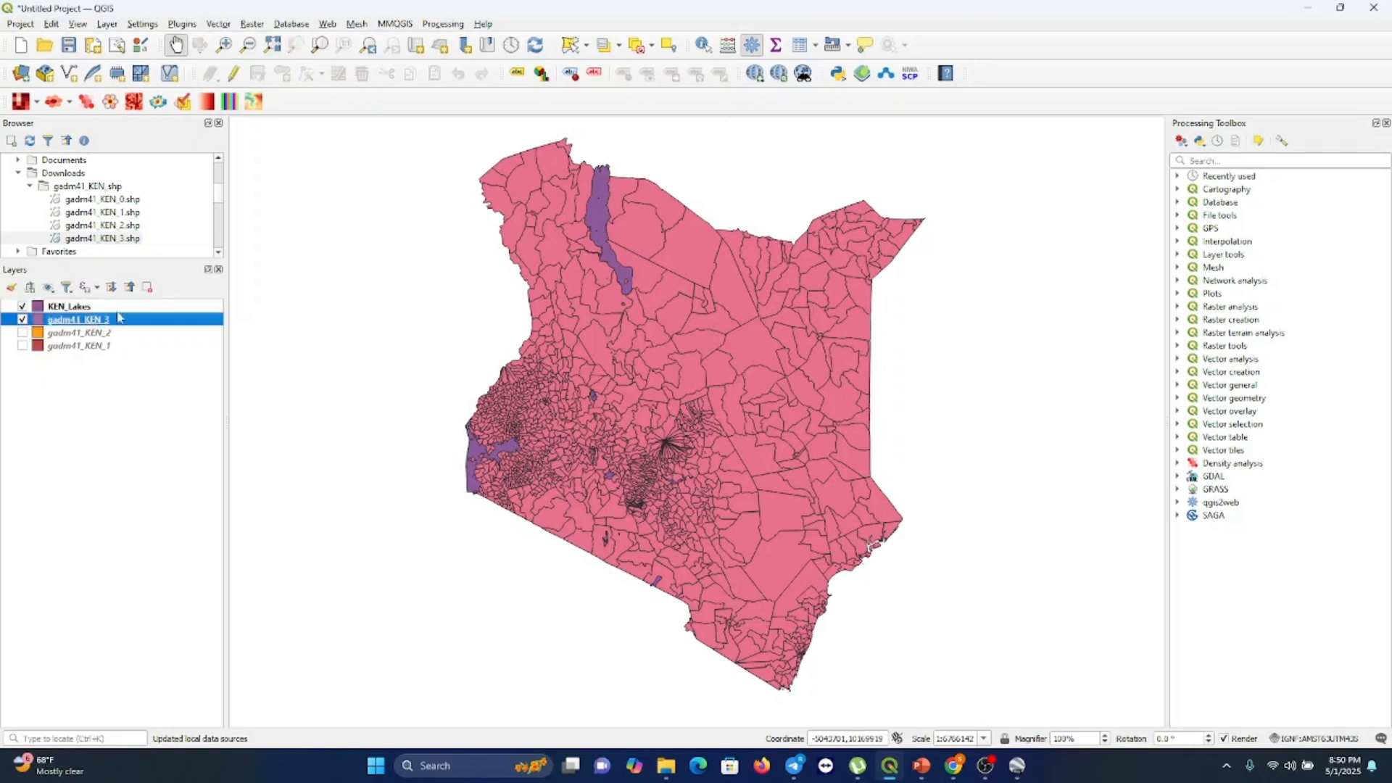
{"action": "right_click", "coordinate": [109, 322]}
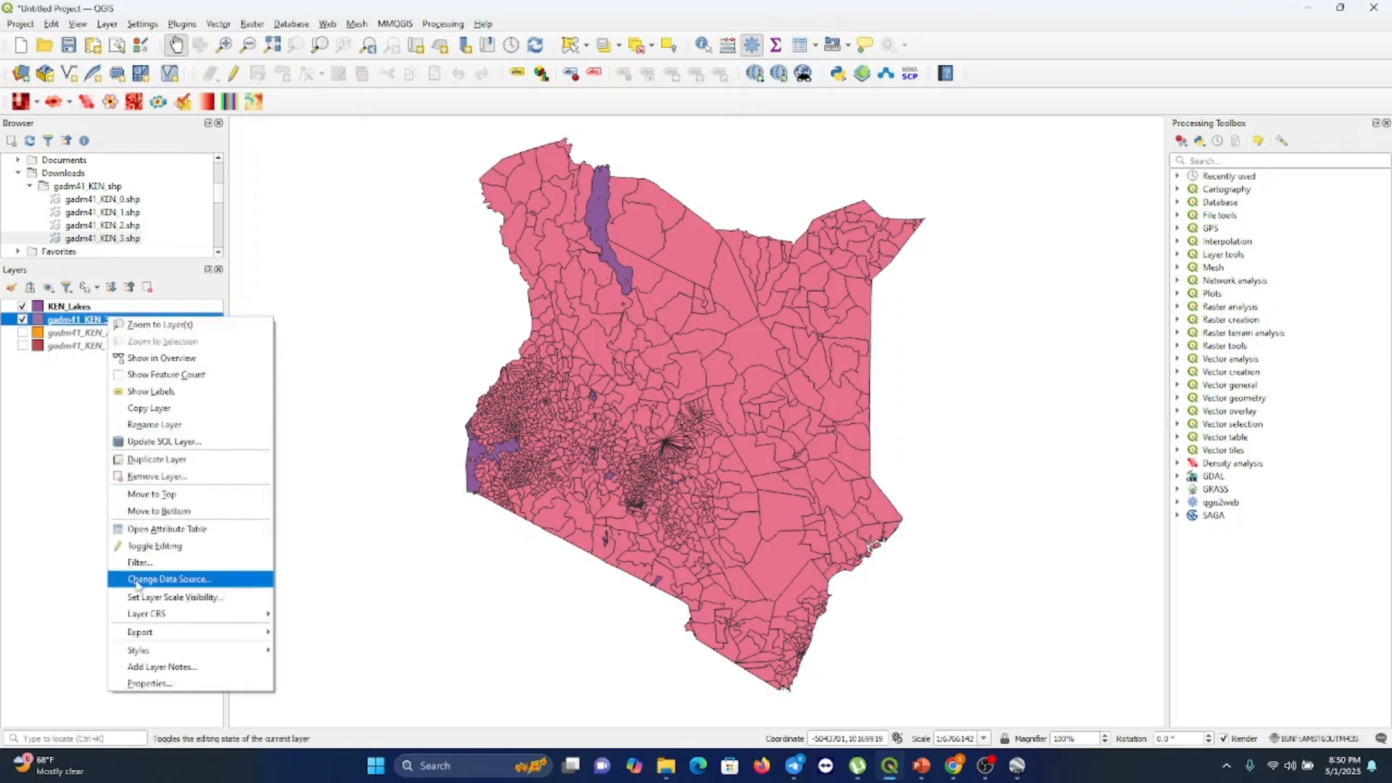
{"action": "left_click", "coordinate": [148, 683]}
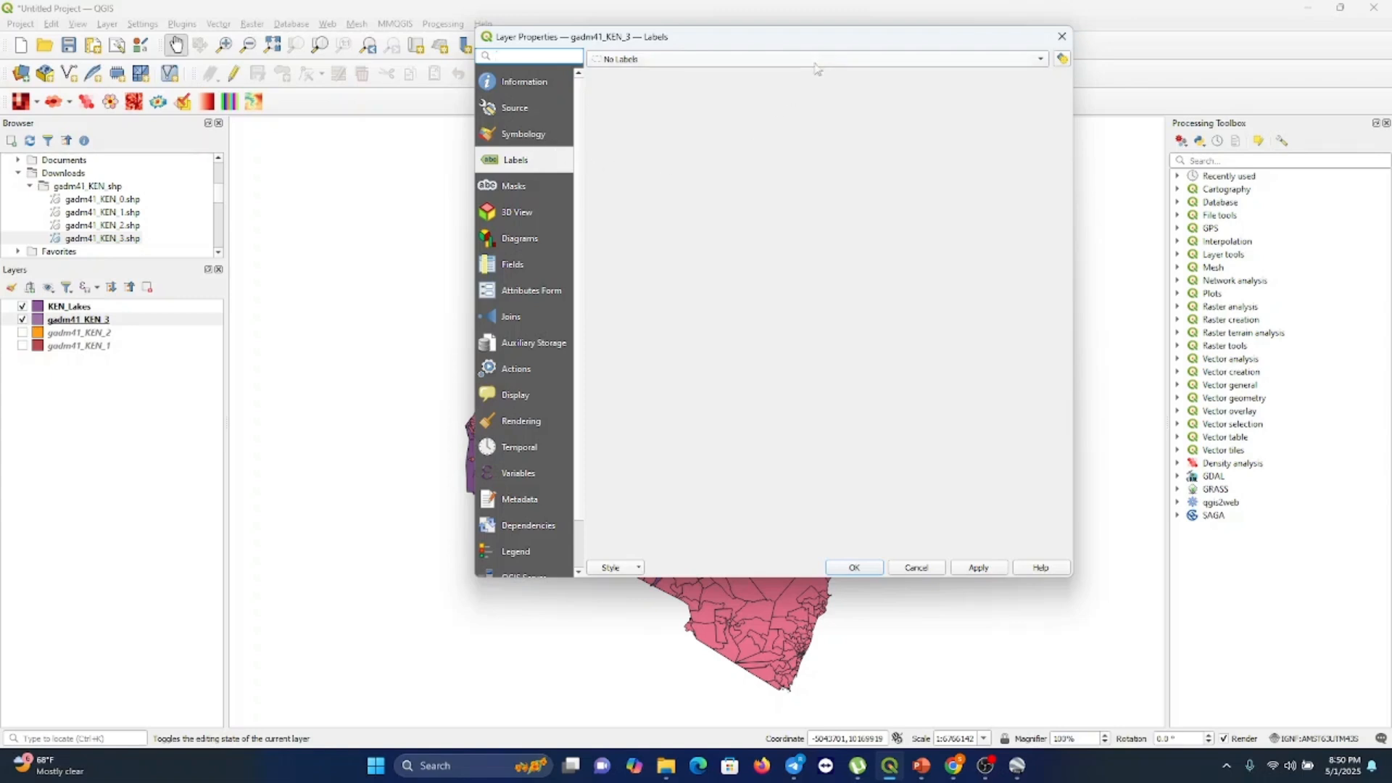
{"action": "left_click_drag", "start_coordinate": [841, 40], "coordinate": [688, 74]}
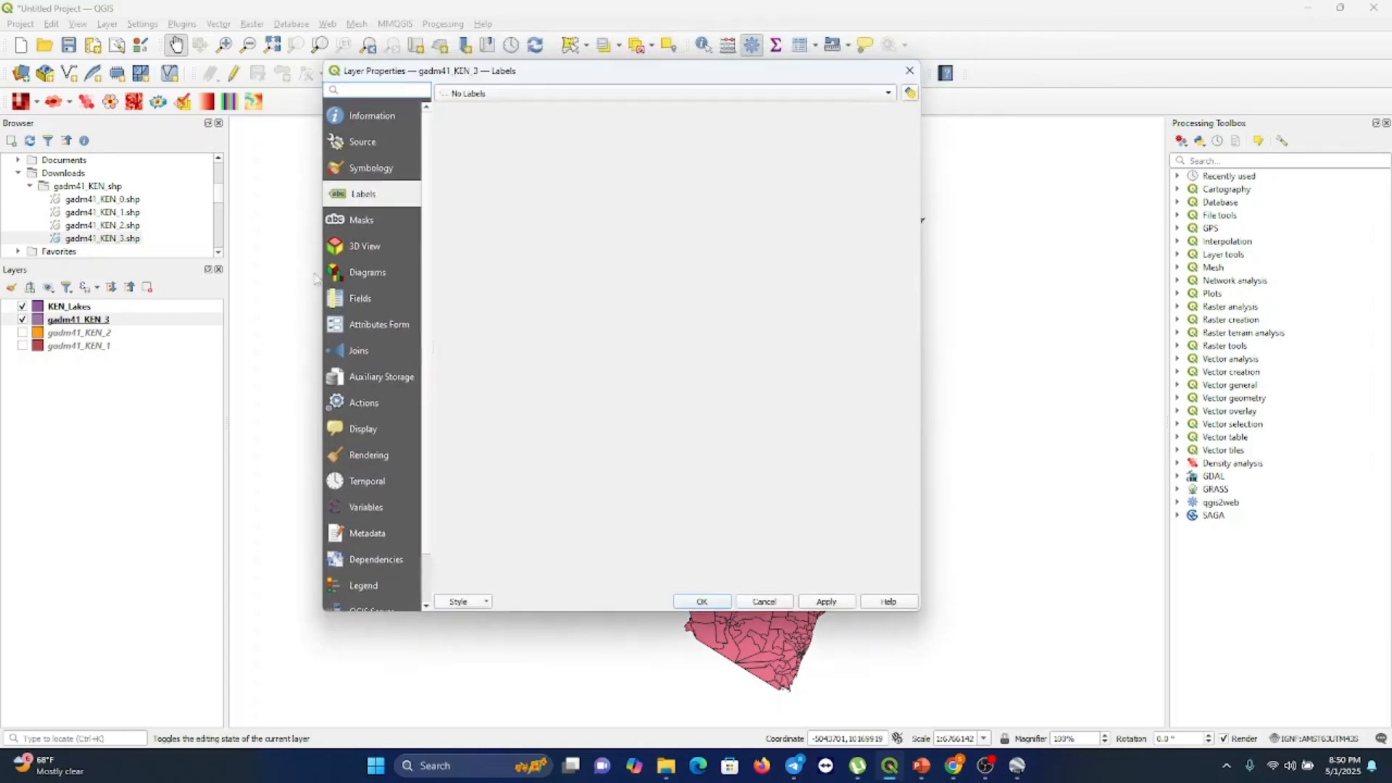
{"action": "left_click", "coordinate": [372, 168]}
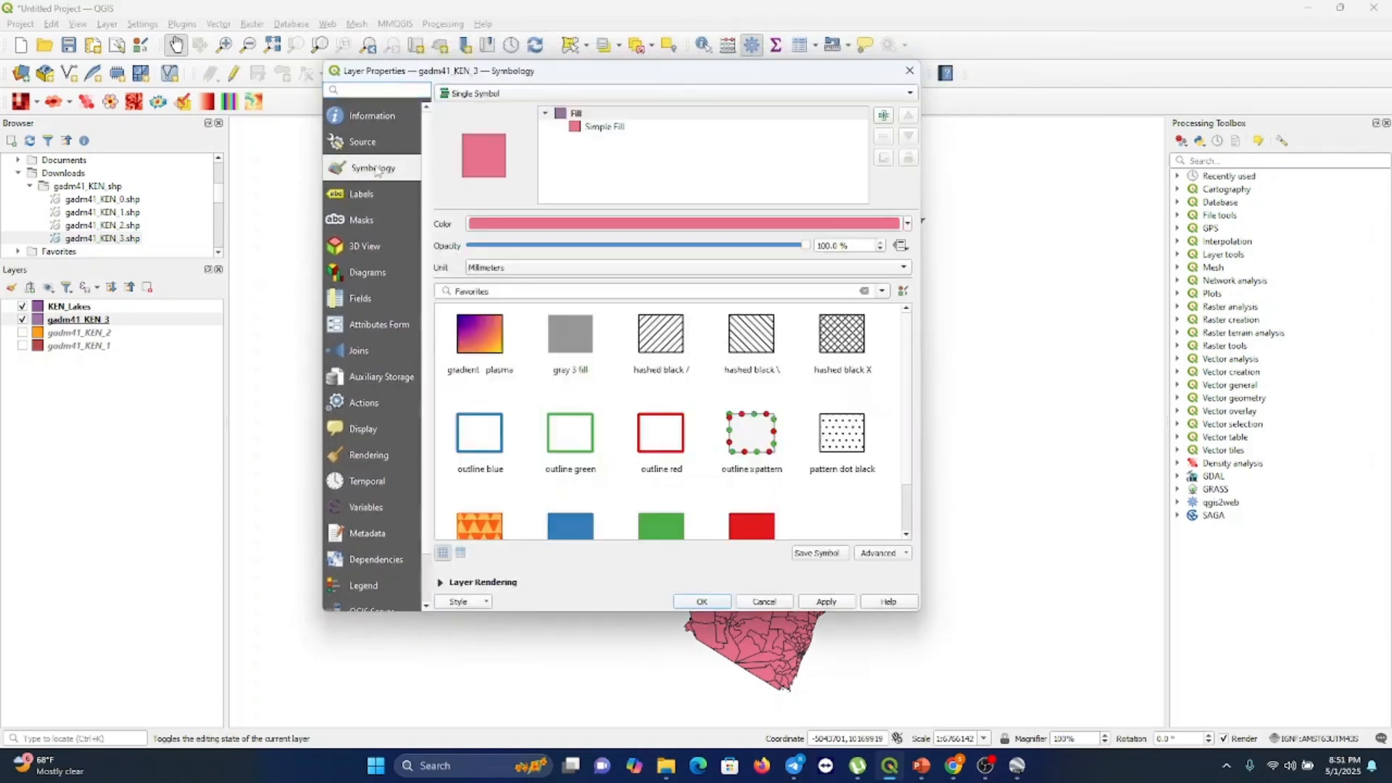
{"action": "left_click", "coordinate": [611, 128]}
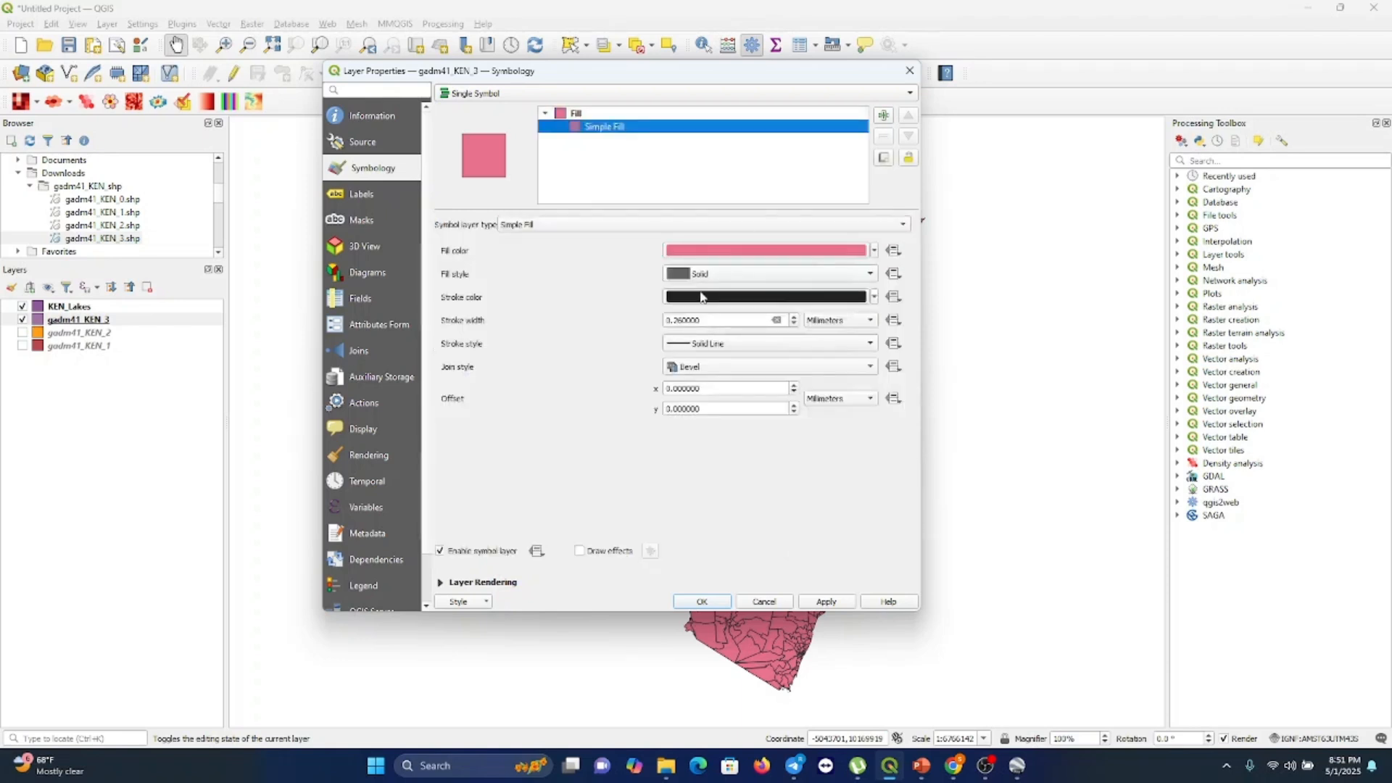
{"action": "left_click", "coordinate": [875, 251]}
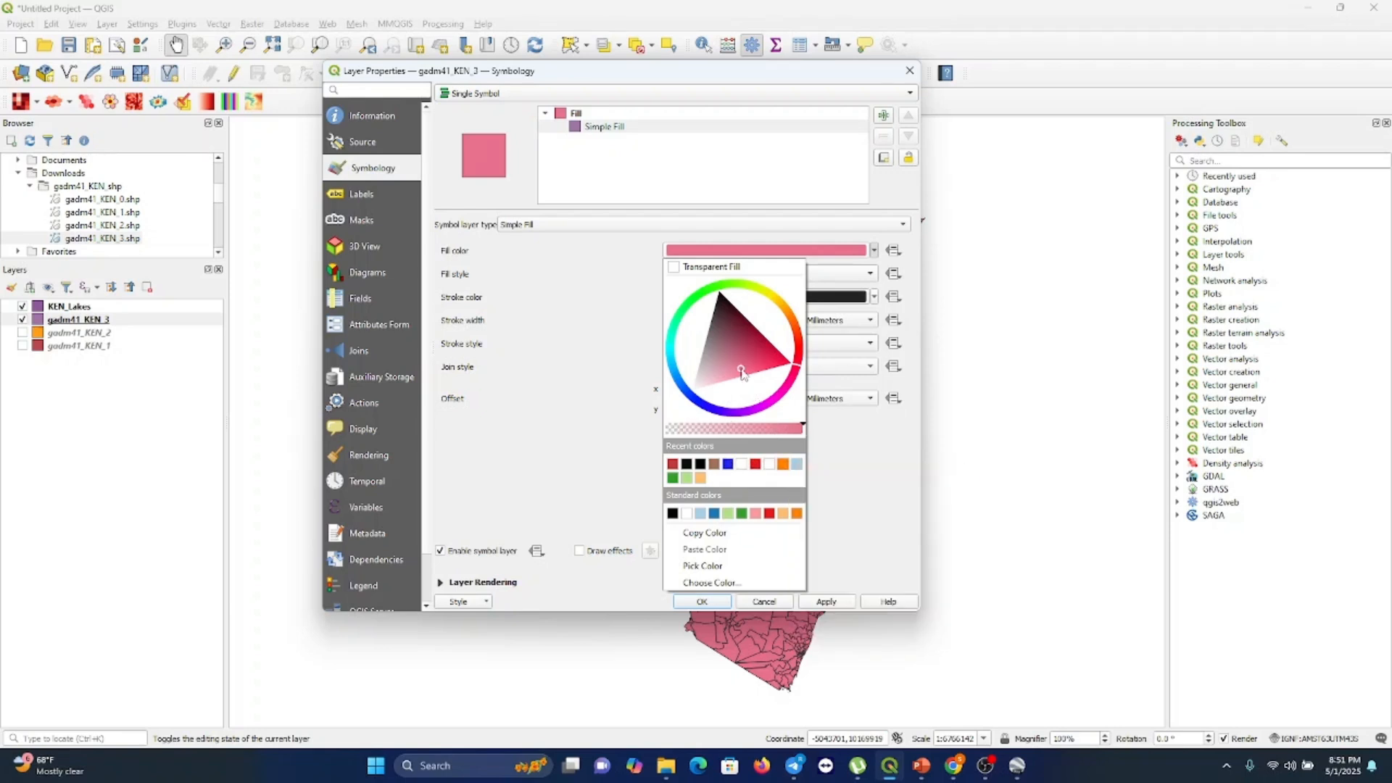
{"action": "left_click_drag", "start_coordinate": [741, 372], "coordinate": [717, 370]}
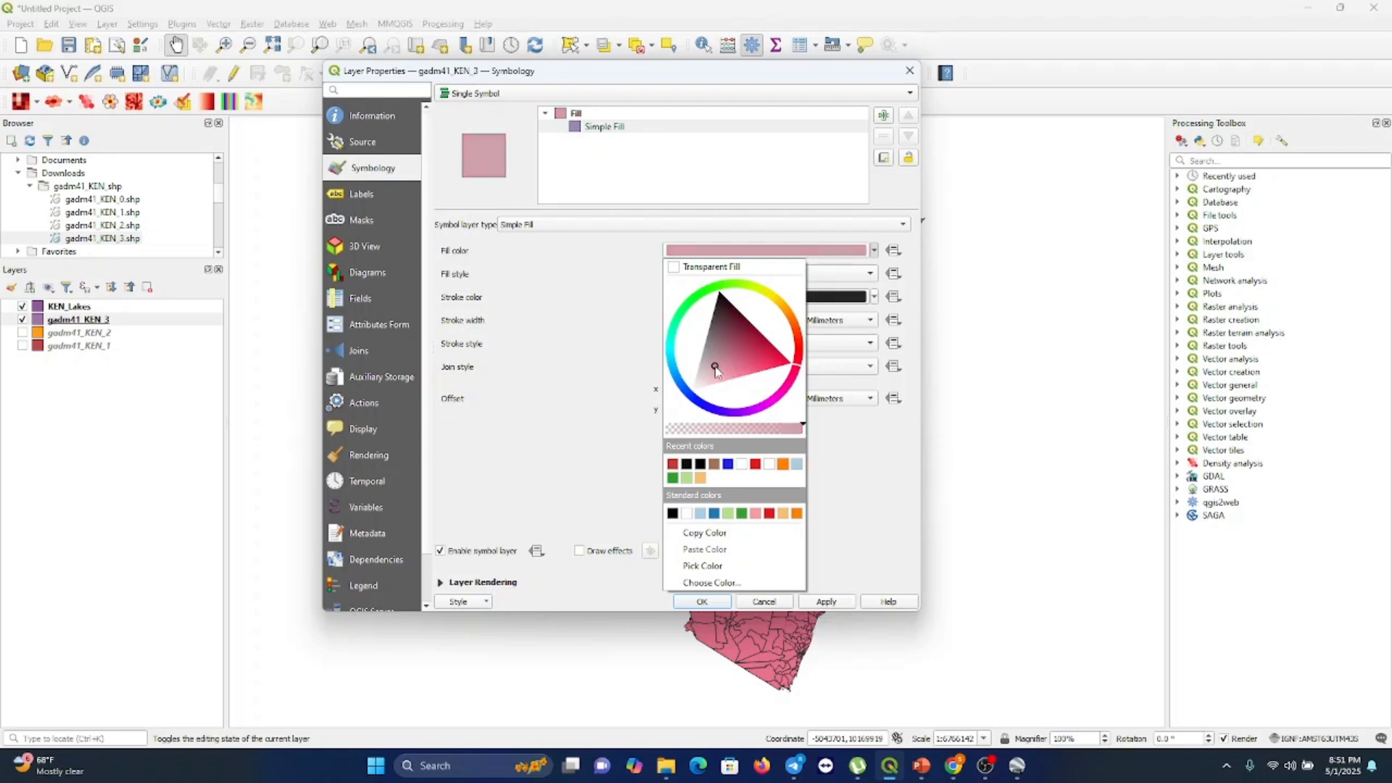
{"action": "left_click_drag", "start_coordinate": [716, 371], "coordinate": [712, 384]}
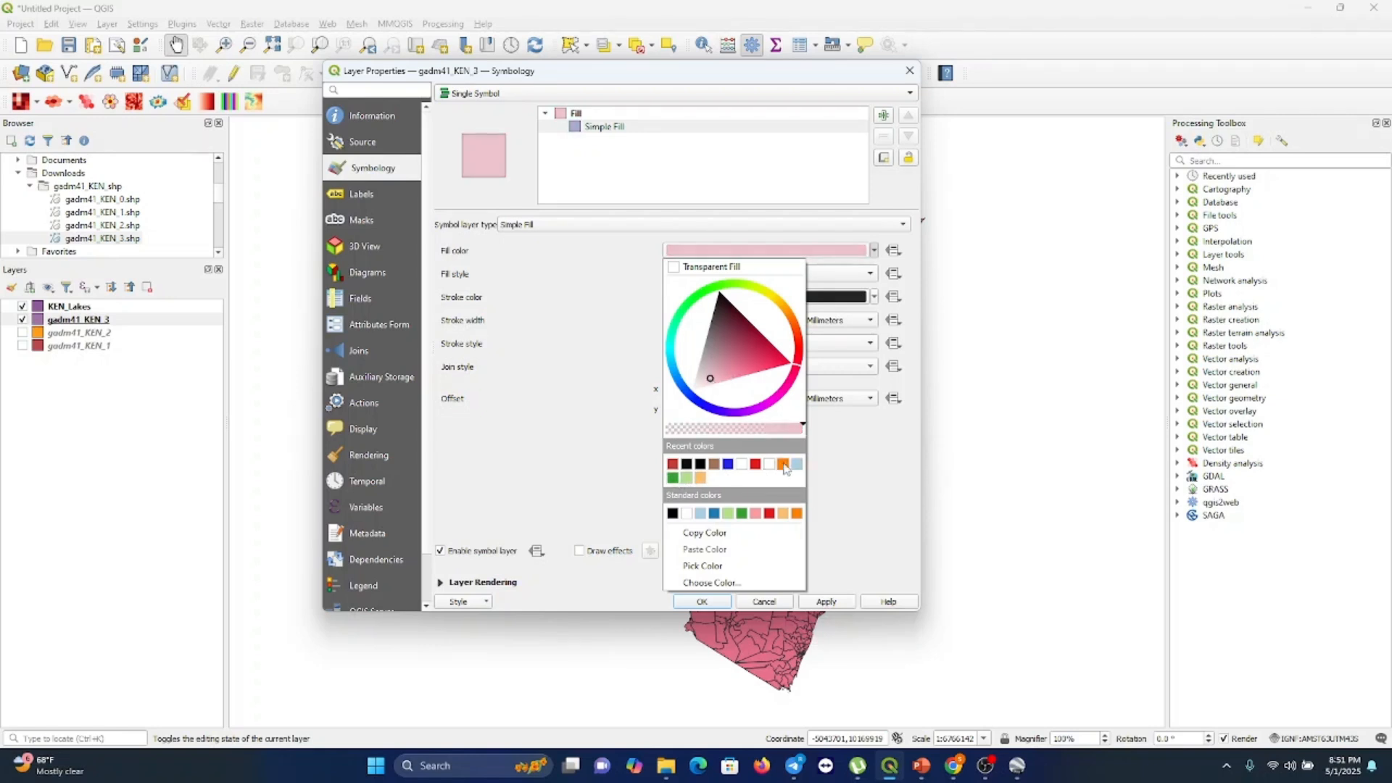
{"action": "left_click", "coordinate": [797, 464]}
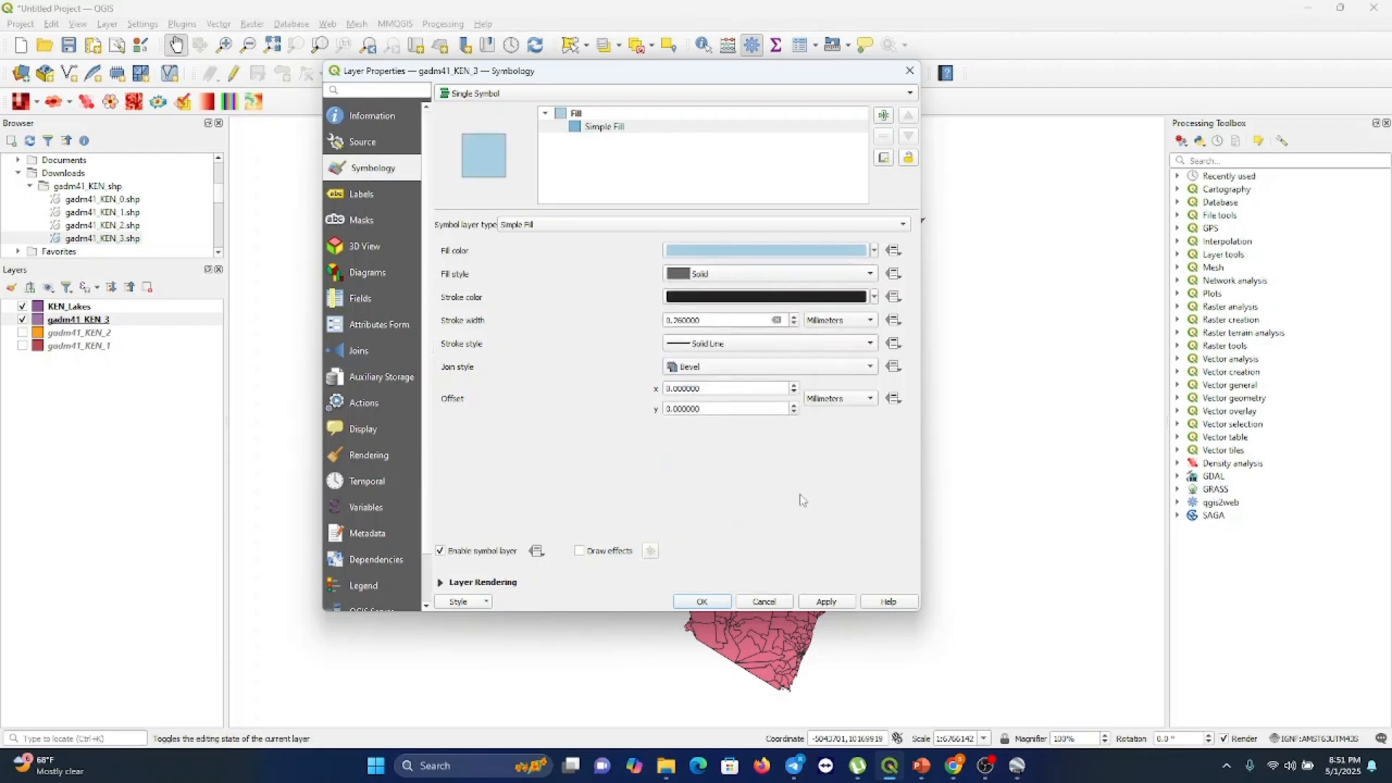
{"action": "left_click", "coordinate": [827, 602]}
{"action": "left_click", "coordinate": [714, 601]}
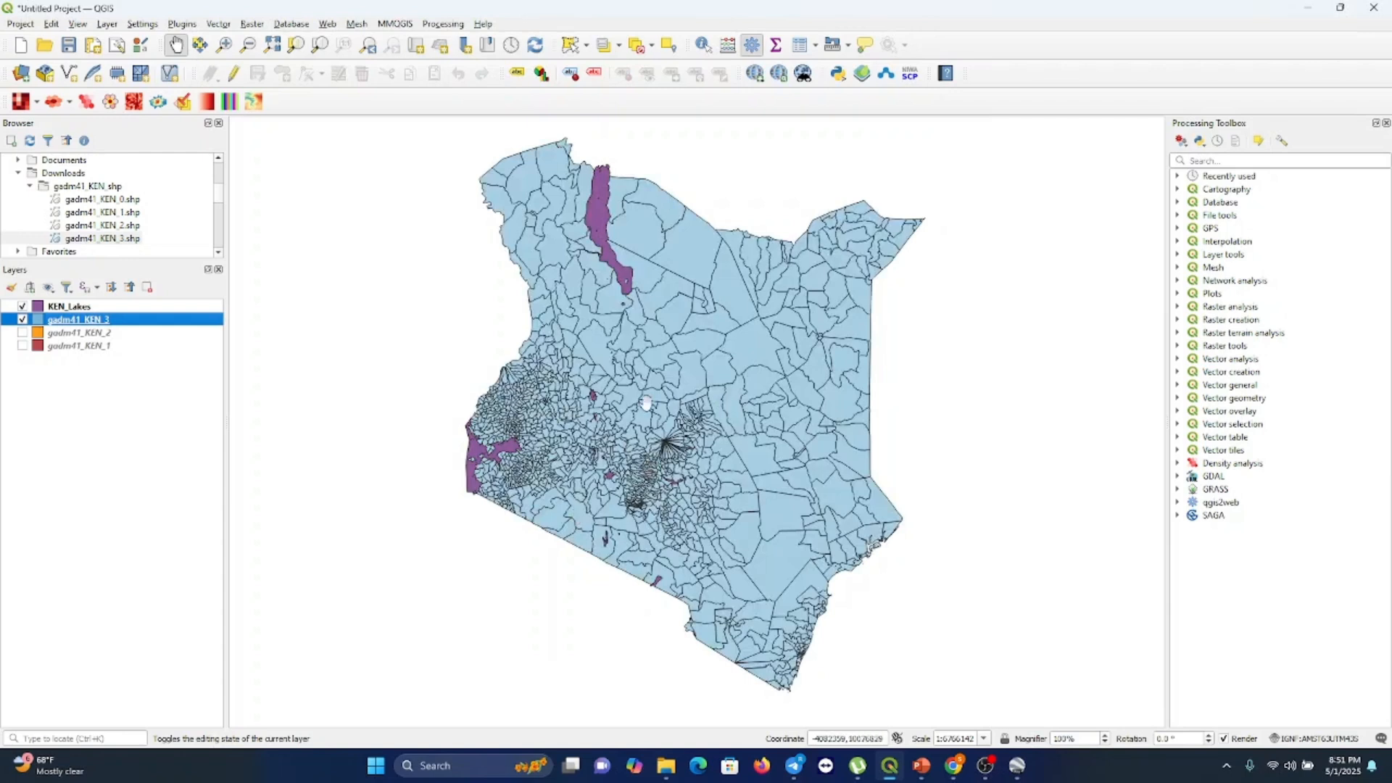
Set the KEN_Lakes layer's simple fill colour to bright blue
{"action": "left_click", "coordinate": [75, 307]}
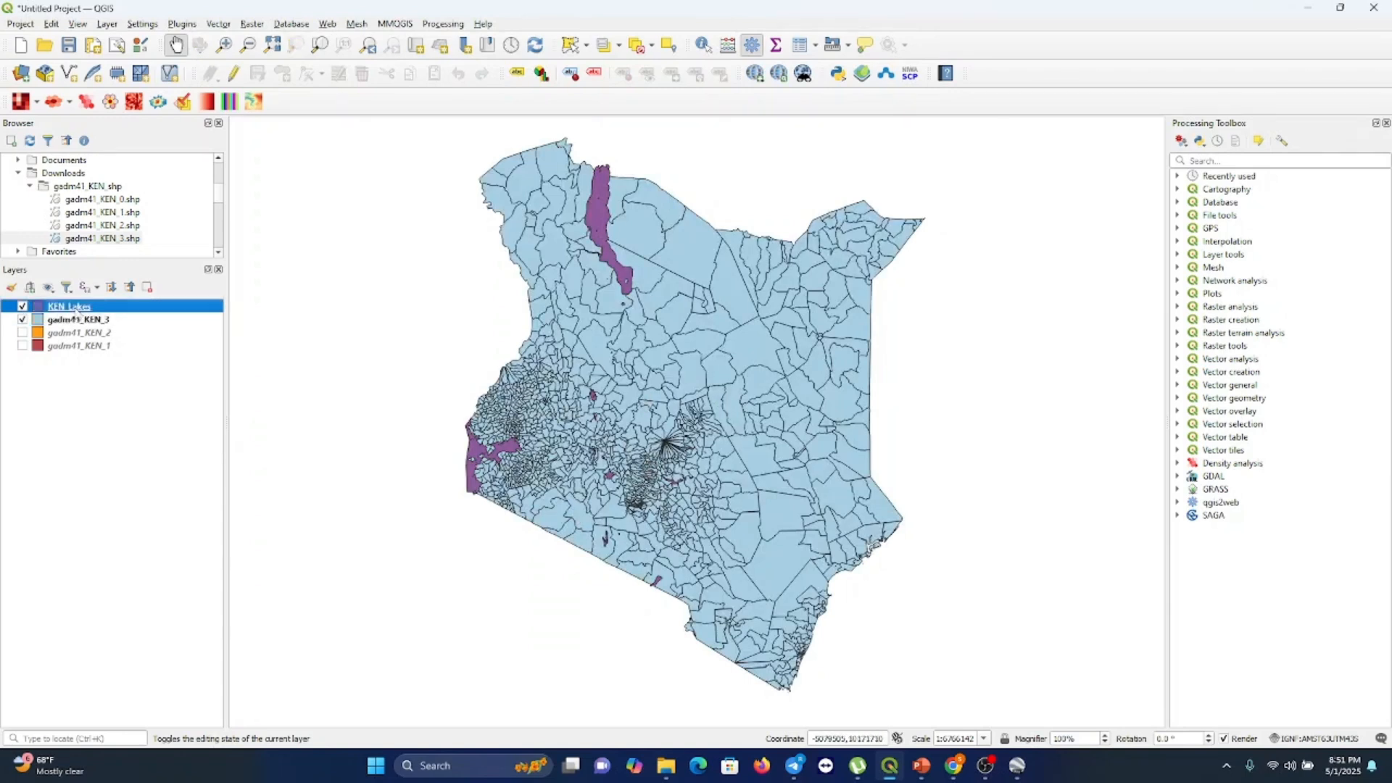
{"action": "right_click", "coordinate": [76, 308]}
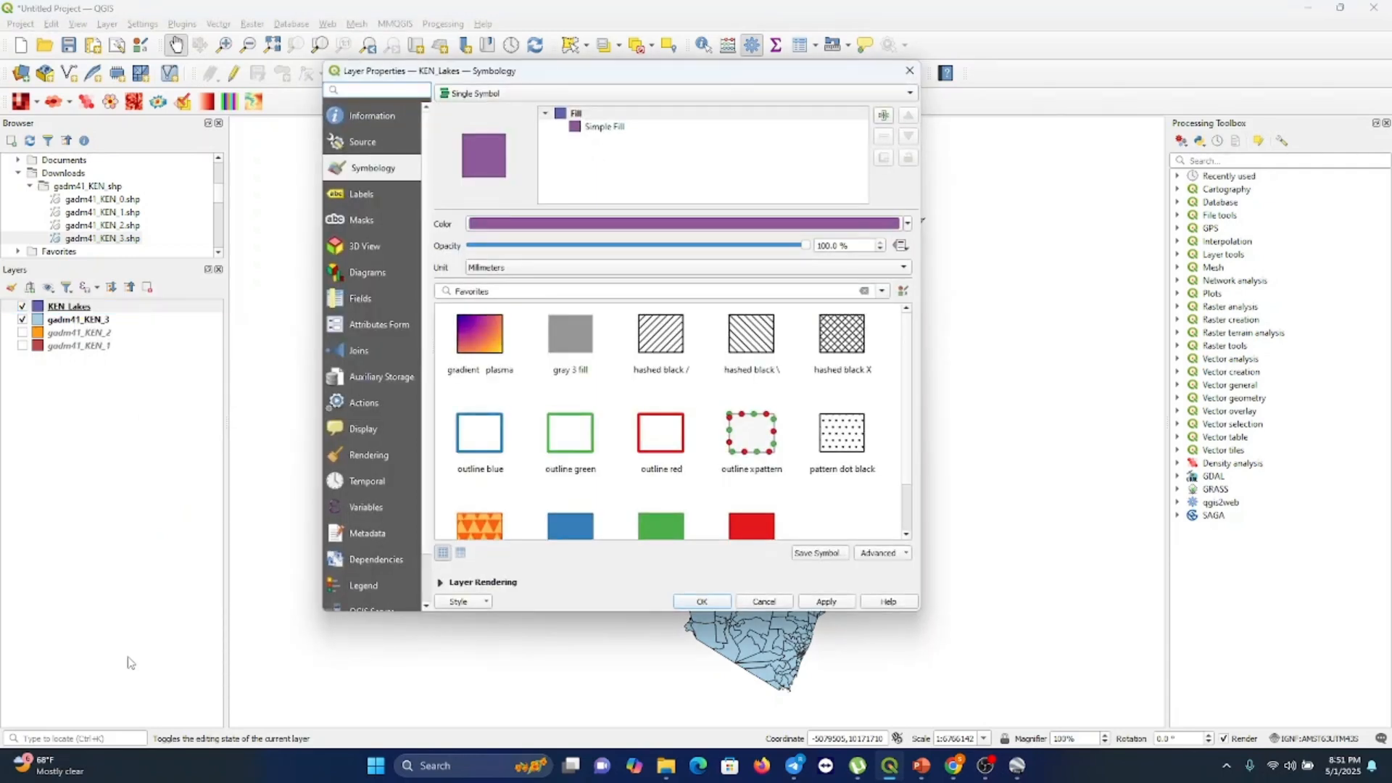
{"action": "left_click", "coordinate": [603, 129]}
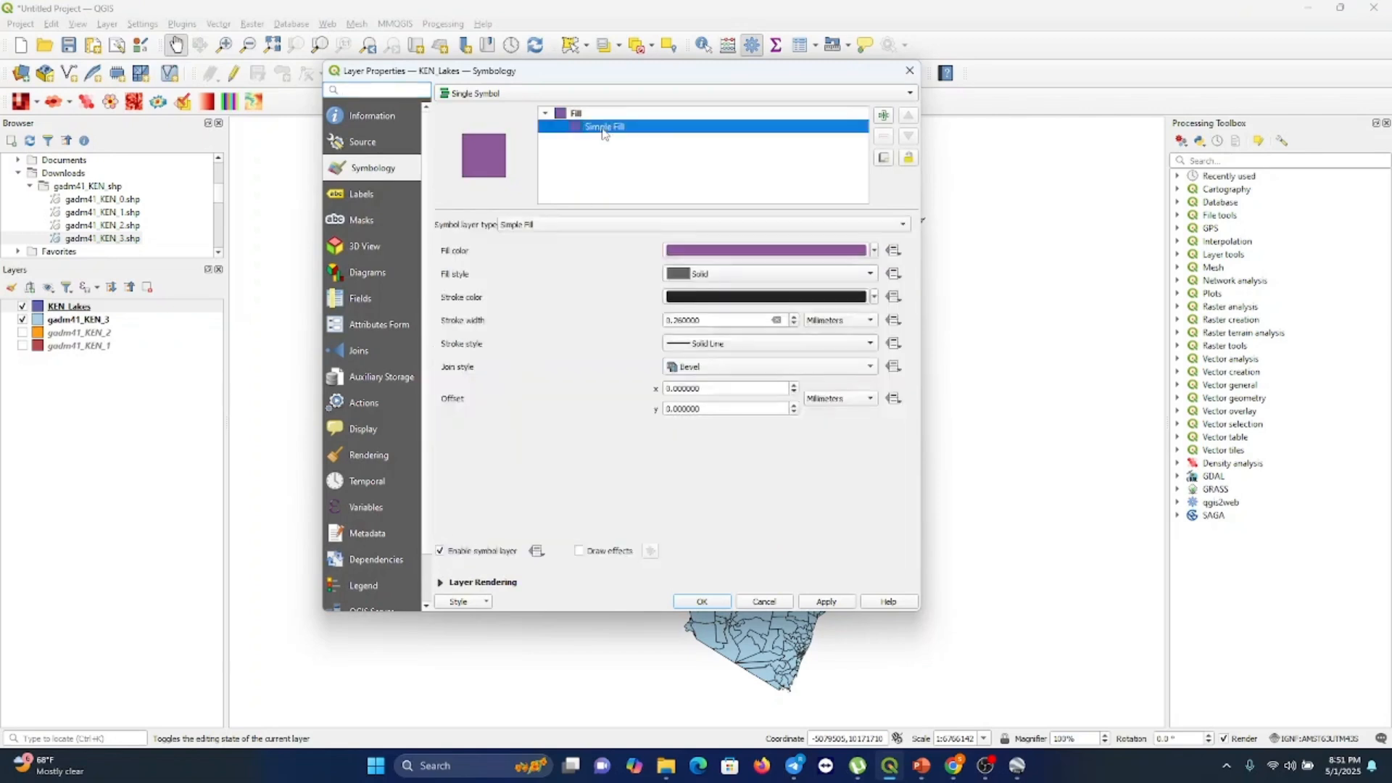
{"action": "left_click", "coordinate": [874, 251]}
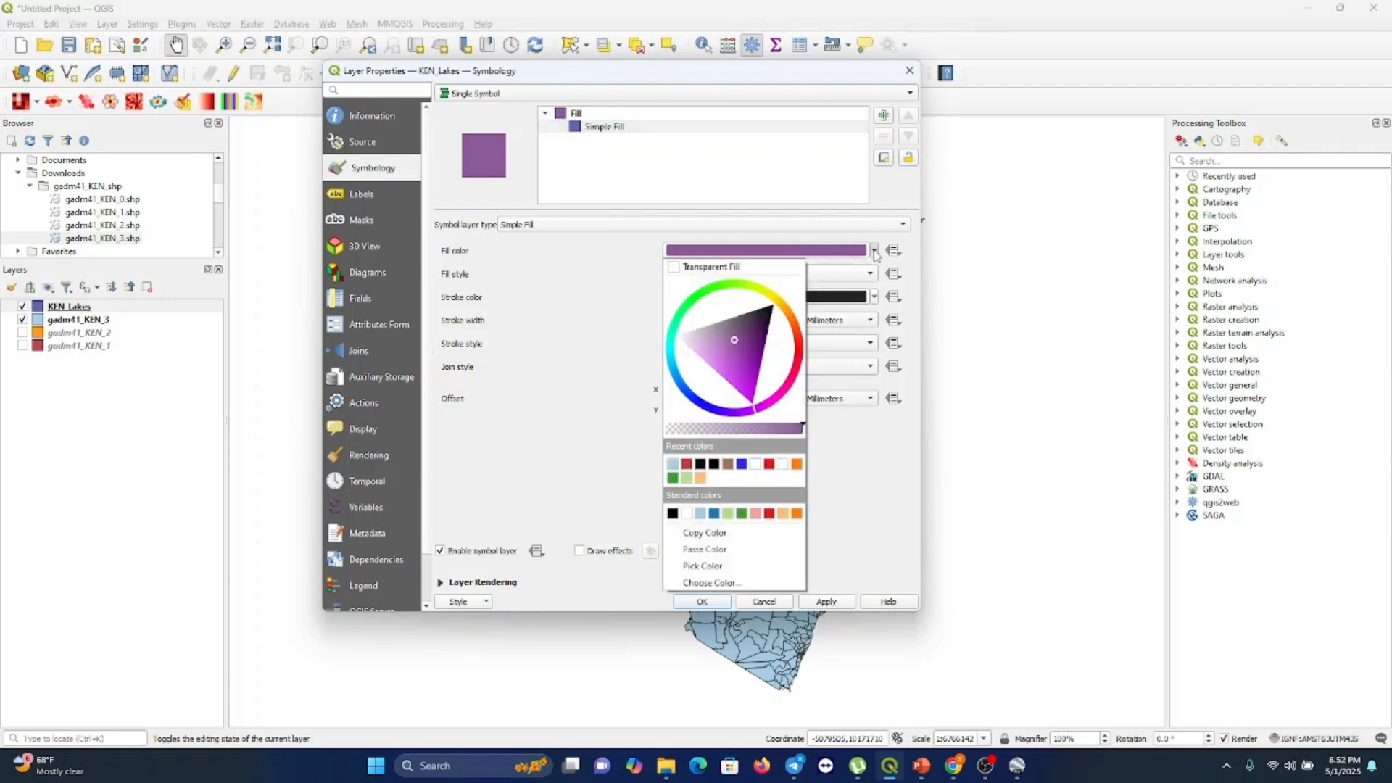
{"action": "left_click", "coordinate": [690, 398]}
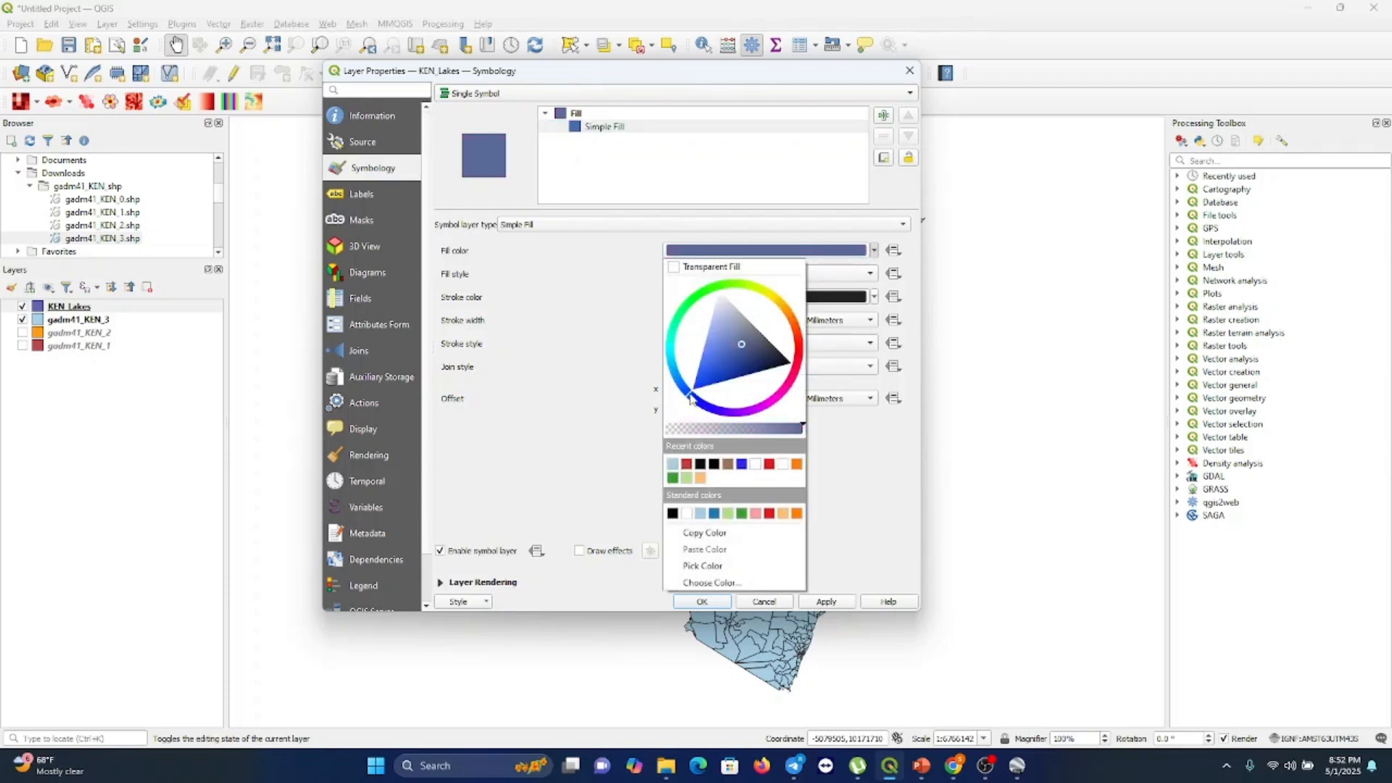
{"action": "left_click", "coordinate": [741, 464]}
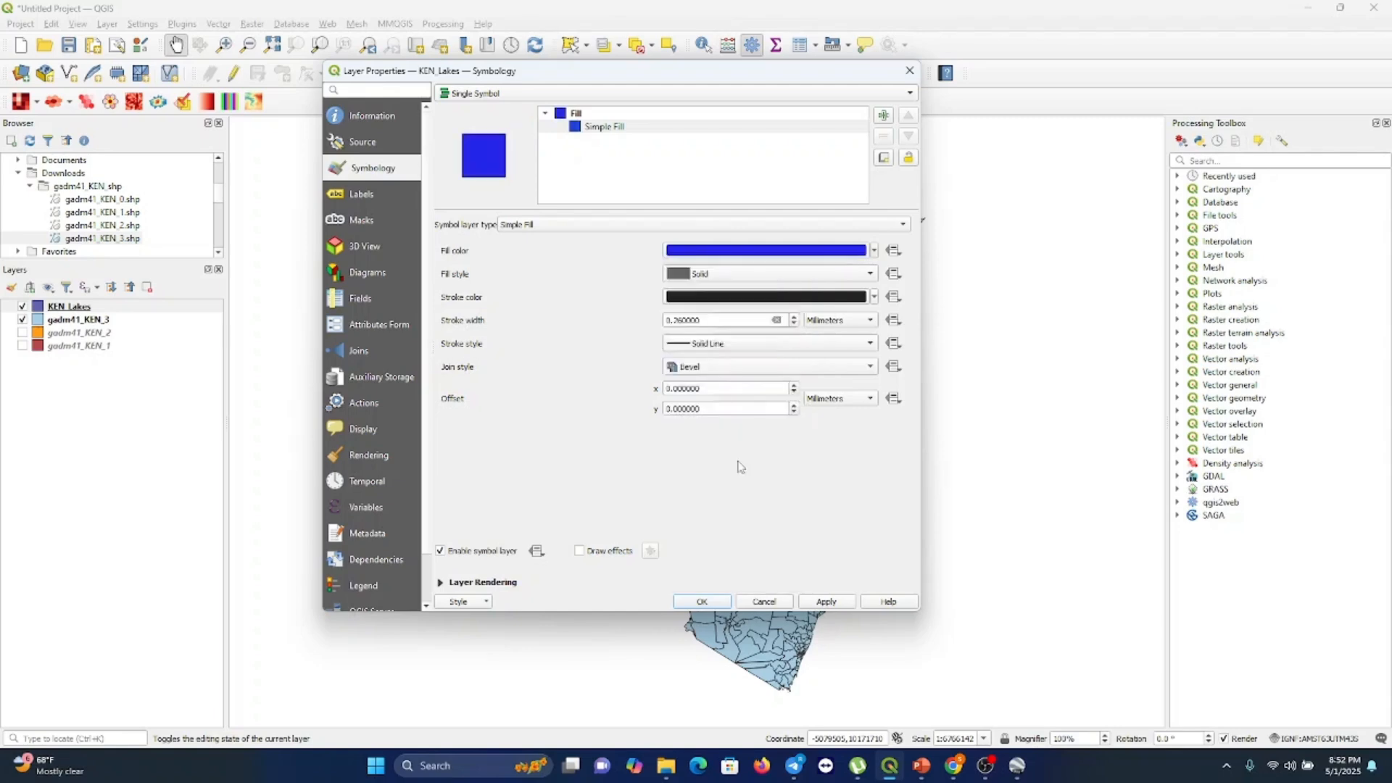
{"action": "left_click", "coordinate": [716, 604]}
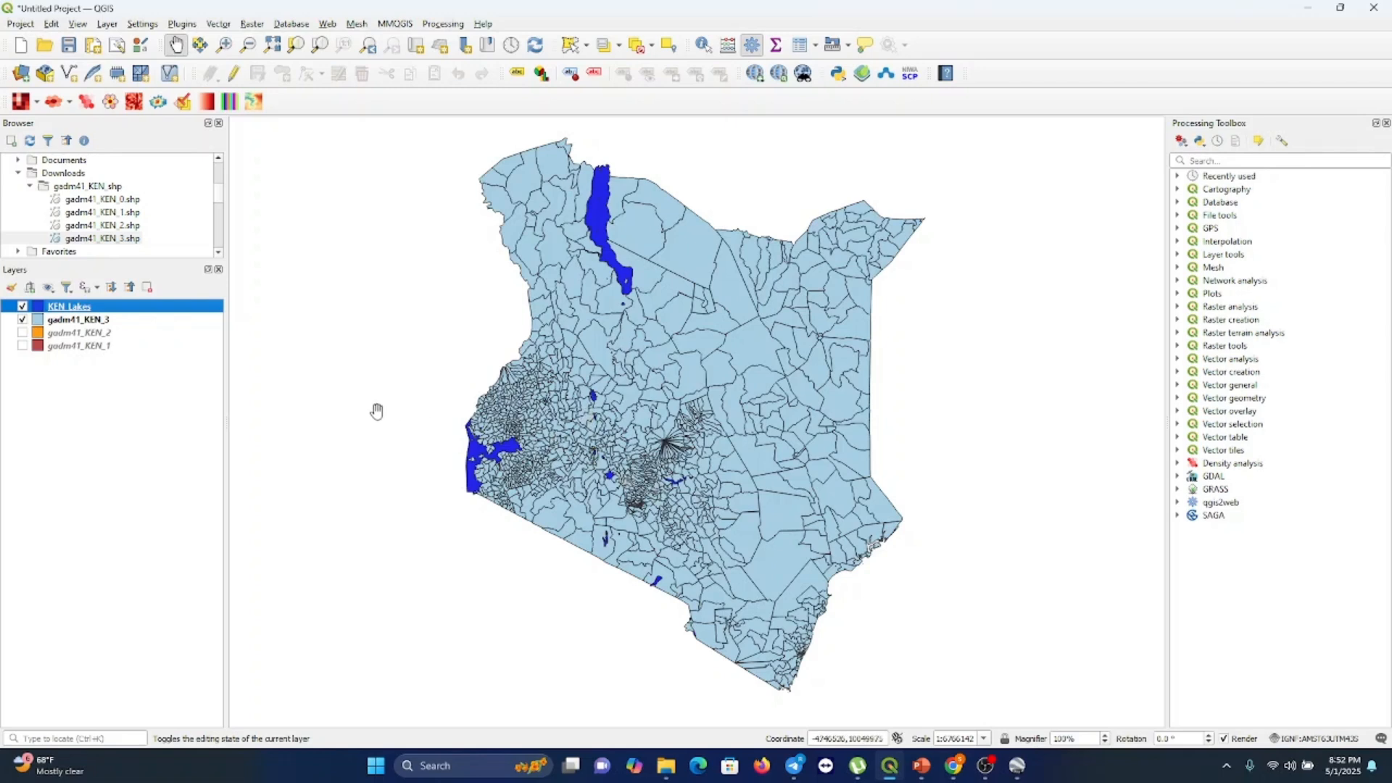
Turn on single labels for gadm41_KEN_3 using the NAME_1 field and apply them
{"action": "left_click", "coordinate": [75, 321]}
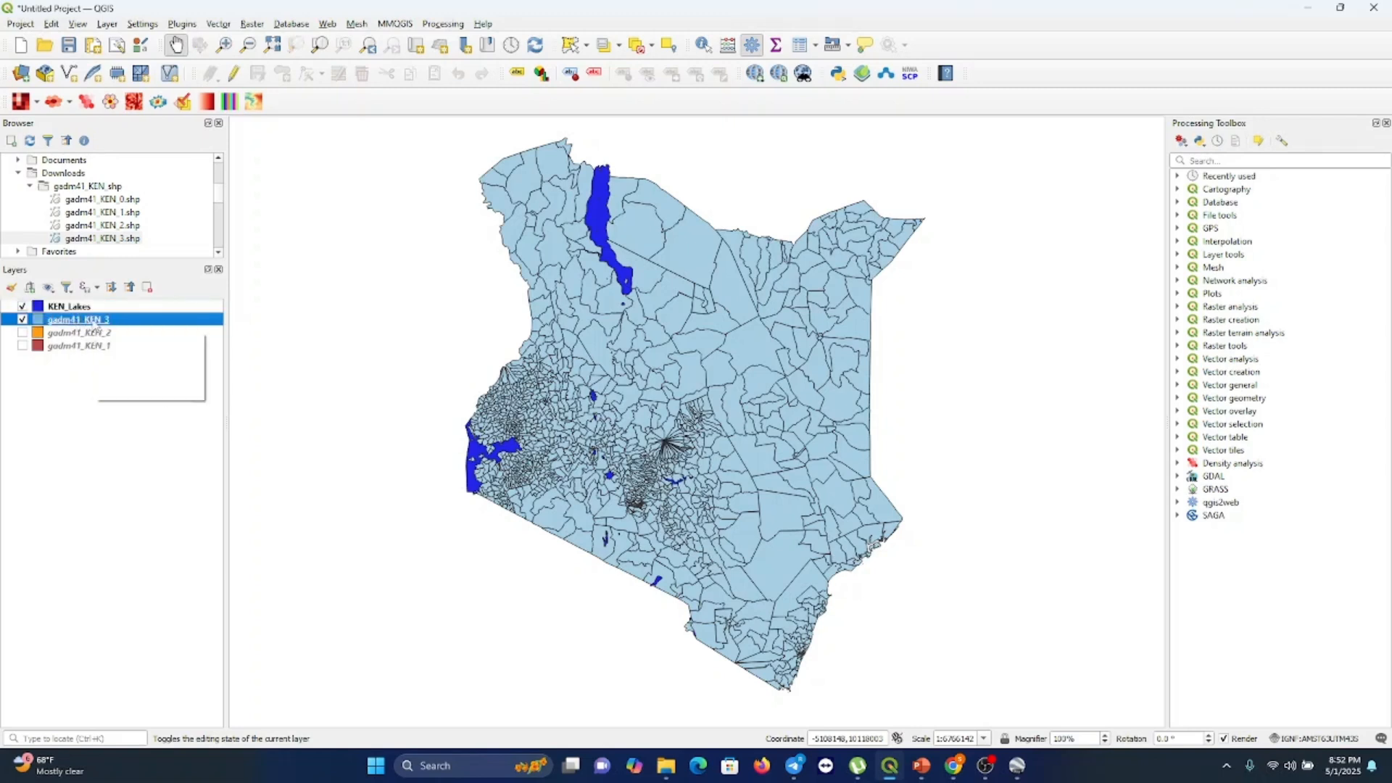
{"action": "right_click", "coordinate": [95, 323]}
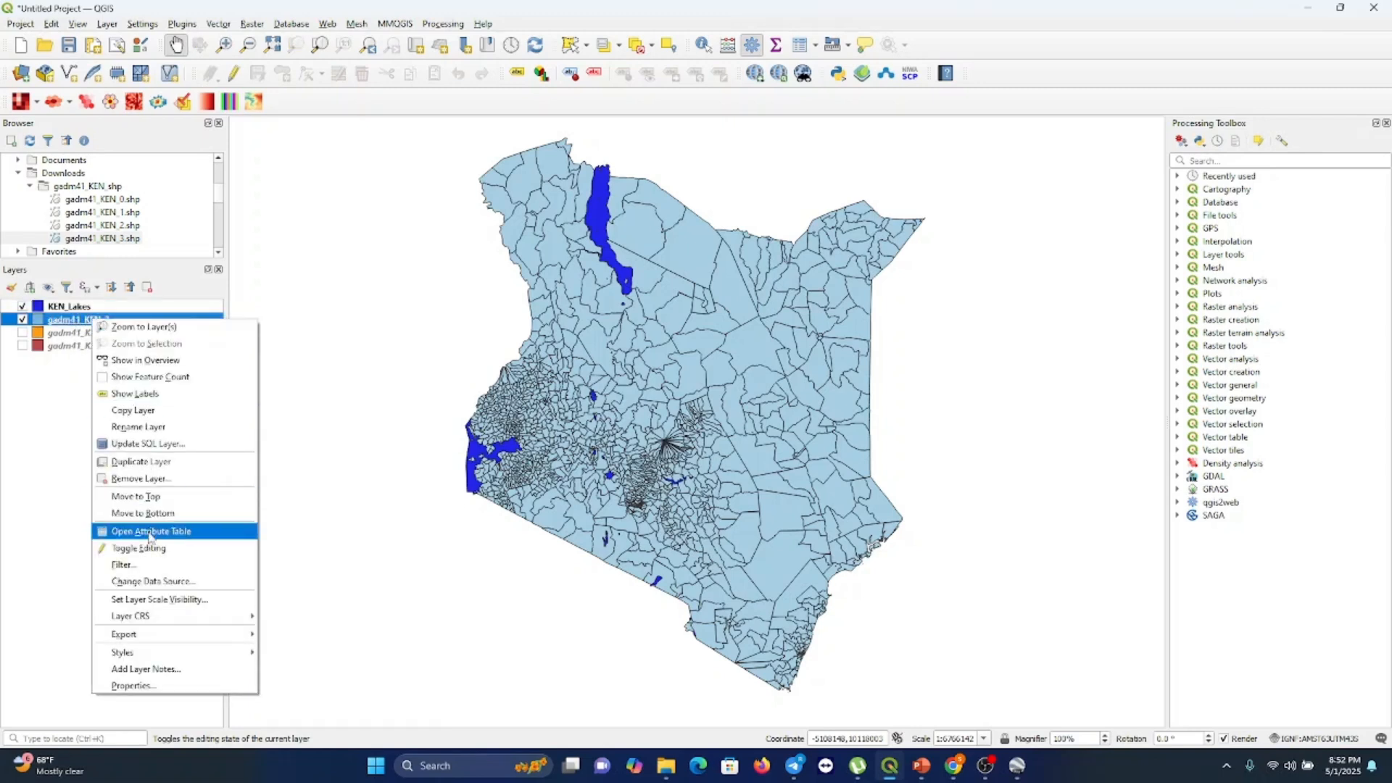
{"action": "left_click", "coordinate": [134, 687]}
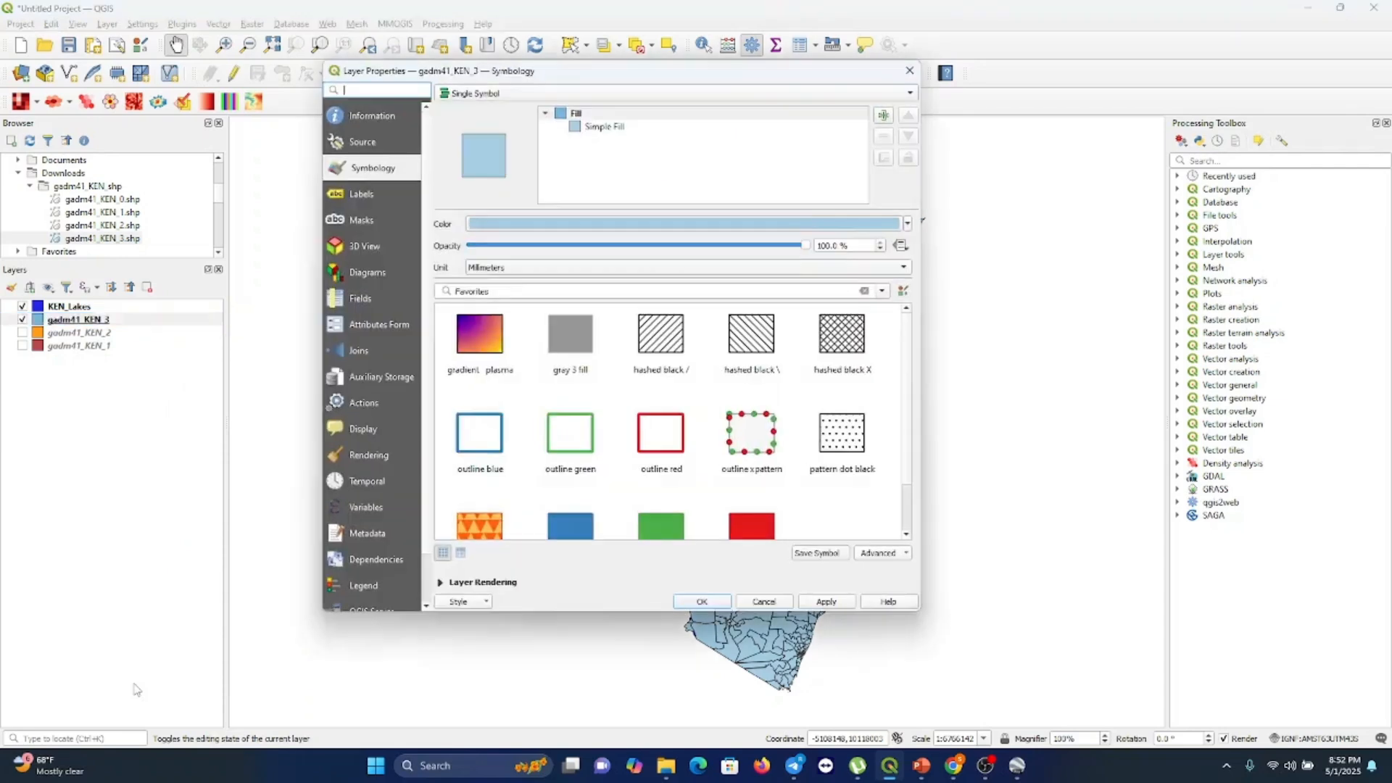
{"action": "left_click", "coordinate": [366, 197]}
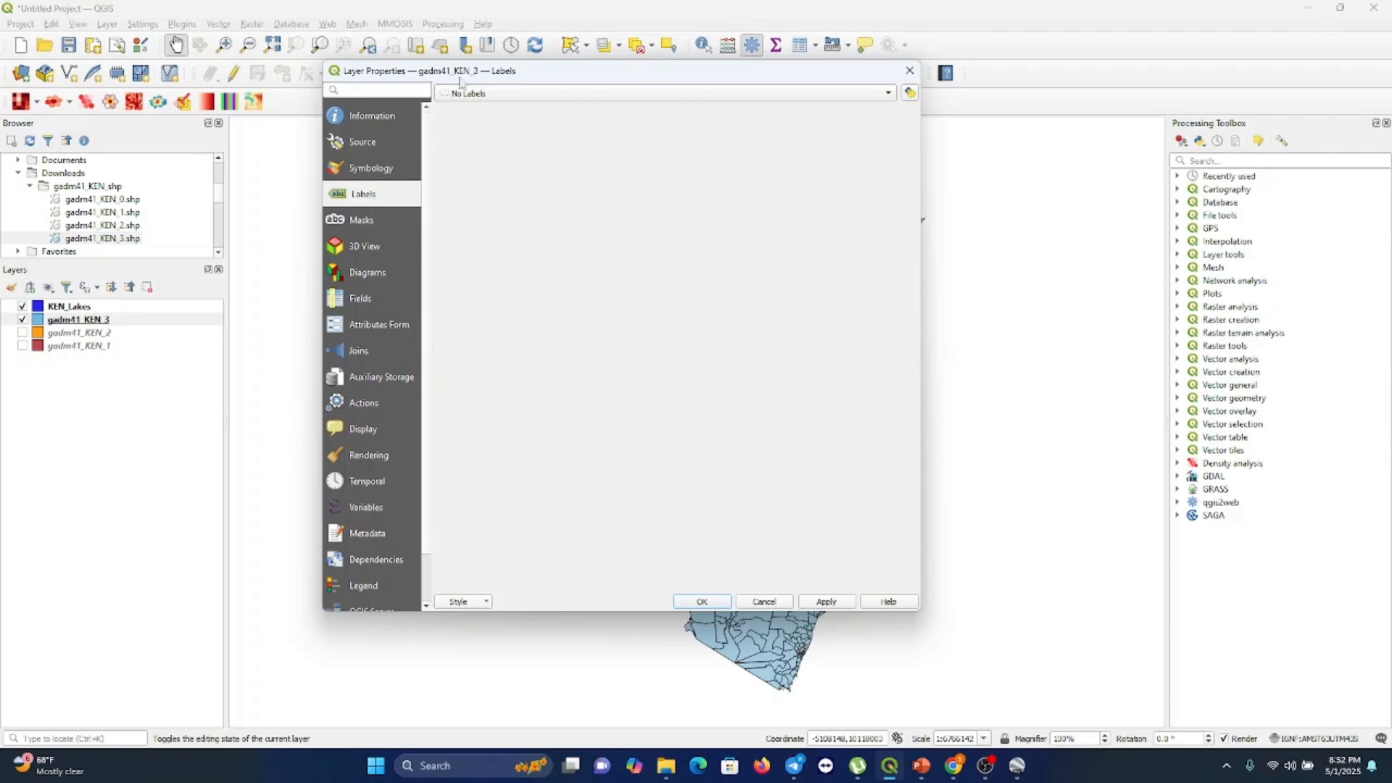
{"action": "left_click", "coordinate": [500, 97]}
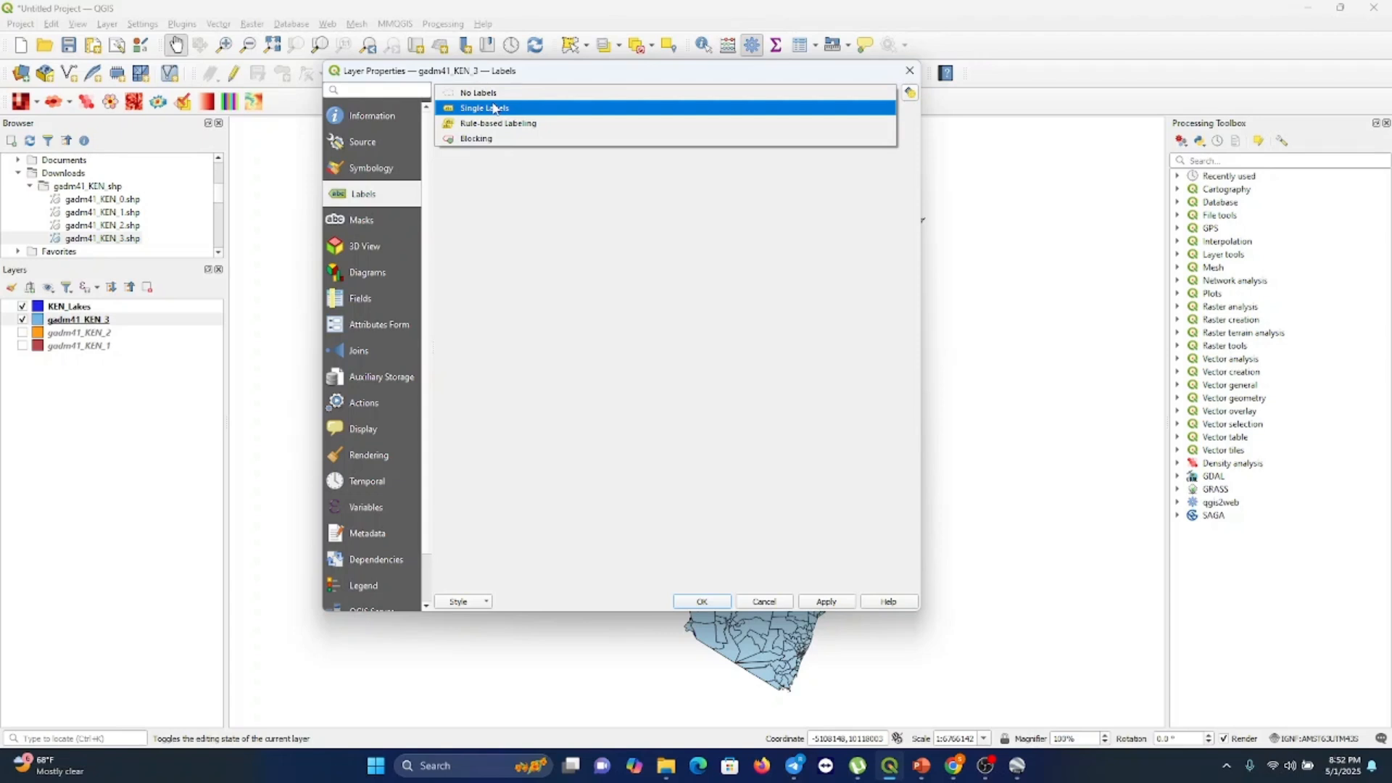
{"action": "left_click", "coordinate": [493, 108]}
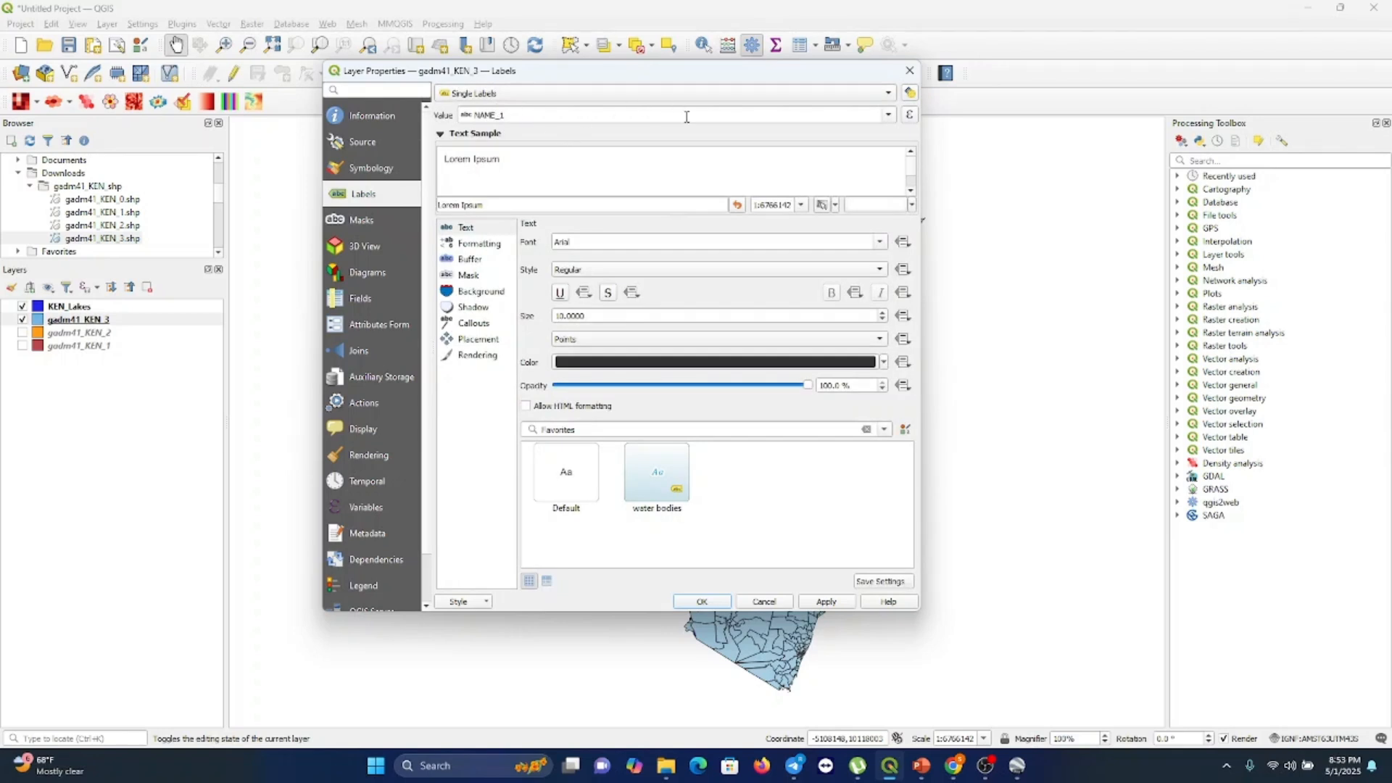
{"action": "left_click", "coordinate": [889, 115]}
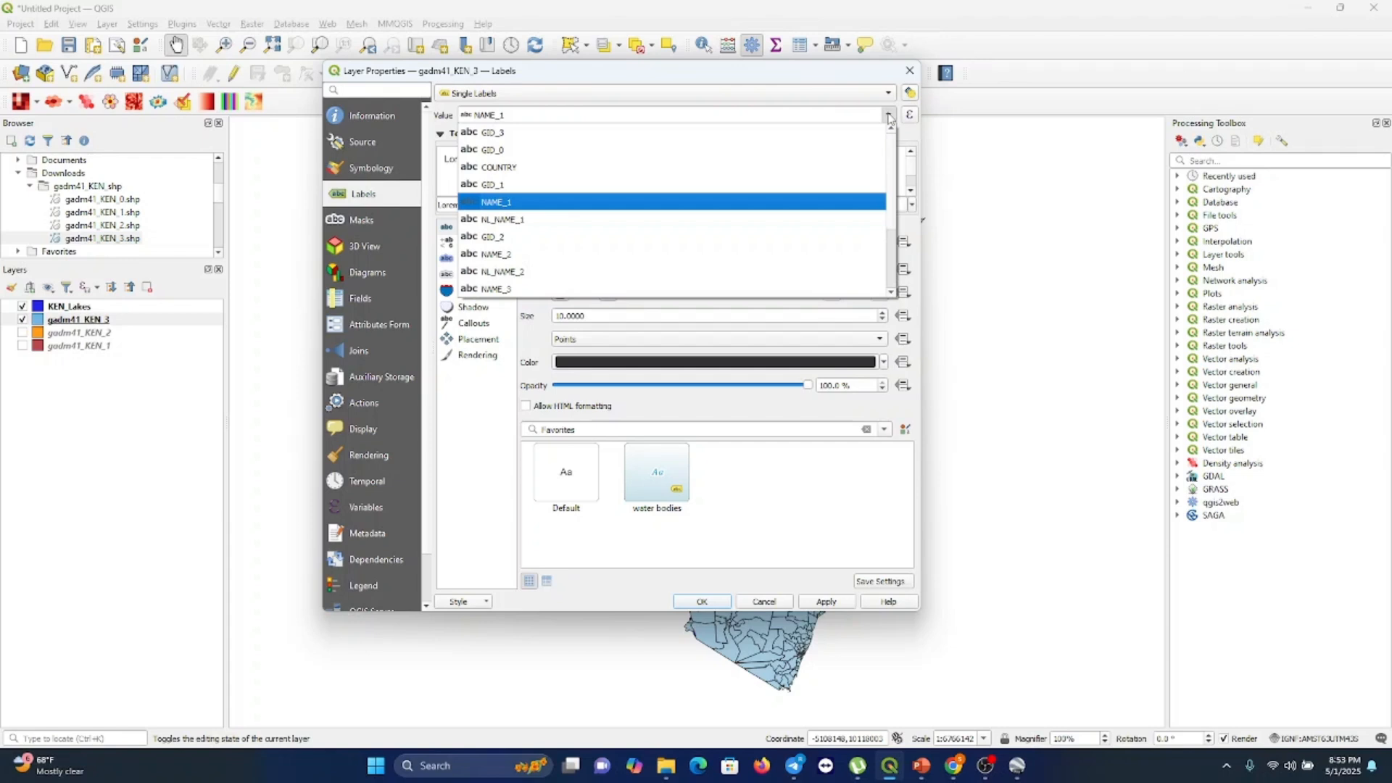
{"action": "left_click", "coordinate": [673, 201]}
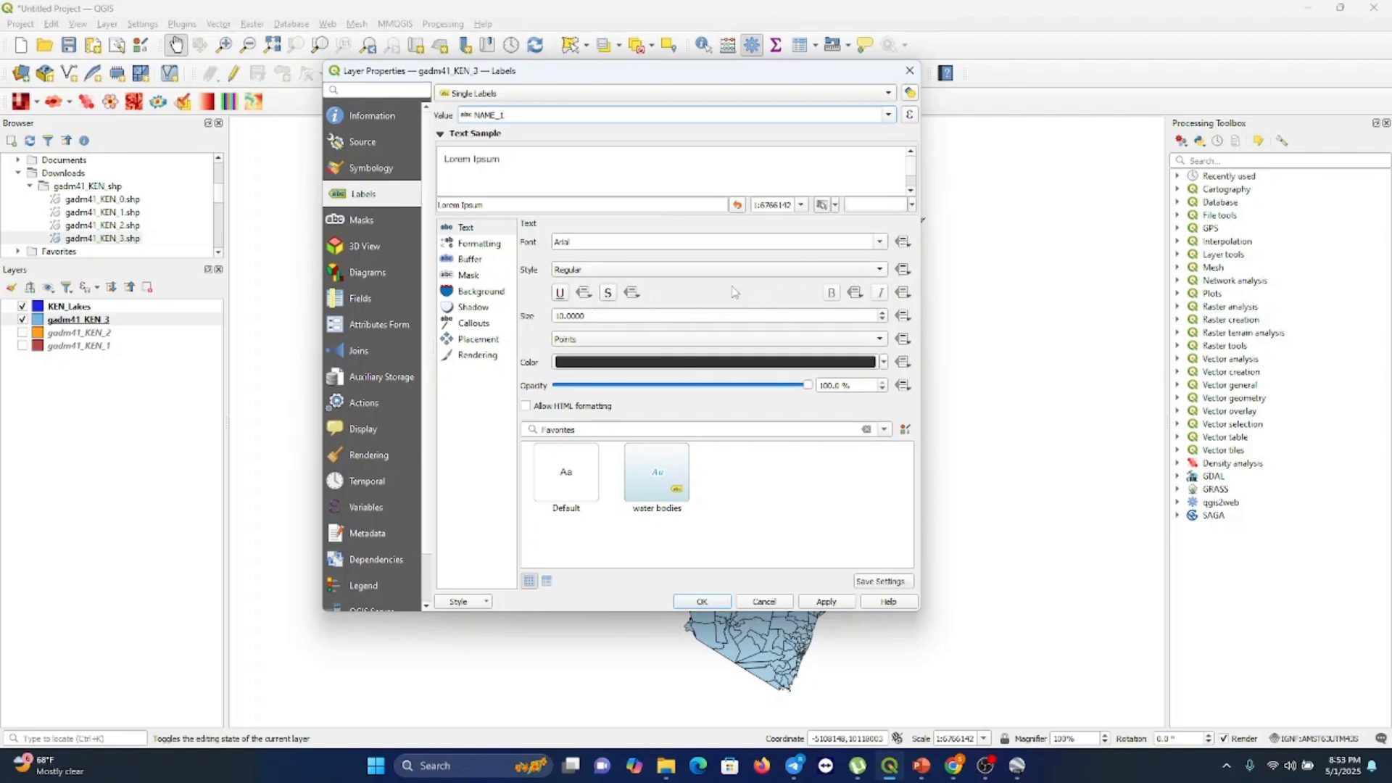
{"action": "left_click", "coordinate": [879, 244]}
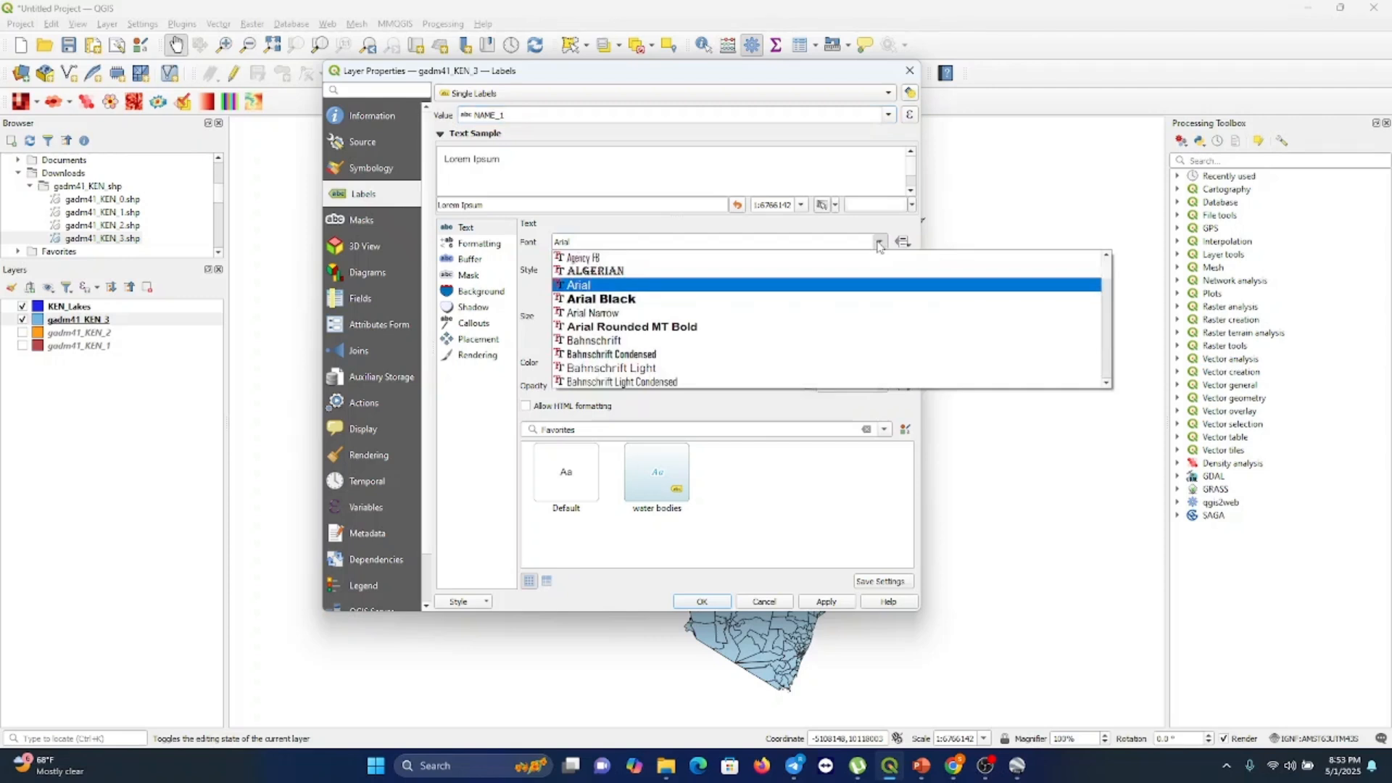
{"action": "left_click", "coordinate": [769, 240]}
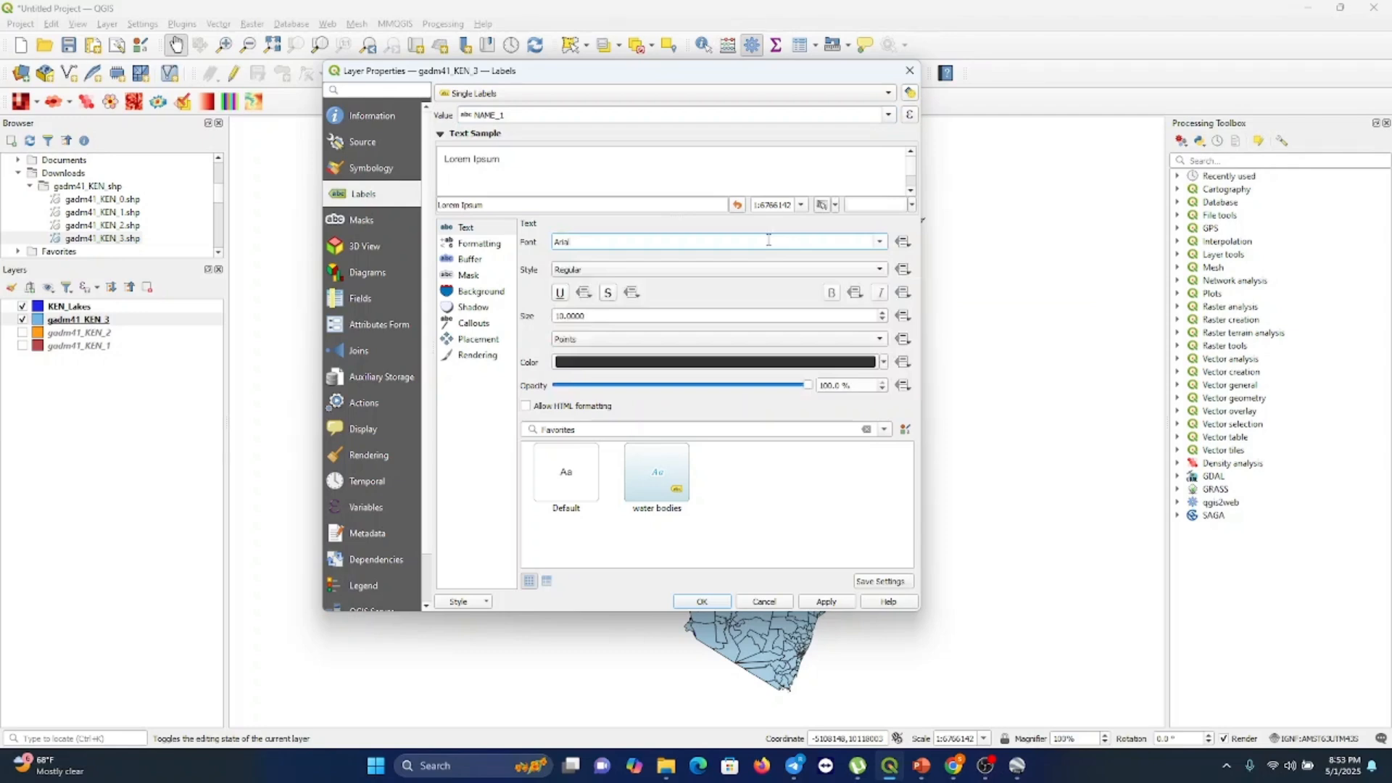
{"action": "left_click", "coordinate": [831, 605]}
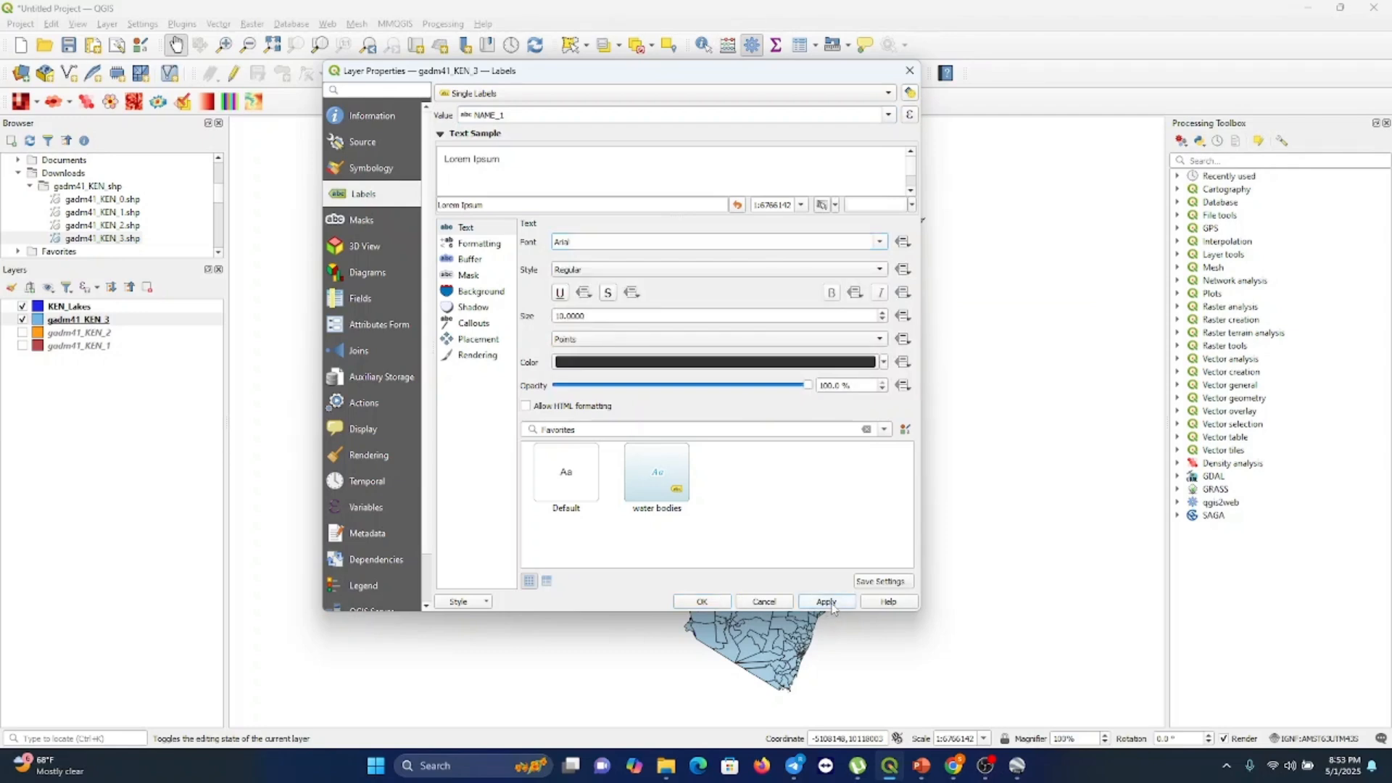
{"action": "left_click", "coordinate": [714, 603]}
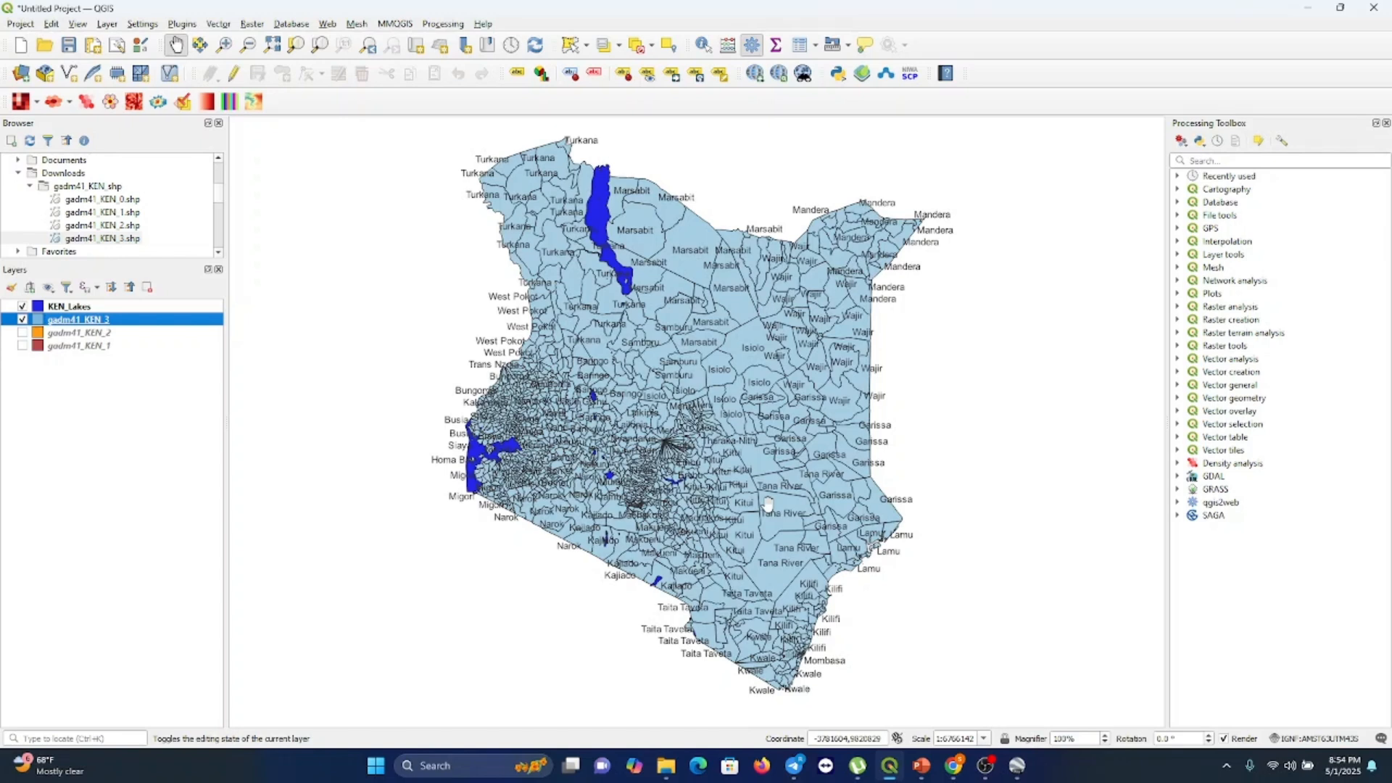
Zoom in on central Kenya to inspect the labelled areas and lakes, then zoom back out
{"action": "left_click", "coordinate": [225, 45]}
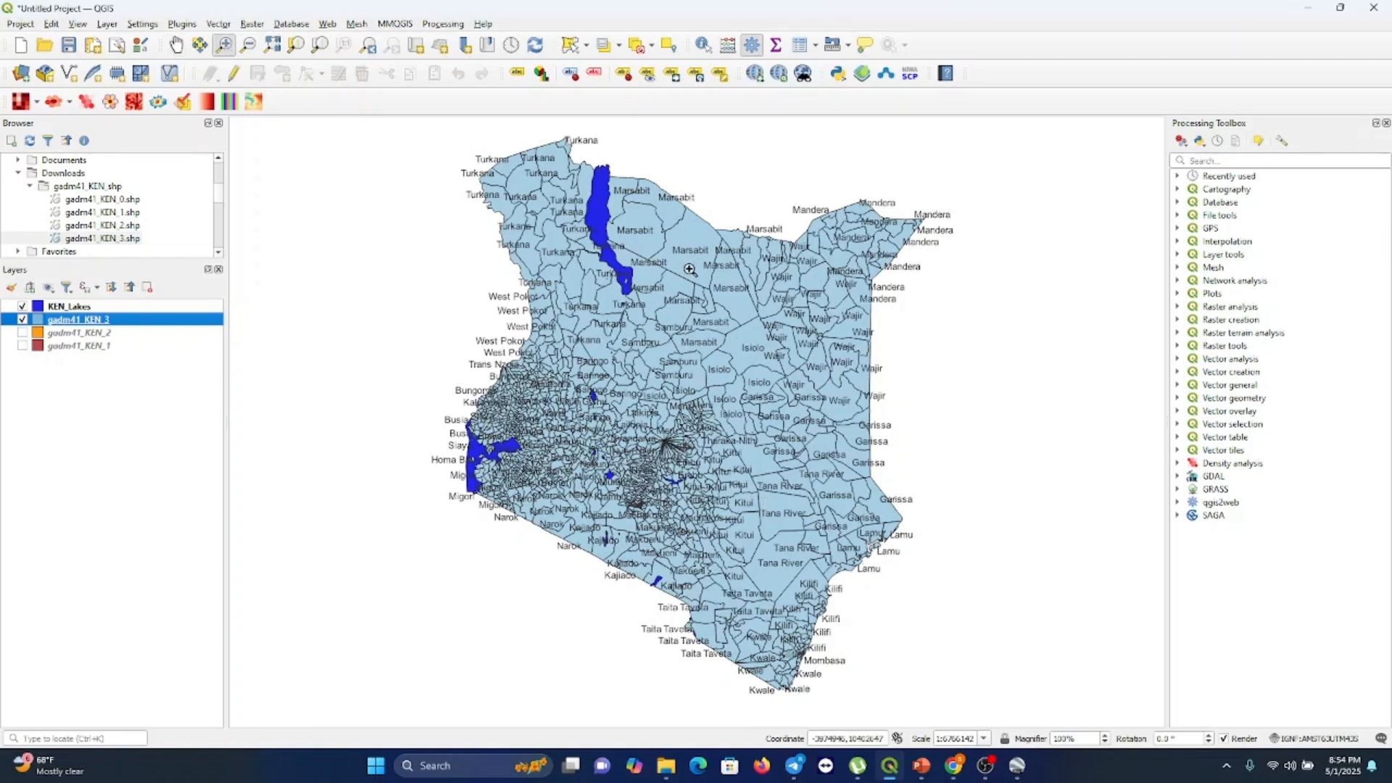
{"action": "left_click", "coordinate": [649, 448]}
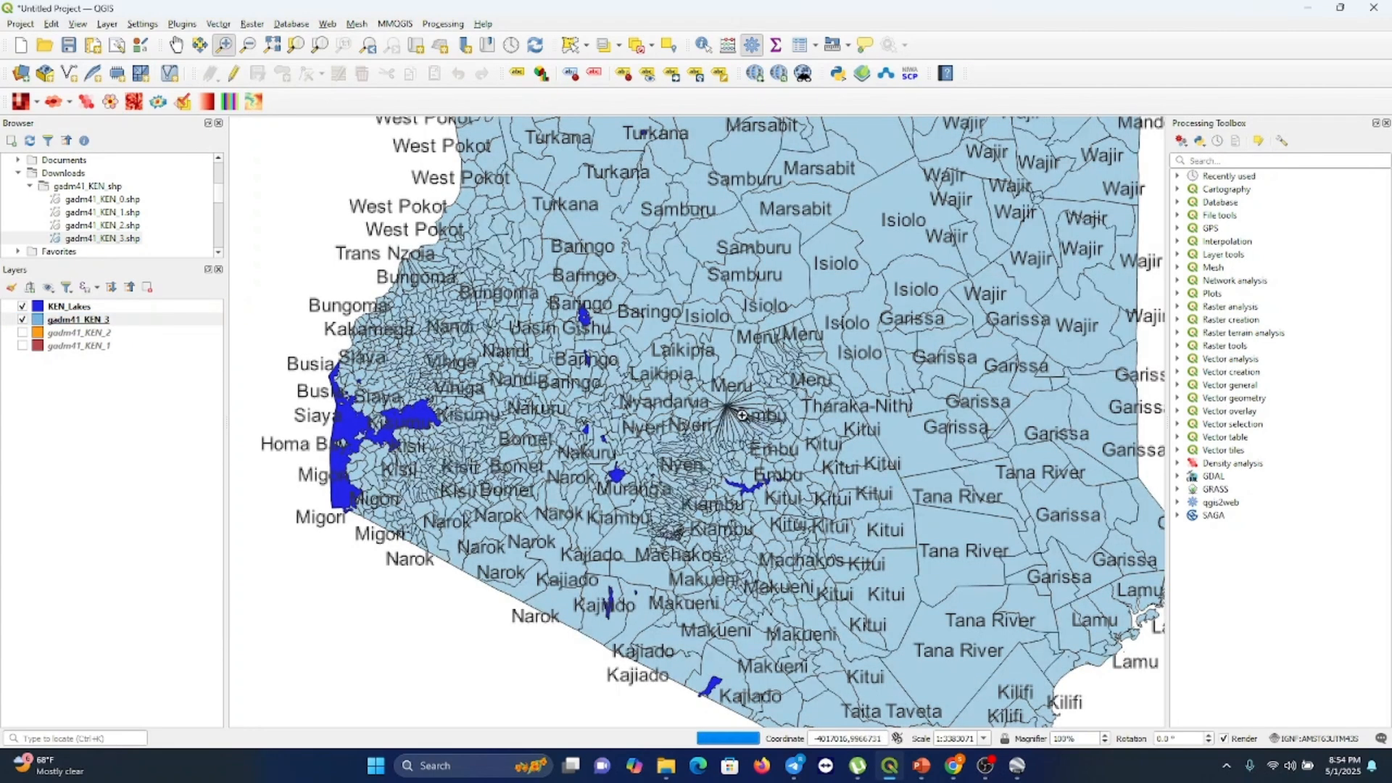
{"action": "left_click", "coordinate": [742, 415]}
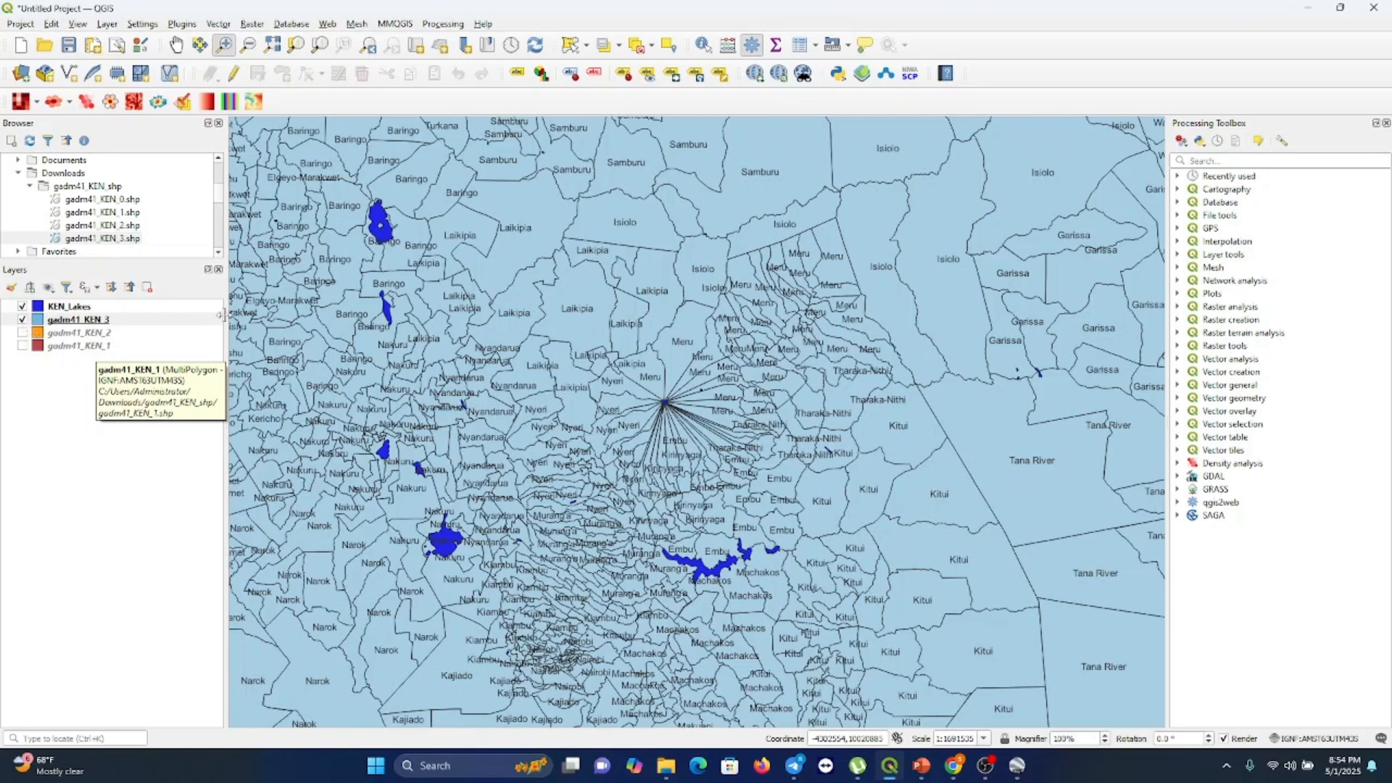
{"action": "left_click", "coordinate": [247, 46]}
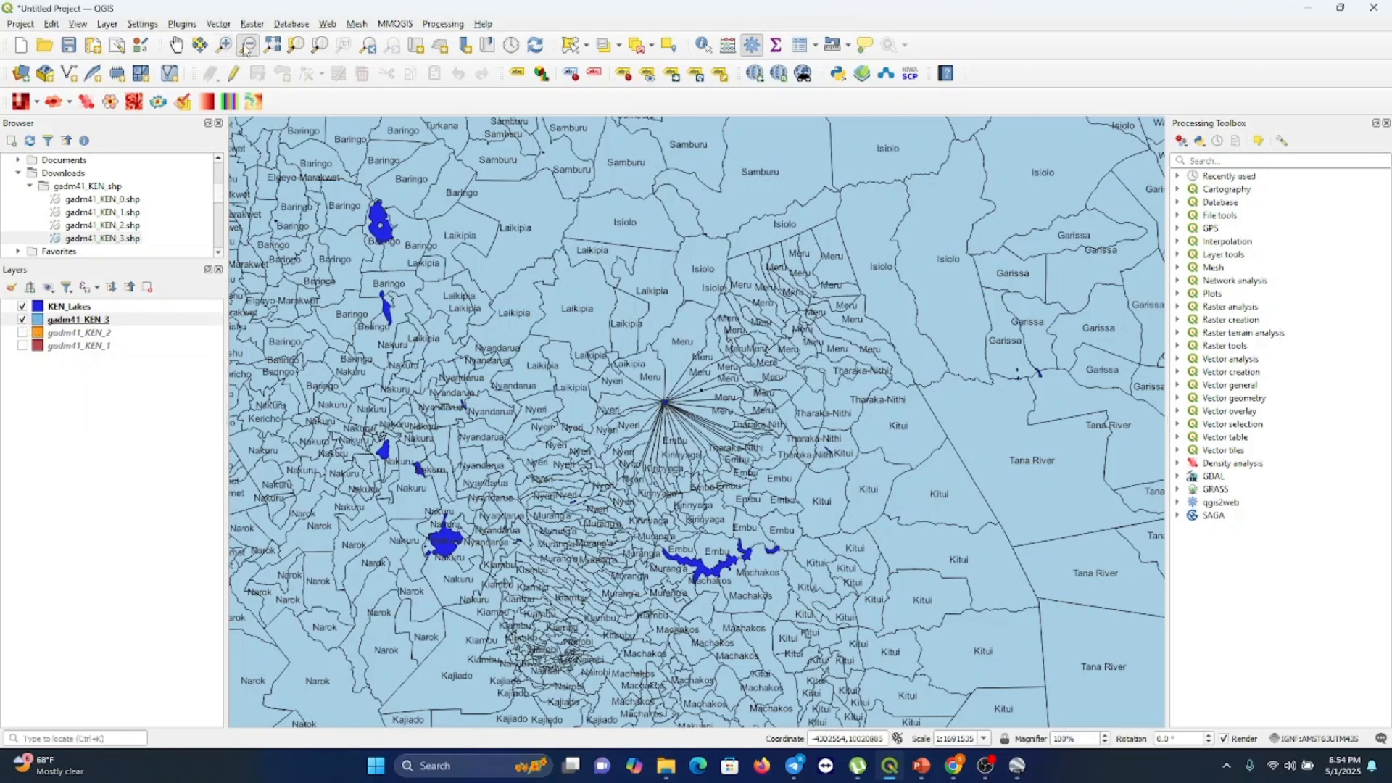
{"action": "left_click", "coordinate": [370, 287]}
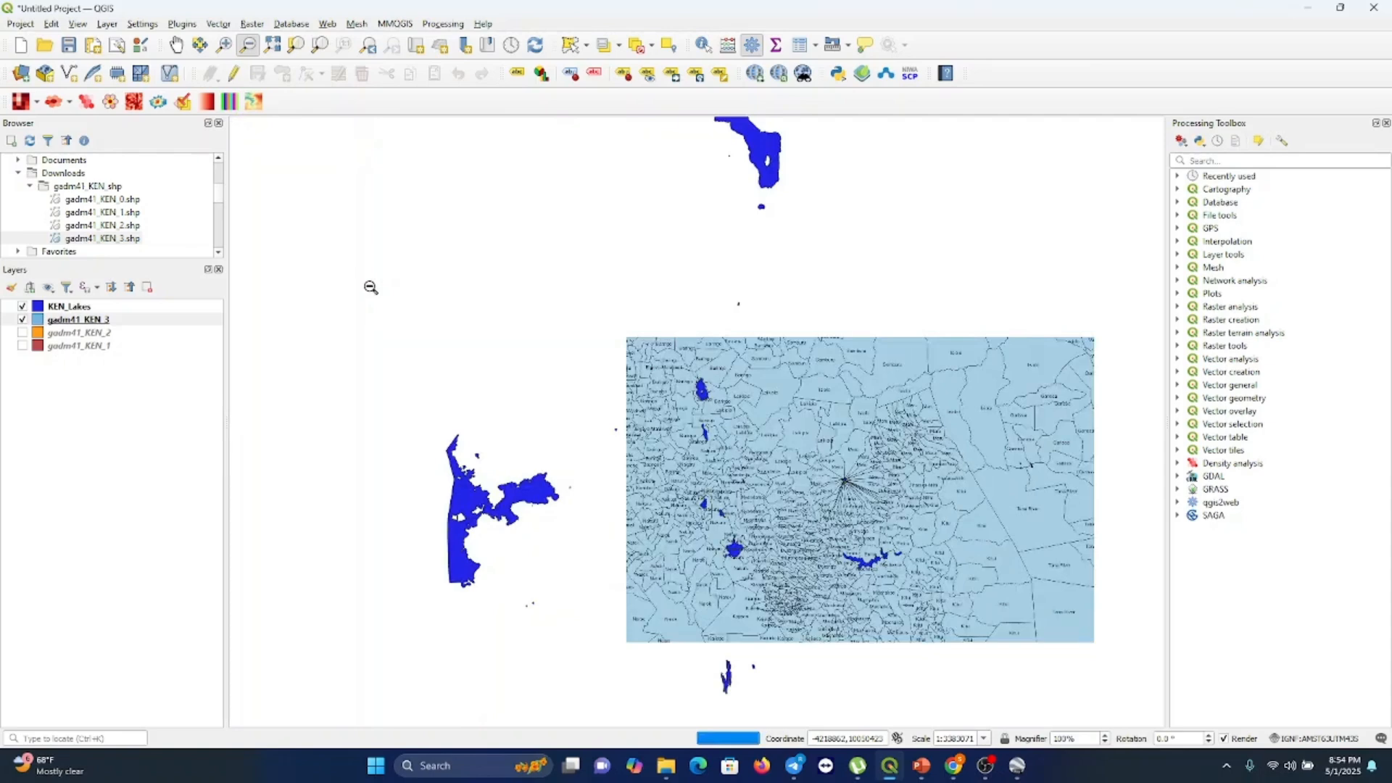
Hide the gadm41_KEN_3 layer and display the gadm41_KEN_2 layer instead
{"action": "left_click", "coordinate": [686, 490]}
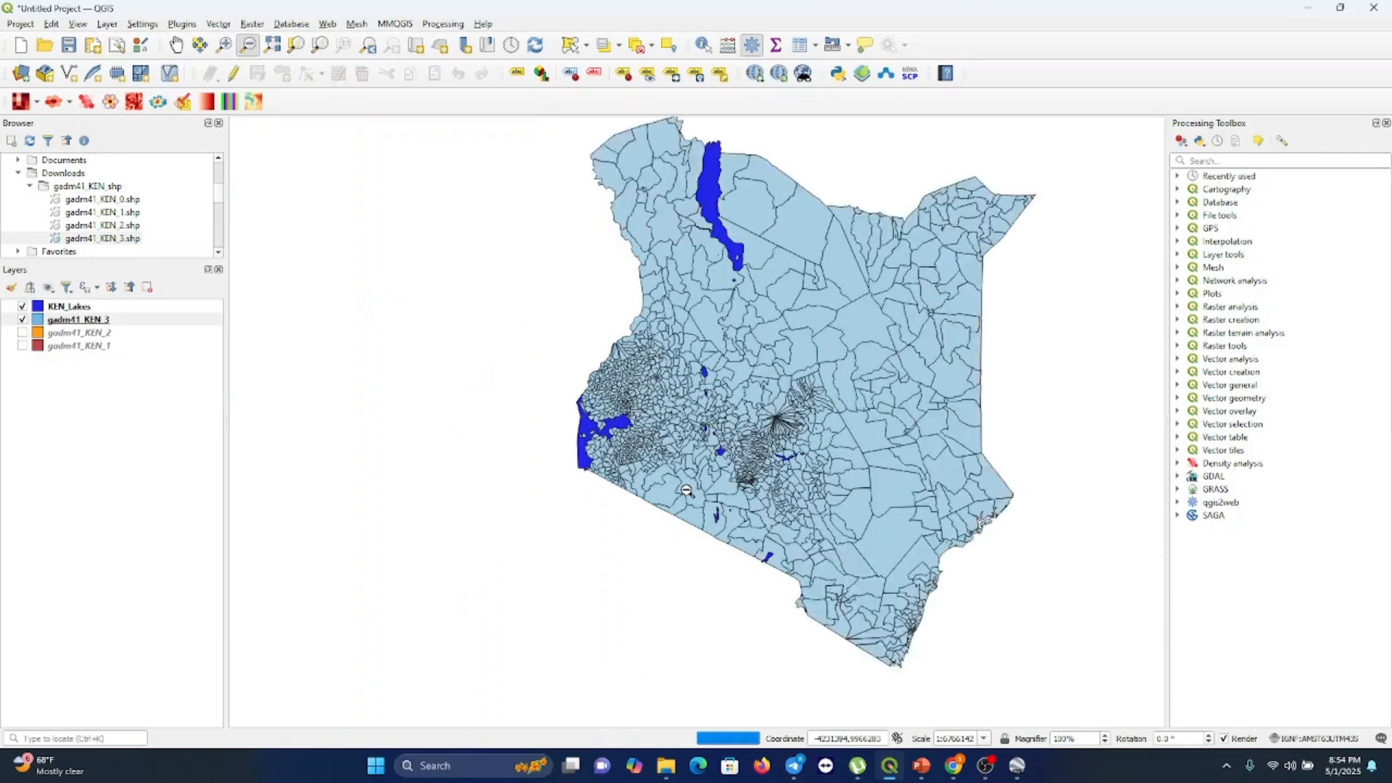
{"action": "left_click", "coordinate": [23, 321]}
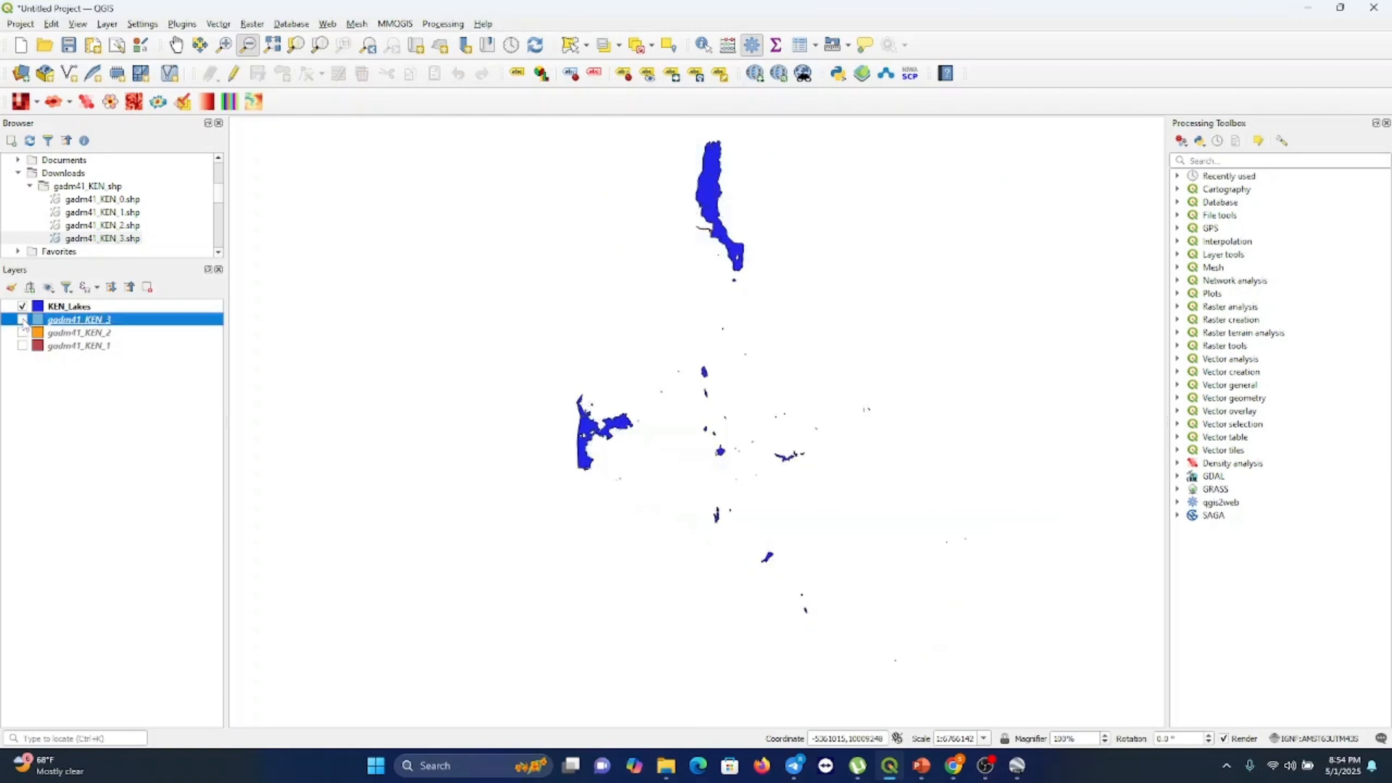
{"action": "left_click", "coordinate": [22, 334]}
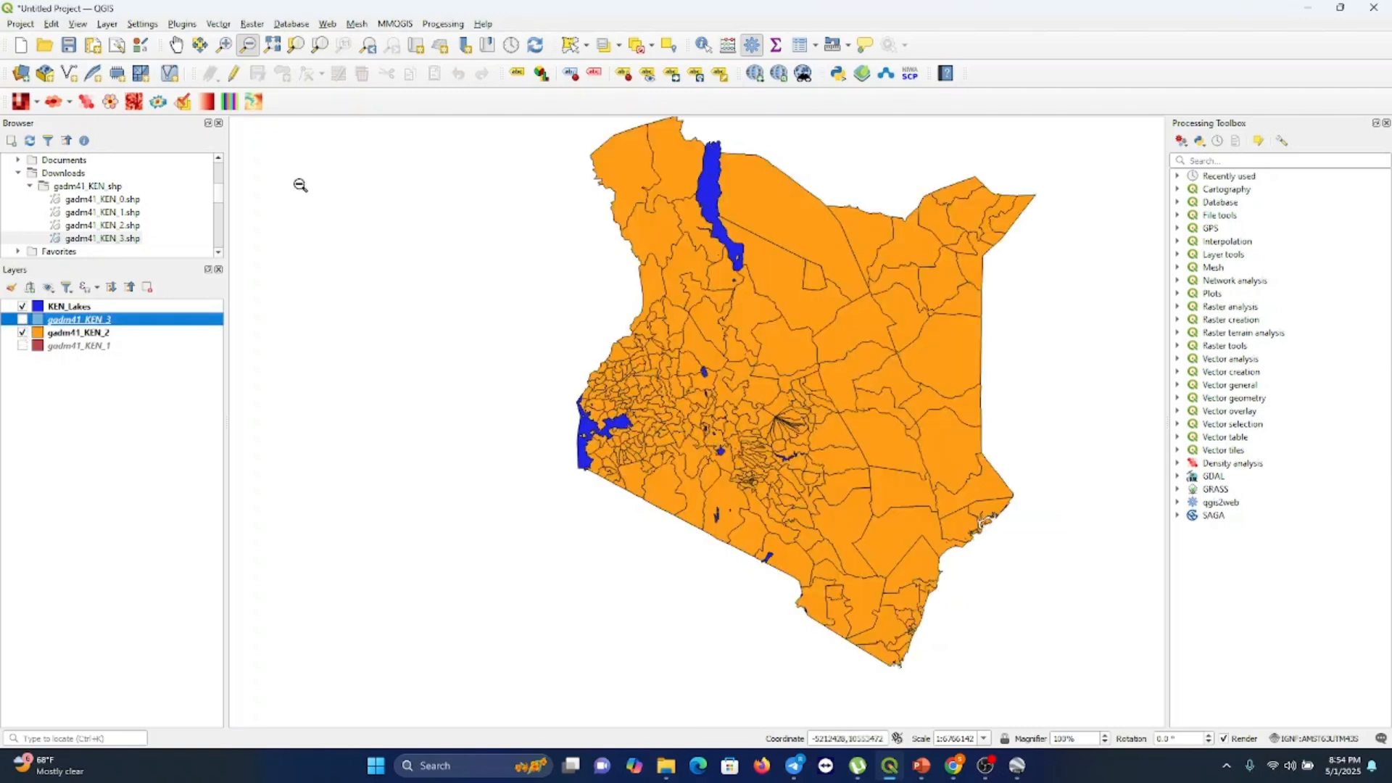
Turn on single labels for the gadm41_KEN_2 layer using the NAME_1 field
{"action": "left_click", "coordinate": [176, 45]}
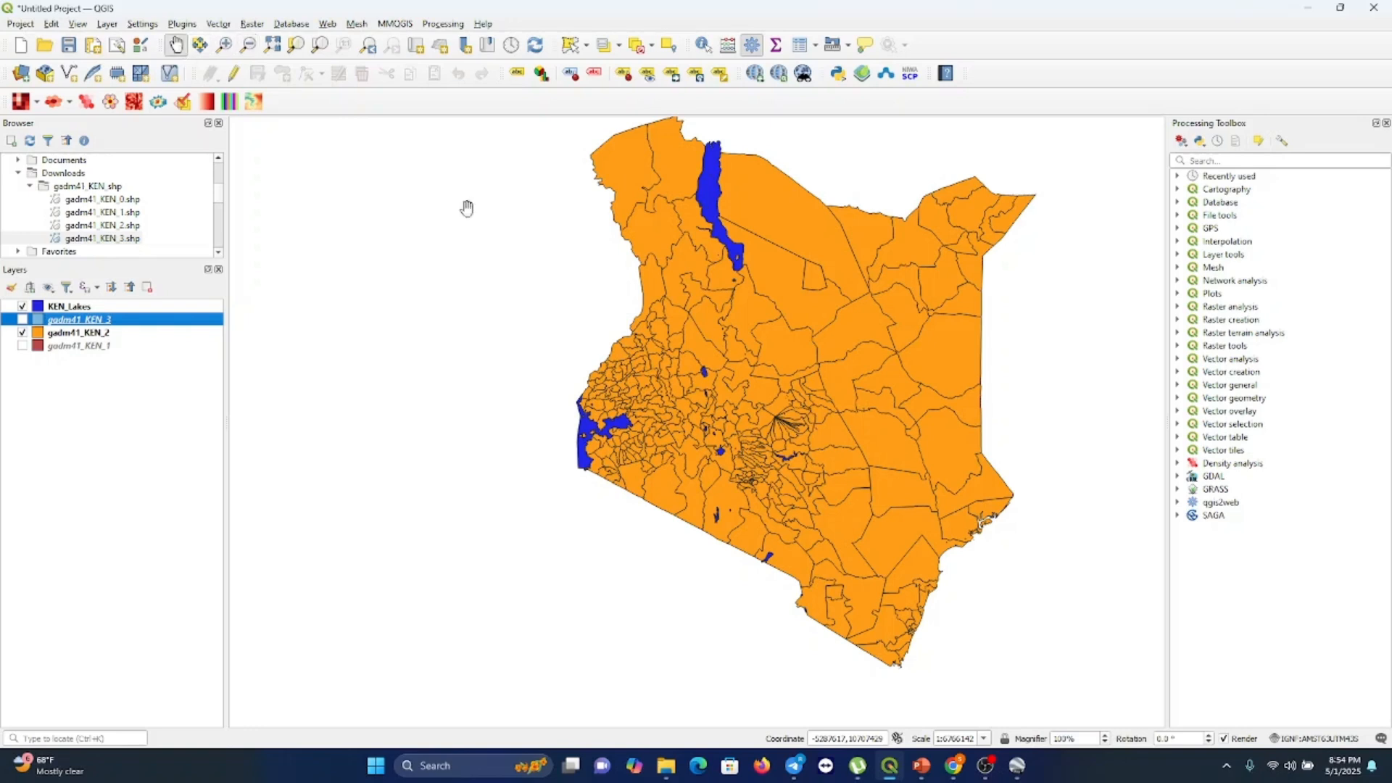
{"action": "left_click_drag", "start_coordinate": [707, 382], "coordinate": [586, 400]}
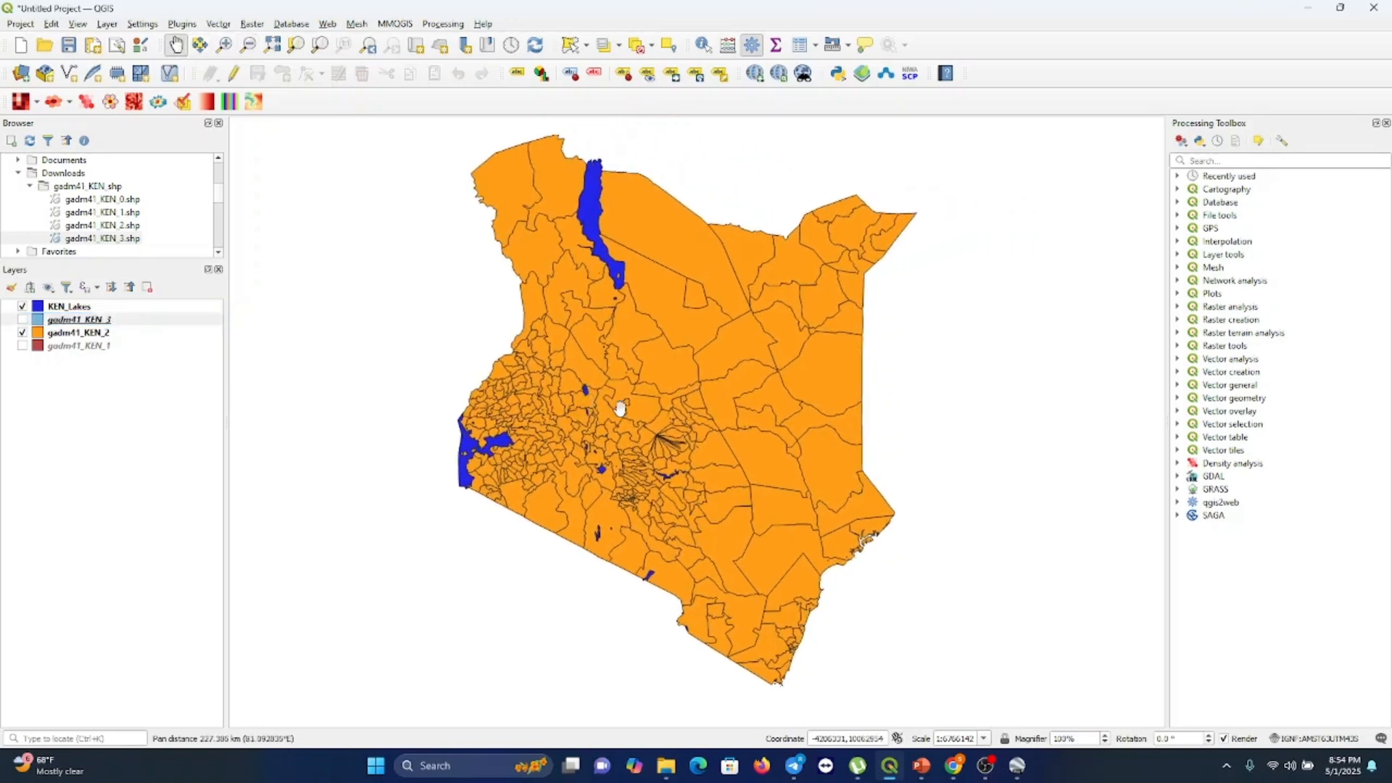
{"action": "right_click", "coordinate": [641, 385]}
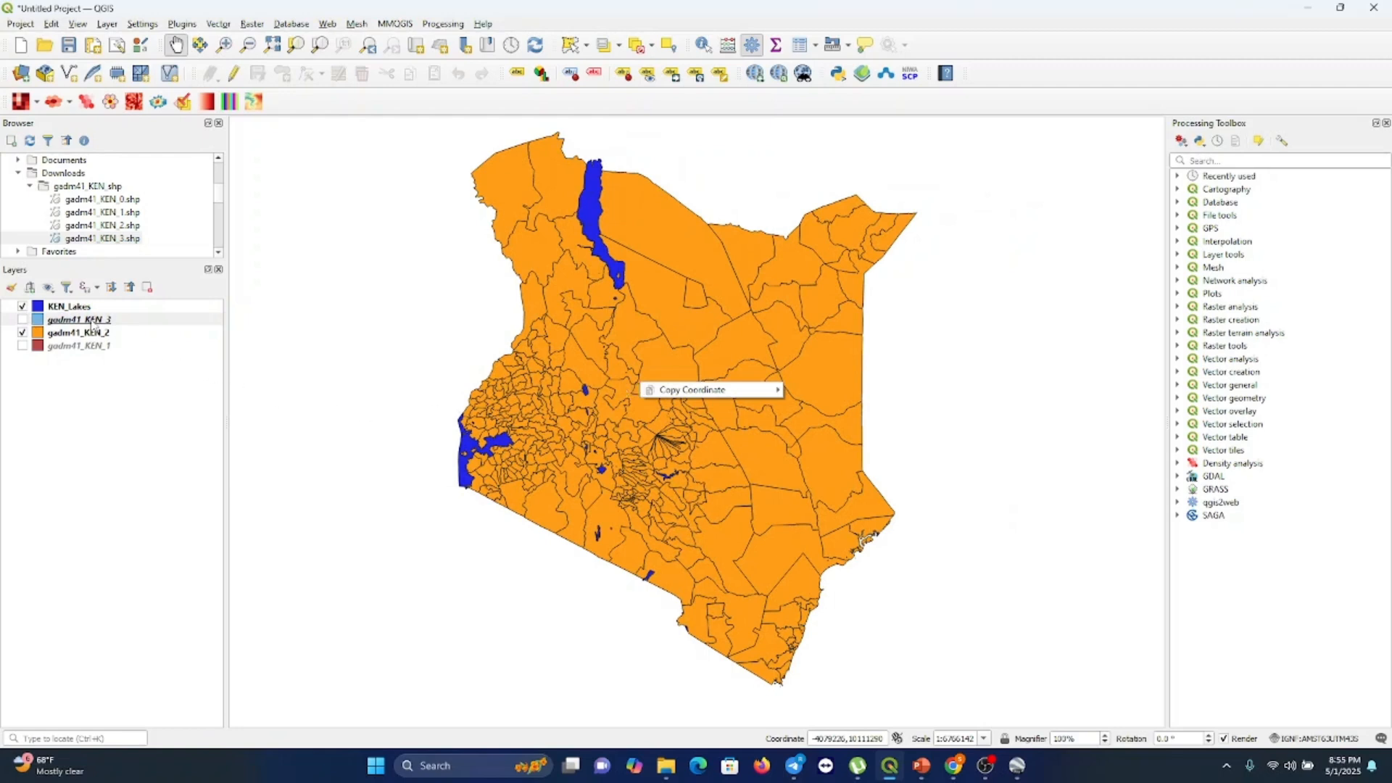
{"action": "left_click", "coordinate": [88, 333]}
{"action": "right_click", "coordinate": [88, 333]}
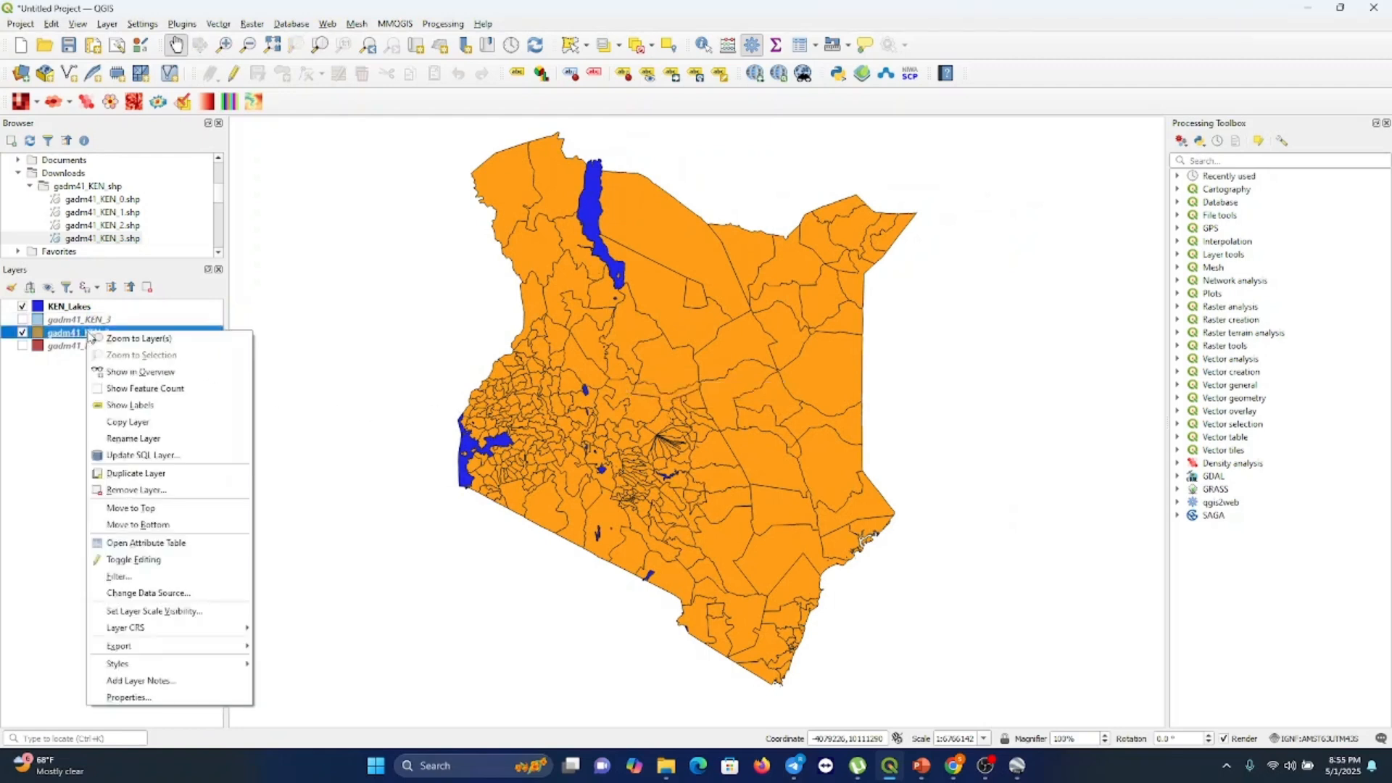
{"action": "left_click", "coordinate": [129, 699]}
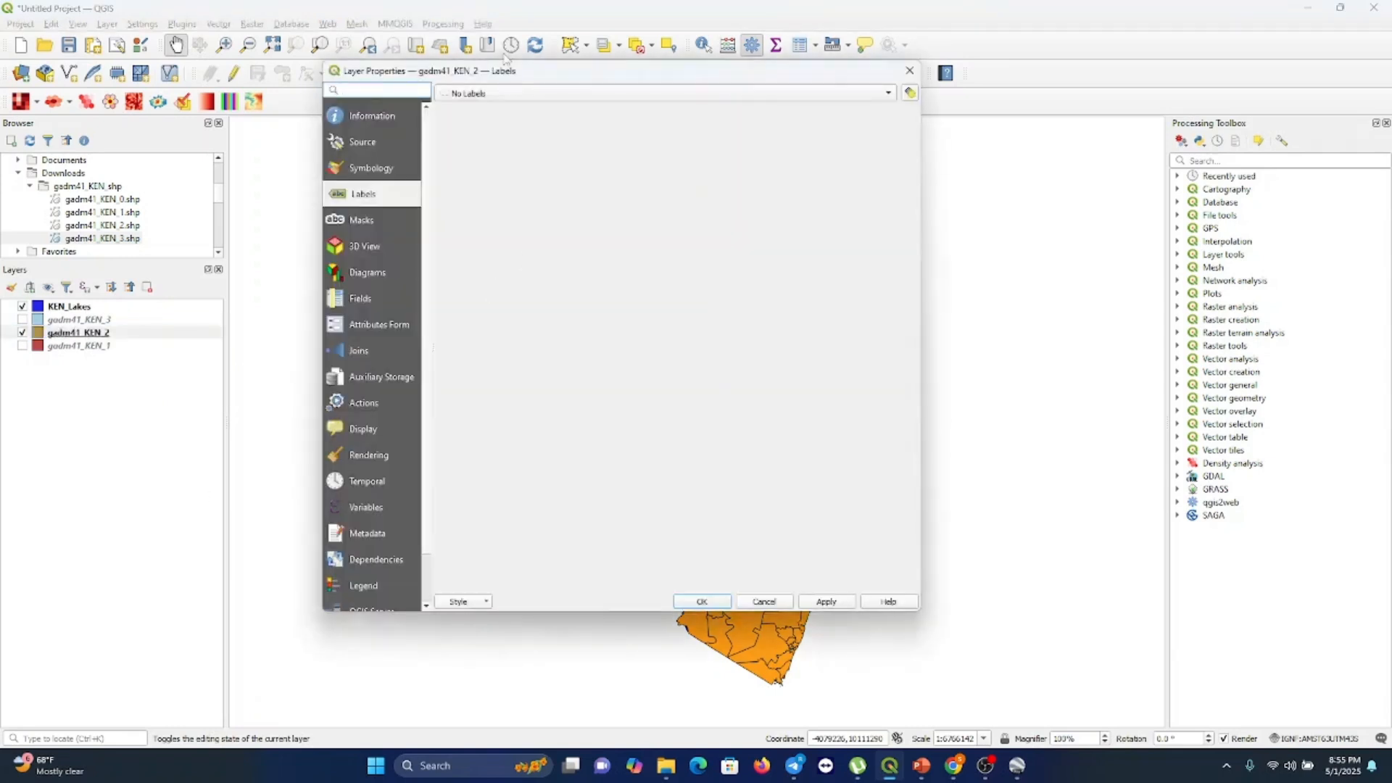
{"action": "left_click", "coordinate": [490, 93]}
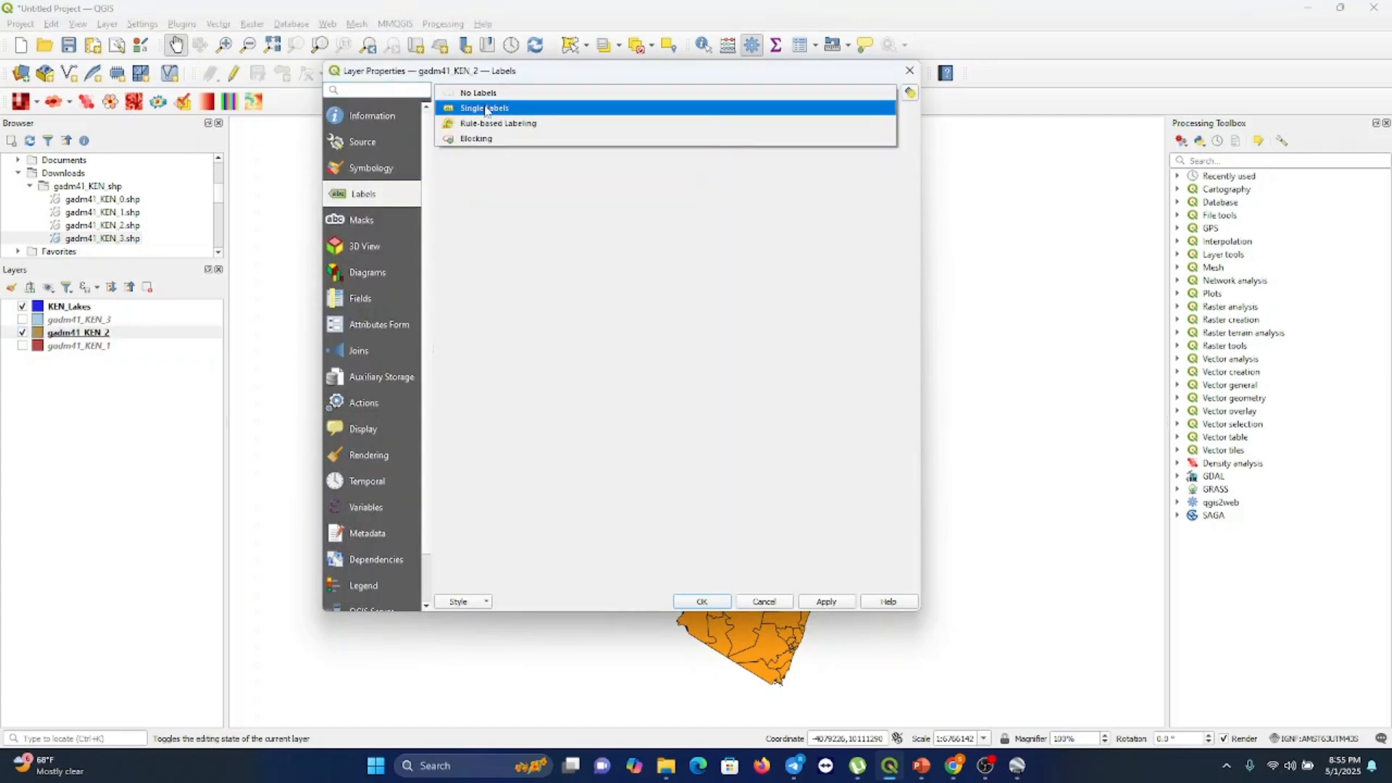
{"action": "left_click", "coordinate": [485, 109]}
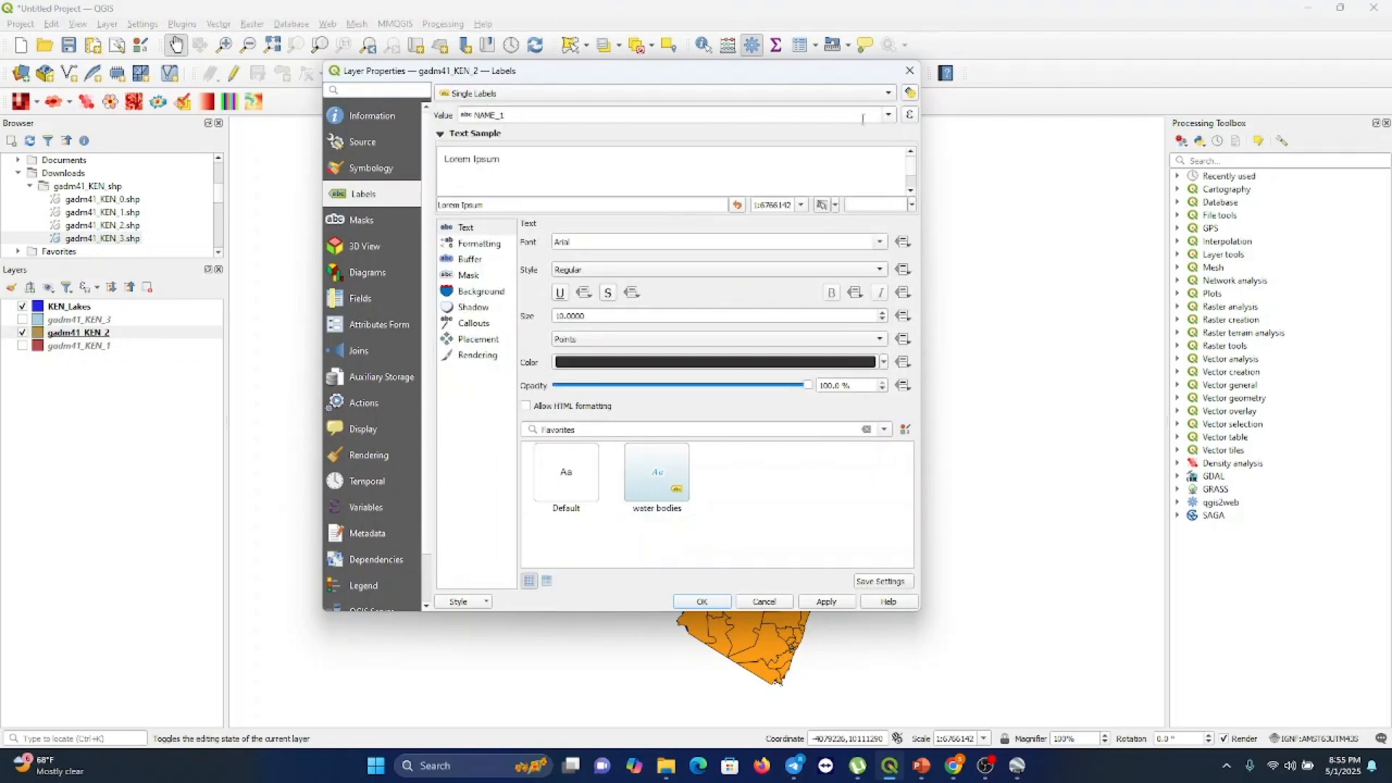
{"action": "left_click", "coordinate": [888, 115]}
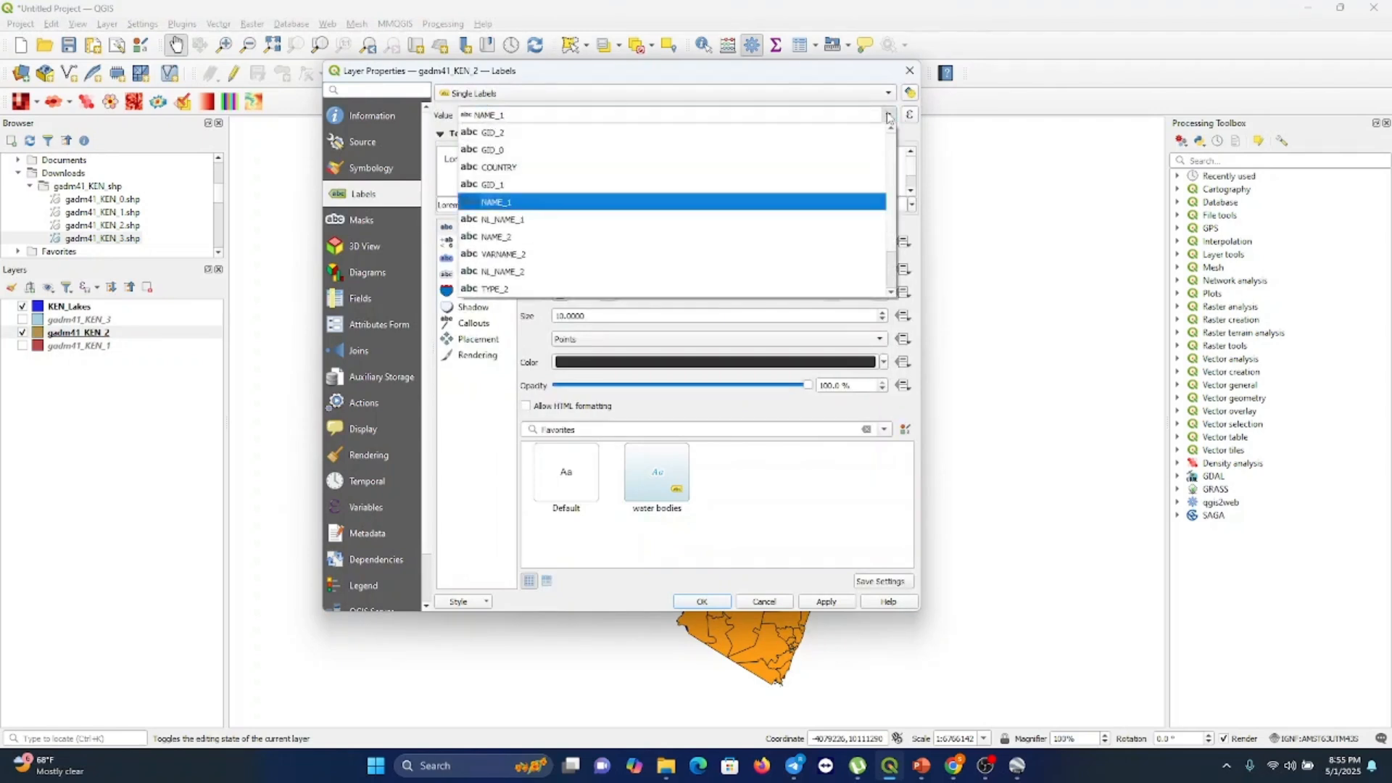
{"action": "left_click", "coordinate": [550, 201]}
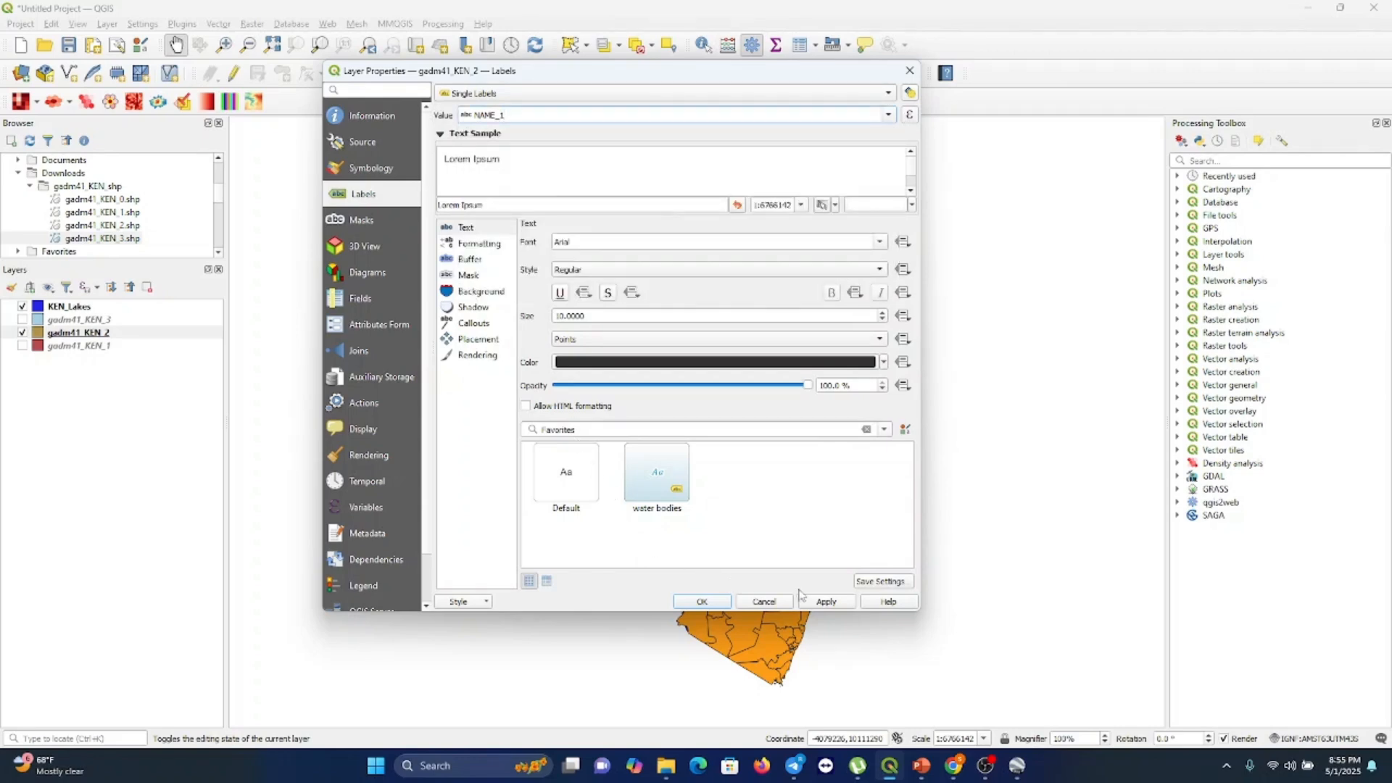
{"action": "left_click", "coordinate": [703, 601]}
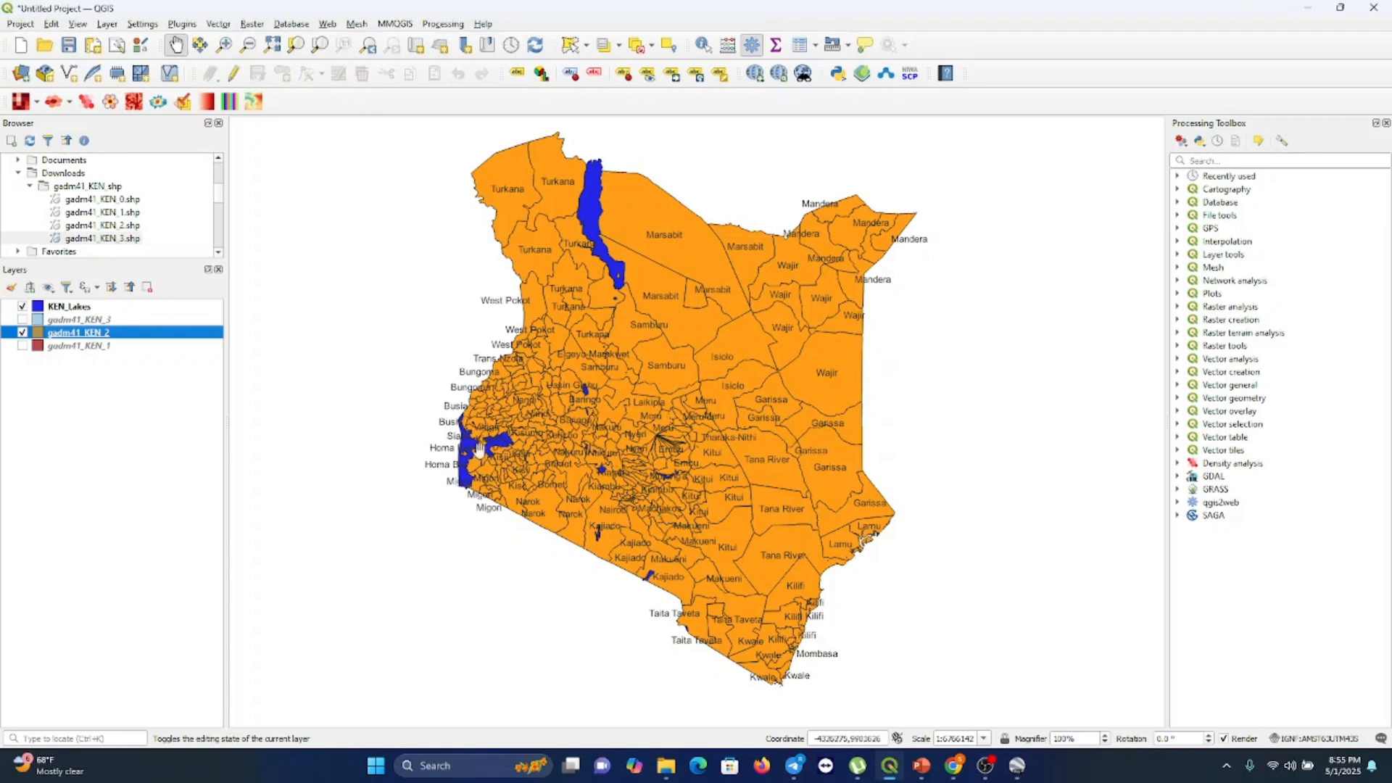
Make the gadm41_KEN_2 layer's simple fill colour fully transparent in its symbology and apply it
{"action": "right_click", "coordinate": [124, 334]}
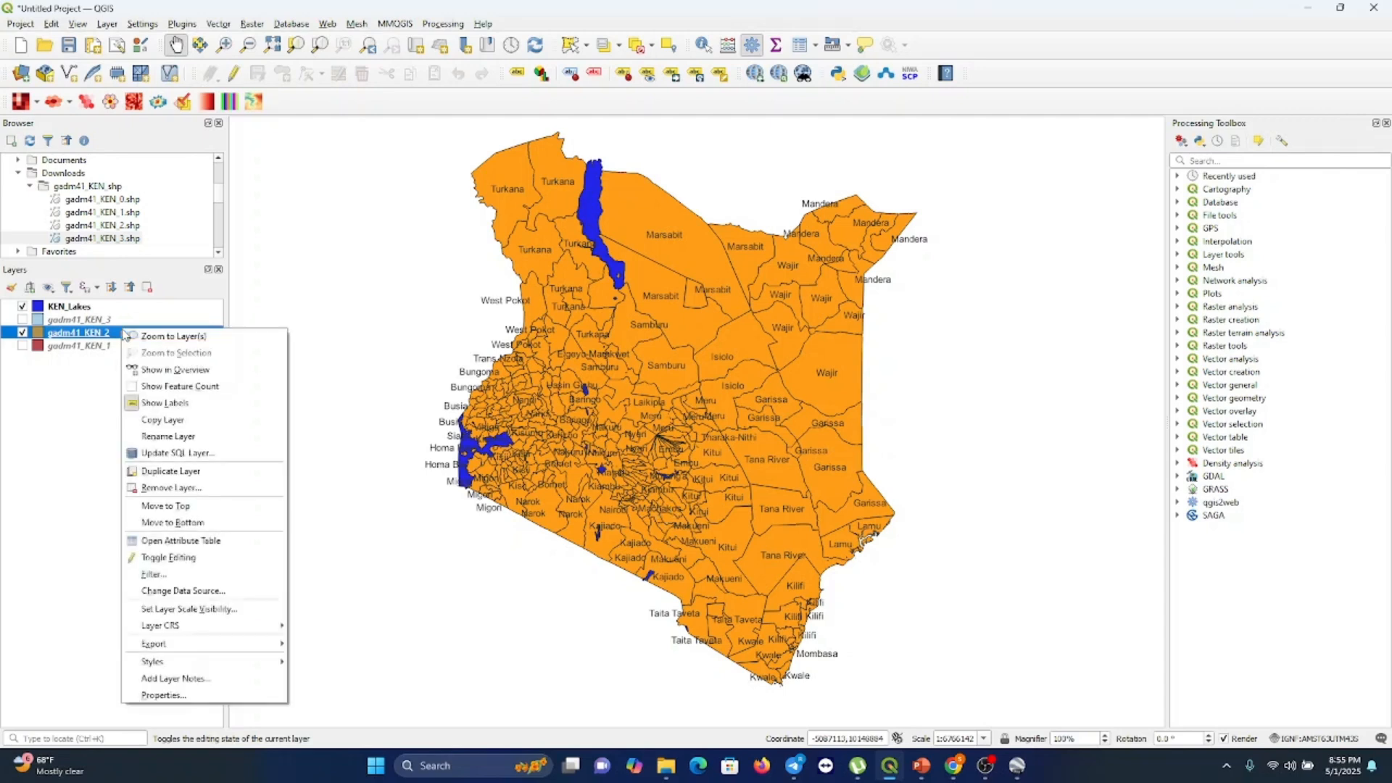
{"action": "left_click", "coordinate": [168, 695]}
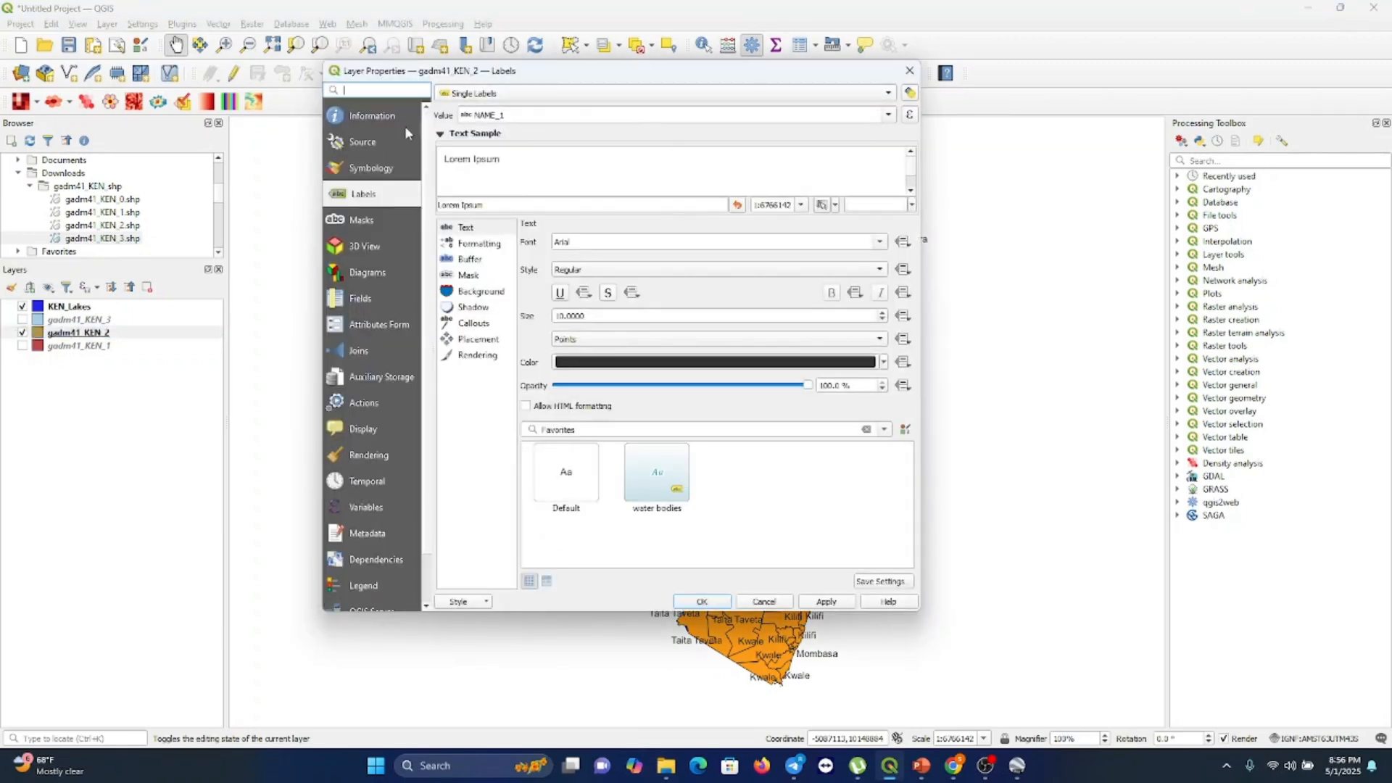
{"action": "left_click", "coordinate": [375, 168]}
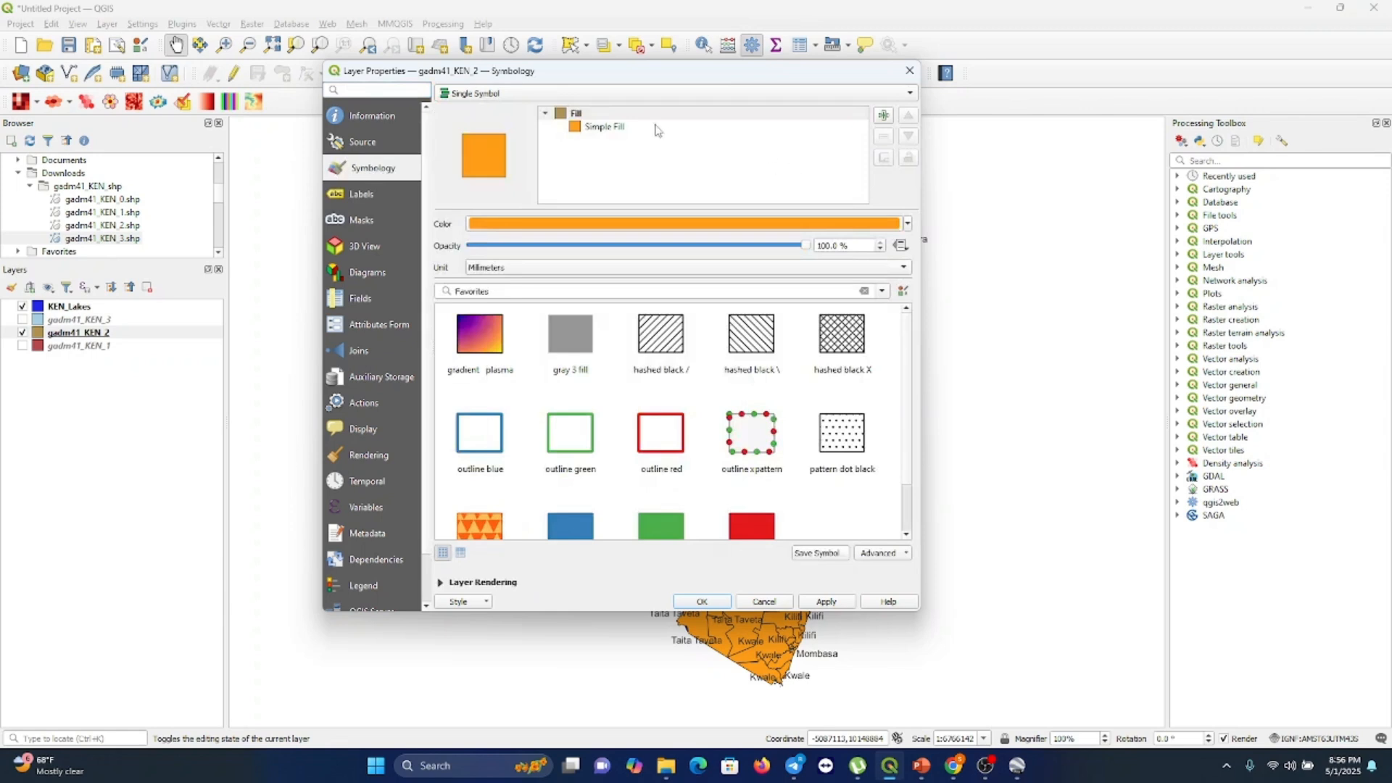
{"action": "left_click", "coordinate": [623, 127]}
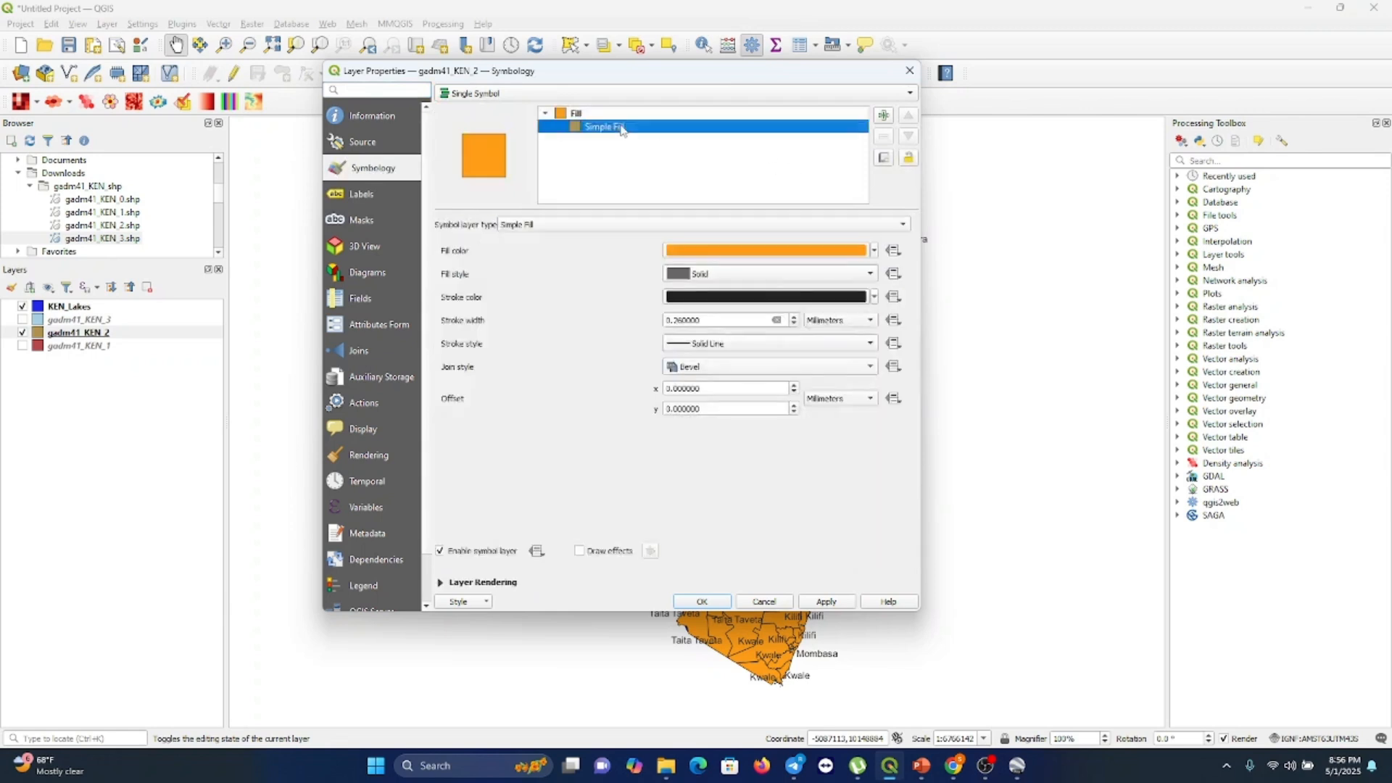
{"action": "left_click", "coordinate": [874, 251]}
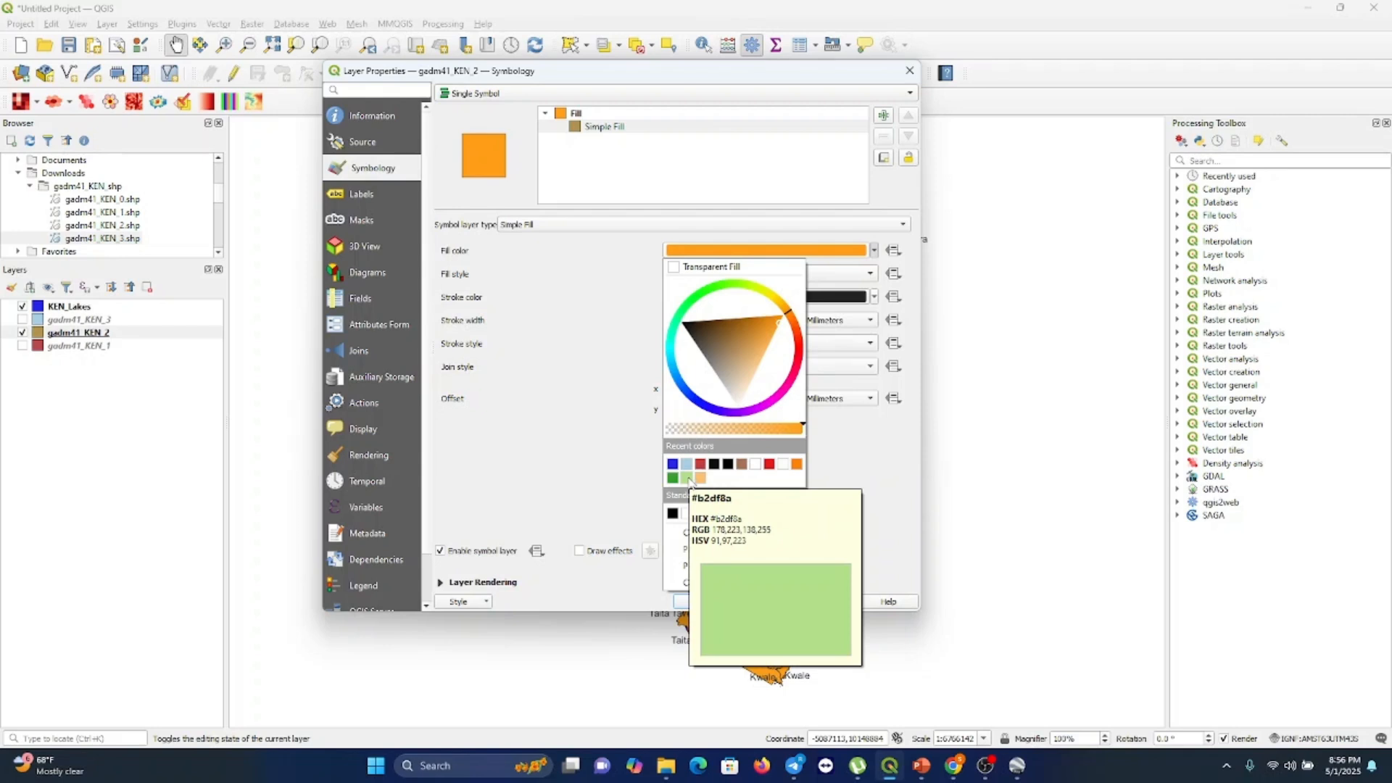
{"action": "left_click", "coordinate": [671, 432]}
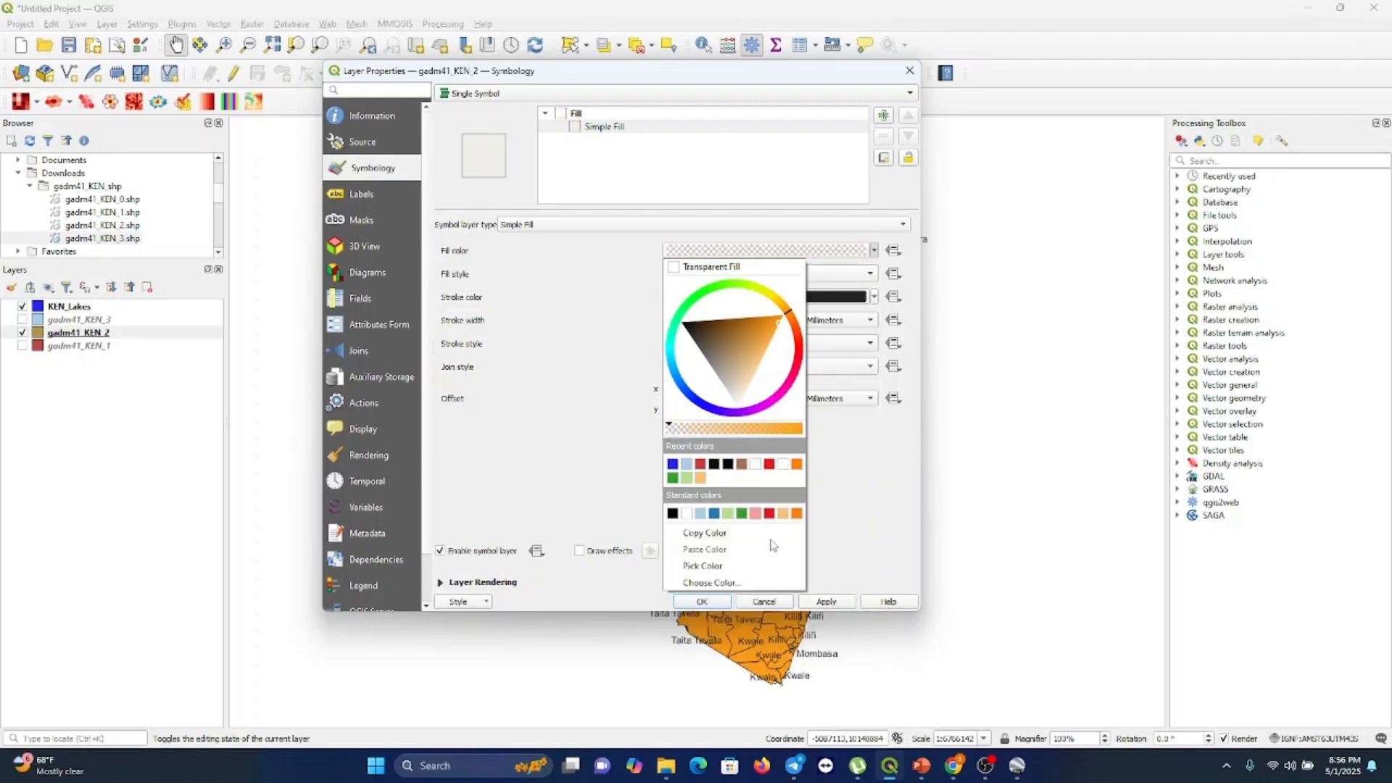
{"action": "left_click", "coordinate": [715, 603]}
{"action": "left_click", "coordinate": [702, 602]}
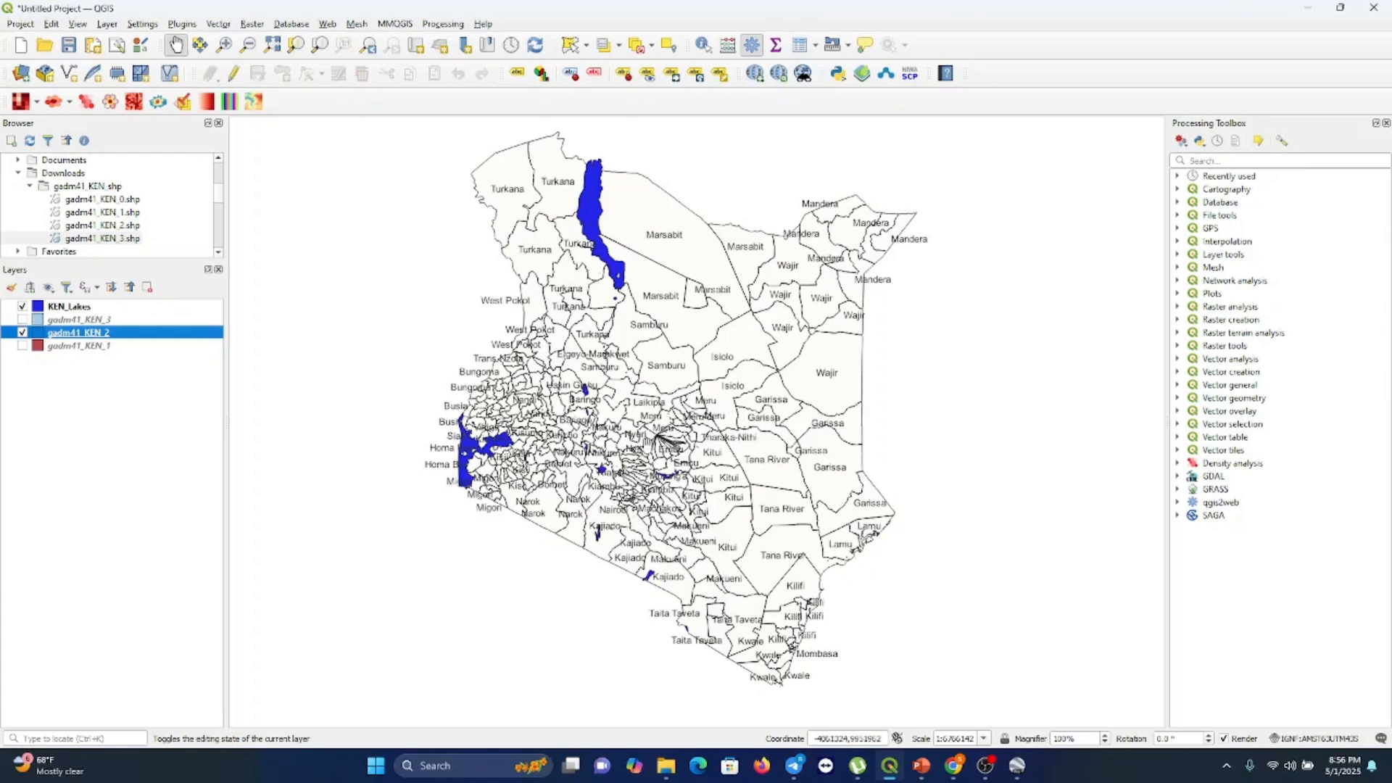
Zoom in step by step to examine the county labels around Nairobi and Machakos
{"action": "scroll", "coordinate": [642, 450], "scroll_direction": "up", "scroll_amount": 1}
{"action": "scroll", "coordinate": [643, 456], "scroll_direction": "up", "scroll_amount": 1}
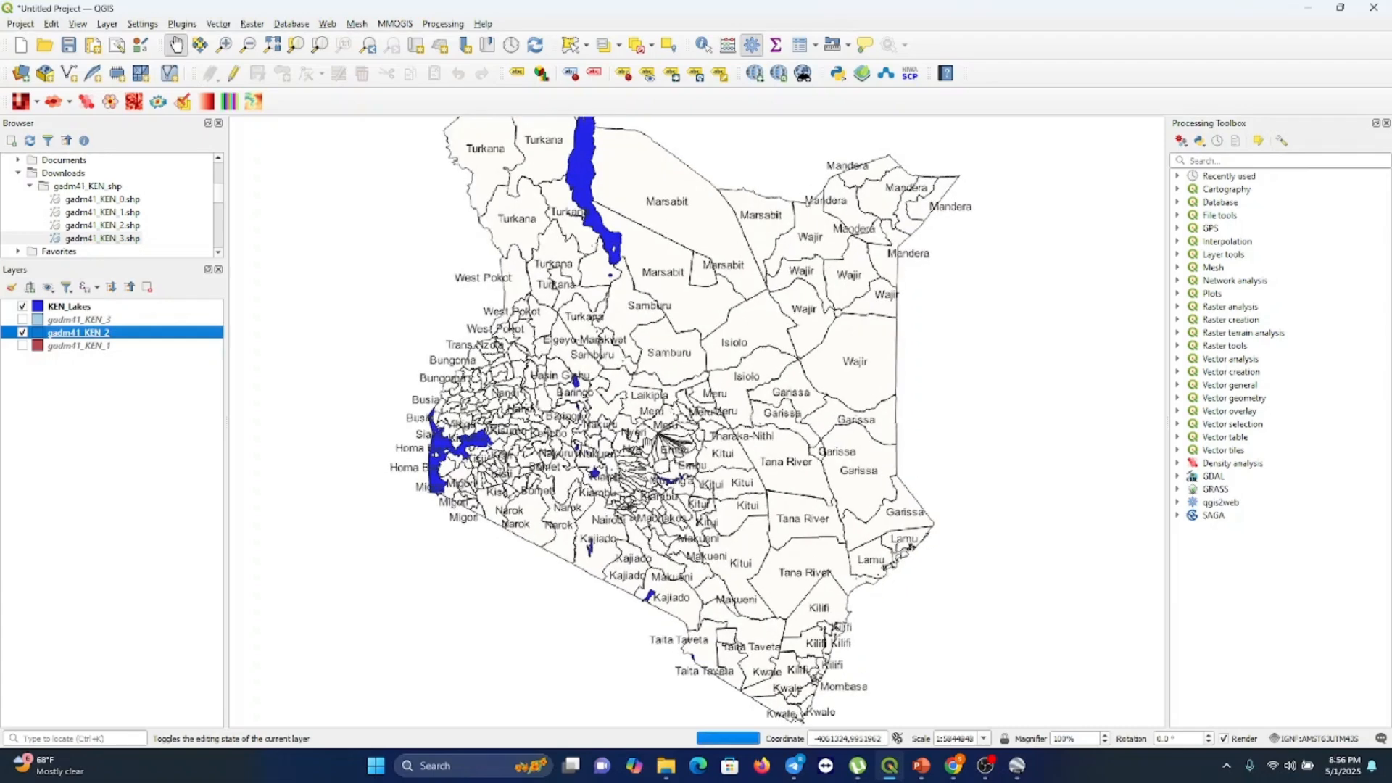
{"action": "scroll", "coordinate": [649, 454], "scroll_direction": "up", "scroll_amount": 1}
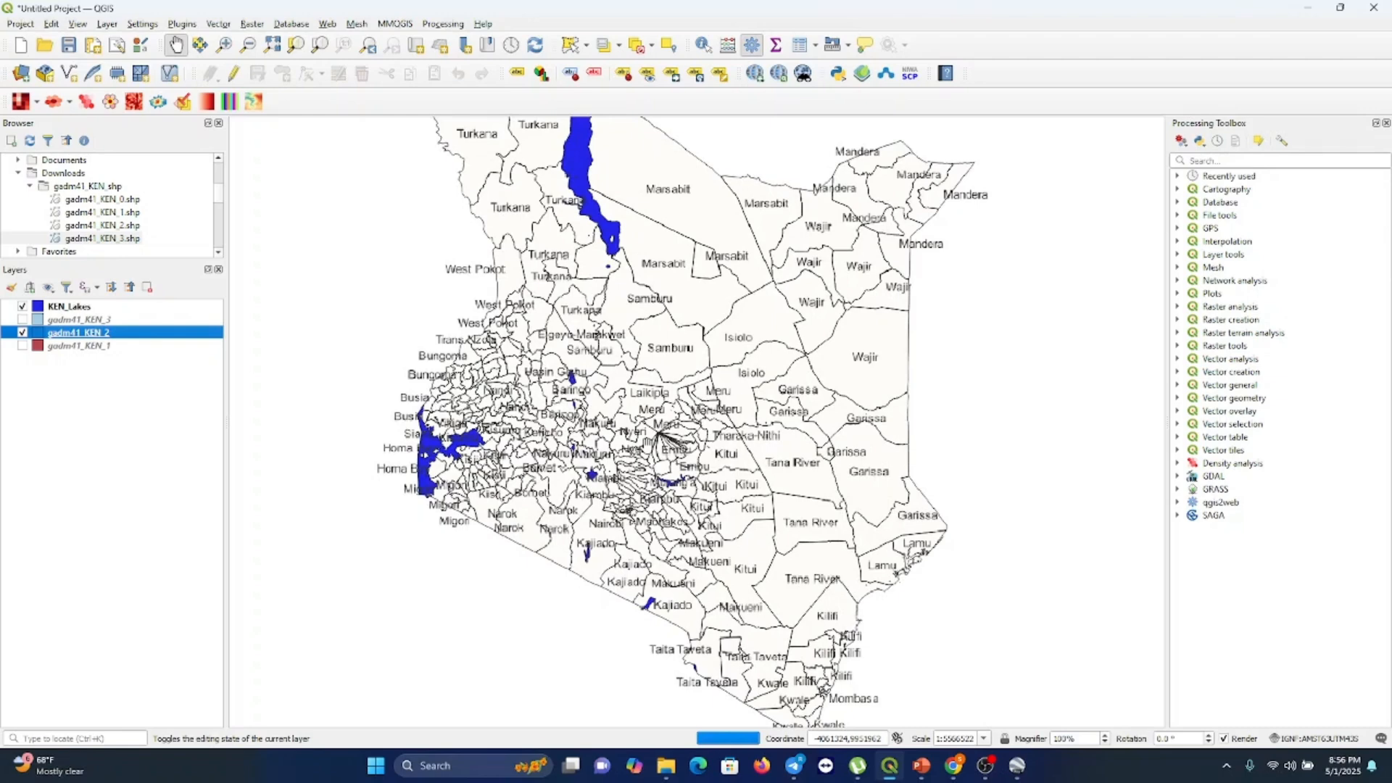
{"action": "scroll", "coordinate": [649, 446], "scroll_direction": "up", "scroll_amount": 1}
{"action": "scroll", "coordinate": [649, 446], "scroll_direction": "up", "scroll_amount": 1}
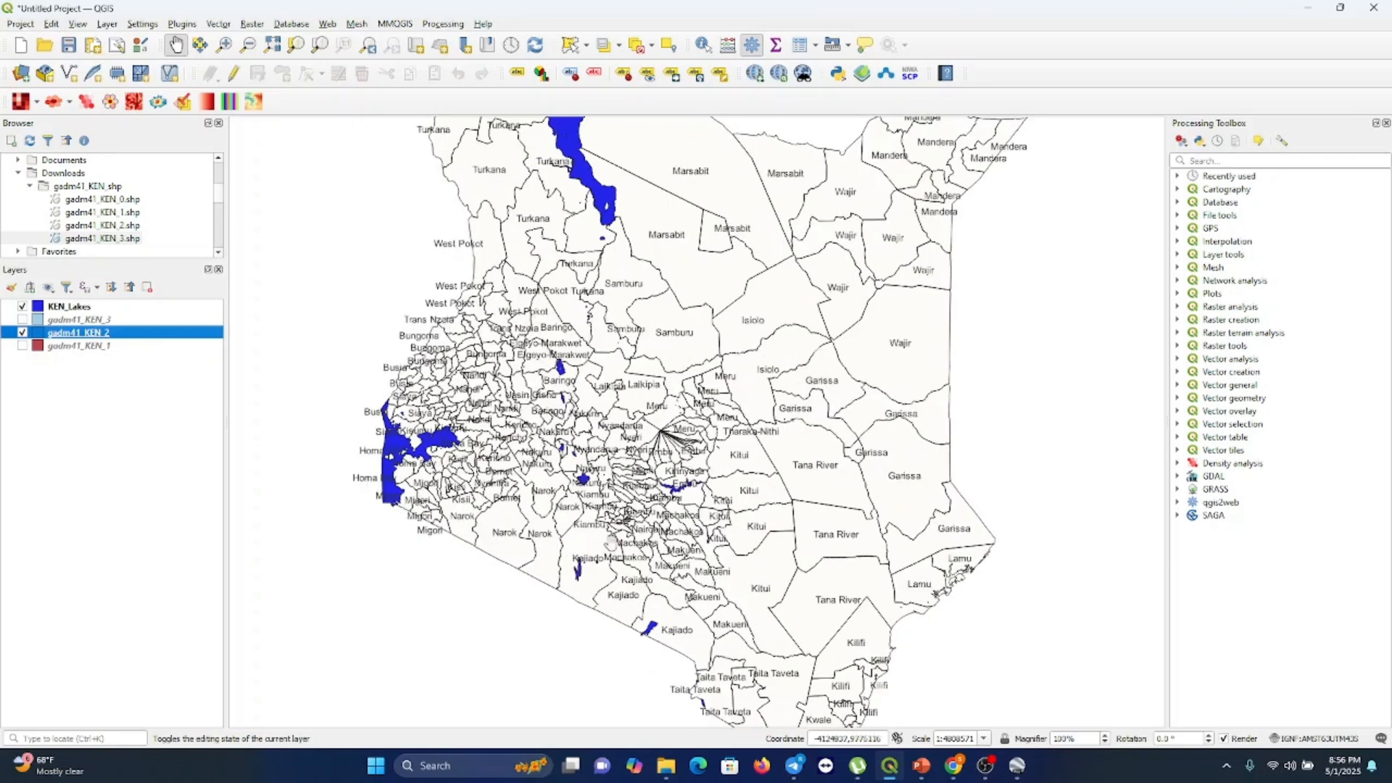
{"action": "scroll", "coordinate": [658, 379], "scroll_direction": "down", "scroll_amount": 4}
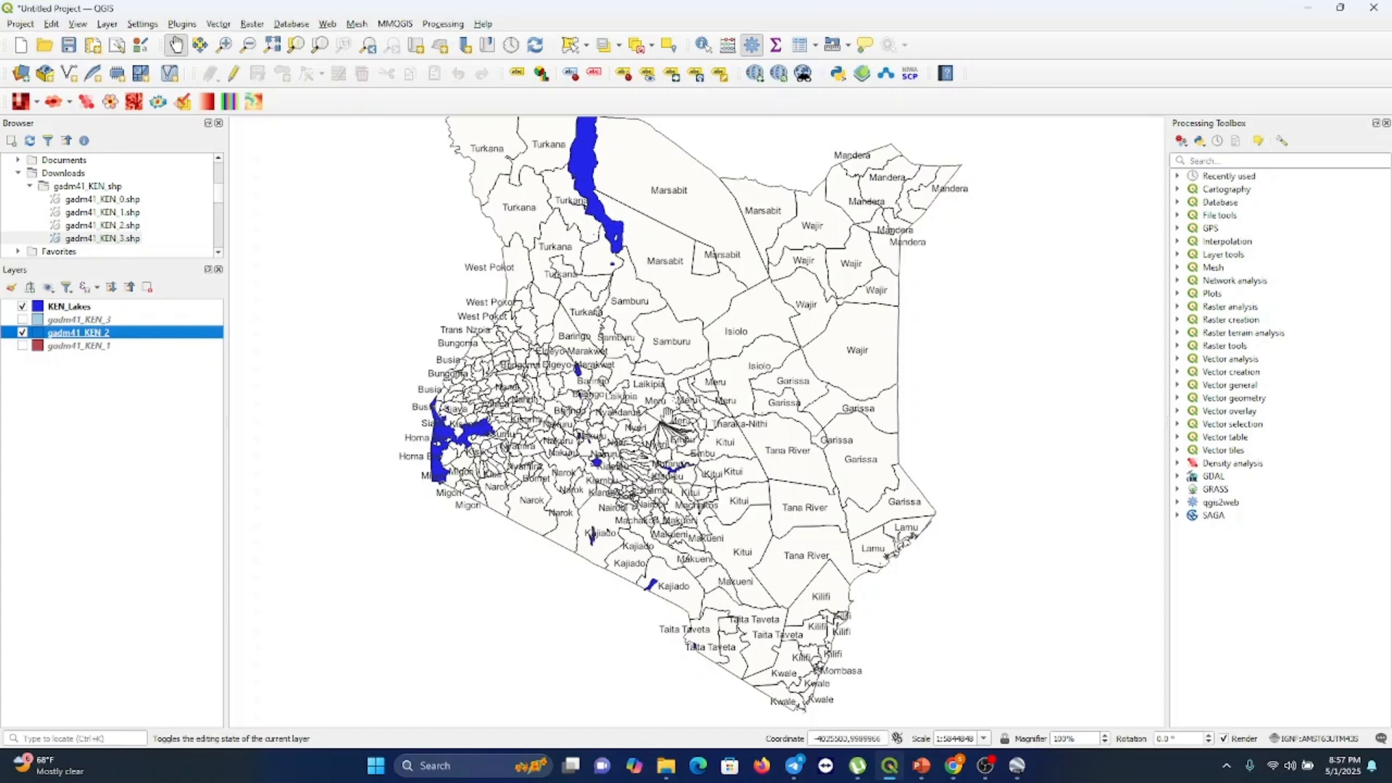
{"action": "scroll", "coordinate": [666, 415], "scroll_direction": "up", "scroll_amount": 1}
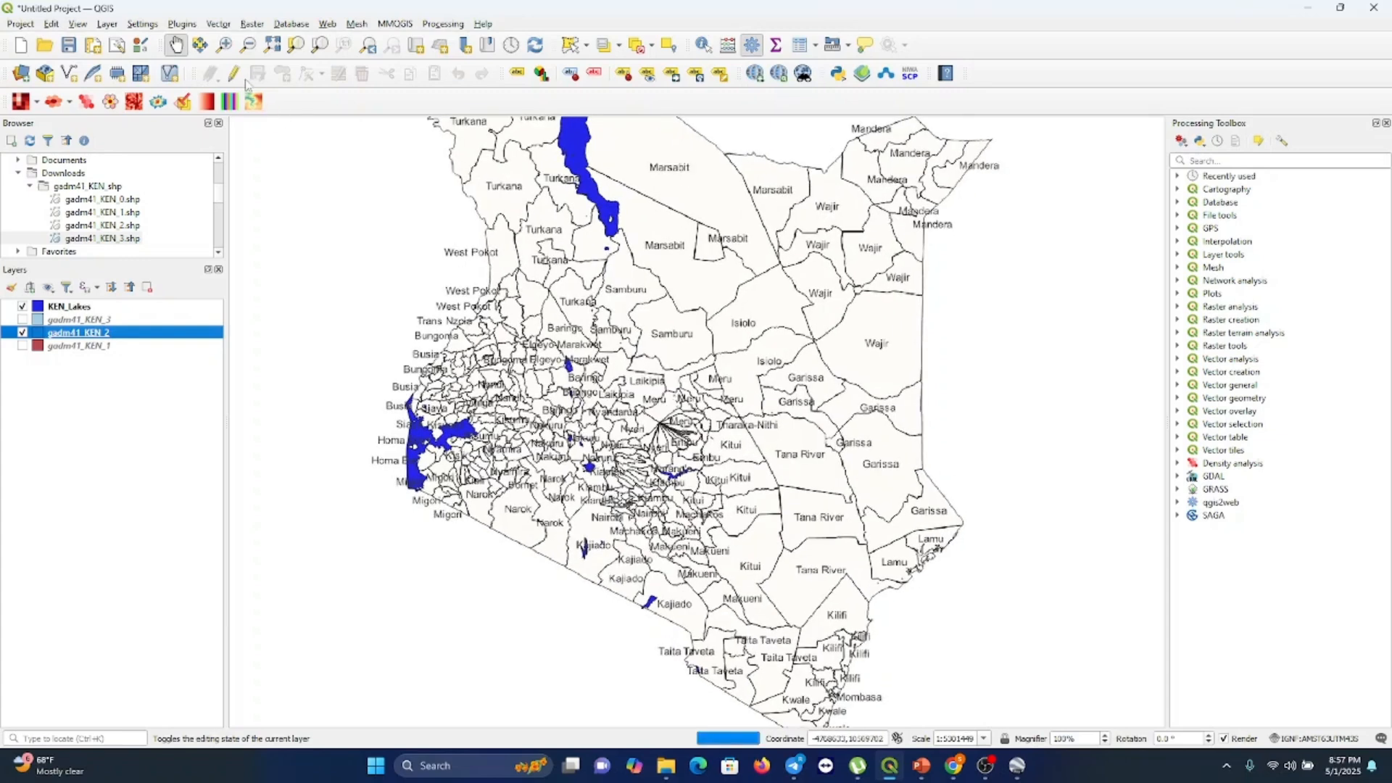
{"action": "left_click", "coordinate": [224, 44]}
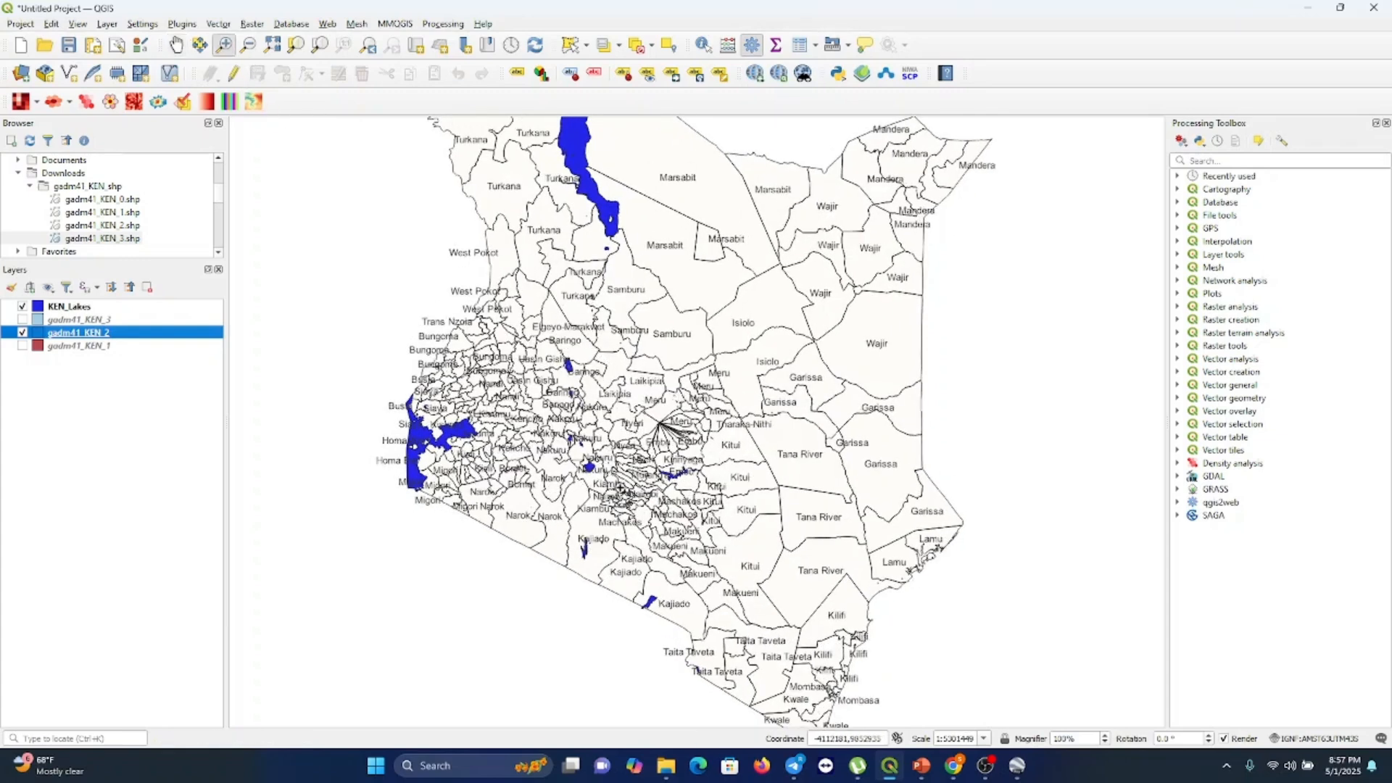
{"action": "left_click", "coordinate": [631, 507]}
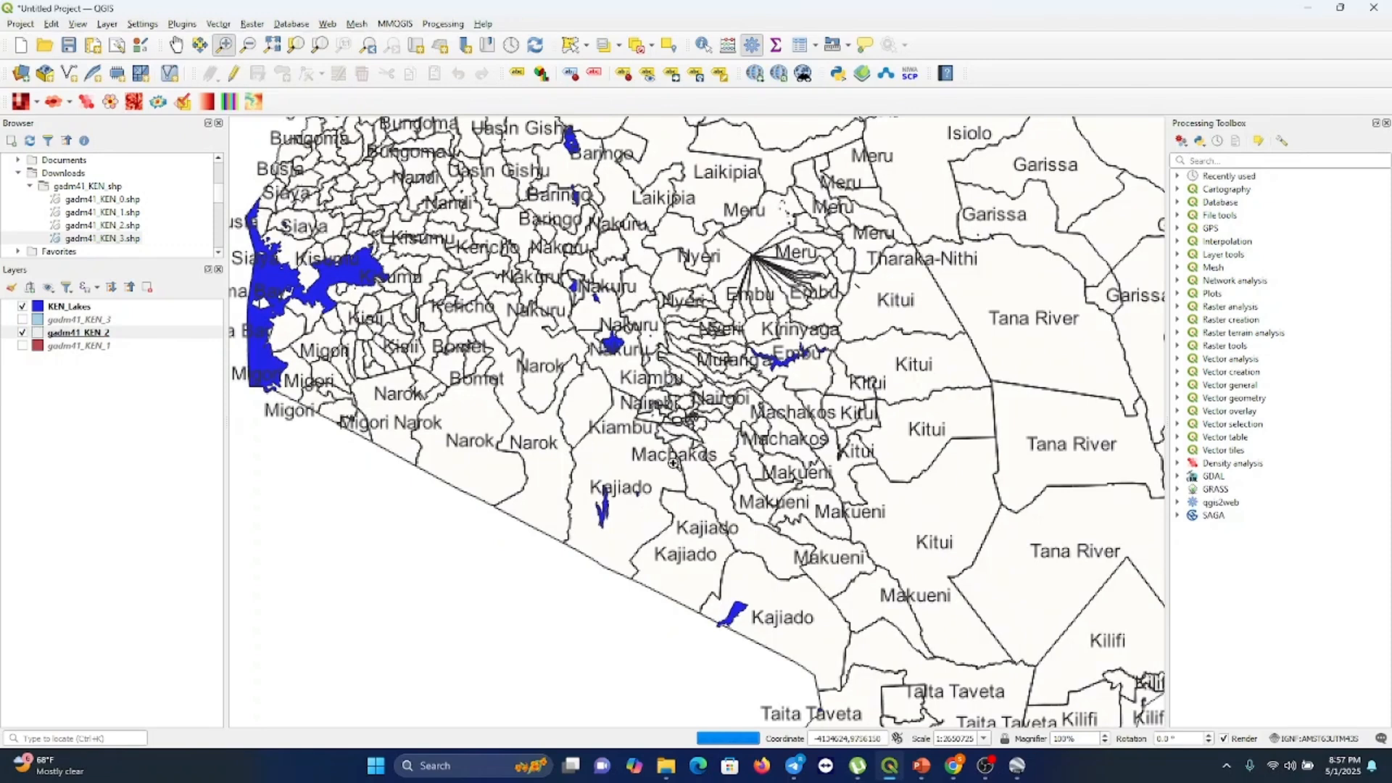
{"action": "left_click", "coordinate": [707, 436]}
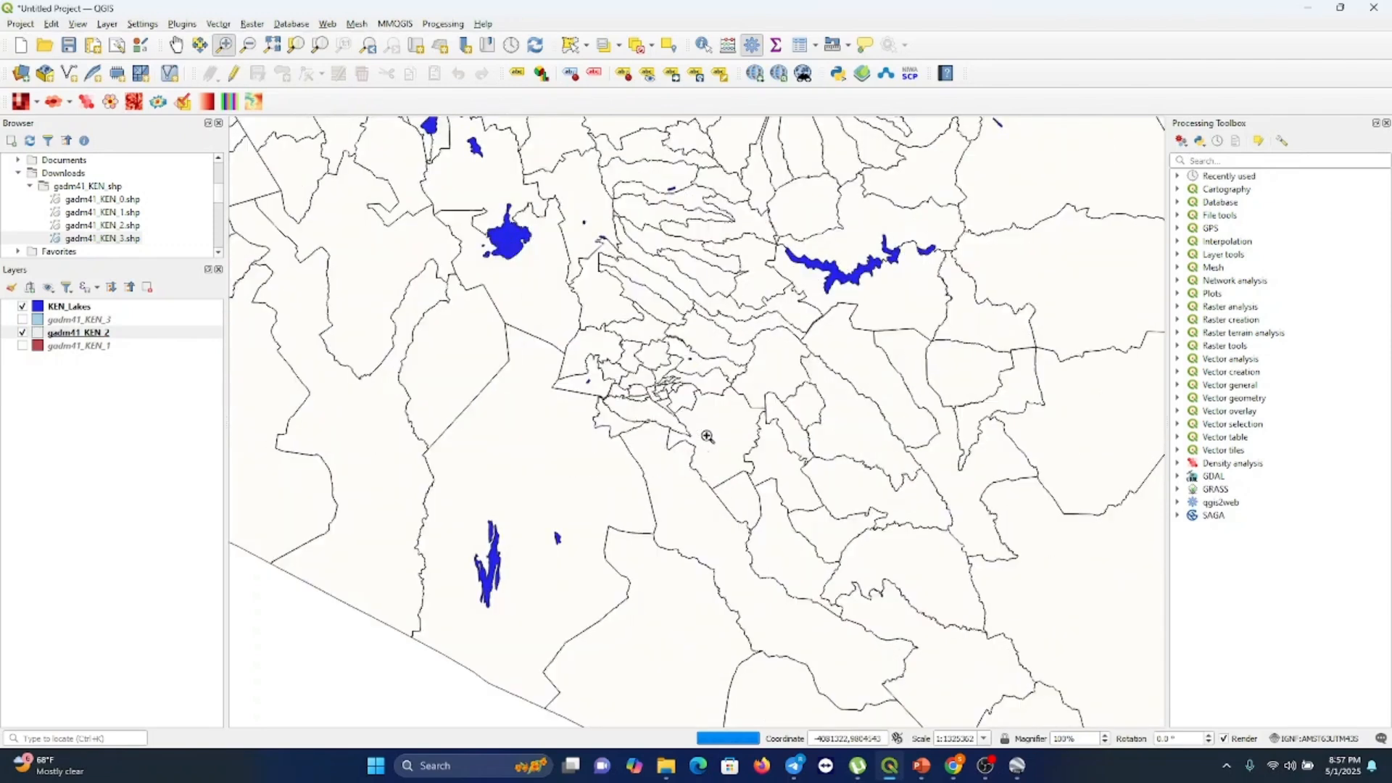
{"action": "left_click", "coordinate": [707, 436]}
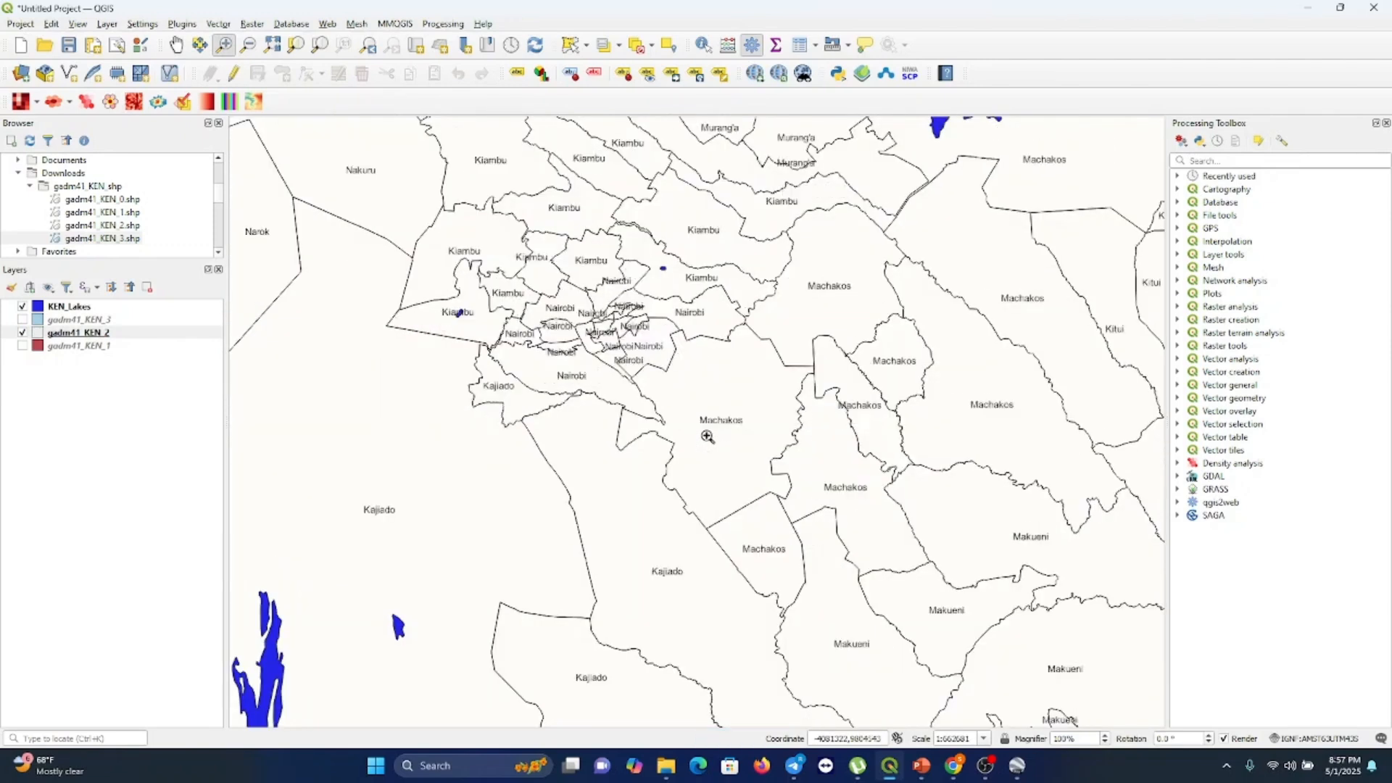
{"action": "left_click", "coordinate": [707, 436]}
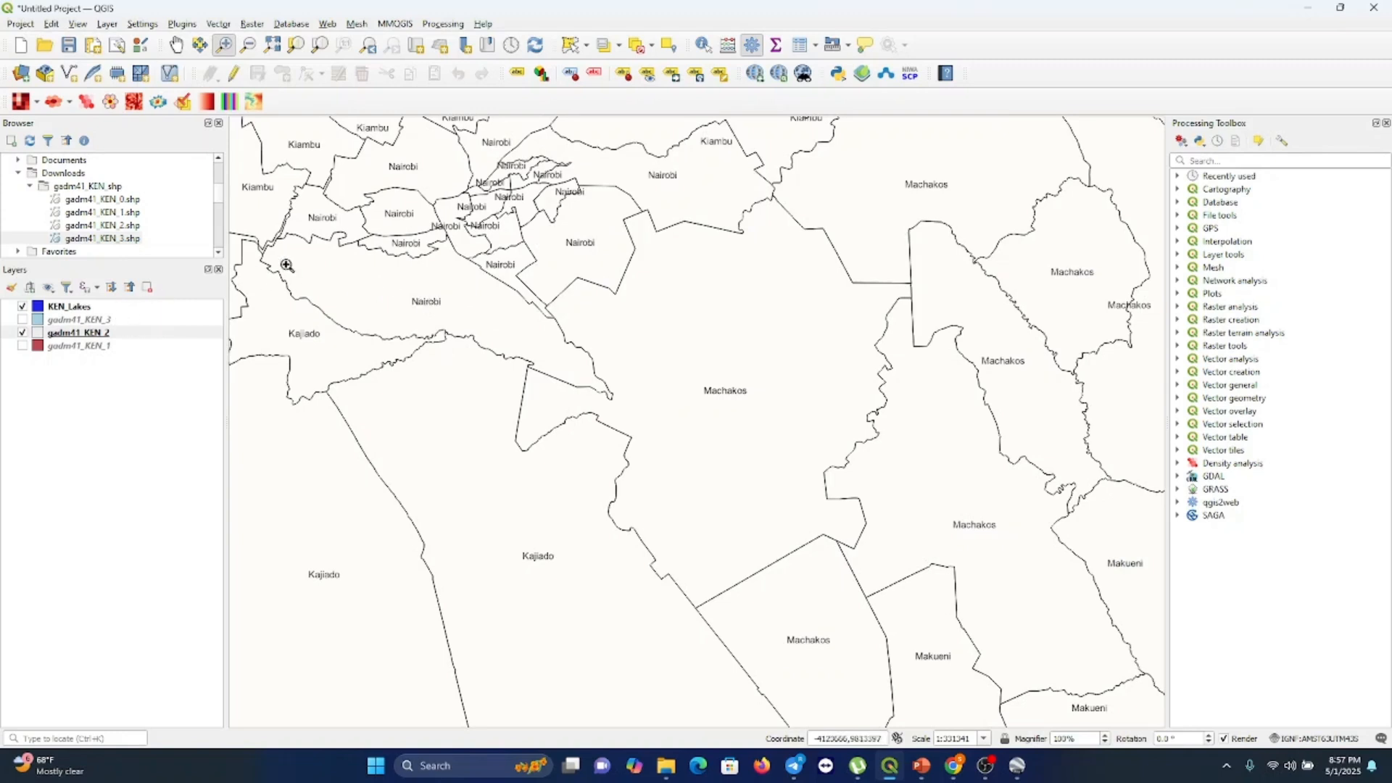
Zoom back out to view the whole labelled map of Kenya
{"action": "left_click", "coordinate": [250, 48]}
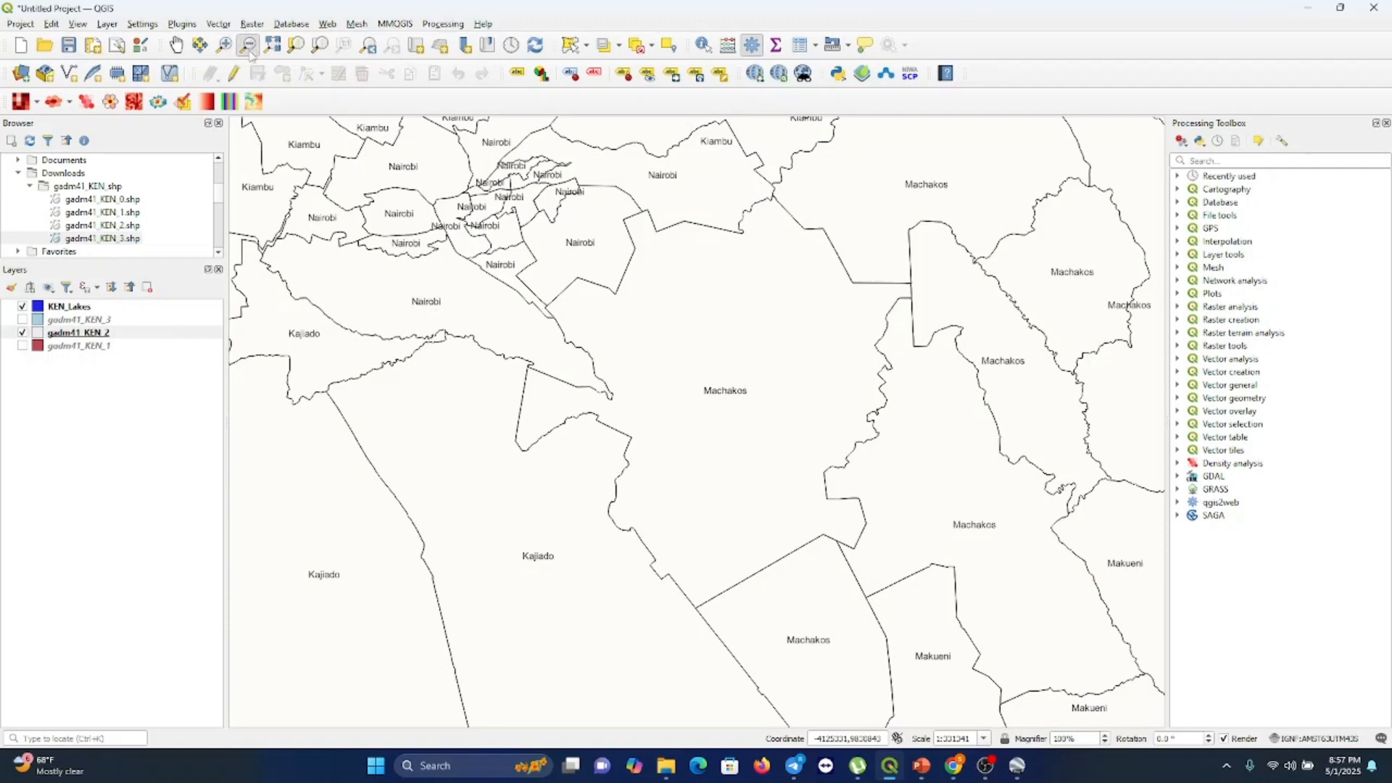
{"action": "left_click", "coordinate": [414, 311]}
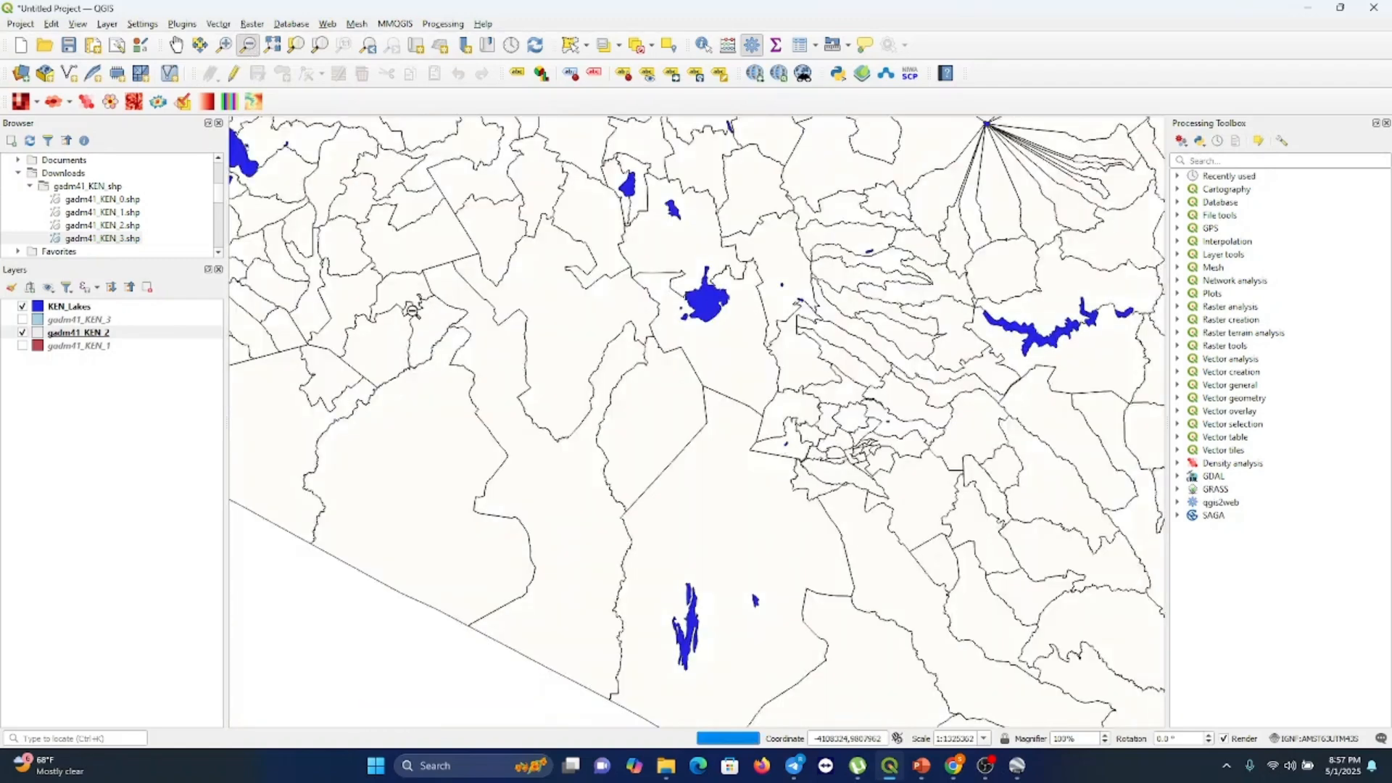
{"action": "left_click", "coordinate": [414, 312]}
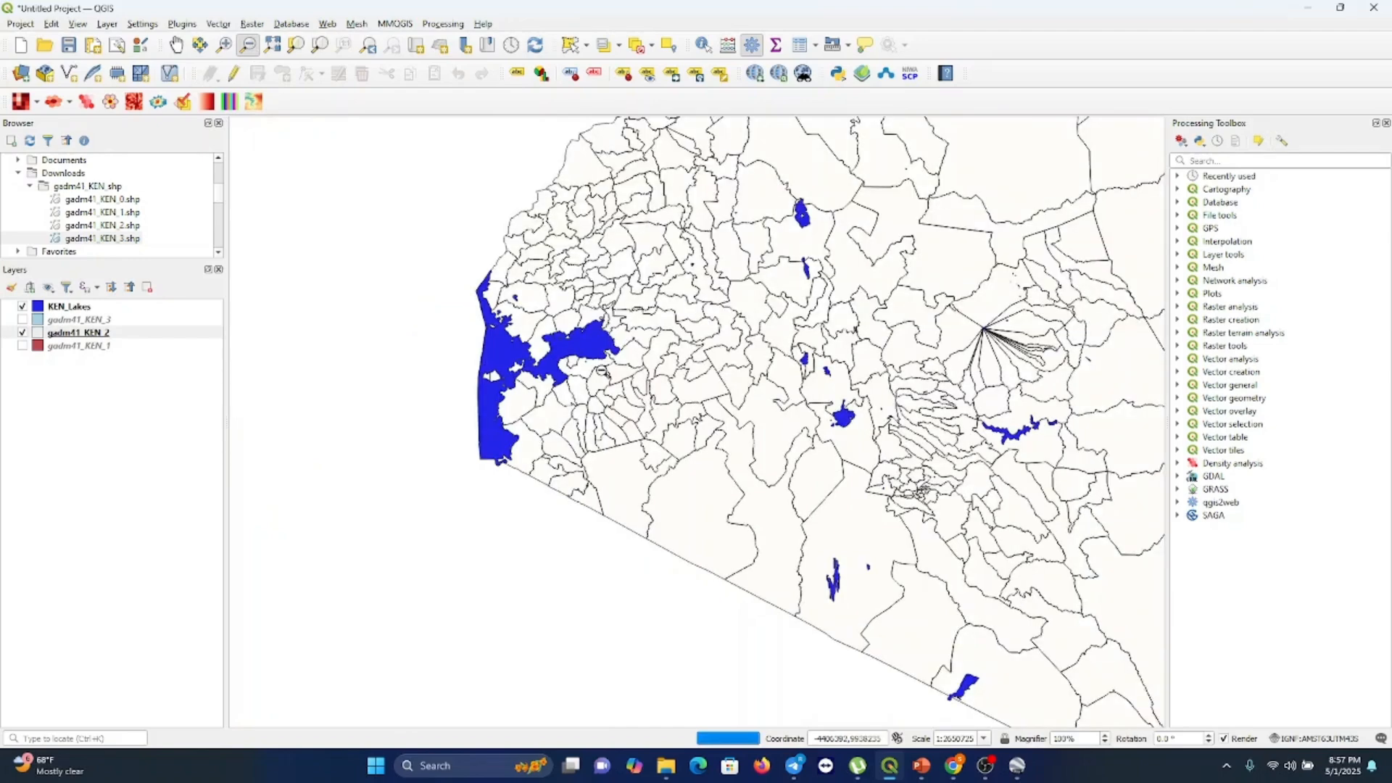
{"action": "left_click", "coordinate": [602, 372]}
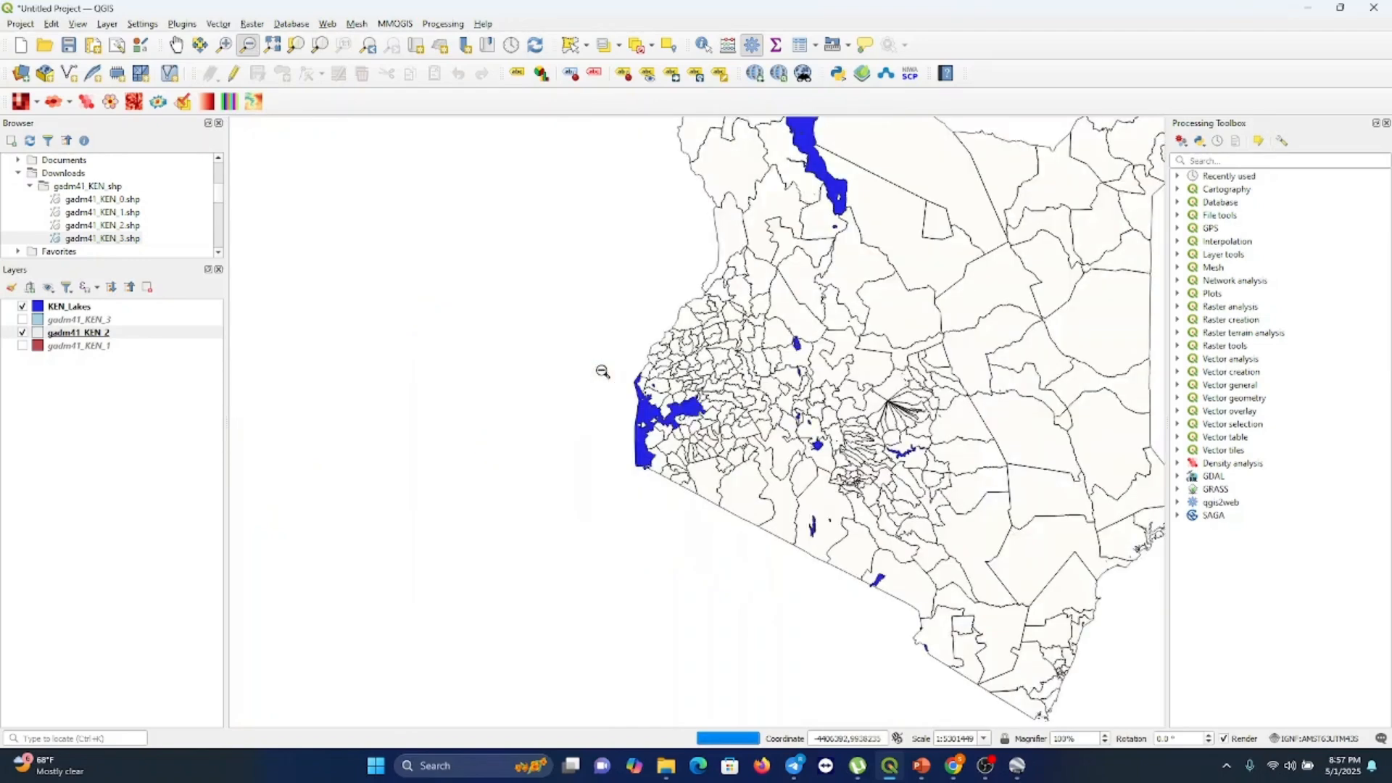
{"action": "left_click", "coordinate": [176, 45]}
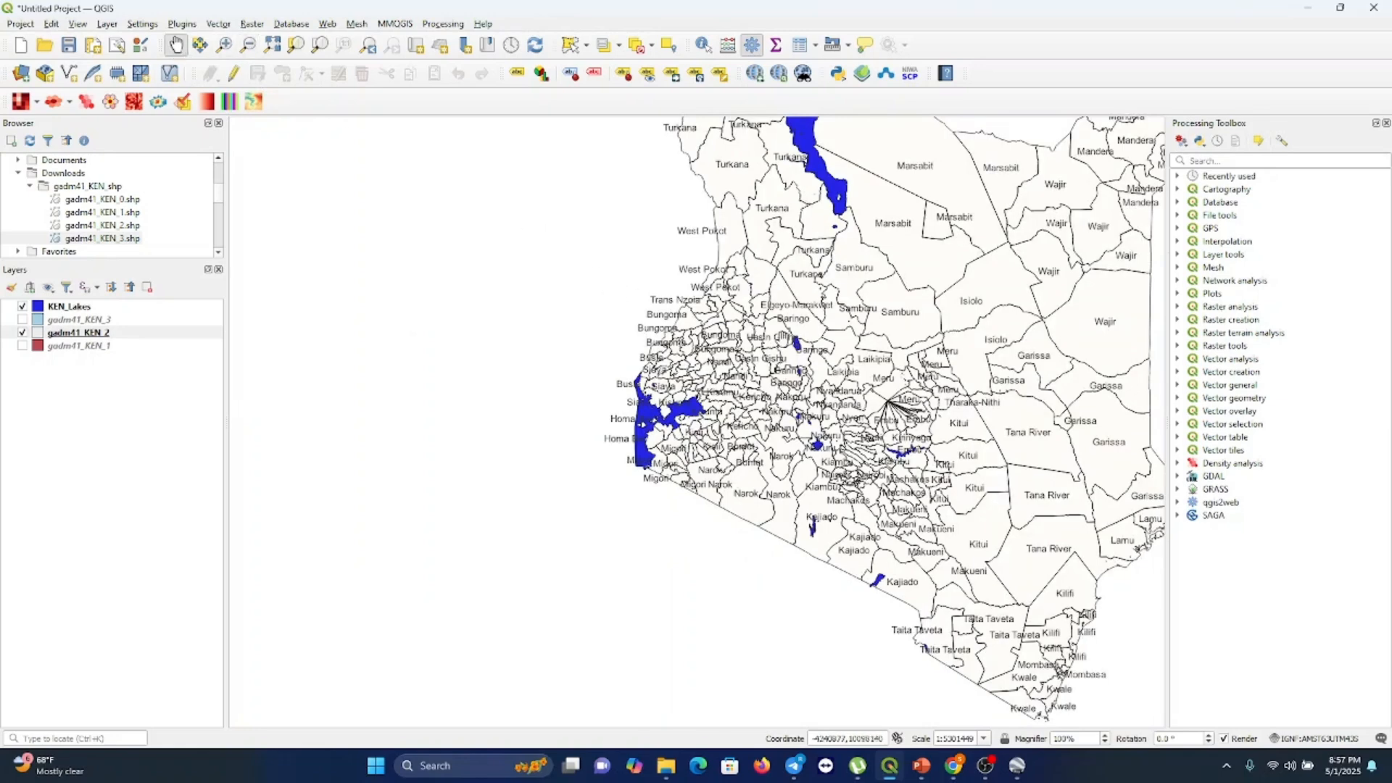
Open the gadm41_KEN_2 attribute table and browse its rows to find the Nairobi constituencies
{"action": "left_click_drag", "start_coordinate": [782, 339], "coordinate": [496, 360]}
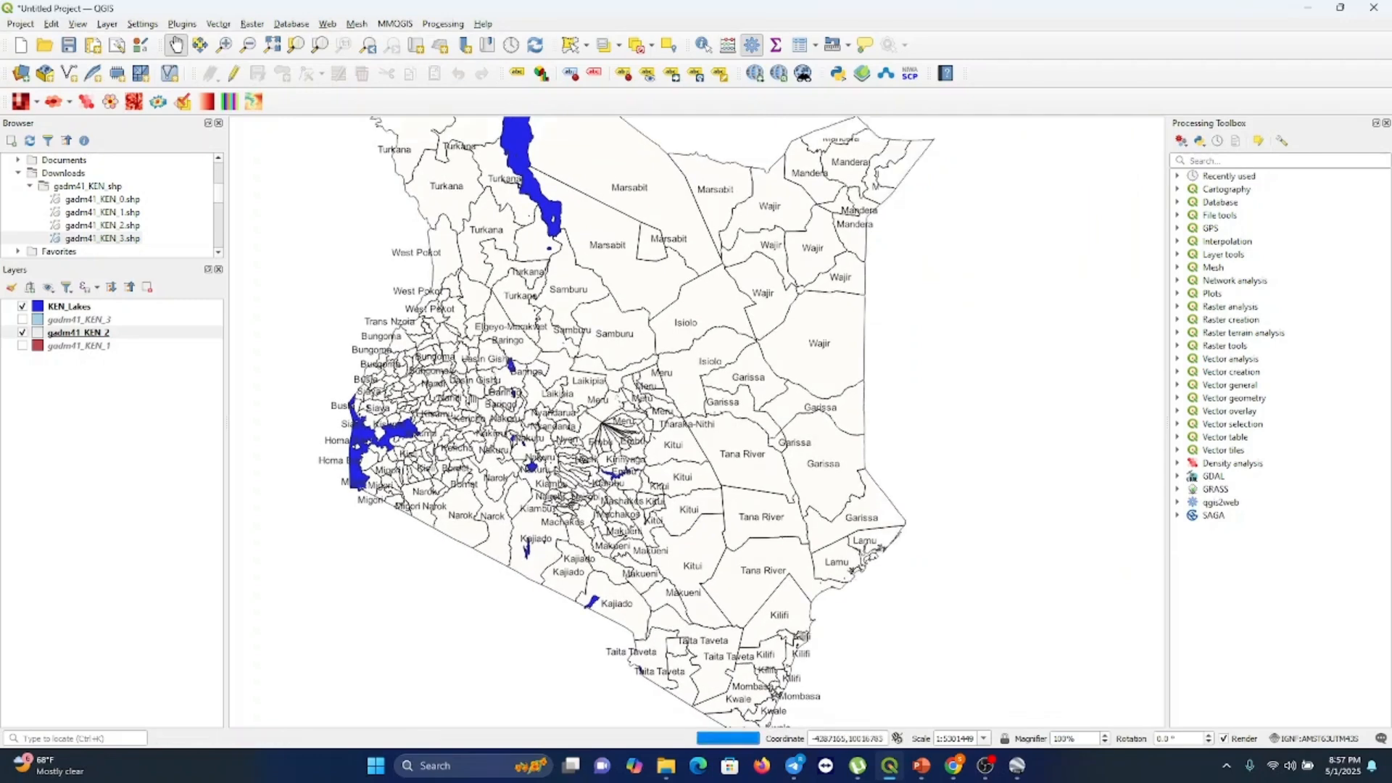
{"action": "left_click_drag", "start_coordinate": [517, 346], "coordinate": [520, 384]}
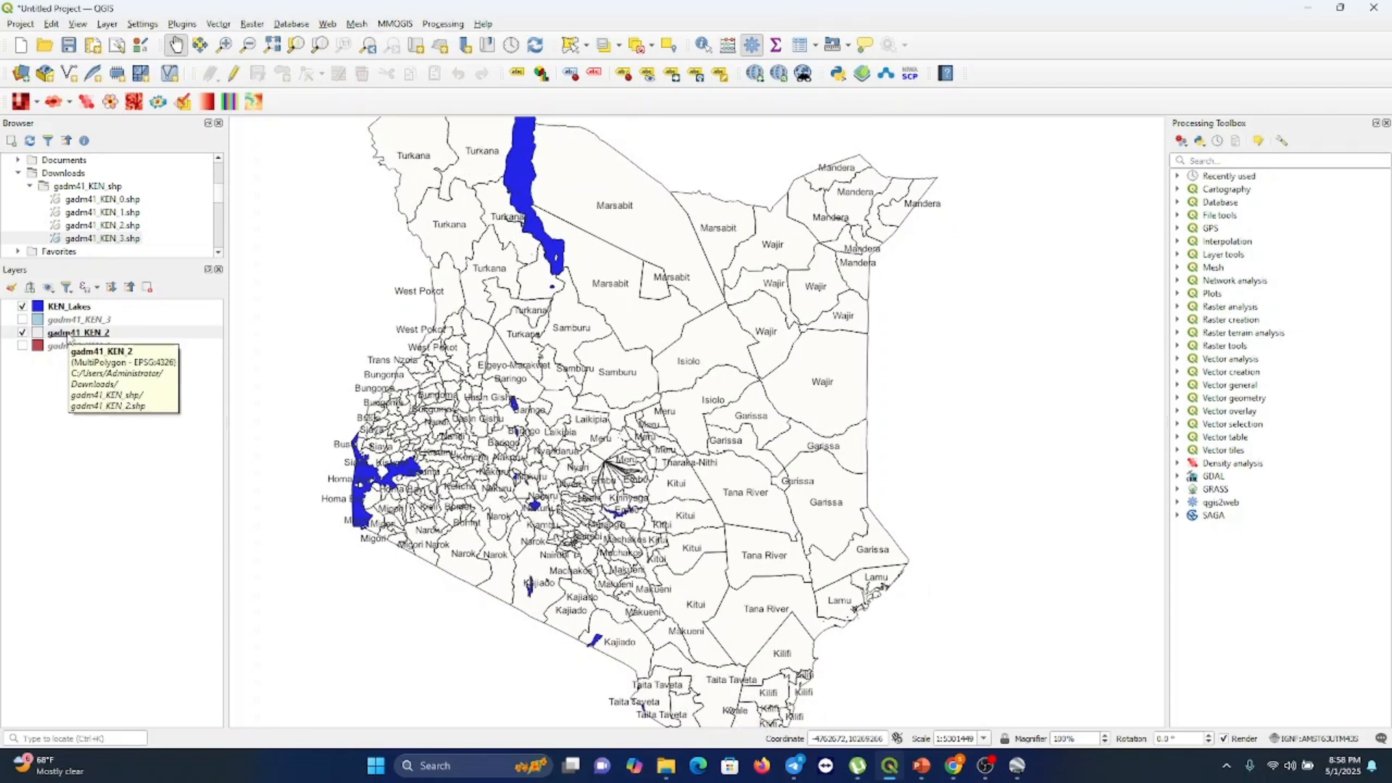
{"action": "right_click", "coordinate": [70, 335]}
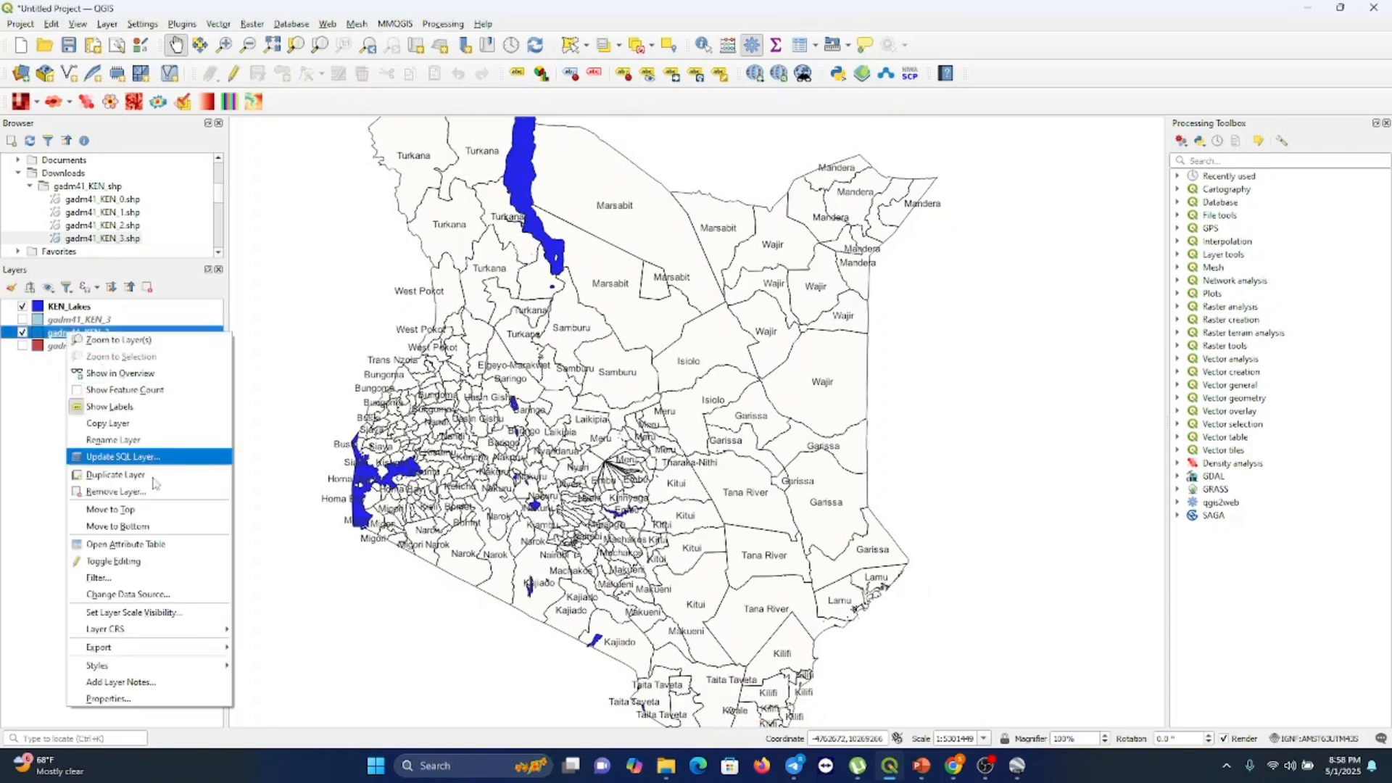
{"action": "left_click", "coordinate": [143, 545]}
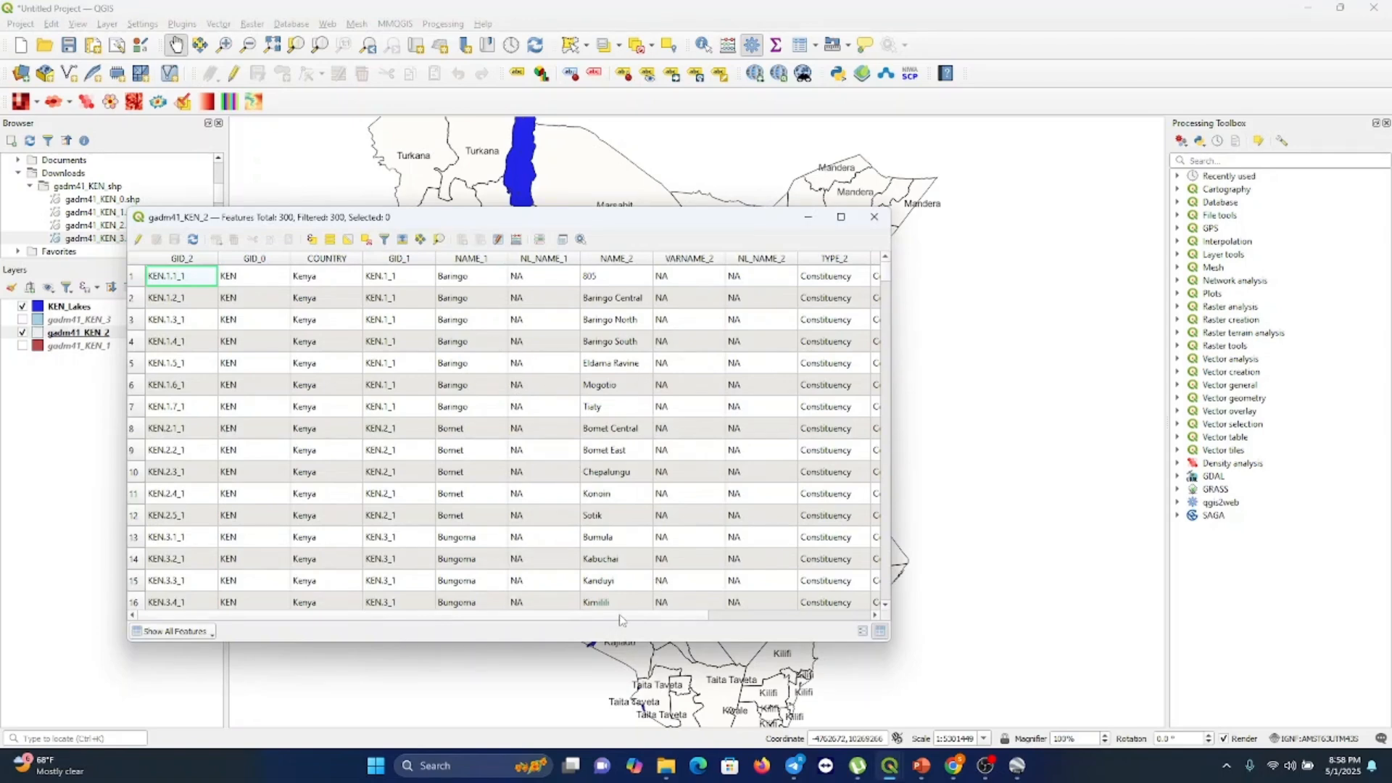
{"action": "left_click_drag", "start_coordinate": [623, 617], "coordinate": [751, 609]}
{"action": "scroll", "coordinate": [765, 606], "scroll_direction": "left", "scroll_amount": 5}
{"action": "left_click_drag", "start_coordinate": [886, 279], "coordinate": [877, 491]}
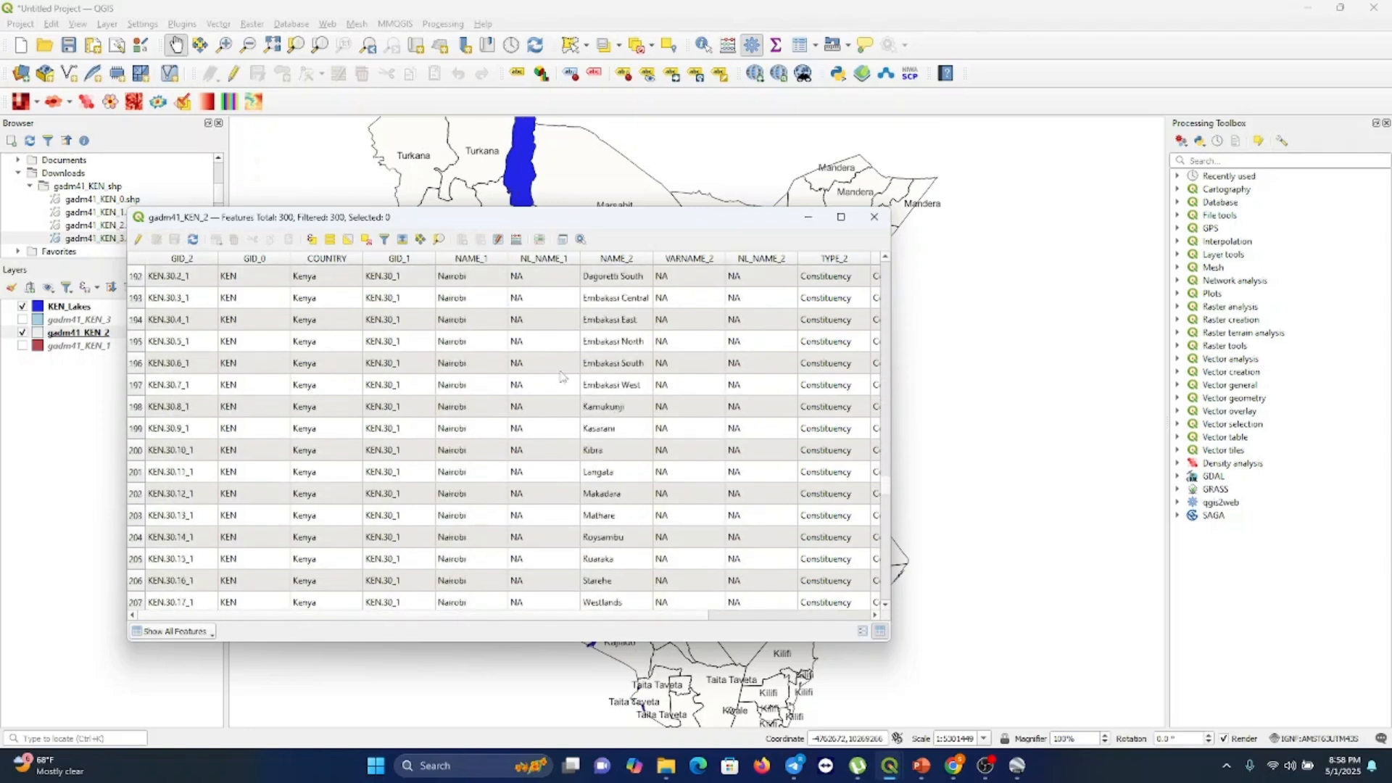
{"action": "scroll", "coordinate": [553, 359], "scroll_direction": "up", "scroll_amount": 1}
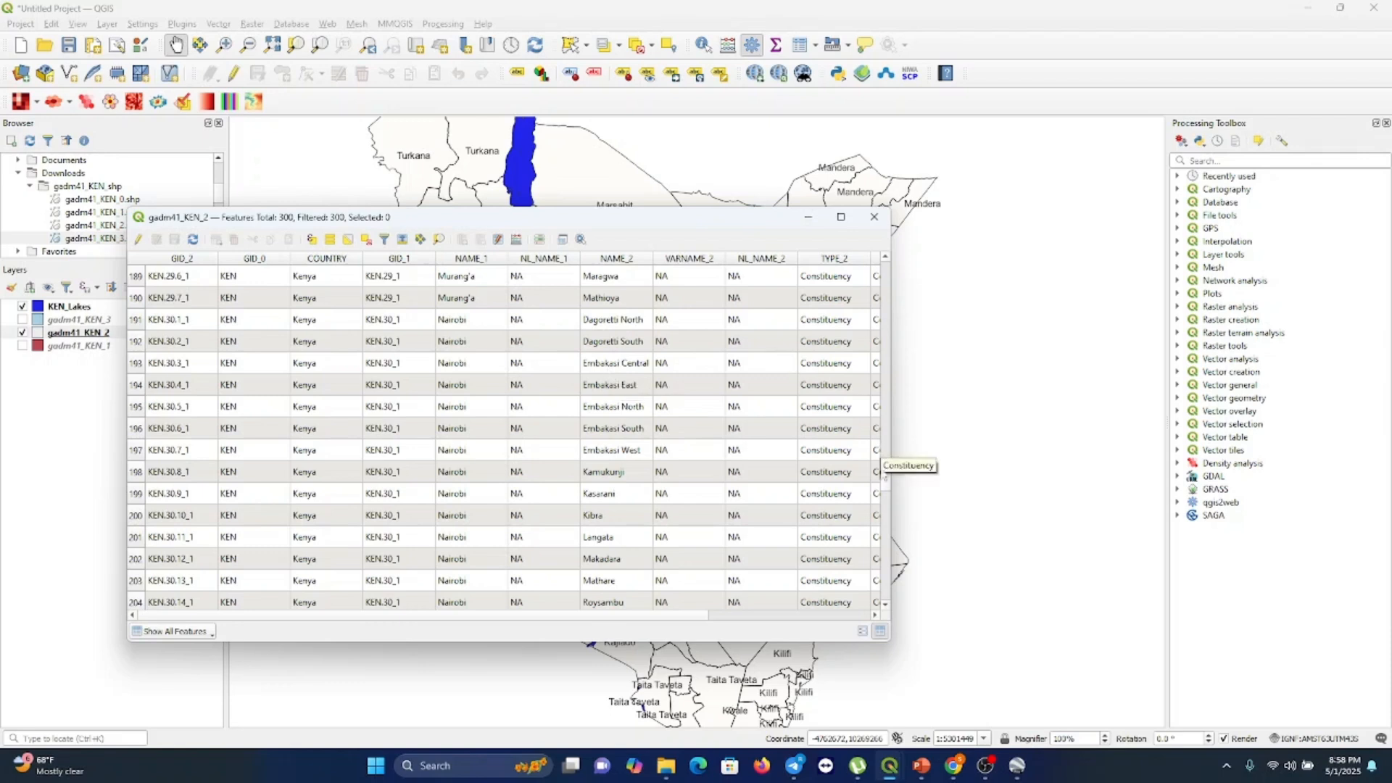
{"action": "scroll", "coordinate": [886, 492], "scroll_direction": "down", "scroll_amount": 2}
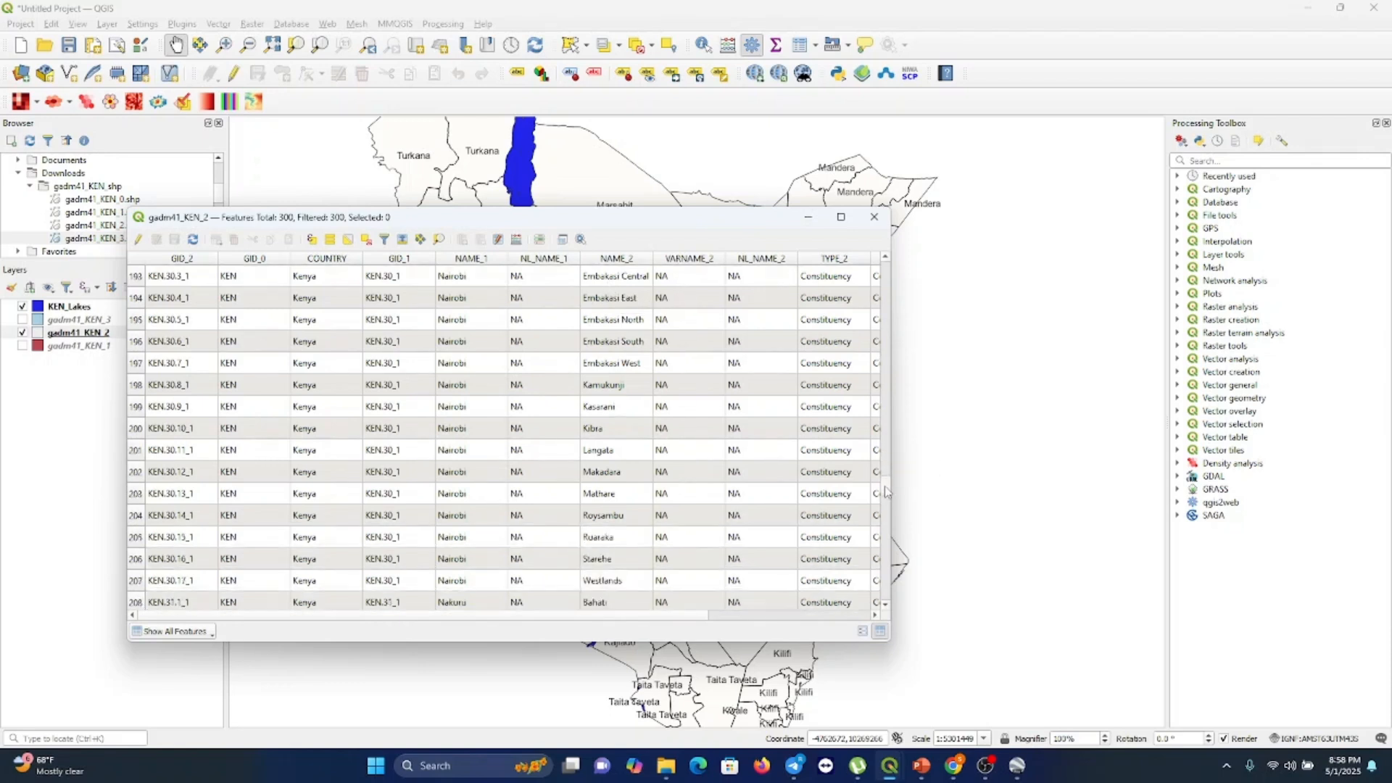
{"action": "scroll", "coordinate": [885, 491], "scroll_direction": "up", "scroll_amount": 4}
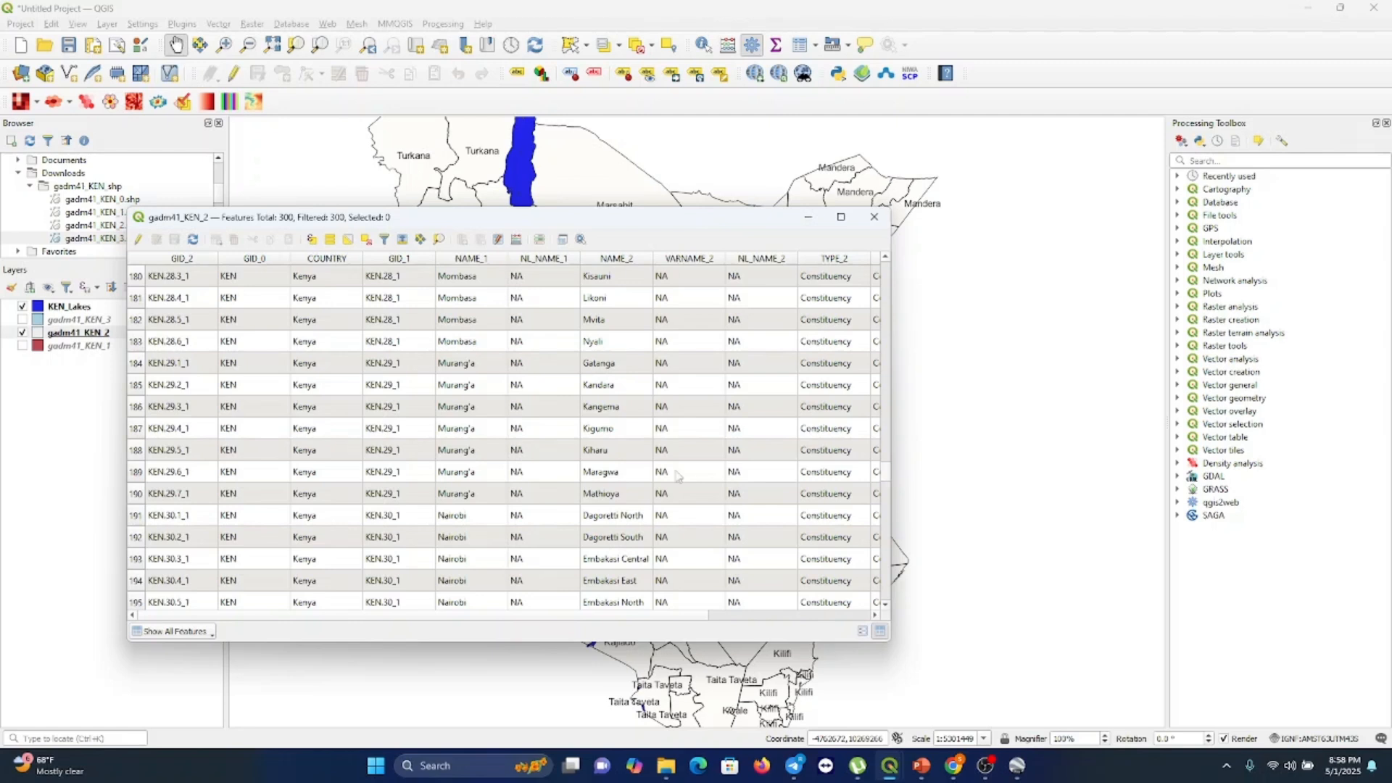
Select all Nairobi constituency rows, Dagoretti North through Westlands, and close the attribute table
{"action": "left_click", "coordinate": [135, 516]}
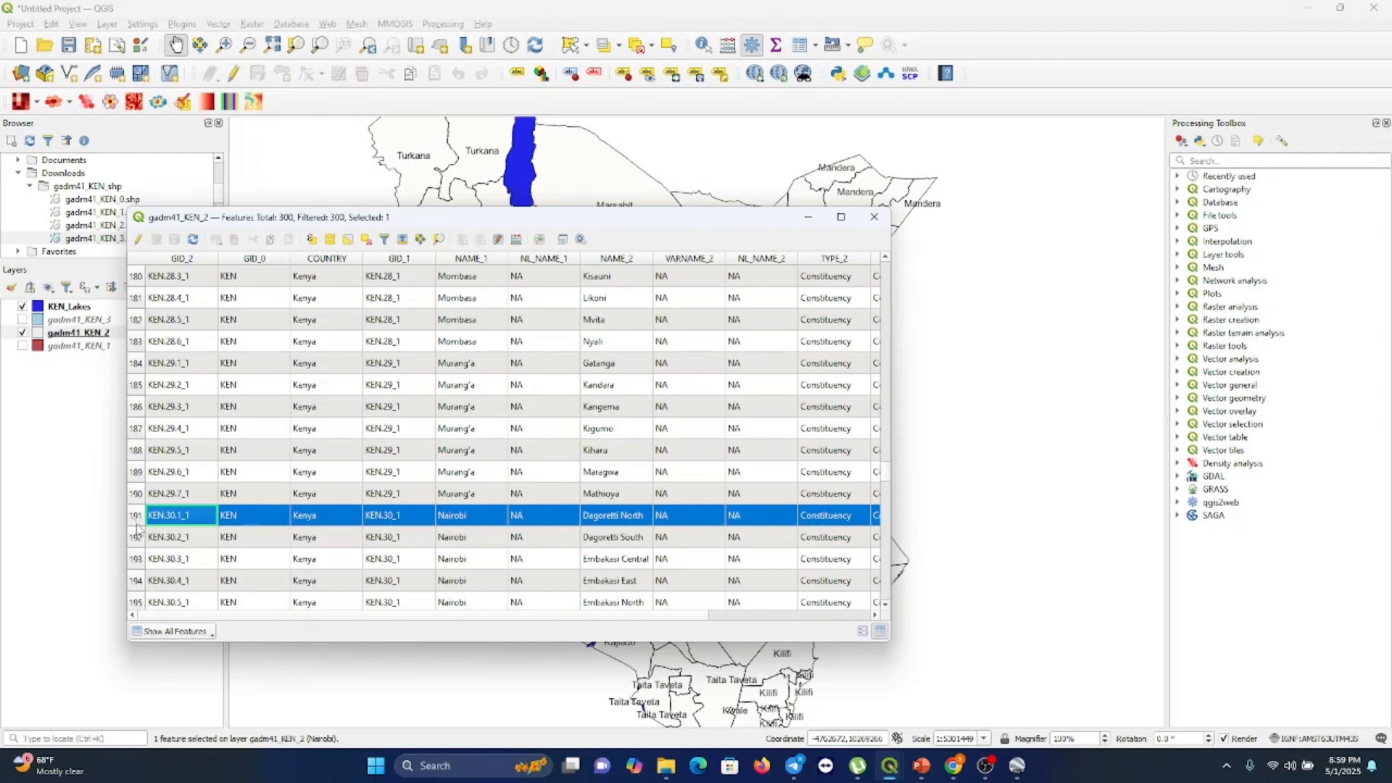
{"action": "left_click", "coordinate": [137, 537], "text": "ctrl"}
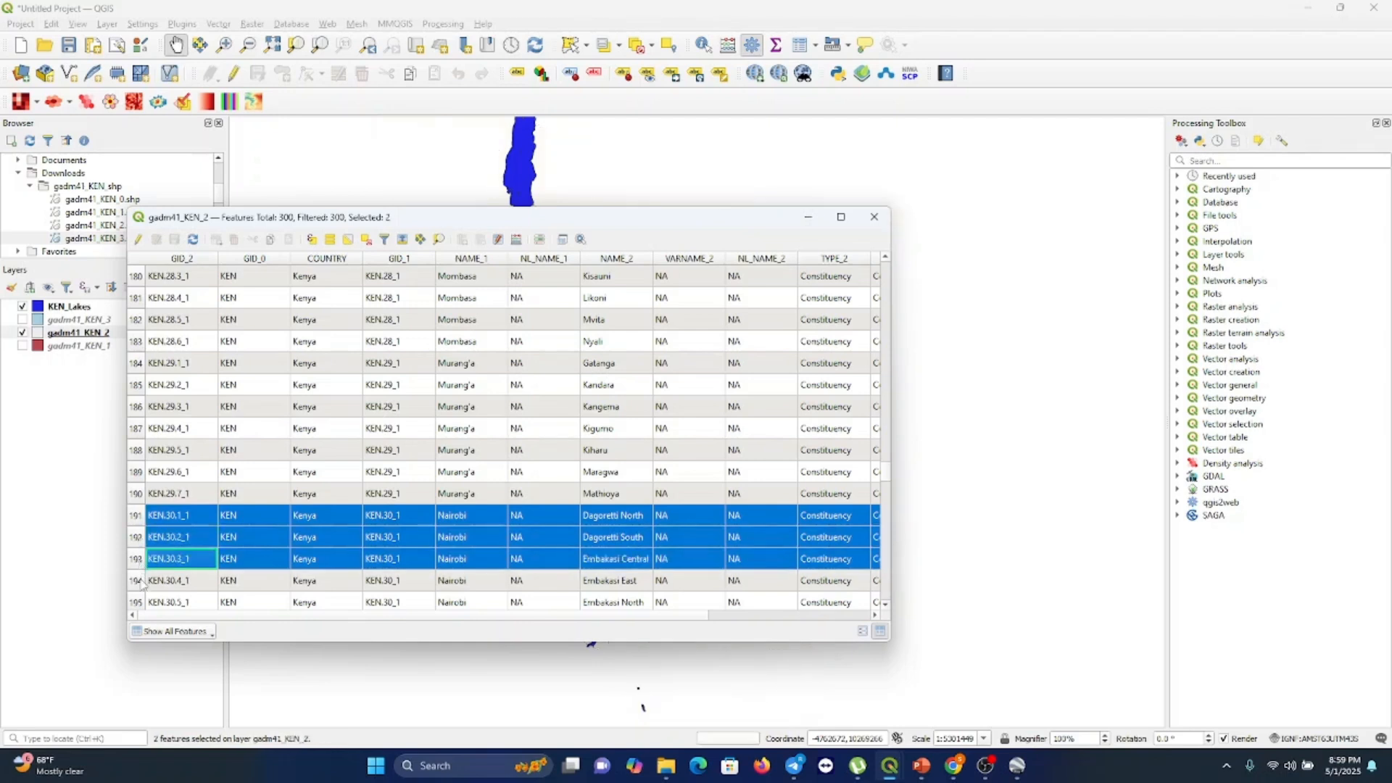
{"action": "left_click", "coordinate": [140, 581], "text": "shift"}
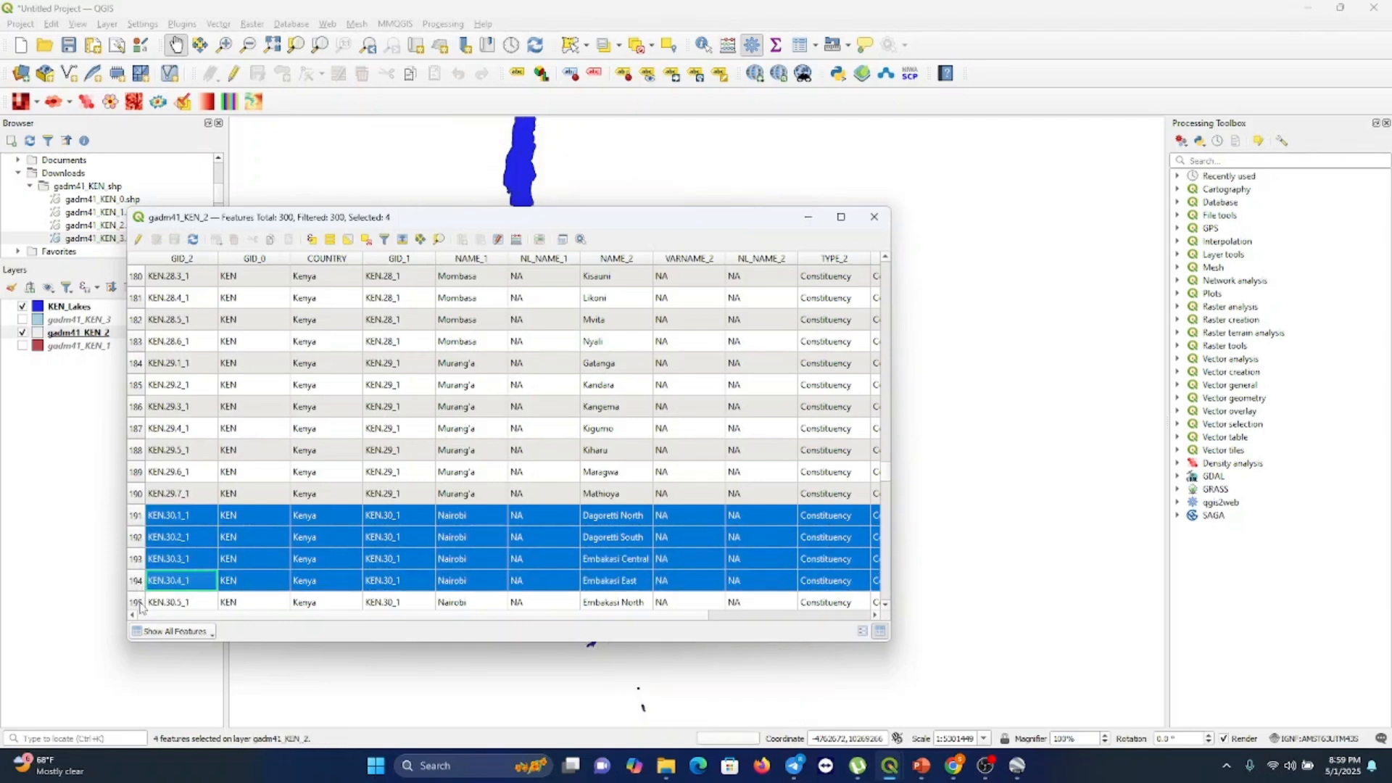
{"action": "left_click", "coordinate": [140, 604], "text": "shift"}
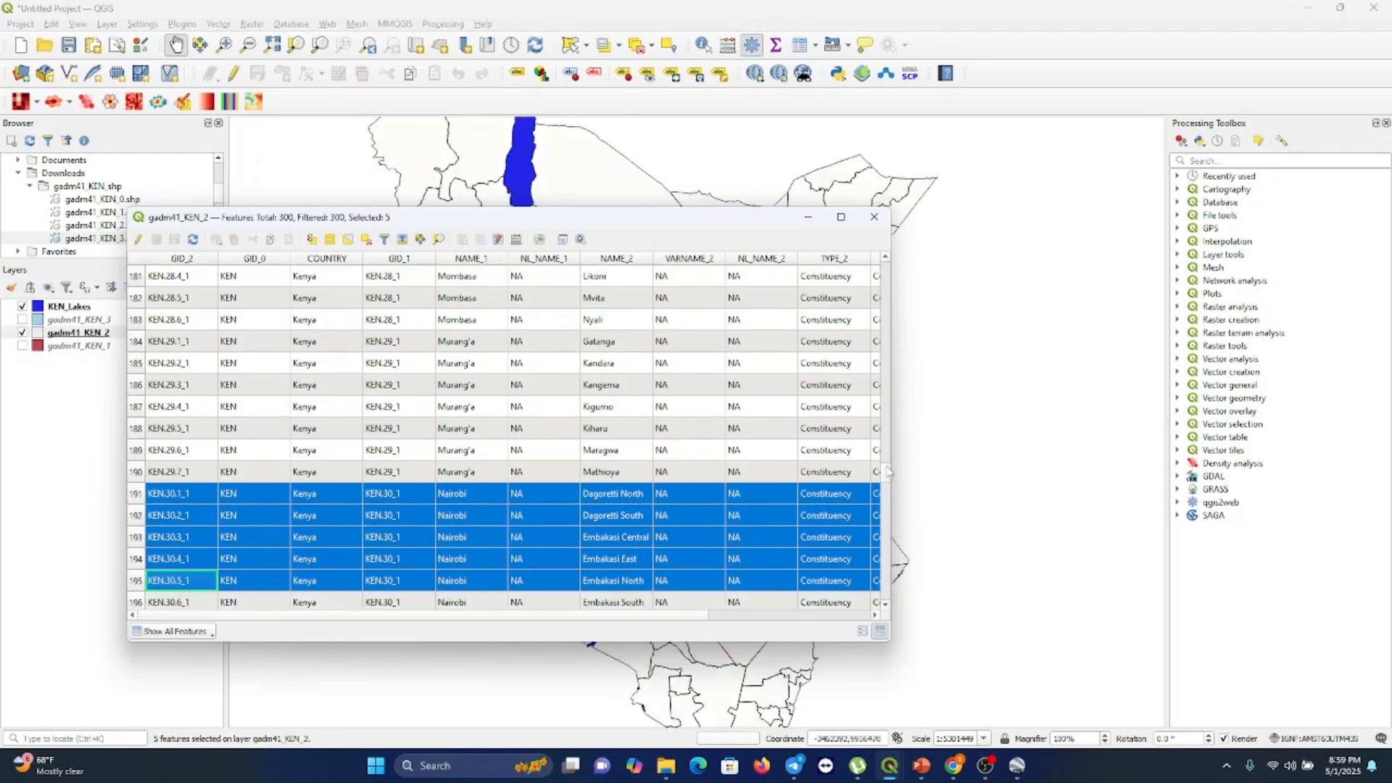
{"action": "scroll", "coordinate": [886, 493], "scroll_direction": "down", "scroll_amount": 4}
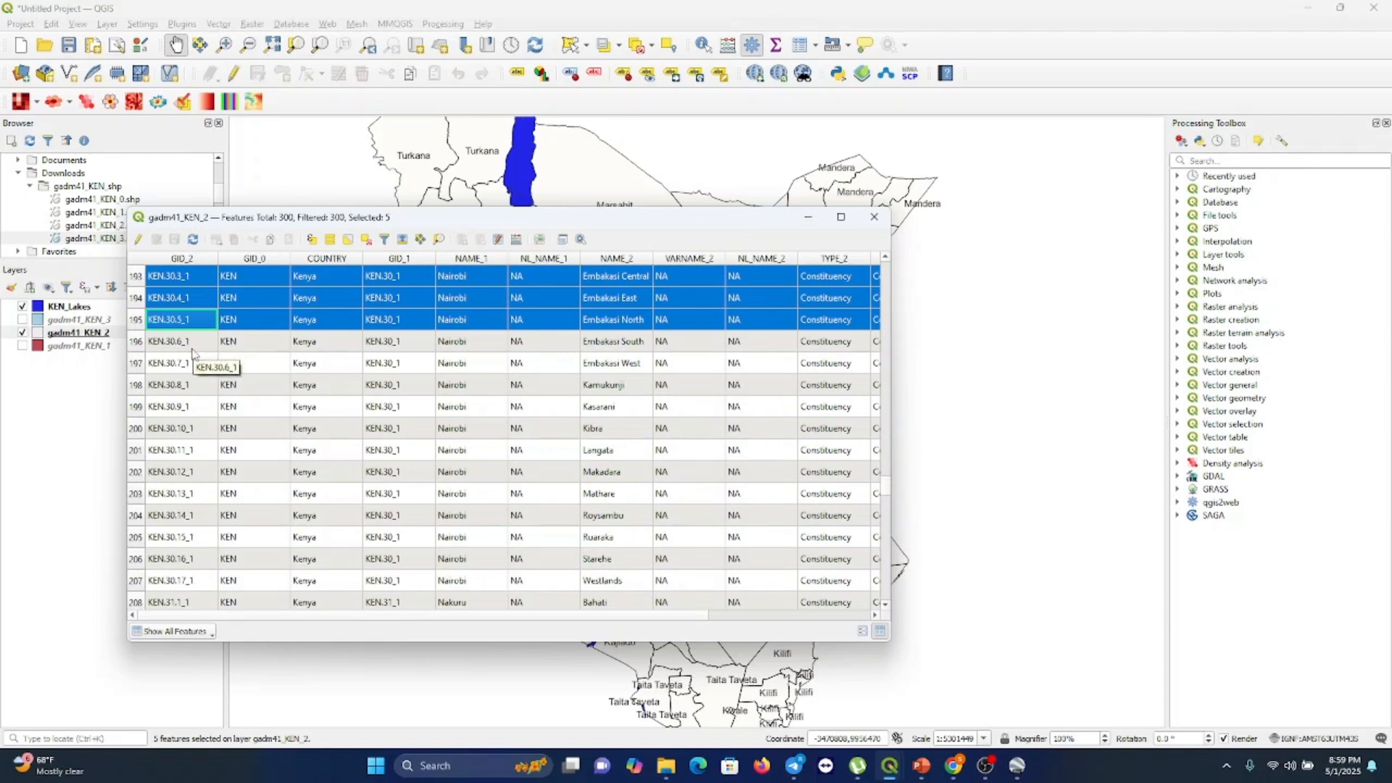
{"action": "left_click", "coordinate": [136, 344], "text": "ctrl"}
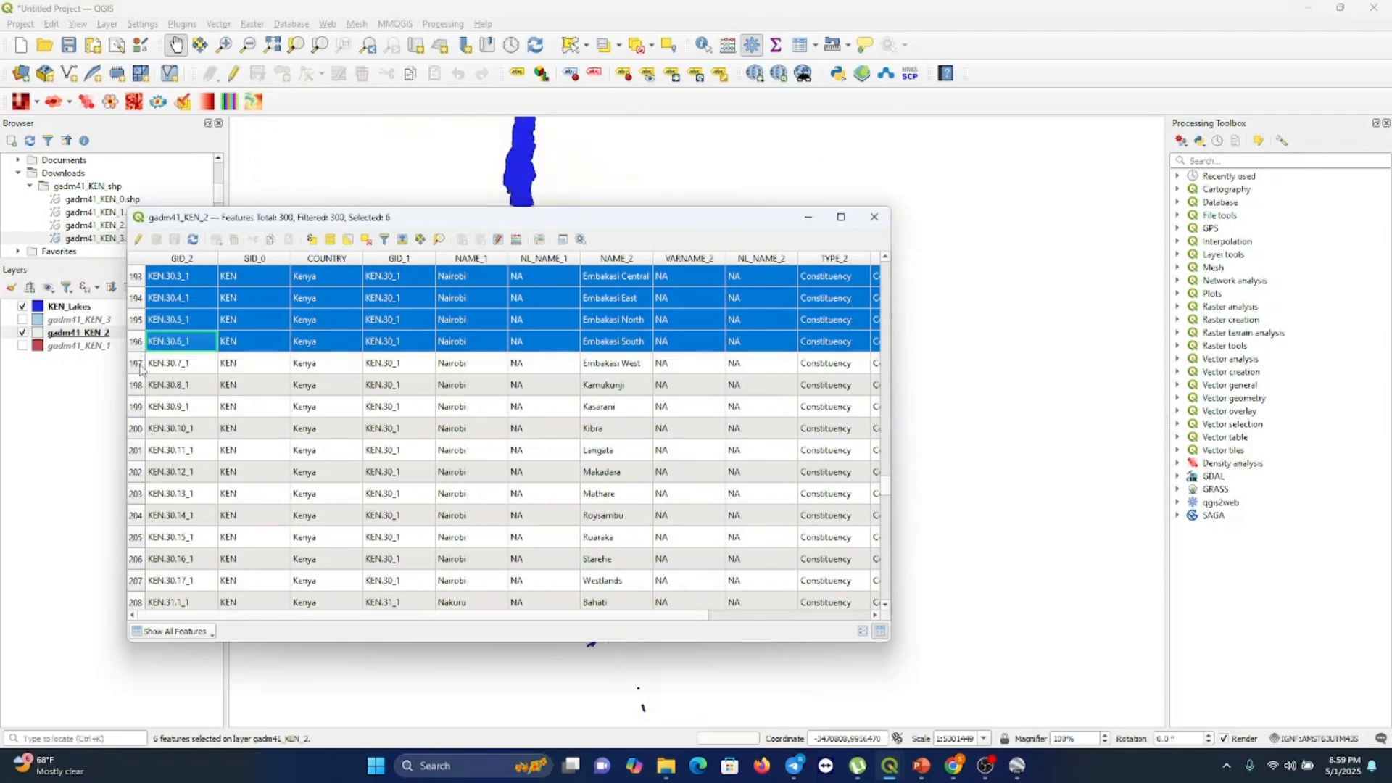
{"action": "left_click", "coordinate": [141, 365], "text": "ctrl"}
{"action": "left_click", "coordinate": [136, 386], "text": "ctrl"}
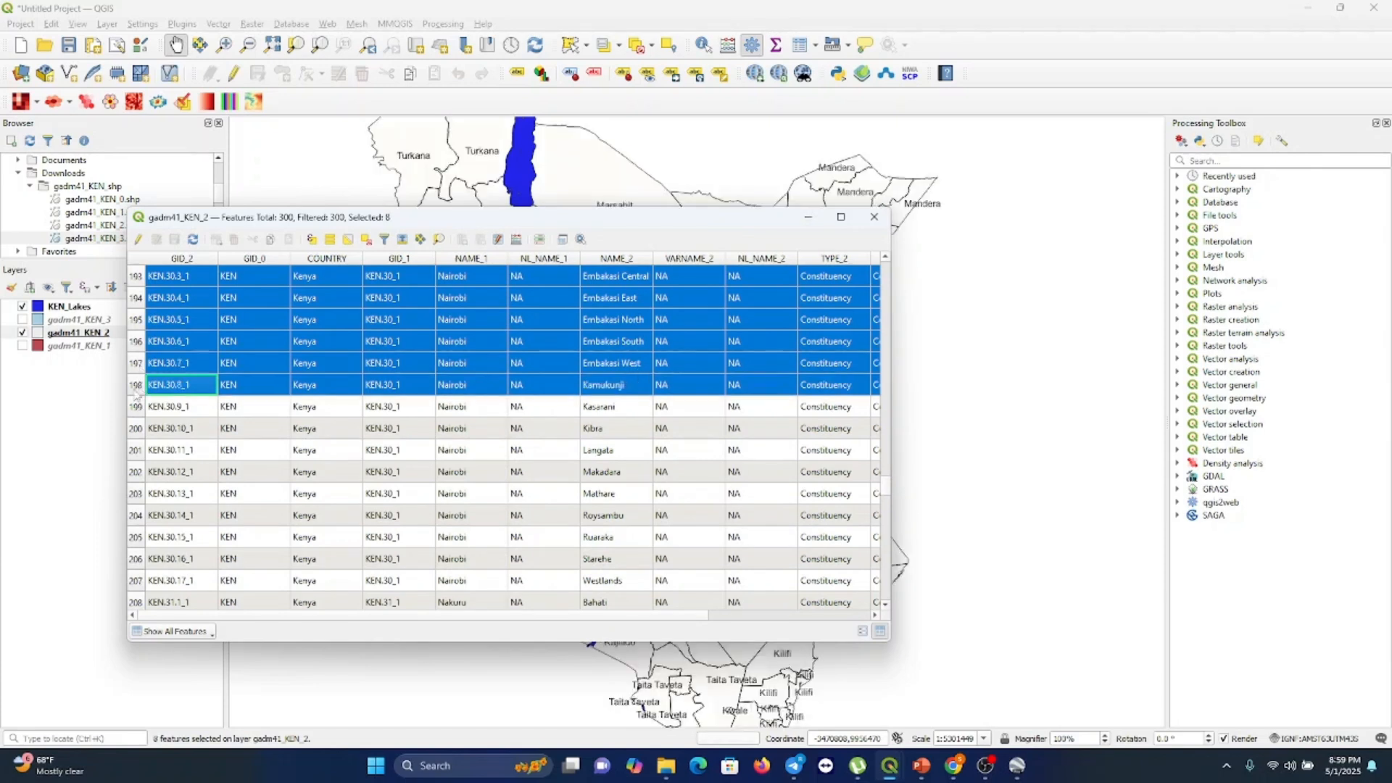
{"action": "left_click", "coordinate": [137, 408], "text": "ctrl"}
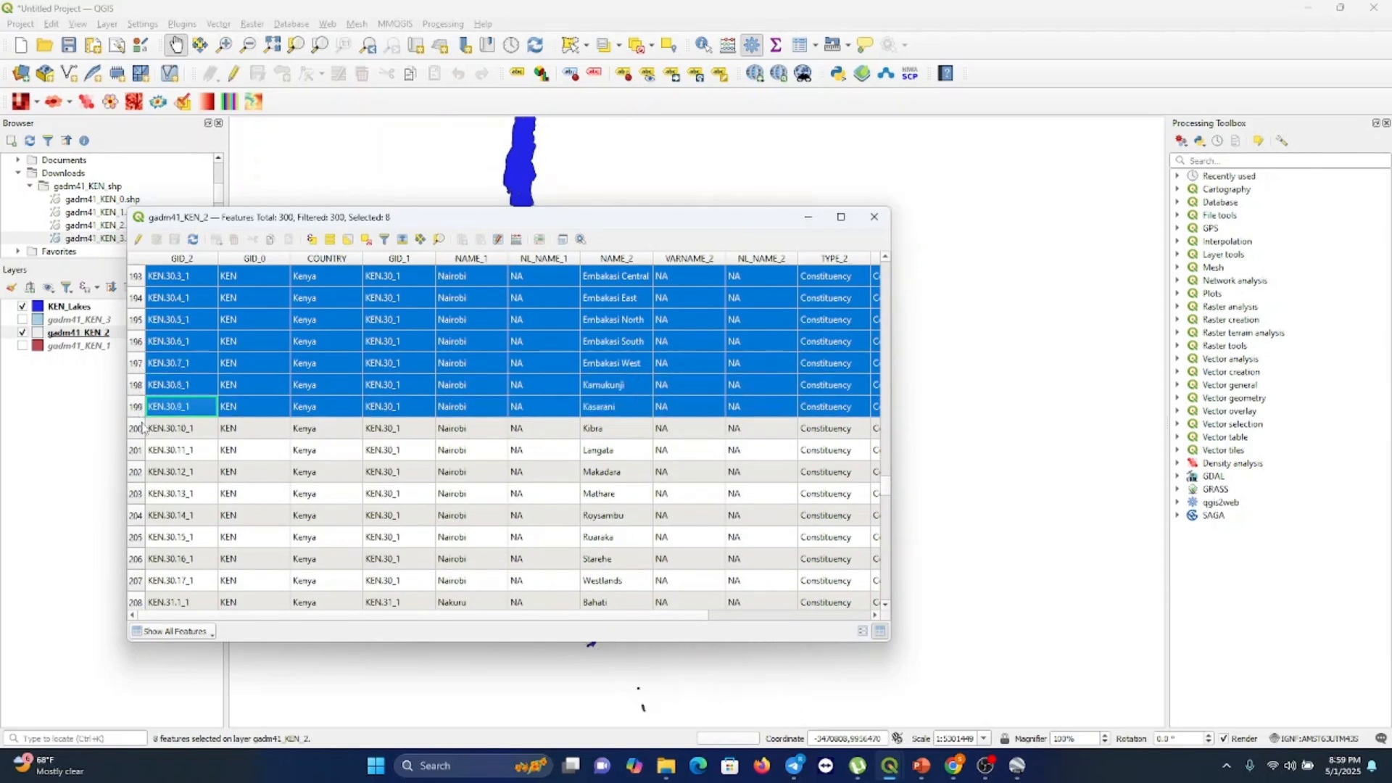
{"action": "left_click", "coordinate": [137, 429], "text": "ctrl"}
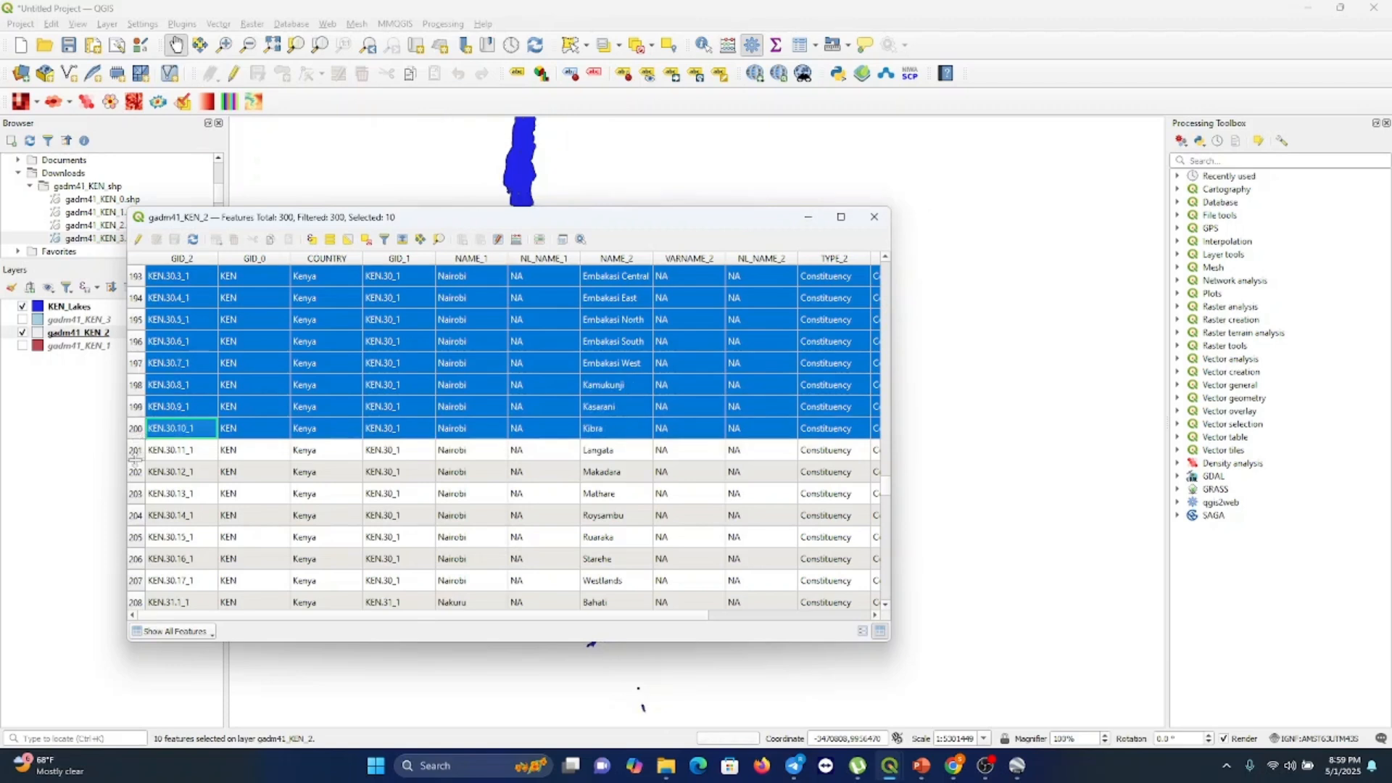
{"action": "left_click", "coordinate": [137, 451], "text": "ctrl"}
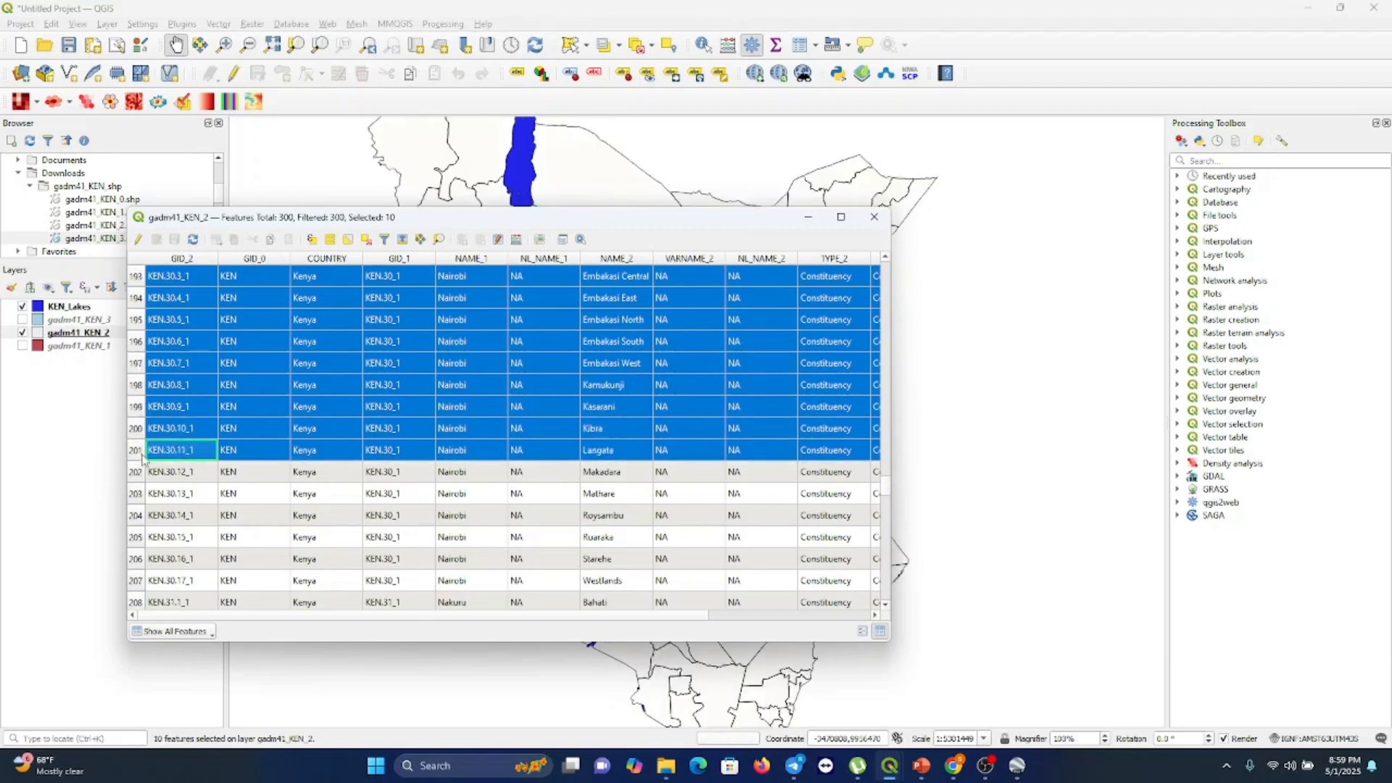
{"action": "left_click", "coordinate": [138, 473], "text": "ctrl"}
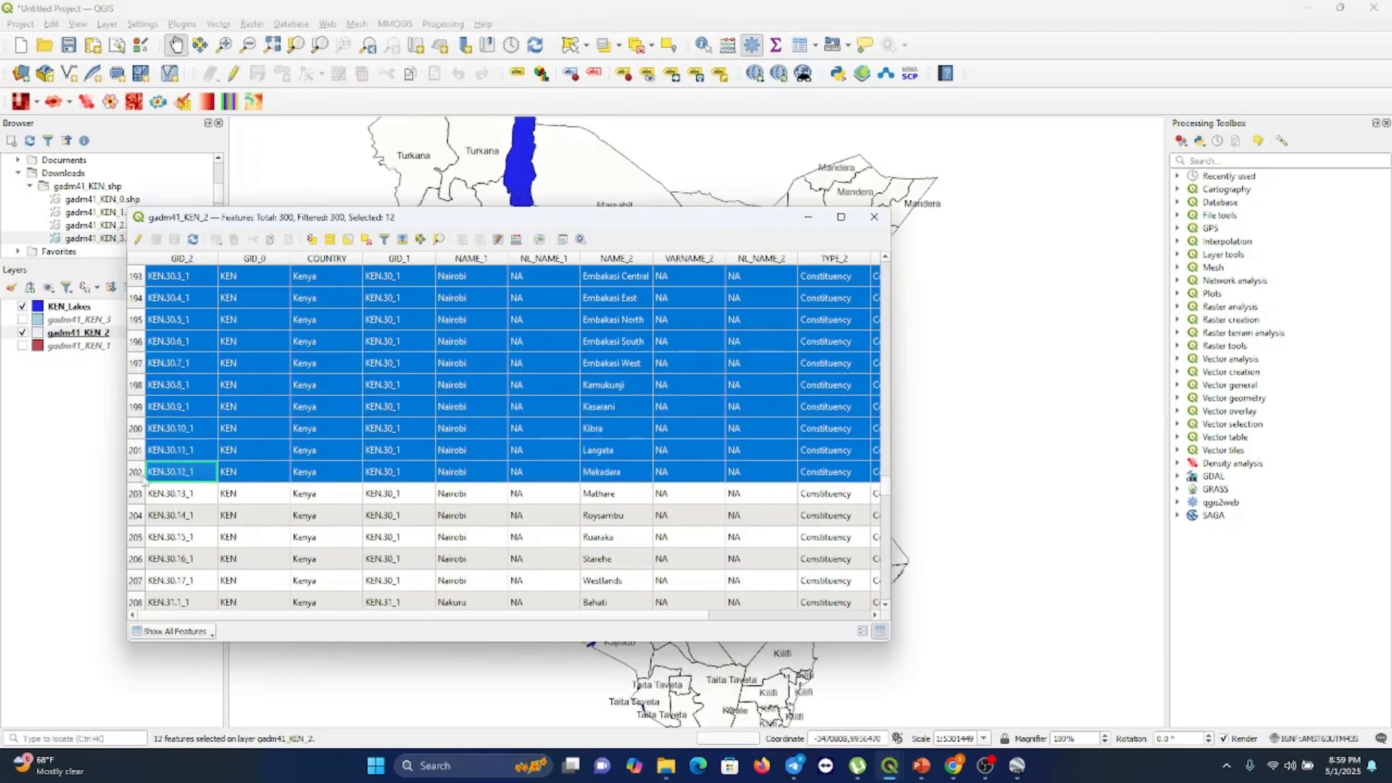
{"action": "left_click", "coordinate": [138, 494], "text": "ctrl"}
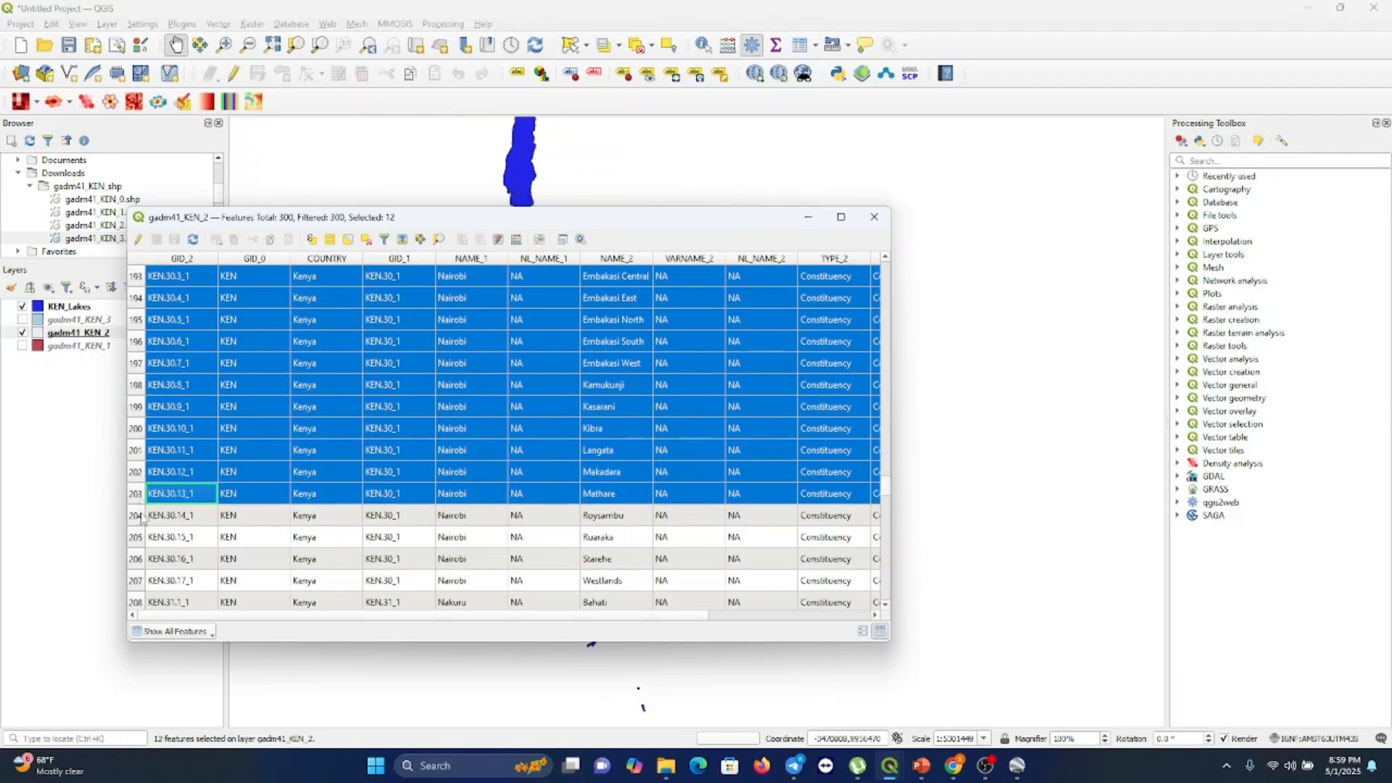
{"action": "left_click", "coordinate": [137, 516], "text": "ctrl"}
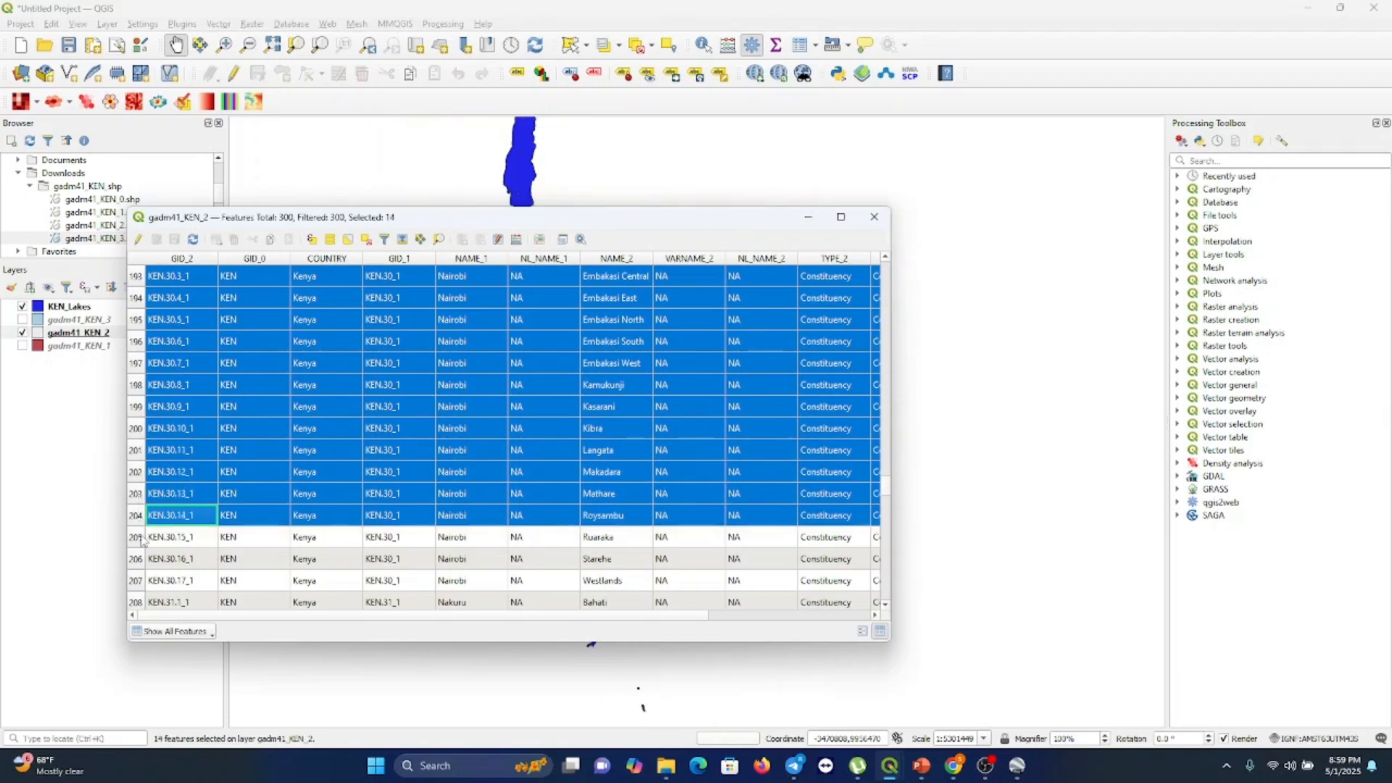
{"action": "left_click", "coordinate": [138, 538], "text": "ctrl"}
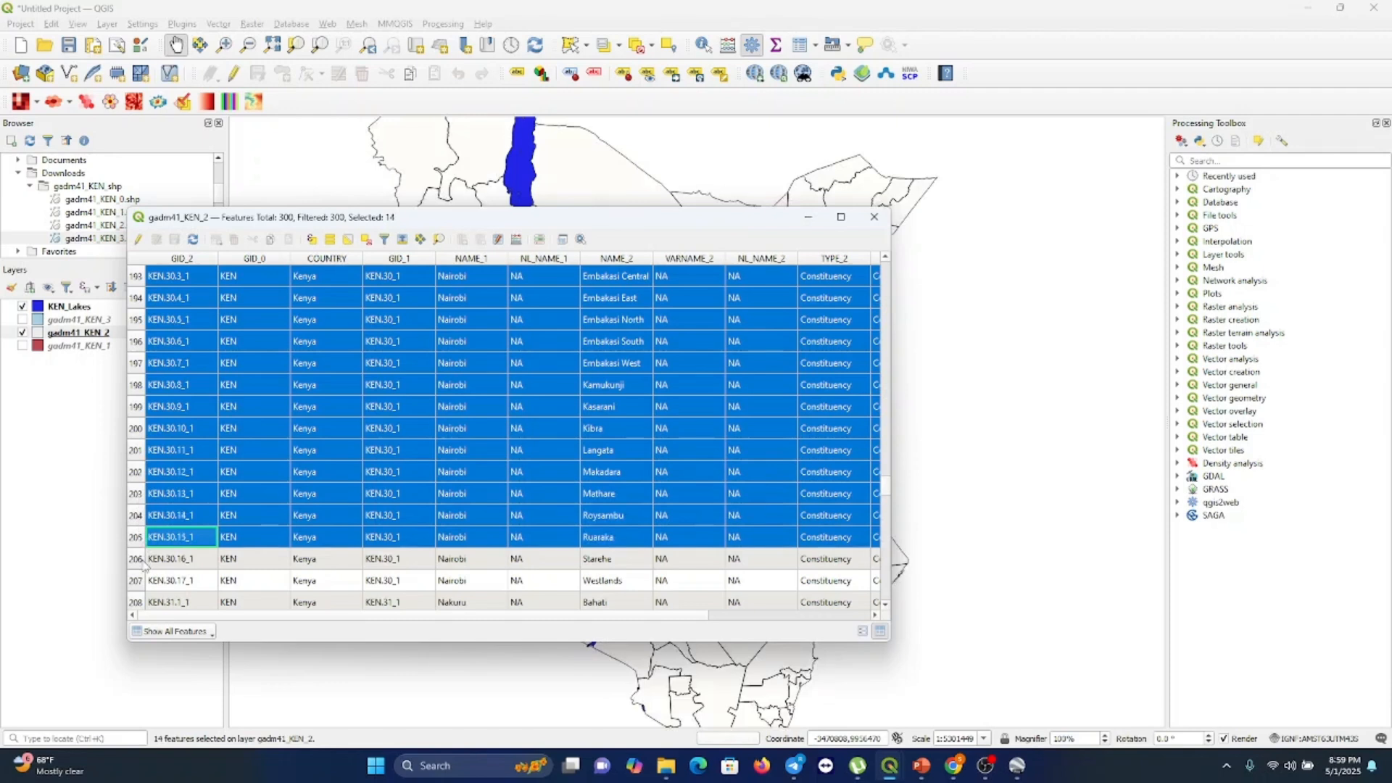
{"action": "left_click", "coordinate": [143, 564], "text": "ctrl"}
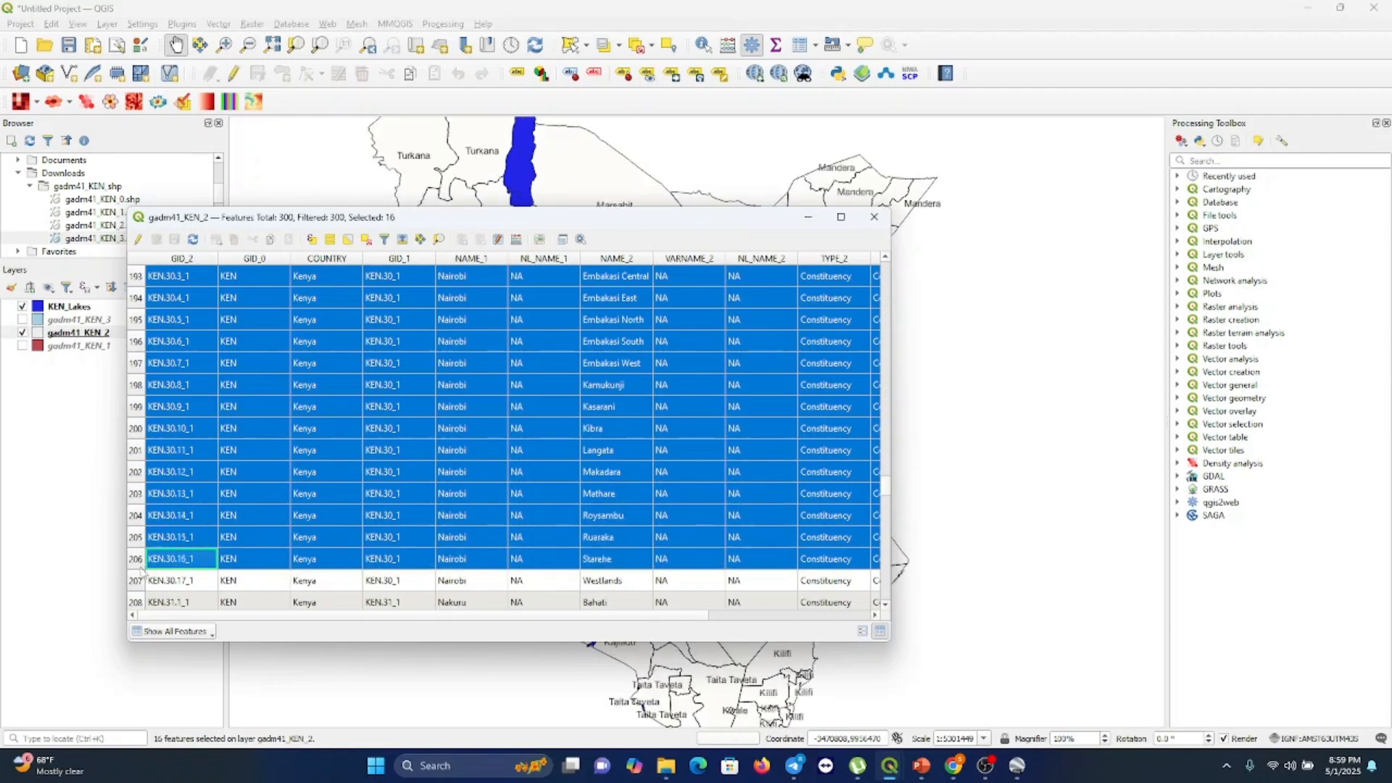
{"action": "left_click", "coordinate": [140, 580], "text": "ctrl"}
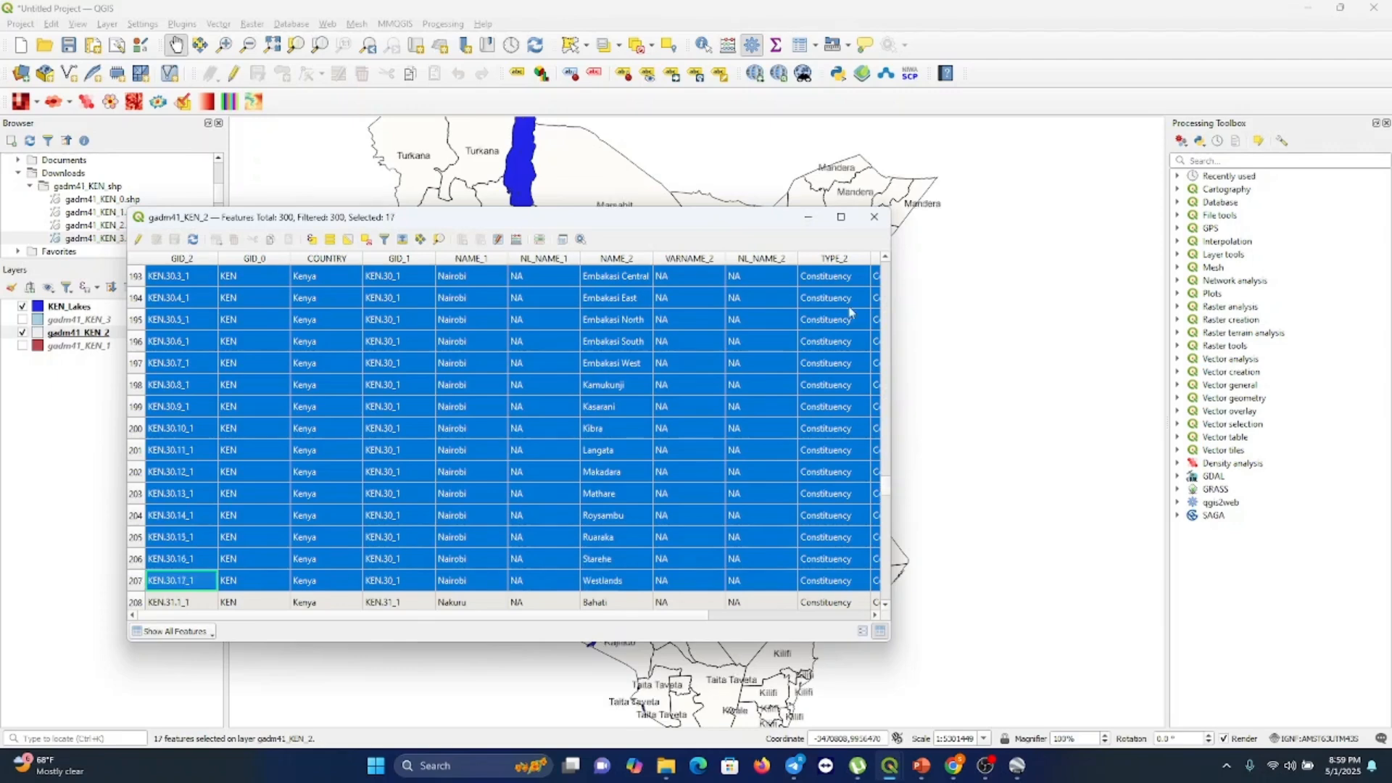
{"action": "left_click", "coordinate": [874, 216]}
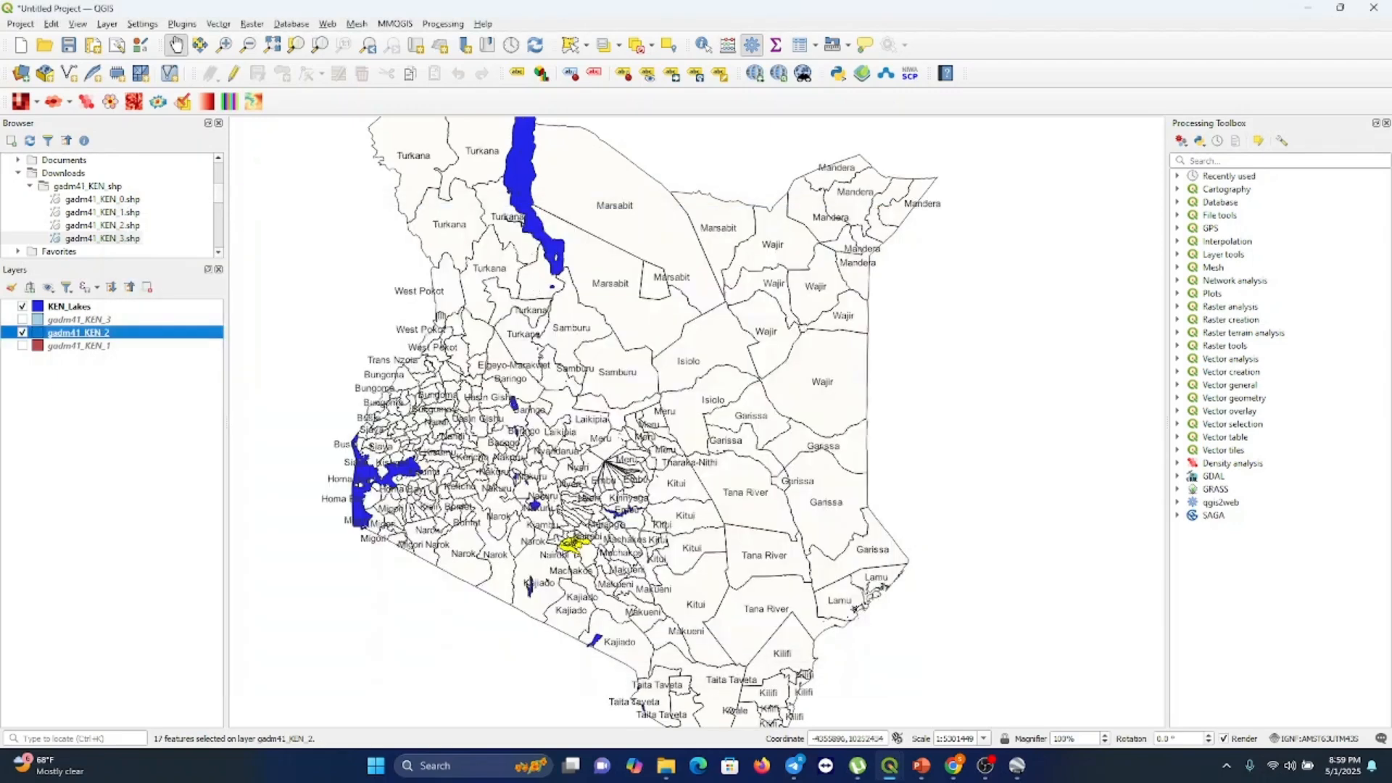
Start exporting the layer's selected features and browse for a save location in Downloads
{"action": "right_click", "coordinate": [177, 333]}
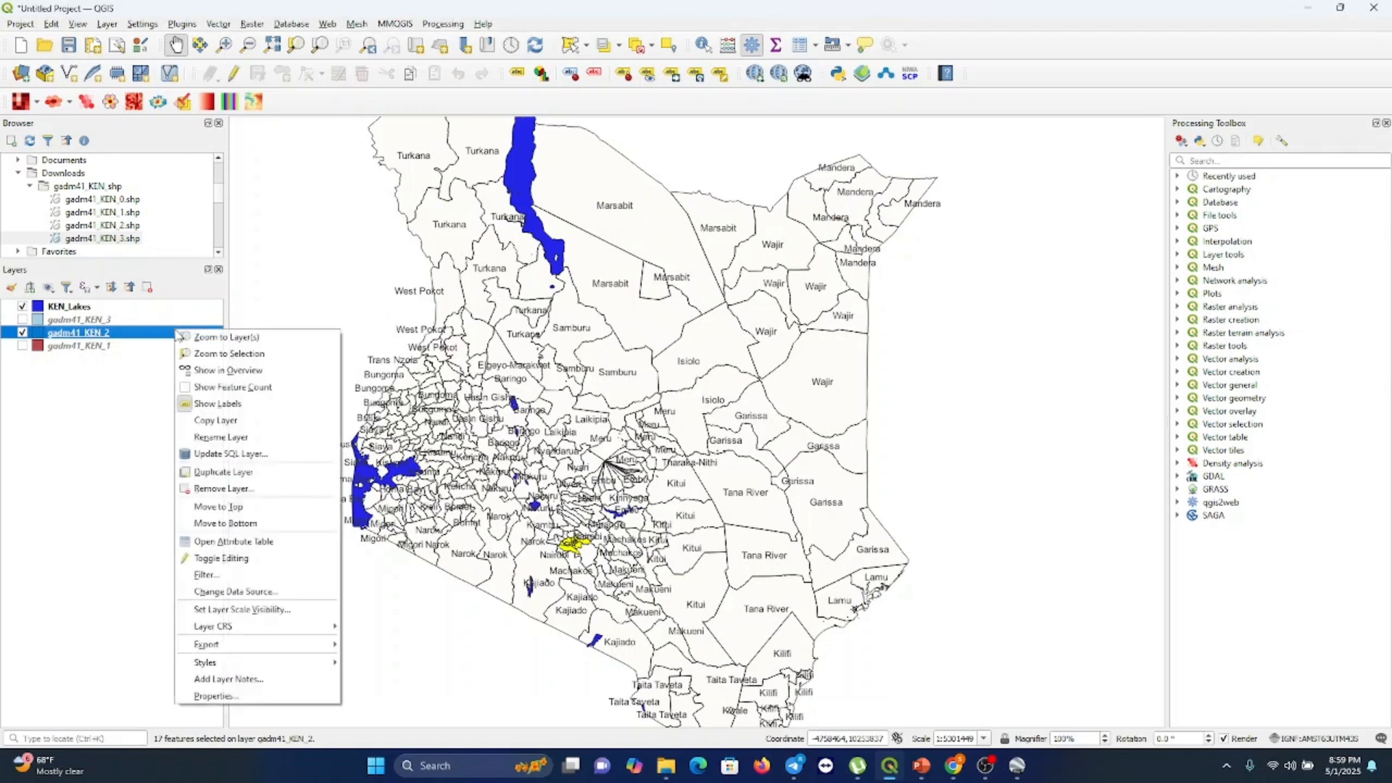
{"action": "mouse_move", "coordinate": [278, 648]}
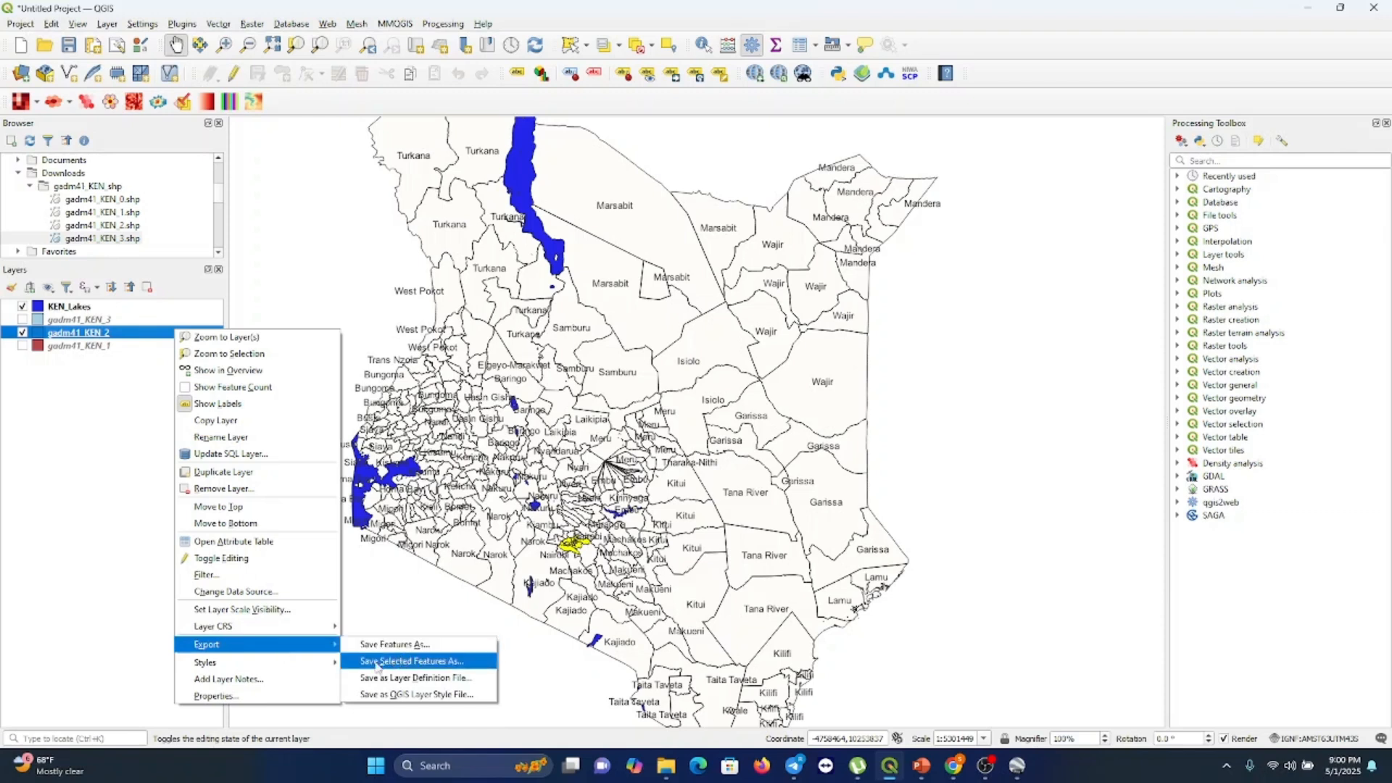
{"action": "left_click", "coordinate": [428, 661]}
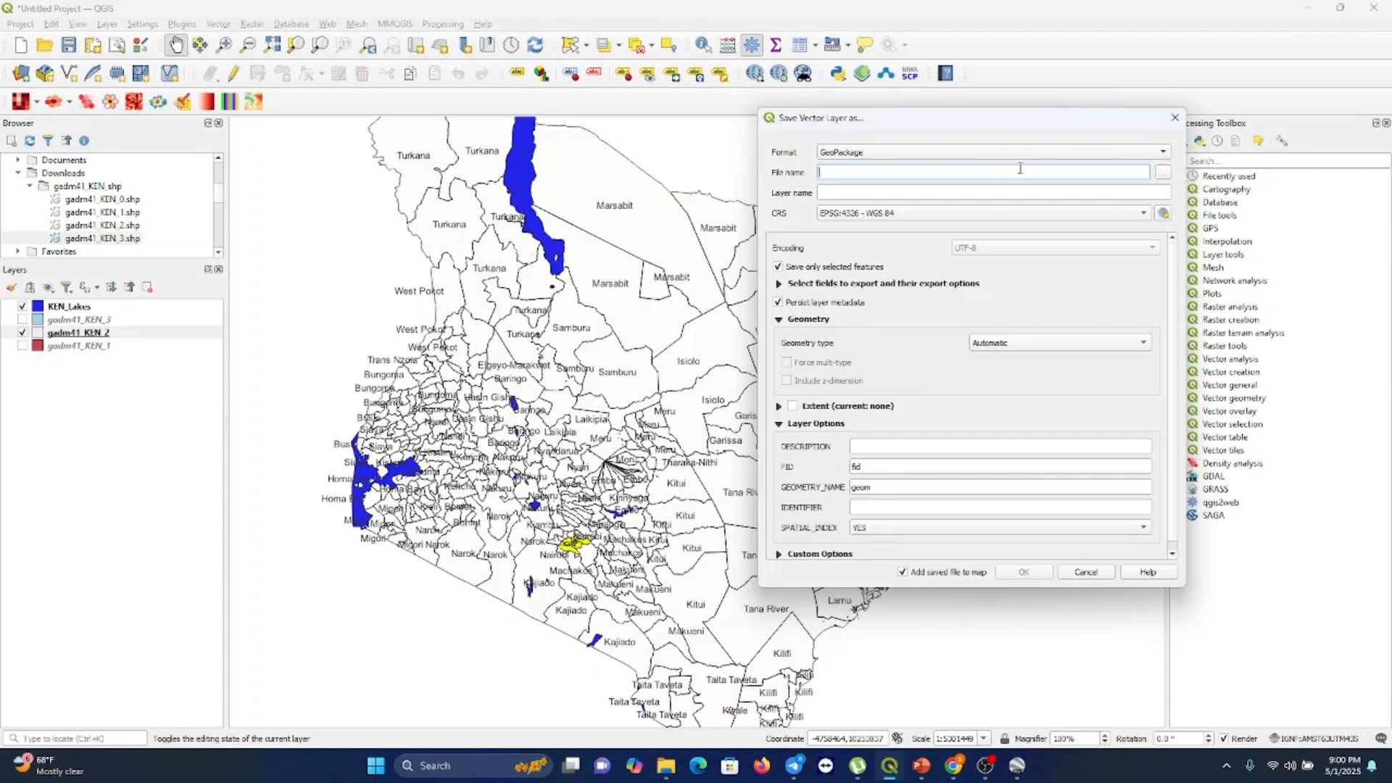
{"action": "left_click", "coordinate": [1164, 172]}
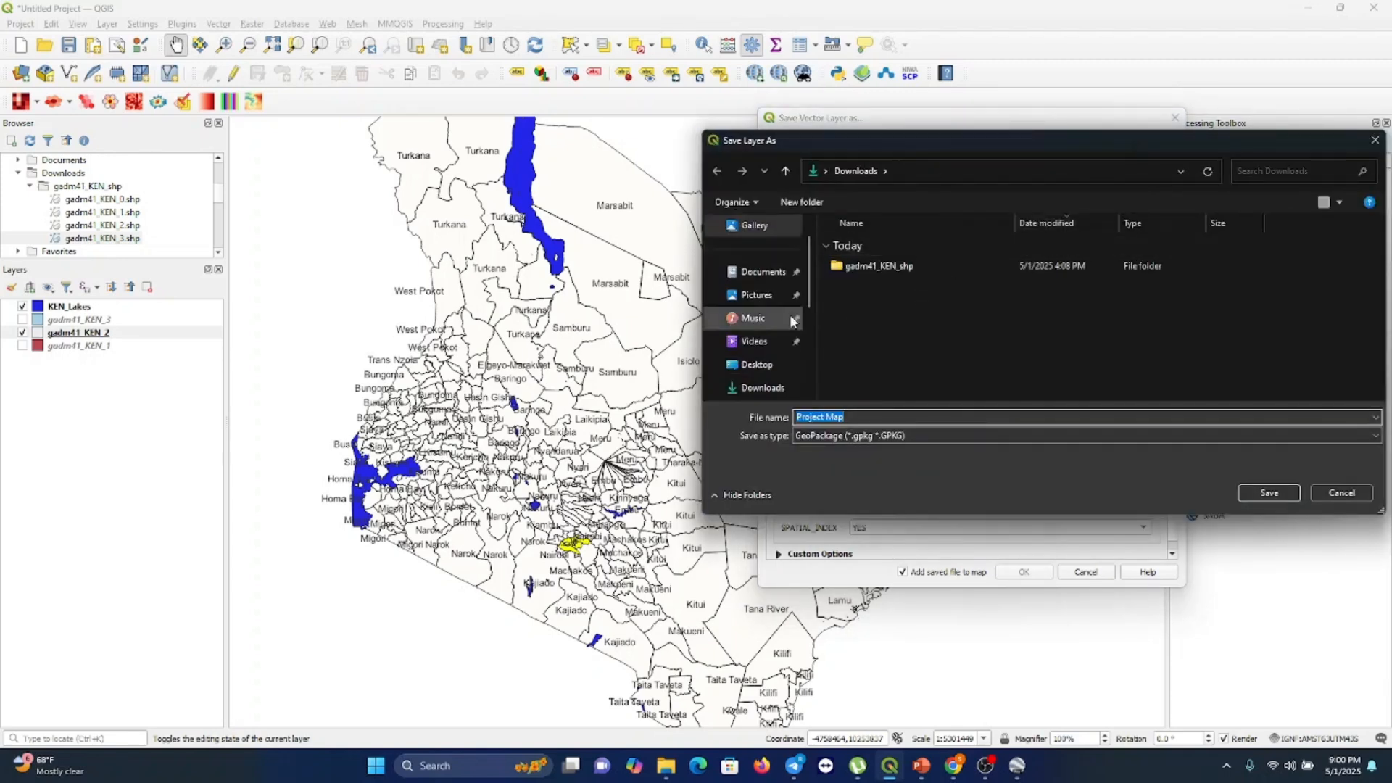
{"action": "left_click", "coordinate": [758, 388]}
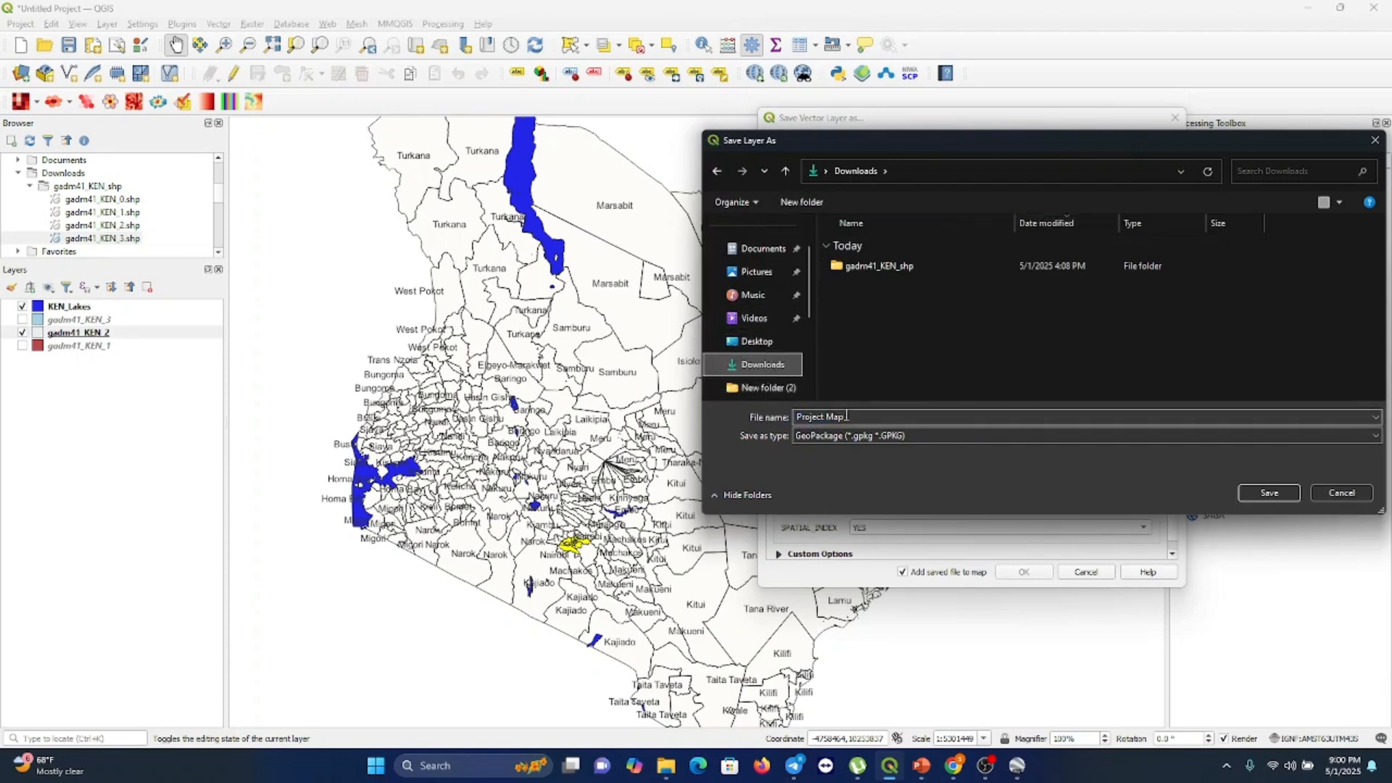
Create a new folder named Nairobi in Downloads and open it
{"action": "right_click", "coordinate": [902, 317]}
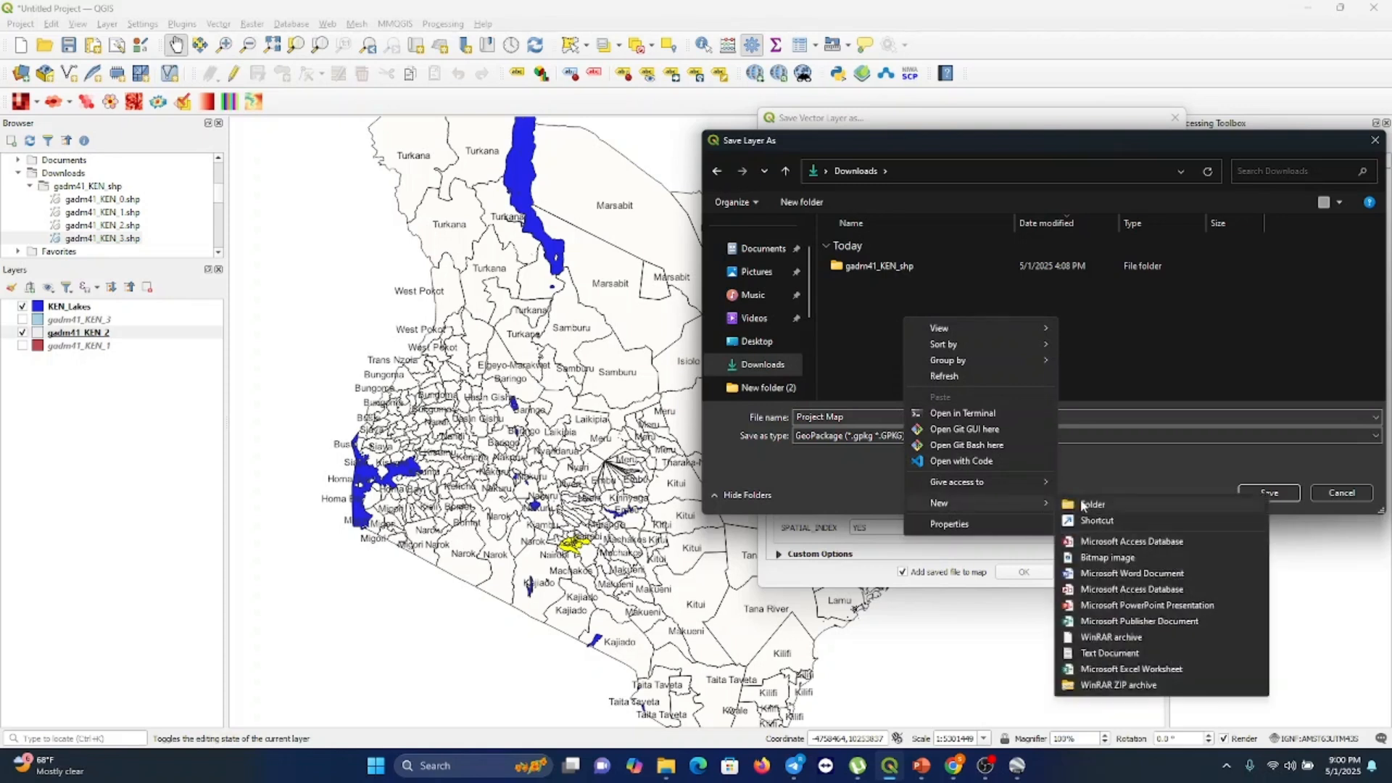
{"action": "left_click", "coordinate": [1081, 505]}
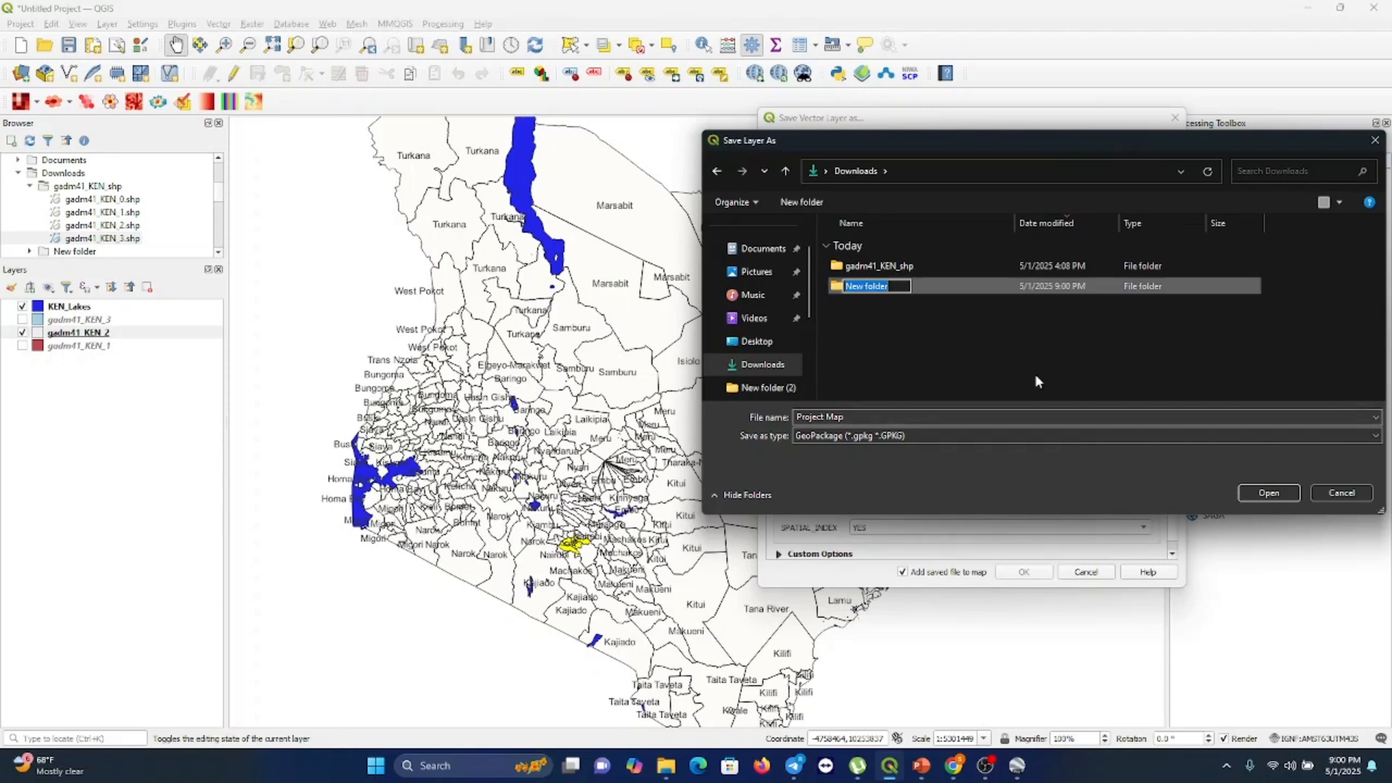
{"action": "type", "text": "Nairobi"}
{"action": "key", "text": "Return"}
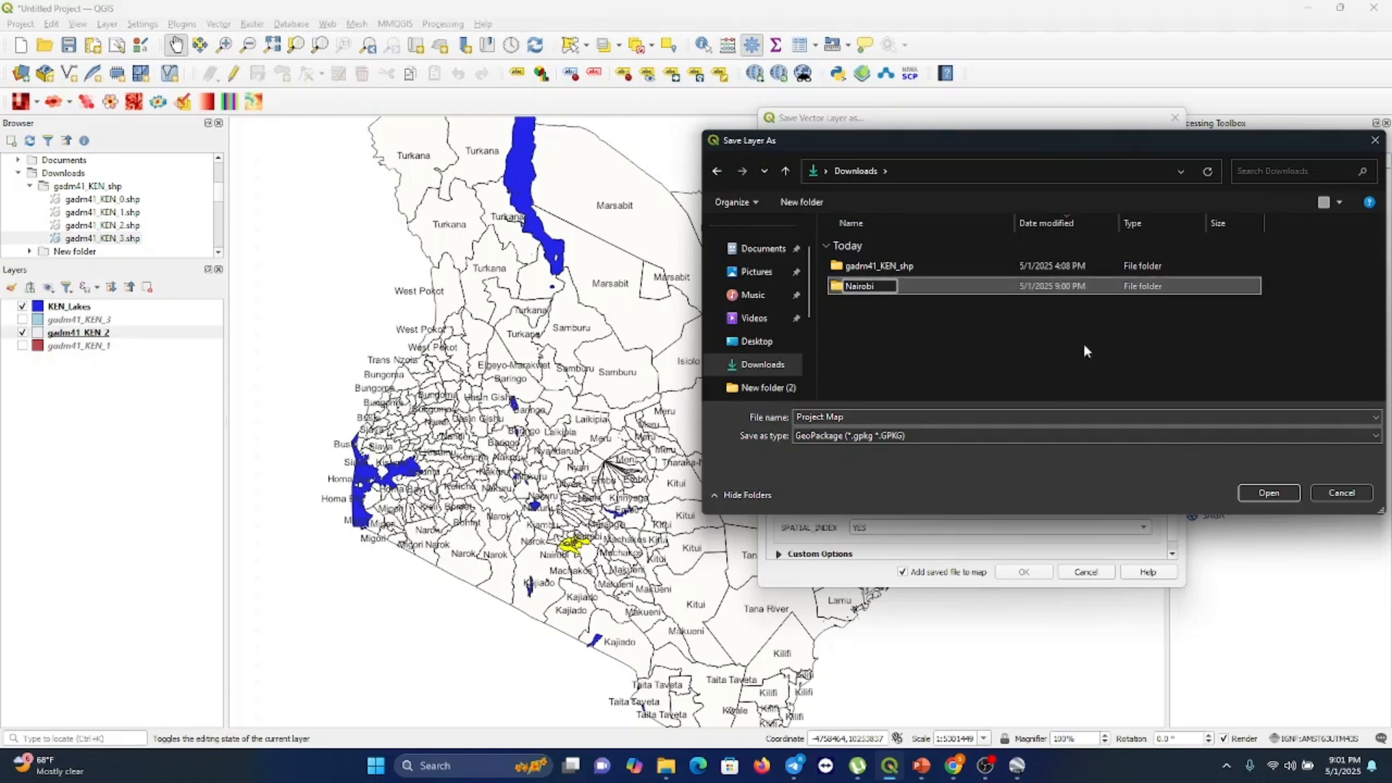
{"action": "left_click", "coordinate": [1080, 345]}
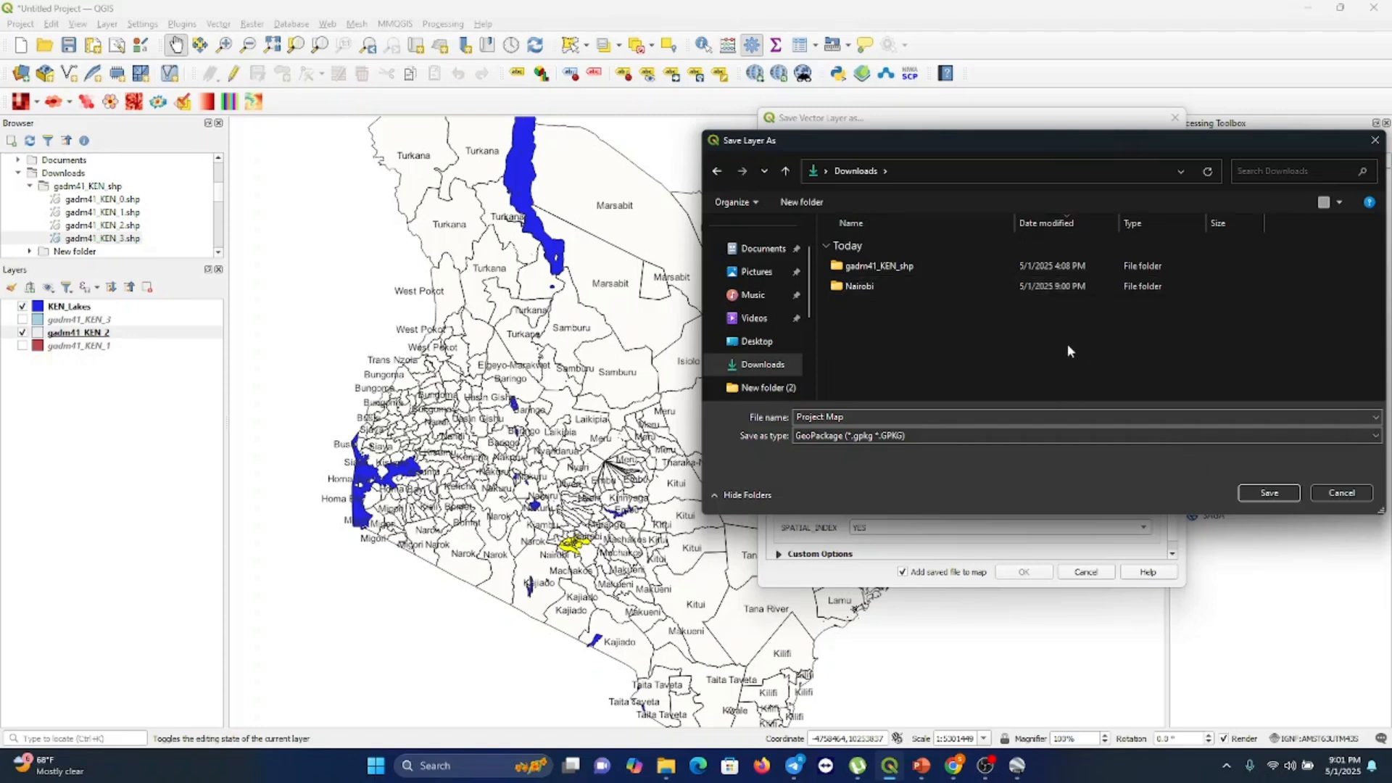
{"action": "double_click", "coordinate": [915, 284]}
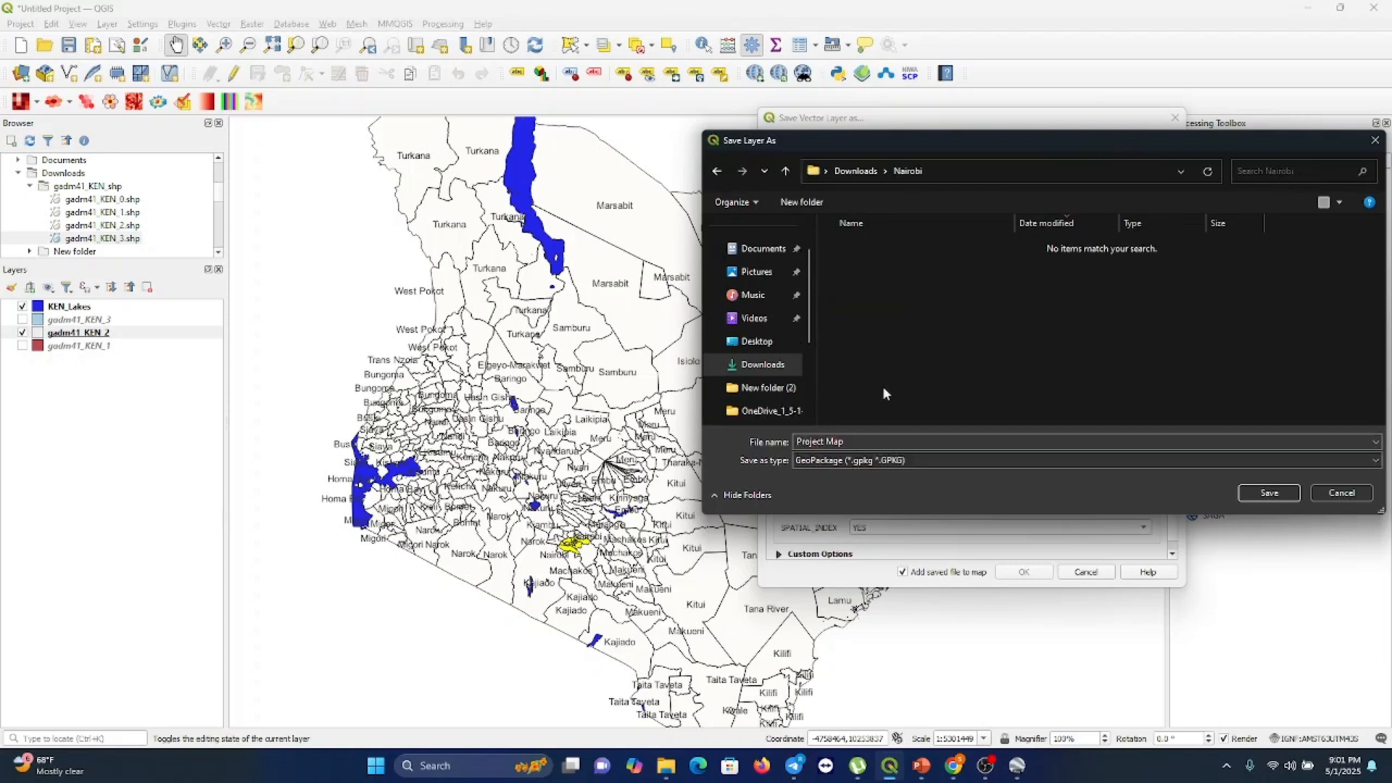
Name the output file Nairobi Map and confirm the save location
{"action": "left_click", "coordinate": [856, 443]}
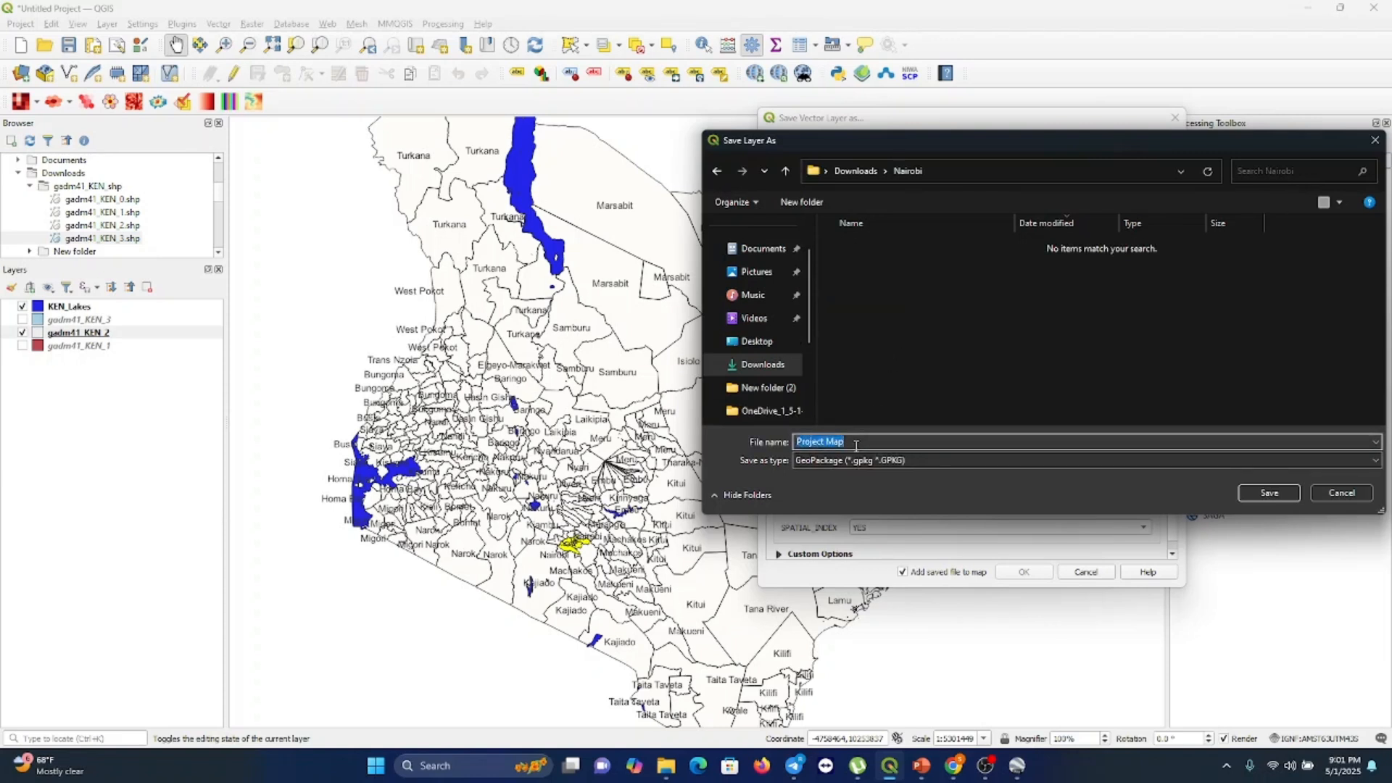
{"action": "type", "text": "NairobiM"}
{"action": "key", "text": "BackSpace"}
{"action": "type", "text": "Map"}
{"action": "left_click", "coordinate": [1267, 493]}
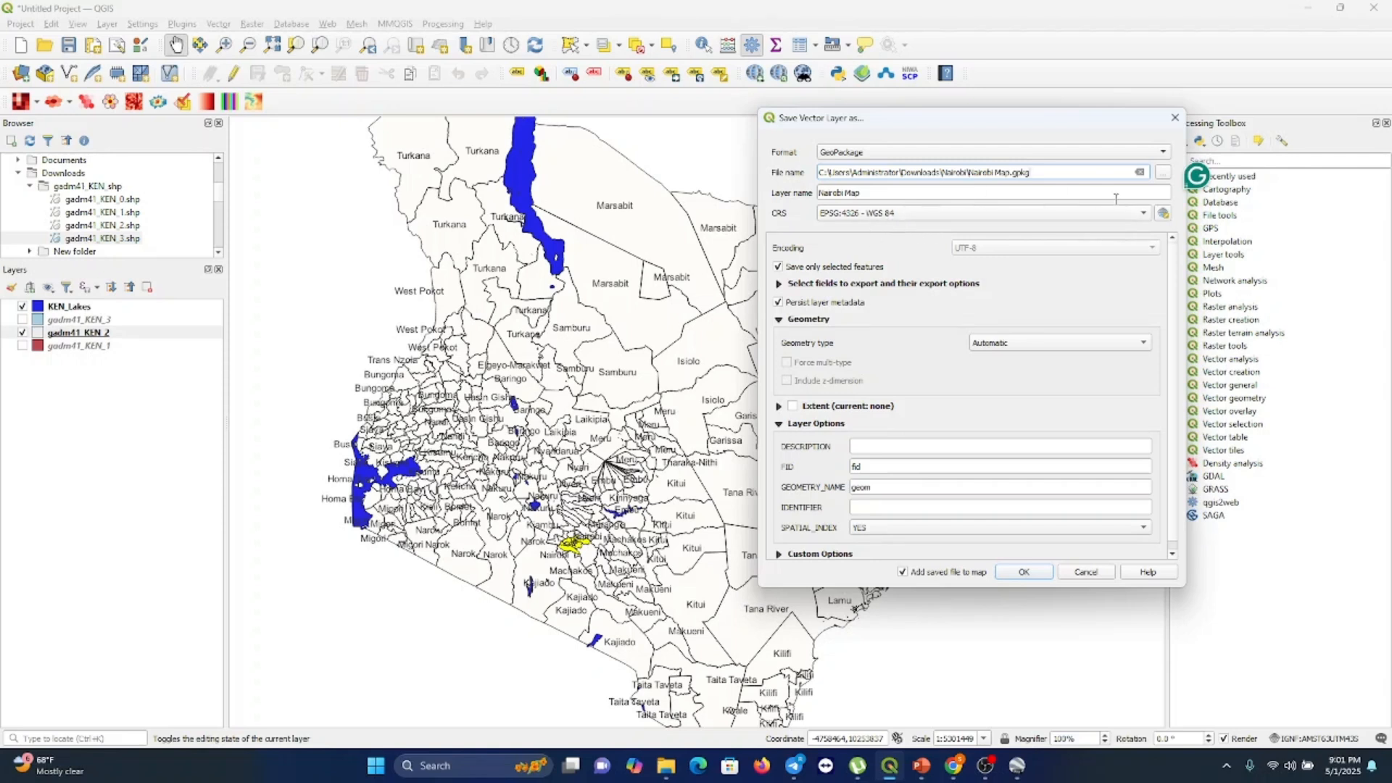
Set the export CRS to EPSG:4326 - WGS 84 and save the selected features to the GeoPackage
{"action": "left_click", "coordinate": [1145, 214]}
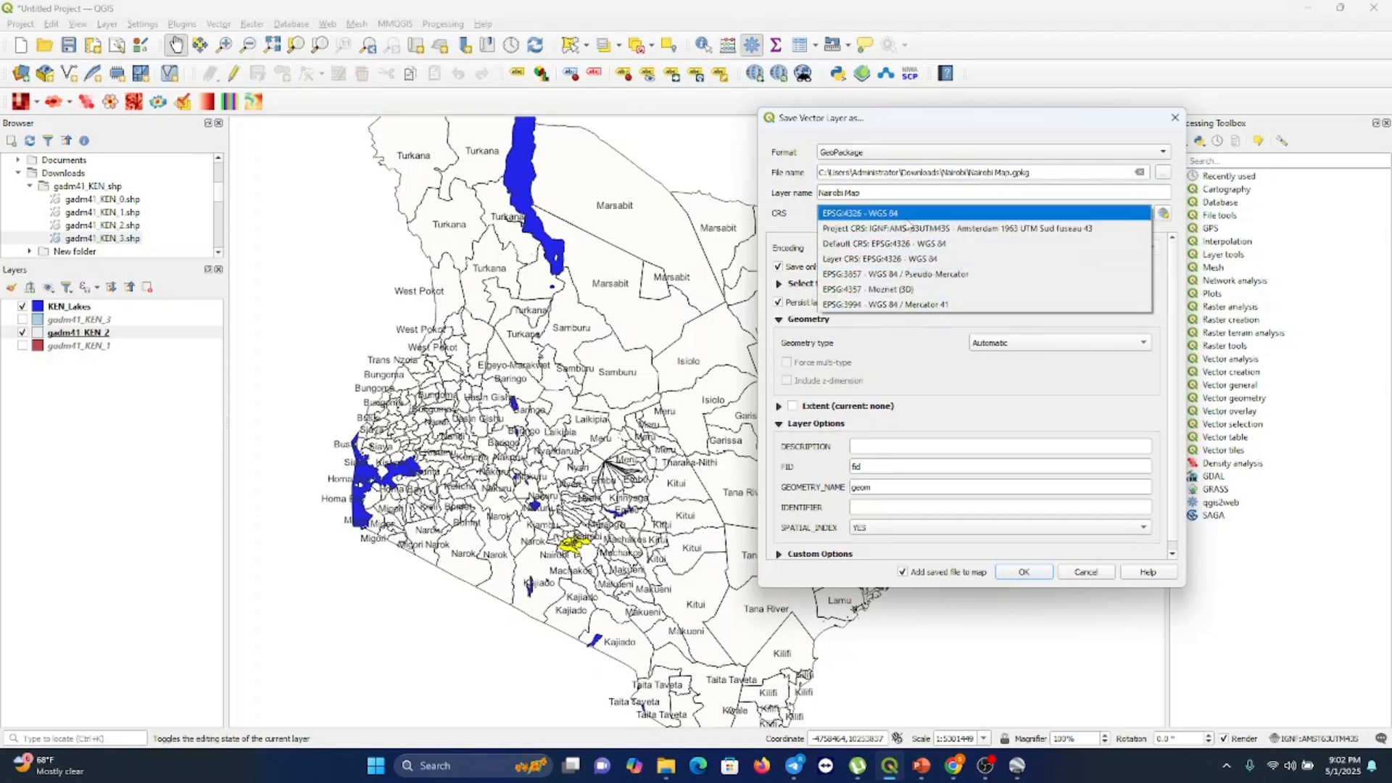
{"action": "left_click", "coordinate": [908, 215]}
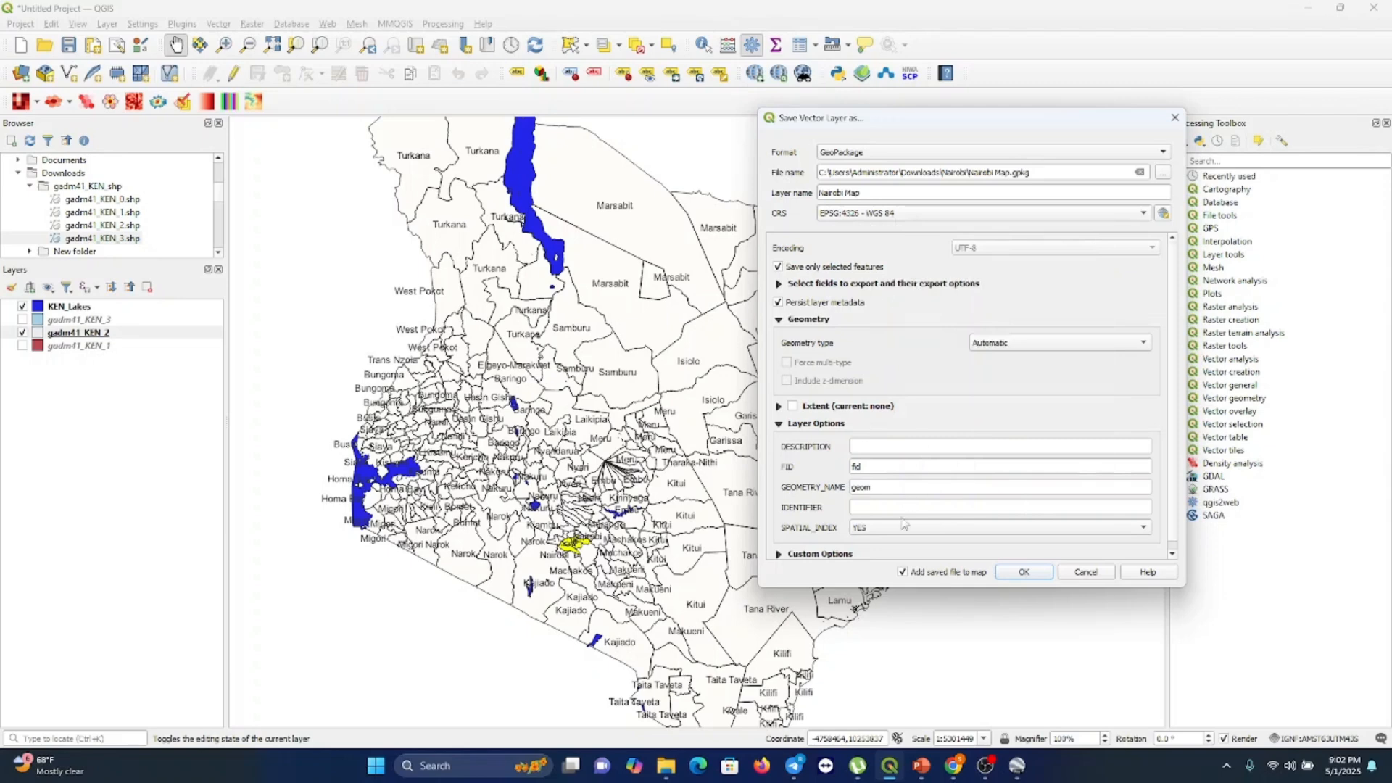
{"action": "left_click", "coordinate": [1024, 573]}
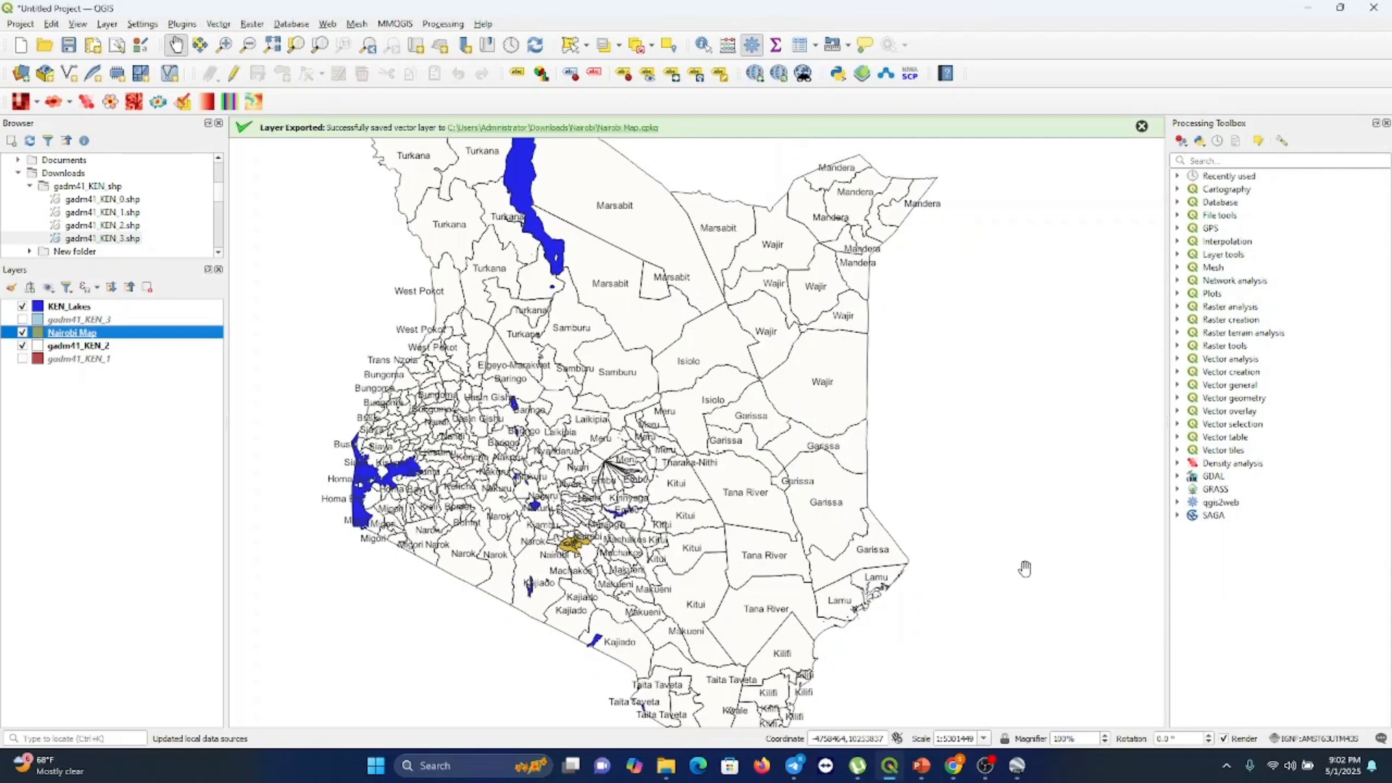
Hide the gadm41_KEN_2 and KEN_Lakes layers so only the Nairobi Map layer is displayed
{"action": "left_click_drag", "start_coordinate": [1025, 568], "coordinate": [696, 421]}
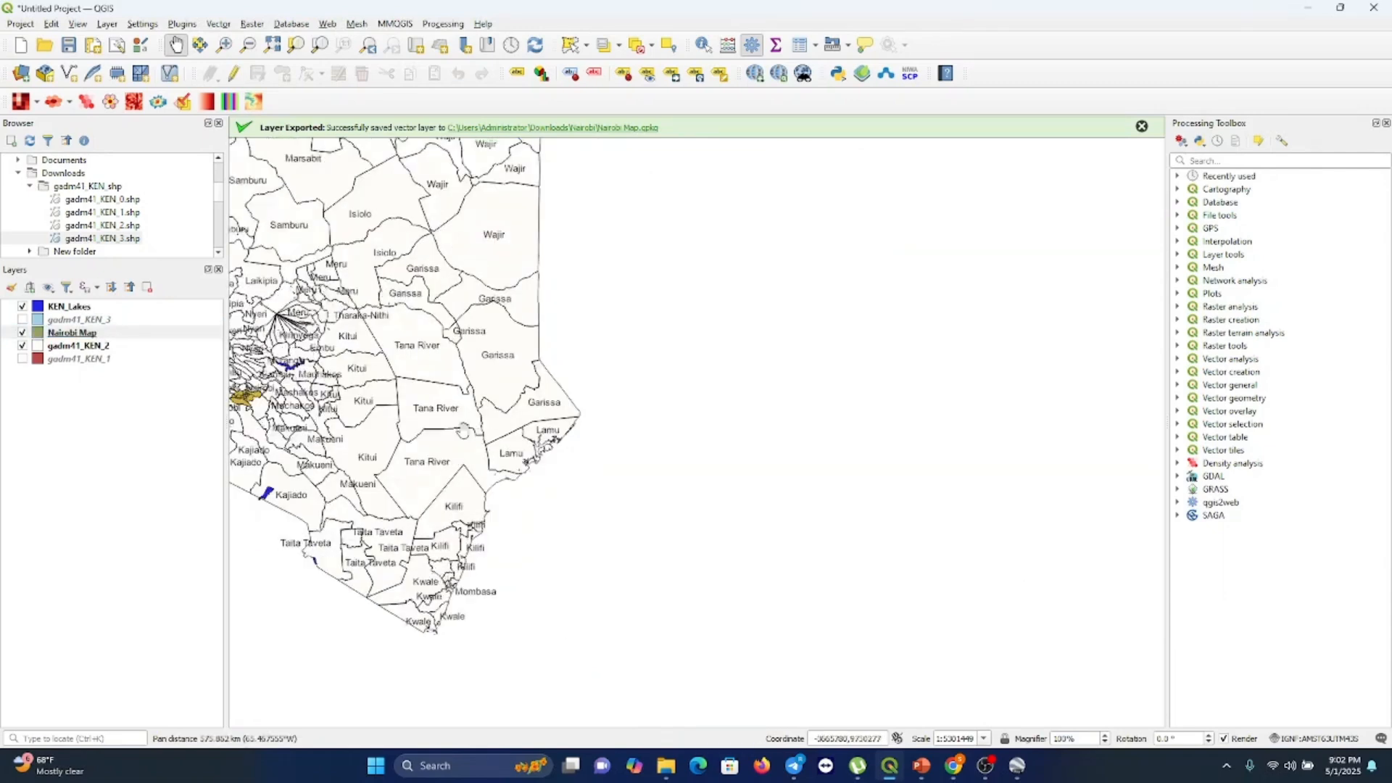
{"action": "left_click_drag", "start_coordinate": [460, 428], "coordinate": [762, 488]}
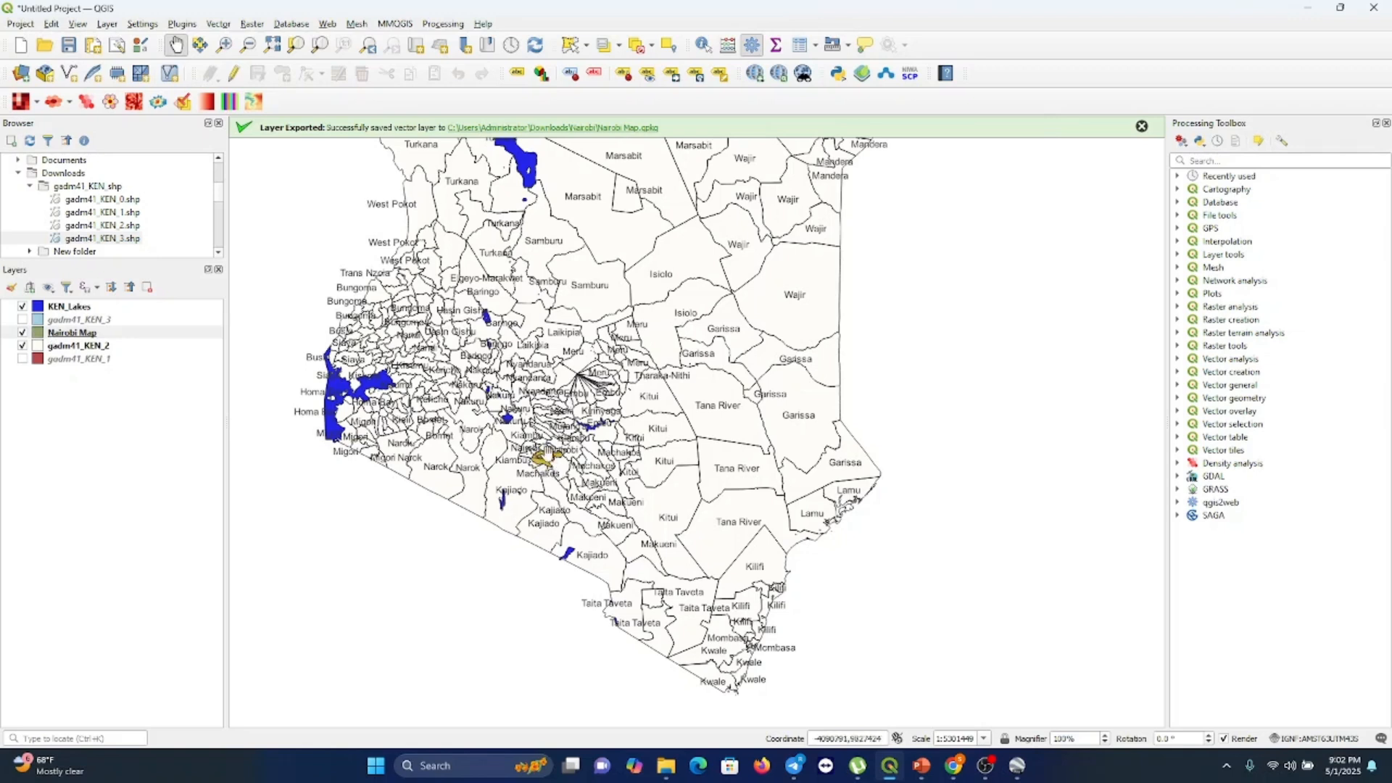
{"action": "left_click", "coordinate": [22, 347]}
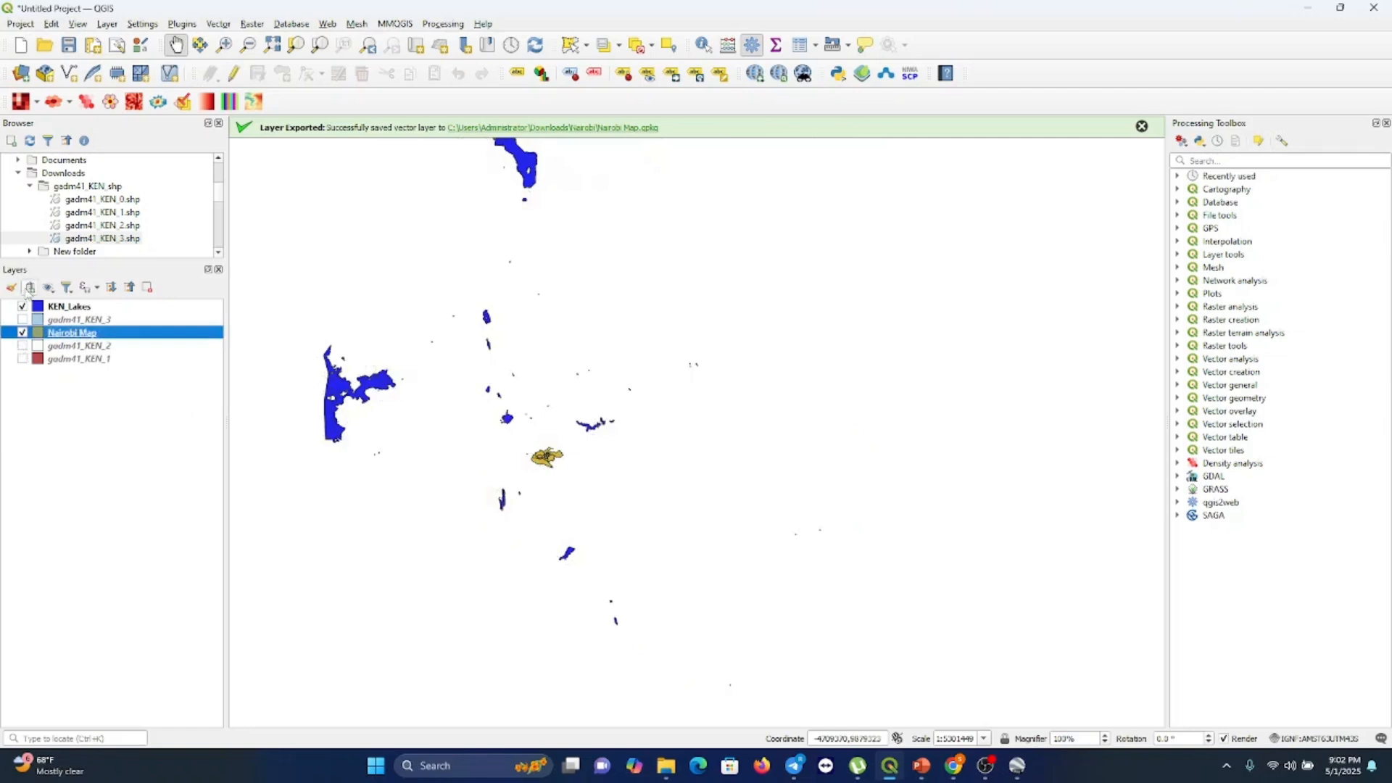
{"action": "left_click", "coordinate": [23, 307]}
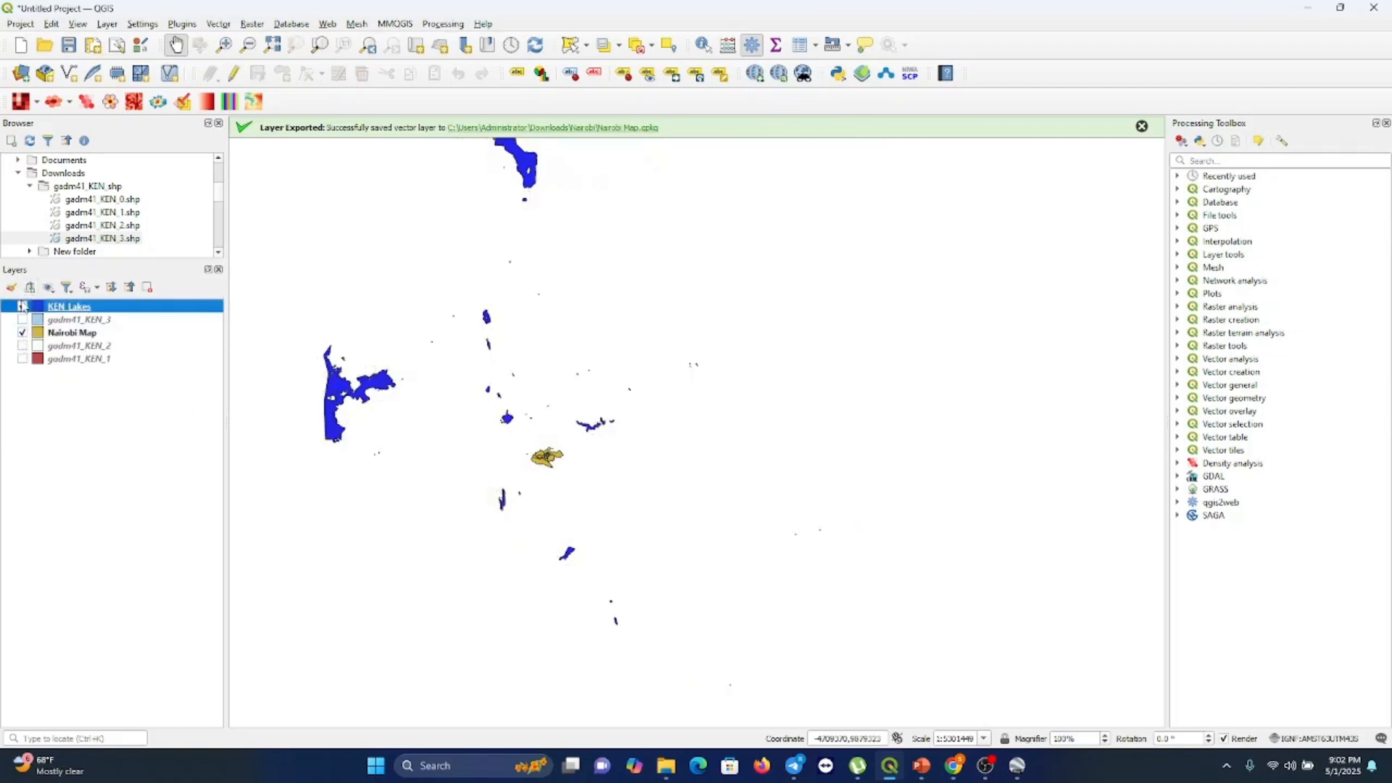
{"action": "left_click", "coordinate": [22, 307]}
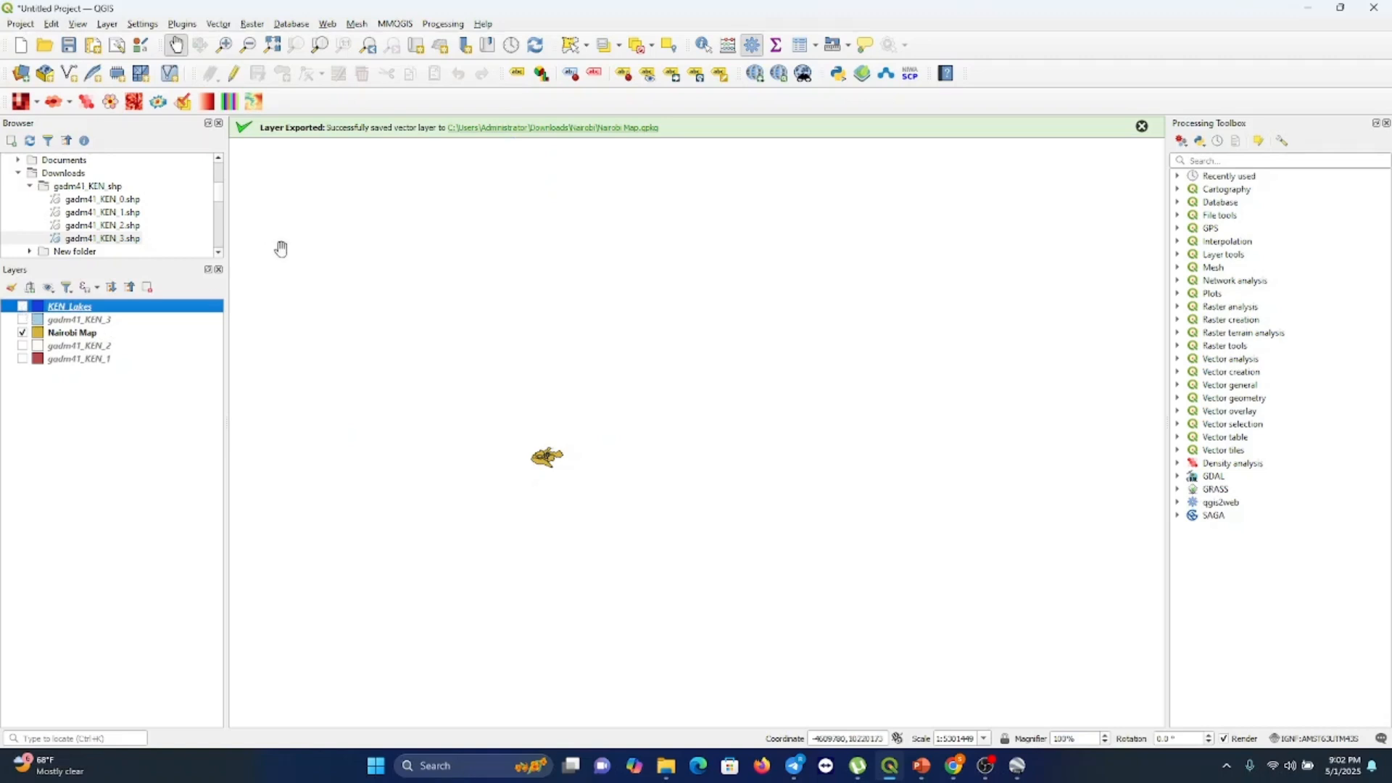
Zoom to the Nairobi Map layer and enlarge it until the constituencies fill the map
{"action": "left_click", "coordinate": [76, 24]}
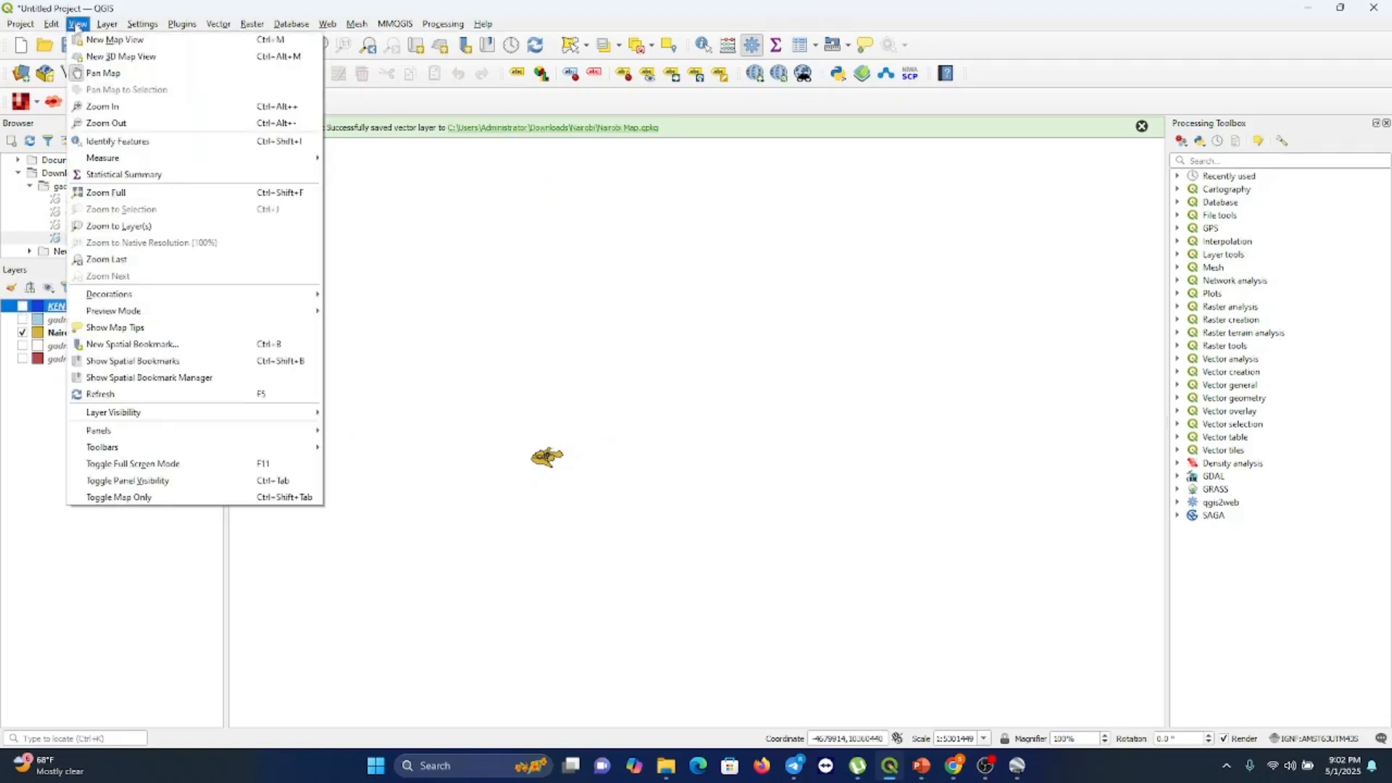
{"action": "left_click", "coordinate": [120, 225]}
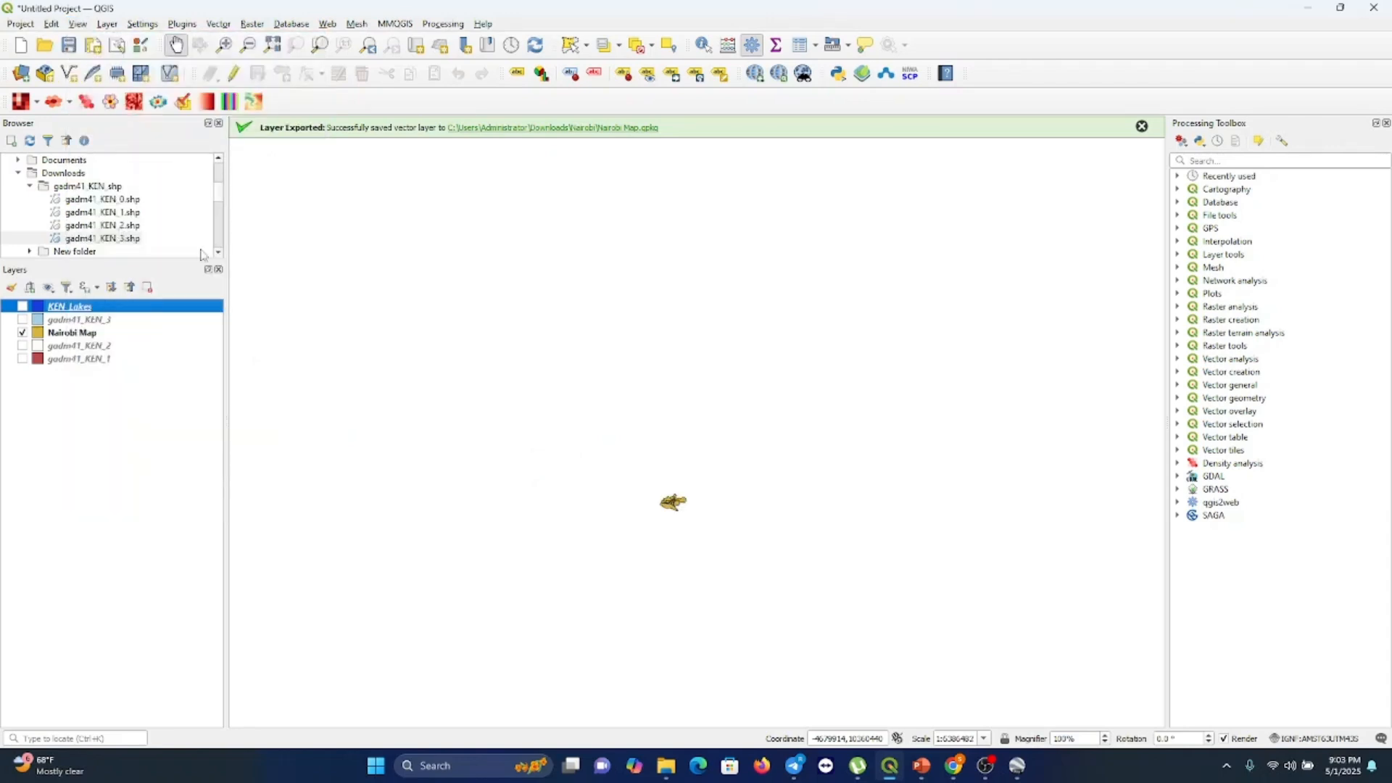
{"action": "left_click", "coordinate": [222, 46]}
{"action": "left_click", "coordinate": [679, 500]}
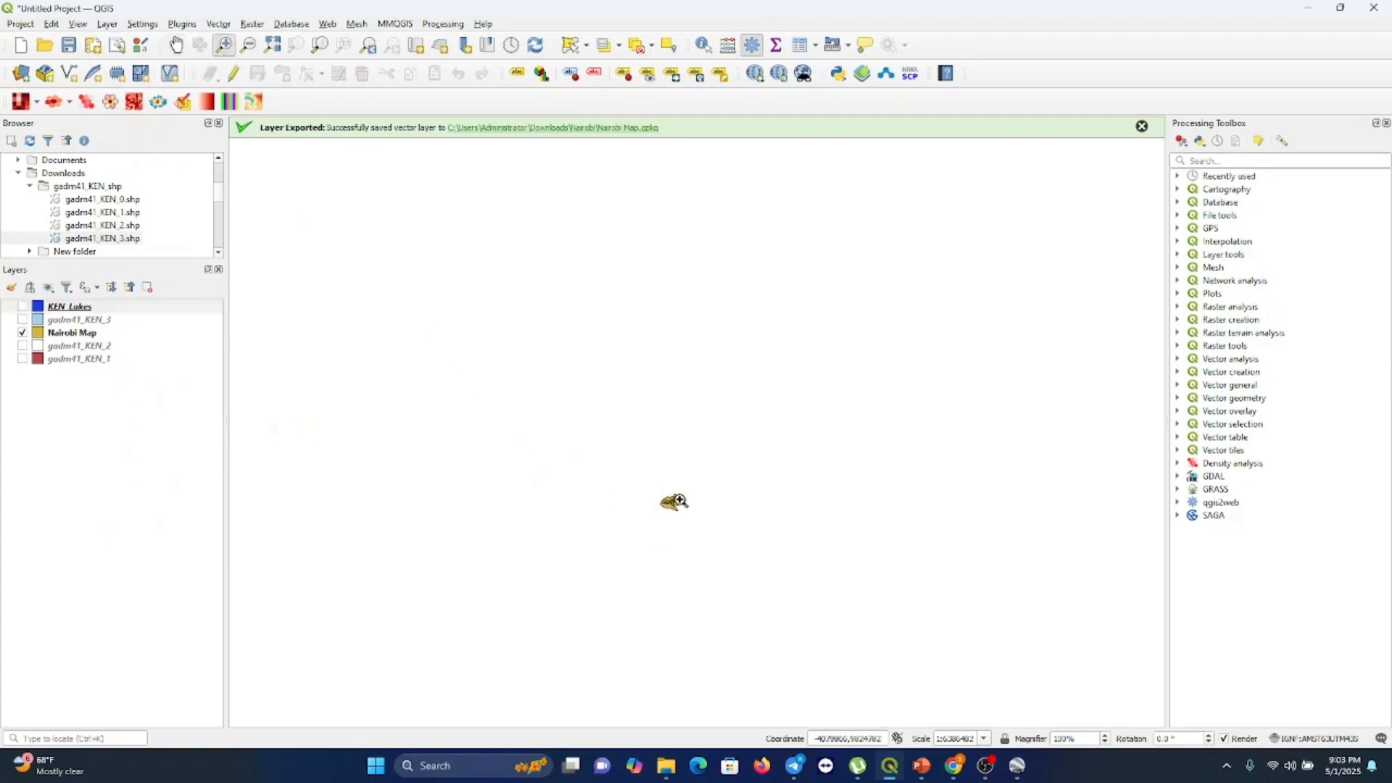
{"action": "left_click", "coordinate": [679, 500]}
{"action": "left_click", "coordinate": [680, 500]}
{"action": "left_click", "coordinate": [680, 501]}
{"action": "left_click", "coordinate": [176, 45]}
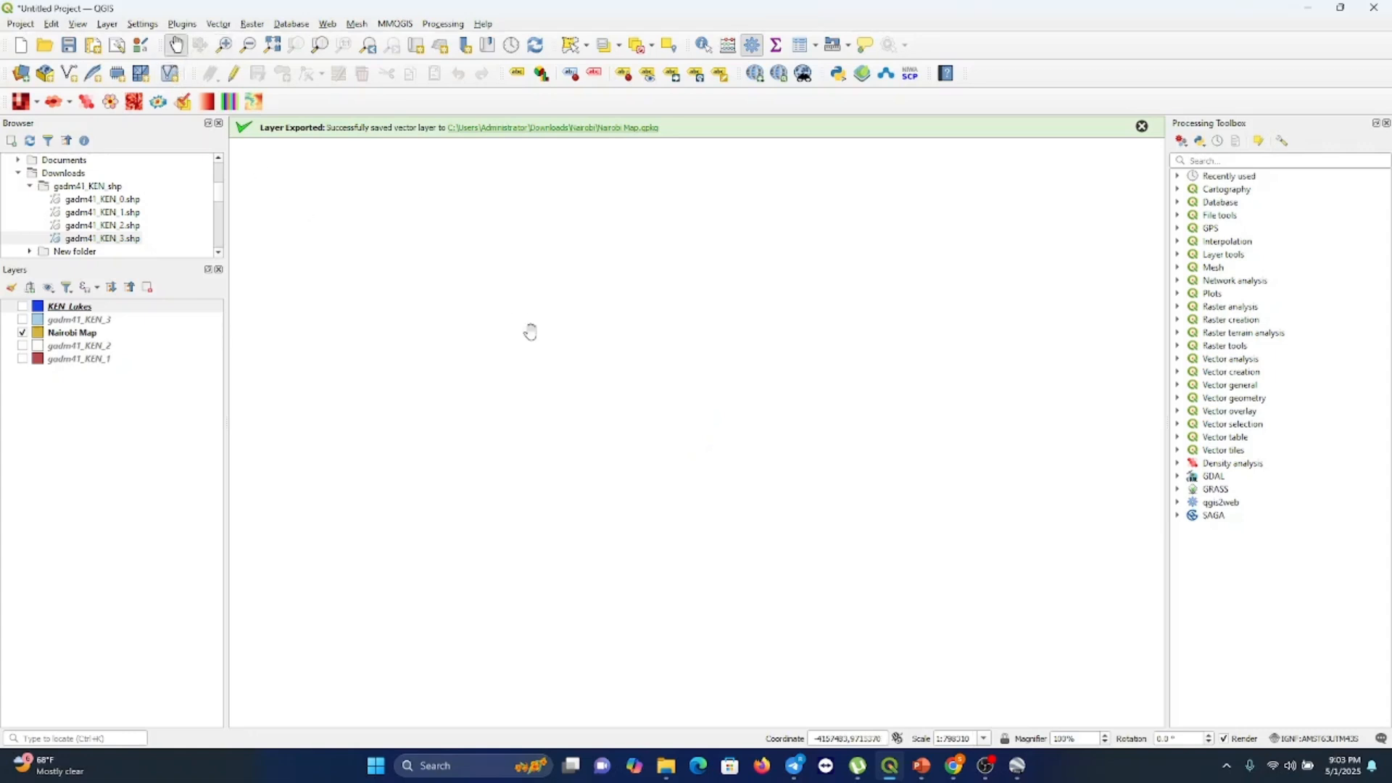
{"action": "left_click_drag", "start_coordinate": [532, 330], "coordinate": [540, 629]}
{"action": "left_click_drag", "start_coordinate": [747, 284], "coordinate": [698, 363]}
{"action": "scroll", "coordinate": [698, 360], "scroll_direction": "up", "scroll_amount": 1}
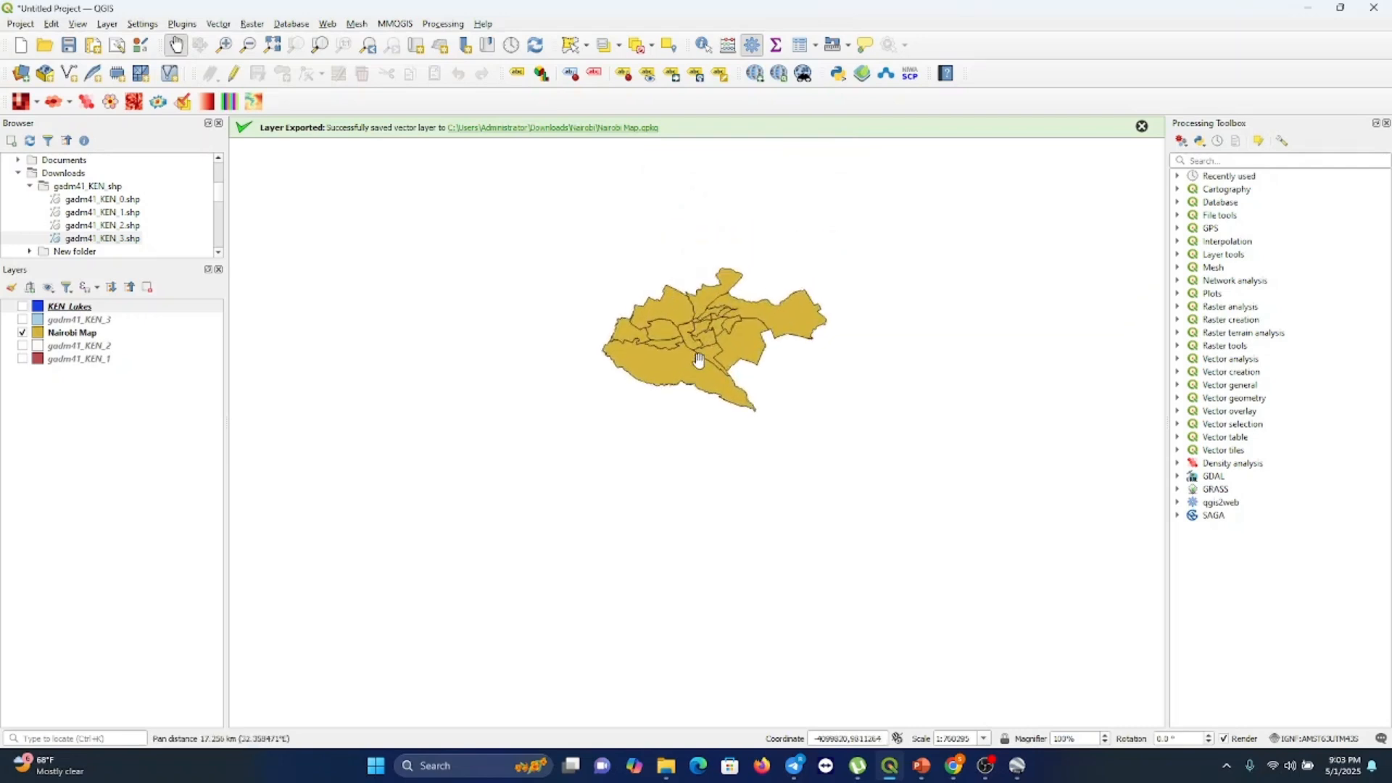
{"action": "scroll", "coordinate": [699, 360], "scroll_direction": "up", "scroll_amount": 1}
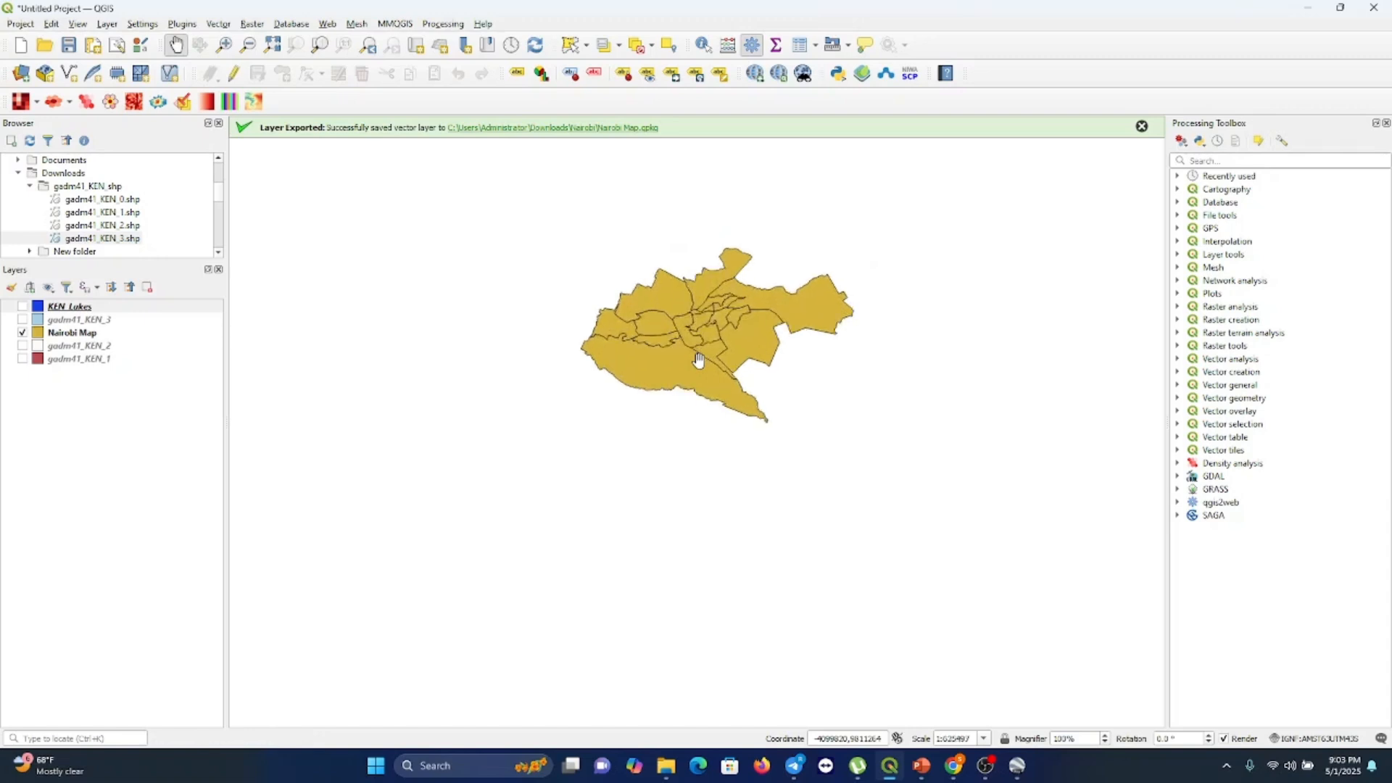
{"action": "scroll", "coordinate": [699, 360], "scroll_direction": "up", "scroll_amount": 2}
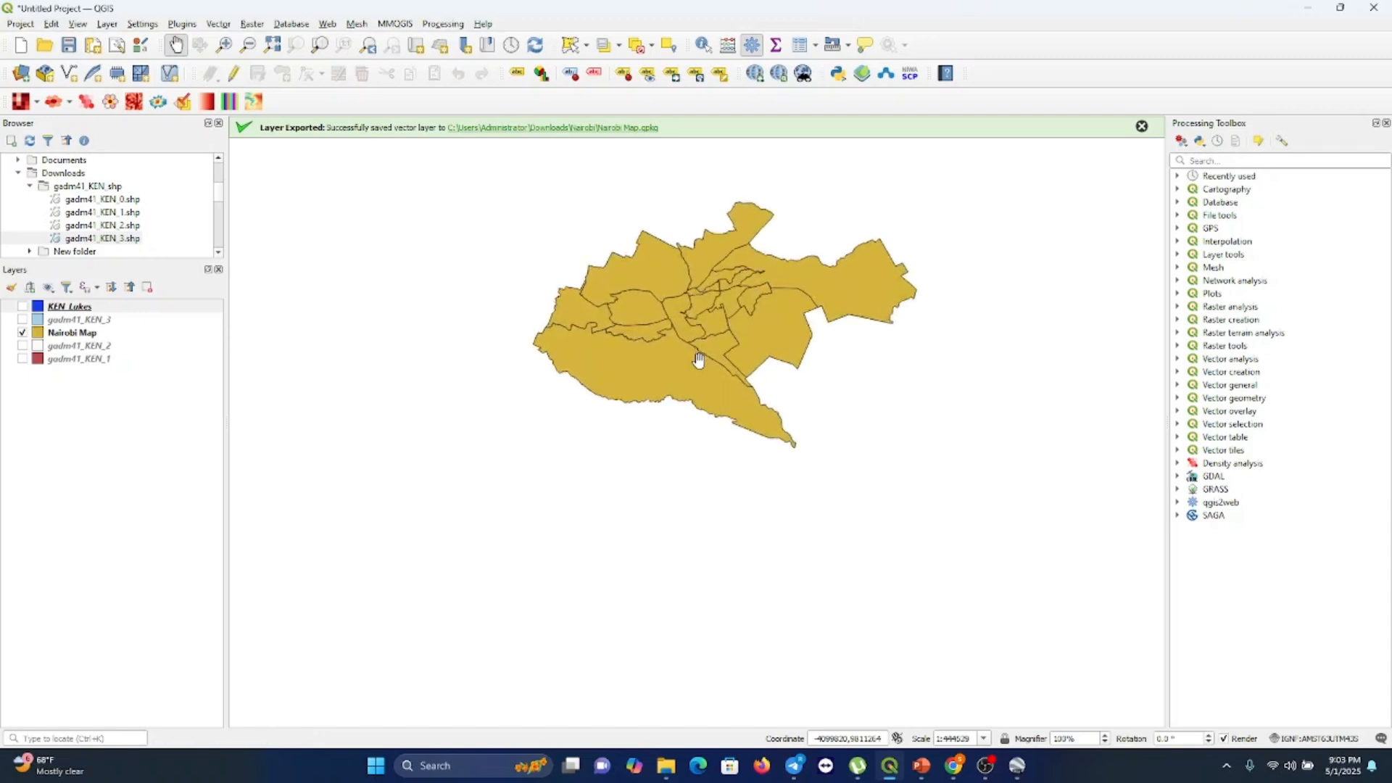
{"action": "scroll", "coordinate": [698, 360], "scroll_direction": "up", "scroll_amount": 1}
{"action": "left_click", "coordinate": [700, 340]}
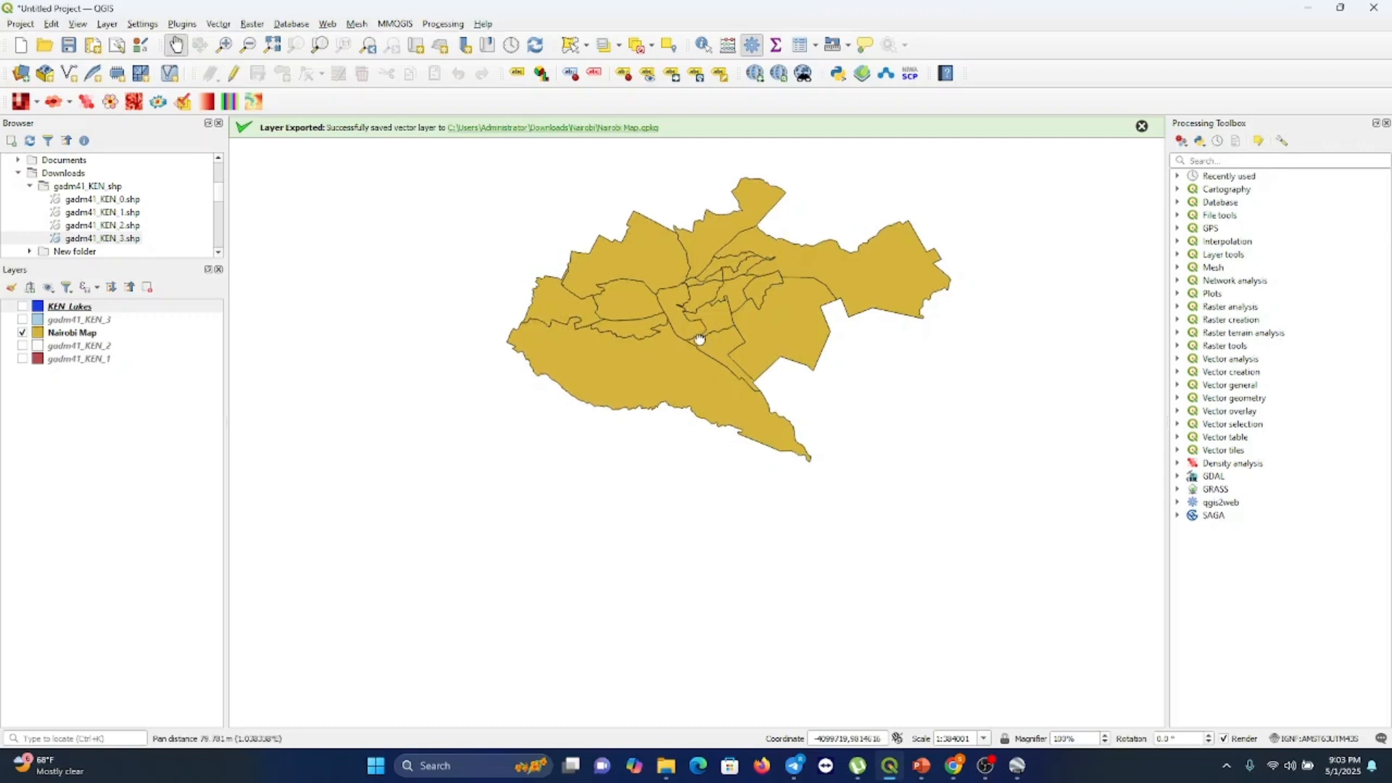
{"action": "left_click_drag", "start_coordinate": [700, 339], "coordinate": [659, 428]}
{"action": "scroll", "coordinate": [659, 428], "scroll_direction": "up", "scroll_amount": 2}
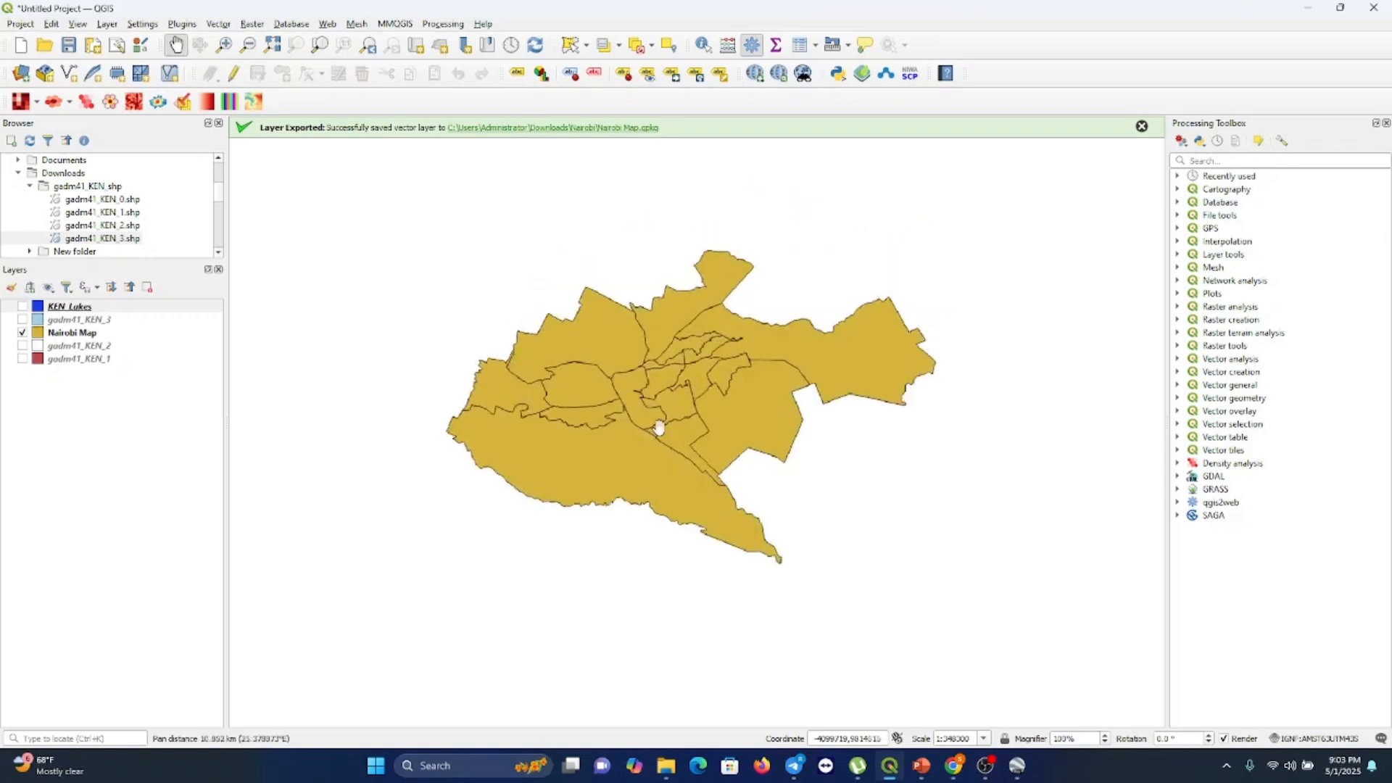
{"action": "scroll", "coordinate": [659, 428], "scroll_direction": "up", "scroll_amount": 1}
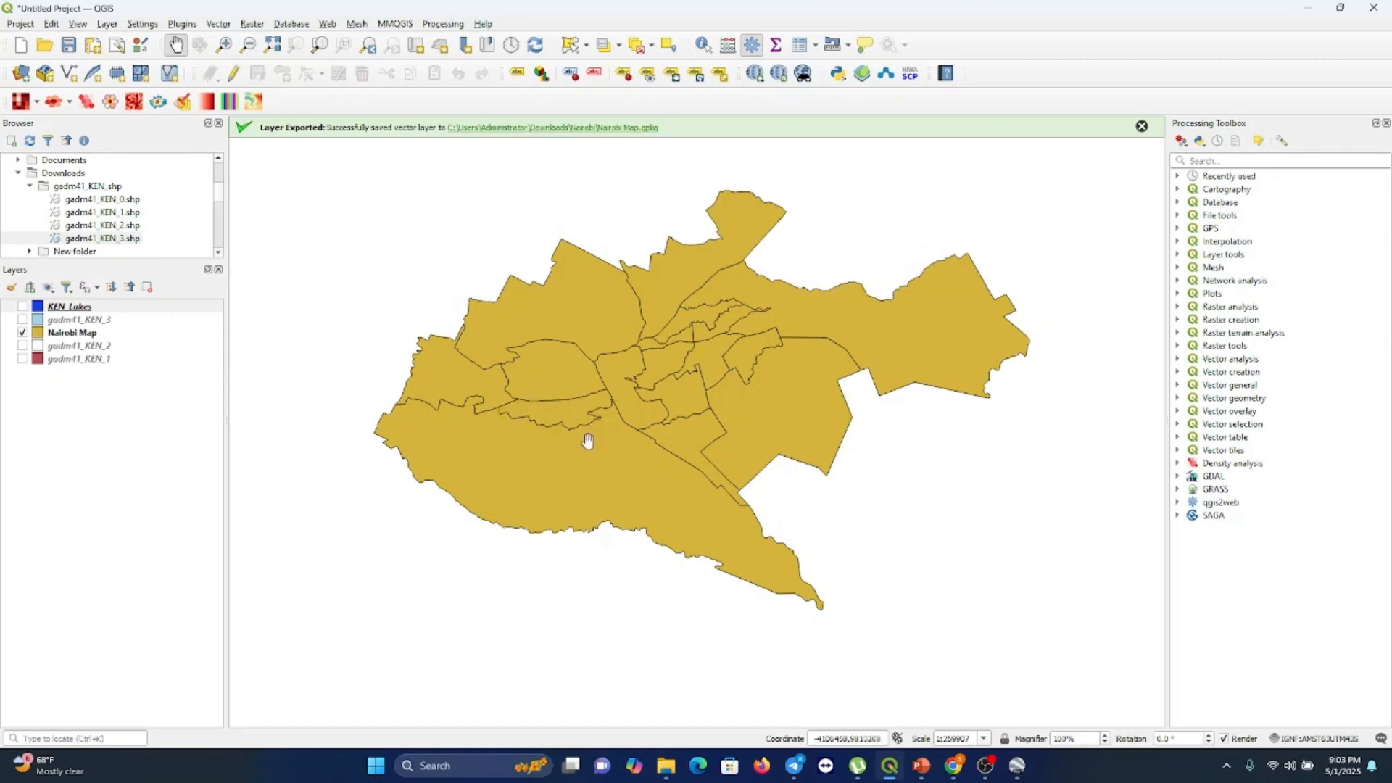
Open the Nairobi Map layer's attribute table, review its constituency rows, and close it
{"action": "right_click", "coordinate": [84, 335]}
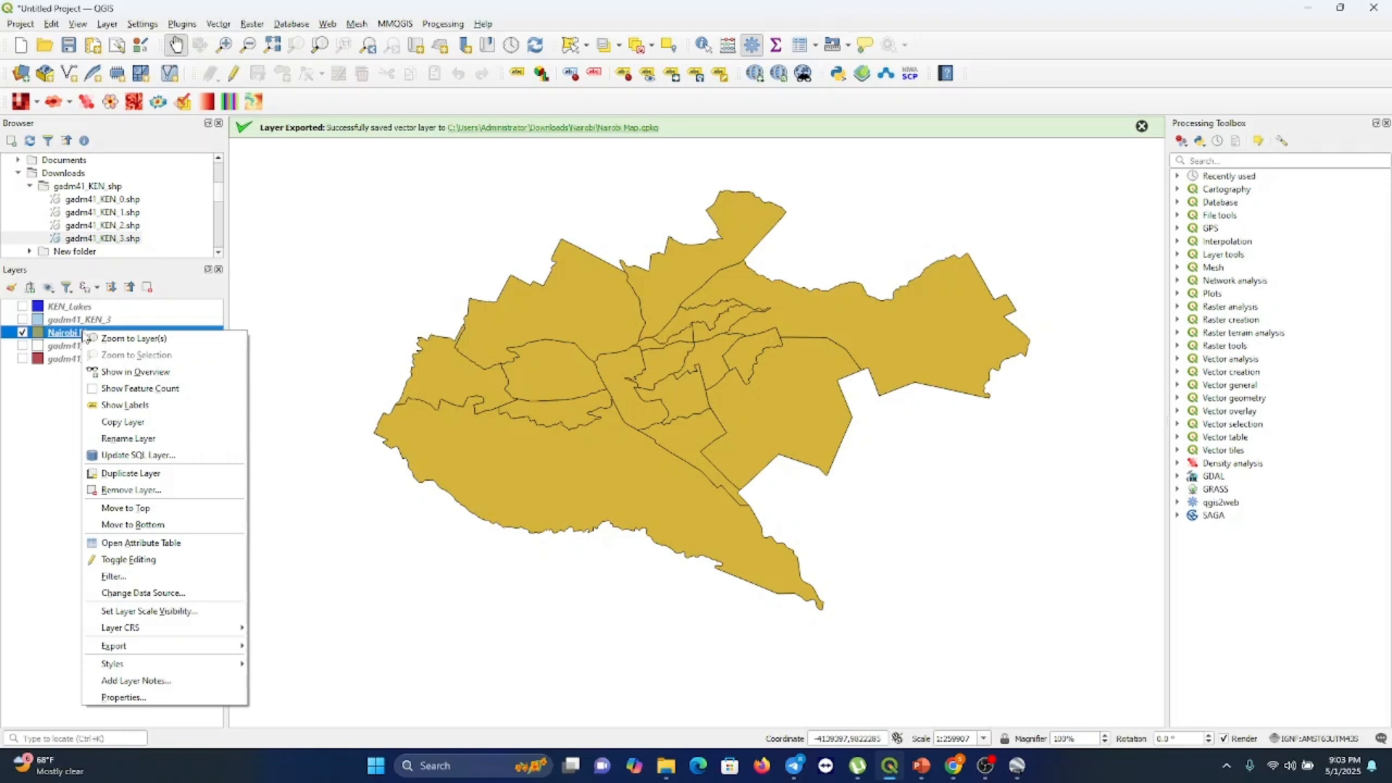
{"action": "right_click", "coordinate": [74, 336]}
{"action": "right_click", "coordinate": [75, 336]}
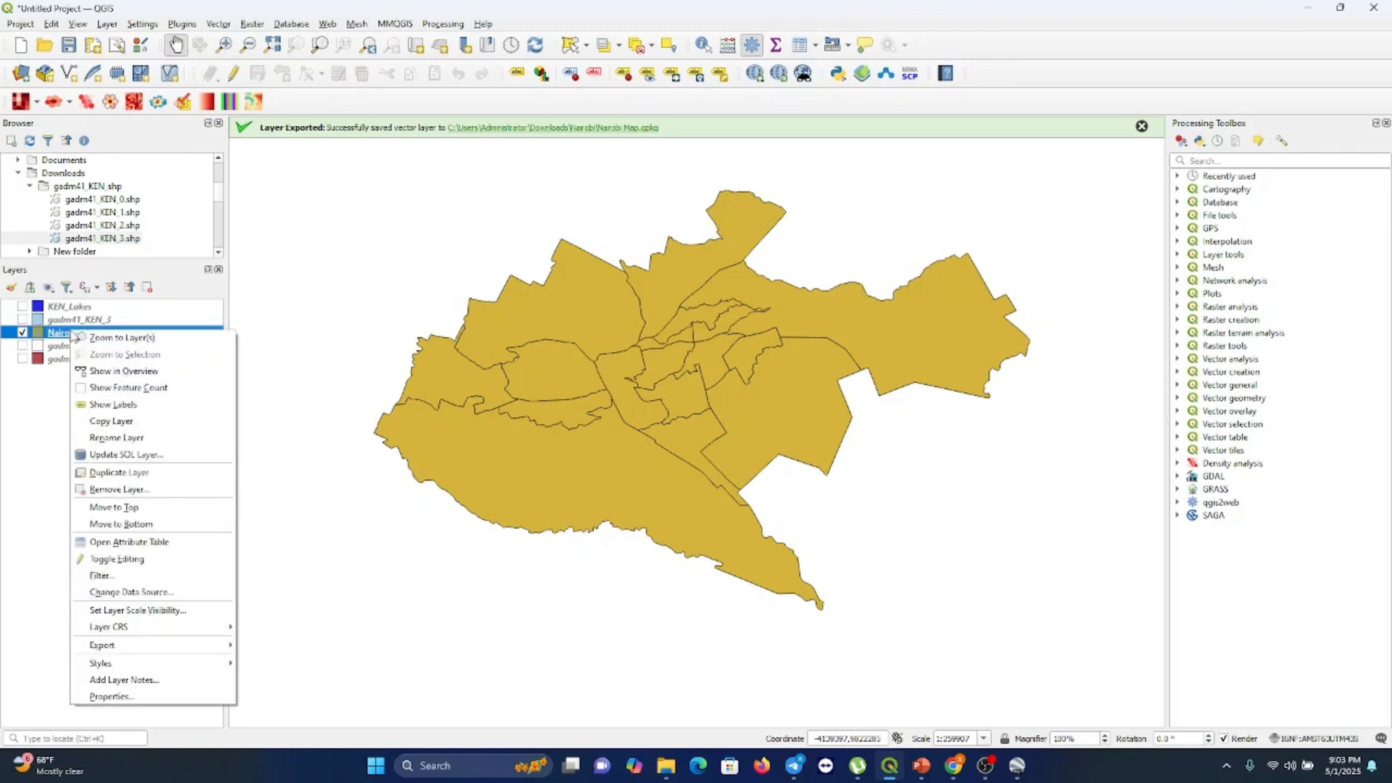
{"action": "left_click", "coordinate": [134, 544]}
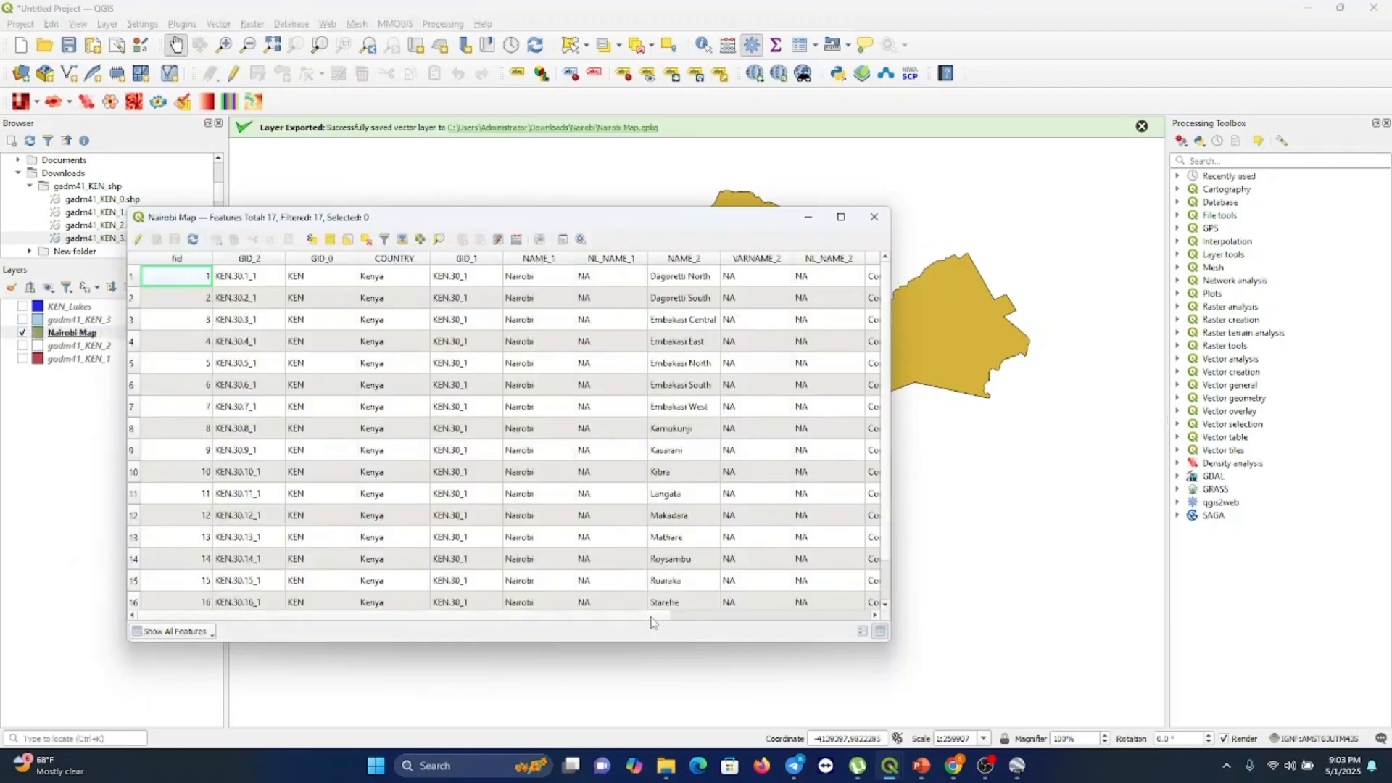
{"action": "left_click_drag", "start_coordinate": [651, 617], "coordinate": [728, 612]}
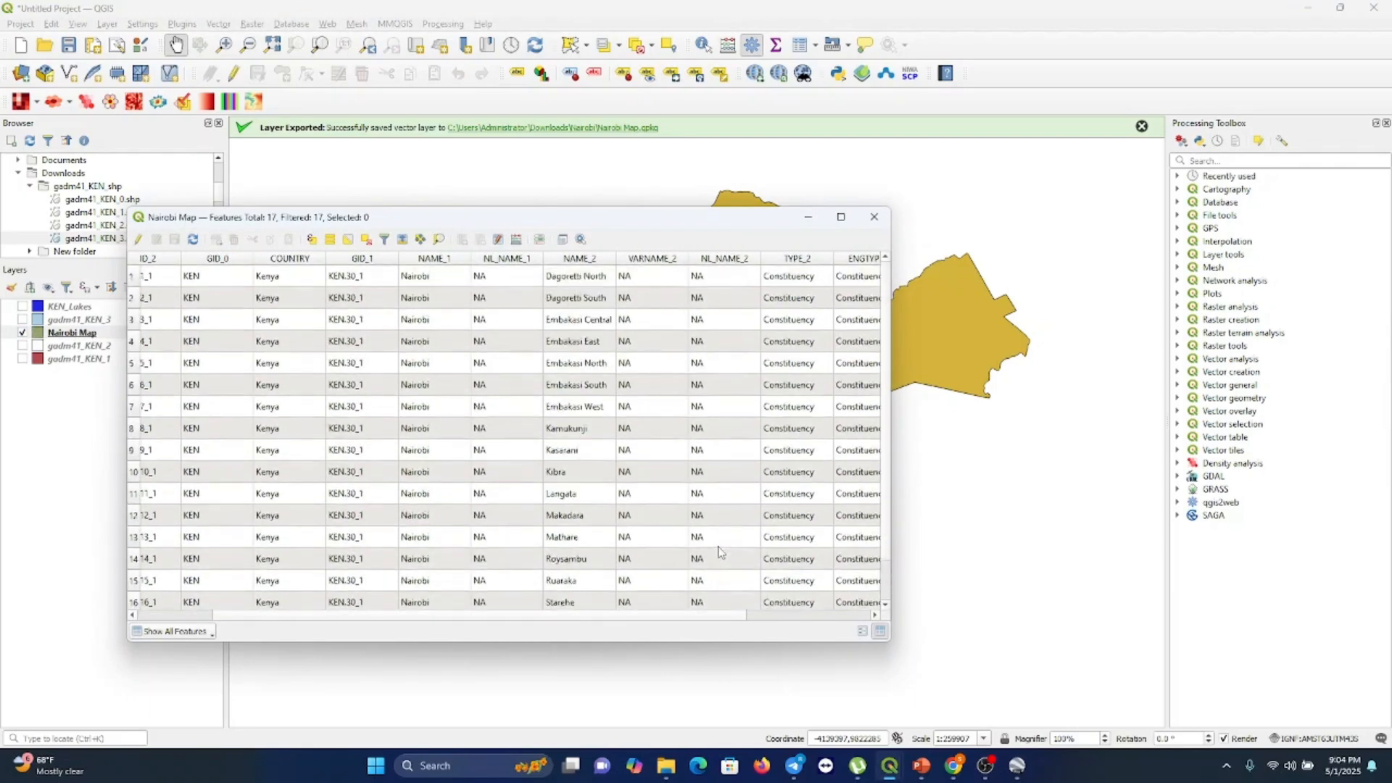
{"action": "scroll", "coordinate": [720, 553], "scroll_direction": "down", "scroll_amount": 1}
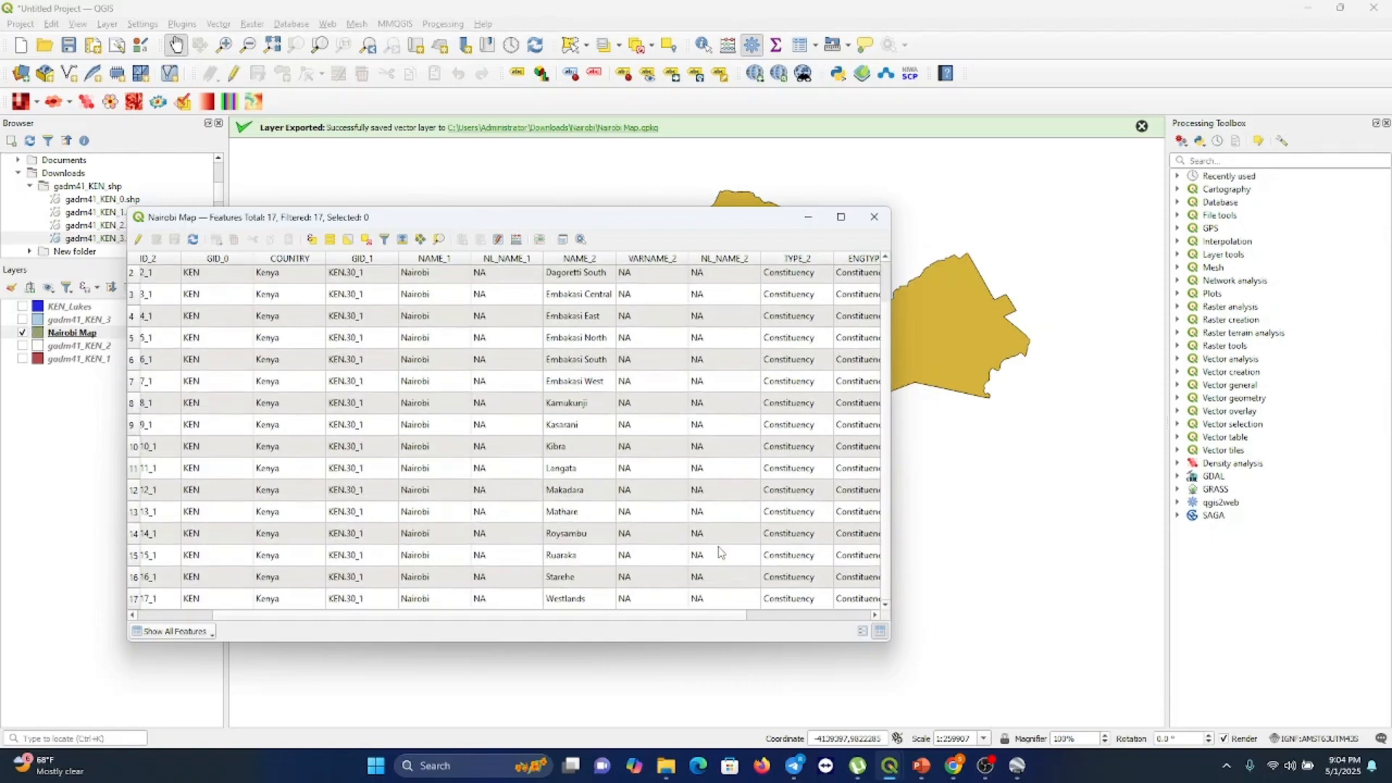
{"action": "scroll", "coordinate": [720, 553], "scroll_direction": "up", "scroll_amount": 1}
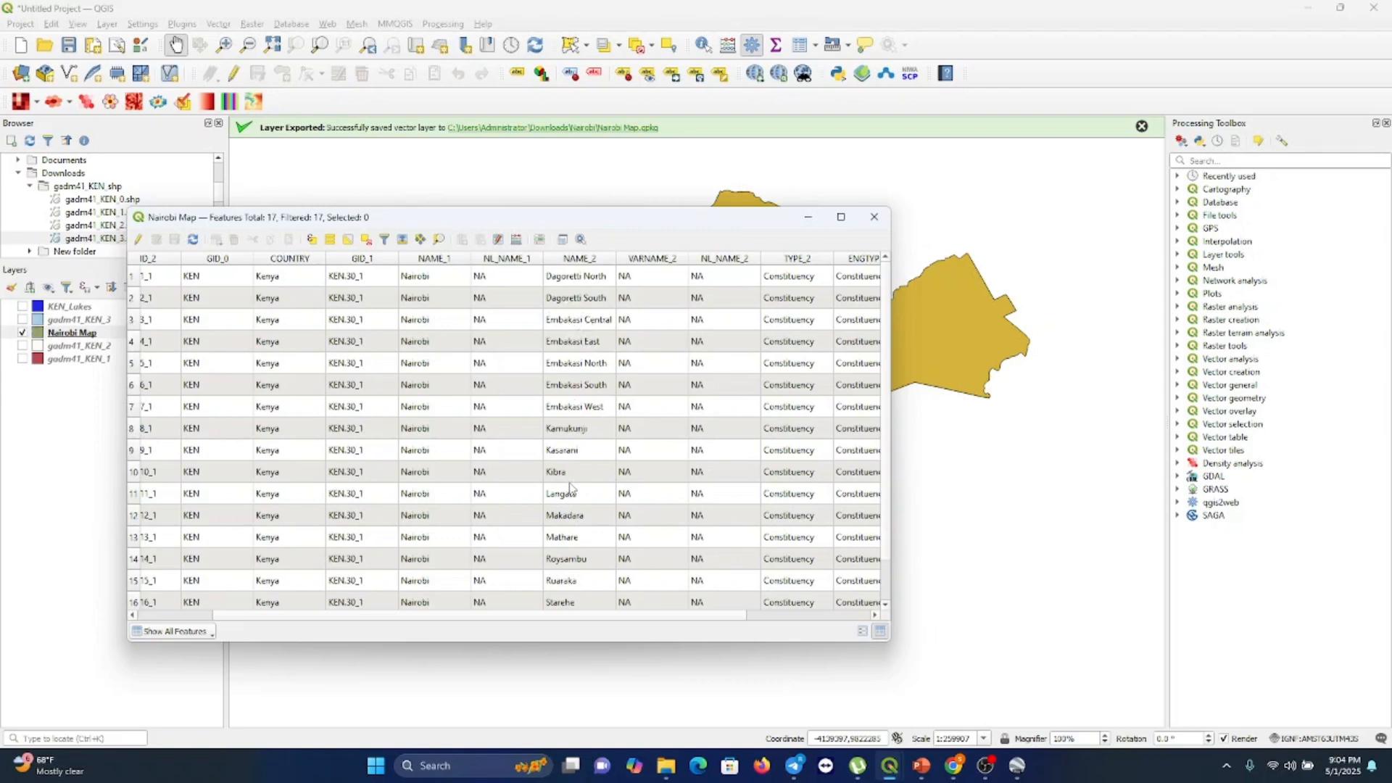
{"action": "scroll", "coordinate": [578, 522], "scroll_direction": "down", "scroll_amount": 1}
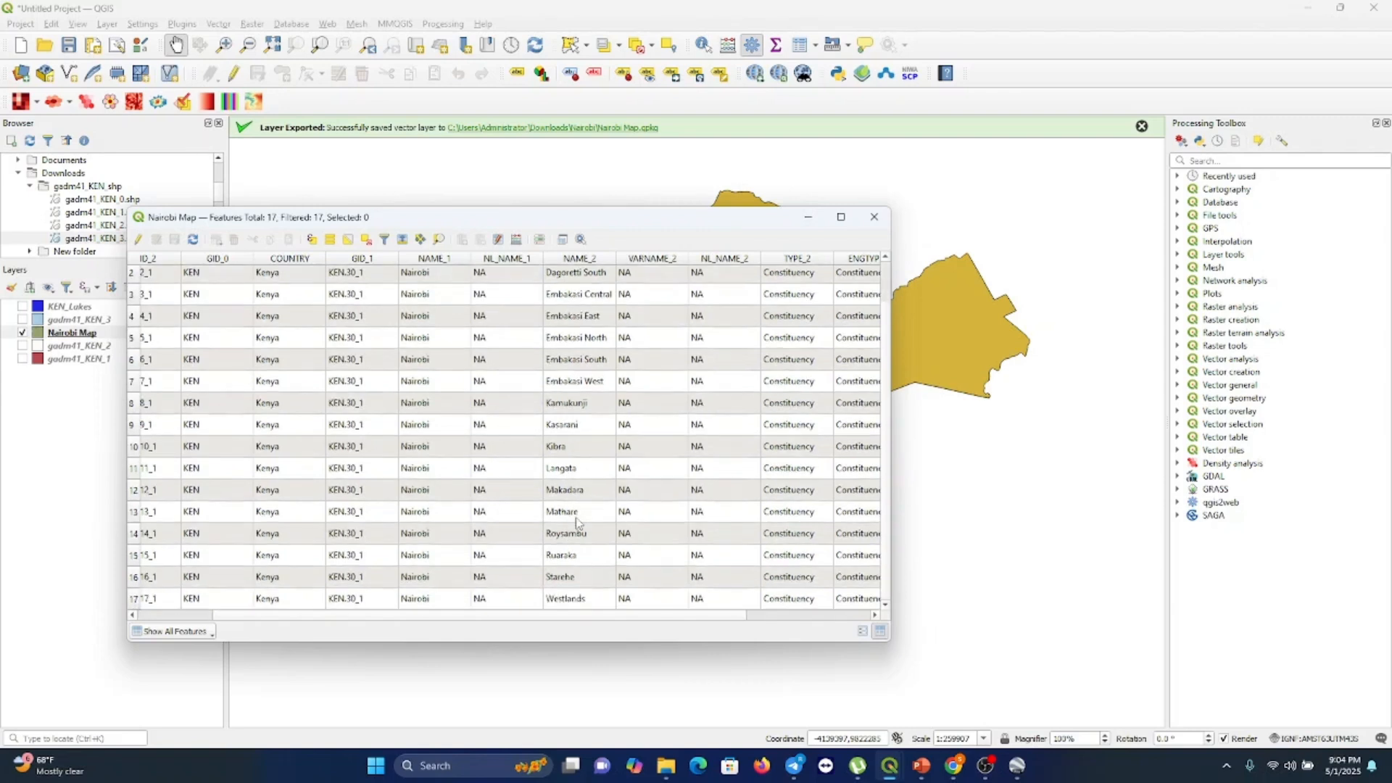
{"action": "left_click", "coordinate": [874, 218]}
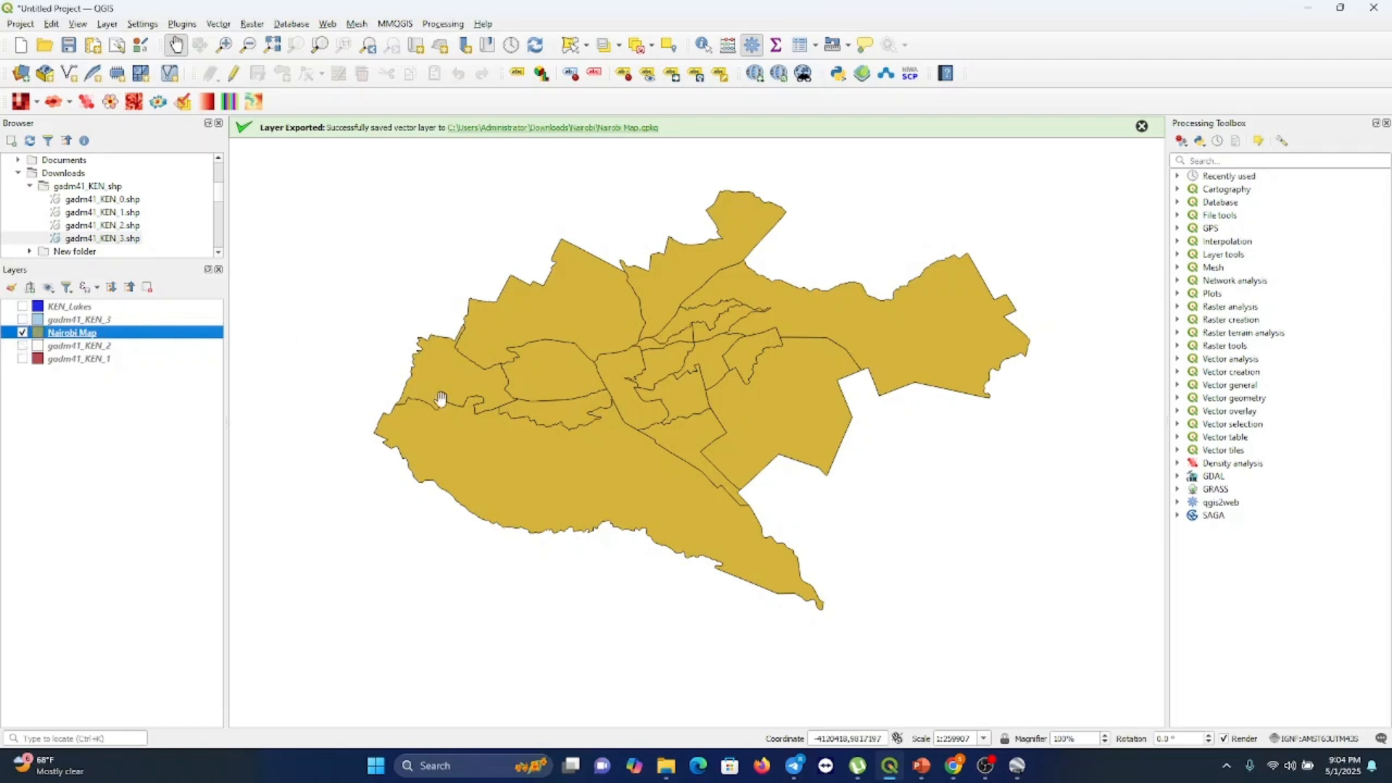
Show the gadm41_KEN_3 wards layer and hide the Nairobi Map layer
{"action": "left_click", "coordinate": [22, 346]}
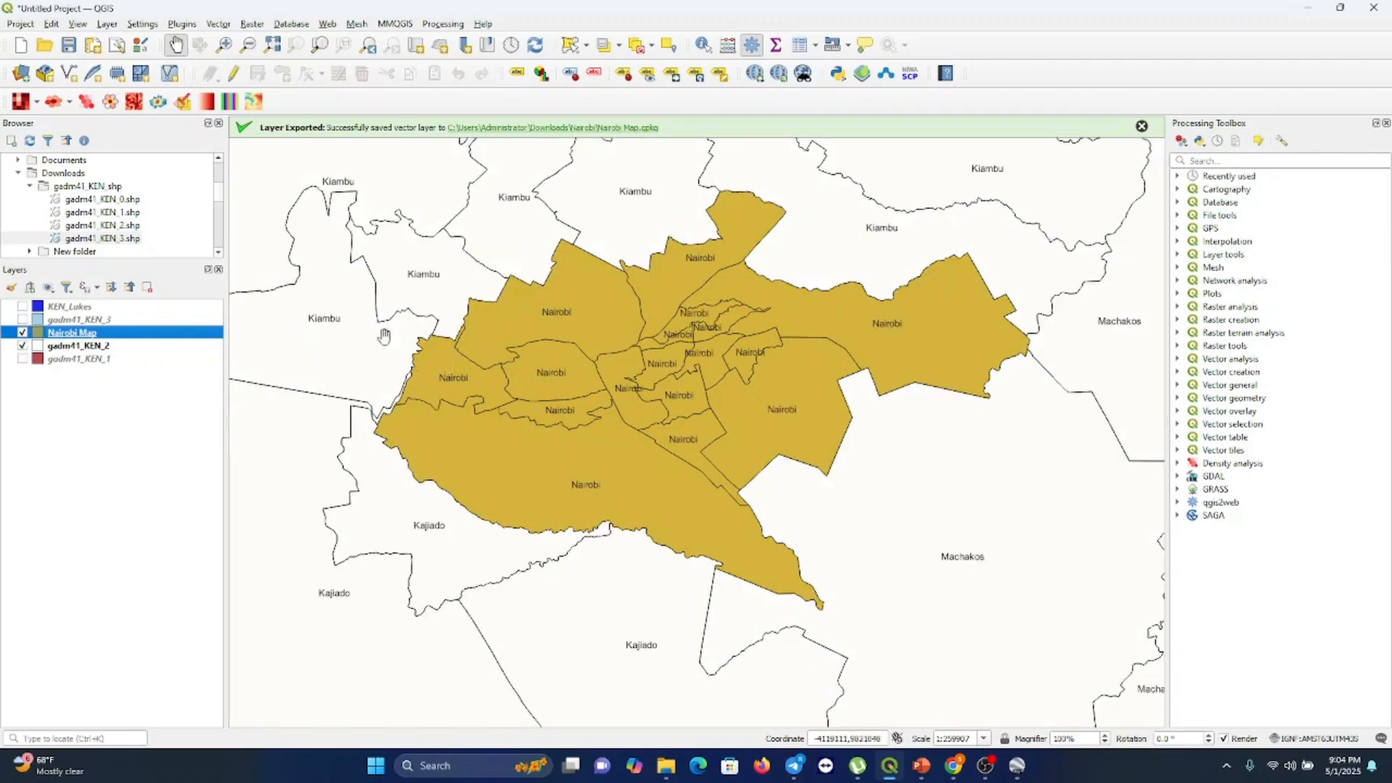
{"action": "left_click", "coordinate": [22, 346]}
{"action": "left_click", "coordinate": [23, 319]}
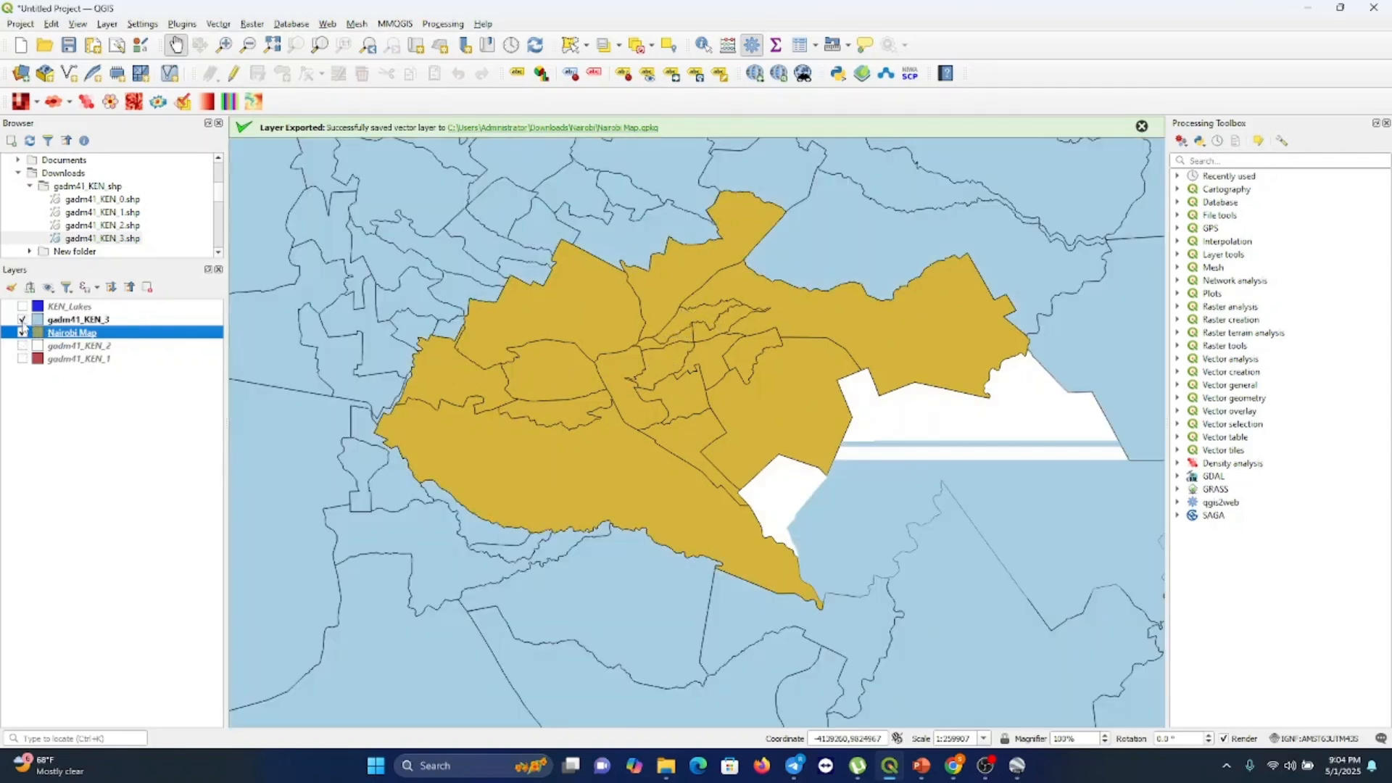
{"action": "left_click", "coordinate": [22, 333]}
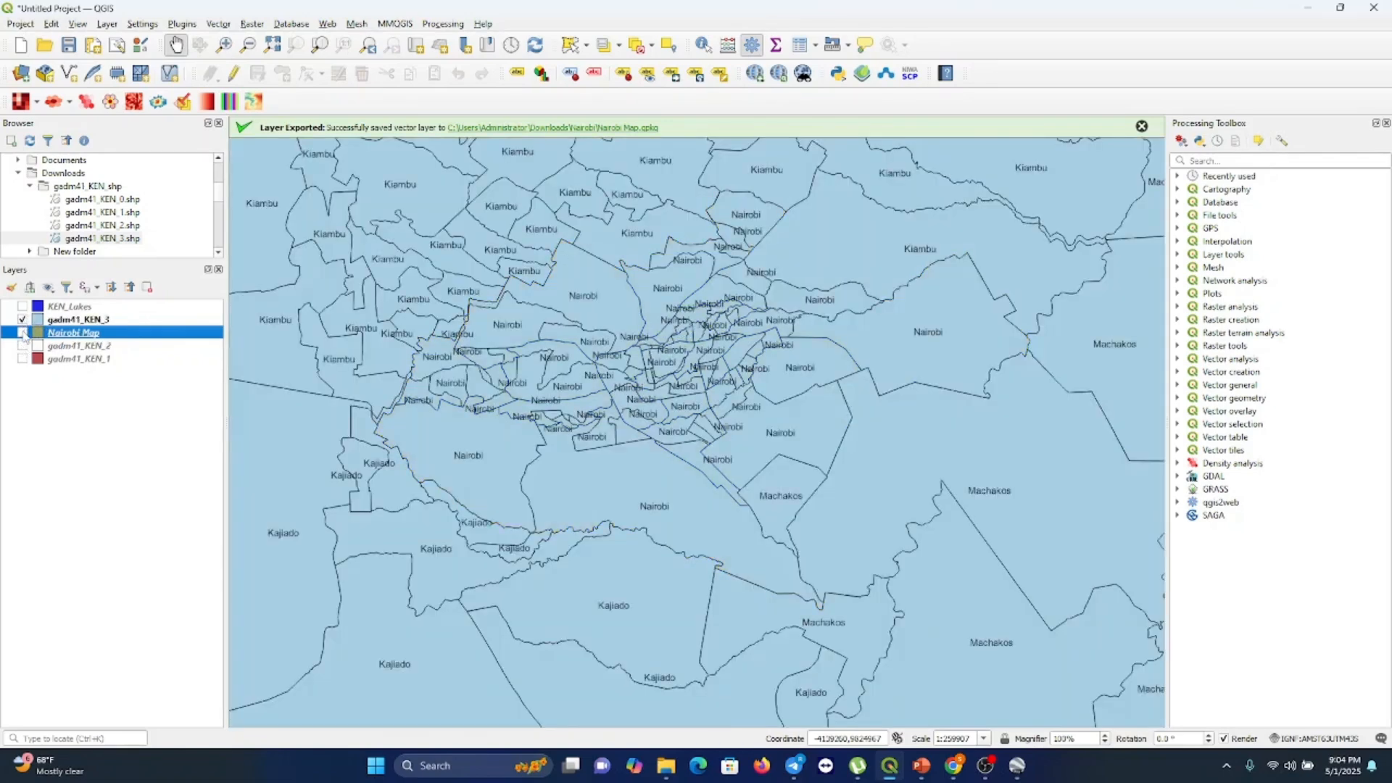
Open the gadm41_KEN_3 attribute table and browse its columns and rows down to the first Nairobi ward records
{"action": "right_click", "coordinate": [72, 322]}
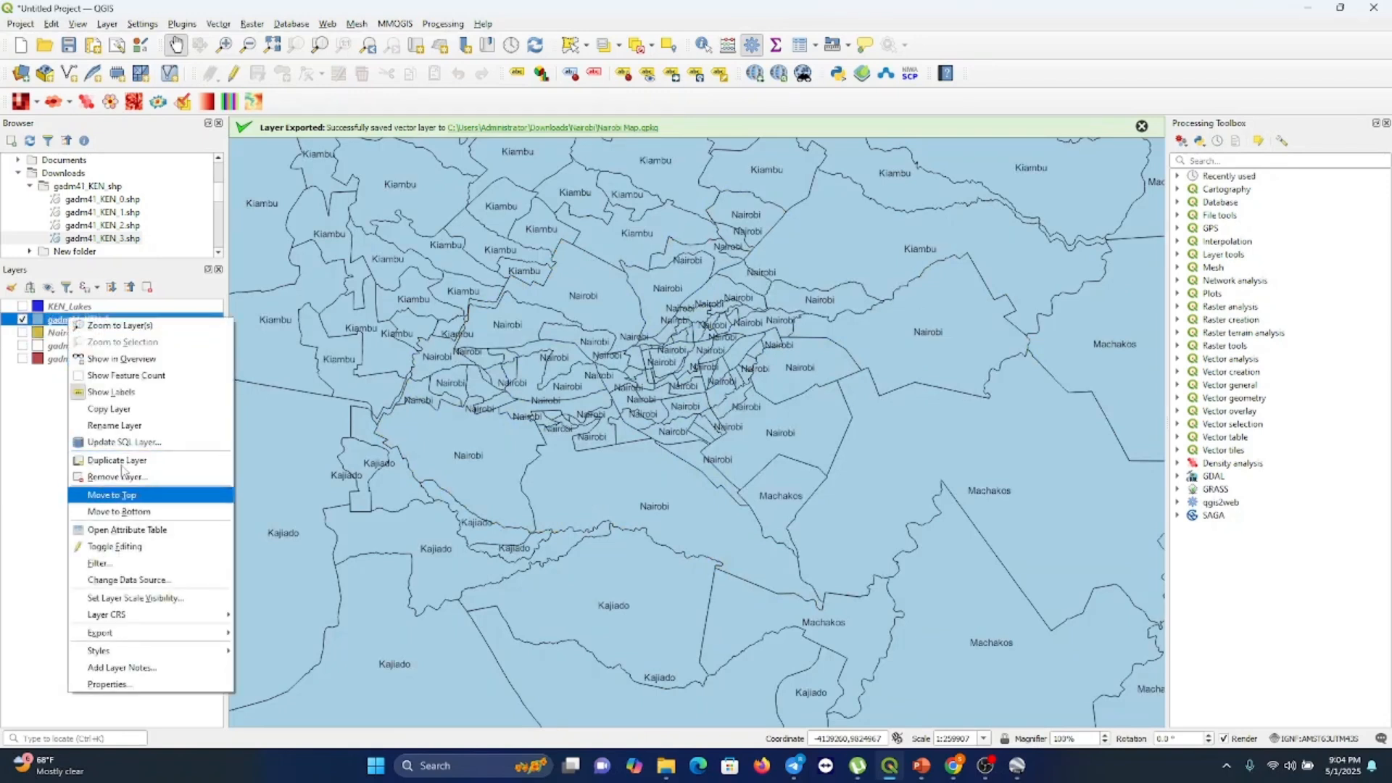
{"action": "left_click", "coordinate": [115, 530]}
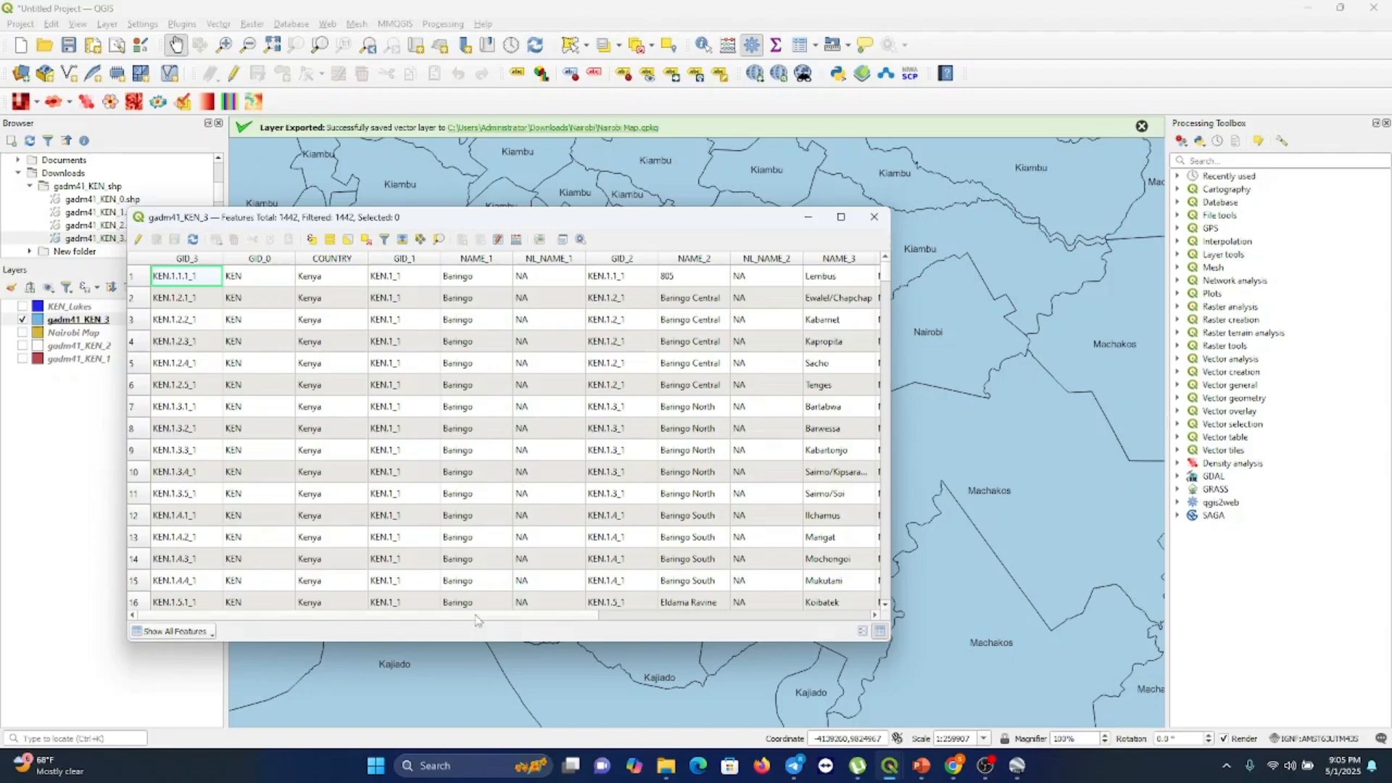
{"action": "left_click_drag", "start_coordinate": [476, 618], "coordinate": [723, 609]}
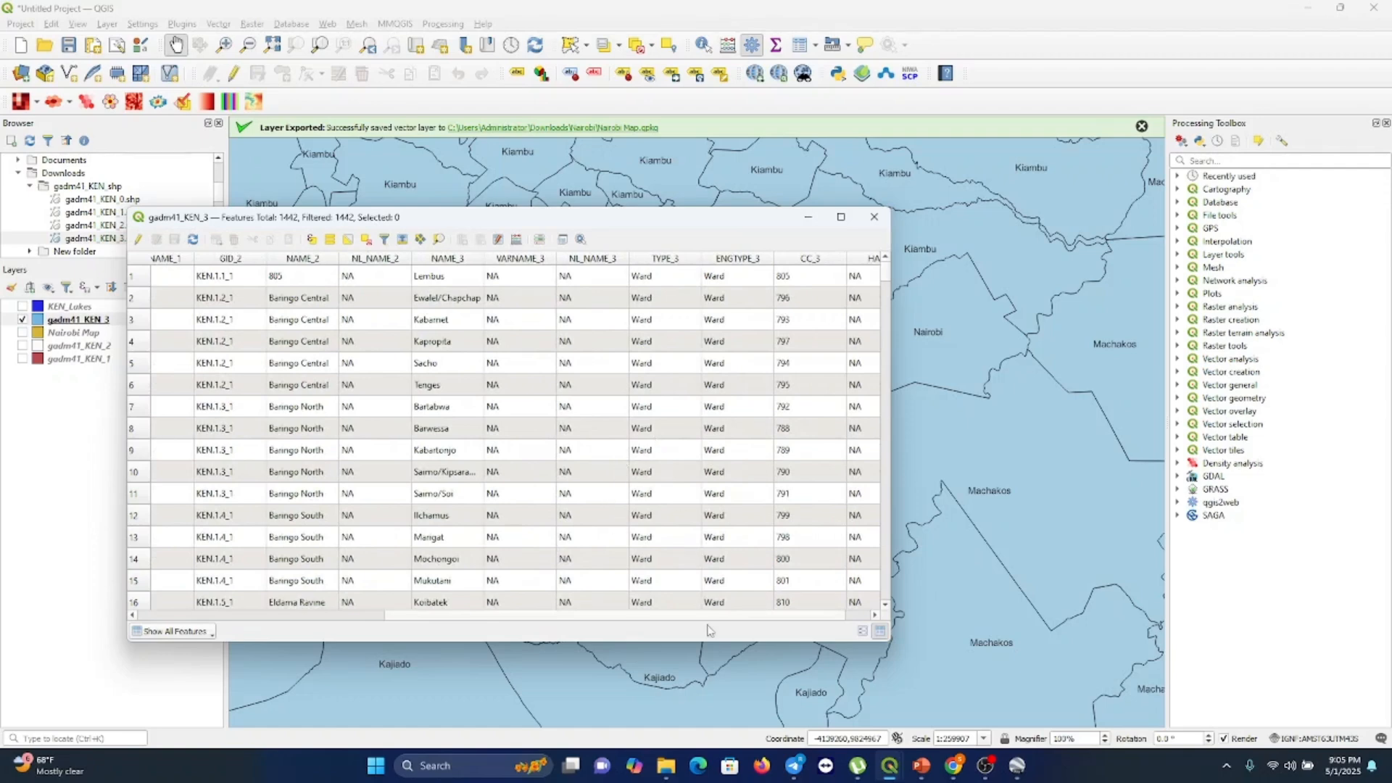
{"action": "scroll", "coordinate": [713, 621], "scroll_direction": "right", "scroll_amount": 1}
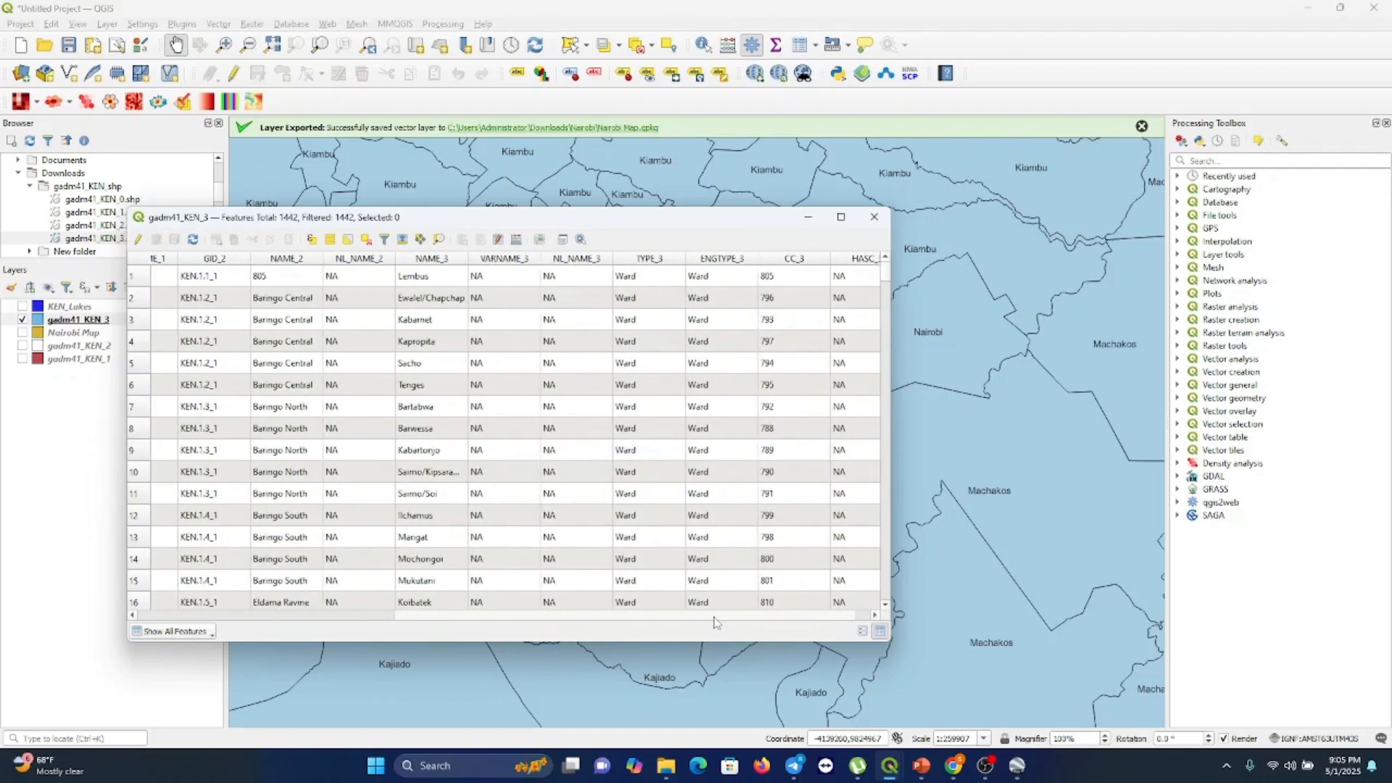
{"action": "left_click_drag", "start_coordinate": [714, 619], "coordinate": [588, 623]}
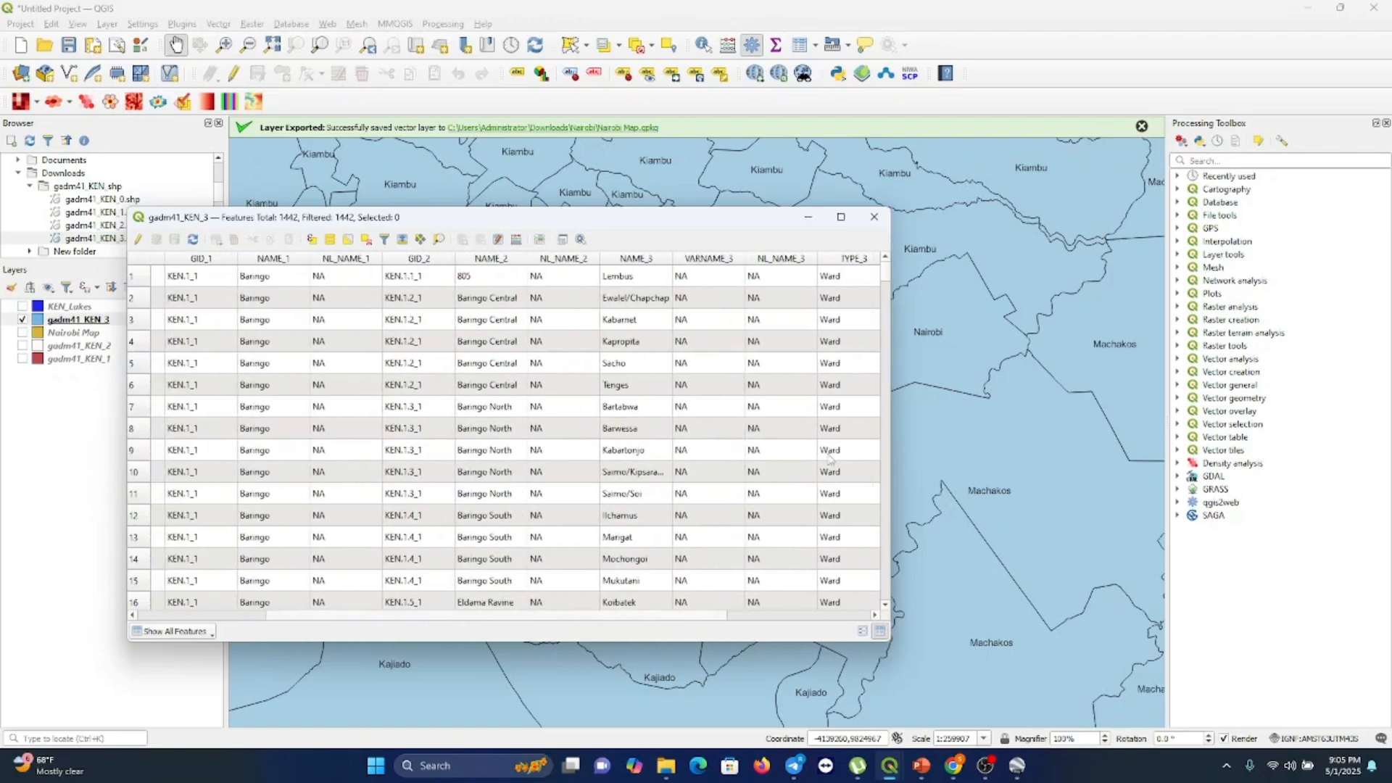
{"action": "left_click_drag", "start_coordinate": [886, 276], "coordinate": [886, 482]}
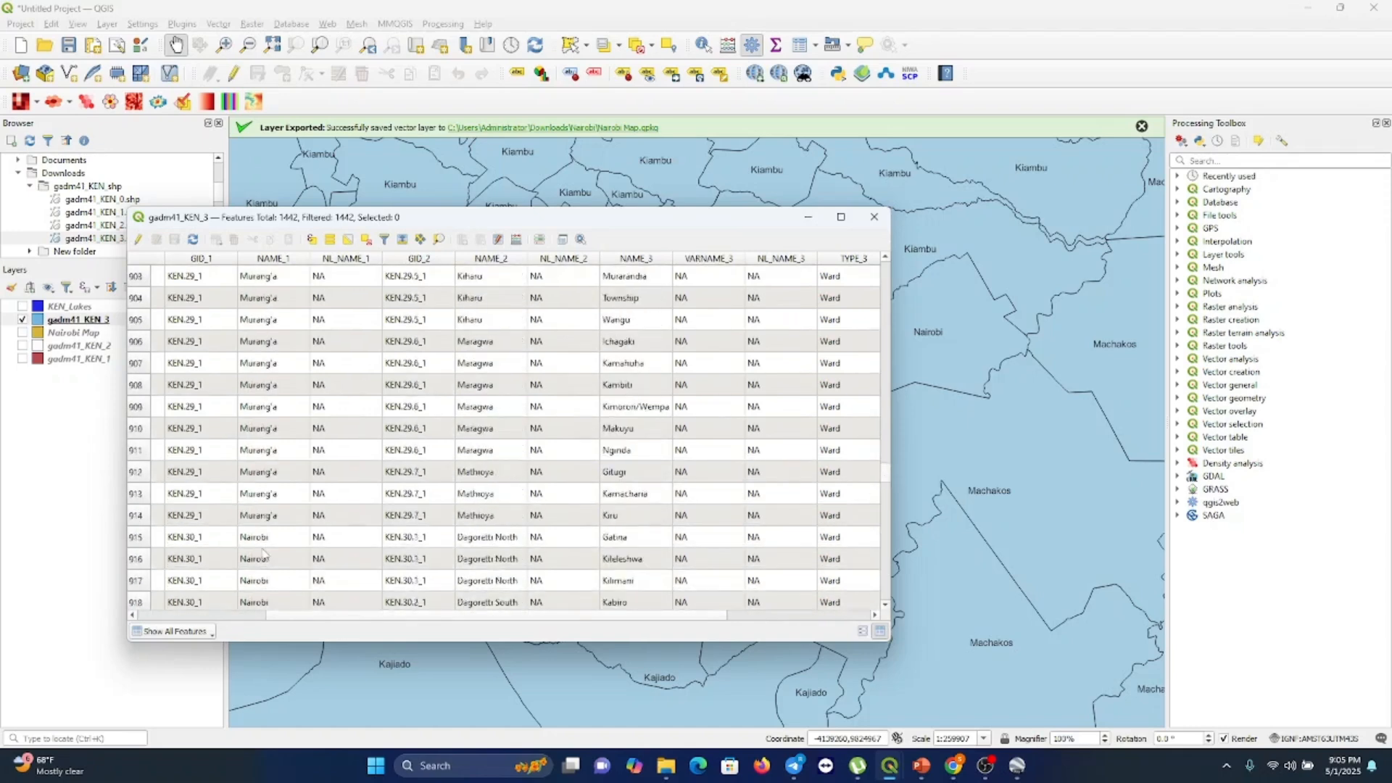
Select the Nairobi ward rows one after another, from Gatina (row 915) down to Kariobangi North (row 939)
{"action": "left_click", "coordinate": [136, 538]}
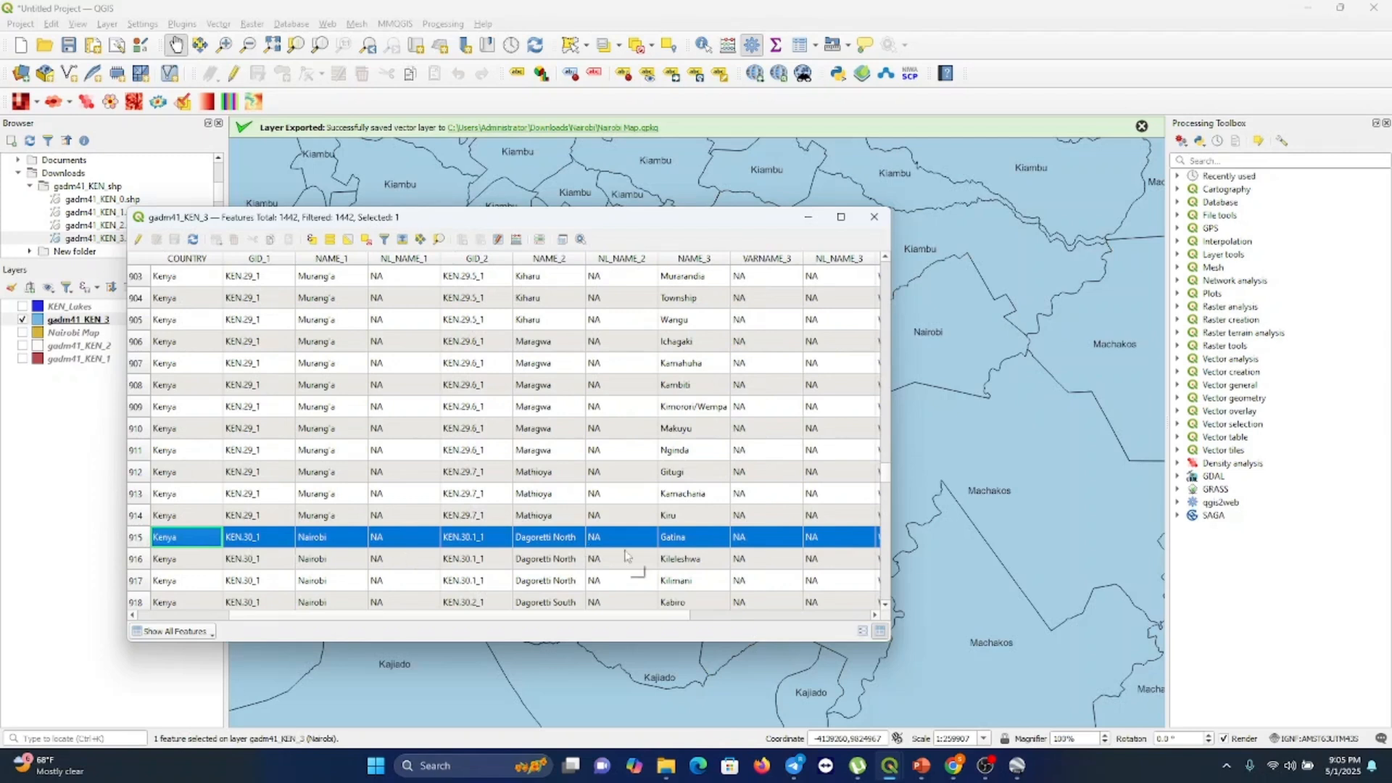
{"action": "scroll", "coordinate": [625, 555], "scroll_direction": "down", "scroll_amount": 3}
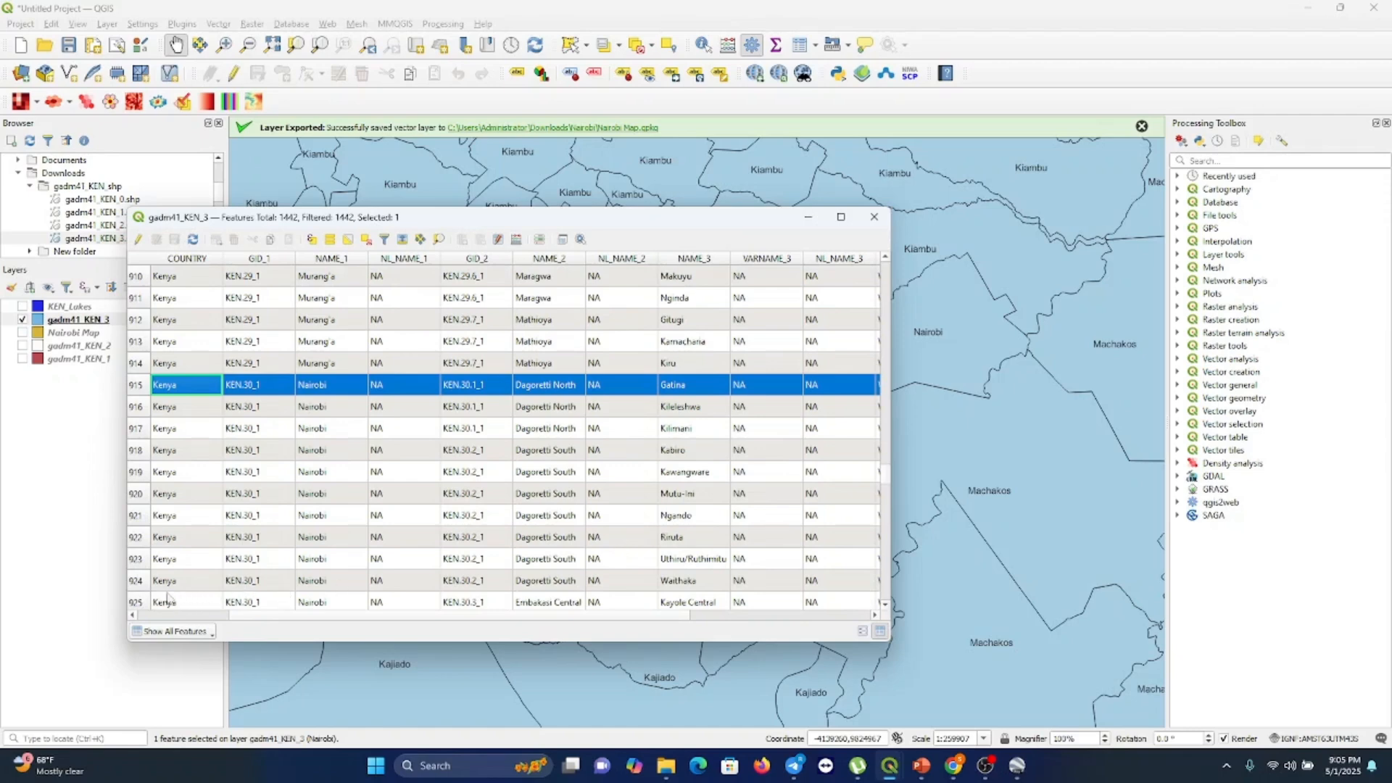
{"action": "left_click", "coordinate": [137, 602], "text": "shift"}
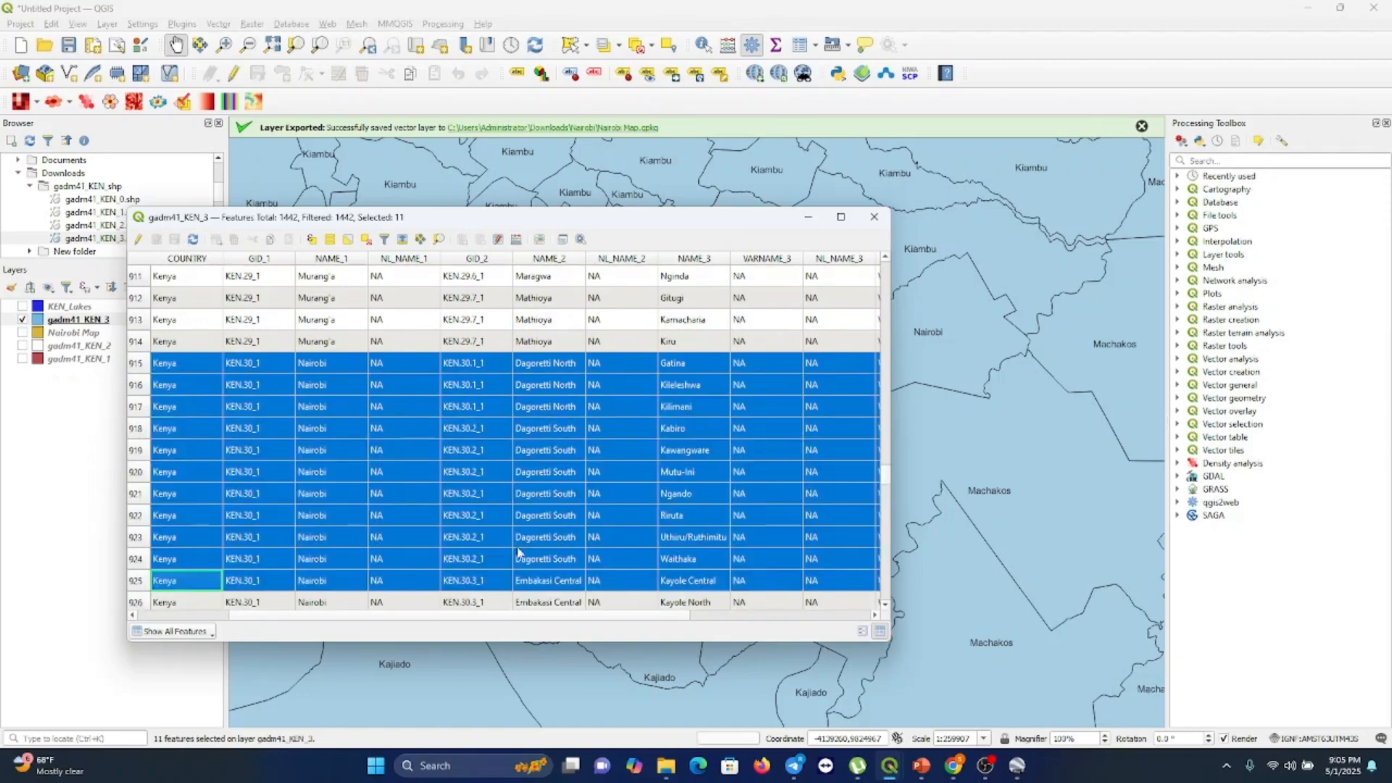
{"action": "scroll", "coordinate": [518, 553], "scroll_direction": "down", "scroll_amount": 3}
{"action": "scroll", "coordinate": [518, 553], "scroll_direction": "down", "scroll_amount": 2}
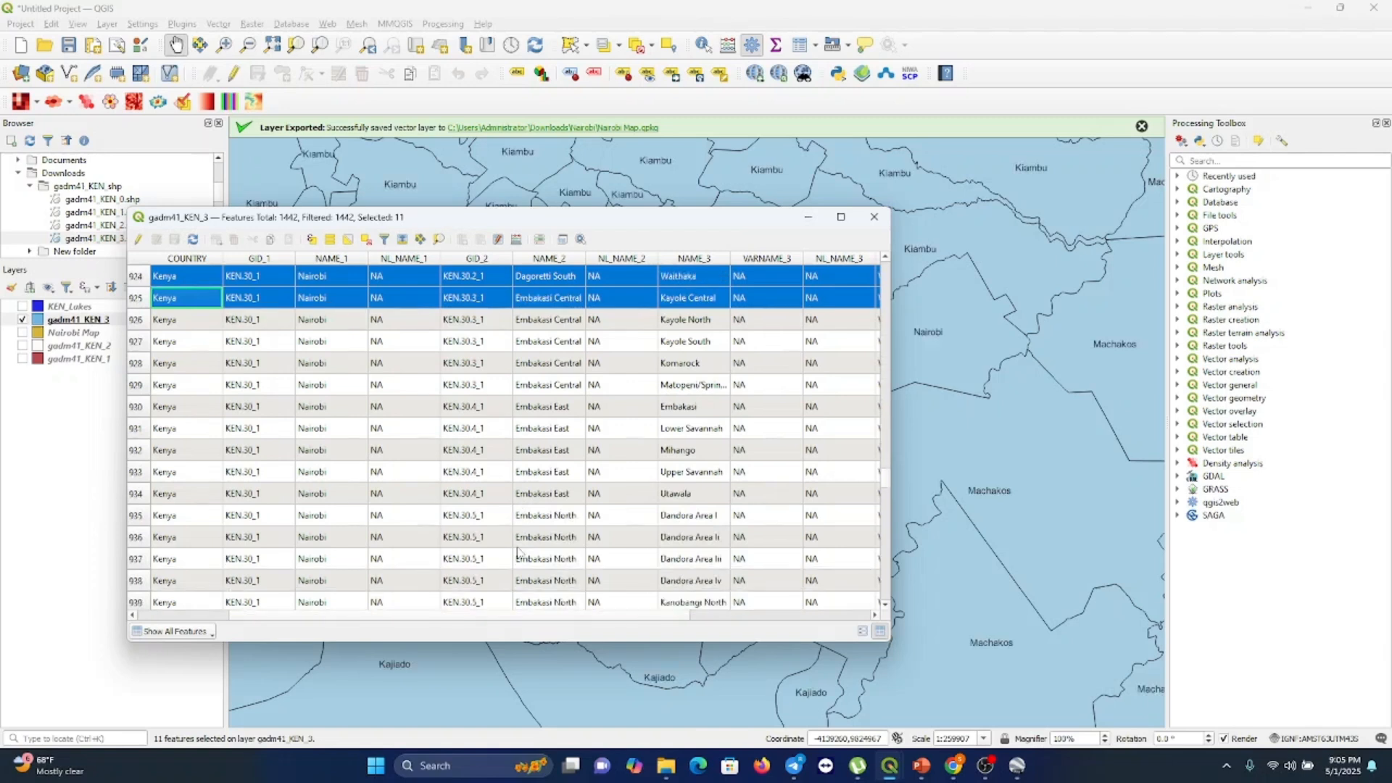
{"action": "left_click", "coordinate": [142, 328], "text": "shift"}
{"action": "left_click", "coordinate": [138, 346], "text": "shift"}
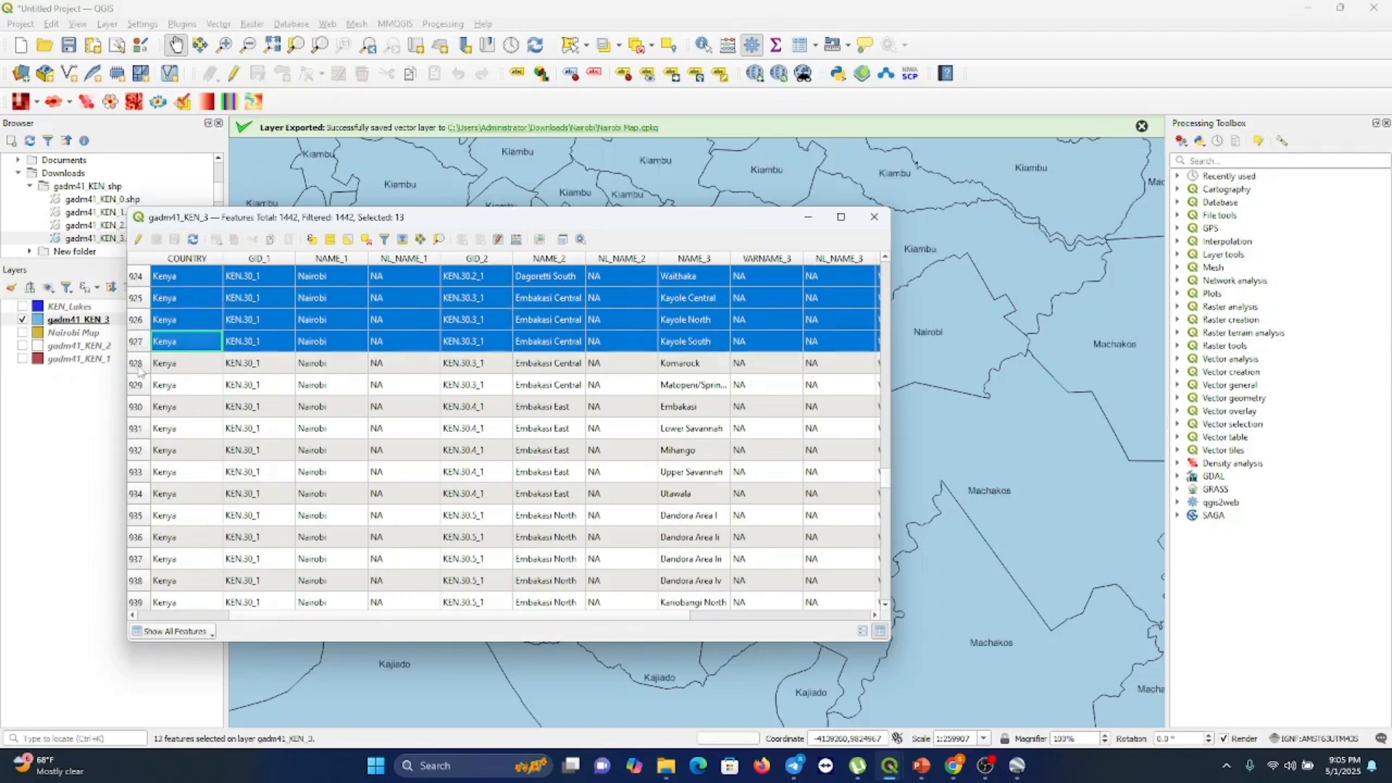
{"action": "left_click", "coordinate": [139, 364], "text": "shift"}
{"action": "left_click", "coordinate": [140, 385], "text": "shift"}
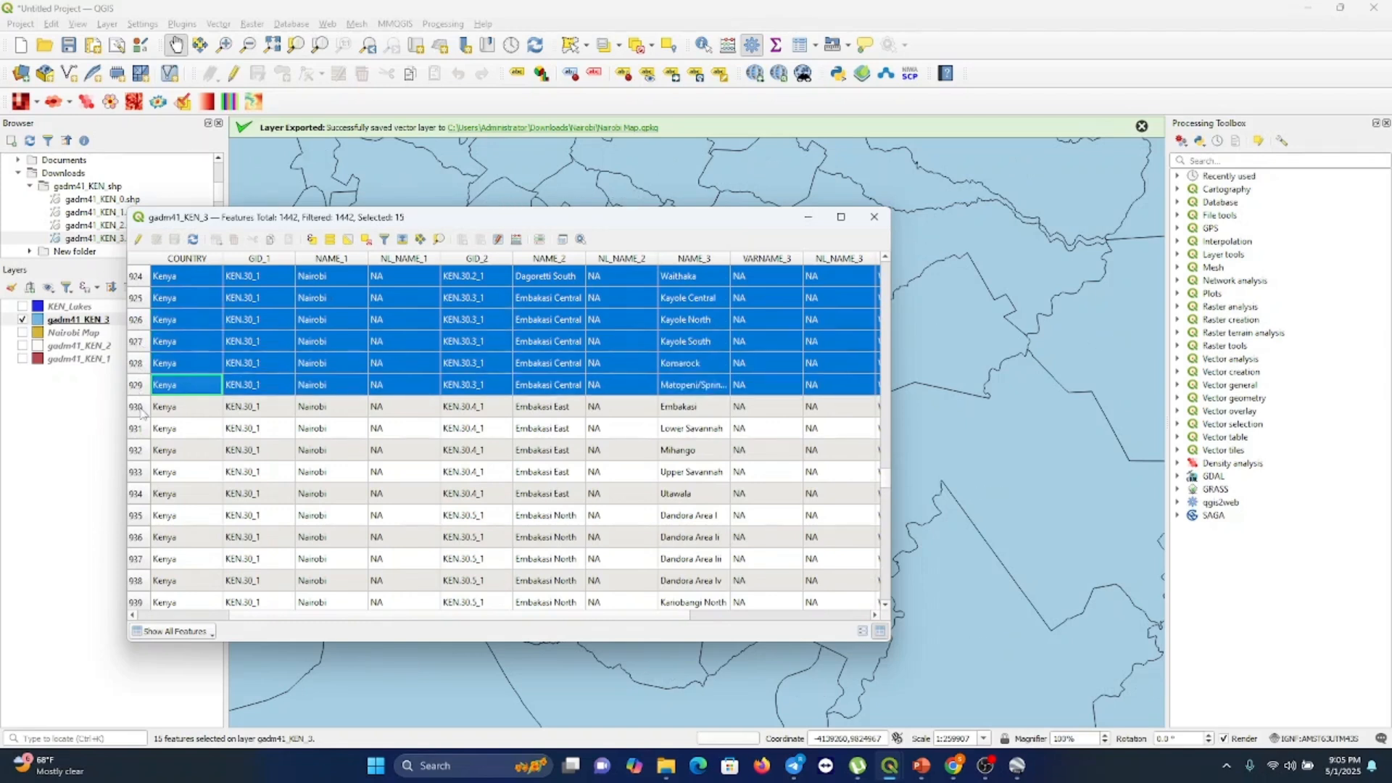
{"action": "left_click", "coordinate": [140, 407], "text": "shift"}
{"action": "left_click", "coordinate": [143, 429], "text": "shift"}
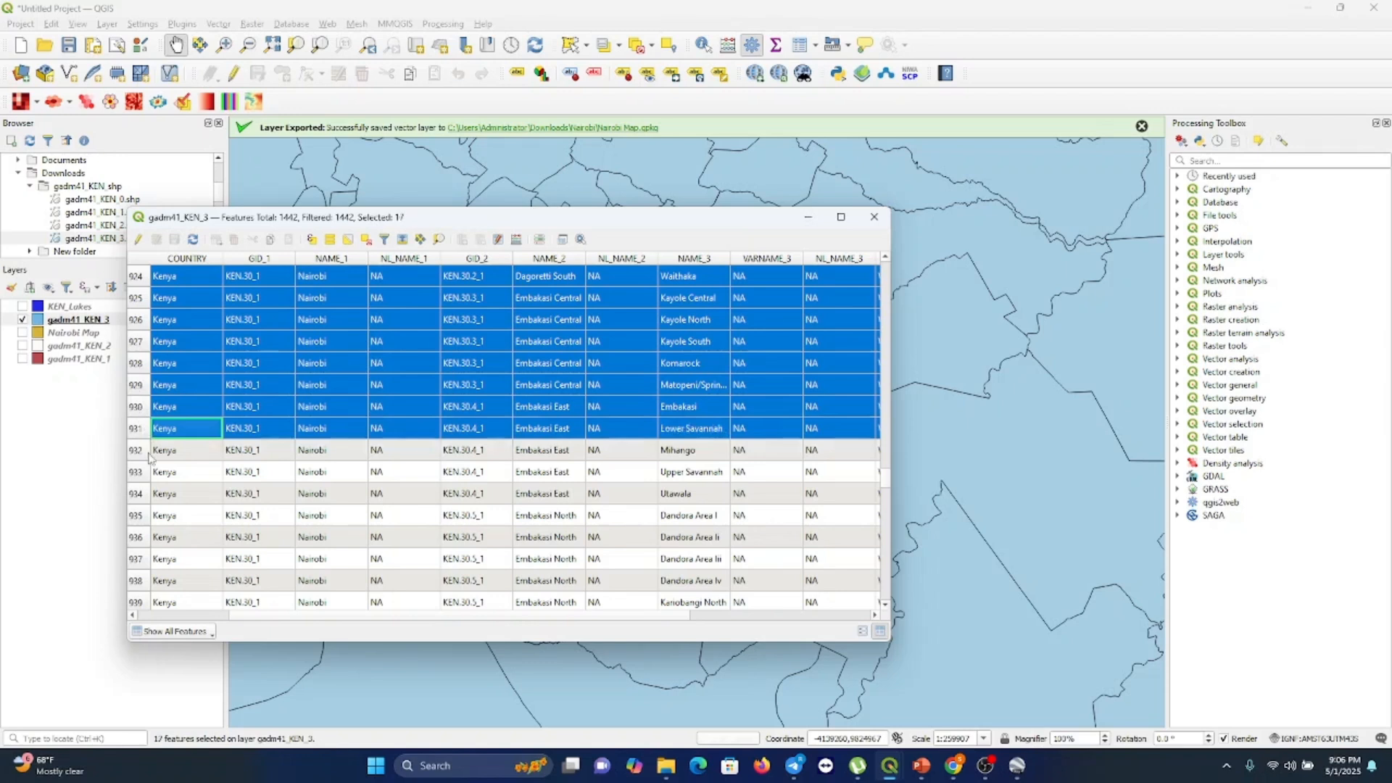
{"action": "left_click", "coordinate": [150, 453], "text": "shift"}
{"action": "left_click", "coordinate": [148, 476], "text": "shift"}
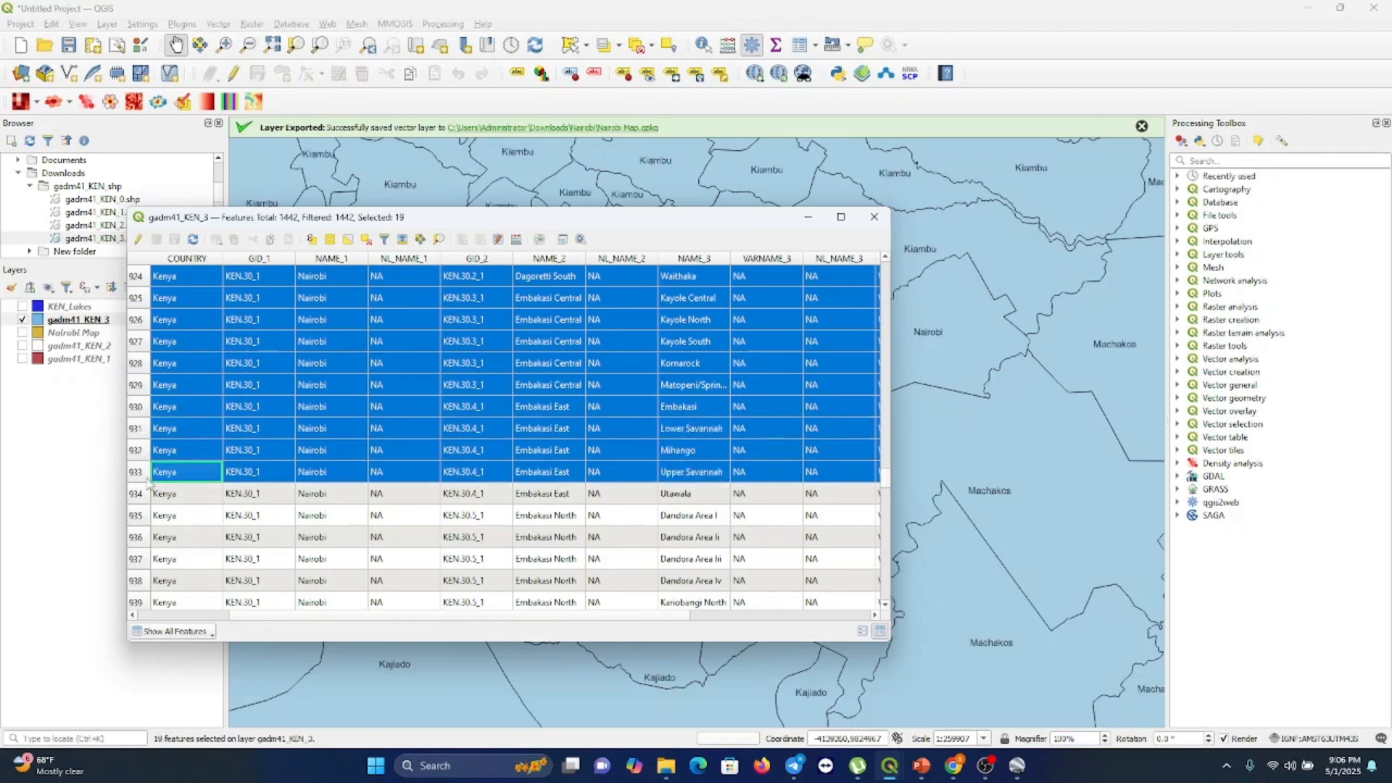
{"action": "left_click", "coordinate": [146, 497], "text": "shift"}
{"action": "left_click", "coordinate": [145, 516], "text": "shift"}
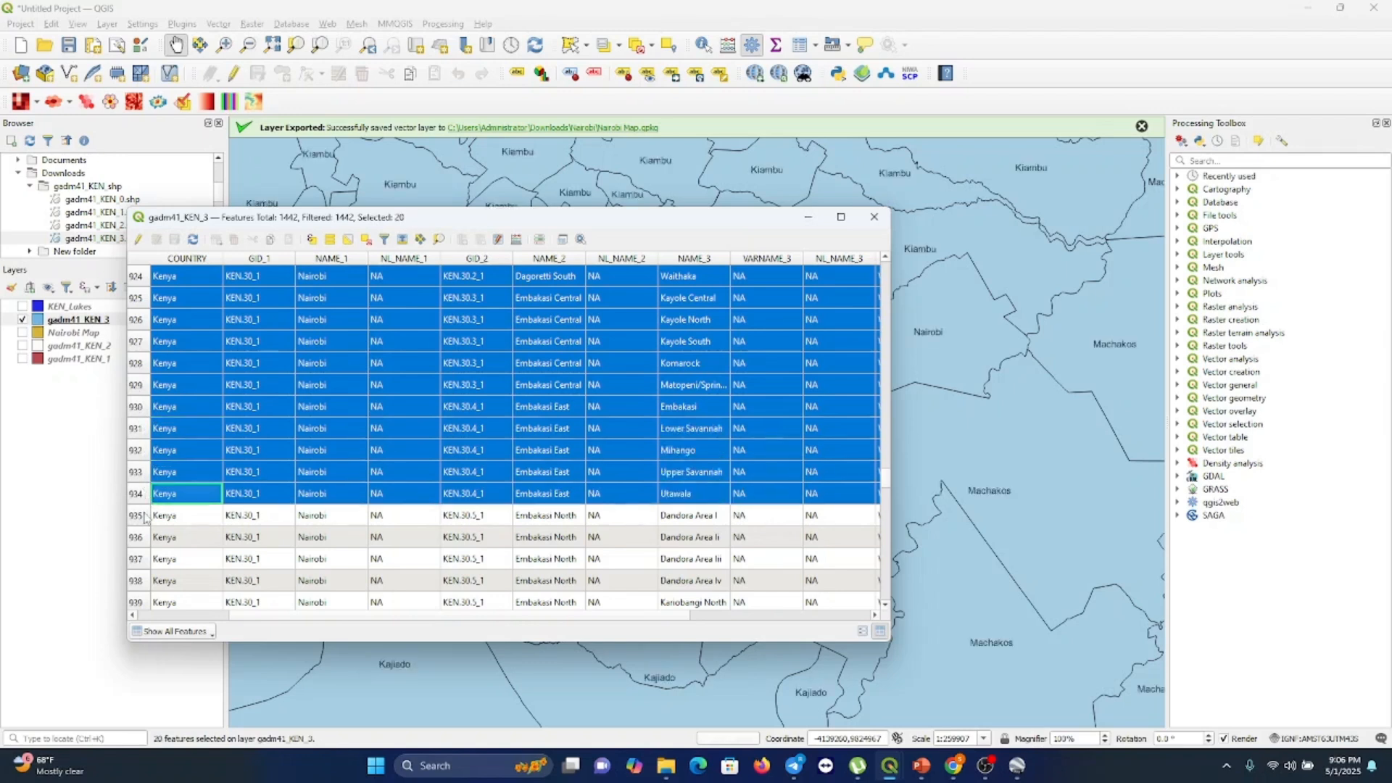
{"action": "left_click", "coordinate": [146, 541], "text": "shift"}
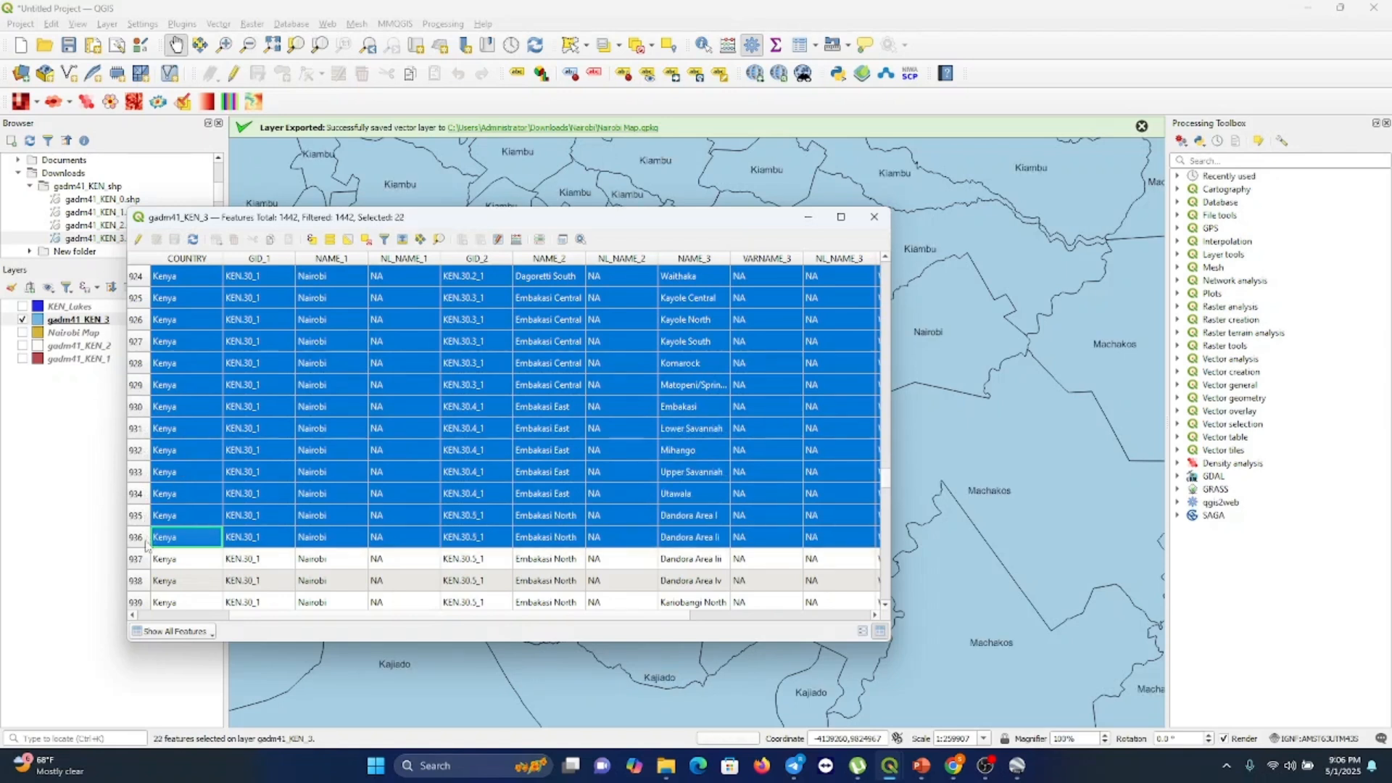
{"action": "left_click", "coordinate": [148, 562], "text": "shift"}
{"action": "left_click", "coordinate": [146, 582], "text": "shift"}
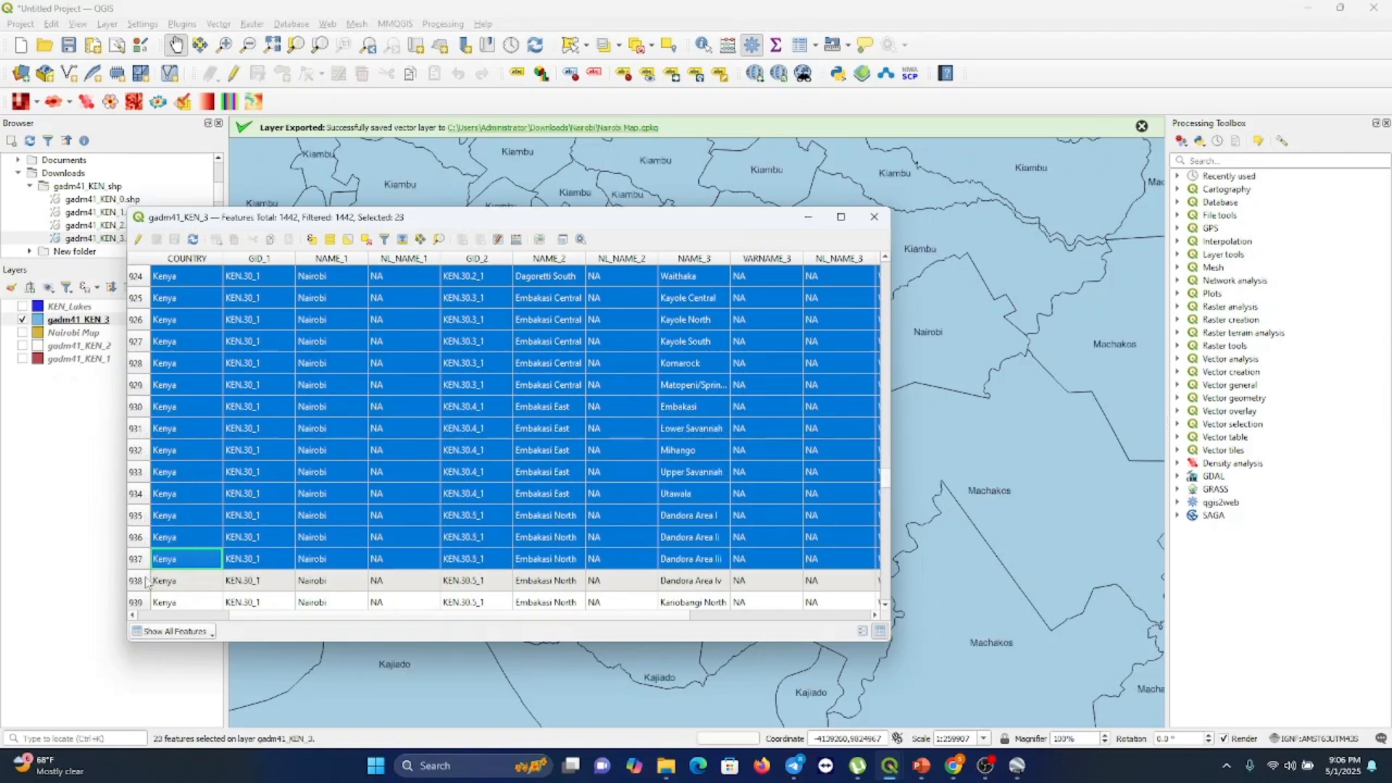
{"action": "left_click", "coordinate": [145, 602], "text": "shift"}
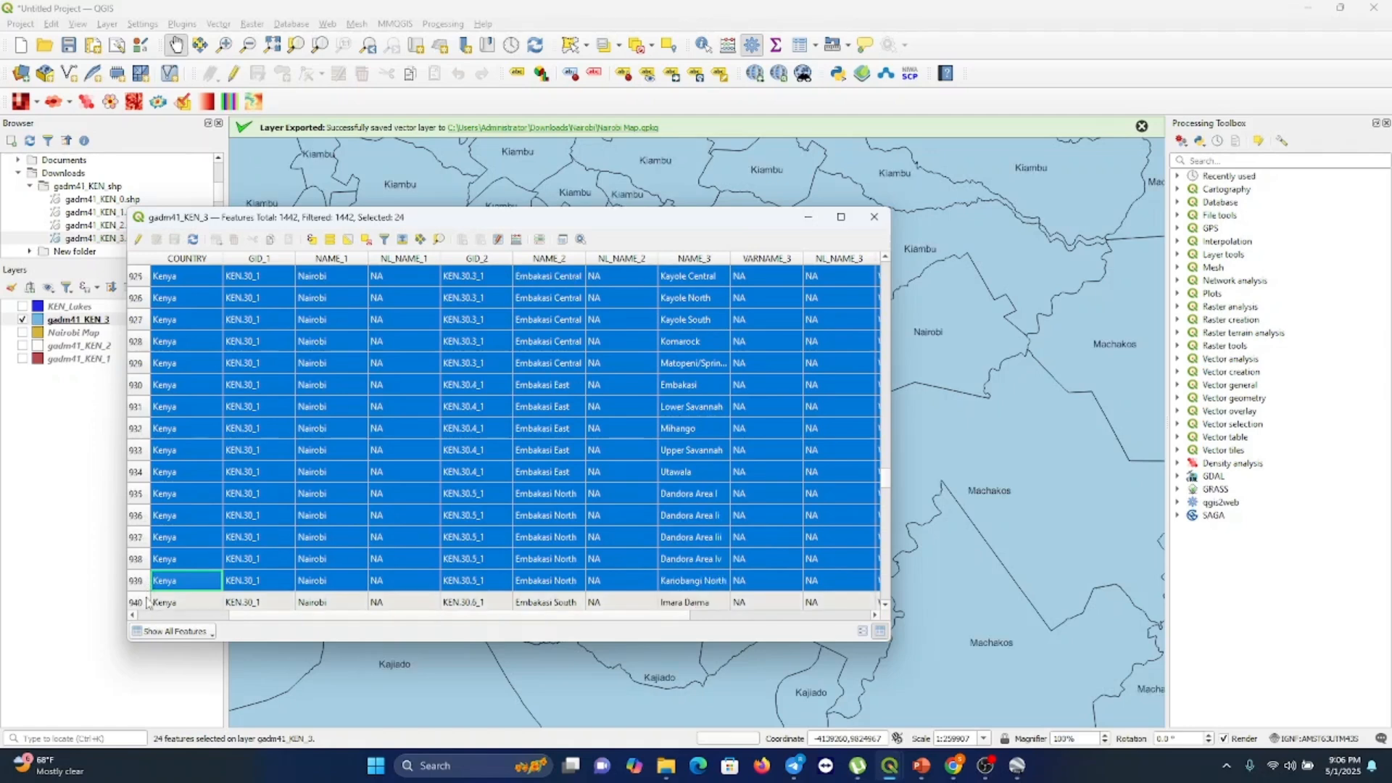
Extend the ward selection with the following Nairobi rows, from Imara Daima down to Eastleigh North (row 951)
{"action": "scroll", "coordinate": [313, 531], "scroll_direction": "down", "scroll_amount": 4}
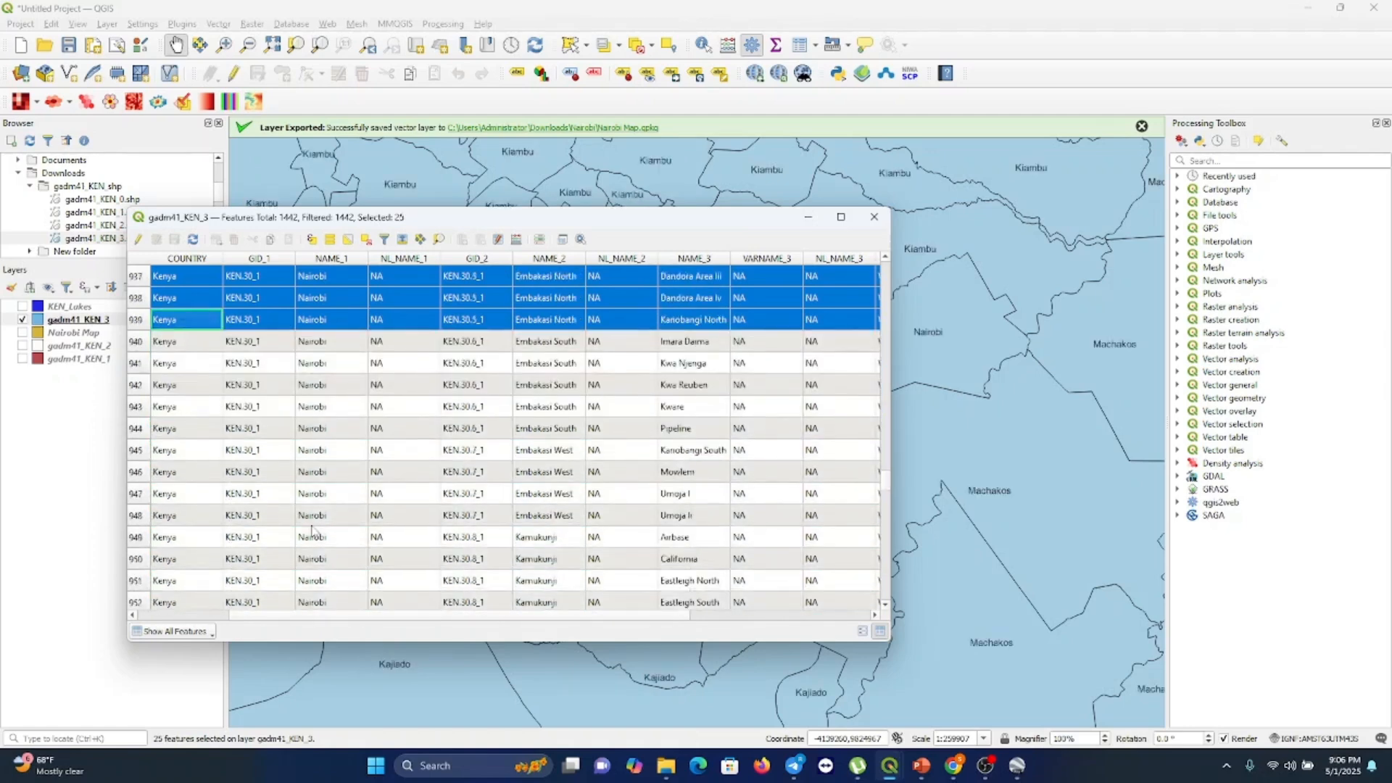
{"action": "left_click", "coordinate": [137, 343], "text": "shift"}
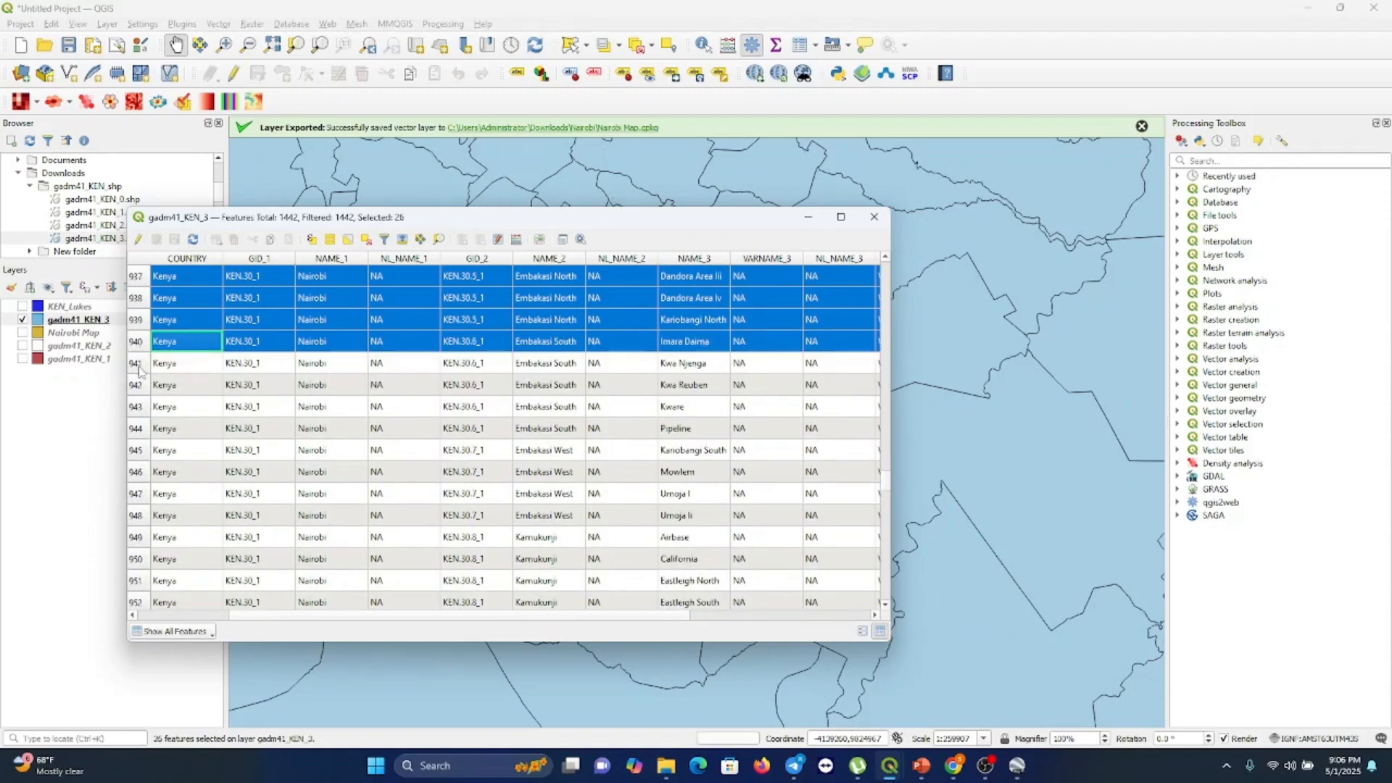
{"action": "left_click", "coordinate": [138, 364], "text": "shift"}
{"action": "left_click", "coordinate": [143, 392], "text": "shift"}
{"action": "left_click", "coordinate": [139, 408], "text": "shift"}
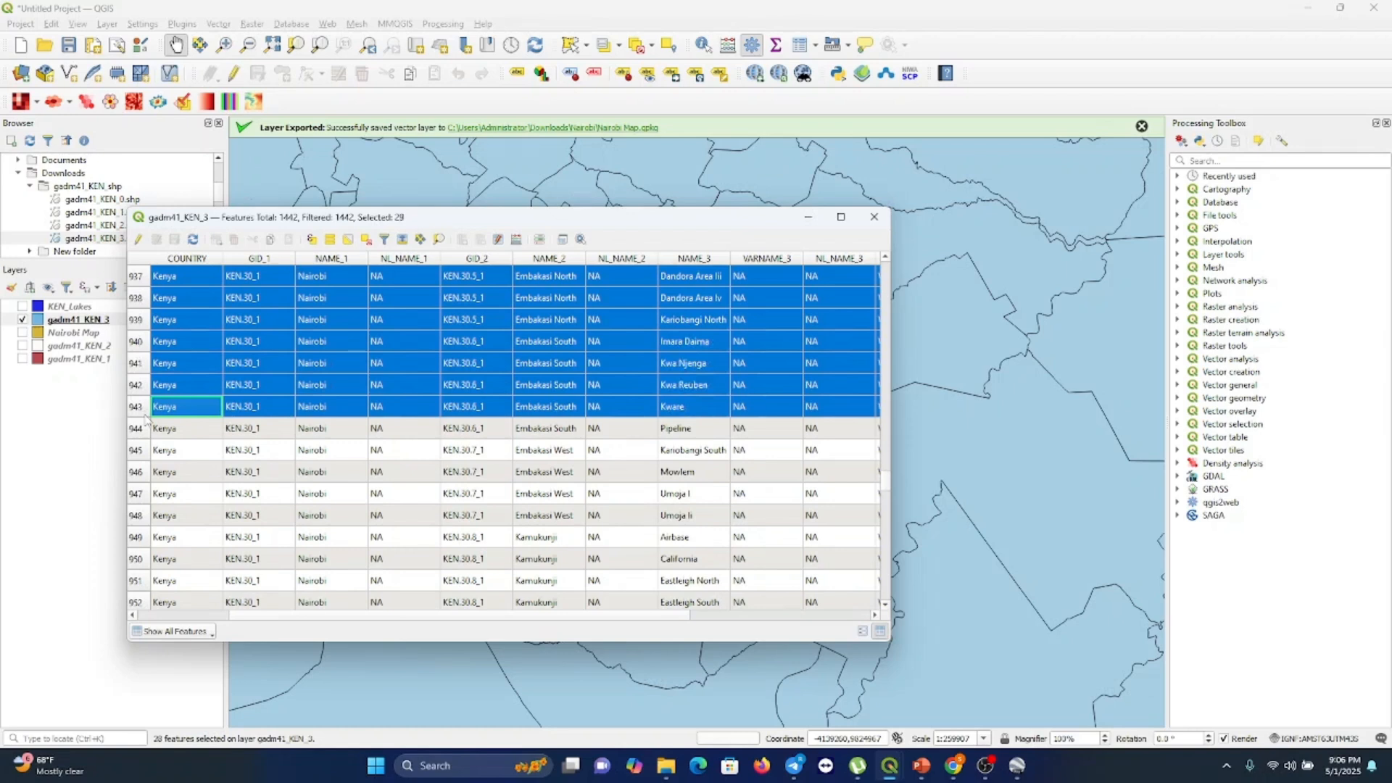
{"action": "left_click", "coordinate": [145, 434], "text": "shift"}
{"action": "left_click", "coordinate": [145, 453], "text": "shift"}
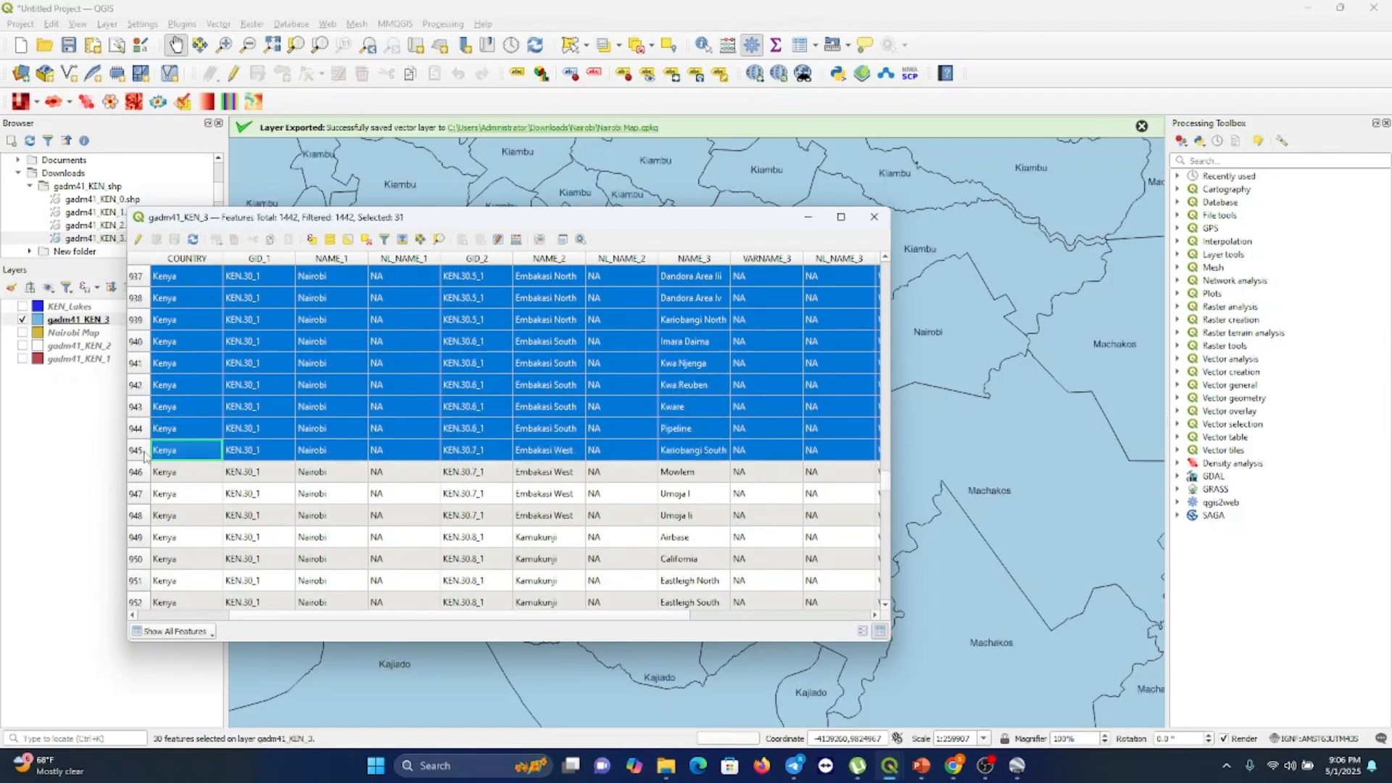
{"action": "left_click", "coordinate": [146, 473], "text": "shift"}
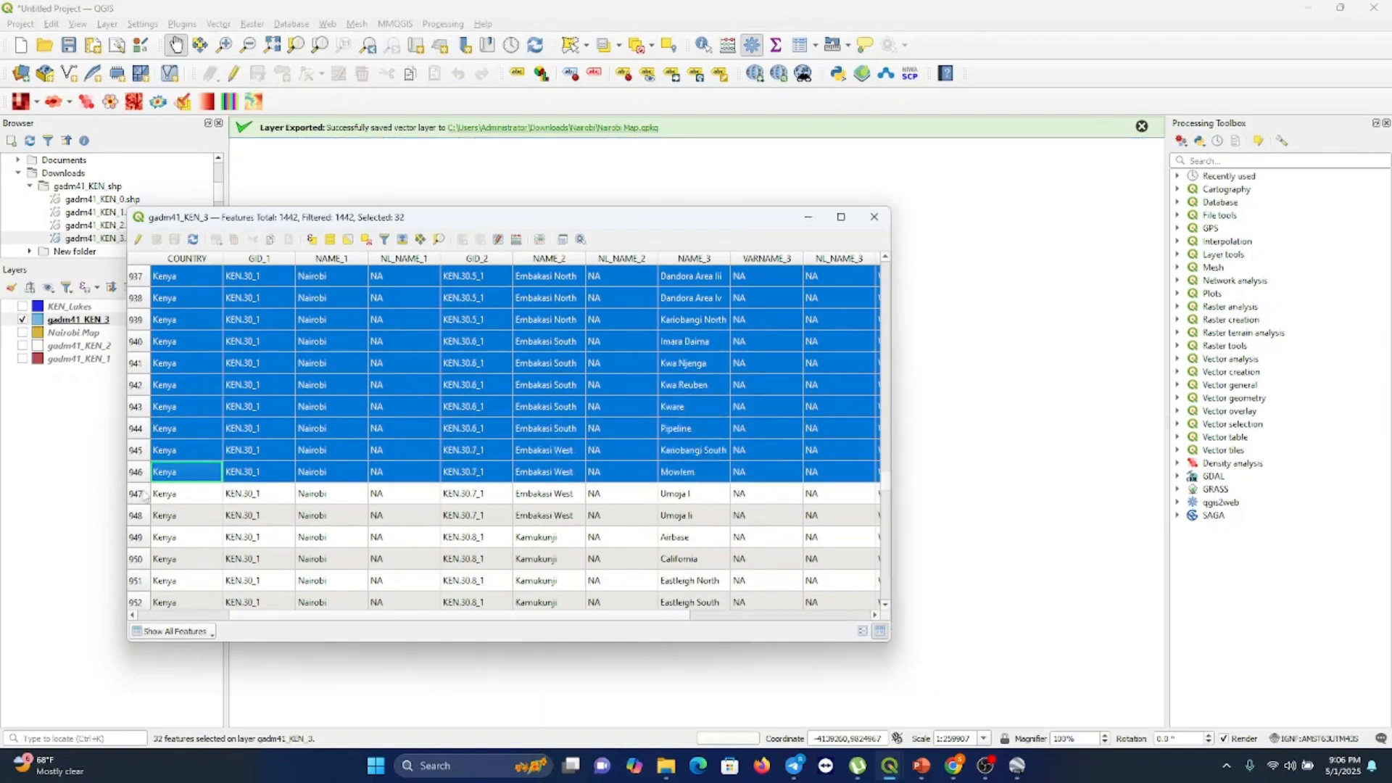
{"action": "left_click", "coordinate": [145, 494], "text": "shift"}
{"action": "left_click", "coordinate": [144, 516], "text": "shift"}
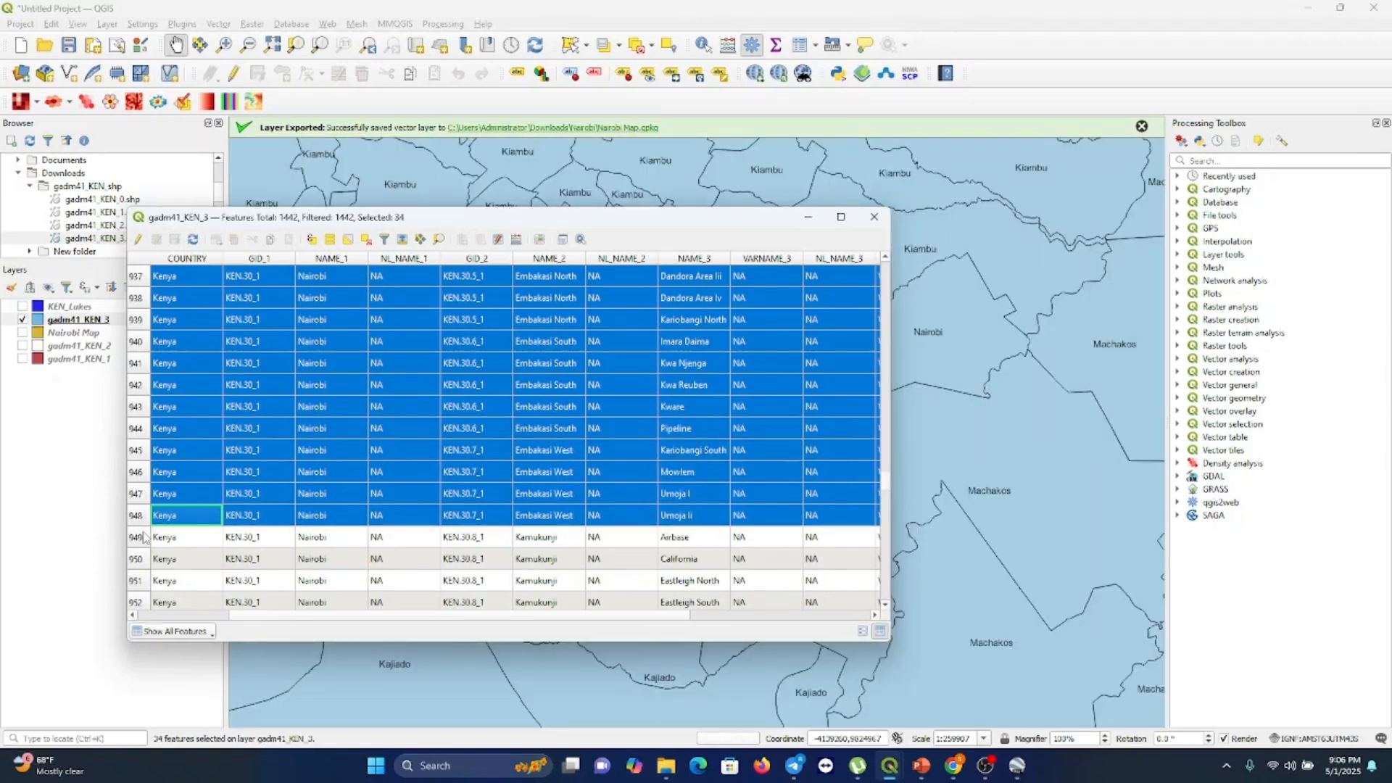
{"action": "left_click", "coordinate": [146, 538], "text": "shift"}
{"action": "left_click", "coordinate": [145, 560], "text": "shift"}
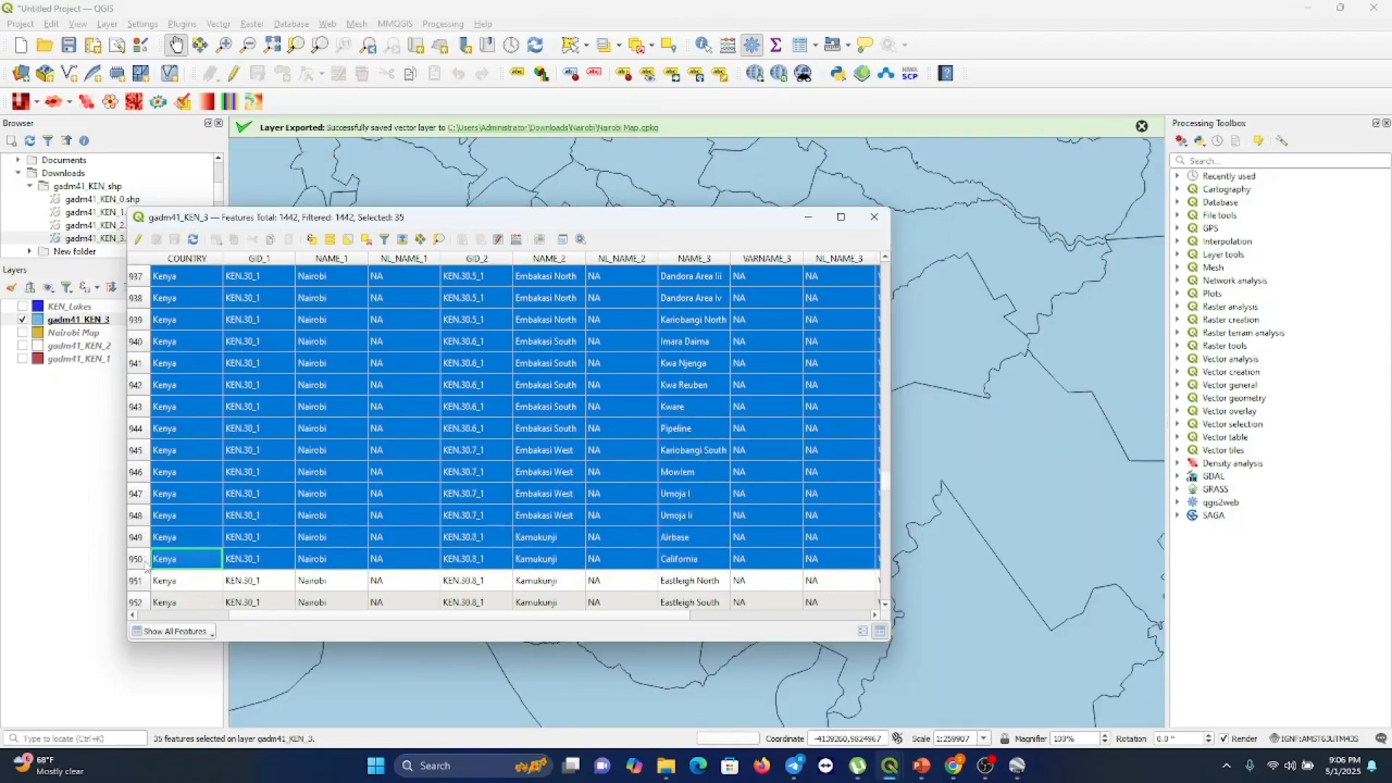
{"action": "left_click", "coordinate": [148, 581], "text": "shift"}
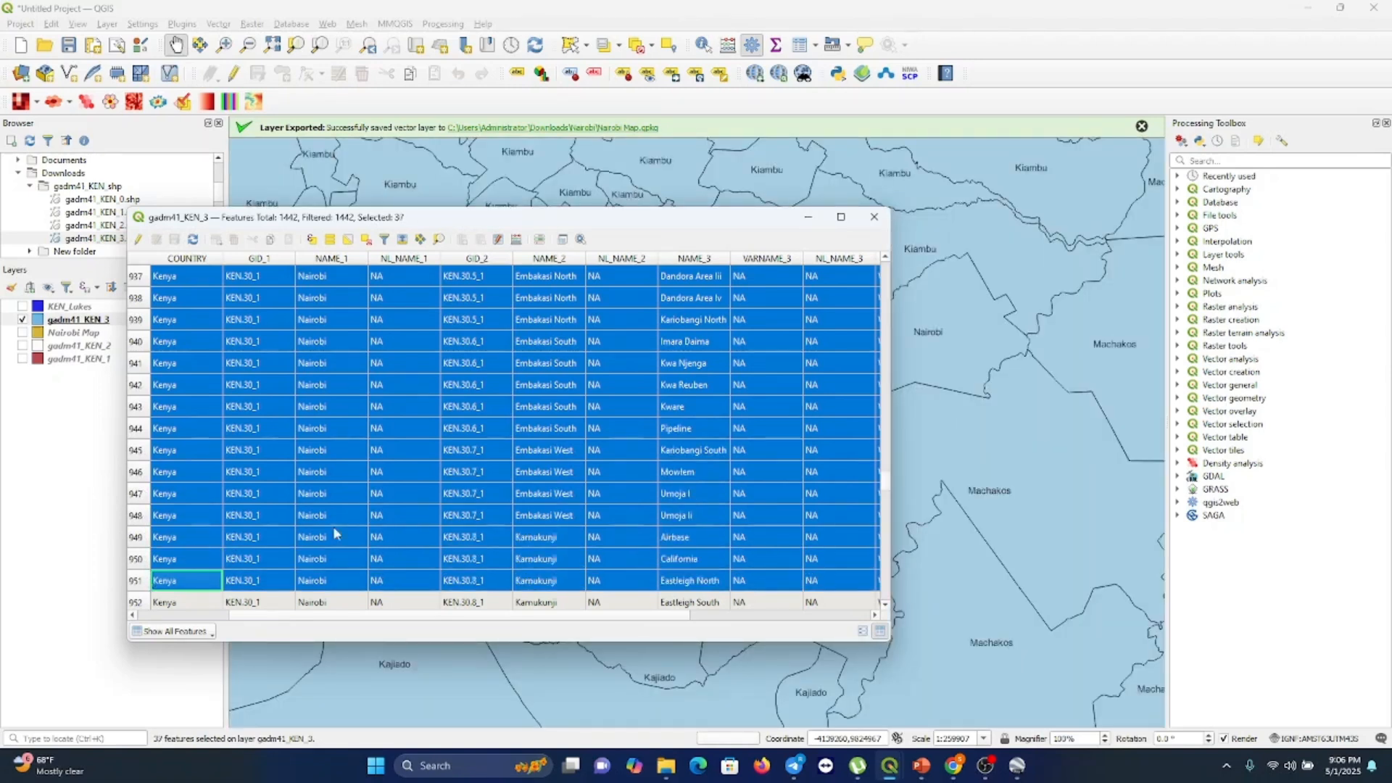
Scroll up and down the attribute table to review the selected Nairobi ward rows and the neighbouring records
{"action": "scroll", "coordinate": [335, 534], "scroll_direction": "down", "scroll_amount": 5}
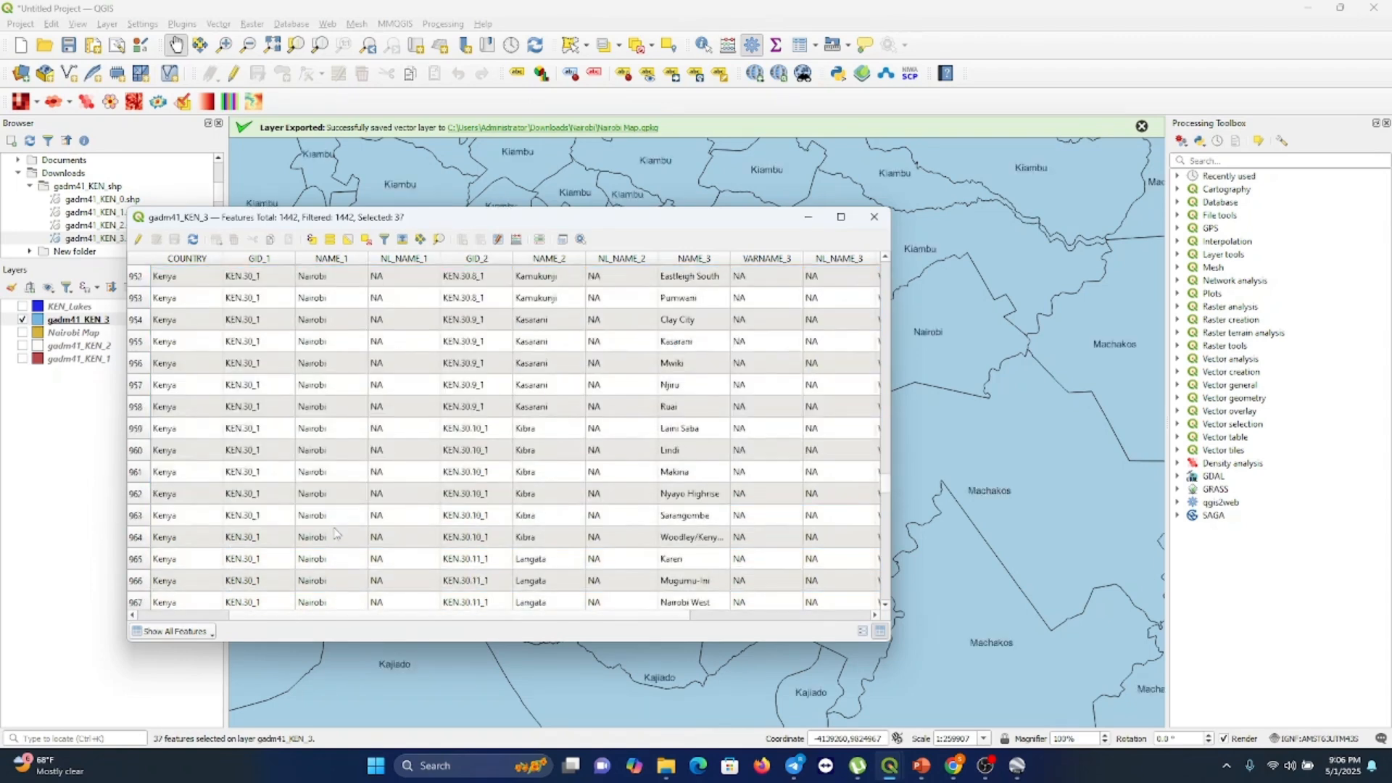
{"action": "scroll", "coordinate": [335, 535], "scroll_direction": "down", "scroll_amount": 4}
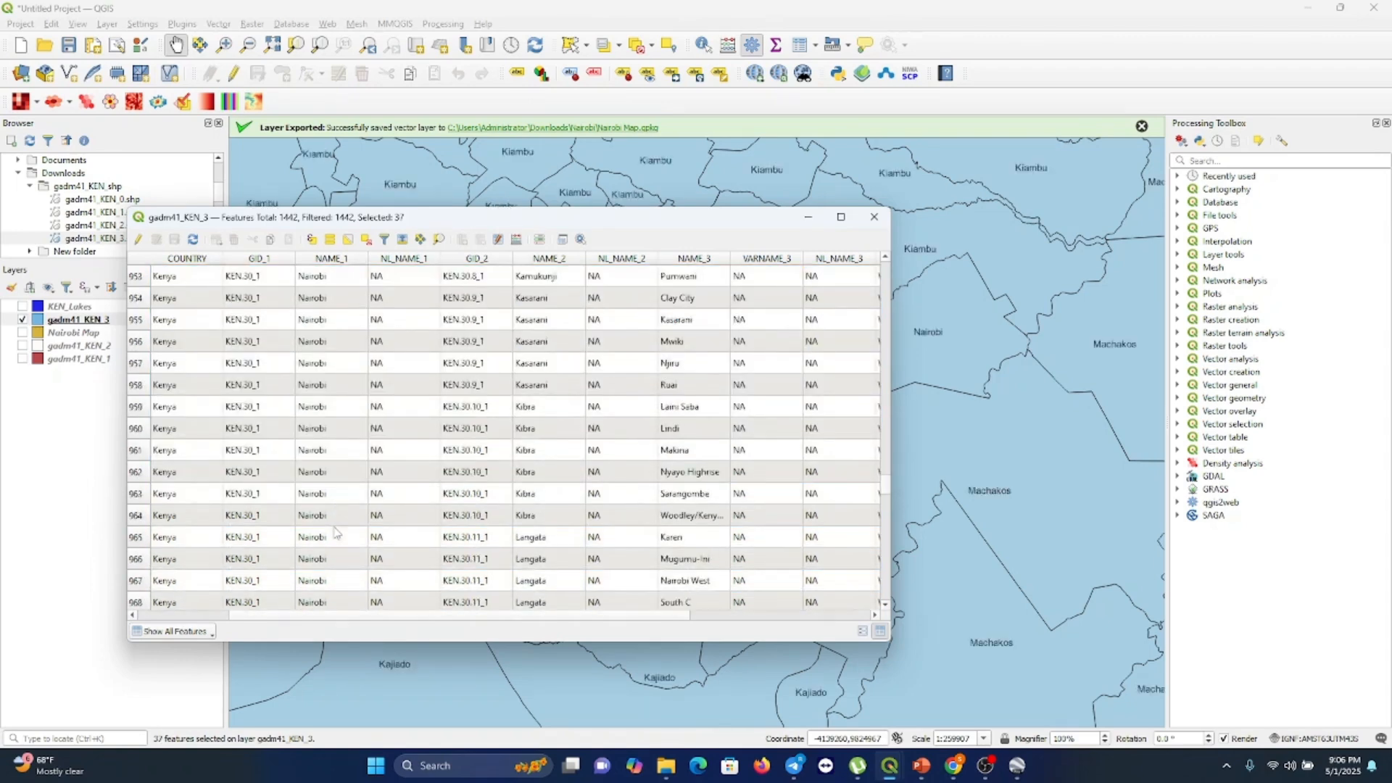
{"action": "scroll", "coordinate": [336, 534], "scroll_direction": "up", "scroll_amount": 5}
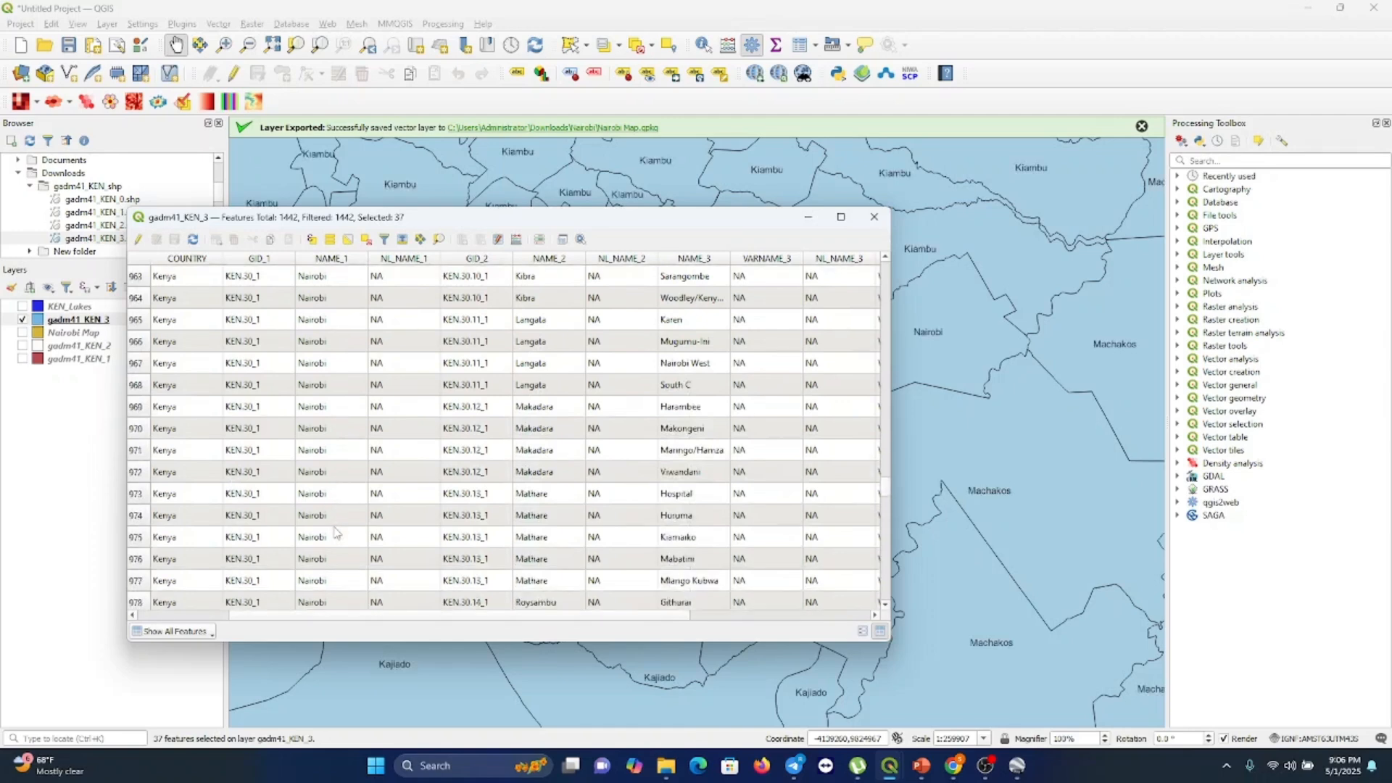
{"action": "scroll", "coordinate": [334, 532], "scroll_direction": "up", "scroll_amount": 10}
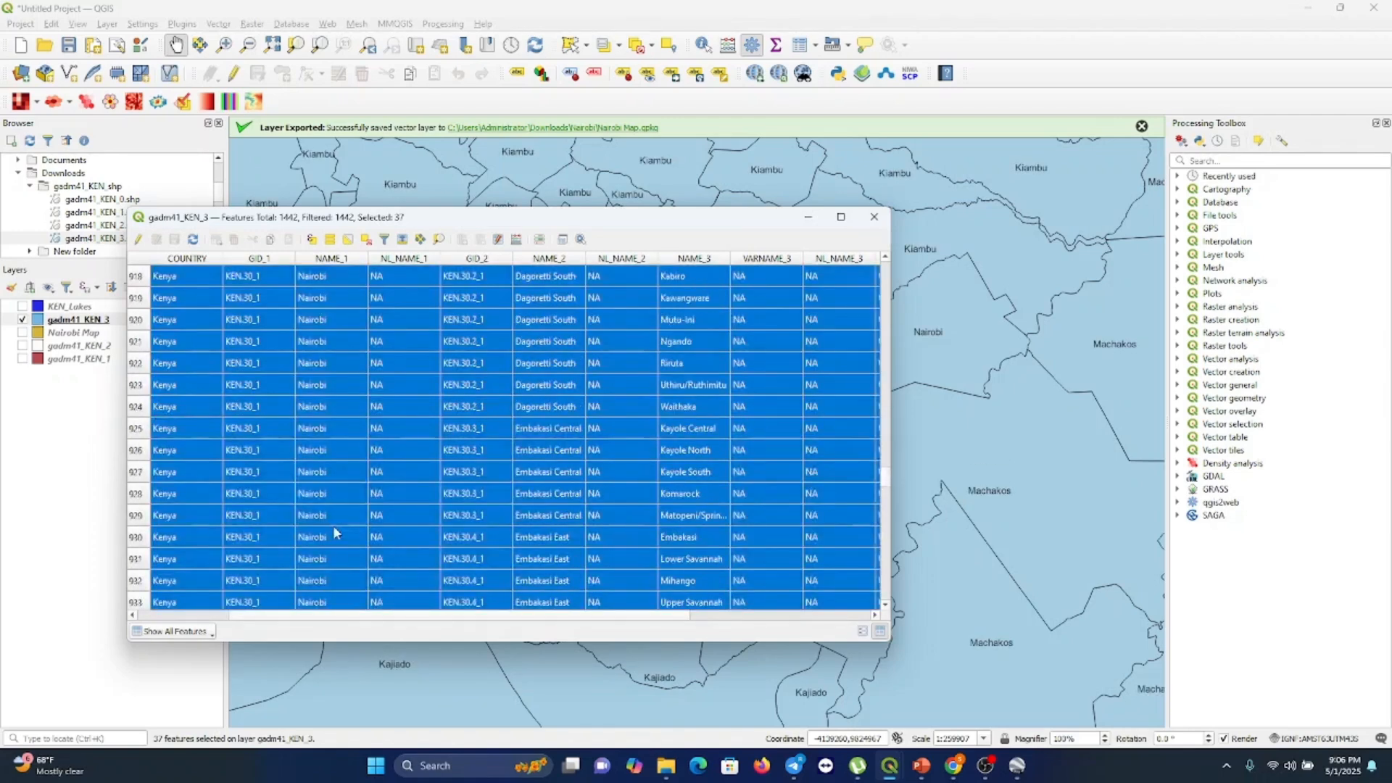
{"action": "scroll", "coordinate": [336, 533], "scroll_direction": "down", "scroll_amount": 1}
{"action": "scroll", "coordinate": [334, 533], "scroll_direction": "down", "scroll_amount": 1}
{"action": "scroll", "coordinate": [335, 533], "scroll_direction": "down", "scroll_amount": 3}
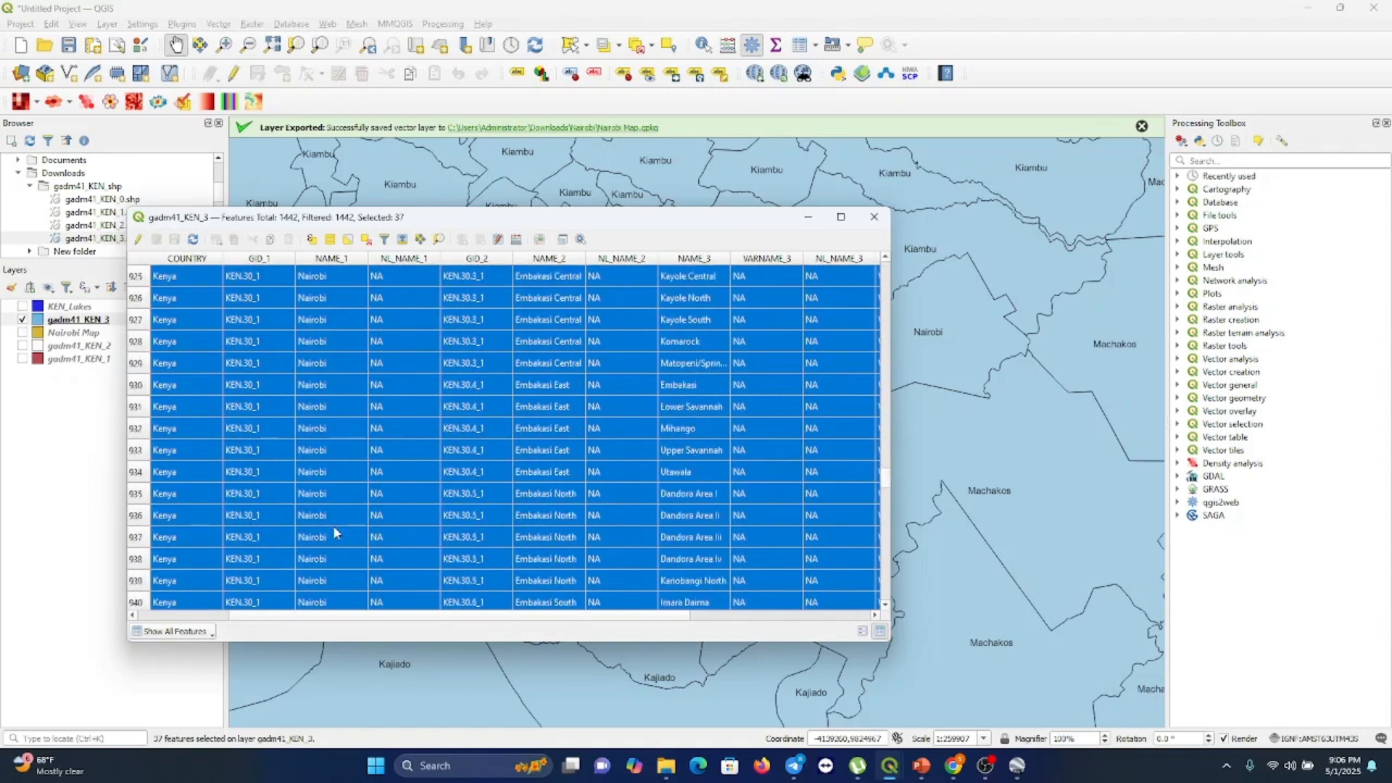
{"action": "scroll", "coordinate": [335, 533], "scroll_direction": "down", "scroll_amount": 4}
{"action": "scroll", "coordinate": [335, 533], "scroll_direction": "down", "scroll_amount": 3}
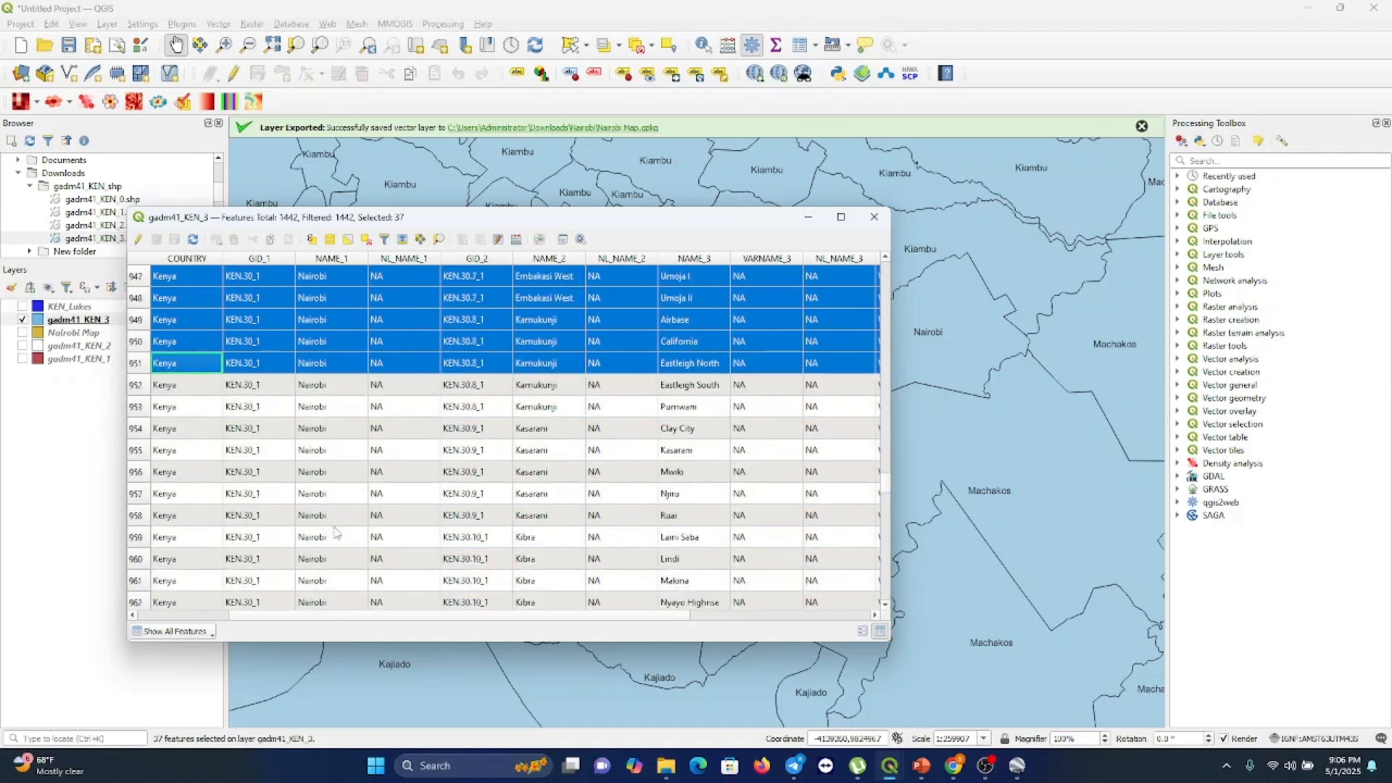
{"action": "scroll", "coordinate": [334, 533], "scroll_direction": "down", "scroll_amount": 1}
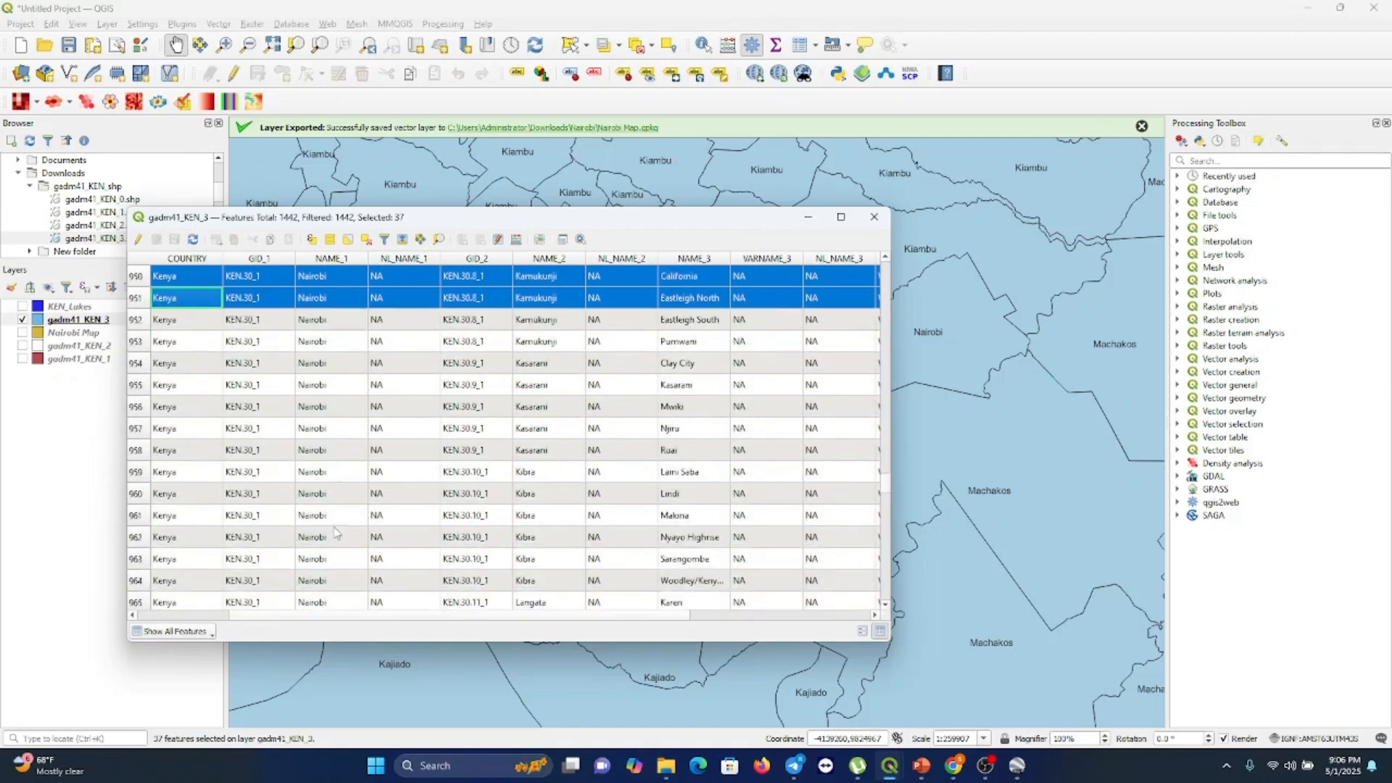
{"action": "scroll", "coordinate": [334, 532], "scroll_direction": "up", "scroll_amount": 20}
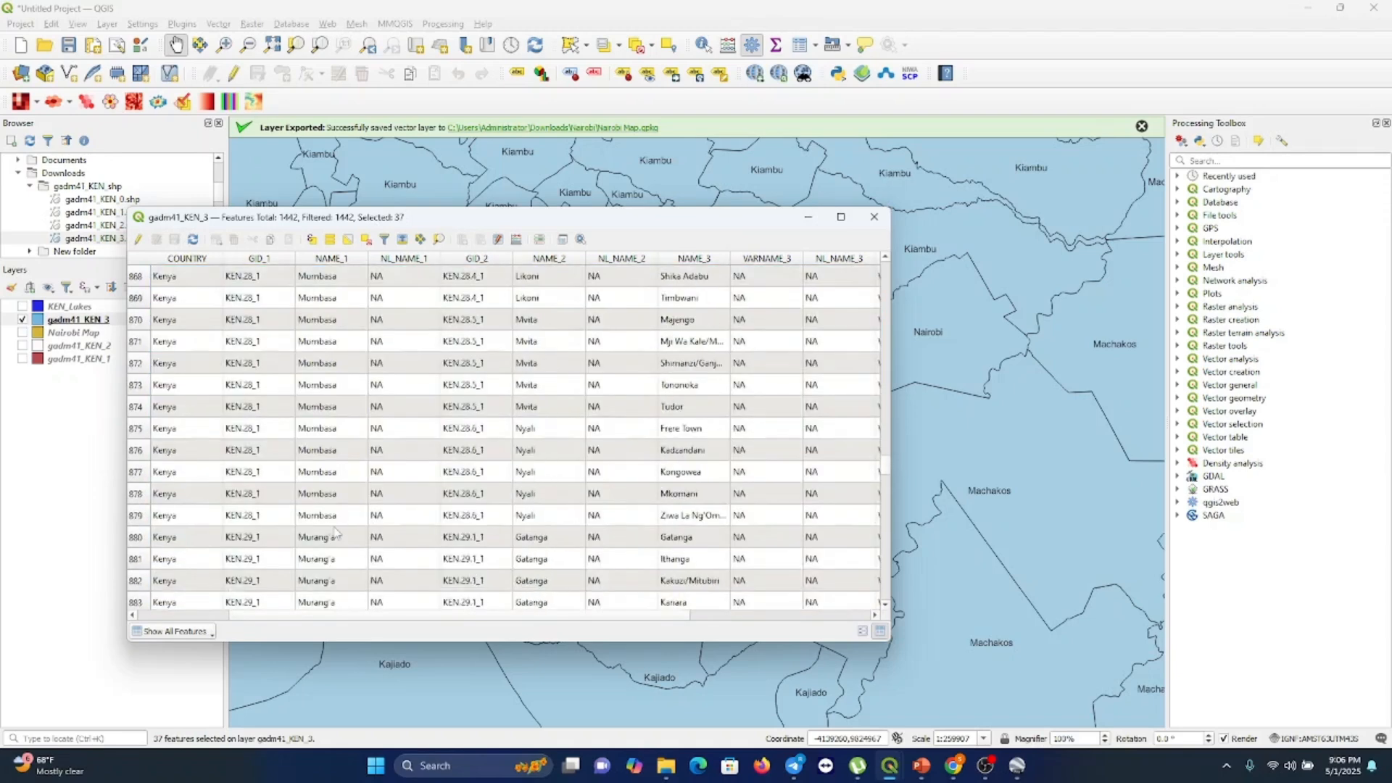
{"action": "scroll", "coordinate": [334, 533], "scroll_direction": "up", "scroll_amount": 18}
{"action": "scroll", "coordinate": [334, 533], "scroll_direction": "down", "scroll_amount": 20}
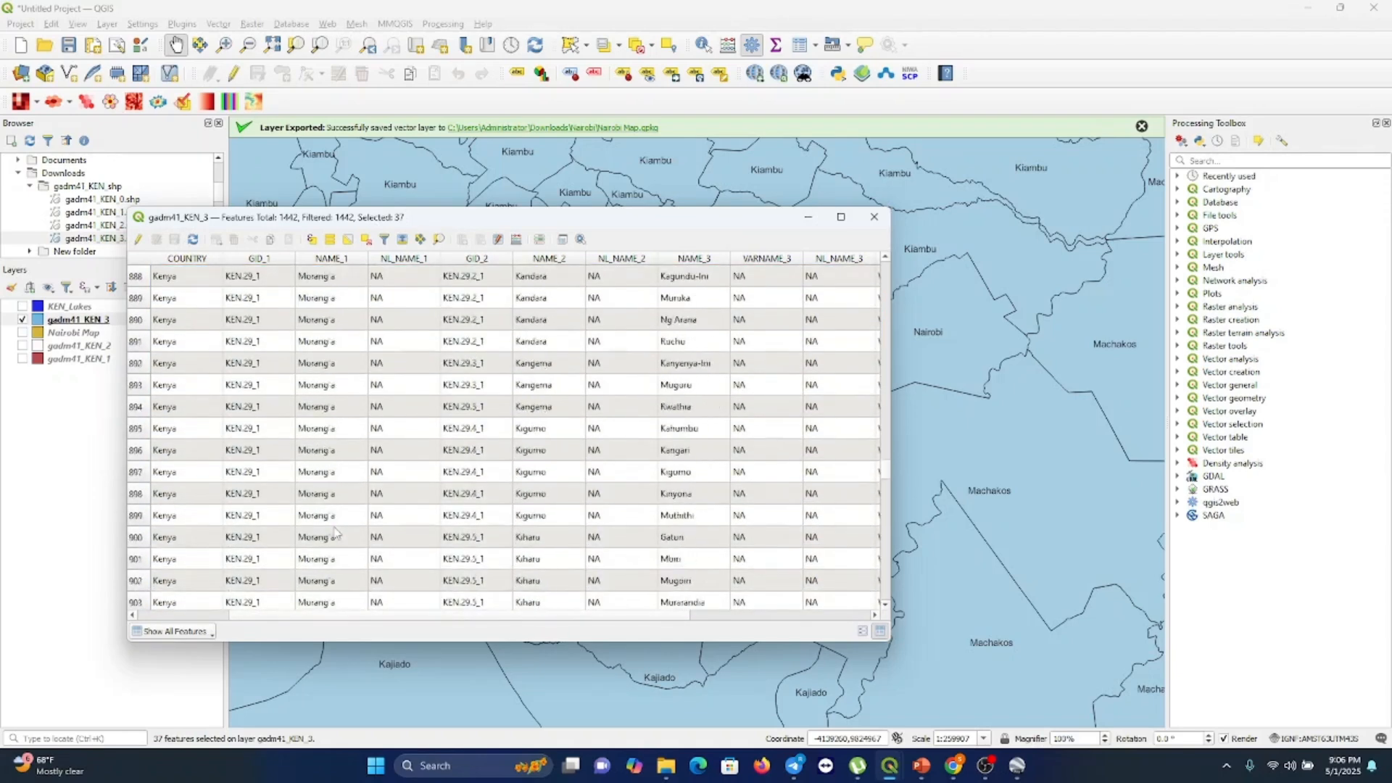
Select only the Gatina ward row (row 915) in the gadm41_KEN_3 attribute table
{"action": "scroll", "coordinate": [334, 533], "scroll_direction": "down", "scroll_amount": 8}
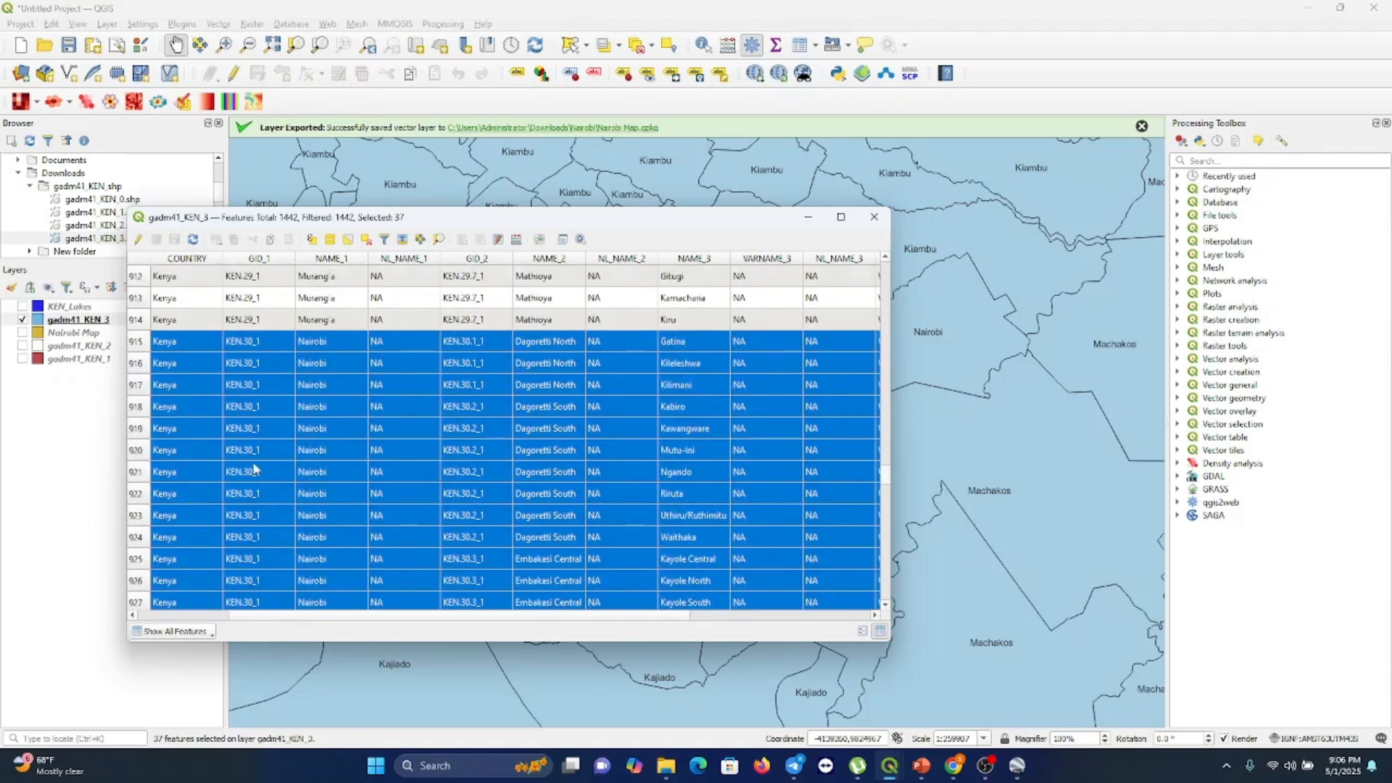
{"action": "left_click", "coordinate": [254, 469]}
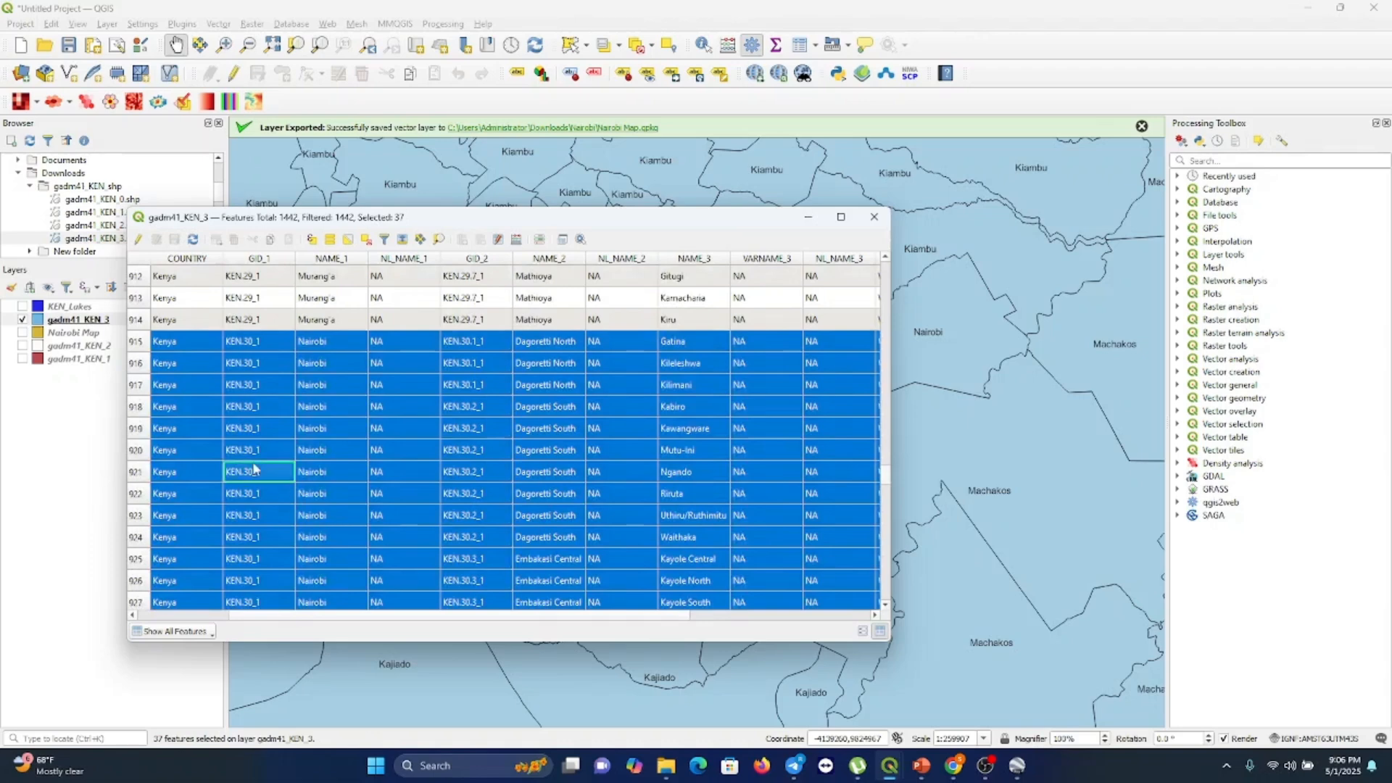
{"action": "left_click", "coordinate": [145, 340]}
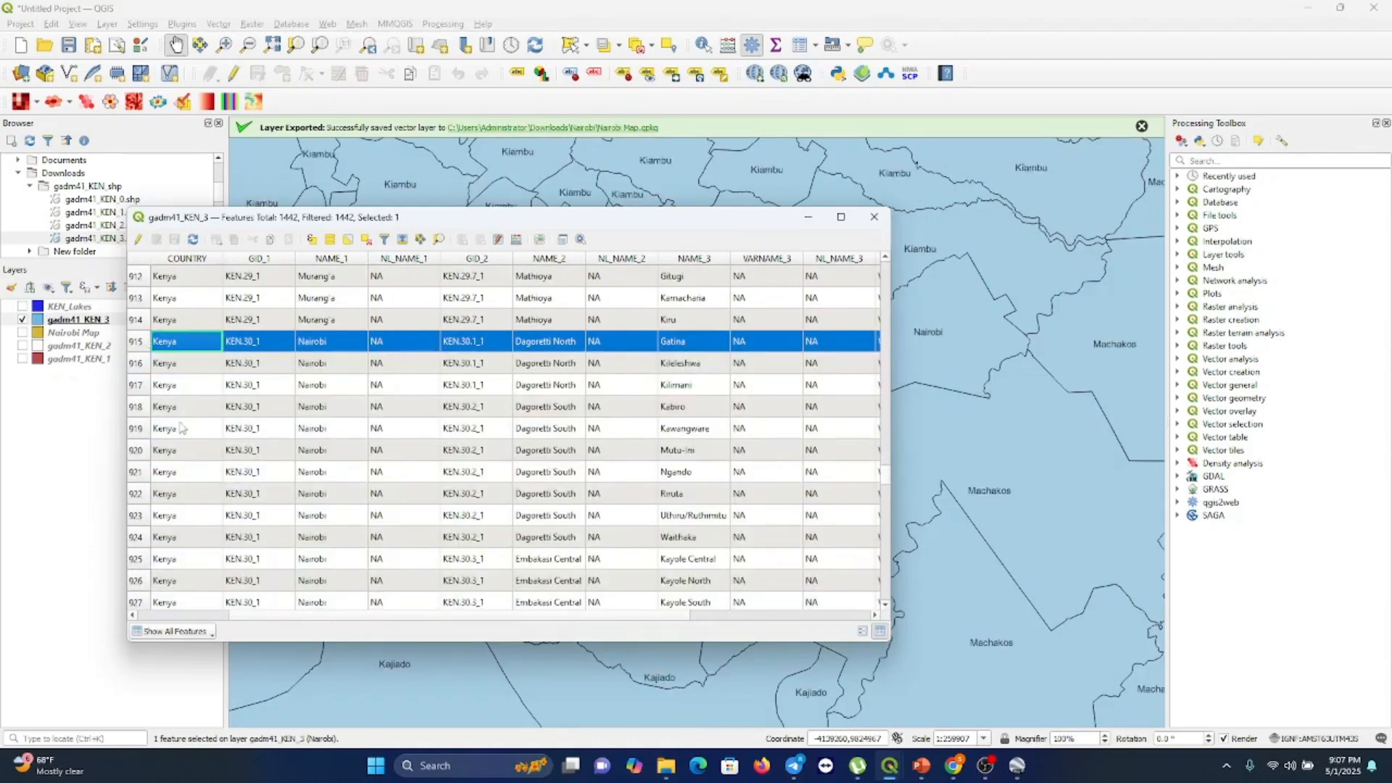
Scroll through the attribute table rows and across its columns to review the Nairobi ward records
{"action": "scroll", "coordinate": [239, 438], "scroll_direction": "down", "scroll_amount": 9}
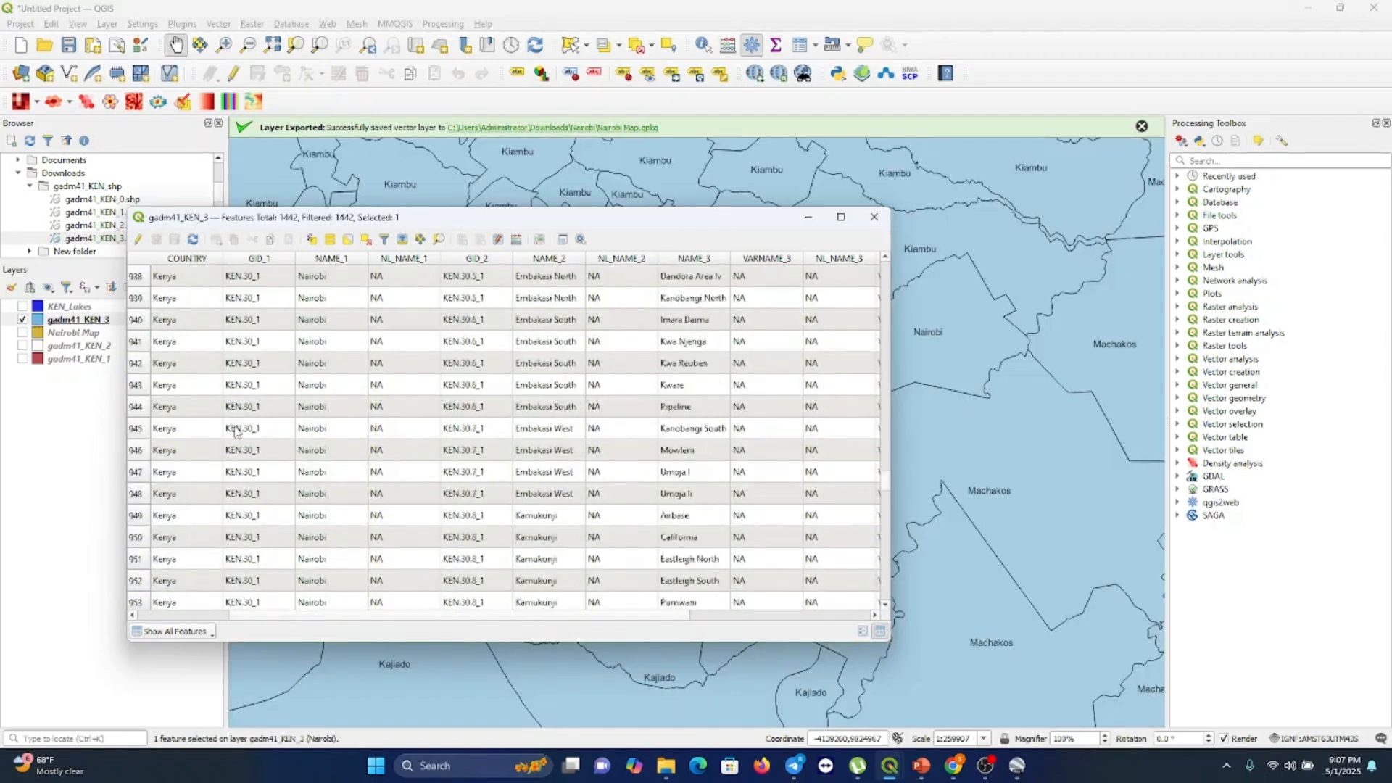
{"action": "scroll", "coordinate": [235, 433], "scroll_direction": "down", "scroll_amount": 1}
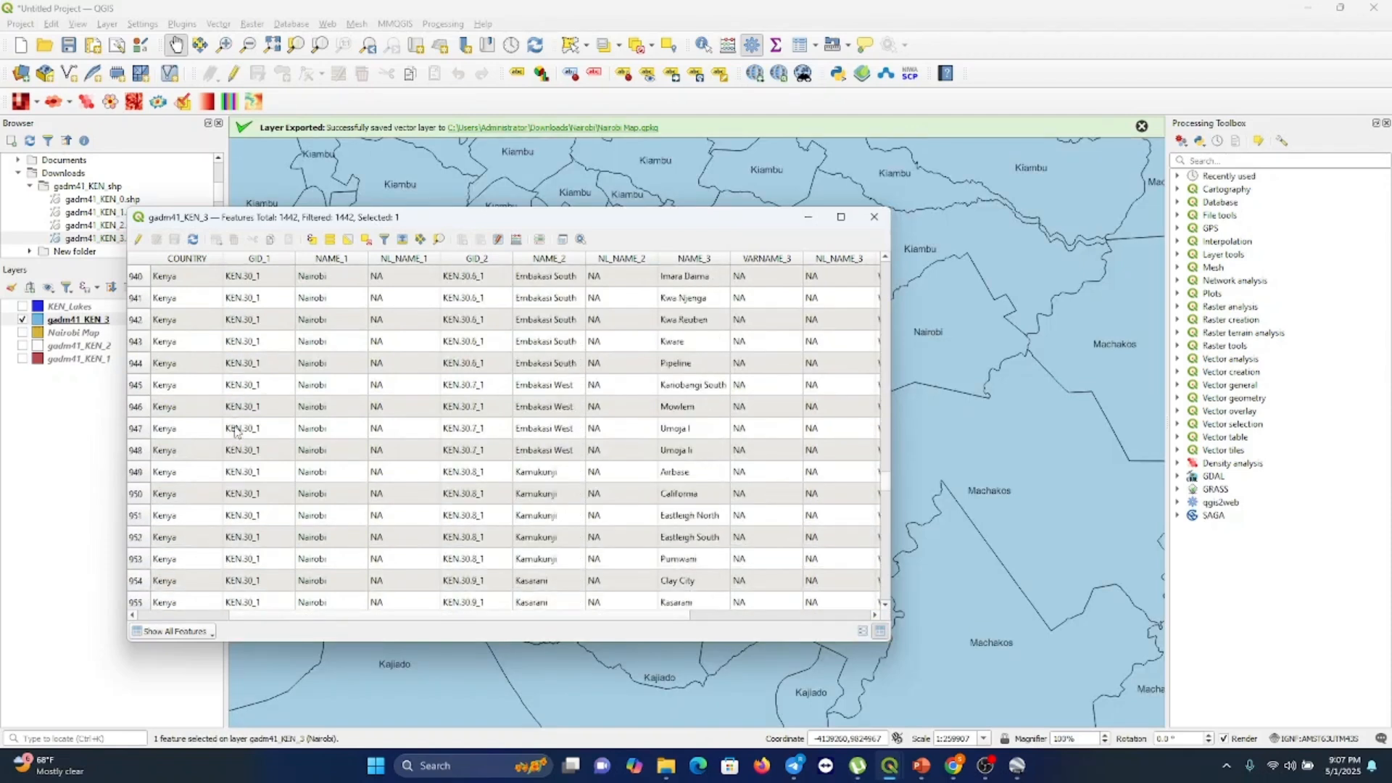
{"action": "scroll", "coordinate": [235, 433], "scroll_direction": "down", "scroll_amount": 3}
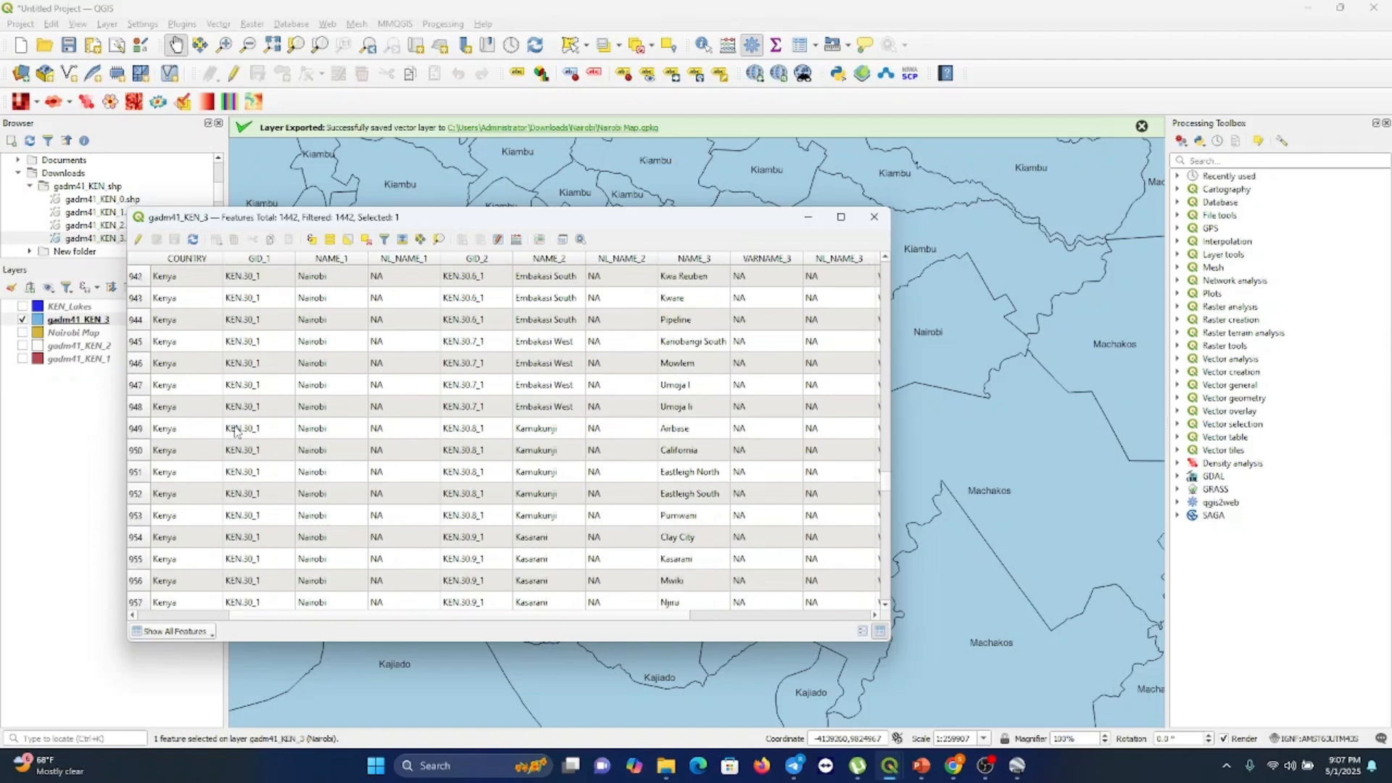
{"action": "scroll", "coordinate": [236, 433], "scroll_direction": "down", "scroll_amount": 3}
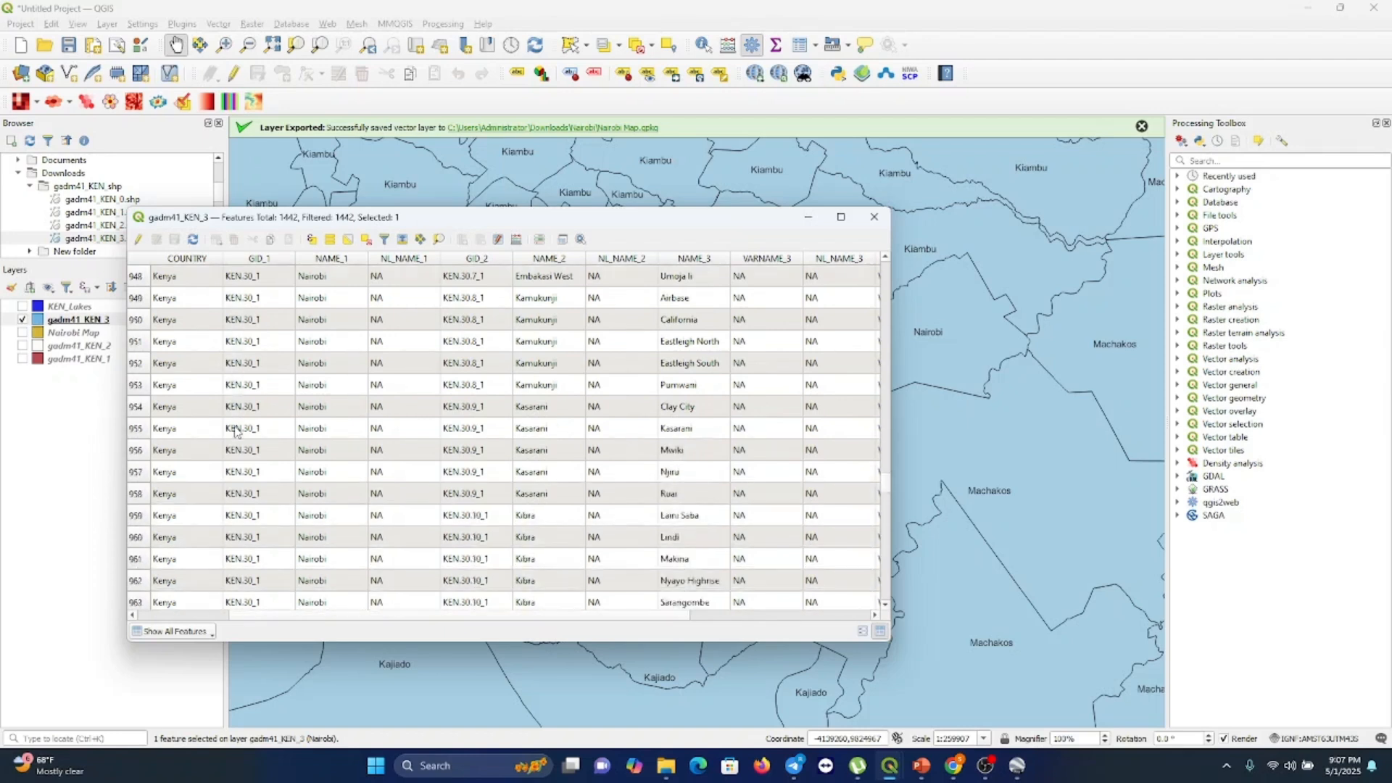
{"action": "scroll", "coordinate": [236, 433], "scroll_direction": "down", "scroll_amount": 2}
{"action": "scroll", "coordinate": [235, 433], "scroll_direction": "down", "scroll_amount": 1}
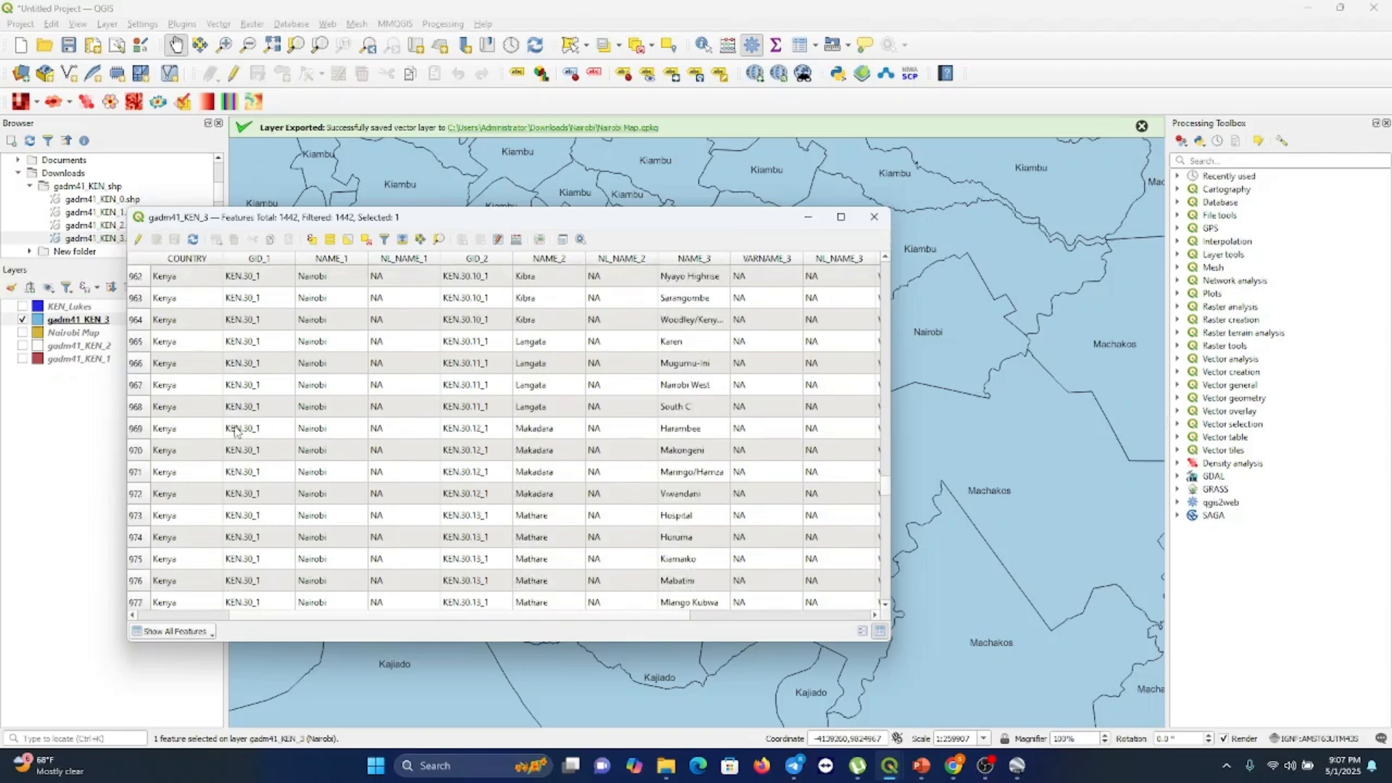
{"action": "scroll", "coordinate": [236, 433], "scroll_direction": "up", "scroll_amount": 5}
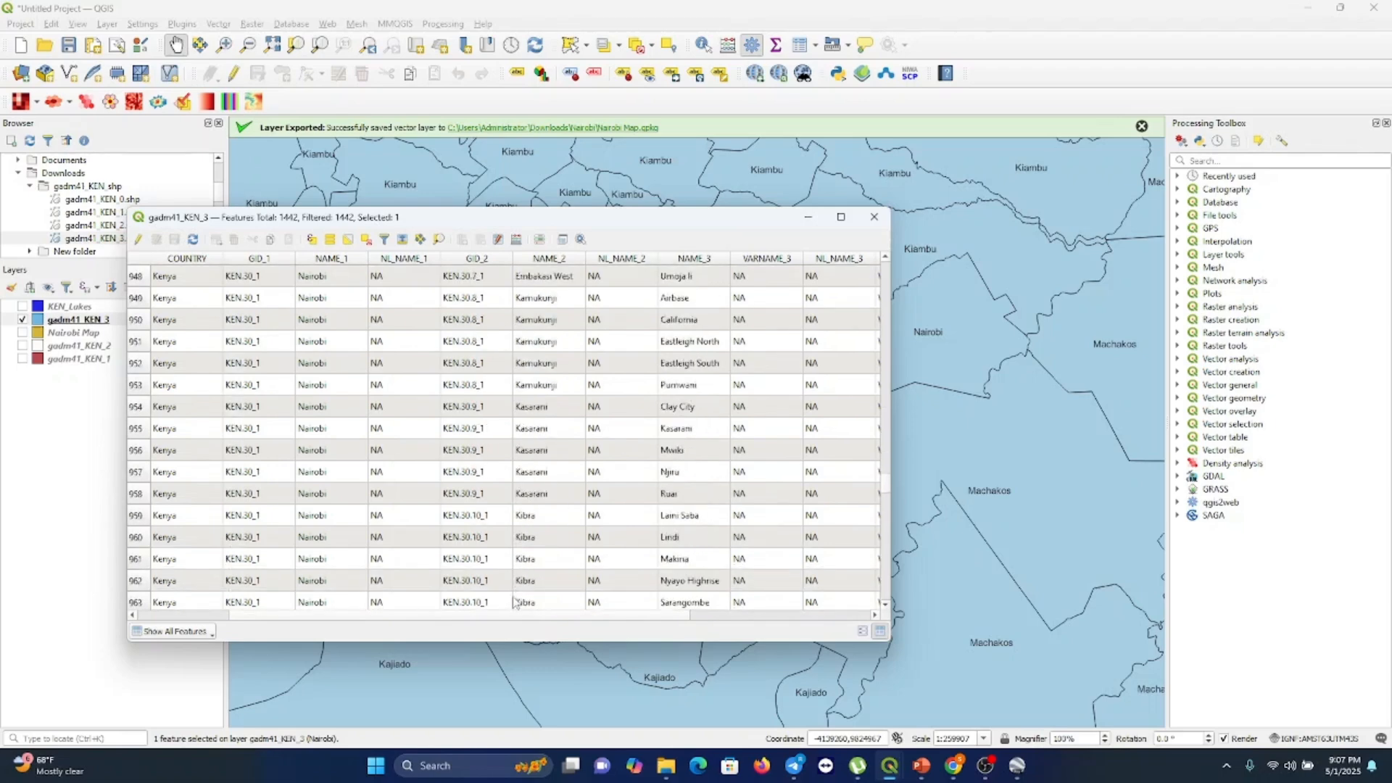
{"action": "left_click_drag", "start_coordinate": [506, 618], "coordinate": [568, 628]}
{"action": "scroll", "coordinate": [584, 511], "scroll_direction": "up", "scroll_amount": 4}
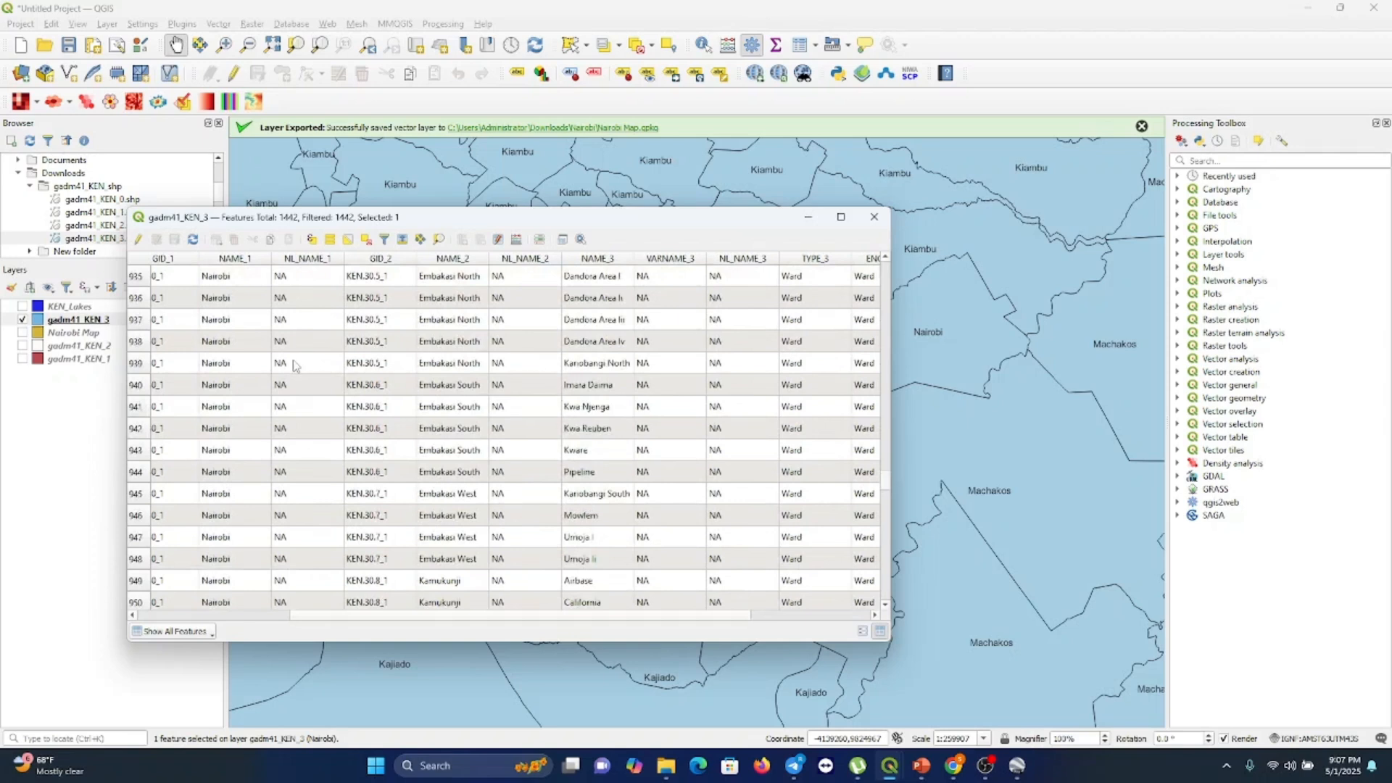
Select the Kariobangi North (row 939) and Kariobangi South (row 945) ward rows together
{"action": "left_click", "coordinate": [136, 363]}
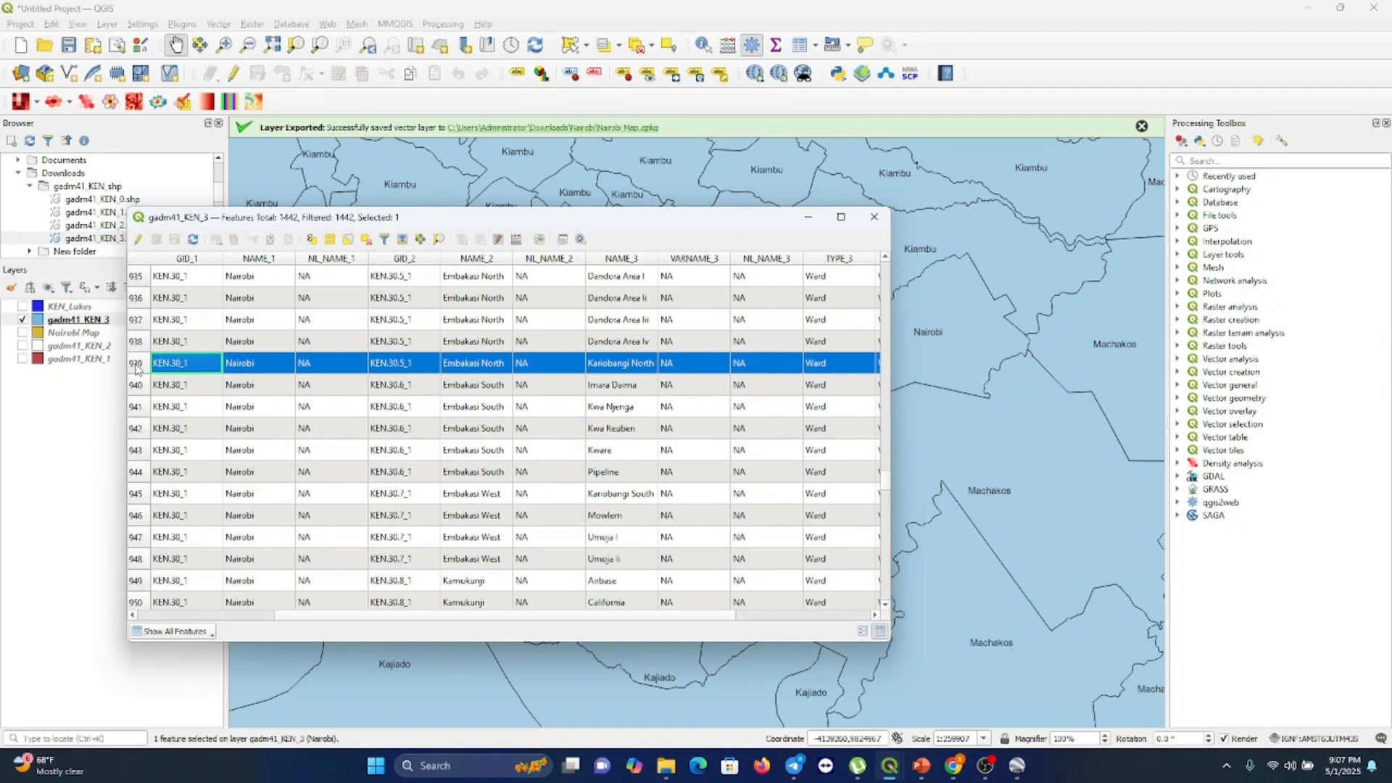
{"action": "left_click", "coordinate": [135, 494]}
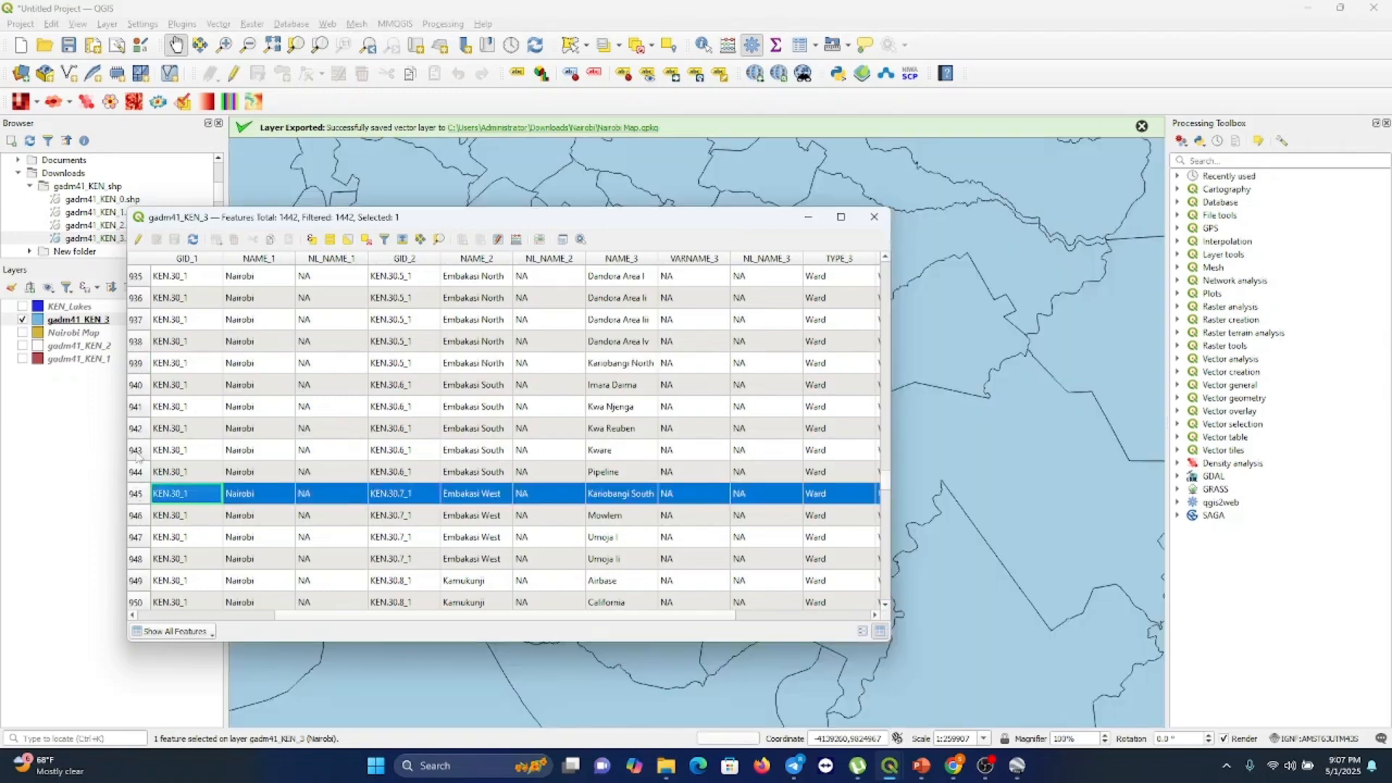
{"action": "left_click", "coordinate": [136, 363], "text": "ctrl"}
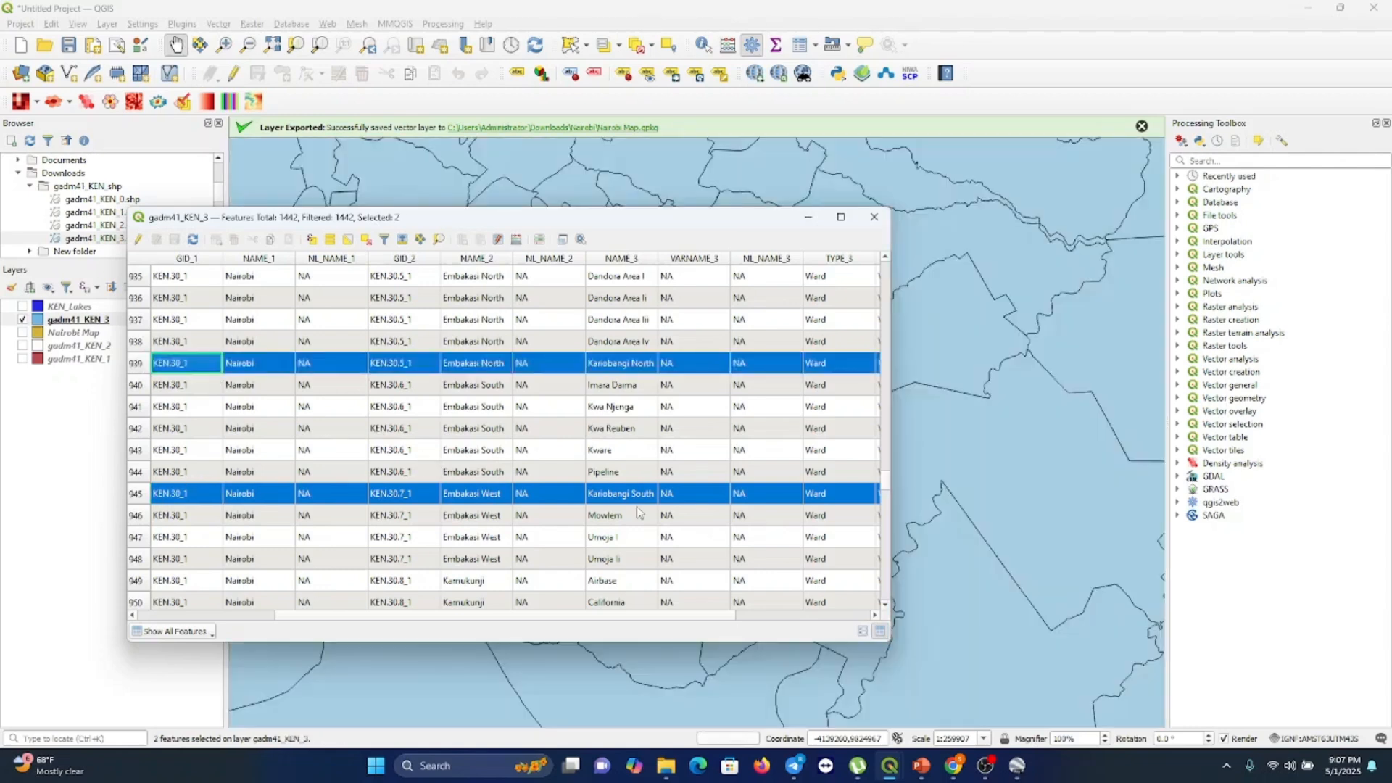
Select the Embakasi North ward rows from Dandora Area I (row 935) to Kariobangi North (row 939), then close the attribute table
{"action": "scroll", "coordinate": [638, 512], "scroll_direction": "down", "scroll_amount": 1}
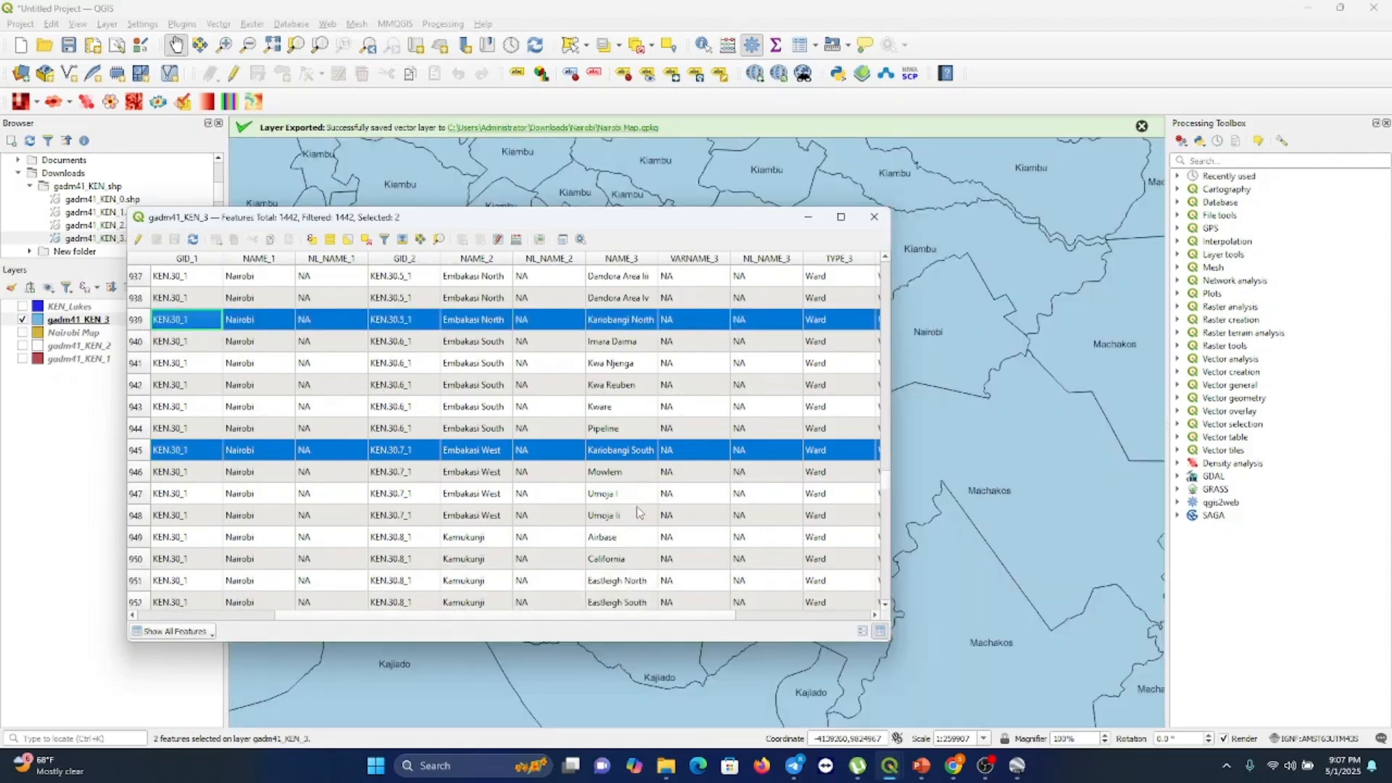
{"action": "scroll", "coordinate": [637, 512], "scroll_direction": "down", "scroll_amount": 1}
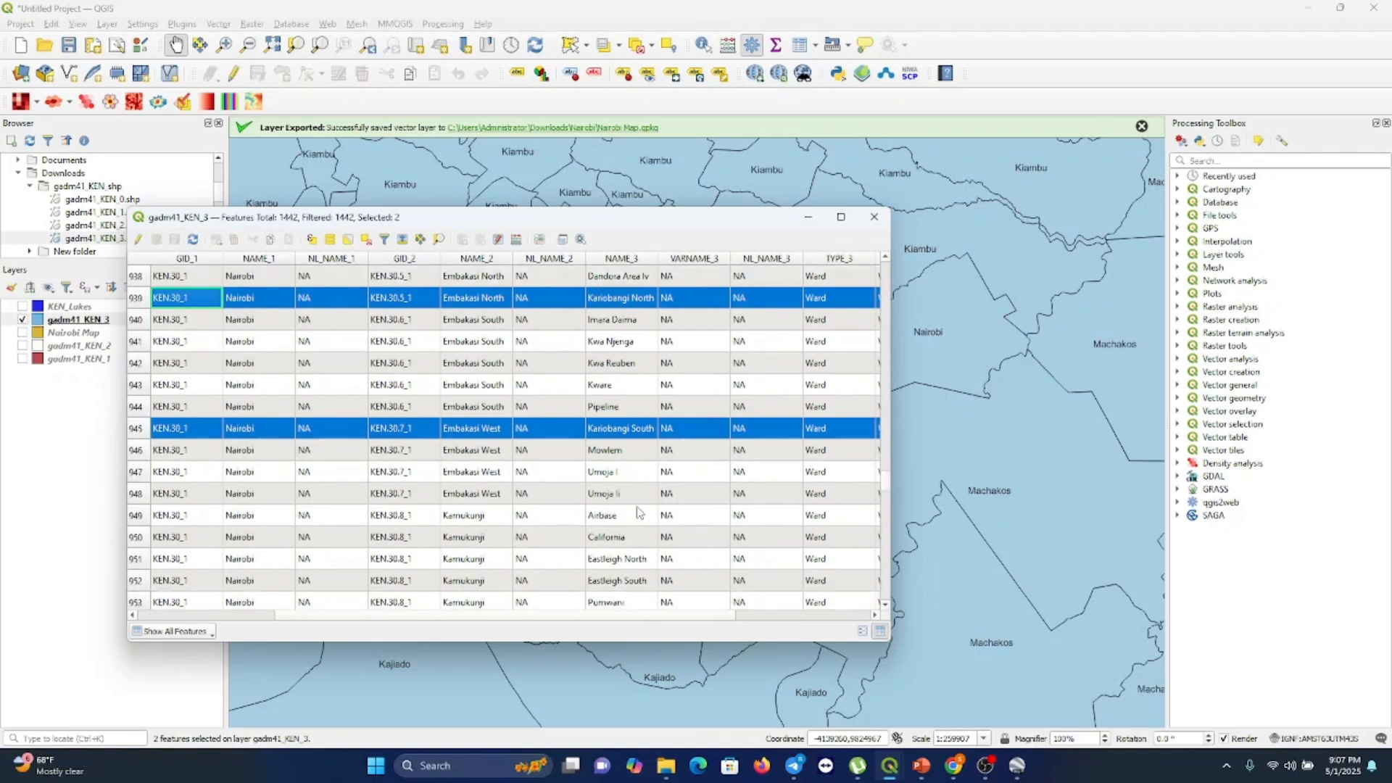
{"action": "scroll", "coordinate": [638, 512], "scroll_direction": "up", "scroll_amount": 3}
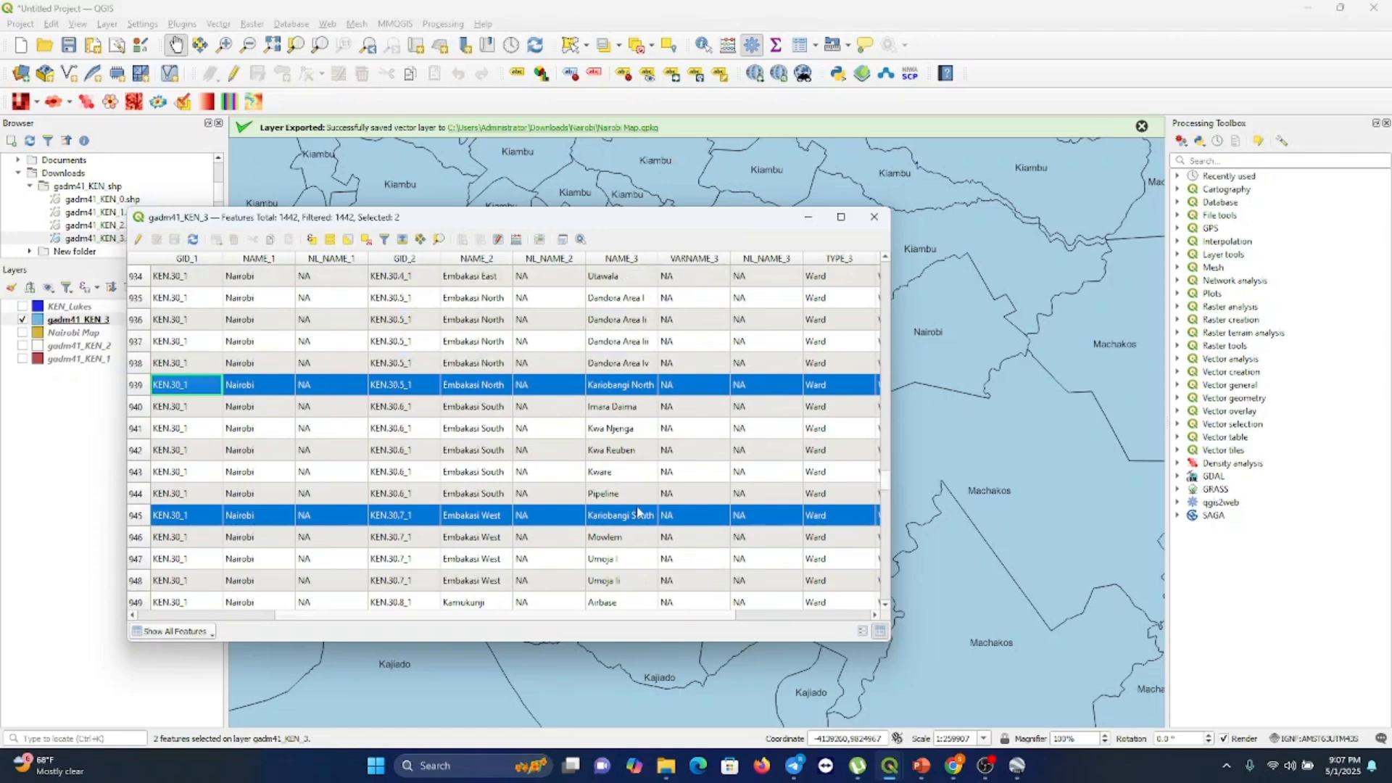
{"action": "scroll", "coordinate": [638, 512], "scroll_direction": "up", "scroll_amount": 1}
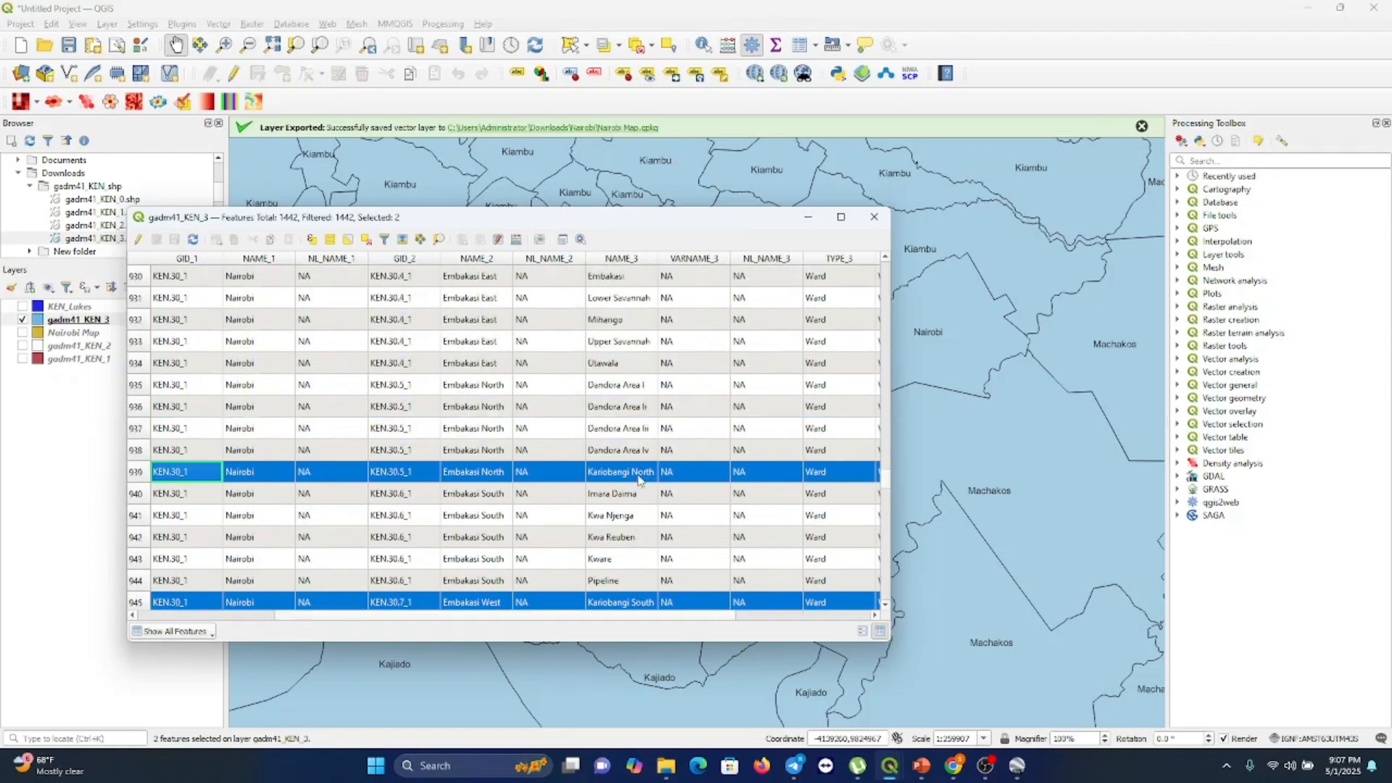
{"action": "left_click", "coordinate": [640, 477]}
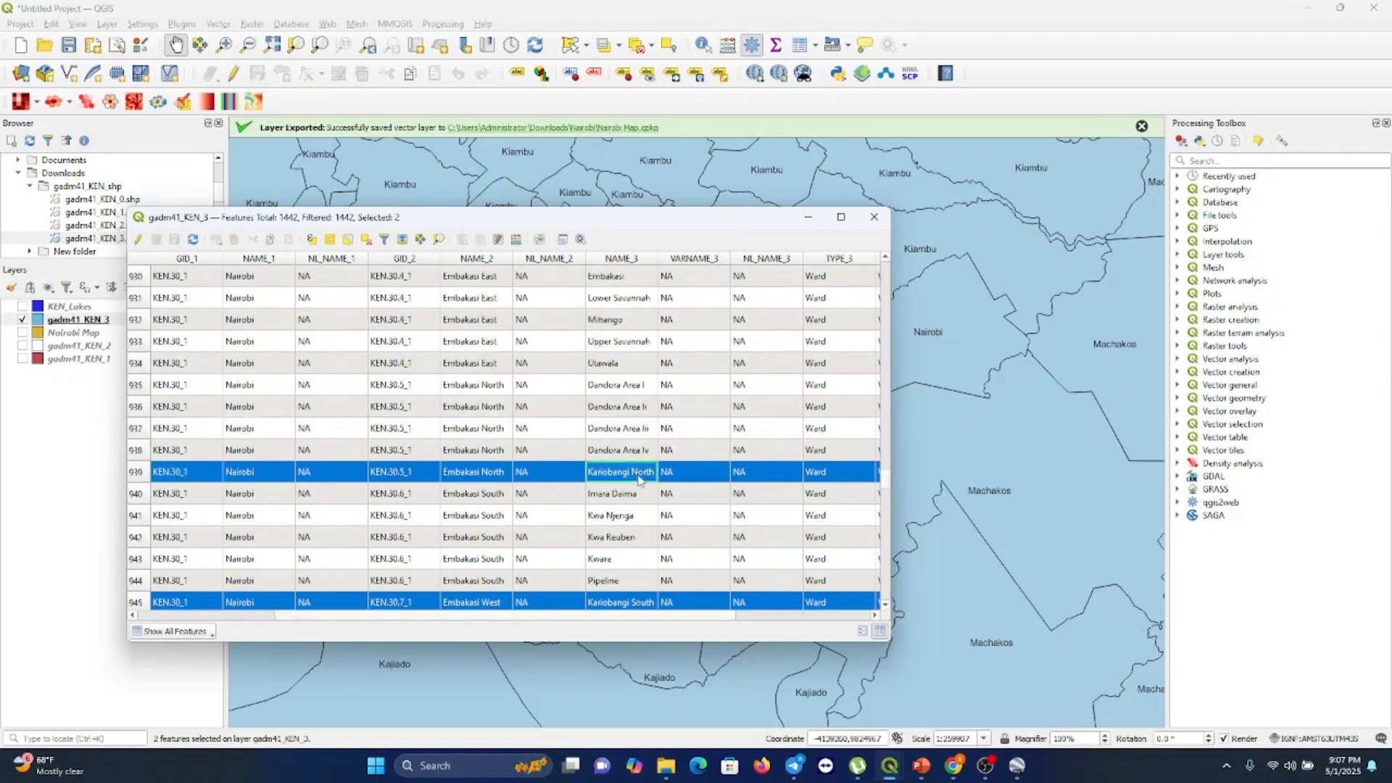
{"action": "left_click", "coordinate": [136, 475]}
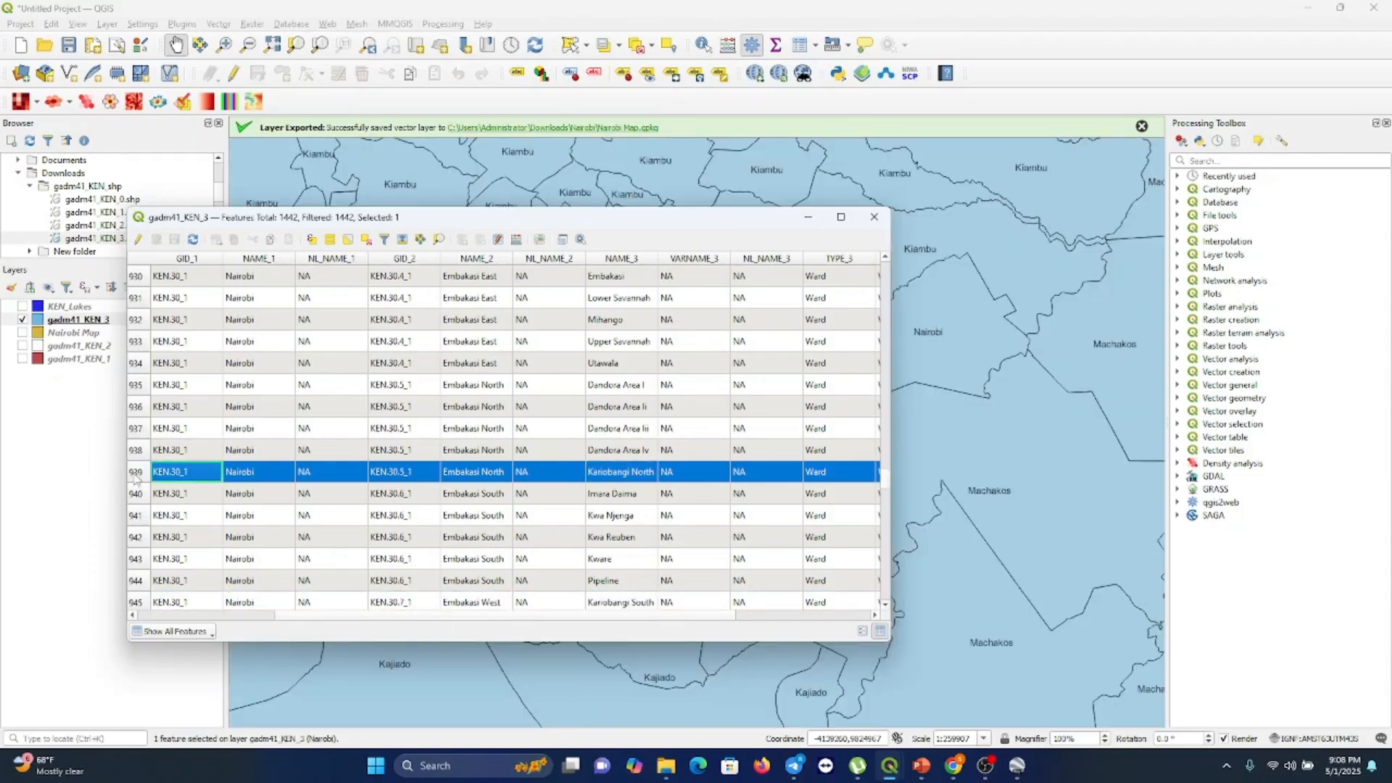
{"action": "left_click", "coordinate": [145, 387], "text": "shift"}
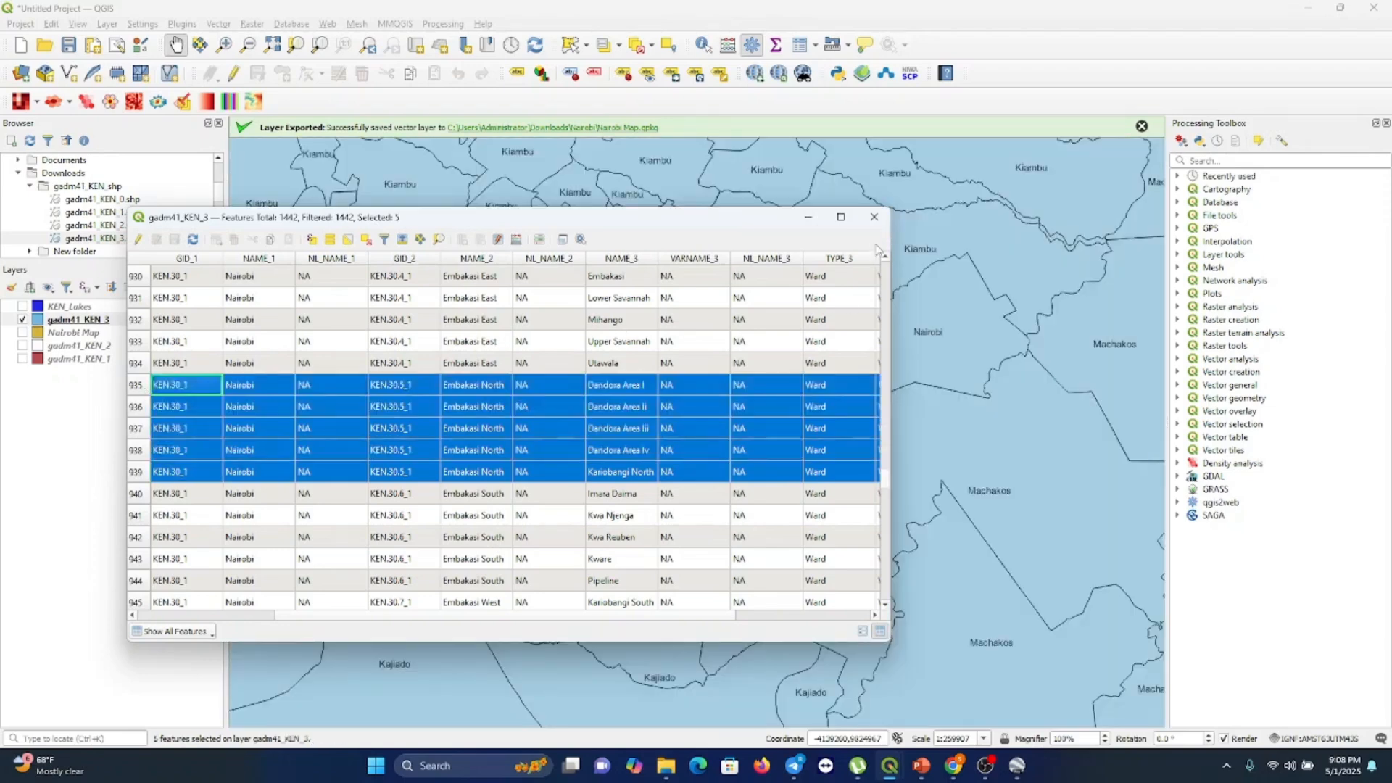
{"action": "left_click", "coordinate": [874, 216]}
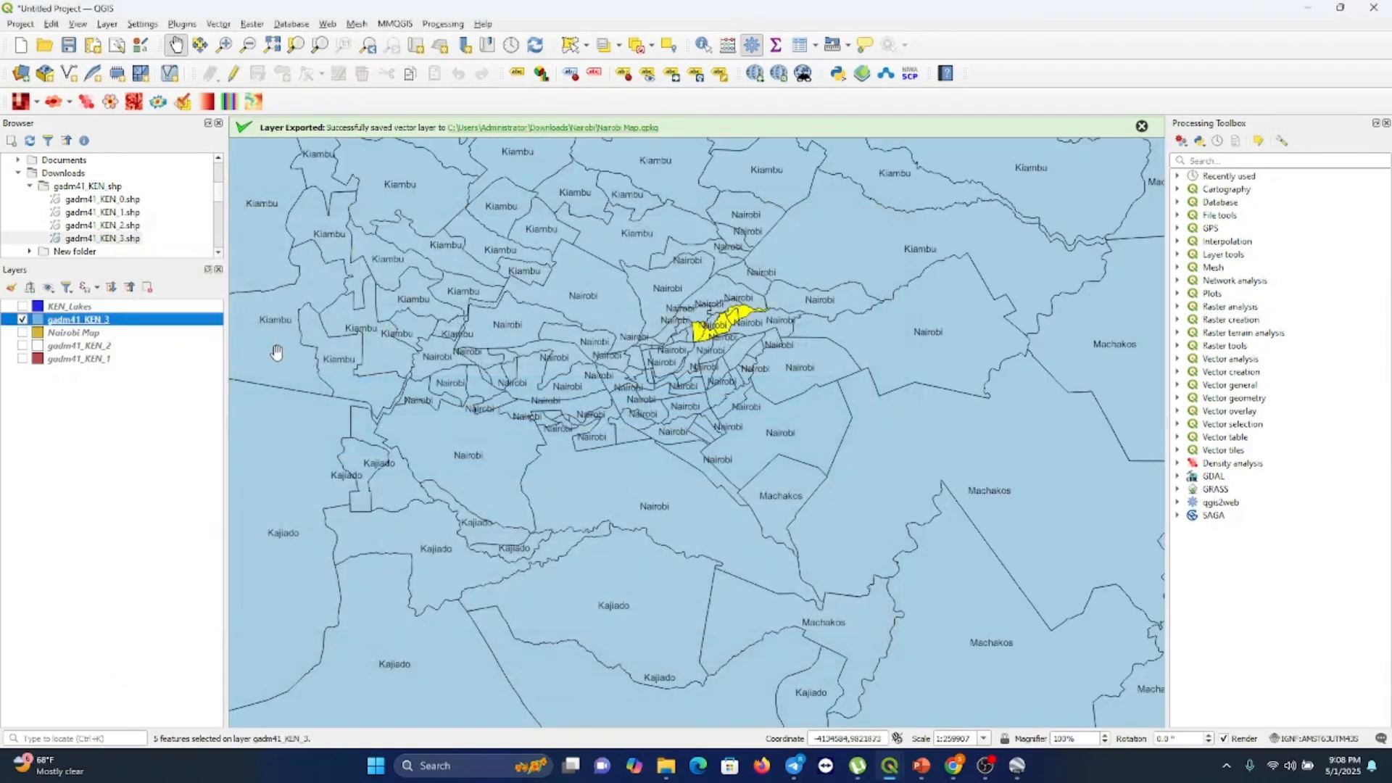
Export the selected wards as a GeoPackage named Kariobangi in the Nairobi folder and add it to the map
{"action": "right_click", "coordinate": [93, 322]}
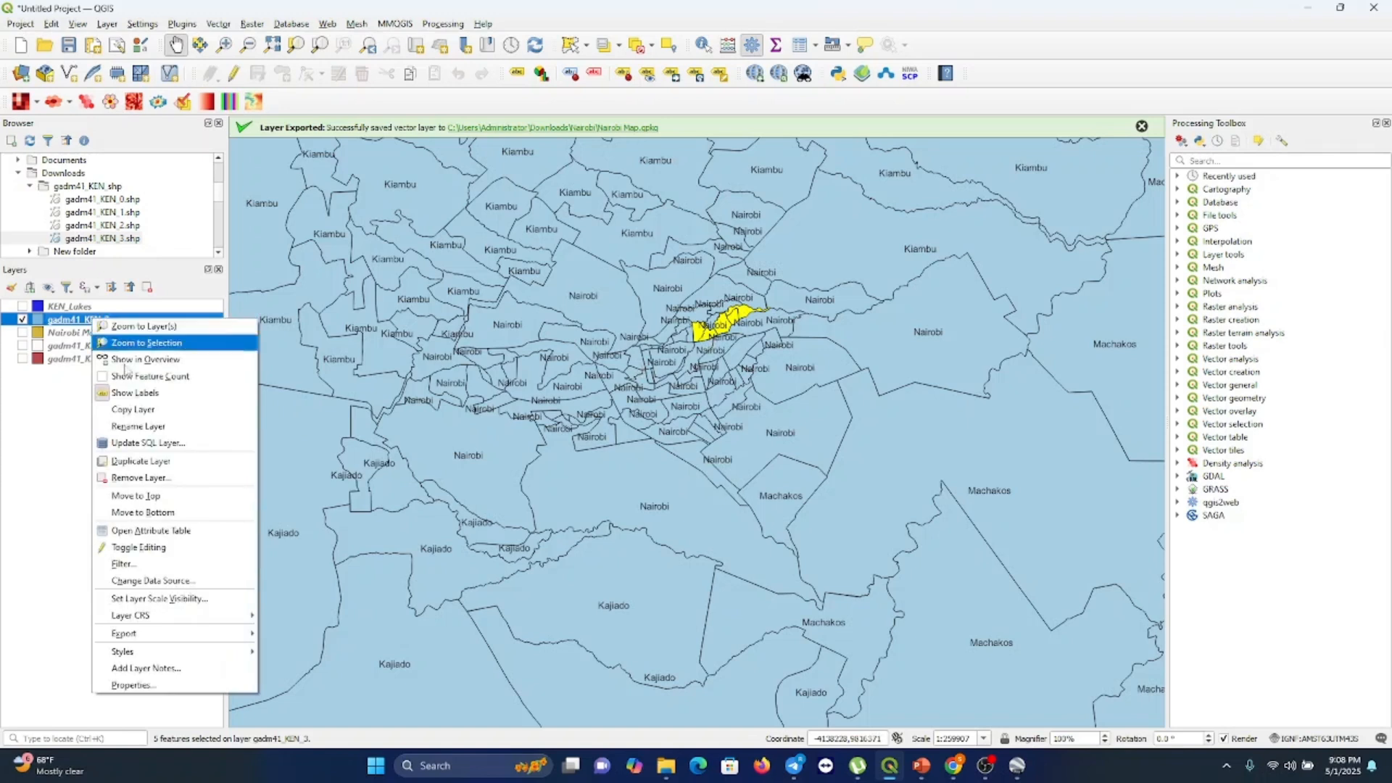
{"action": "mouse_move", "coordinate": [181, 645]}
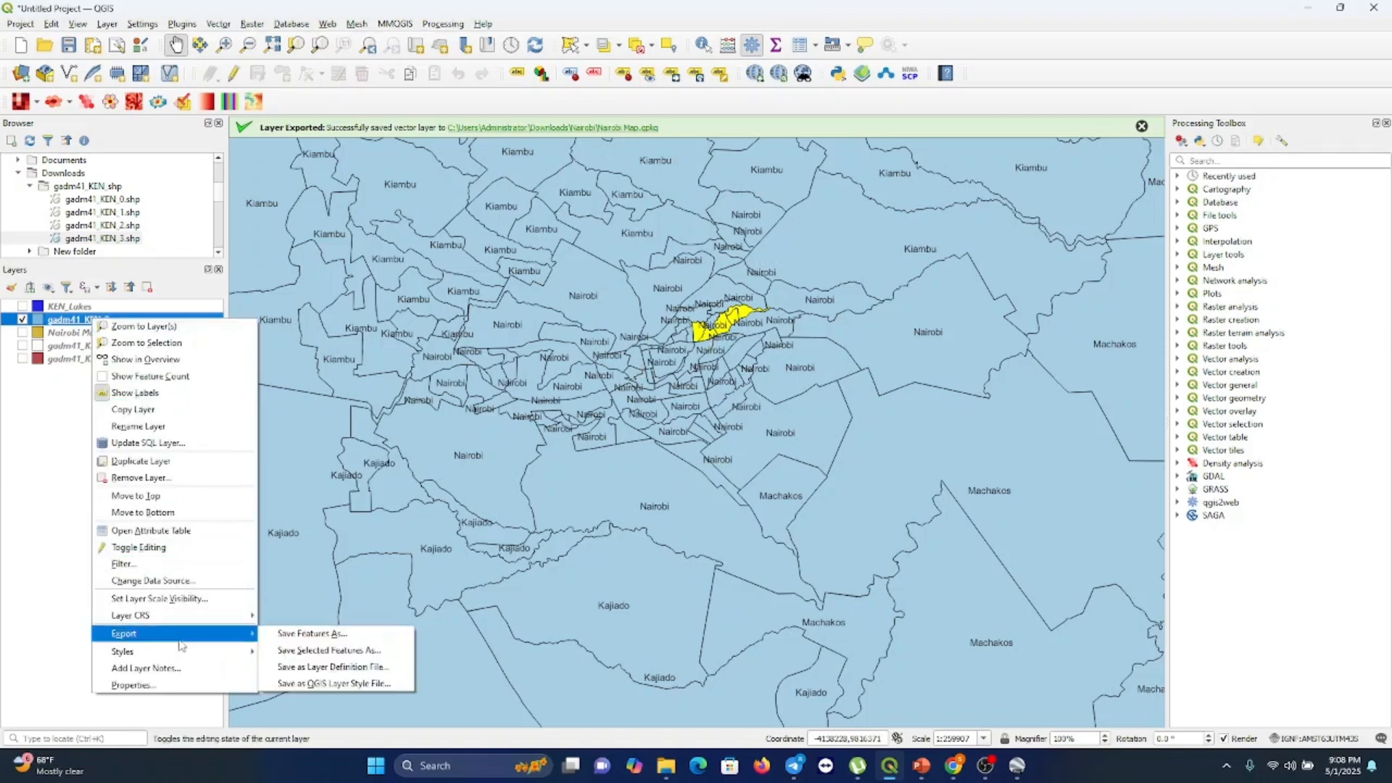
{"action": "left_click", "coordinate": [319, 651]}
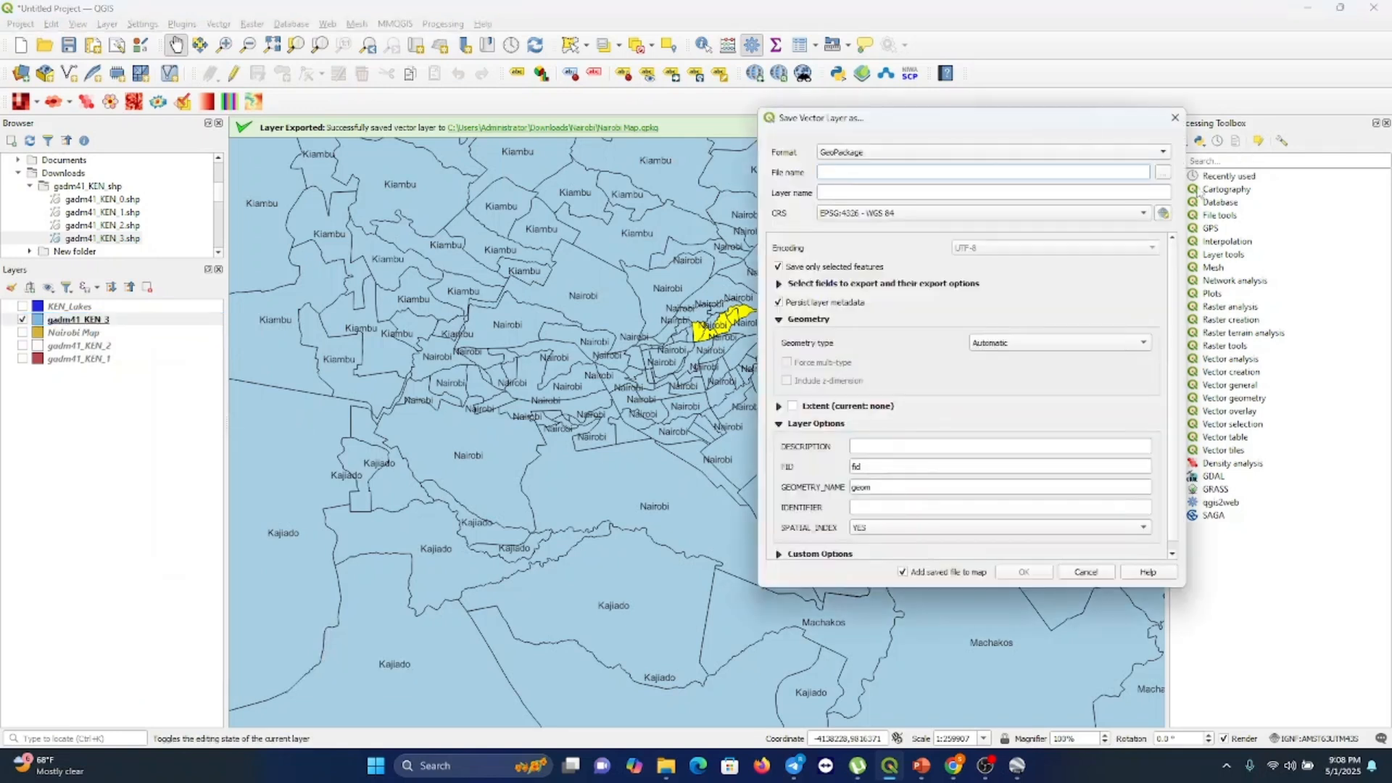
{"action": "left_click", "coordinate": [1163, 172]}
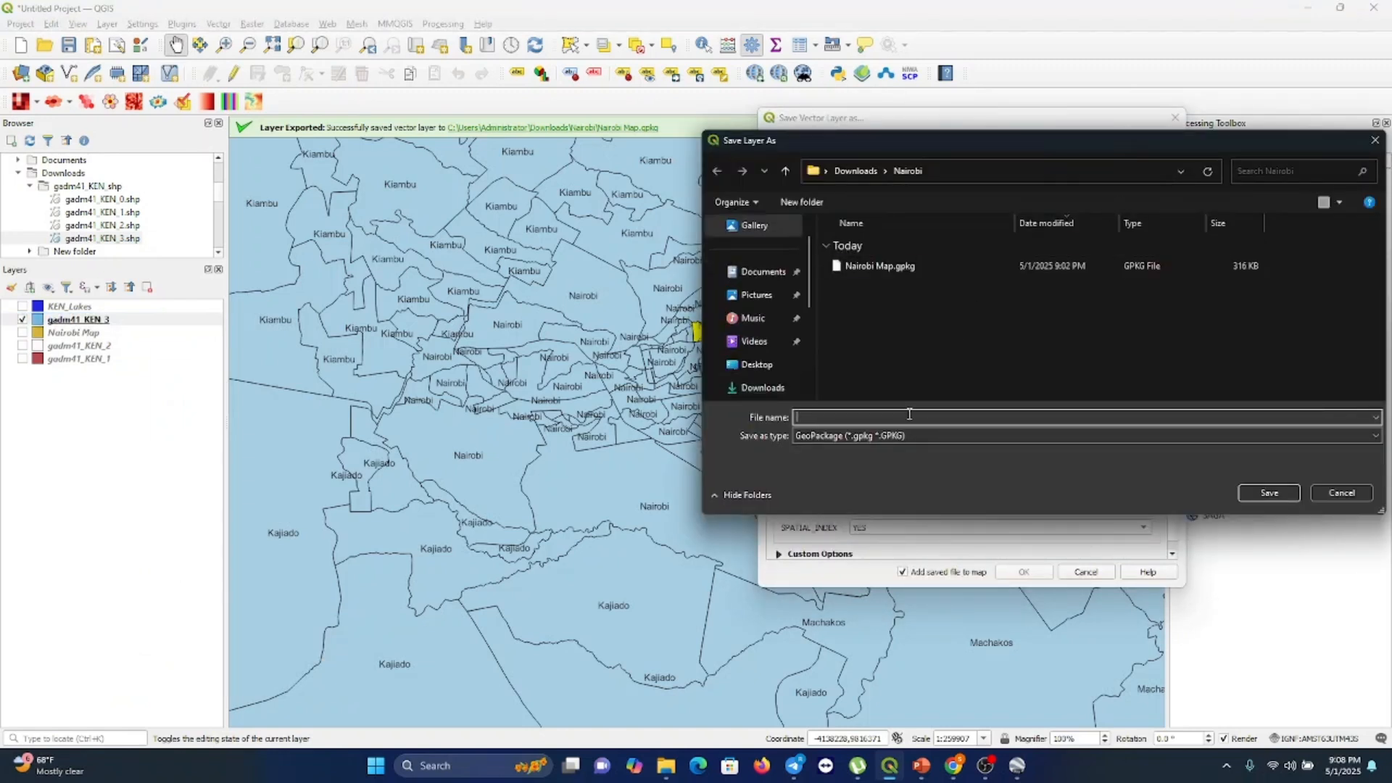
{"action": "type", "text": "Kariobangi"}
{"action": "left_click", "coordinate": [1270, 494]}
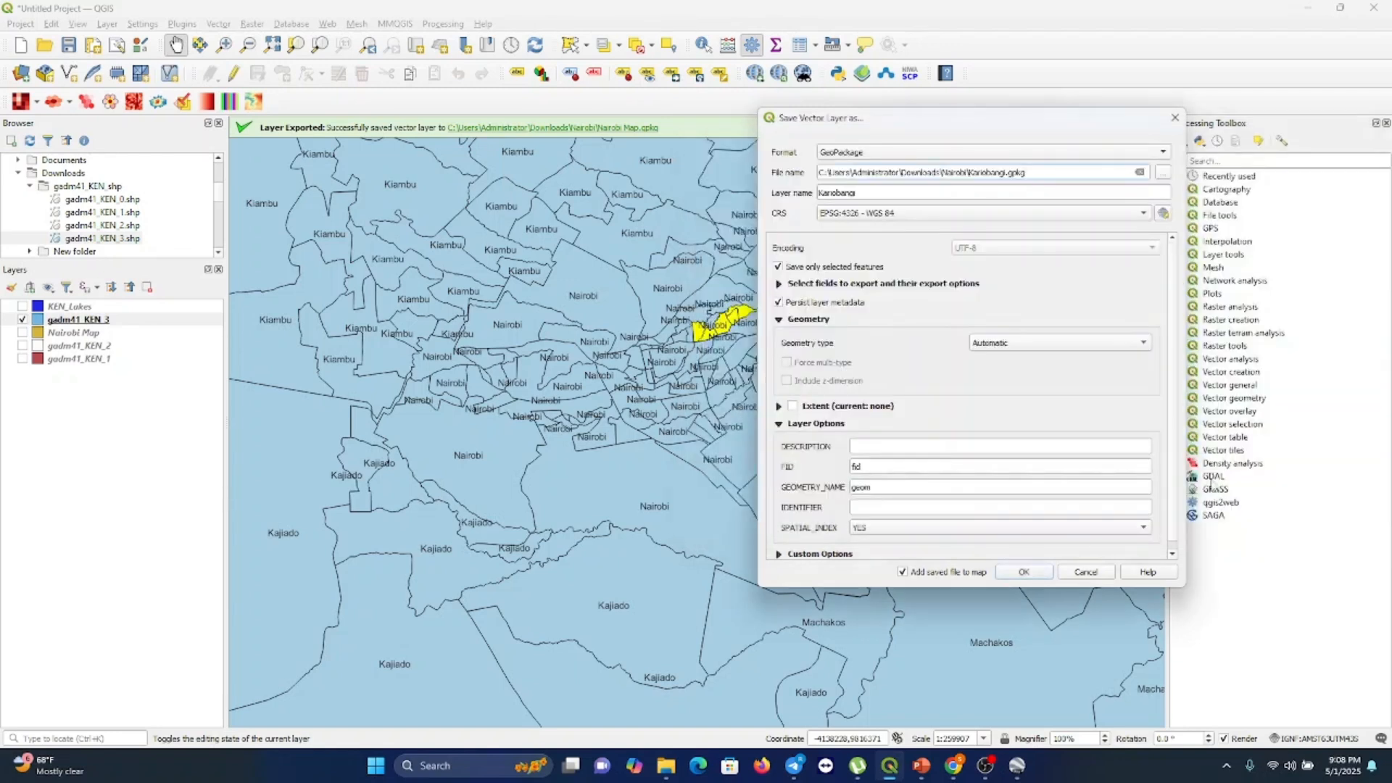
{"action": "left_click", "coordinate": [1024, 574]}
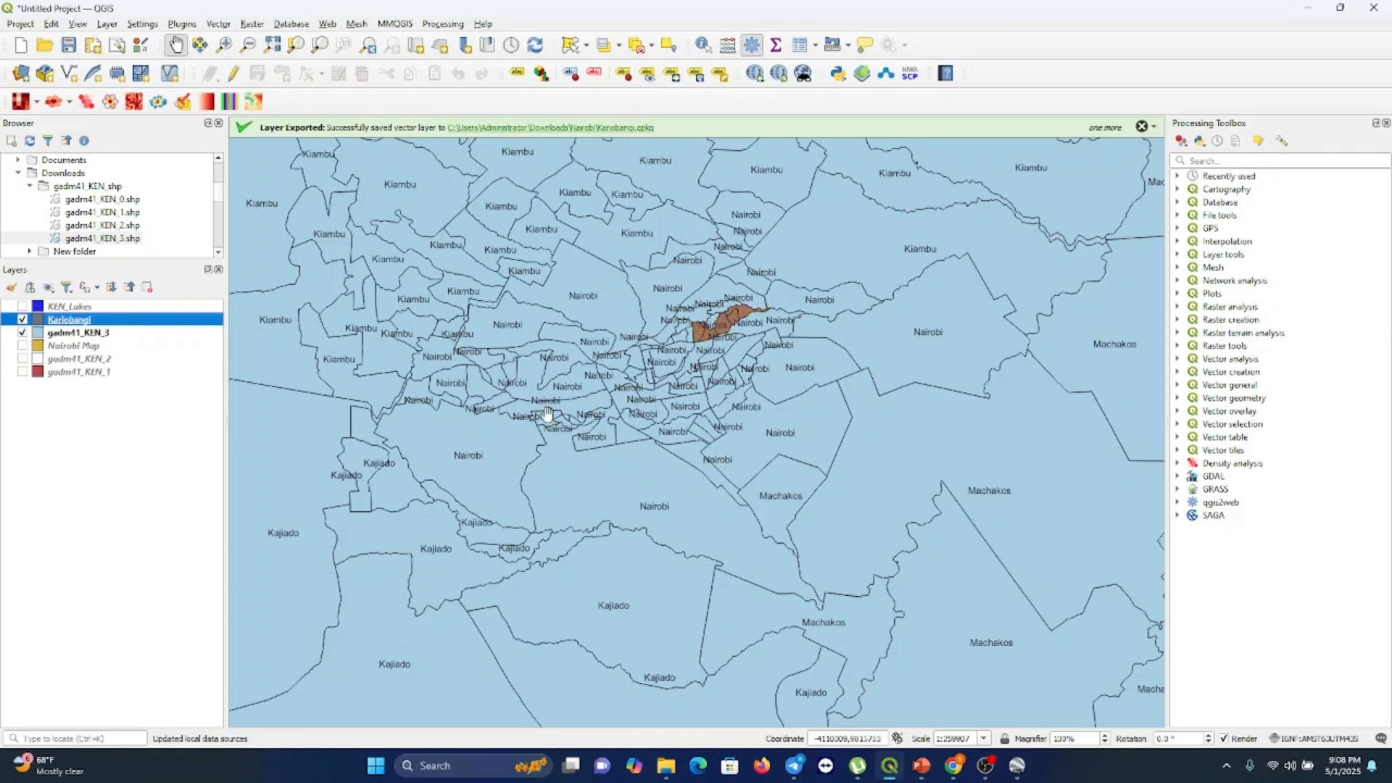
Zoom the map out until the whole of Kenya is in view
{"action": "scroll", "coordinate": [547, 413], "scroll_direction": "down", "scroll_amount": 1}
{"action": "scroll", "coordinate": [547, 413], "scroll_direction": "down", "scroll_amount": 1}
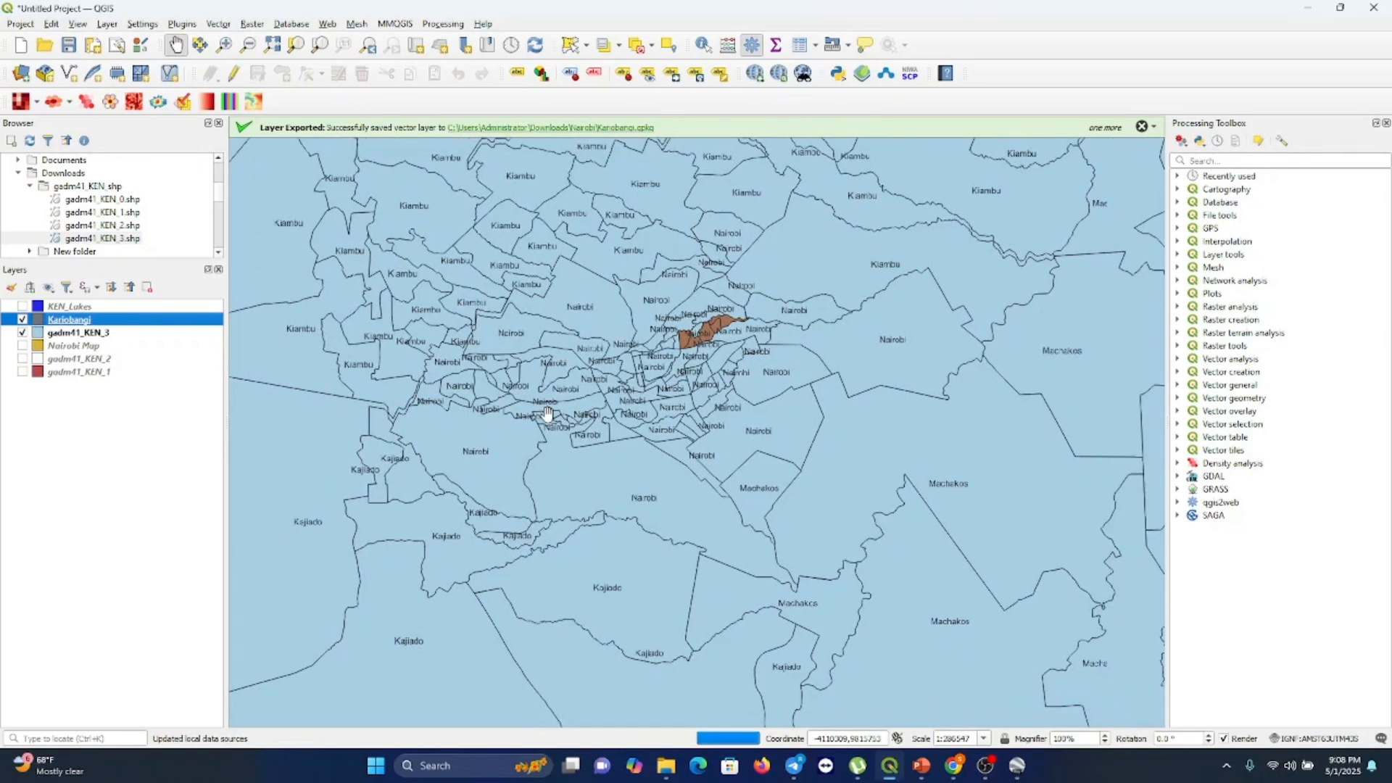
{"action": "scroll", "coordinate": [547, 414], "scroll_direction": "down", "scroll_amount": 2}
{"action": "scroll", "coordinate": [547, 413], "scroll_direction": "down", "scroll_amount": 2}
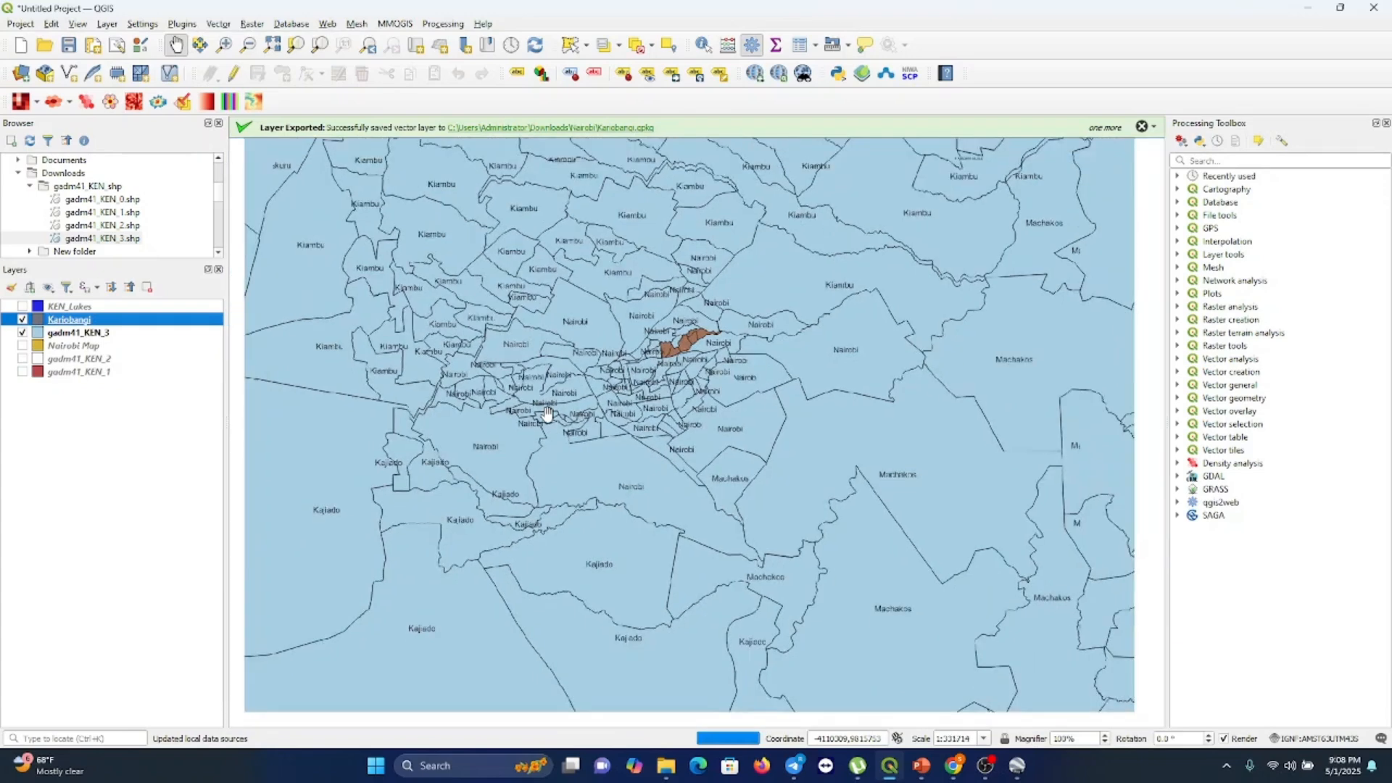
{"action": "scroll", "coordinate": [547, 414], "scroll_direction": "down", "scroll_amount": 3}
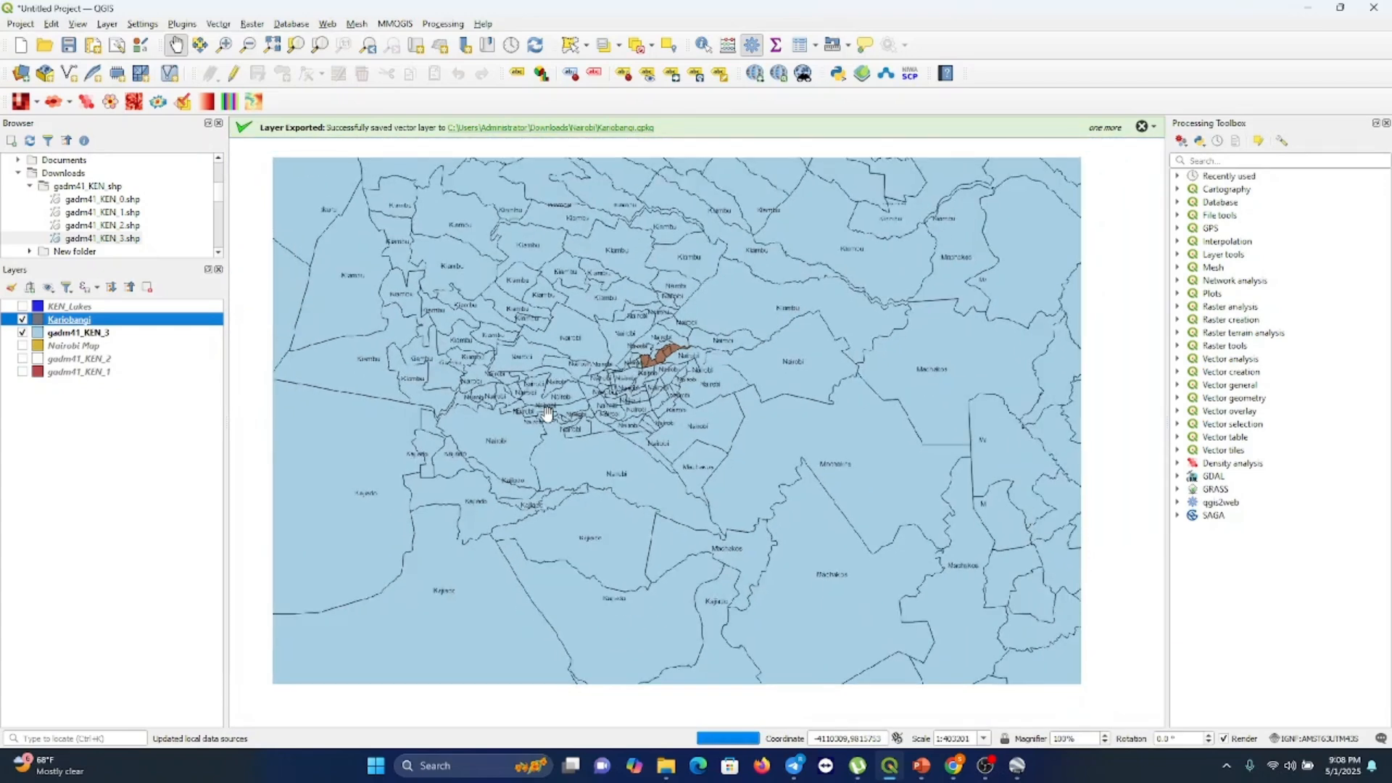
{"action": "scroll", "coordinate": [548, 413], "scroll_direction": "down", "scroll_amount": 2}
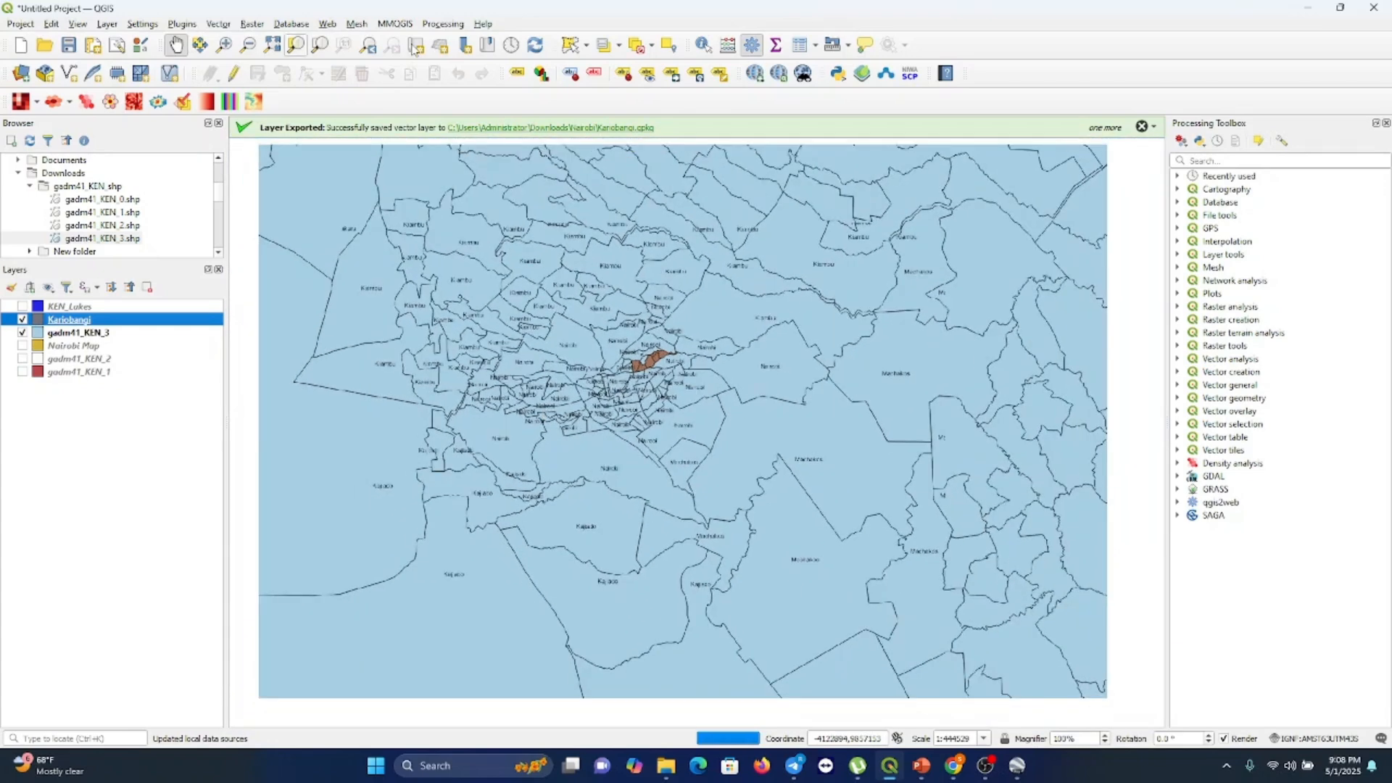
{"action": "left_click", "coordinate": [248, 44]}
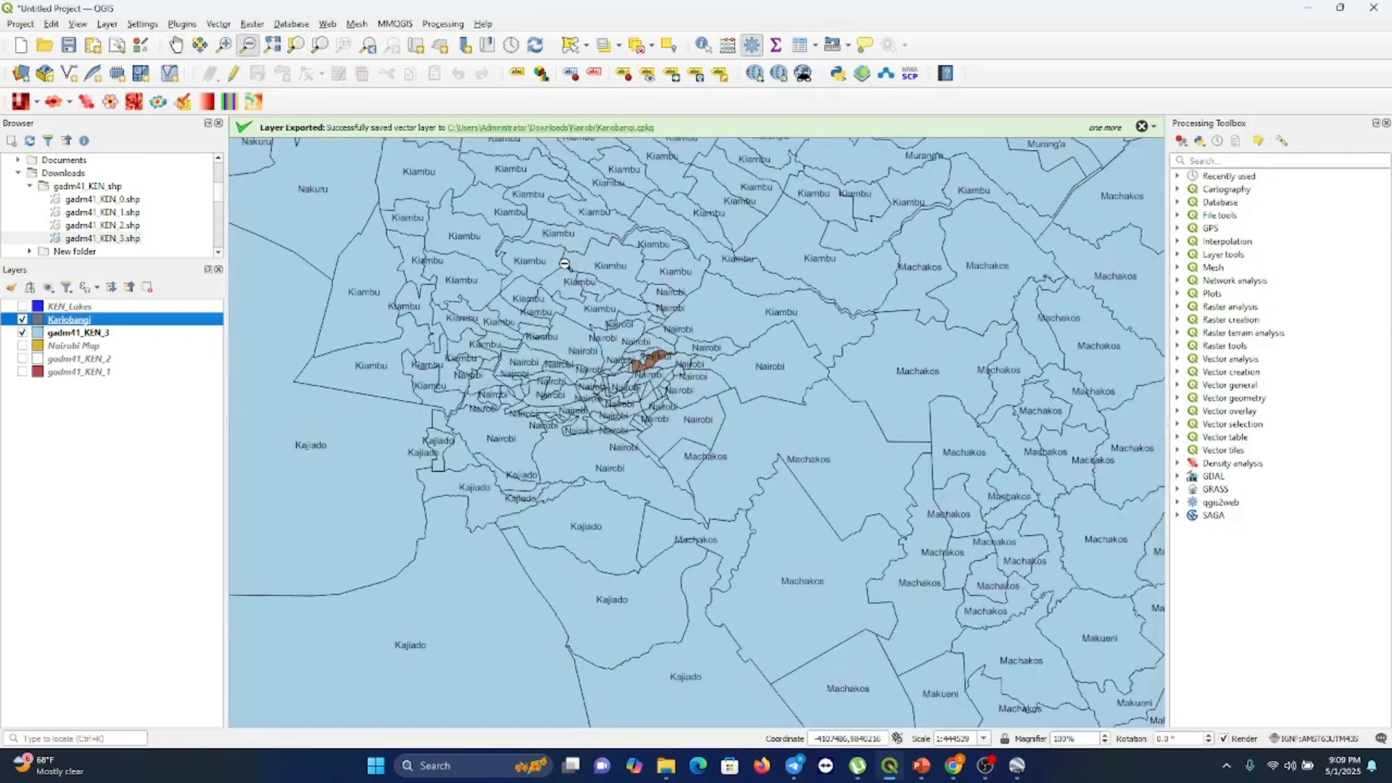
{"action": "left_click", "coordinate": [564, 264]}
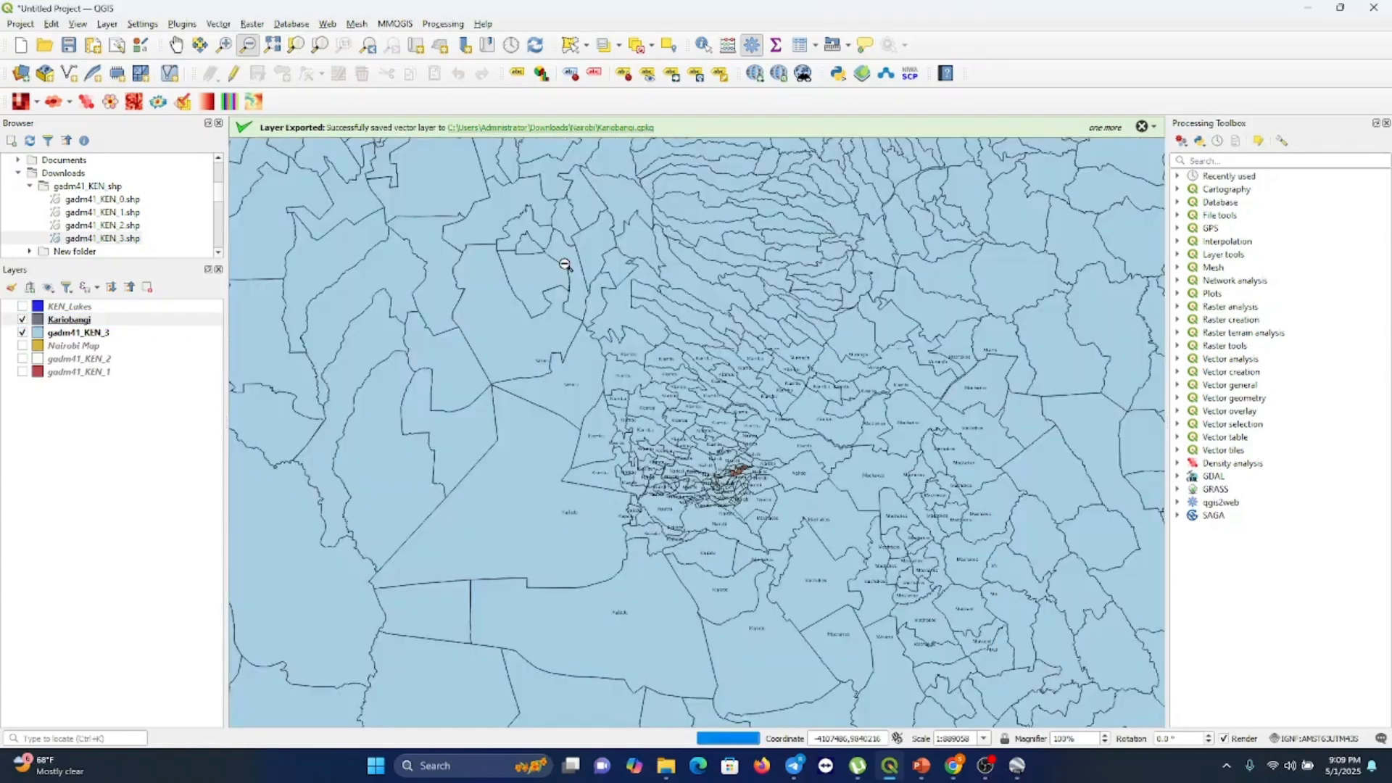
{"action": "left_click", "coordinate": [565, 265]}
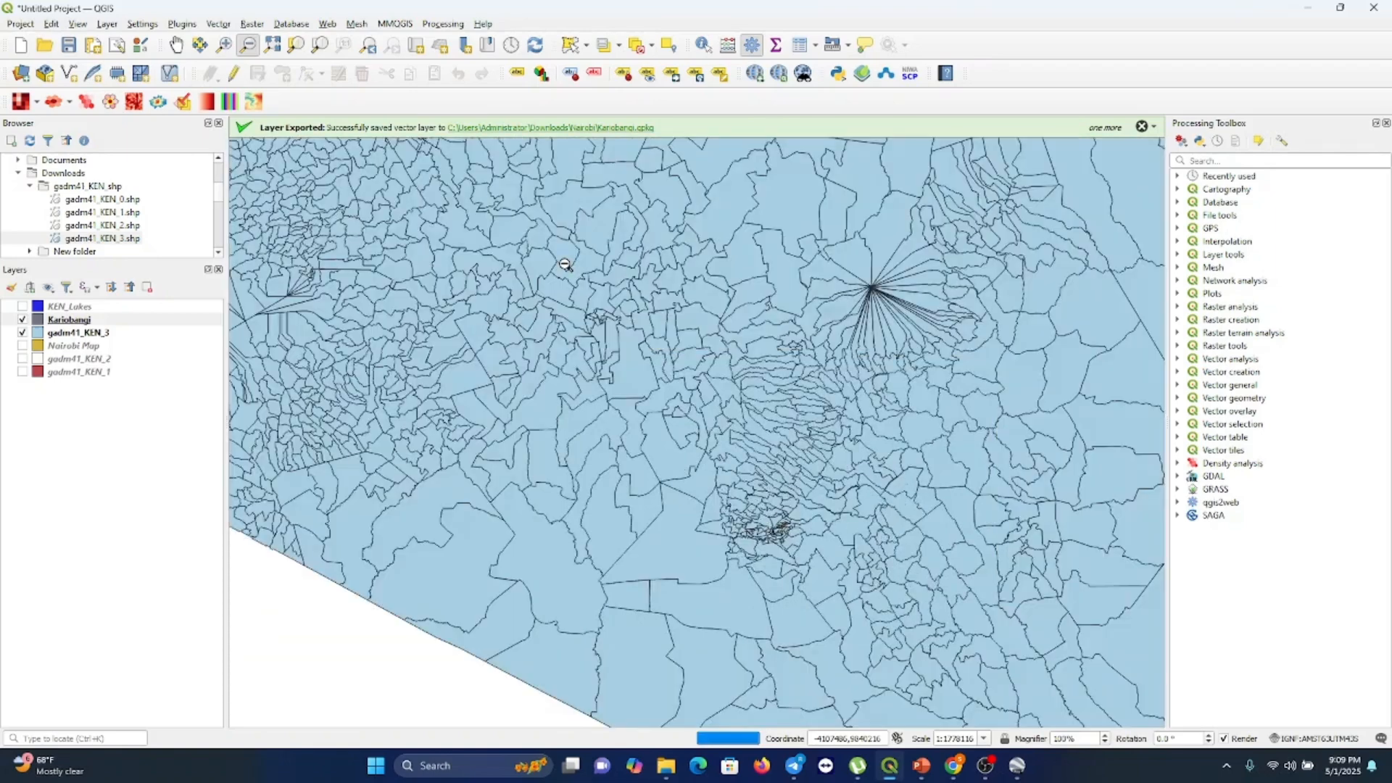
{"action": "left_click", "coordinate": [565, 265]}
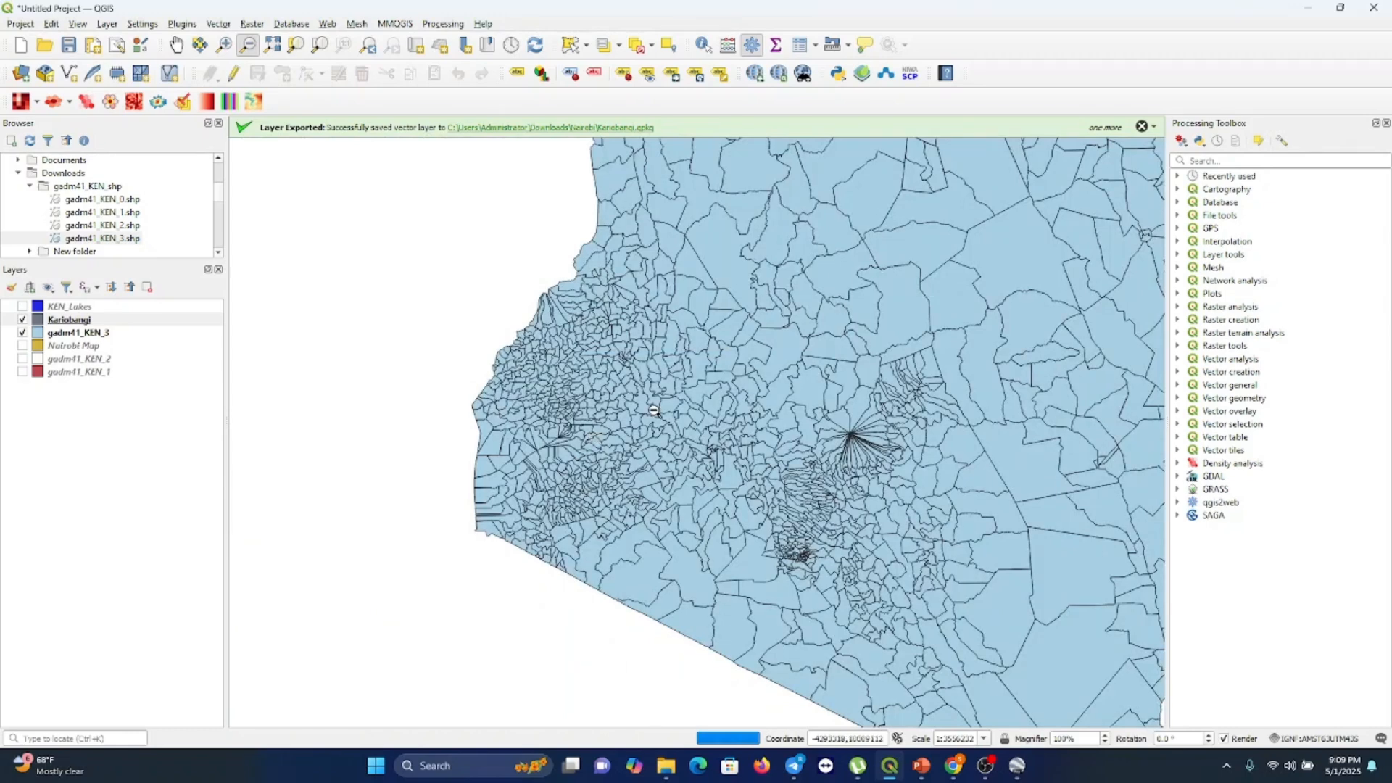
{"action": "left_click", "coordinate": [674, 407]}
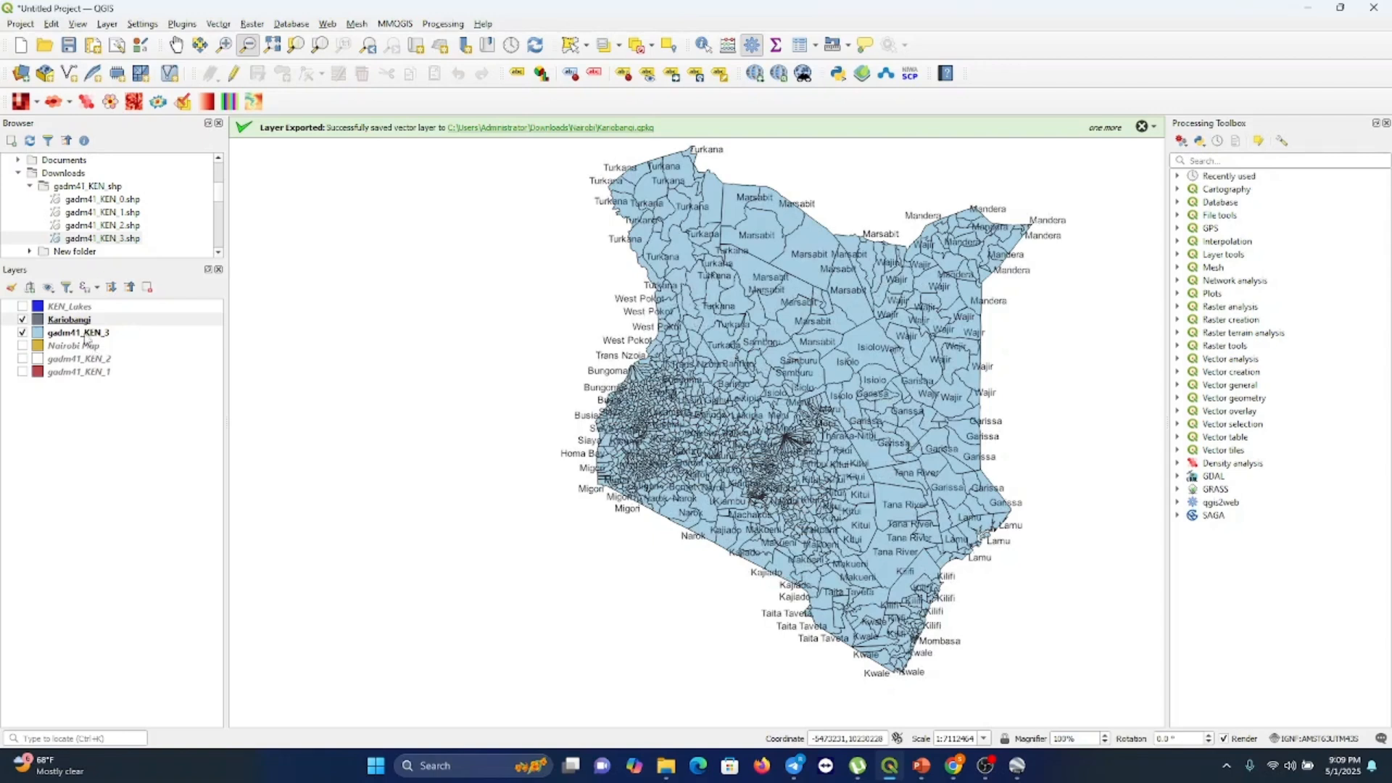
Hide the gadm41_KEN_3 layer and display the gadm41_KEN_2 layer instead
{"action": "left_click", "coordinate": [77, 333]}
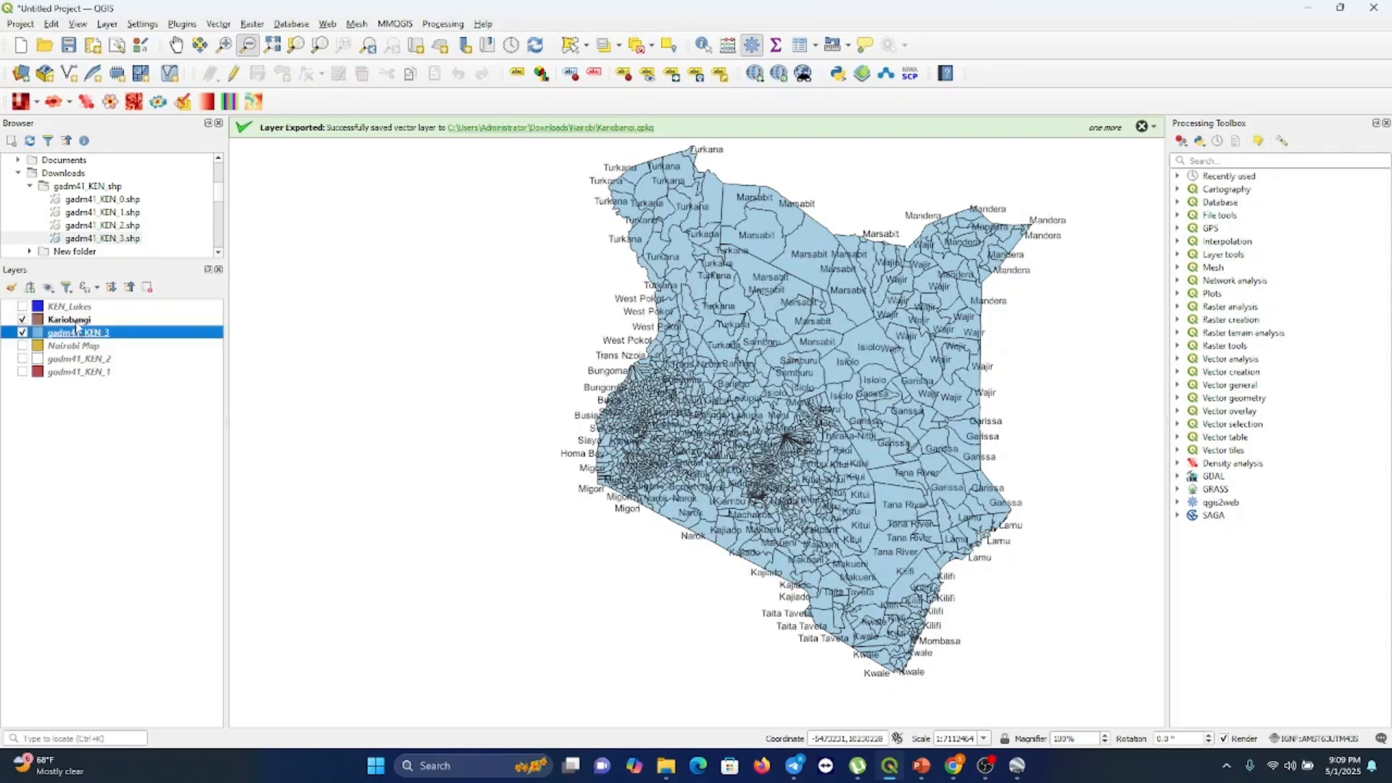
{"action": "left_click", "coordinate": [23, 359]}
{"action": "left_click", "coordinate": [23, 332]}
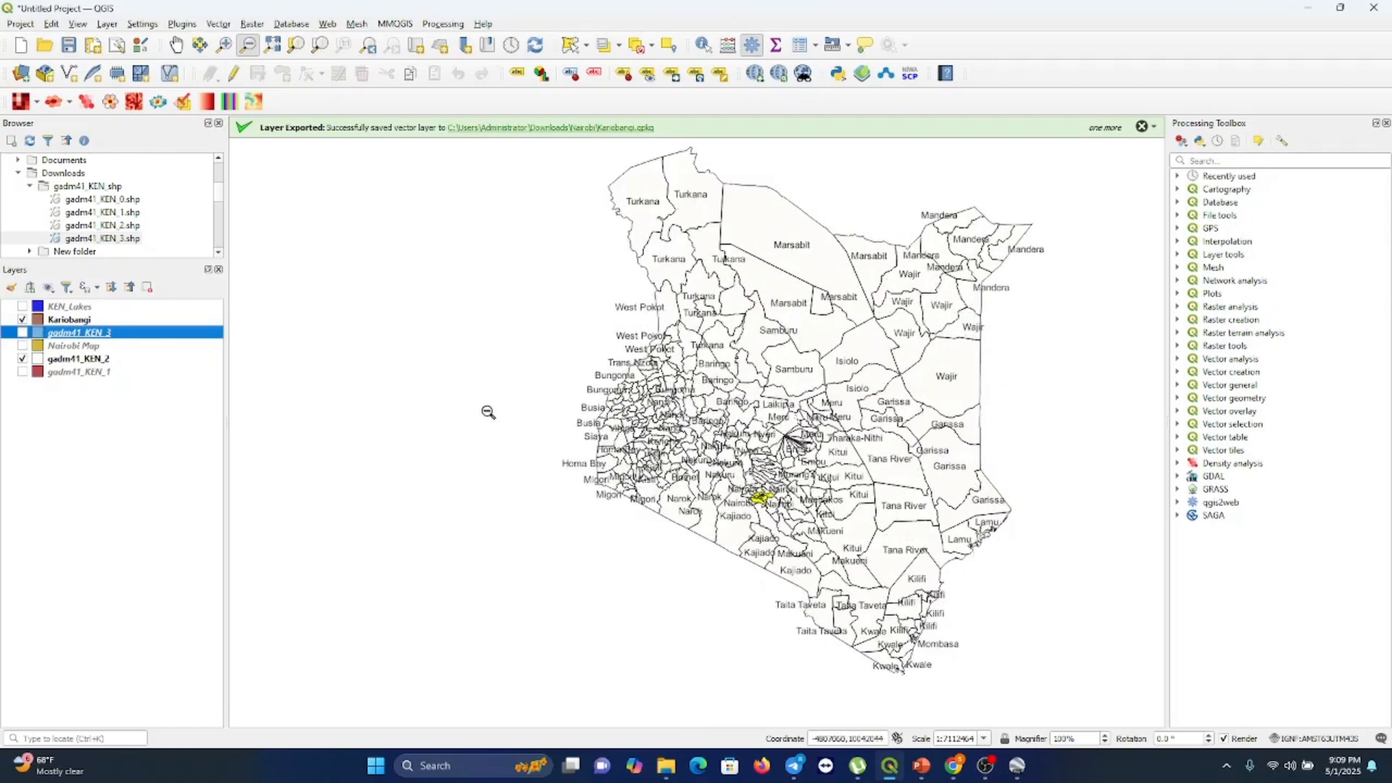
Open the Kariobangi layer's attribute table, select the Kariobangi North feature in row 5, and close the table
{"action": "left_click", "coordinate": [85, 320]}
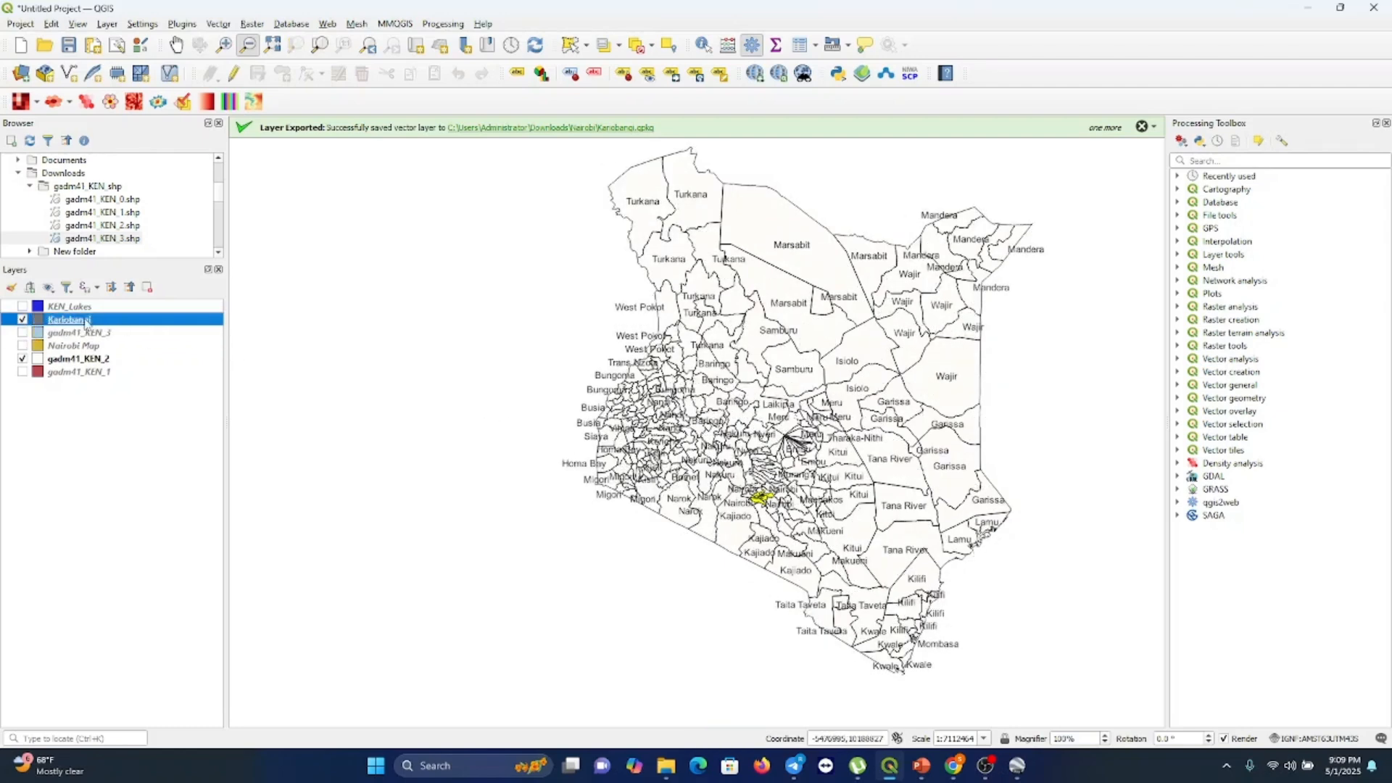
{"action": "right_click", "coordinate": [86, 322]}
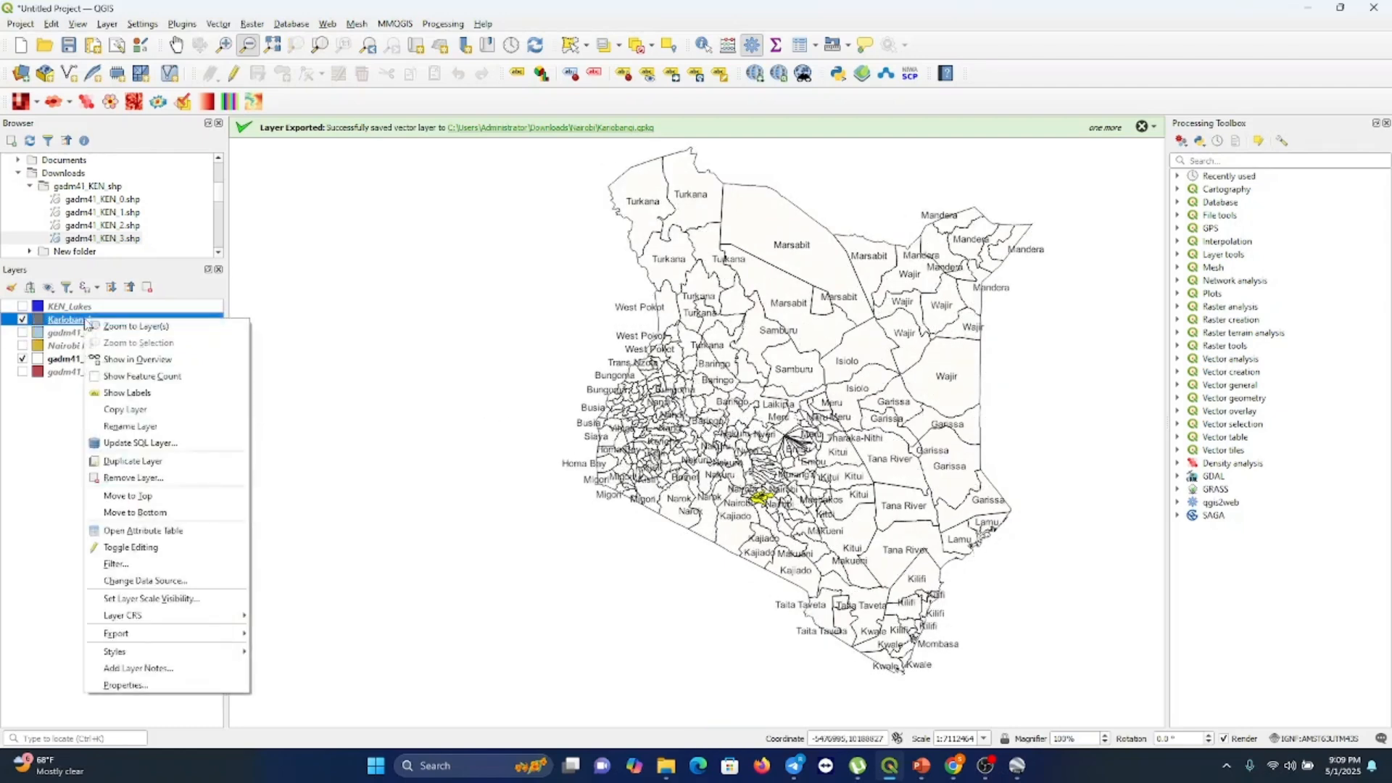
{"action": "left_click", "coordinate": [132, 530]}
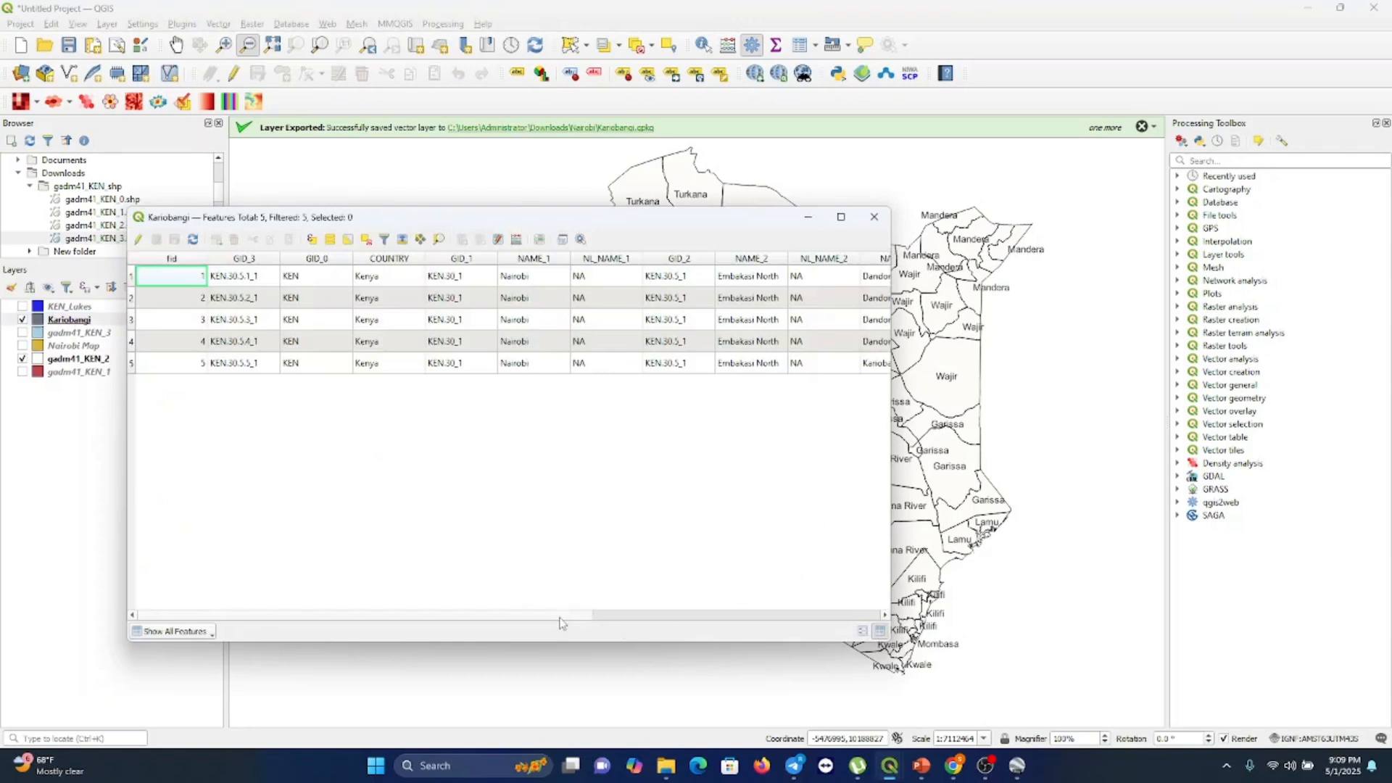
{"action": "left_click_drag", "start_coordinate": [564, 618], "coordinate": [676, 611]}
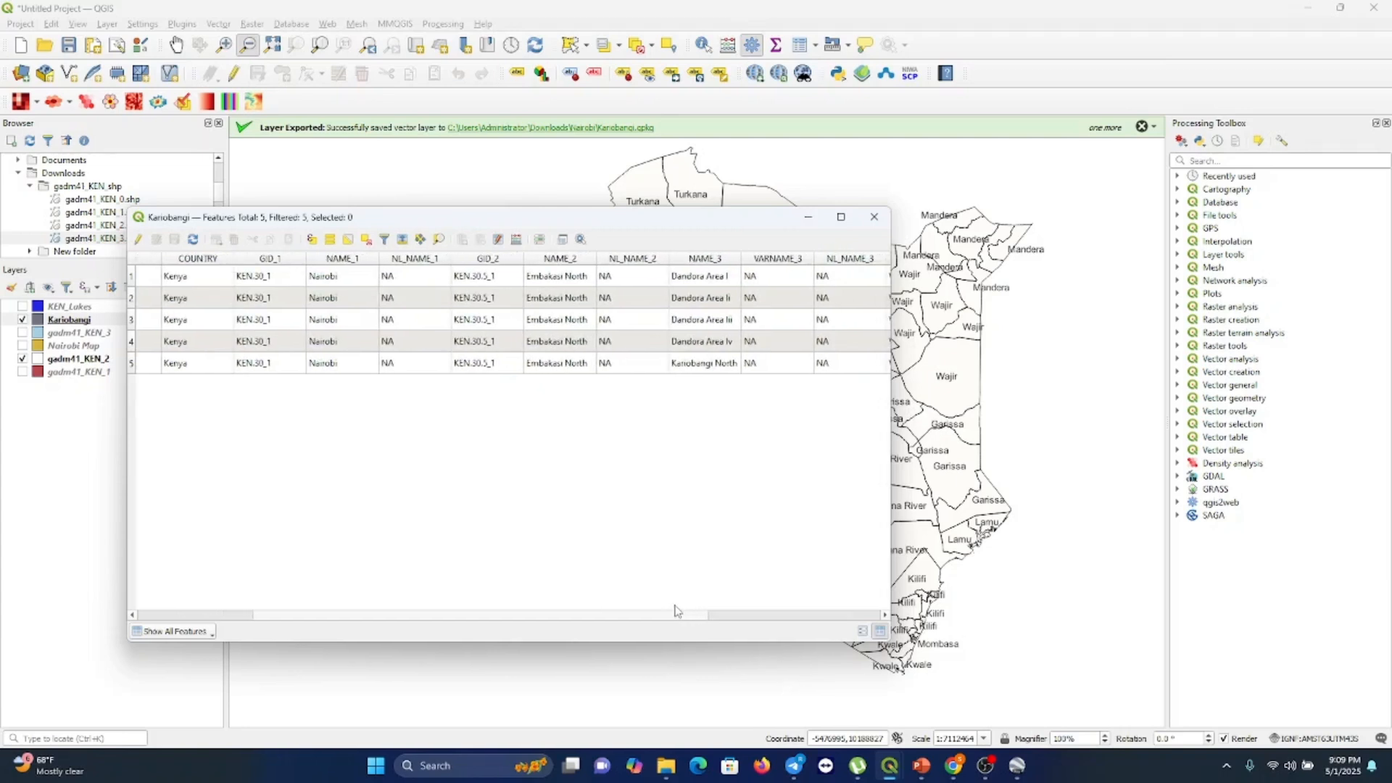
{"action": "left_click_drag", "start_coordinate": [675, 610], "coordinate": [539, 616]}
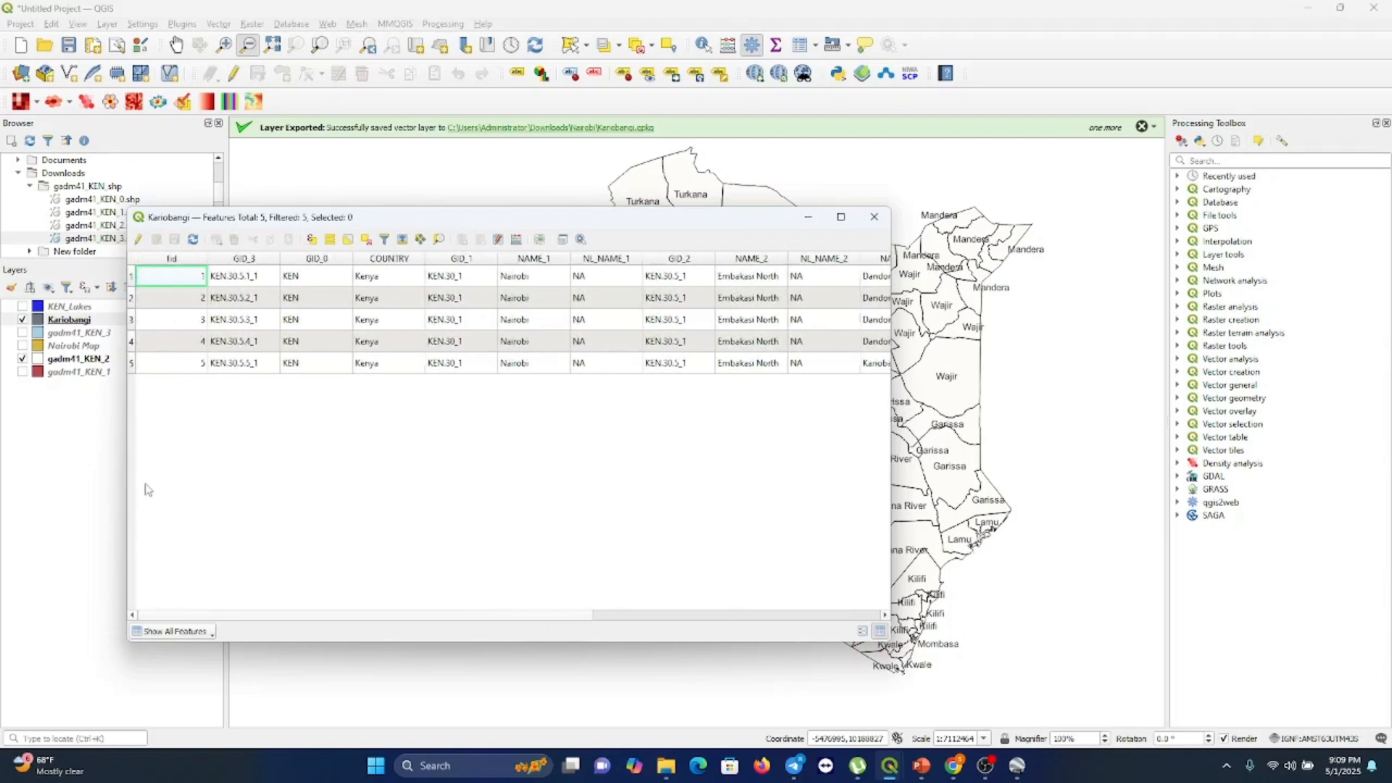
{"action": "left_click", "coordinate": [132, 364]}
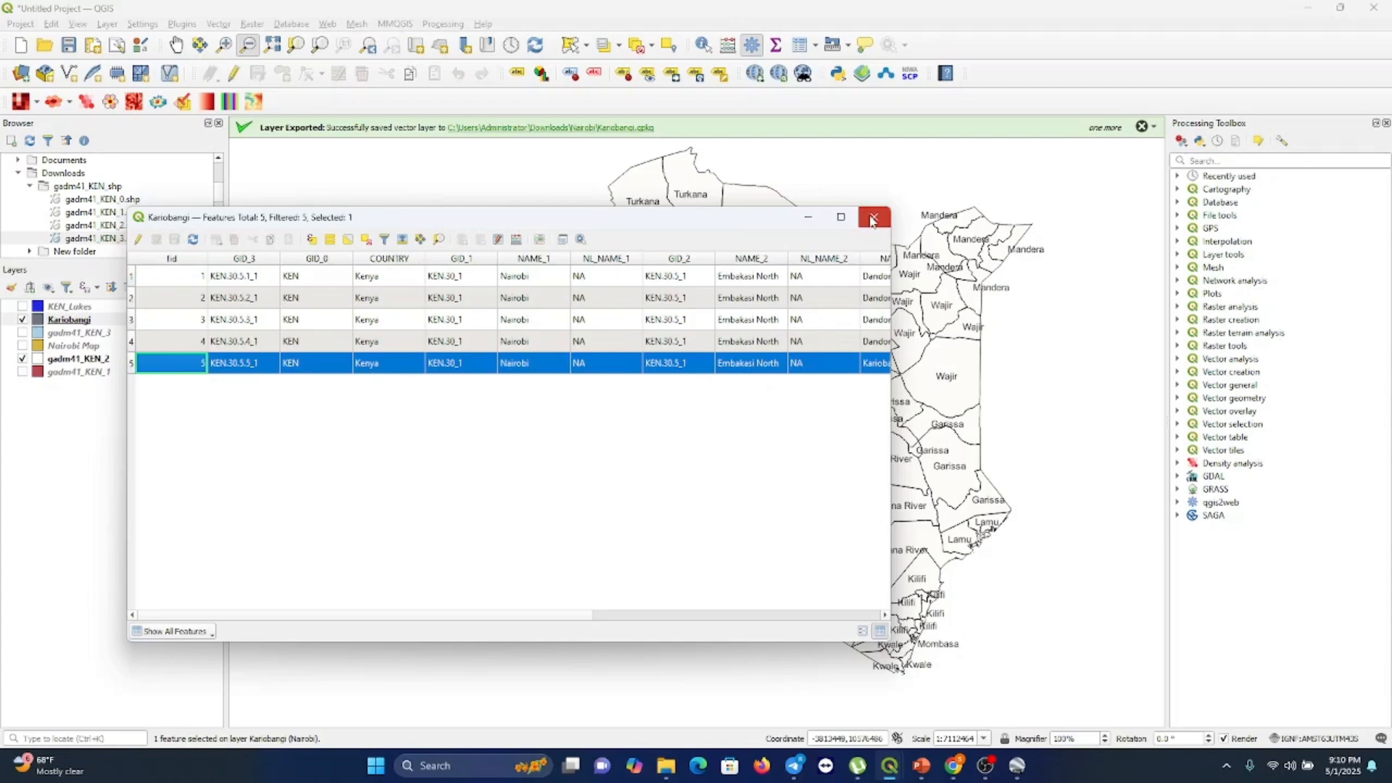
{"action": "left_click", "coordinate": [872, 219]}
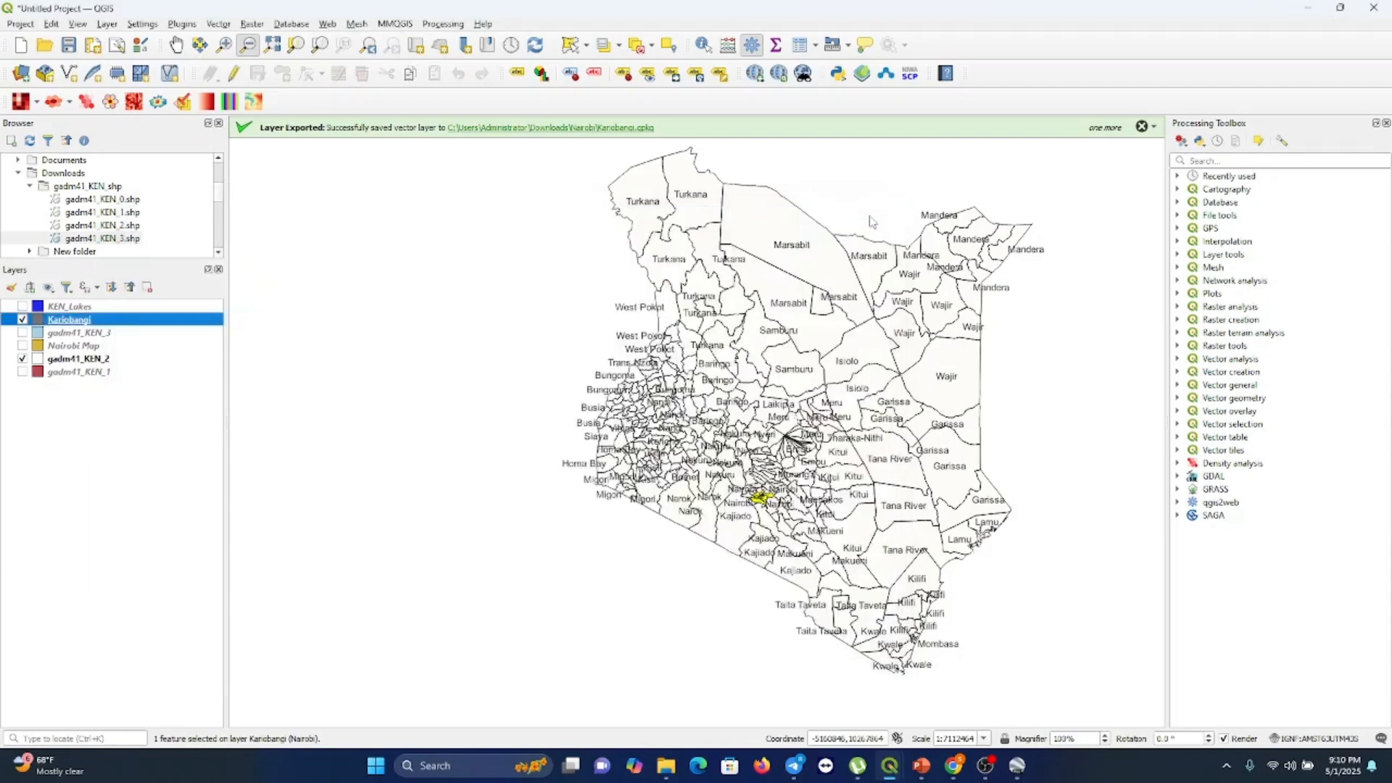
Export the selected Kariobangi feature as a GeoPackage named Kariobangi 1 in the Nairobi folder and add it to the map
{"action": "right_click", "coordinate": [176, 325]}
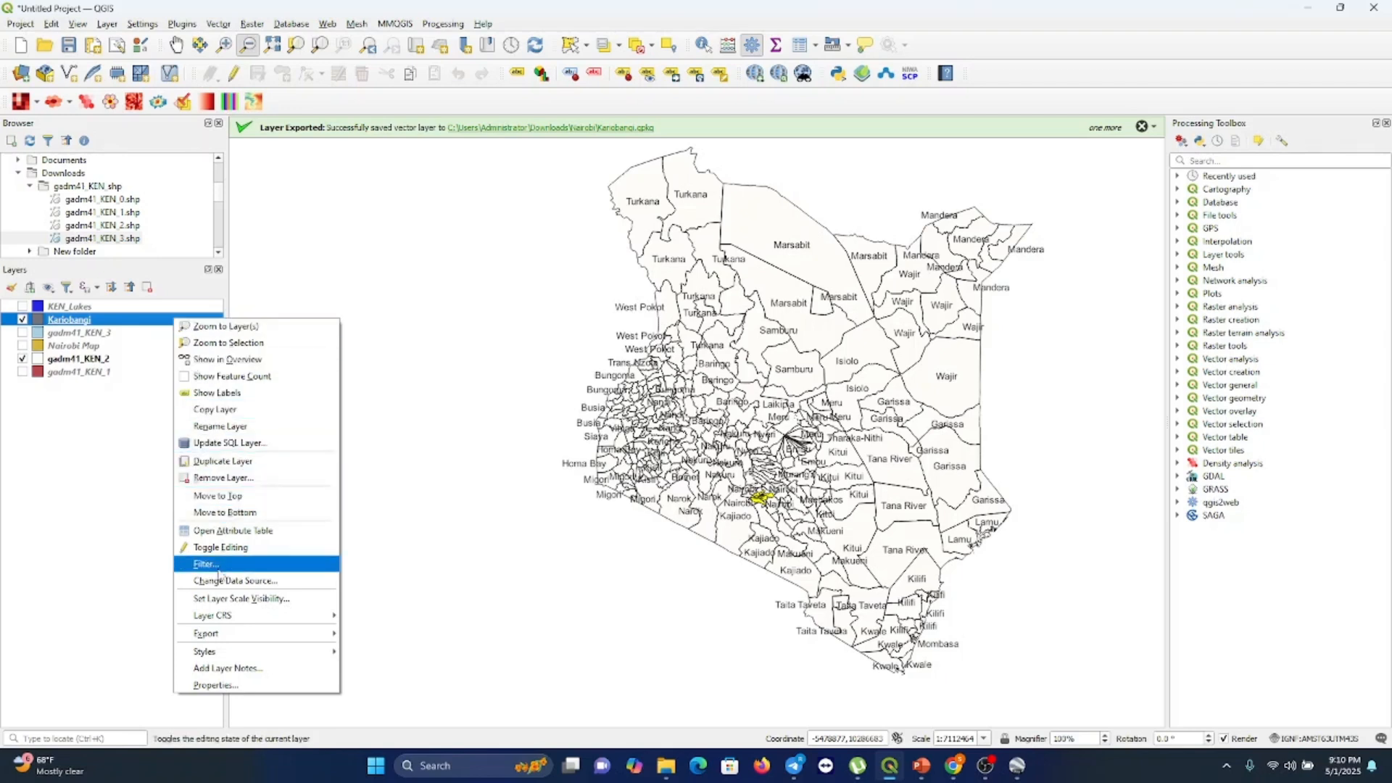
{"action": "mouse_move", "coordinate": [229, 645]}
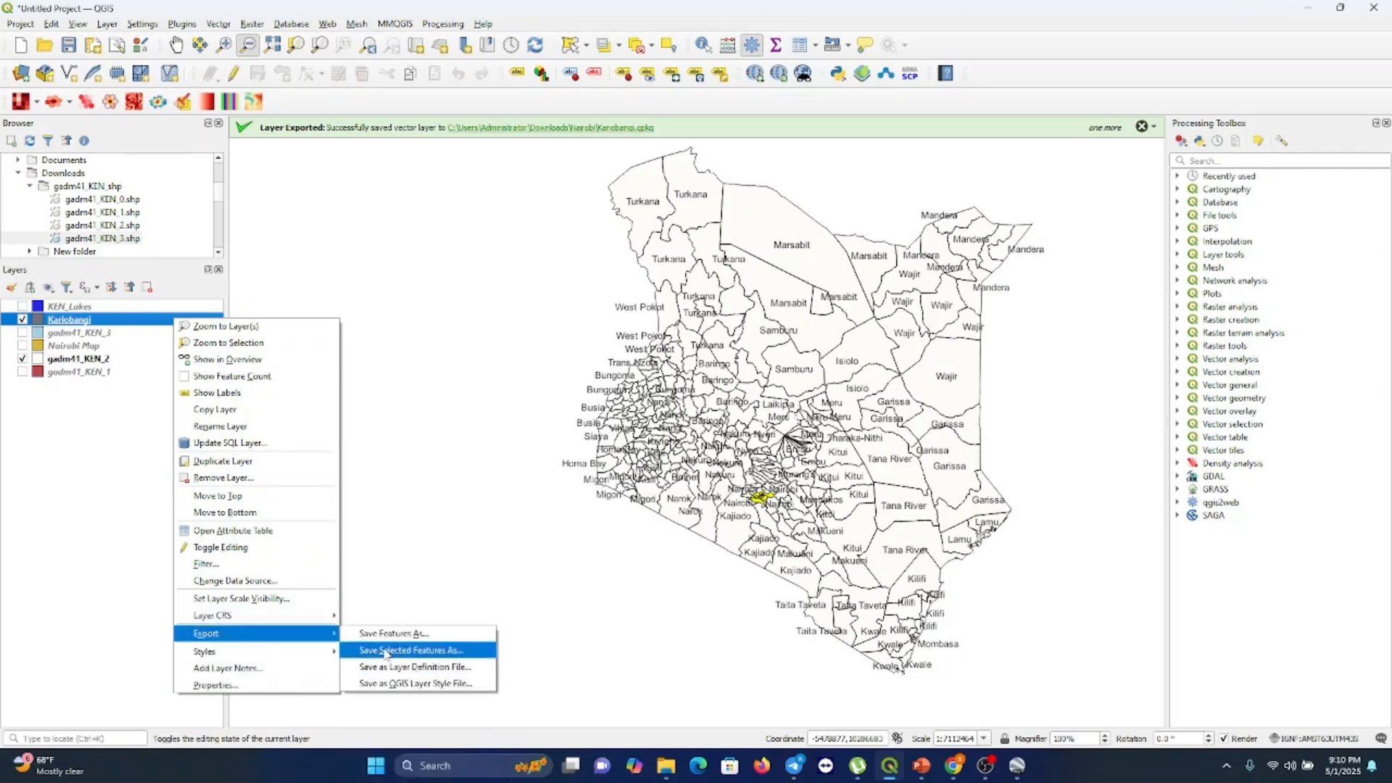
{"action": "left_click", "coordinate": [385, 651]}
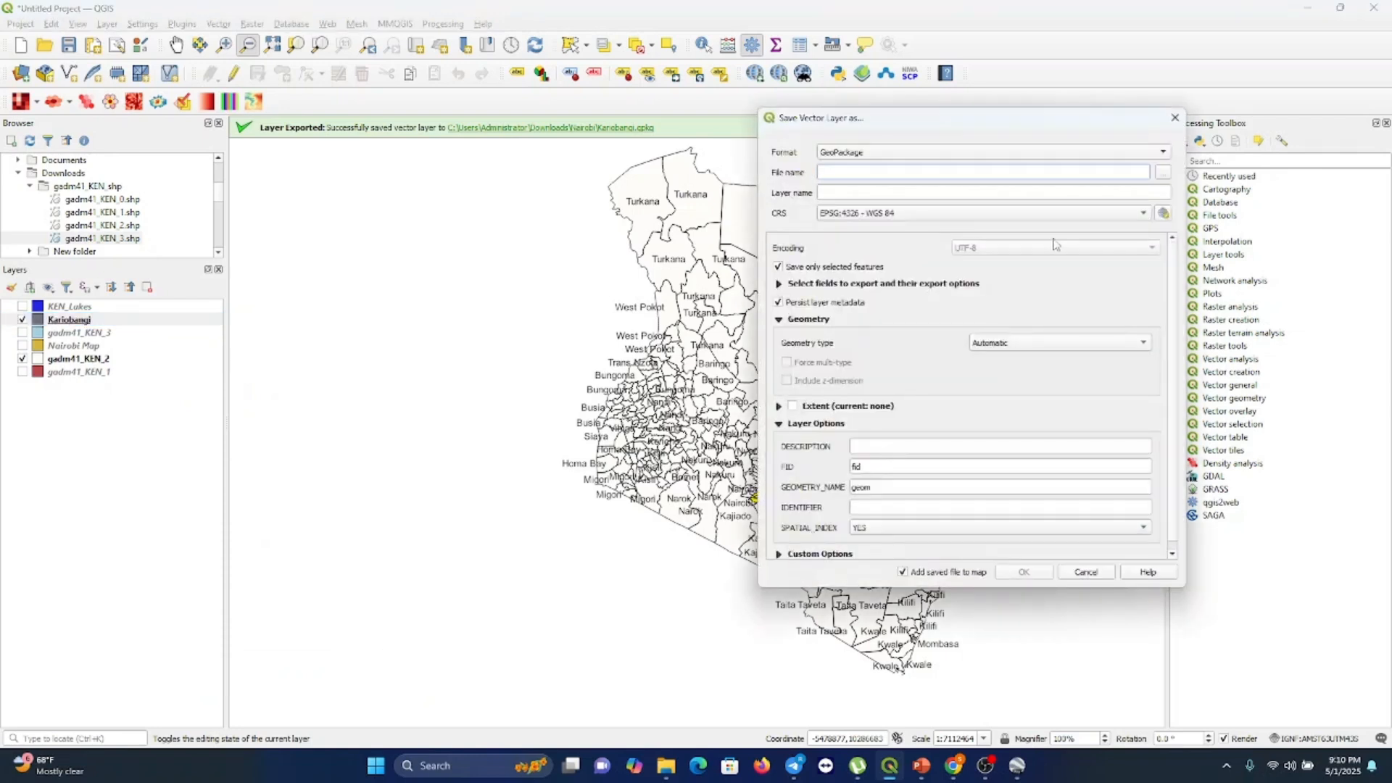
{"action": "left_click", "coordinate": [1160, 176]}
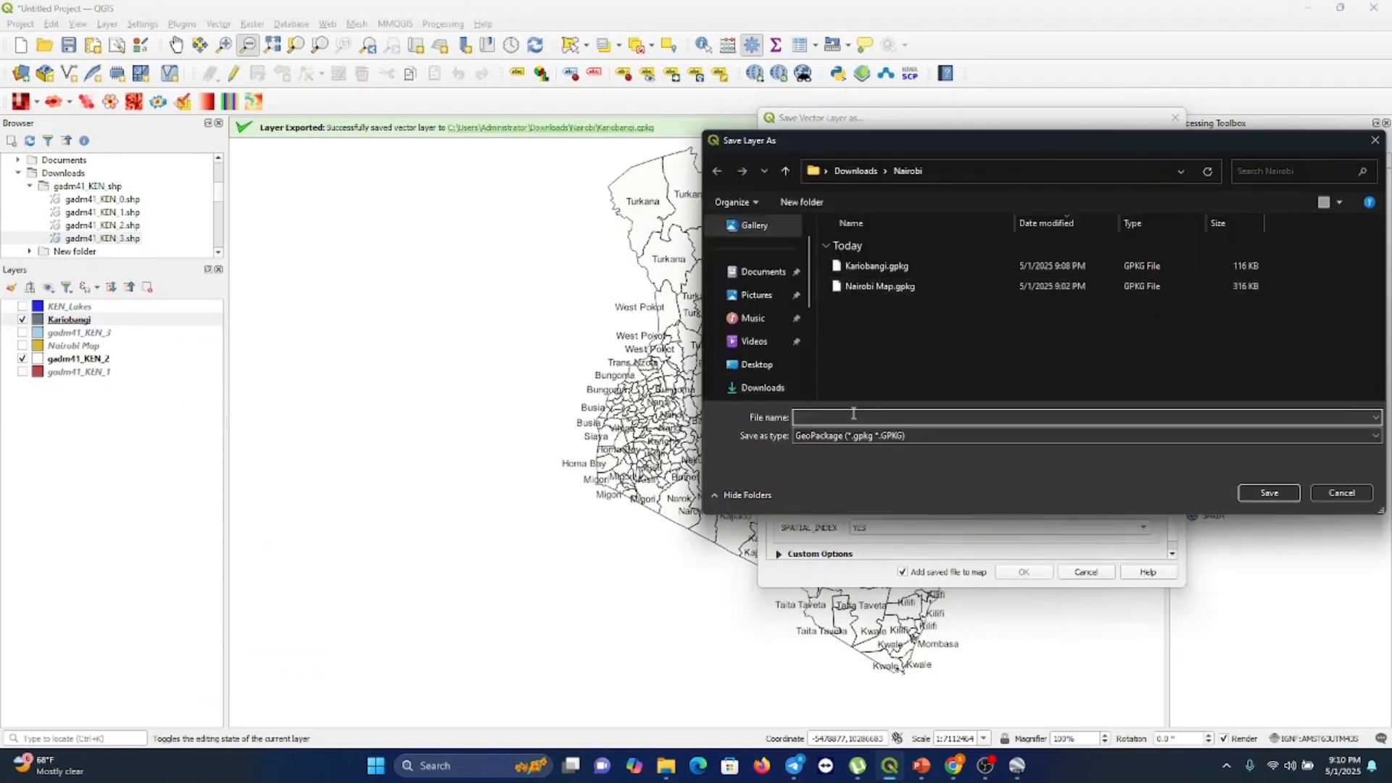
{"action": "type", "text": "Kario"}
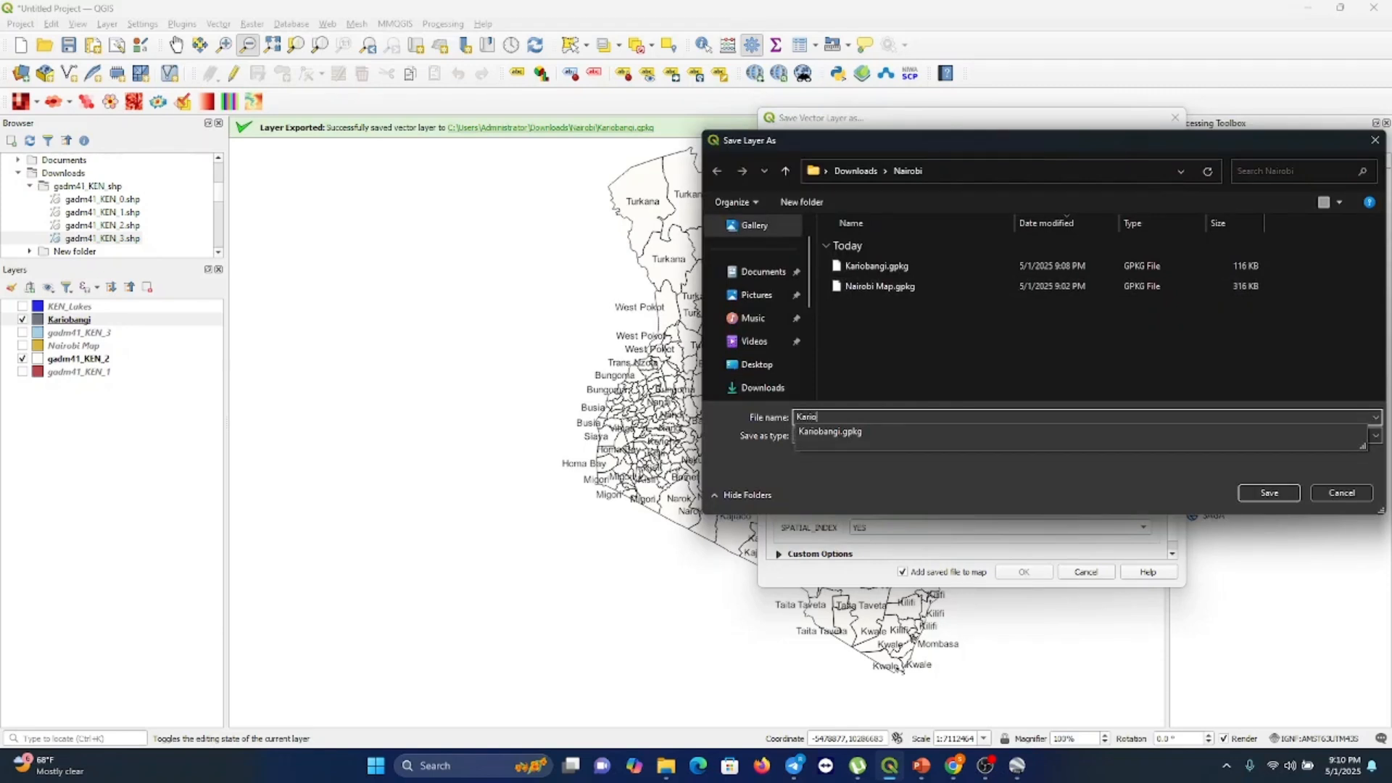
{"action": "type", "text": "bangi"}
{"action": "left_click", "coordinate": [854, 415]}
{"action": "type", "text": "1"}
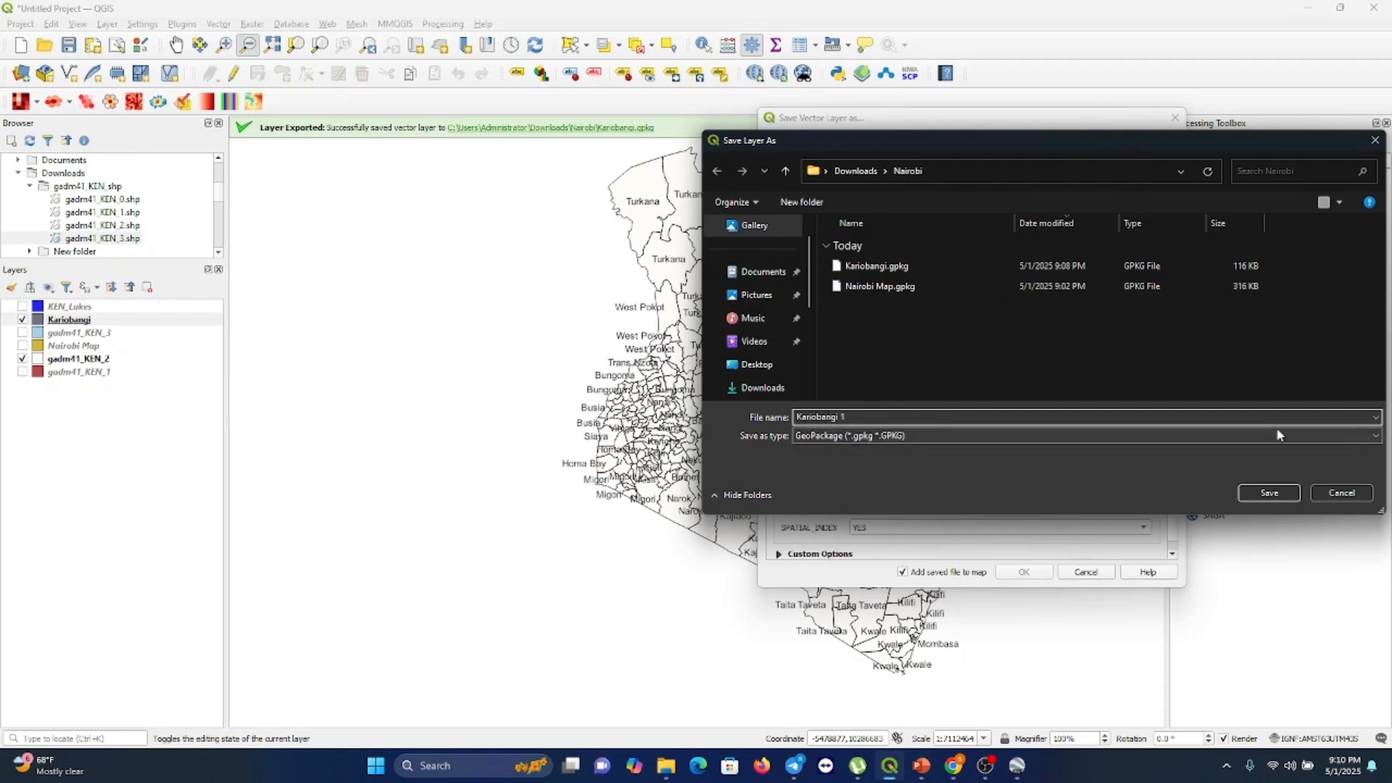
{"action": "left_click", "coordinate": [1268, 493]}
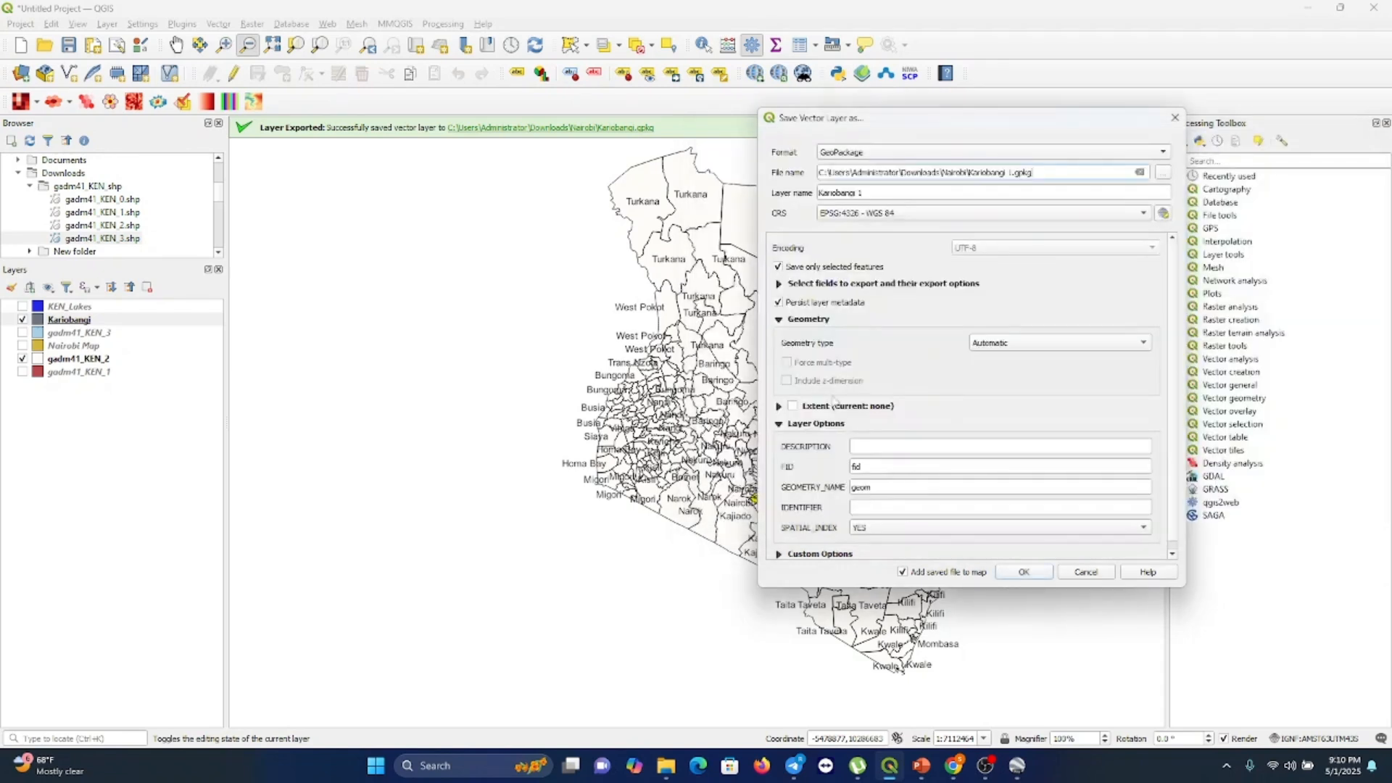
{"action": "left_click", "coordinate": [1024, 573]}
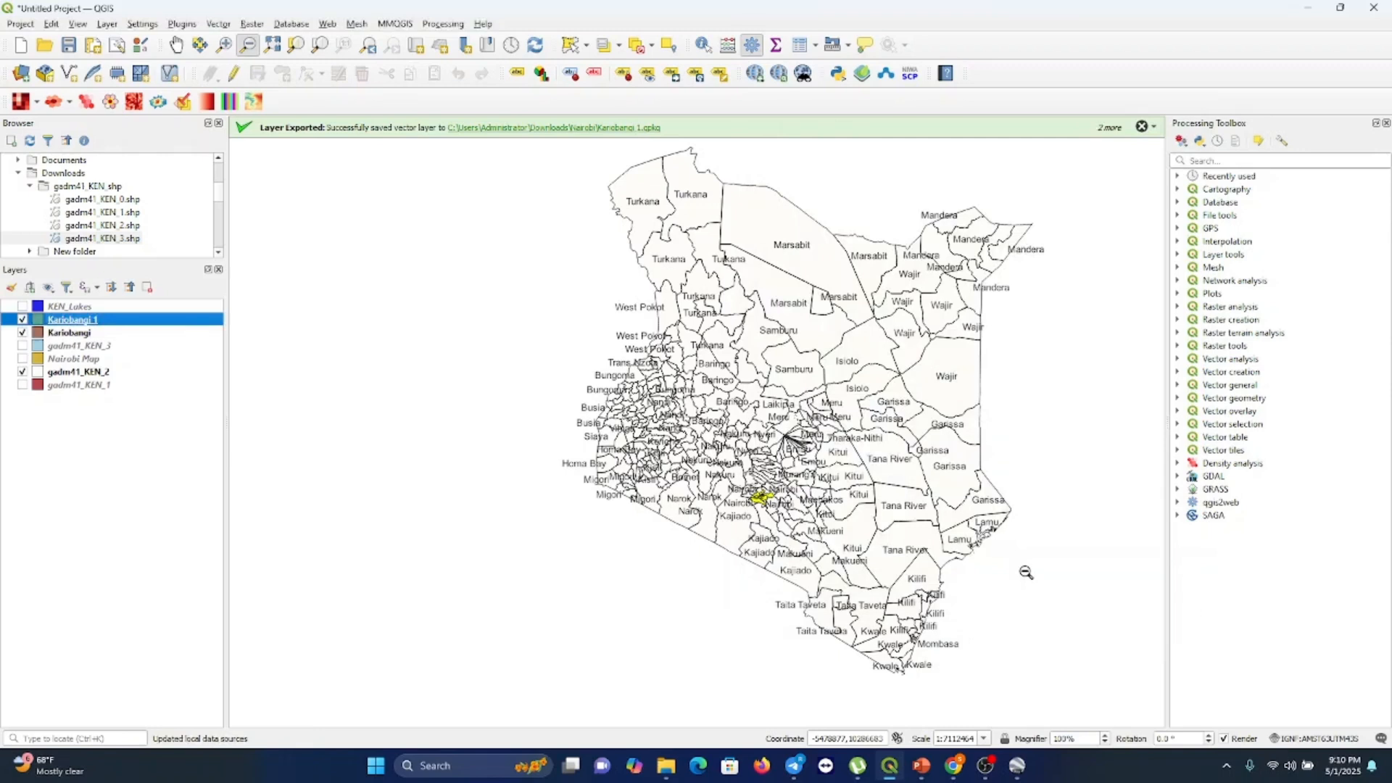
{"action": "left_click", "coordinate": [177, 47]}
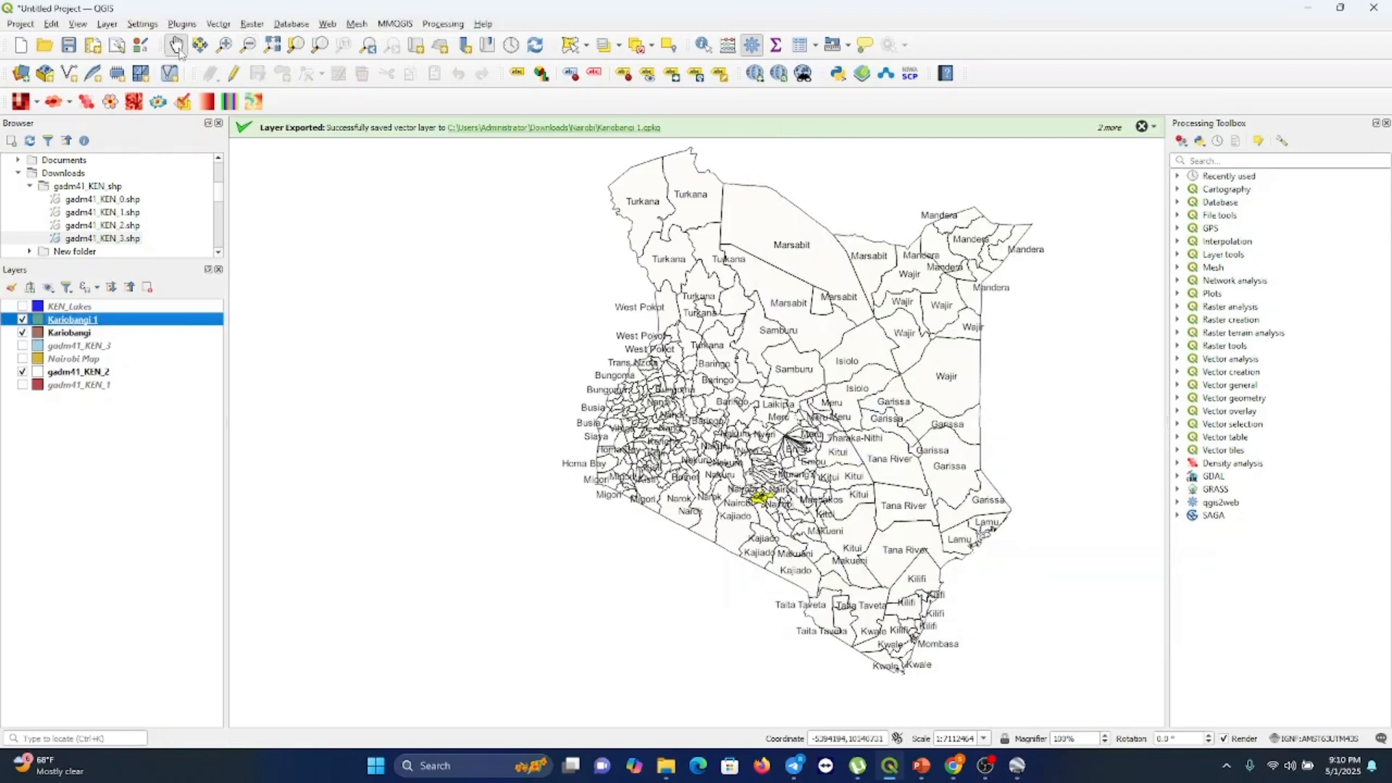
{"action": "right_click", "coordinate": [178, 47]}
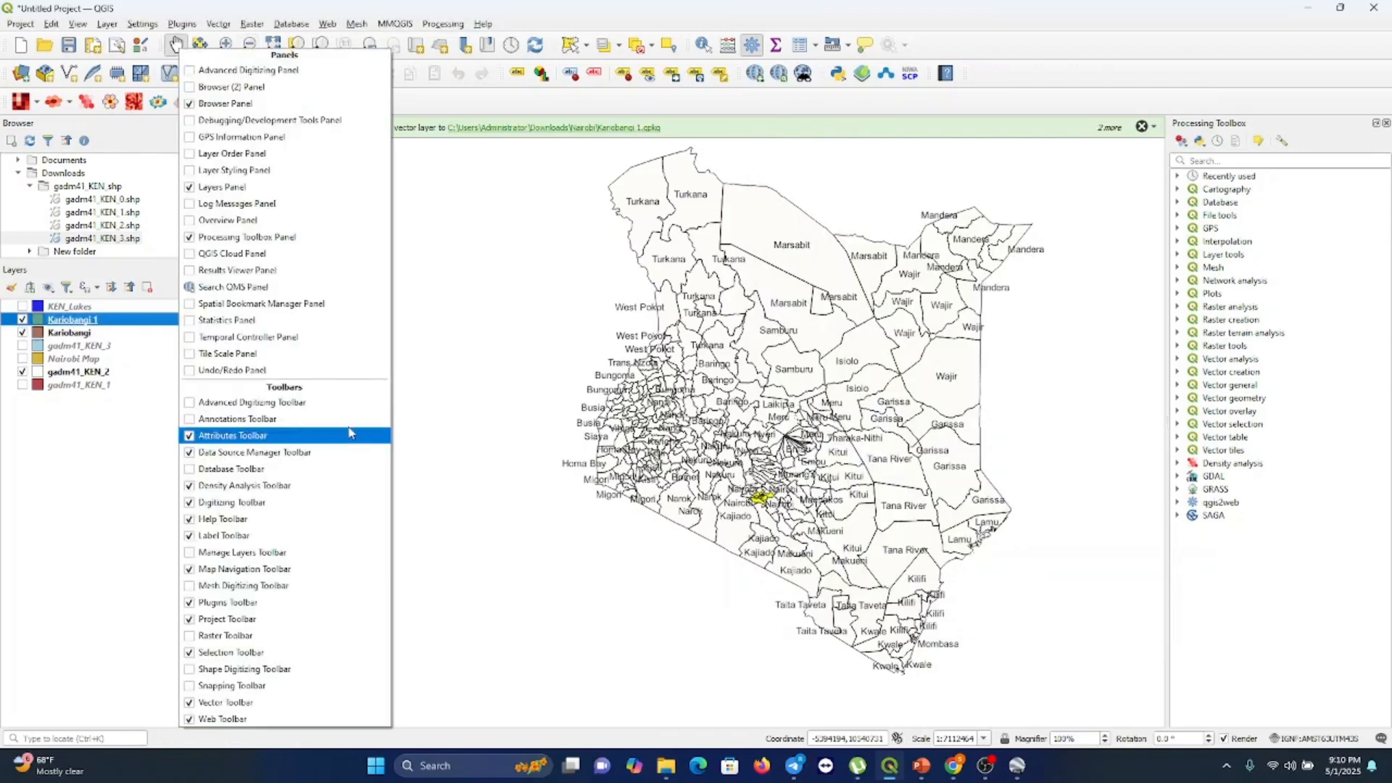
{"action": "left_click", "coordinate": [478, 396]}
Hide the gadm41_KEN_2 layer and zoom in on the Kariobangi ward shapes in the map
{"action": "left_click", "coordinate": [22, 371]}
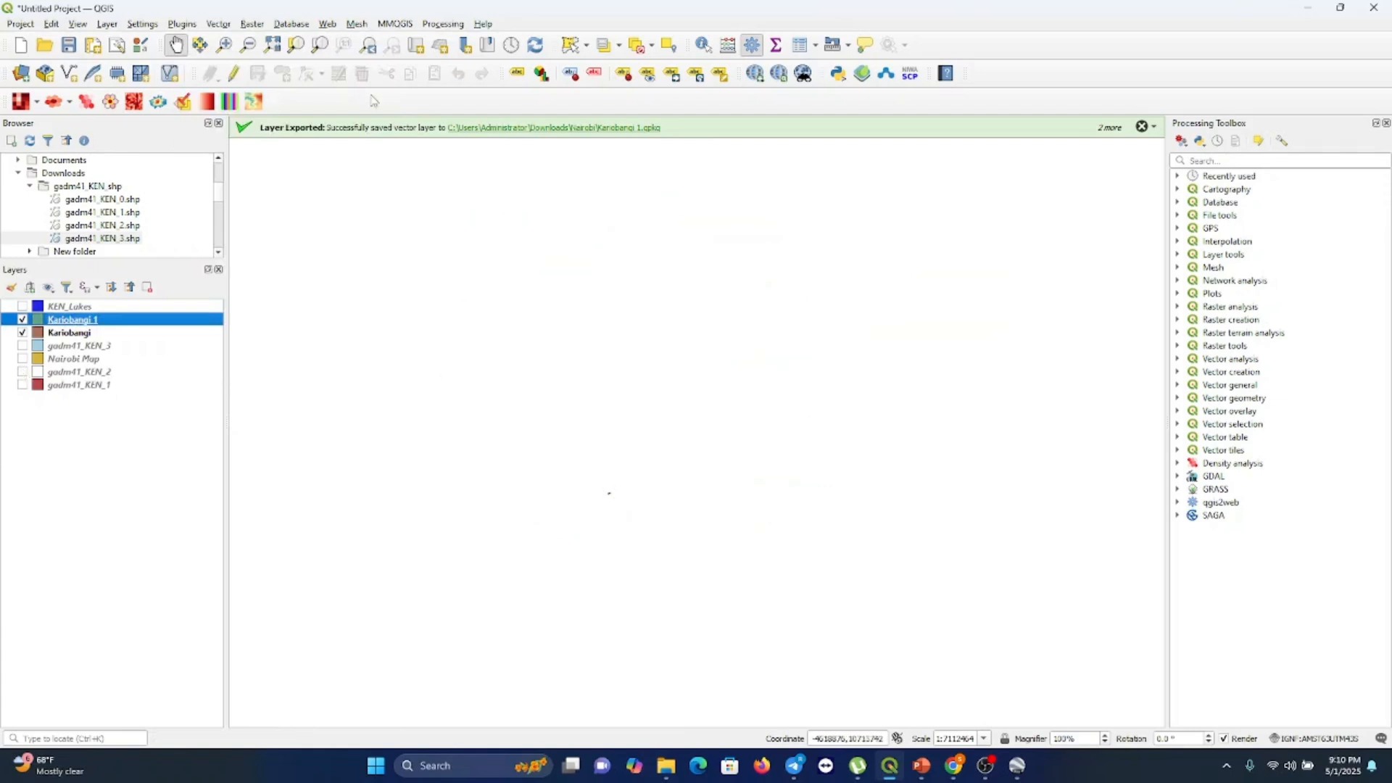
{"action": "key", "text": "ctrl+alt+plus"}
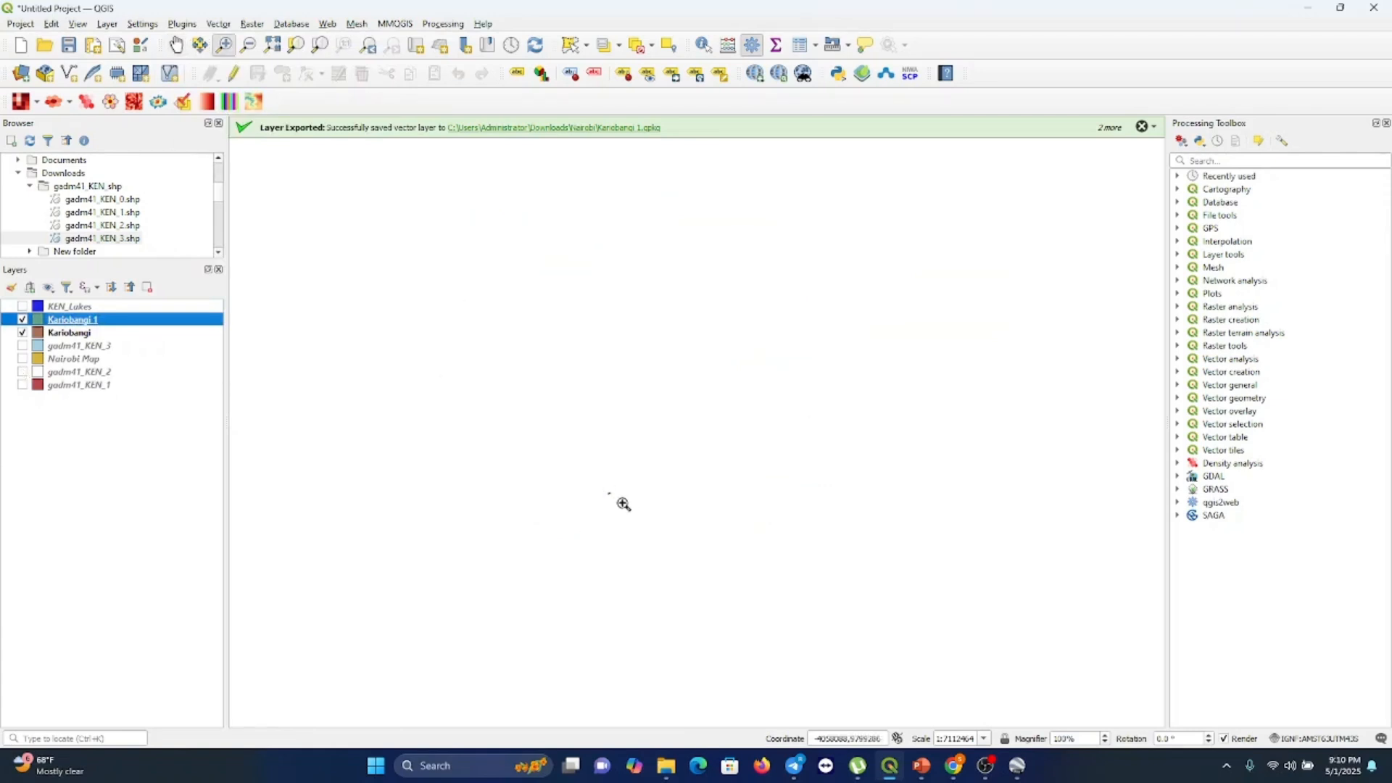
{"action": "left_click", "coordinate": [625, 506]}
{"action": "left_click", "coordinate": [657, 449]}
{"action": "left_click", "coordinate": [755, 355]}
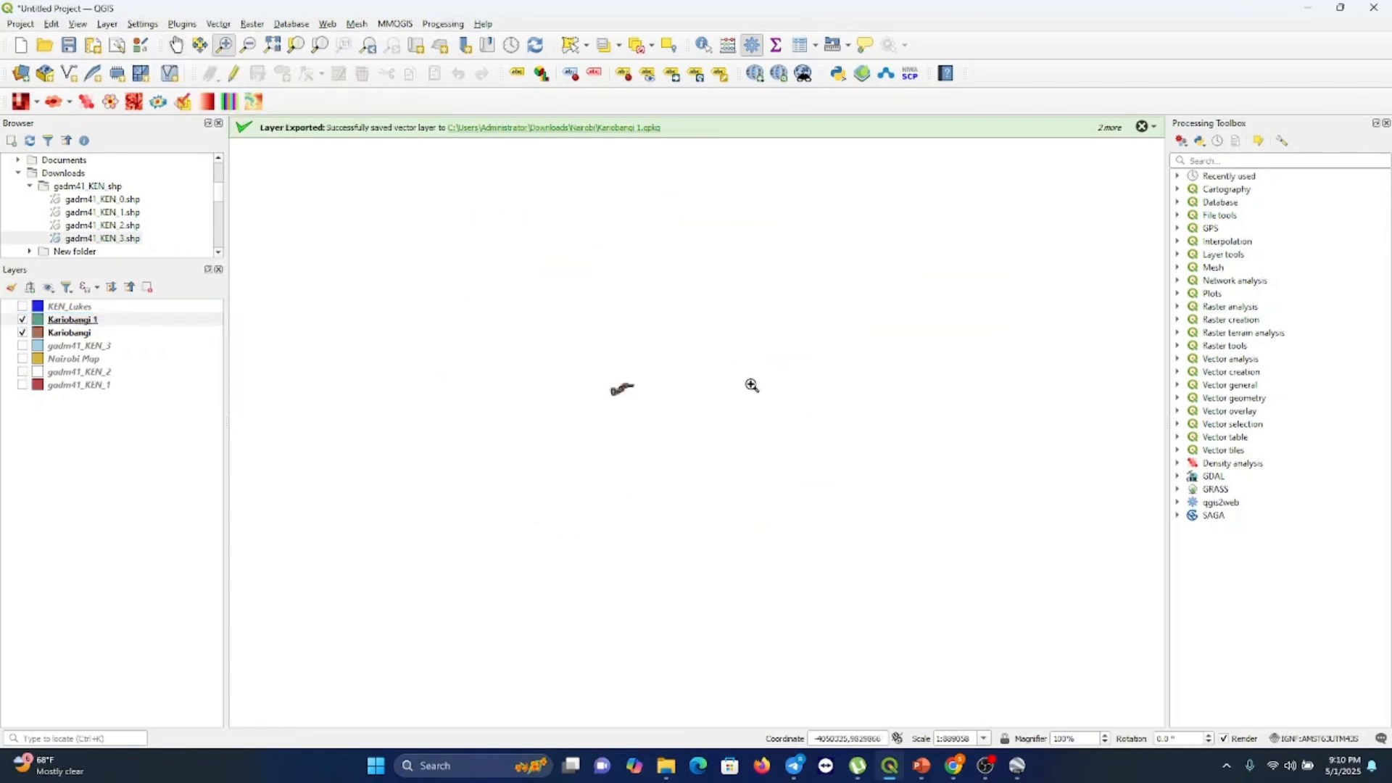
{"action": "left_click", "coordinate": [694, 428]}
{"action": "left_click", "coordinate": [653, 419]}
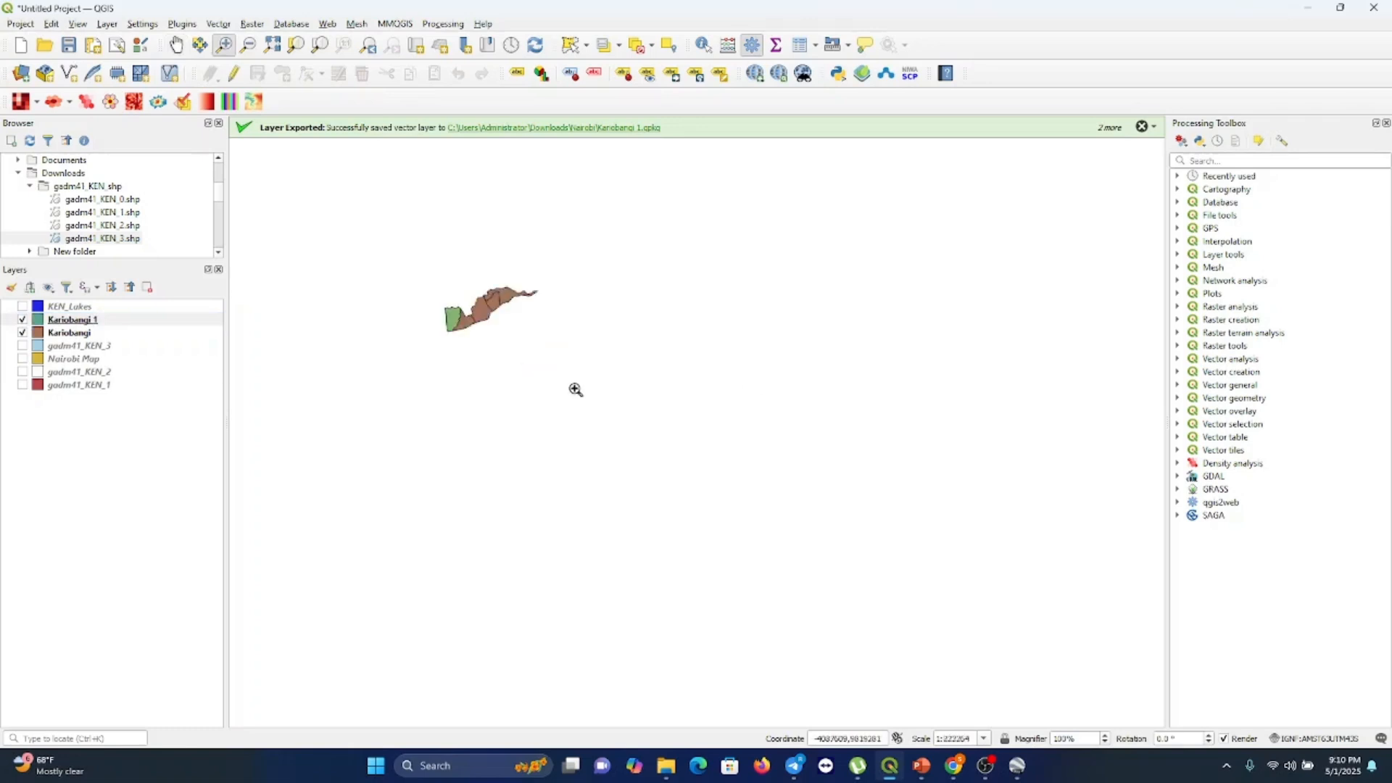
{"action": "left_click", "coordinate": [519, 330]}
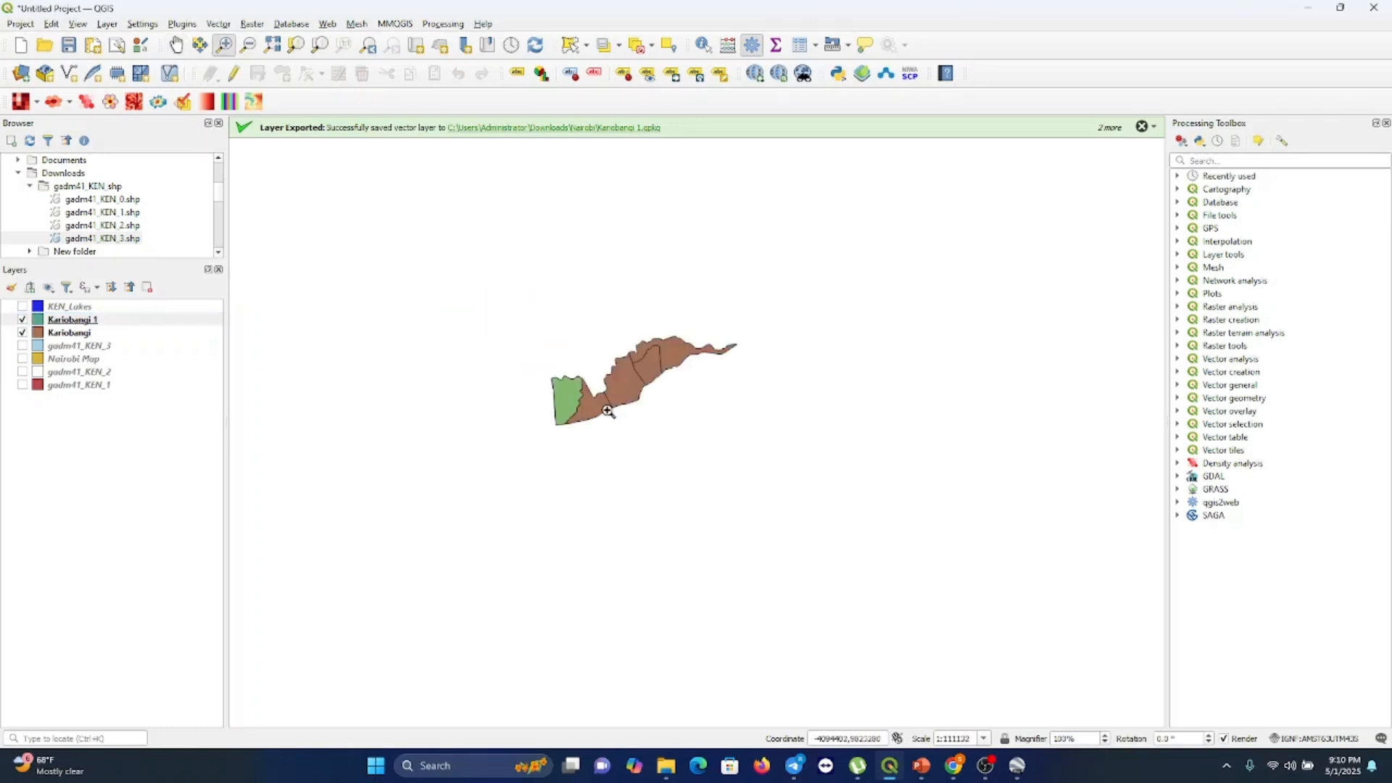
{"action": "double_click", "coordinate": [642, 429]}
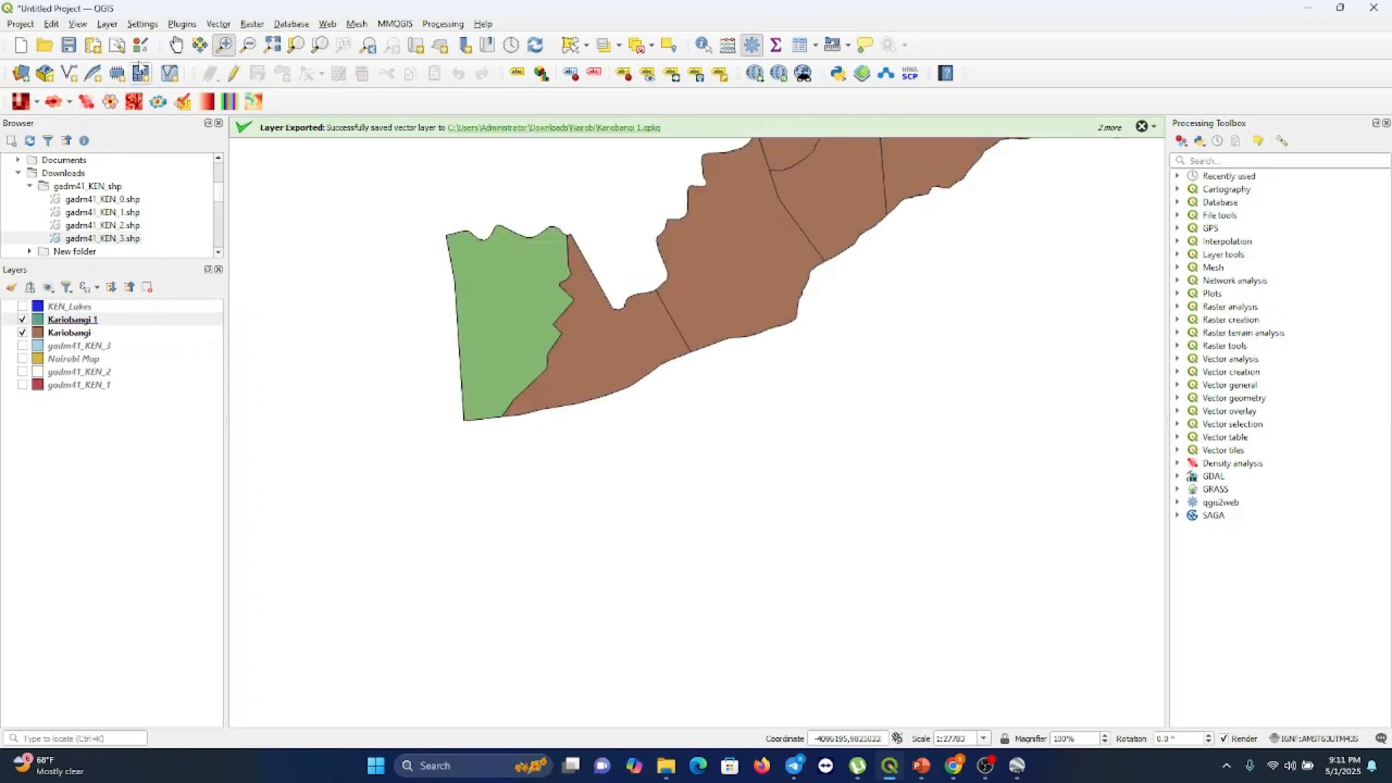
{"action": "left_click", "coordinate": [176, 45]}
{"action": "left_click_drag", "start_coordinate": [785, 234], "coordinate": [715, 495]}
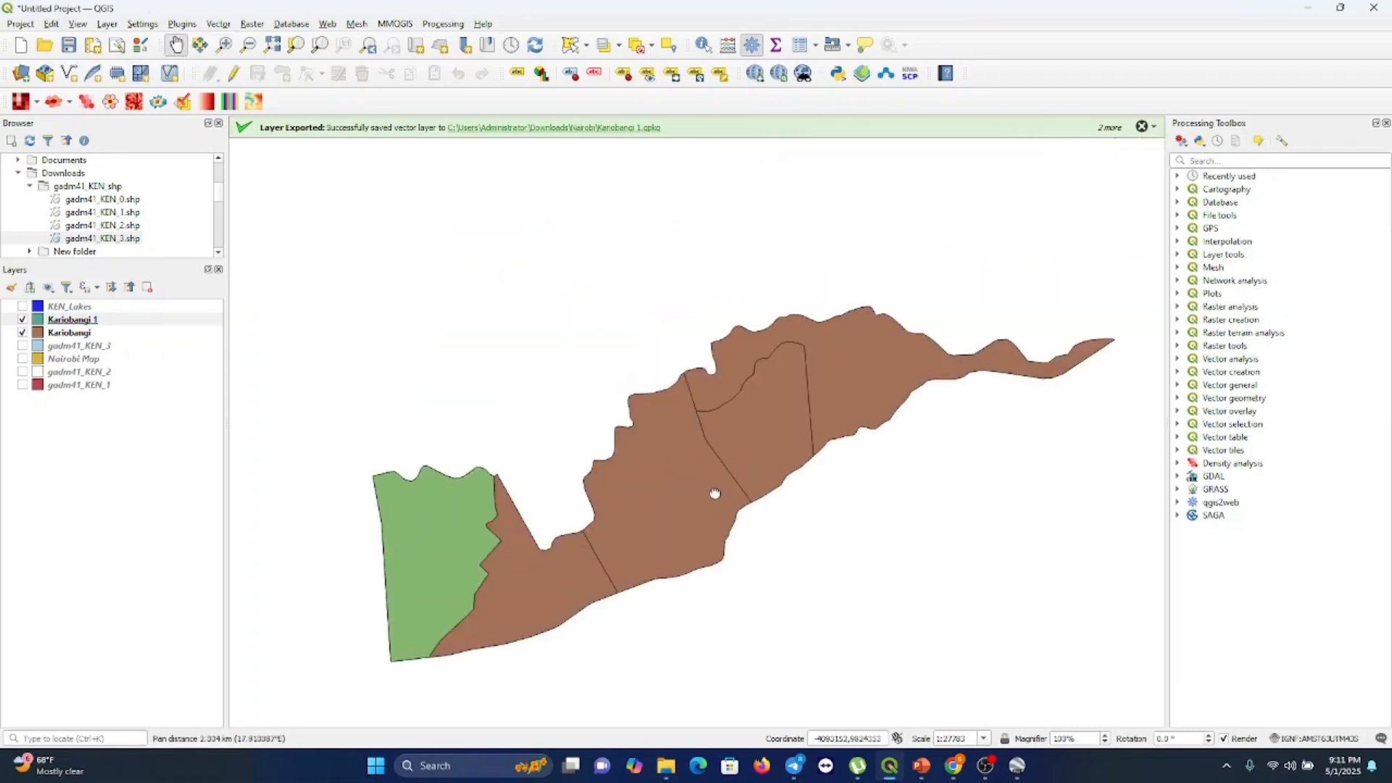
Toggle the Kariobangi layer's visibility and review the rows of its attribute table
{"action": "left_click", "coordinate": [23, 333]}
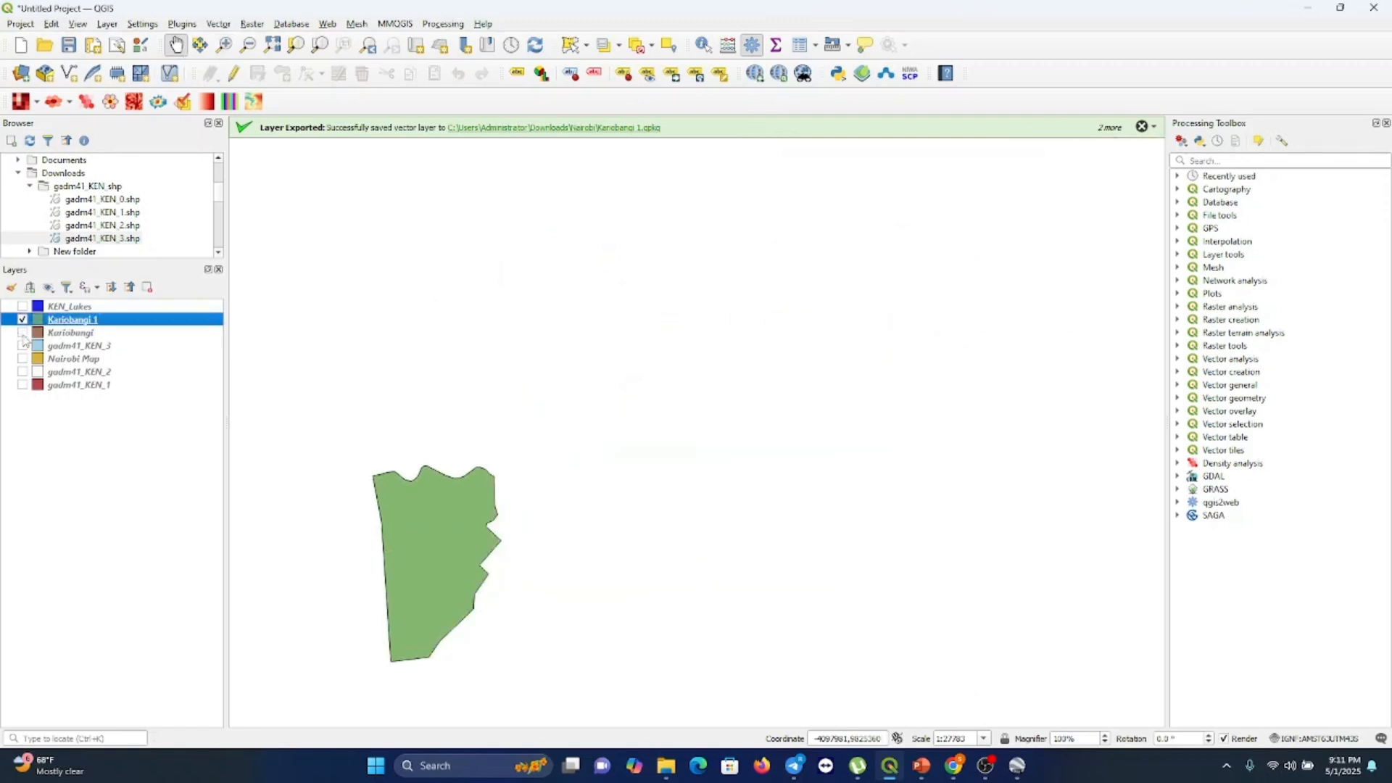
{"action": "left_click", "coordinate": [22, 332]}
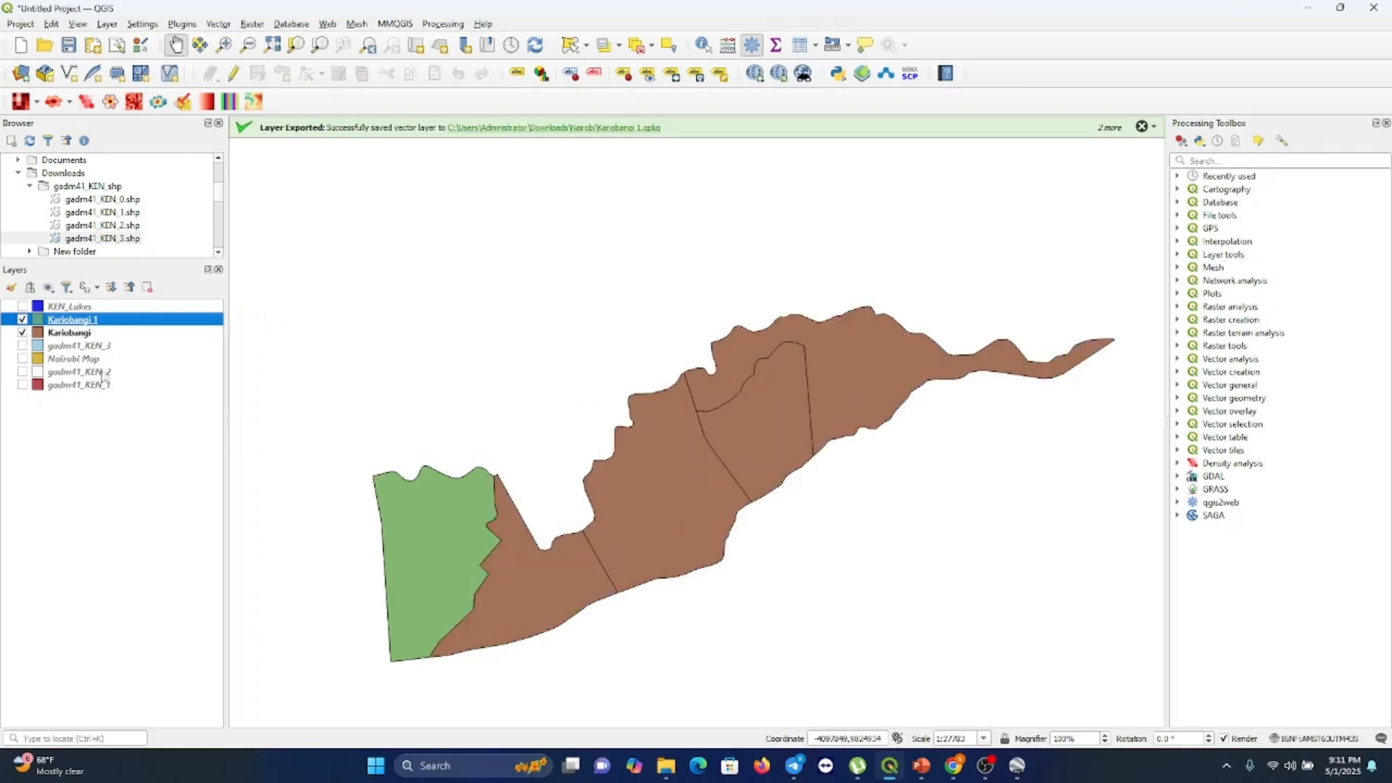
{"action": "left_click", "coordinate": [68, 334]}
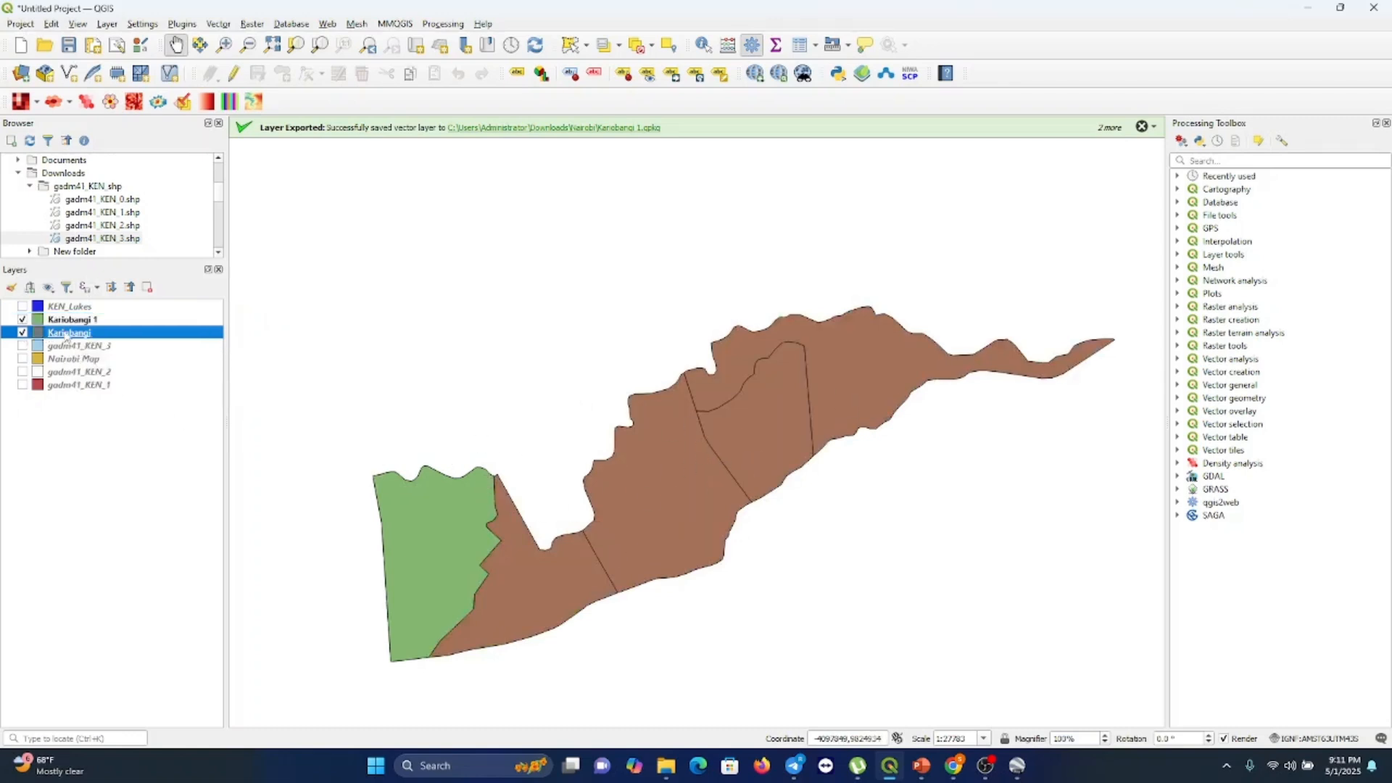
{"action": "right_click", "coordinate": [66, 335]}
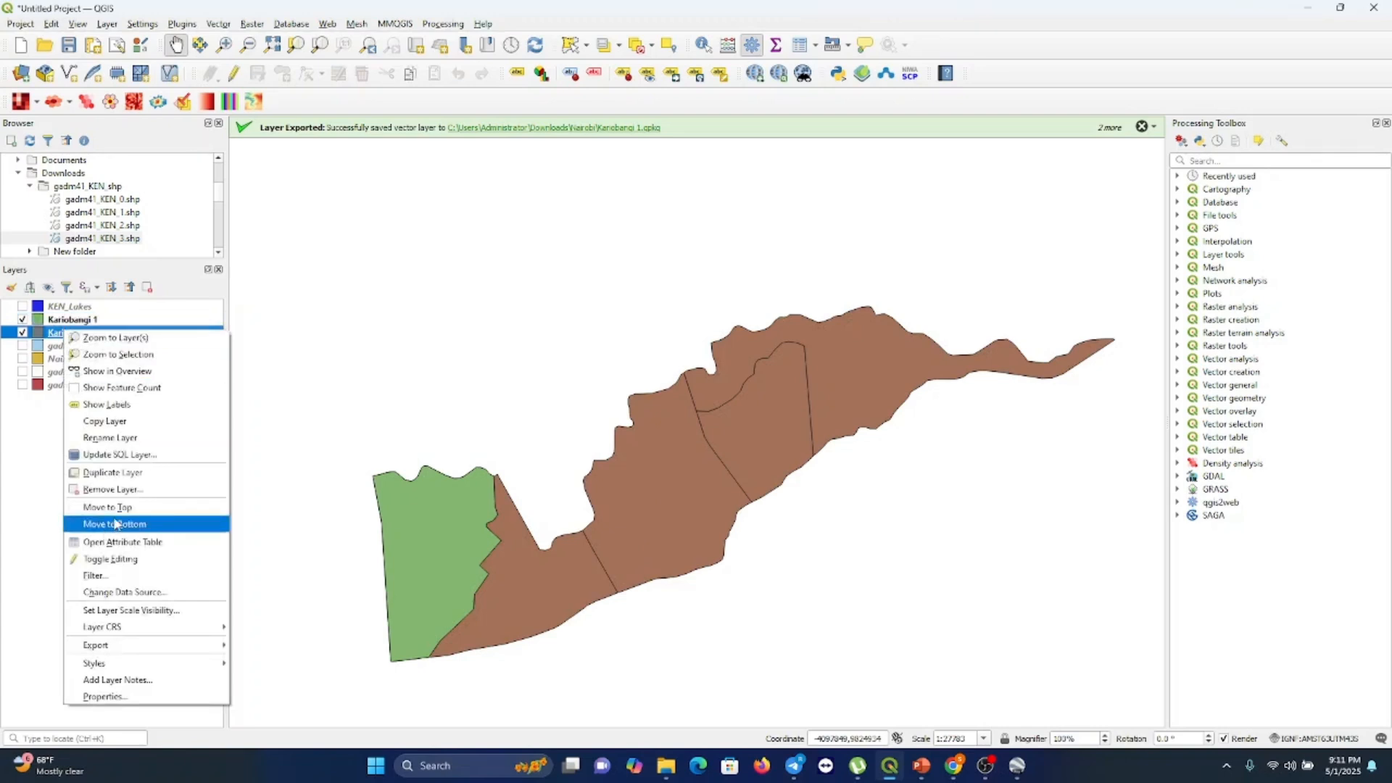
{"action": "left_click", "coordinate": [125, 543]}
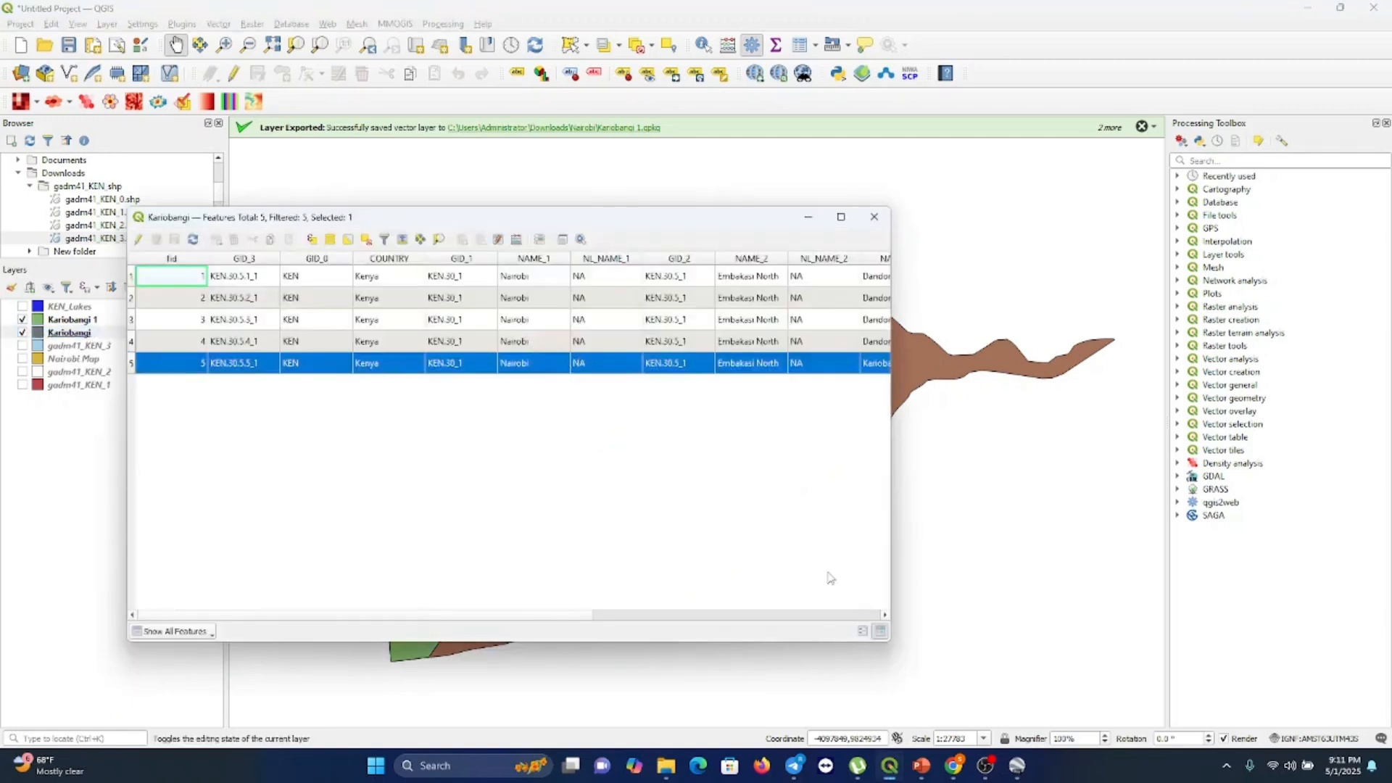
{"action": "left_click_drag", "start_coordinate": [588, 615], "coordinate": [749, 615]}
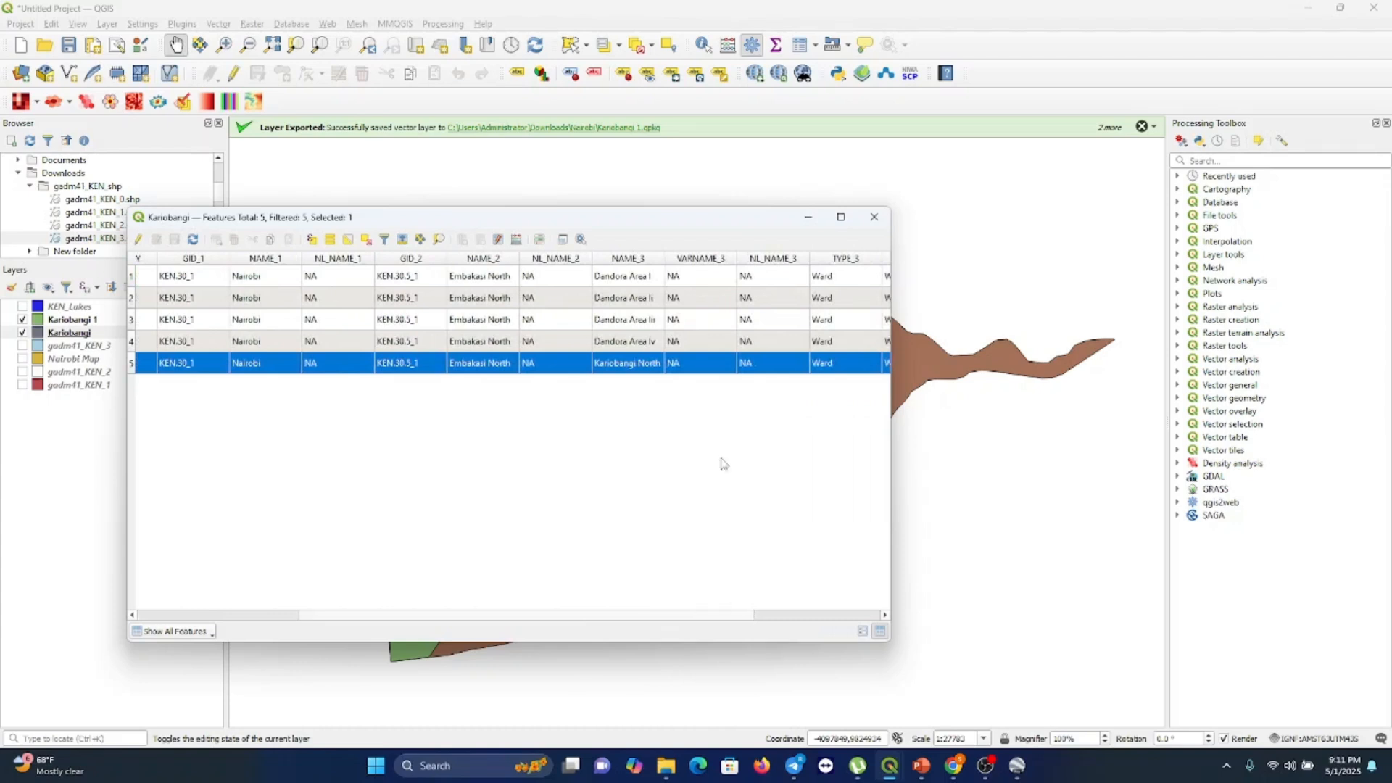
{"action": "left_click", "coordinate": [874, 217]}
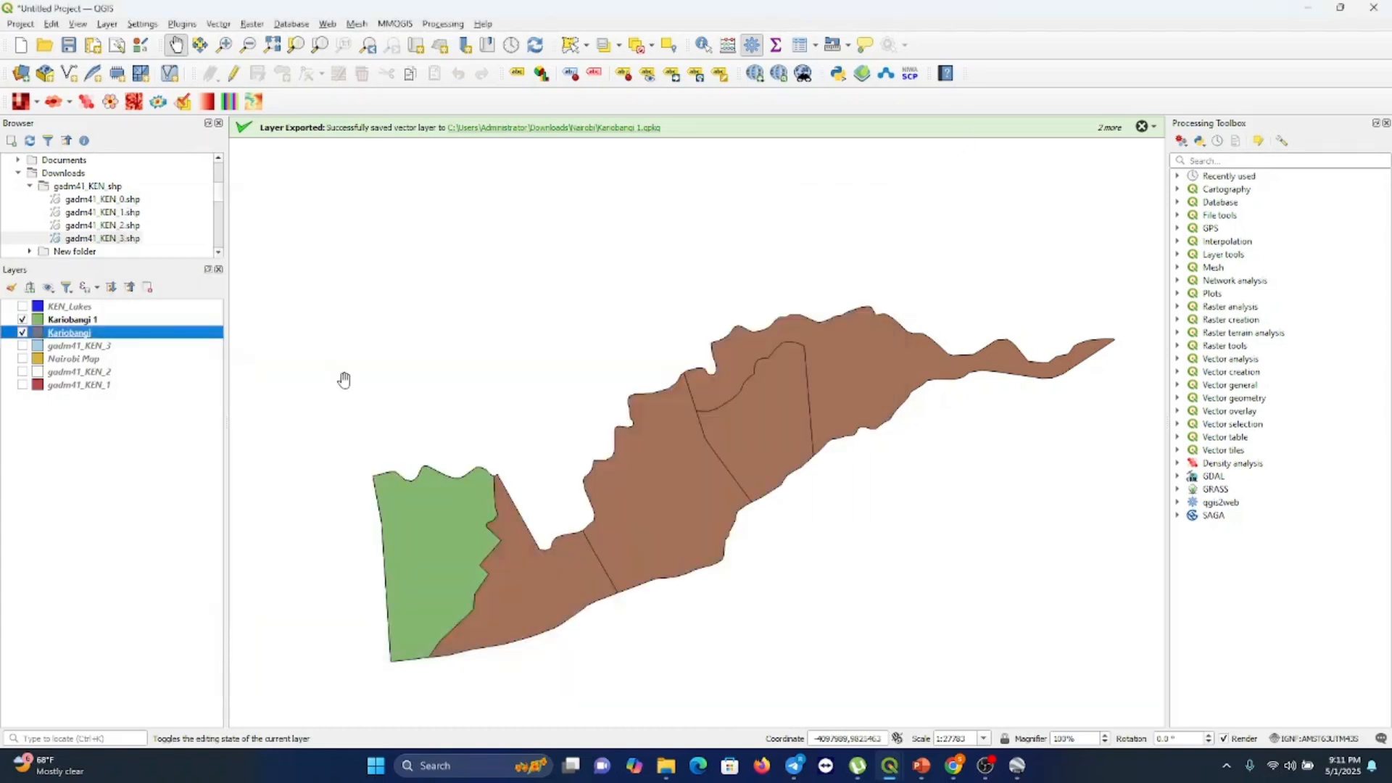
Turn on single labels for the Kariobangi layer using the NAME_2 field
{"action": "right_click", "coordinate": [74, 333]}
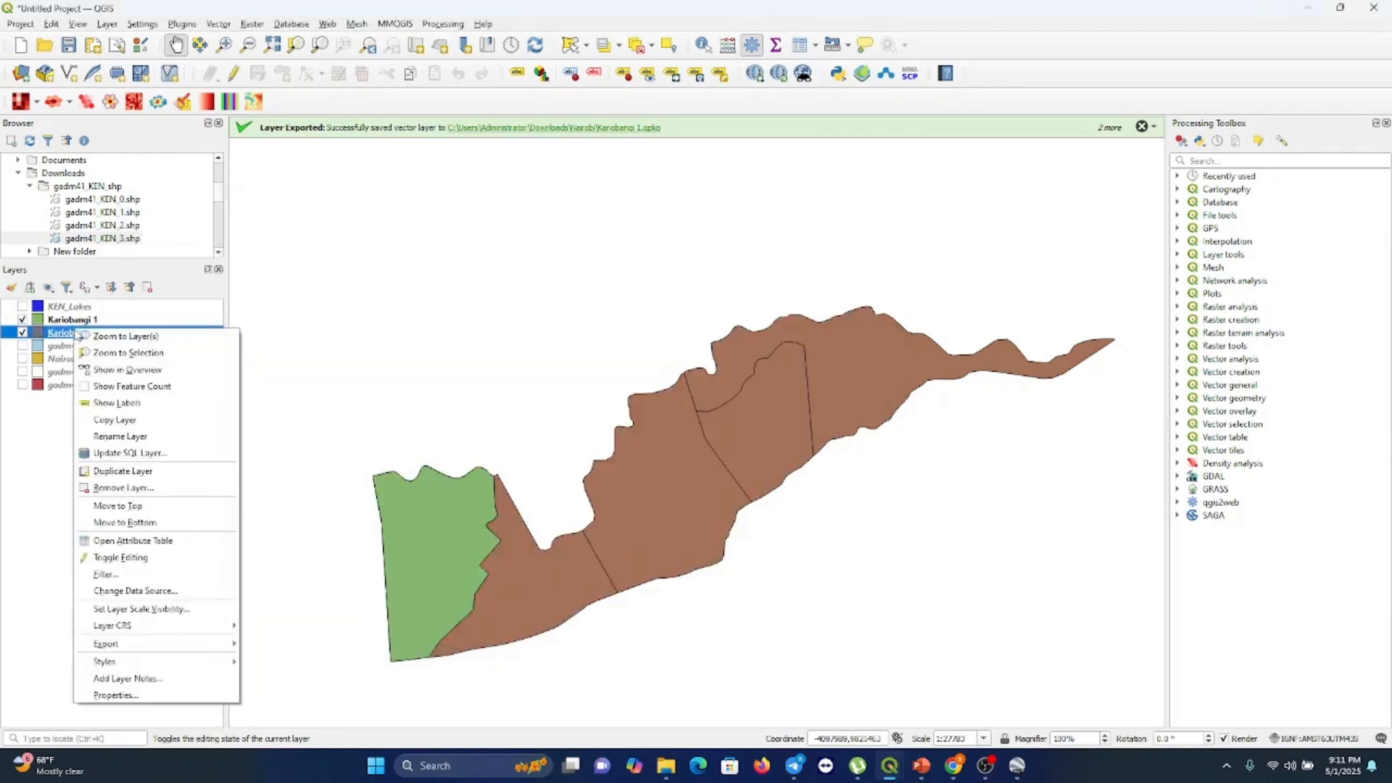
{"action": "left_click", "coordinate": [121, 697]}
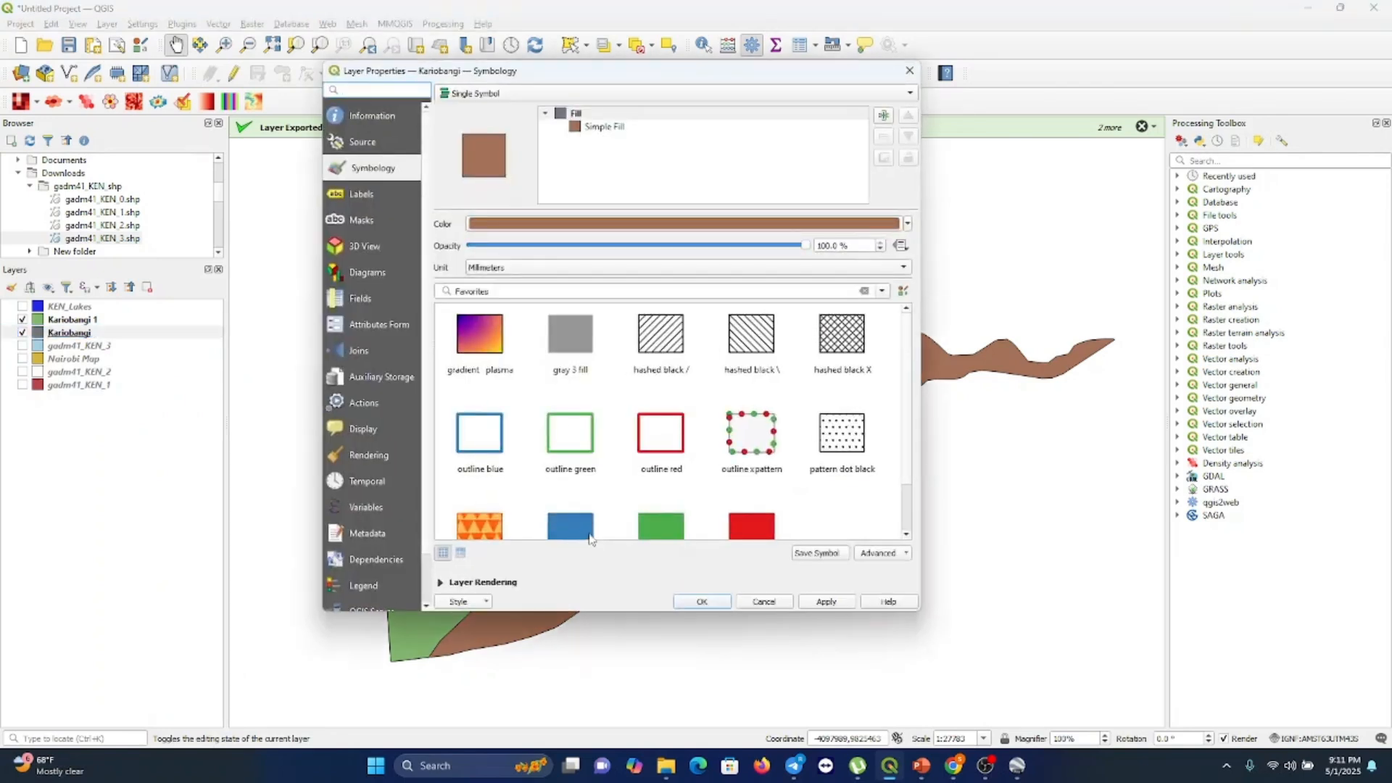
{"action": "left_click", "coordinate": [369, 195]}
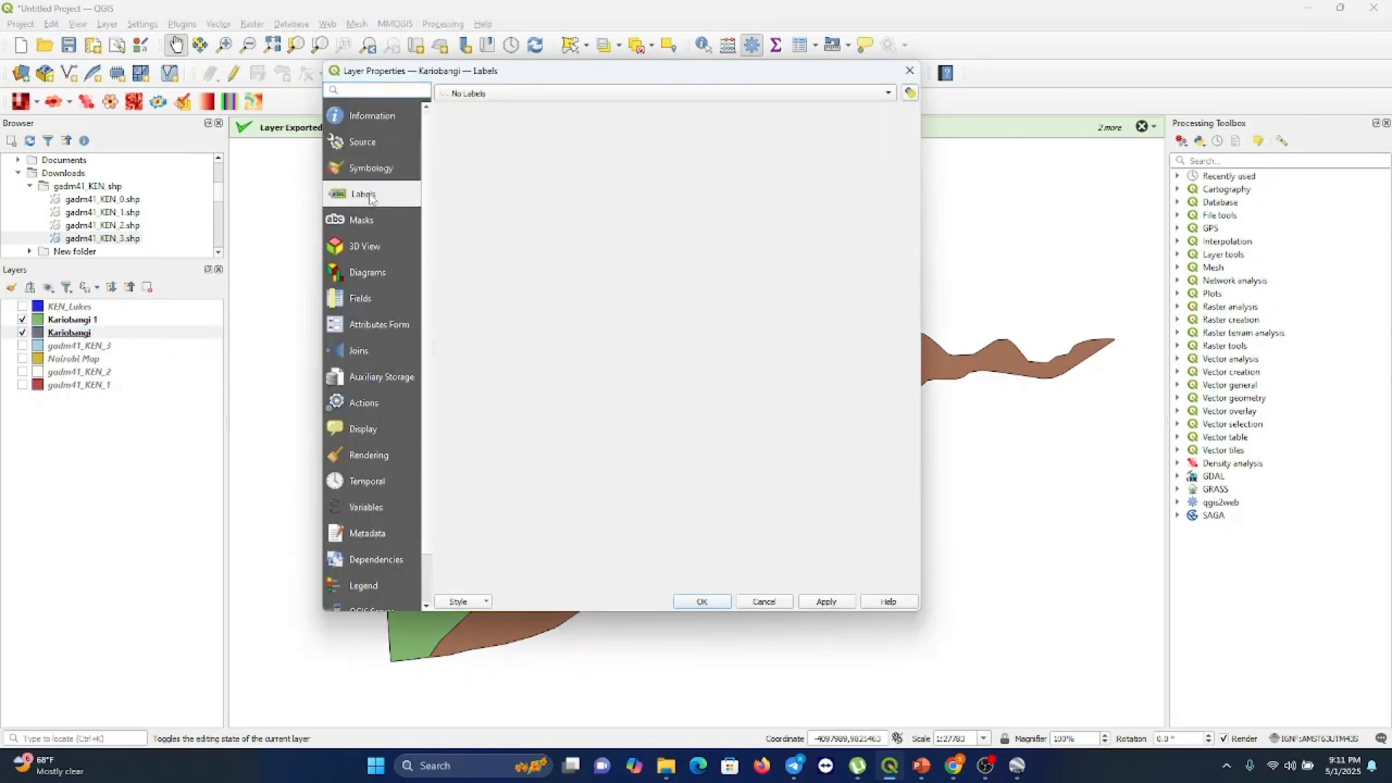
{"action": "left_click", "coordinate": [480, 94]}
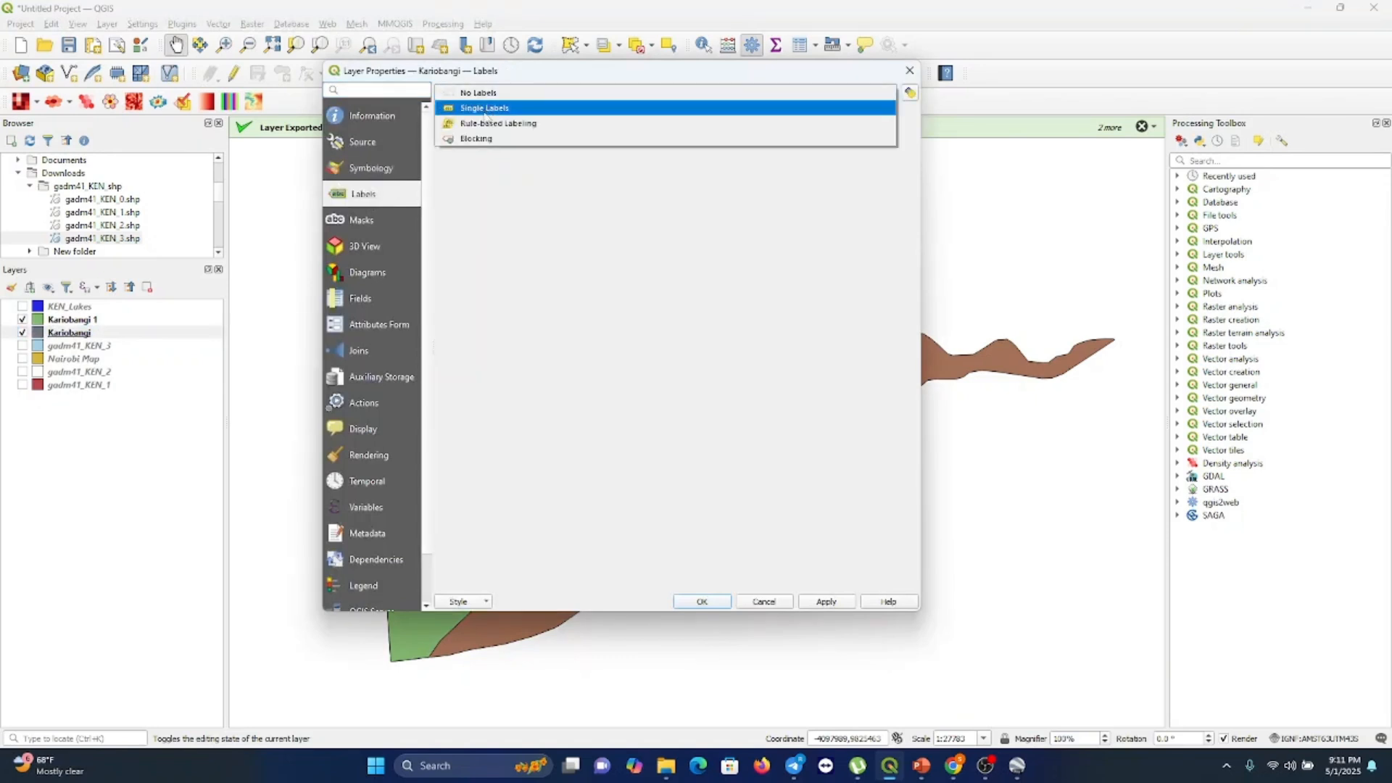
{"action": "left_click", "coordinate": [486, 110]}
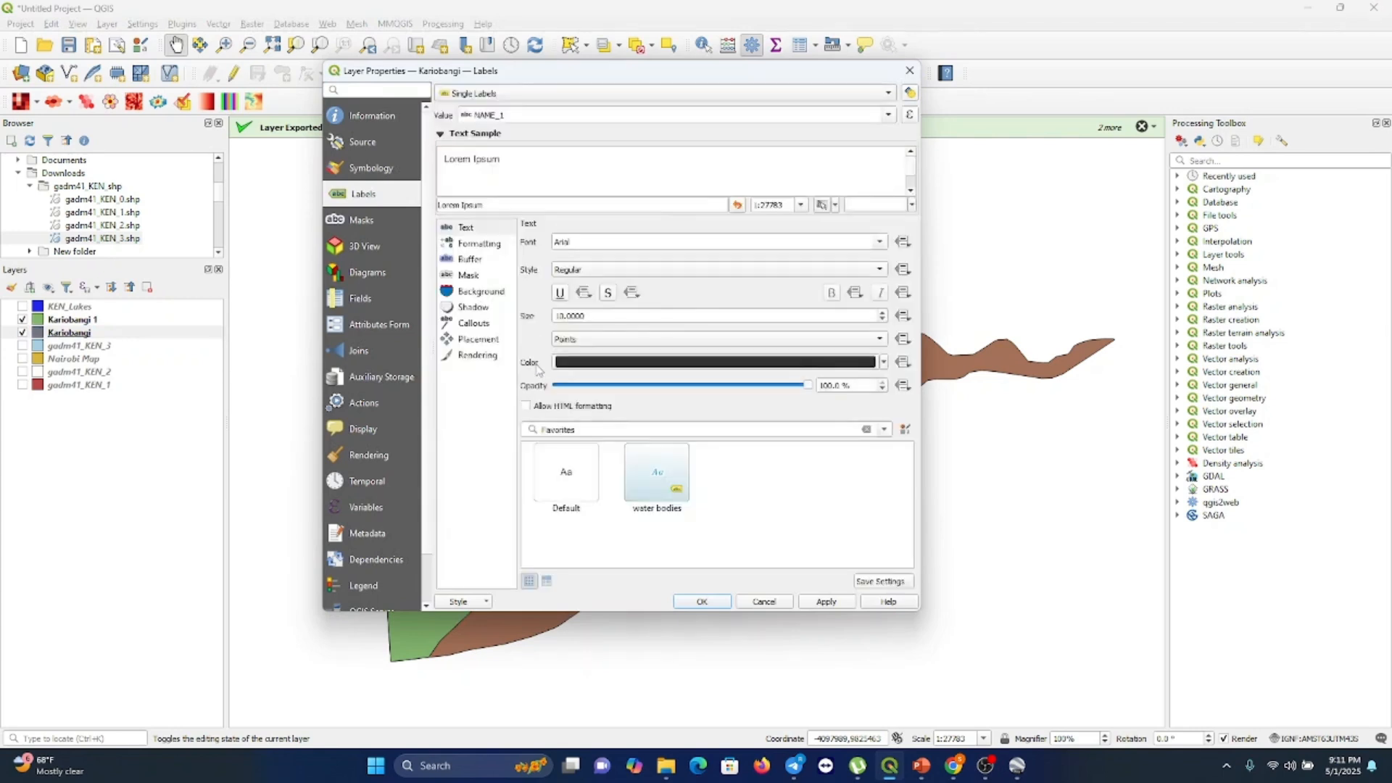
{"action": "left_click", "coordinate": [888, 116]}
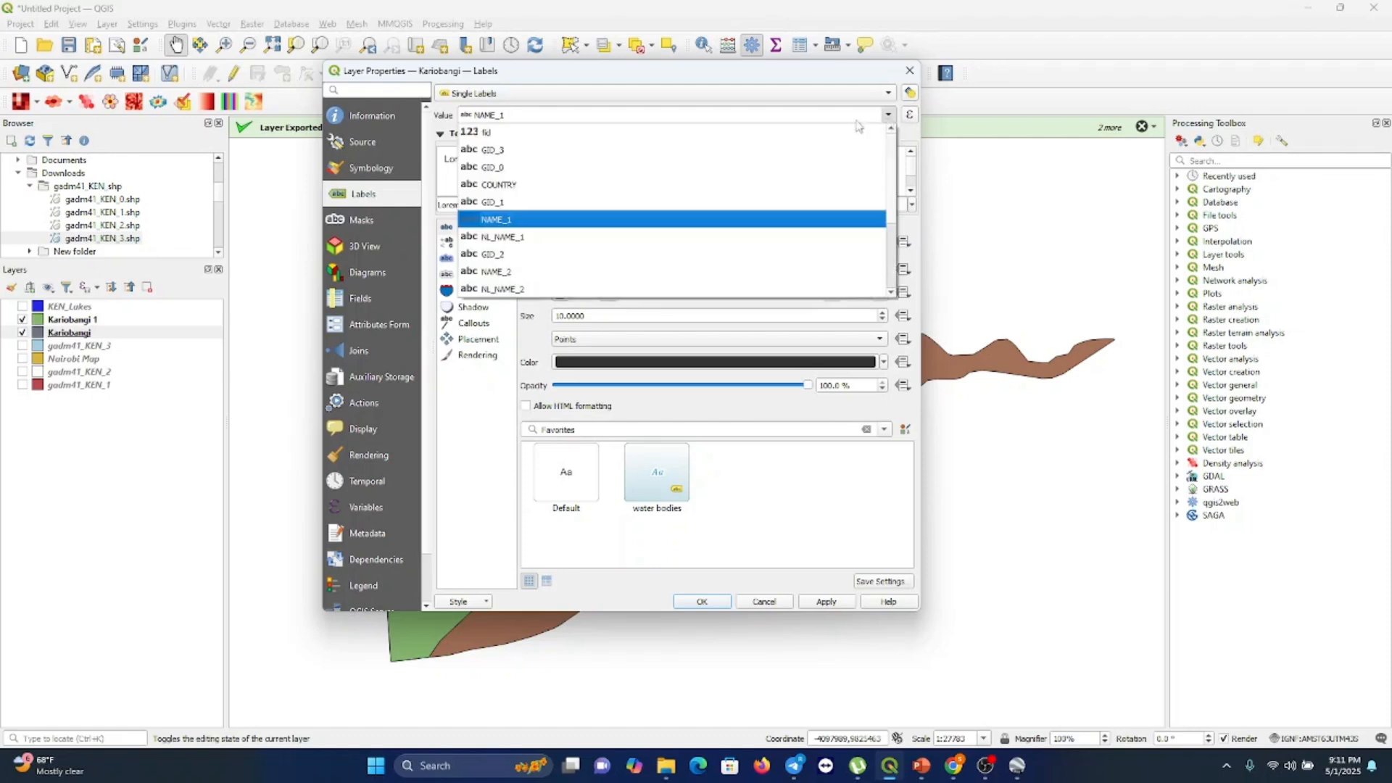
{"action": "left_click", "coordinate": [542, 278]}
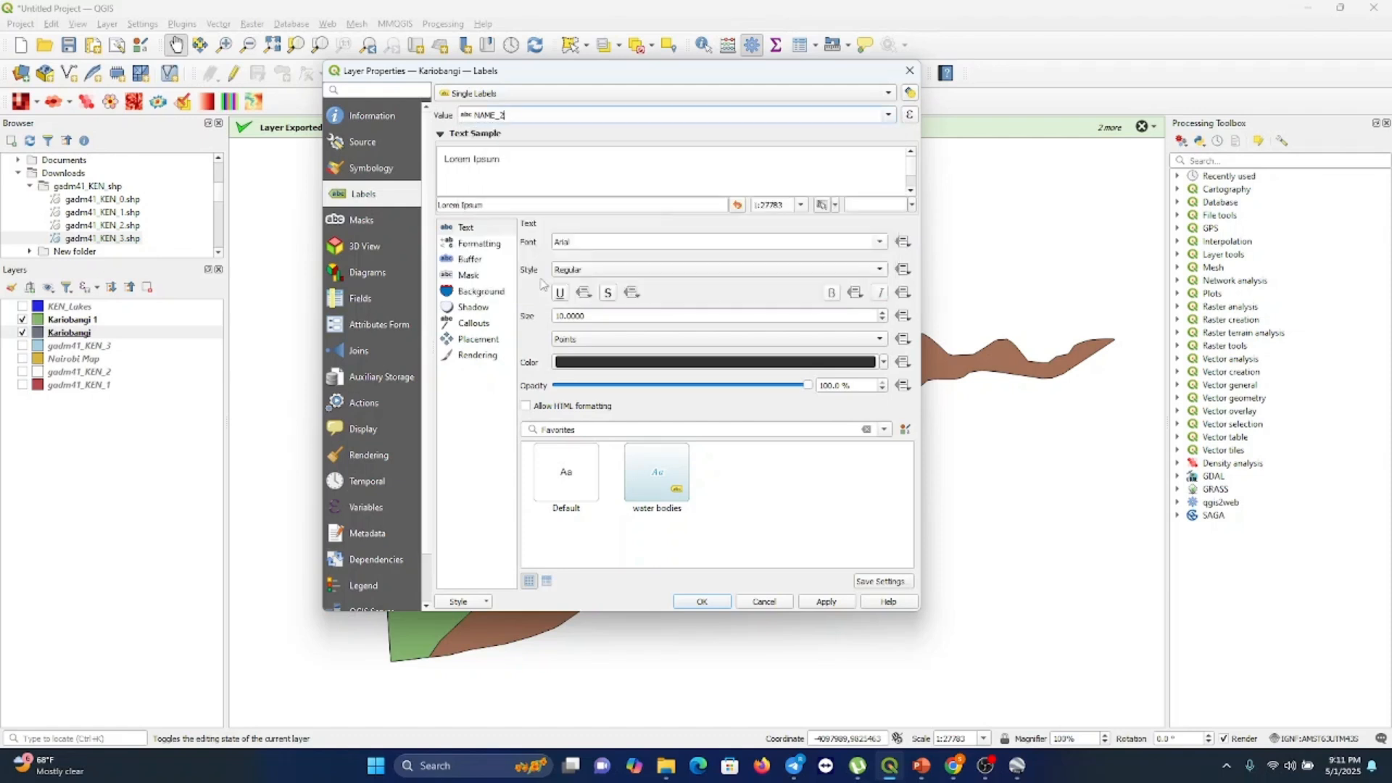
{"action": "left_click", "coordinate": [723, 602]}
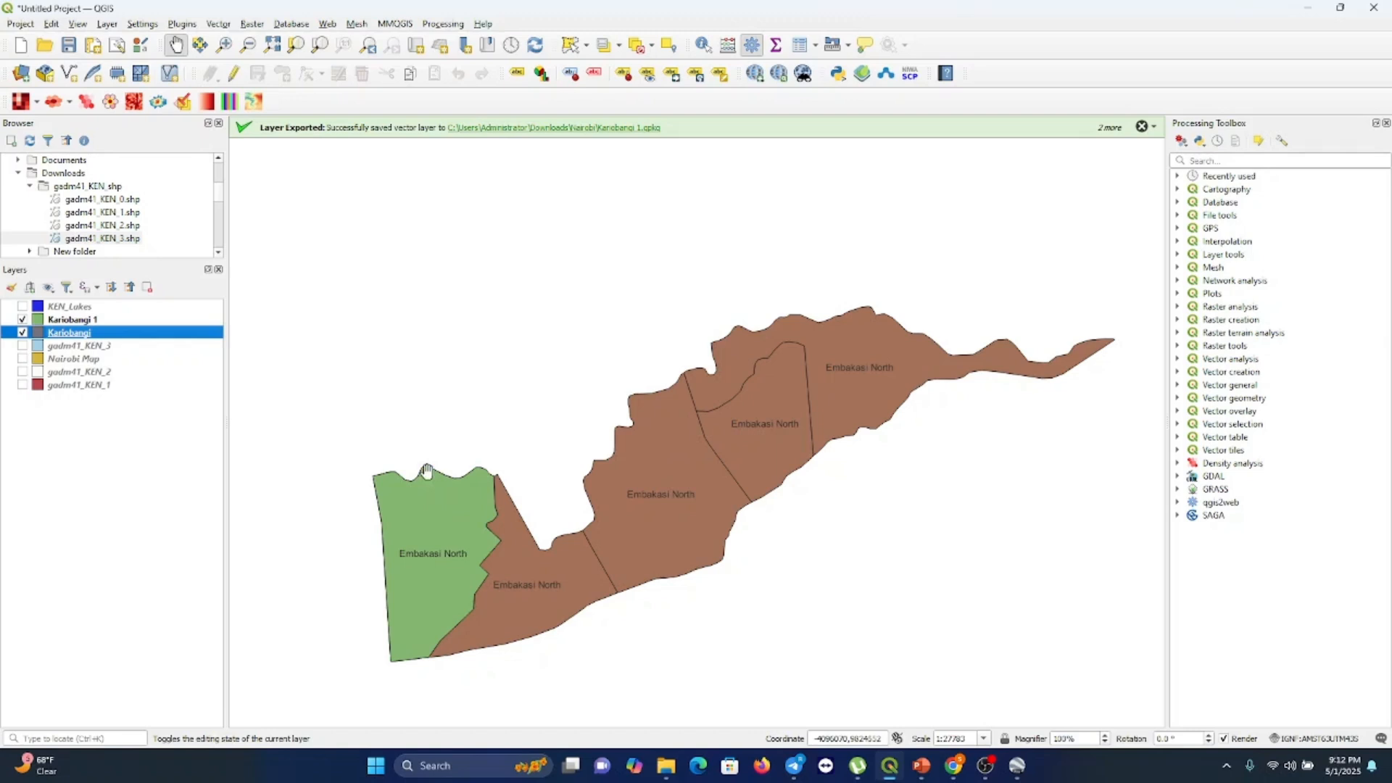
Change the Kariobangi layer's label field to NAME_3
{"action": "right_click", "coordinate": [176, 339]}
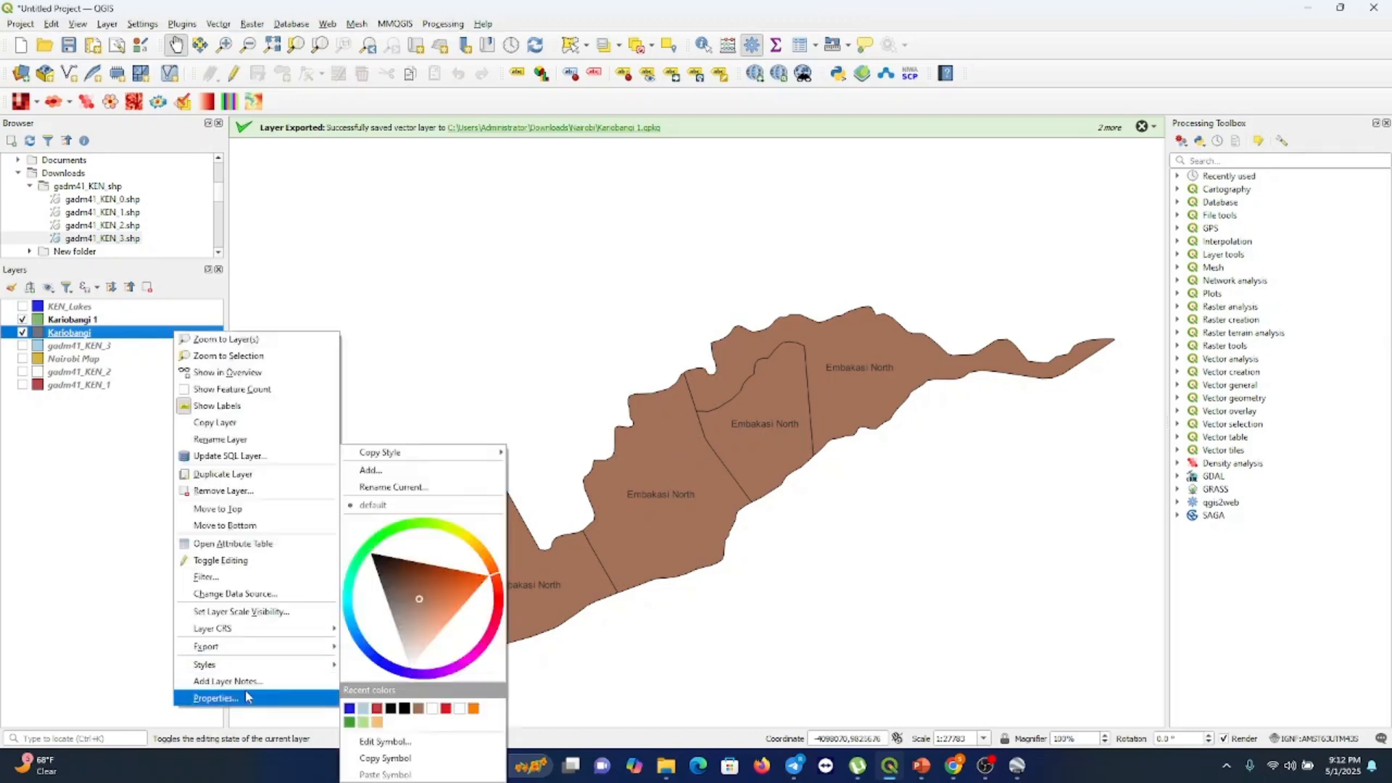
{"action": "left_click", "coordinate": [216, 697]}
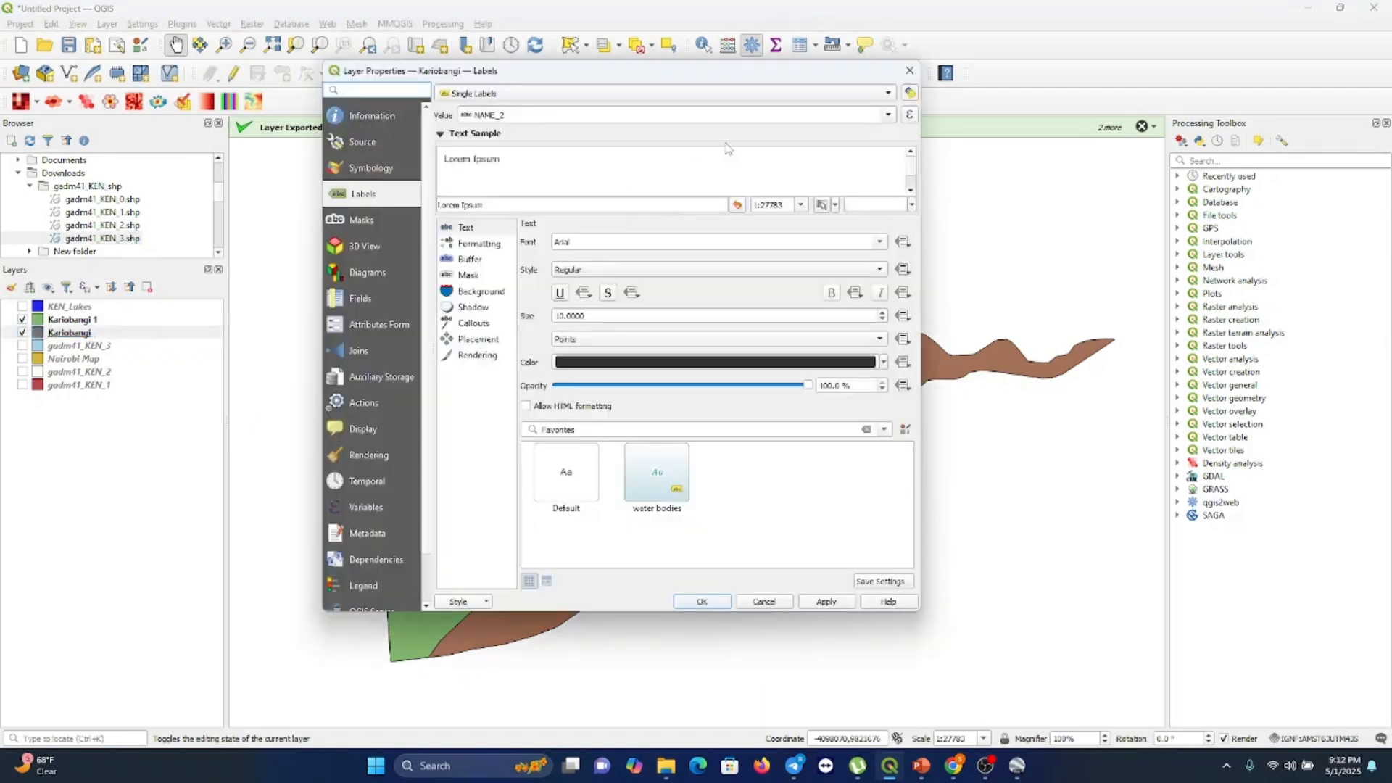
{"action": "left_click", "coordinate": [890, 117]}
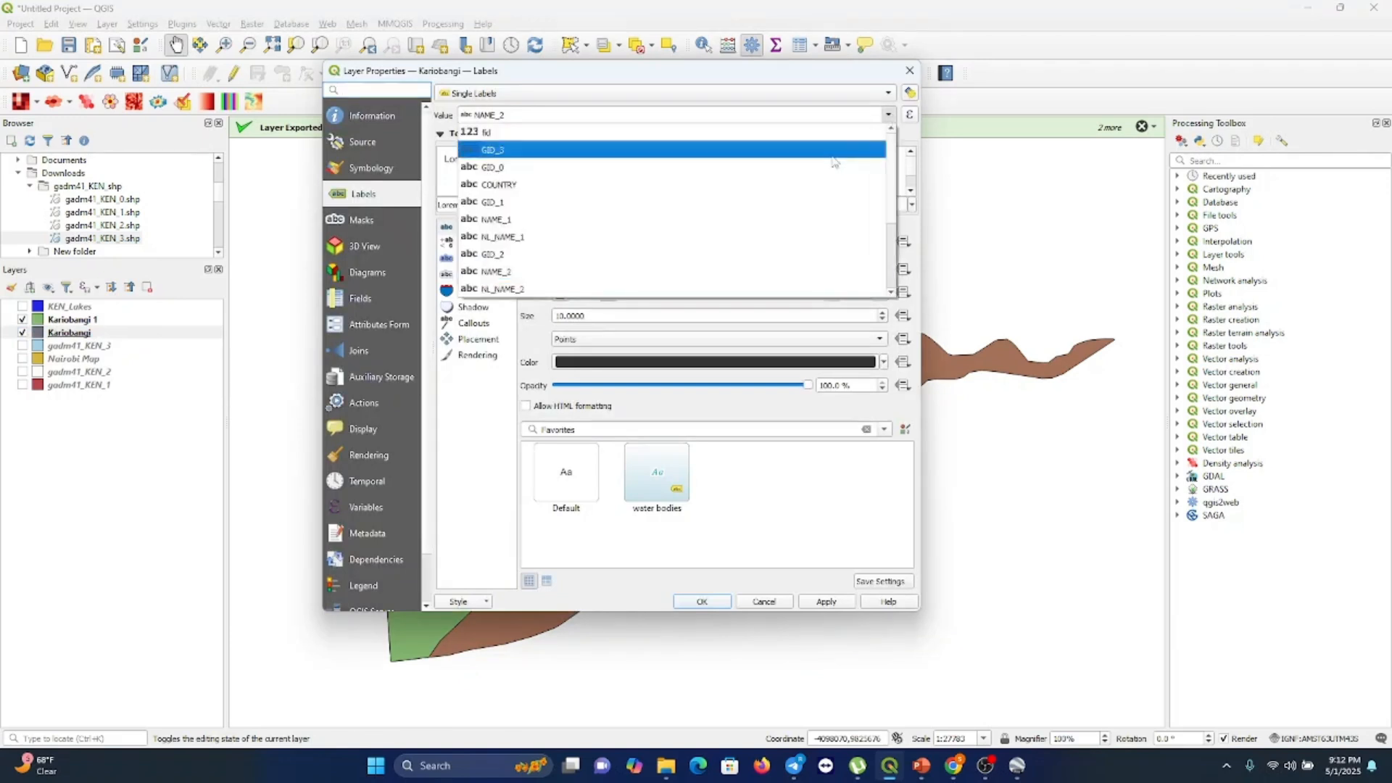
{"action": "scroll", "coordinate": [585, 233], "scroll_direction": "down", "scroll_amount": 3}
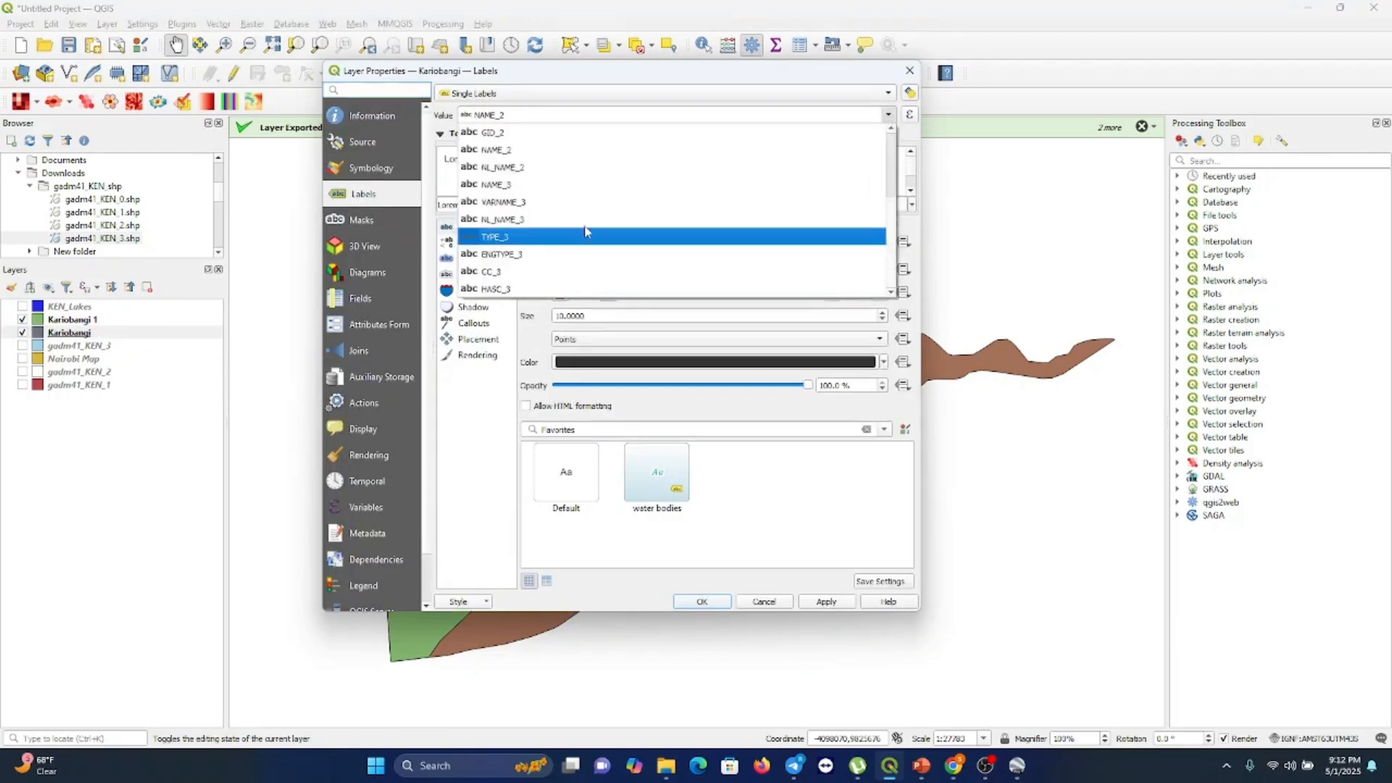
{"action": "left_click", "coordinate": [540, 186]}
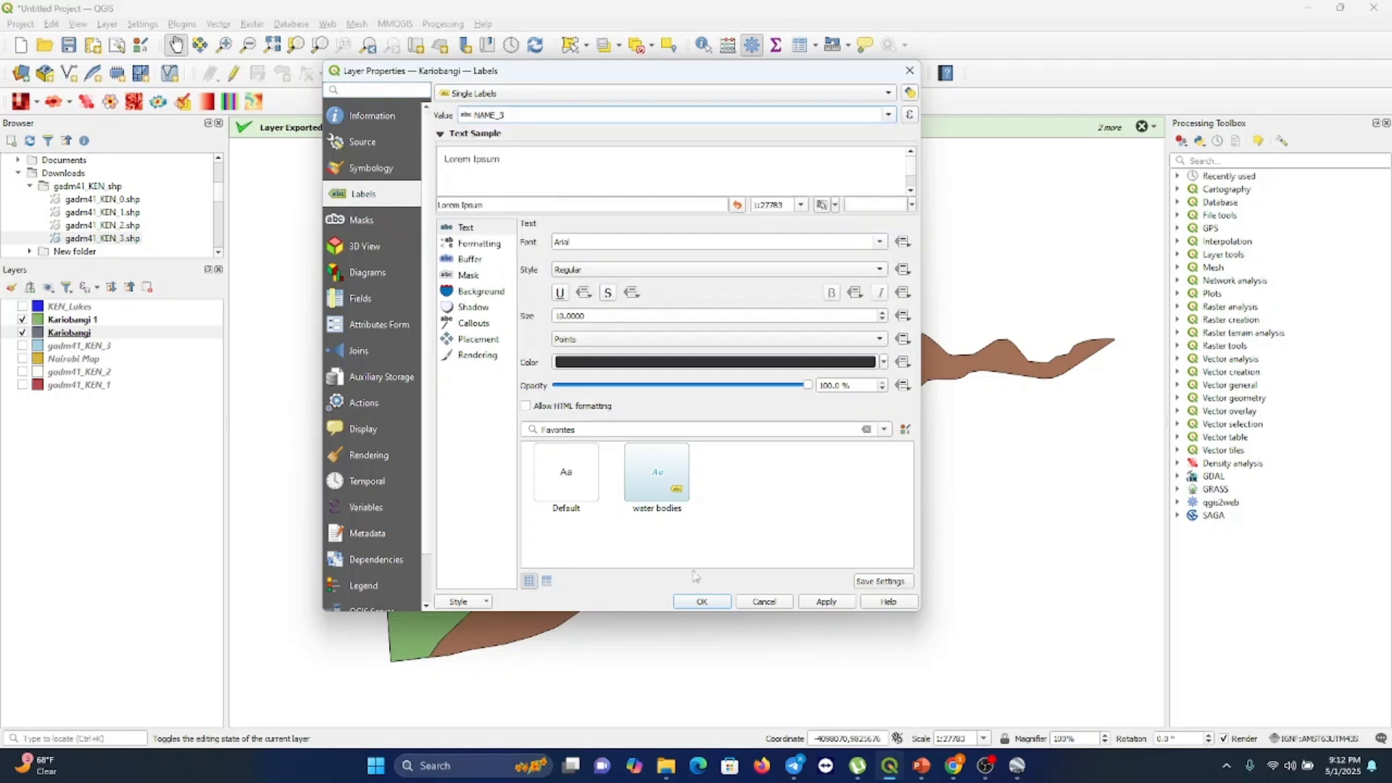
{"action": "left_click", "coordinate": [693, 603]}
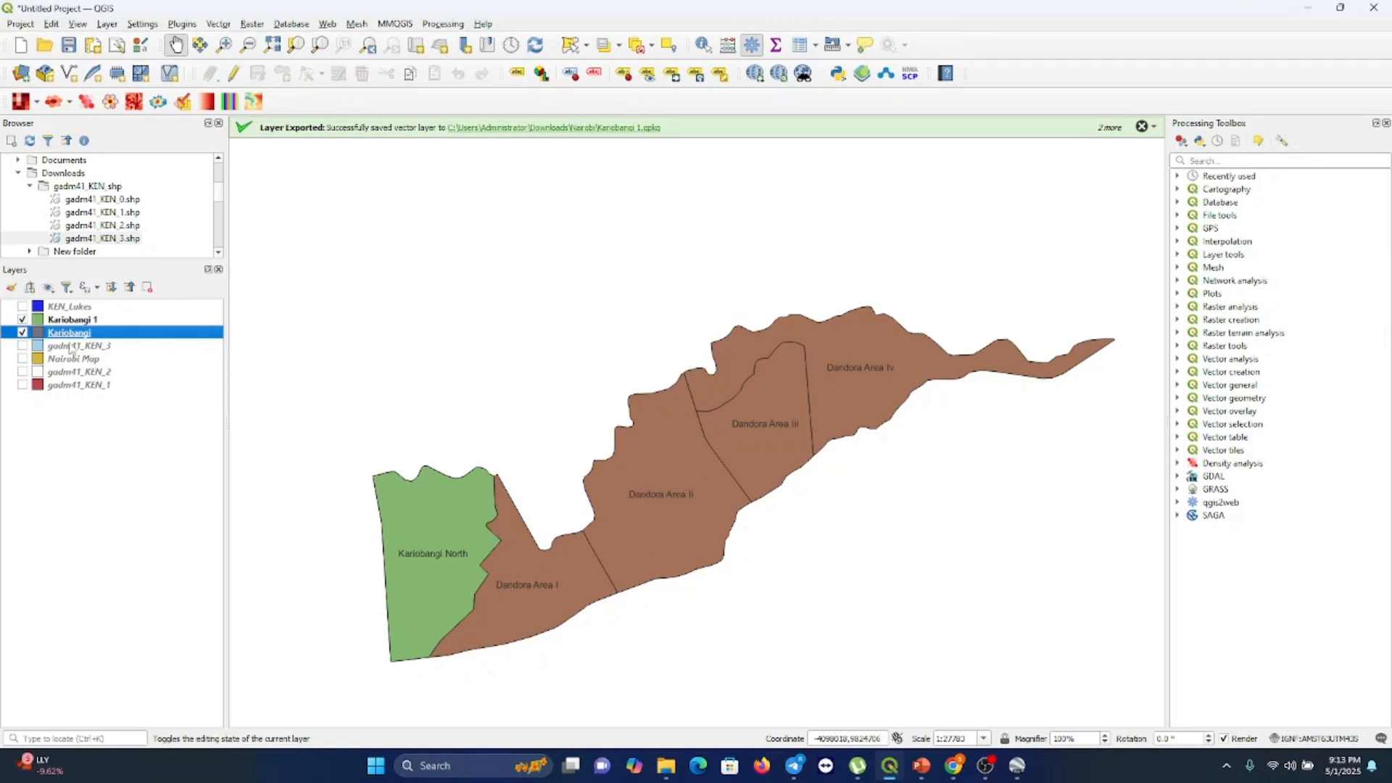
Hide the Kariobangi layer and inspect the Kariobangi 1 layer's attribute table
{"action": "left_click", "coordinate": [22, 333]}
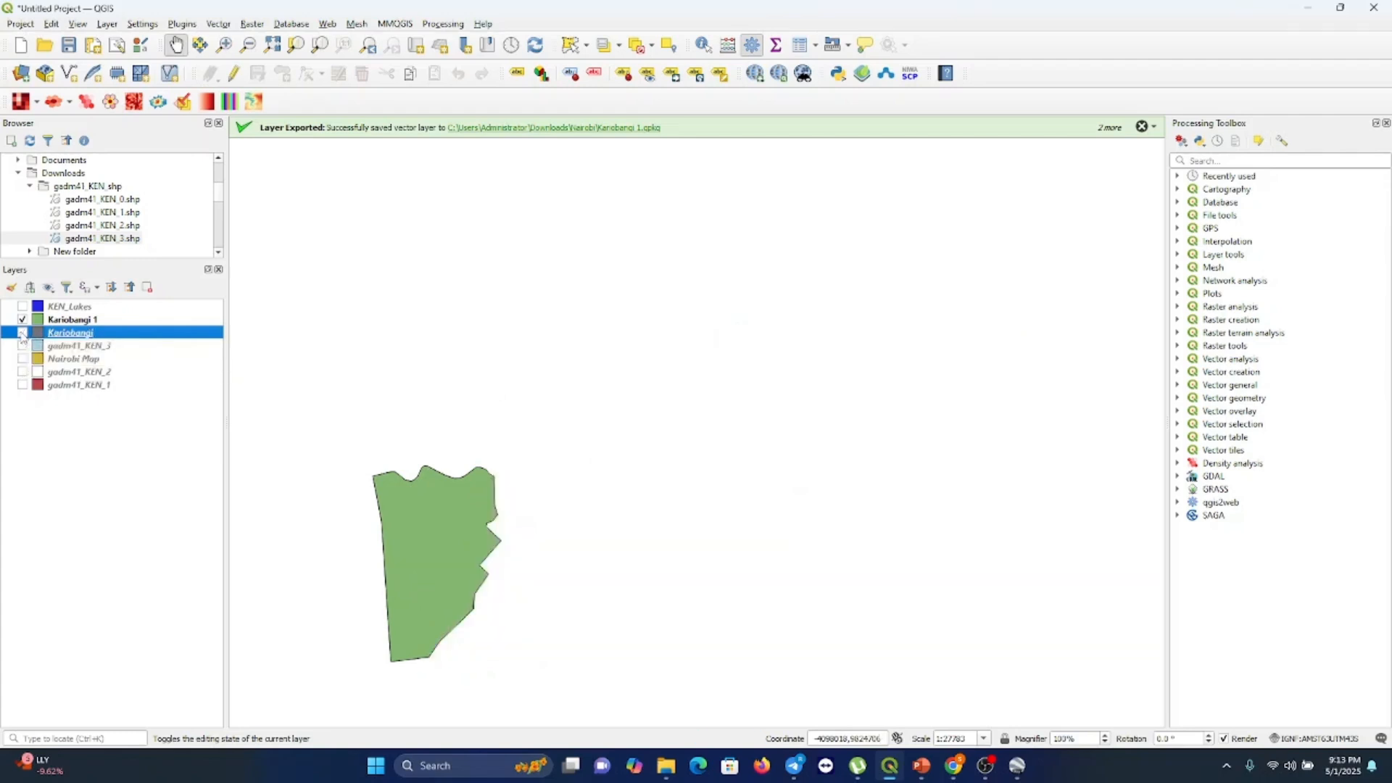
{"action": "left_click", "coordinate": [73, 322]}
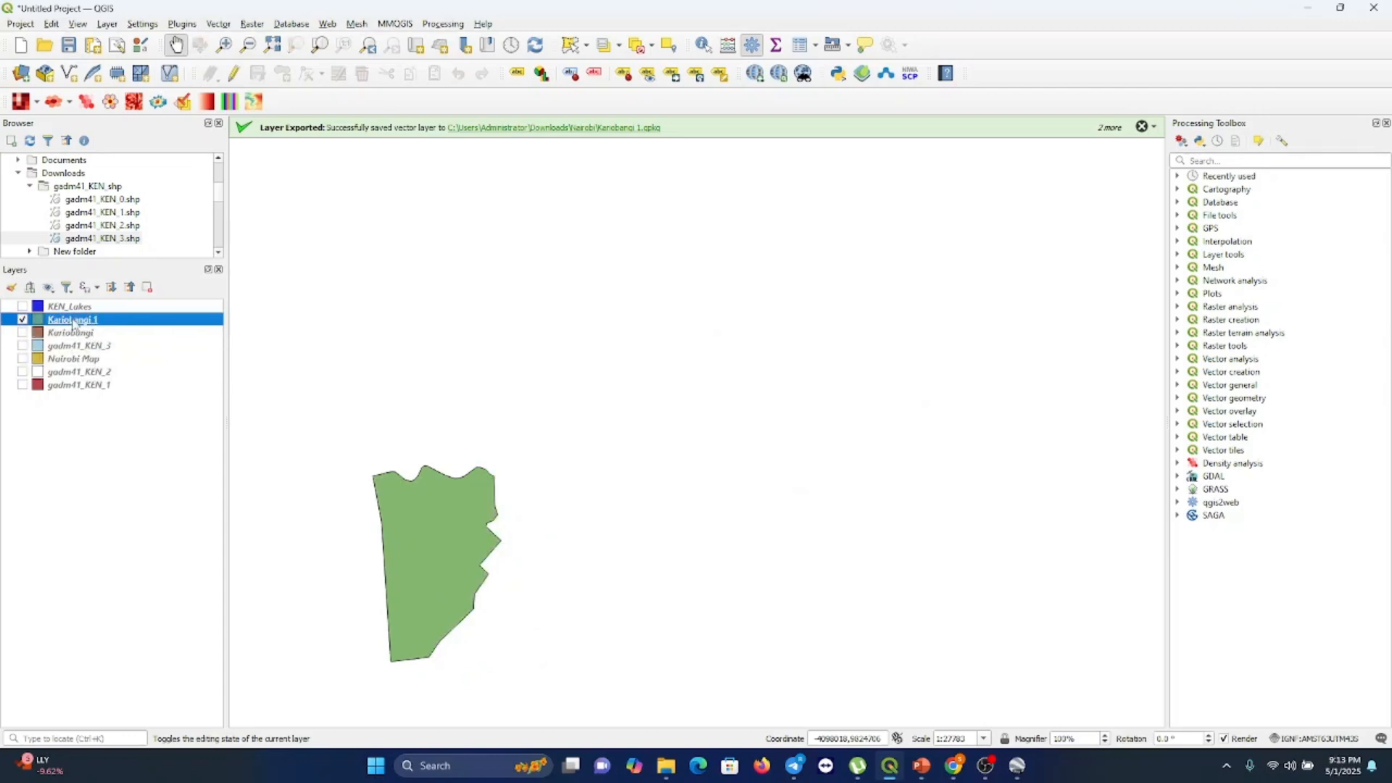
{"action": "right_click", "coordinate": [73, 324]}
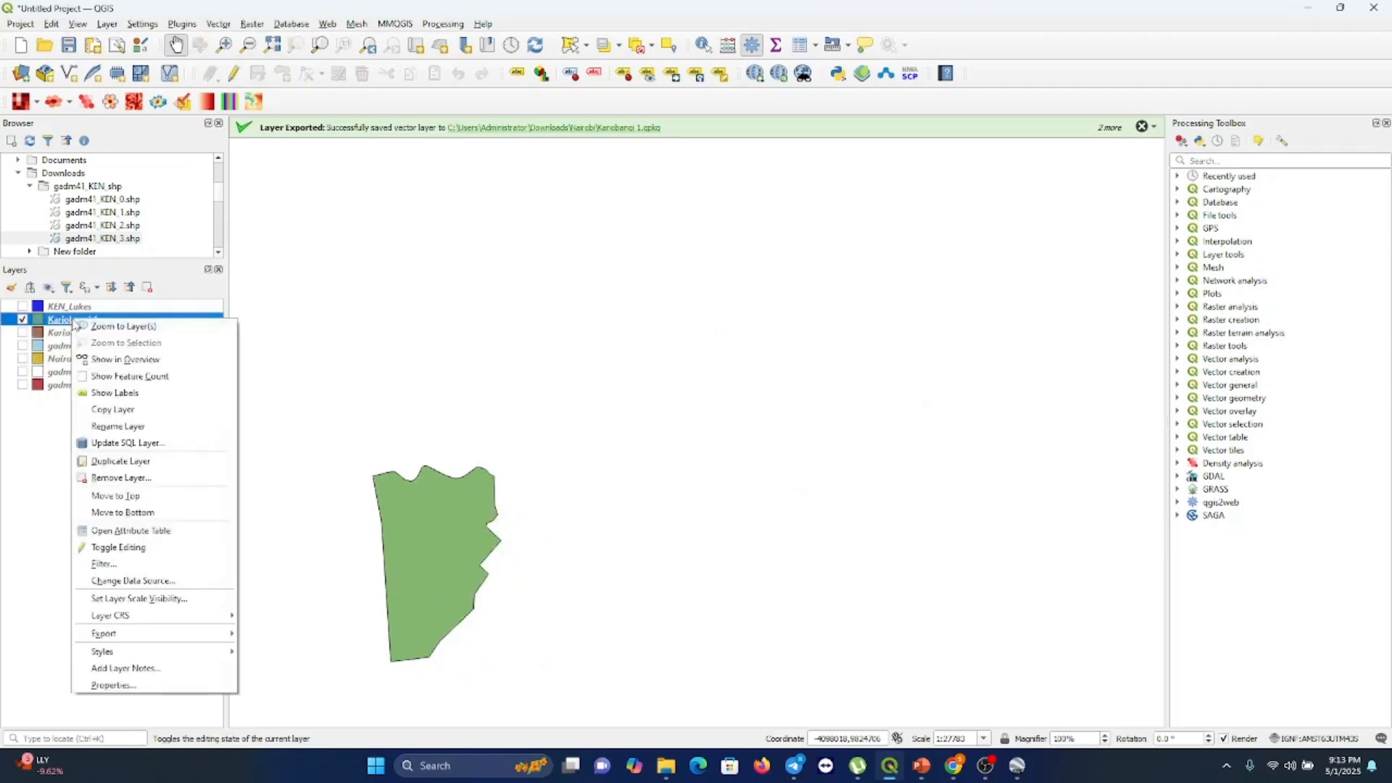
{"action": "left_click", "coordinate": [127, 533]}
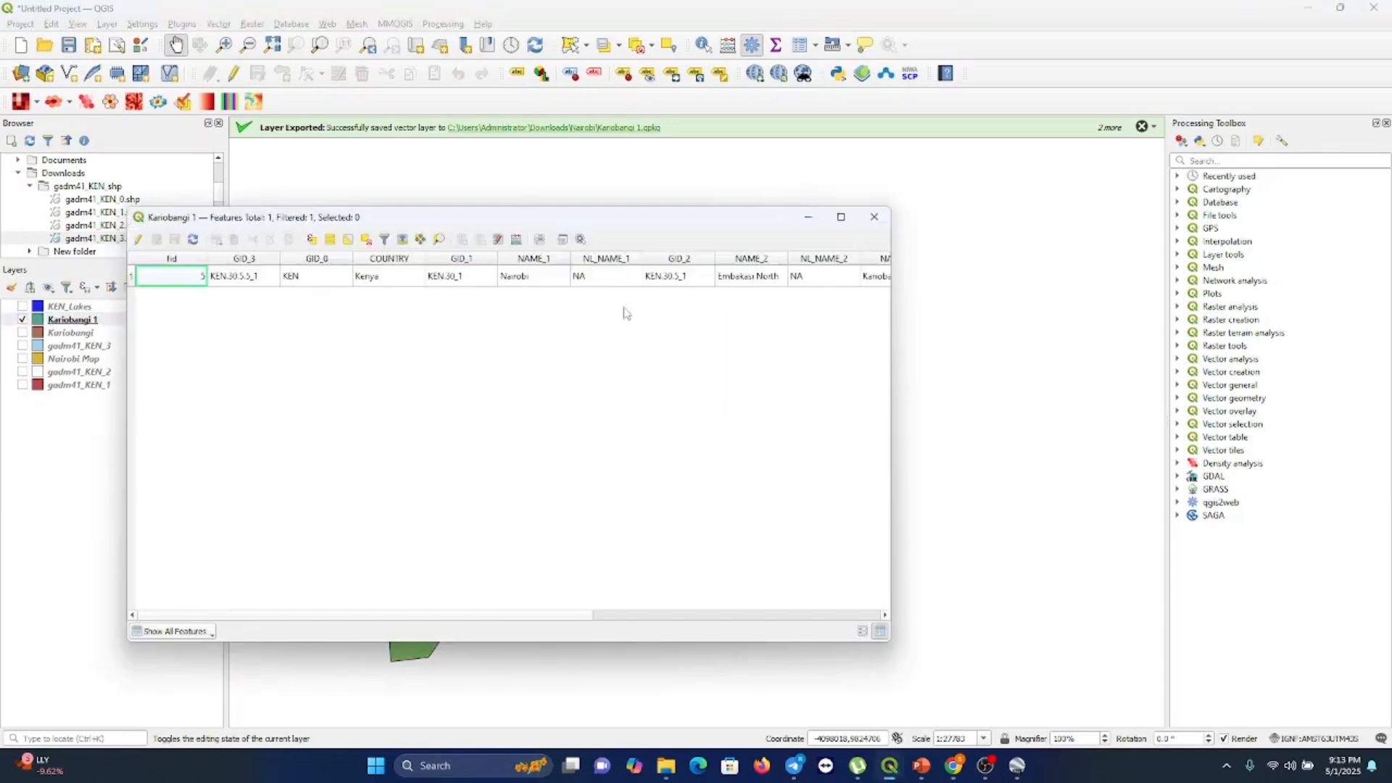
{"action": "left_click", "coordinate": [873, 216]}
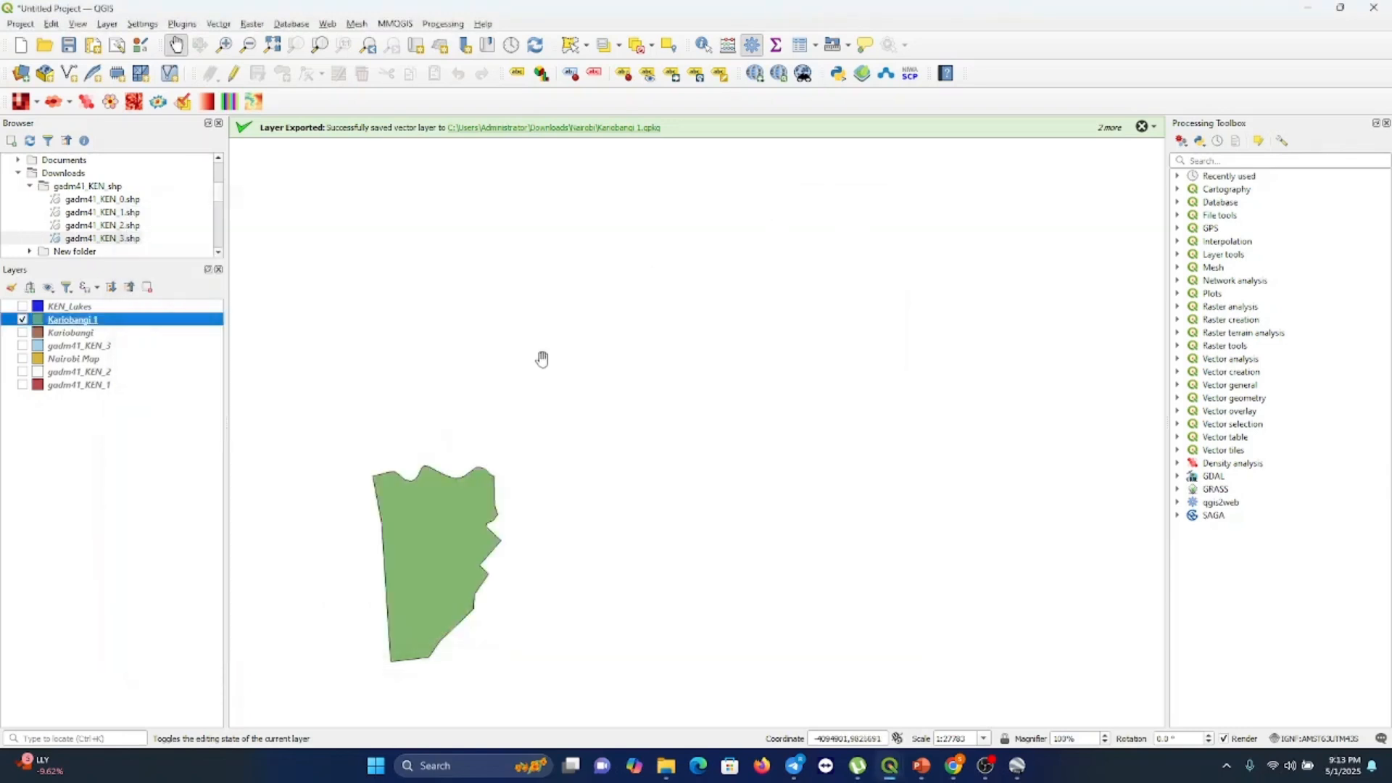
Turn on single labels for the Kariobangi 1 layer using the NAME_3 field
{"action": "right_click", "coordinate": [107, 325]}
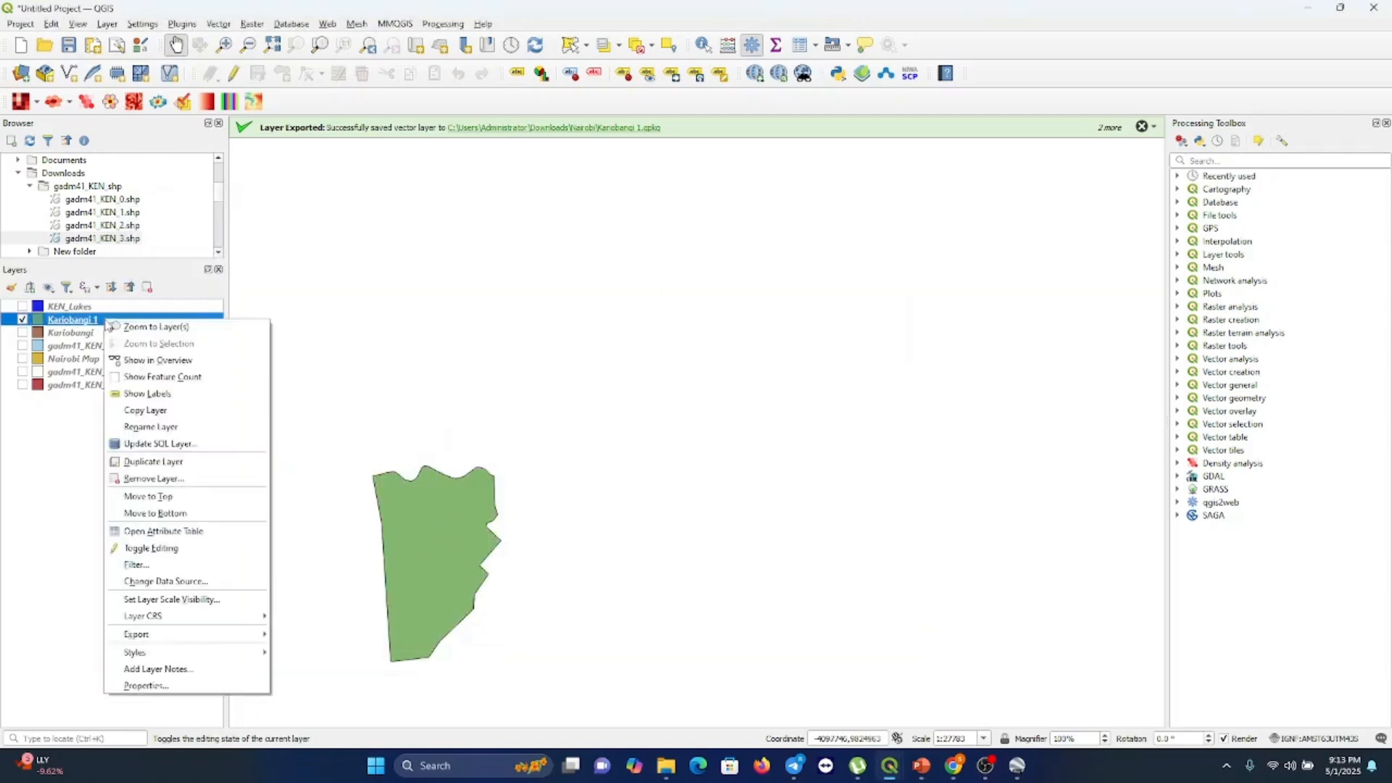
{"action": "left_click", "coordinate": [154, 686]}
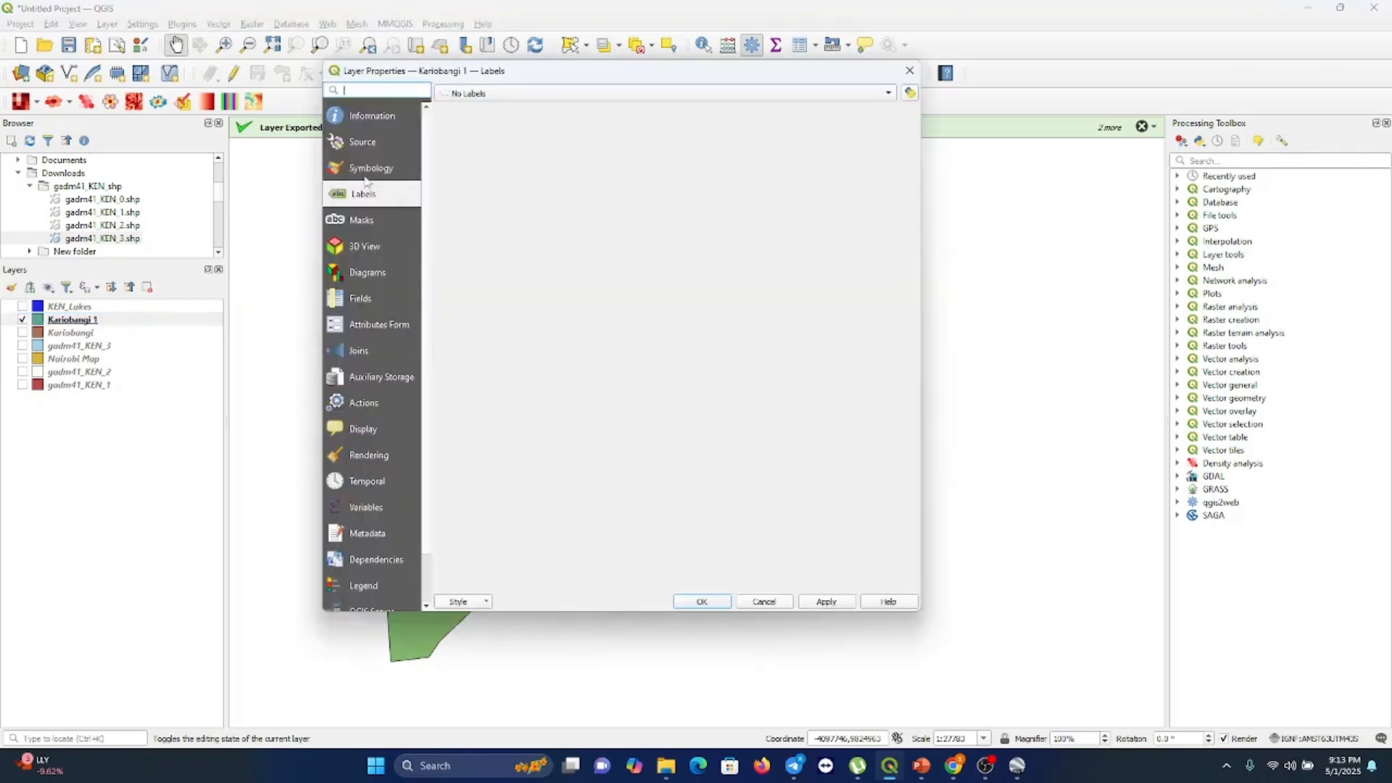
{"action": "left_click", "coordinate": [512, 96]}
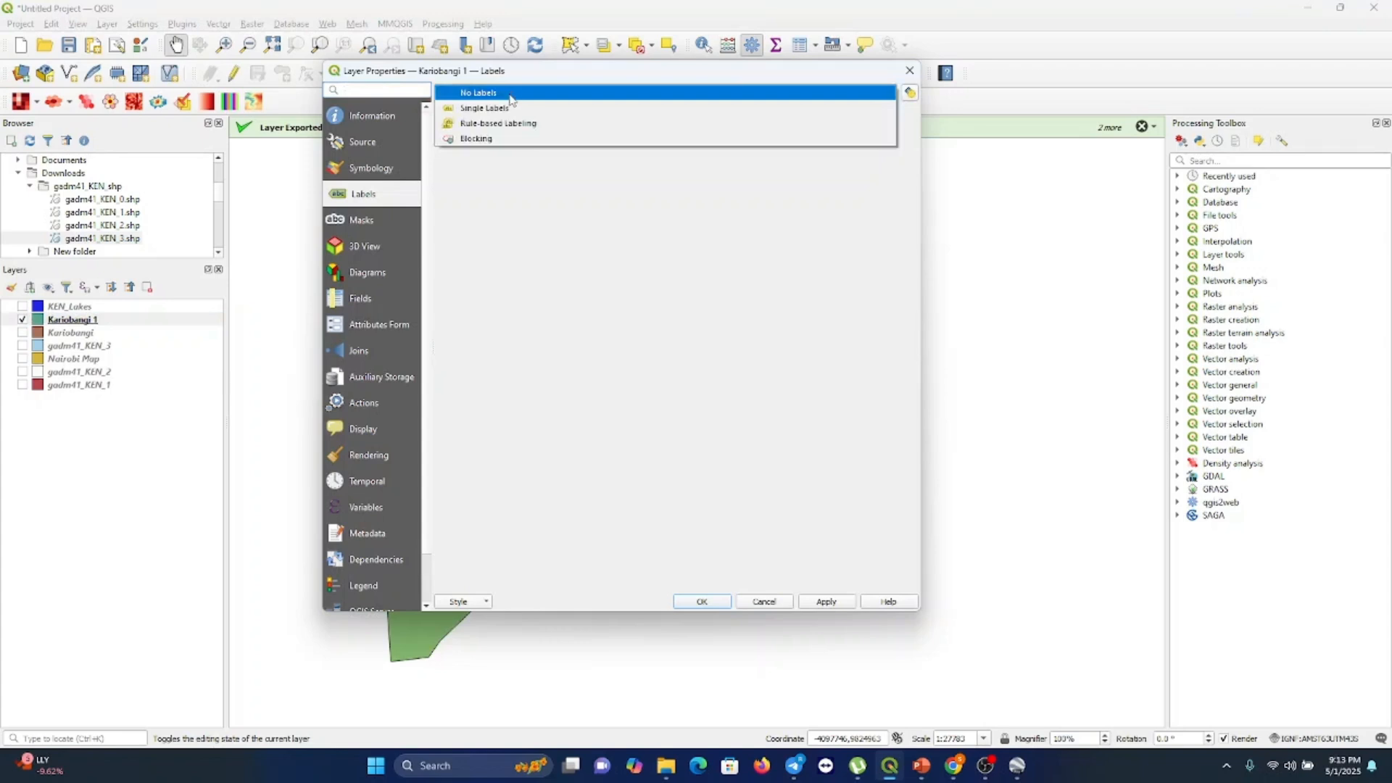
{"action": "left_click", "coordinate": [509, 105]}
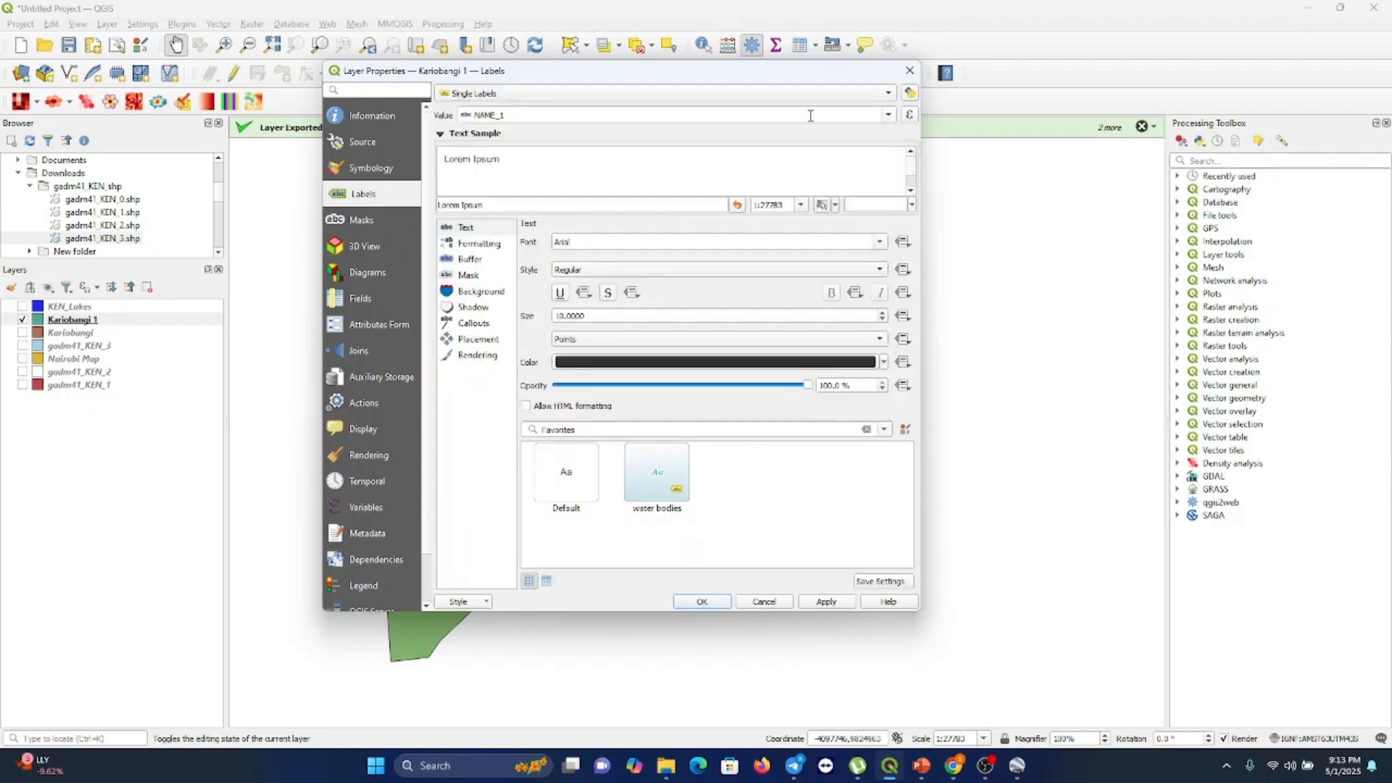
{"action": "left_click", "coordinate": [862, 115]}
{"action": "left_click", "coordinate": [889, 116]}
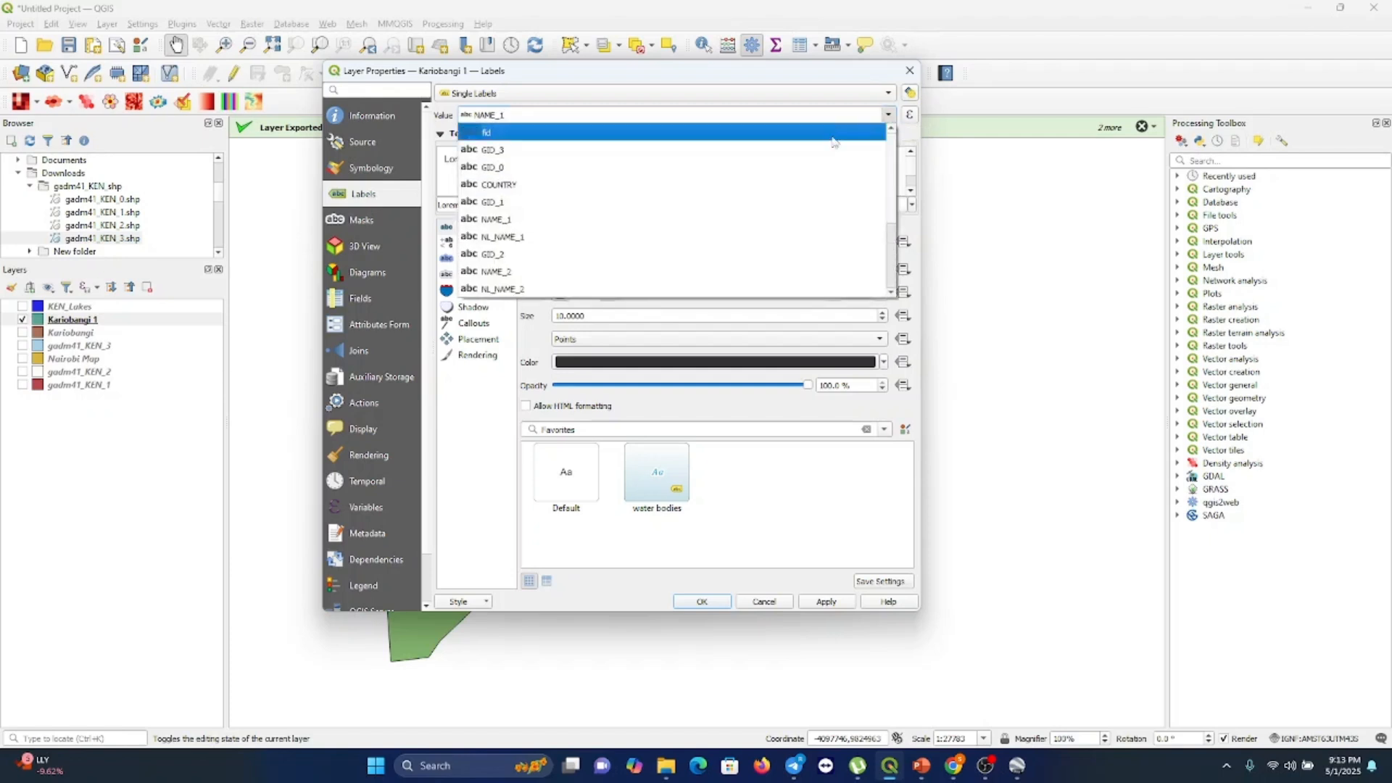
{"action": "left_click_drag", "start_coordinate": [883, 236], "coordinate": [883, 257]}
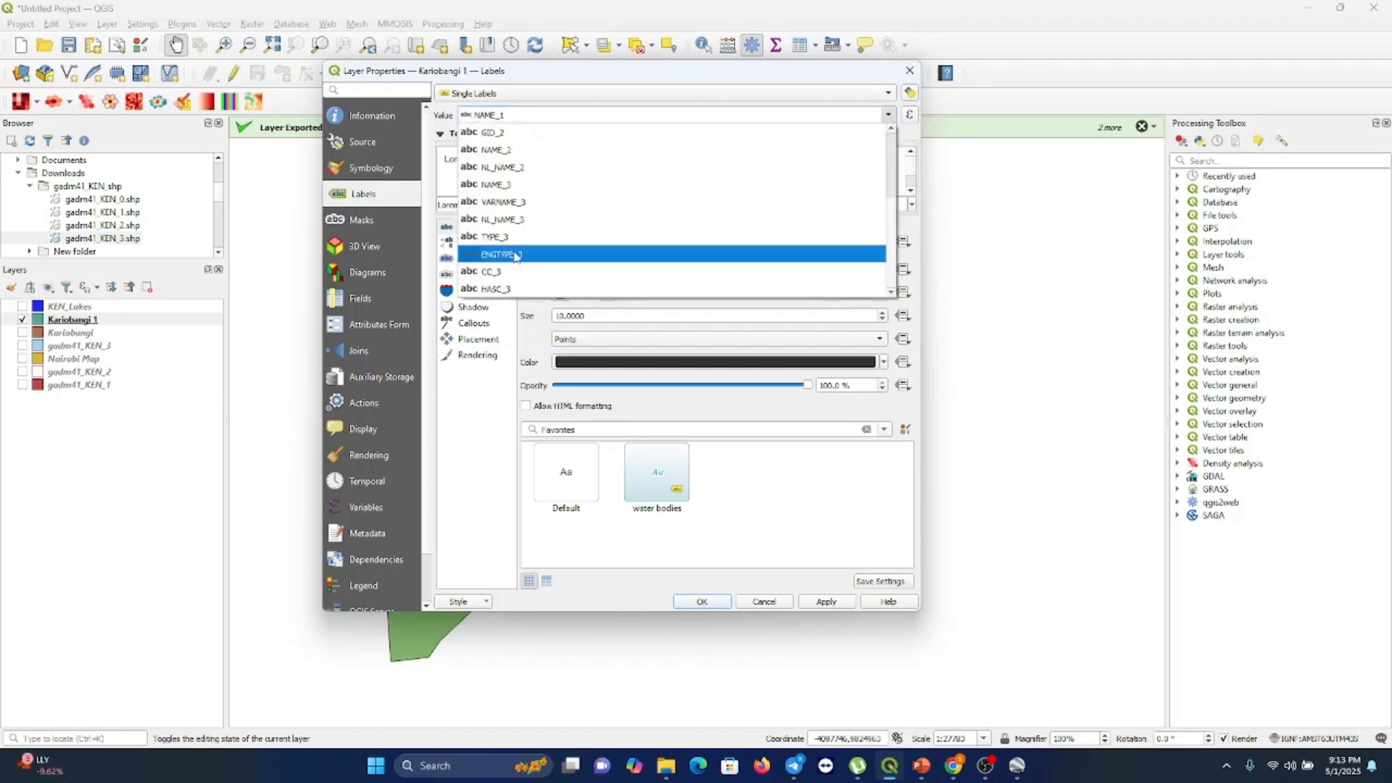
{"action": "left_click", "coordinate": [500, 186]}
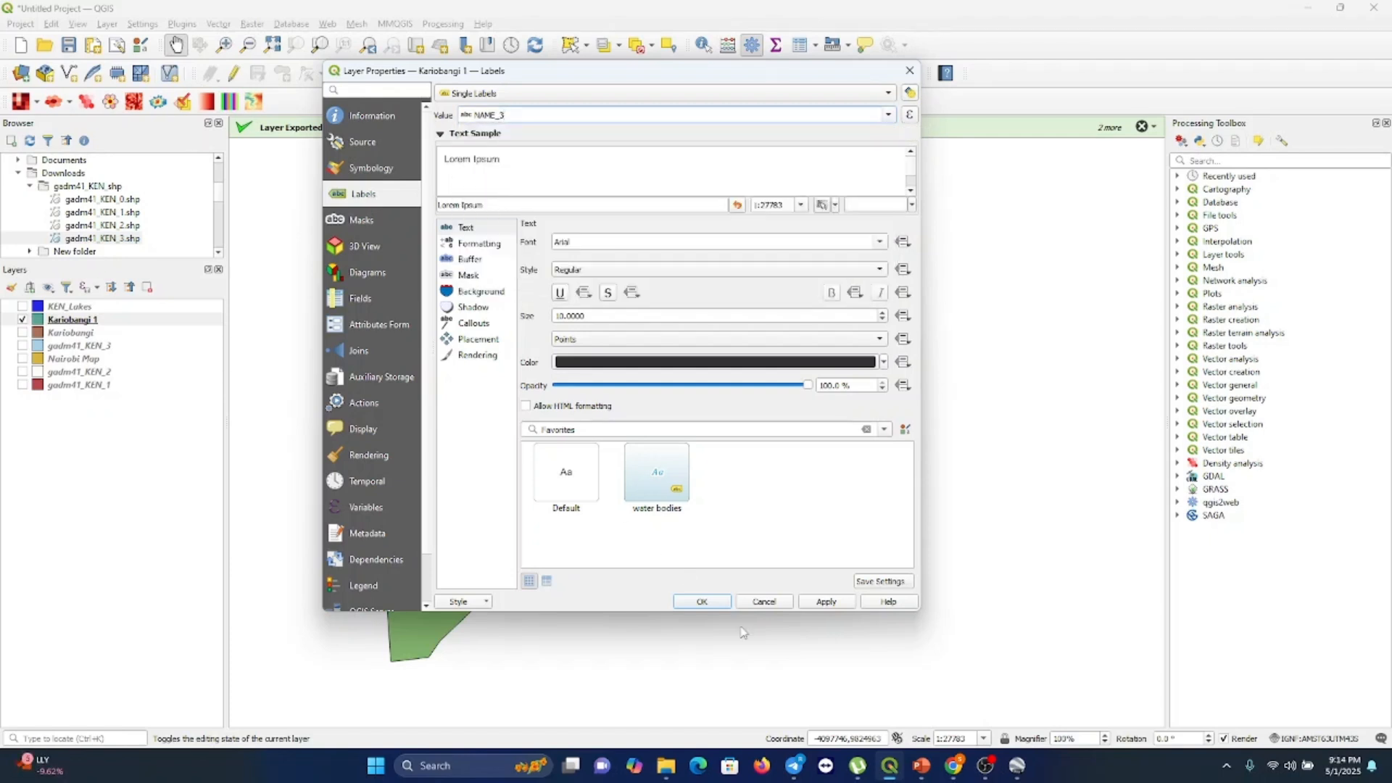
{"action": "left_click", "coordinate": [702, 603]}
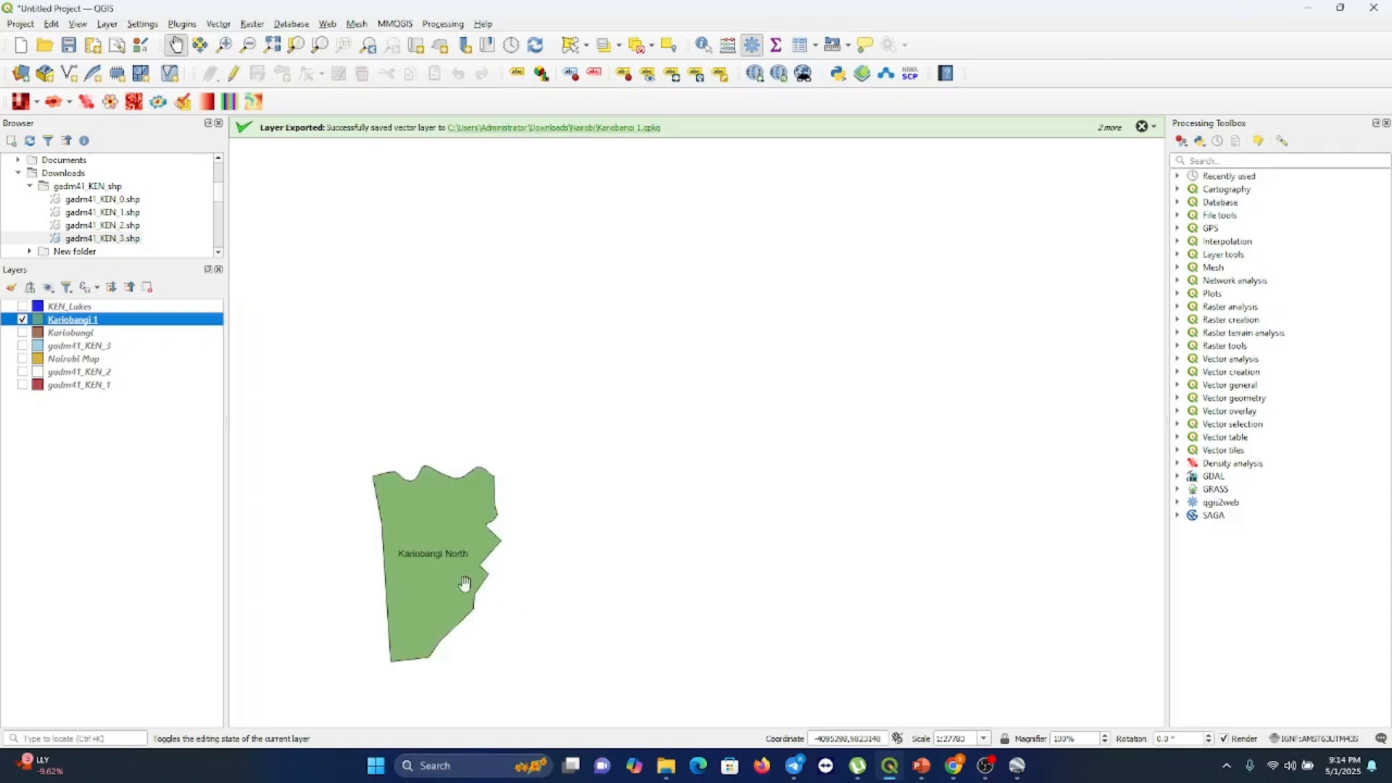
Show the gadm41_KEN_2 and Kariobangi layers together with Kariobangi 1 on the map
{"action": "left_click_drag", "start_coordinate": [451, 591], "coordinate": [473, 480]}
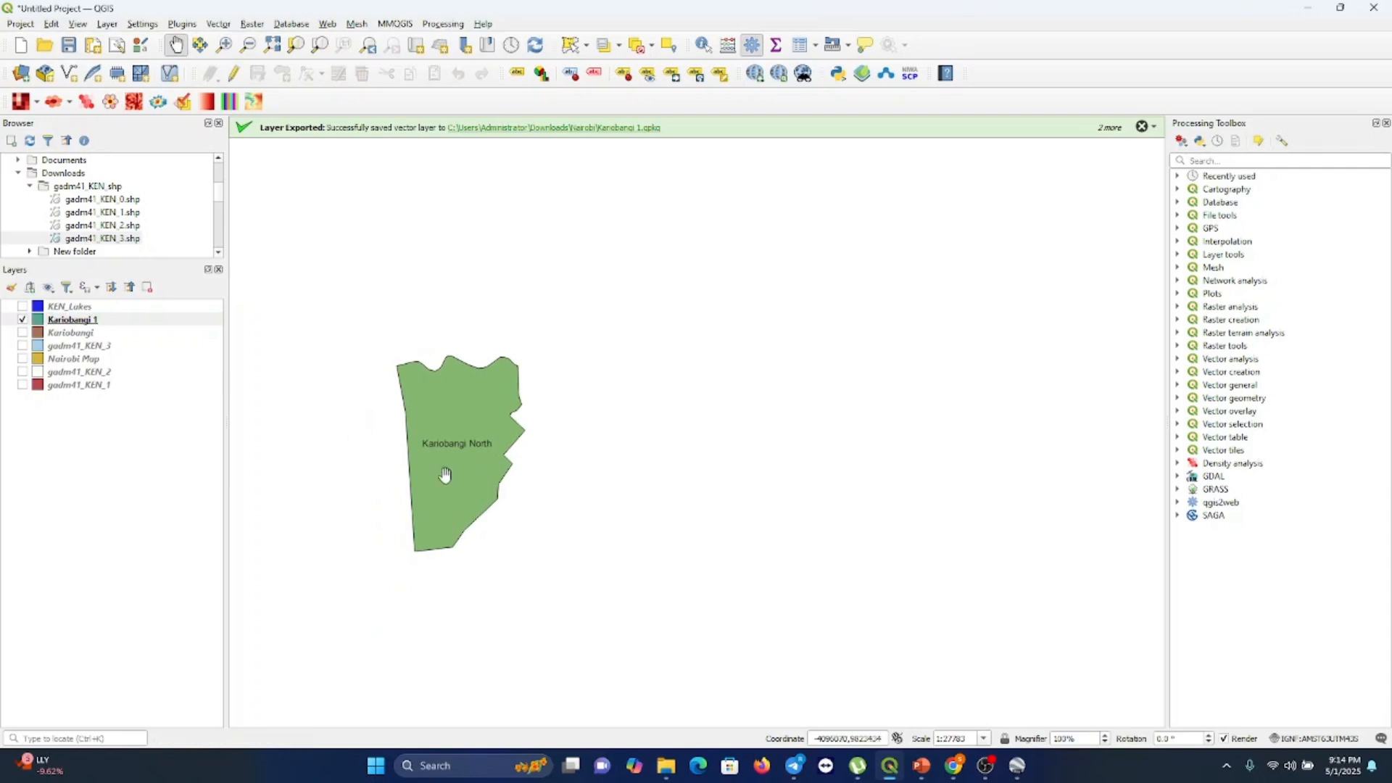
{"action": "left_click", "coordinate": [22, 372]}
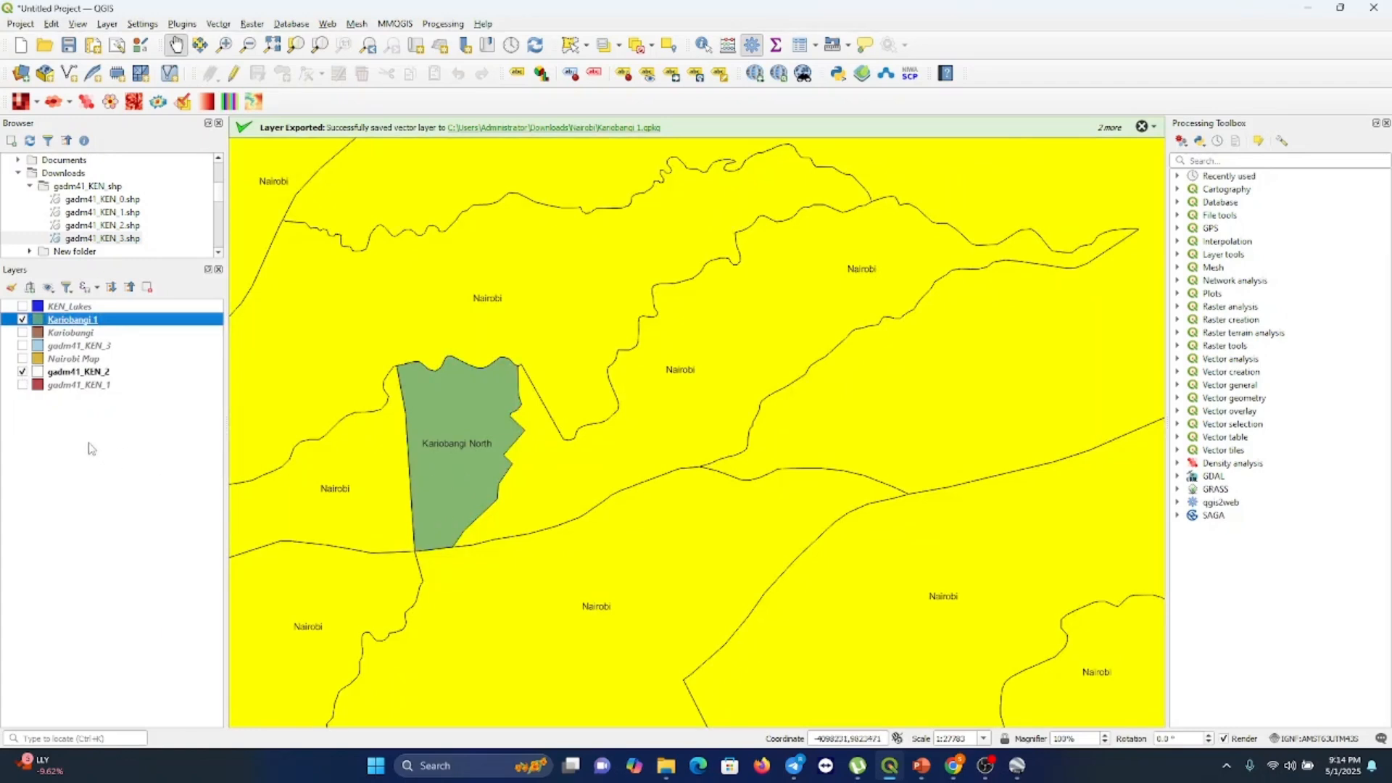
{"action": "left_click", "coordinate": [23, 333]}
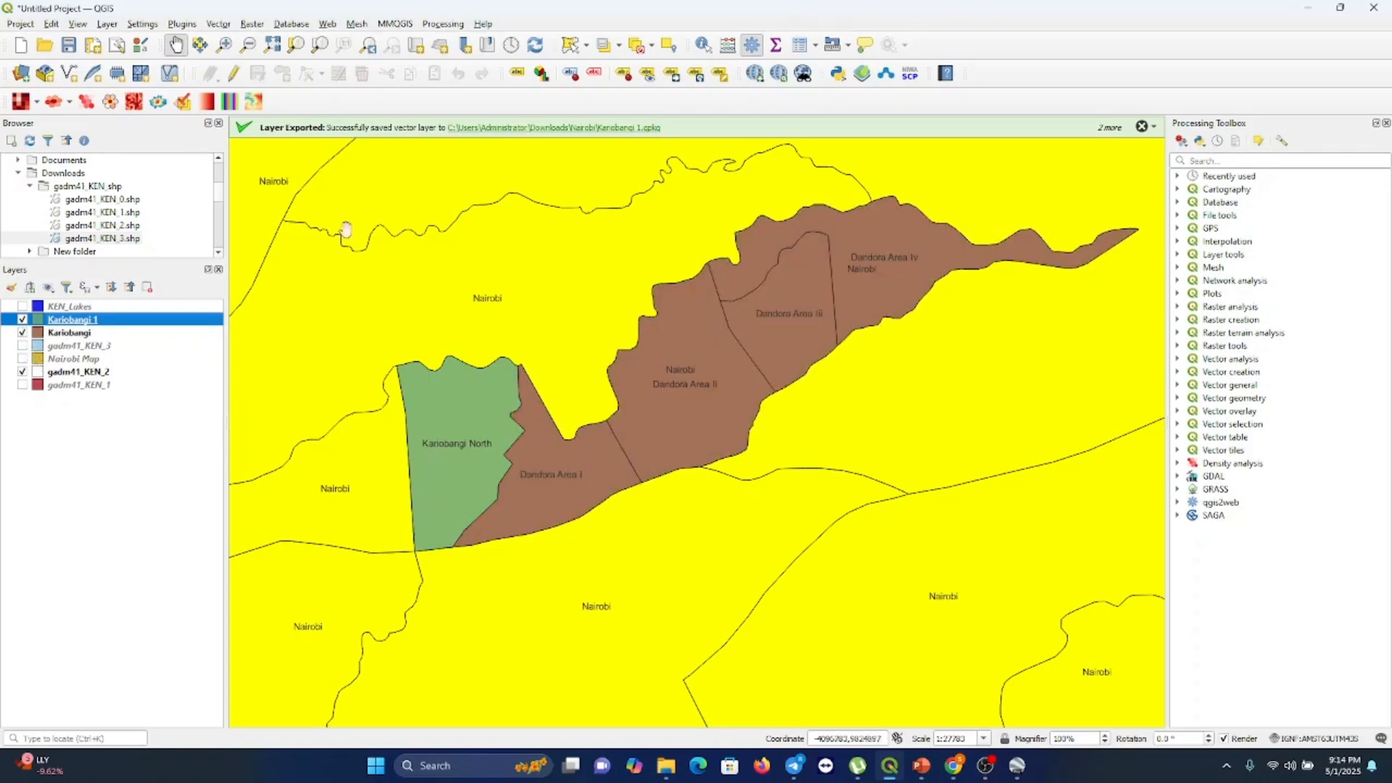
{"action": "scroll", "coordinate": [408, 277], "scroll_direction": "down", "scroll_amount": 1}
{"action": "scroll", "coordinate": [409, 278], "scroll_direction": "down", "scroll_amount": 5}
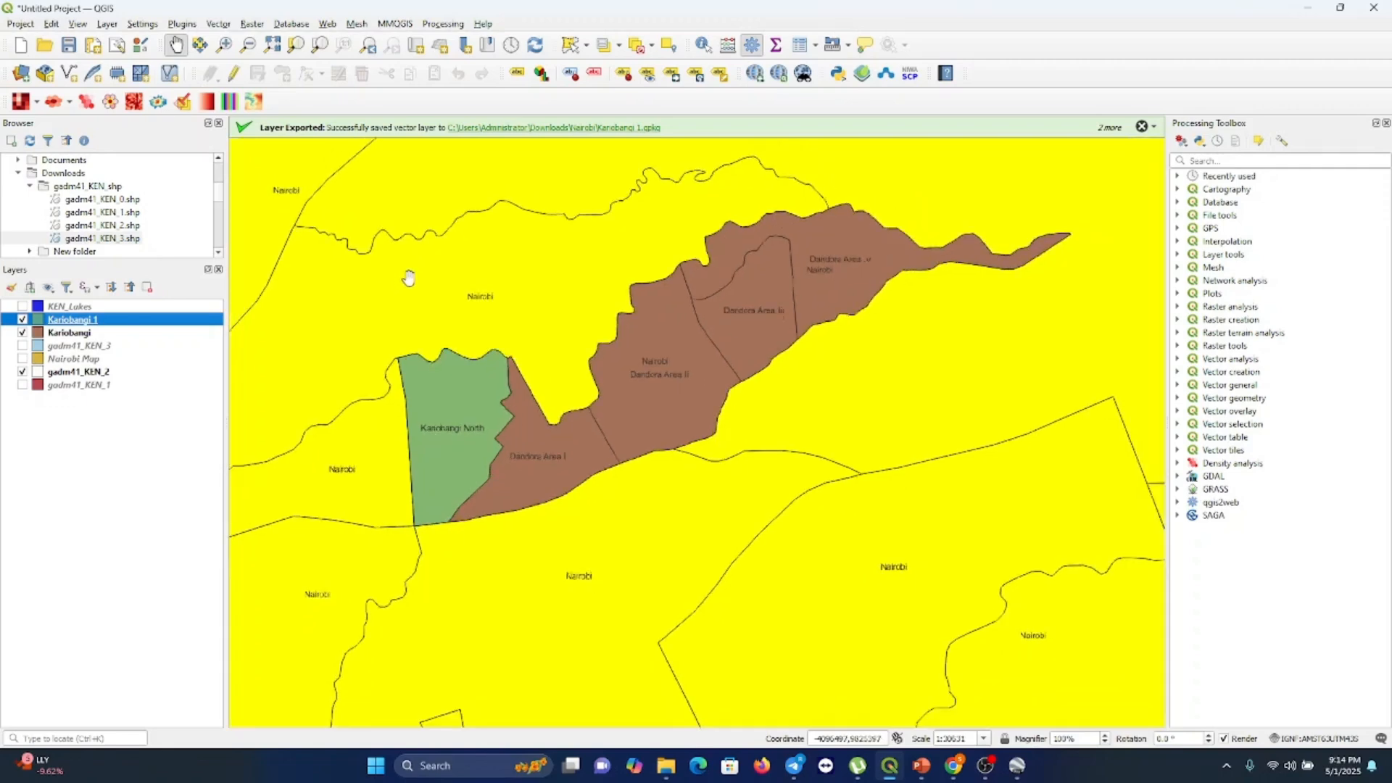
{"action": "scroll", "coordinate": [408, 278], "scroll_direction": "down", "scroll_amount": 1}
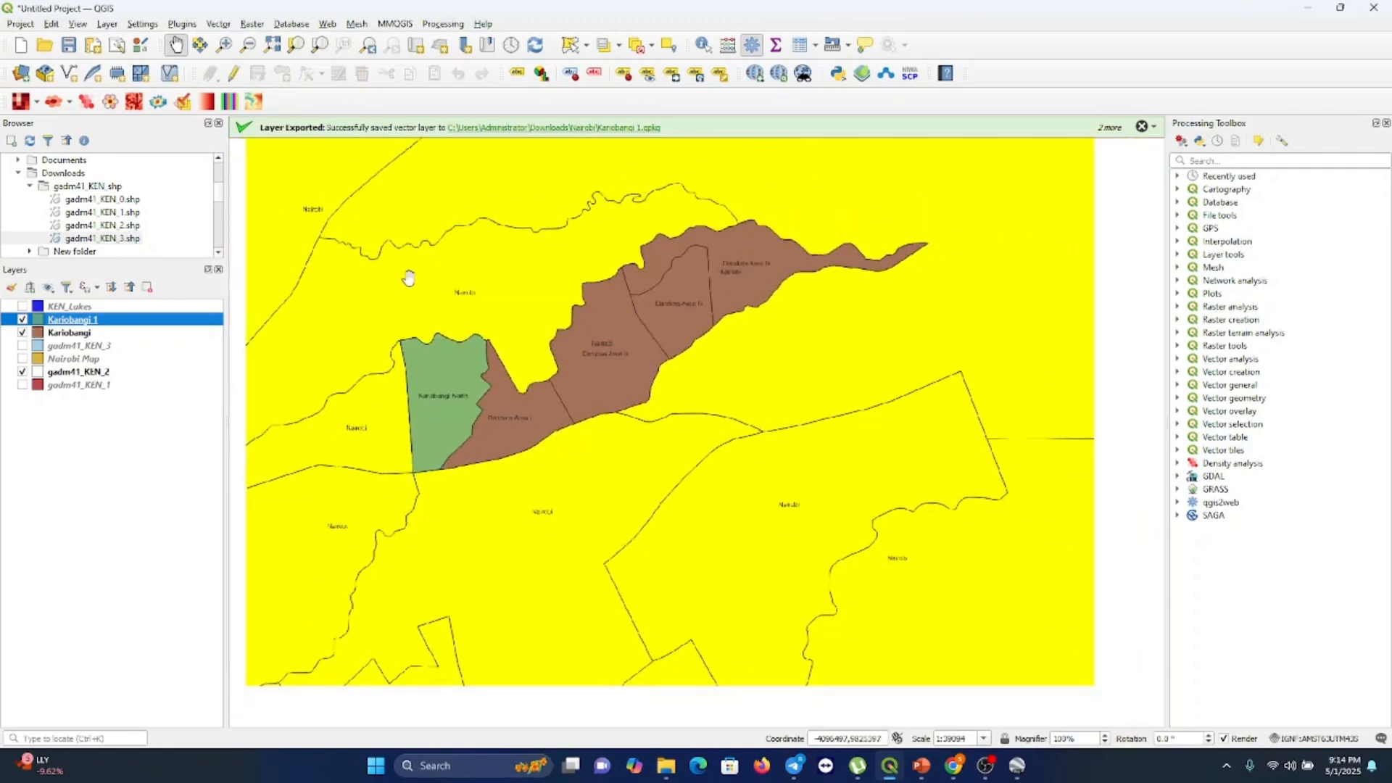
{"action": "scroll", "coordinate": [409, 278], "scroll_direction": "down", "scroll_amount": 1}
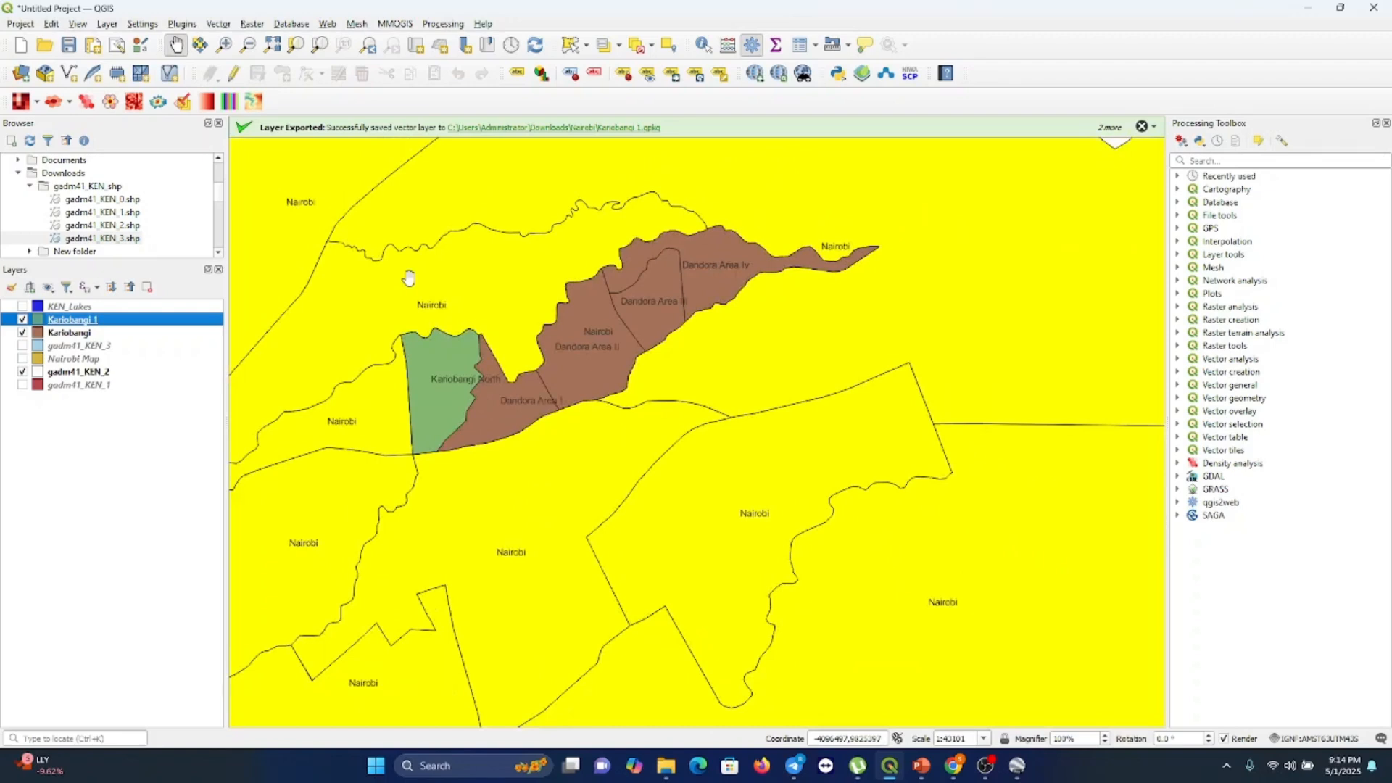
{"action": "scroll", "coordinate": [408, 277], "scroll_direction": "down", "scroll_amount": 6}
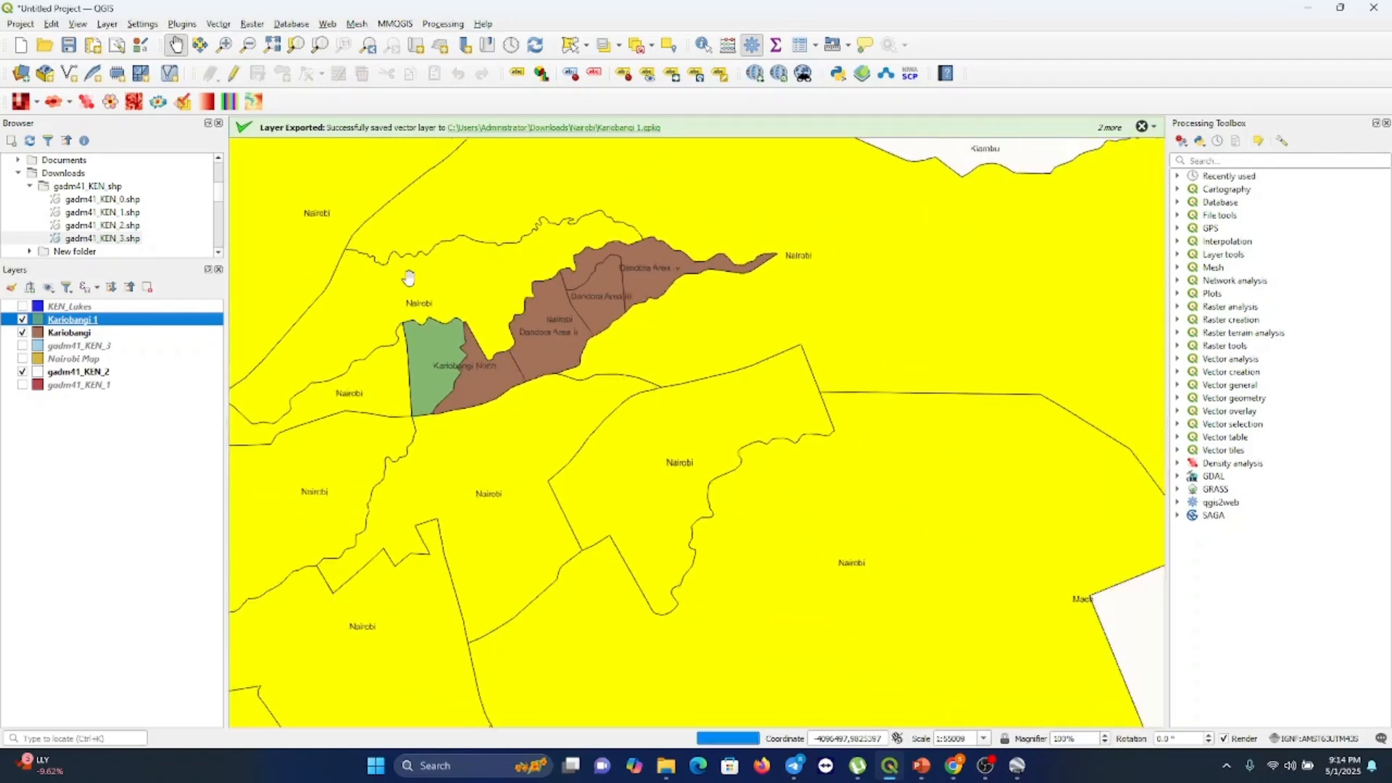
{"action": "scroll", "coordinate": [408, 277], "scroll_direction": "down", "scroll_amount": 2}
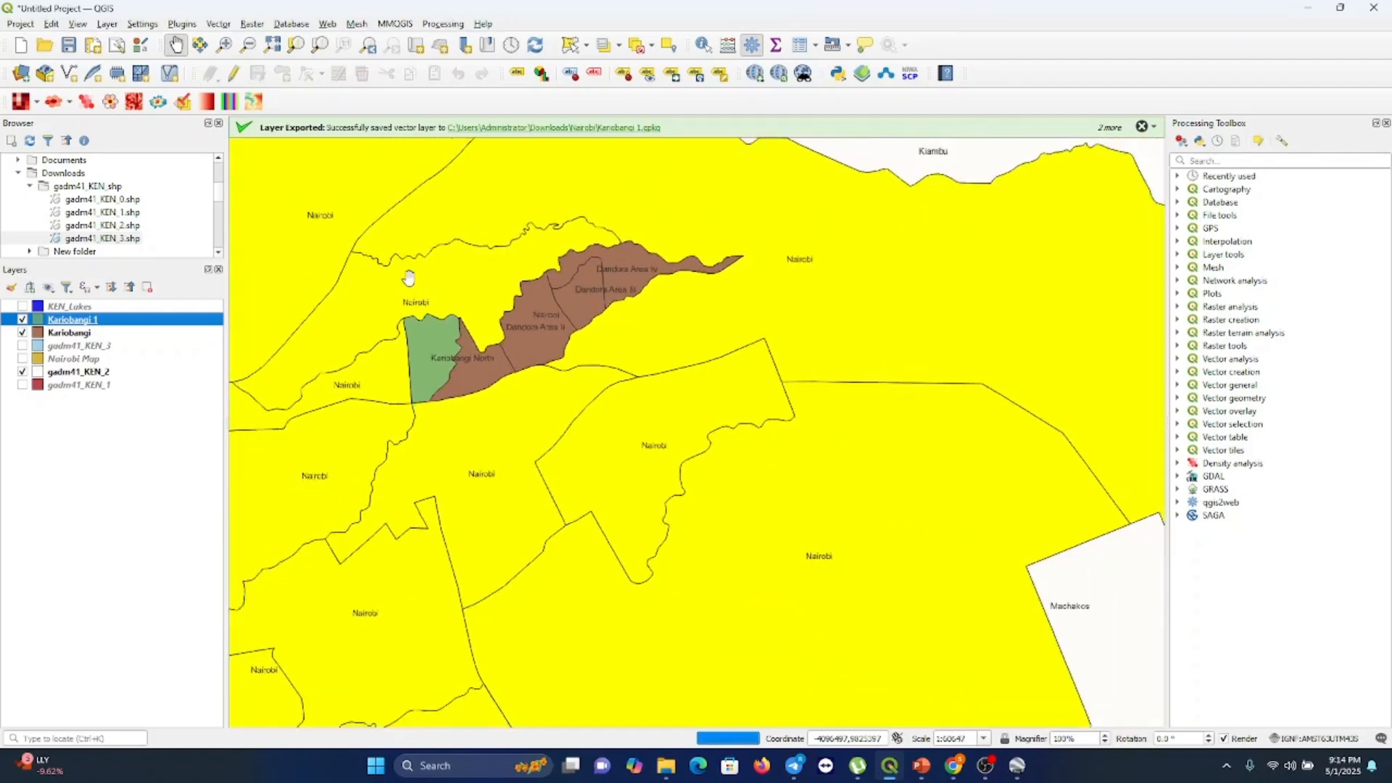
Zoom out to view all of Kenya and hide the Kariobangi 1 and Kariobangi layers
{"action": "scroll", "coordinate": [408, 277], "scroll_direction": "down", "scroll_amount": 3}
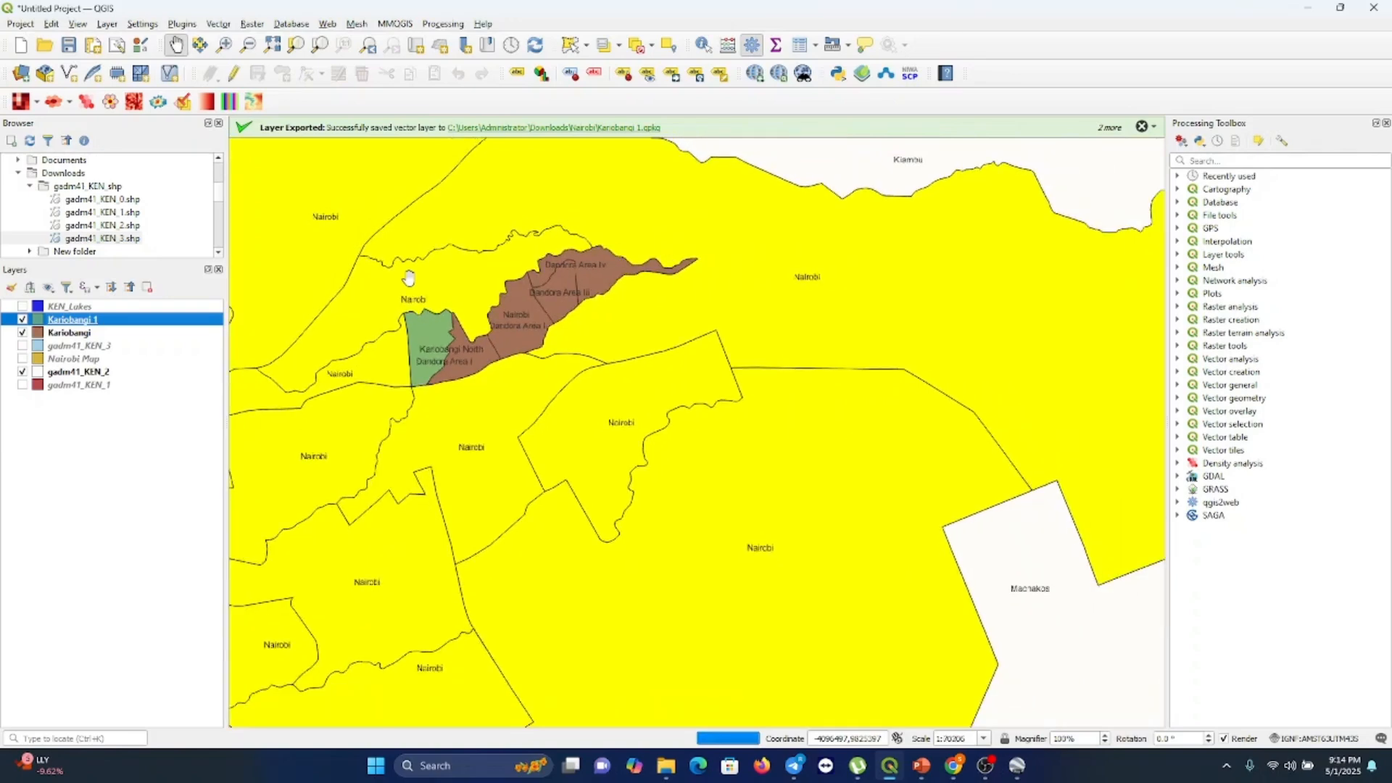
{"action": "left_click", "coordinate": [248, 46]}
{"action": "left_click", "coordinate": [532, 494]}
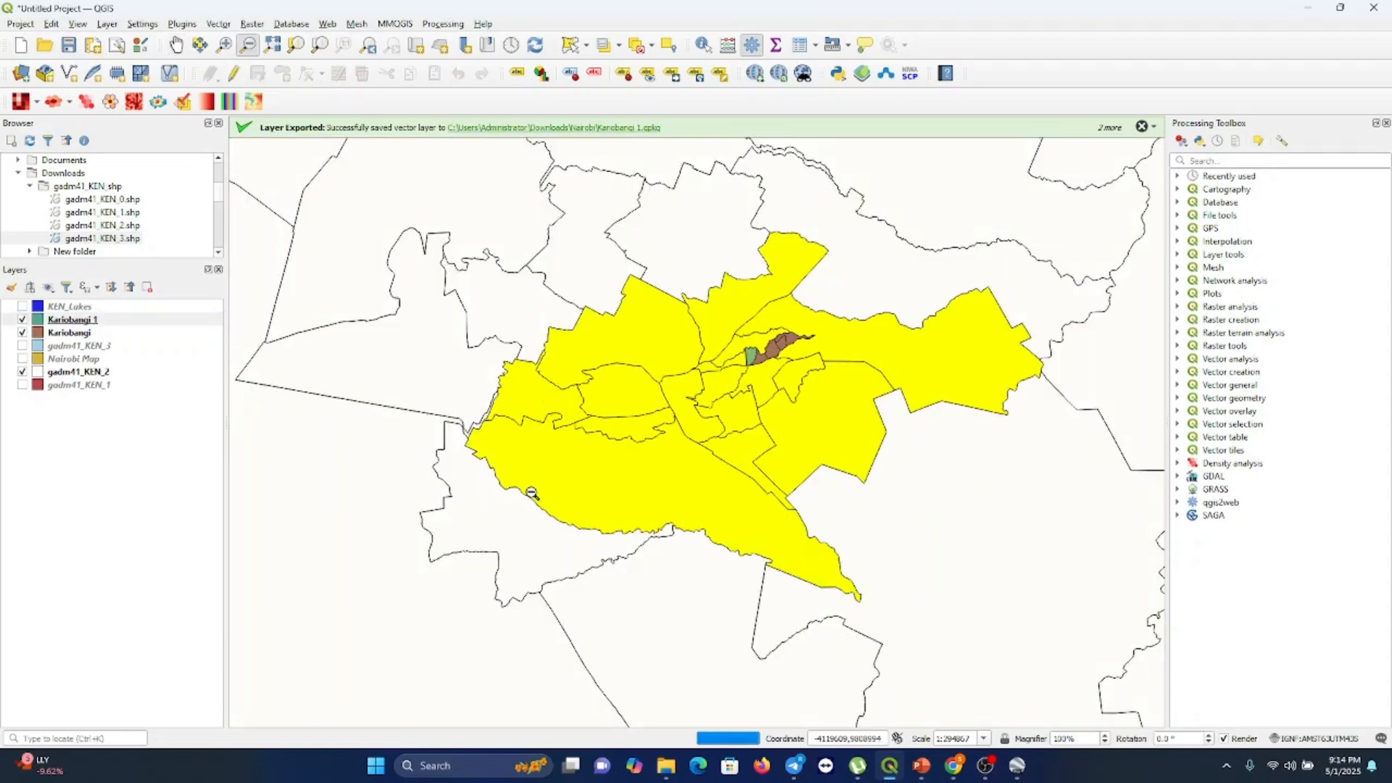
{"action": "left_click", "coordinate": [641, 478]}
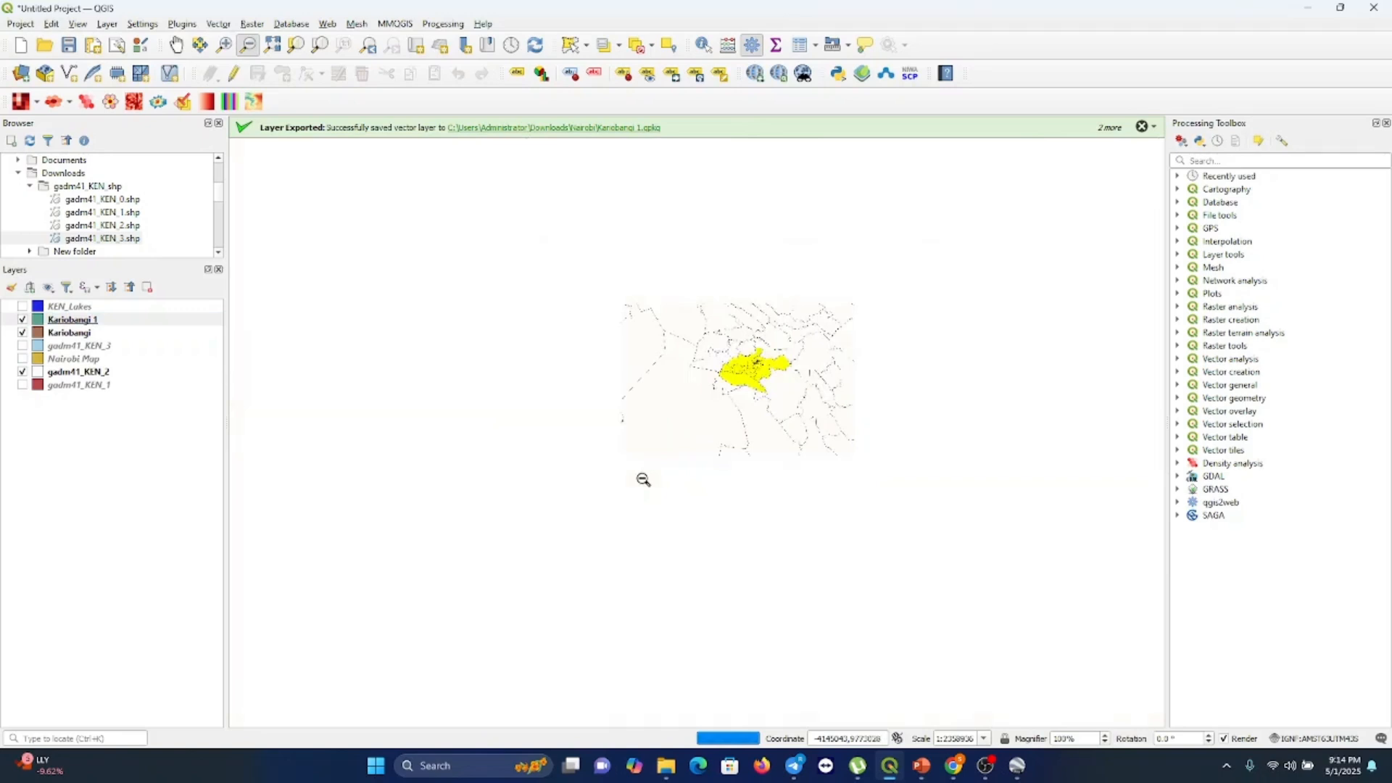
{"action": "left_click", "coordinate": [646, 483]}
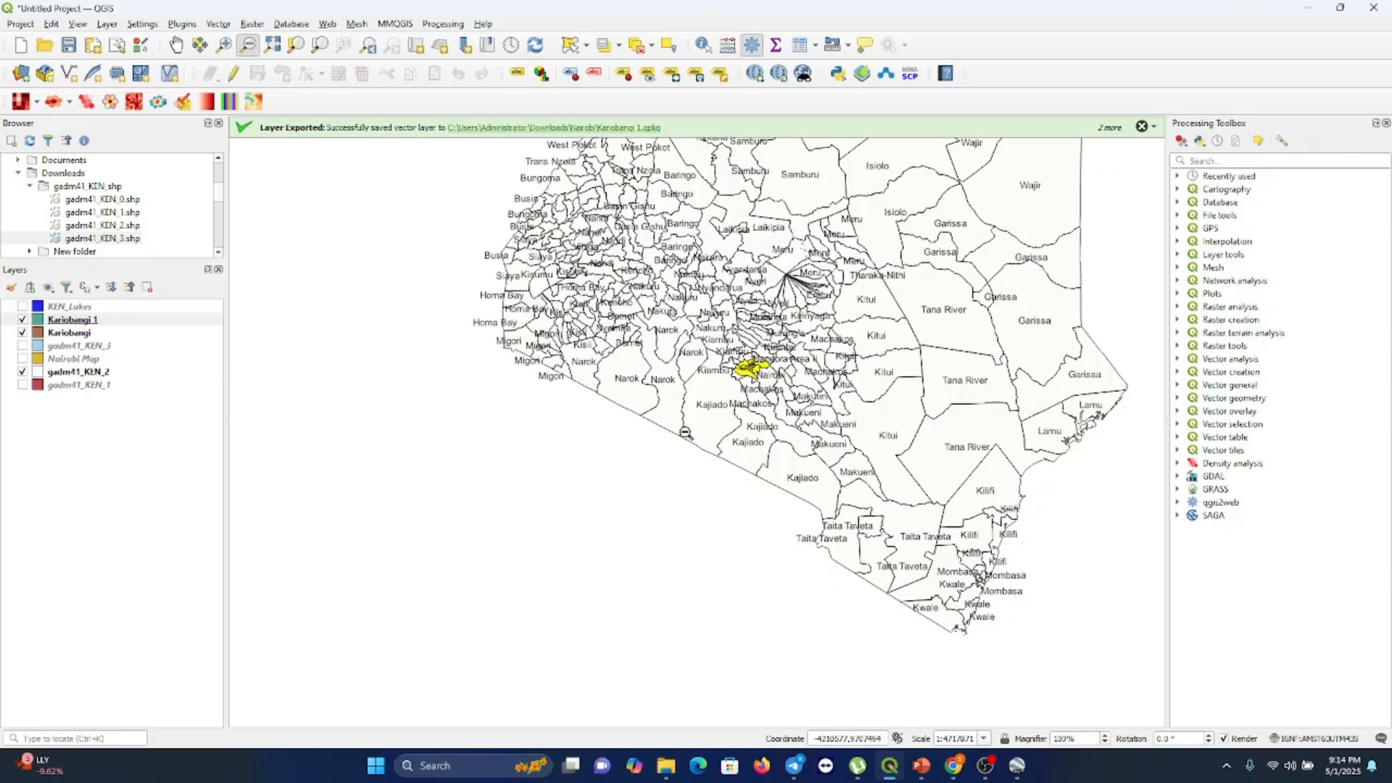
{"action": "scroll", "coordinate": [685, 433], "scroll_direction": "up", "scroll_amount": 3}
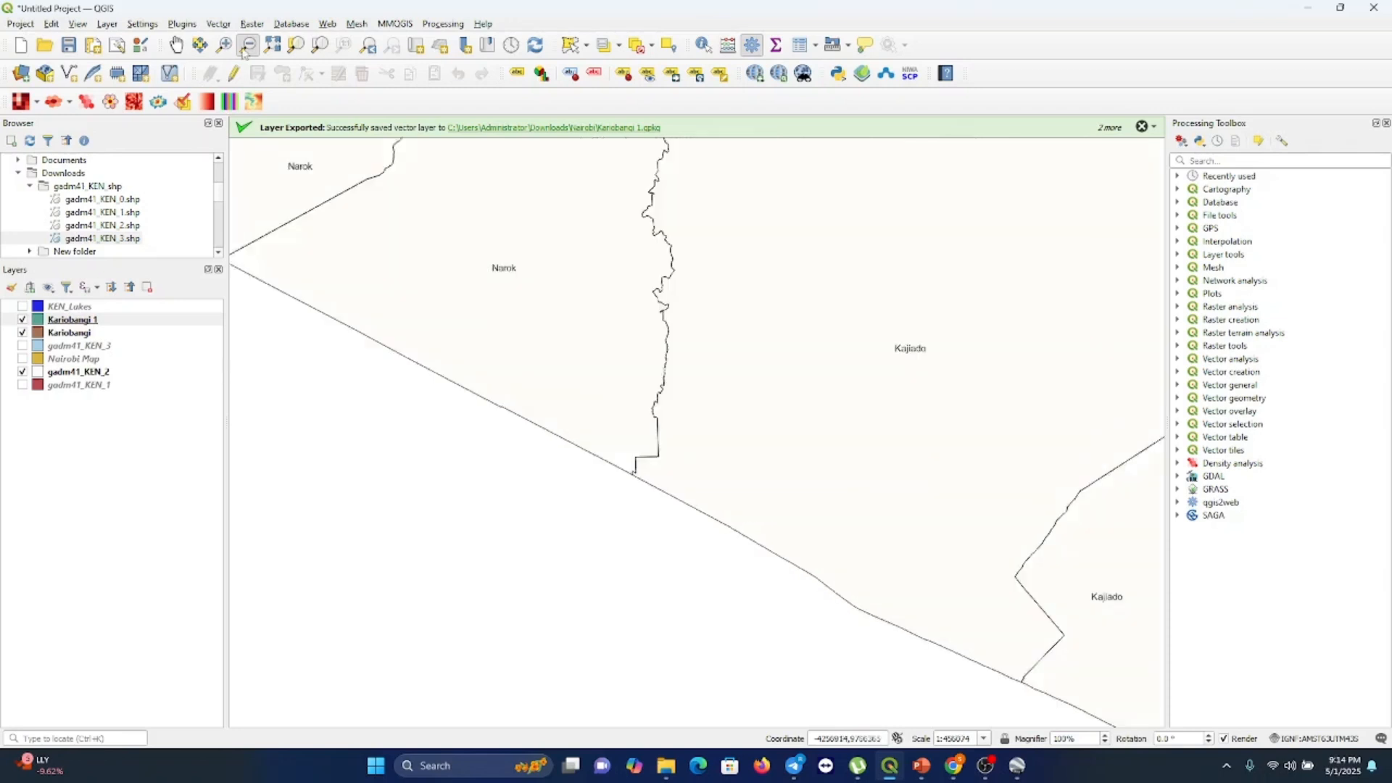
{"action": "left_click", "coordinate": [460, 269]}
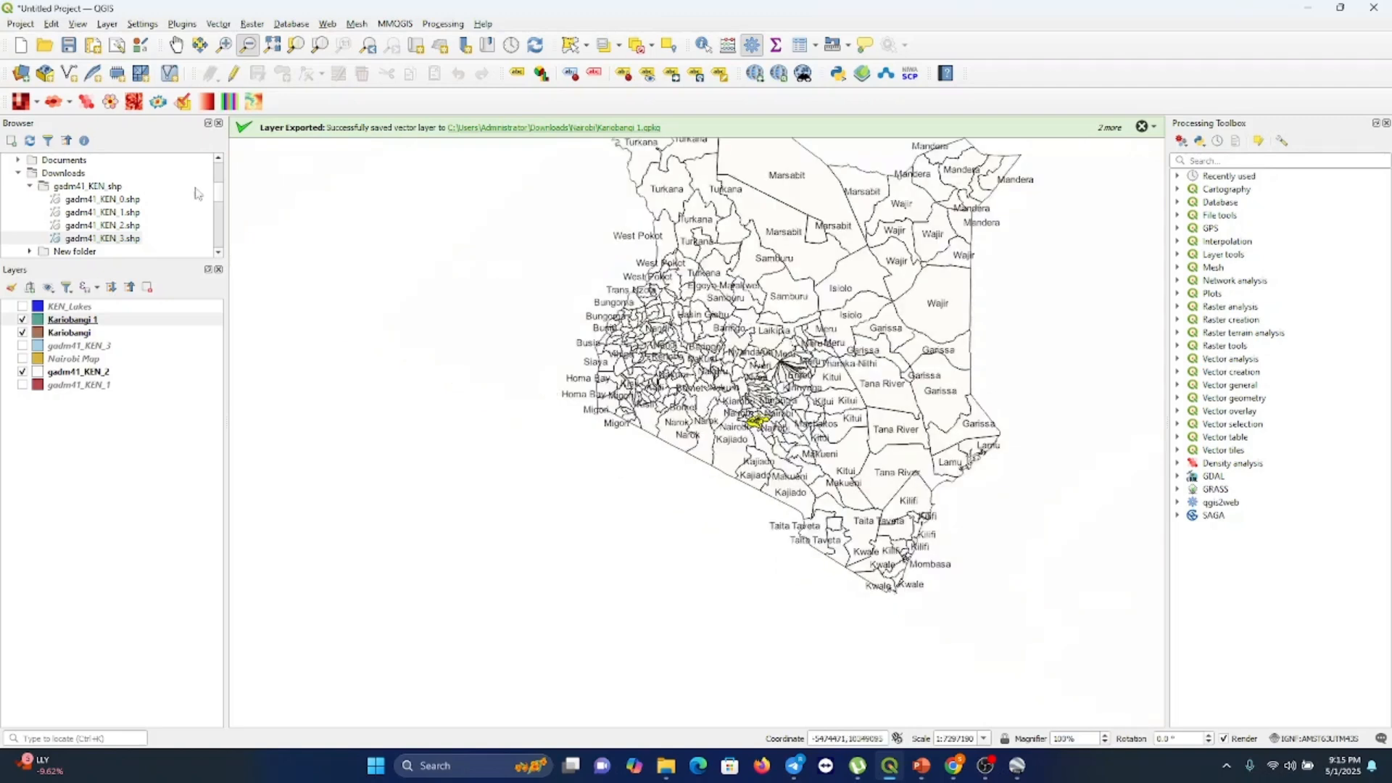
{"action": "left_click", "coordinate": [177, 45]}
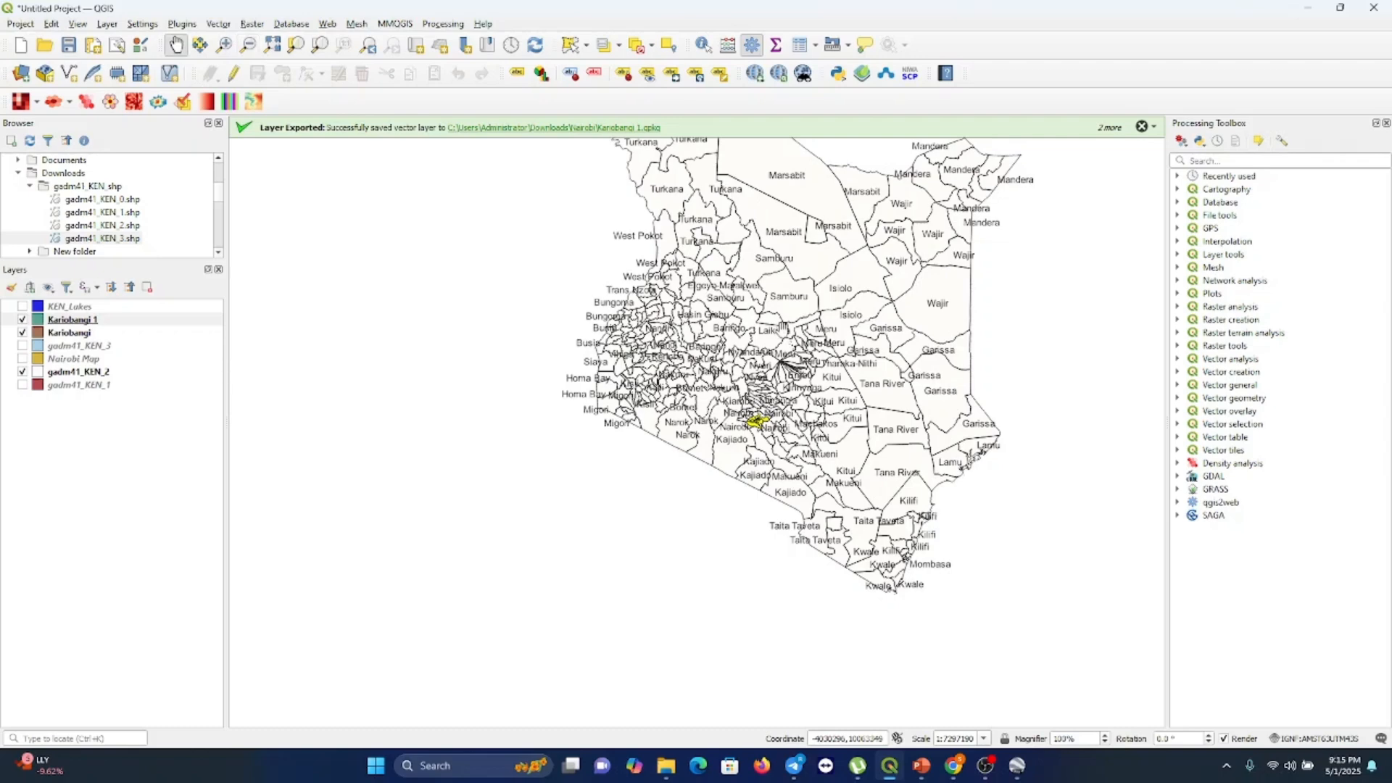
{"action": "left_click_drag", "start_coordinate": [784, 329], "coordinate": [610, 425]}
{"action": "left_click", "coordinate": [22, 320]}
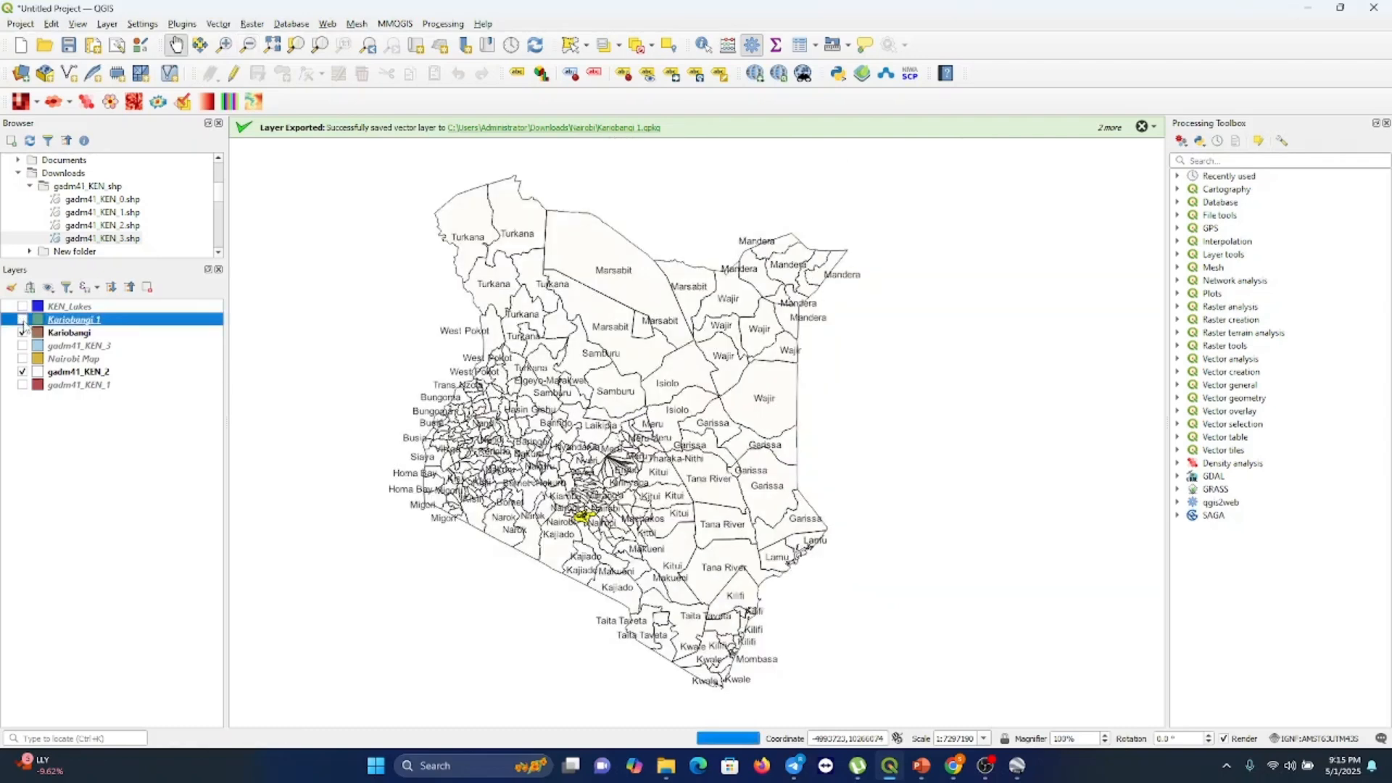
{"action": "left_click", "coordinate": [22, 331]}
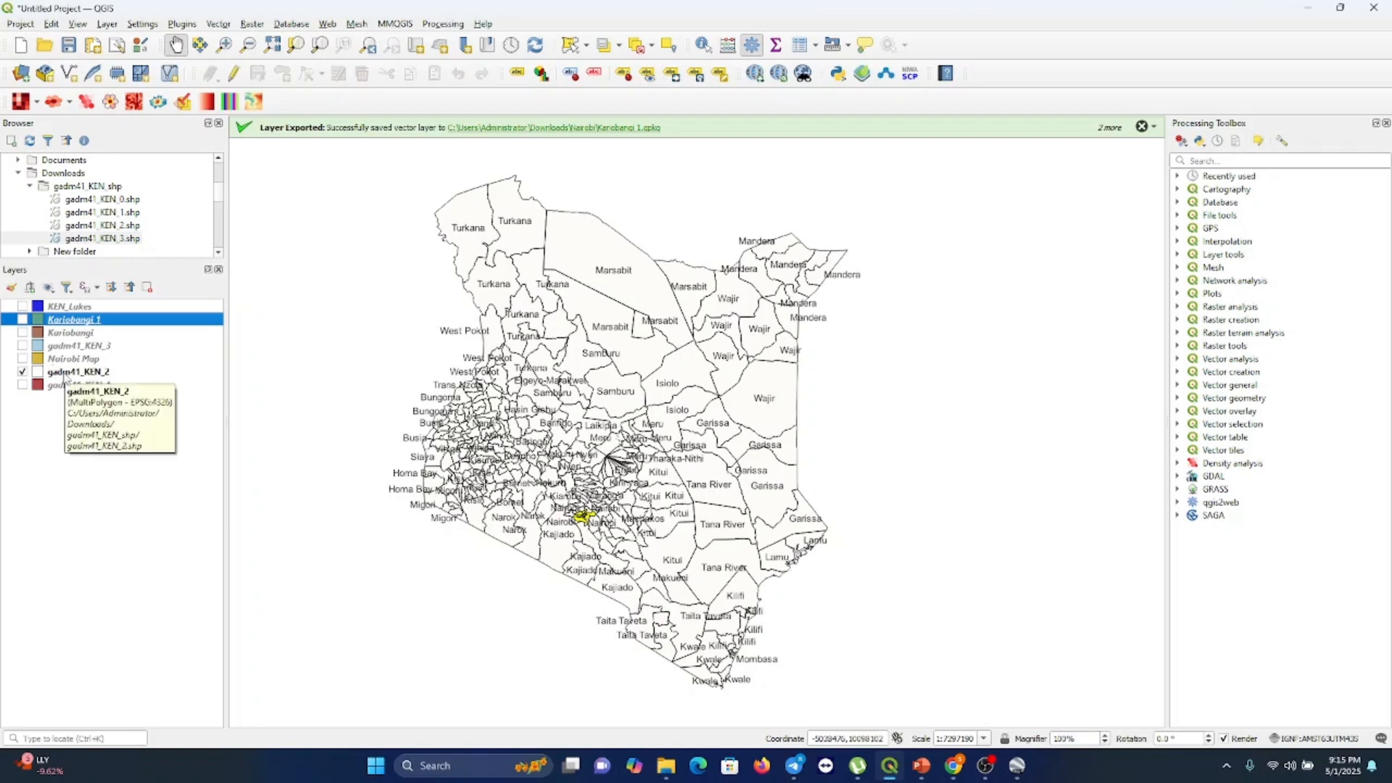
Change the gadm41_KEN_2 layer's label field to COUNTRY in its layer properties
{"action": "right_click", "coordinate": [63, 373]}
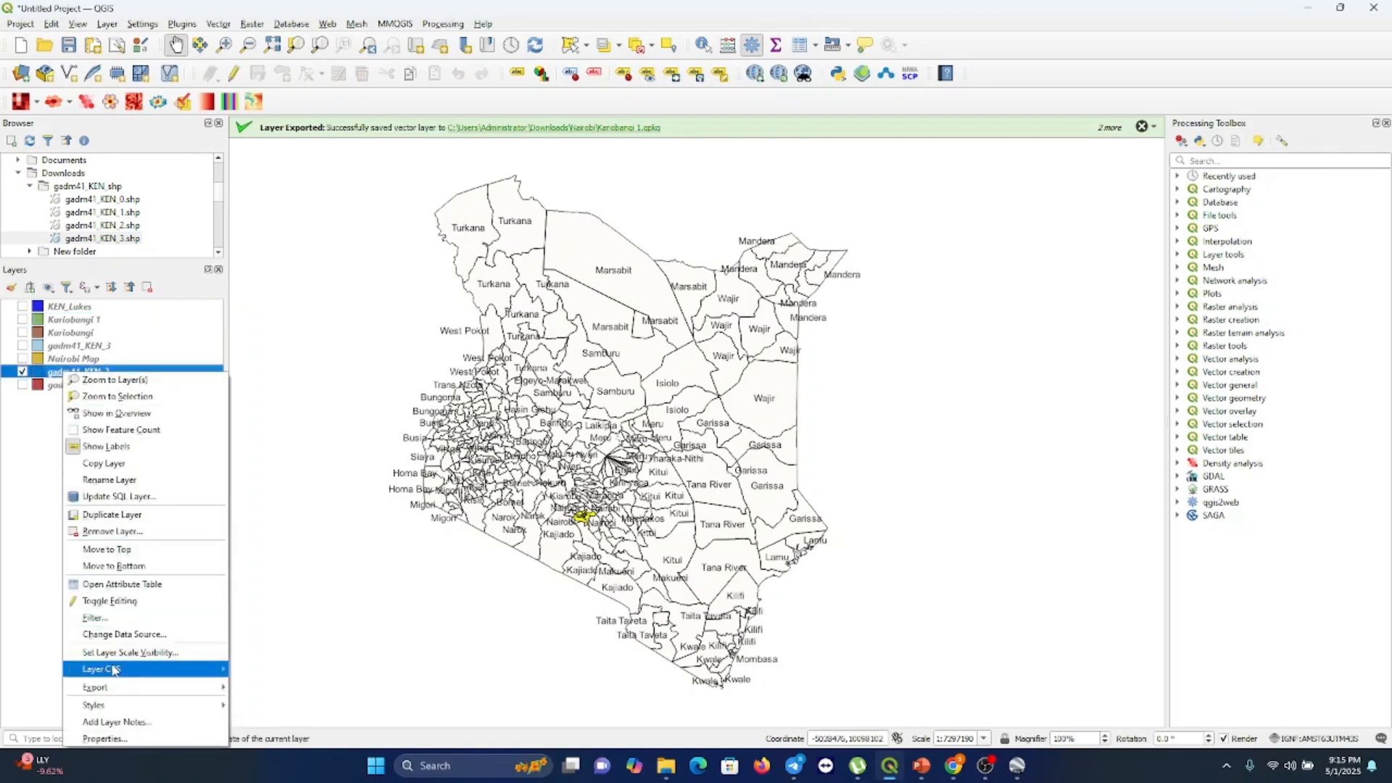
{"action": "left_click", "coordinate": [108, 739]}
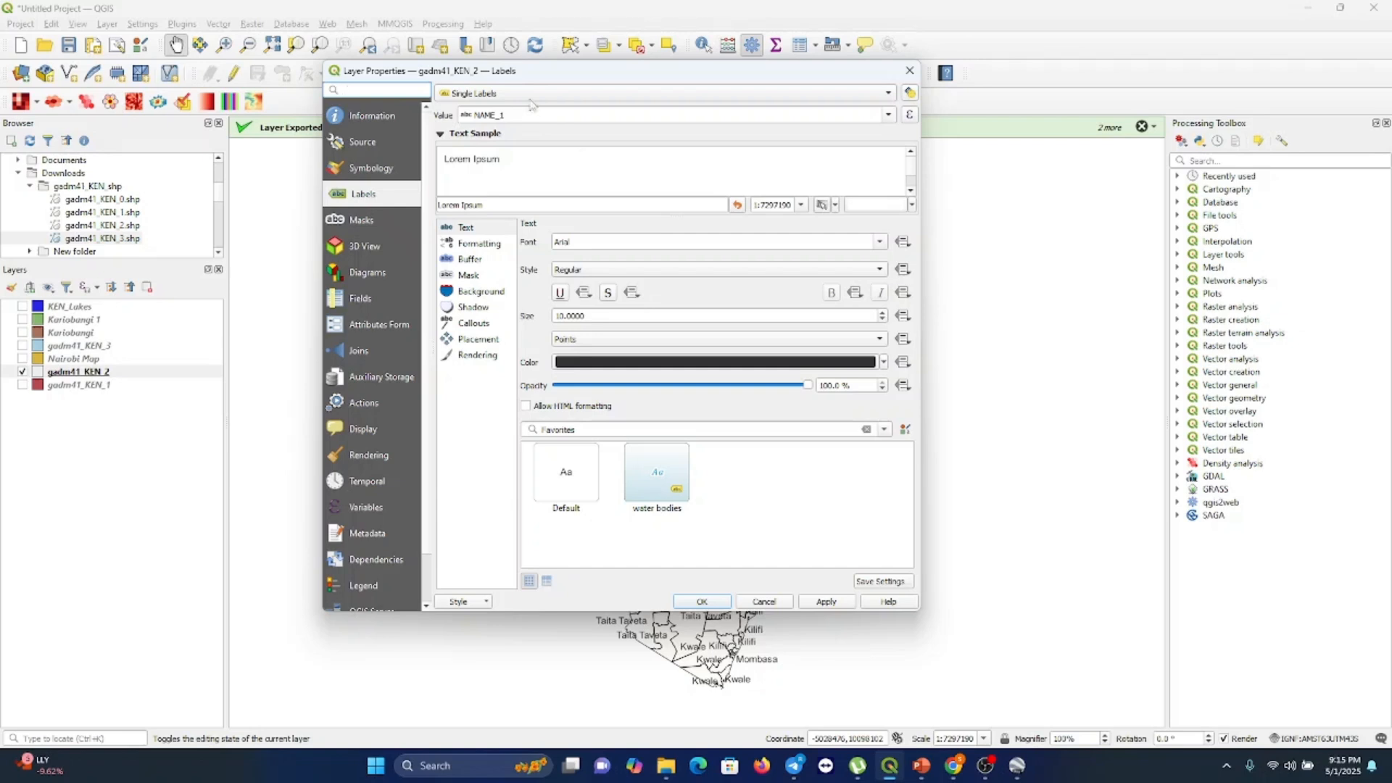
{"action": "left_click", "coordinate": [888, 117]}
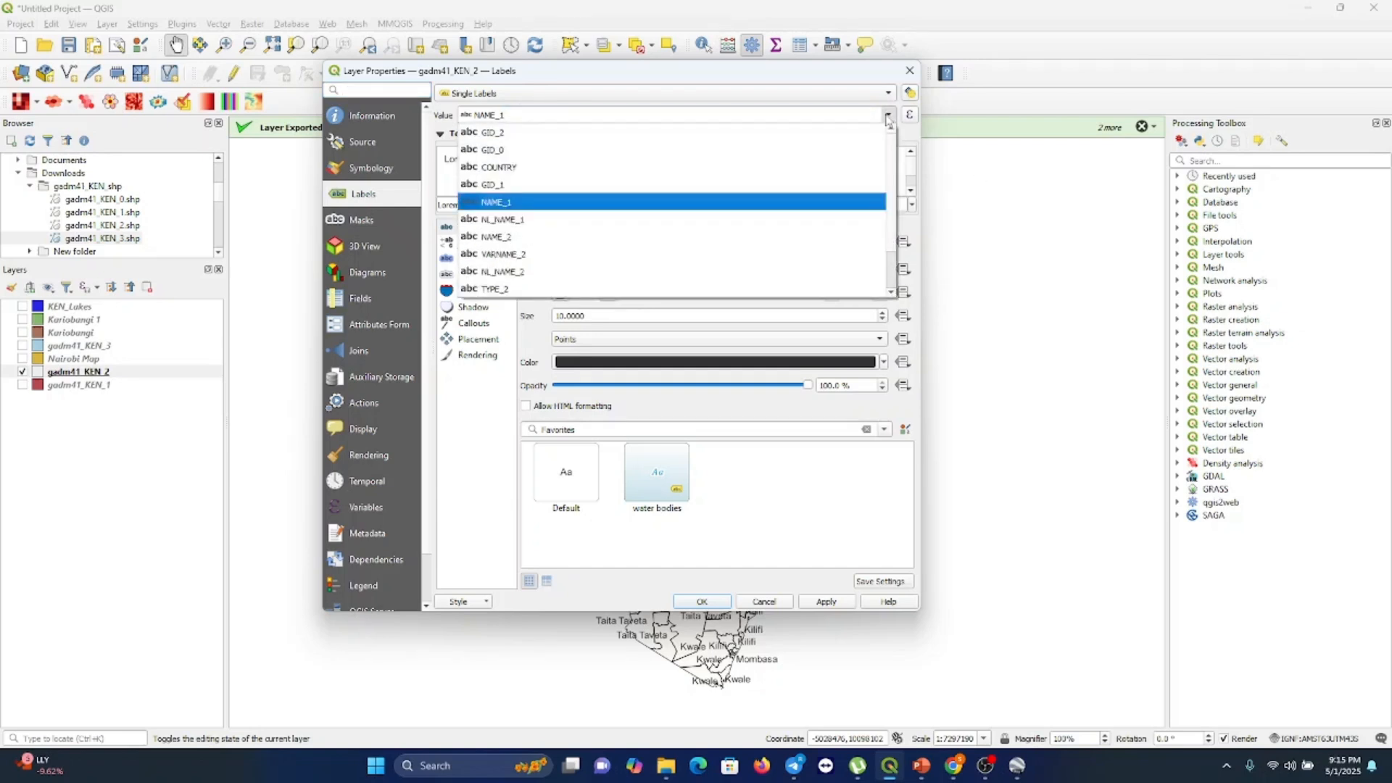
{"action": "left_click", "coordinate": [533, 171]}
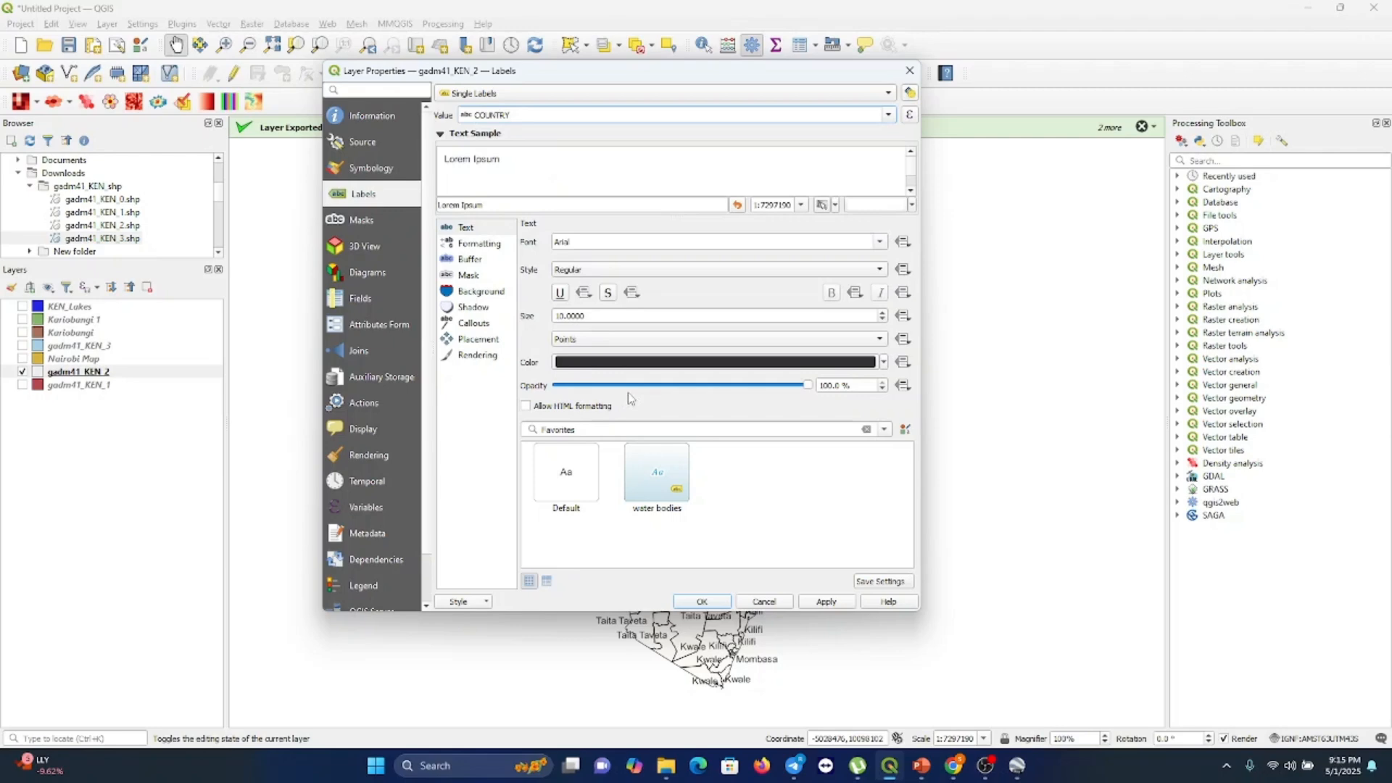
{"action": "left_click", "coordinate": [687, 603]}
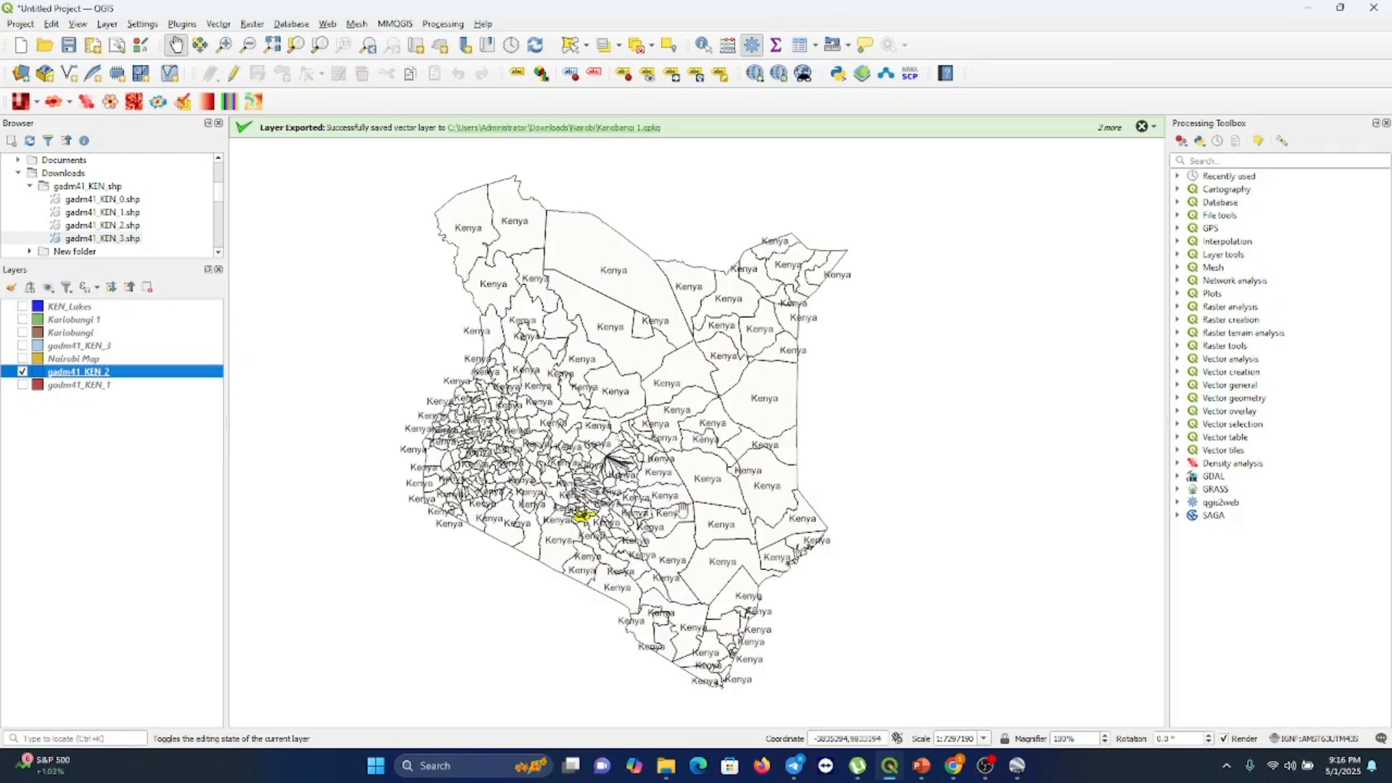
Set the gadm41_KEN_2 layer's label field back to NAME_1
{"action": "right_click", "coordinate": [197, 374]}
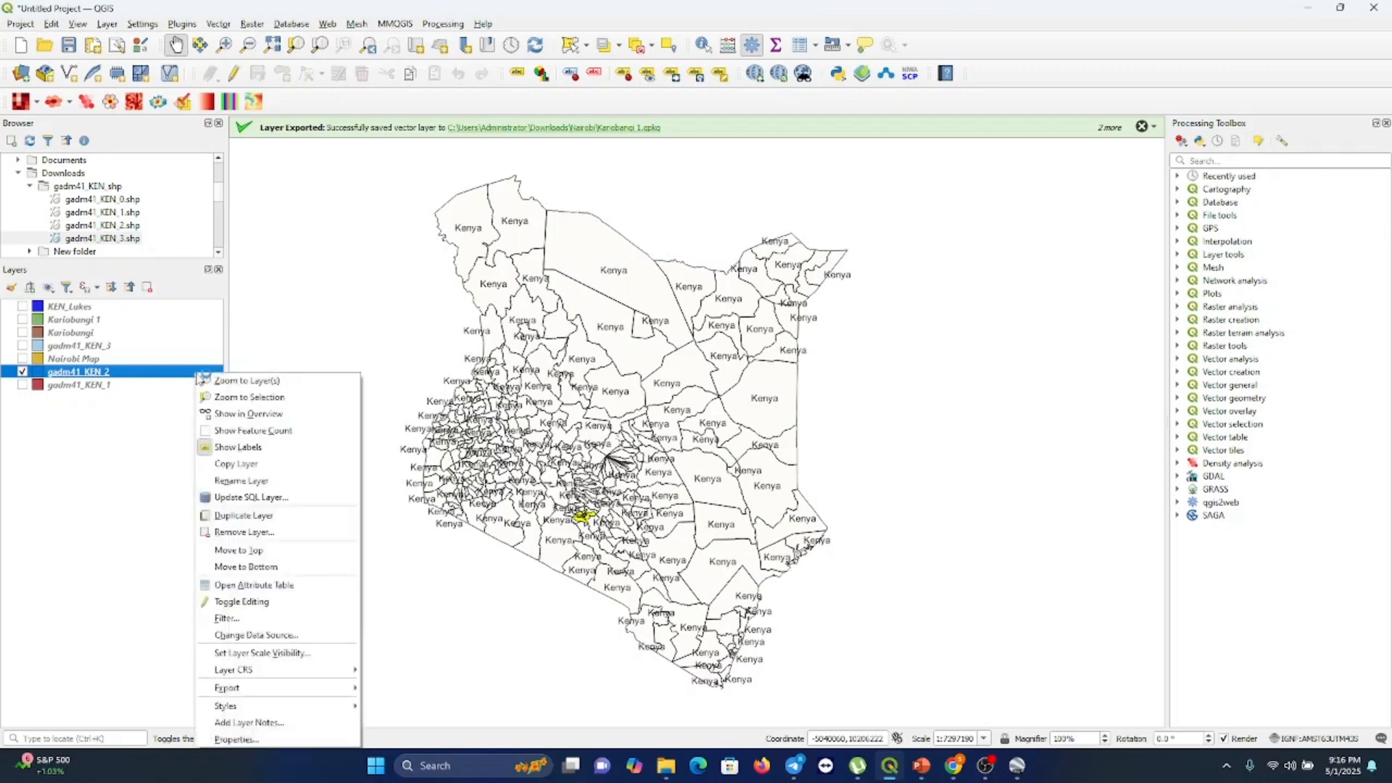
{"action": "left_click", "coordinate": [246, 741]}
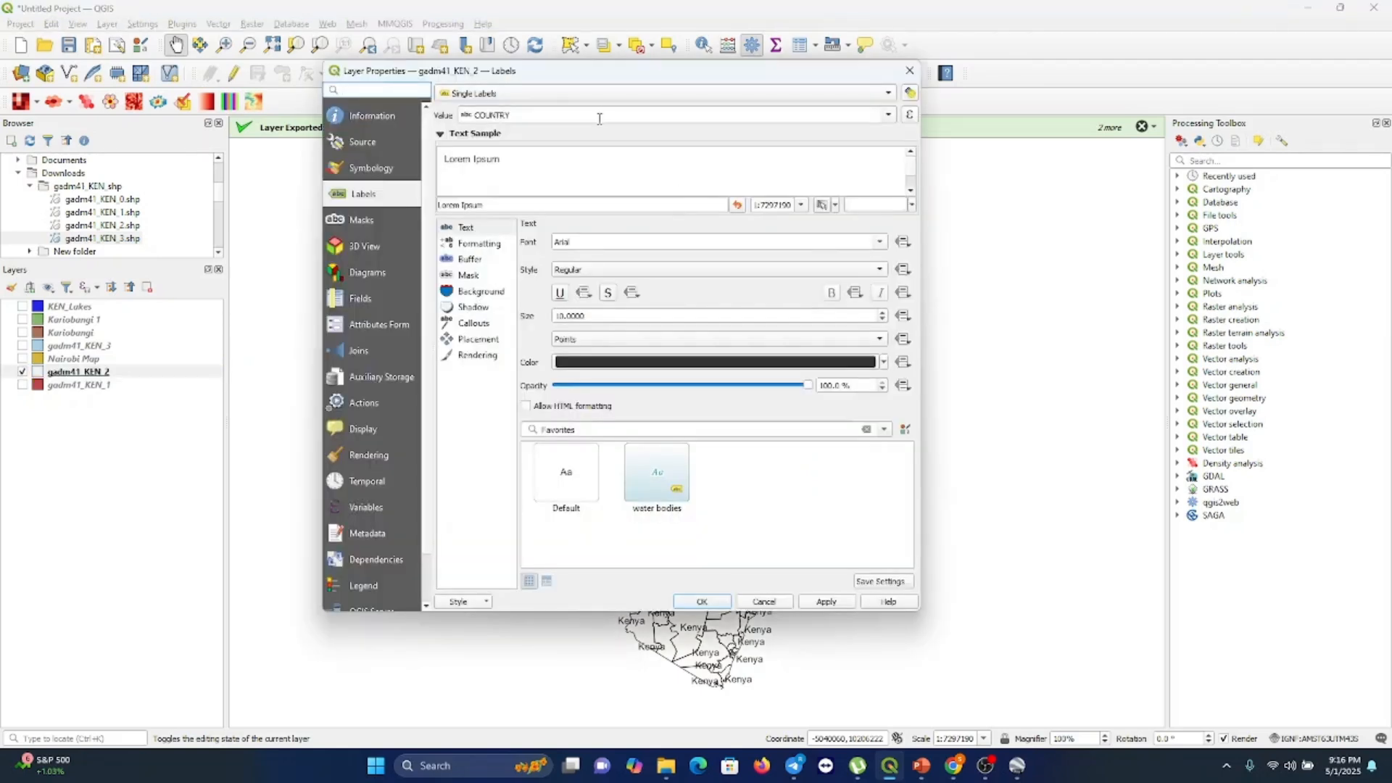
{"action": "left_click", "coordinate": [887, 116]}
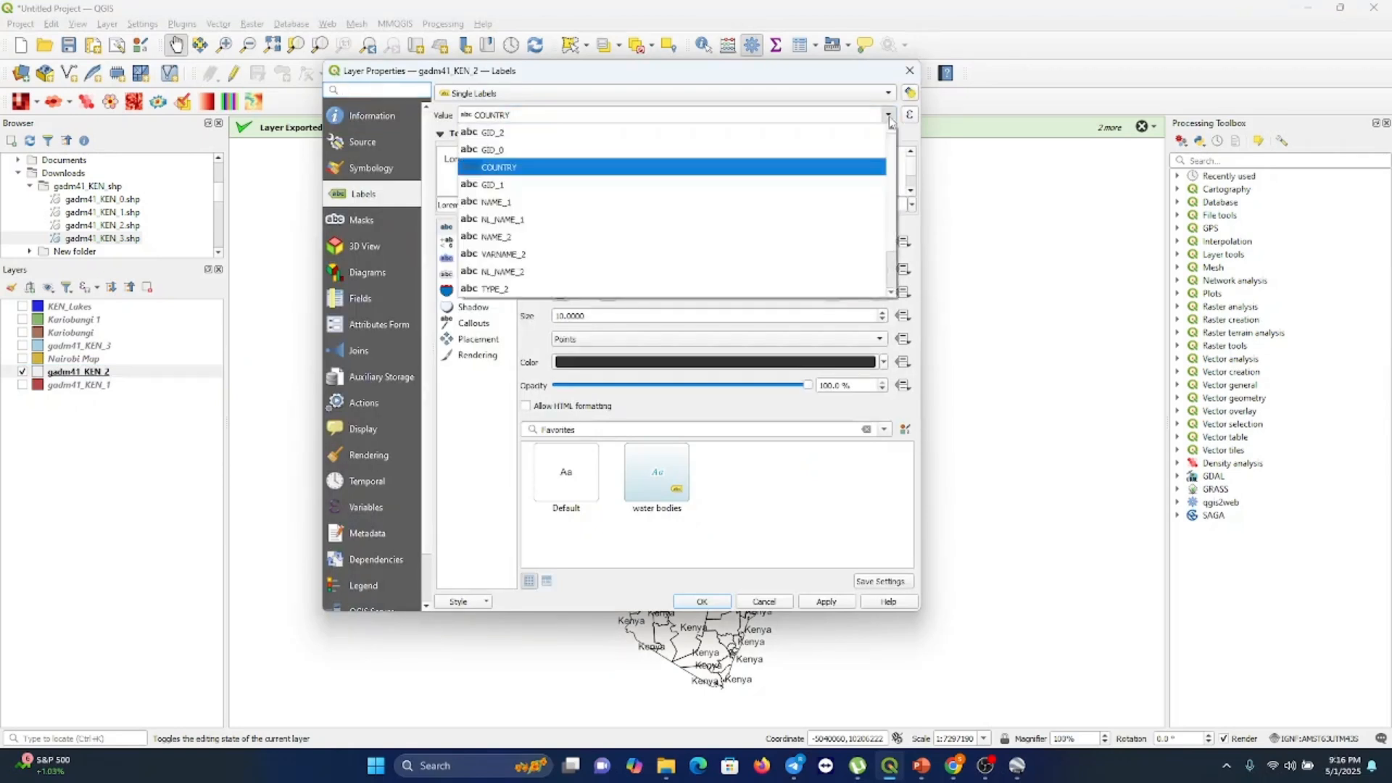
{"action": "left_click", "coordinate": [577, 202]}
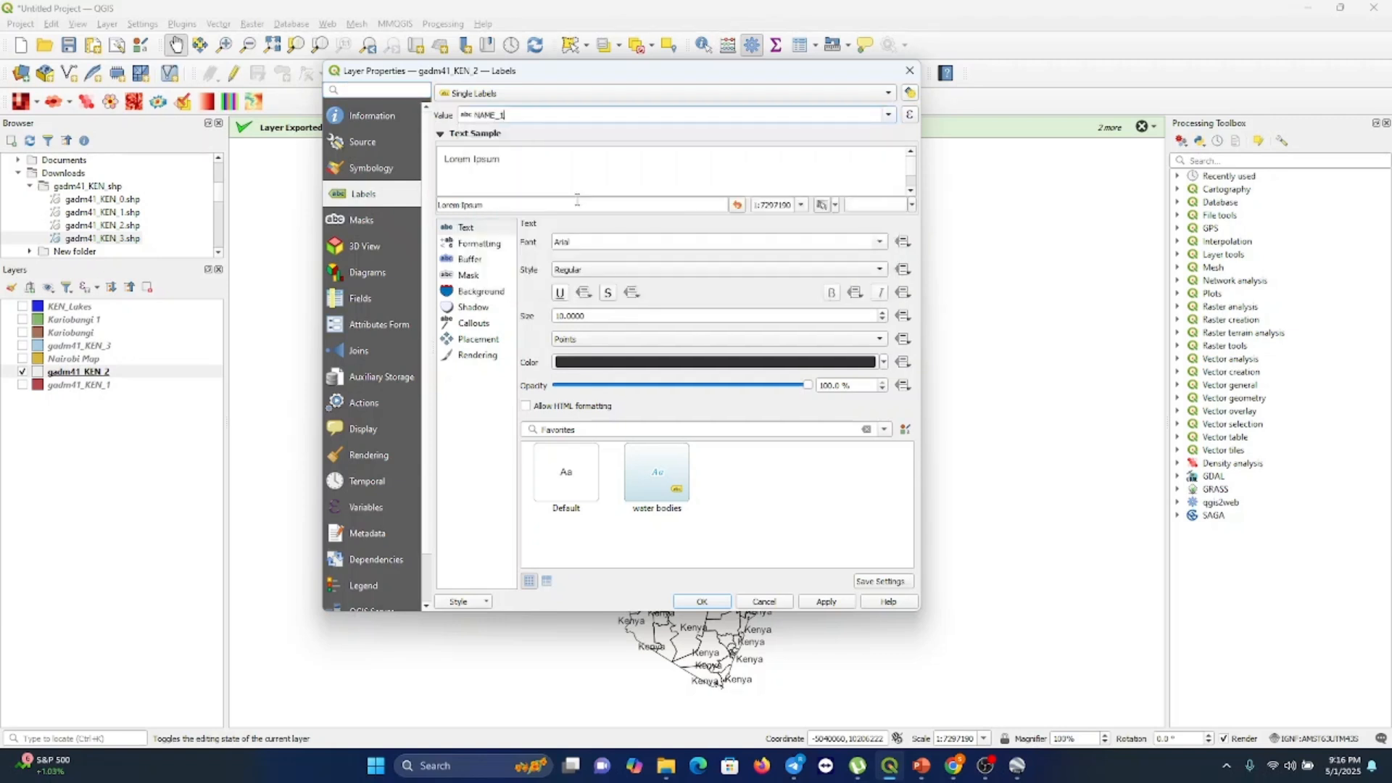
{"action": "left_click", "coordinate": [688, 603]}
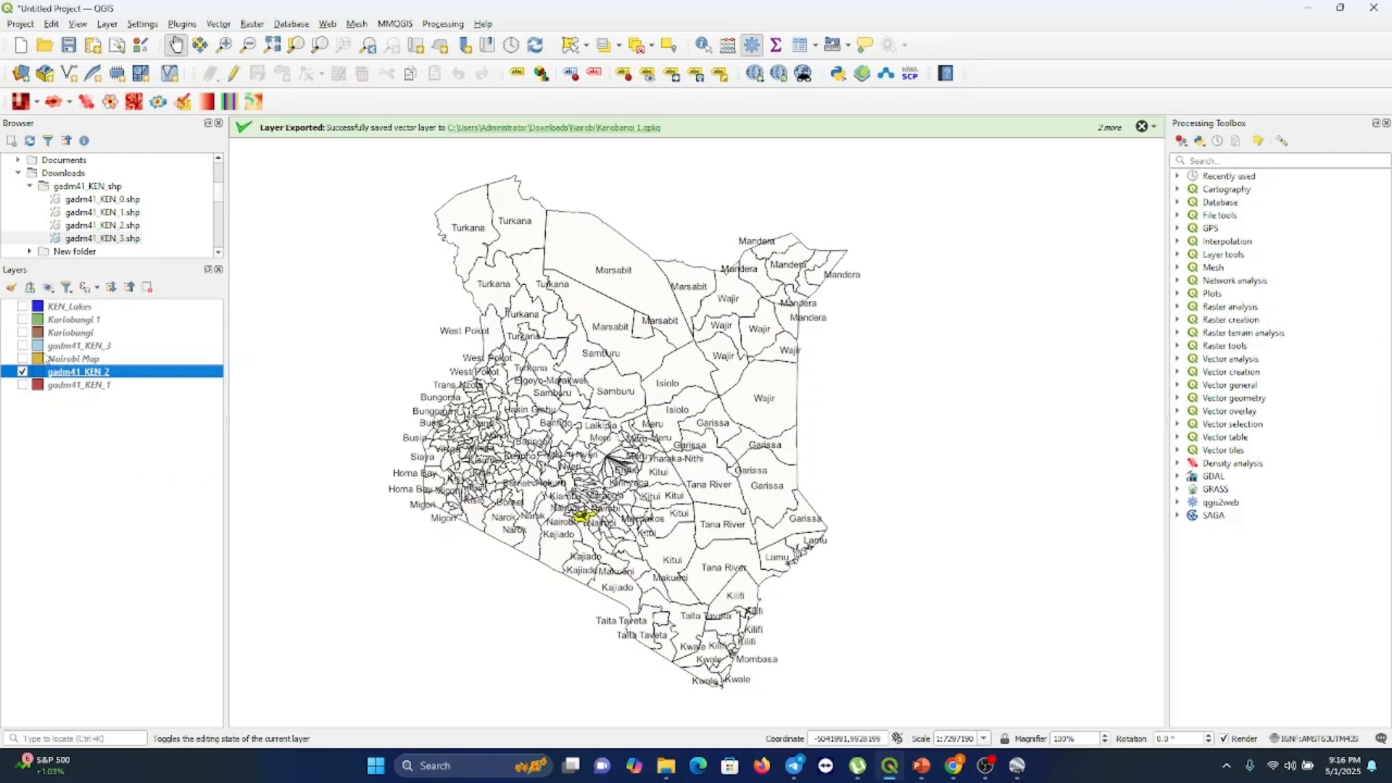
Show the Nairobi Map layer instead of gadm41_KEN_2 and zoom in on Nairobi
{"action": "left_click", "coordinate": [22, 359]}
{"action": "left_click", "coordinate": [22, 371]}
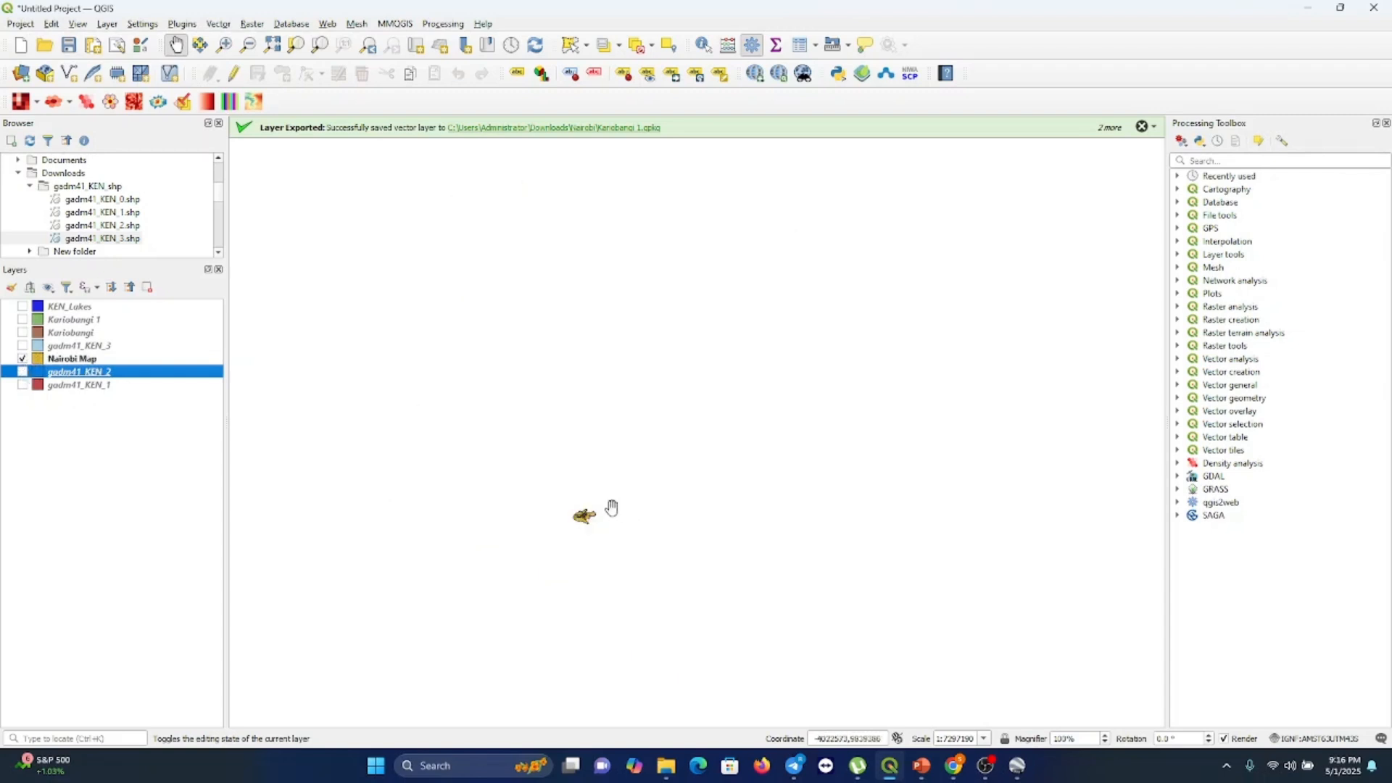
{"action": "scroll", "coordinate": [611, 508], "scroll_direction": "up", "scroll_amount": 3}
{"action": "left_click", "coordinate": [247, 45]}
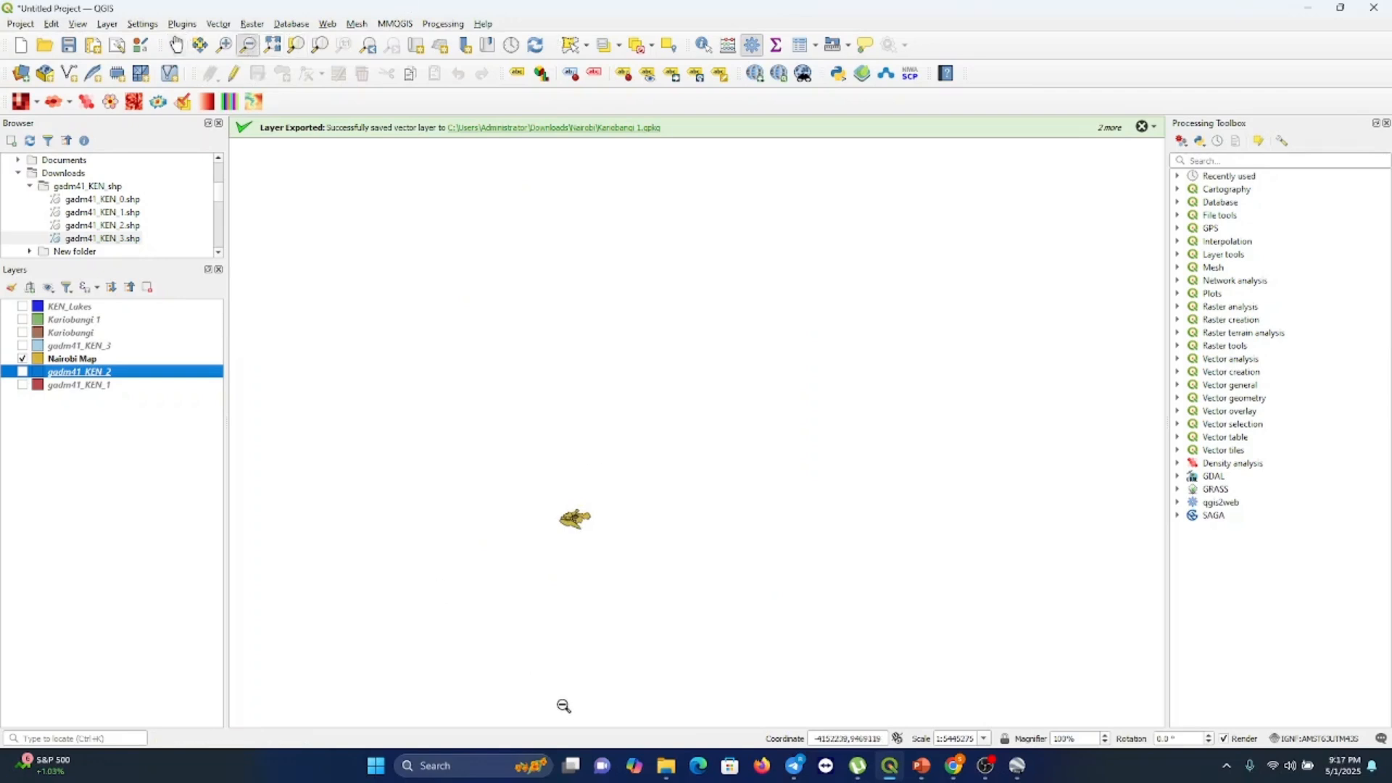
{"action": "left_click", "coordinate": [224, 45]}
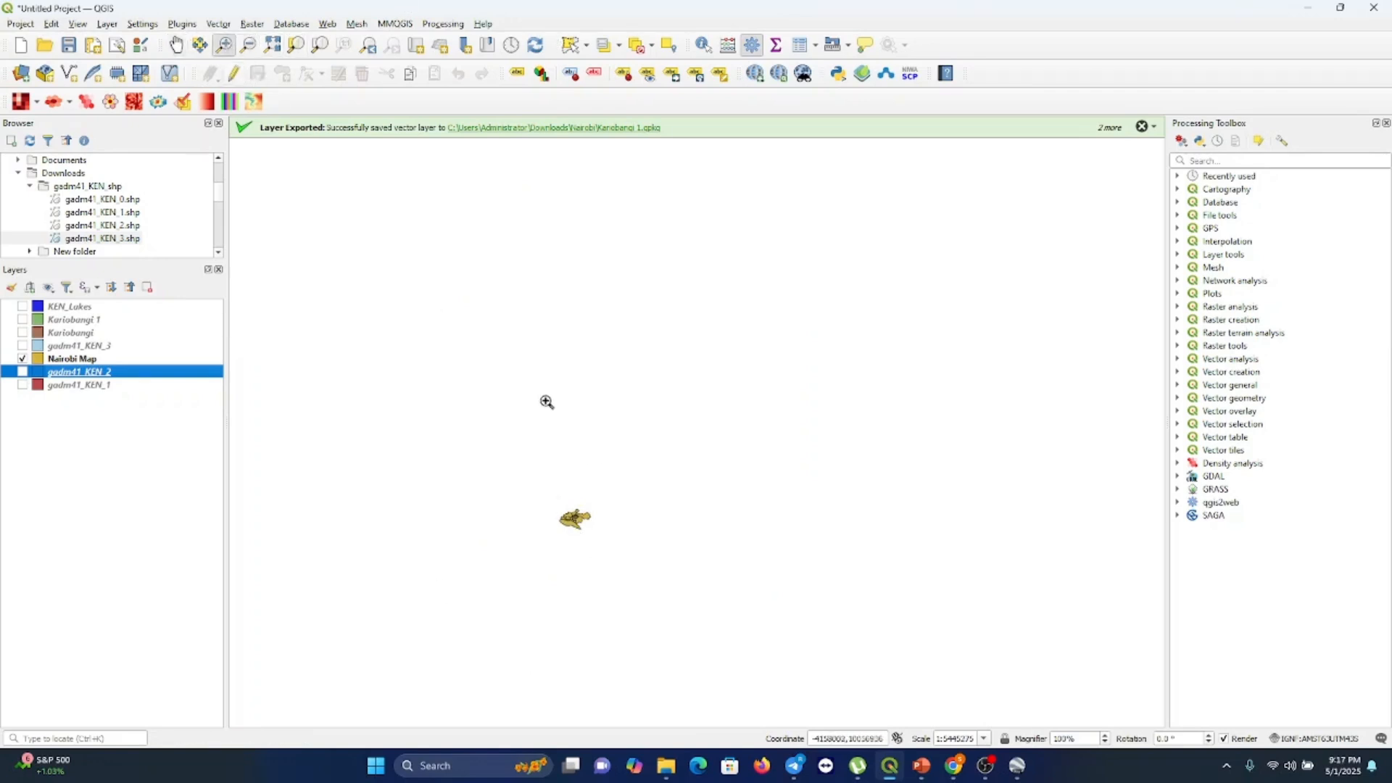
{"action": "left_click", "coordinate": [587, 517]}
{"action": "left_click", "coordinate": [643, 470]}
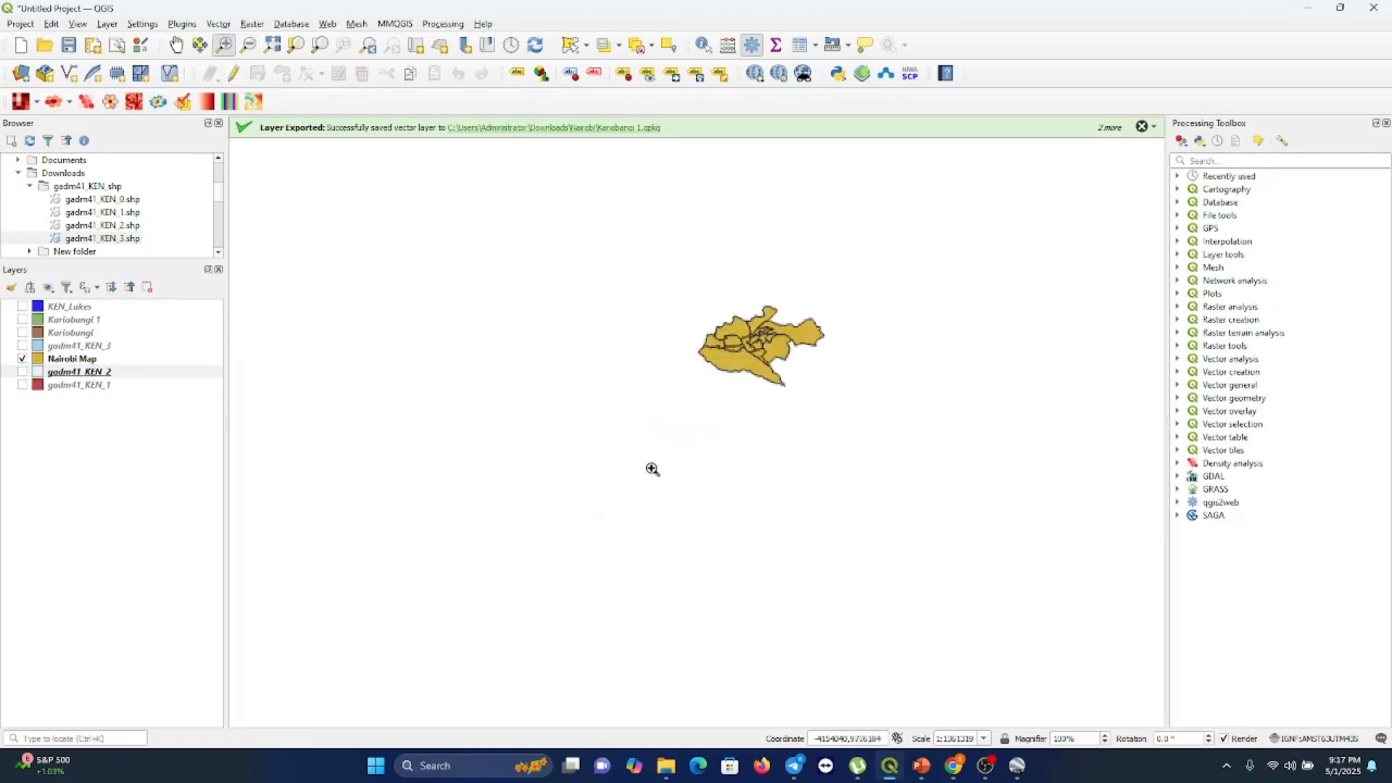
{"action": "left_click", "coordinate": [697, 440]}
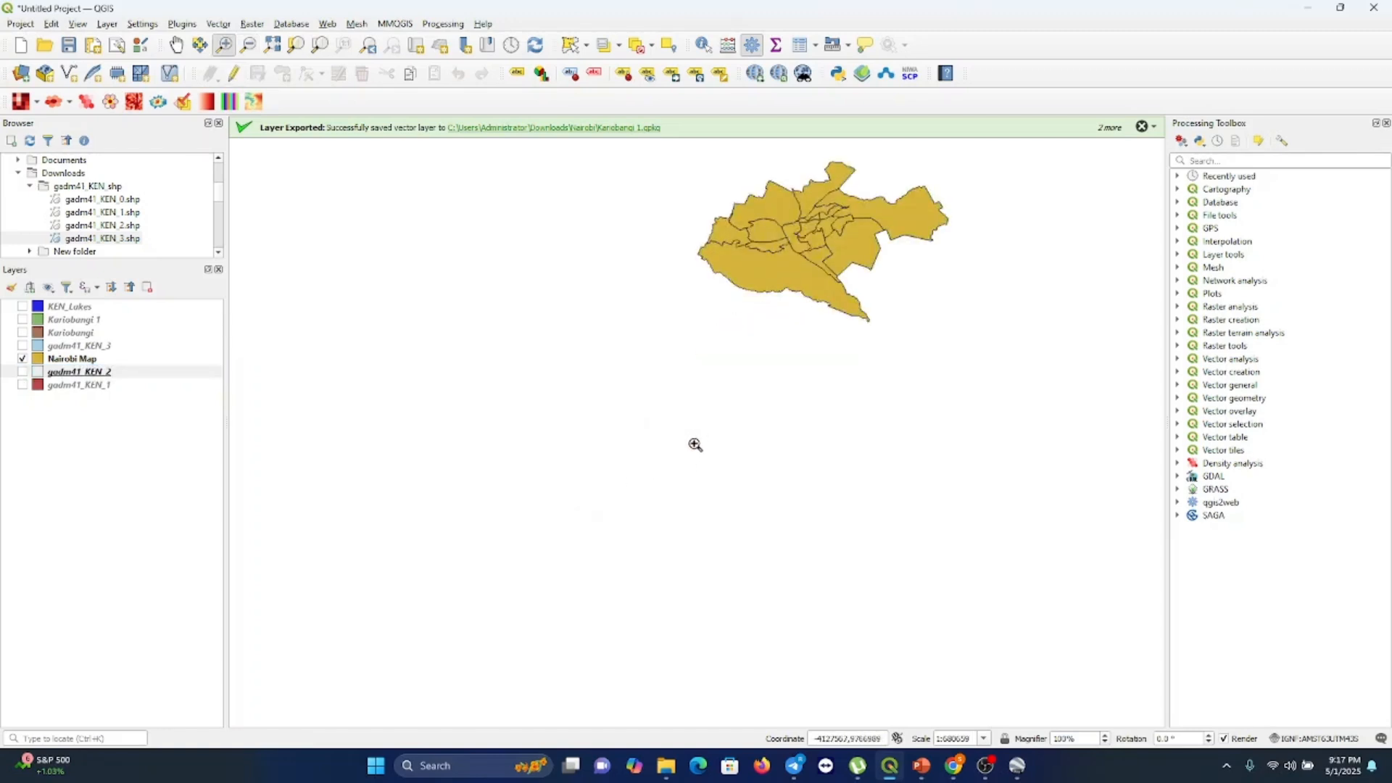
{"action": "left_click_drag", "start_coordinate": [789, 283], "coordinate": [792, 270]}
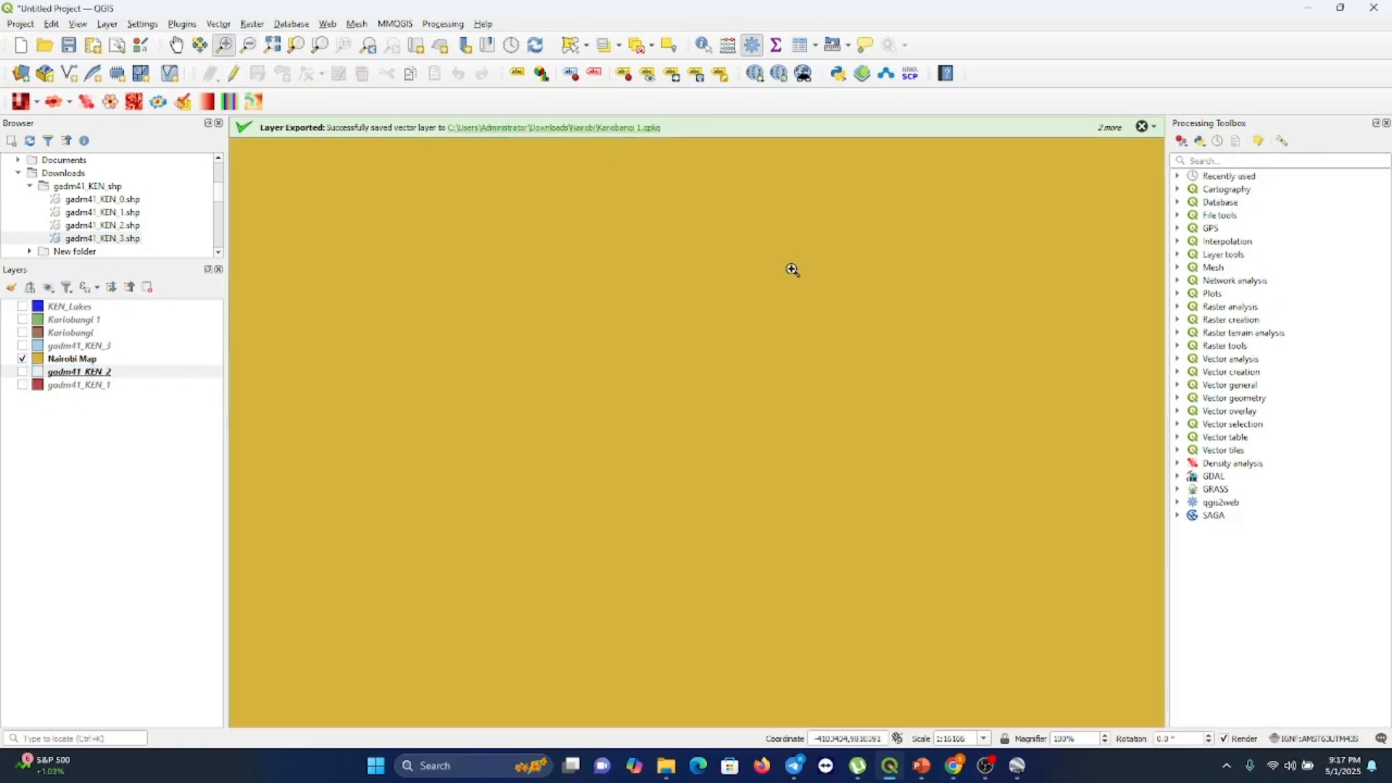
{"action": "scroll", "coordinate": [792, 270], "scroll_direction": "down", "scroll_amount": 3}
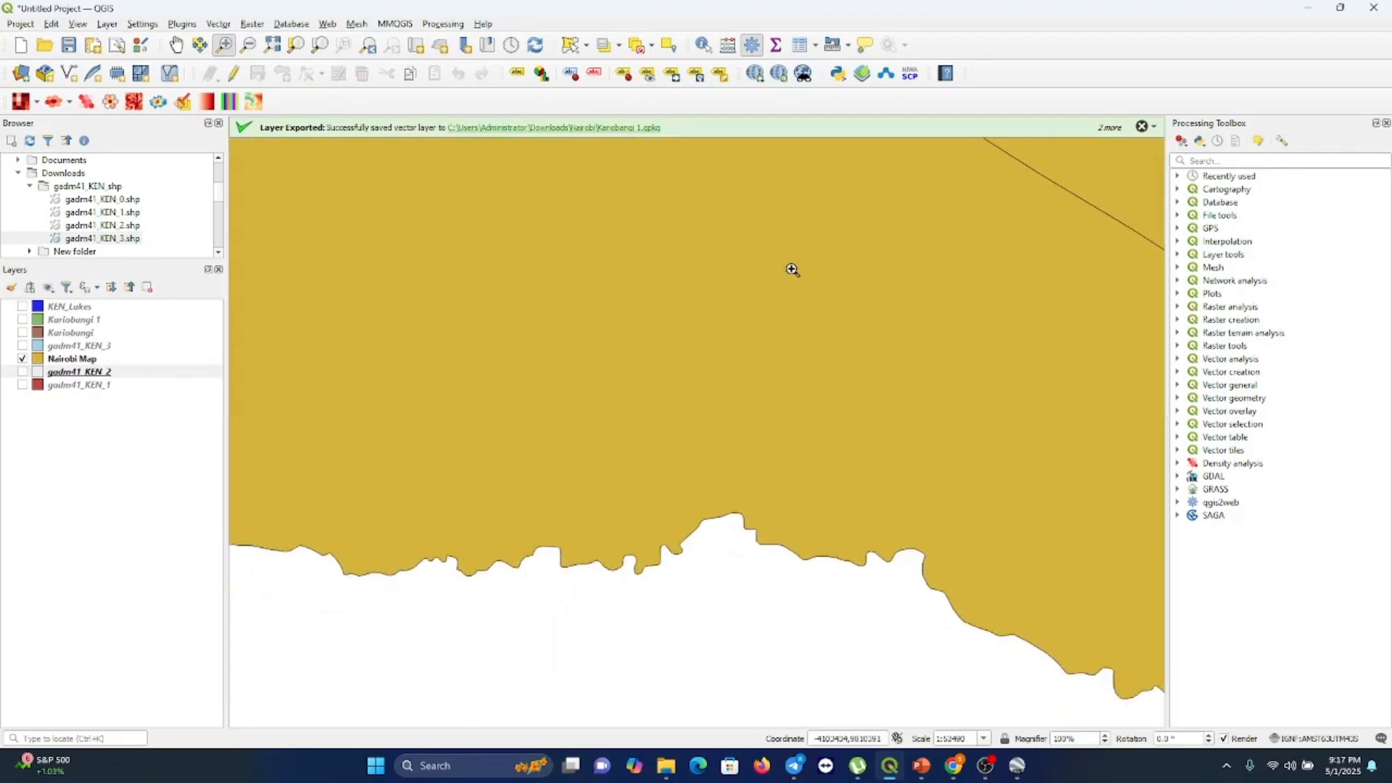
{"action": "scroll", "coordinate": [792, 270], "scroll_direction": "down", "scroll_amount": 1}
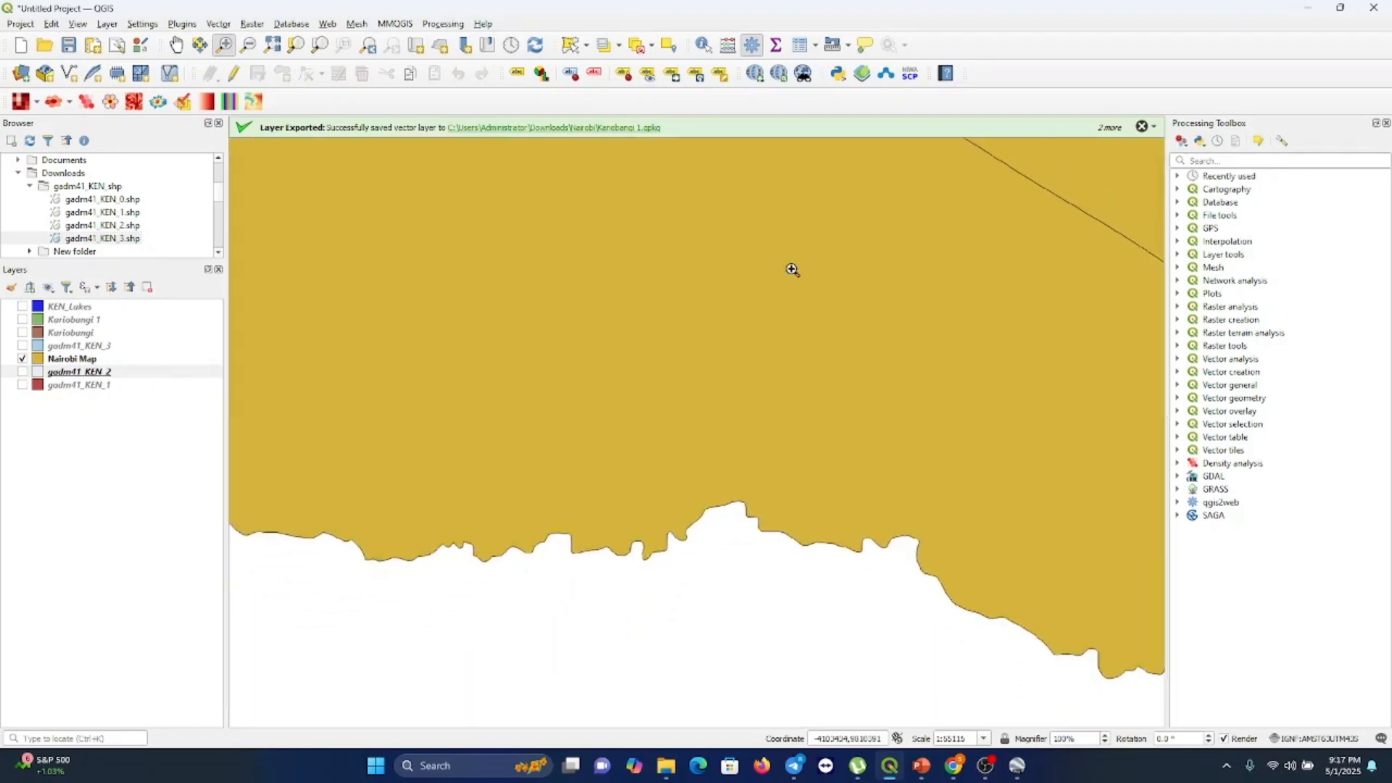
{"action": "left_click", "coordinate": [247, 45]}
{"action": "left_click", "coordinate": [448, 311]}
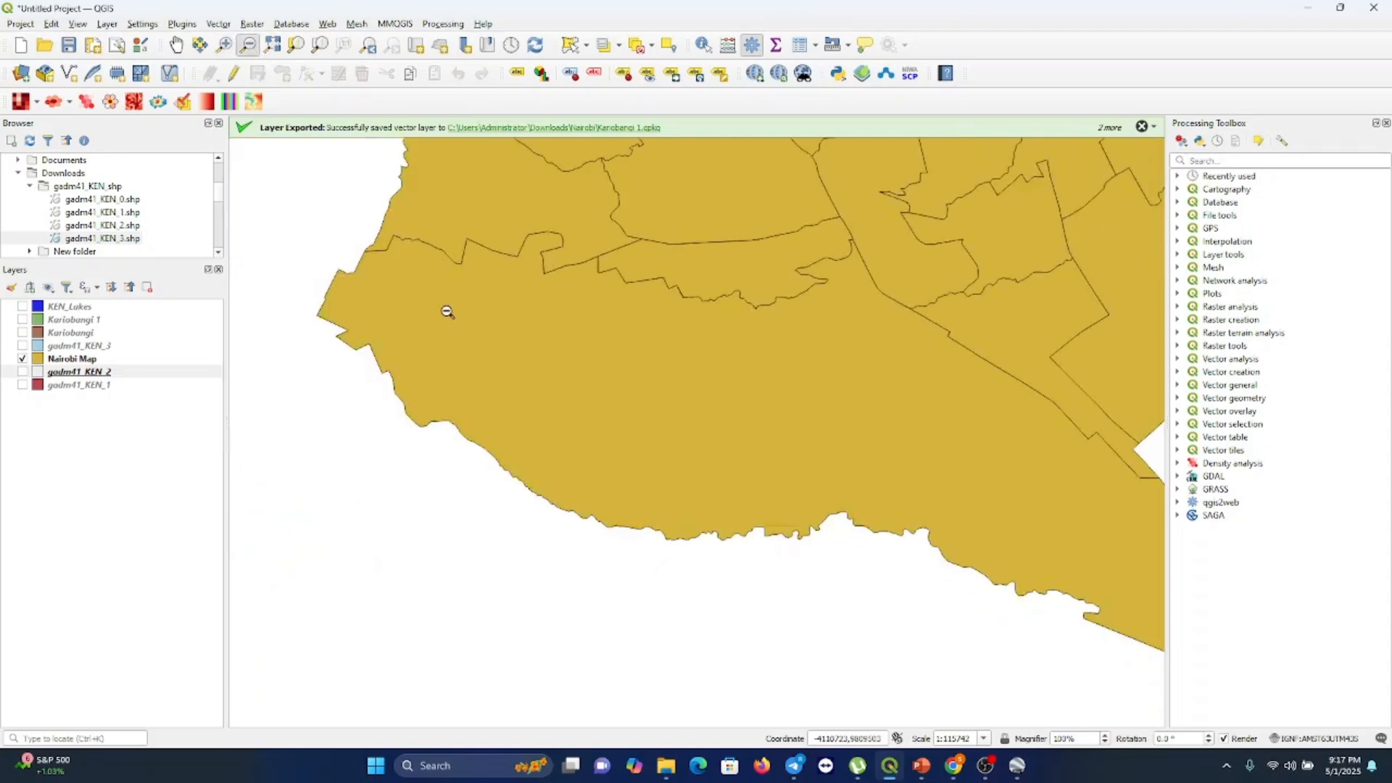
{"action": "left_click", "coordinate": [447, 312]}
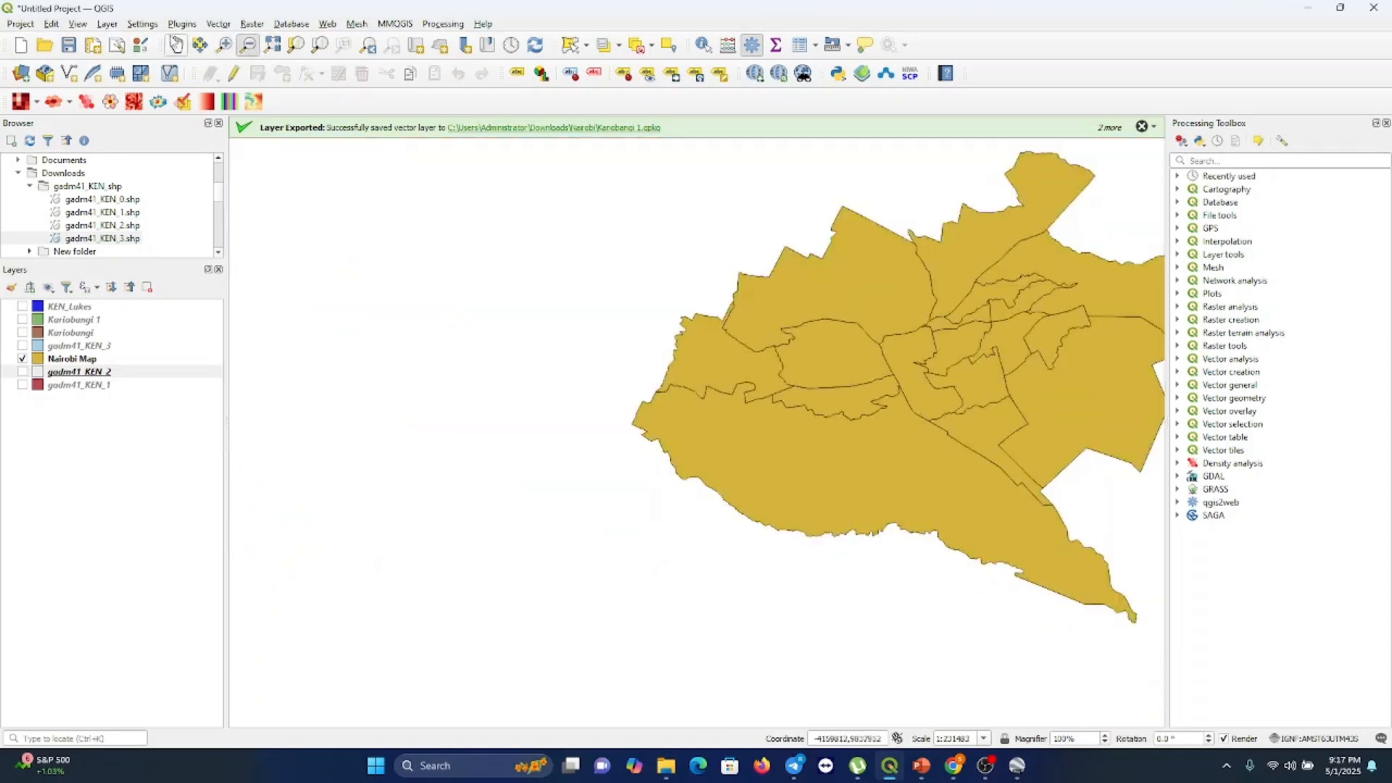
{"action": "left_click", "coordinate": [176, 45]}
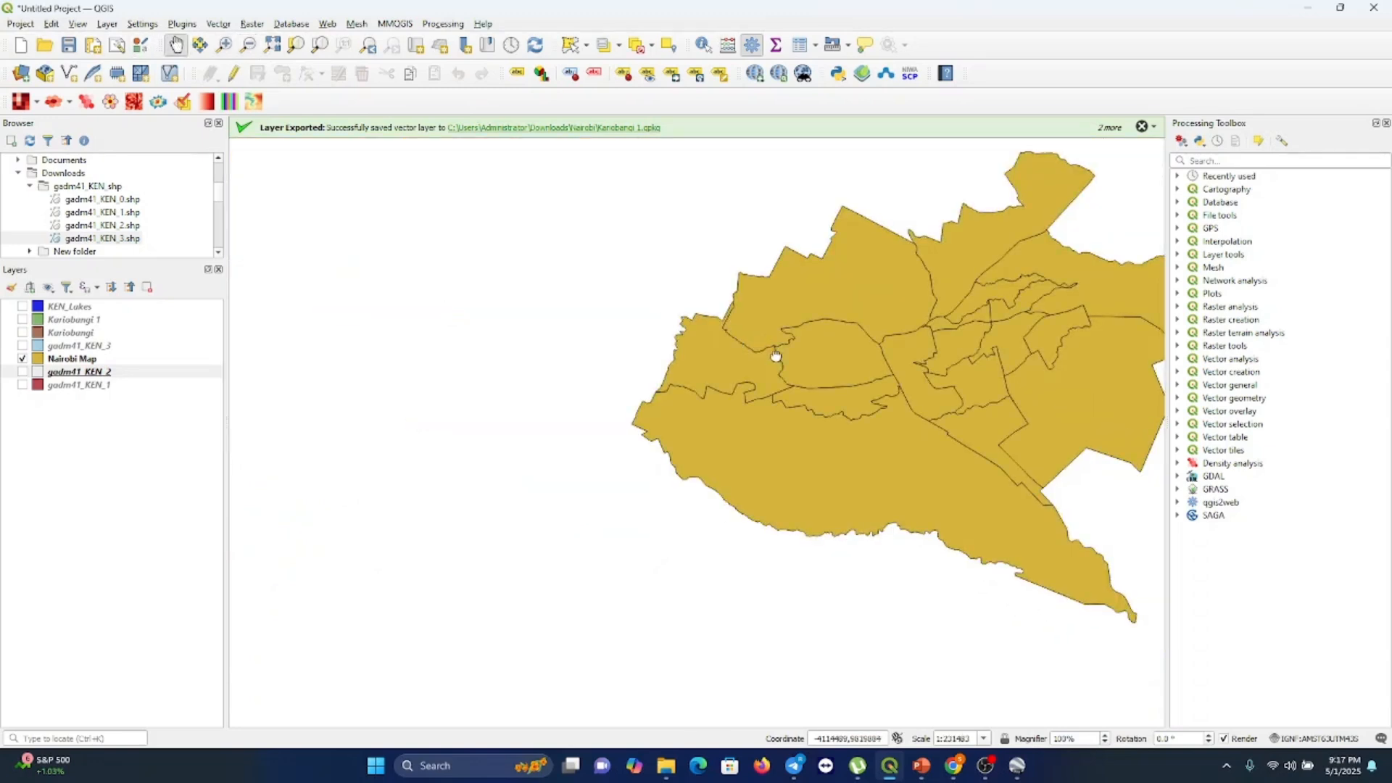
{"action": "left_click_drag", "start_coordinate": [774, 355], "coordinate": [522, 384]}
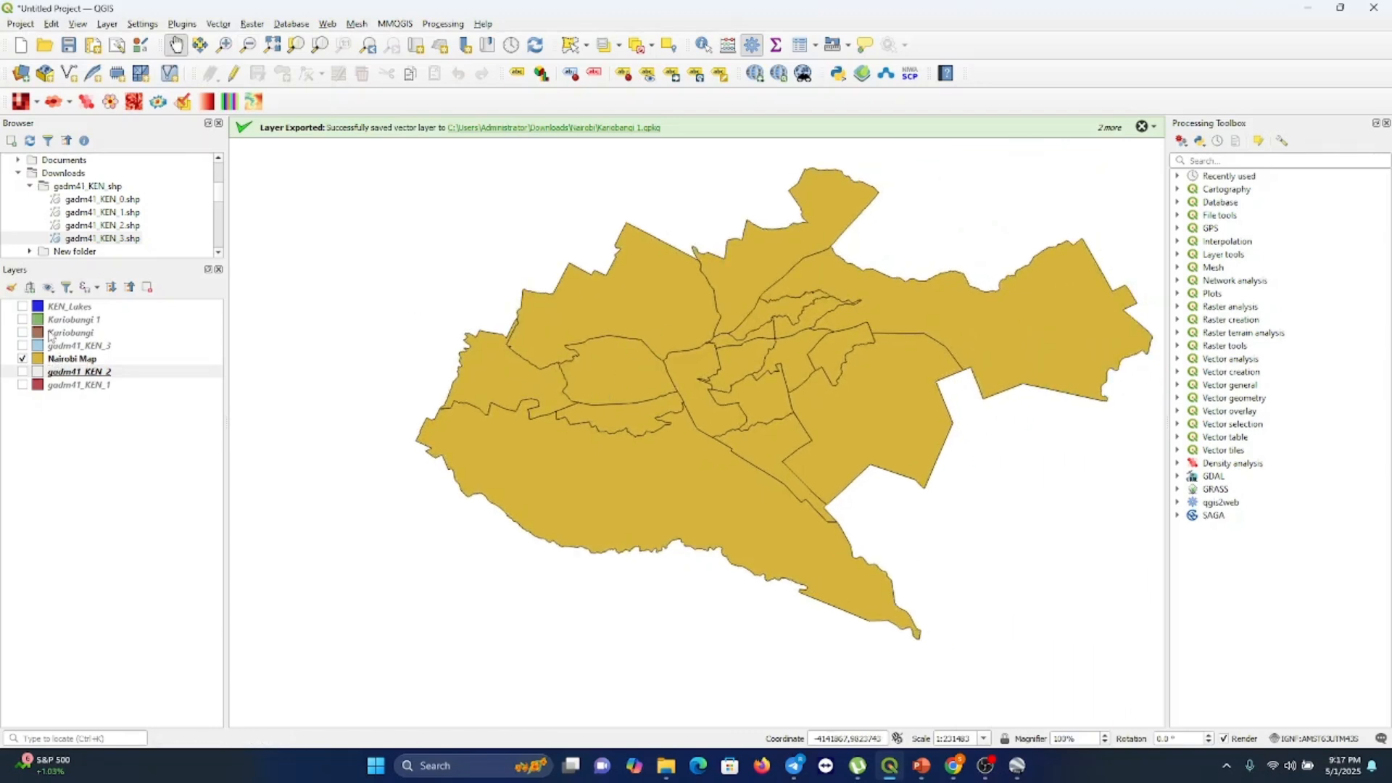
Show the Kariobangi and Kariobangi 1 layers, hide the Nairobi Map layer and zoom in on the wards
{"action": "left_click", "coordinate": [23, 333]}
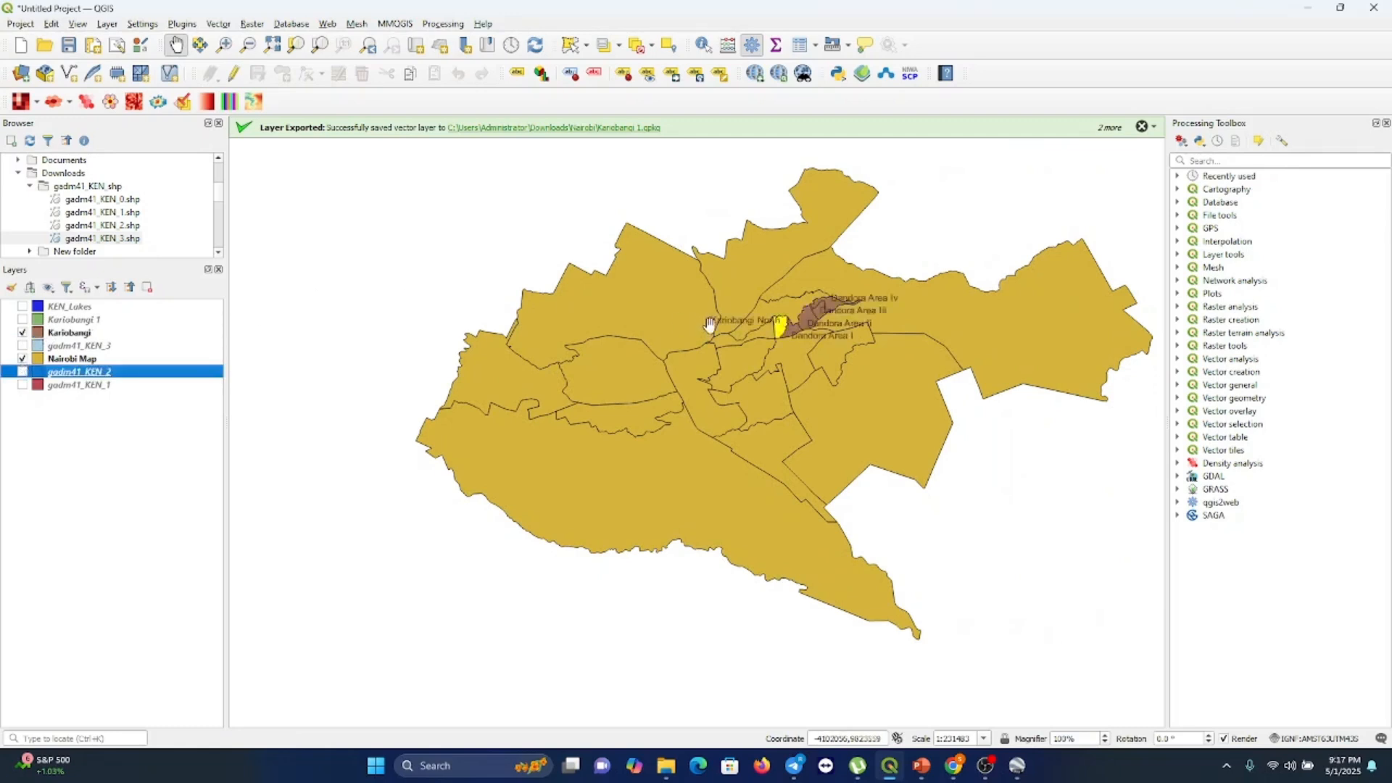
{"action": "left_click", "coordinate": [23, 319]}
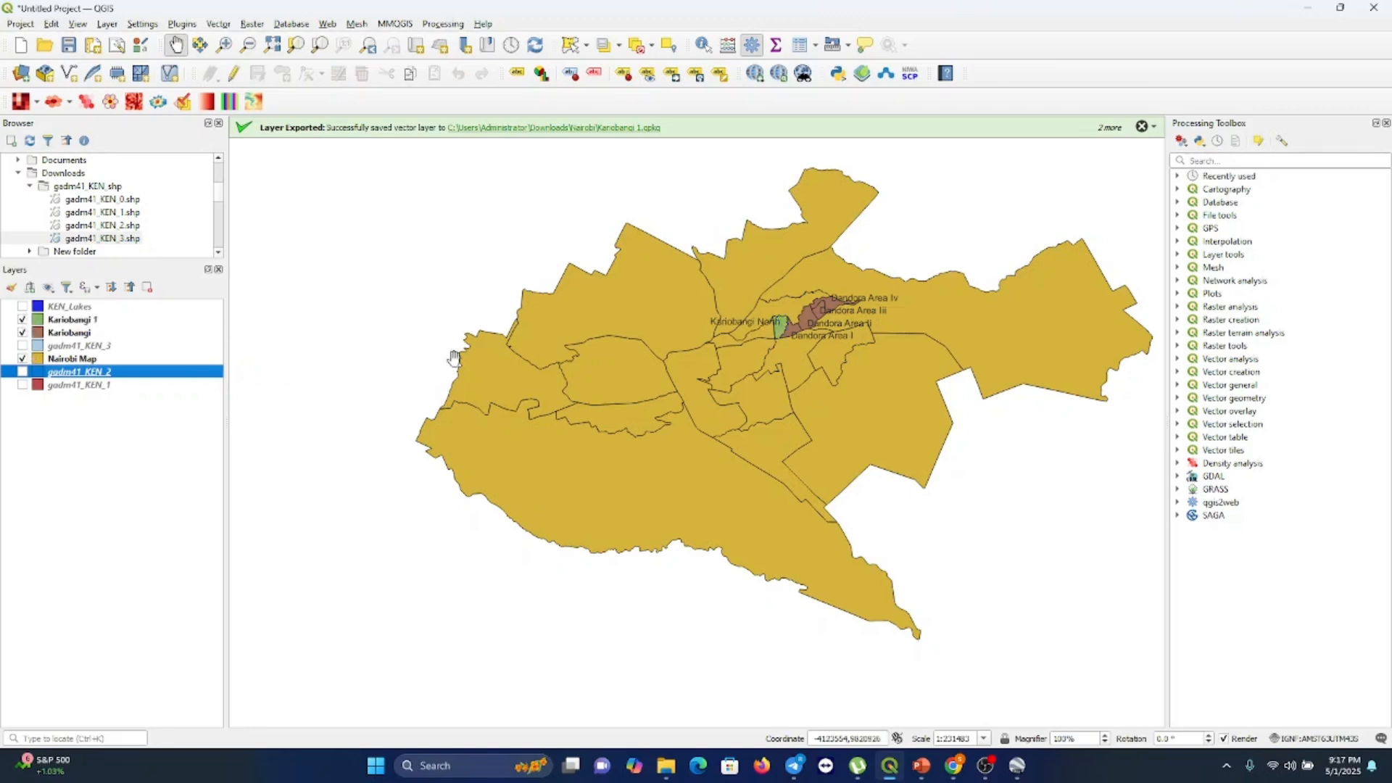
{"action": "left_click", "coordinate": [23, 359]}
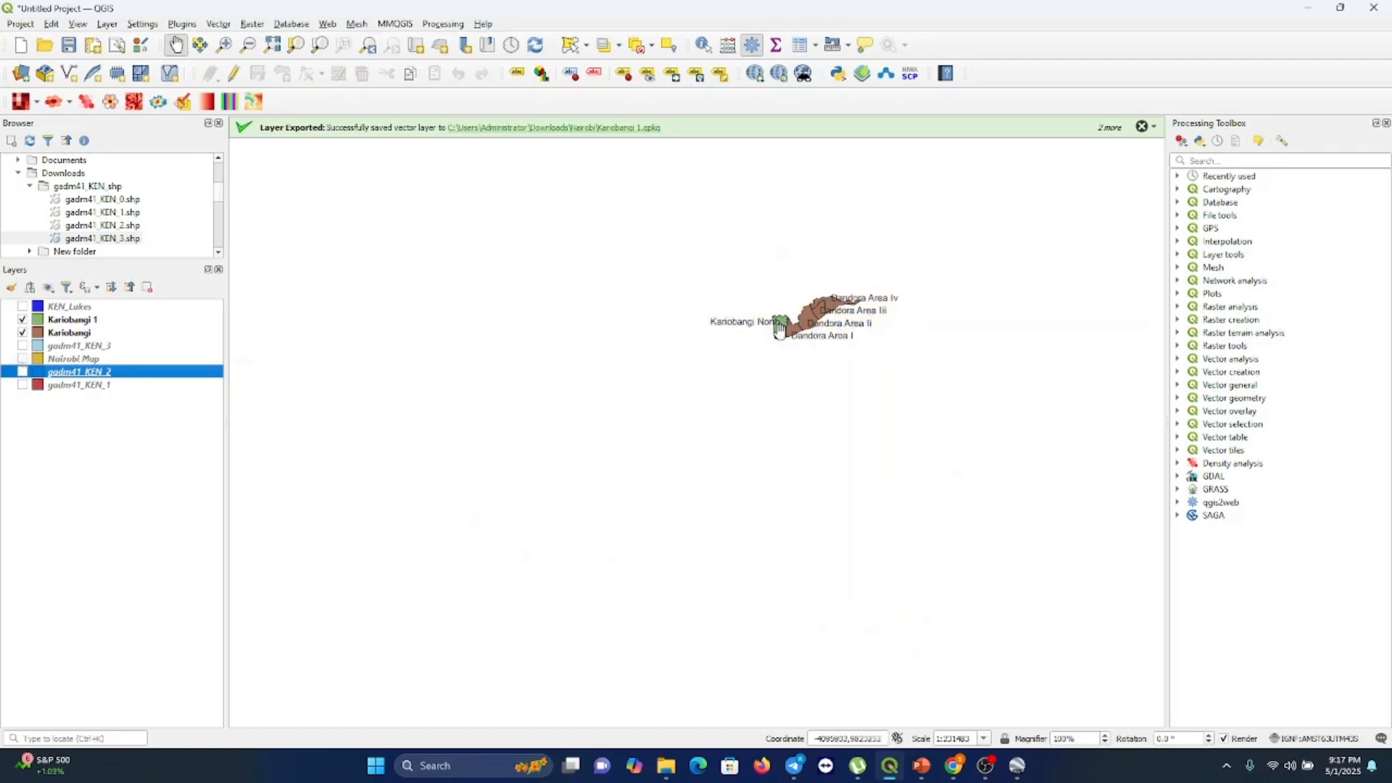
{"action": "scroll", "coordinate": [779, 328], "scroll_direction": "up", "scroll_amount": 1}
{"action": "scroll", "coordinate": [779, 327], "scroll_direction": "up", "scroll_amount": 1}
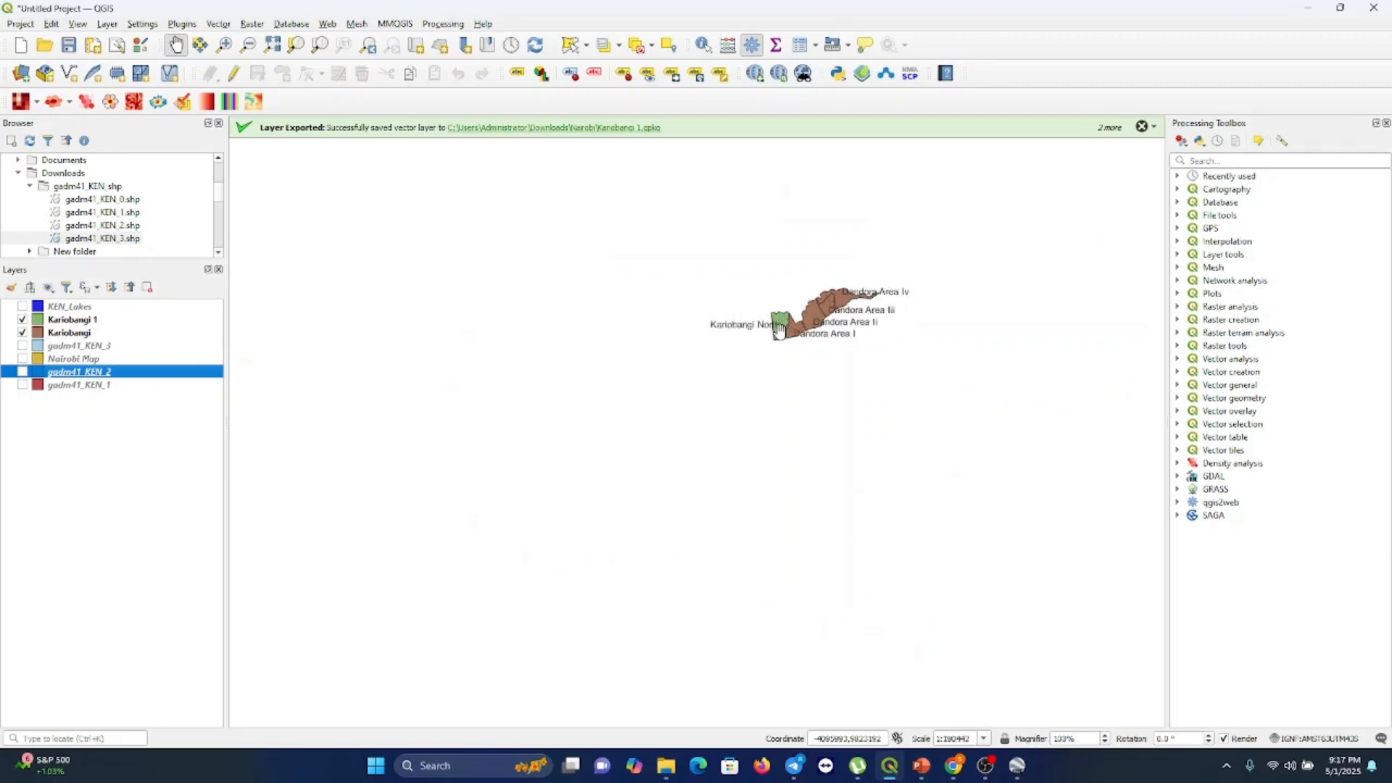
Hide the Kariobangi layer and zoom in closely on the Kariobangi North ward of the Kariobangi 1 layer
{"action": "left_click", "coordinate": [23, 333]}
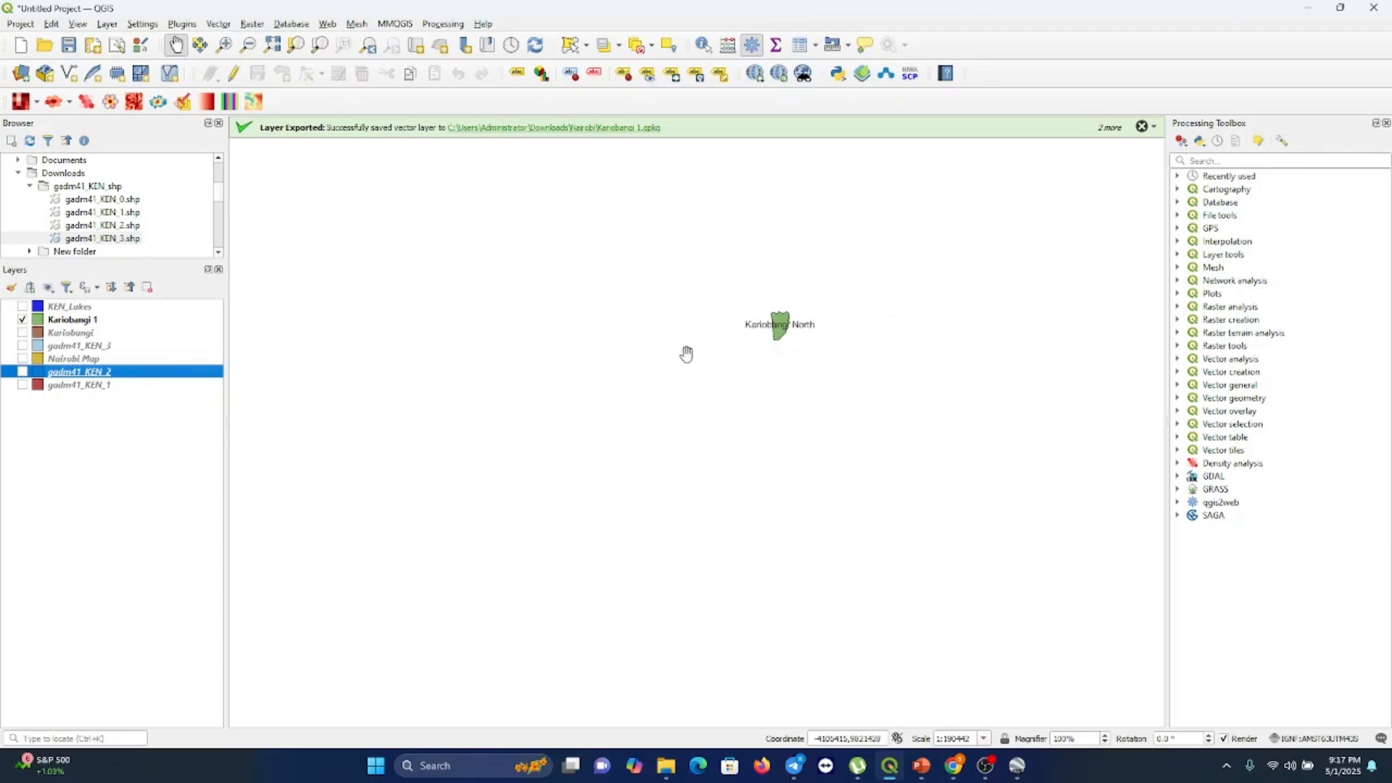
{"action": "scroll", "coordinate": [774, 334], "scroll_direction": "up", "scroll_amount": 2}
{"action": "scroll", "coordinate": [773, 336], "scroll_direction": "up", "scroll_amount": 1}
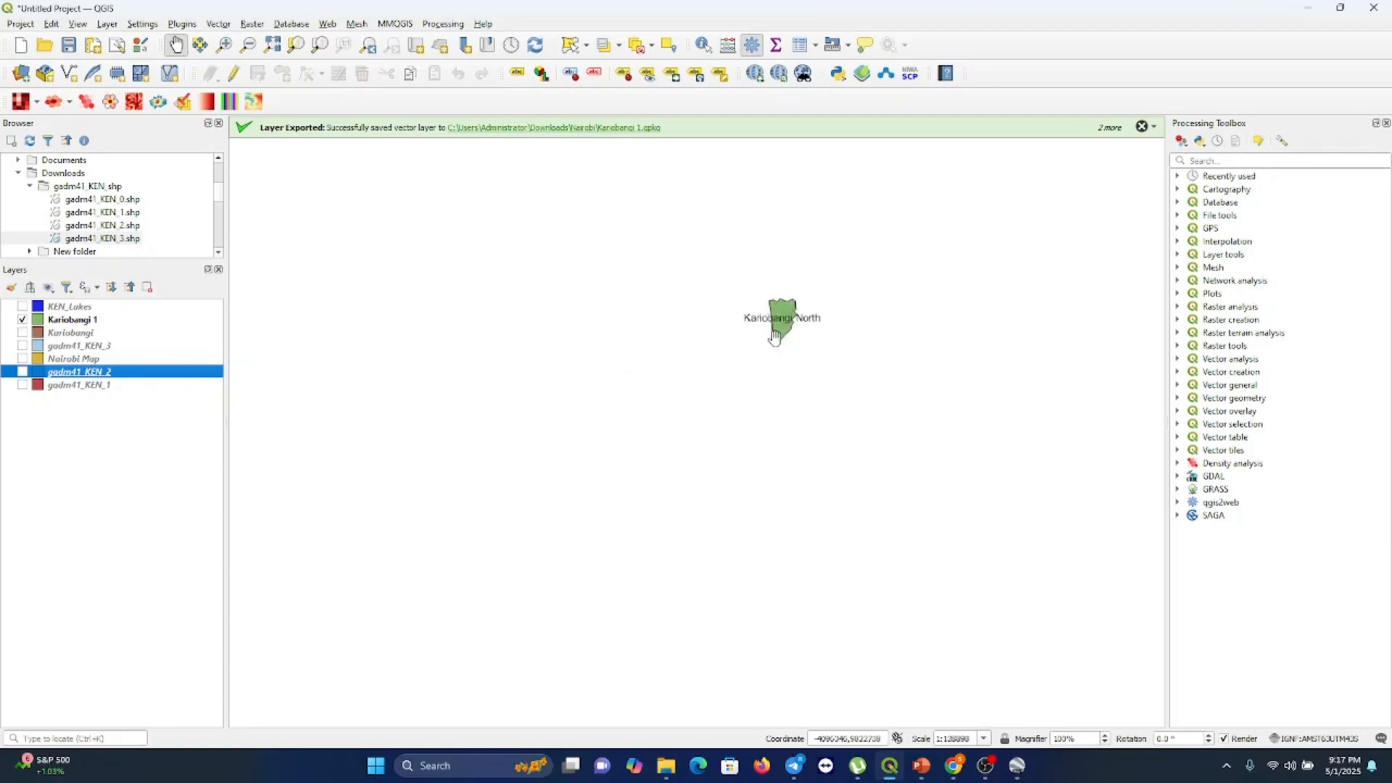
{"action": "left_click", "coordinate": [225, 45]}
{"action": "left_click", "coordinate": [777, 316]}
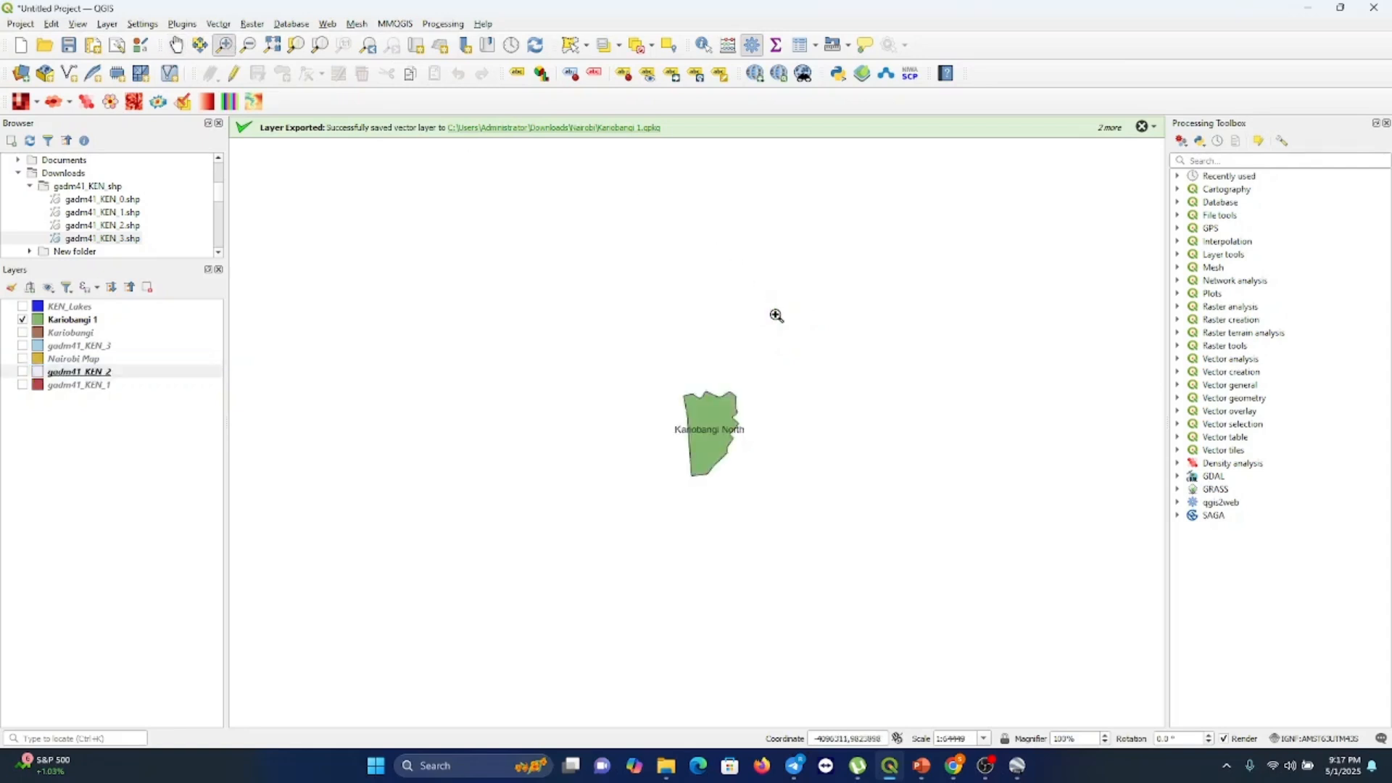
{"action": "left_click", "coordinate": [726, 448]}
{"action": "left_click", "coordinate": [726, 448]}
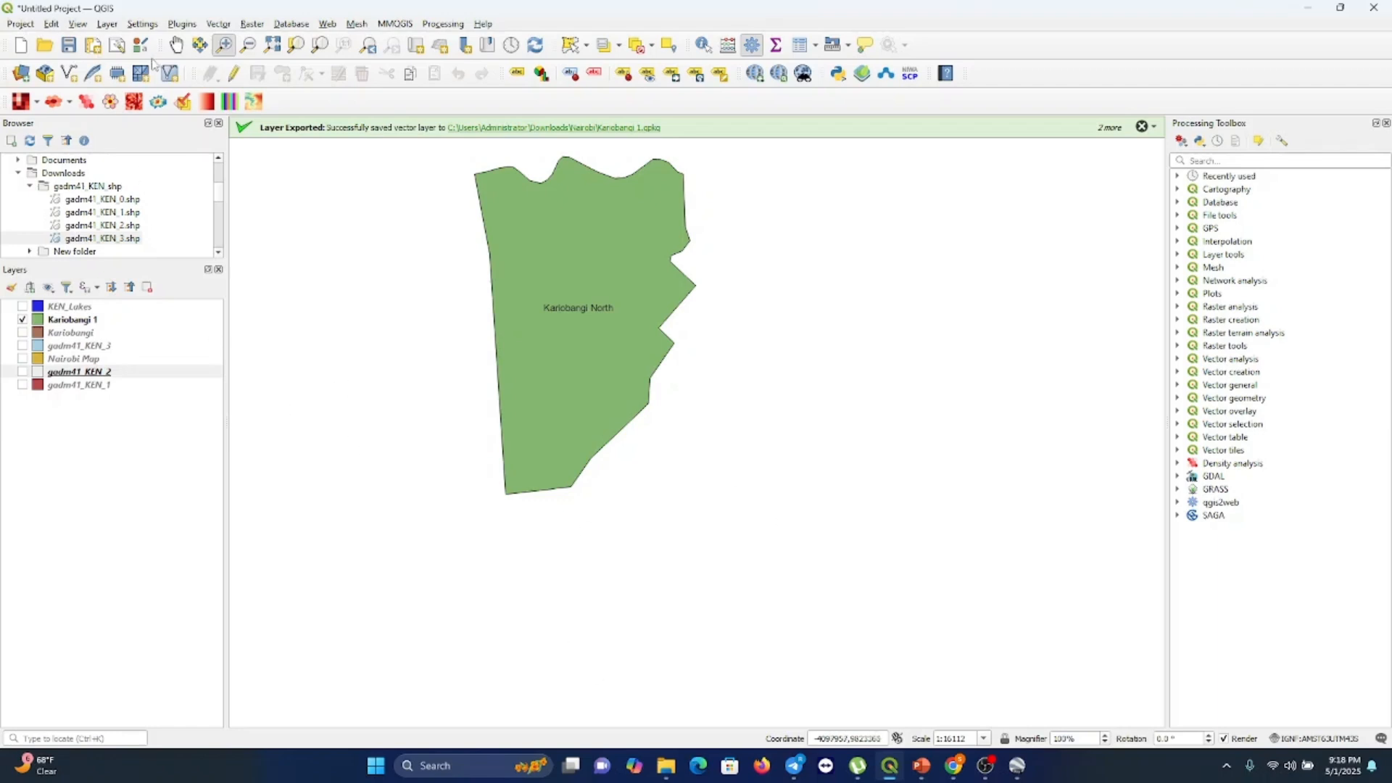
{"action": "left_click", "coordinate": [180, 46]}
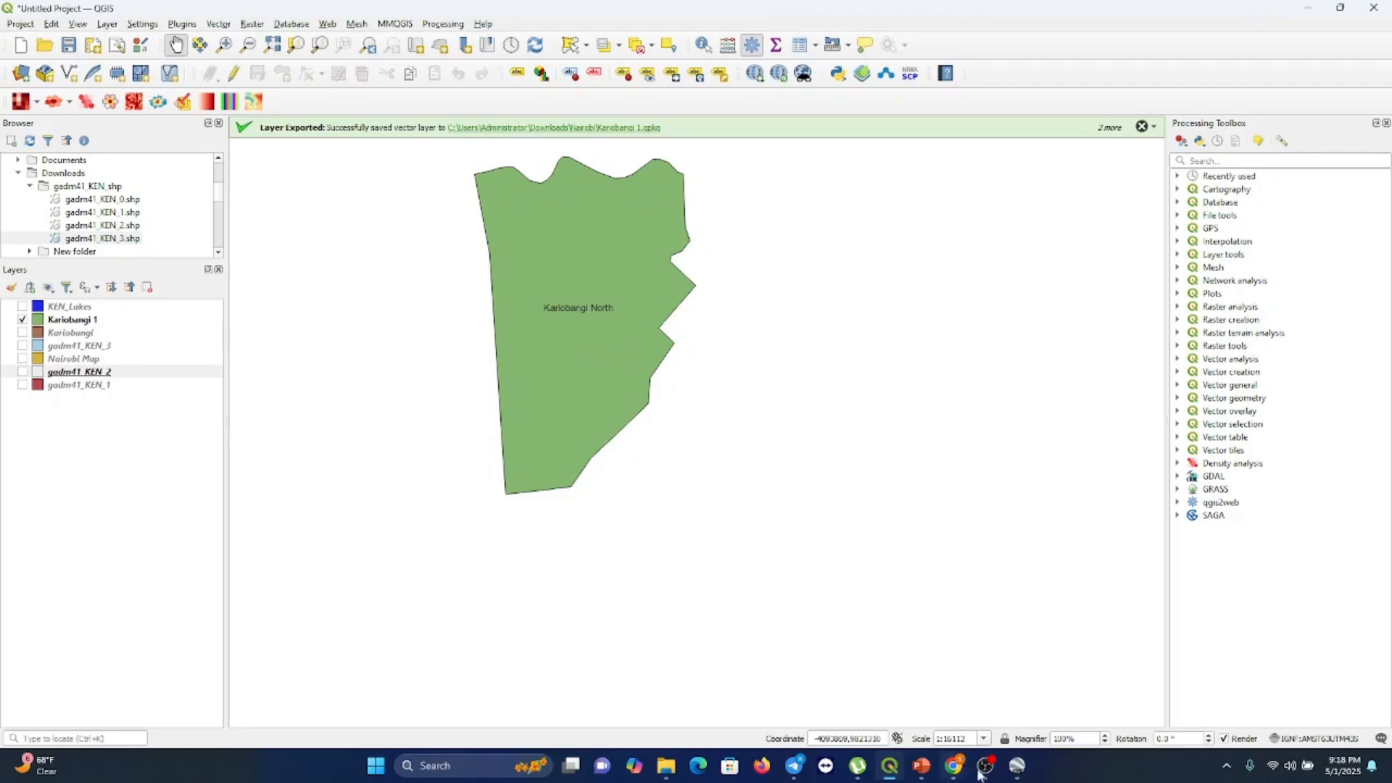
Switch to Google Earth Pro and browse the satellite imagery around Kariobangi North
{"action": "left_click", "coordinate": [1016, 769]}
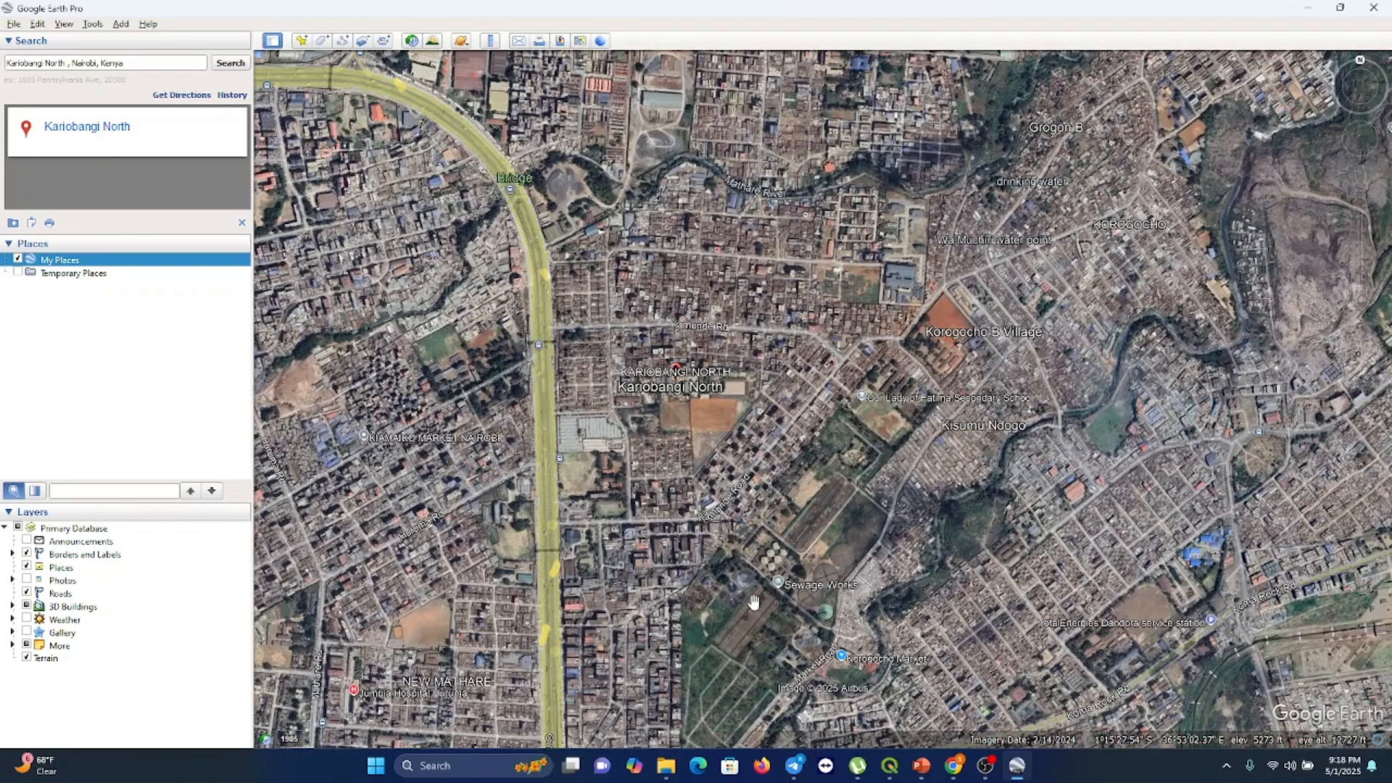
{"action": "left_click_drag", "start_coordinate": [1360, 249], "coordinate": [1360, 239]}
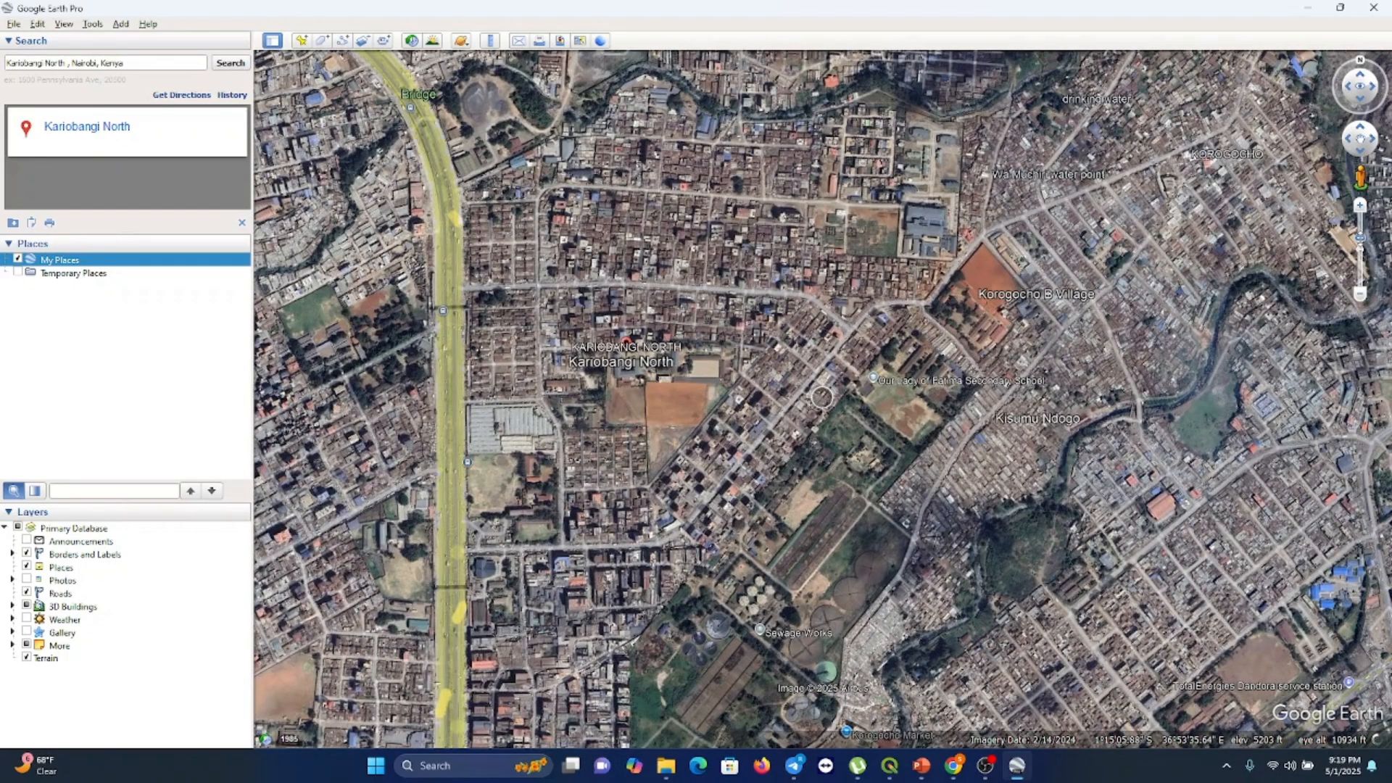
{"action": "scroll", "coordinate": [1084, 441], "scroll_direction": "down", "scroll_amount": 5}
{"action": "scroll", "coordinate": [1083, 441], "scroll_direction": "up", "scroll_amount": 3}
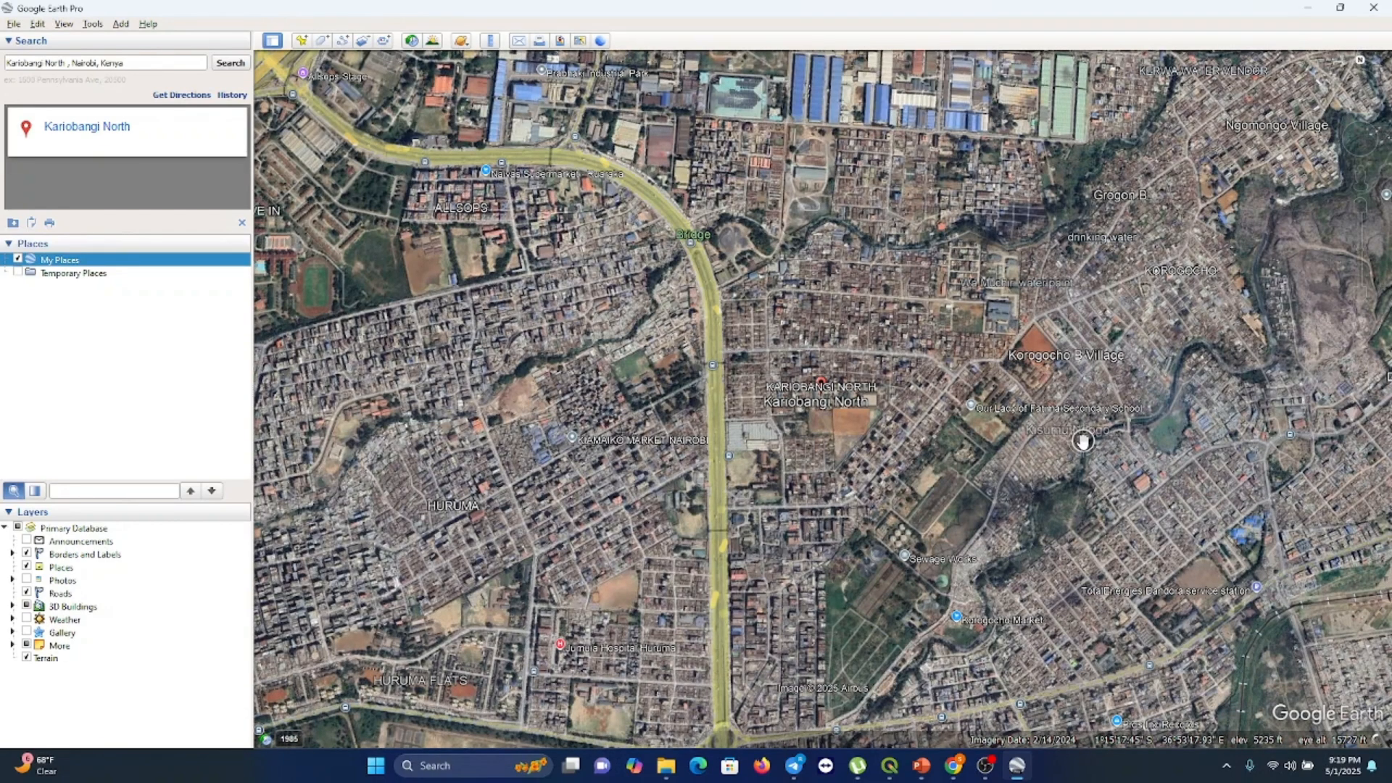
{"action": "left_click_drag", "start_coordinate": [1169, 395], "coordinate": [1063, 405]}
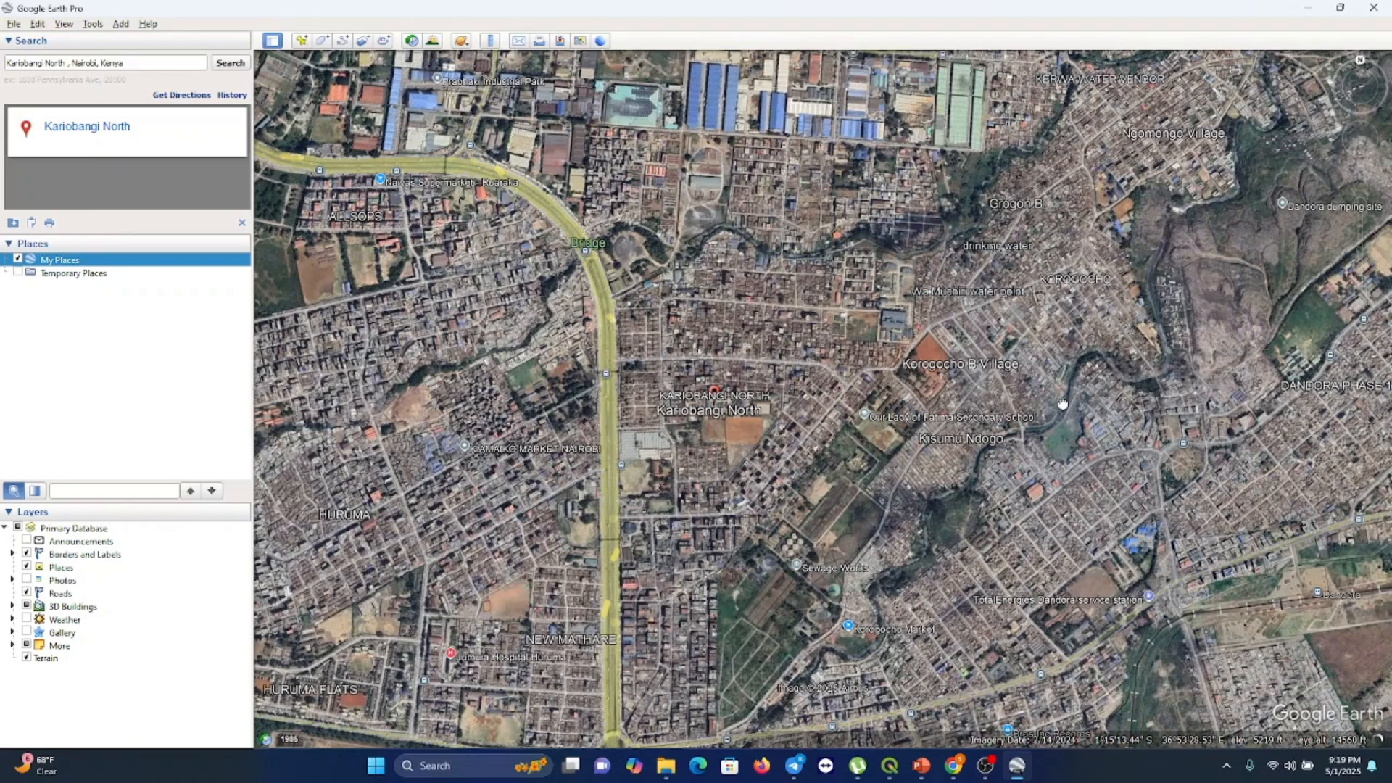
{"action": "scroll", "coordinate": [965, 508], "scroll_direction": "up", "scroll_amount": 3}
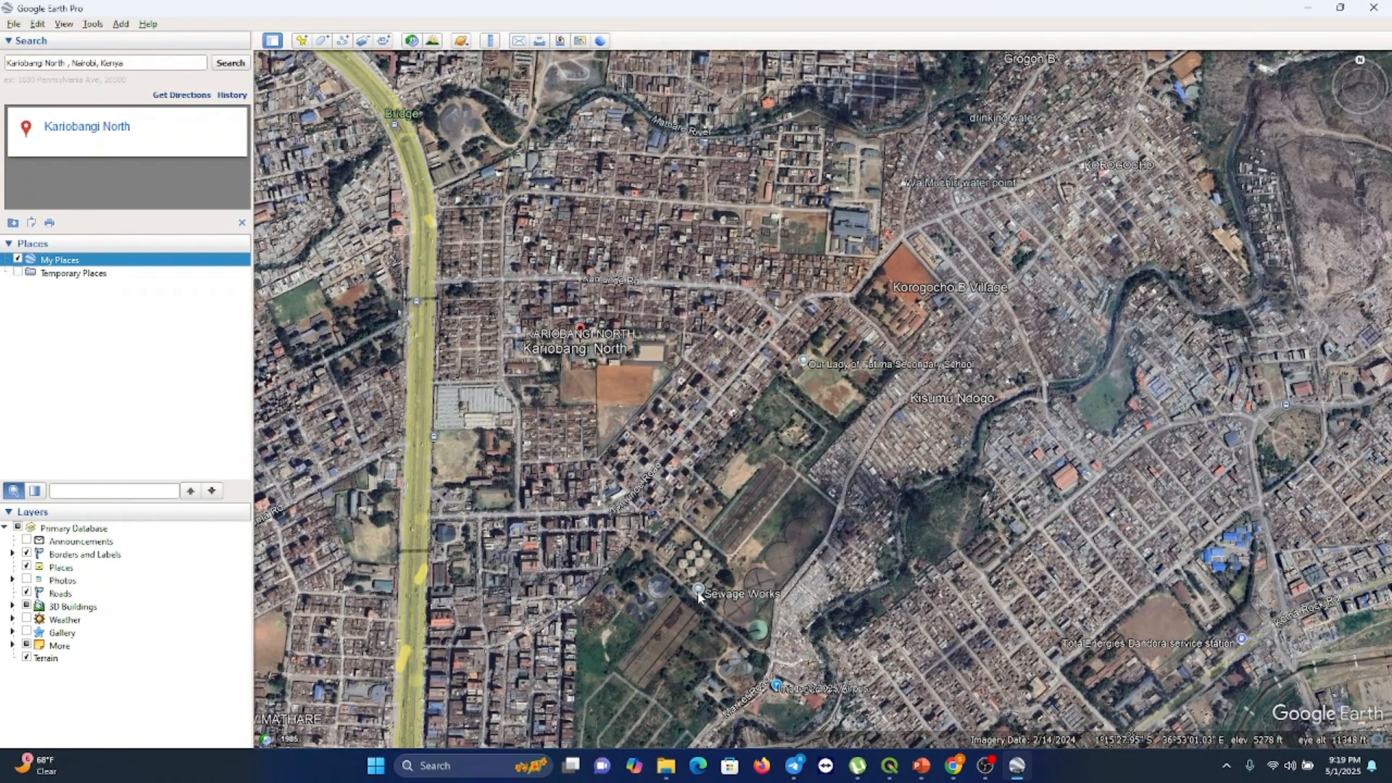
Start adding a new placemark near the Sewage Works in Kariobangi North
{"action": "right_click", "coordinate": [699, 594]}
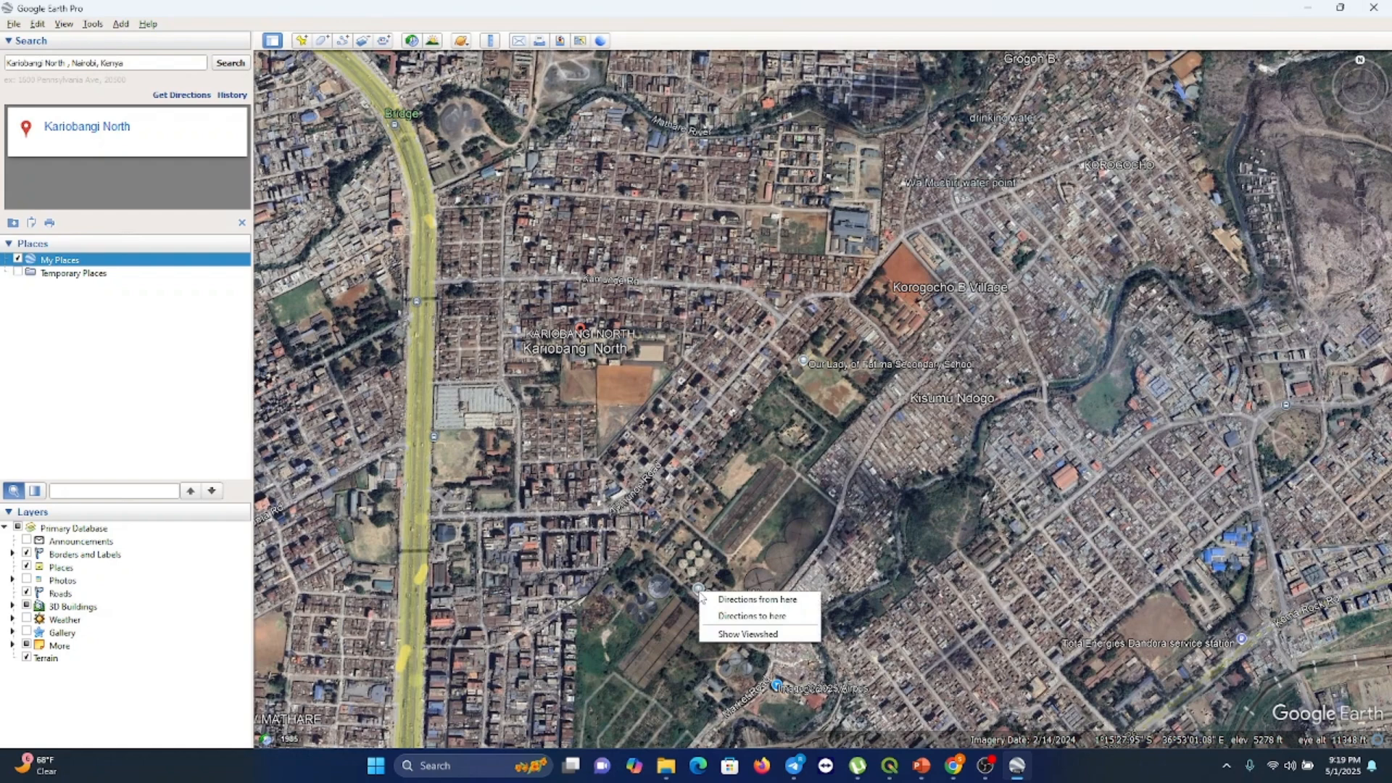
{"action": "left_click", "coordinate": [304, 43]}
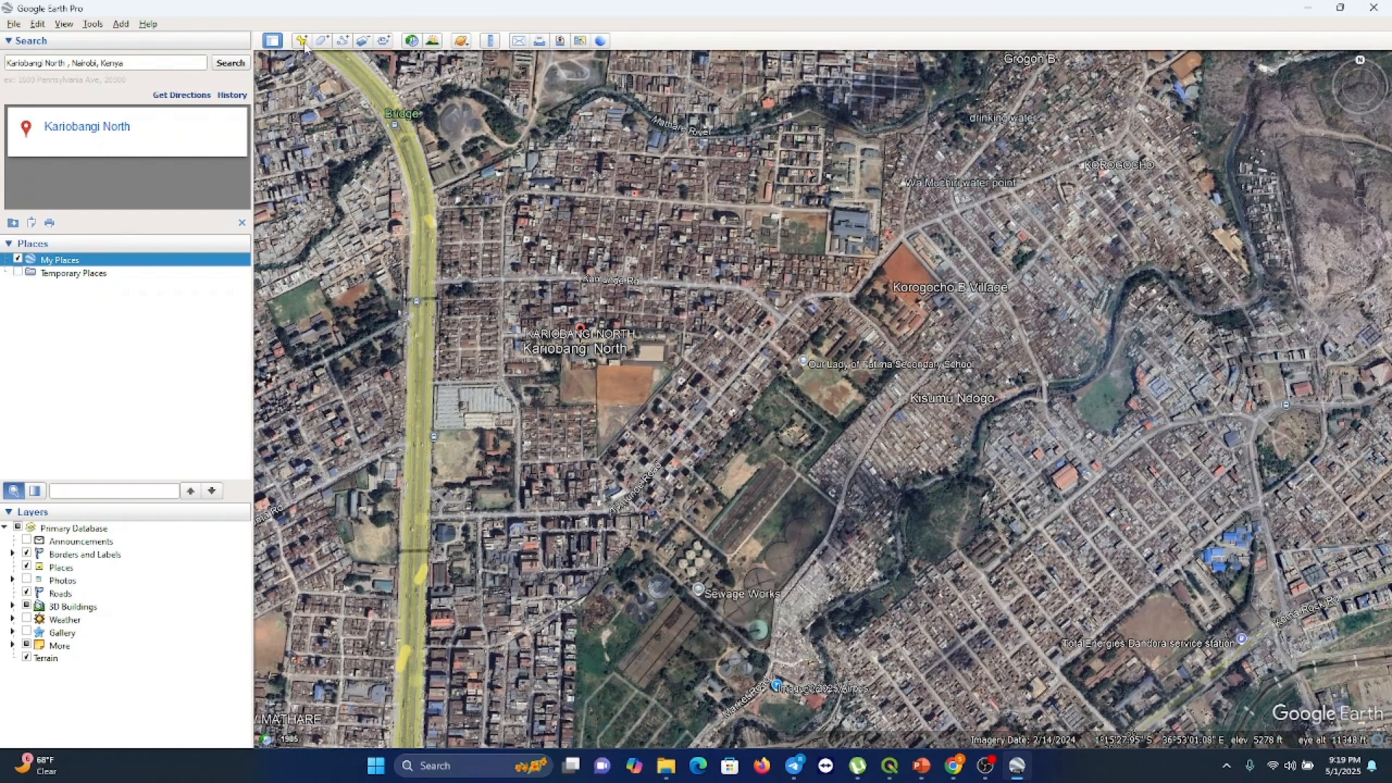
{"action": "left_click", "coordinate": [303, 44]}
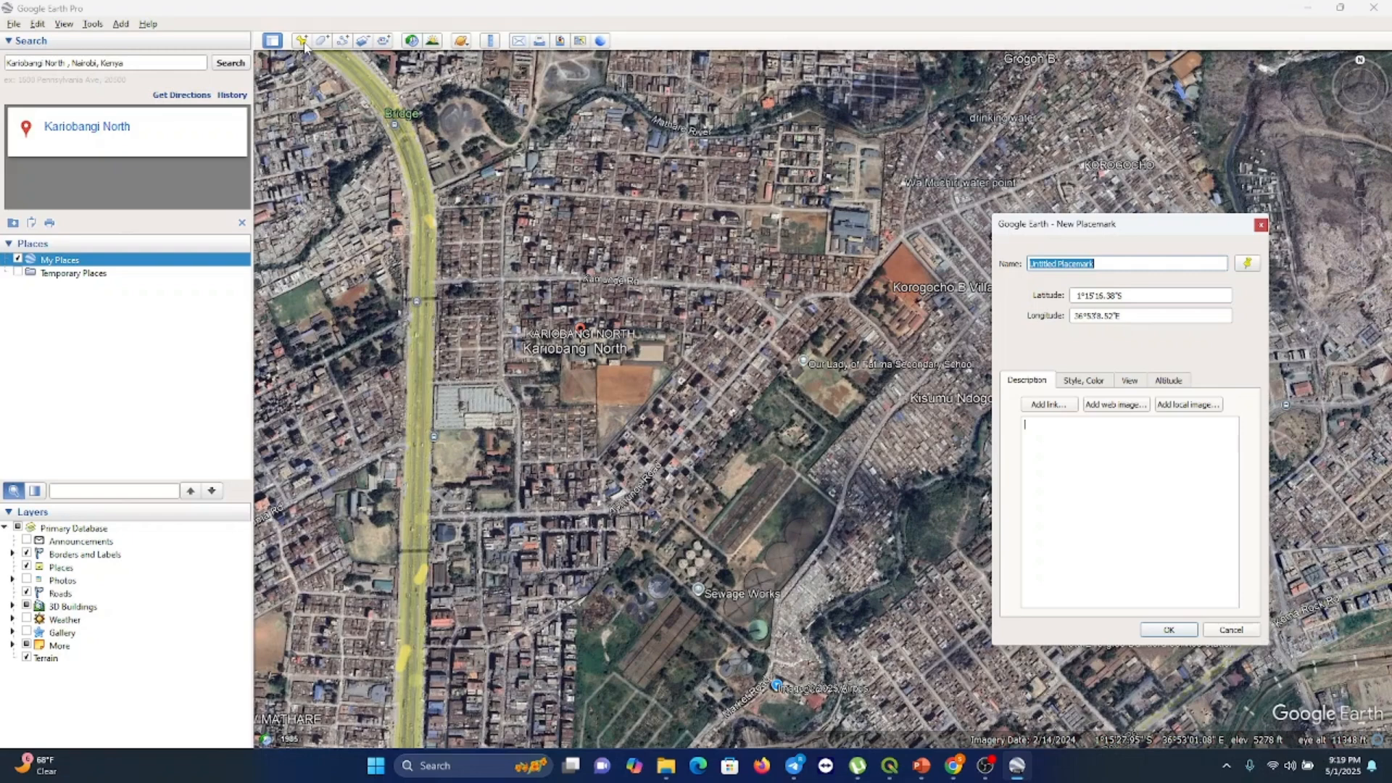
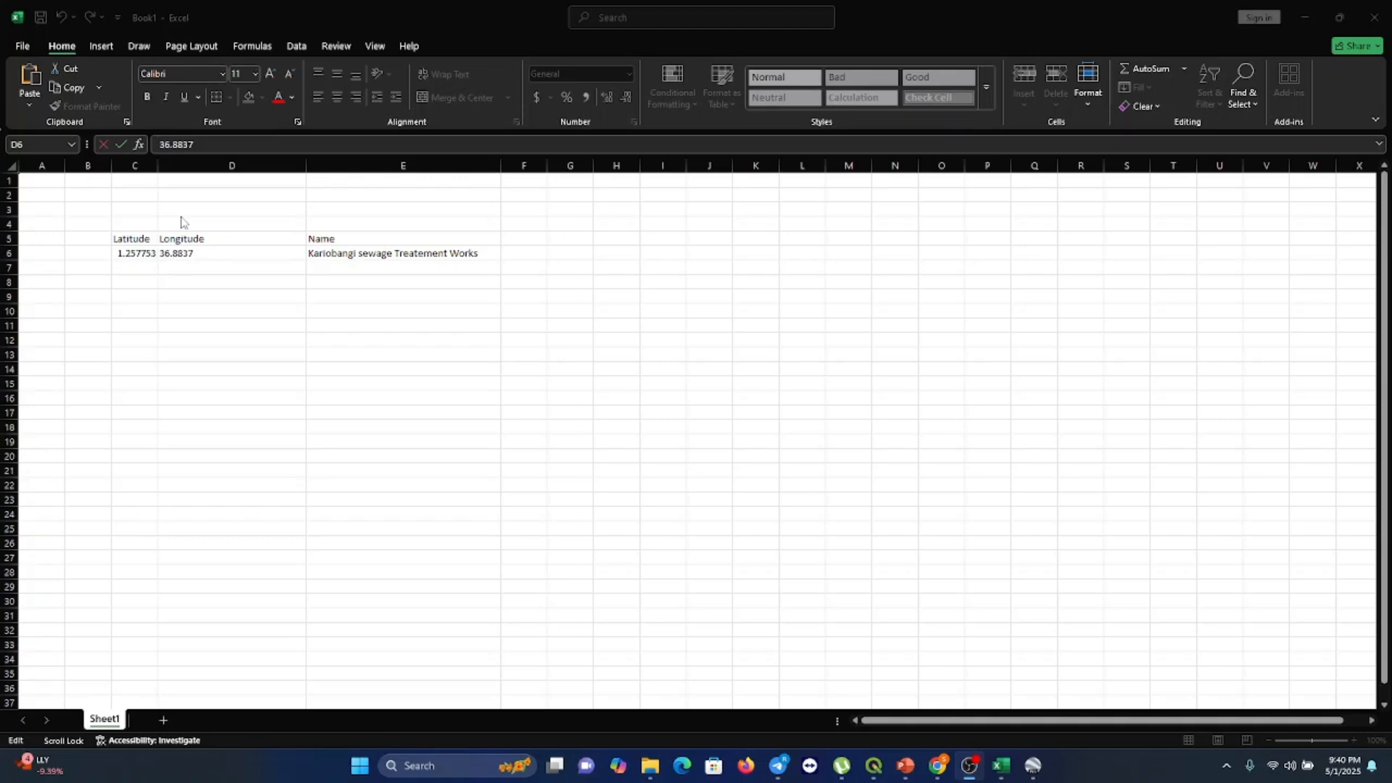
Save the coordinates workbook as a CSV (Comma delimited) file named Specific Sampling site in Downloads
{"action": "key", "text": "alt+f"}
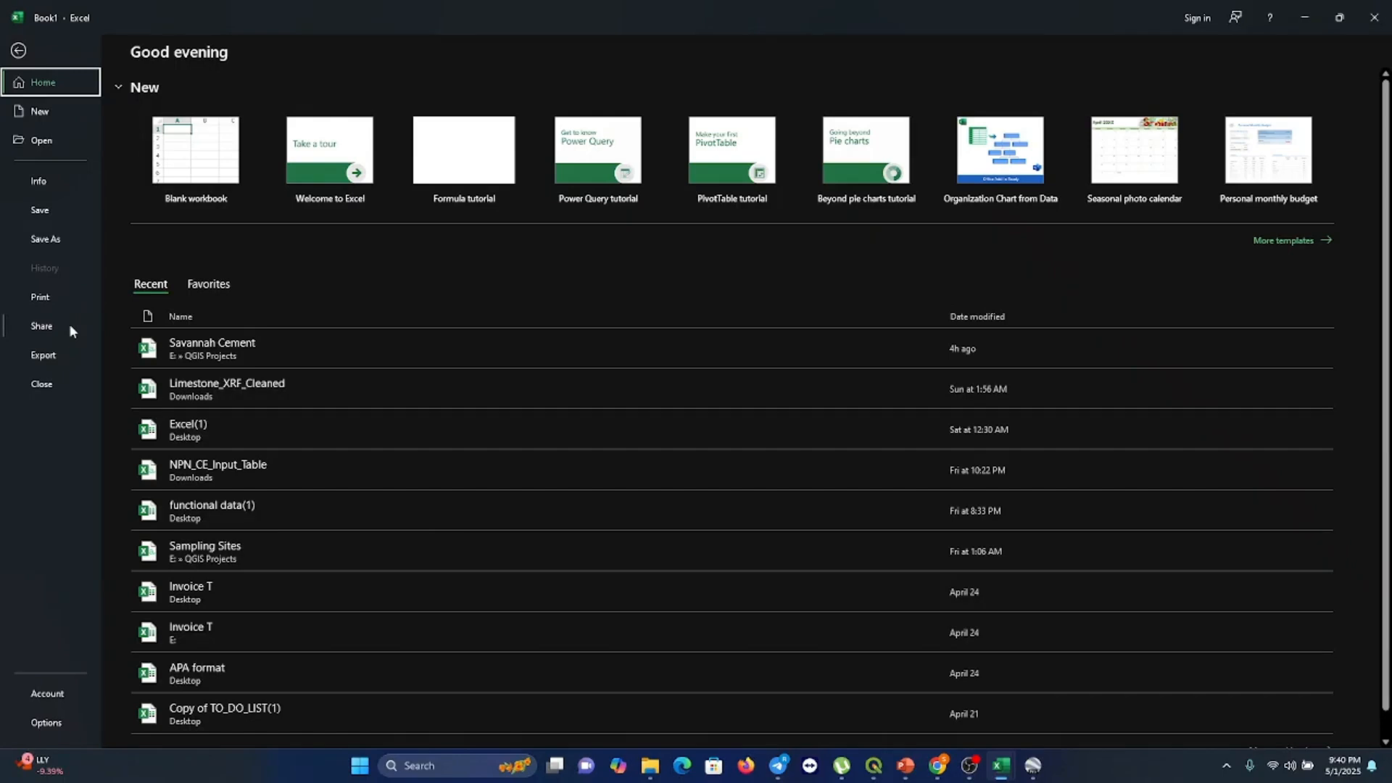
{"action": "left_click", "coordinate": [46, 240]}
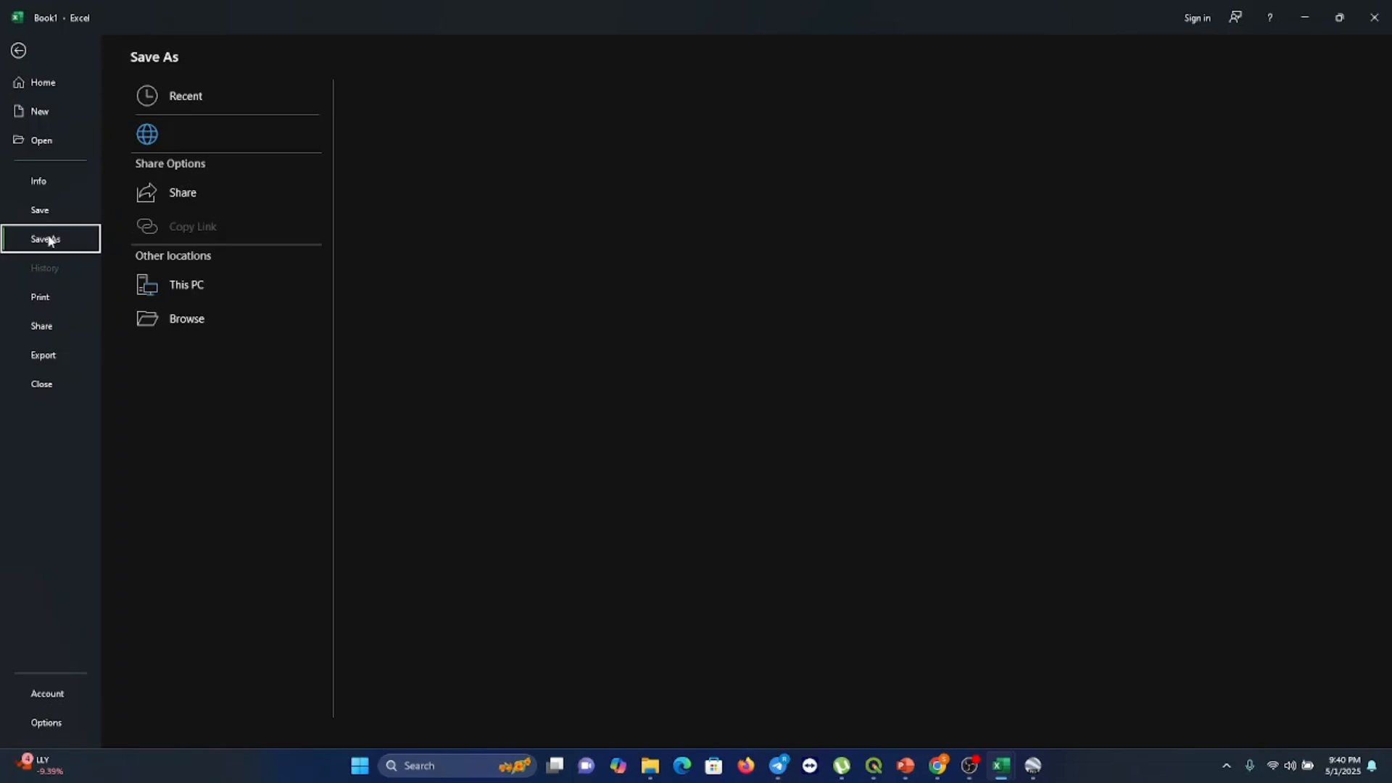
{"action": "left_click", "coordinate": [187, 319]}
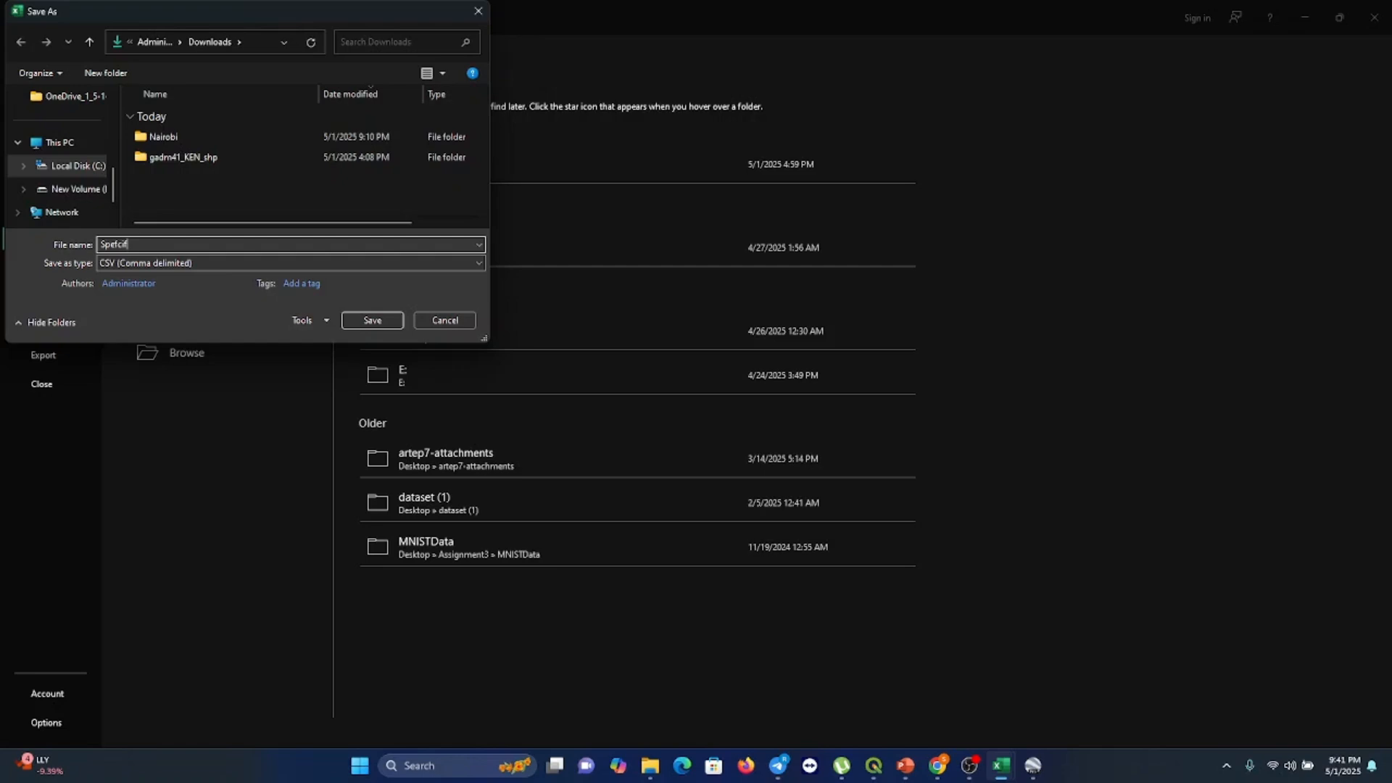
{"action": "type", "text": "ic S"}
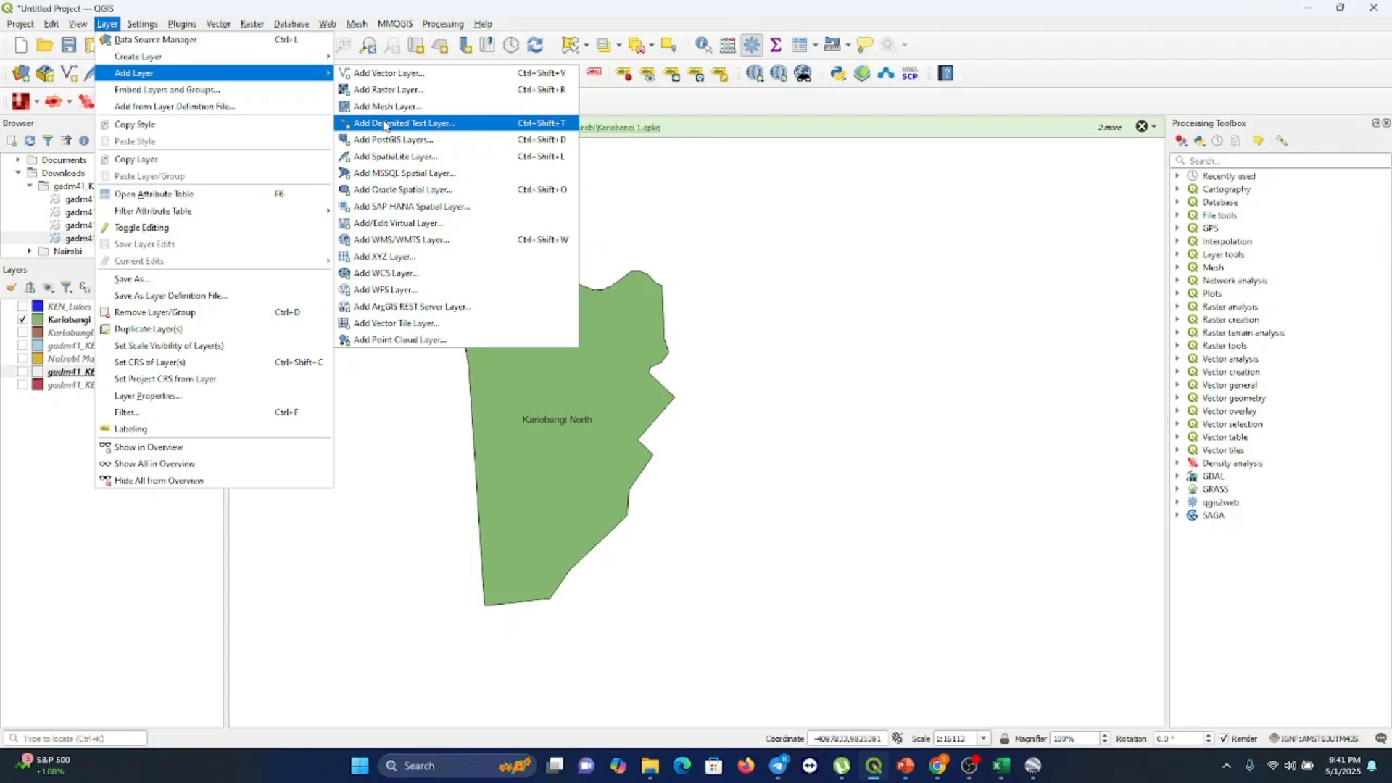
Collapse and re-expand the Downloads folder in the browser panel to refresh its contents
{"action": "left_click_drag", "start_coordinate": [90, 372], "coordinate": [85, 322]}
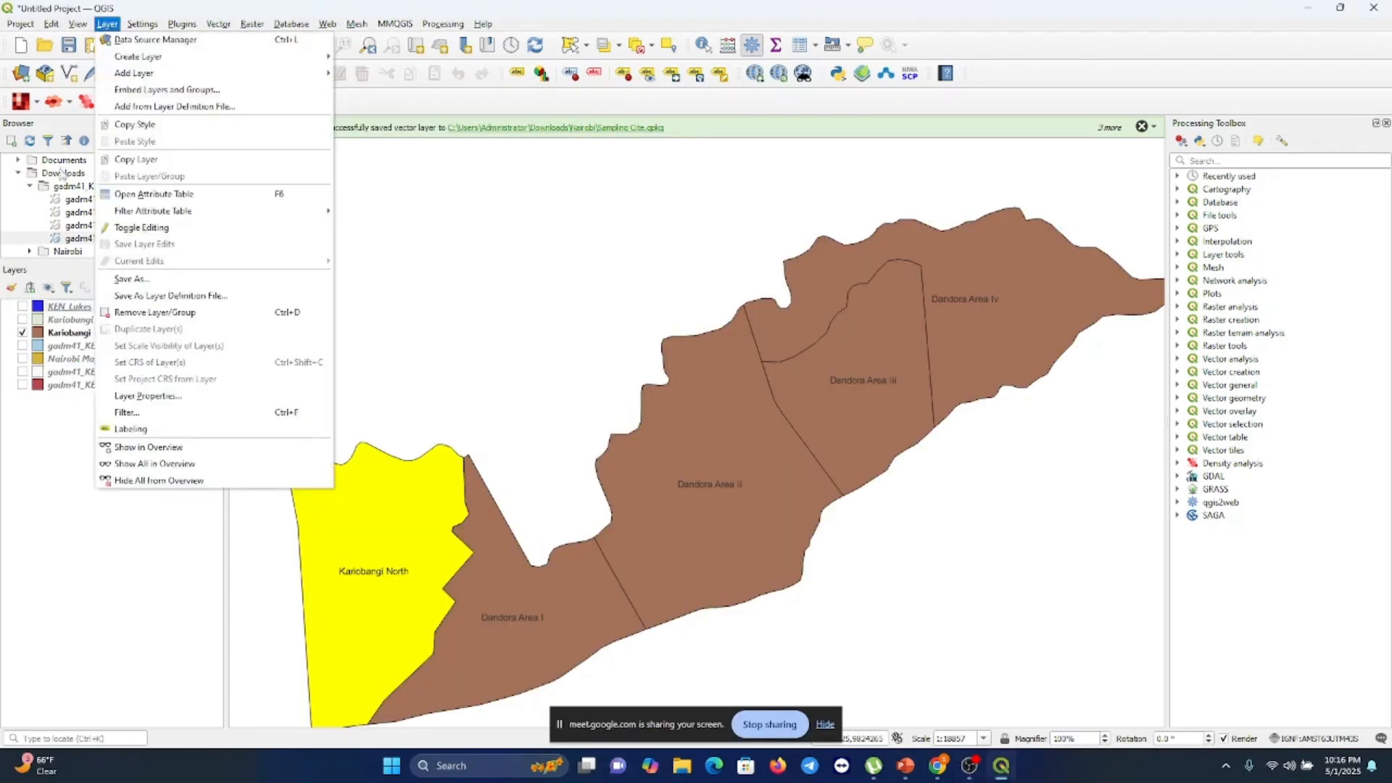
{"action": "left_click", "coordinate": [60, 175]}
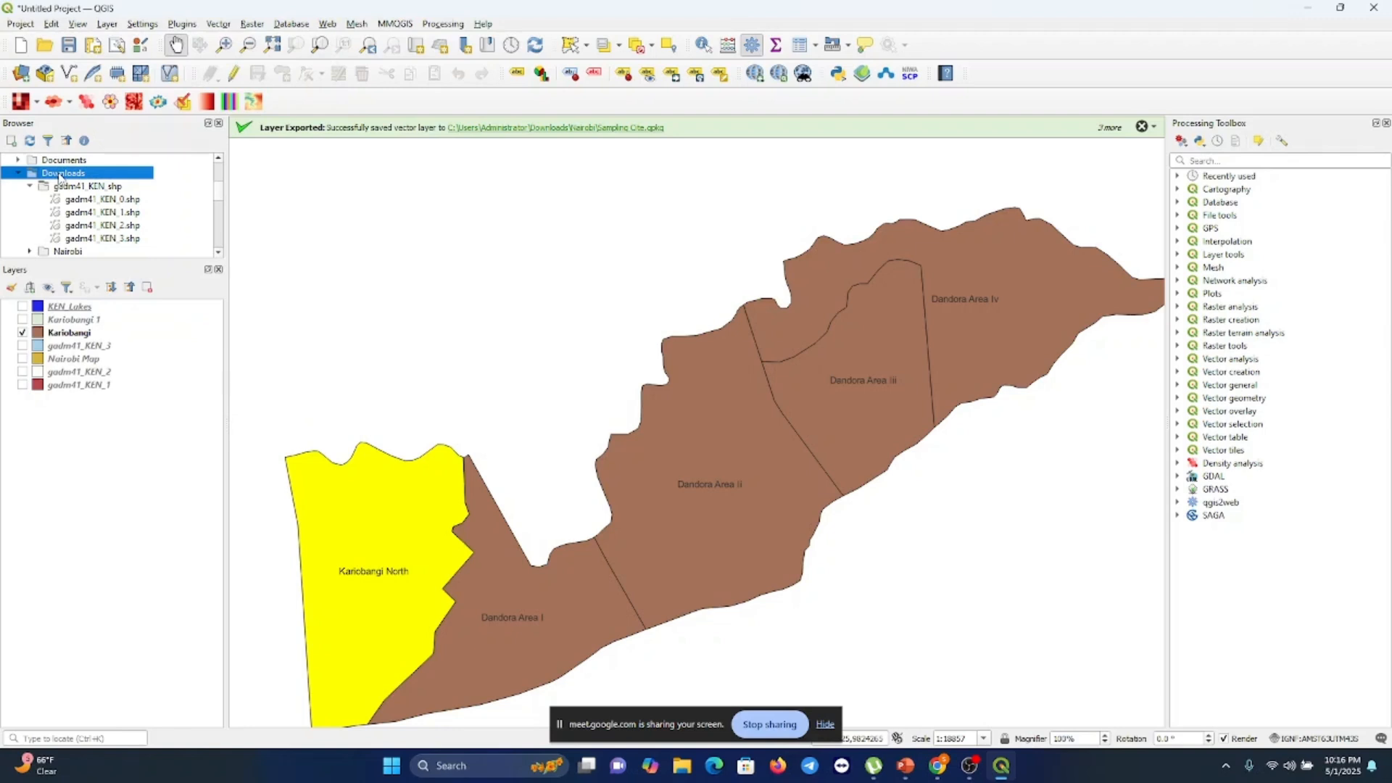
{"action": "double_click", "coordinate": [60, 174]}
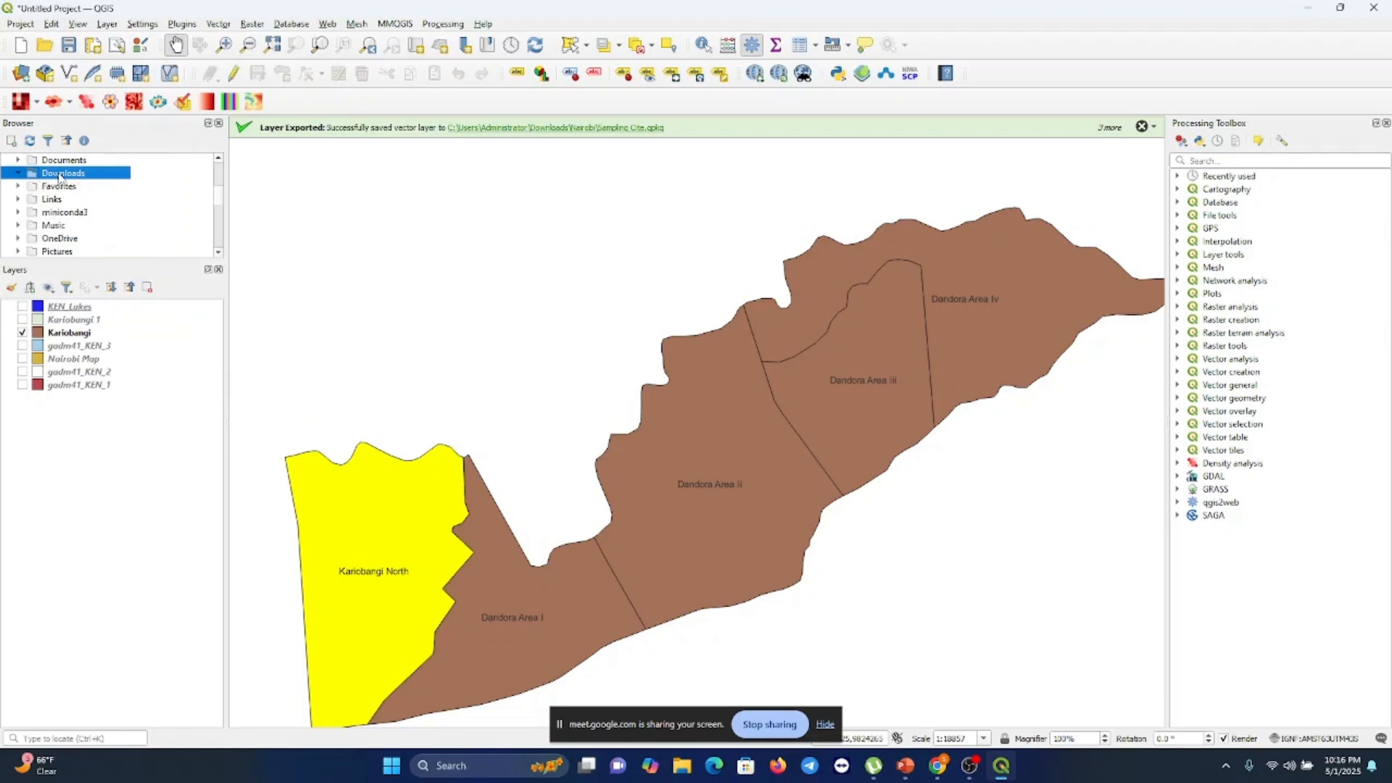
{"action": "double_click", "coordinate": [89, 174]}
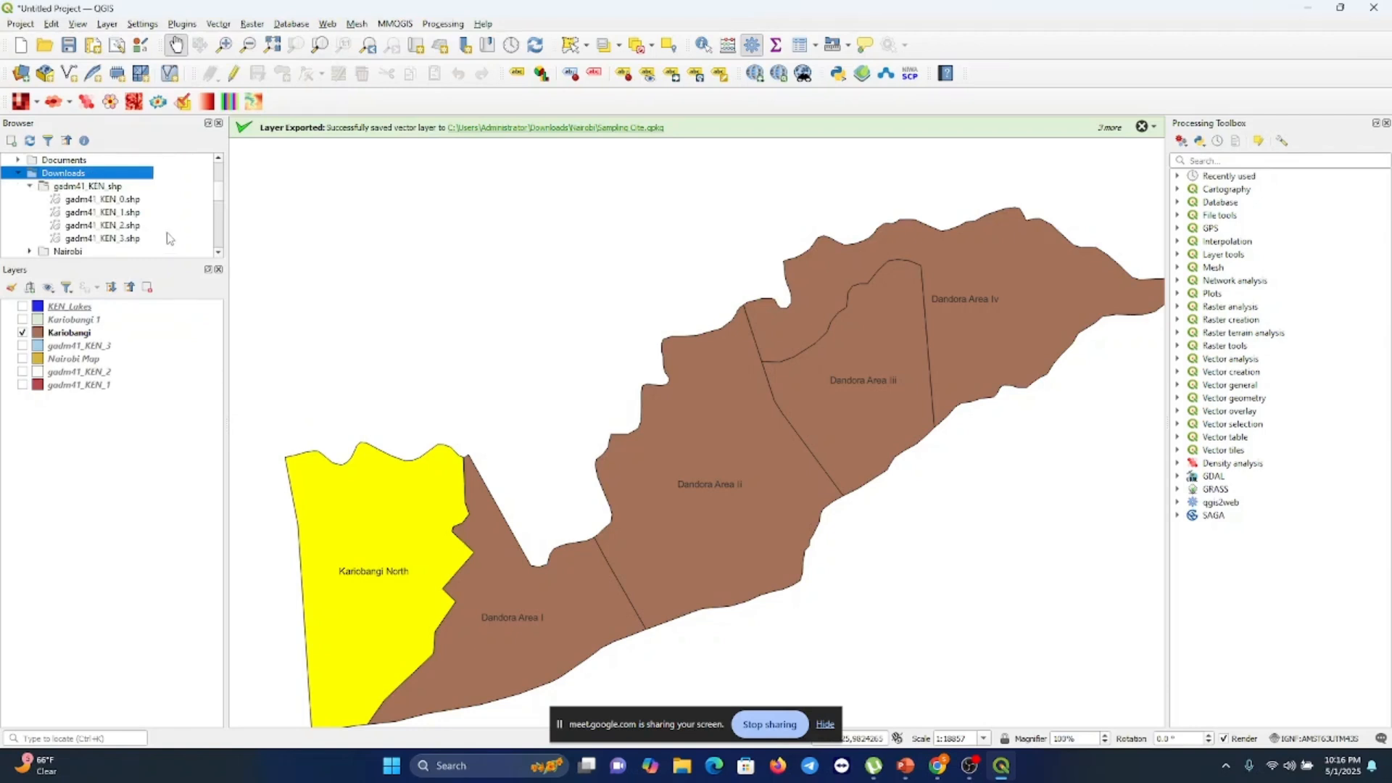
Add Book1.csv from Downloads as a delimited text layer using Longitude as X field and Latitude as Y field
{"action": "left_click", "coordinate": [107, 24]}
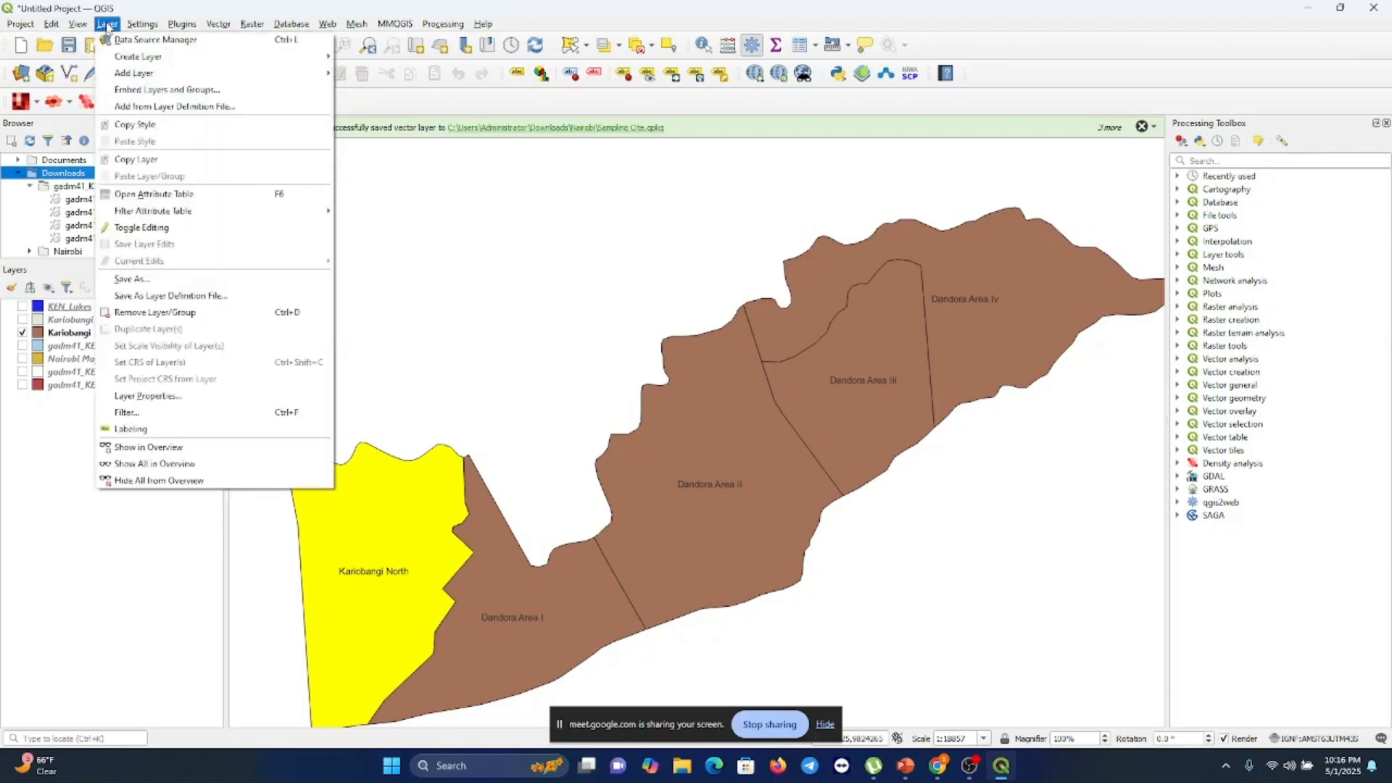
{"action": "mouse_move", "coordinate": [171, 73]}
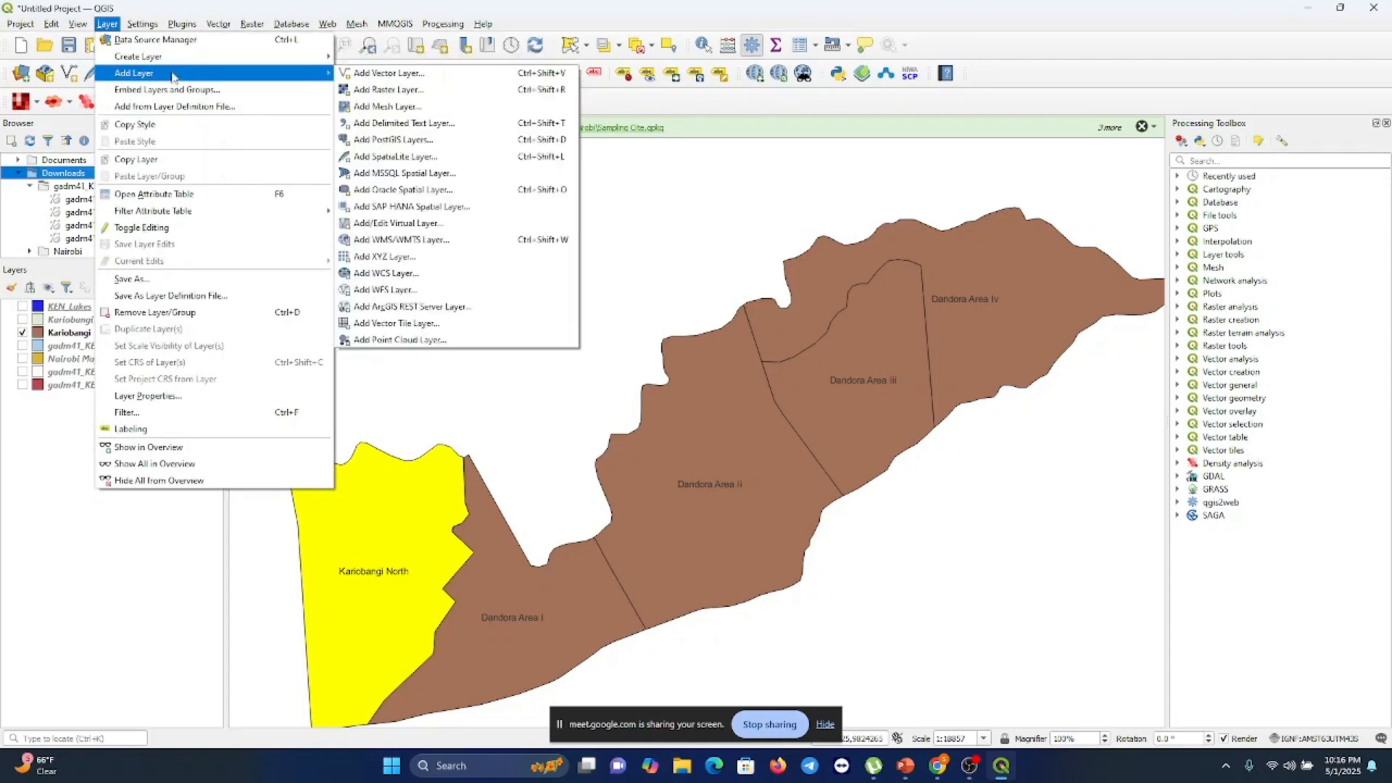
{"action": "left_click", "coordinate": [388, 125]}
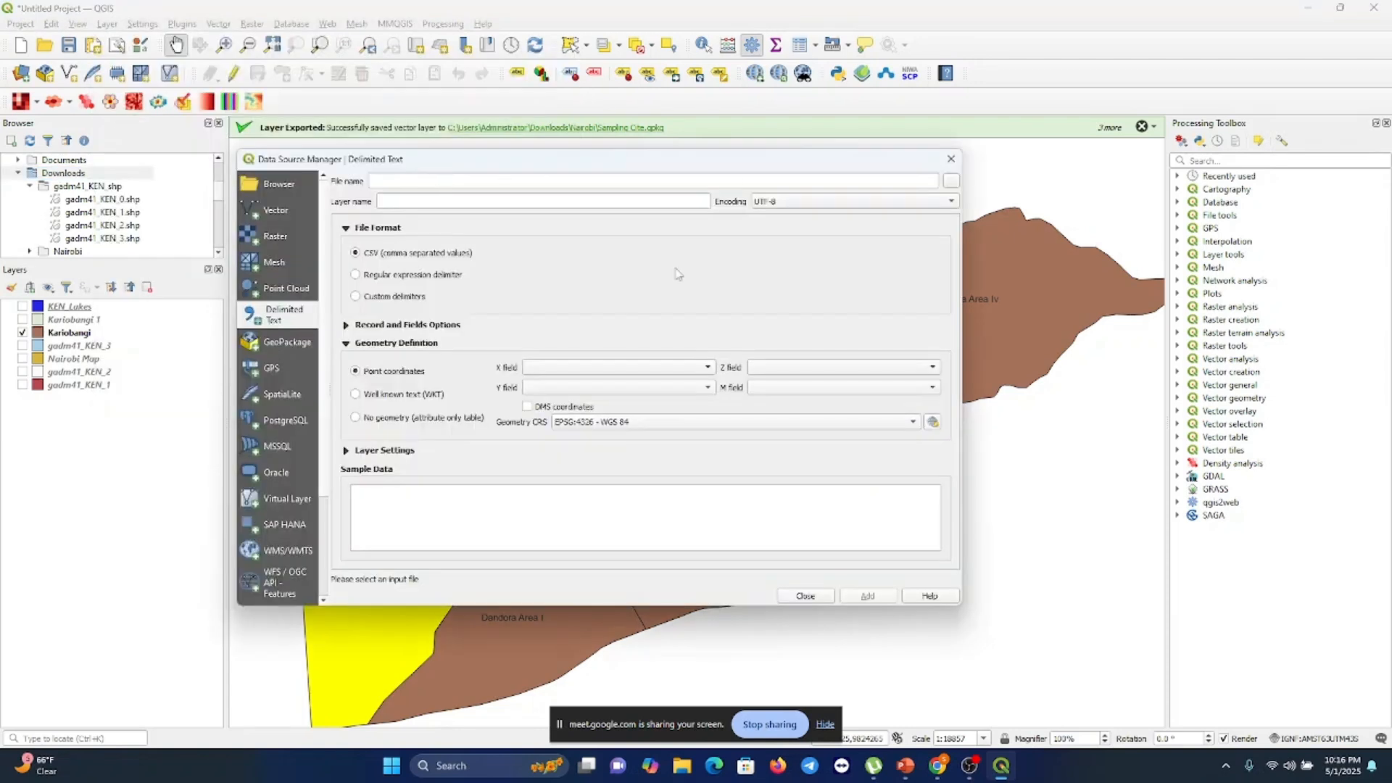
{"action": "left_click", "coordinate": [952, 182]}
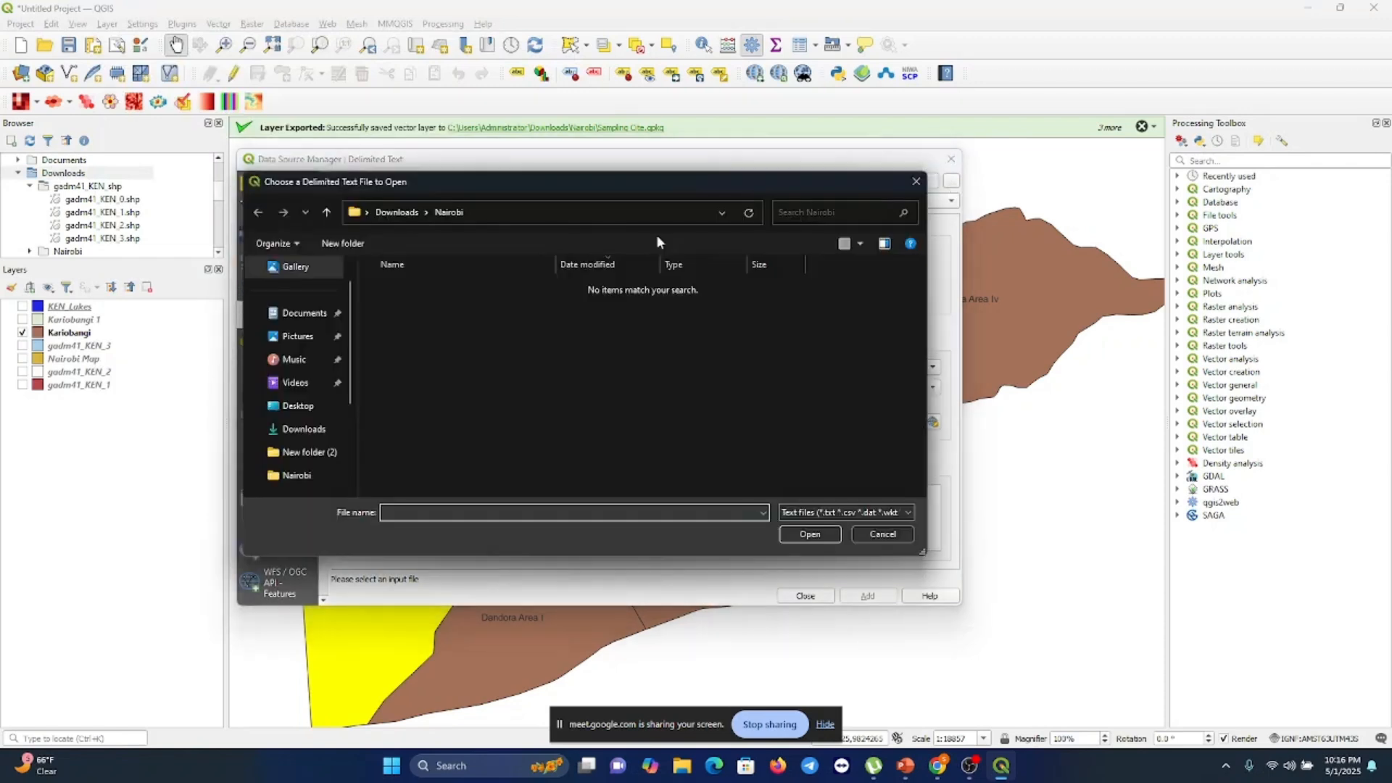
{"action": "left_click", "coordinate": [306, 428]}
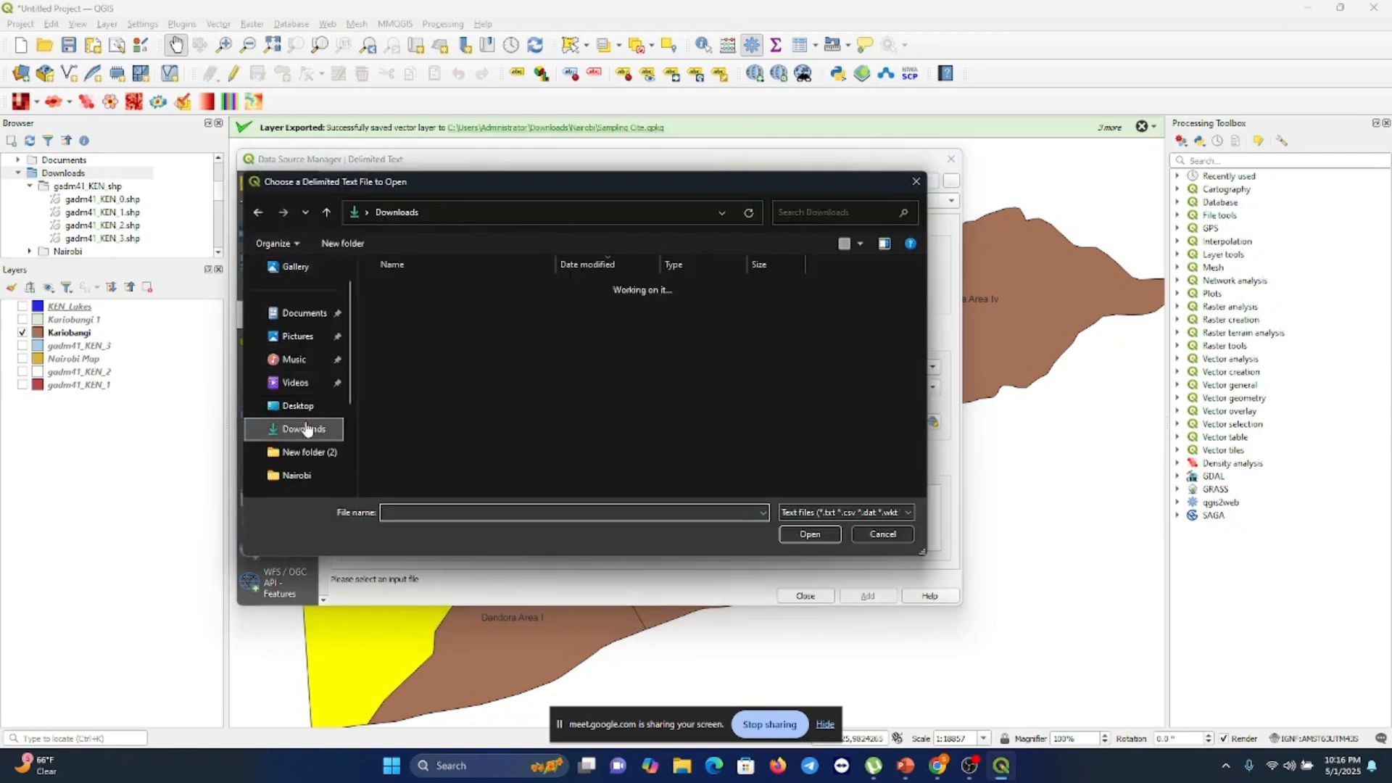
{"action": "left_click", "coordinate": [428, 306]}
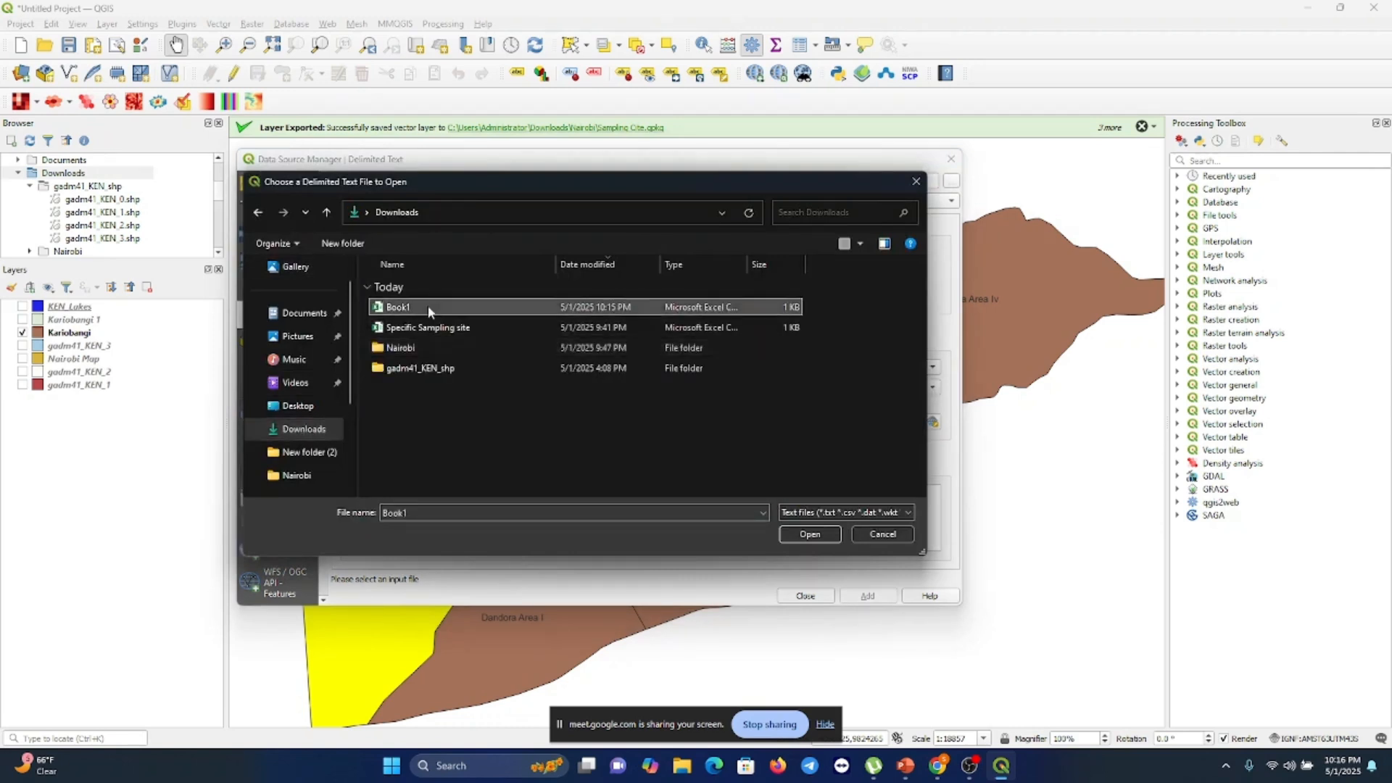
{"action": "left_click", "coordinate": [802, 530]}
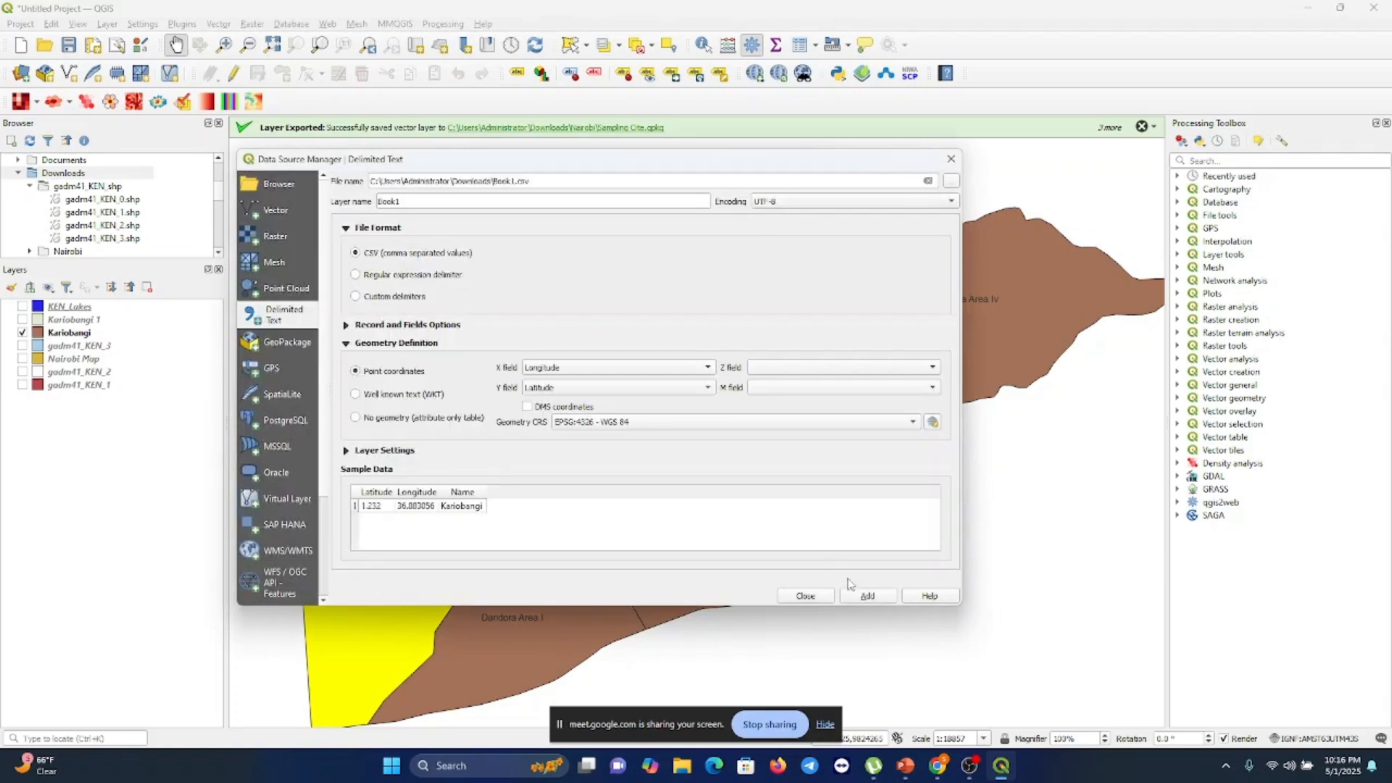
{"action": "left_click", "coordinate": [857, 601]}
{"action": "left_click", "coordinate": [813, 596]}
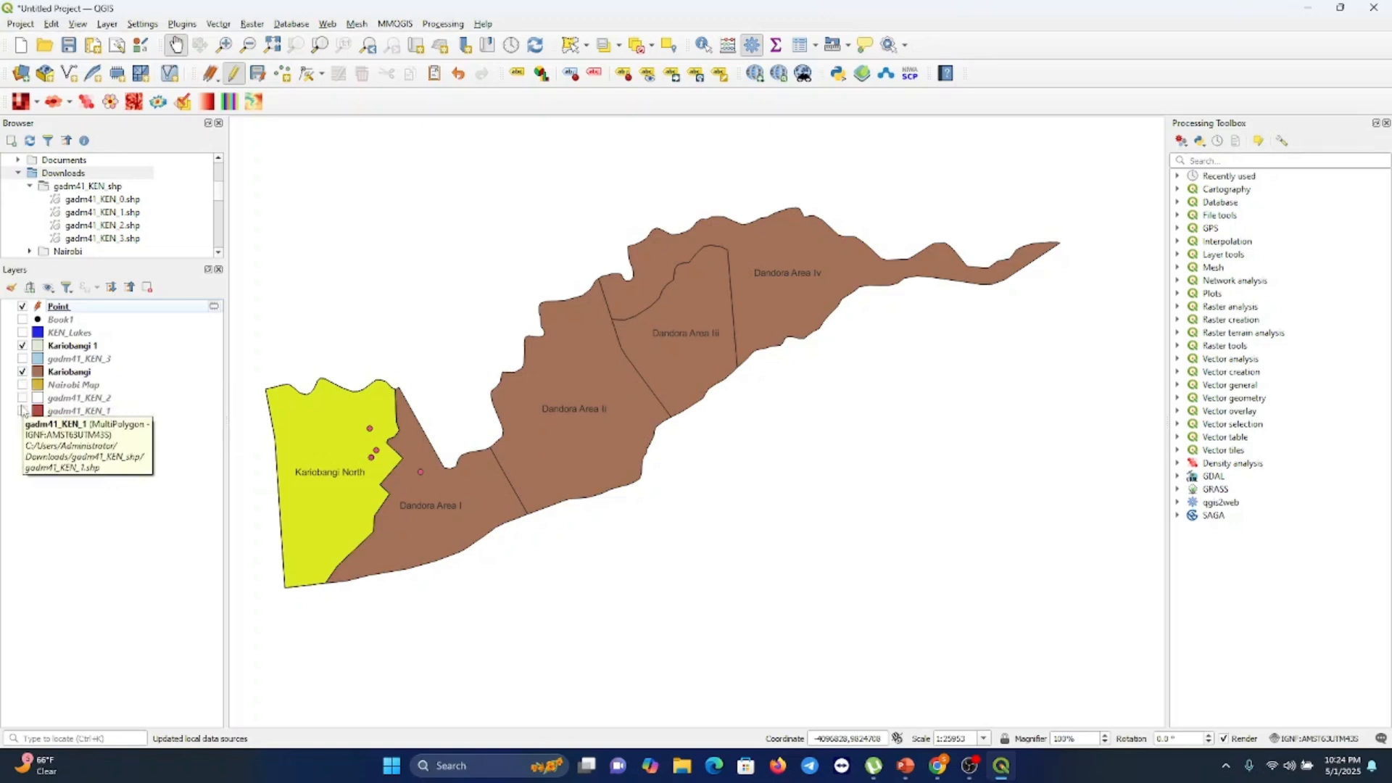
Show the gadm41_KEN_2 and Nairobi Map layers and hide the Point, Kariobangi and Kariobangi 1 layers
{"action": "left_click", "coordinate": [23, 398]}
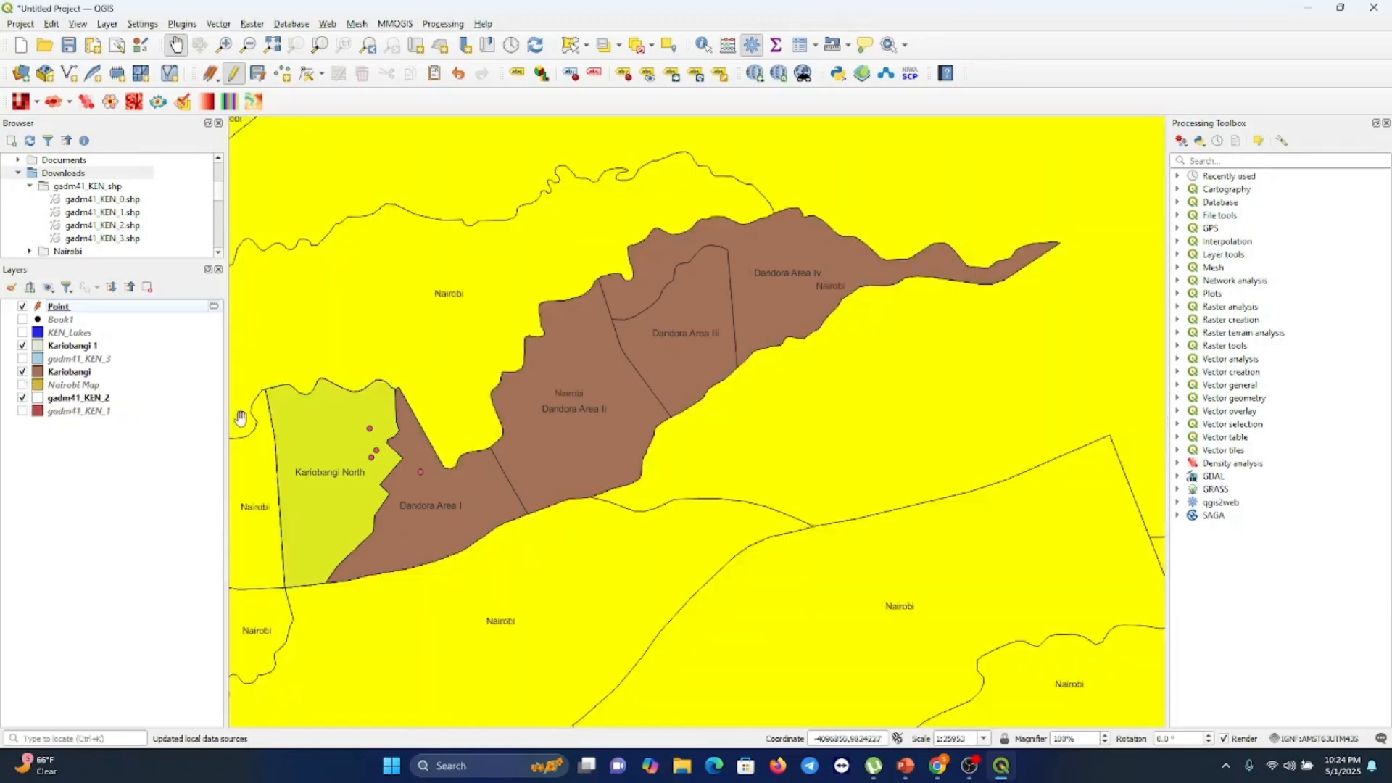
{"action": "left_click", "coordinate": [23, 372]}
{"action": "left_click", "coordinate": [22, 346]}
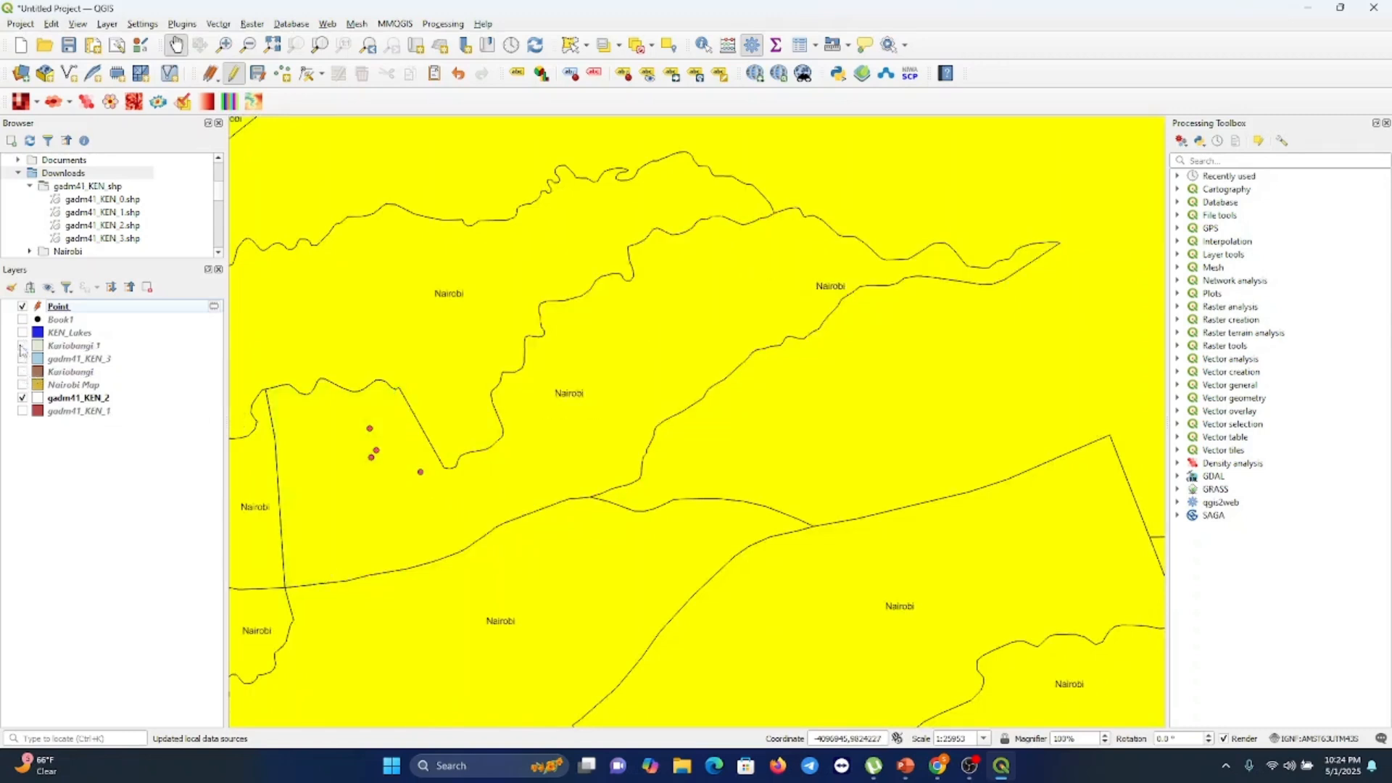
{"action": "left_click", "coordinate": [21, 307]}
{"action": "left_click", "coordinate": [23, 385]}
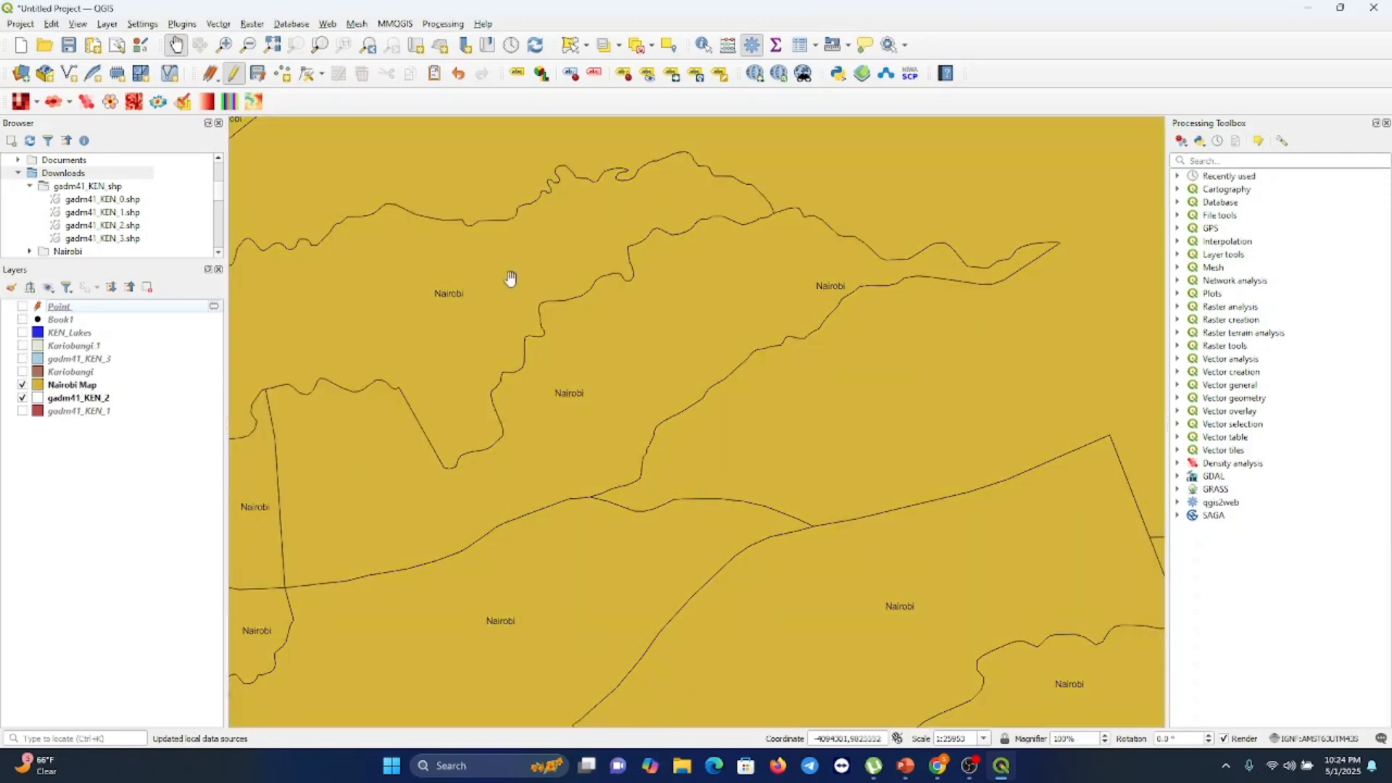
Zoom out and pan the map to view the whole of Kenya
{"action": "left_click", "coordinate": [249, 47]}
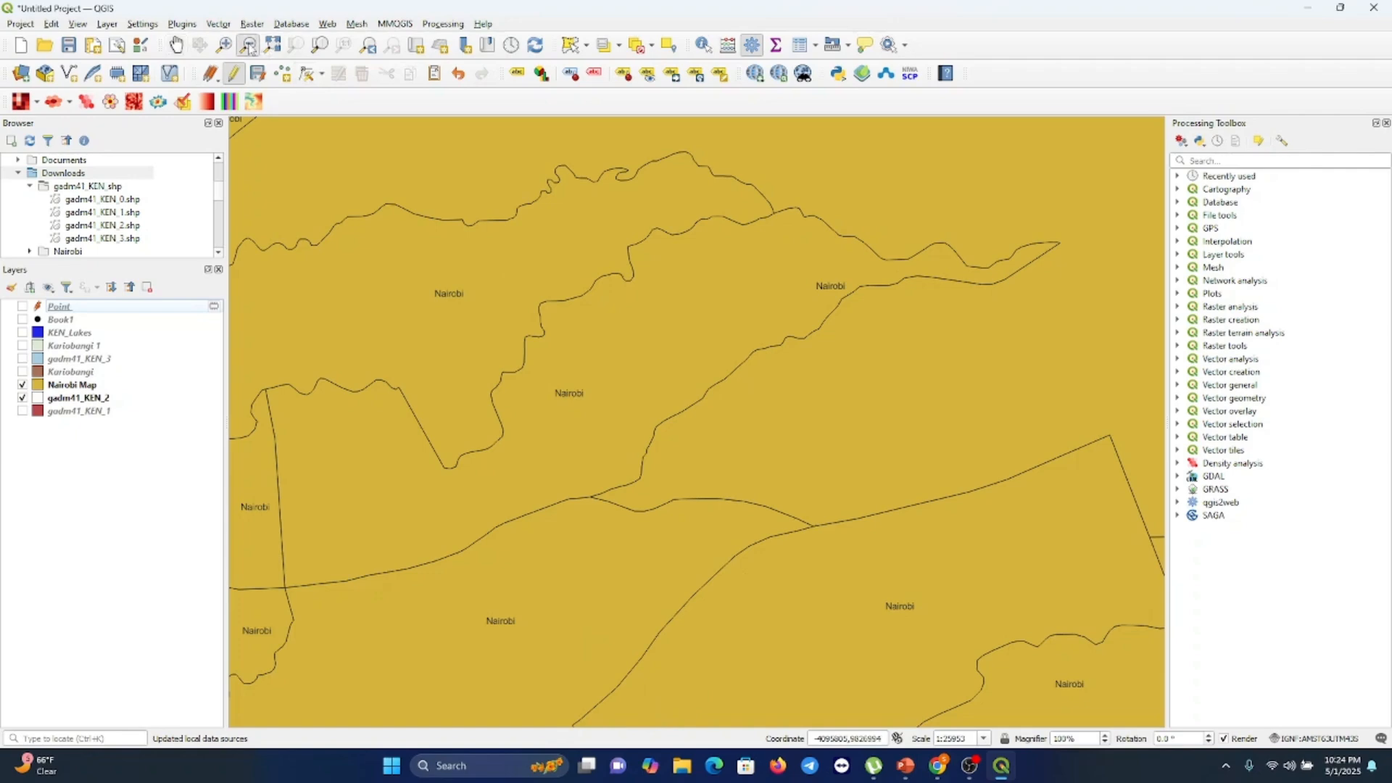
{"action": "left_click", "coordinate": [449, 329]}
{"action": "left_click", "coordinate": [449, 329]}
{"action": "left_click", "coordinate": [449, 329]}
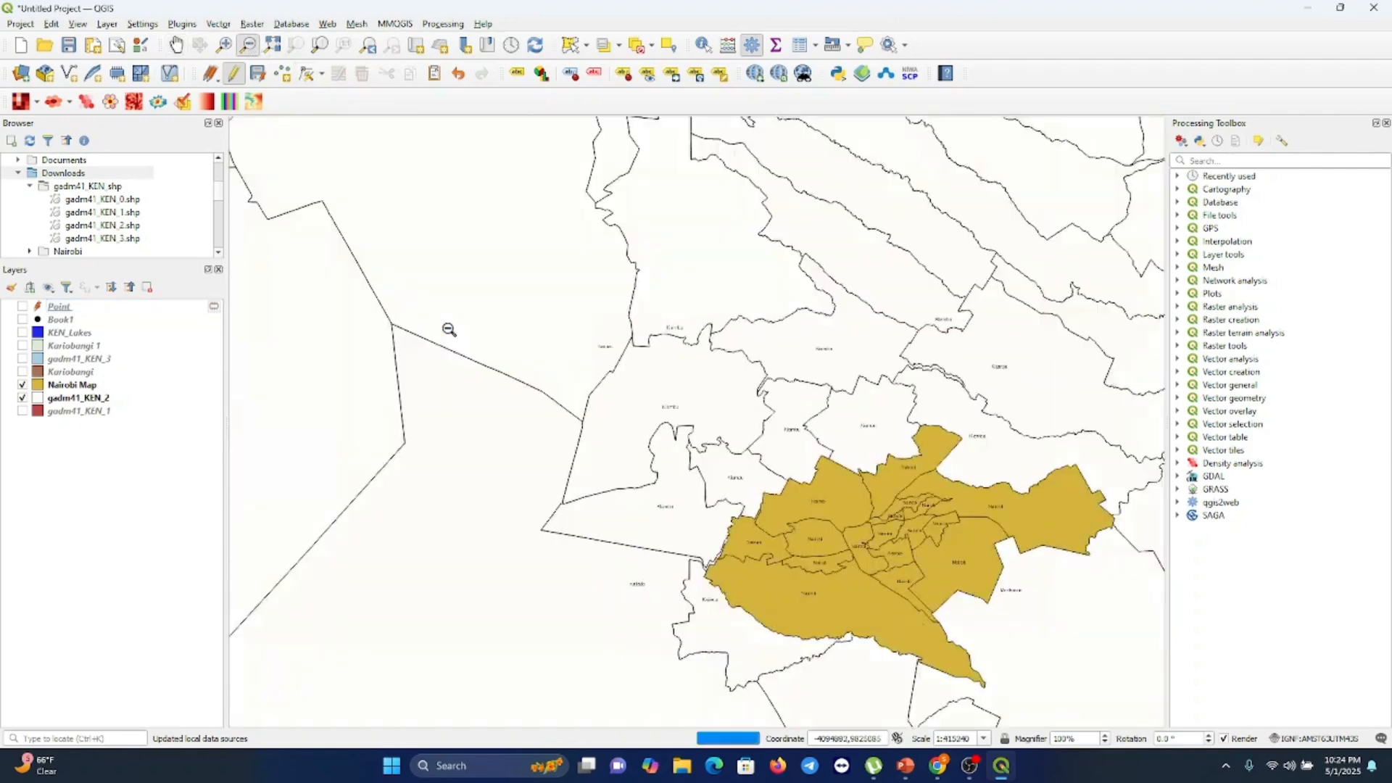
{"action": "left_click", "coordinate": [449, 329]}
{"action": "left_click", "coordinate": [449, 330]}
{"action": "left_click", "coordinate": [449, 329]}
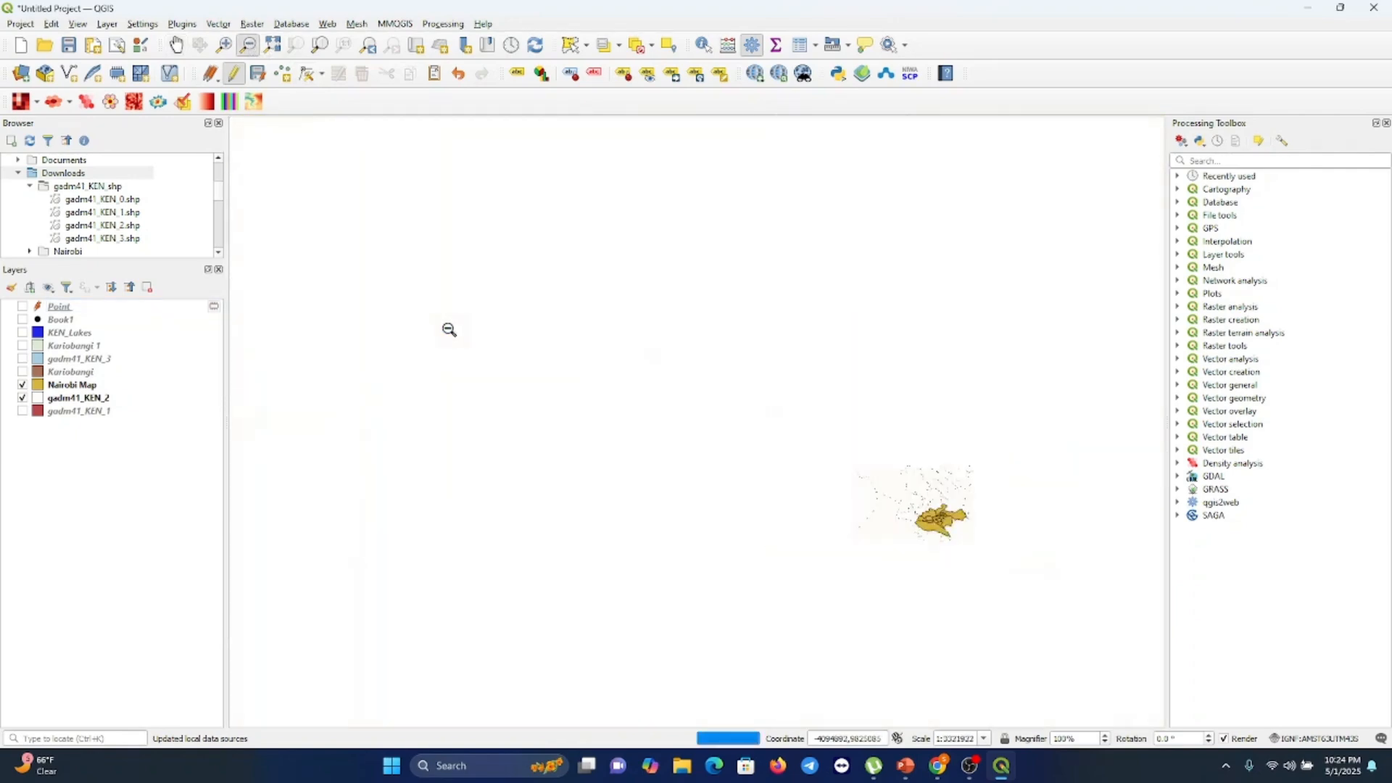
{"action": "left_click", "coordinate": [449, 329]}
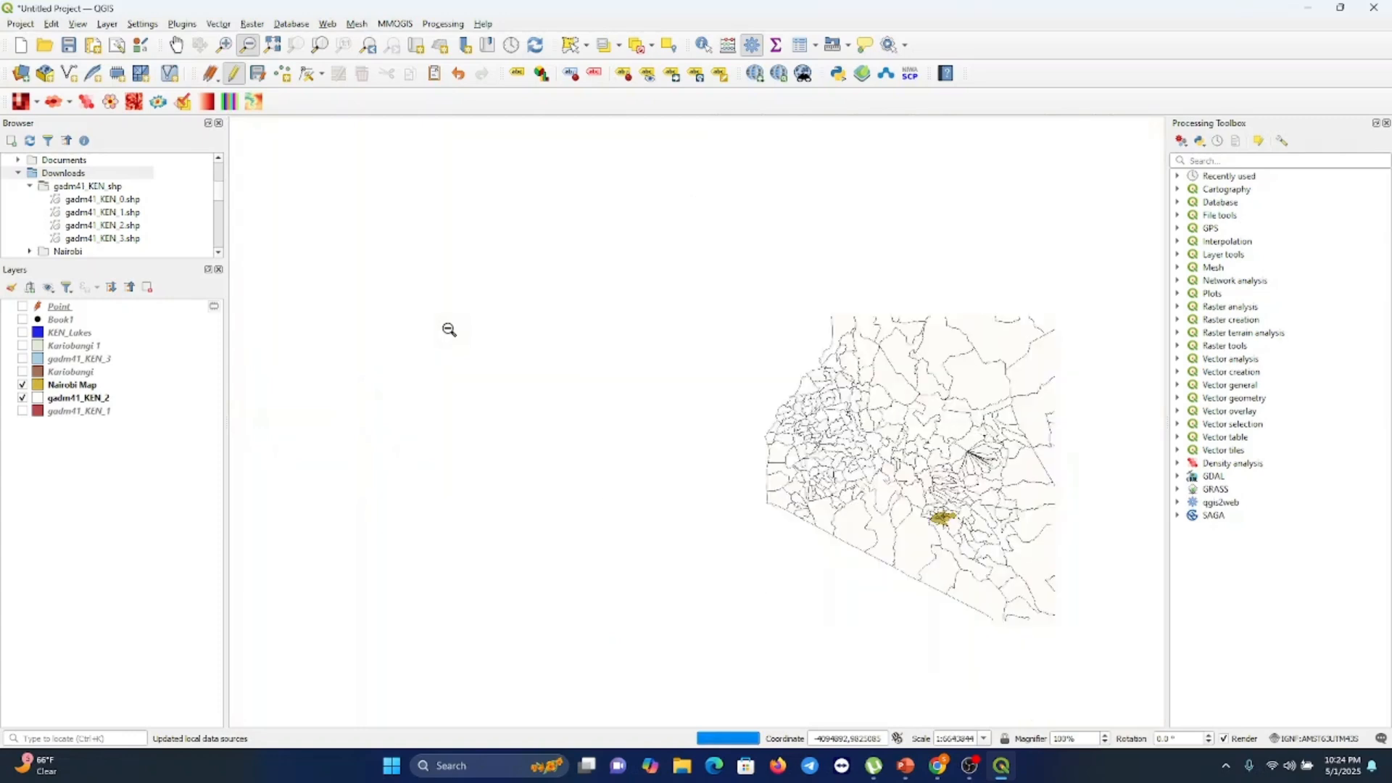
{"action": "left_click", "coordinate": [449, 329]}
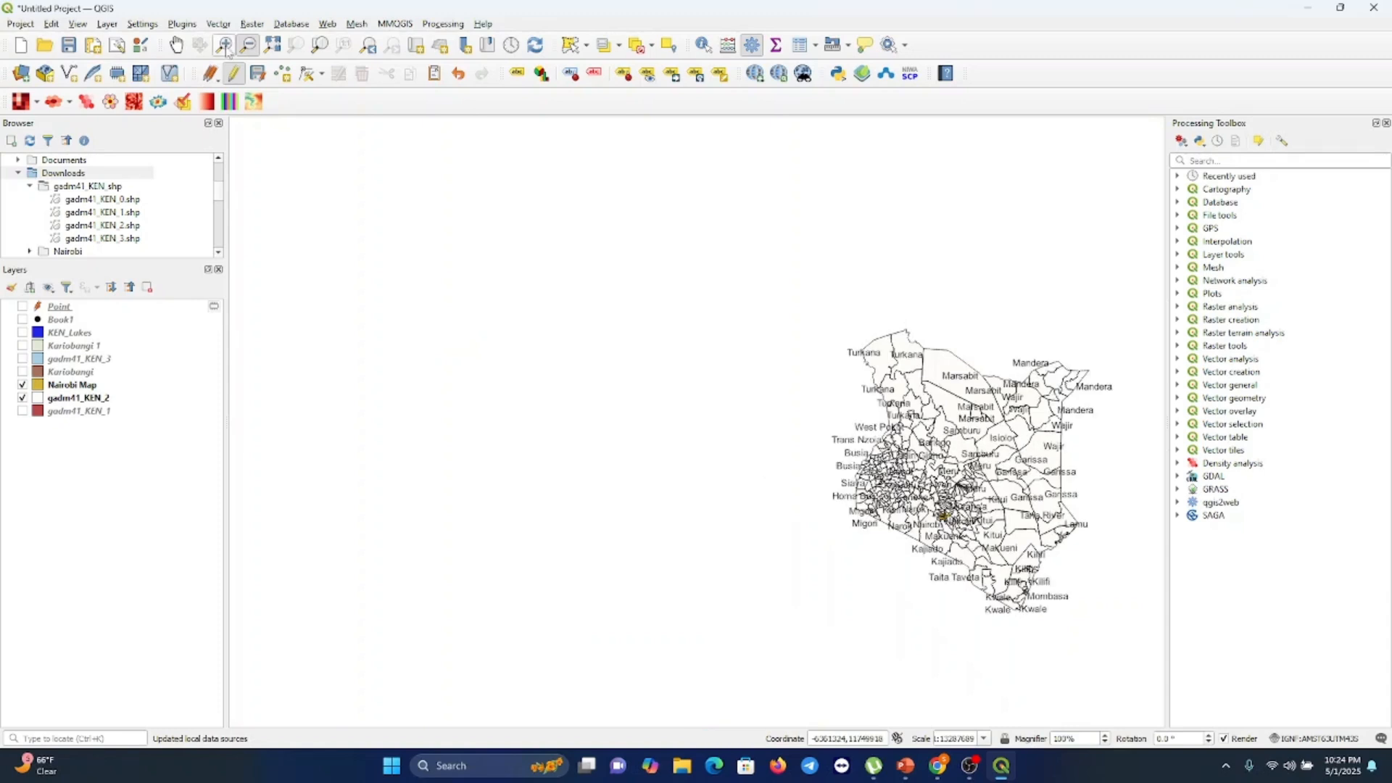
{"action": "left_click", "coordinate": [177, 45]}
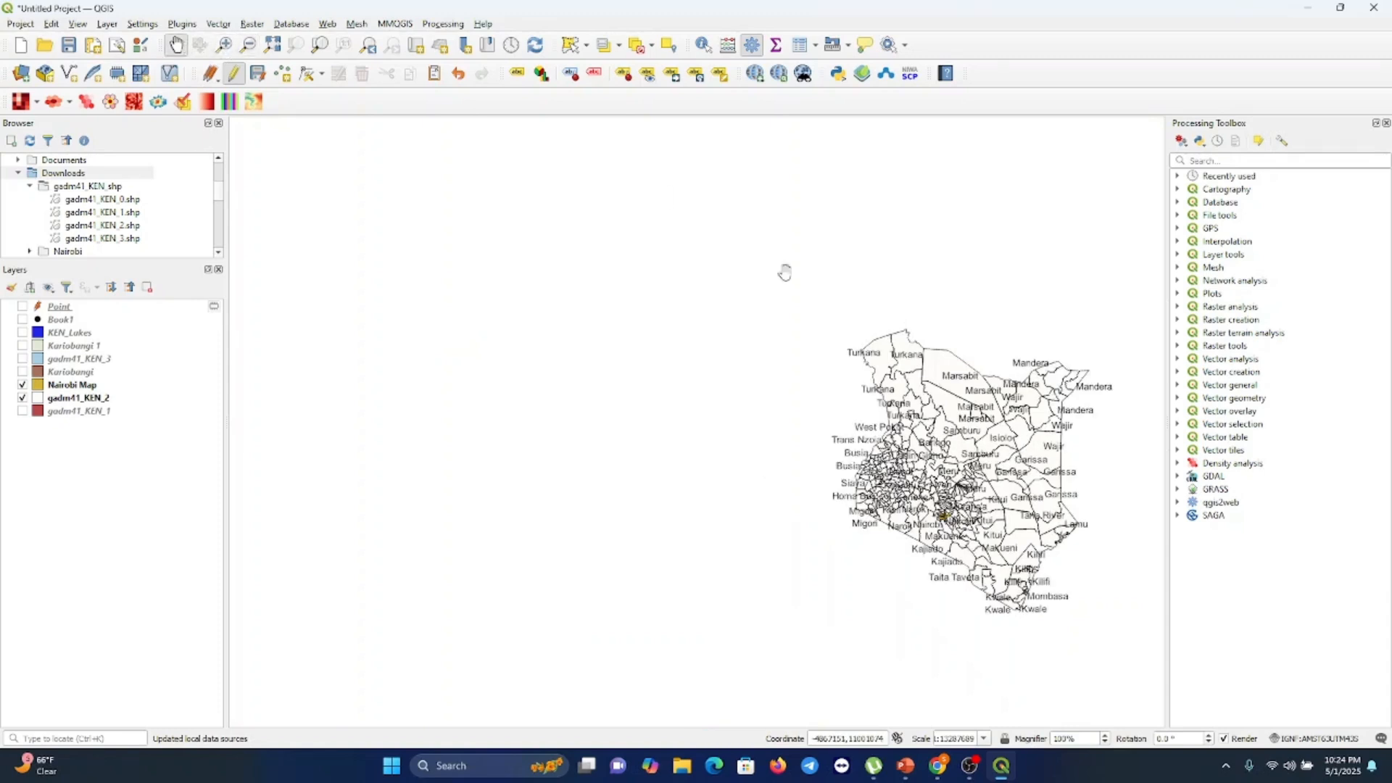
{"action": "left_click_drag", "start_coordinate": [980, 399], "coordinate": [601, 354]}
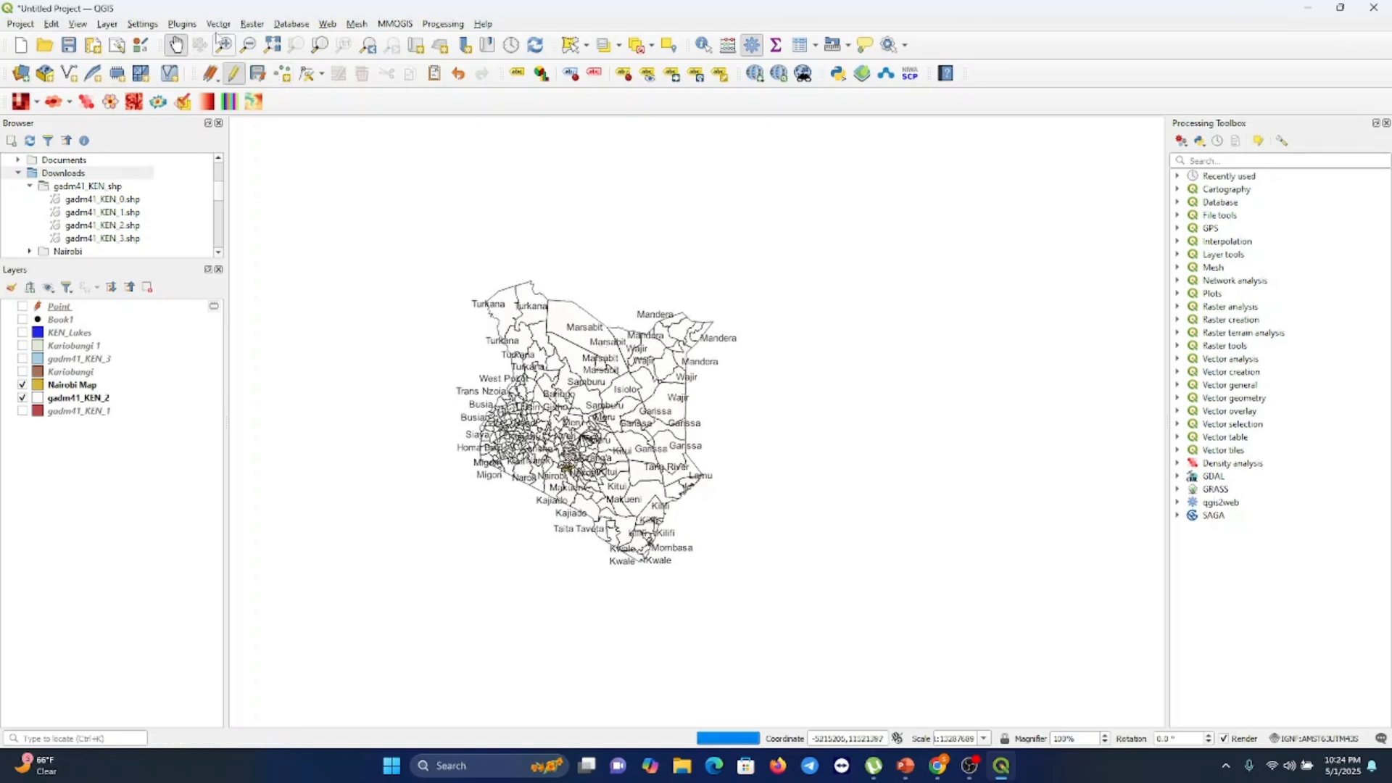
{"action": "left_click_drag", "start_coordinate": [595, 455], "coordinate": [705, 418]}
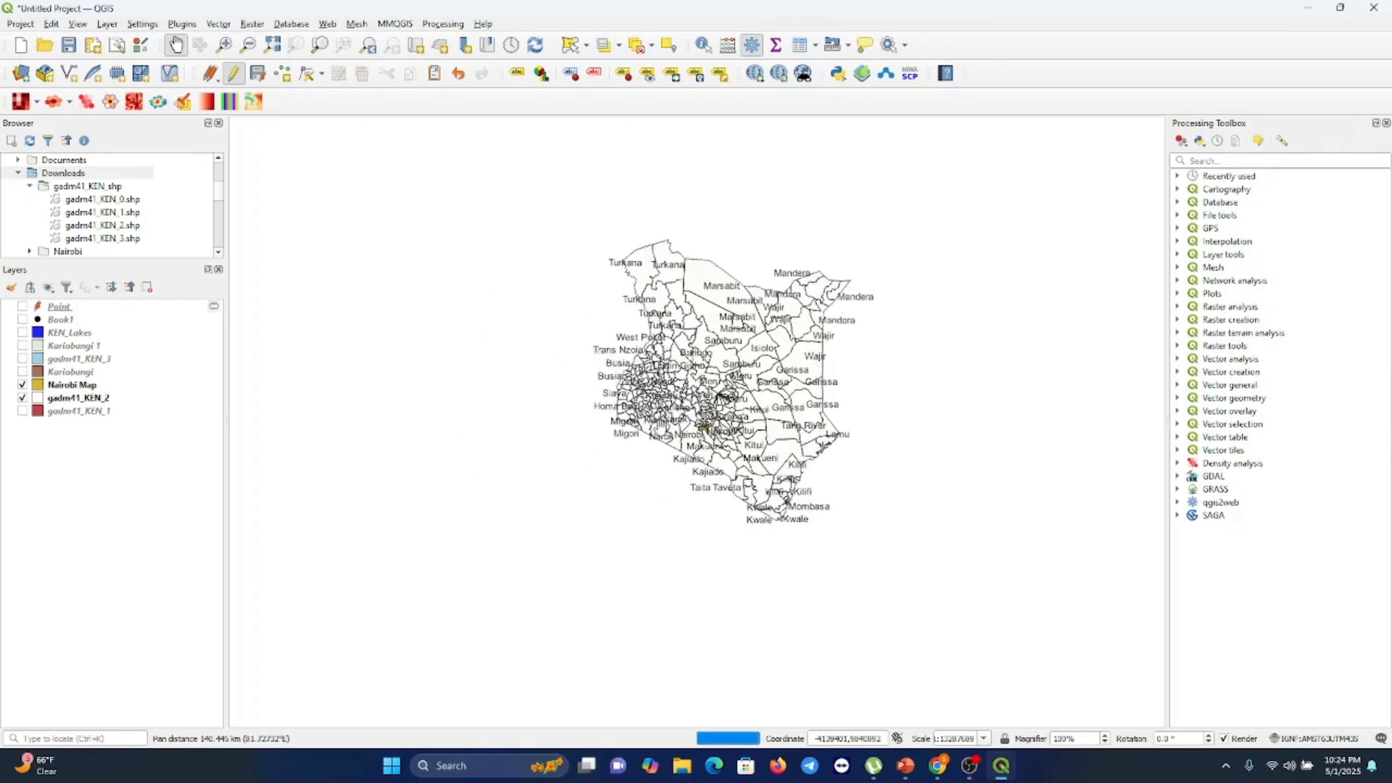
{"action": "left_click", "coordinate": [225, 46]}
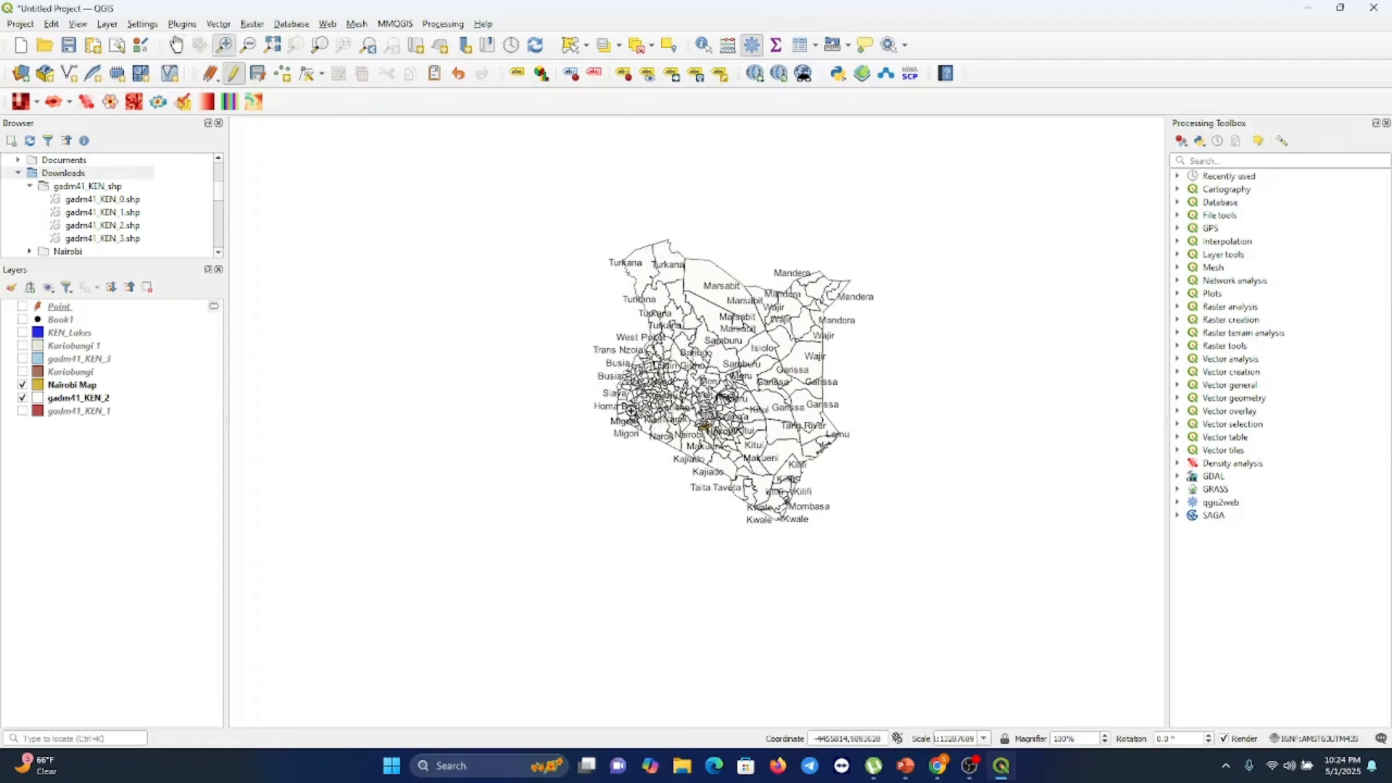
{"action": "left_click", "coordinate": [703, 420]}
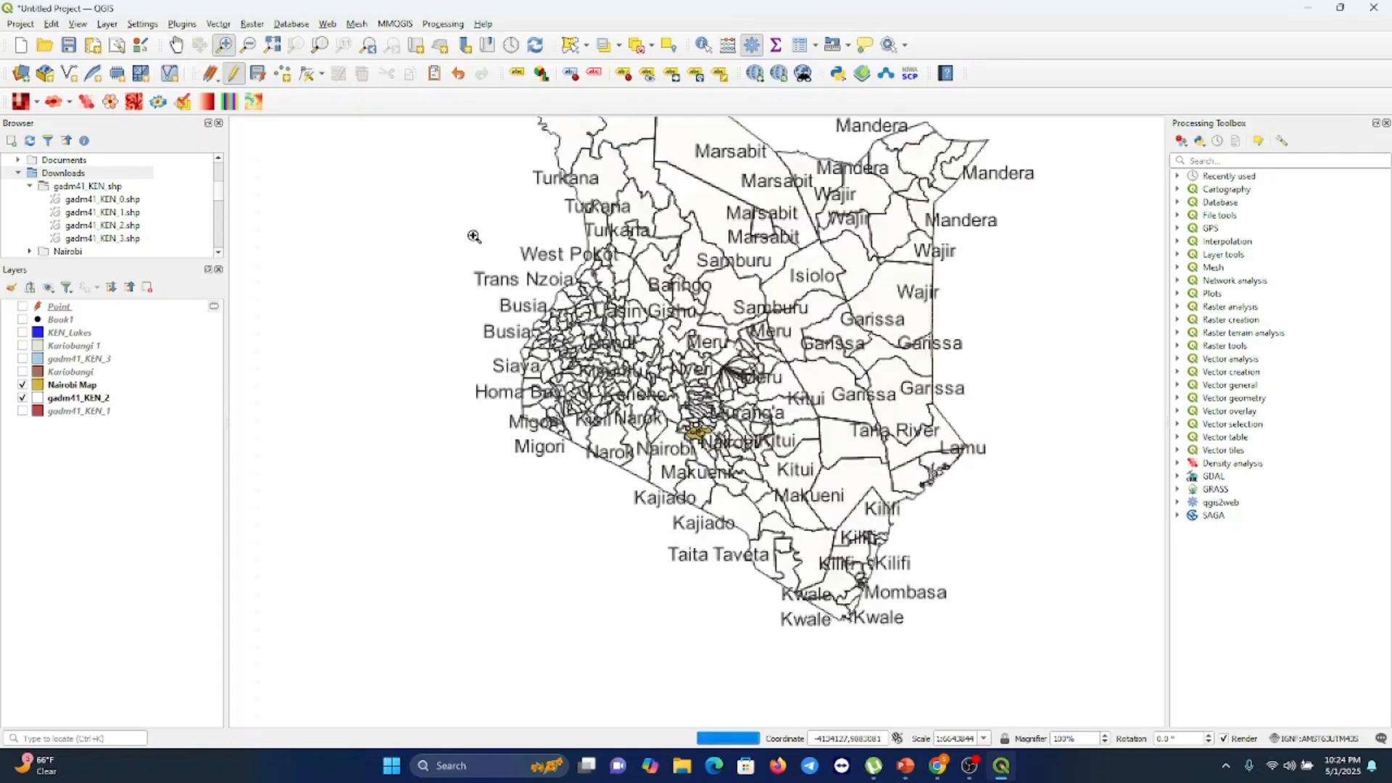
{"action": "left_click", "coordinate": [176, 45]}
{"action": "left_click", "coordinate": [700, 417]}
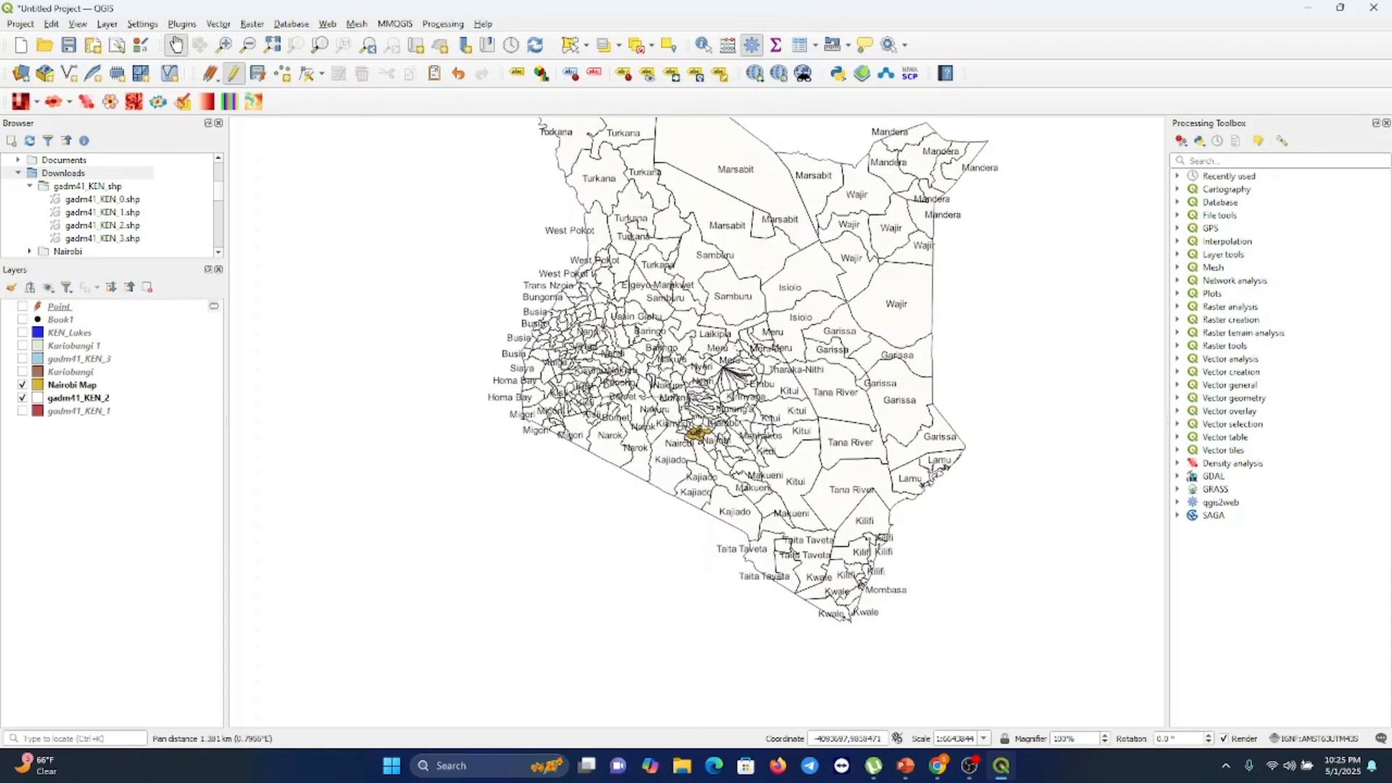
{"action": "left_click_drag", "start_coordinate": [700, 417], "coordinate": [580, 498]}
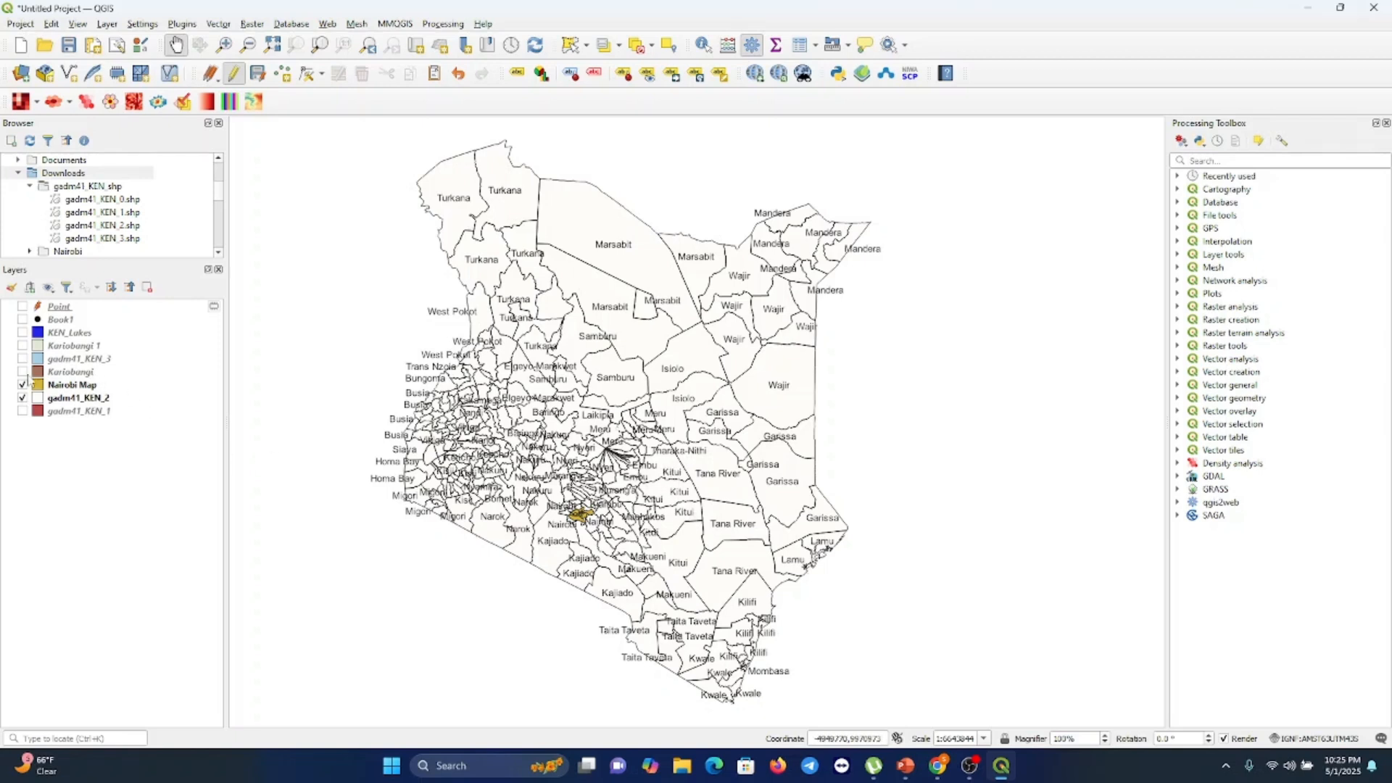
Show only the Point and gadm41_KEN_2 layers, hiding Nairobi Map and Kariobangi
{"action": "left_click", "coordinate": [22, 398]}
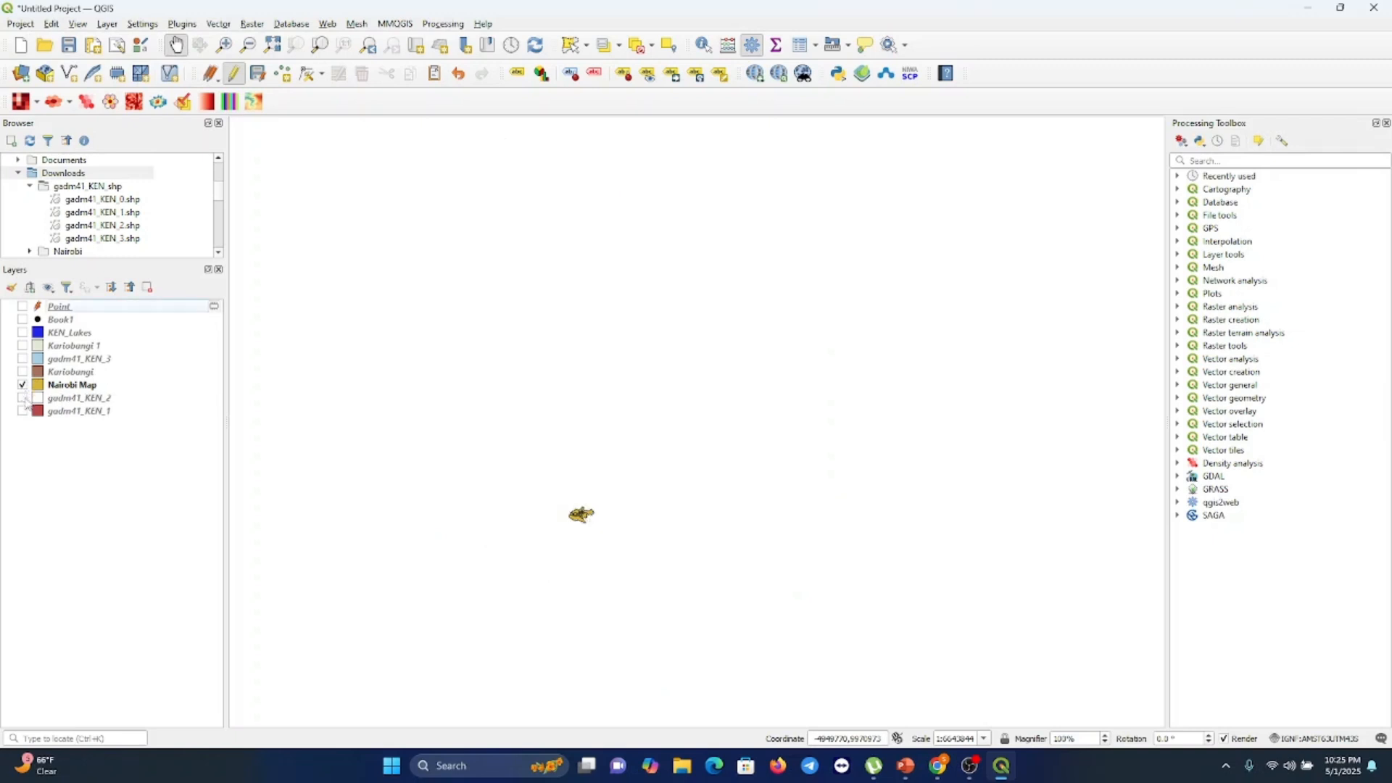
{"action": "left_click", "coordinate": [23, 308]}
{"action": "left_click", "coordinate": [23, 371]}
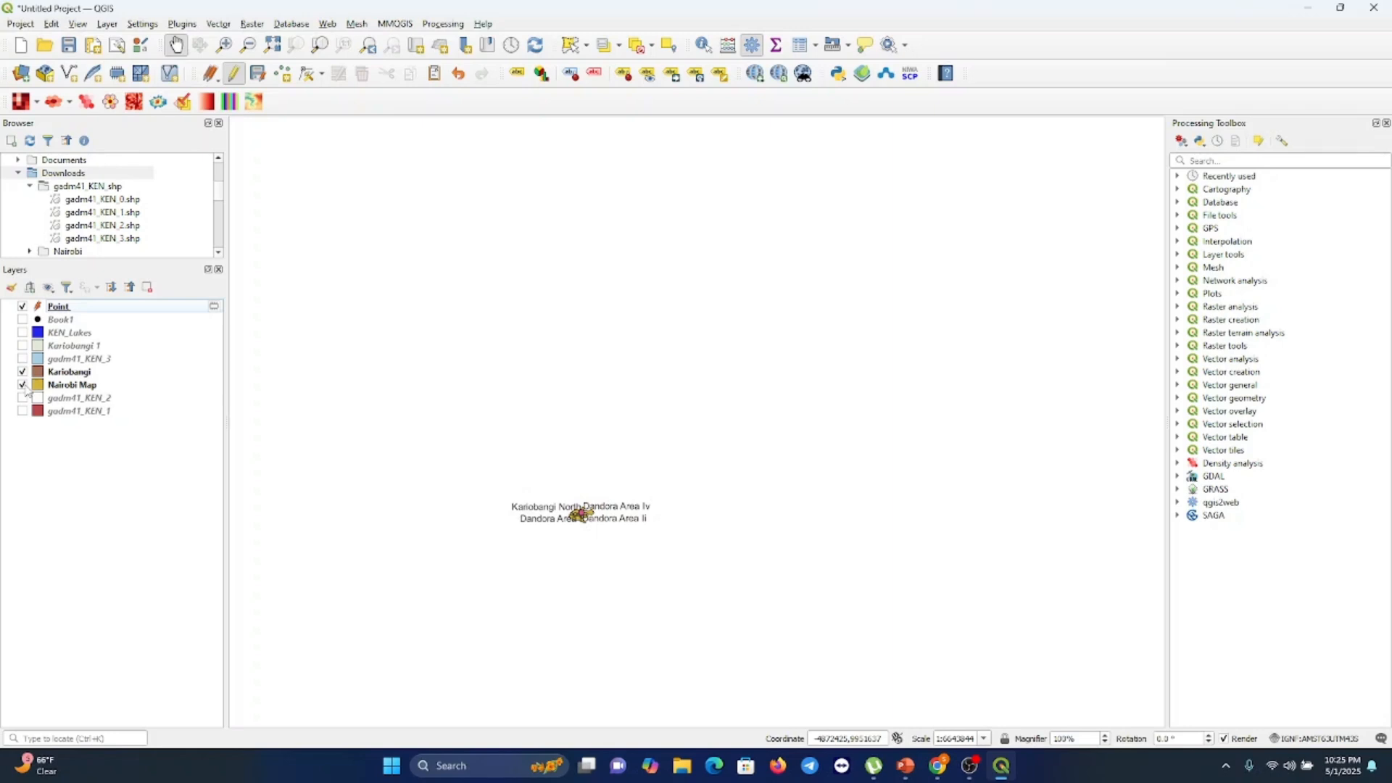
{"action": "left_click", "coordinate": [22, 385]}
{"action": "left_click", "coordinate": [23, 372]}
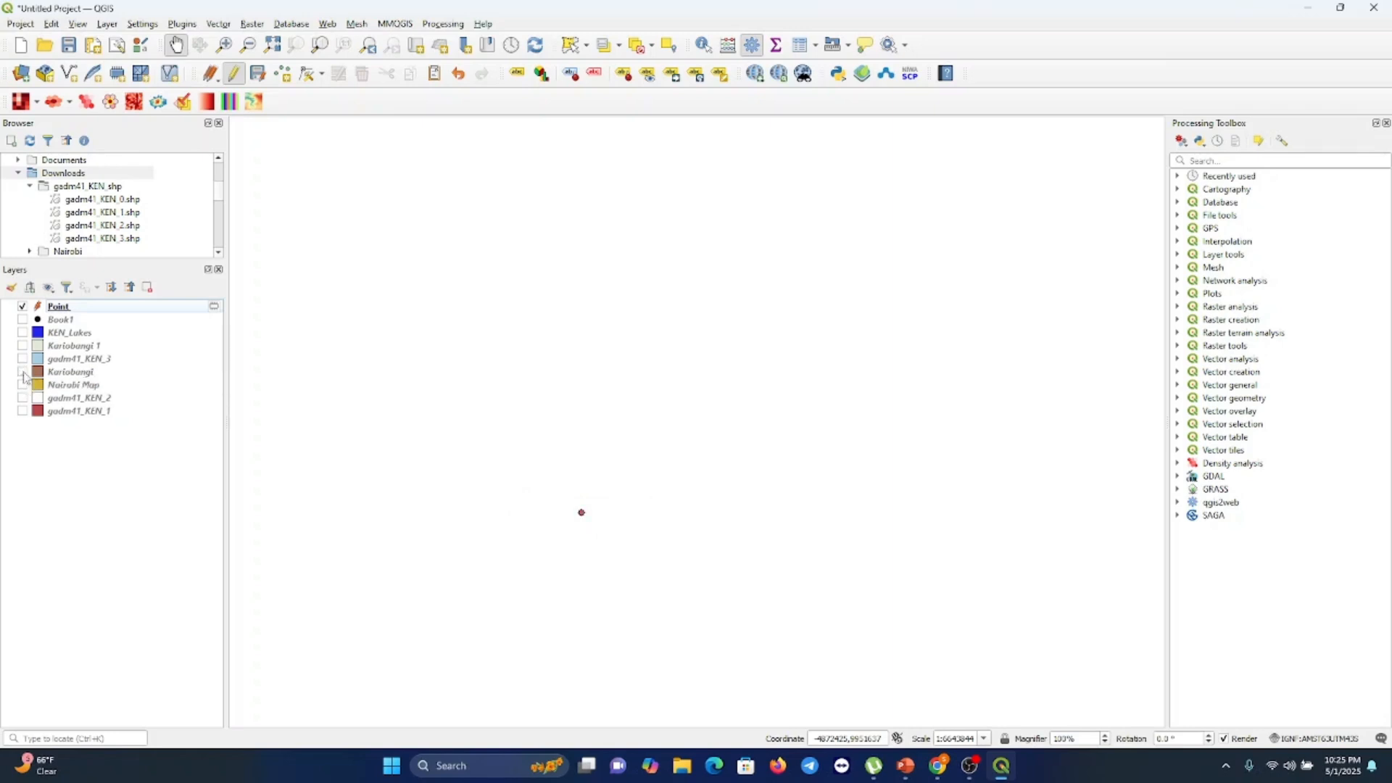
{"action": "left_click", "coordinate": [23, 398]}
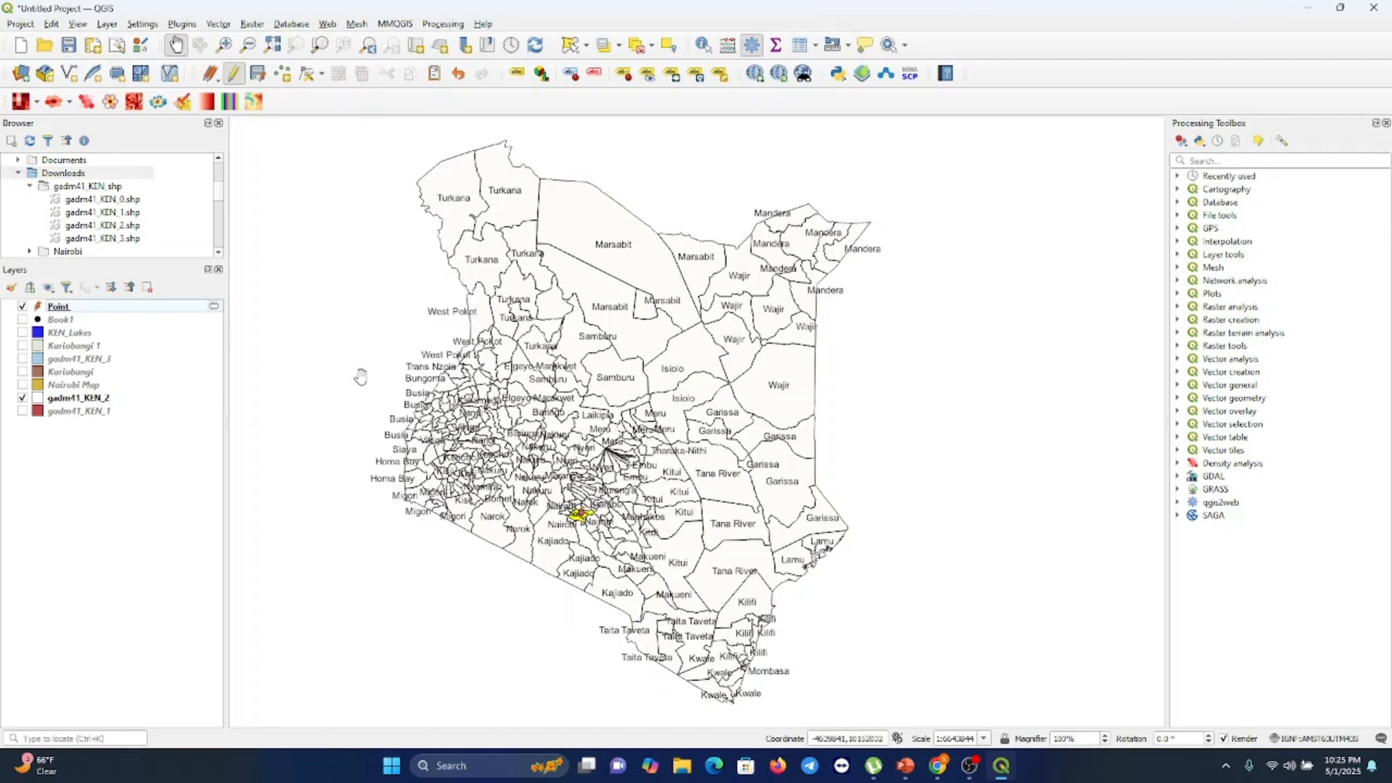
Create a new print layout titled "Final Map"
{"action": "left_click", "coordinate": [22, 25]}
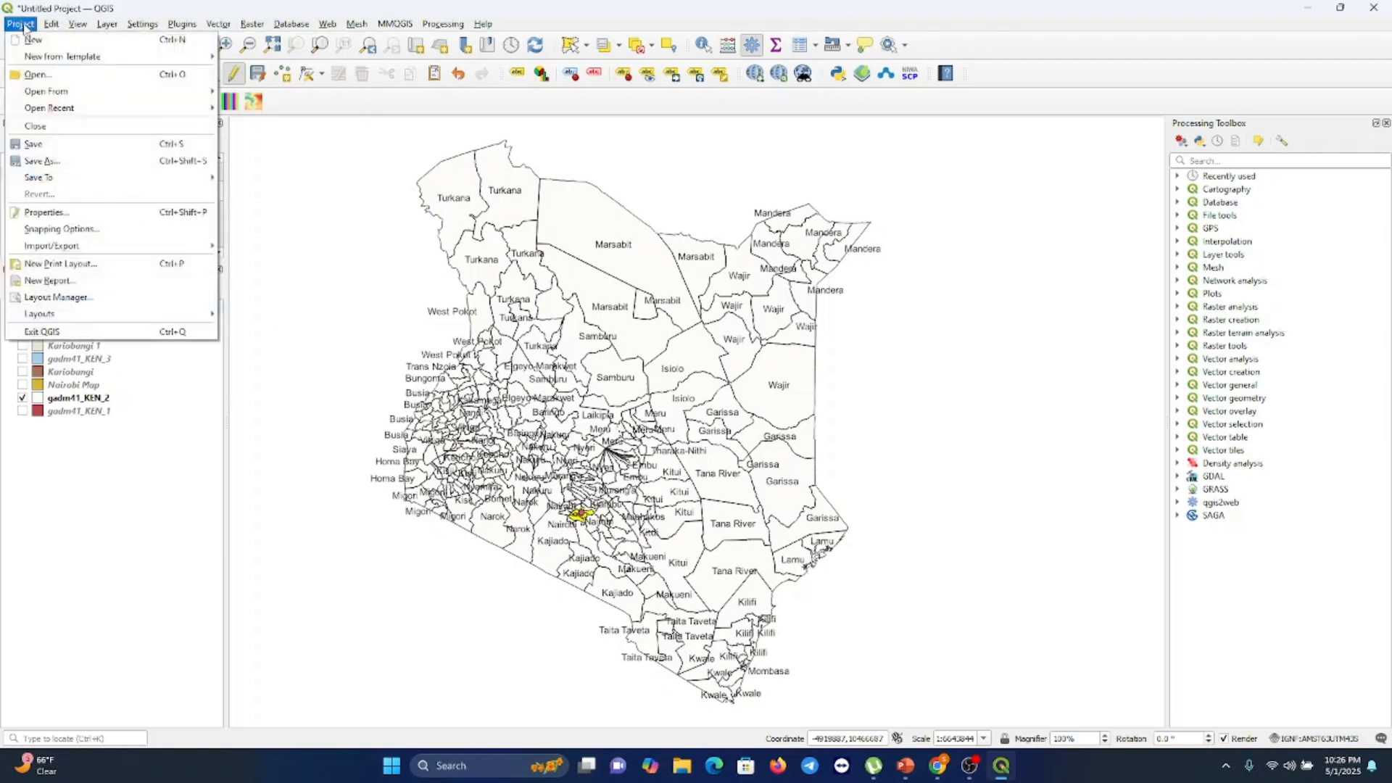
{"action": "left_click", "coordinate": [52, 265]}
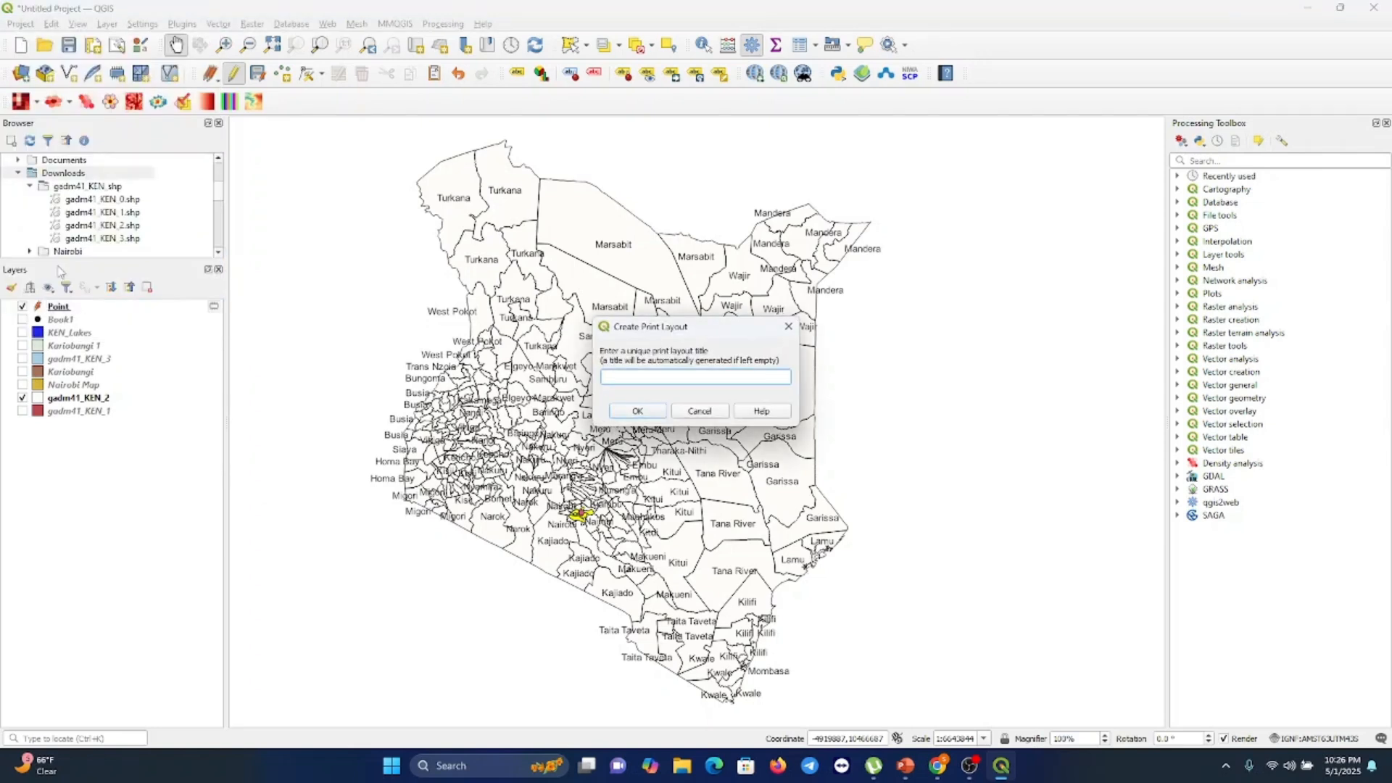
{"action": "type", "text": "Final Map"}
{"action": "left_click", "coordinate": [631, 415]}
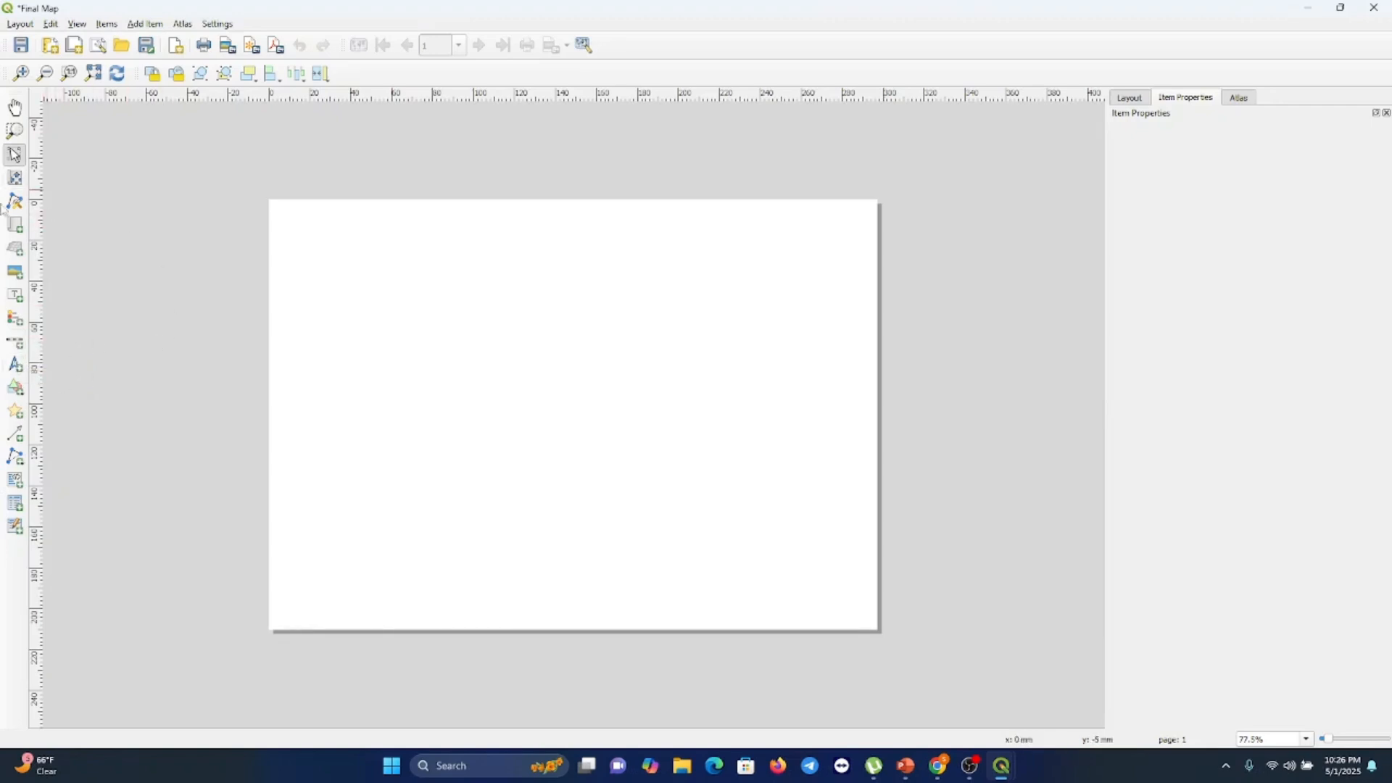
Draw a map item on the layout page covering the upper-left area
{"action": "left_click", "coordinate": [16, 231]}
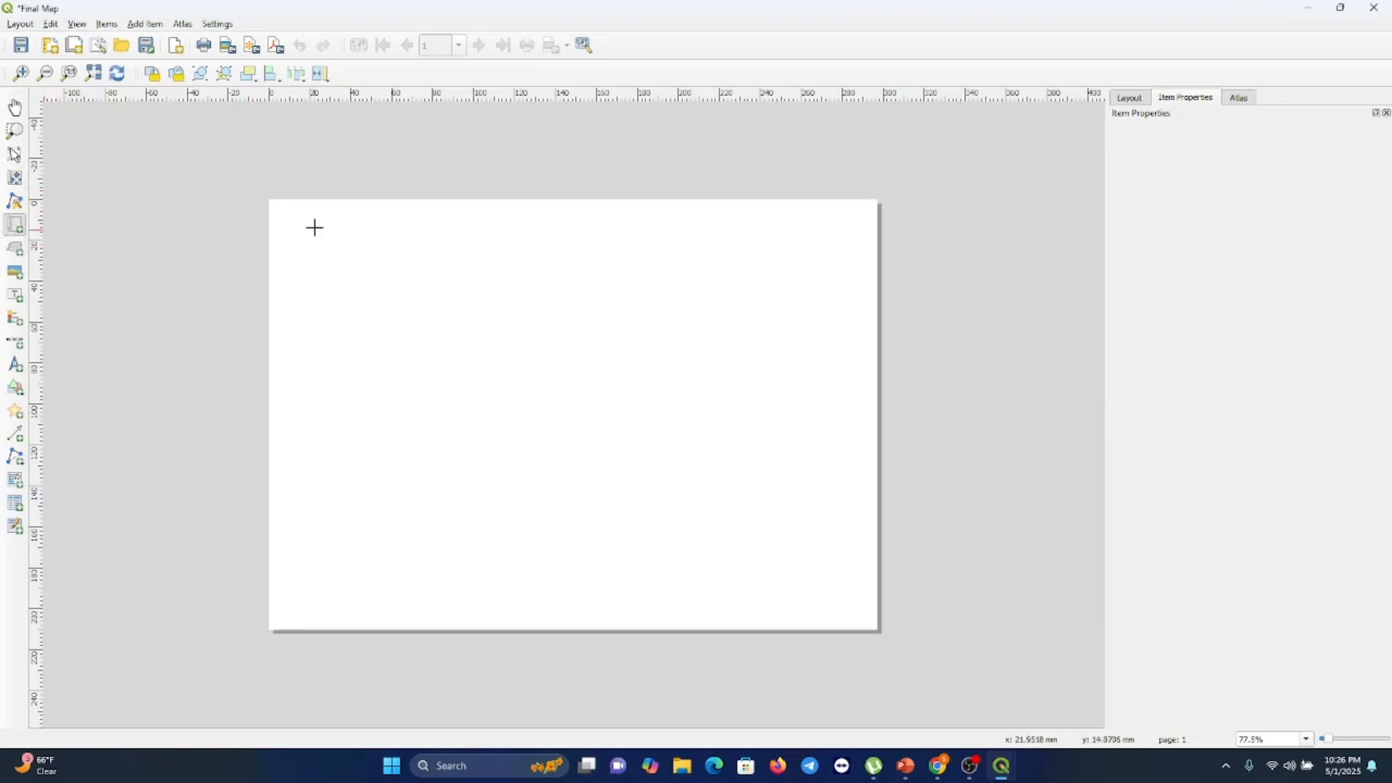
{"action": "left_click_drag", "start_coordinate": [290, 226], "coordinate": [532, 510]}
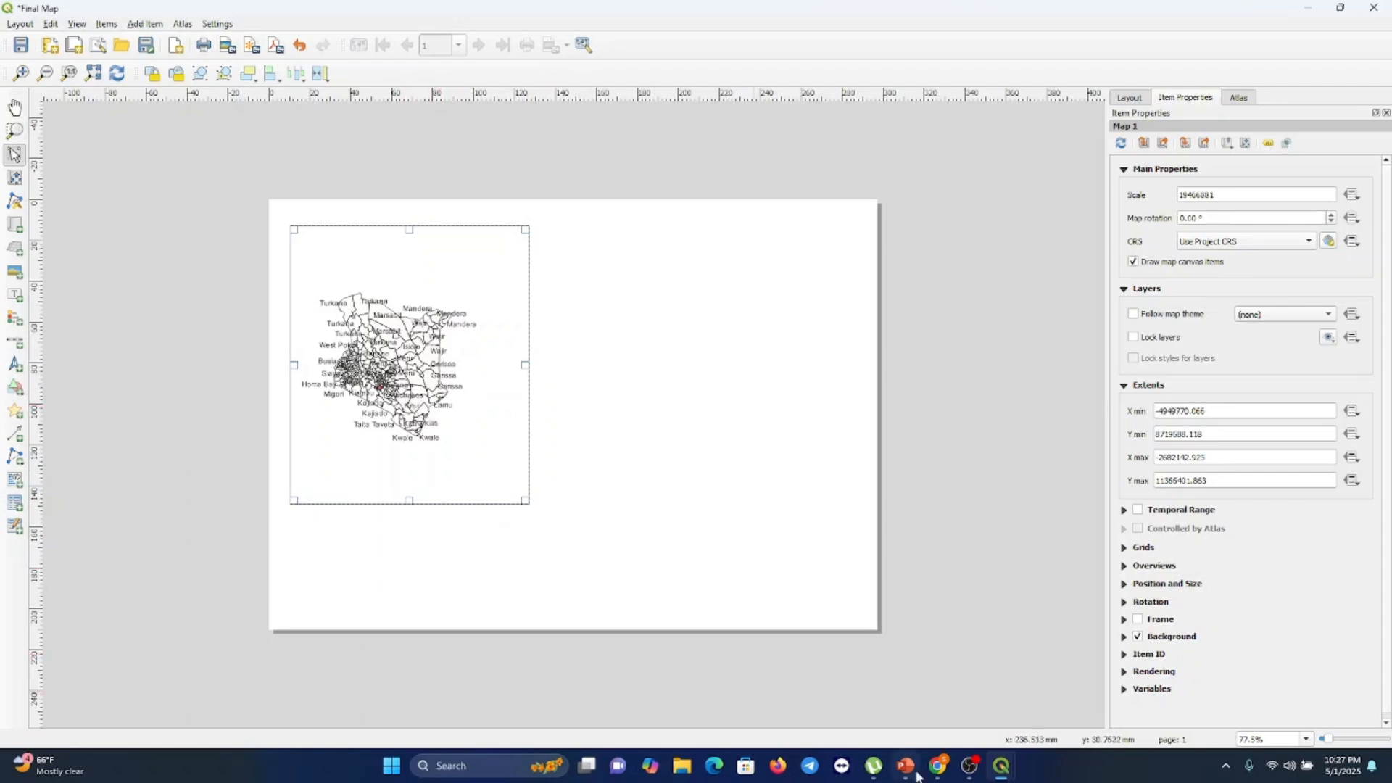
Switch to the main project window, close the data source dialog and show the KEN_Lakes layer
{"action": "mouse_move", "coordinate": [1007, 770]}
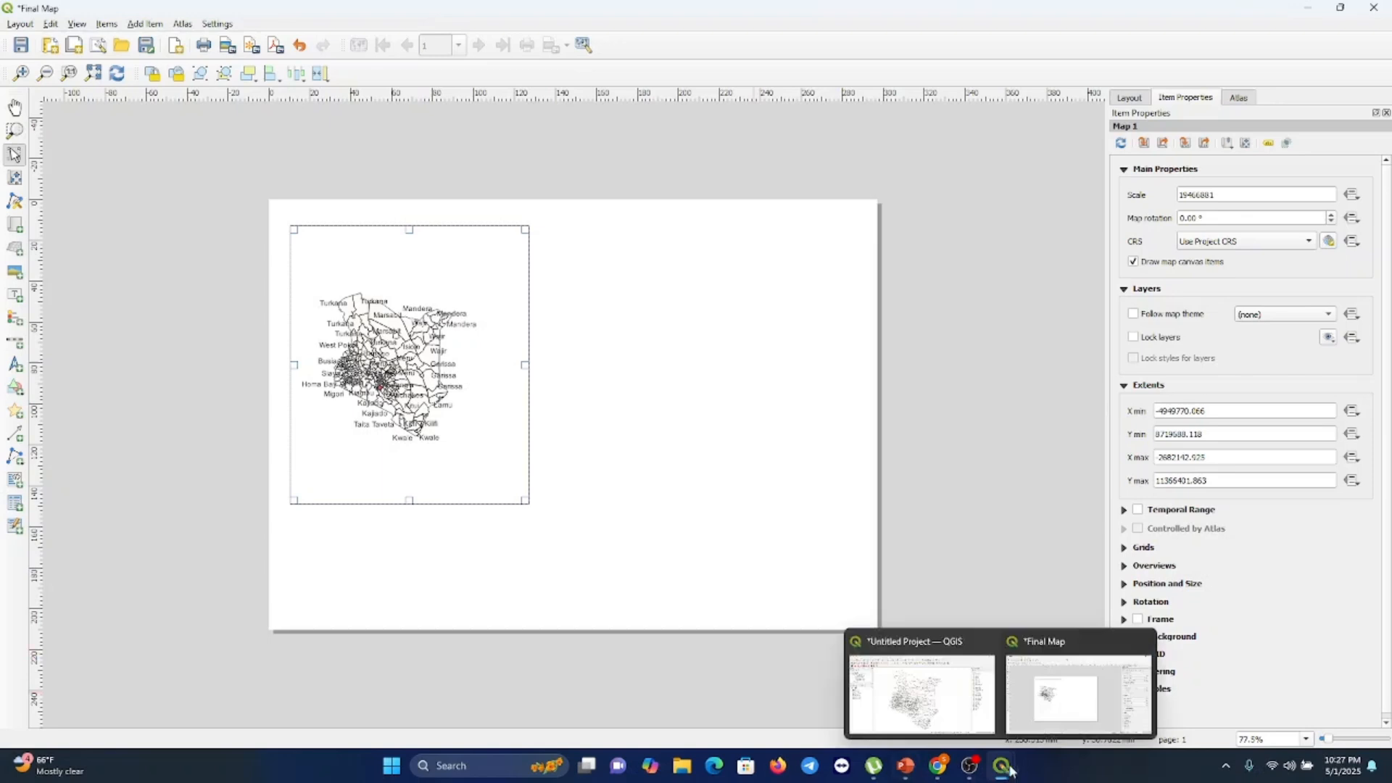
{"action": "left_click", "coordinate": [961, 714]}
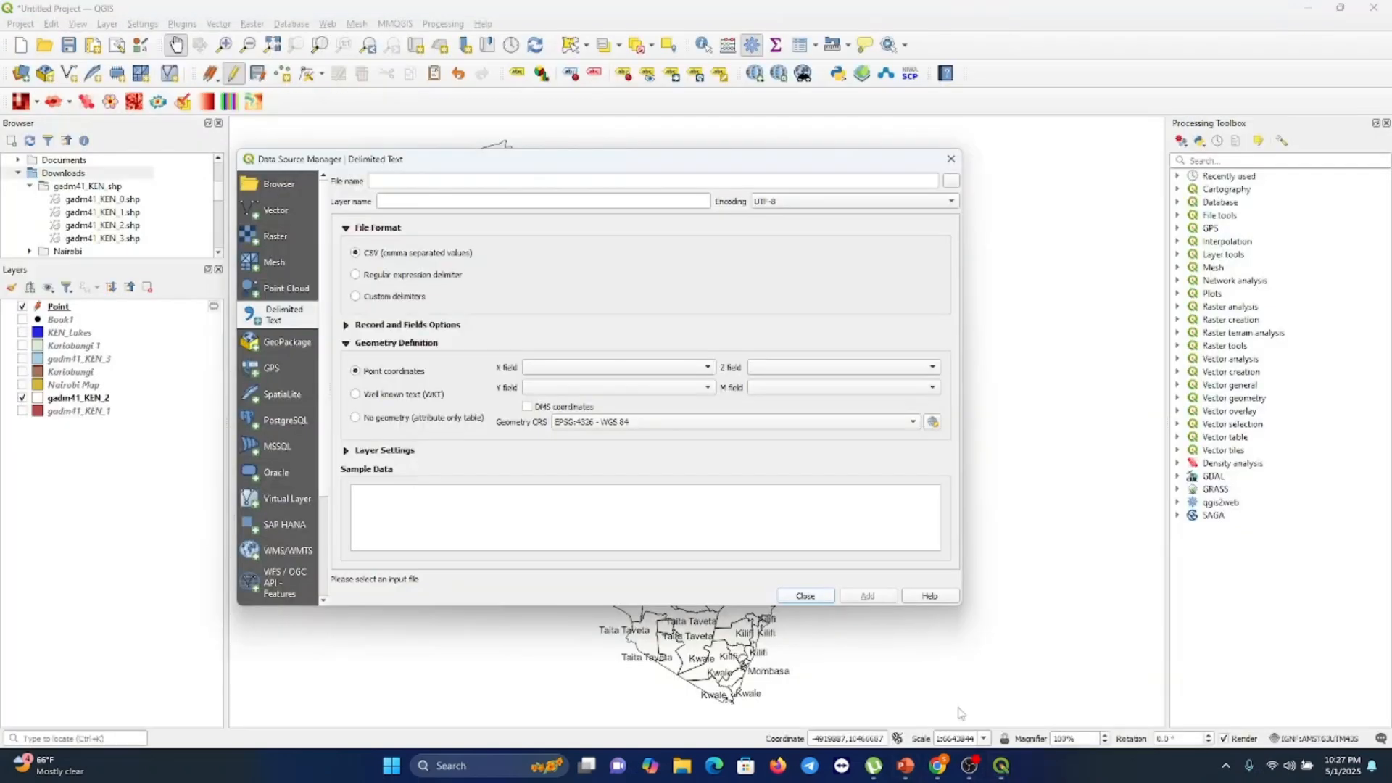
{"action": "left_click", "coordinate": [806, 596]}
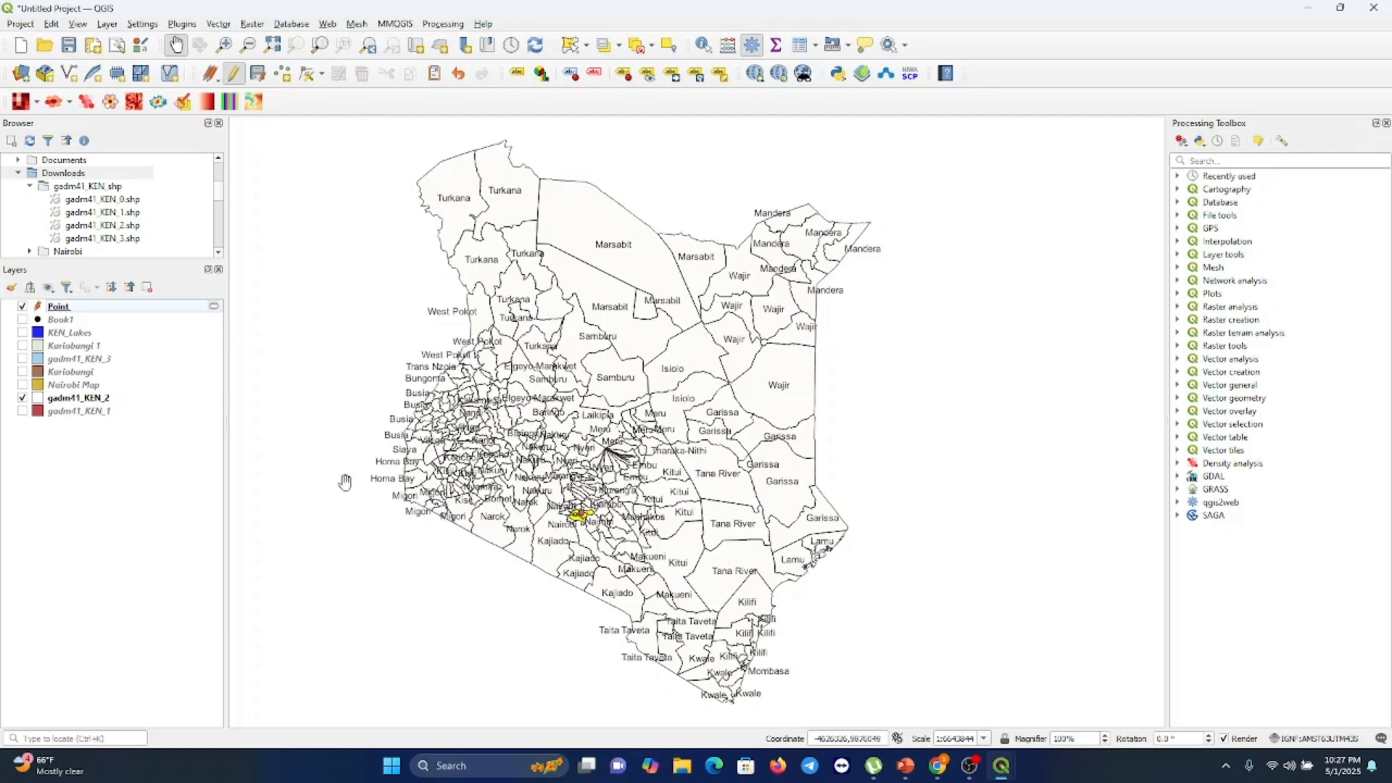
{"action": "left_click", "coordinate": [22, 332]}
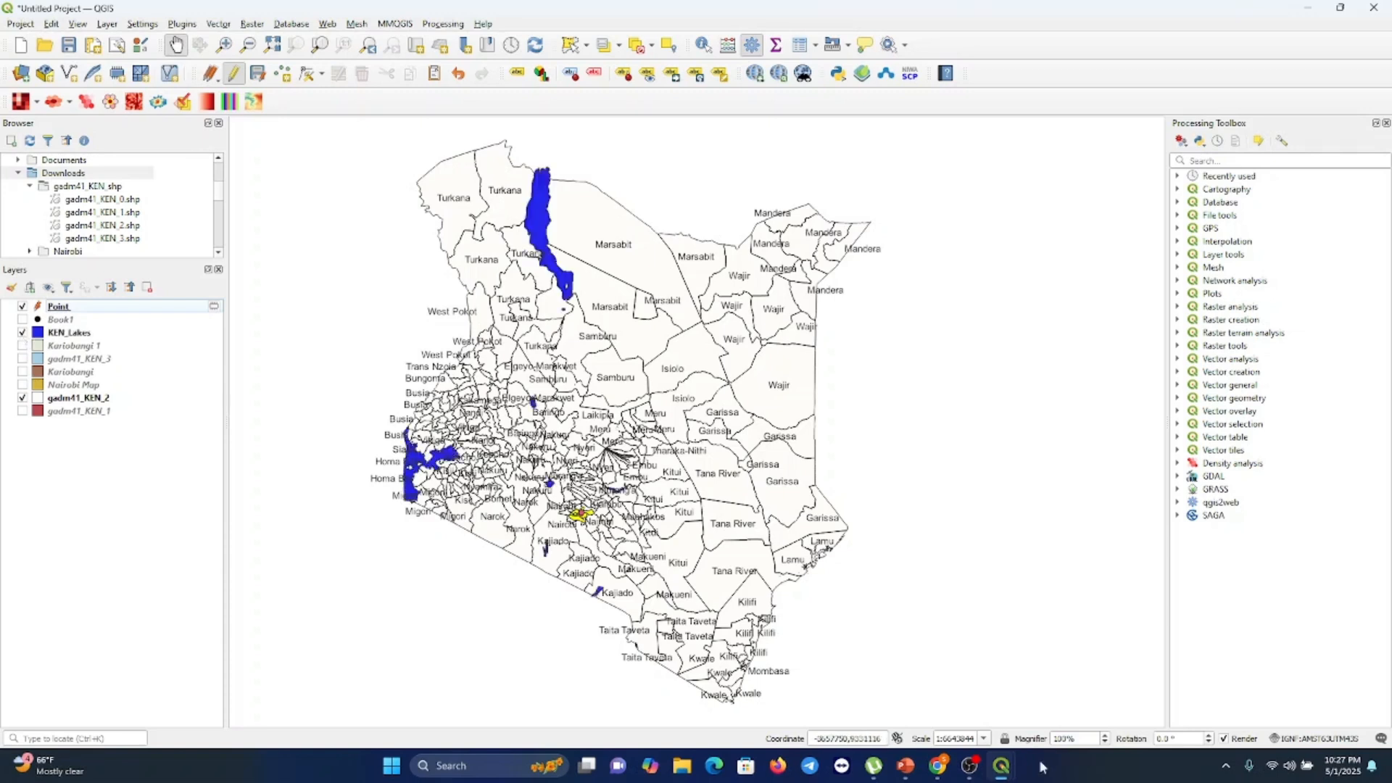
Return to the Final Map layout and undo the previously added map item
{"action": "mouse_move", "coordinate": [1001, 775]}
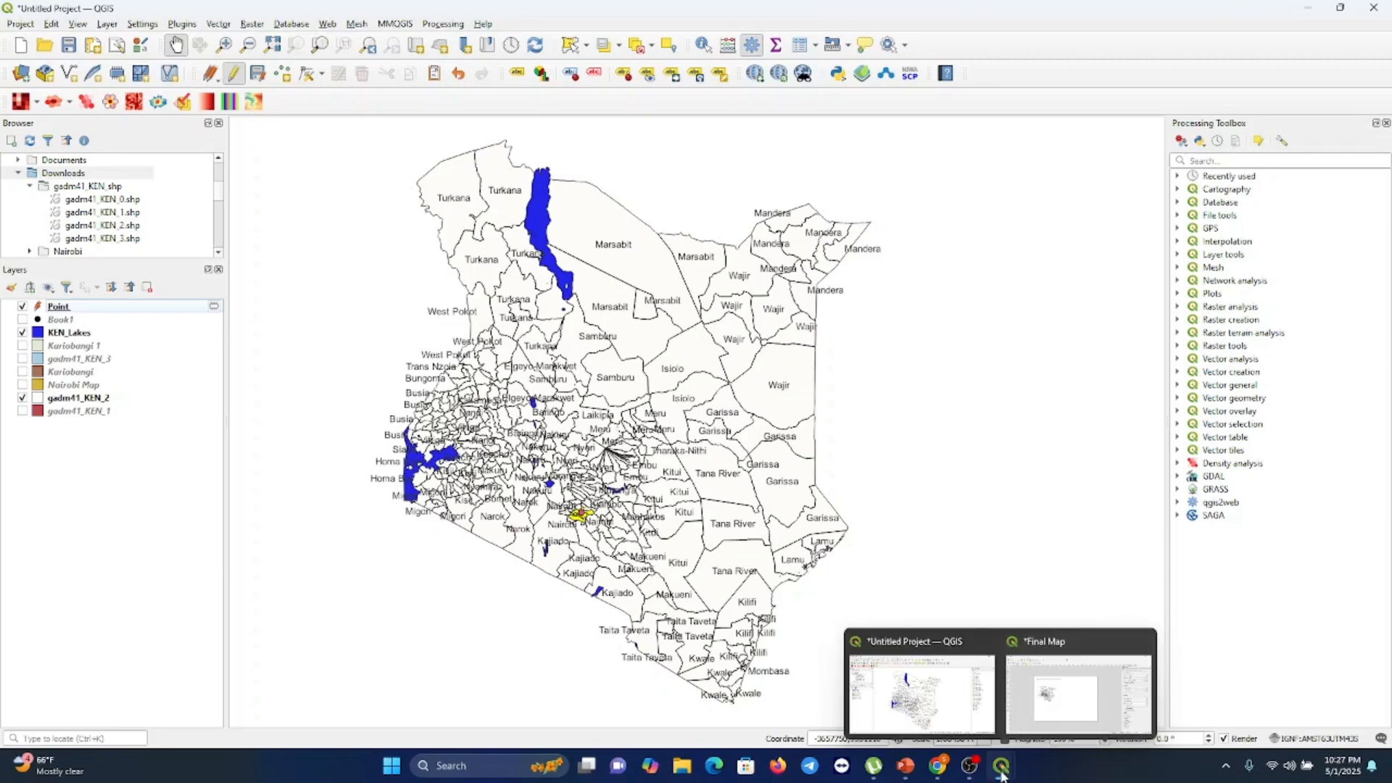
{"action": "left_click", "coordinate": [1078, 692]}
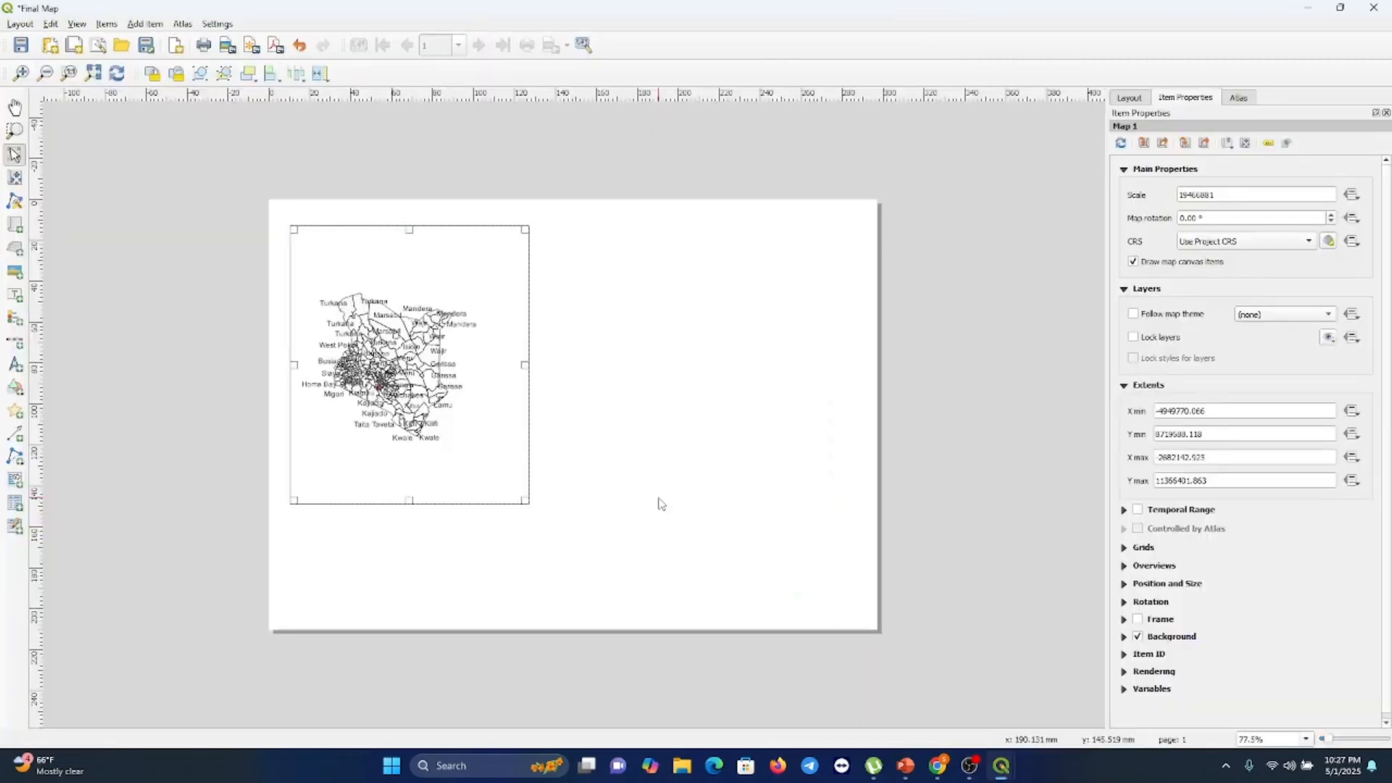
{"action": "key", "text": "ctrl+z"}
Draw a new map item about 108 × 142 mm on the page and enlarge it slightly from its corner
{"action": "left_click", "coordinate": [14, 224]}
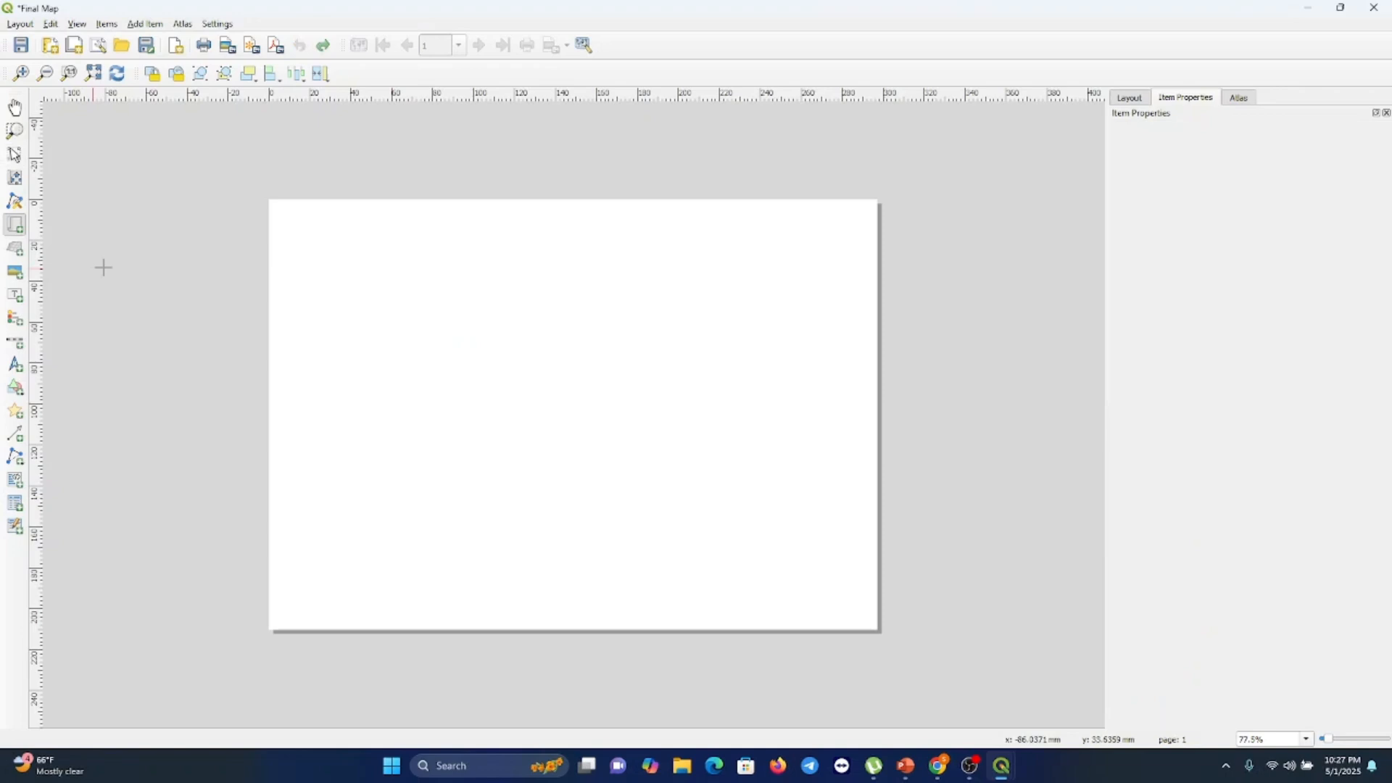
{"action": "left_click_drag", "start_coordinate": [303, 262], "coordinate": [524, 552]}
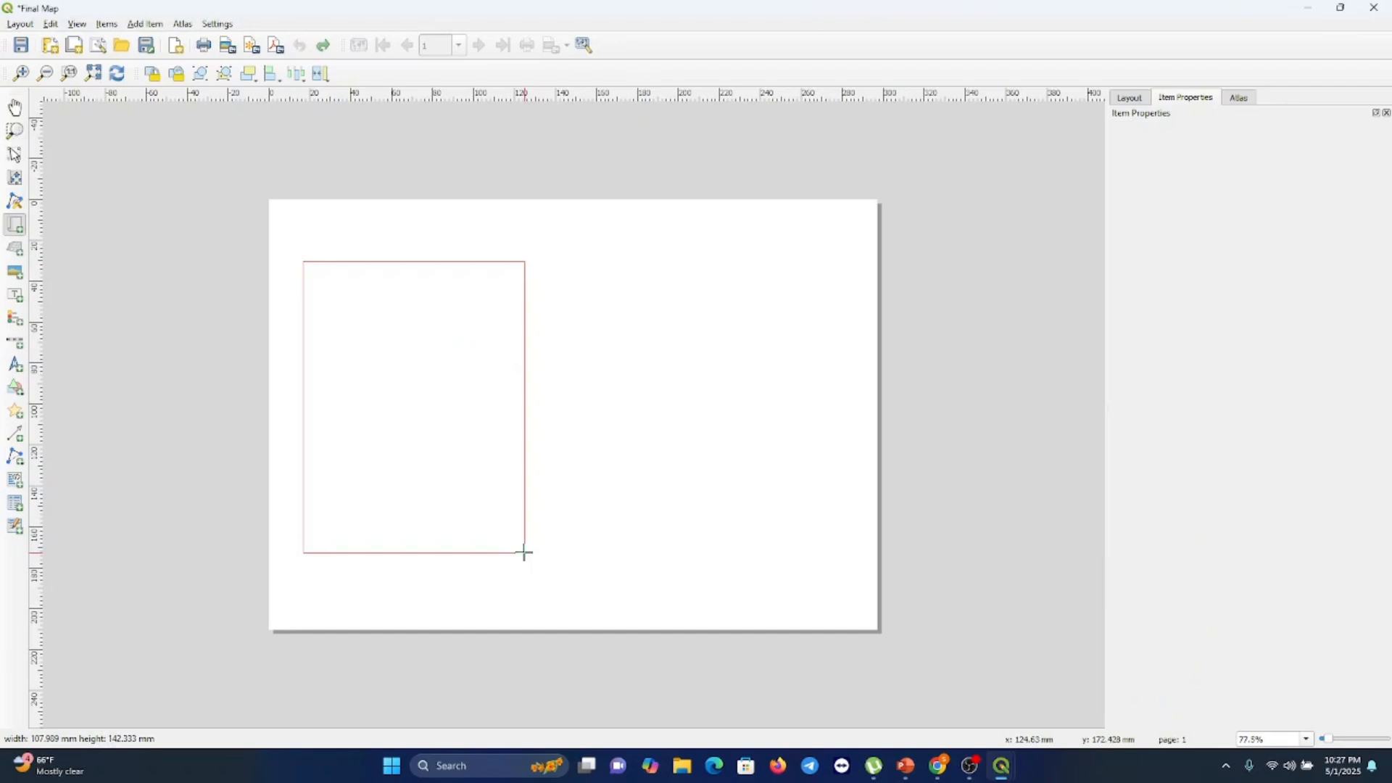
{"action": "left_click_drag", "start_coordinate": [524, 553], "coordinate": [524, 552]}
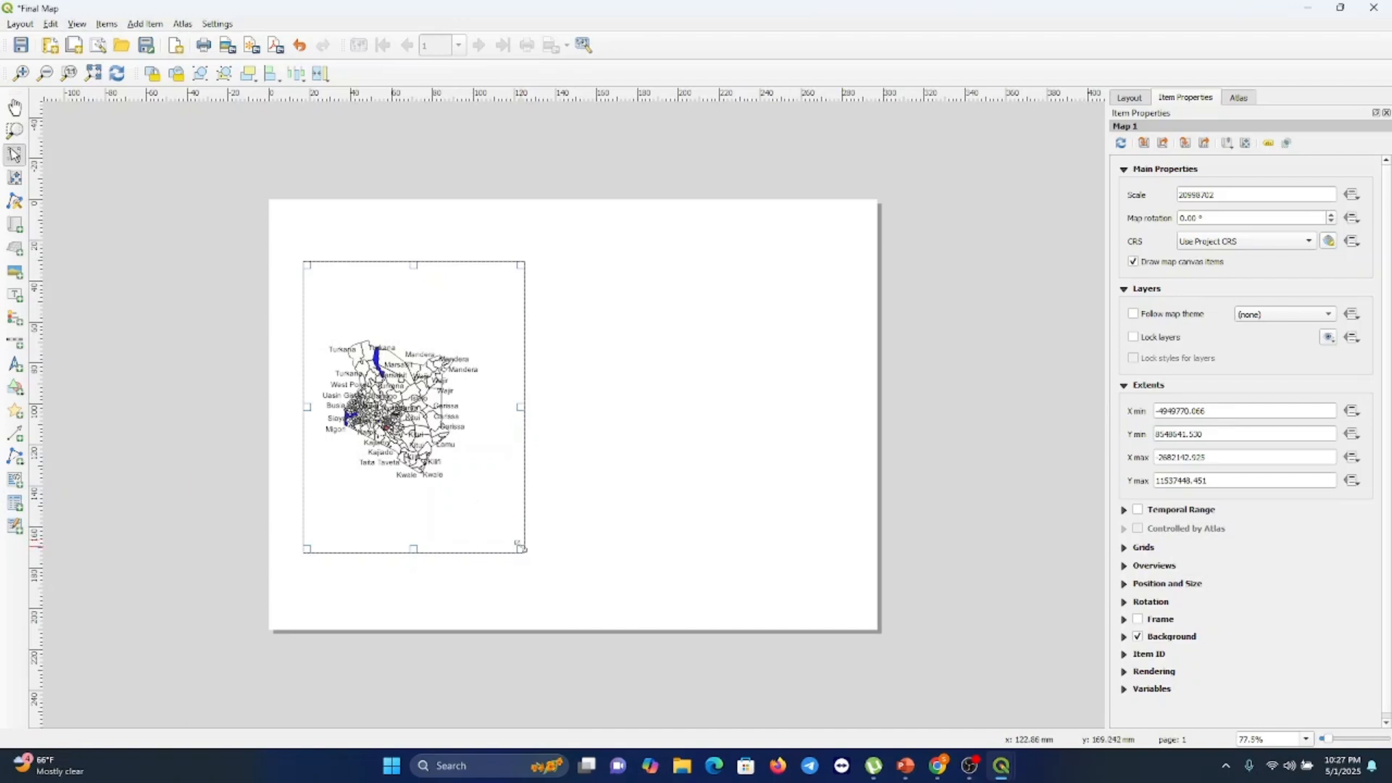
{"action": "left_click_drag", "start_coordinate": [521, 549], "coordinate": [547, 561]}
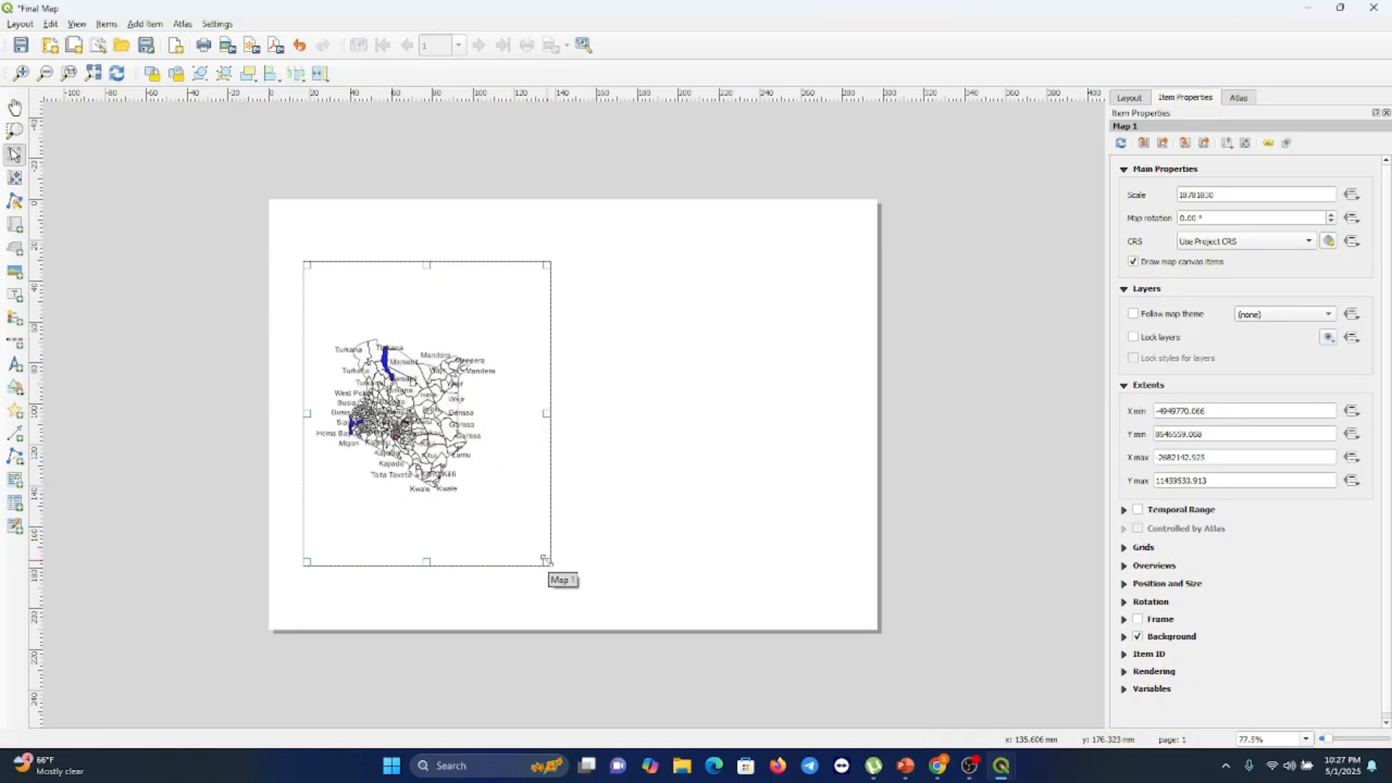
Enable a frame around the map item
{"action": "left_click", "coordinate": [695, 415]}
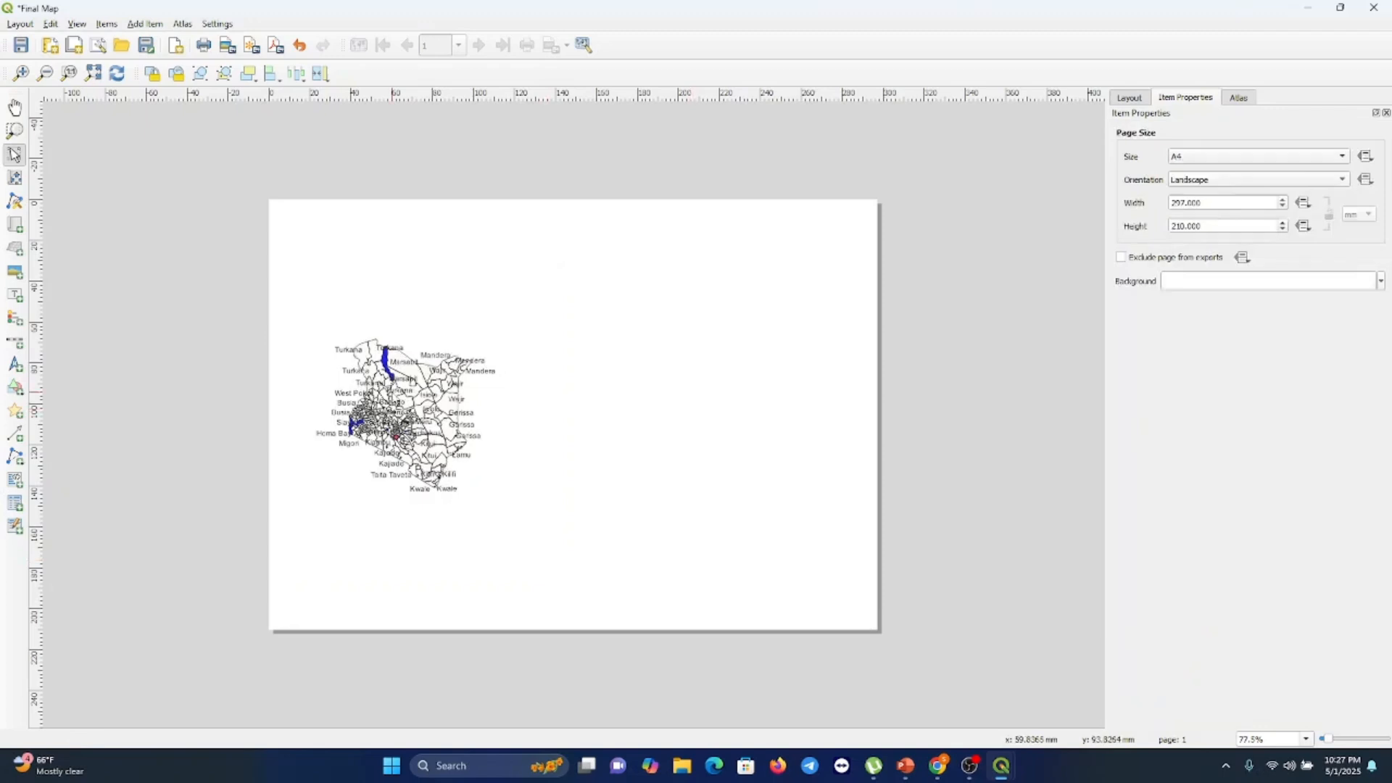
{"action": "left_click", "coordinate": [425, 462]}
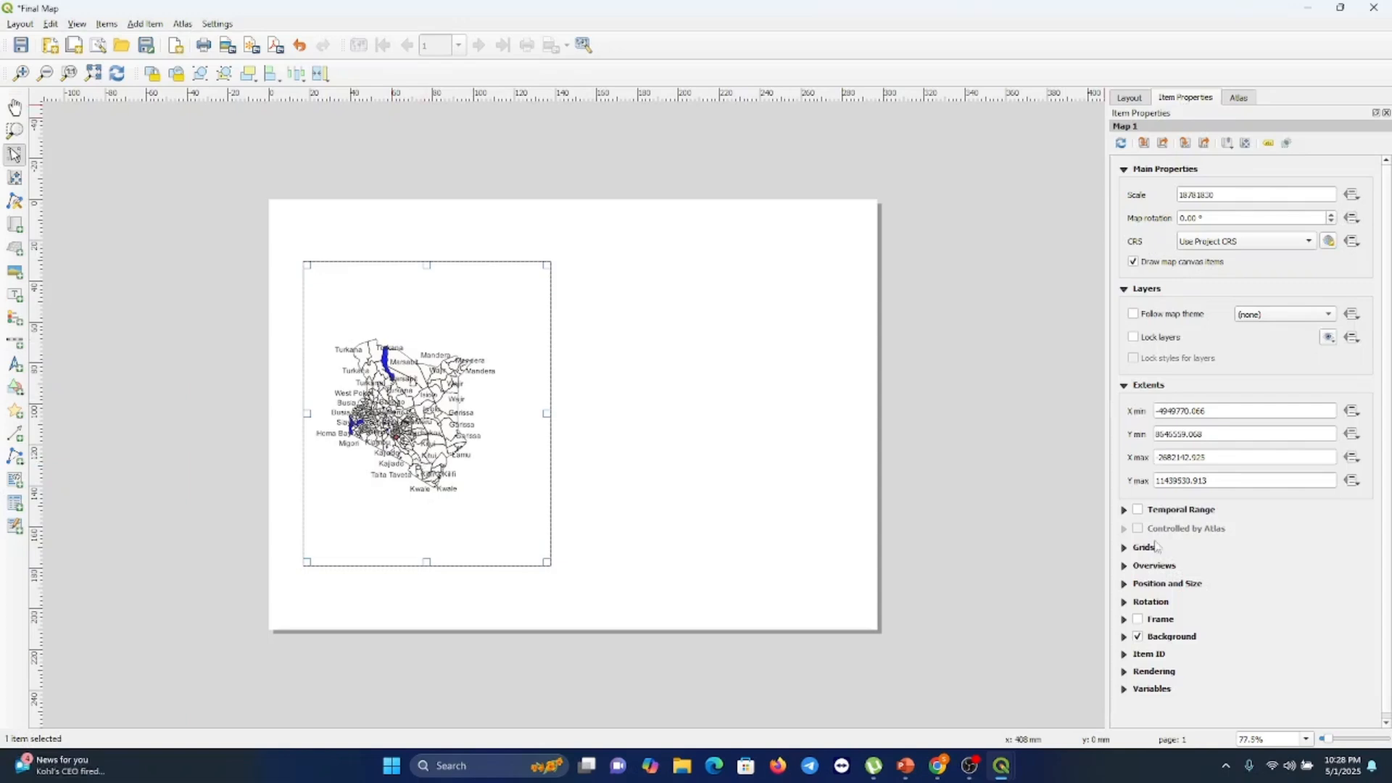
{"action": "left_click", "coordinate": [1137, 620]}
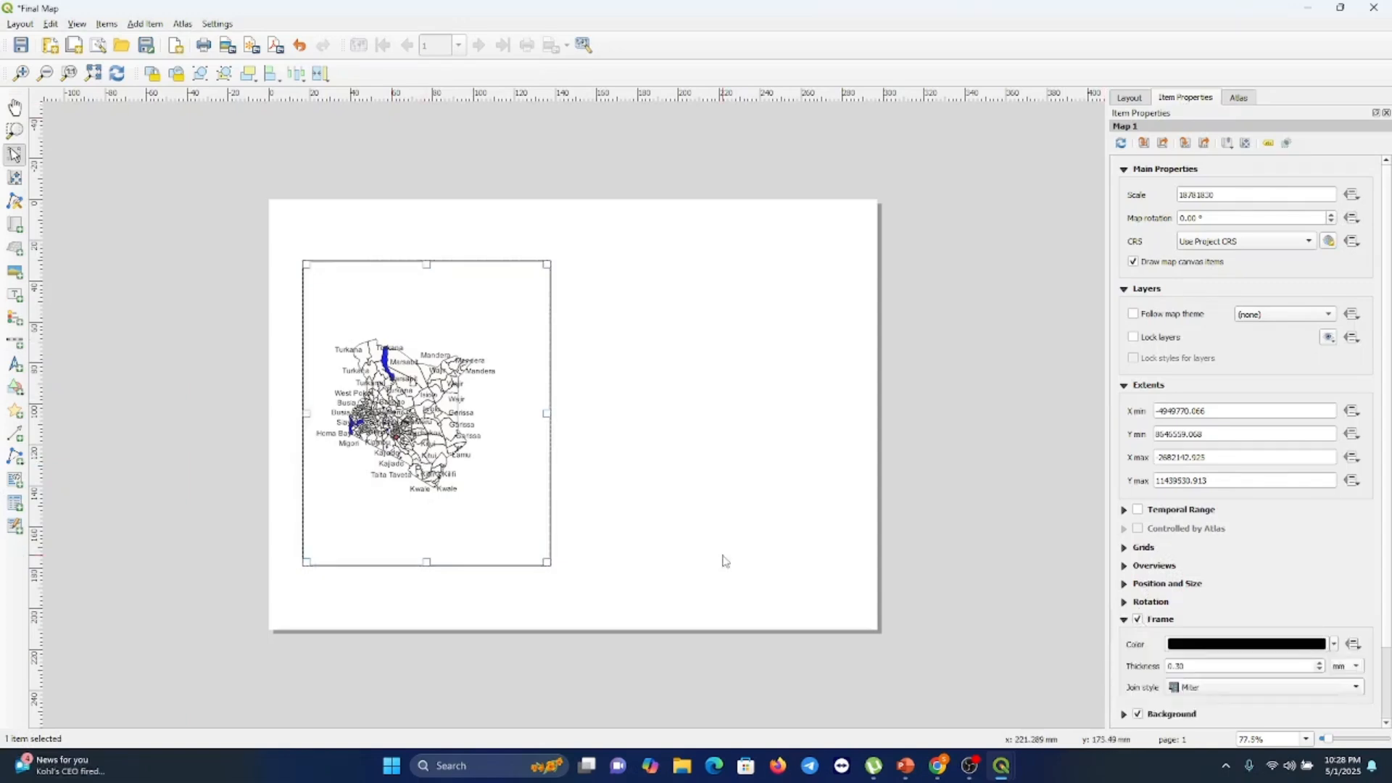
{"action": "left_click", "coordinate": [668, 414]}
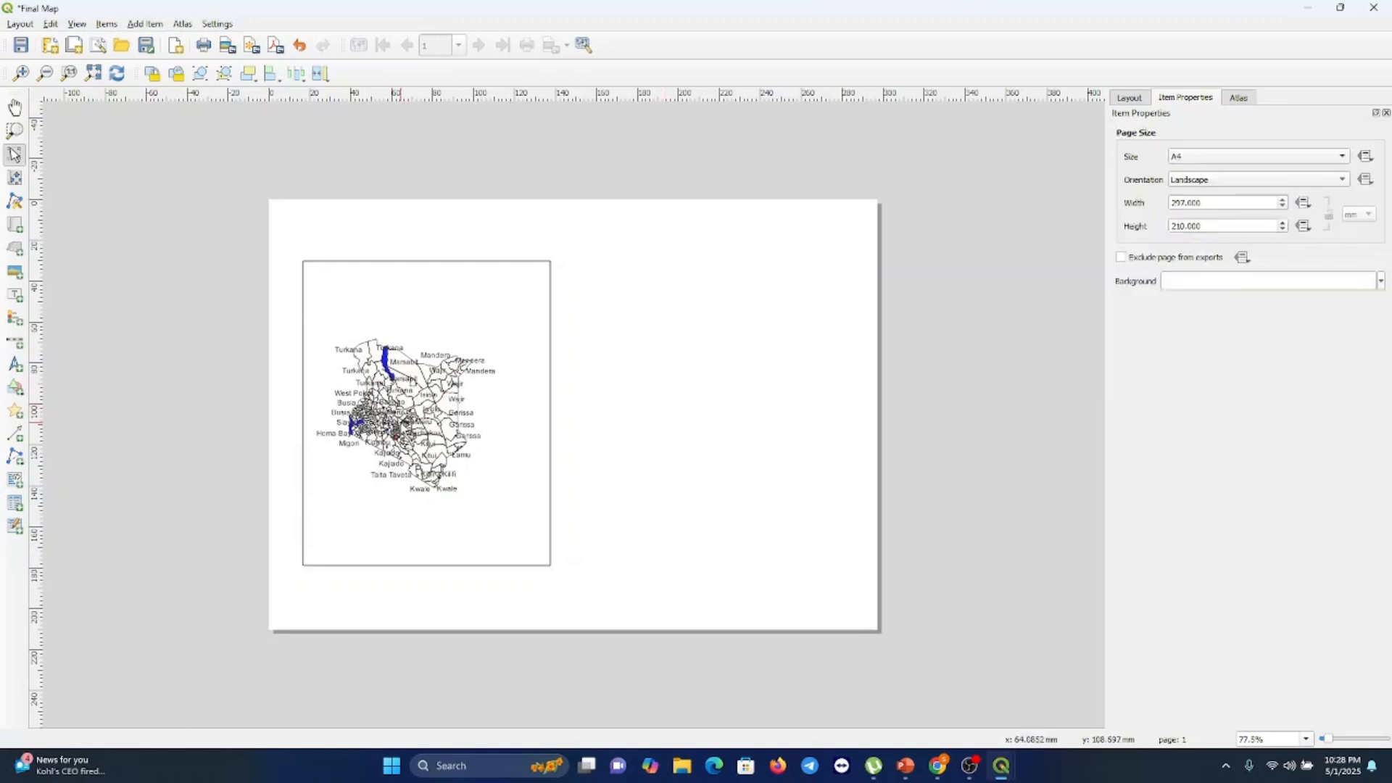
Add a grid to the map item
{"action": "left_click", "coordinate": [399, 427]}
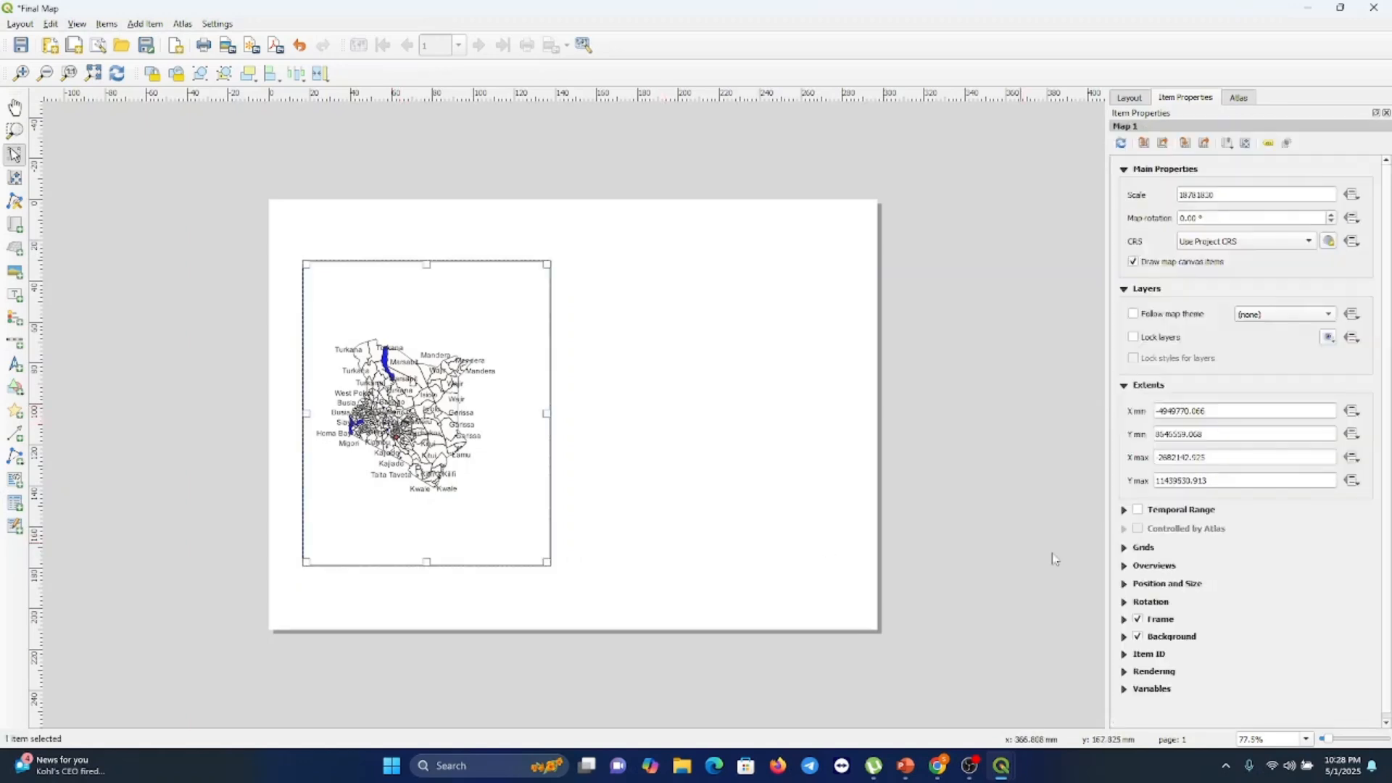
{"action": "left_click", "coordinate": [1144, 548]}
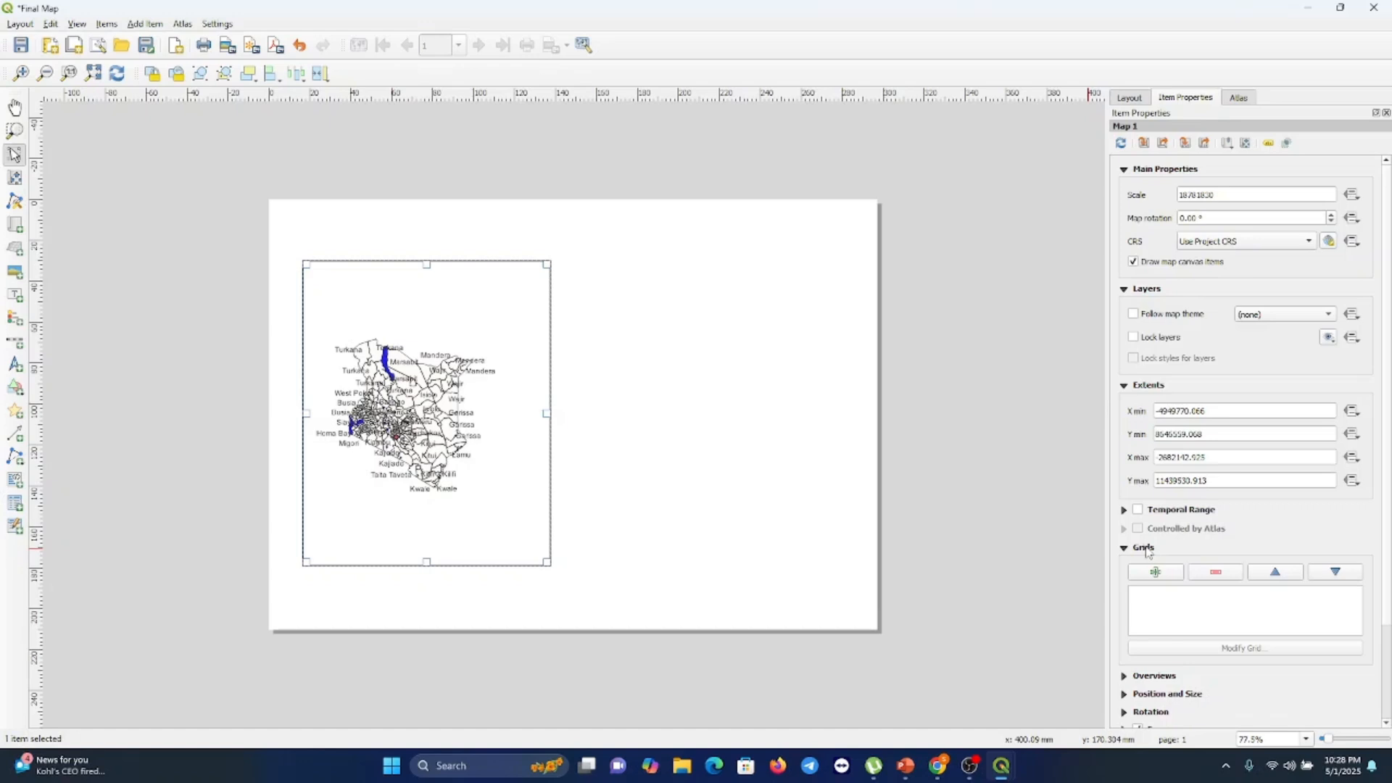
{"action": "left_click", "coordinate": [1154, 573]}
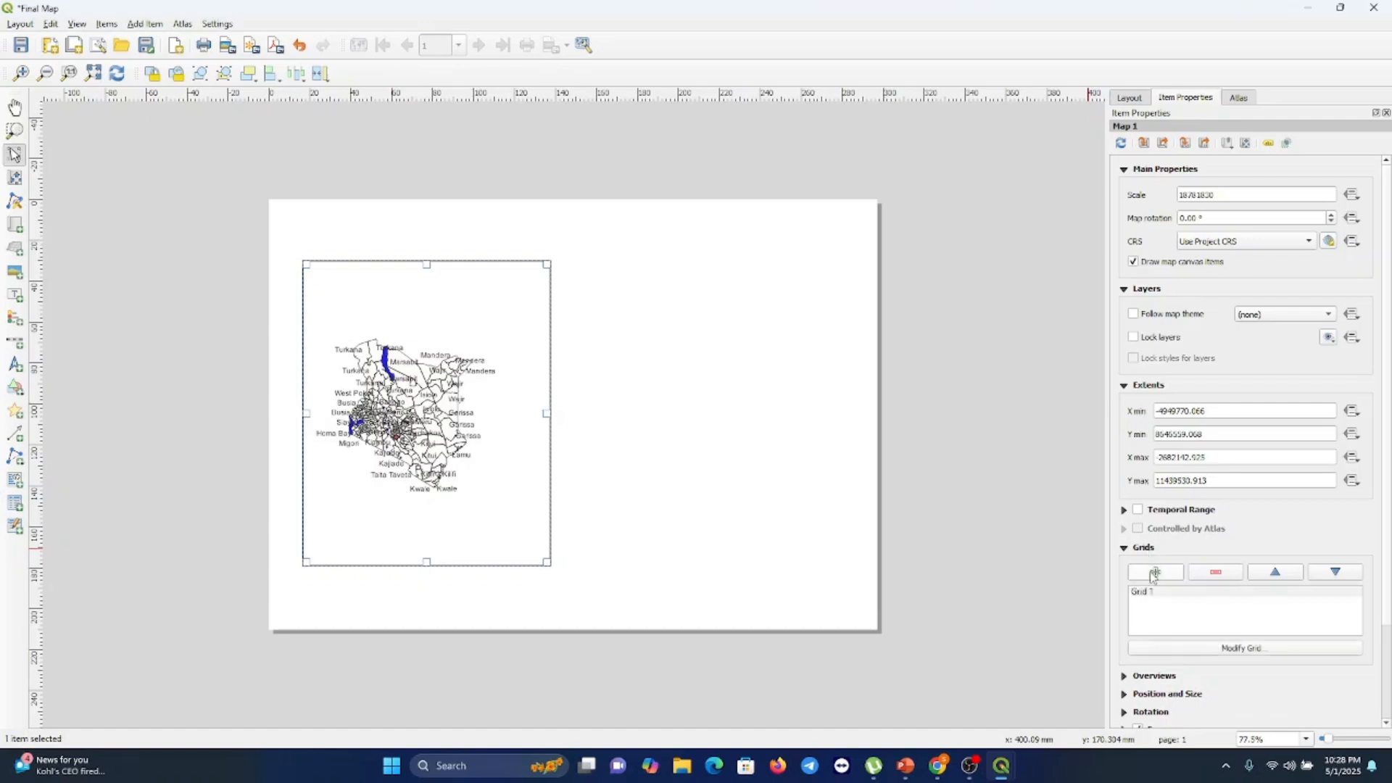
{"action": "left_click", "coordinate": [1144, 592]}
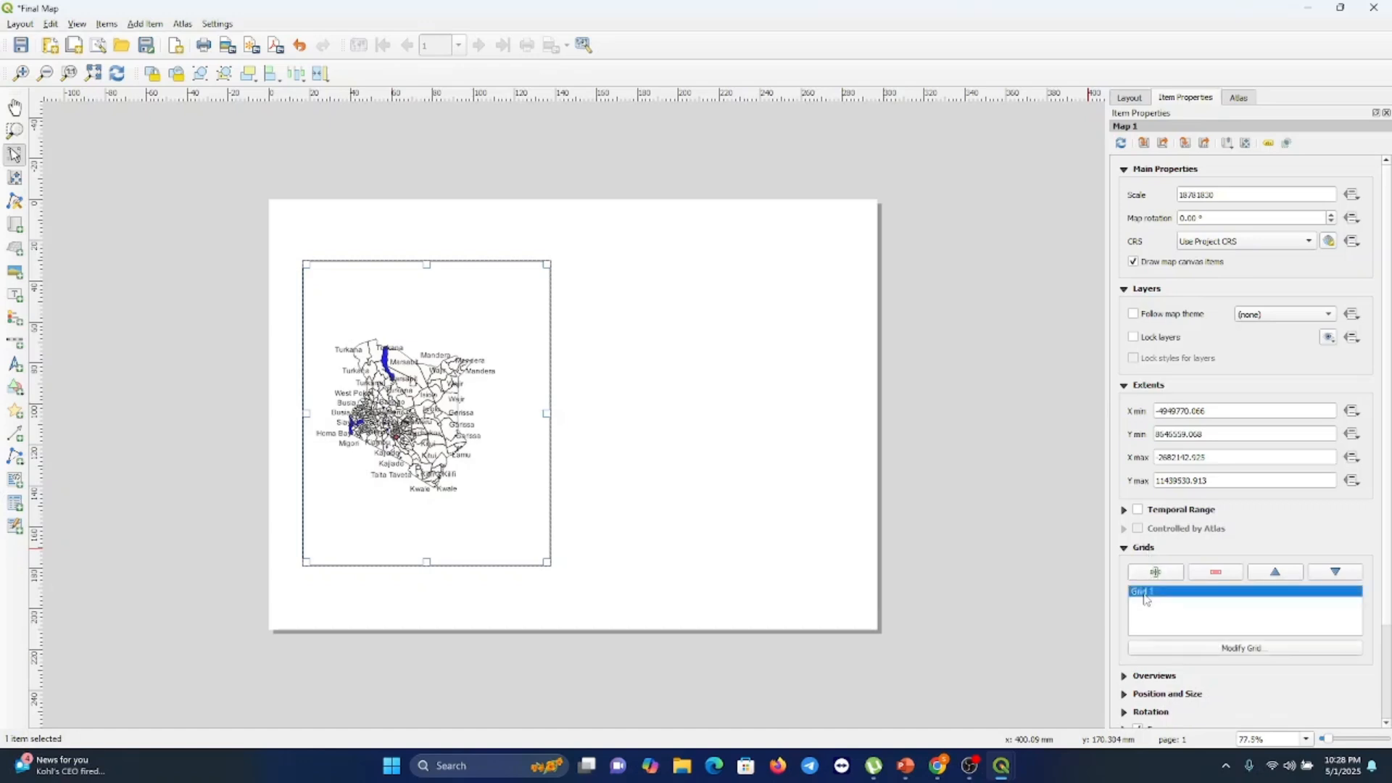
{"action": "left_click", "coordinate": [1240, 649]}
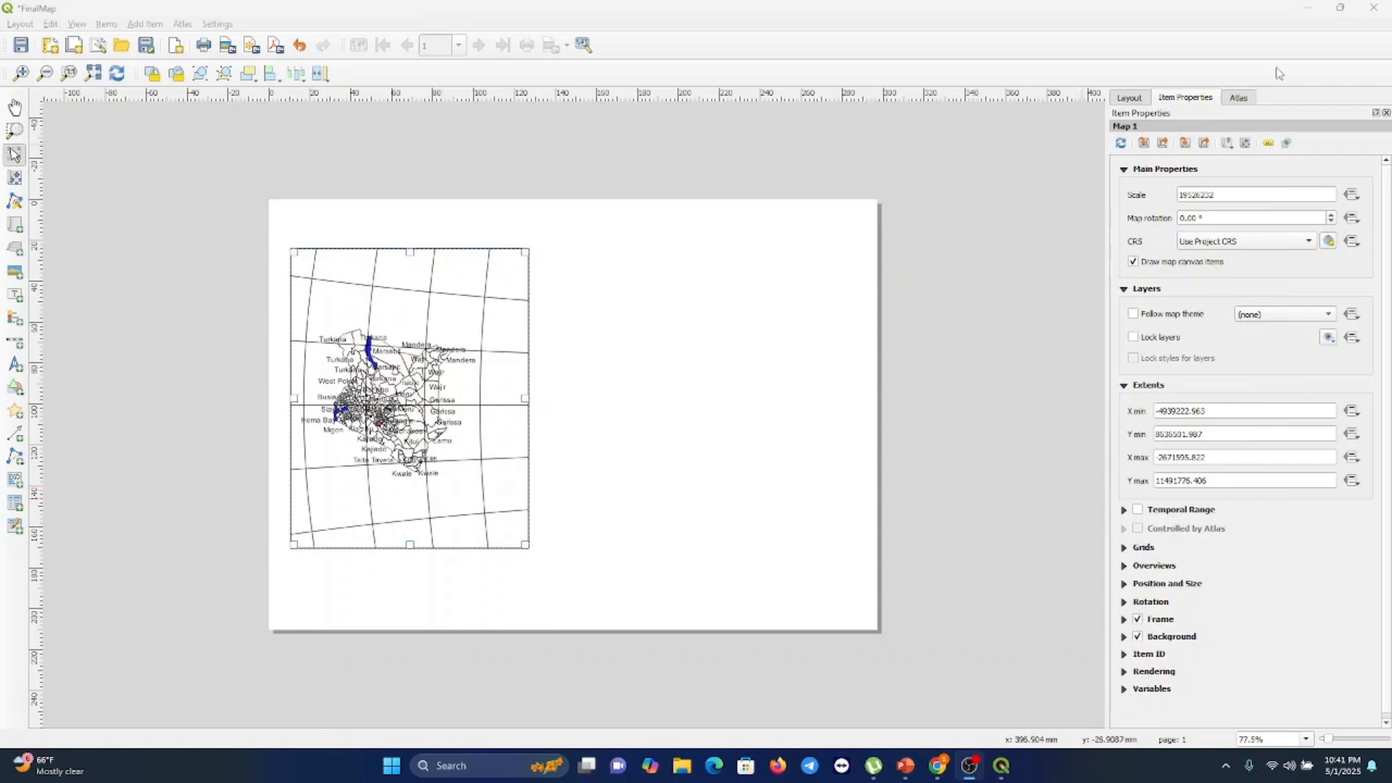
Set the map grid's type to Frame and annotations only
{"action": "left_click", "coordinate": [486, 497]}
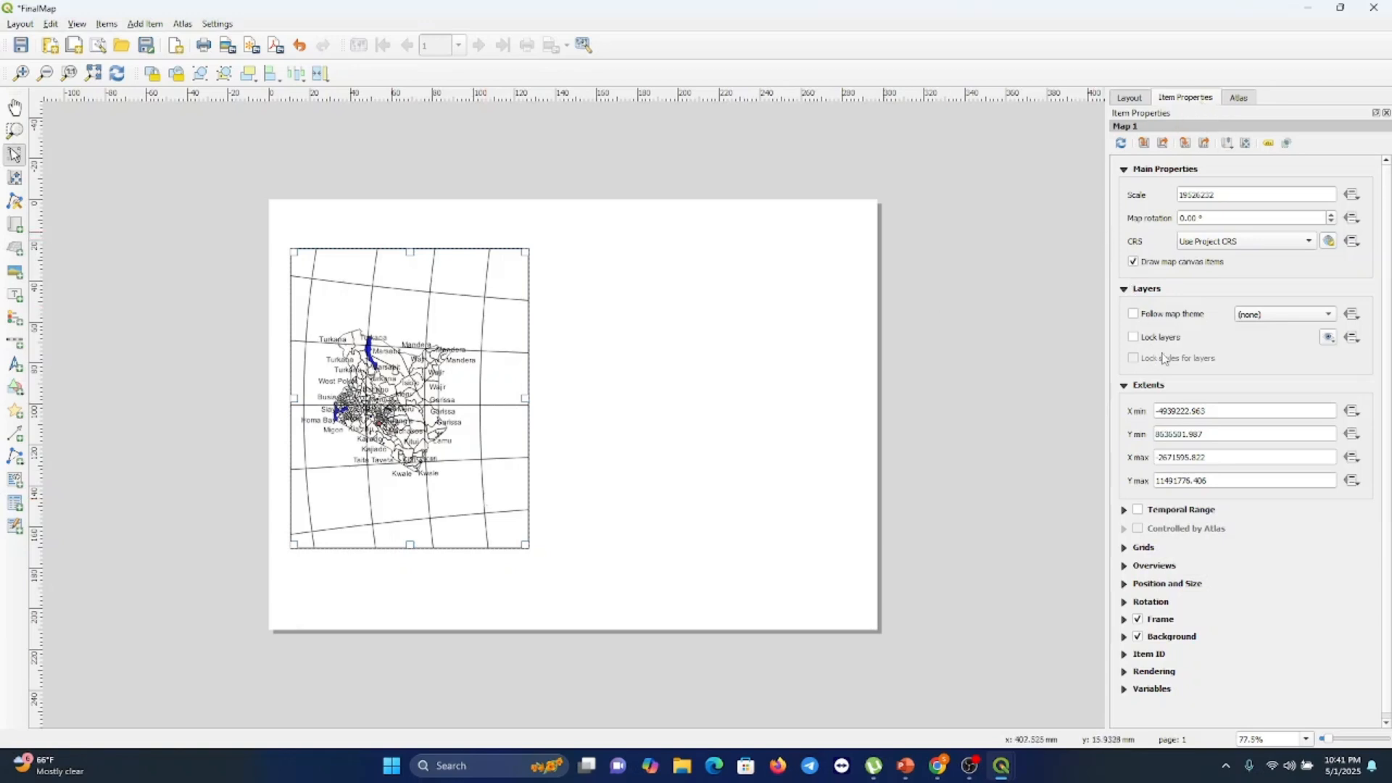
{"action": "left_click", "coordinate": [1146, 548]}
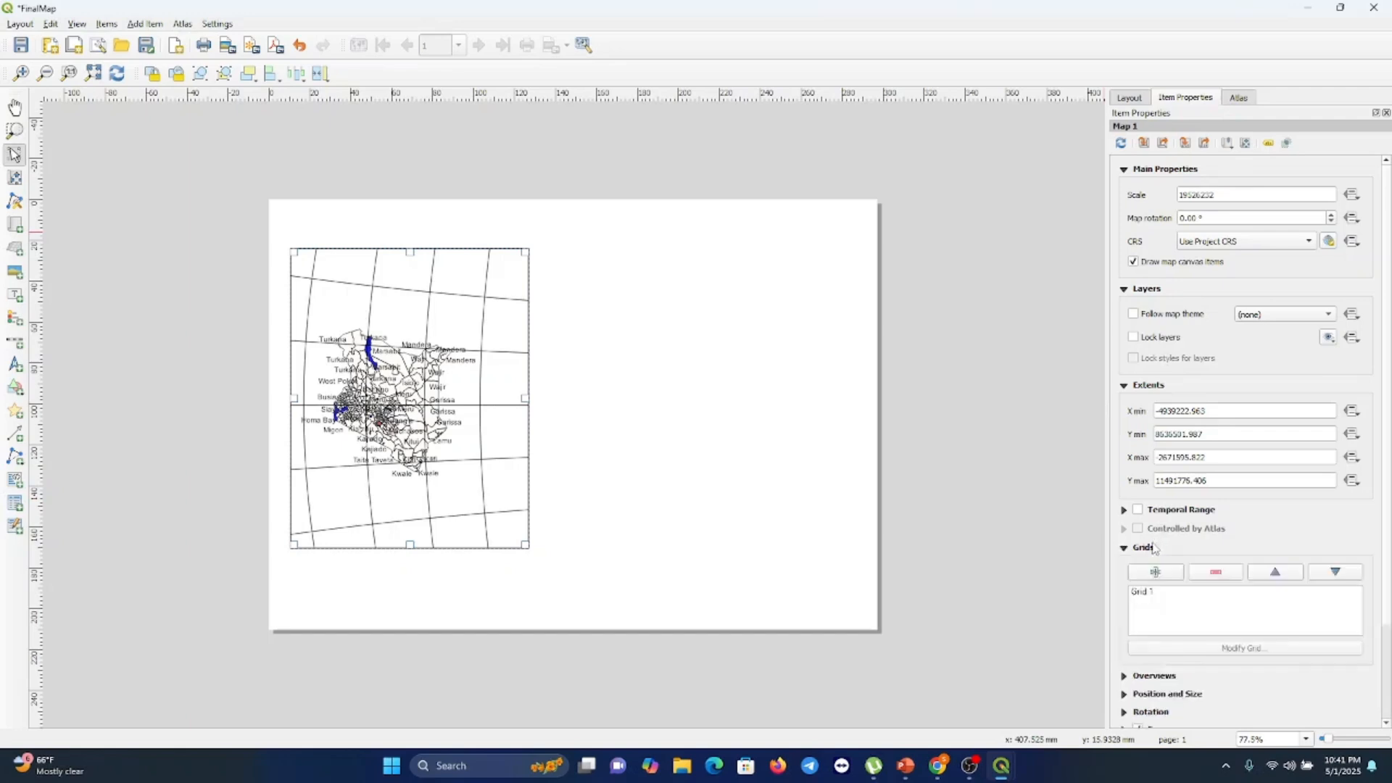
{"action": "left_click", "coordinate": [1157, 591]}
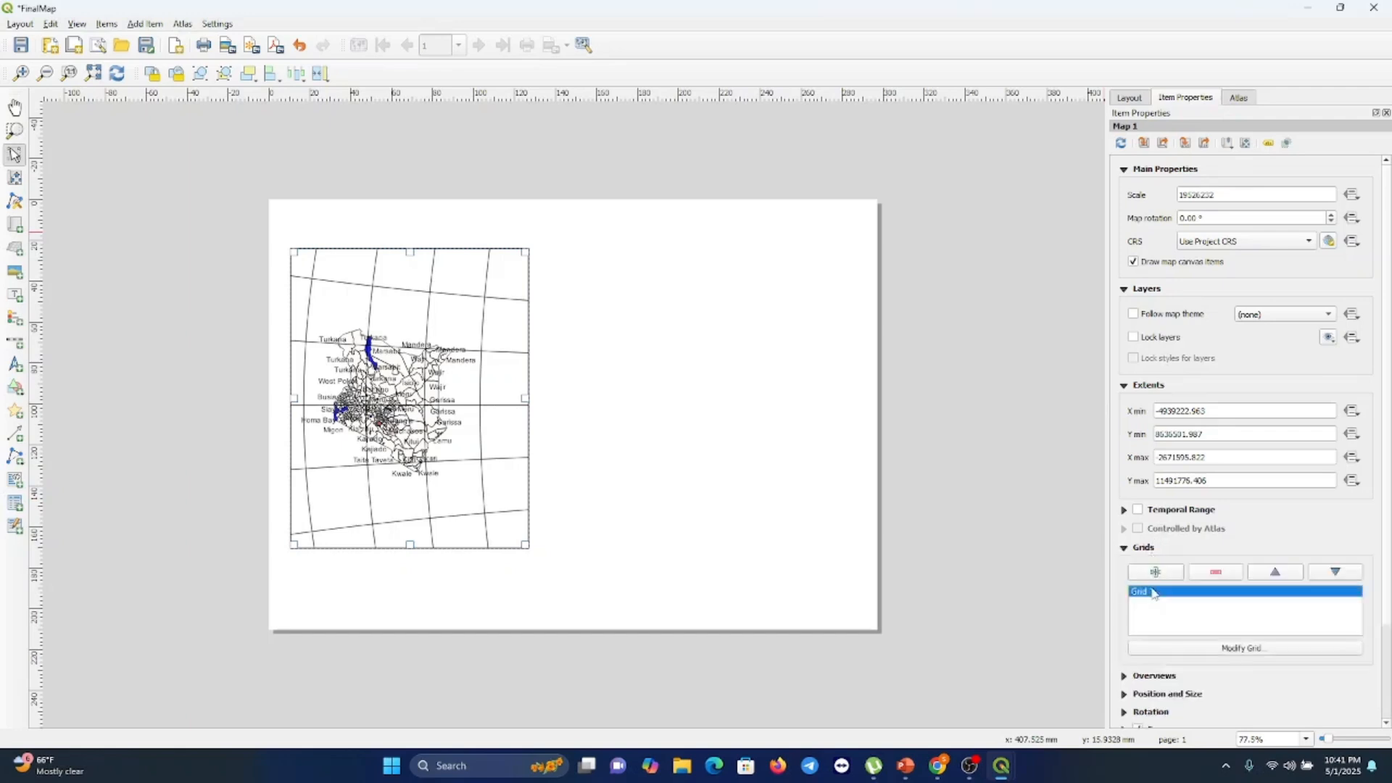
{"action": "left_click", "coordinate": [1234, 647]}
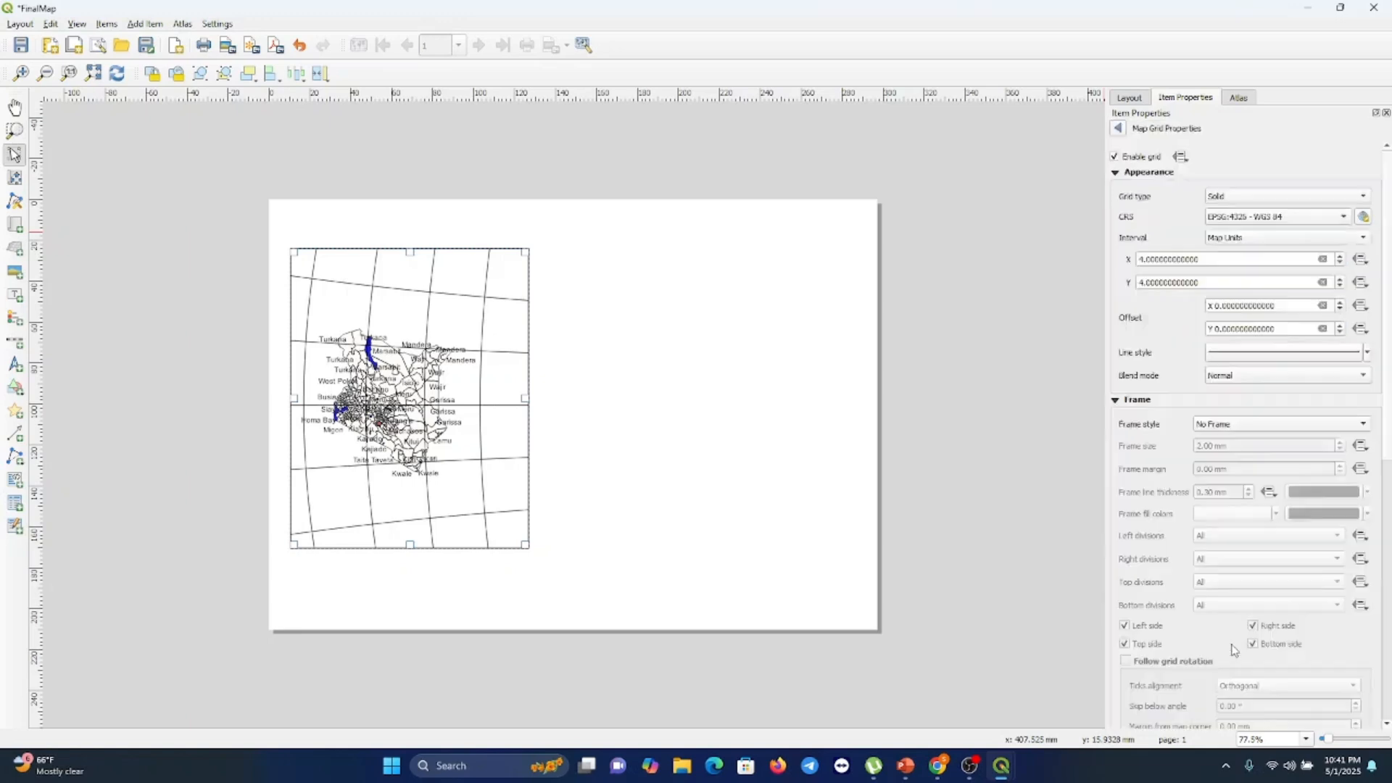
{"action": "left_click", "coordinate": [1270, 203]}
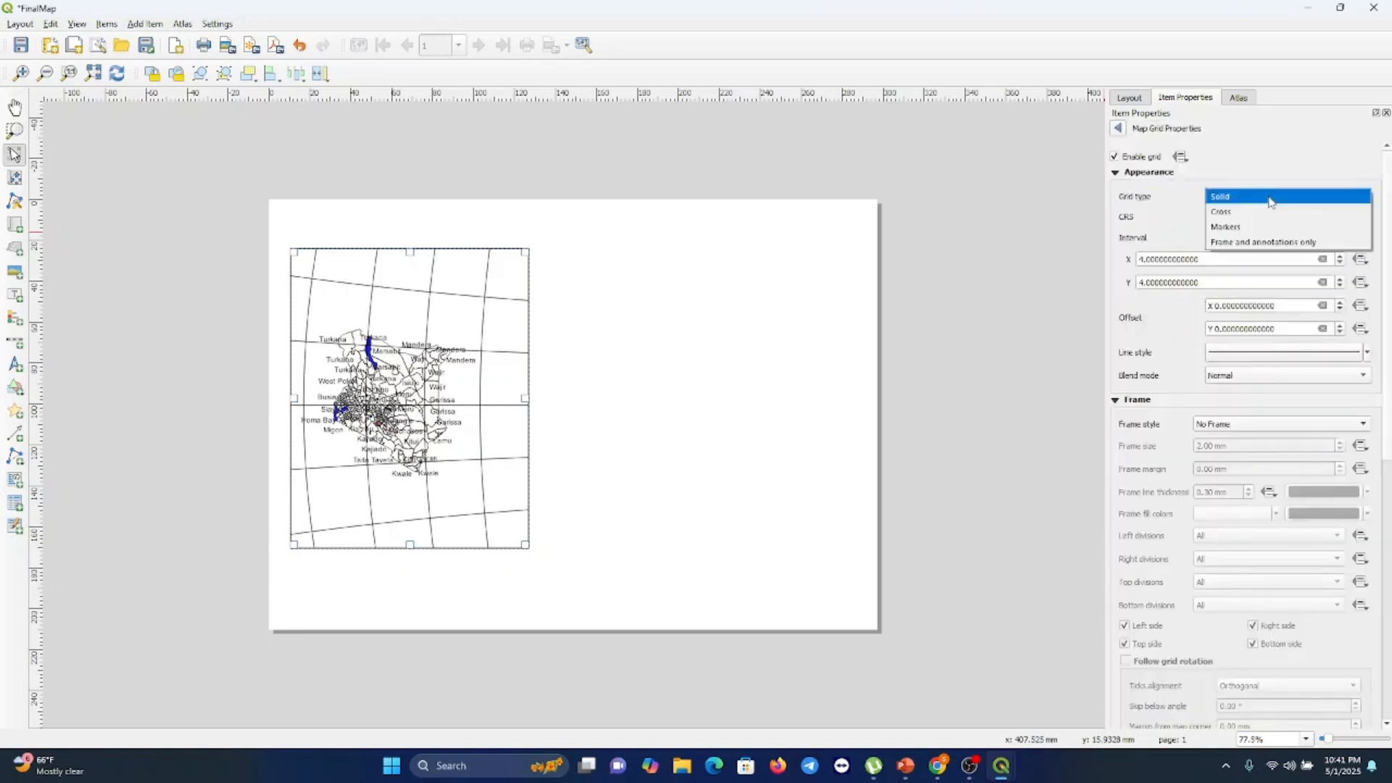
{"action": "left_click", "coordinate": [1247, 243]}
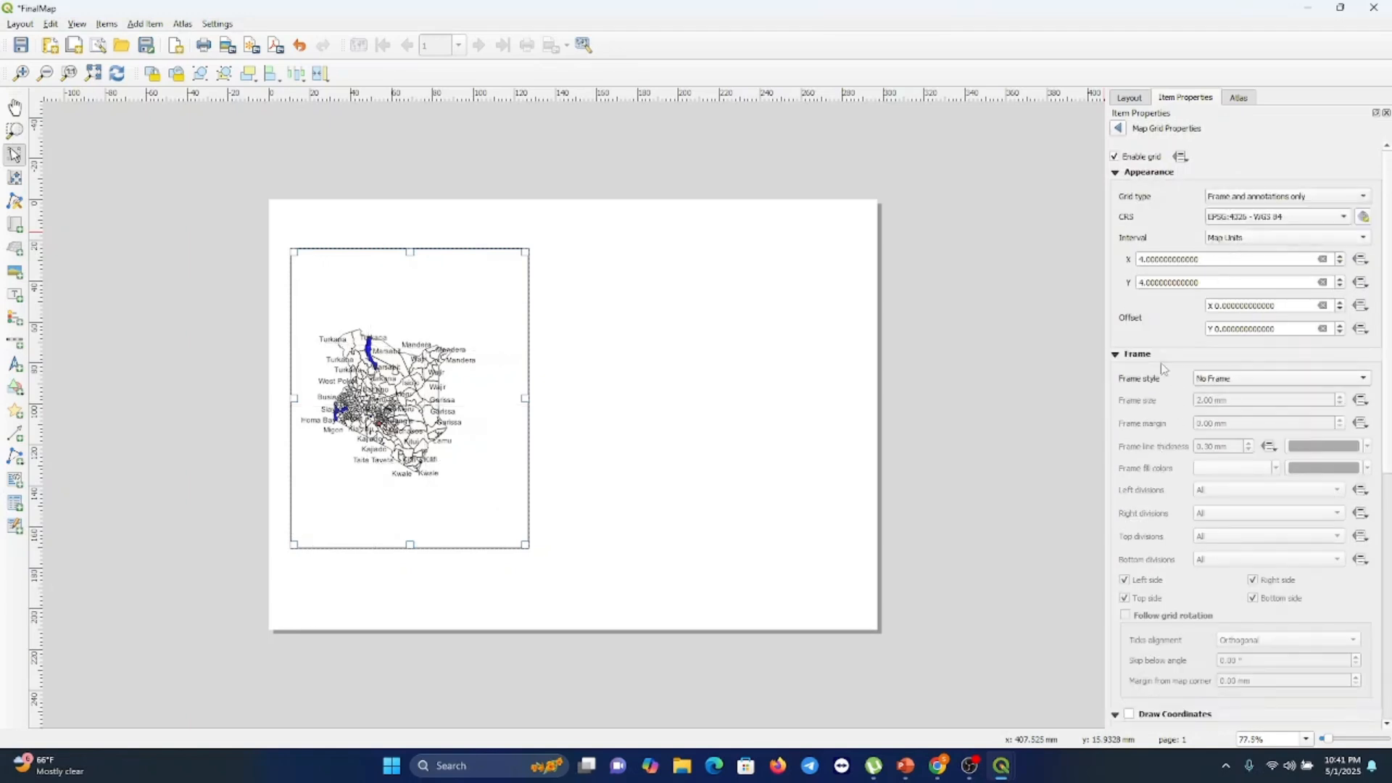
Enable drawing grid coordinates and set the coordinate format to Degree, Minute
{"action": "scroll", "coordinate": [1163, 368], "scroll_direction": "down", "scroll_amount": 5}
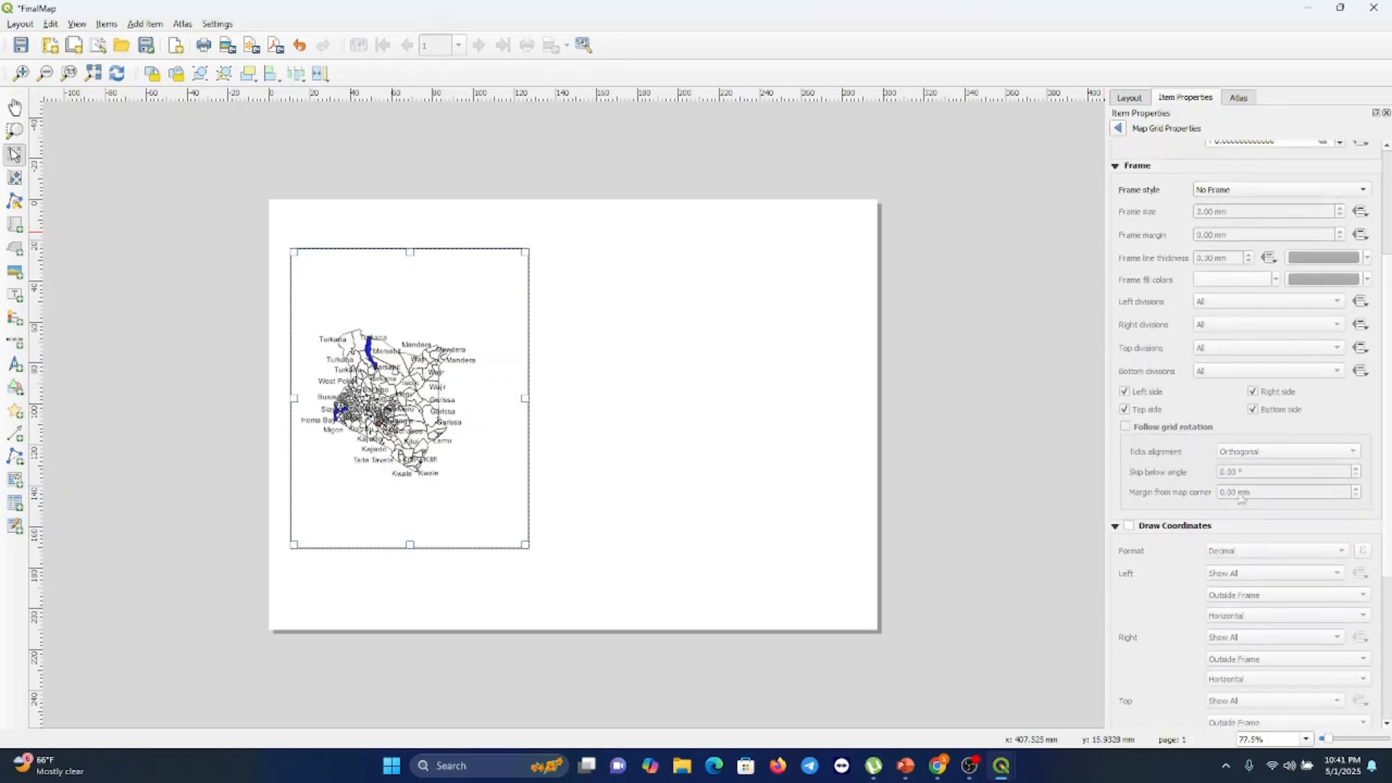
{"action": "left_click", "coordinate": [1129, 527]}
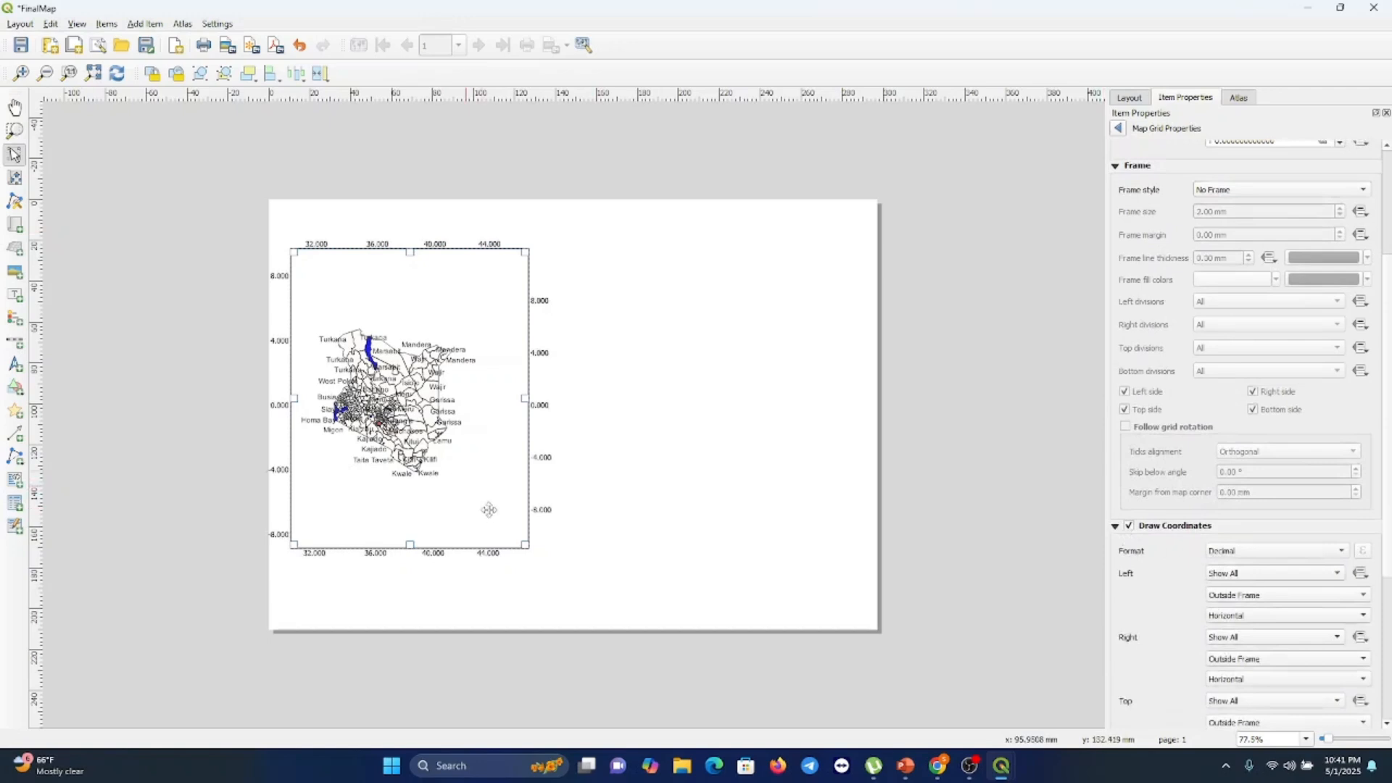
{"action": "scroll", "coordinate": [1230, 545], "scroll_direction": "down", "scroll_amount": 2}
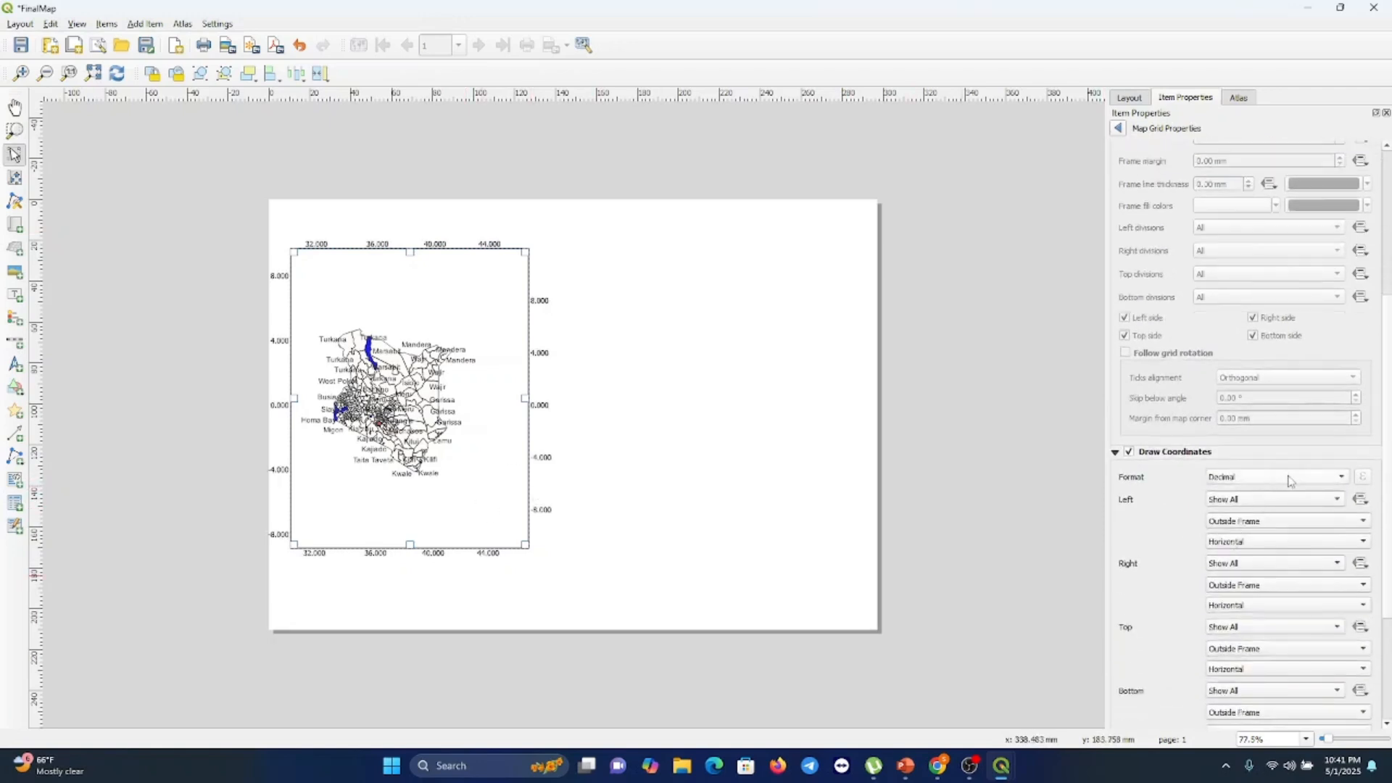
{"action": "left_click", "coordinate": [1291, 483]}
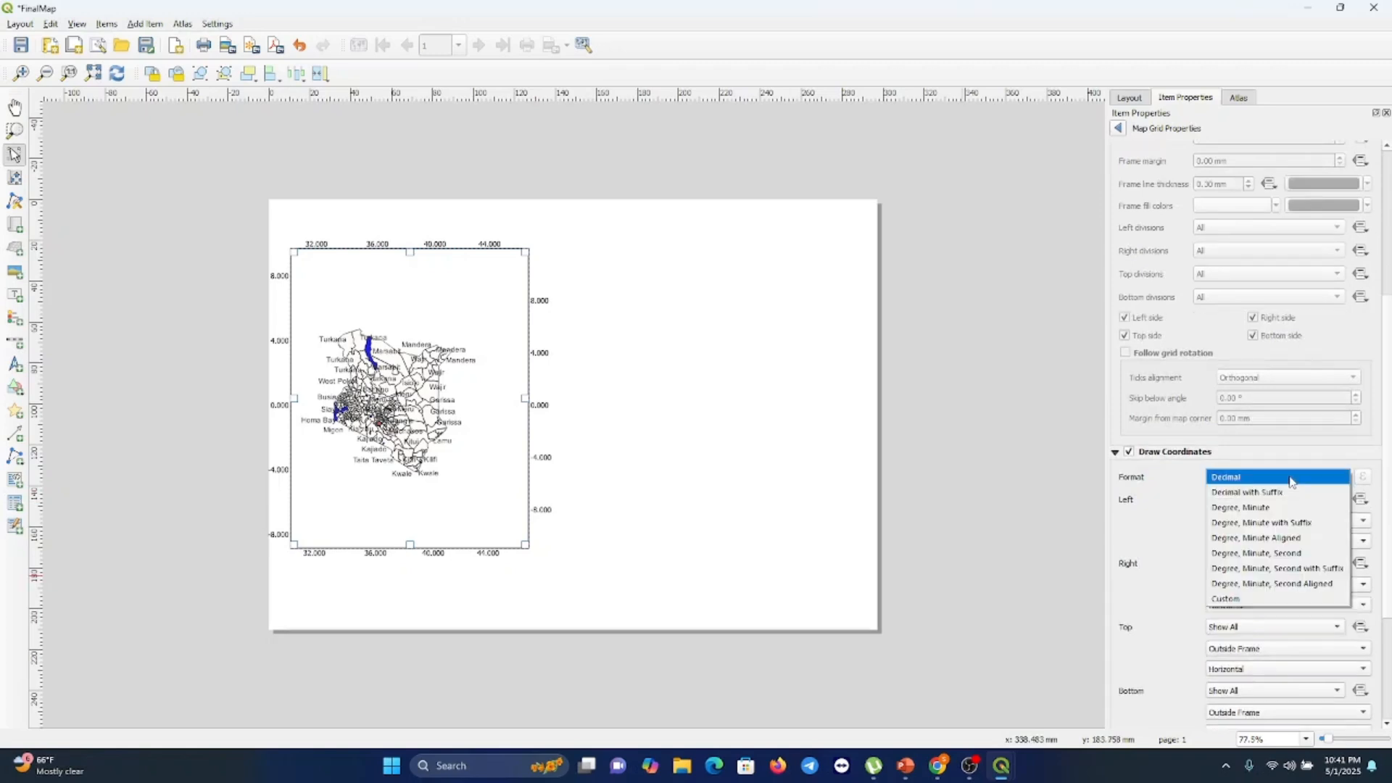
{"action": "left_click", "coordinate": [1266, 511]}
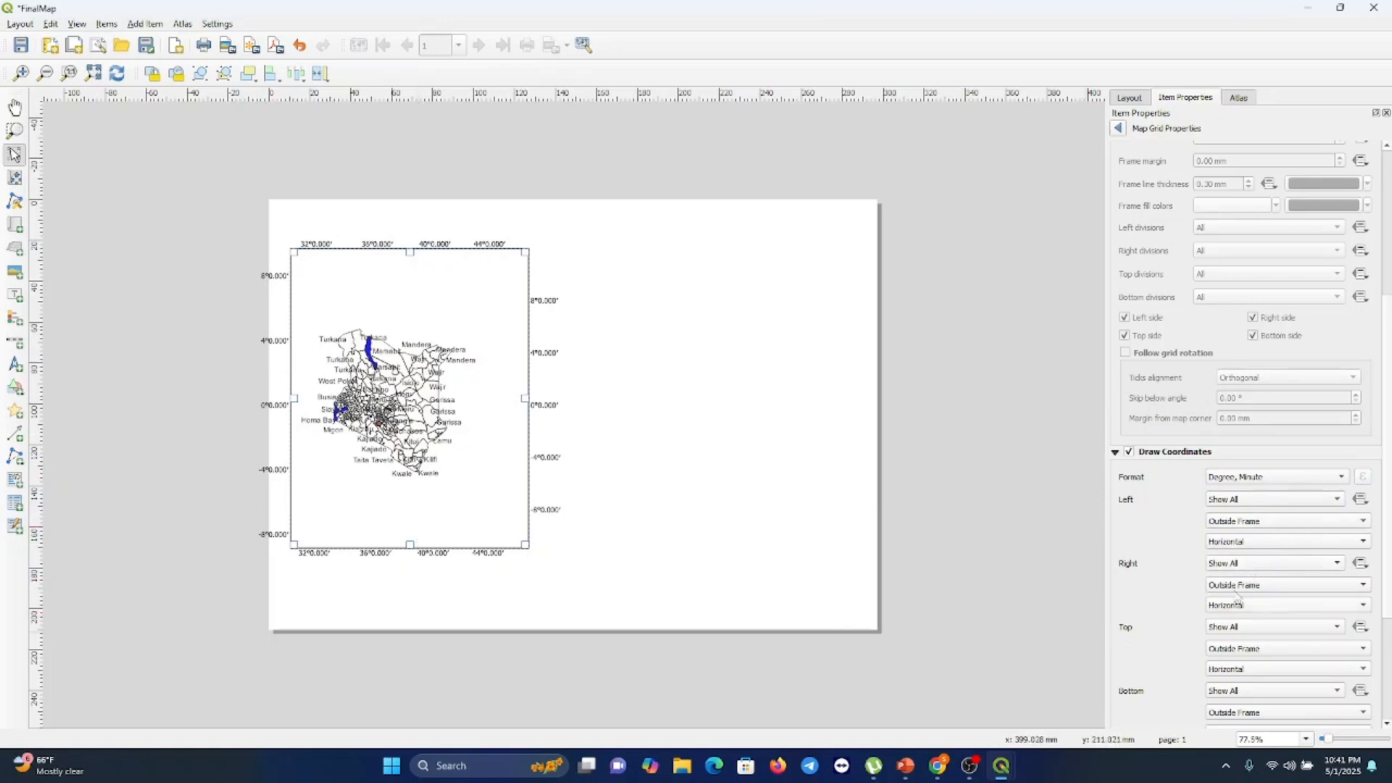
Set the left and right grid coordinate annotations to Vertical Ascending direction
{"action": "left_click", "coordinate": [1364, 543]}
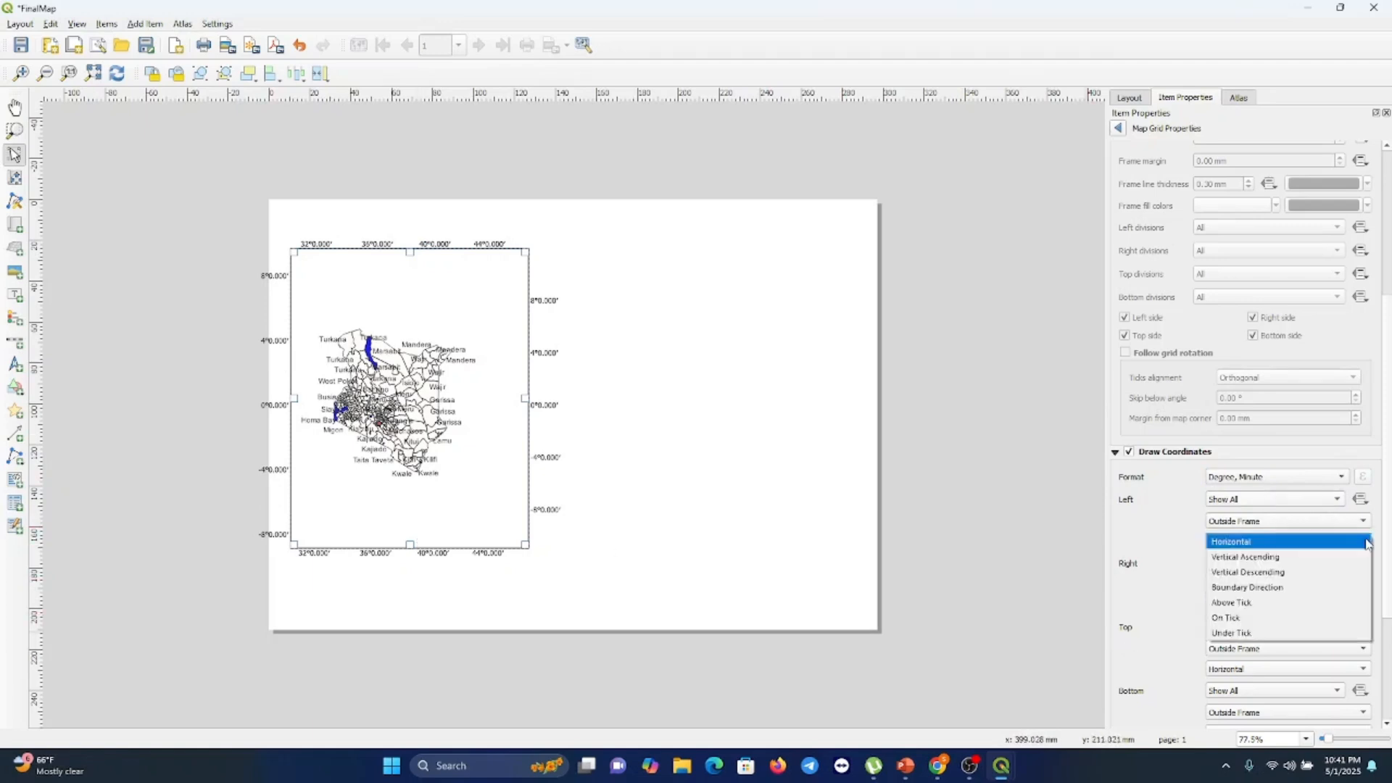
{"action": "left_click", "coordinate": [1298, 556]}
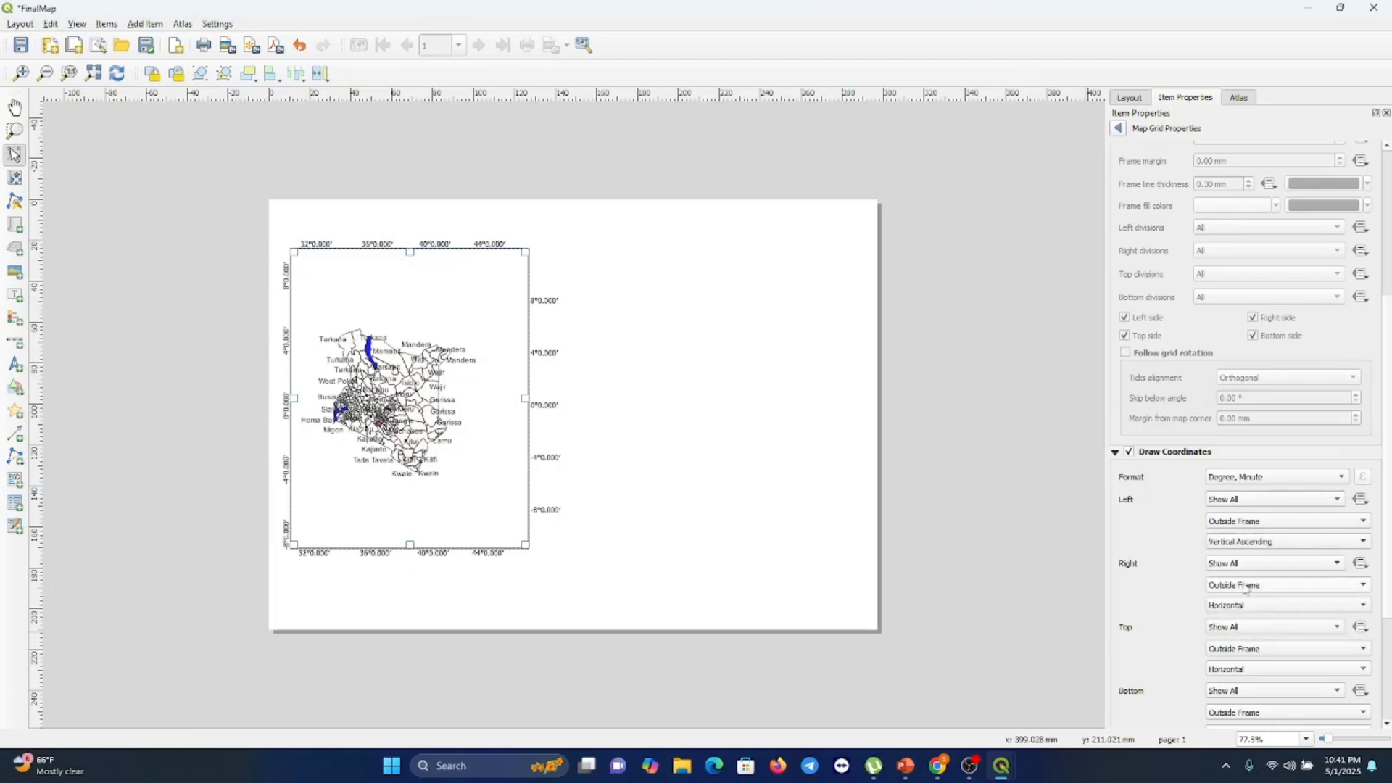
{"action": "scroll", "coordinate": [1245, 603], "scroll_direction": "down", "scroll_amount": 5}
{"action": "left_click", "coordinate": [1360, 606]}
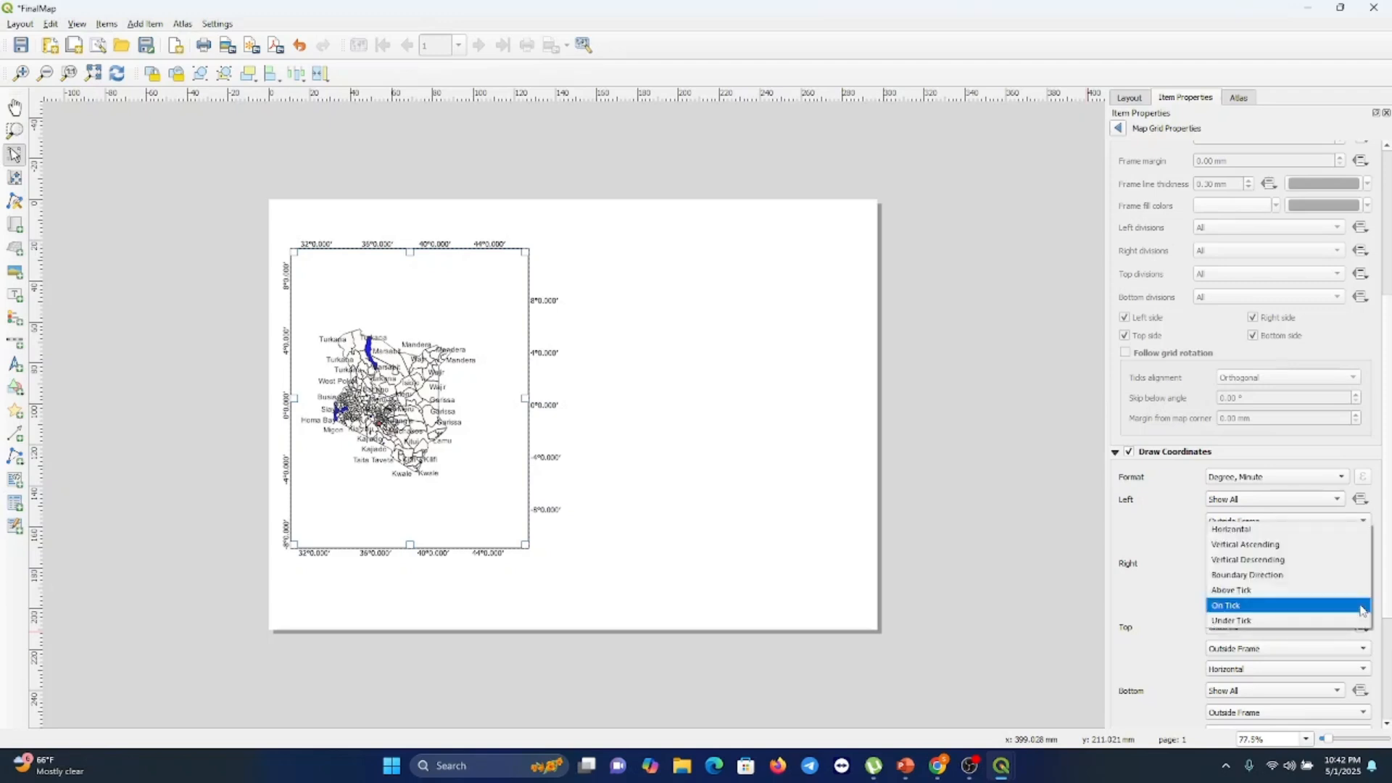
{"action": "left_click", "coordinate": [1264, 544]}
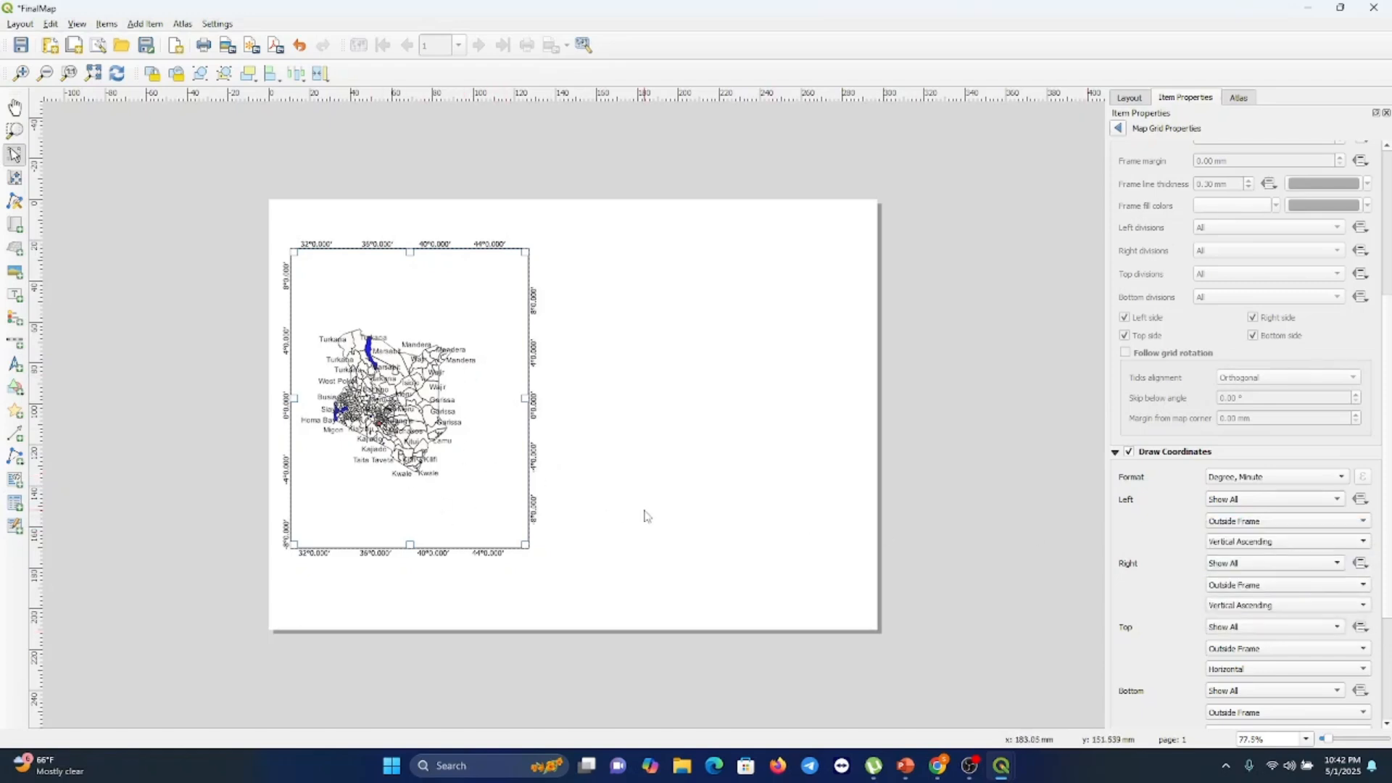
Resize the Kenya map item on the page and lock its layers
{"action": "left_click_drag", "start_coordinate": [523, 546], "coordinate": [481, 521]}
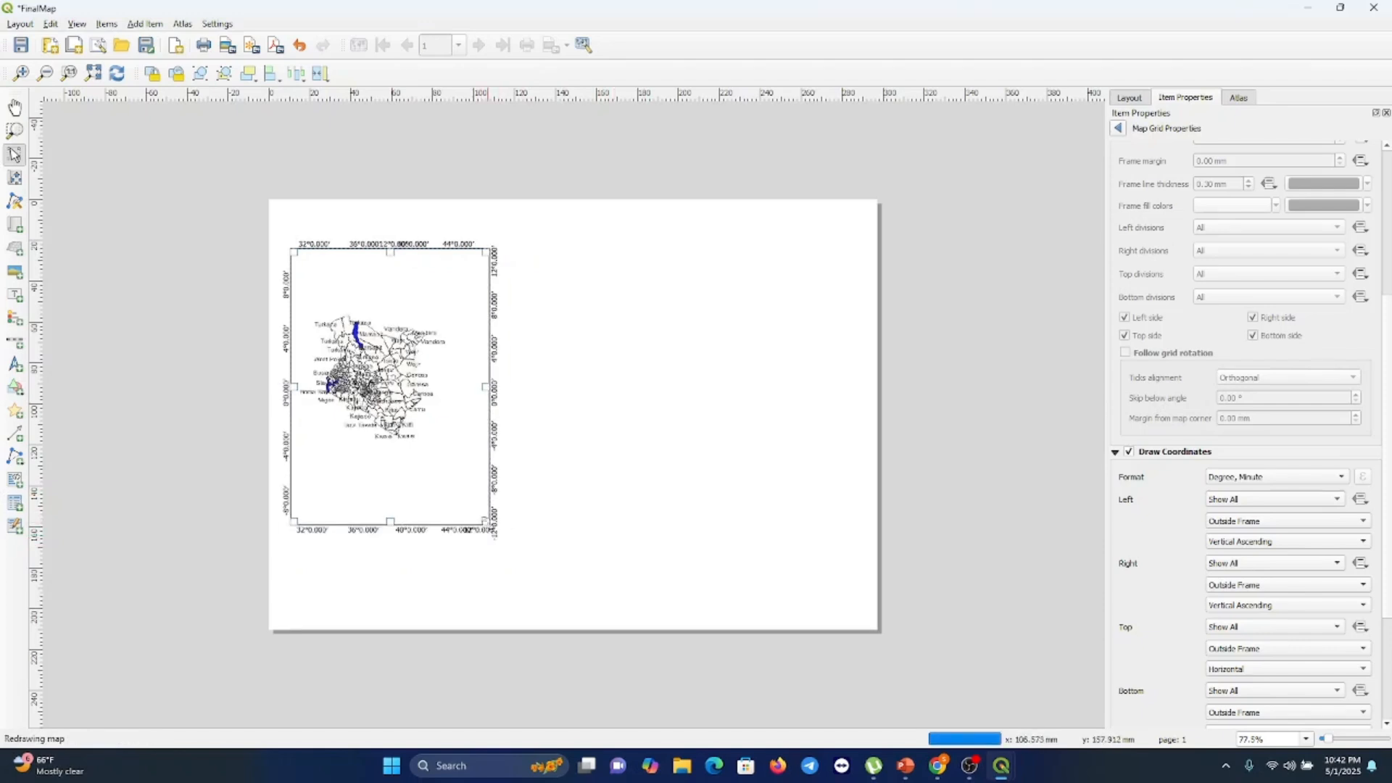
{"action": "left_click_drag", "start_coordinate": [490, 526], "coordinate": [526, 554]}
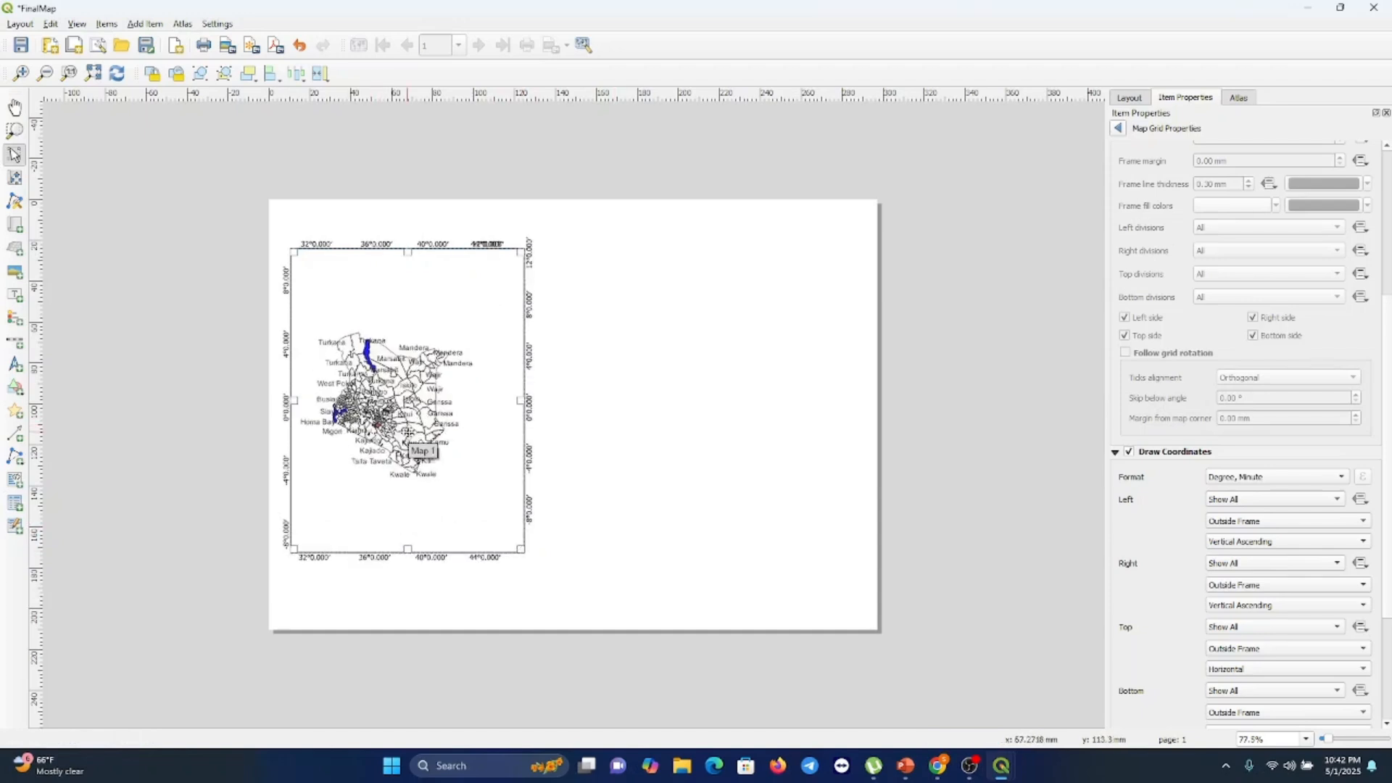
{"action": "left_click", "coordinate": [617, 534]}
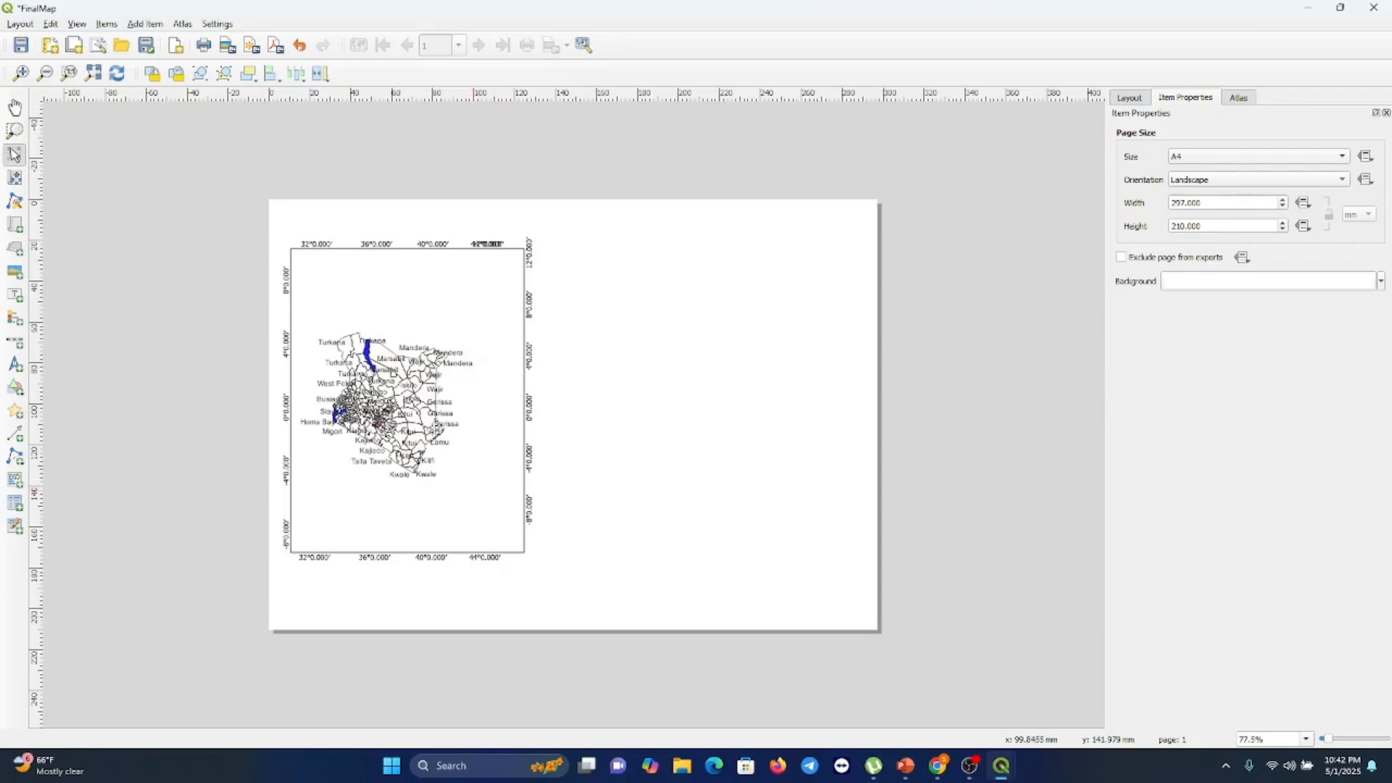
{"action": "left_click", "coordinate": [434, 432]}
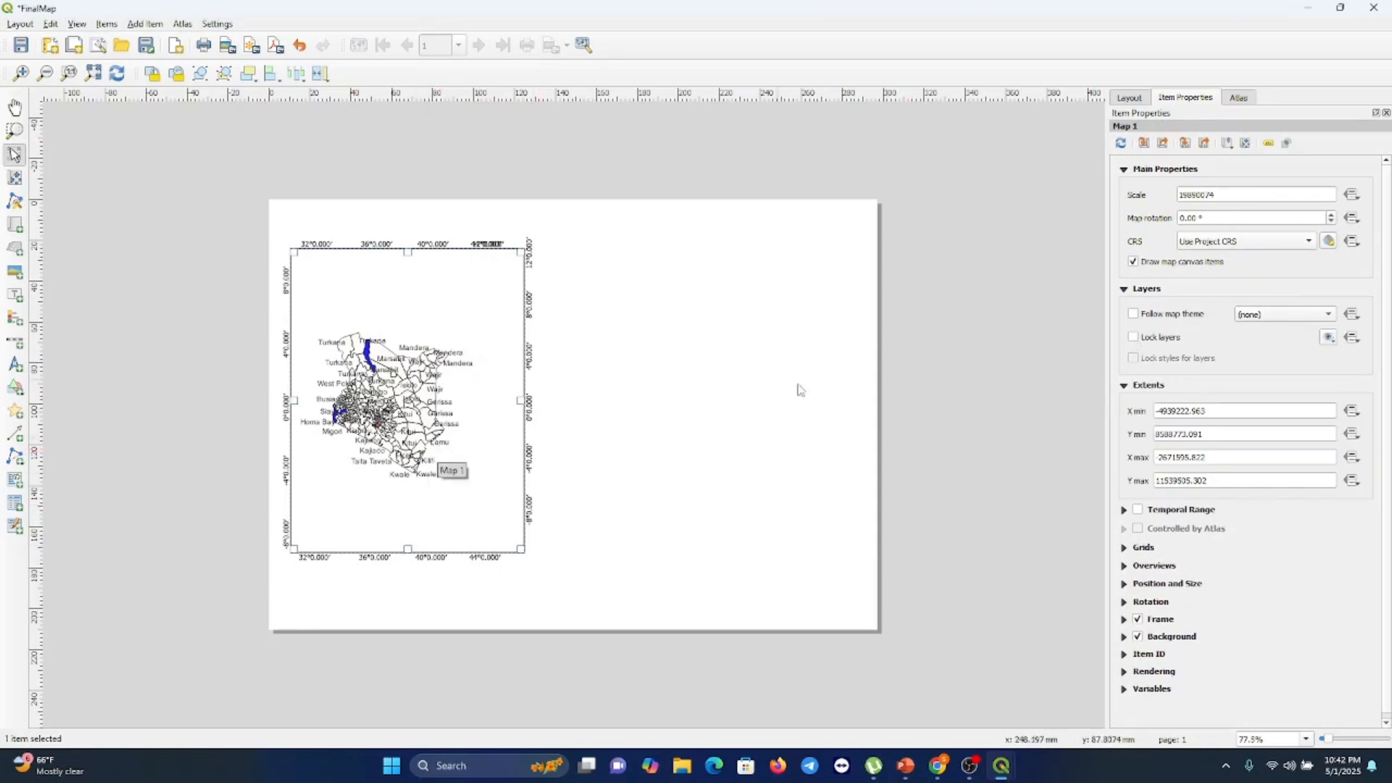
{"action": "left_click", "coordinate": [1134, 338]}
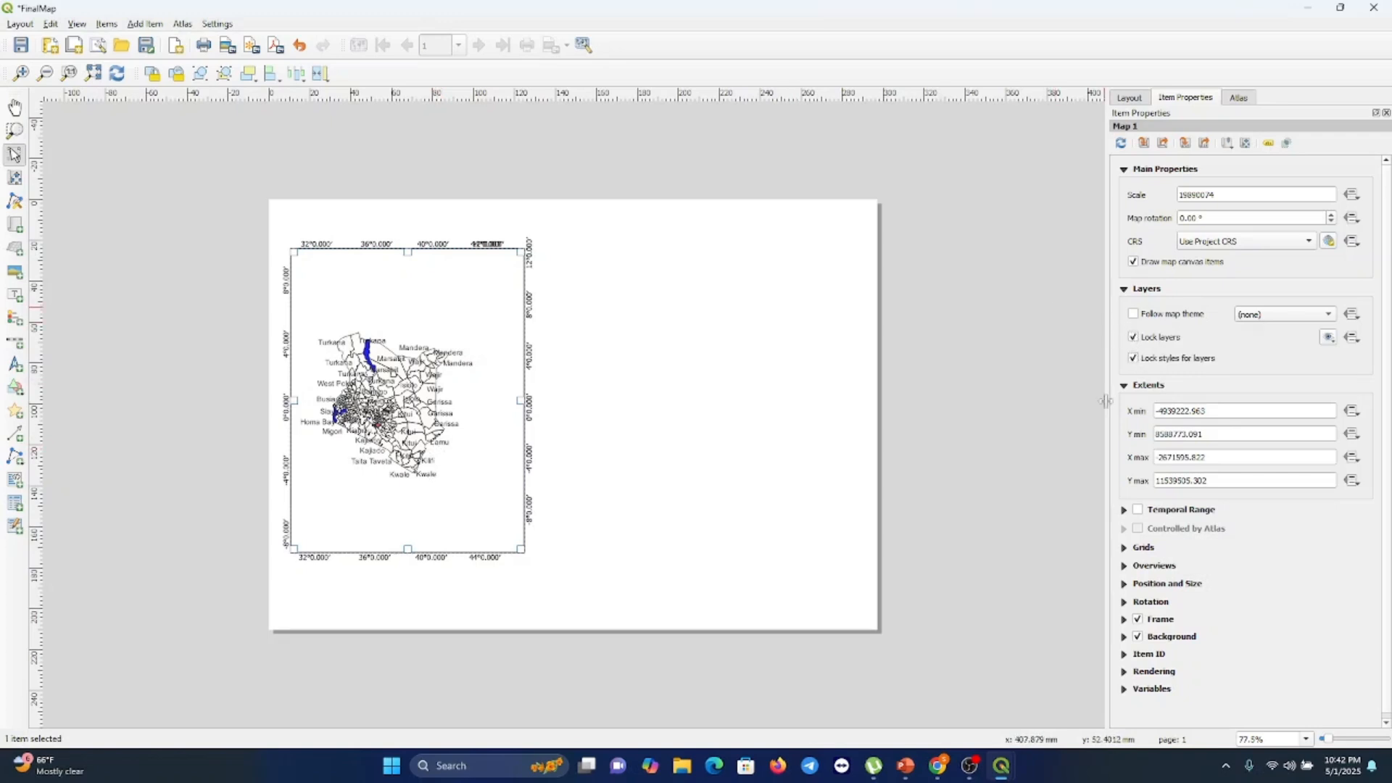
Switch to the main QGIS window and show Nairobi Map, Kariobangi 1 and Kariobangi while hiding KEN_Lakes and gadm41_KEN_2
{"action": "mouse_move", "coordinate": [1002, 765]}
{"action": "left_click", "coordinate": [902, 712]}
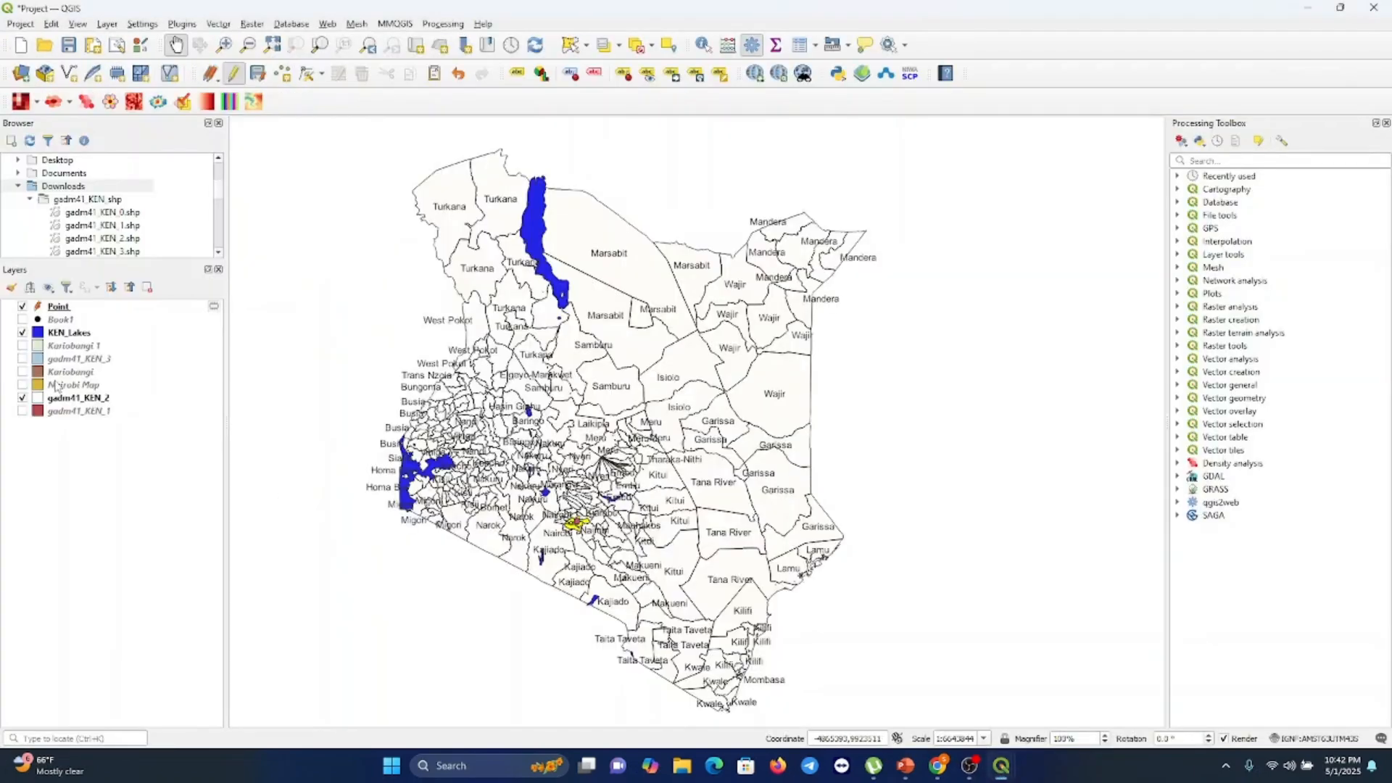
{"action": "left_click", "coordinate": [23, 385]}
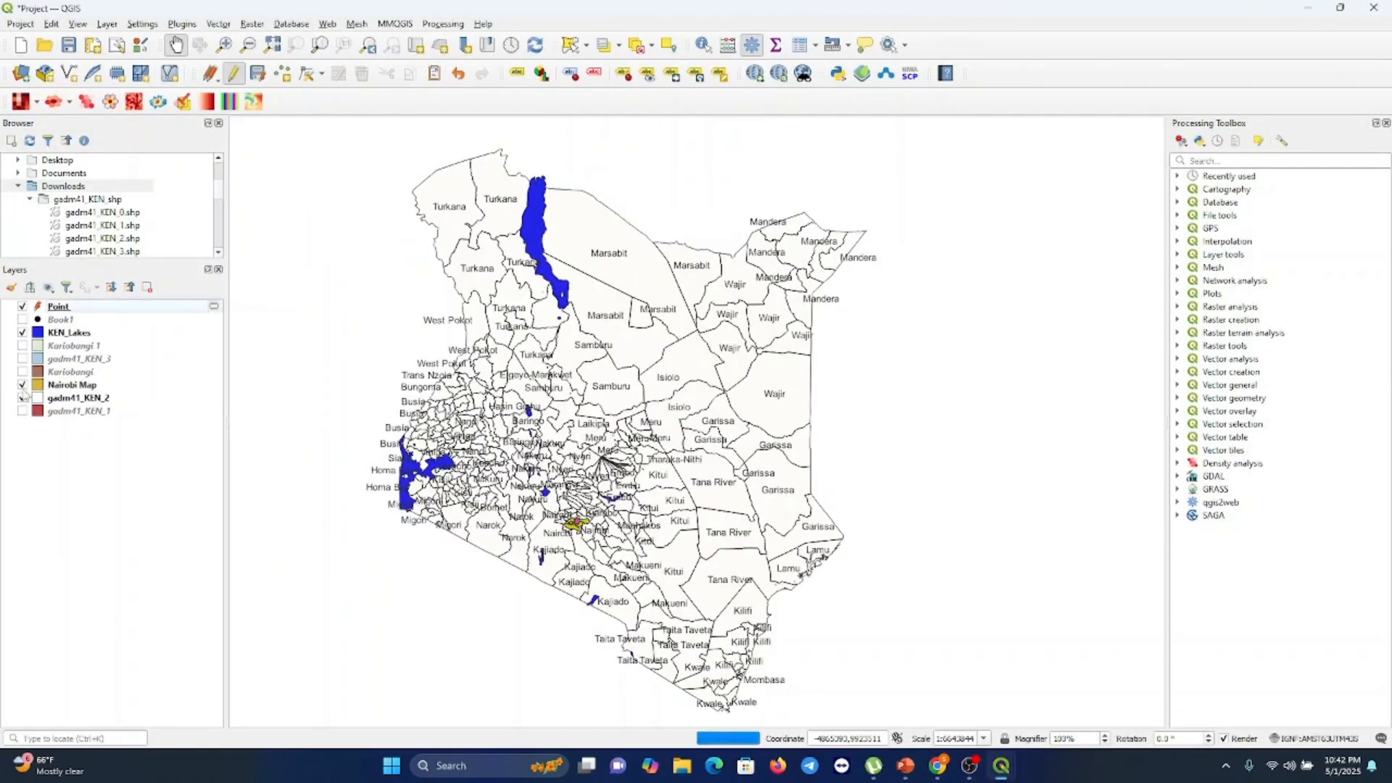
{"action": "left_click", "coordinate": [22, 398]}
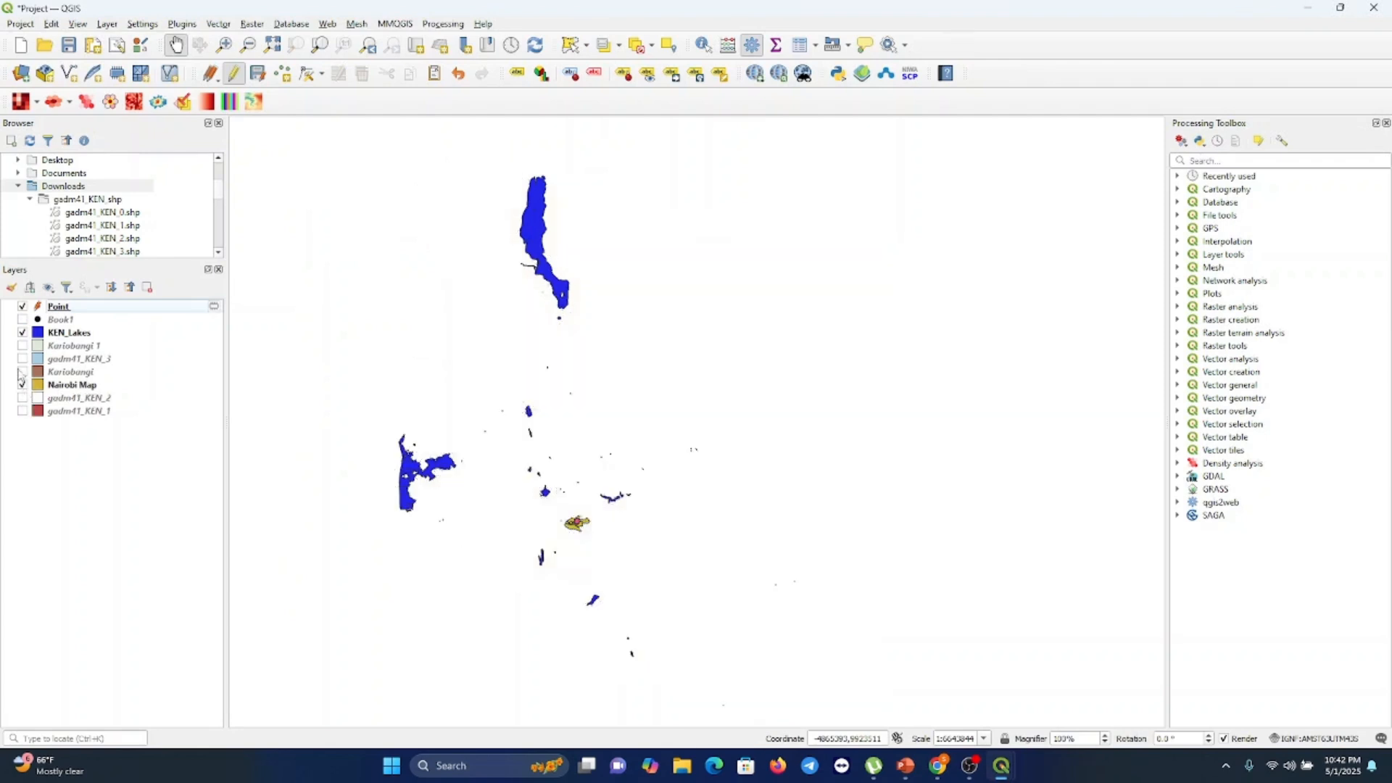
{"action": "left_click", "coordinate": [23, 332]}
{"action": "left_click", "coordinate": [22, 332]}
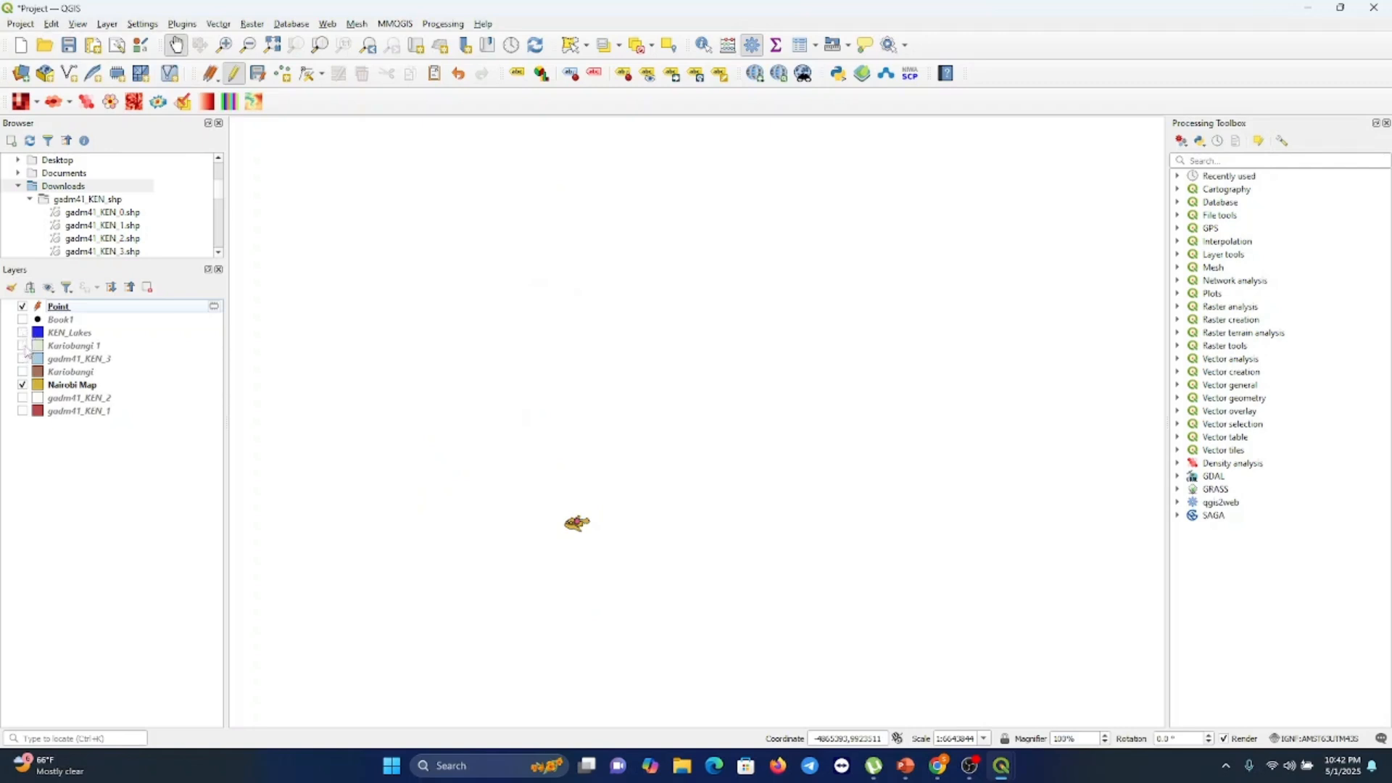
{"action": "left_click", "coordinate": [23, 346]}
{"action": "left_click", "coordinate": [23, 373]}
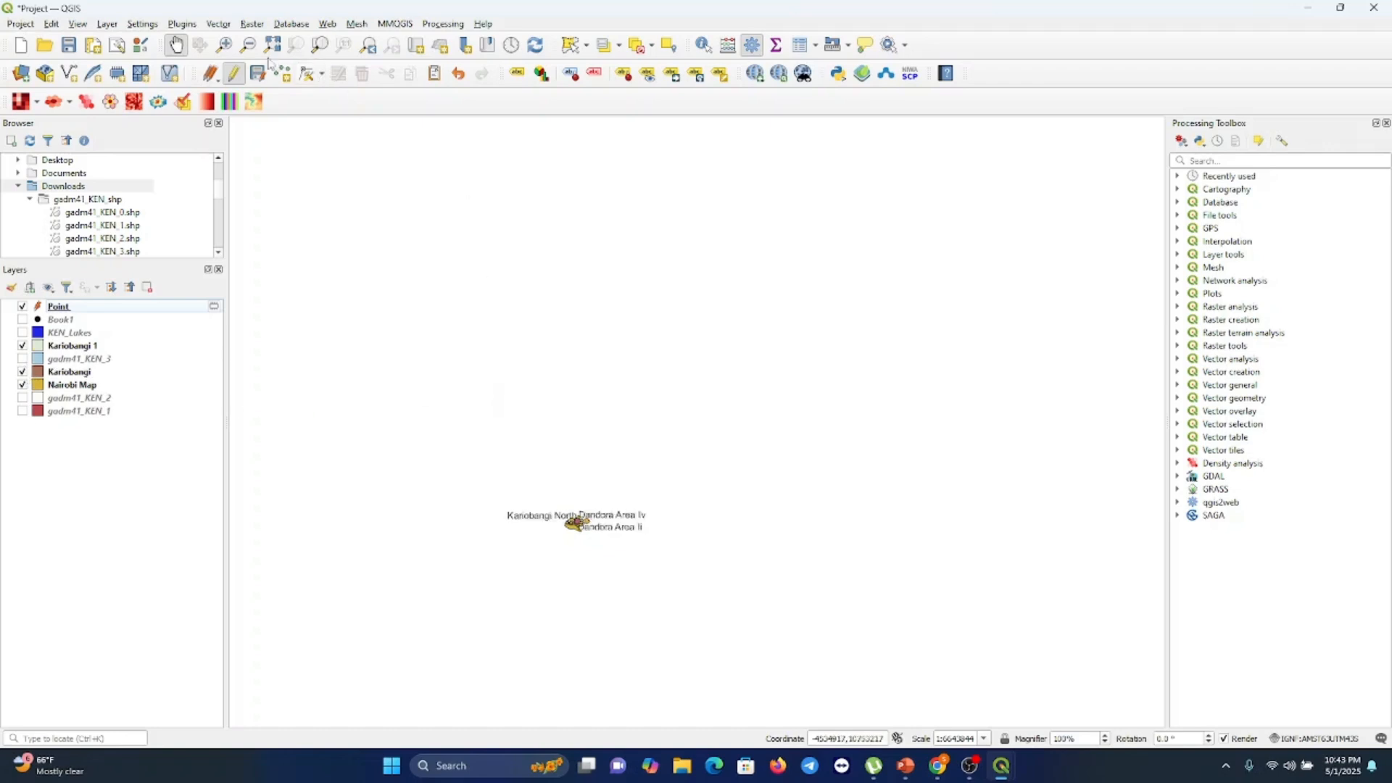
{"action": "left_click", "coordinate": [224, 45]}
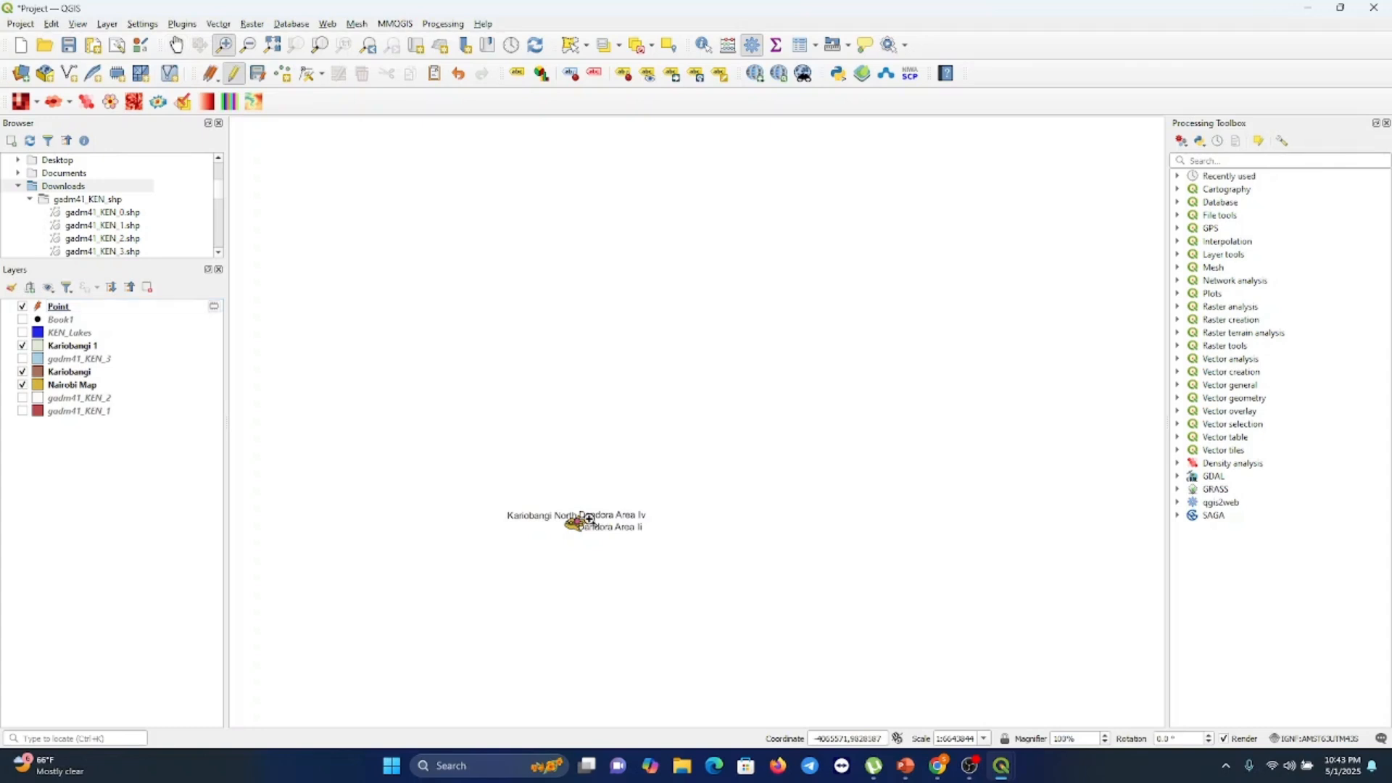
{"action": "left_click", "coordinate": [590, 519]}
{"action": "left_click", "coordinate": [591, 520]}
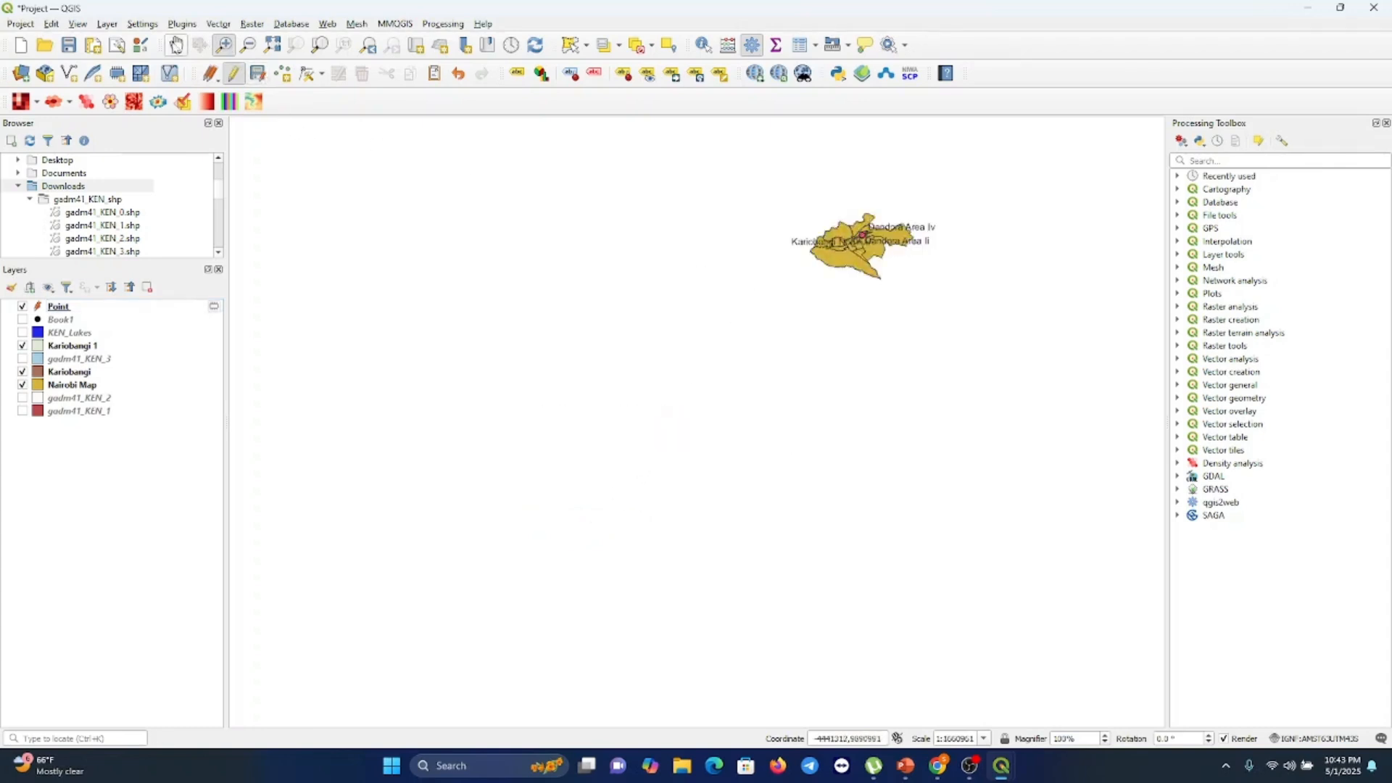
{"action": "left_click", "coordinate": [176, 45]}
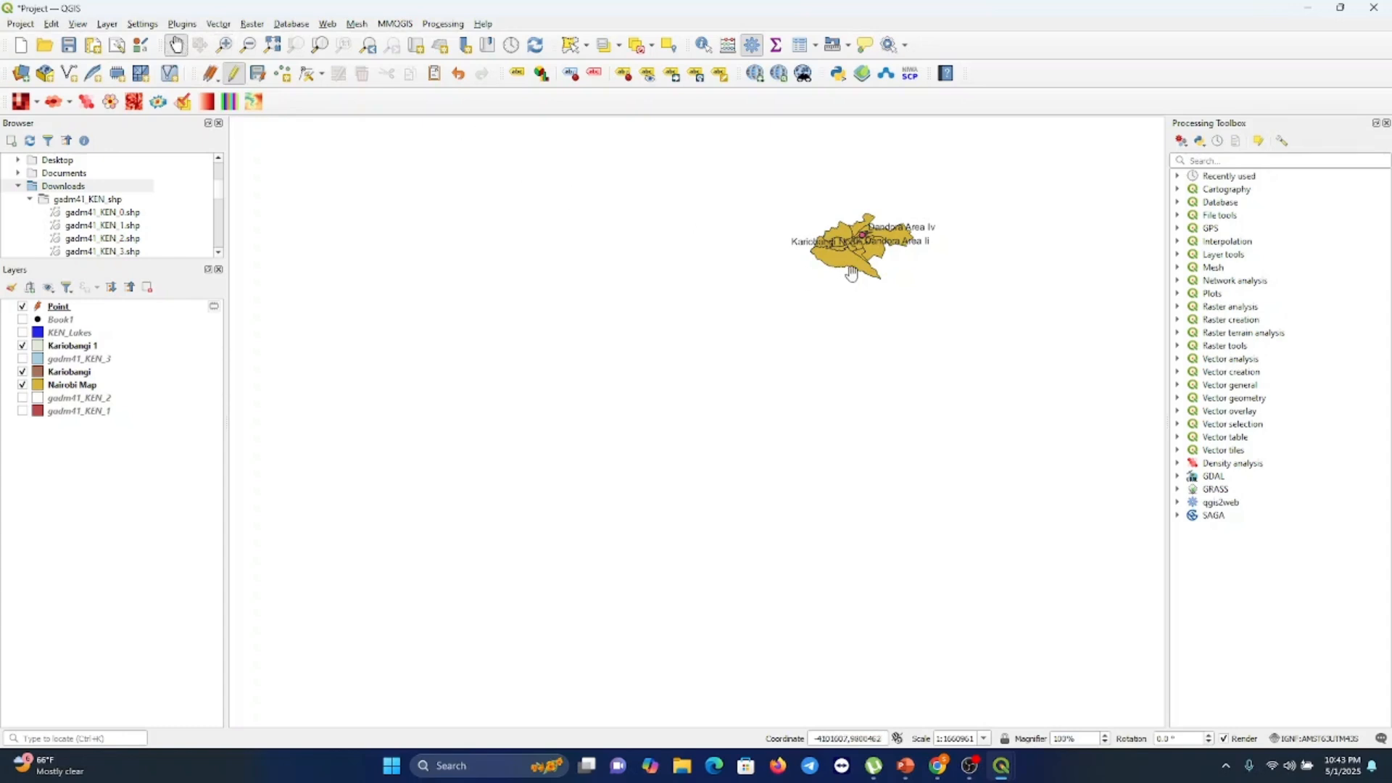
{"action": "left_click_drag", "start_coordinate": [851, 275], "coordinate": [715, 387]}
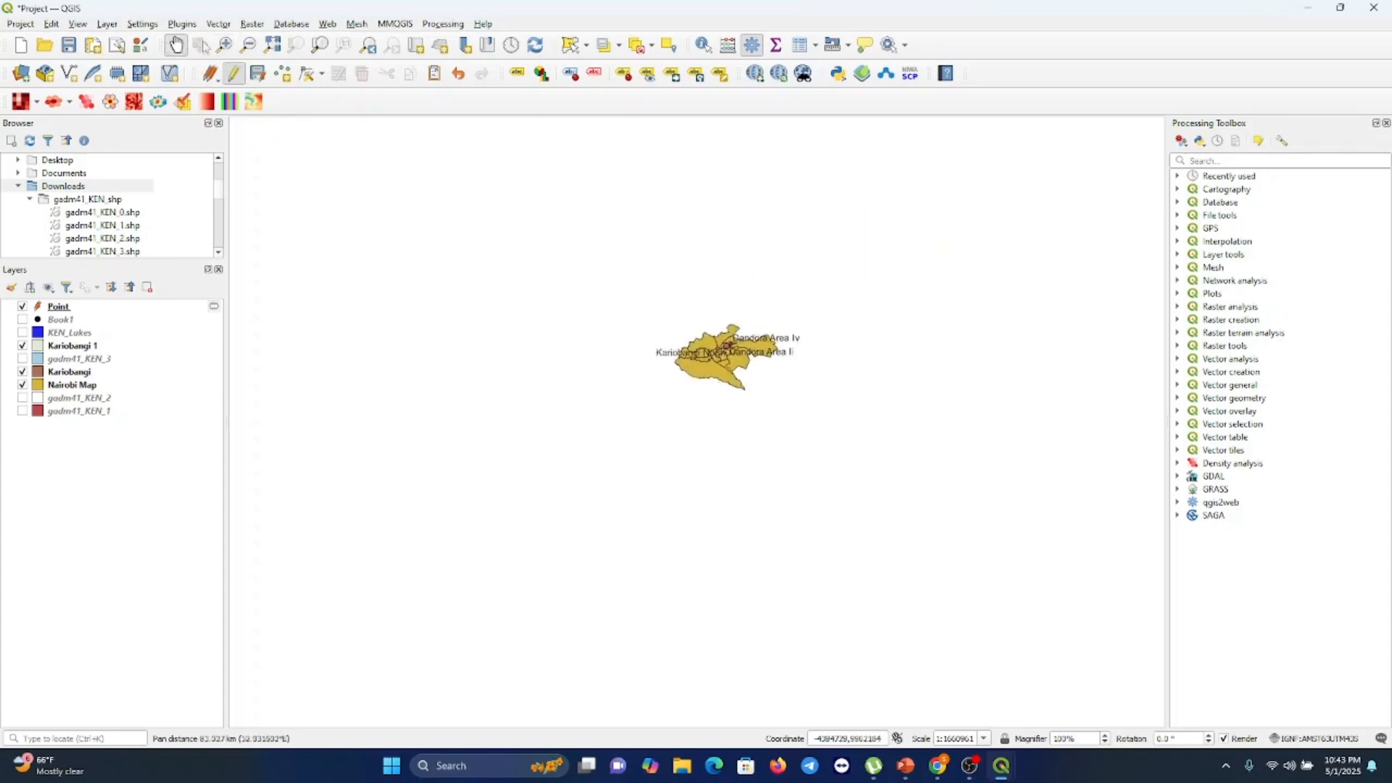
{"action": "left_click", "coordinate": [224, 45]}
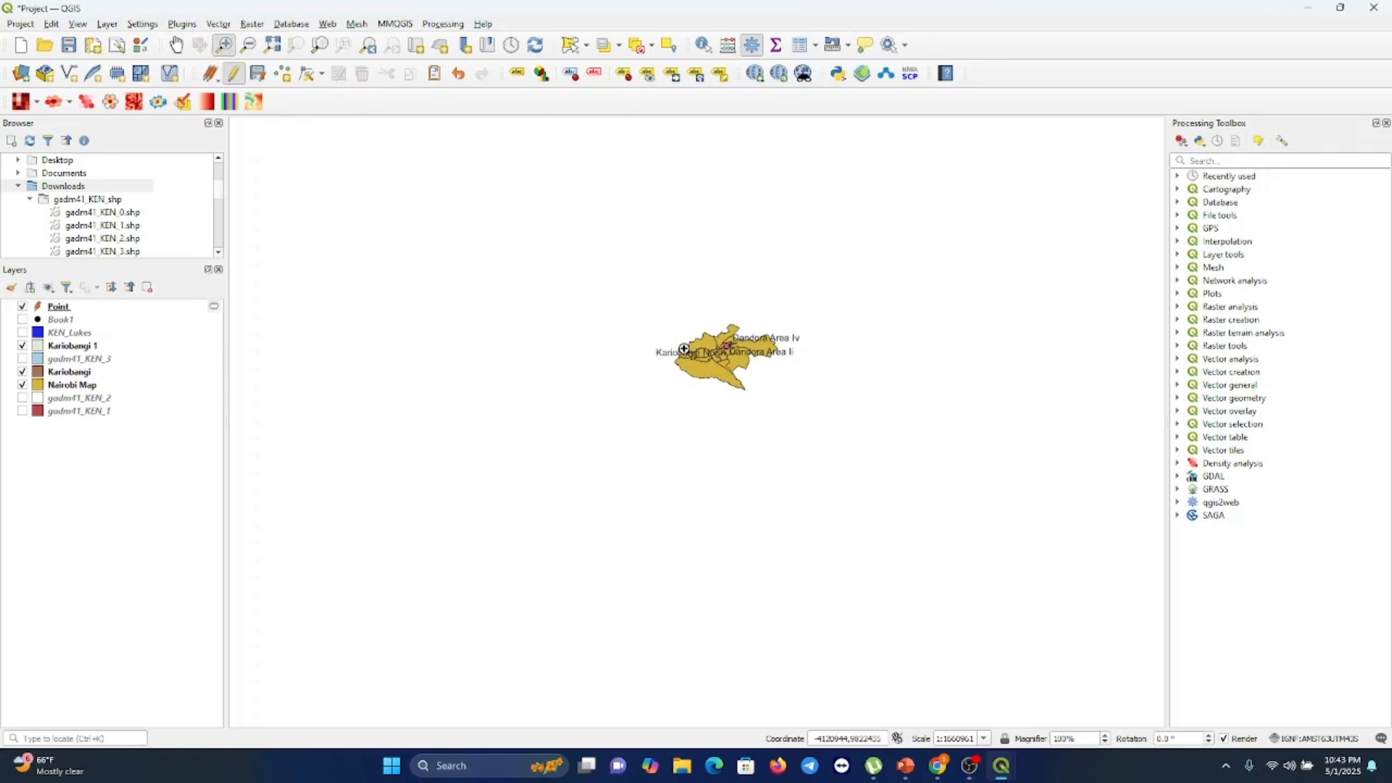
{"action": "left_click", "coordinate": [683, 348]}
{"action": "left_click", "coordinate": [733, 443]}
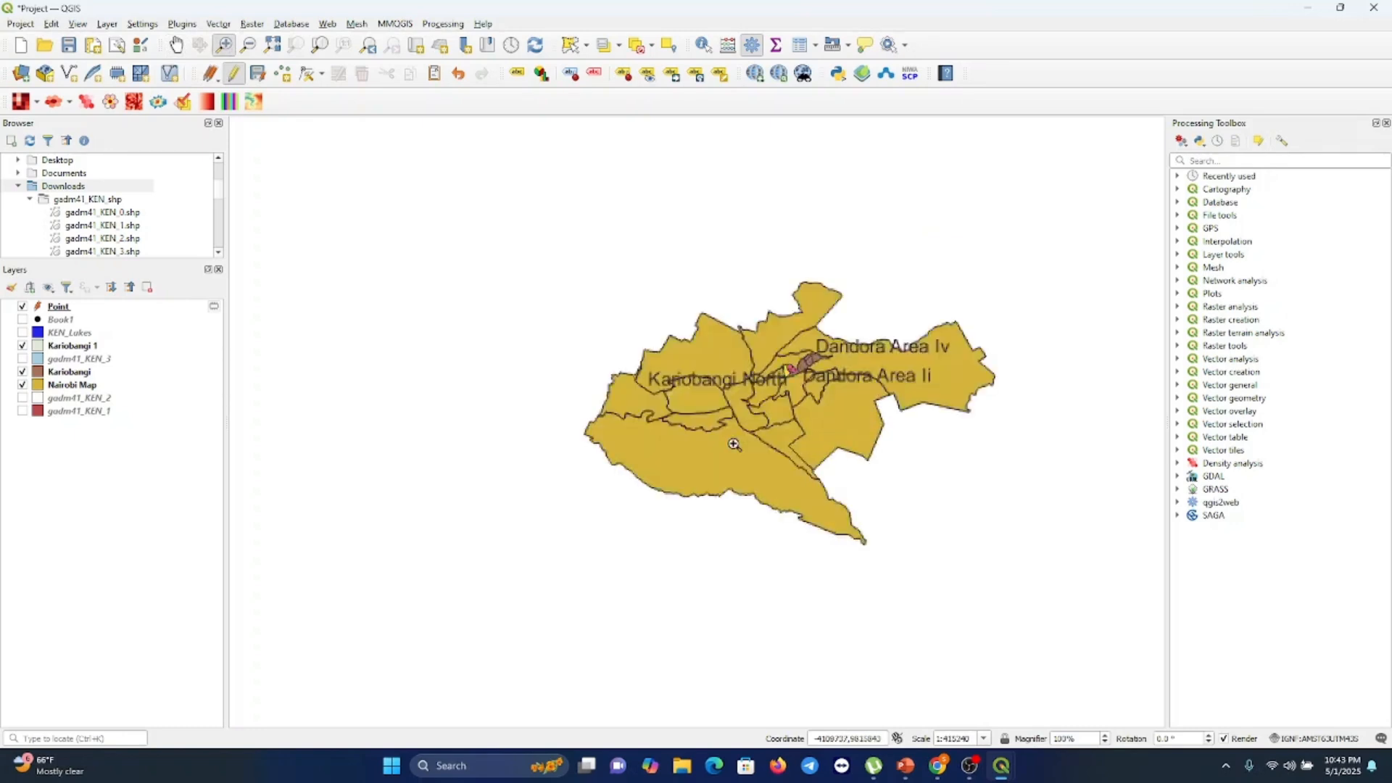
{"action": "left_click", "coordinate": [752, 440]}
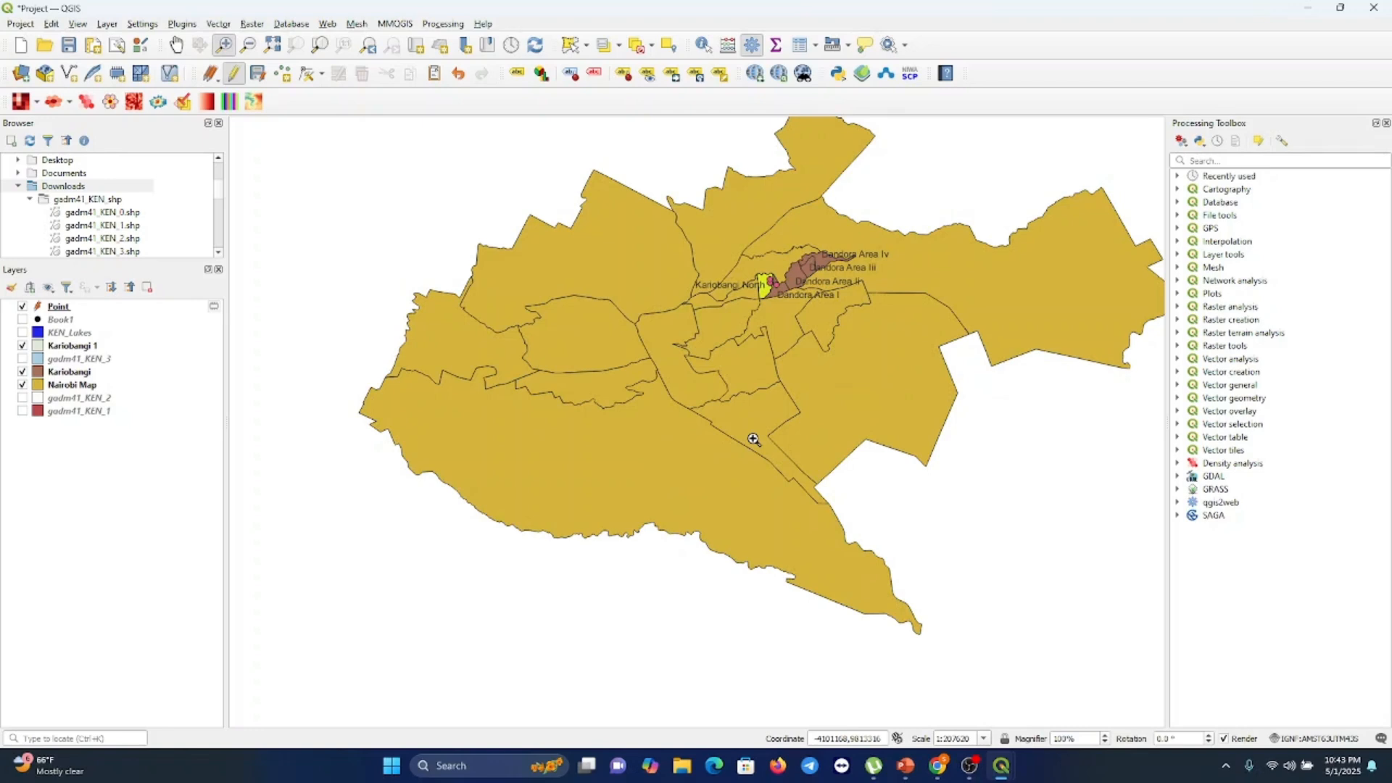
{"action": "left_click", "coordinate": [177, 45]}
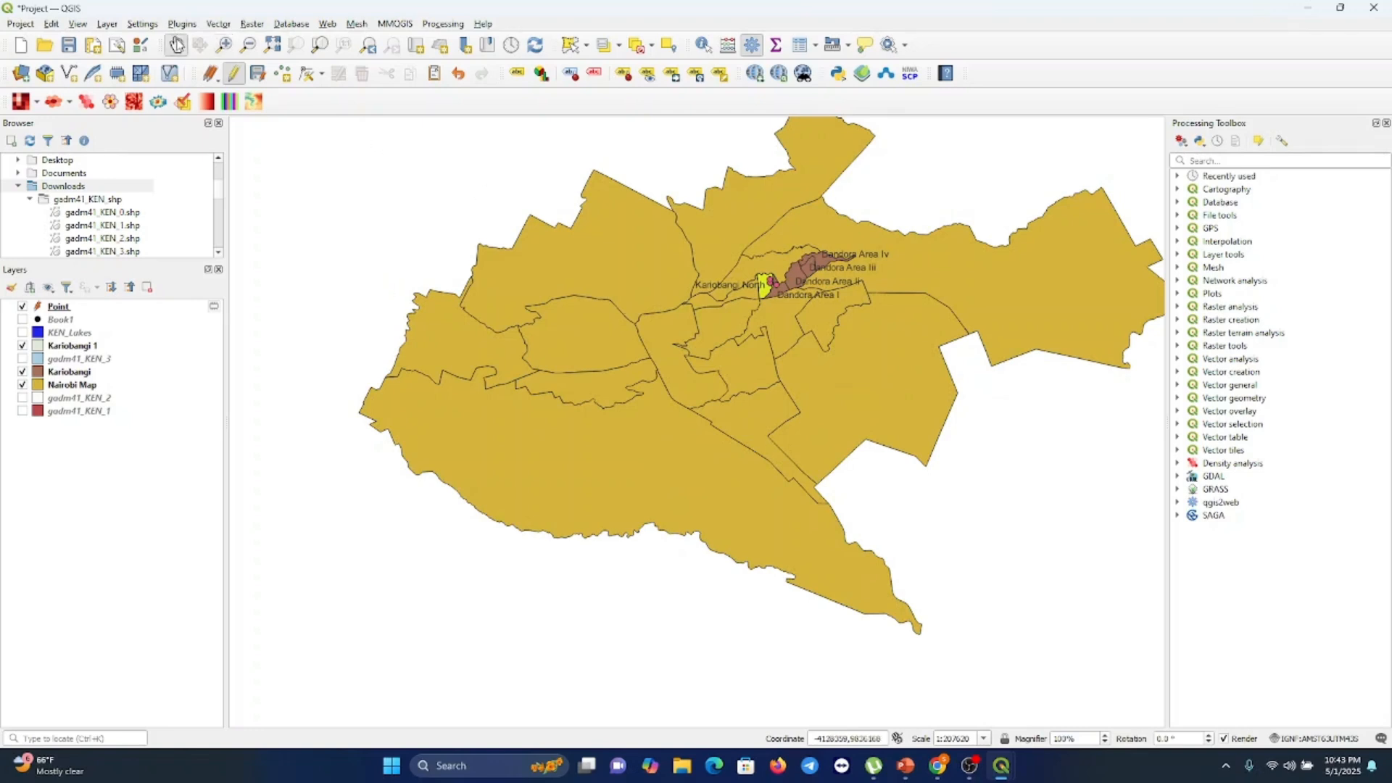
{"action": "left_click_drag", "start_coordinate": [645, 348], "coordinate": [572, 376]}
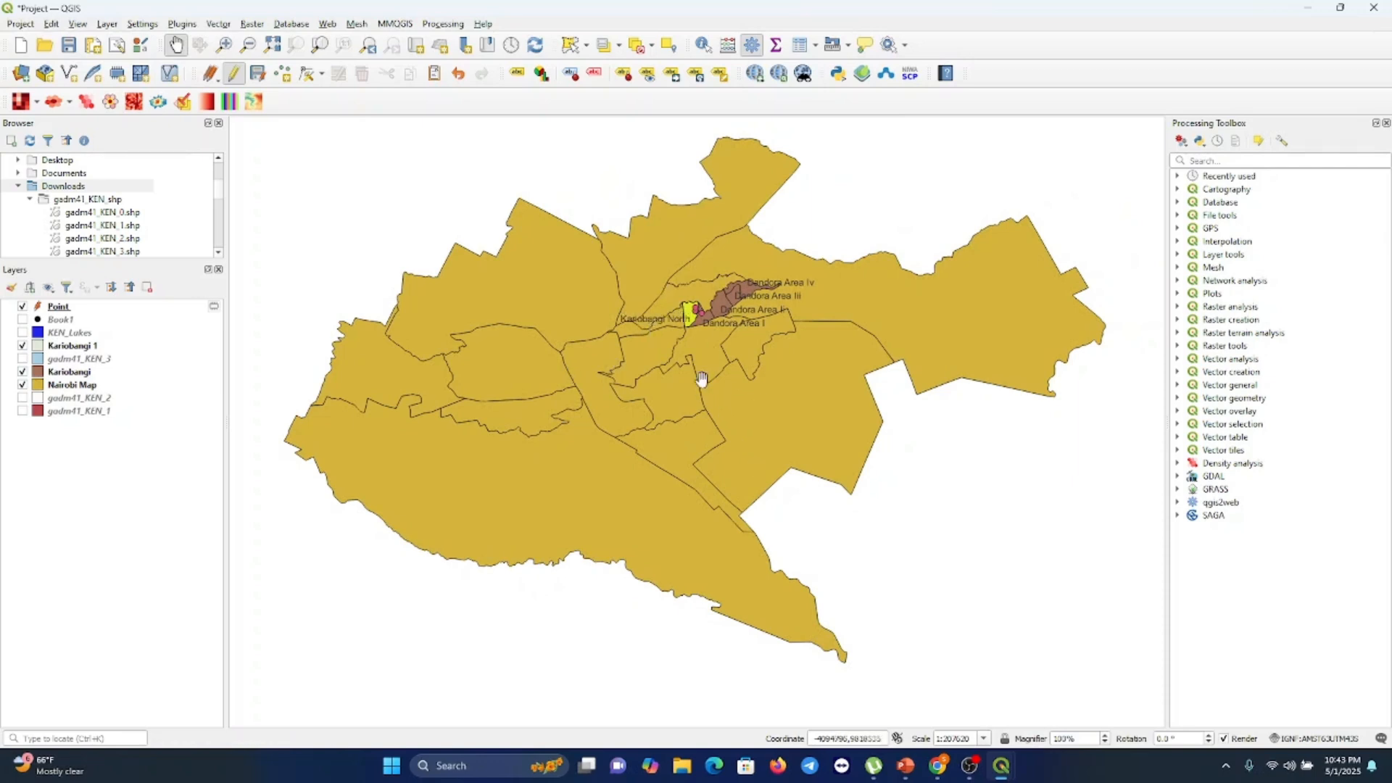
{"action": "mouse_move", "coordinate": [1005, 767]}
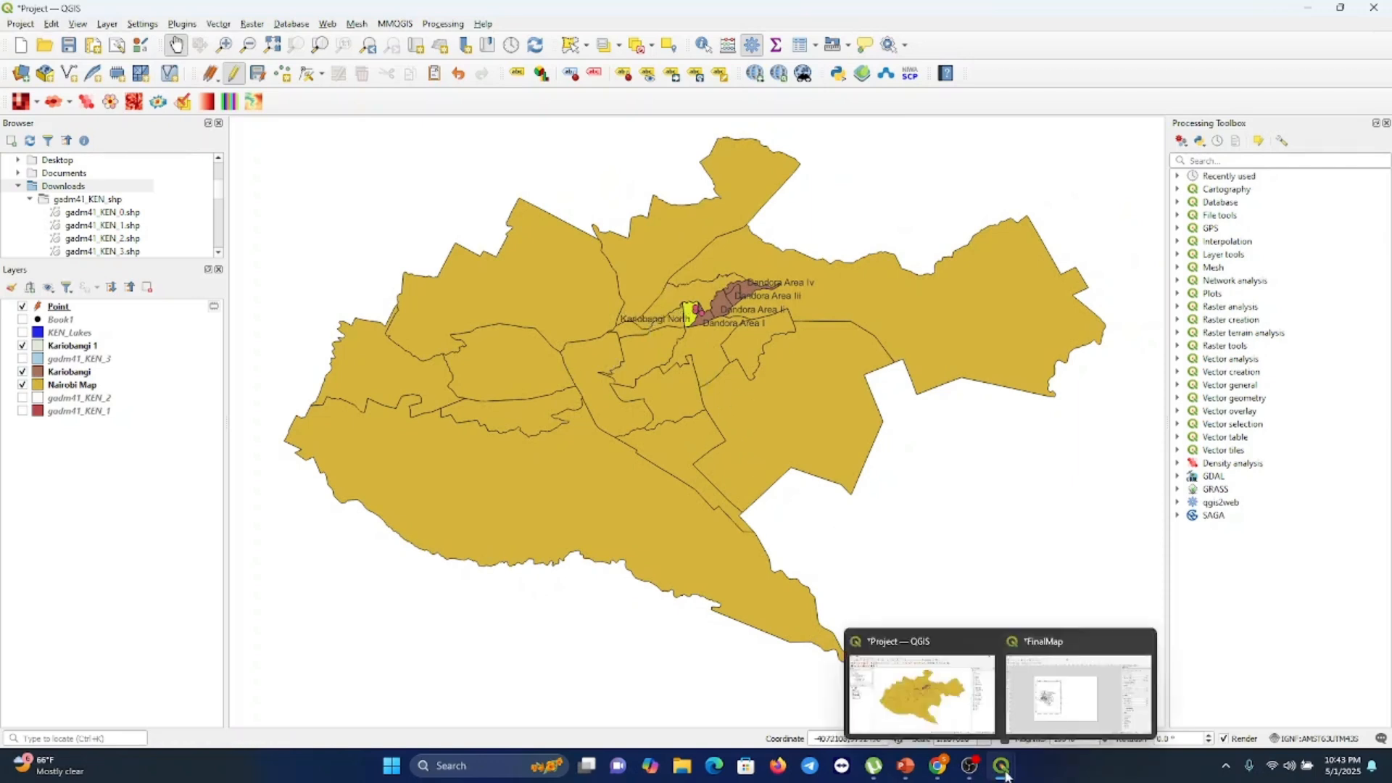
{"action": "left_click", "coordinate": [1051, 728]}
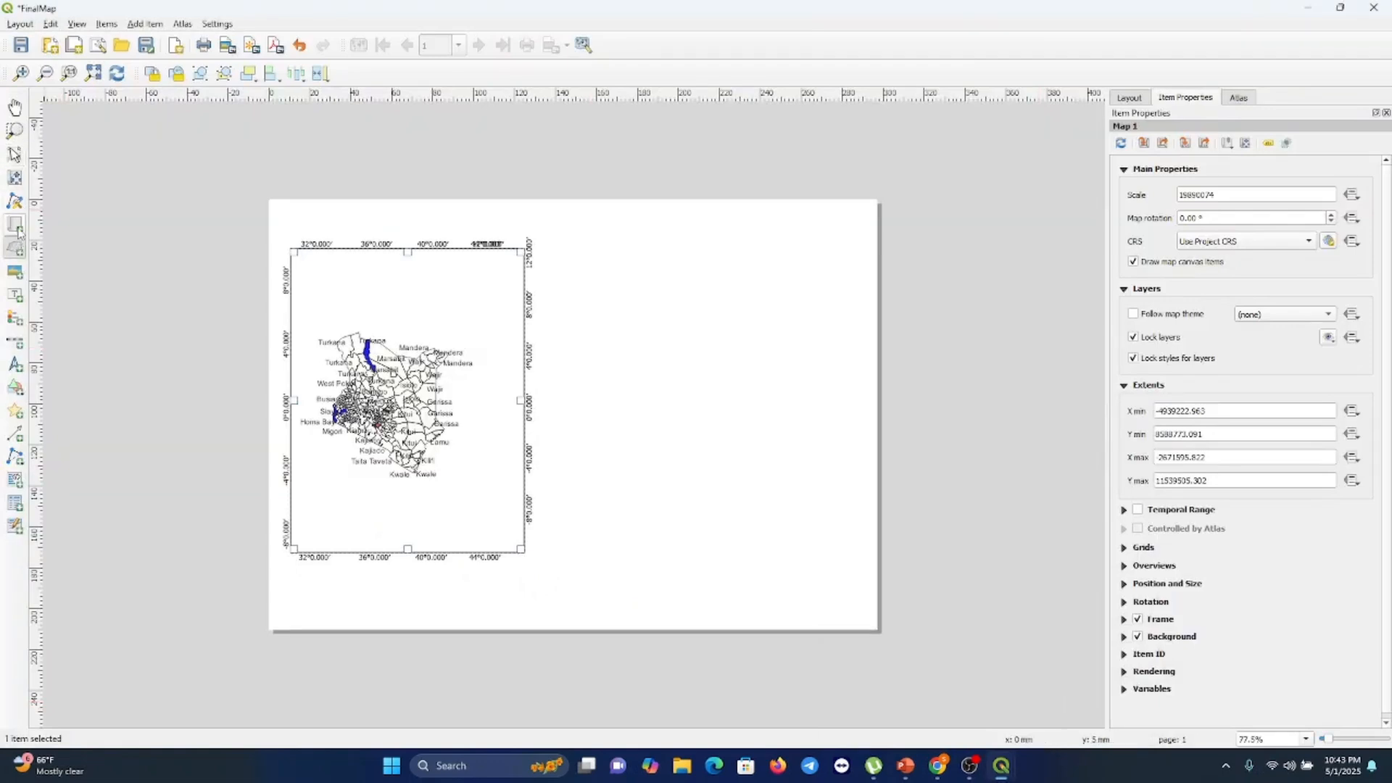
{"action": "left_click", "coordinate": [16, 226]}
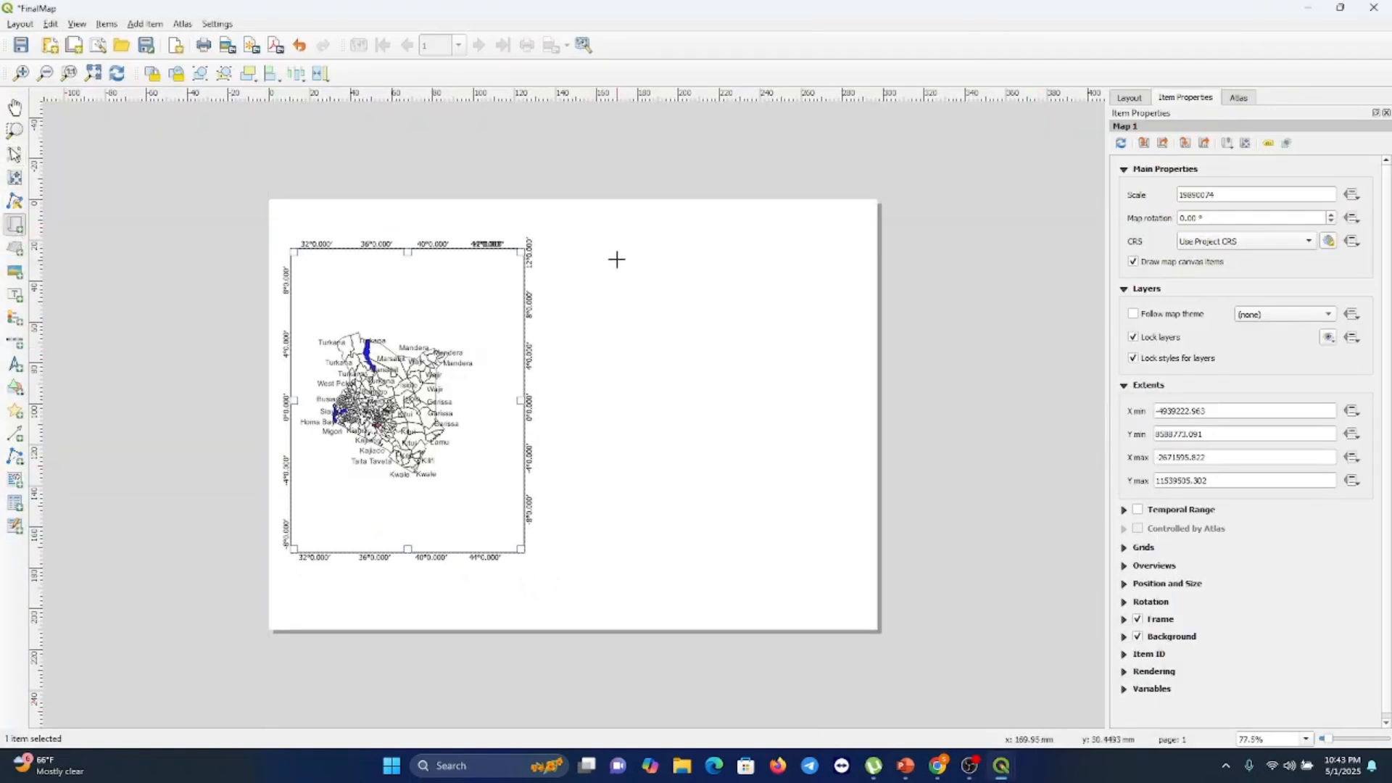
{"action": "left_click_drag", "start_coordinate": [622, 233], "coordinate": [827, 406]}
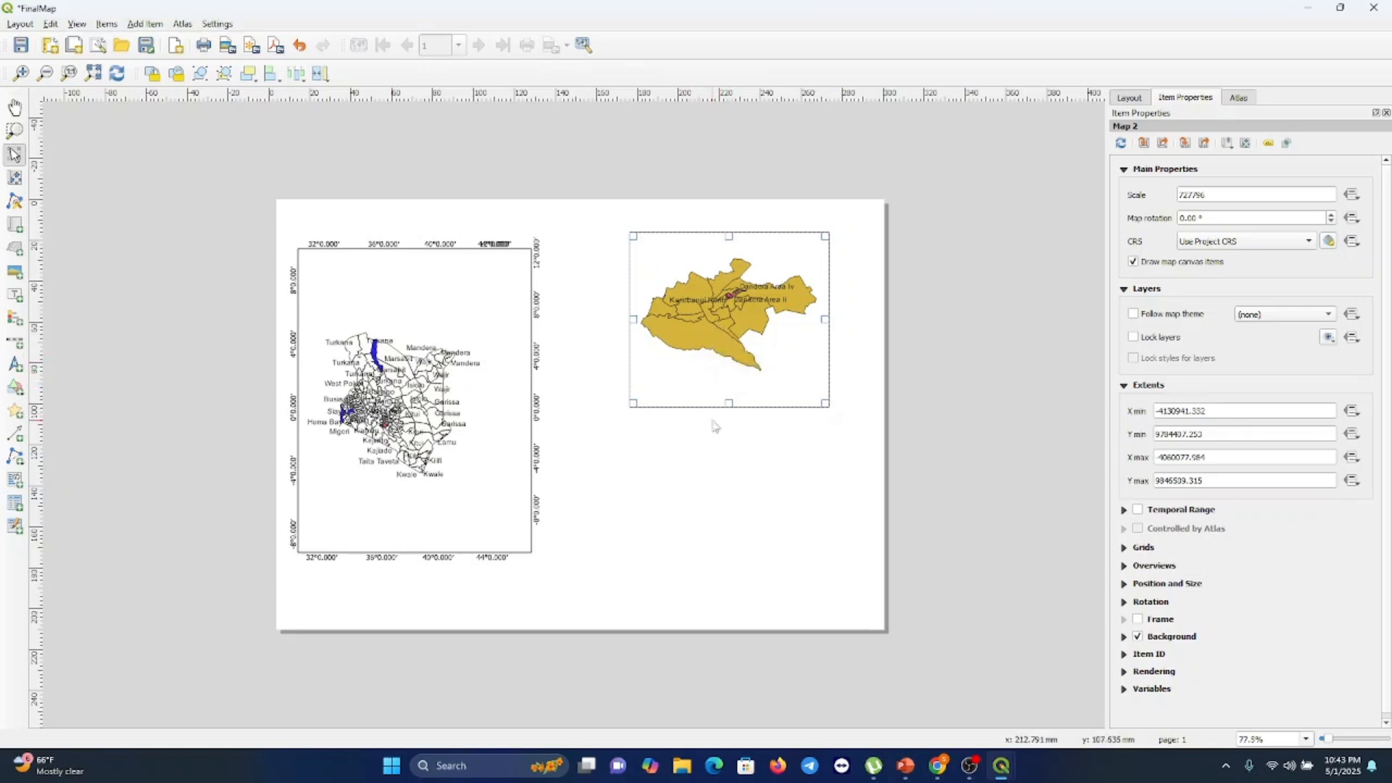
{"action": "key", "text": "ctrl+z"}
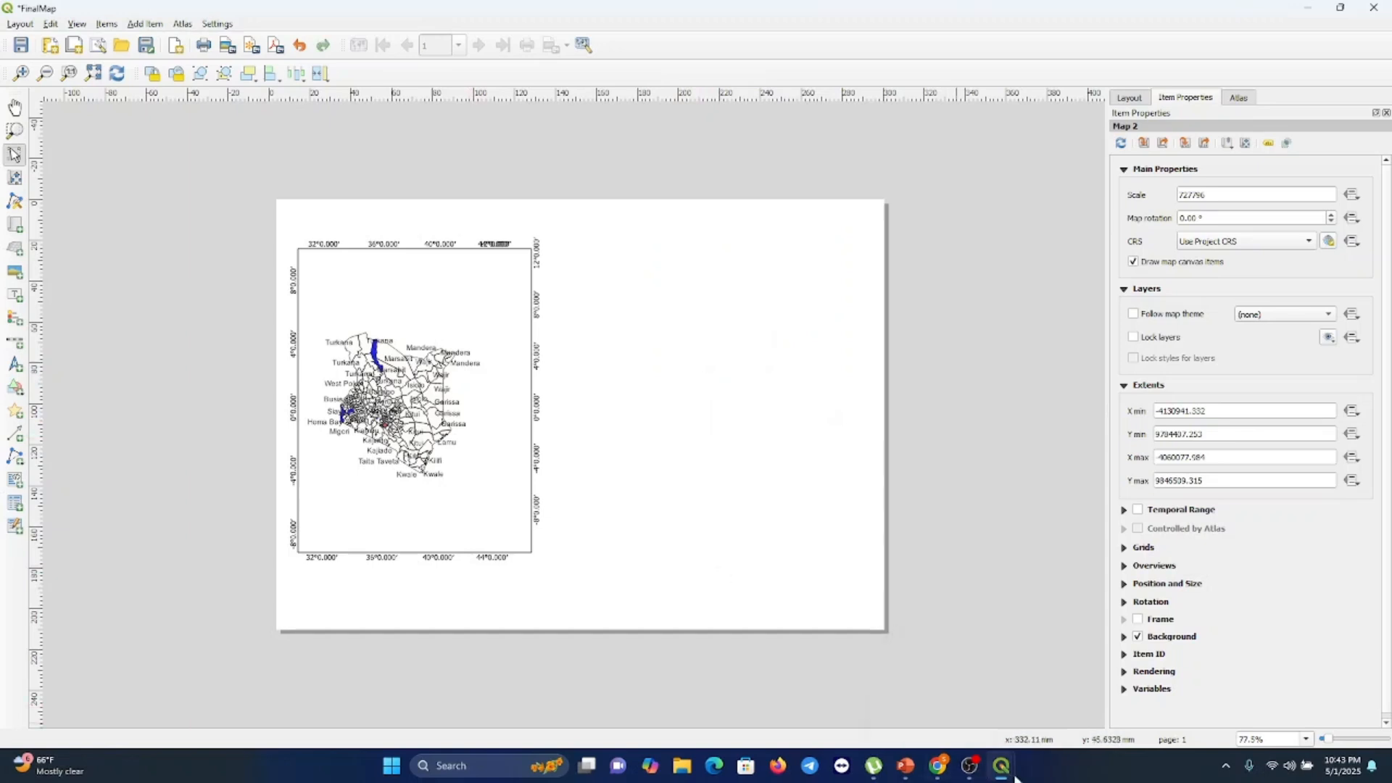
Return to the main QGIS window and turn the gadm41_KEN_2 and KEN_Lakes layers back on
{"action": "mouse_move", "coordinate": [1005, 771]}
{"action": "left_click", "coordinate": [910, 689]}
{"action": "left_click", "coordinate": [911, 689]}
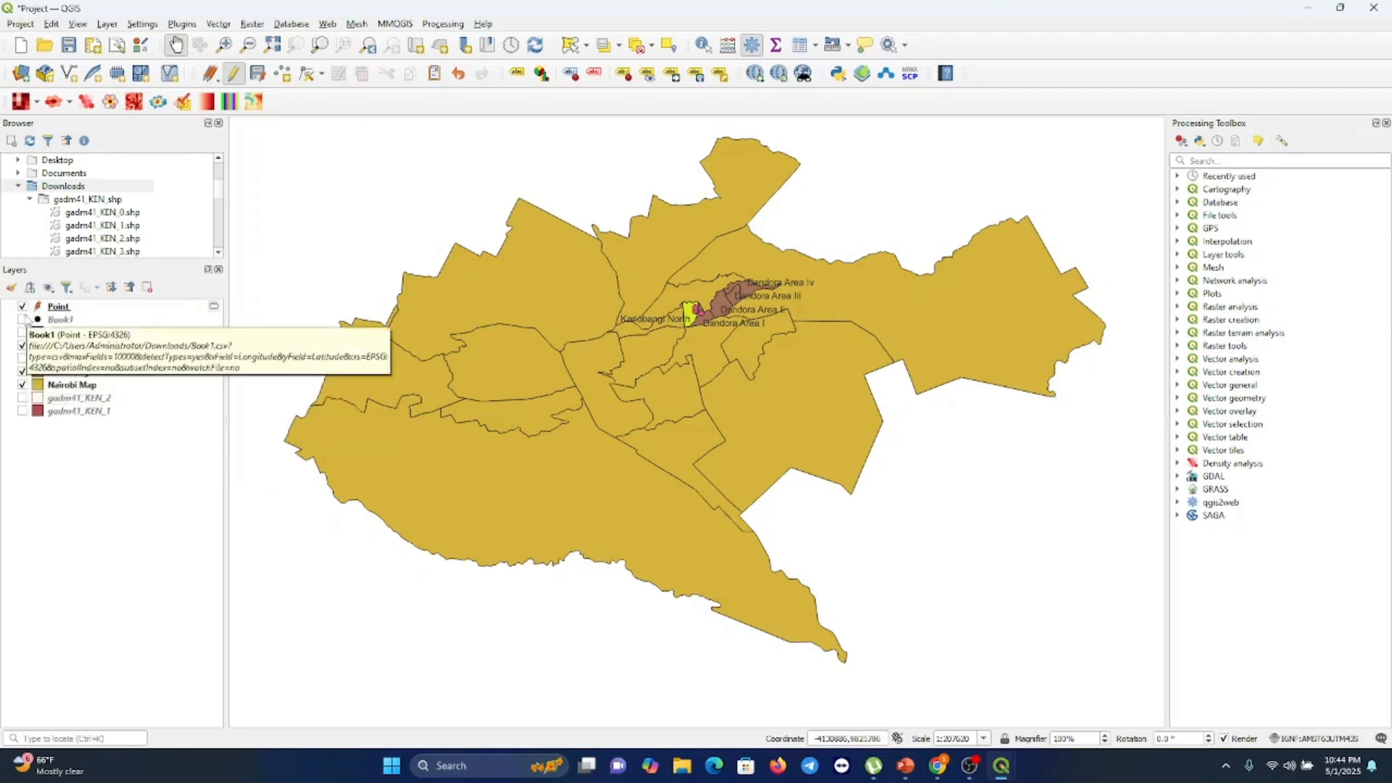
{"action": "left_click", "coordinate": [21, 398]}
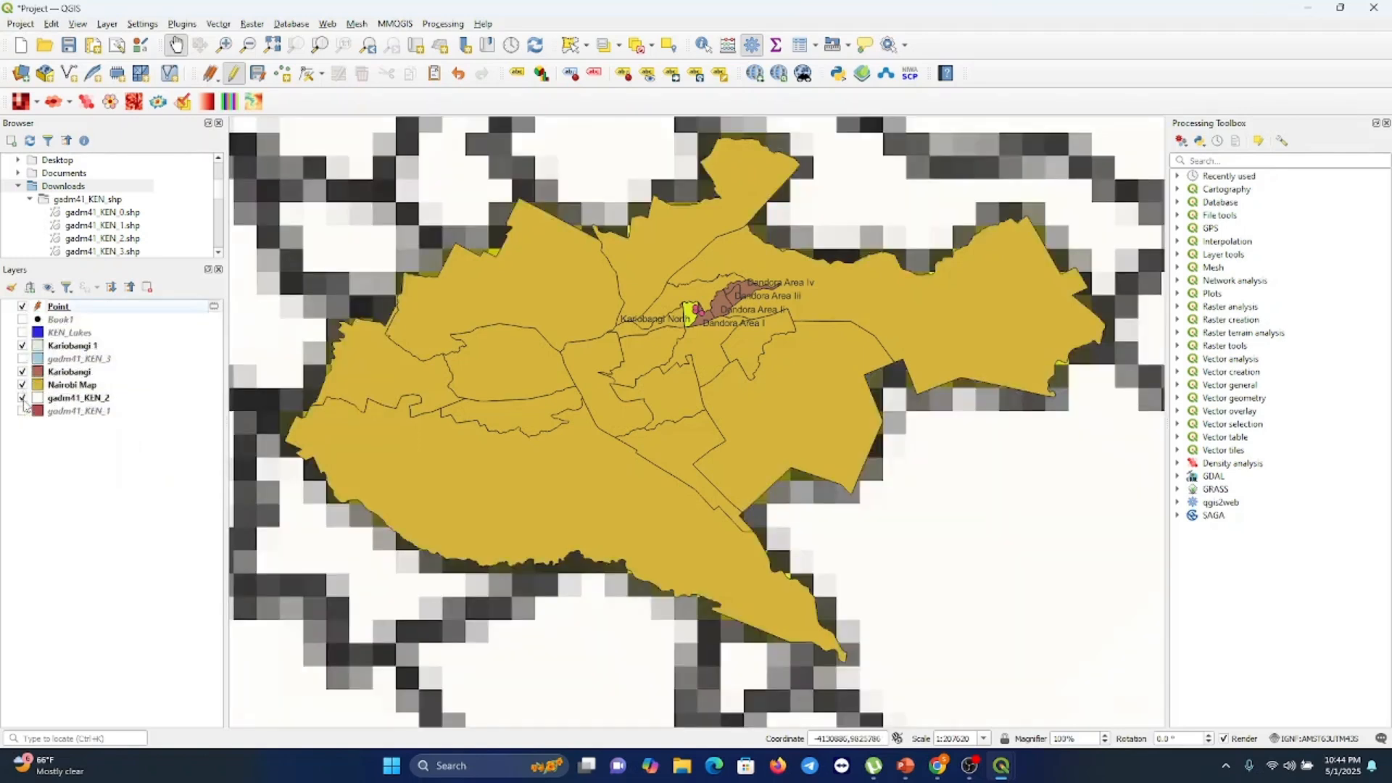
{"action": "left_click", "coordinate": [20, 321]}
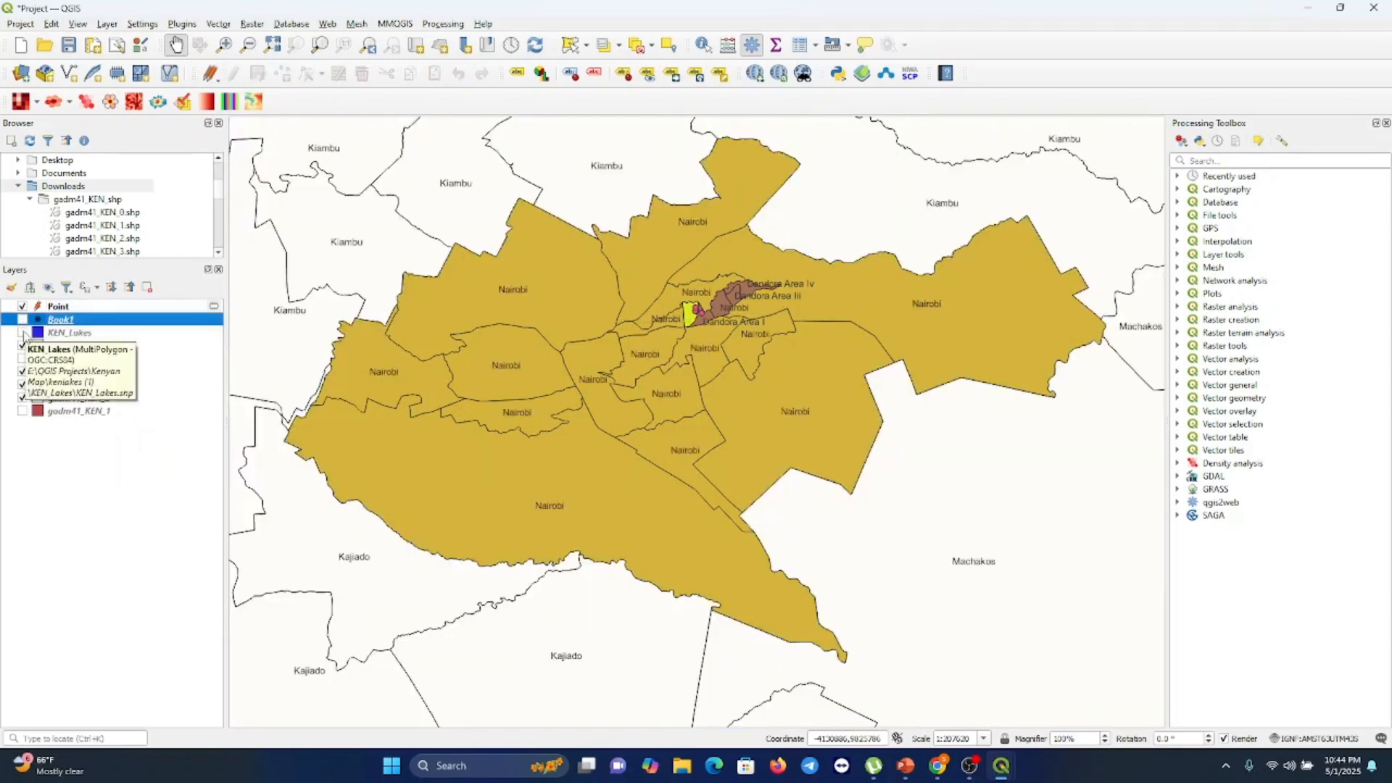
{"action": "left_click", "coordinate": [22, 333]}
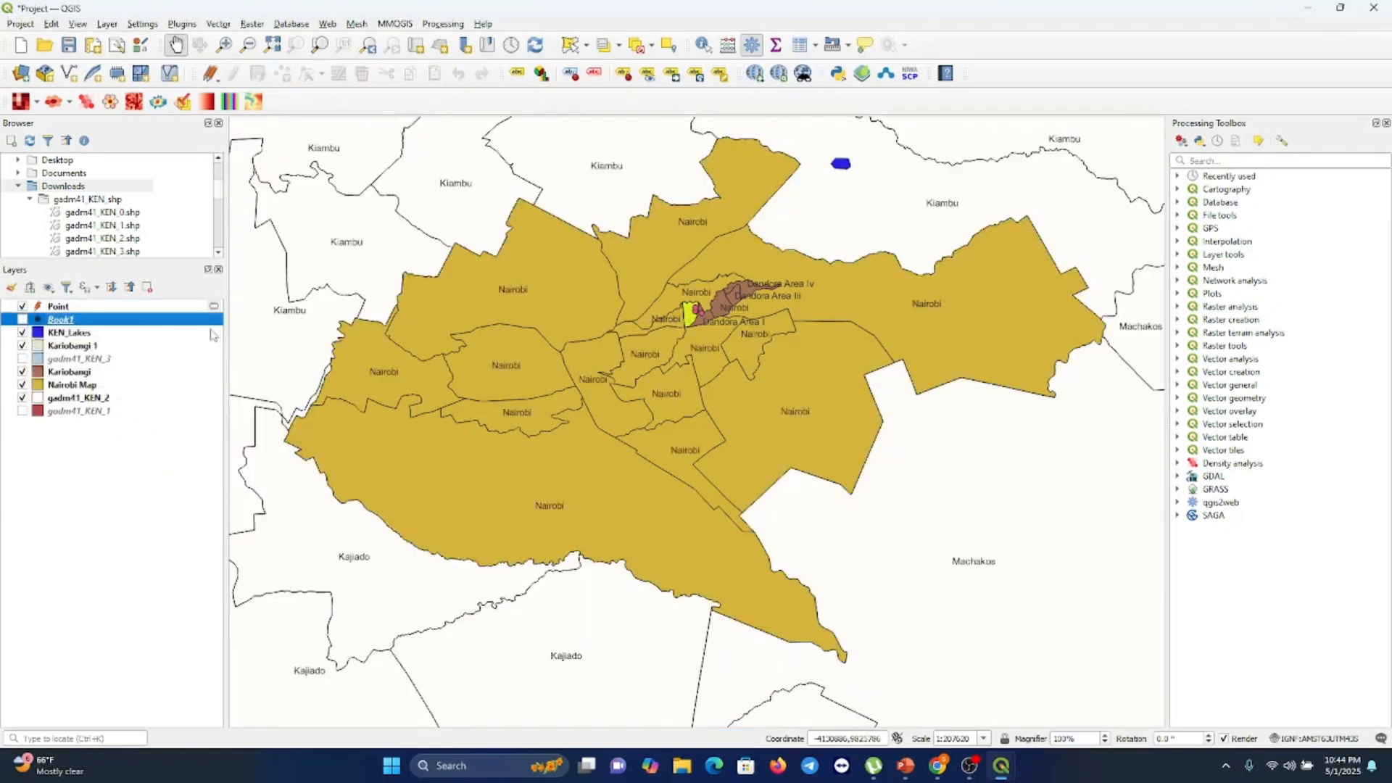
{"action": "left_click", "coordinate": [247, 45]}
{"action": "left_click", "coordinate": [444, 309]}
{"action": "left_click", "coordinate": [444, 310]}
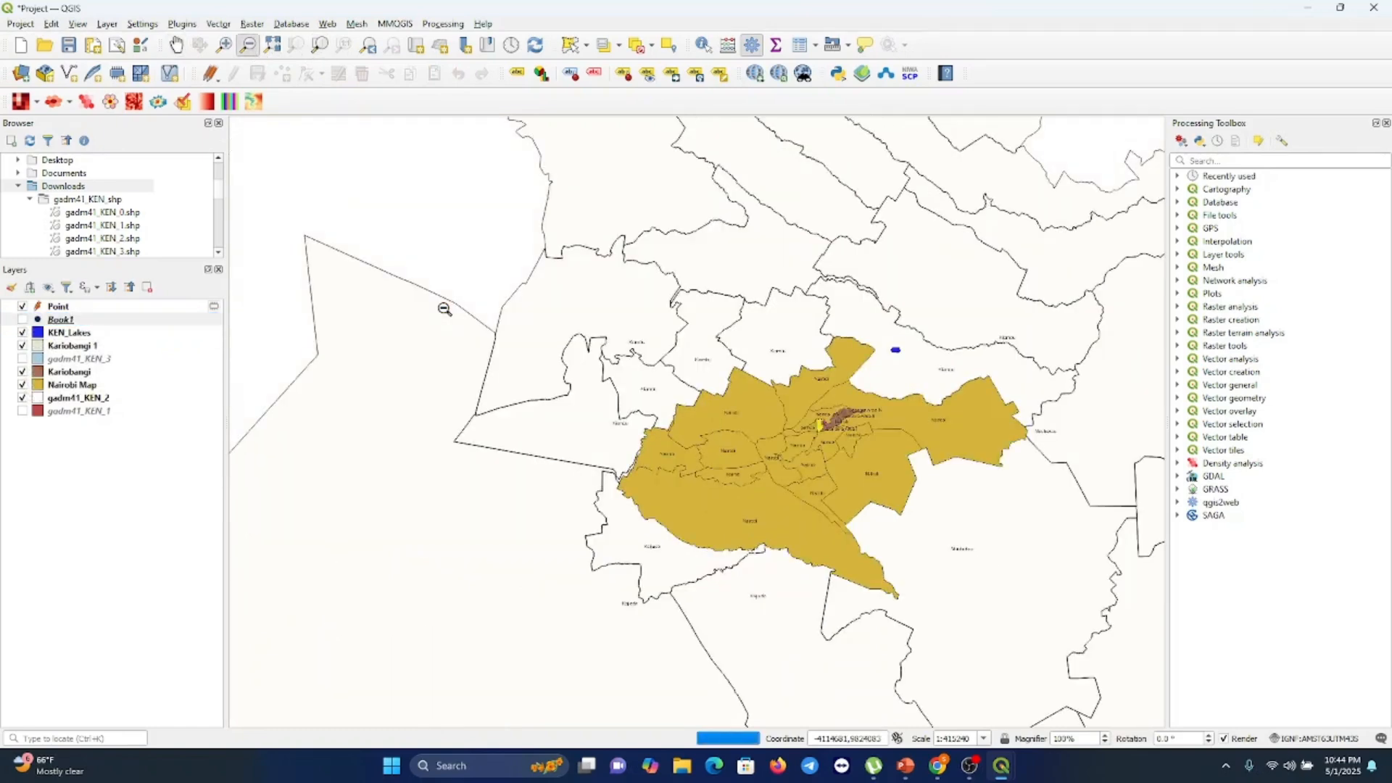
{"action": "left_click", "coordinate": [444, 309]}
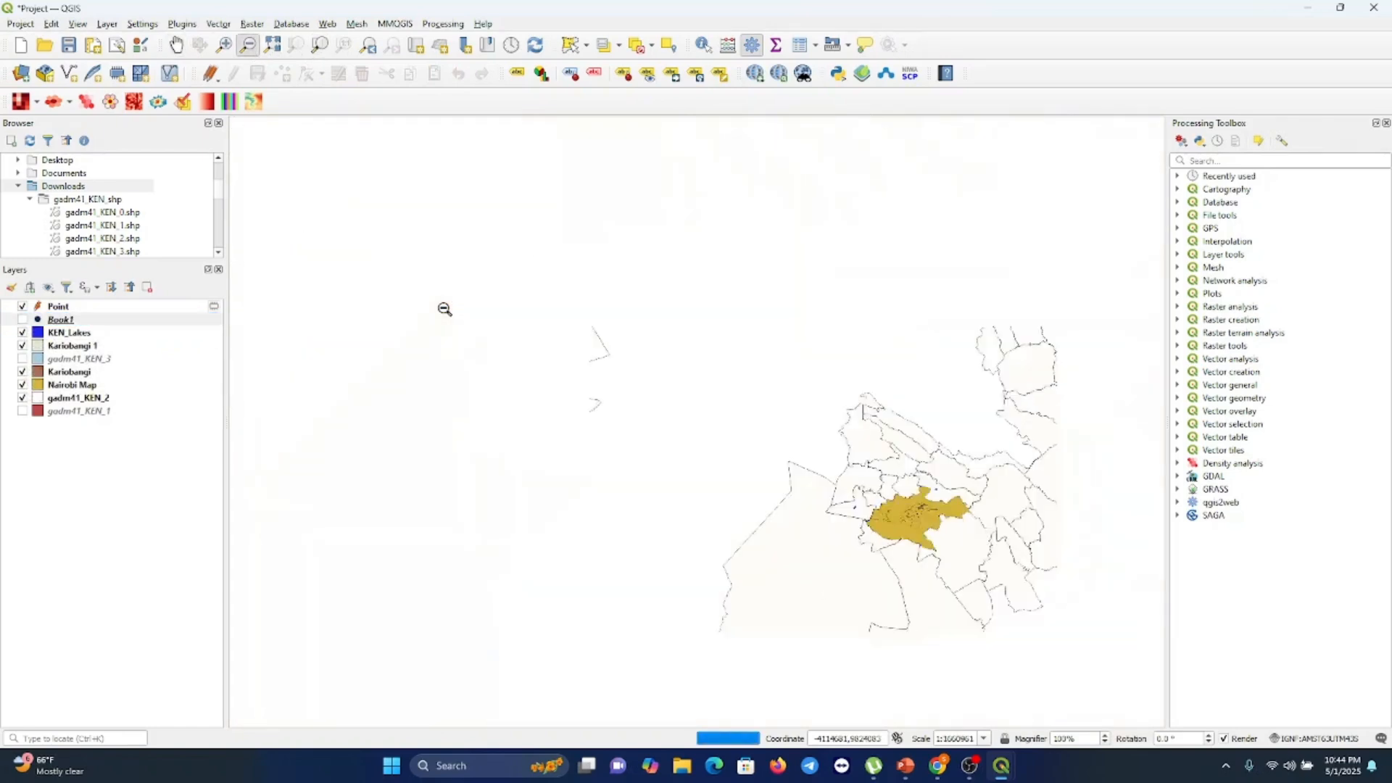
{"action": "left_click", "coordinate": [444, 310]}
{"action": "left_click", "coordinate": [445, 310]}
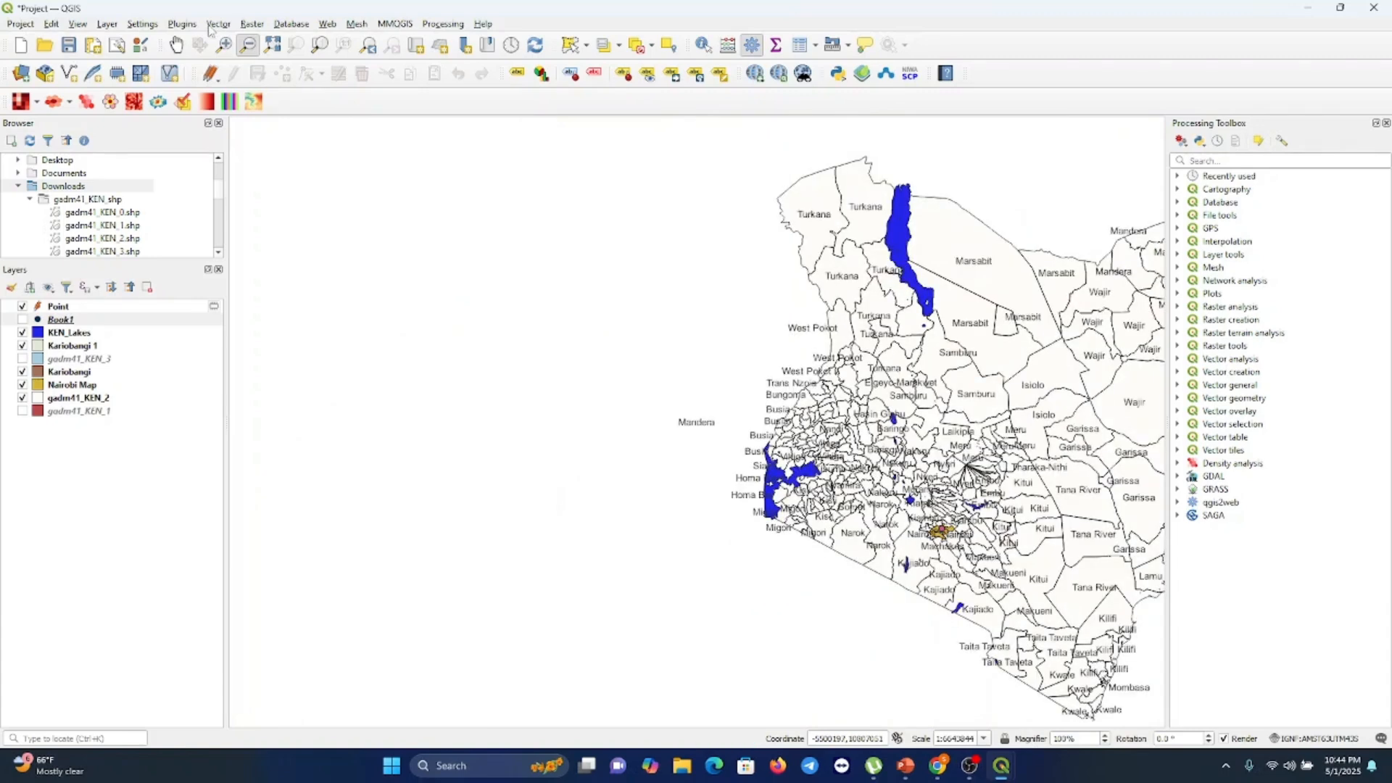
{"action": "left_click", "coordinate": [176, 45]}
{"action": "left_click_drag", "start_coordinate": [883, 395], "coordinate": [650, 387]}
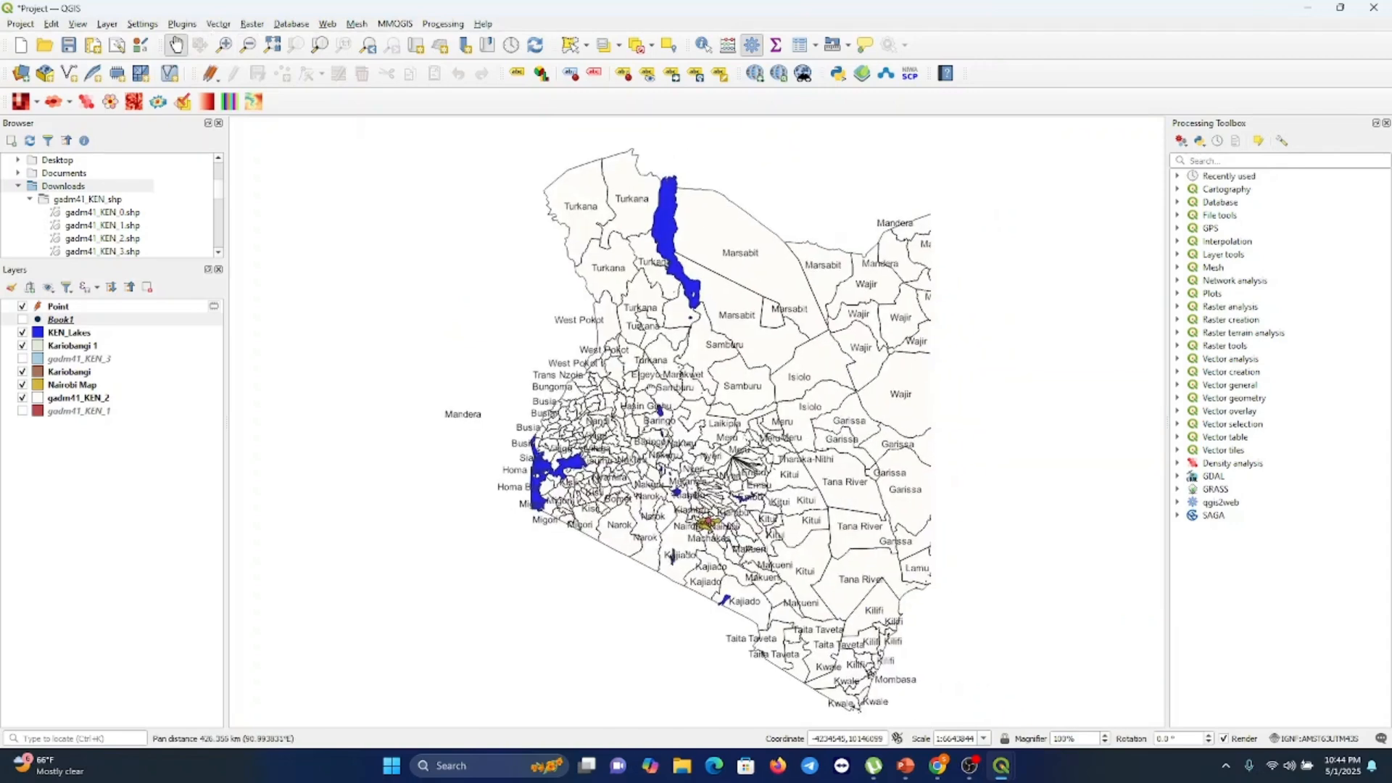
Switch to the FinalMap layout and add a scale bar in the lower-left corner of the Kenya map
{"action": "mouse_move", "coordinate": [1003, 766]}
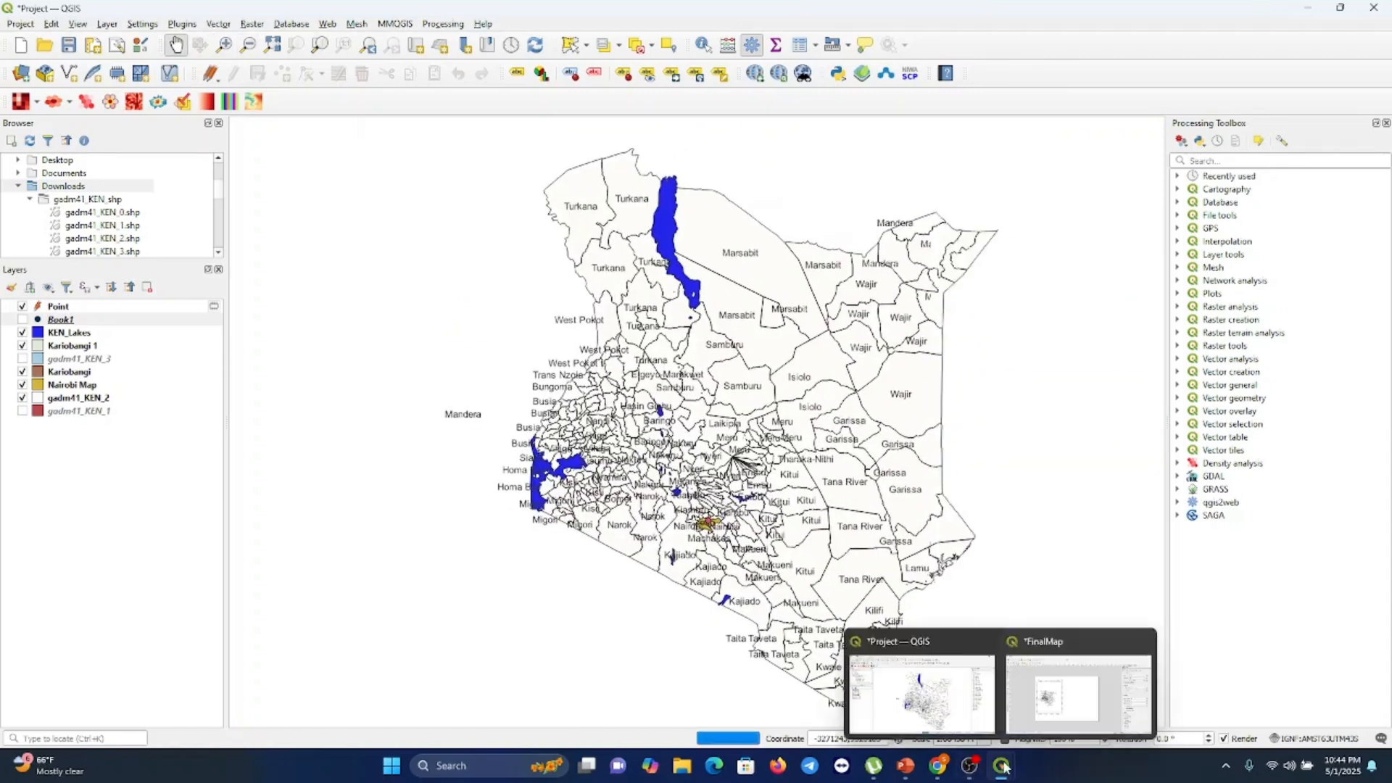
{"action": "left_click", "coordinate": [1078, 694]}
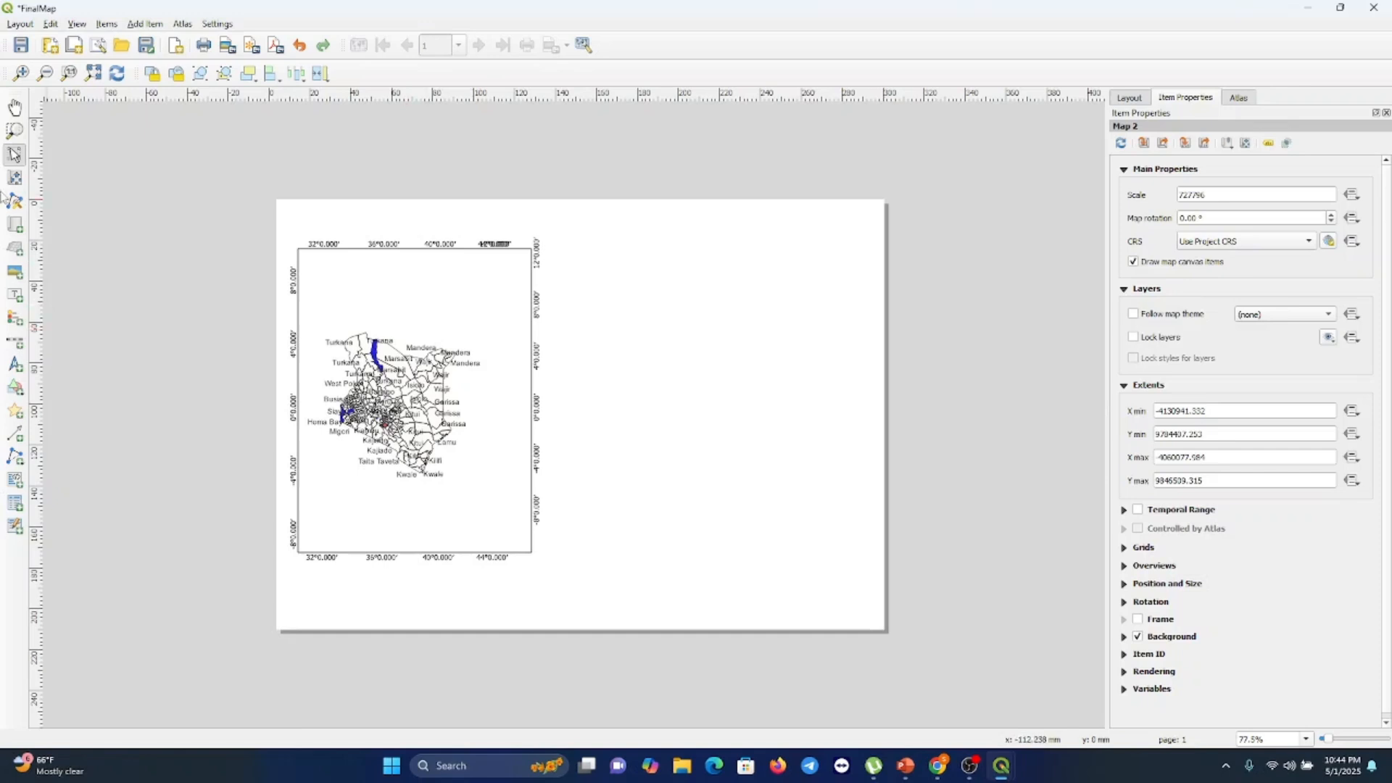
{"action": "left_click", "coordinate": [16, 342]}
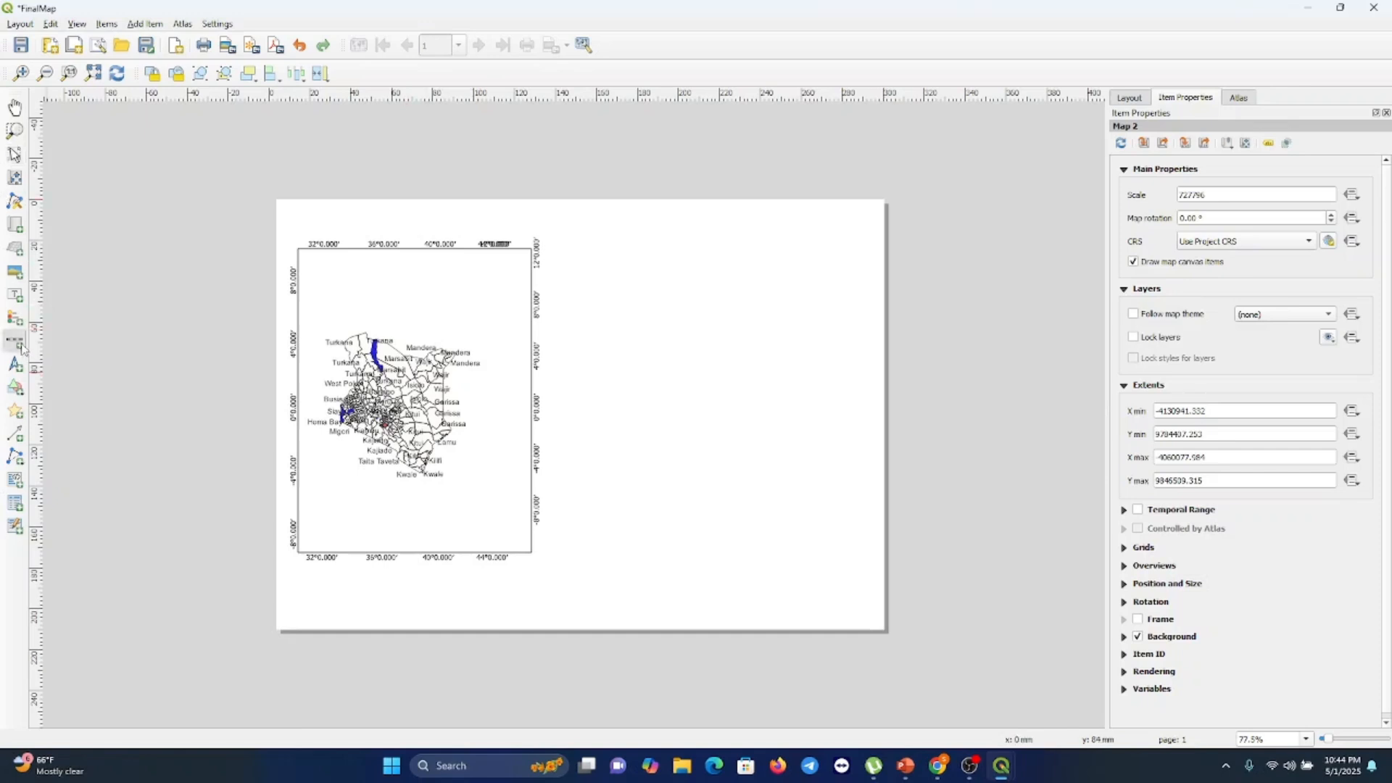
{"action": "left_click_drag", "start_coordinate": [319, 507], "coordinate": [432, 549]}
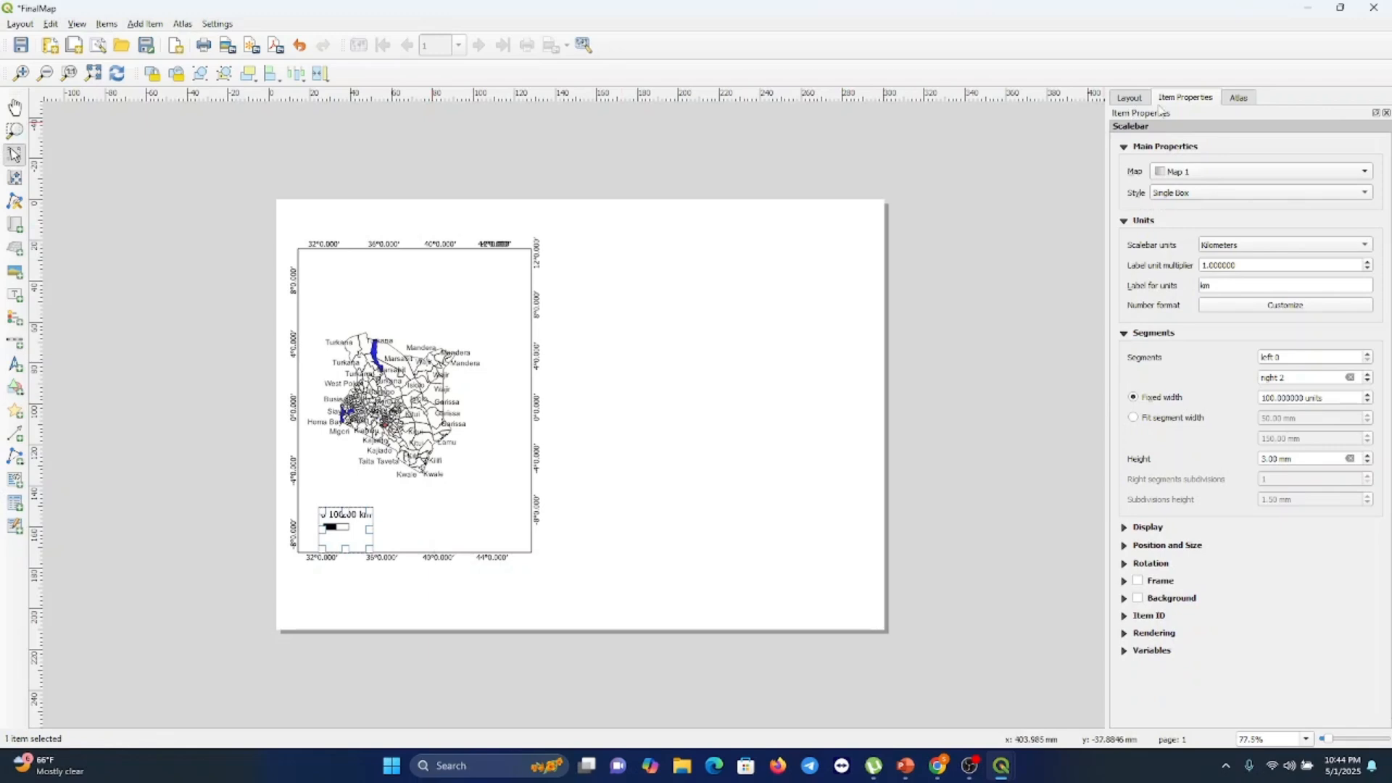
Set the scale bar style to Line Ticks Up and its label unit multiplier to 100
{"action": "left_click", "coordinate": [1201, 195]}
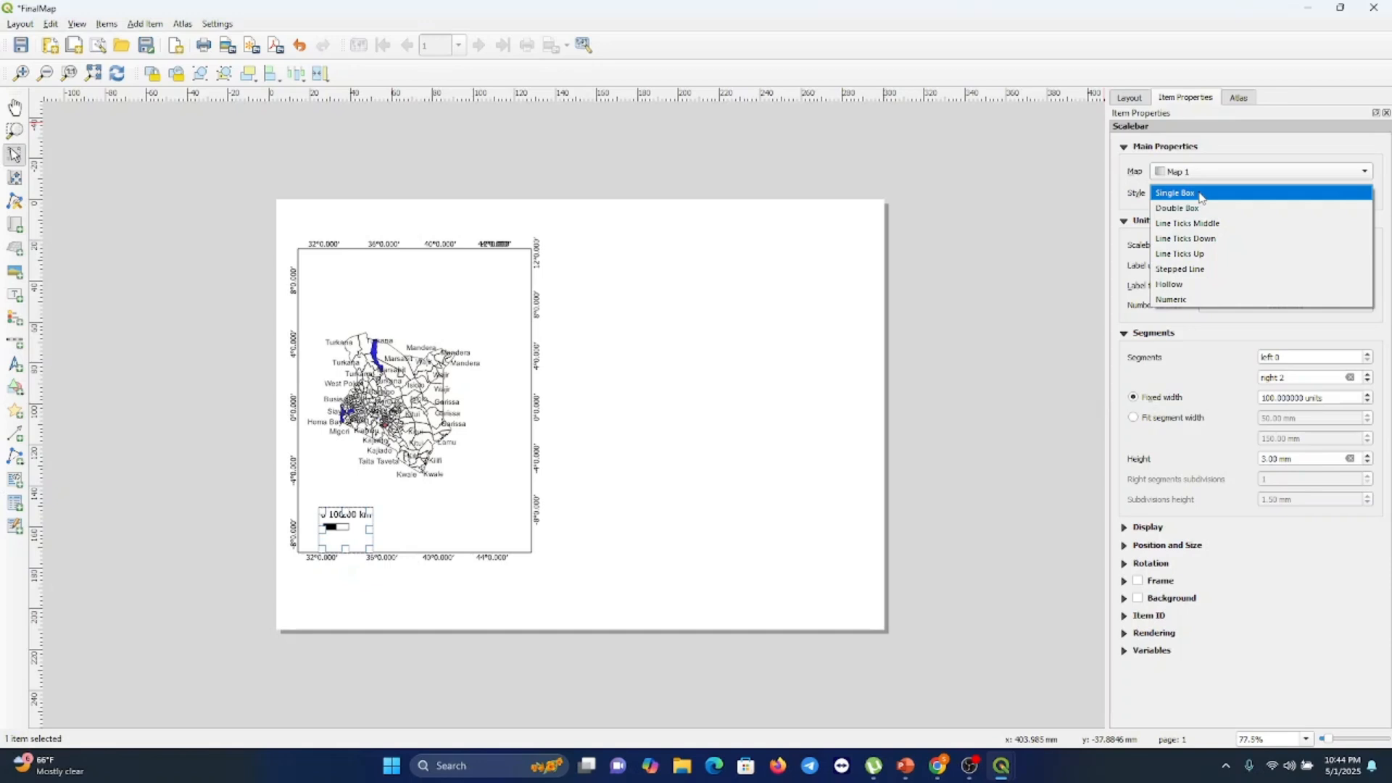
{"action": "left_click", "coordinate": [1193, 254]}
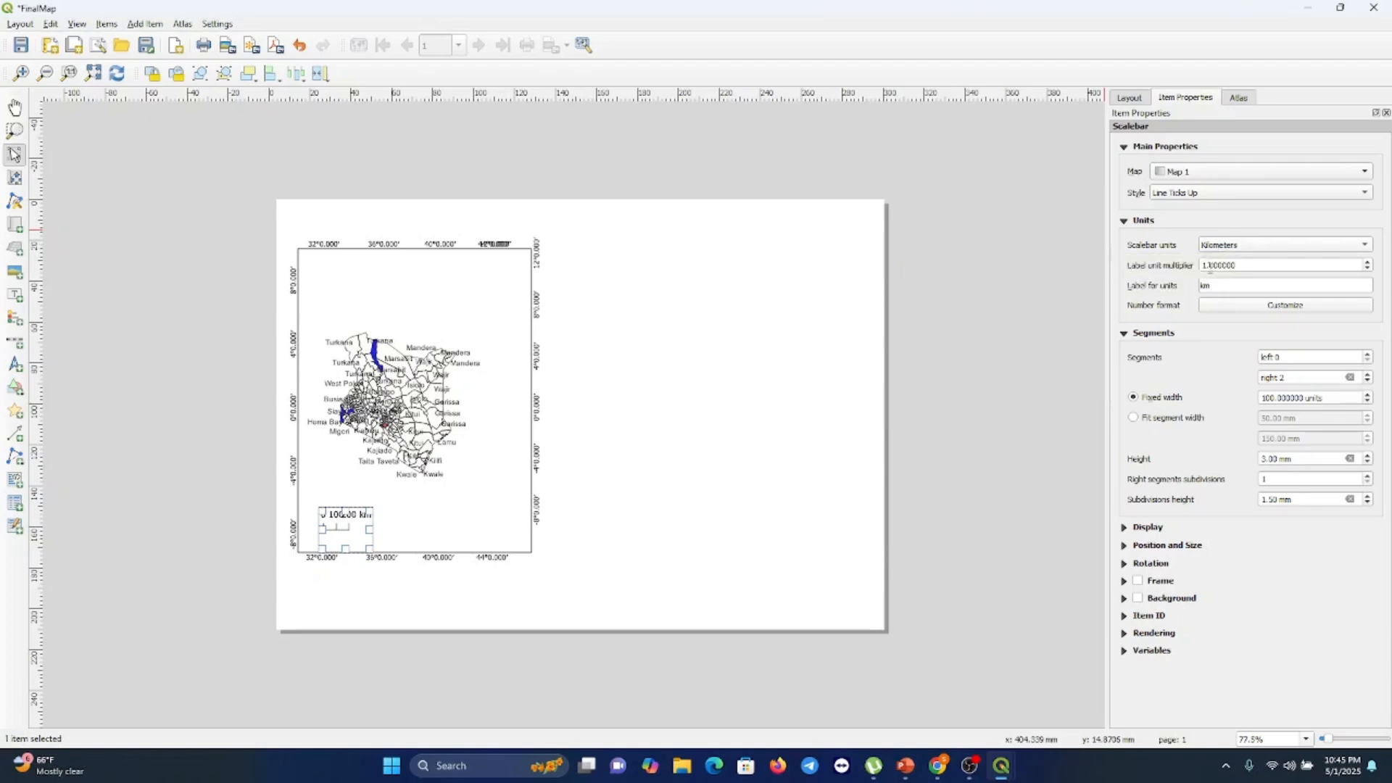
{"action": "left_click", "coordinate": [1208, 268]}
{"action": "type", "text": "00"}
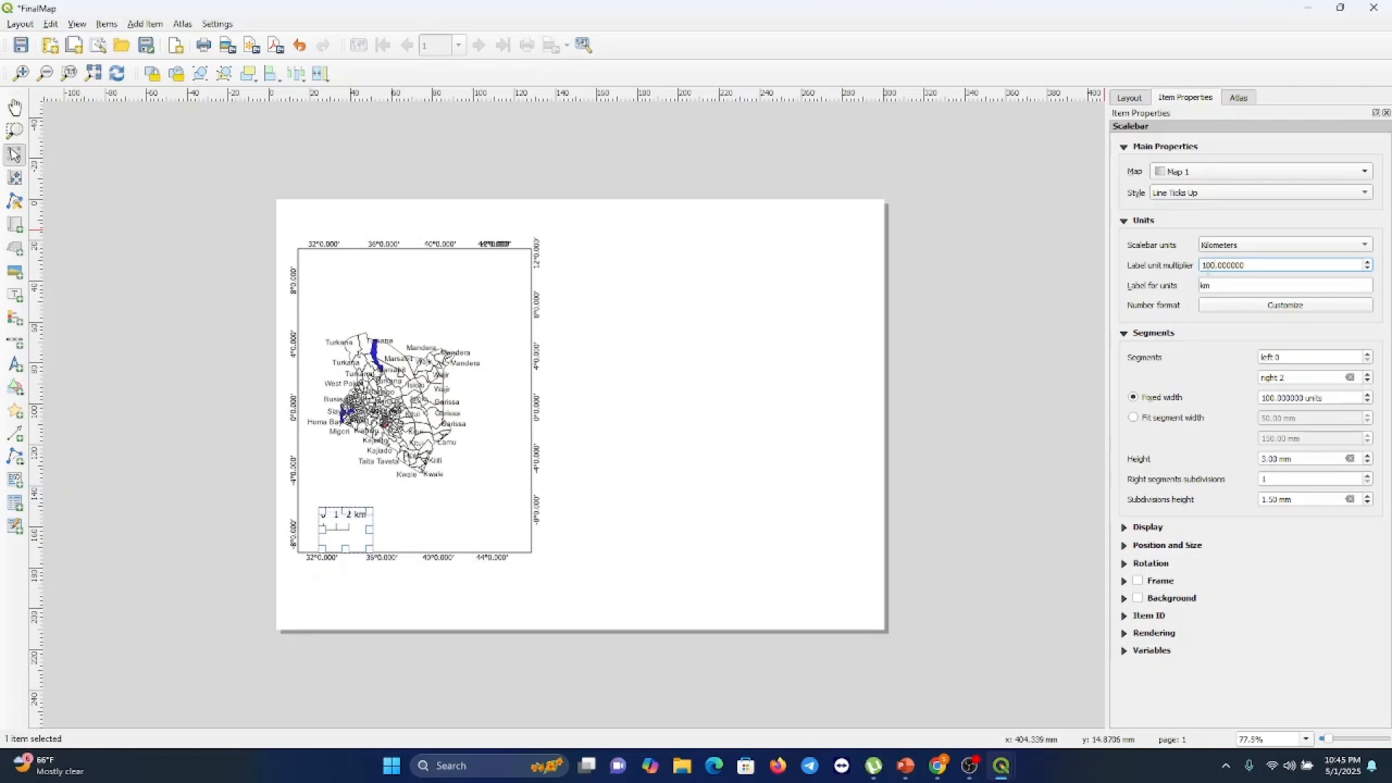
{"action": "left_click", "coordinate": [1216, 288]}
{"action": "left_click", "coordinate": [543, 537]}
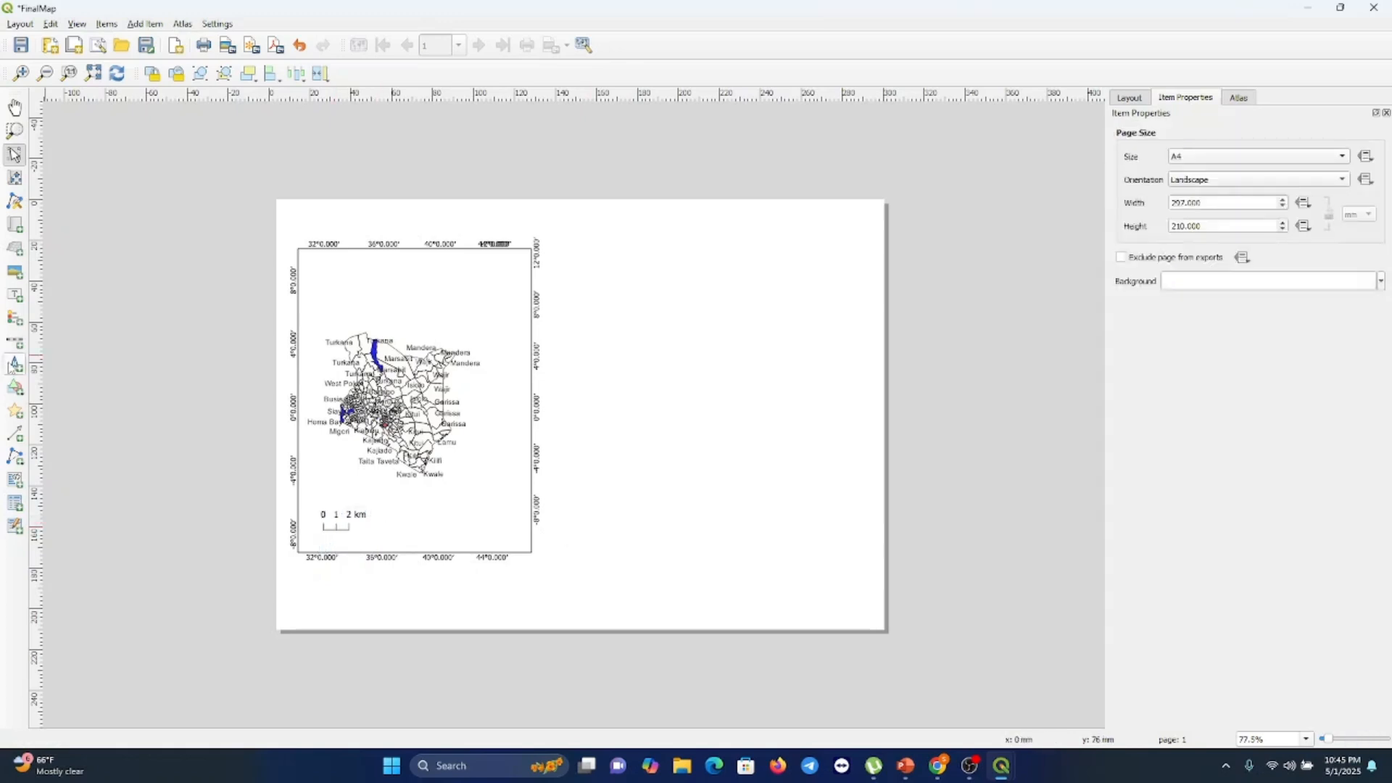
Add a north arrow in the upper-right corner of the Kenya map
{"action": "left_click", "coordinate": [13, 366]}
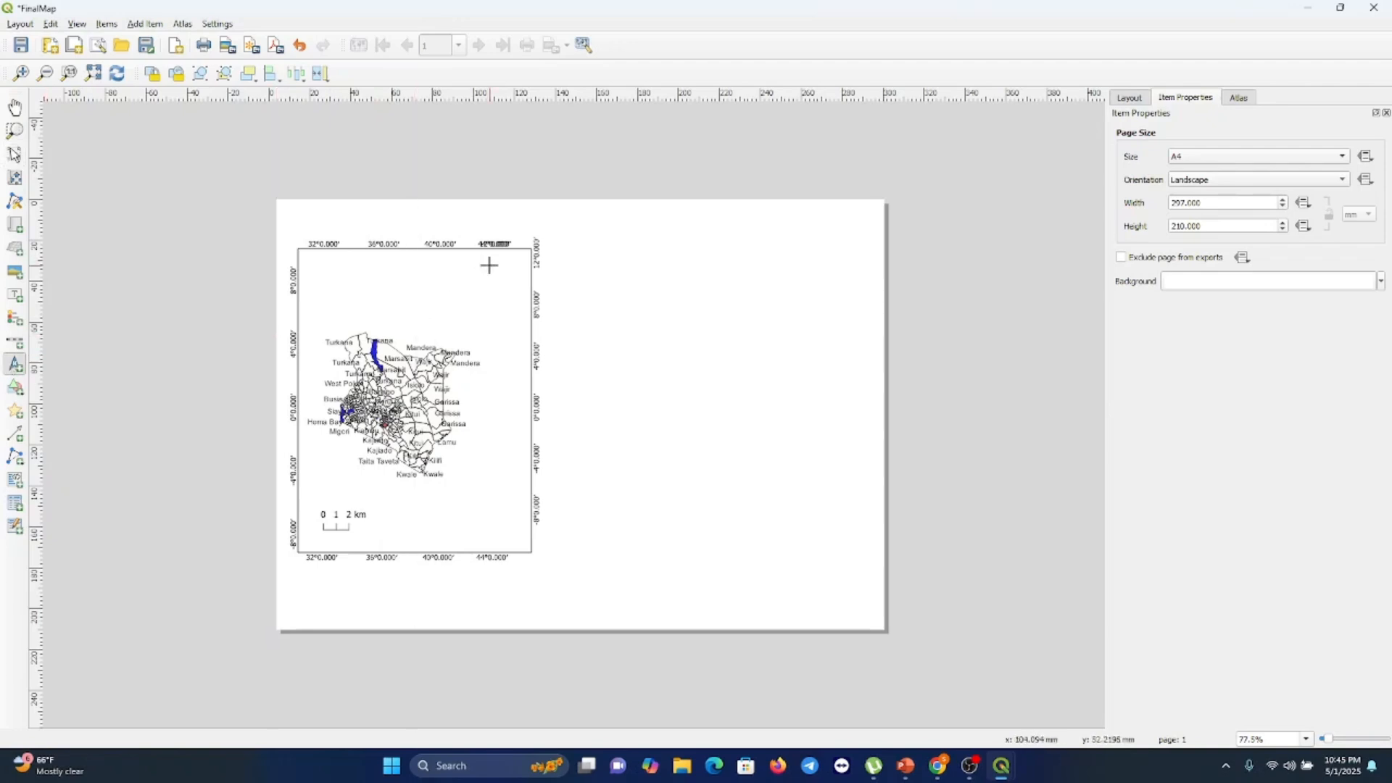
{"action": "left_click_drag", "start_coordinate": [490, 266], "coordinate": [521, 319]}
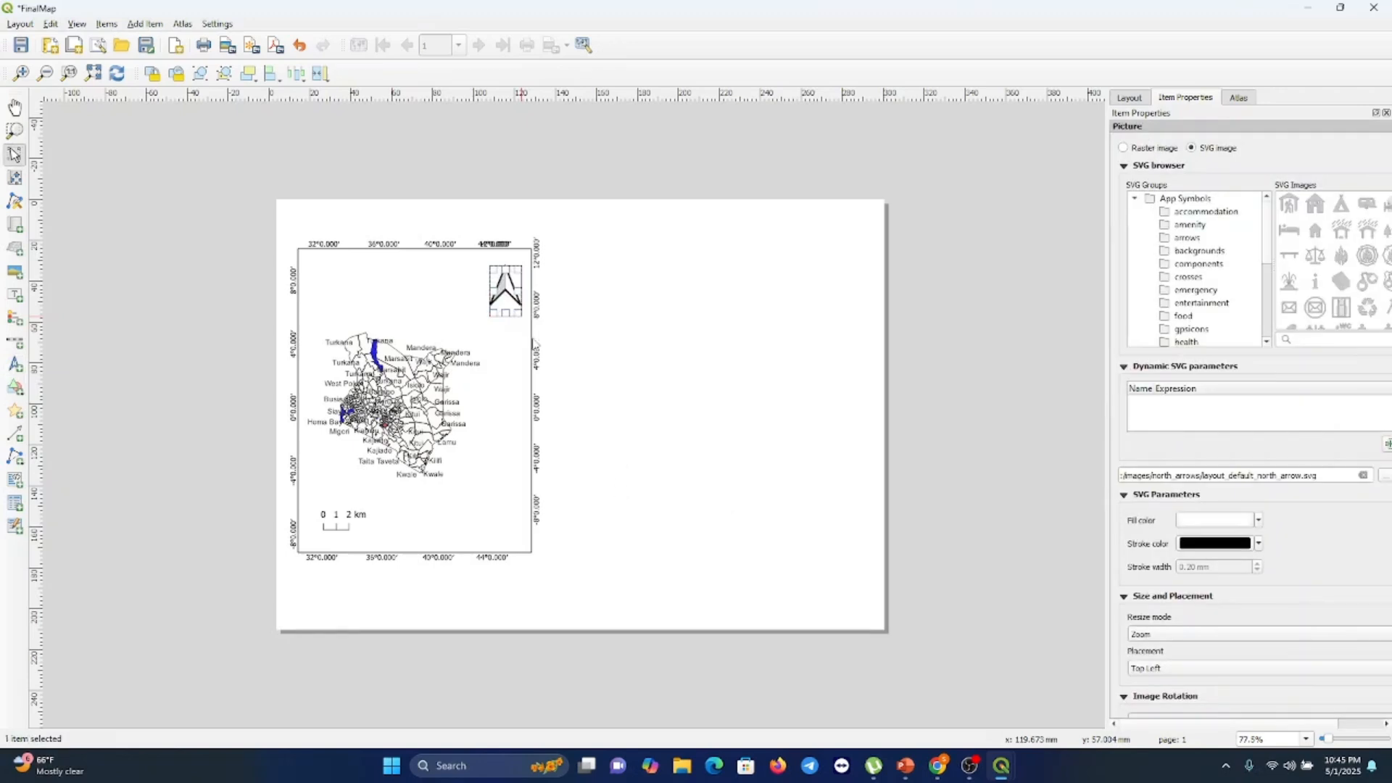
{"action": "left_click", "coordinate": [472, 456]}
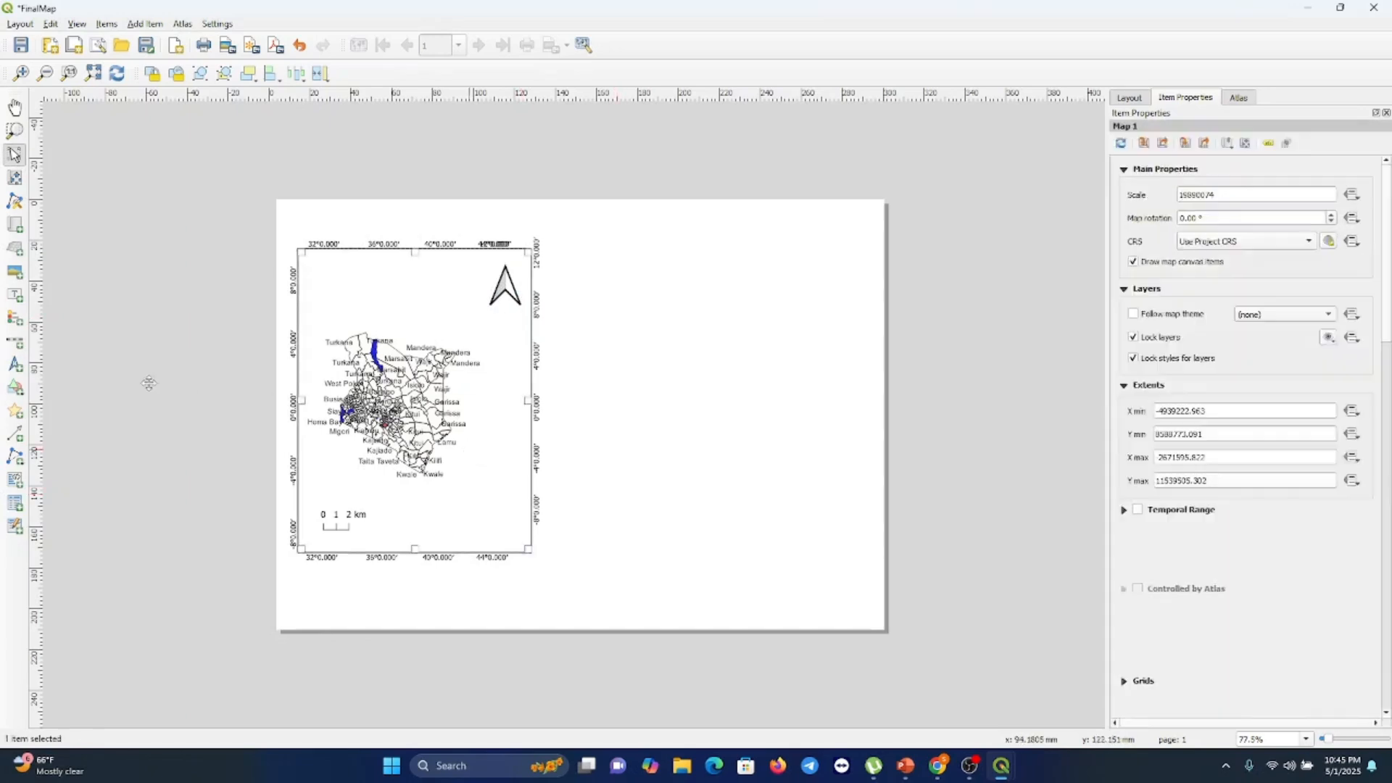
Add a text label above the map and set its text to "Map of Kenya"
{"action": "left_click", "coordinate": [15, 296]}
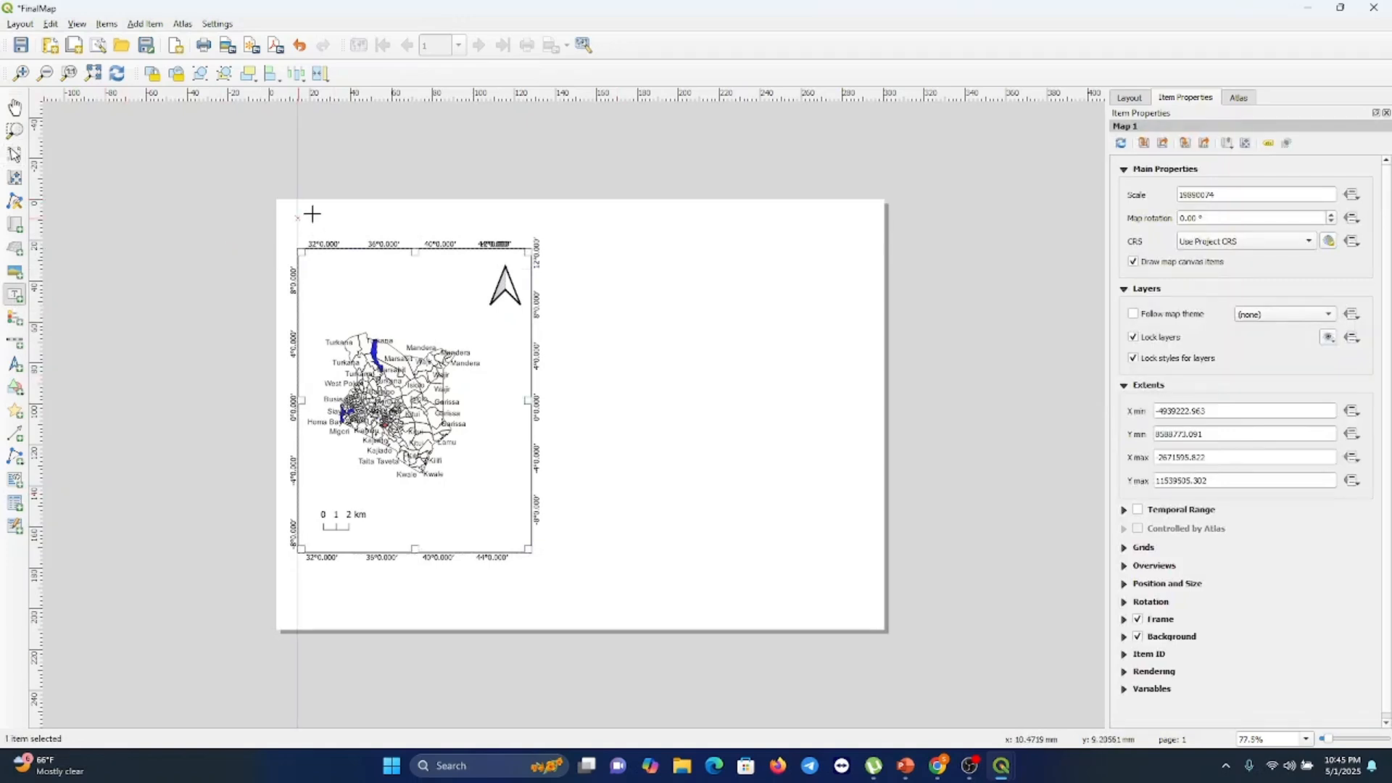
{"action": "left_click_drag", "start_coordinate": [313, 215], "coordinate": [452, 235]}
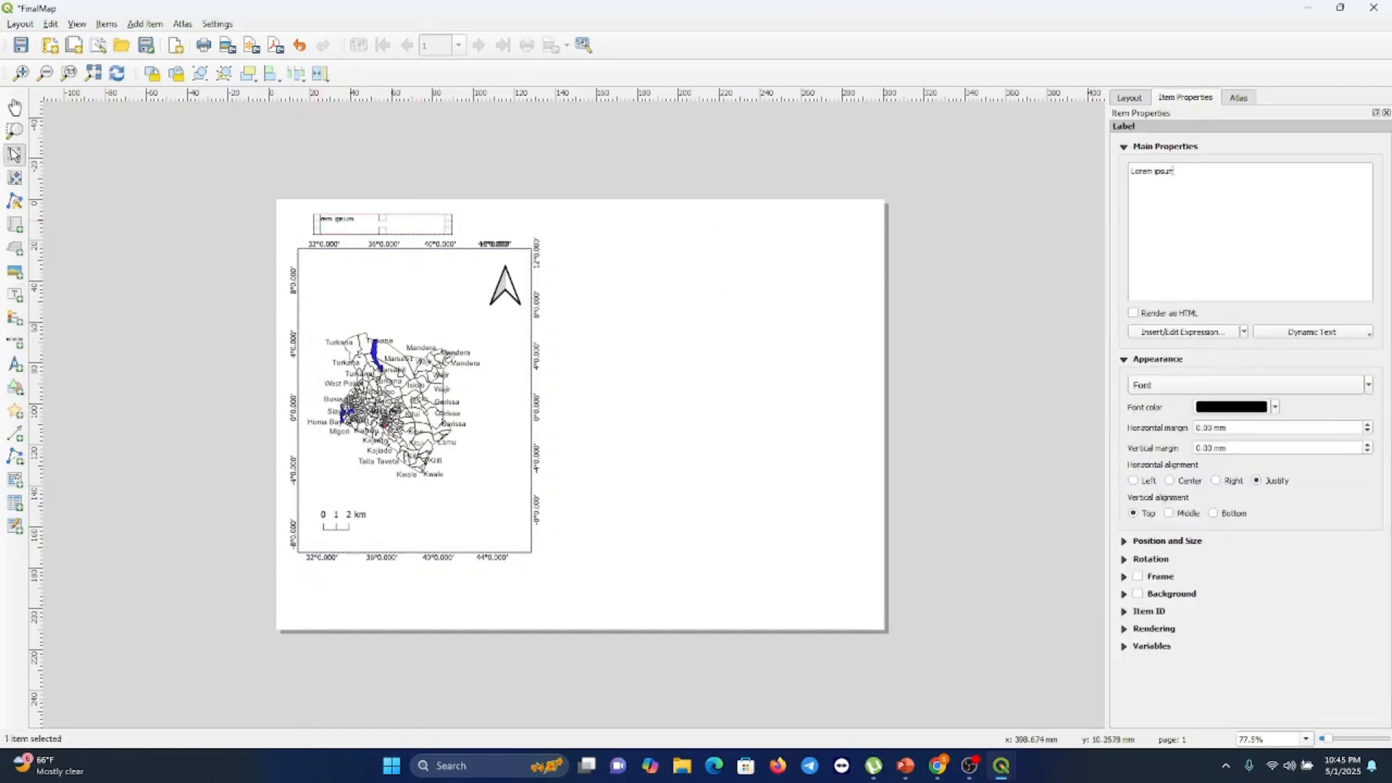
{"action": "left_click_drag", "start_coordinate": [1182, 174], "coordinate": [1131, 170]}
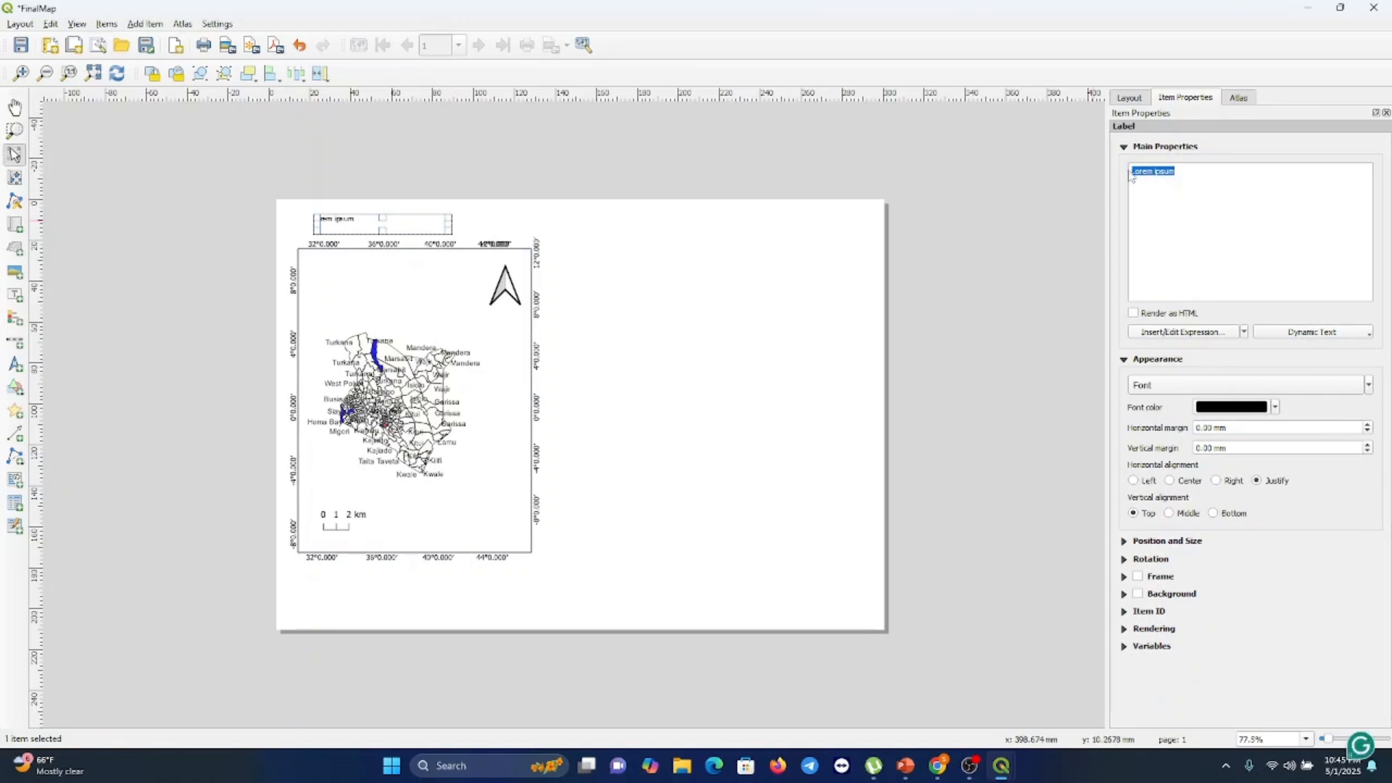
{"action": "type", "text": "Map of Kenya"}
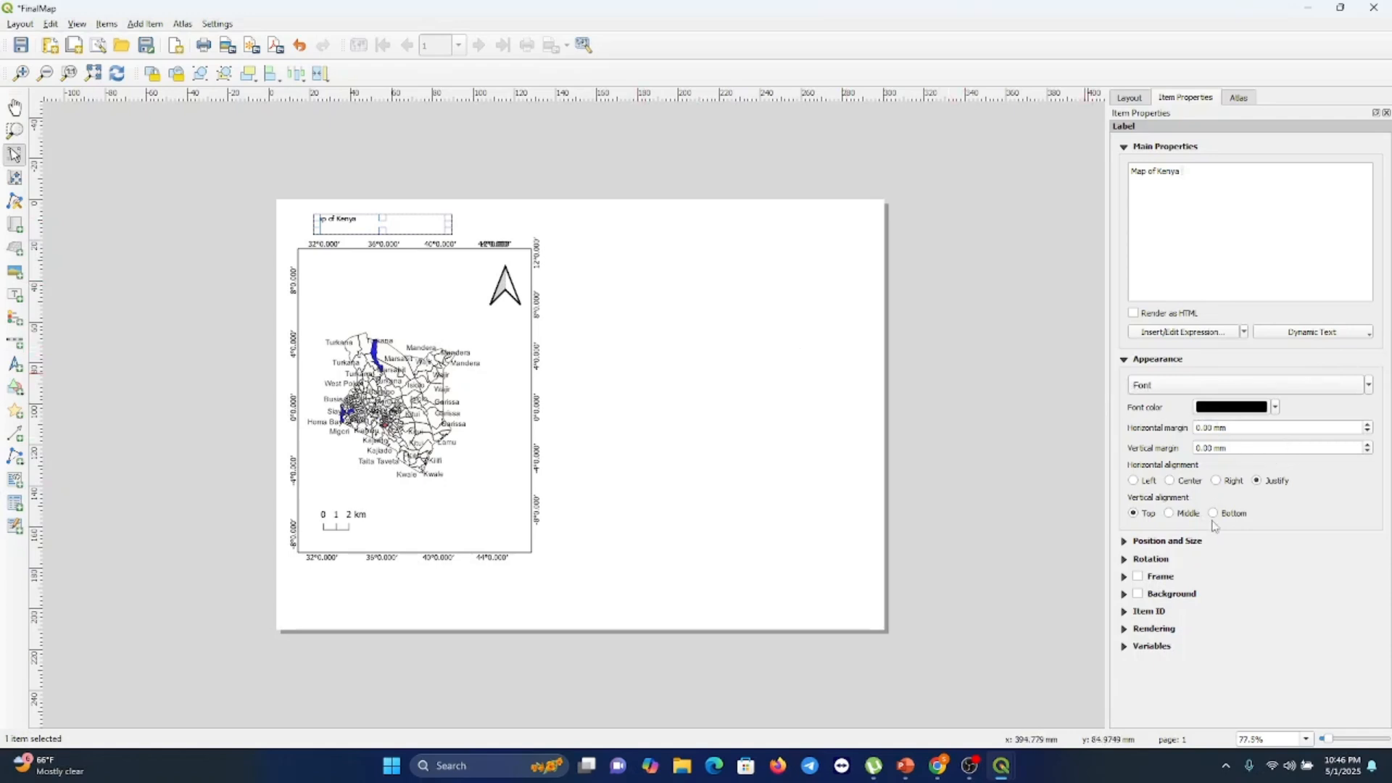
Enable a frame on the title label and set its thickness to 0.43 mm
{"action": "left_click", "coordinate": [1158, 579]}
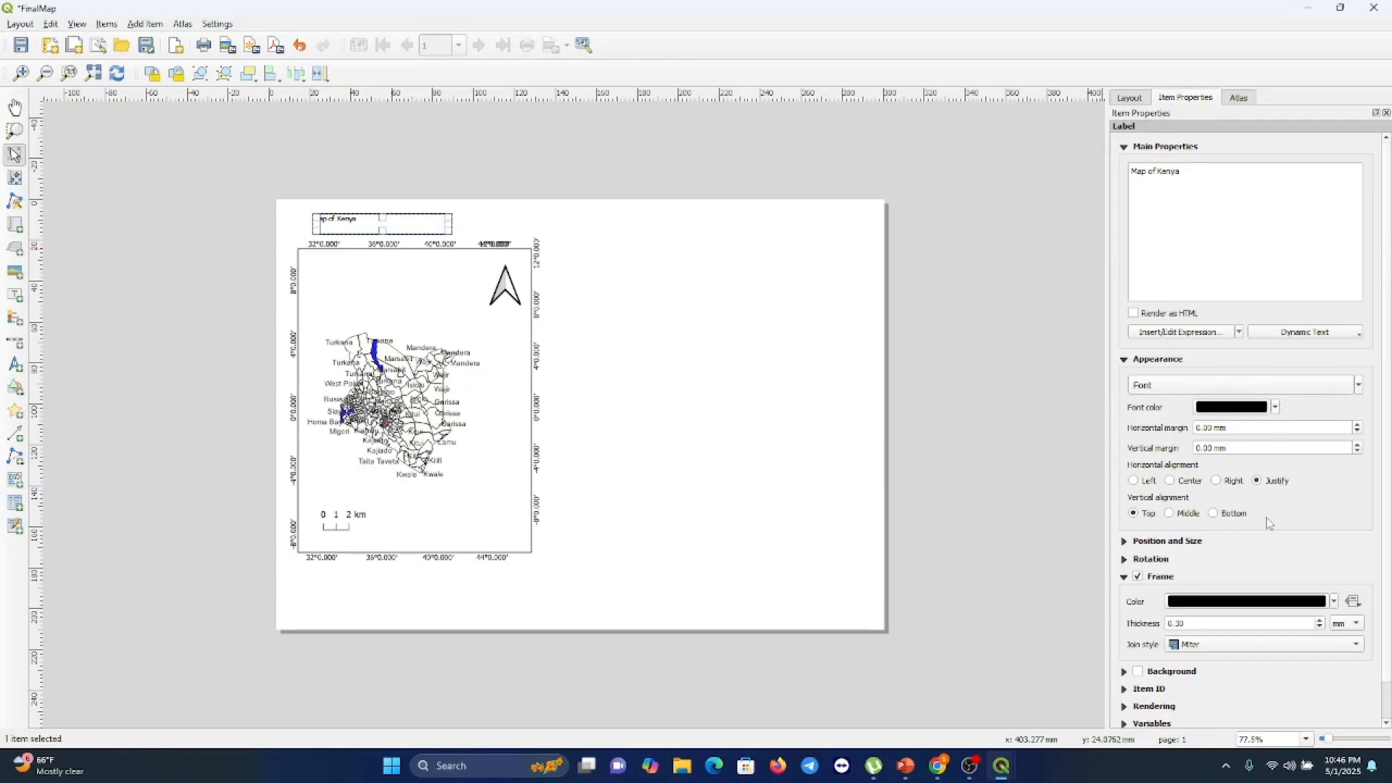
{"action": "scroll", "coordinate": [1262, 535], "scroll_direction": "down", "scroll_amount": 1}
{"action": "scroll", "coordinate": [1263, 536], "scroll_direction": "down", "scroll_amount": 1}
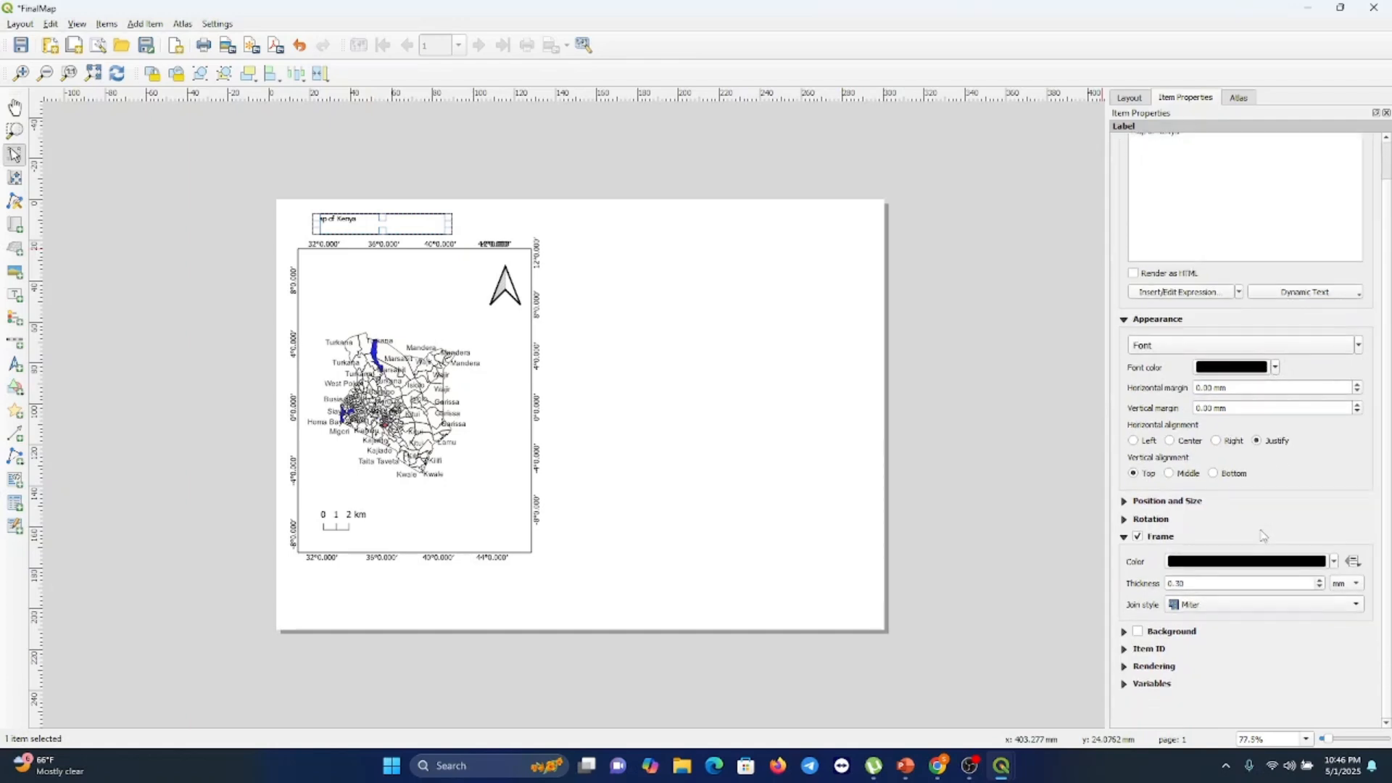
{"action": "left_click", "coordinate": [1320, 581]}
{"action": "left_click", "coordinate": [1320, 581]}
{"action": "left_click", "coordinate": [1321, 581]}
{"action": "left_click", "coordinate": [1321, 581]}
{"action": "left_click", "coordinate": [1320, 580]}
{"action": "left_click", "coordinate": [1320, 580]}
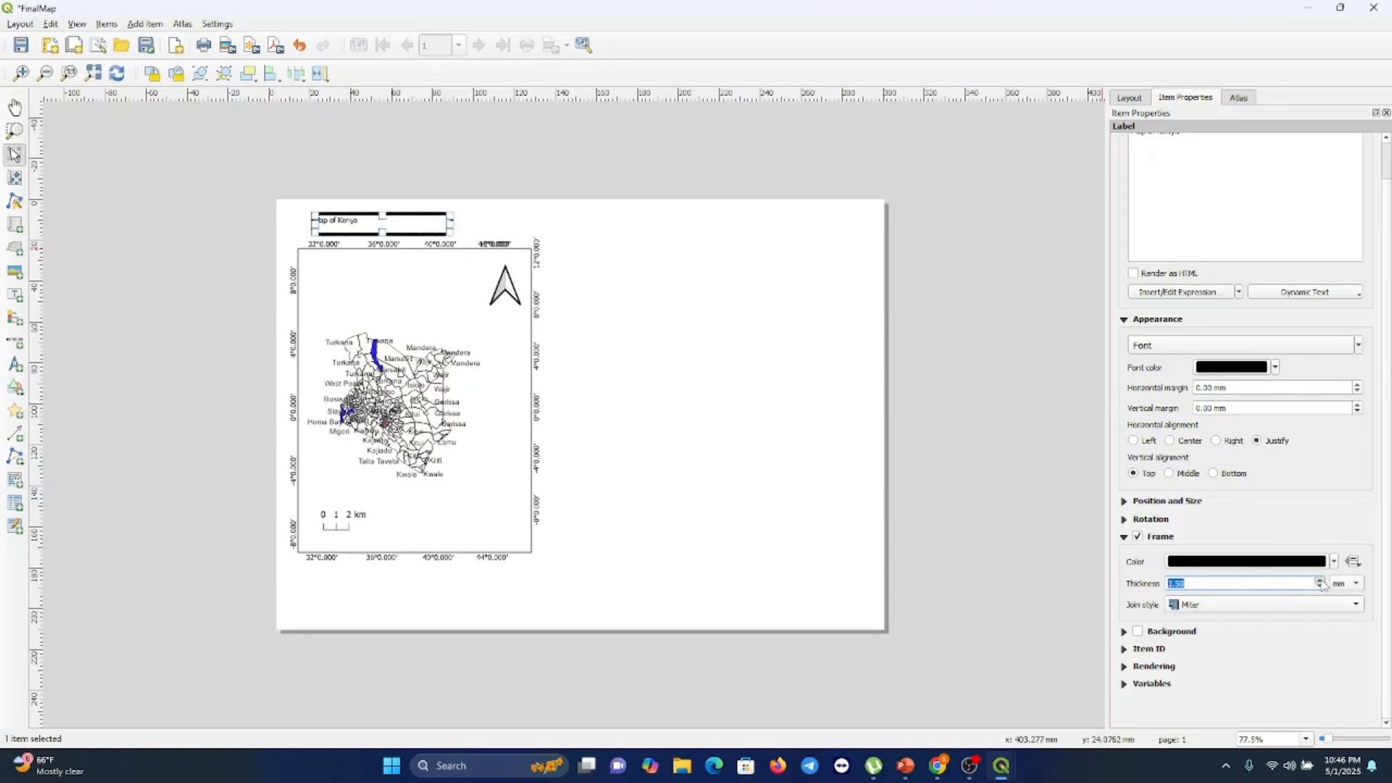
{"action": "left_click", "coordinate": [1320, 581]}
{"action": "left_click", "coordinate": [1321, 581]}
{"action": "left_click", "coordinate": [1321, 581]}
{"action": "left_click", "coordinate": [1321, 580]}
{"action": "left_click", "coordinate": [1320, 581]}
{"action": "left_click", "coordinate": [1320, 581]}
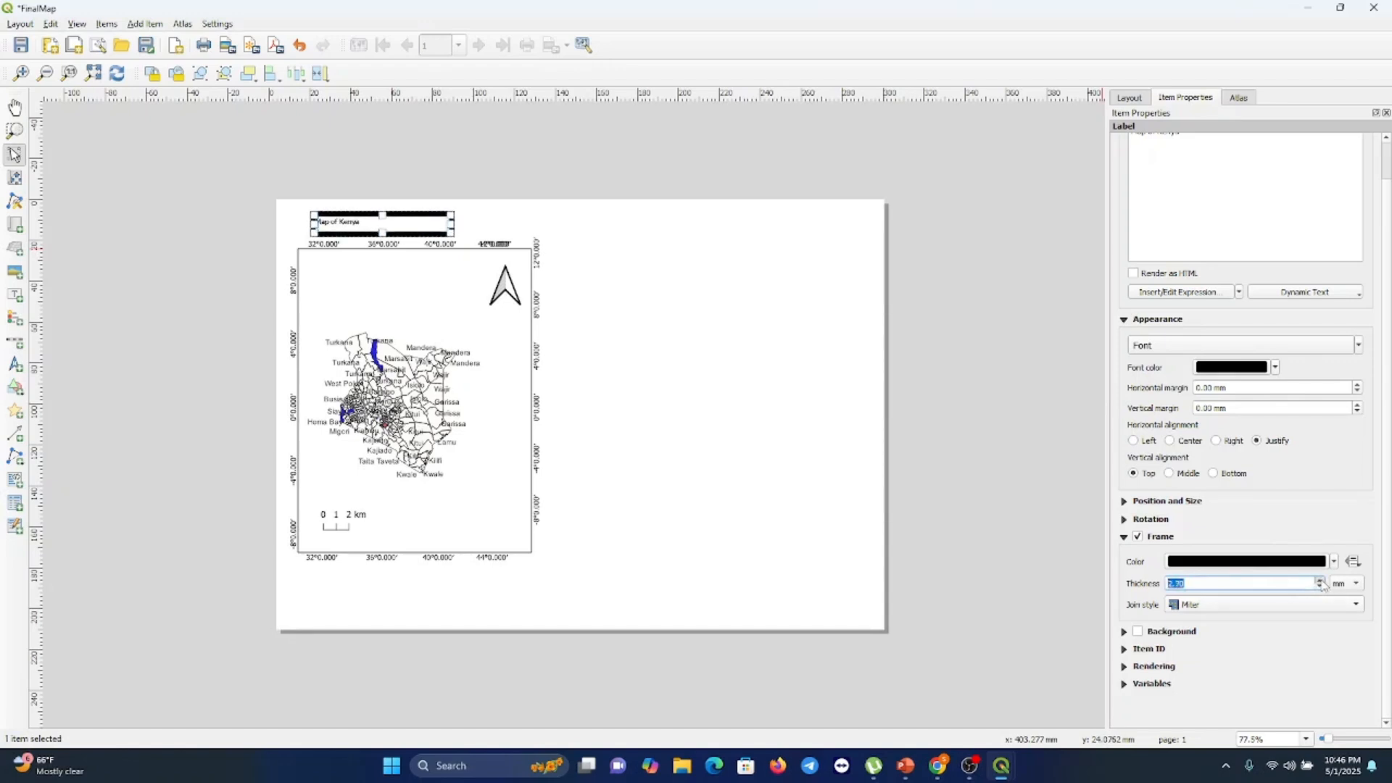
{"action": "left_click", "coordinate": [1320, 581]}
{"action": "left_click", "coordinate": [1321, 581]}
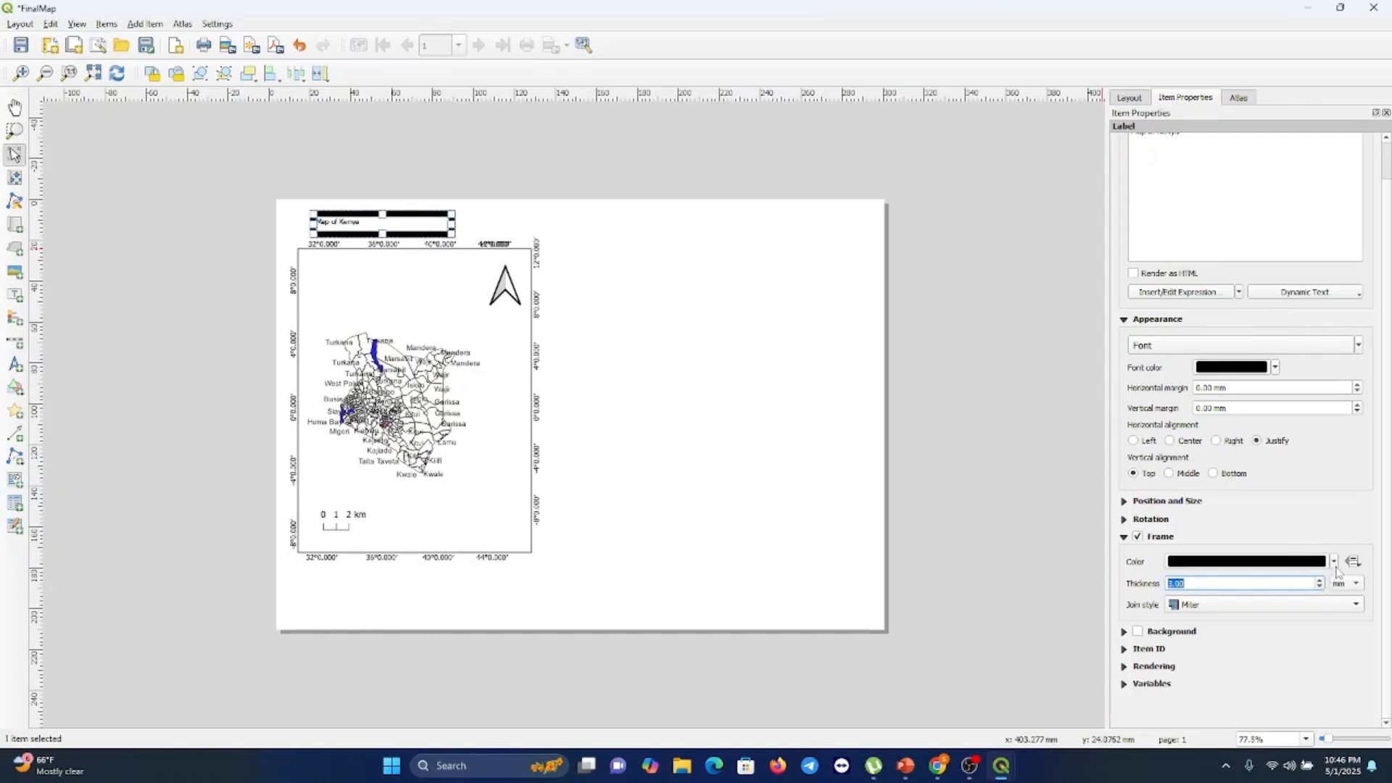
{"action": "left_click", "coordinate": [1320, 586]}
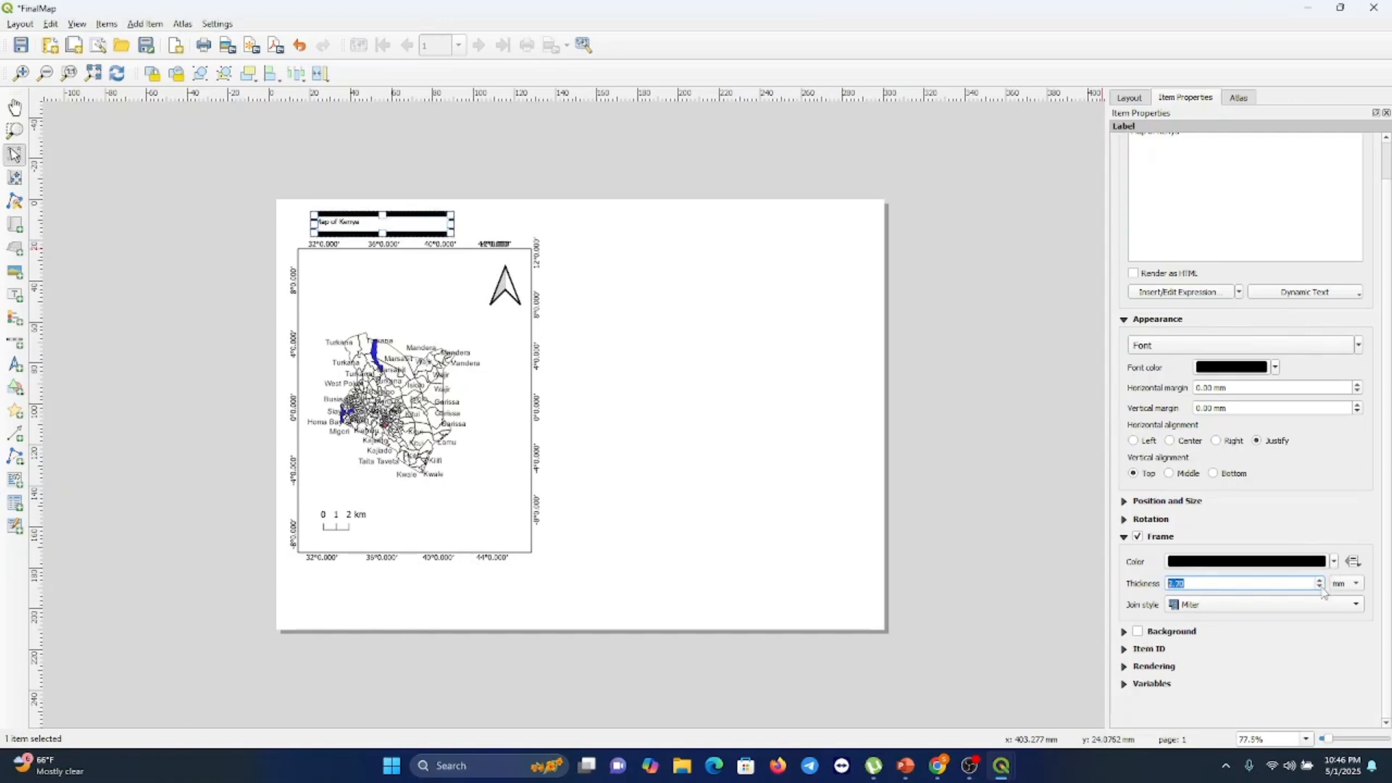
{"action": "left_click", "coordinate": [1321, 587]}
{"action": "left_click", "coordinate": [1320, 587]}
{"action": "left_click", "coordinate": [1320, 587]}
{"action": "left_click", "coordinate": [1321, 587]}
{"action": "left_click", "coordinate": [1321, 586]}
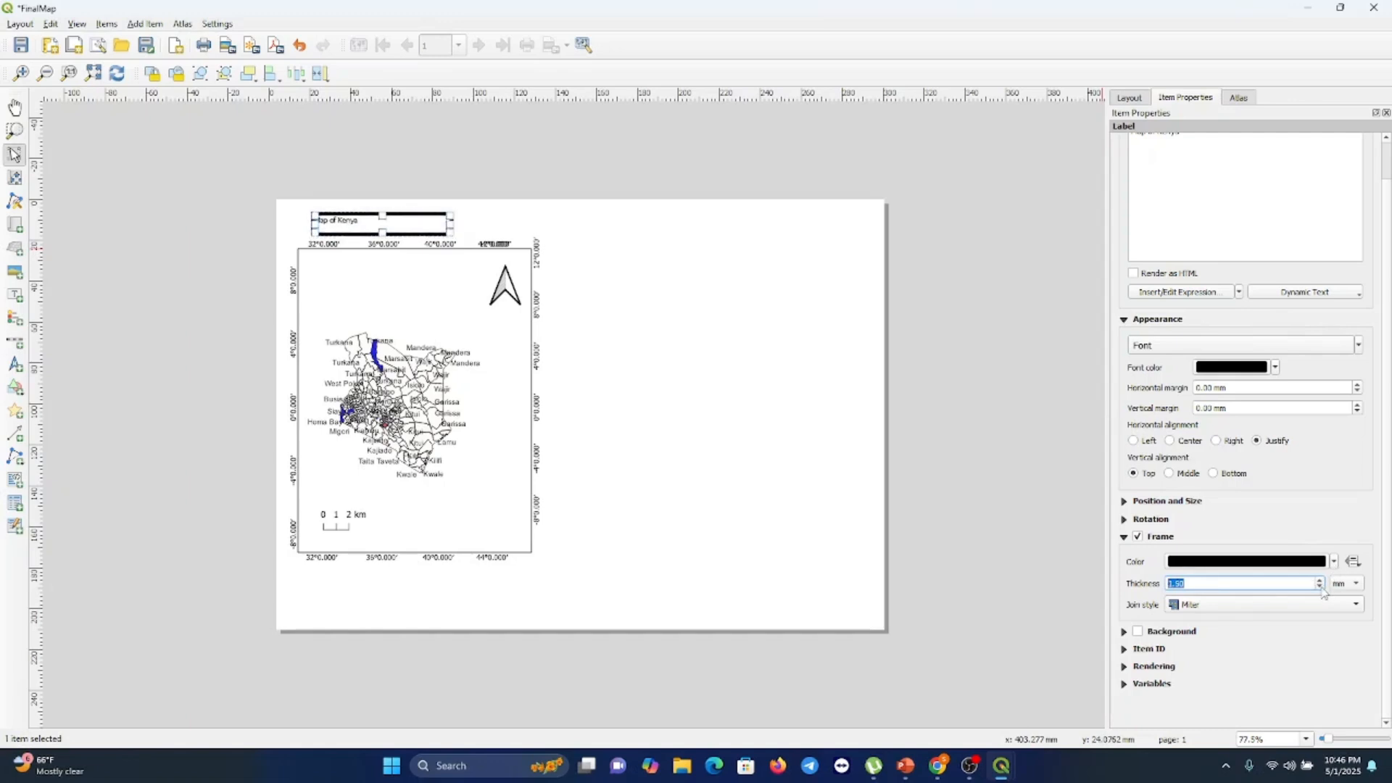
{"action": "left_click", "coordinate": [1320, 586]}
{"action": "left_click", "coordinate": [1320, 587]}
{"action": "left_click", "coordinate": [1320, 587]}
{"action": "left_click", "coordinate": [1320, 586]}
{"action": "left_click", "coordinate": [1320, 587]}
{"action": "left_click", "coordinate": [1321, 587]}
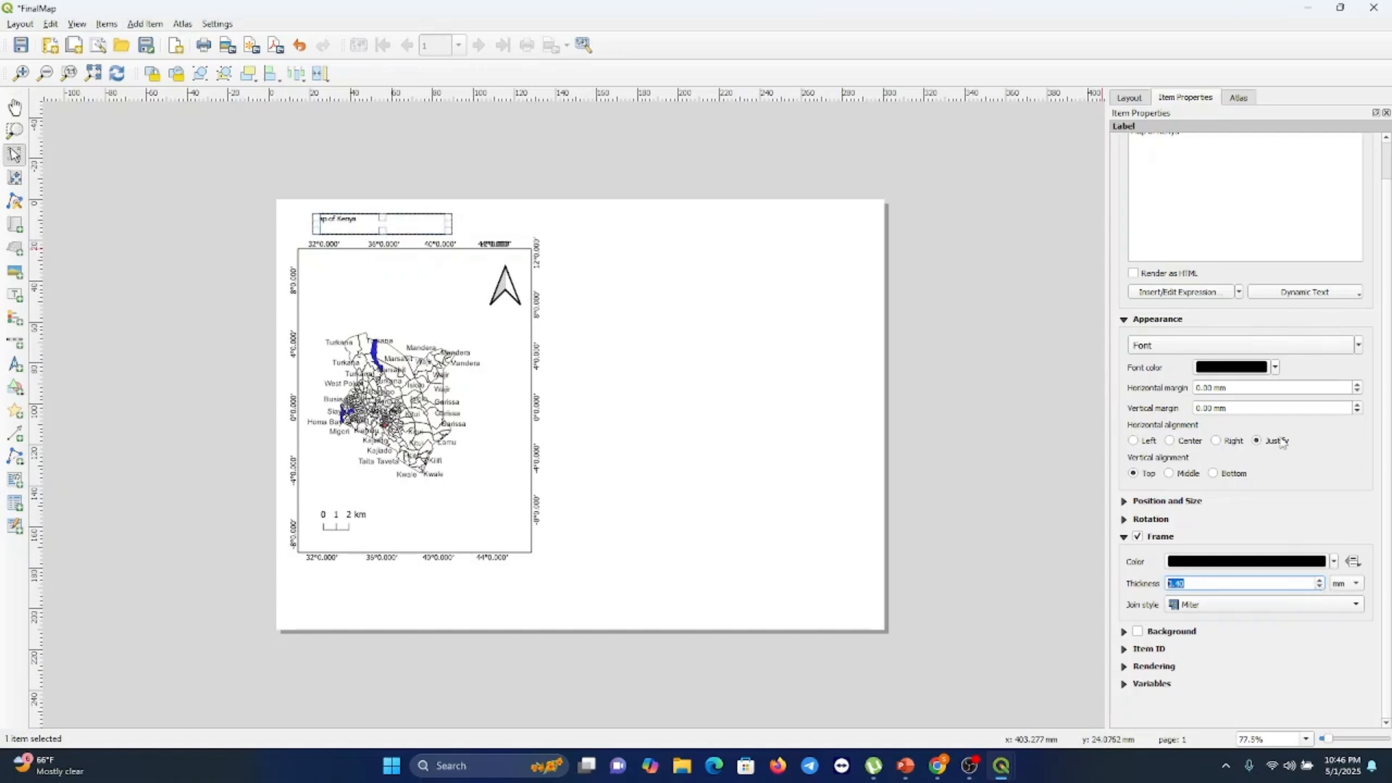
Increase the title label's font size to 20 pt
{"action": "scroll", "coordinate": [1265, 348], "scroll_direction": "down", "scroll_amount": 6}
{"action": "left_click", "coordinate": [1359, 346]}
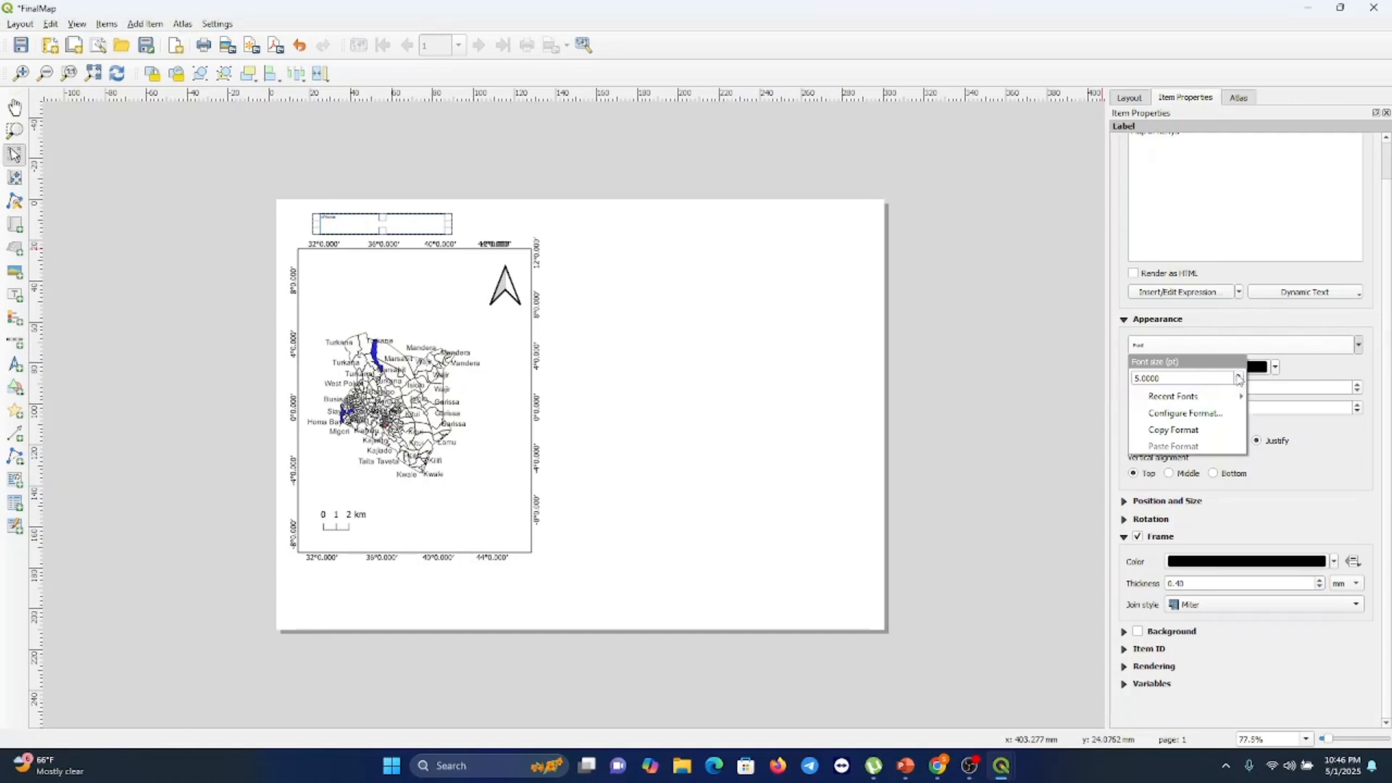
{"action": "scroll", "coordinate": [1238, 378], "scroll_direction": "up", "scroll_amount": 10}
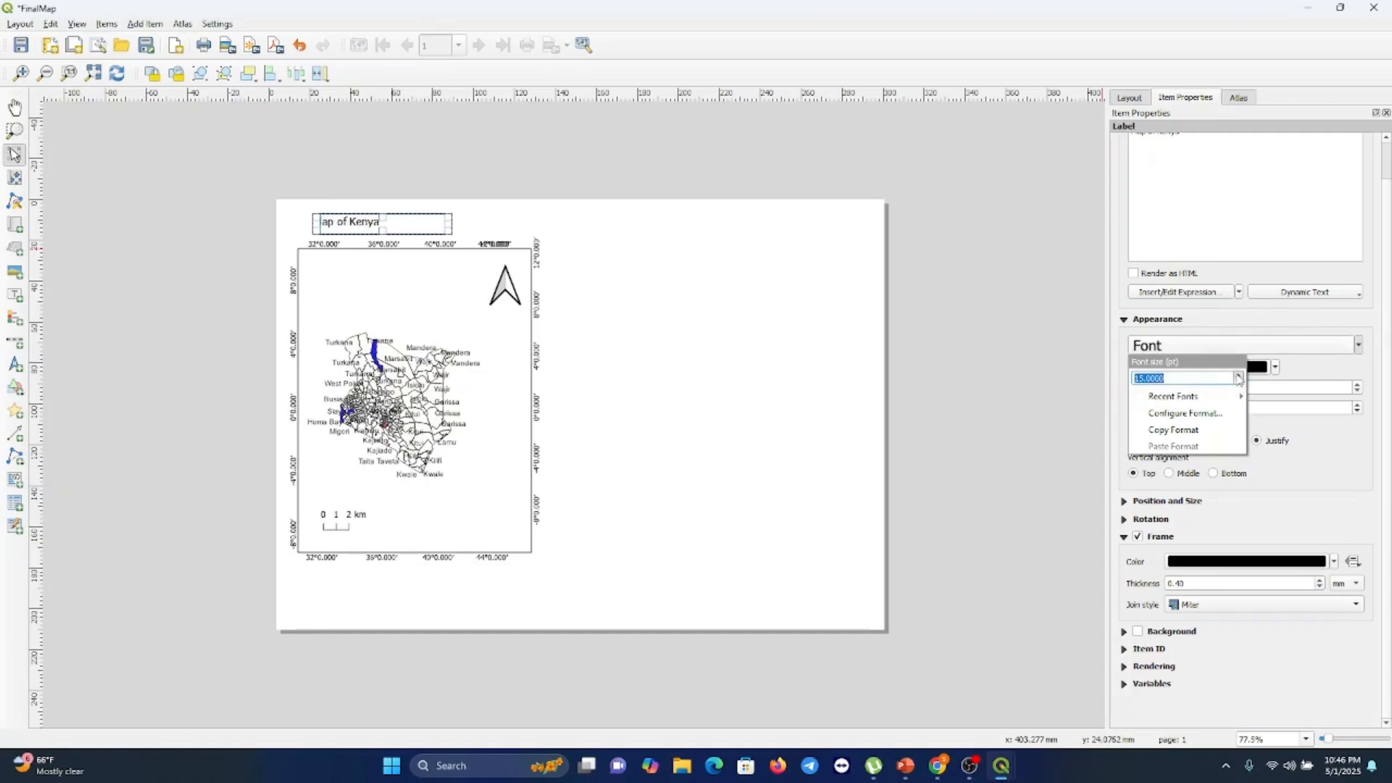
{"action": "scroll", "coordinate": [1239, 378], "scroll_direction": "up", "scroll_amount": 4}
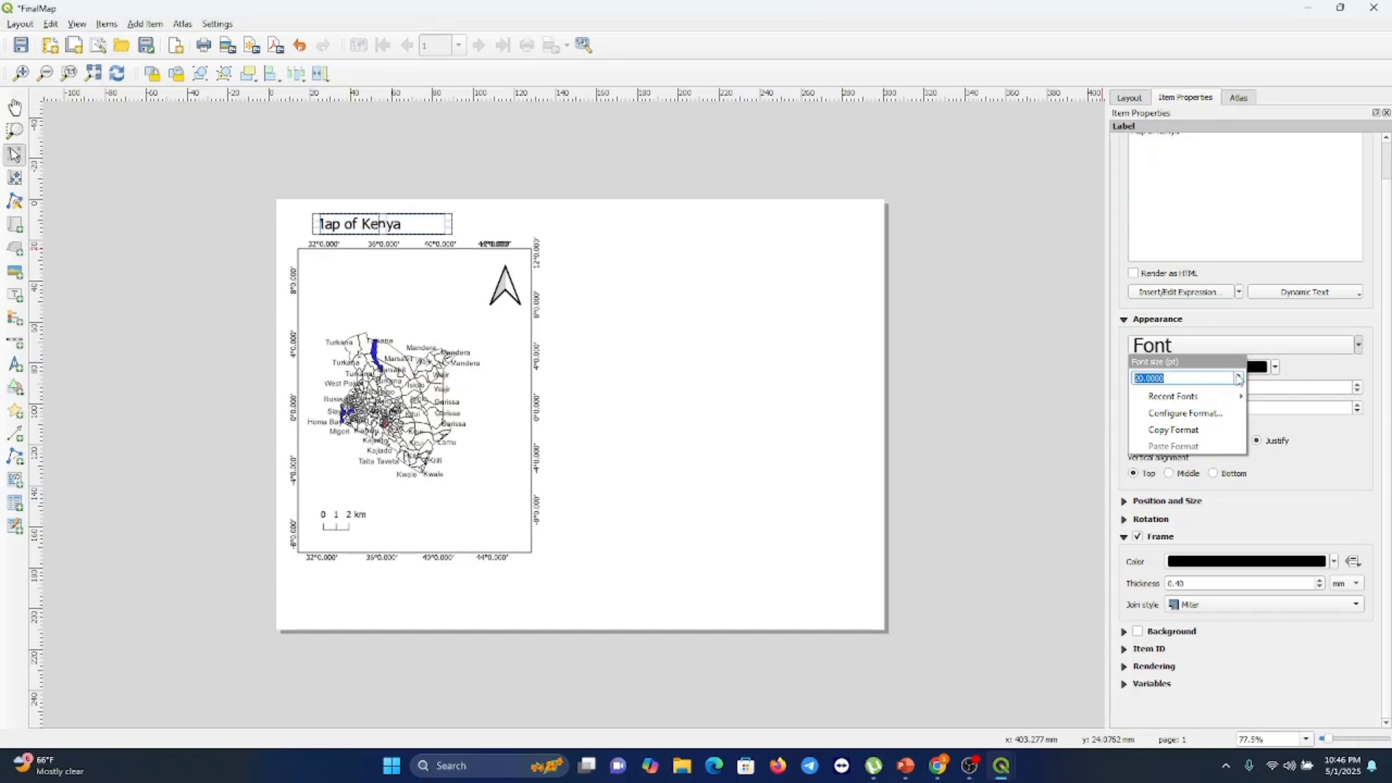
{"action": "left_click", "coordinate": [662, 417]}
{"action": "left_click", "coordinate": [662, 417]}
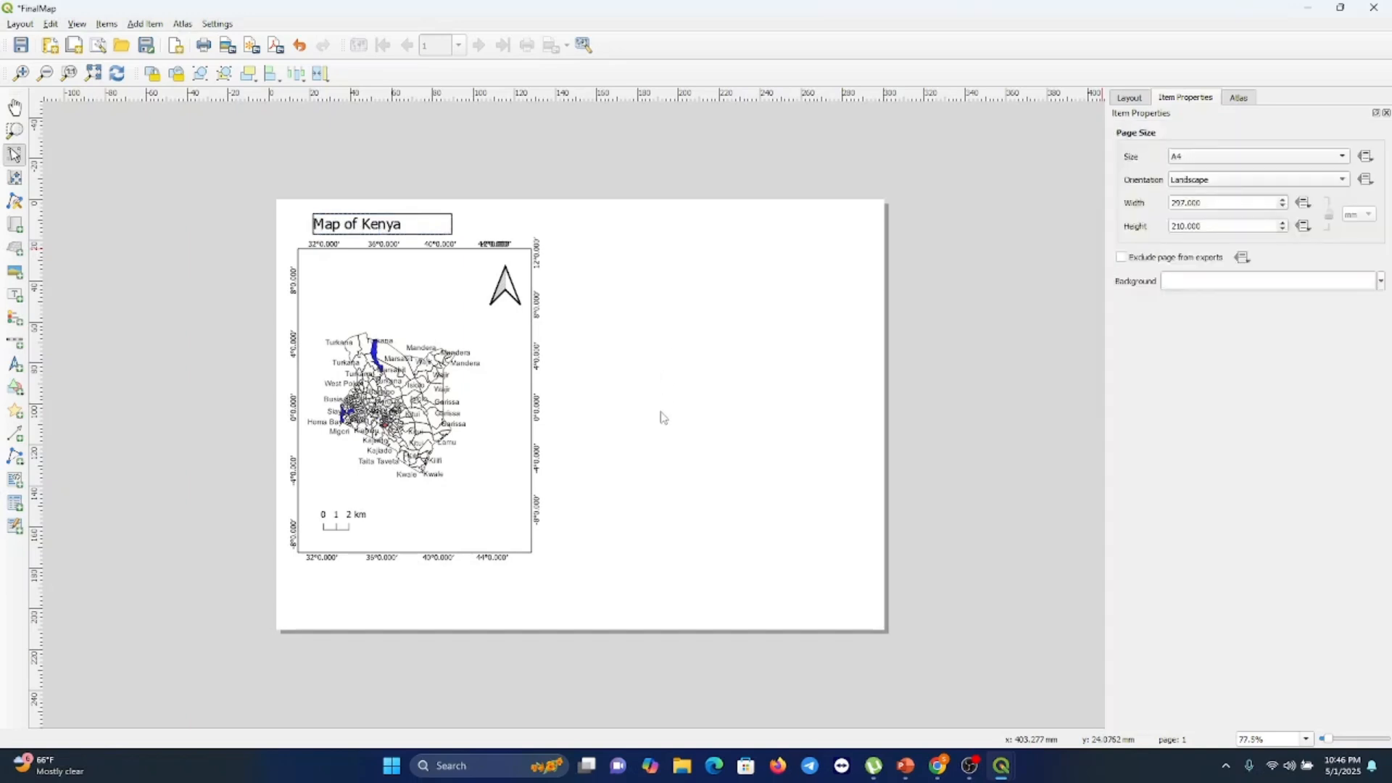
Remove the frame from the title label
{"action": "left_click", "coordinate": [401, 229]}
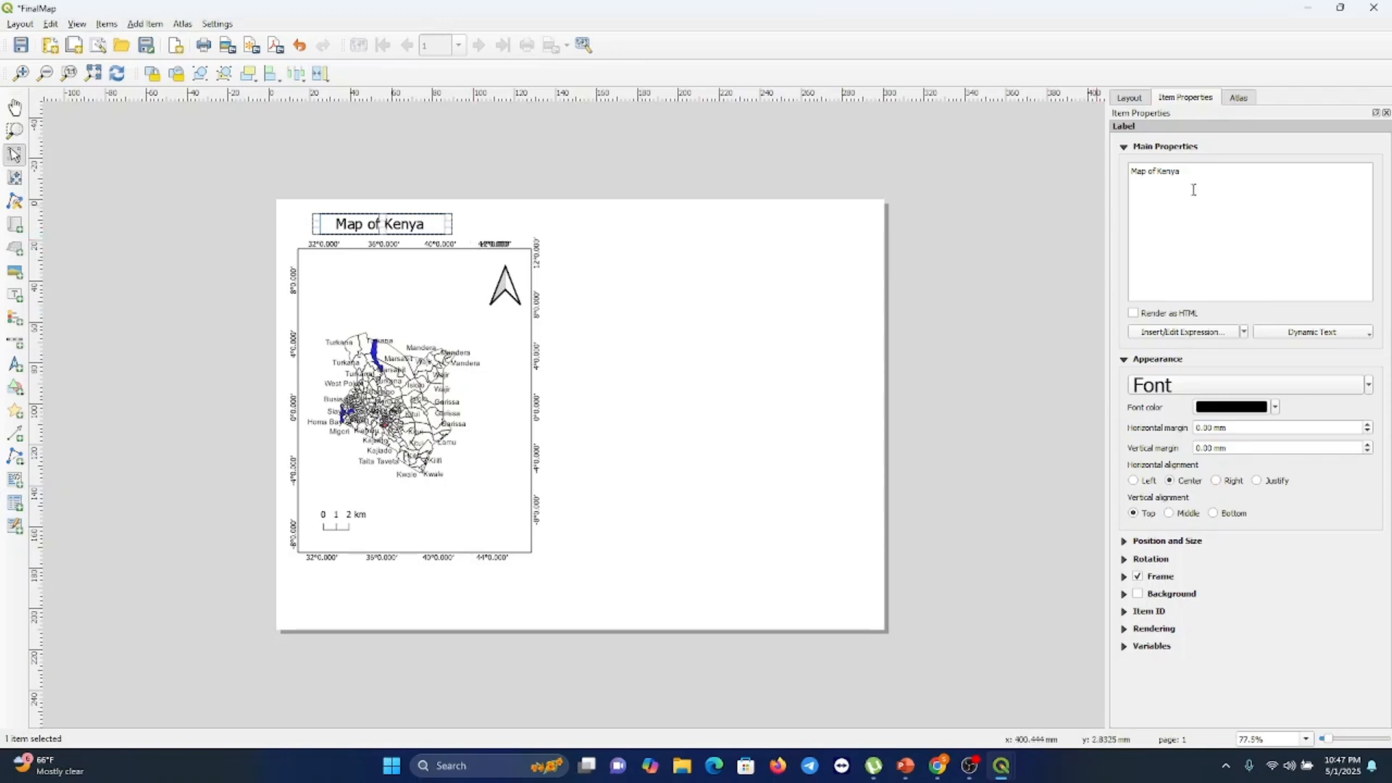
{"action": "left_click", "coordinate": [591, 515]}
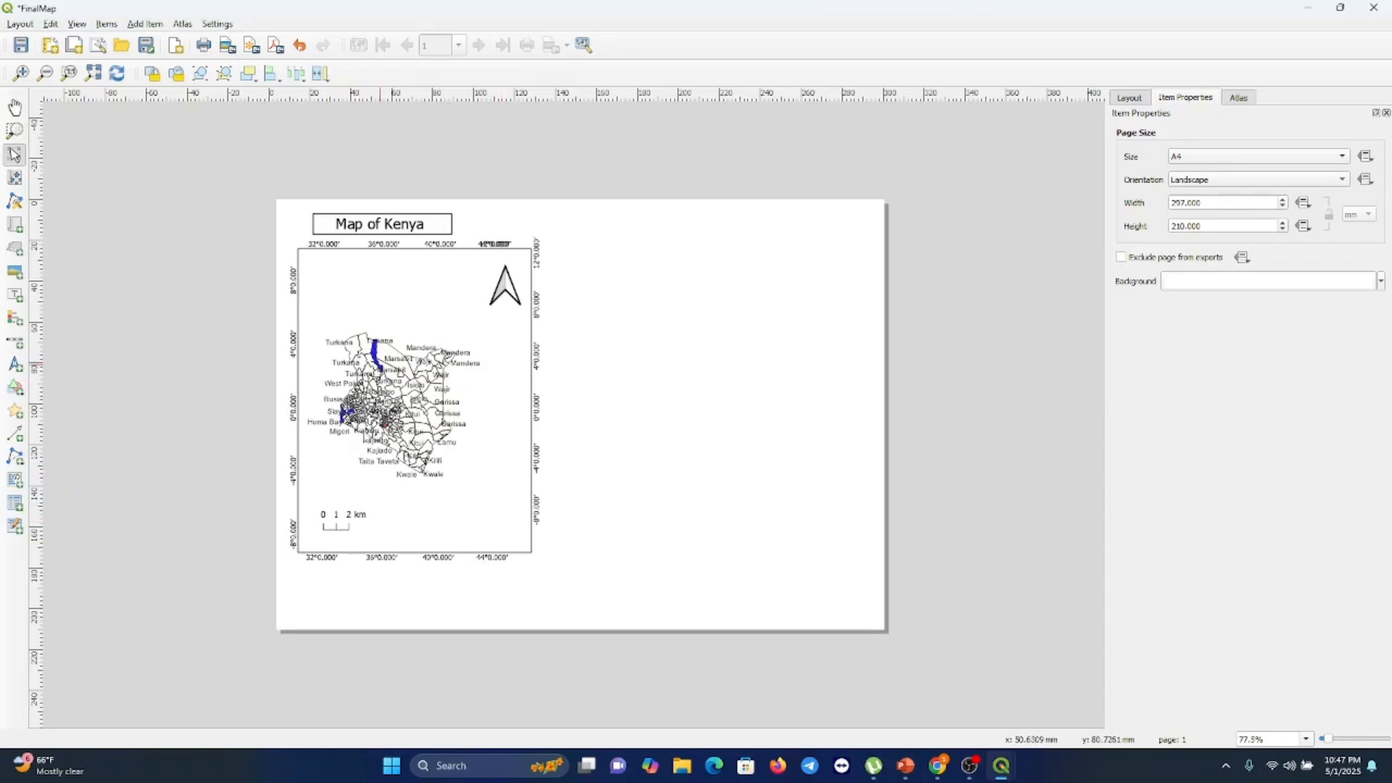
{"action": "left_click", "coordinate": [445, 229]}
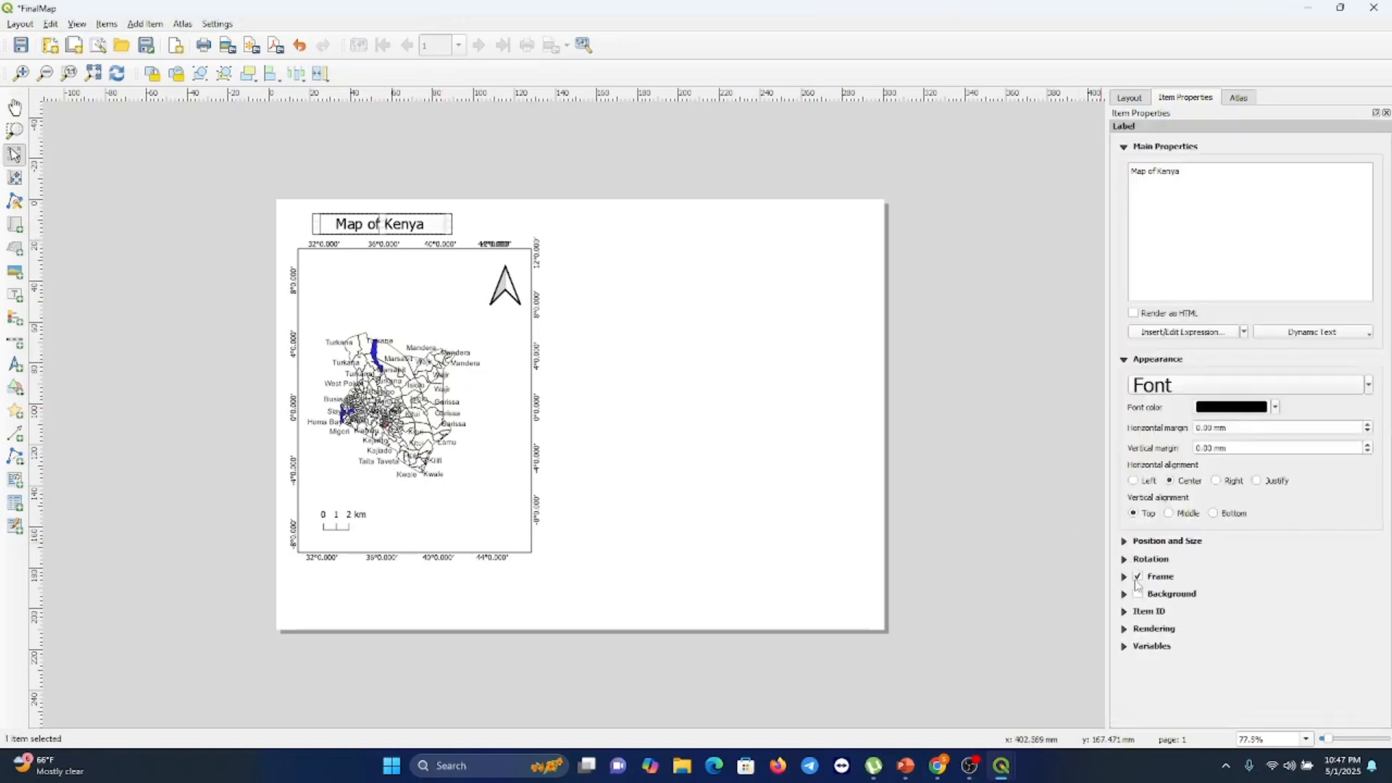
{"action": "left_click", "coordinate": [1138, 578]}
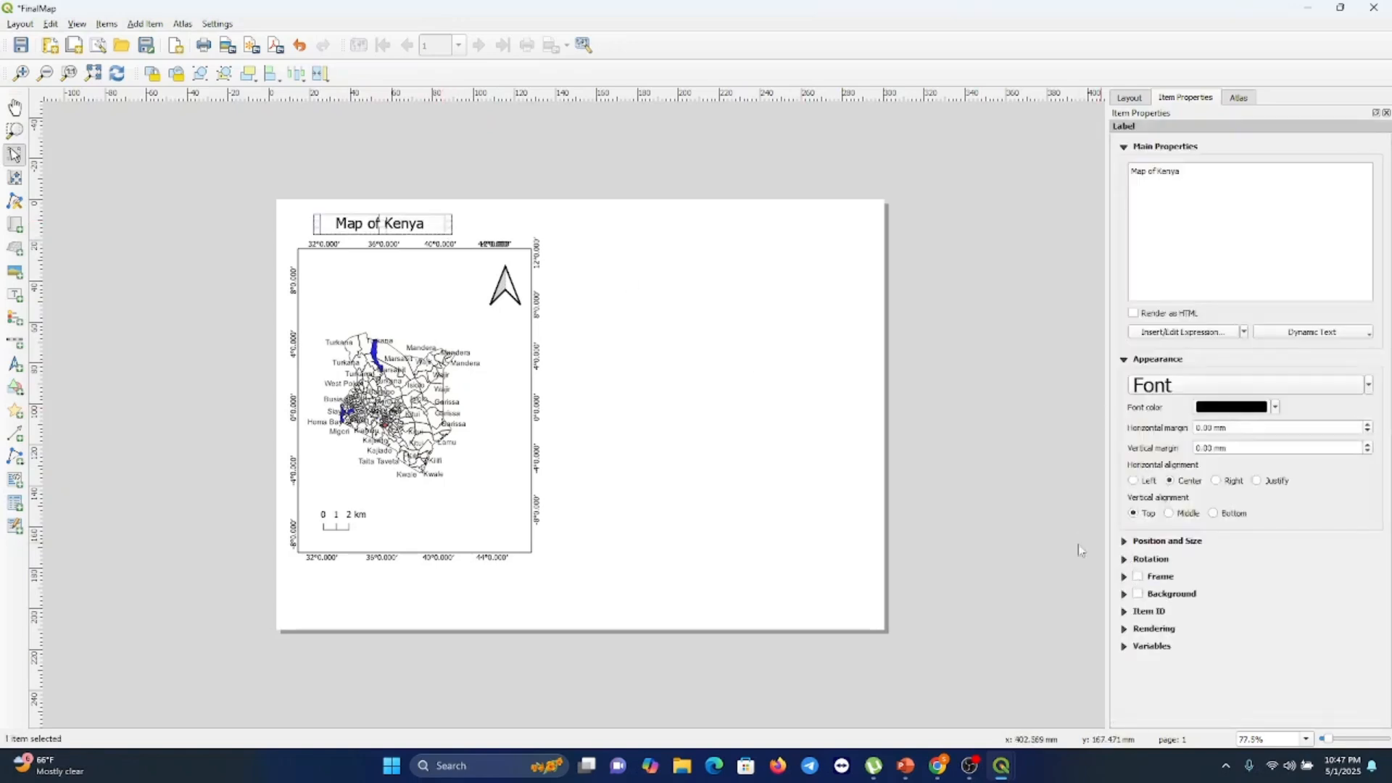
{"action": "left_click", "coordinate": [704, 359]}
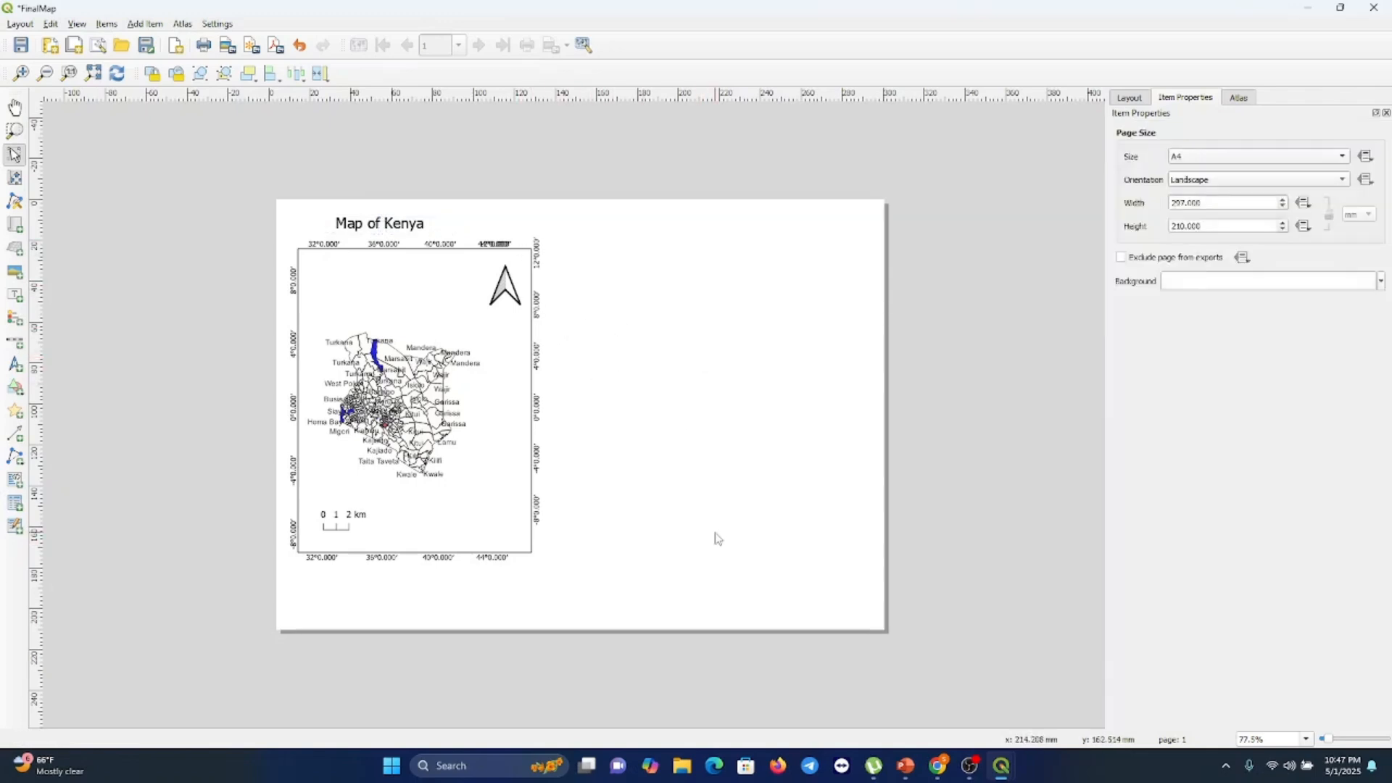
Switch to the main QGIS window and select the gadm41_KEN_2 layer
{"action": "mouse_move", "coordinate": [906, 766]}
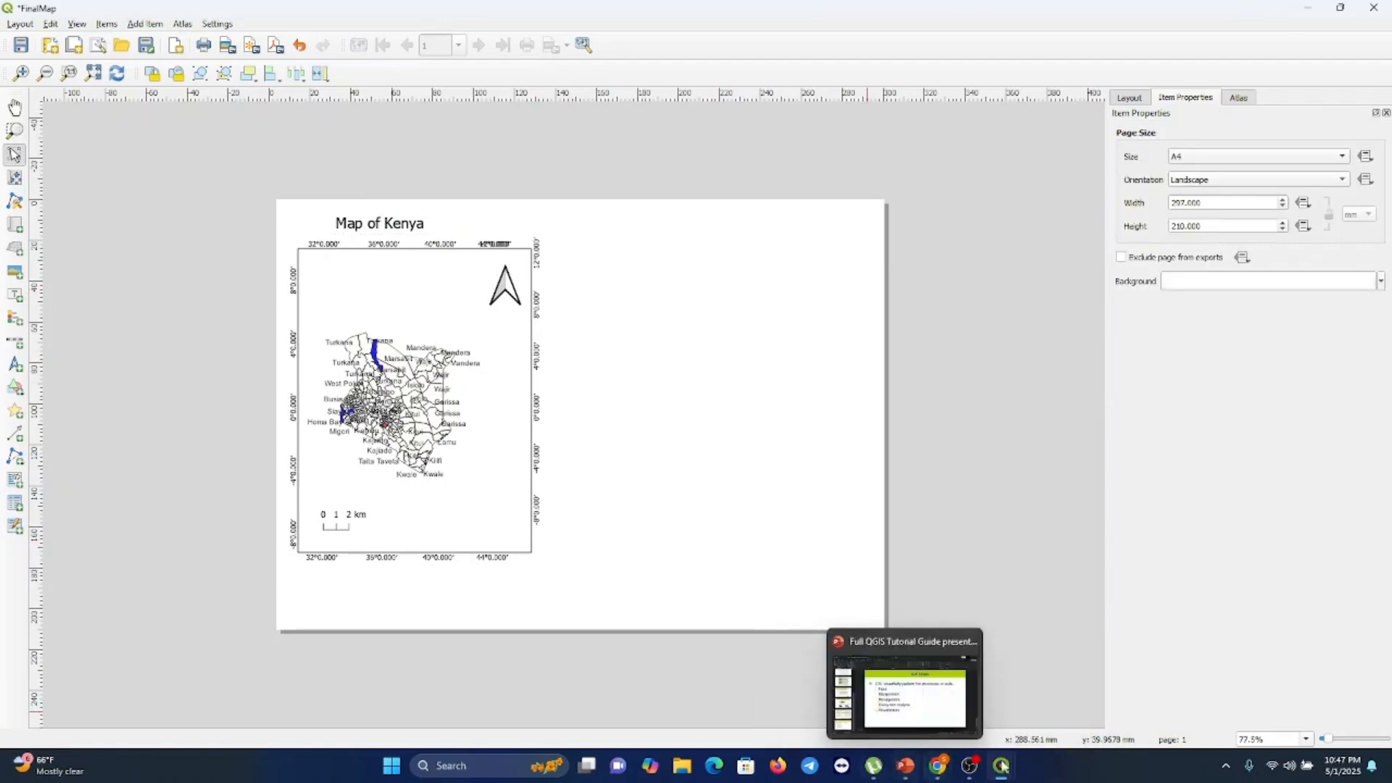
{"action": "mouse_move", "coordinate": [1003, 769]}
{"action": "left_click", "coordinate": [933, 685]}
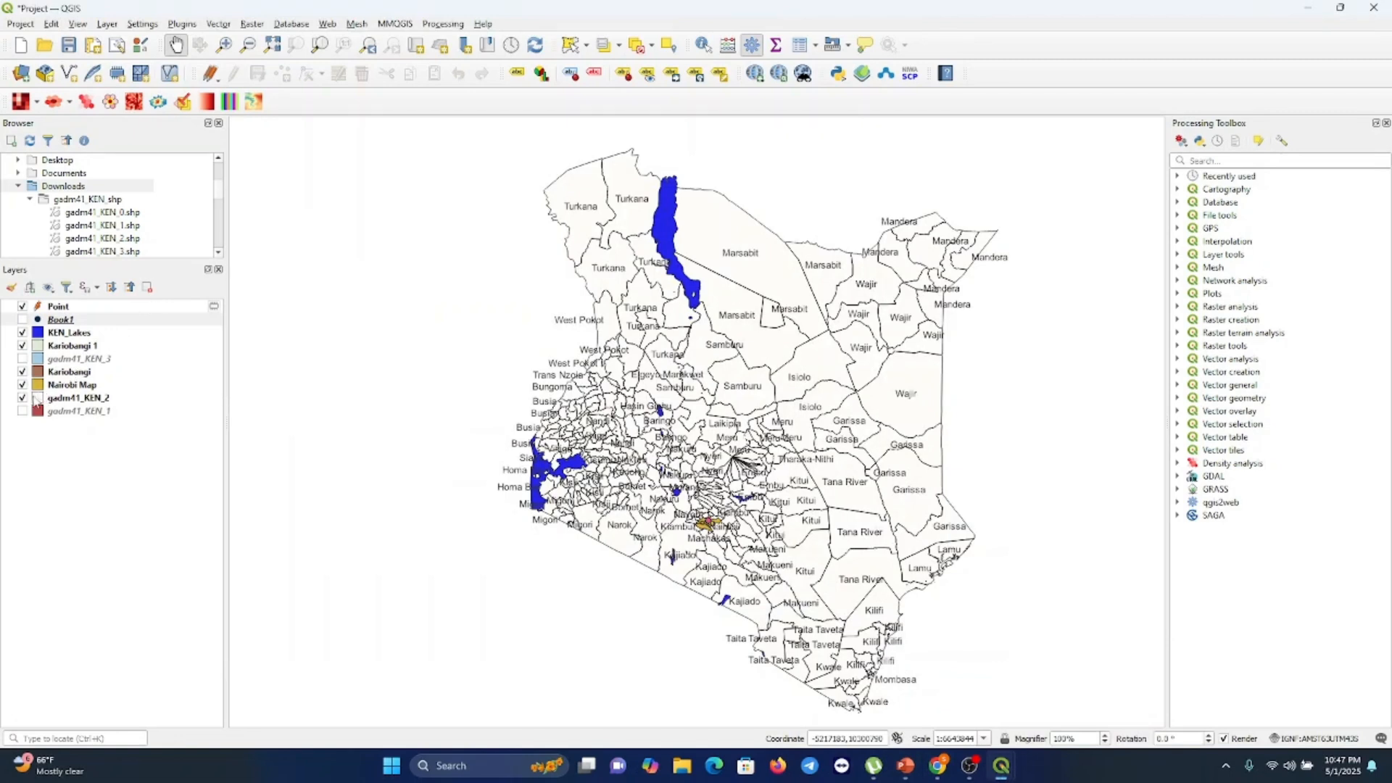
{"action": "left_click", "coordinate": [18, 401]}
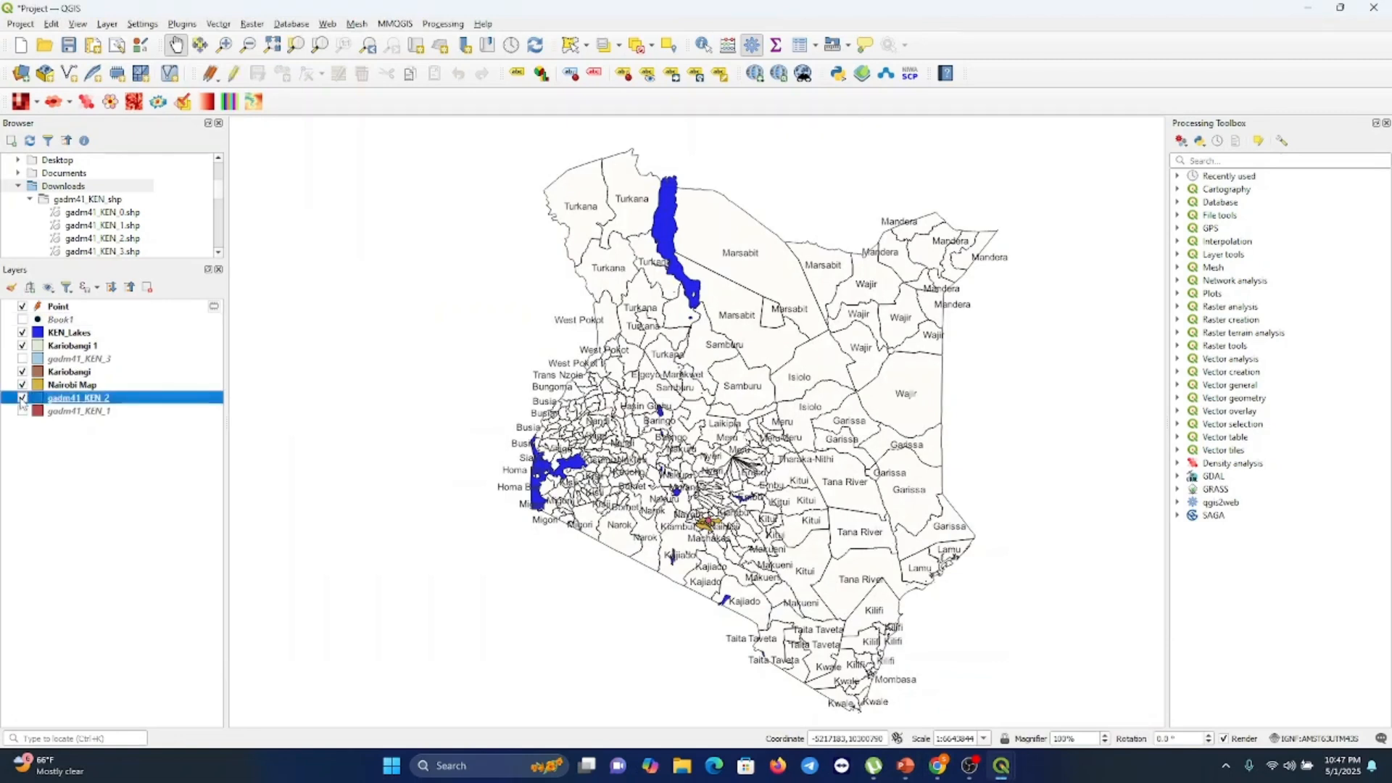
Hide the gadm41_KEN_2 and KEN_Lakes layers in the main map, leaving Kariobangi 1 visible
{"action": "left_click", "coordinate": [21, 398]}
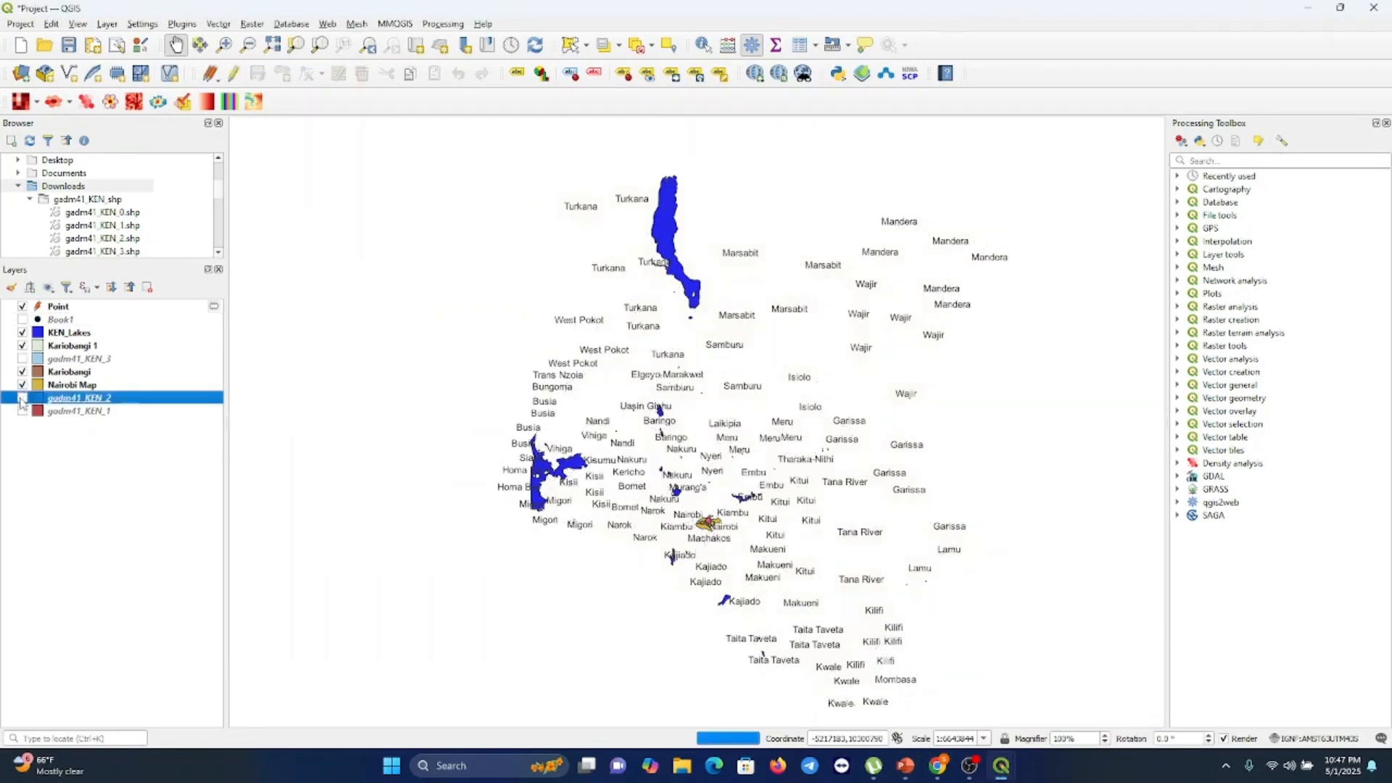
{"action": "left_click", "coordinate": [22, 333]}
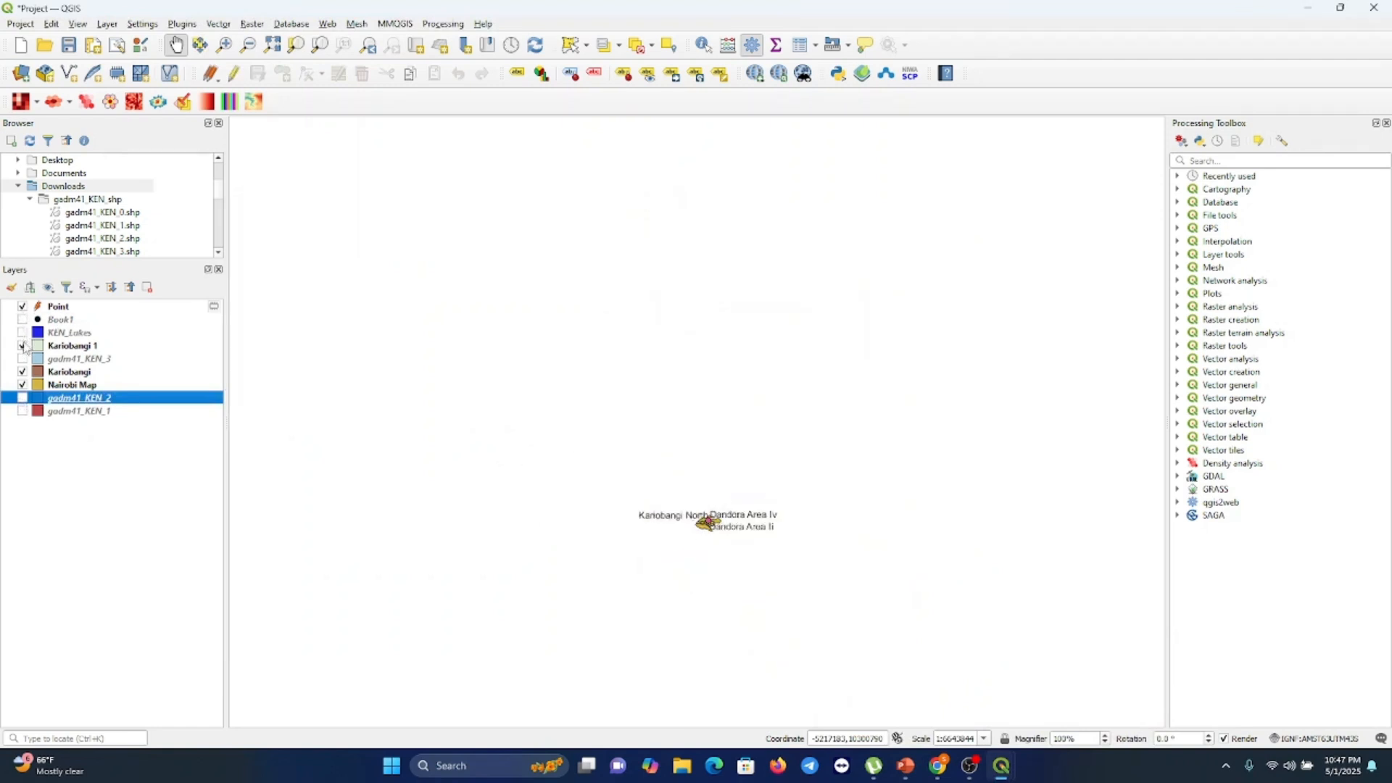
{"action": "left_click", "coordinate": [22, 346]}
{"action": "left_click", "coordinate": [22, 346]}
Zoom to the selected layer and frame the Nairobi wards around Kariobangi in the map canvas
{"action": "left_click", "coordinate": [79, 24]}
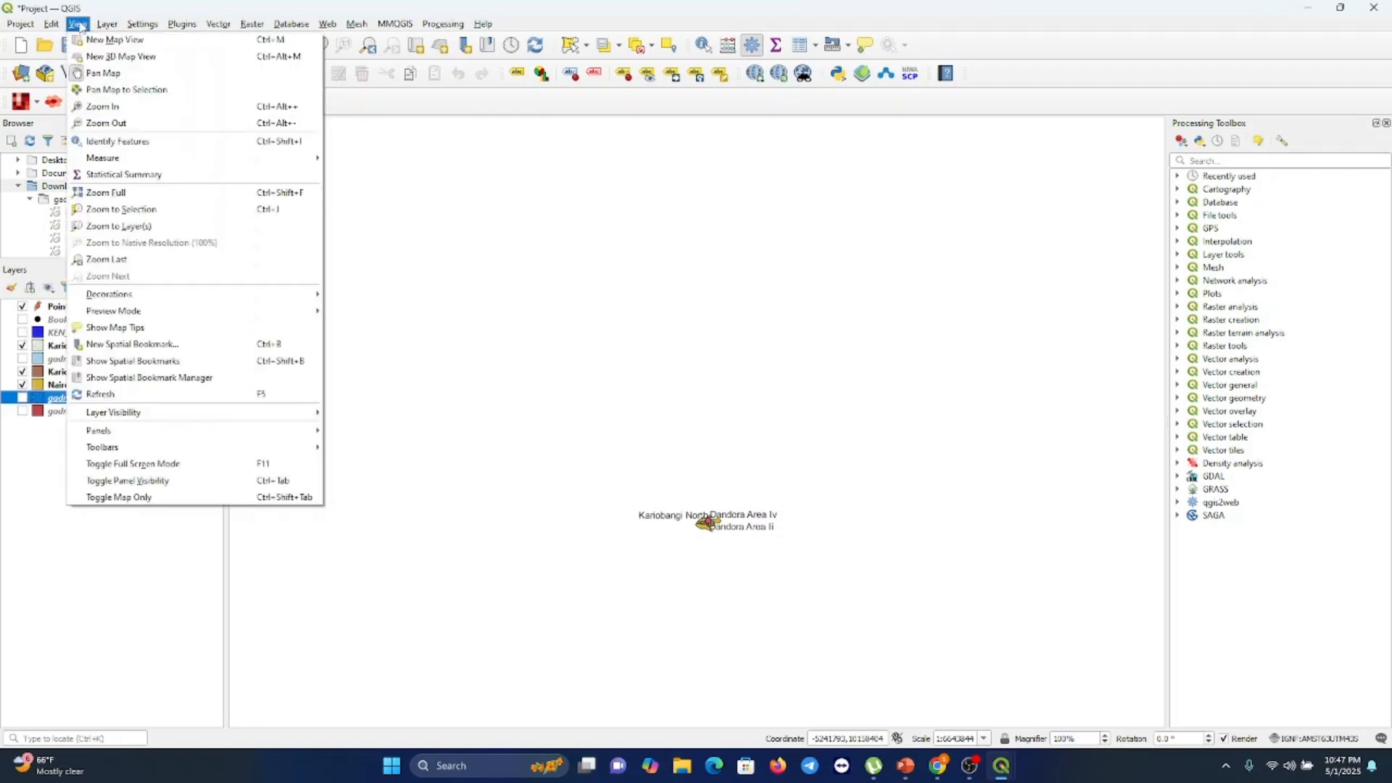
{"action": "left_click", "coordinate": [127, 226]}
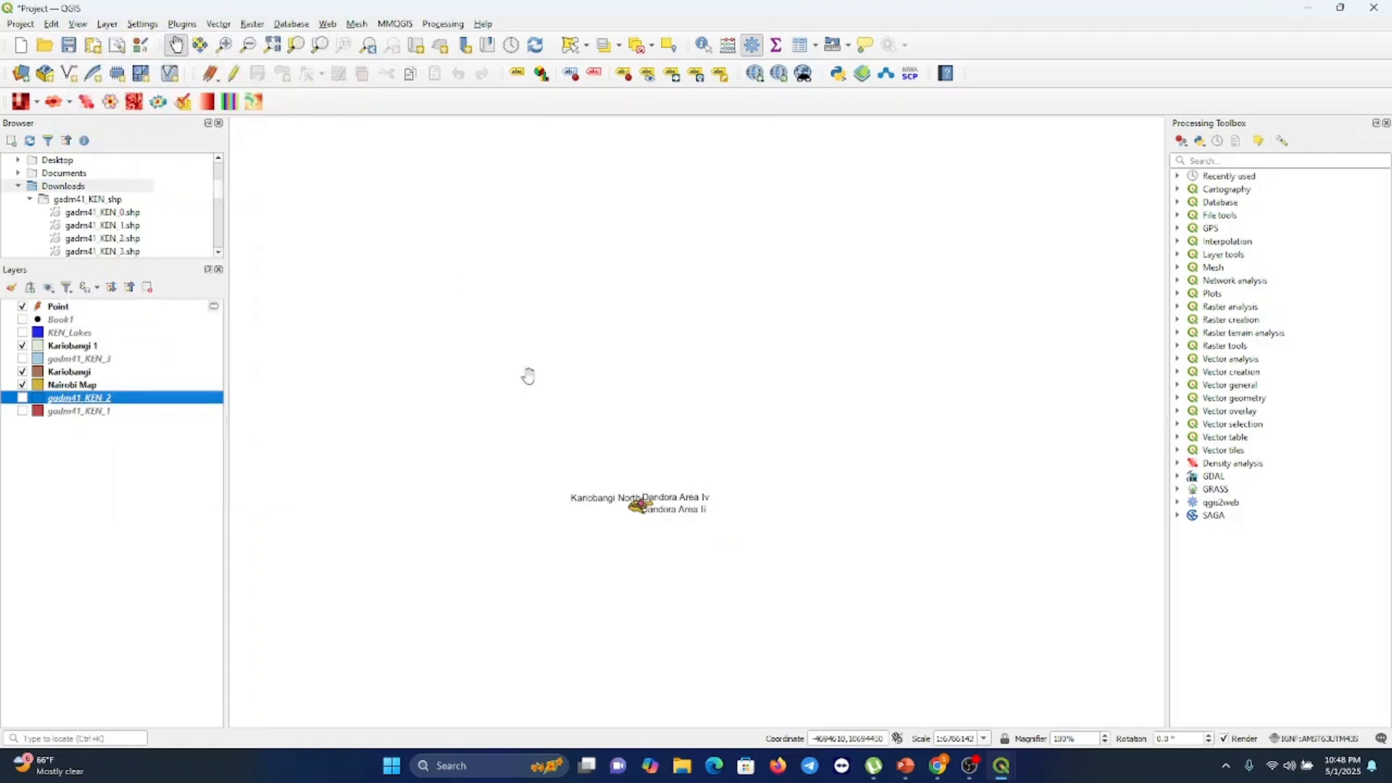
{"action": "left_click_drag", "start_coordinate": [693, 525], "coordinate": [690, 285]}
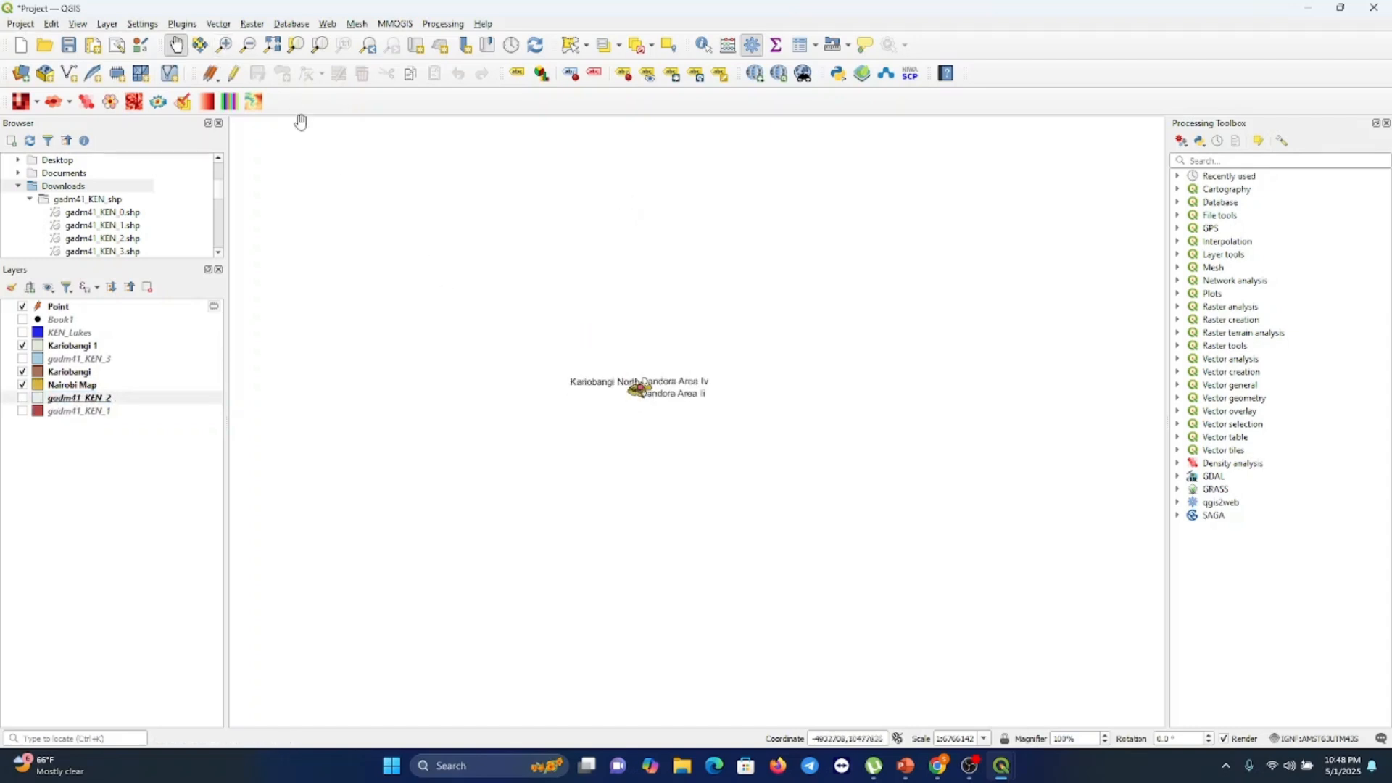
{"action": "left_click", "coordinate": [224, 45]}
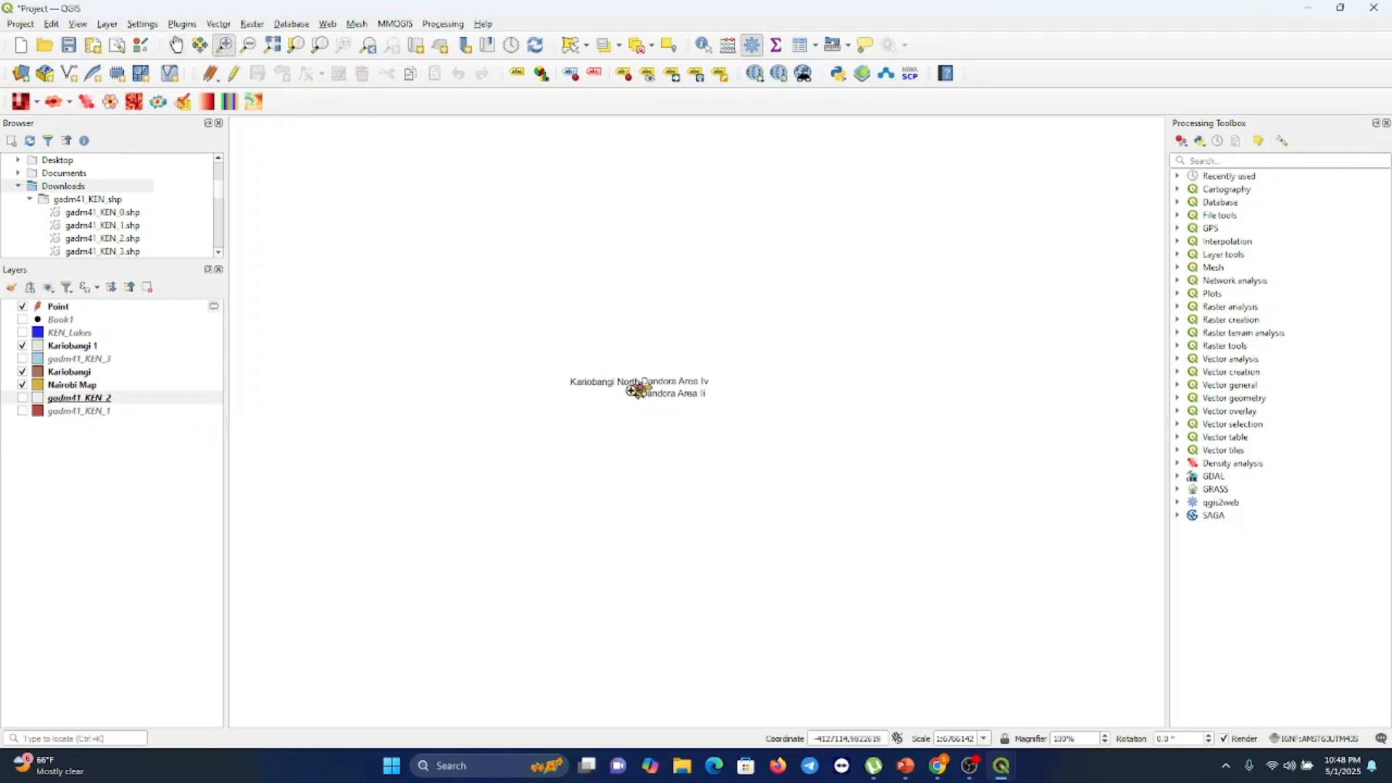
{"action": "left_click", "coordinate": [638, 391]}
{"action": "left_click", "coordinate": [639, 396]}
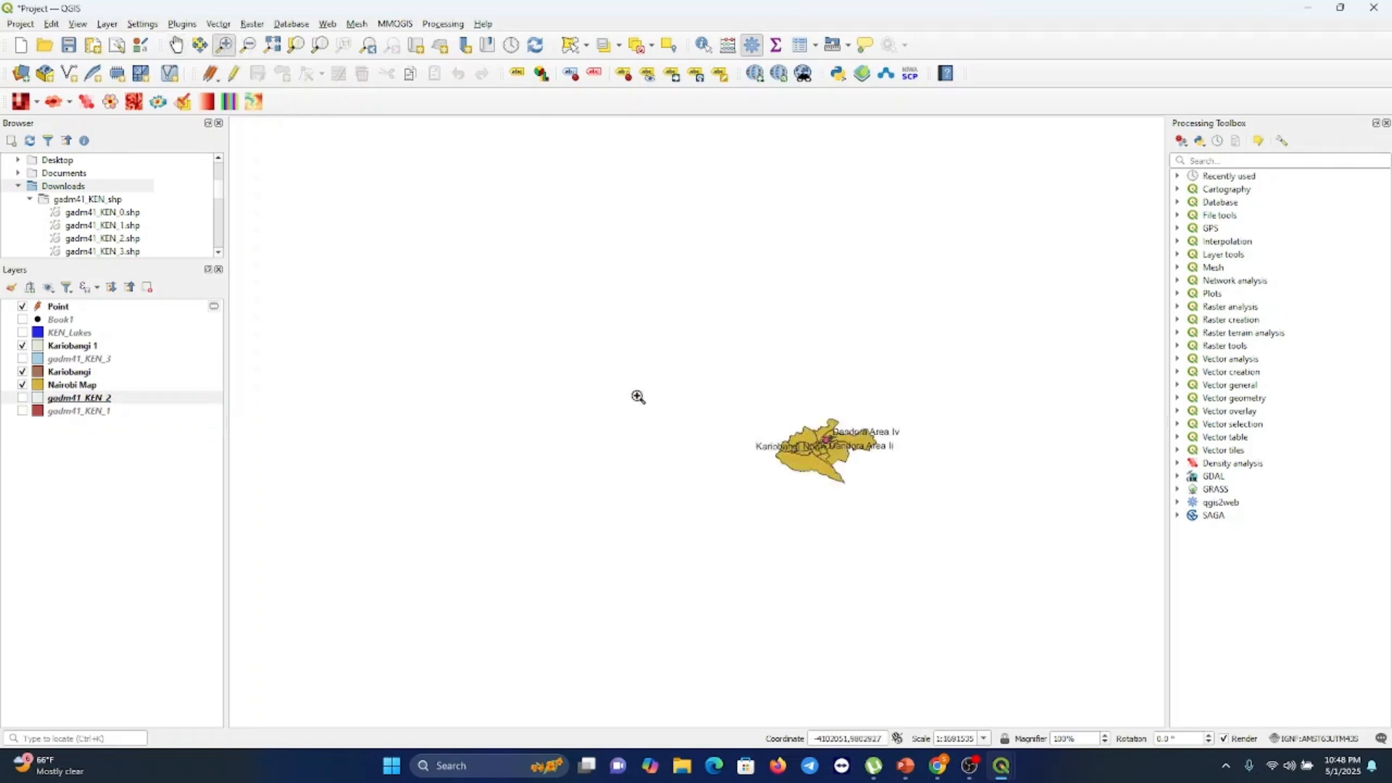
{"action": "left_click", "coordinate": [638, 397]}
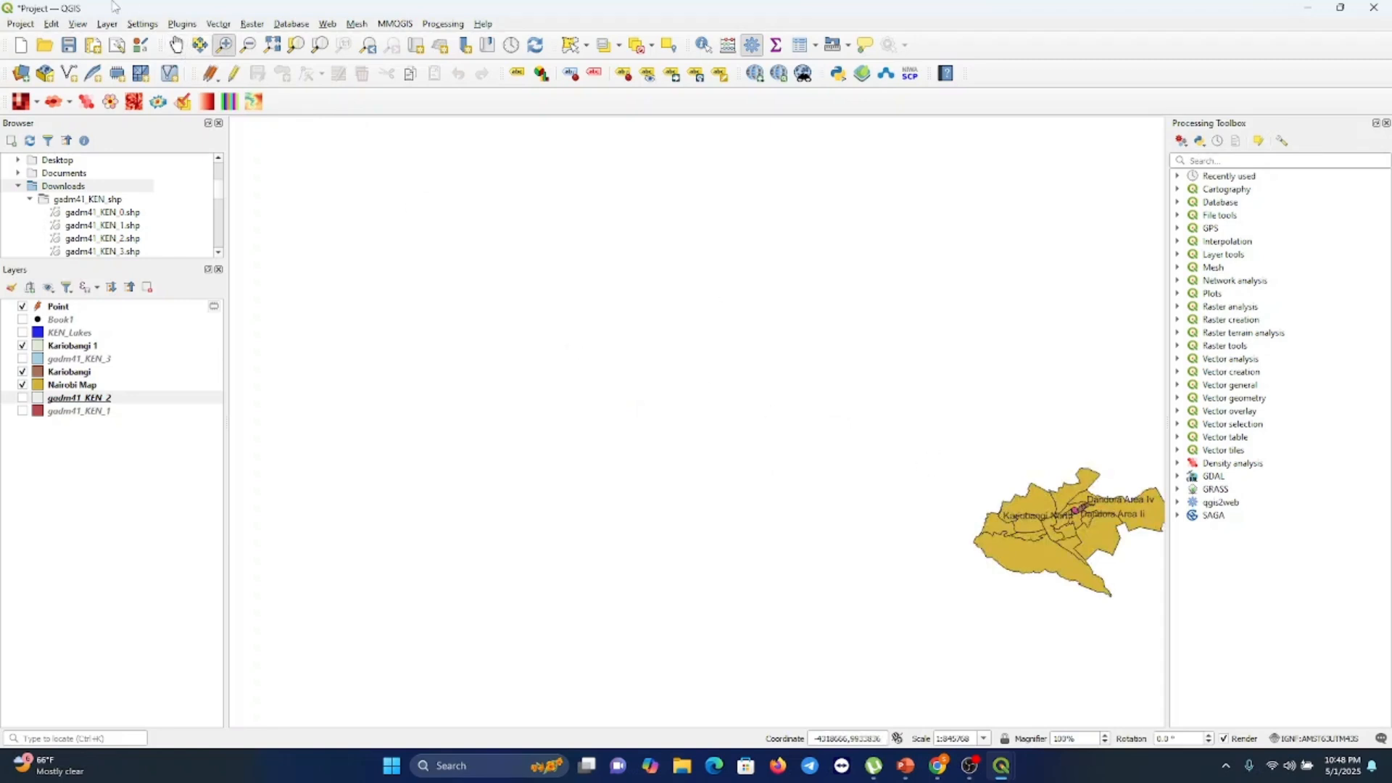
{"action": "left_click", "coordinate": [176, 45]}
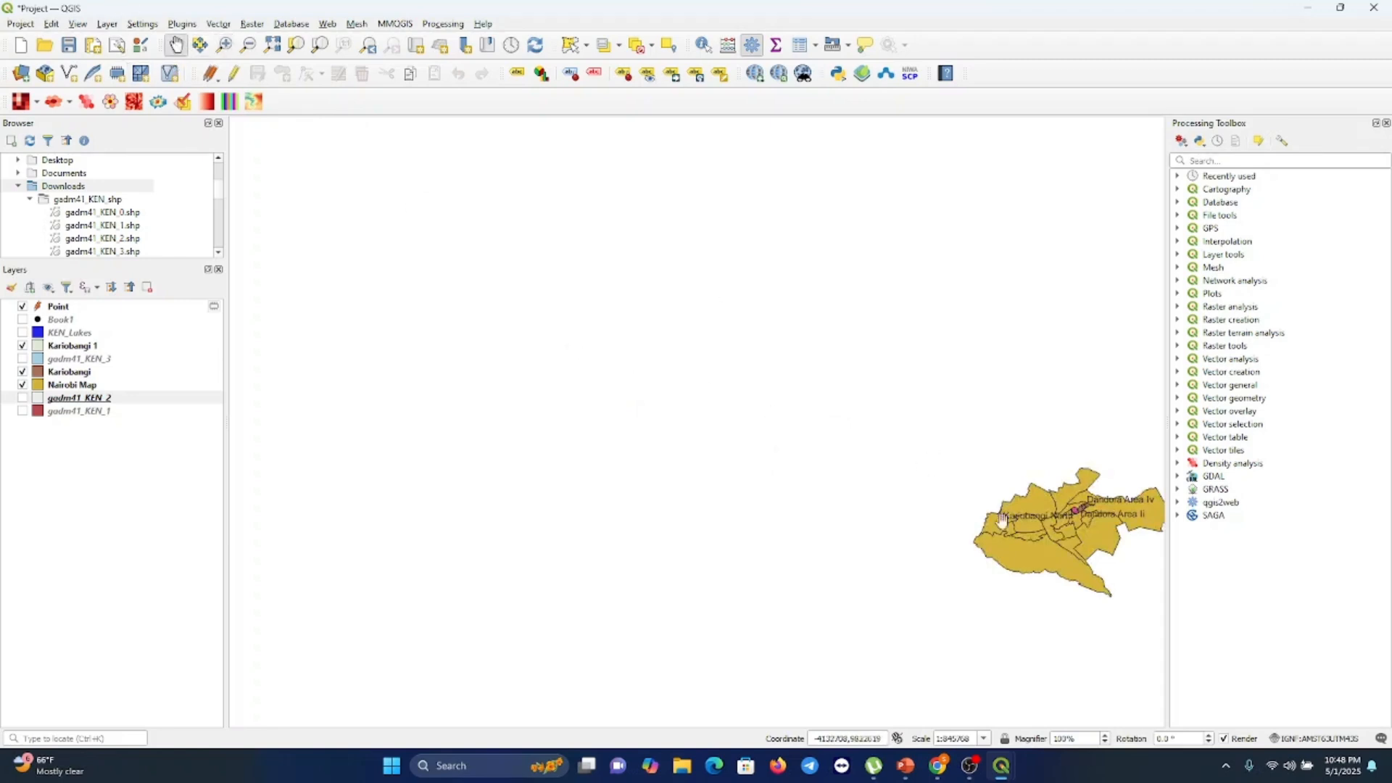
{"action": "left_click_drag", "start_coordinate": [1049, 531], "coordinate": [606, 348]}
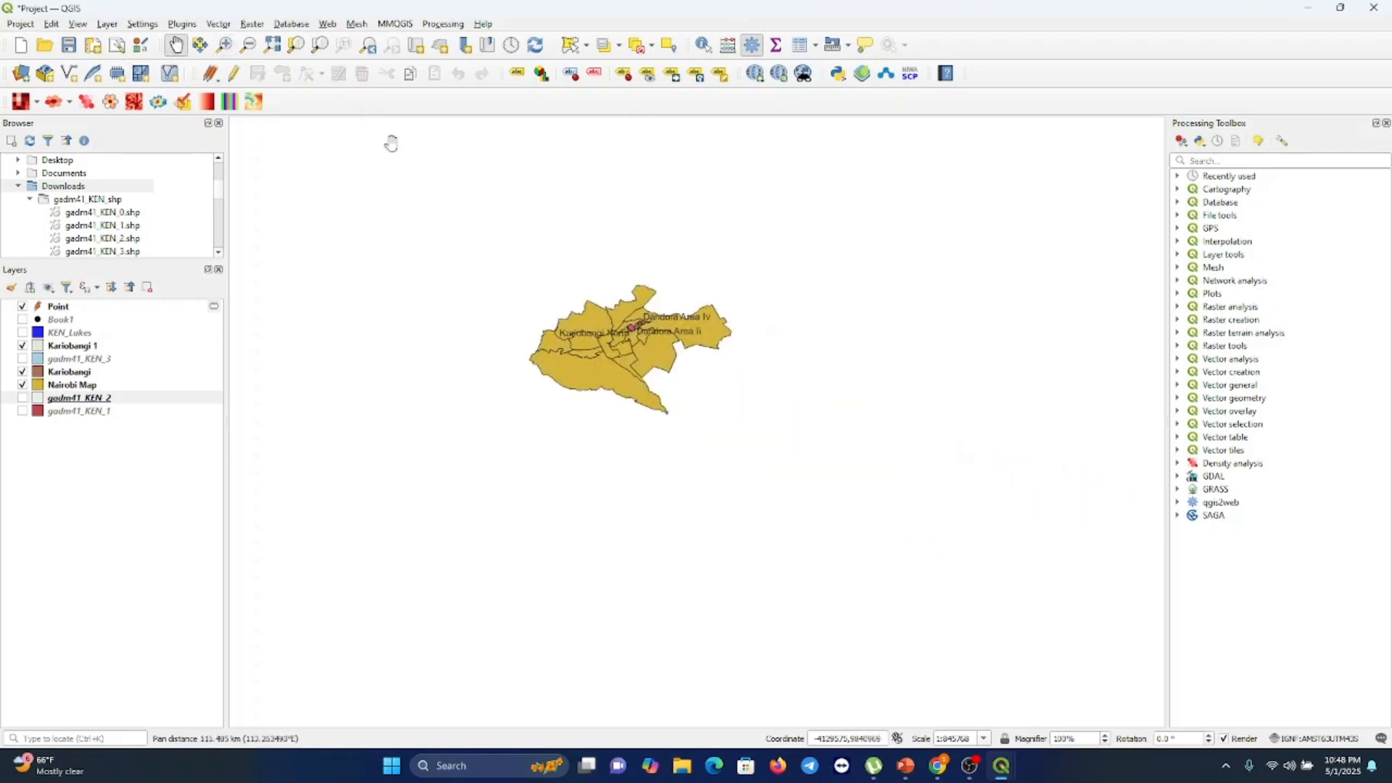
{"action": "left_click", "coordinate": [224, 45]}
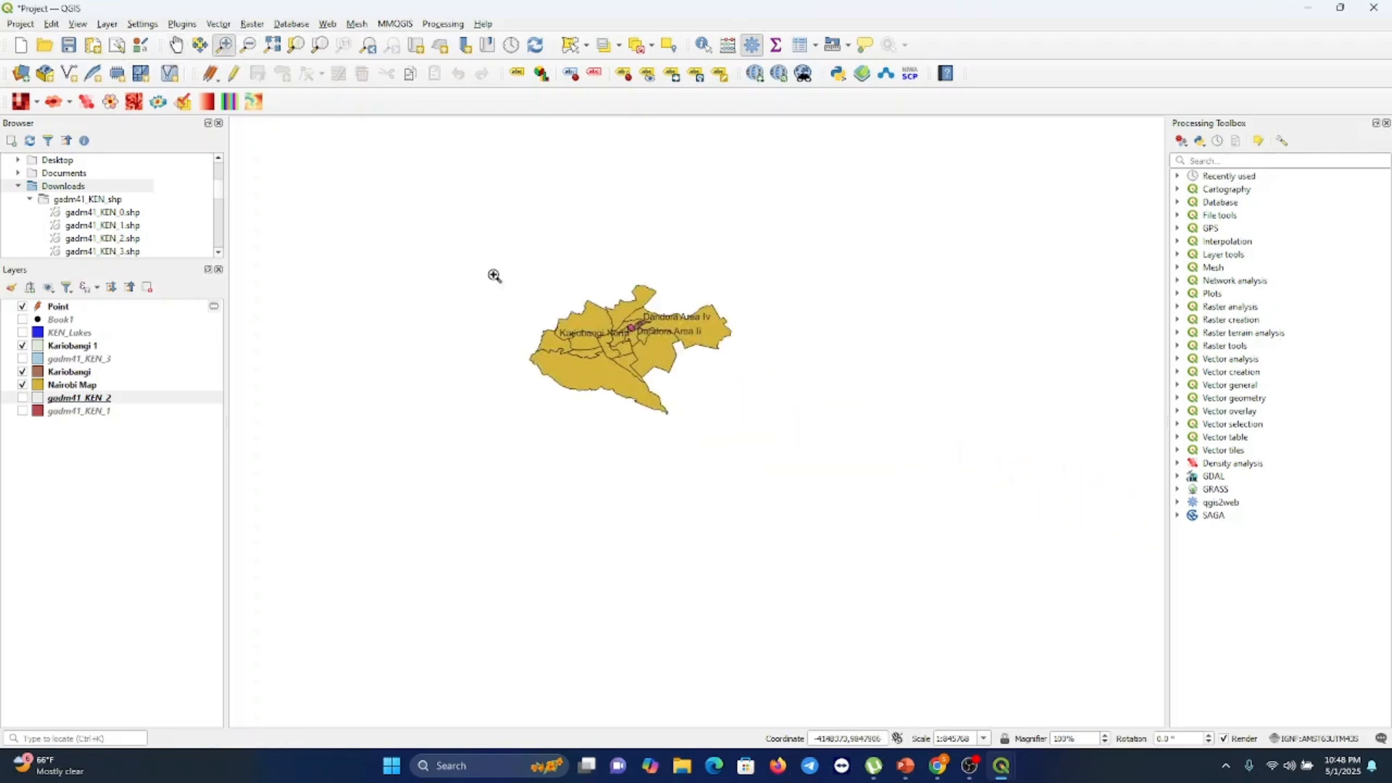
{"action": "left_click", "coordinate": [572, 353]}
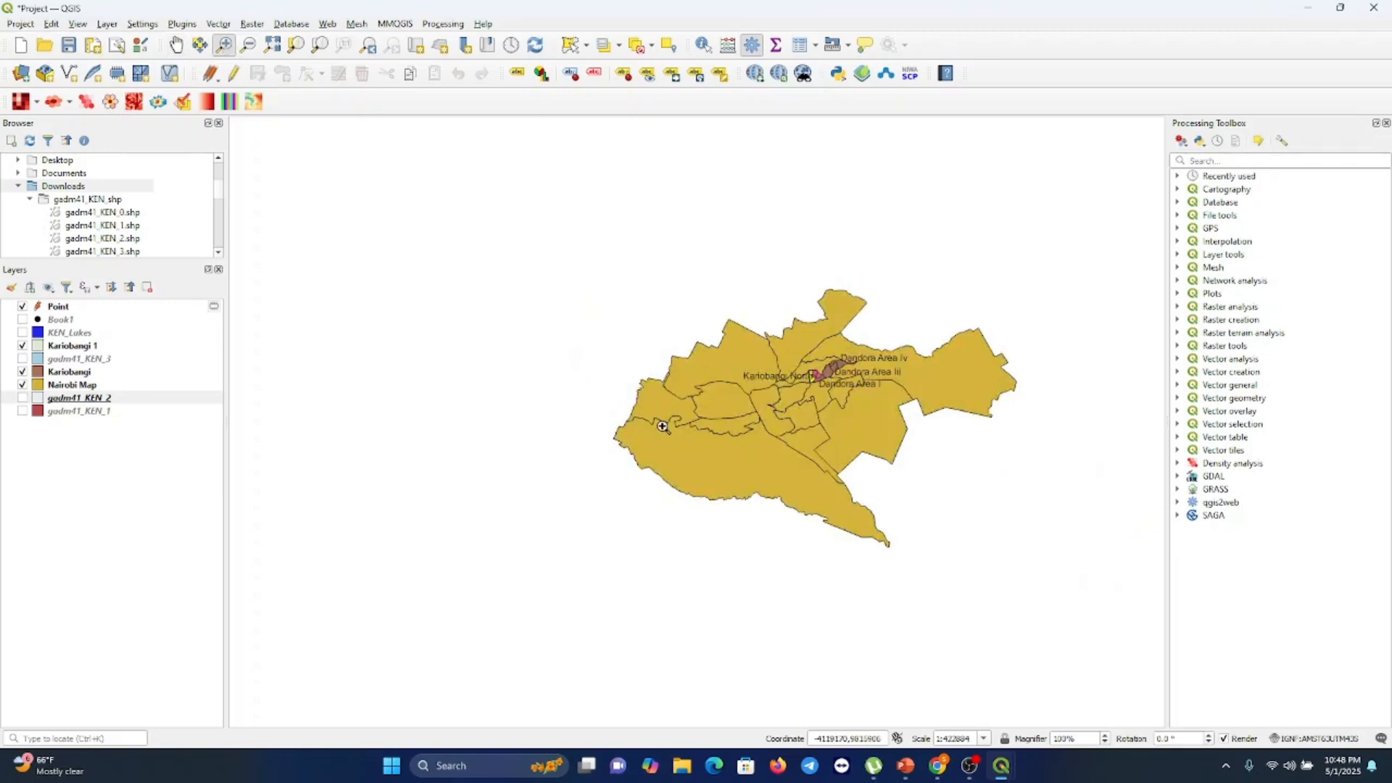
{"action": "left_click", "coordinate": [662, 426]}
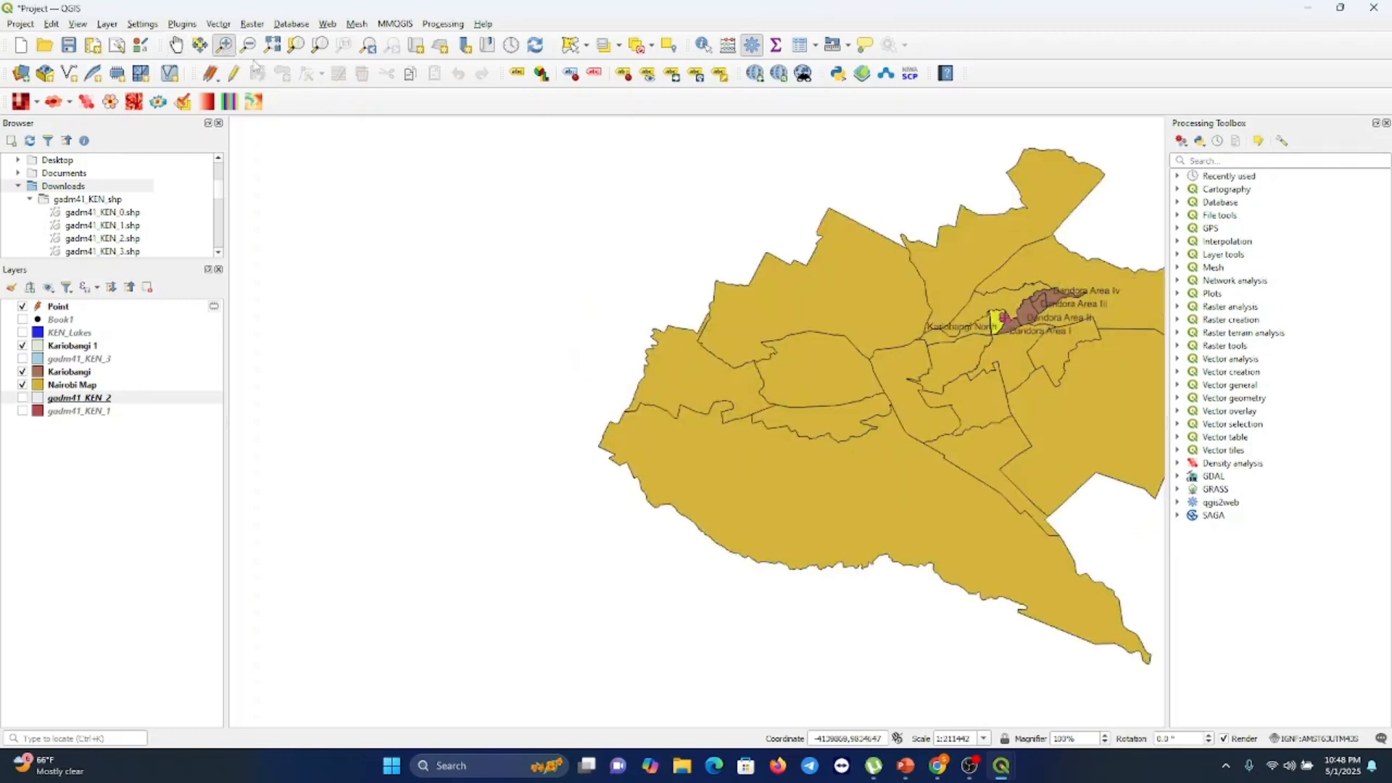
{"action": "left_click", "coordinate": [176, 45]}
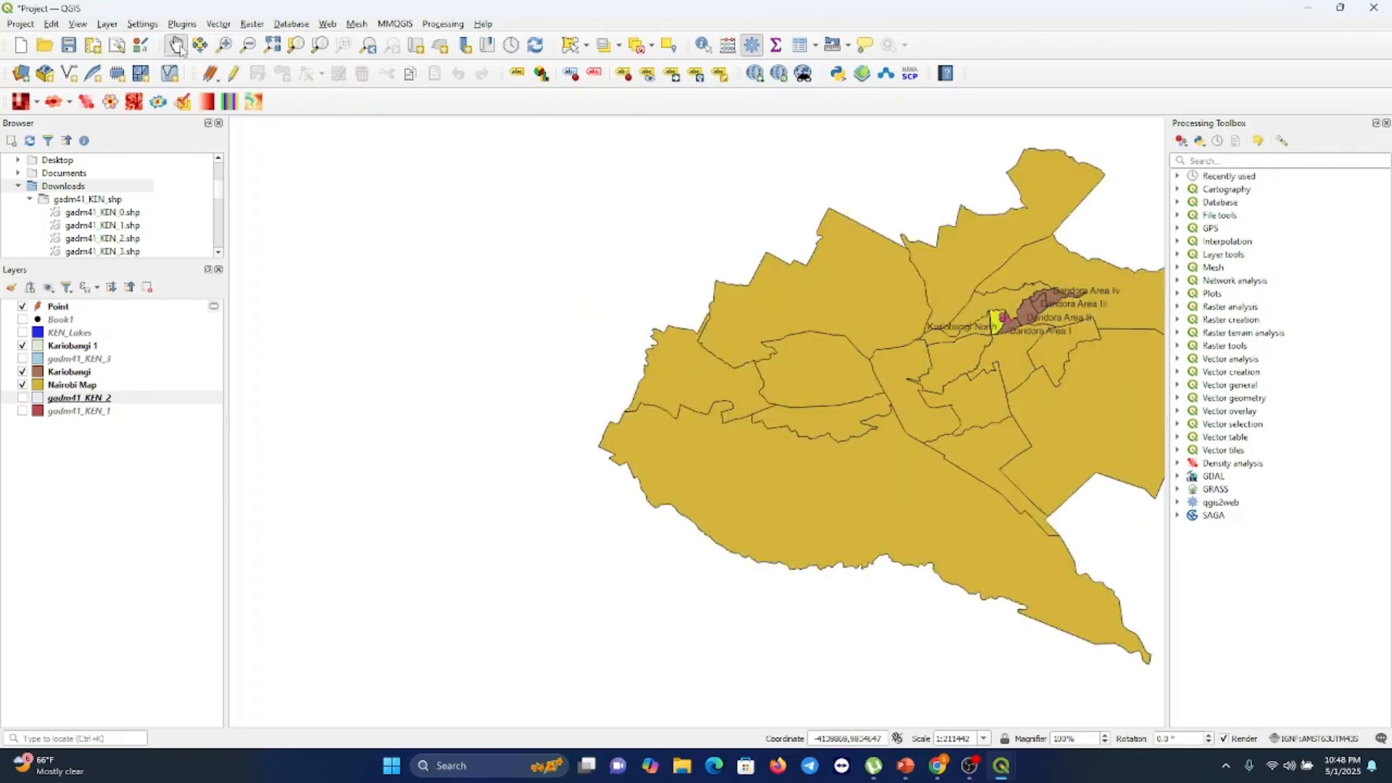
{"action": "left_click_drag", "start_coordinate": [757, 412], "coordinate": [498, 428]}
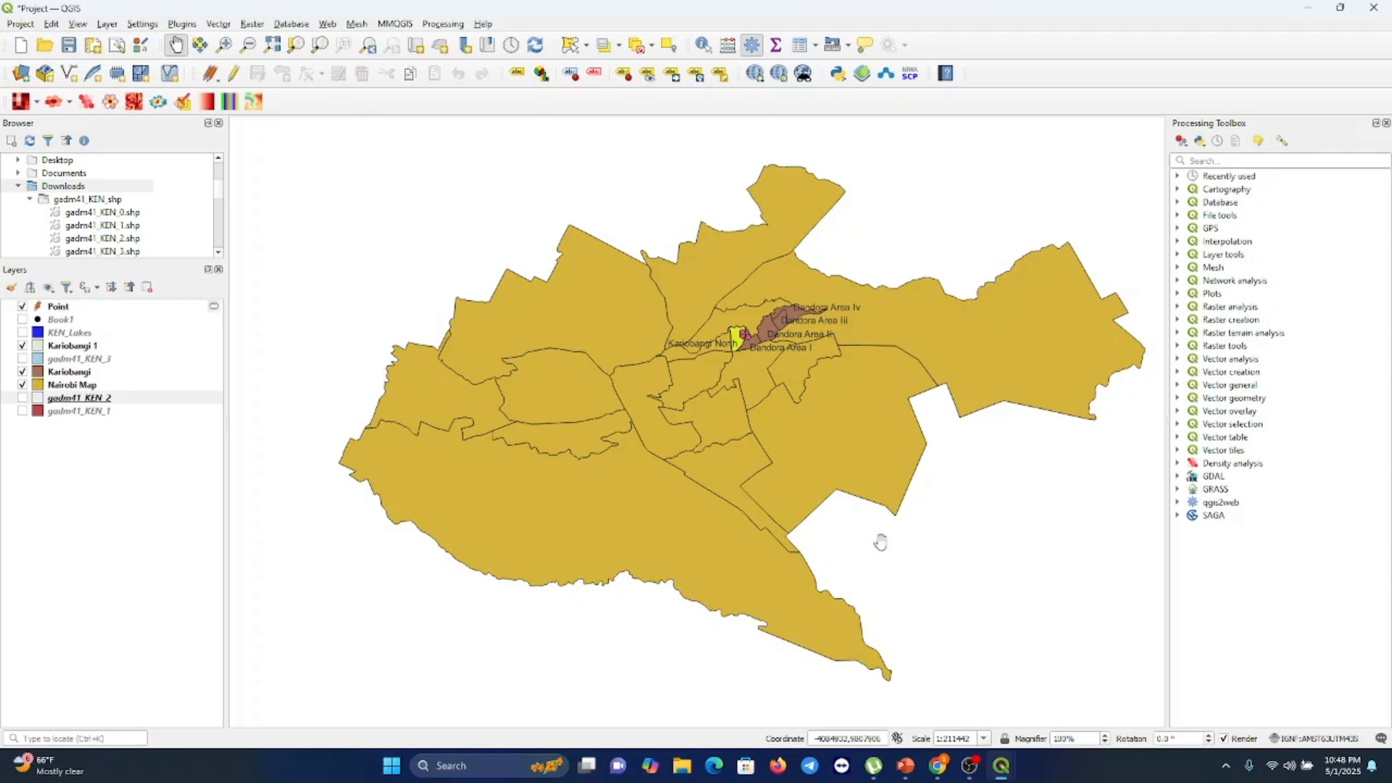
Switch to the FinalMap layout, add a map item for the Nairobi inset beside the Kenya map, and enable its frame
{"action": "mouse_move", "coordinate": [999, 776]}
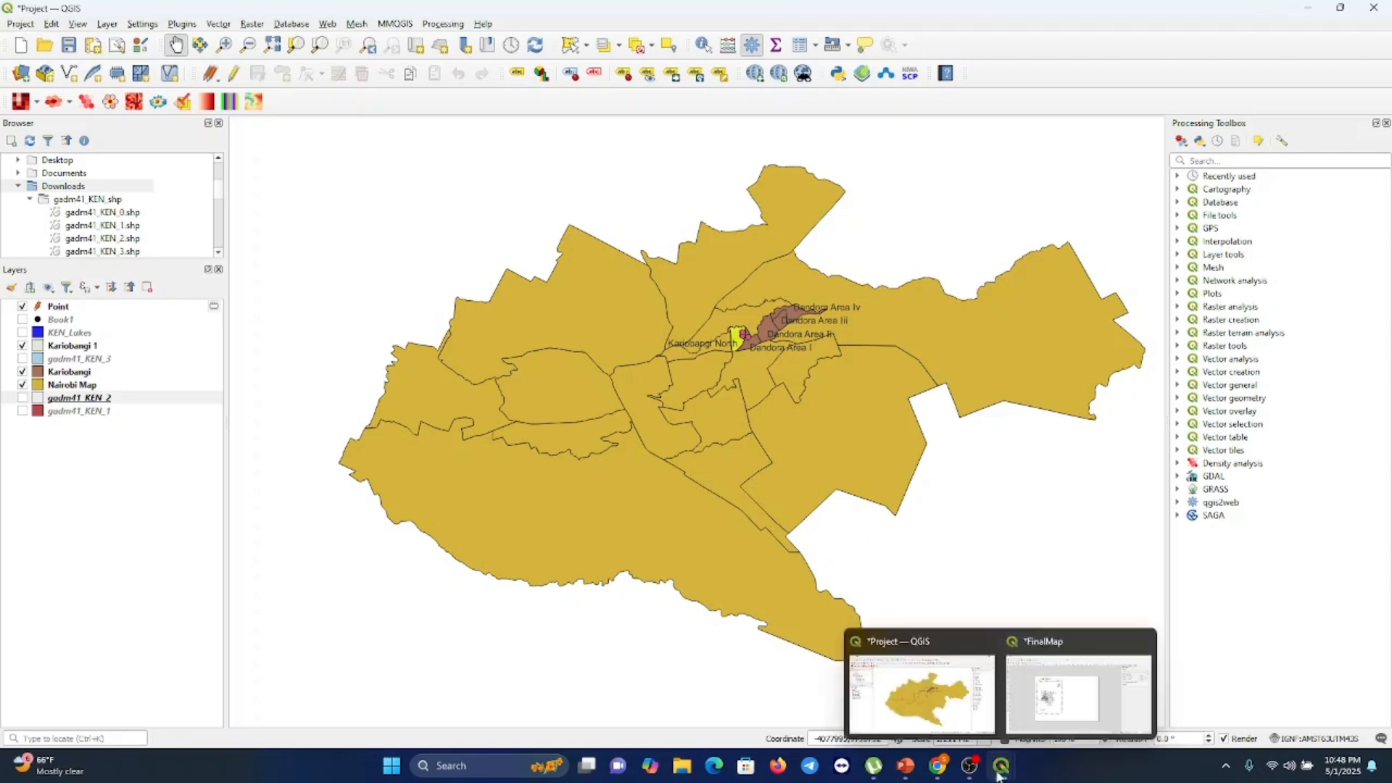
{"action": "left_click", "coordinate": [1052, 694]}
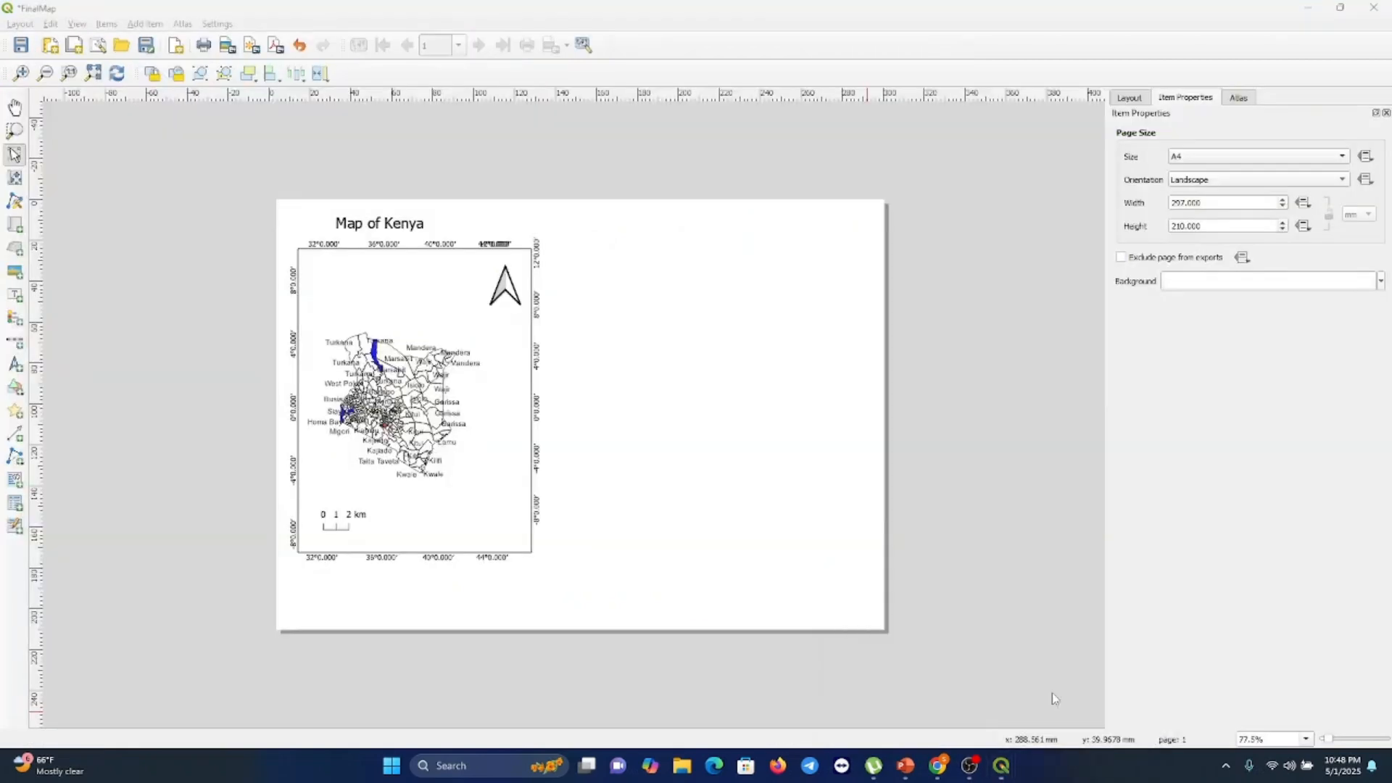
{"action": "left_click", "coordinate": [14, 224]}
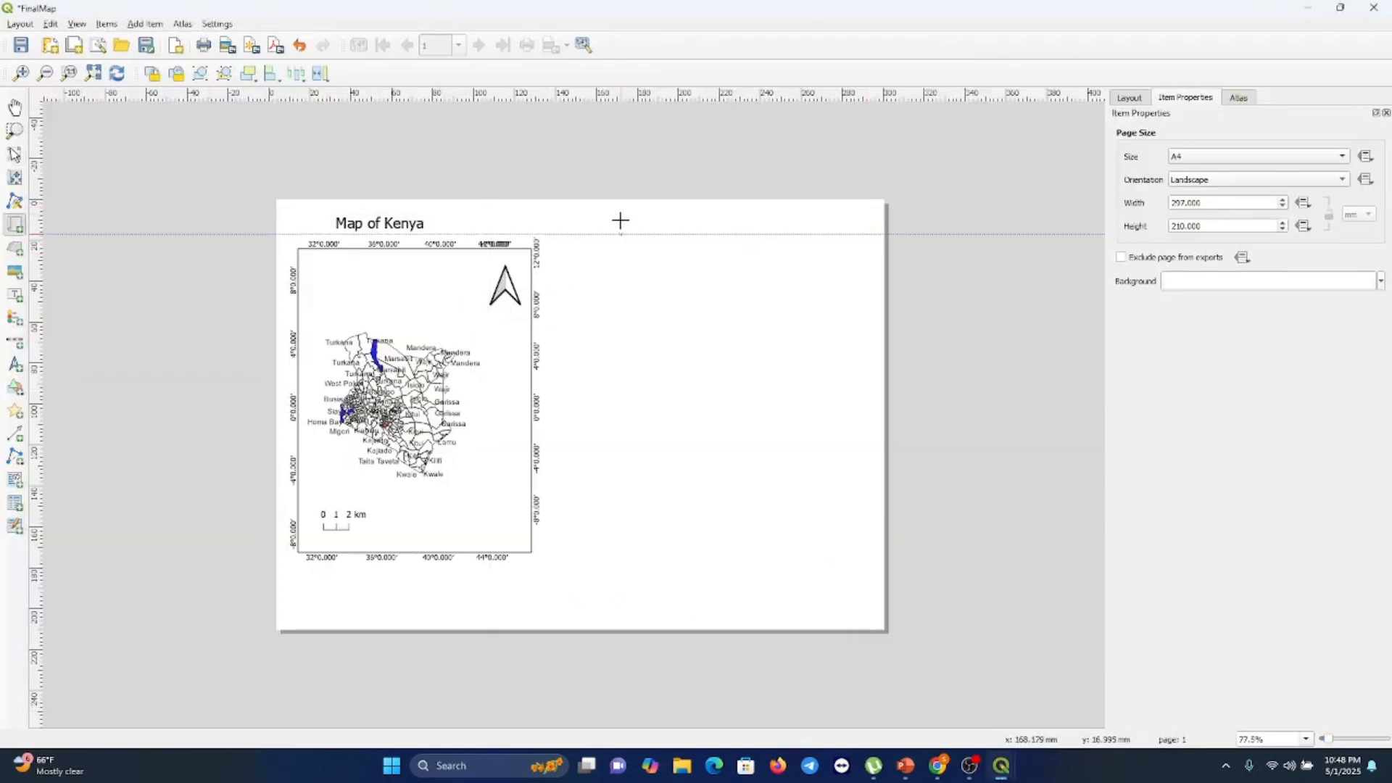
{"action": "left_click_drag", "start_coordinate": [620, 219], "coordinate": [866, 425]}
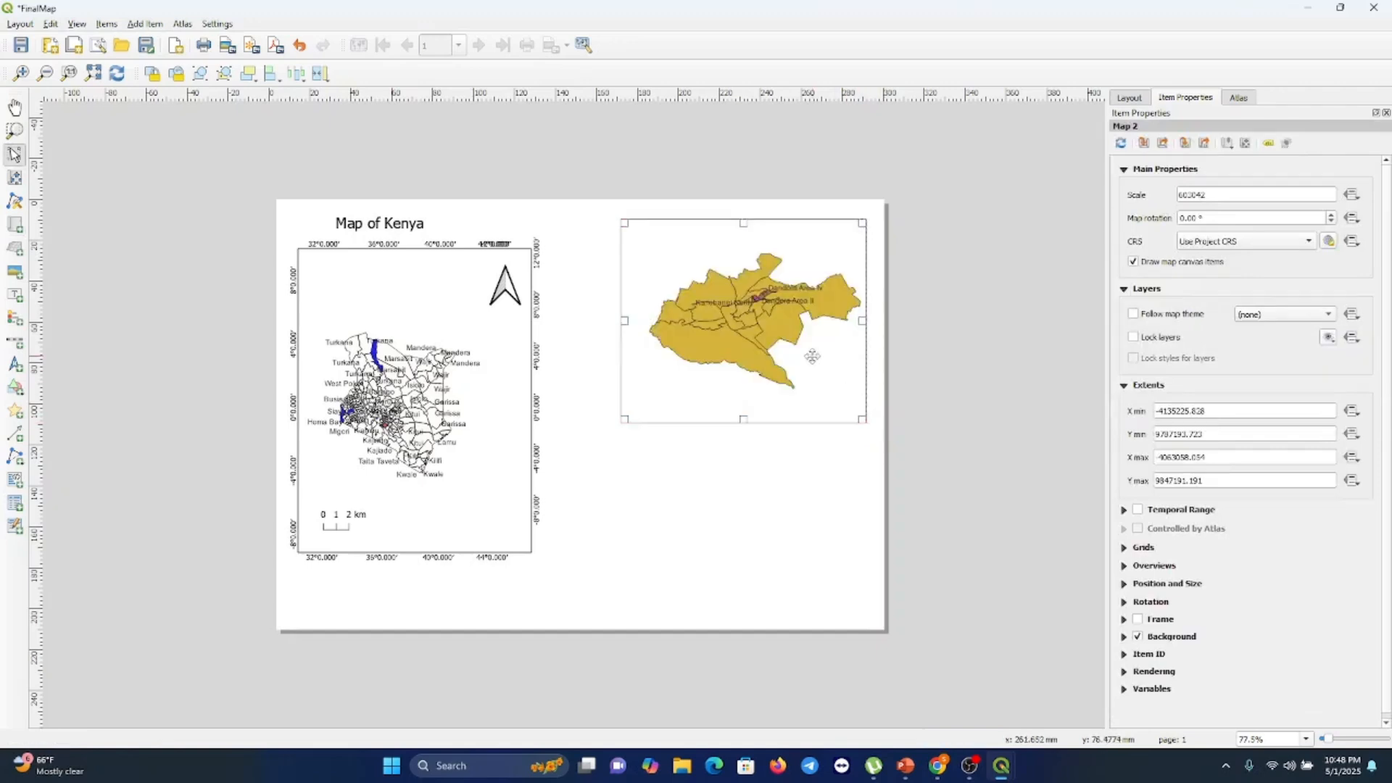
{"action": "mouse_move", "coordinate": [769, 412]}
{"action": "left_mouse_down"}
{"action": "mouse_move", "coordinate": [737, 391]}
{"action": "mouse_move", "coordinate": [746, 411]}
{"action": "left_mouse_up"}
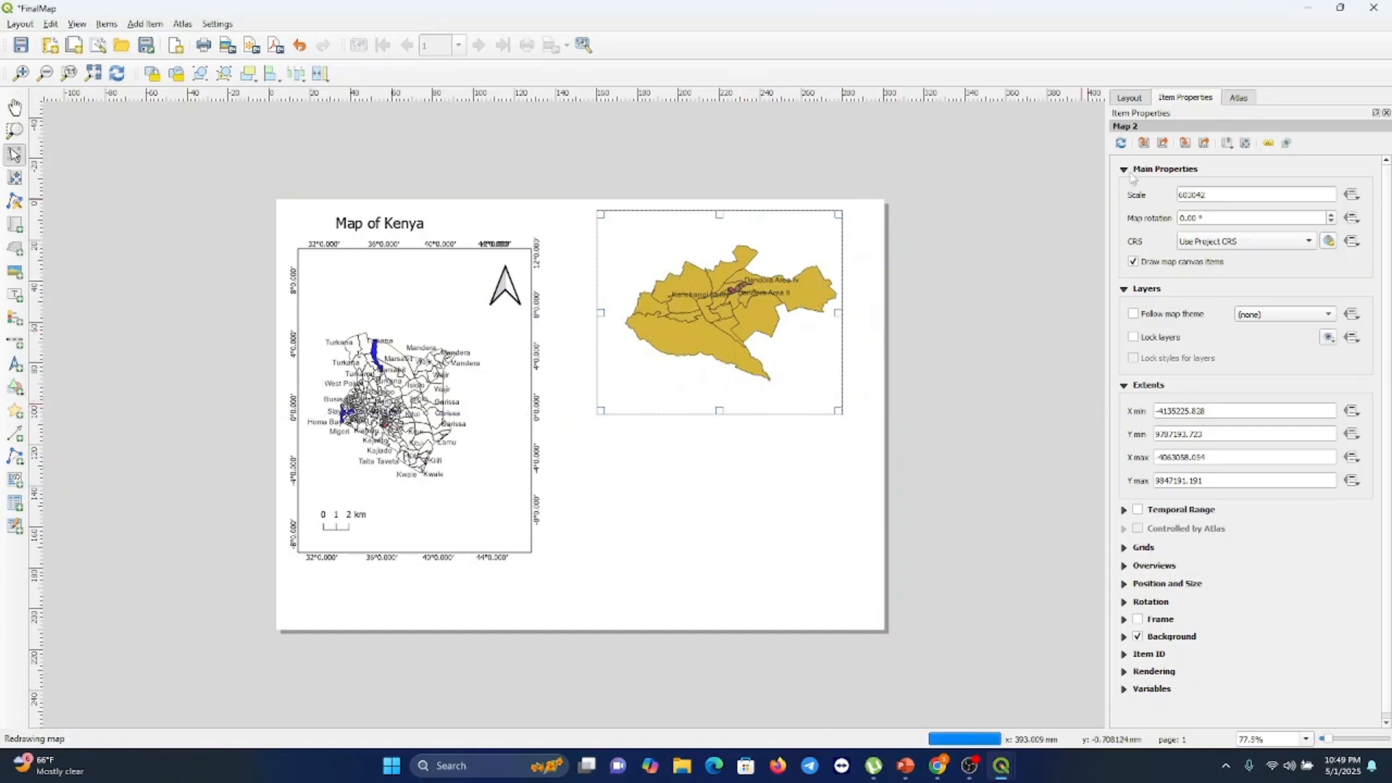
{"action": "left_click", "coordinate": [1138, 620]}
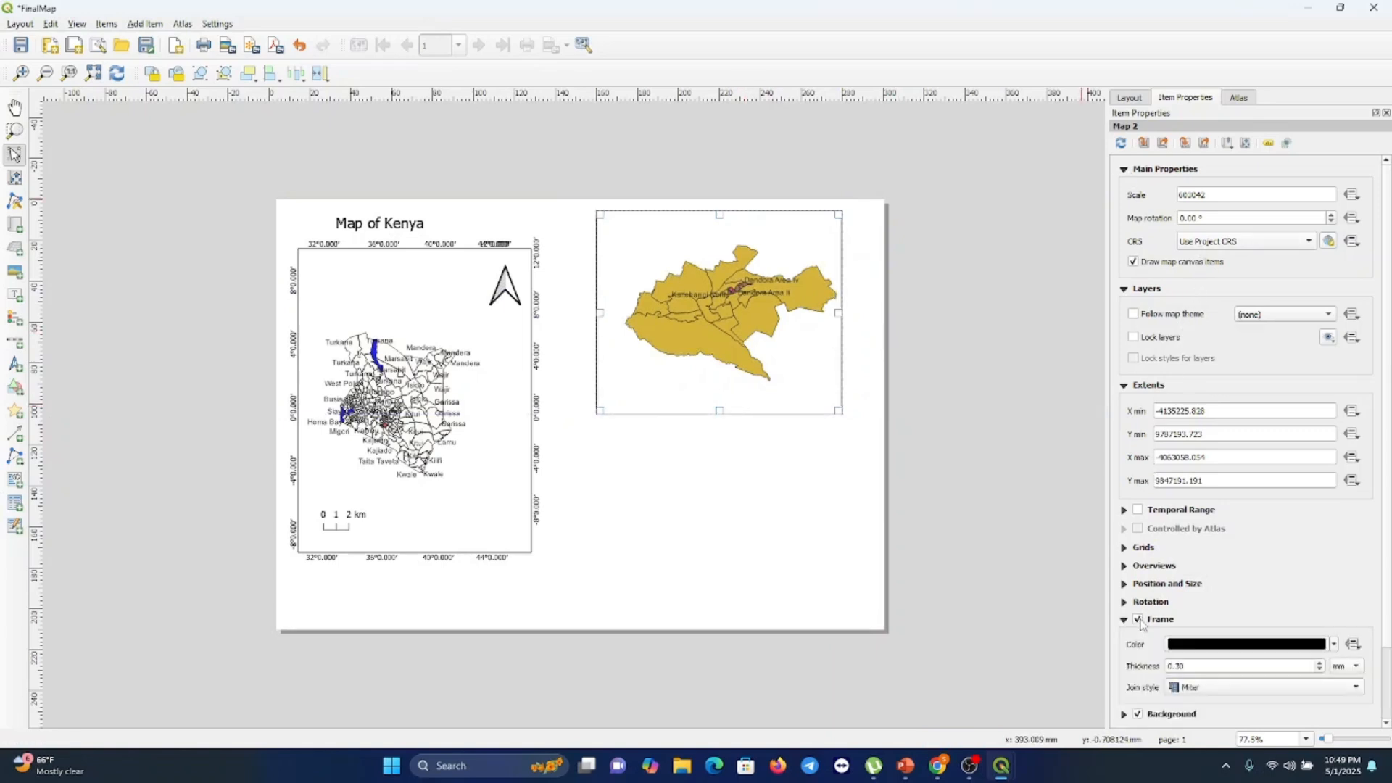
Add a grid to the inset map using EPSG:4326 - WGS 84 with X and Y intervals of 0.1
{"action": "left_click", "coordinate": [1138, 549]}
{"action": "left_click", "coordinate": [1157, 572]}
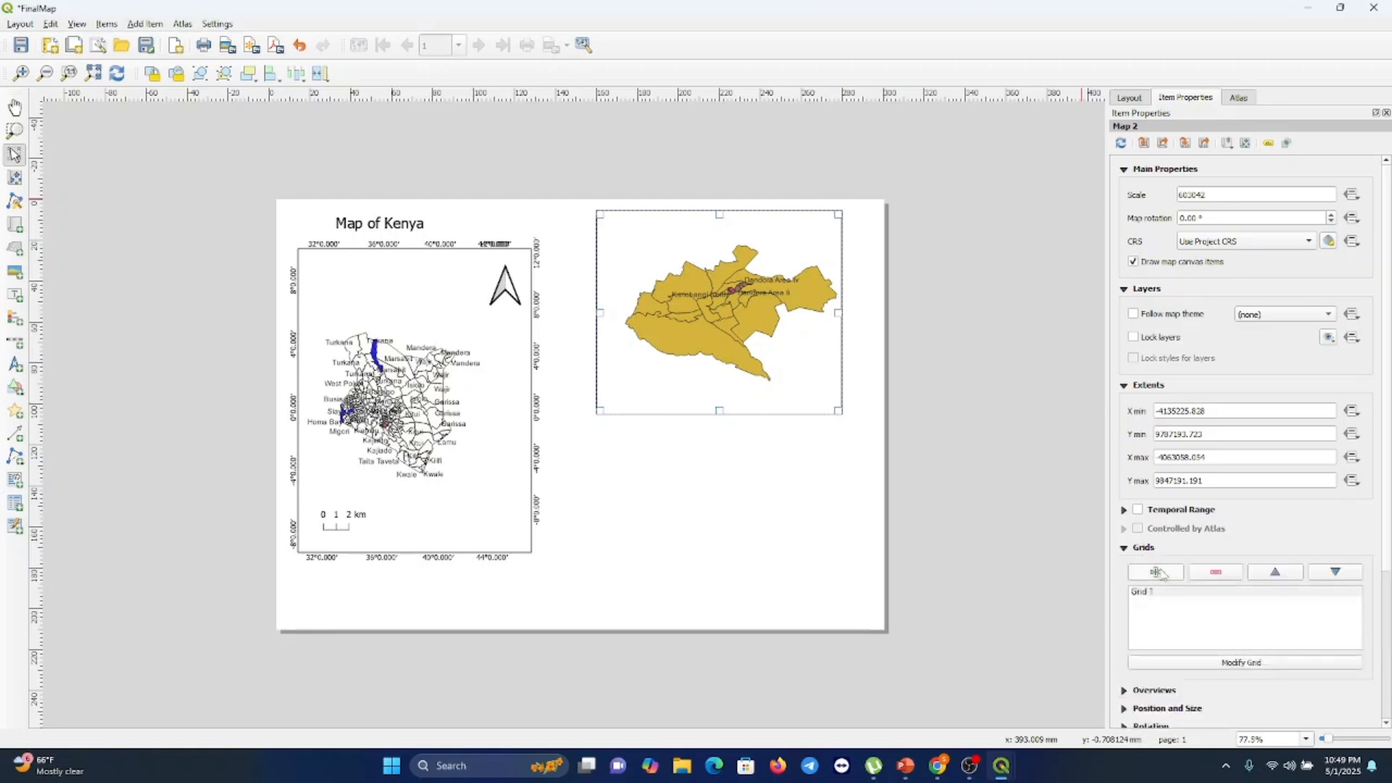
{"action": "left_click", "coordinate": [1158, 592]}
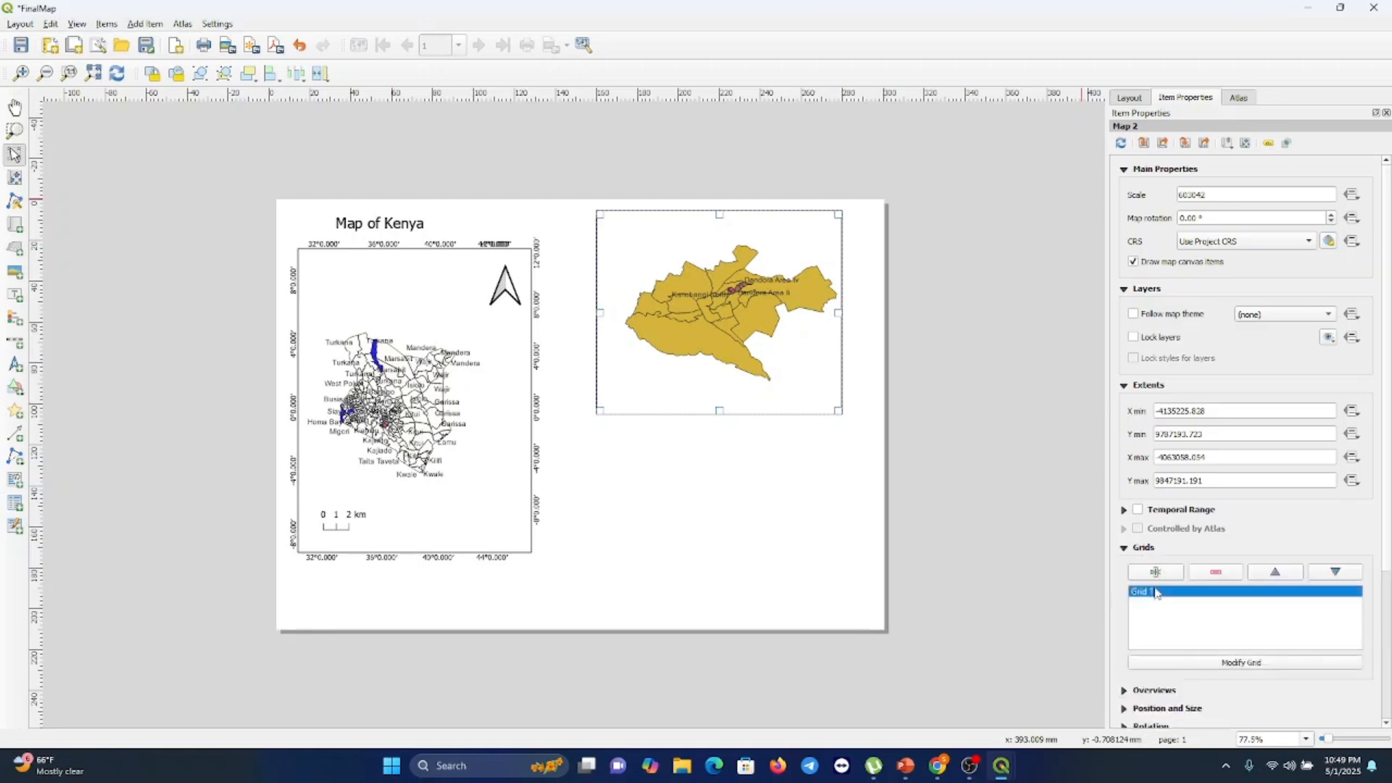
{"action": "left_click", "coordinate": [1225, 663]}
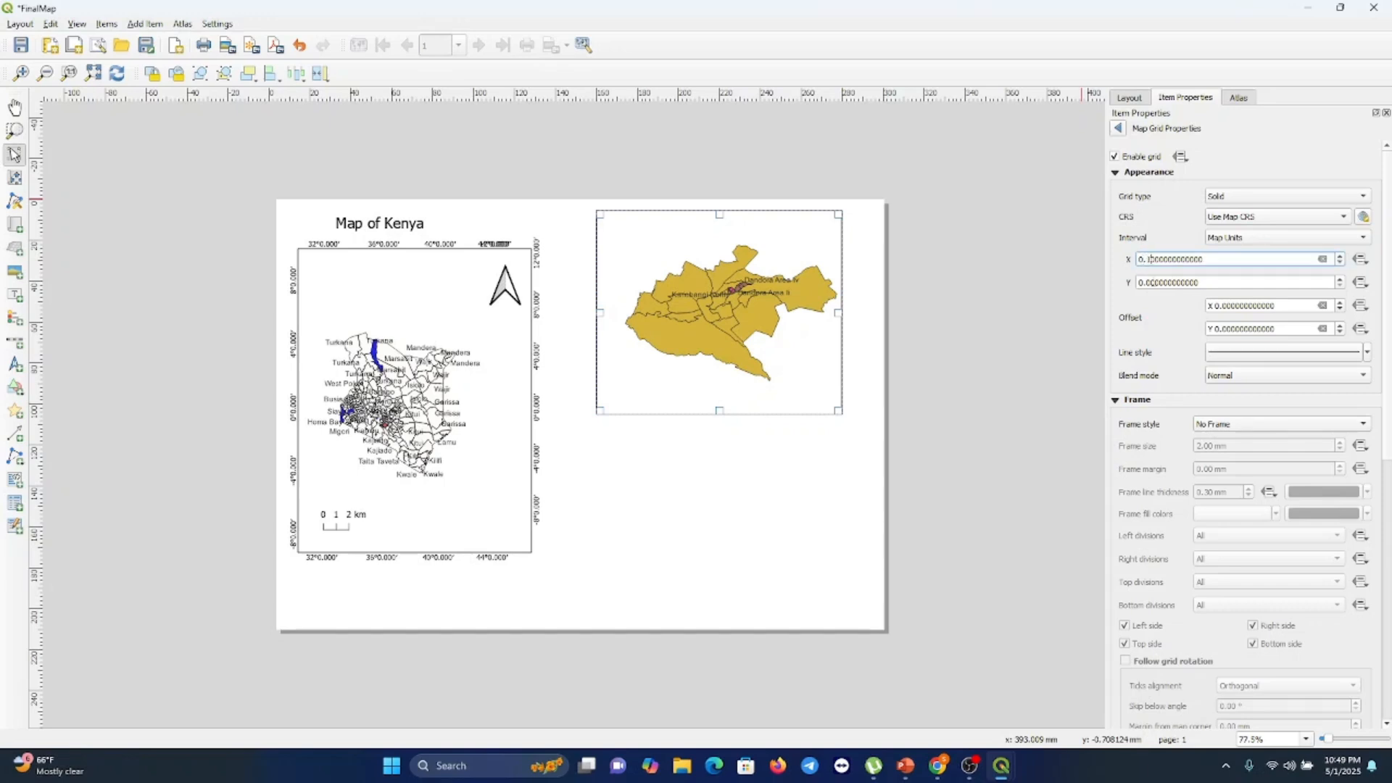
{"action": "left_click", "coordinate": [1148, 282]}
{"action": "left_click", "coordinate": [1339, 218]}
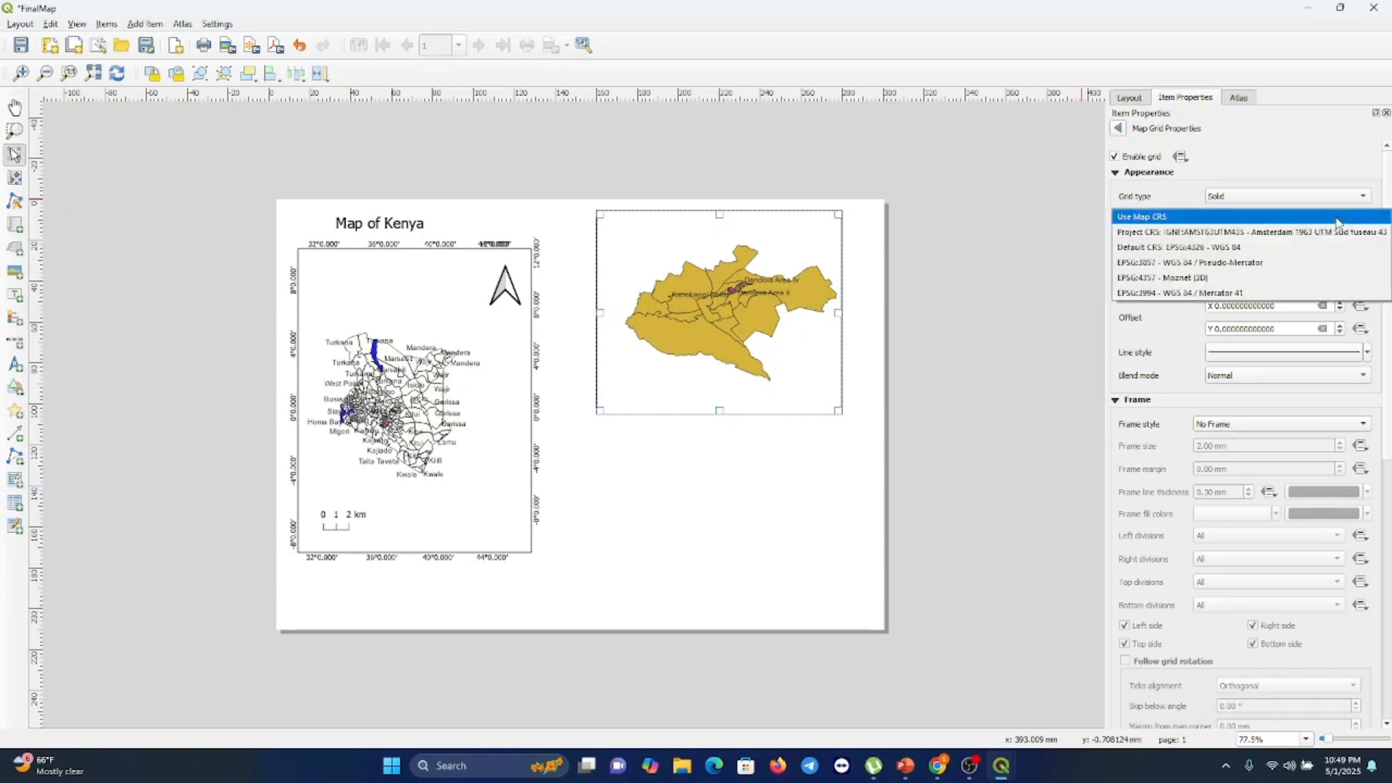
{"action": "left_click", "coordinate": [1245, 252]}
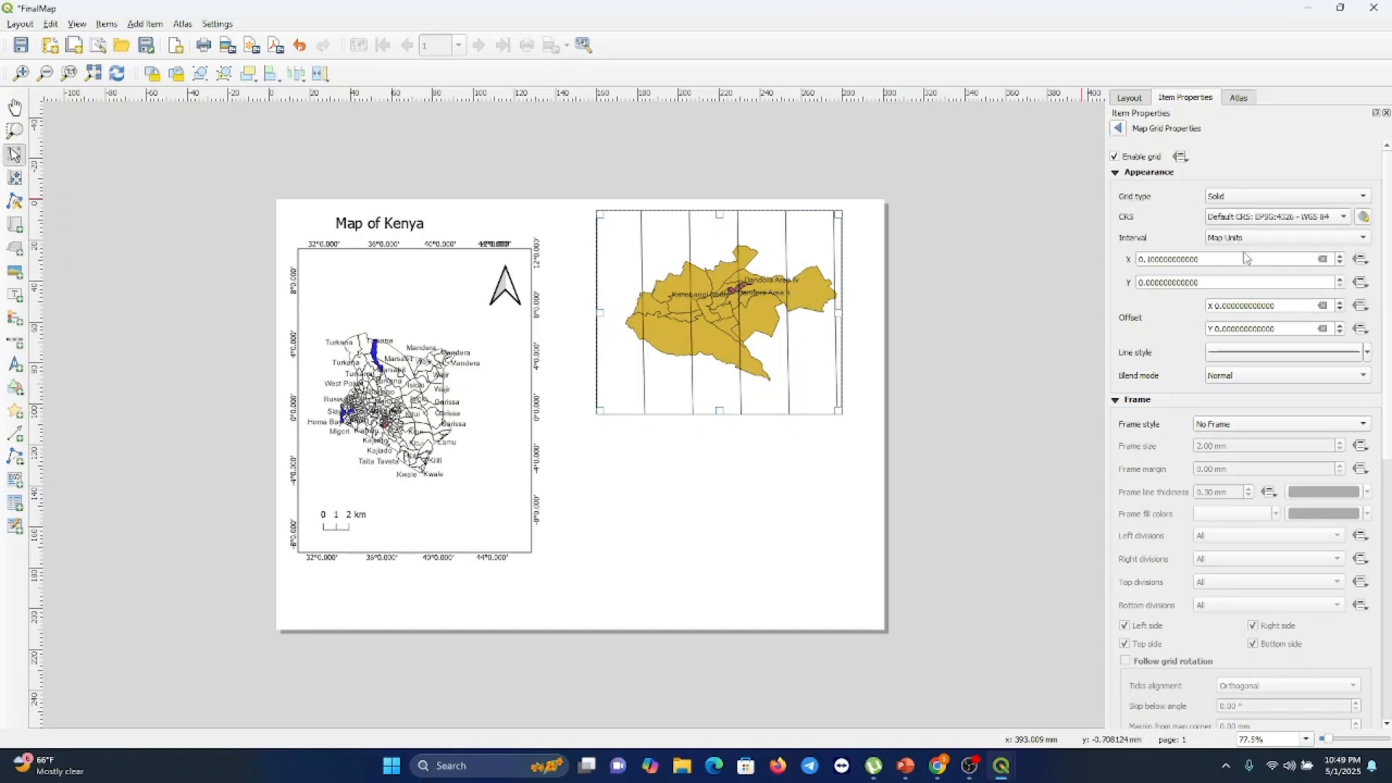
{"action": "left_click", "coordinate": [1149, 284]}
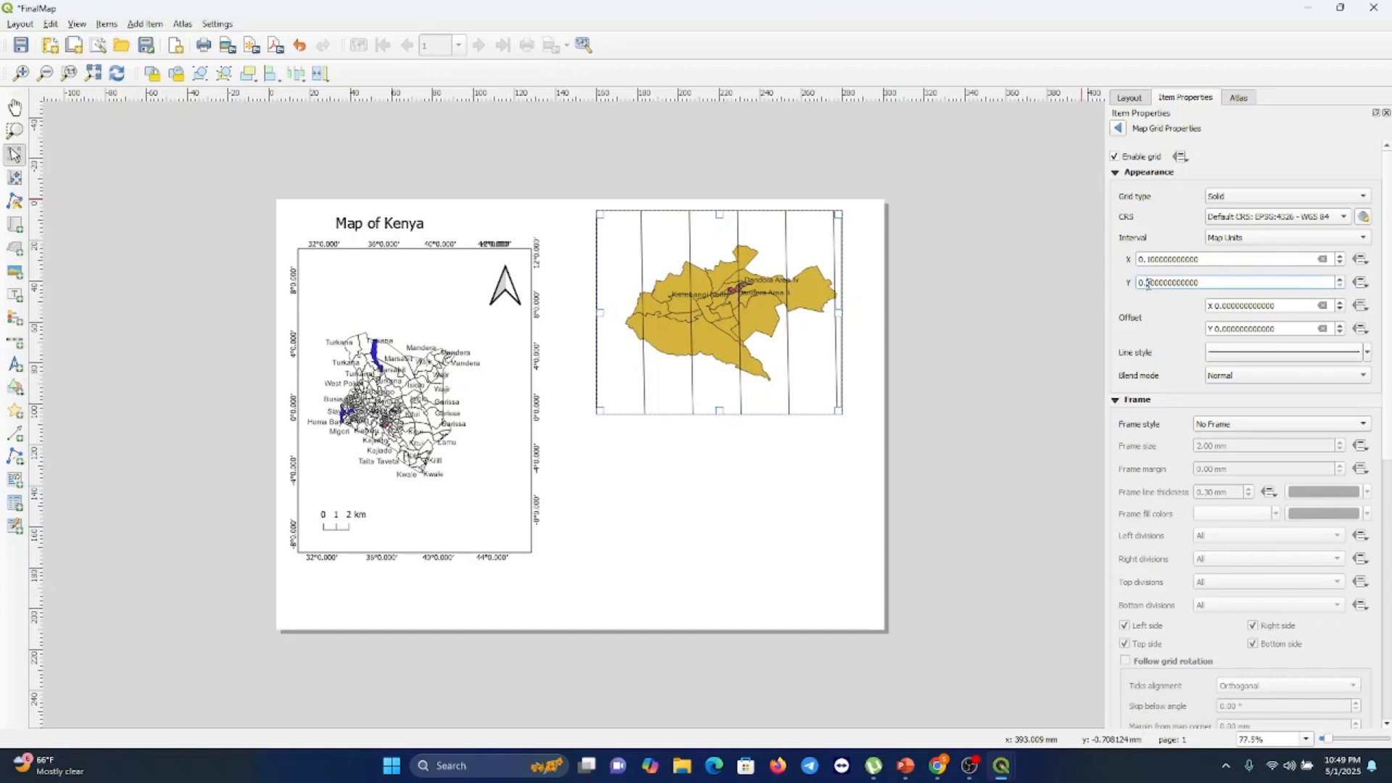
{"action": "left_click", "coordinate": [1200, 262]}
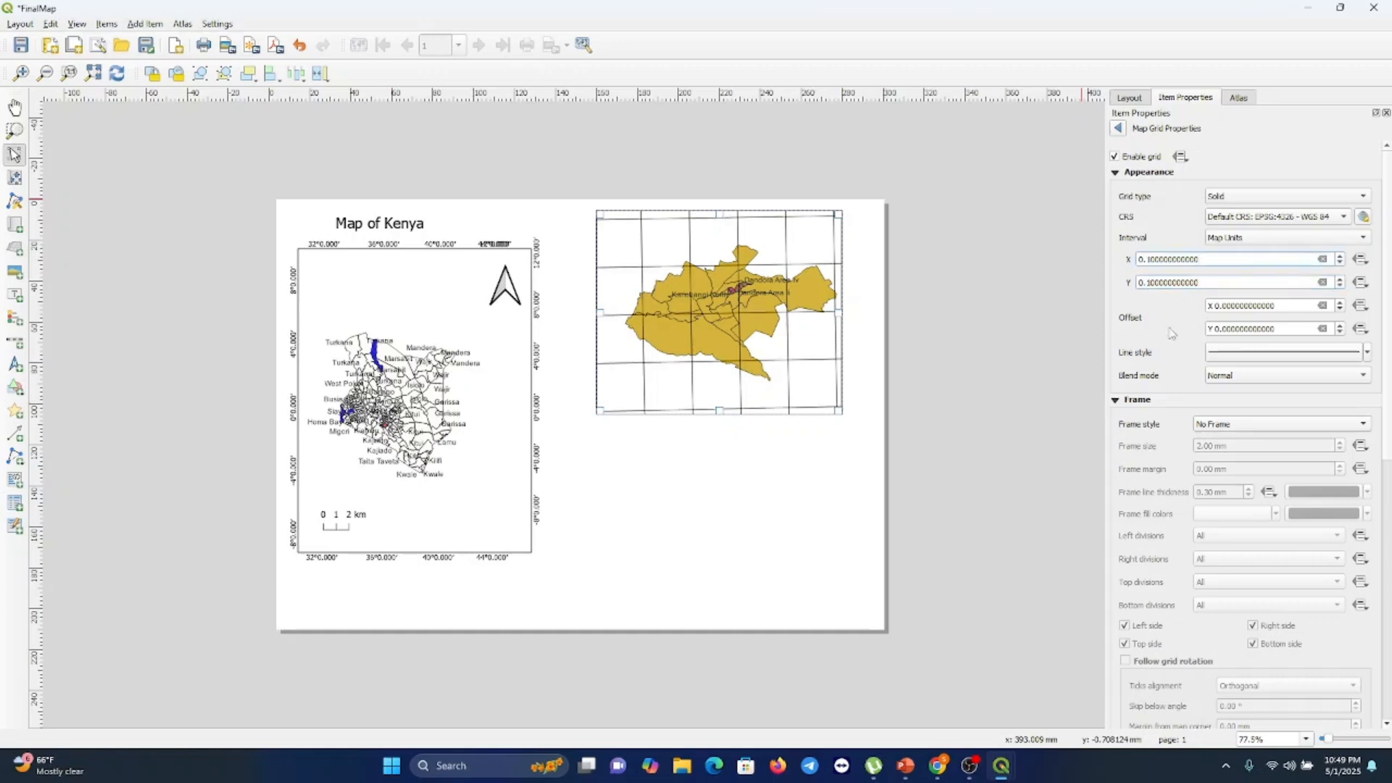
Set the inset grid type to Frame and annotations only and its frame style to Line Border
{"action": "left_click", "coordinate": [1237, 201]}
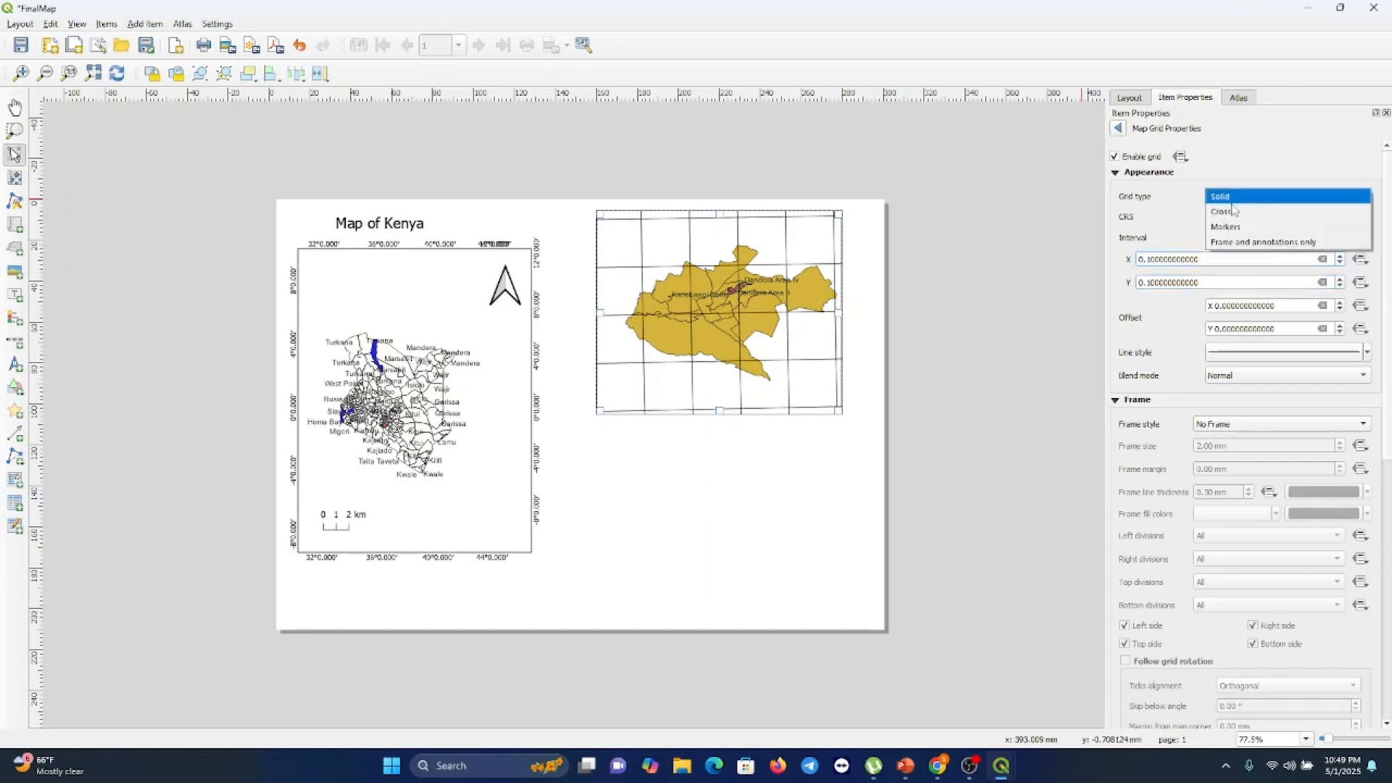
{"action": "left_click", "coordinate": [1230, 245]}
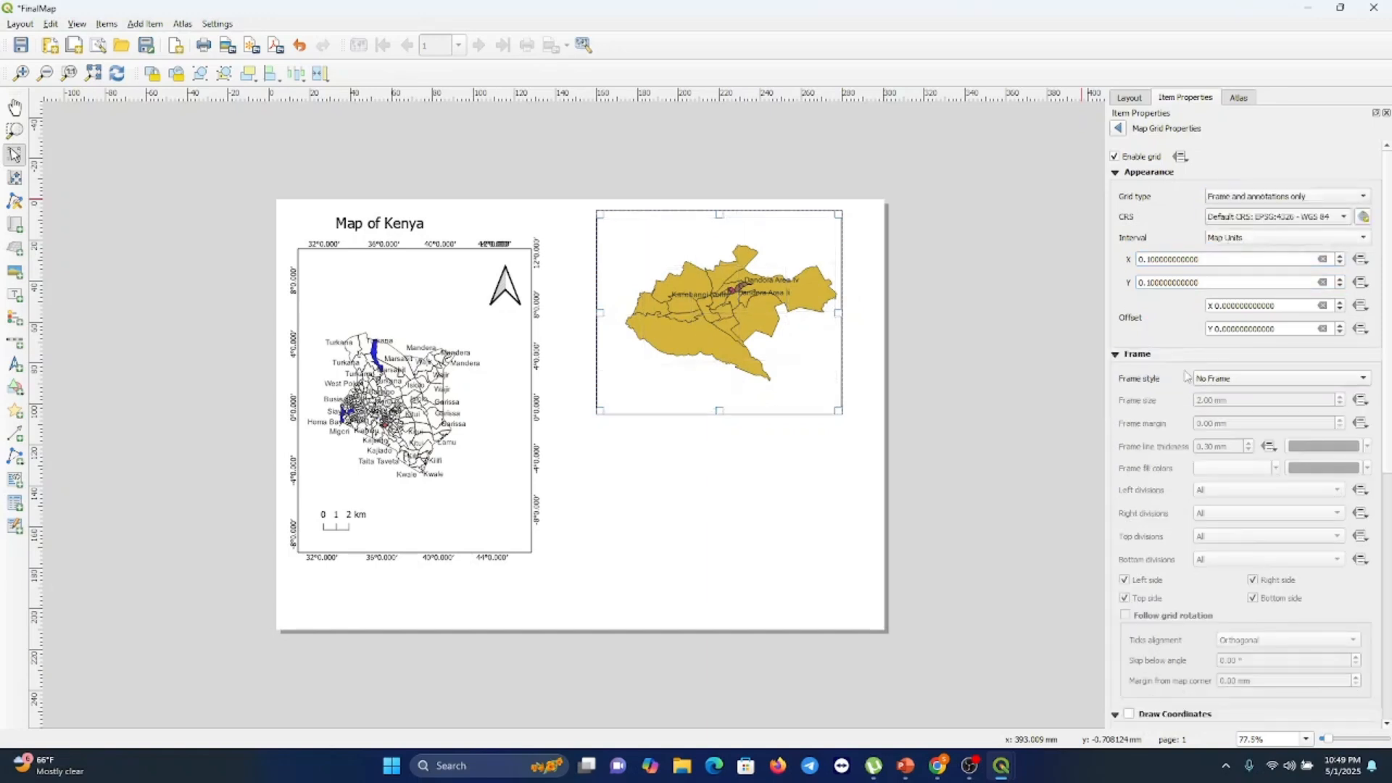
{"action": "left_click", "coordinate": [1220, 383]}
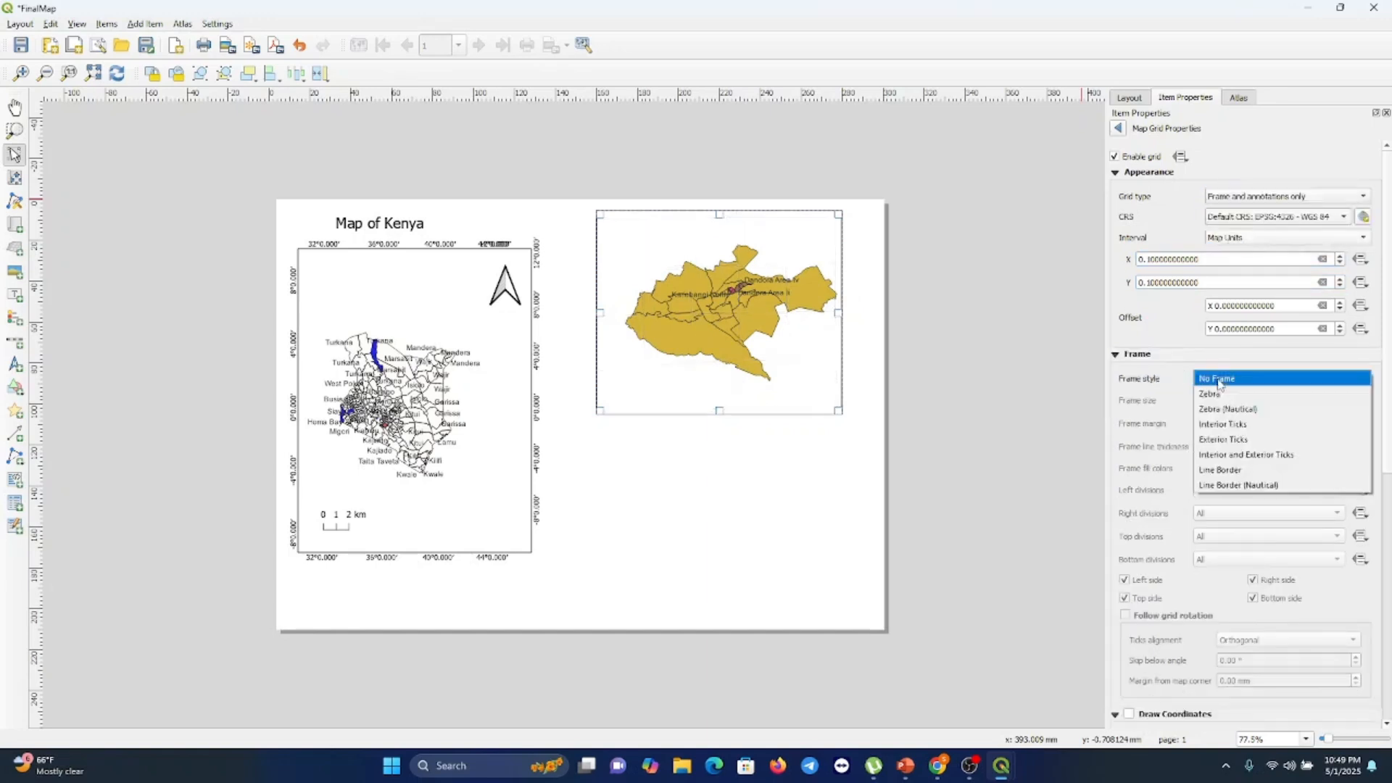
{"action": "left_click", "coordinate": [1229, 475]}
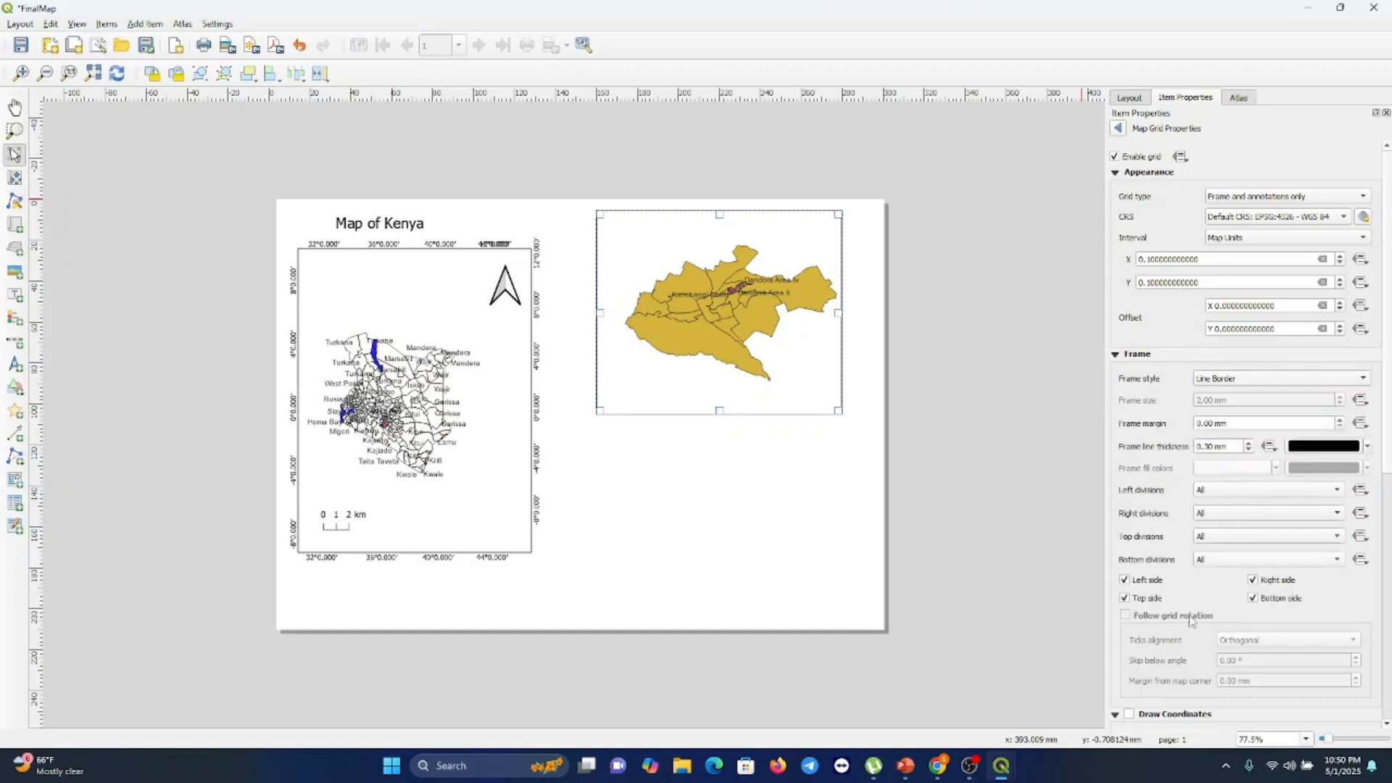
Enable coordinate annotations on the inset grid and set the left labels to Vertical Ascending
{"action": "scroll", "coordinate": [1204, 629], "scroll_direction": "down", "scroll_amount": 5}
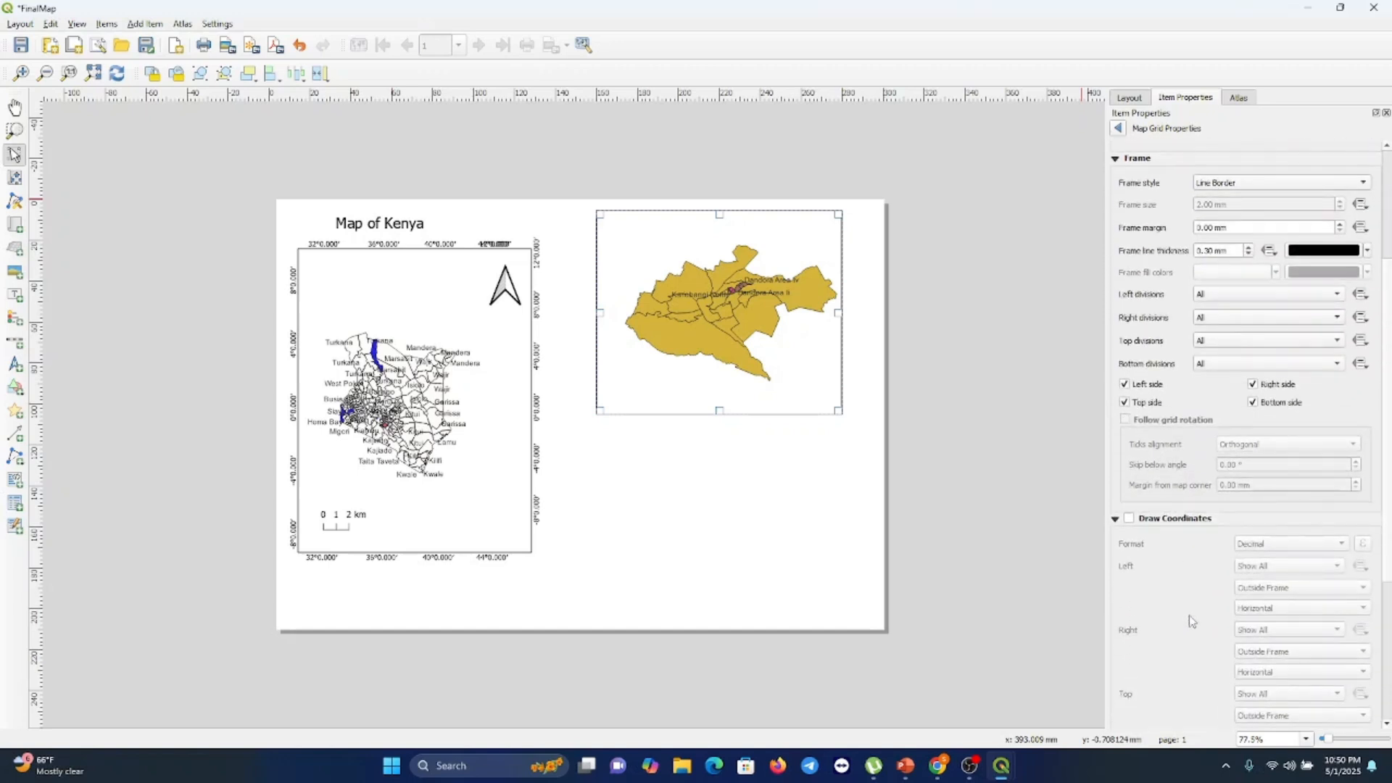
{"action": "left_click", "coordinate": [1130, 519]}
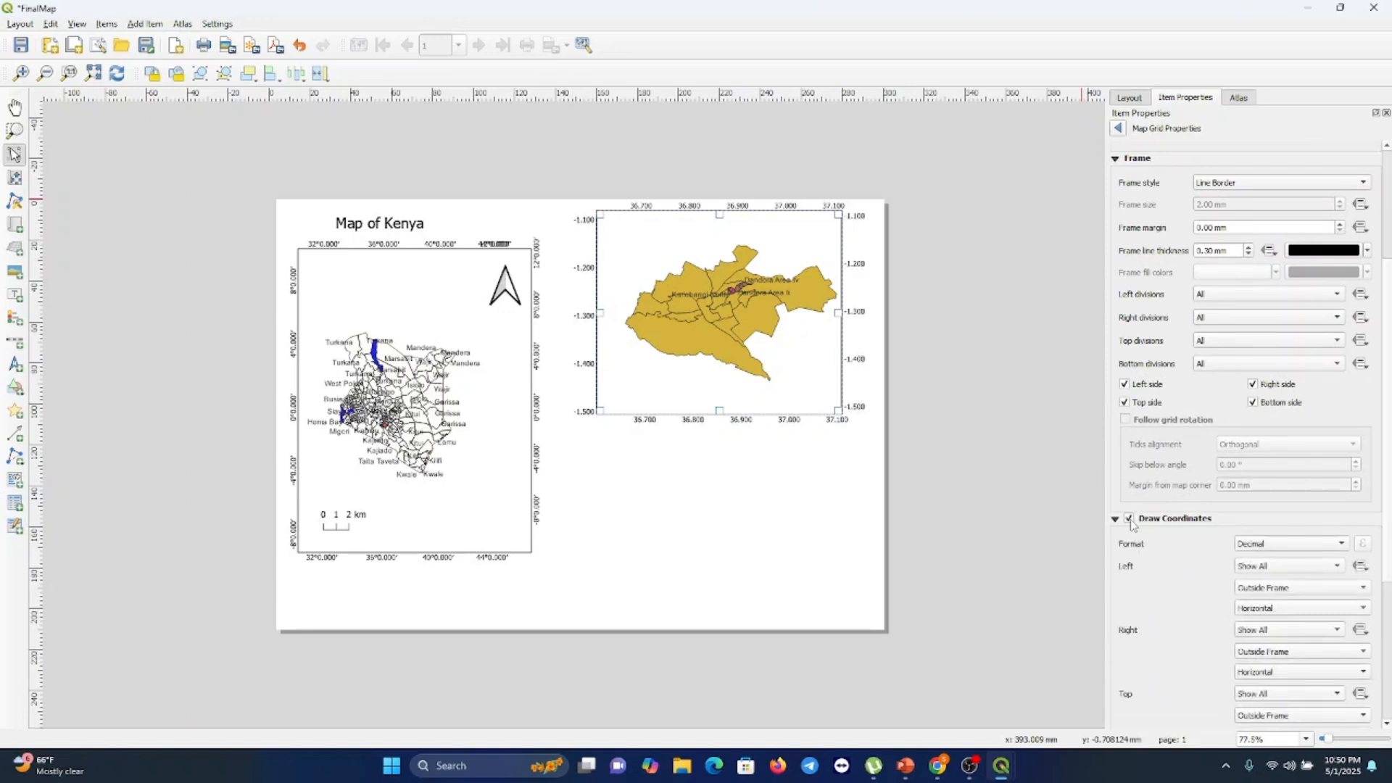
{"action": "left_click", "coordinate": [1302, 609]}
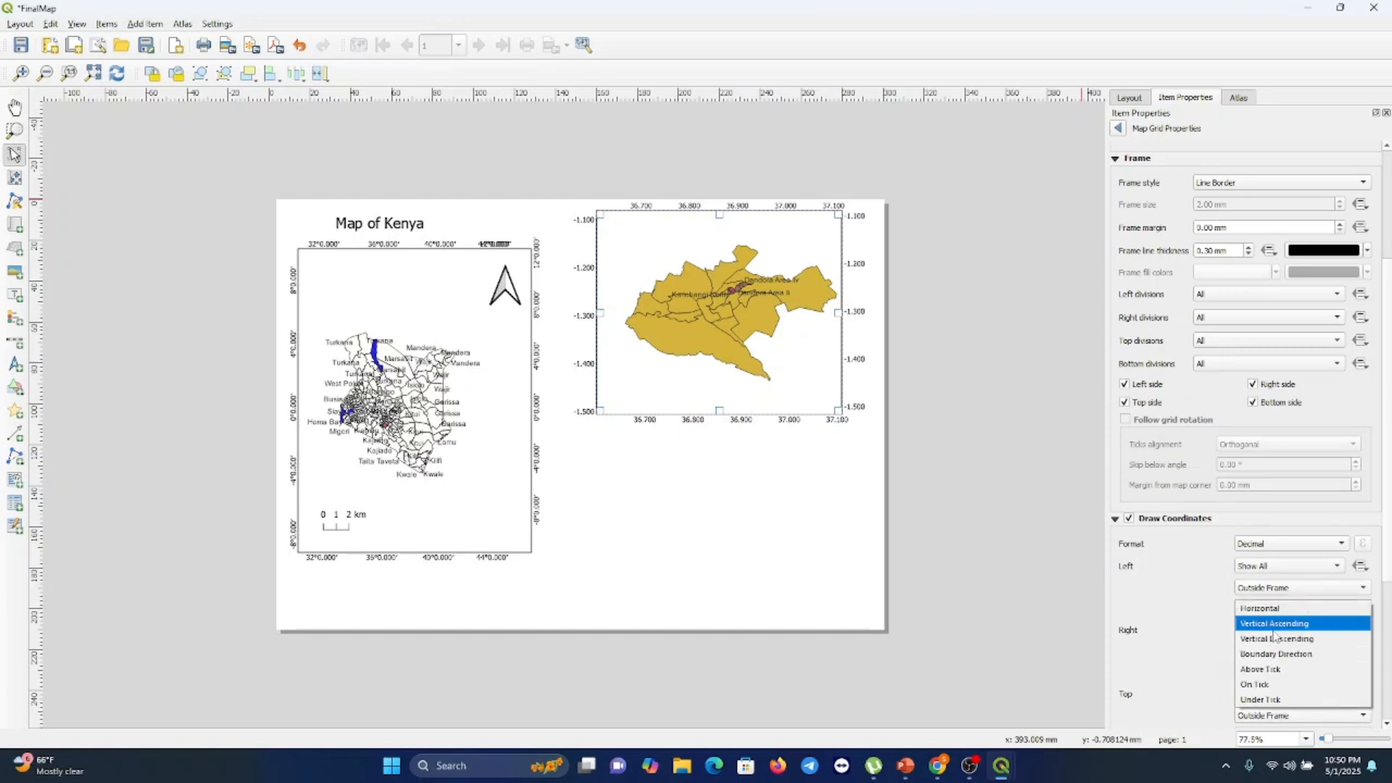
{"action": "left_click", "coordinate": [1274, 623]}
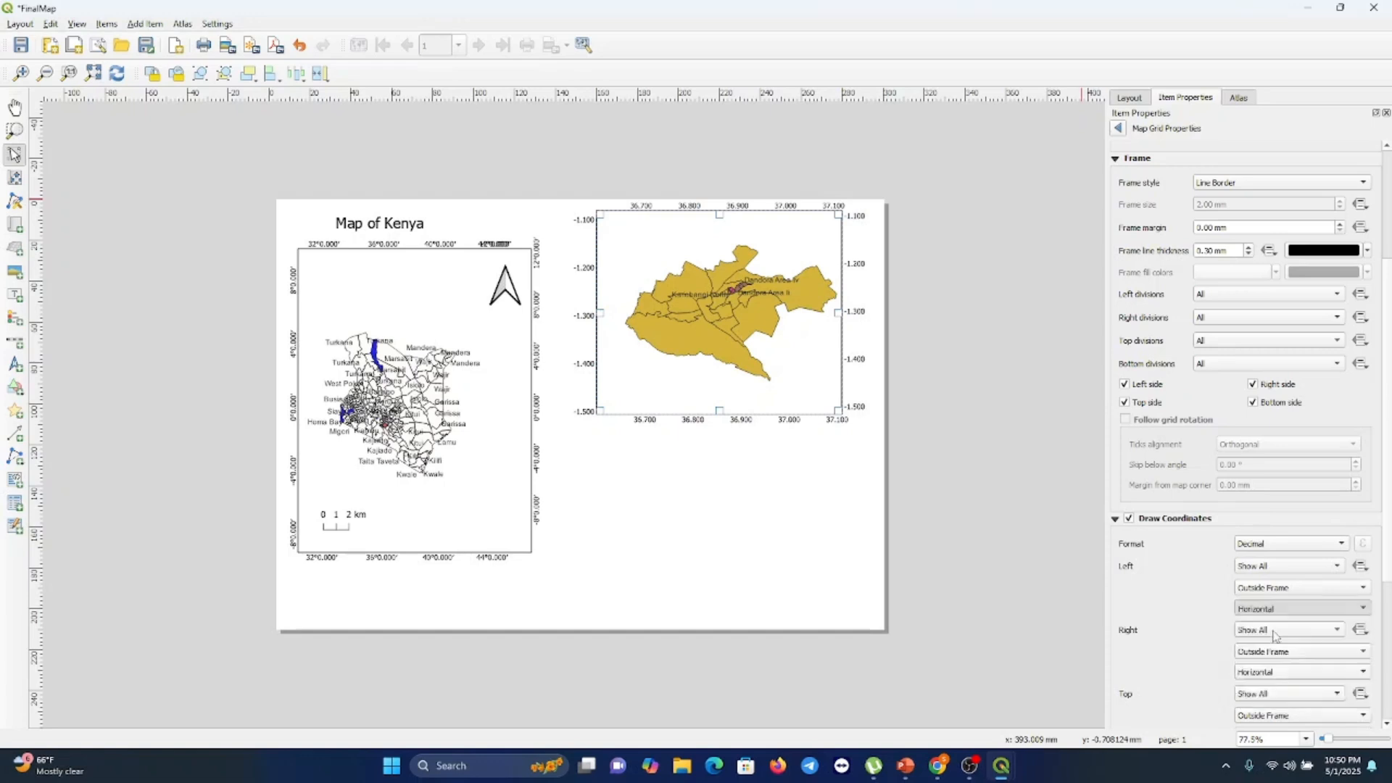
Set the inset grid's right-side annotations to Vertical Ascending
{"action": "left_click", "coordinate": [1326, 672]}
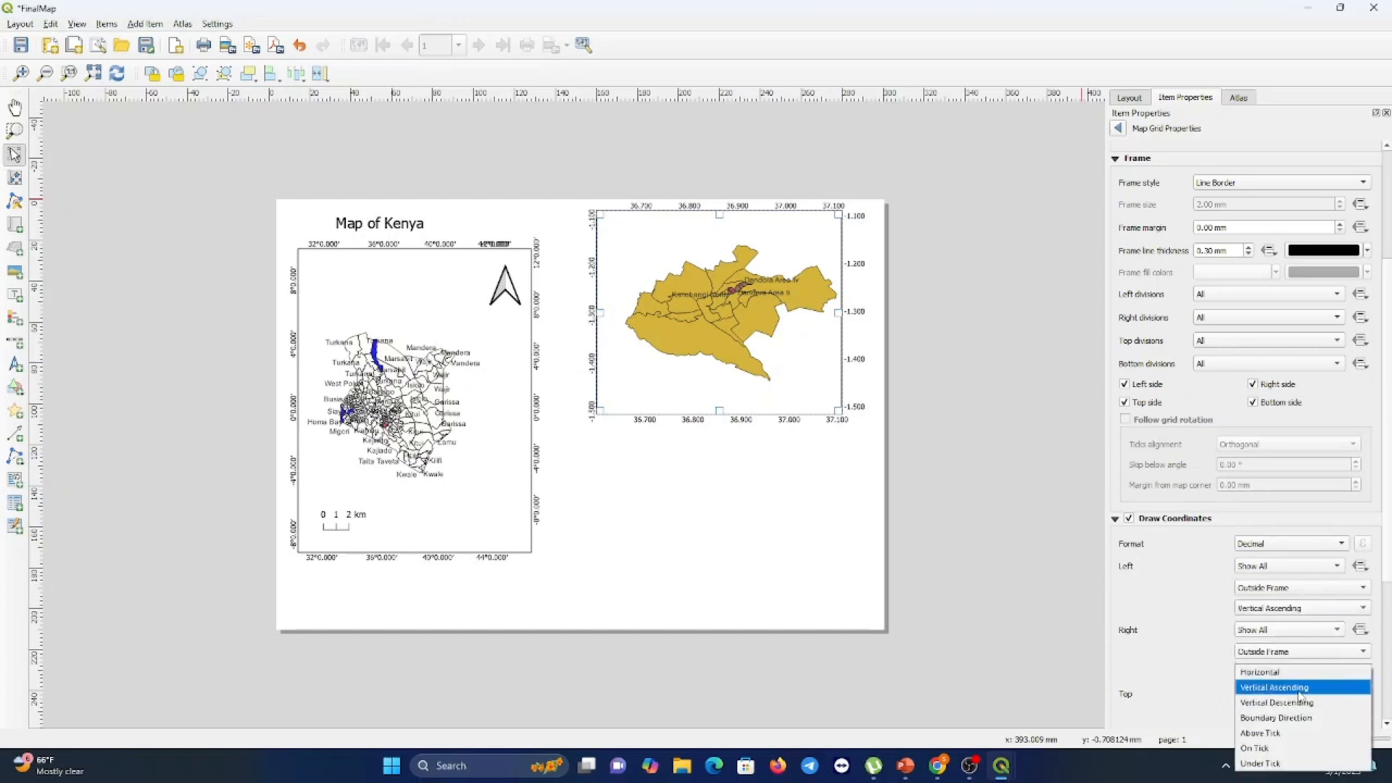
{"action": "left_click", "coordinate": [1300, 687]}
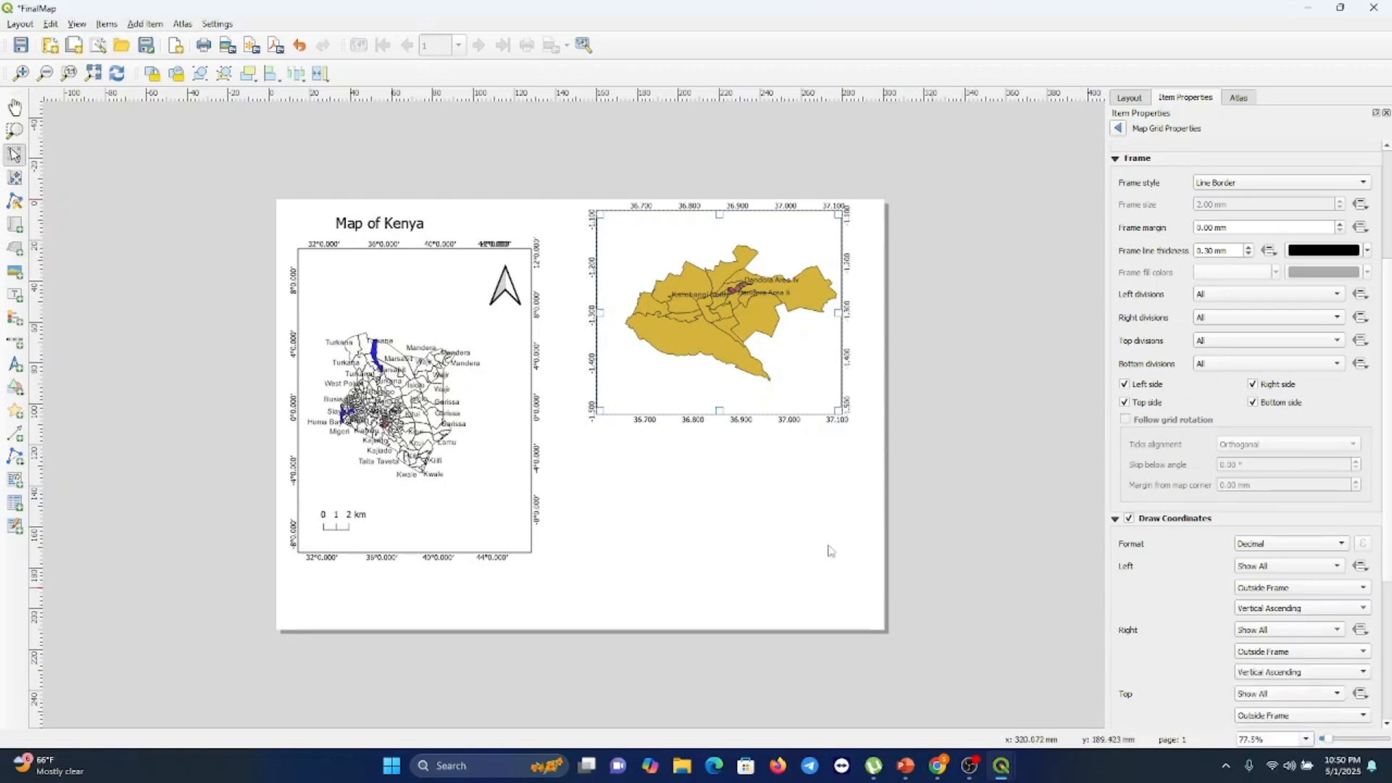
{"action": "left_click", "coordinate": [813, 586]}
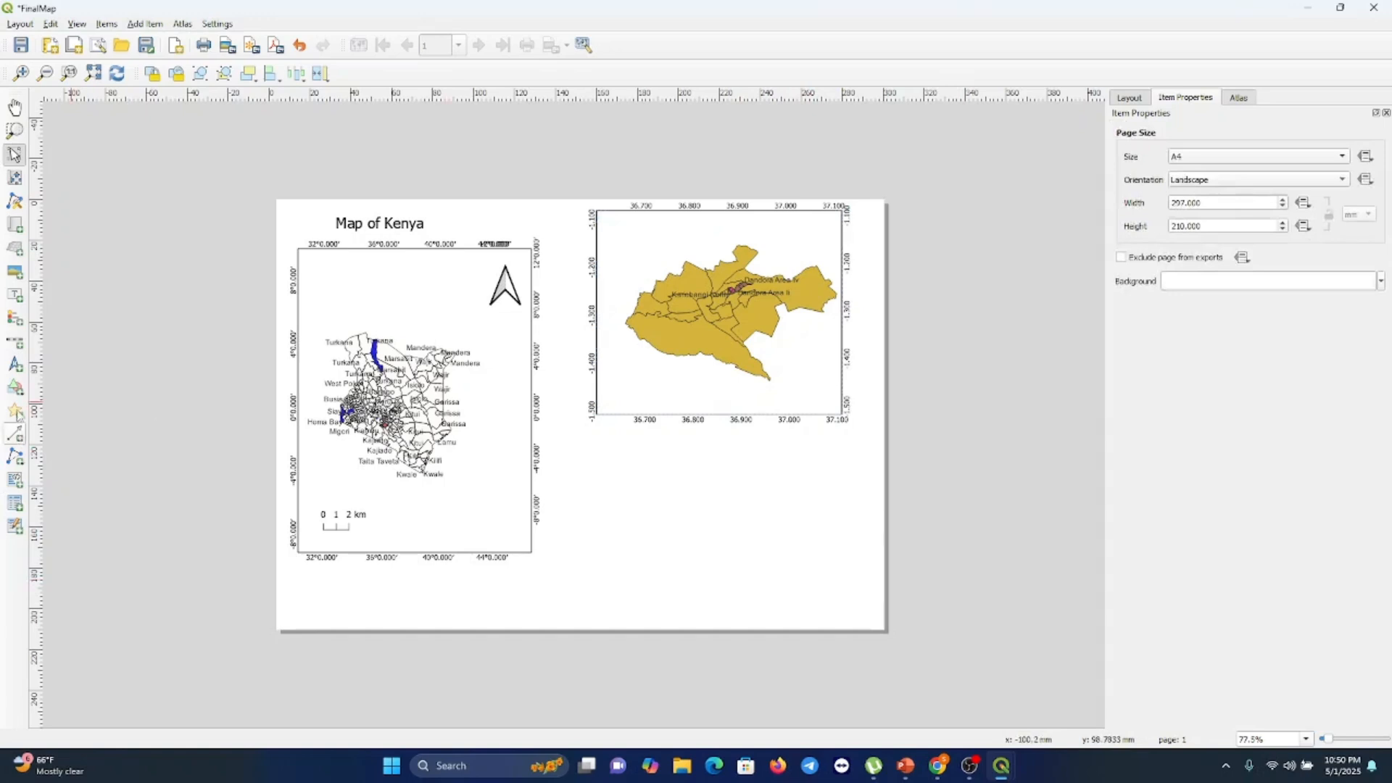
Add a scale bar in the inset map's lower-left area and set its style to Line Ticks Up
{"action": "left_click", "coordinate": [14, 340]}
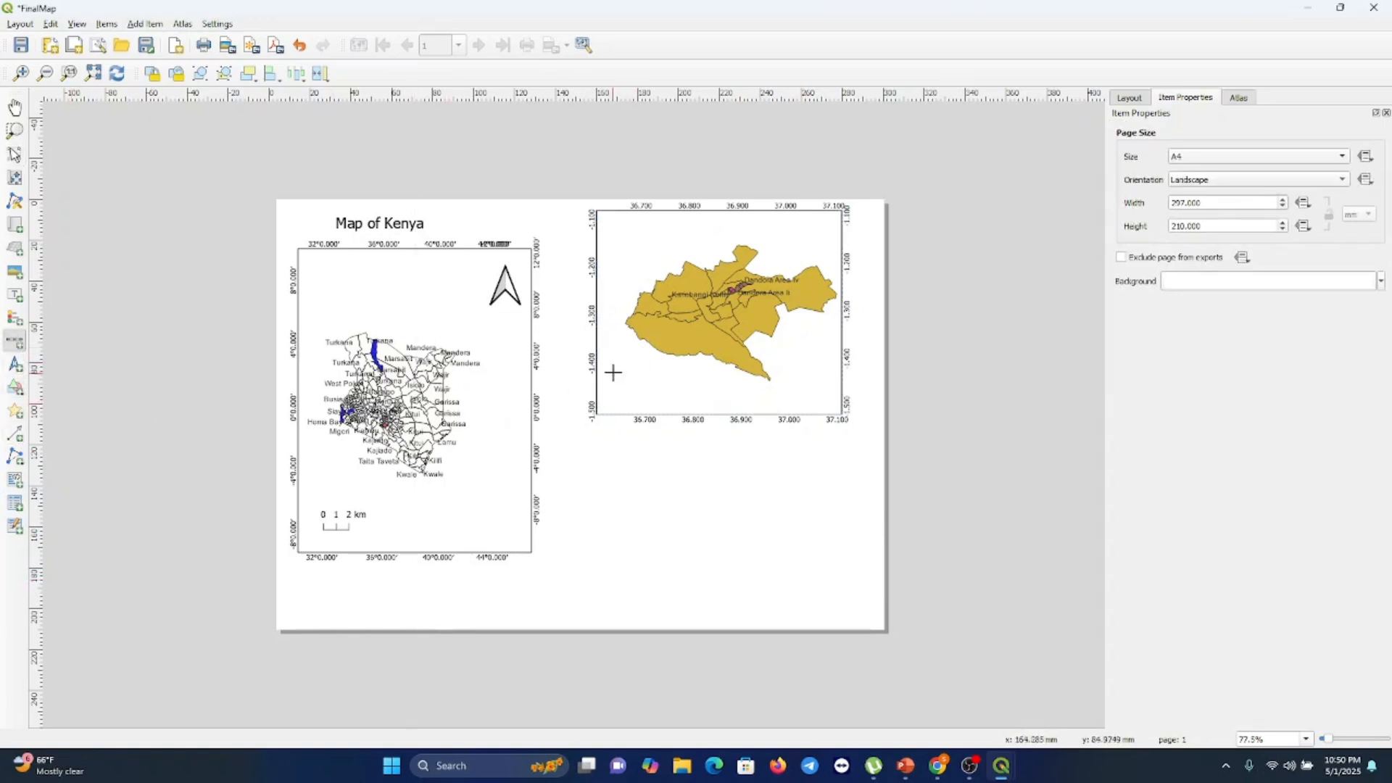
{"action": "left_click_drag", "start_coordinate": [612, 373], "coordinate": [685, 408]}
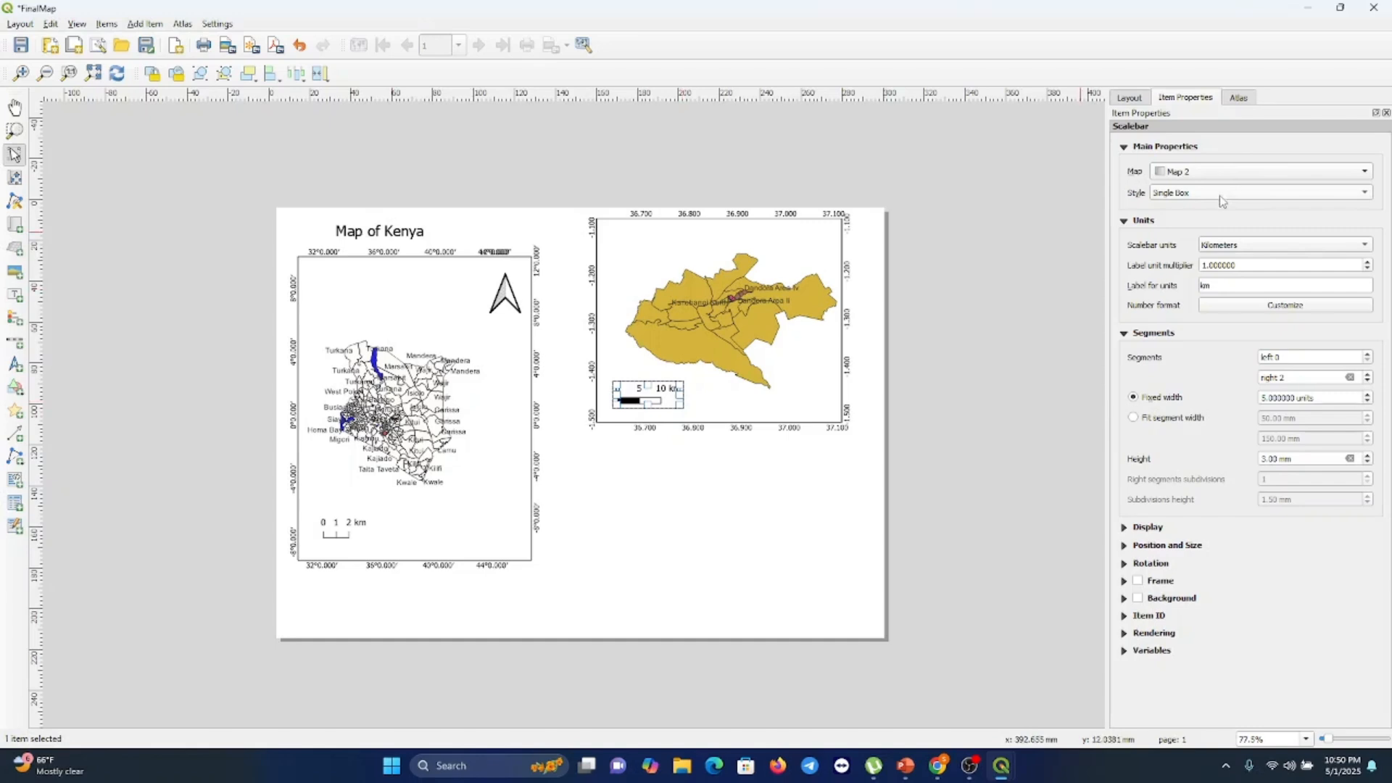
{"action": "left_click", "coordinate": [1224, 193]}
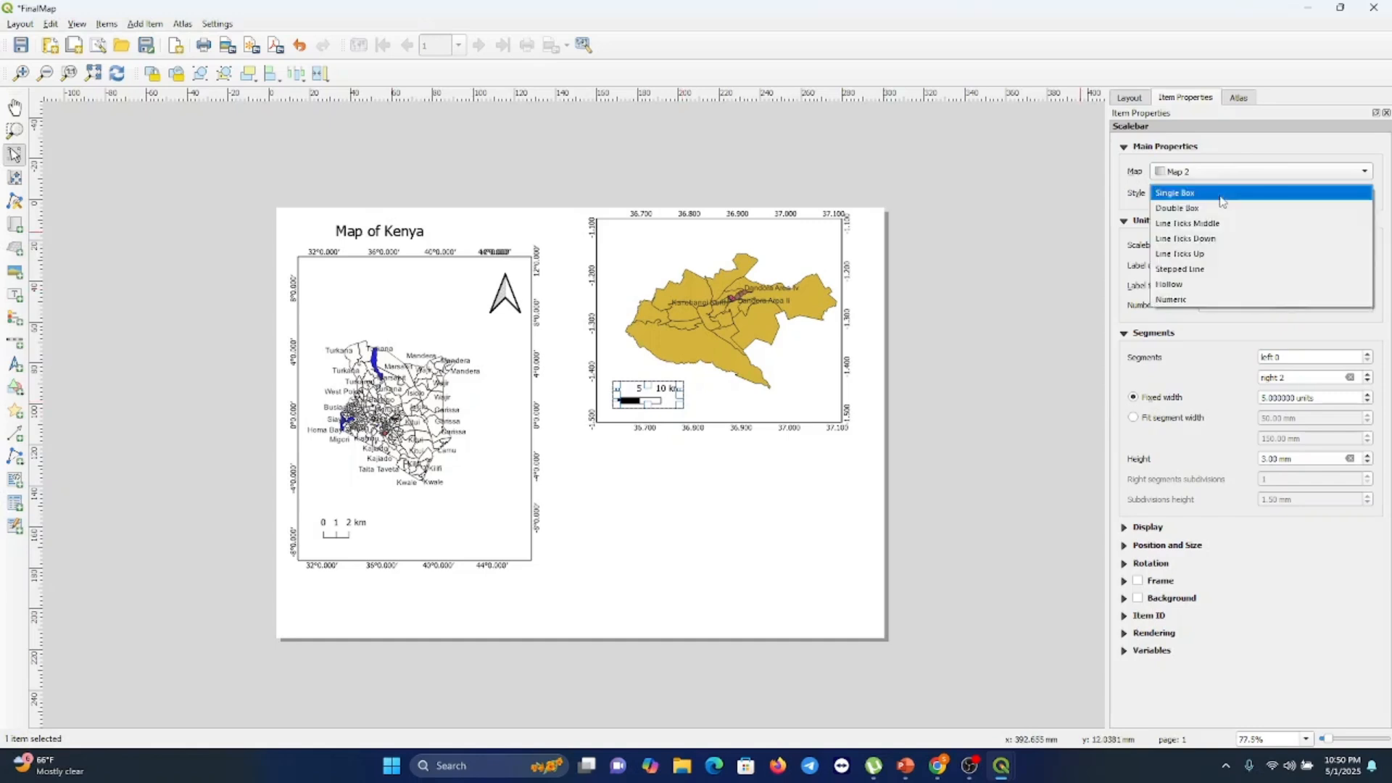
{"action": "left_click", "coordinate": [1182, 254]}
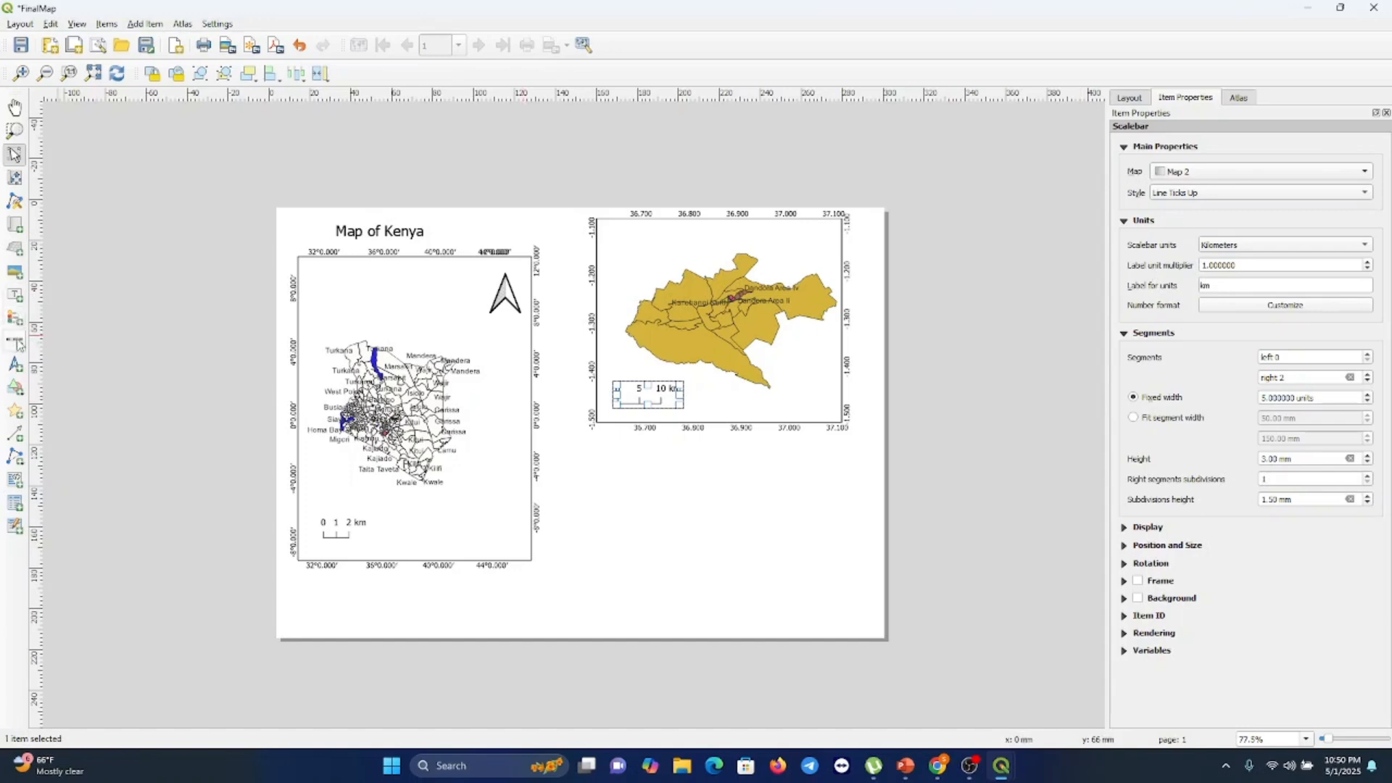
Add a north arrow near the inset map's top-right corner
{"action": "left_click", "coordinate": [15, 364]}
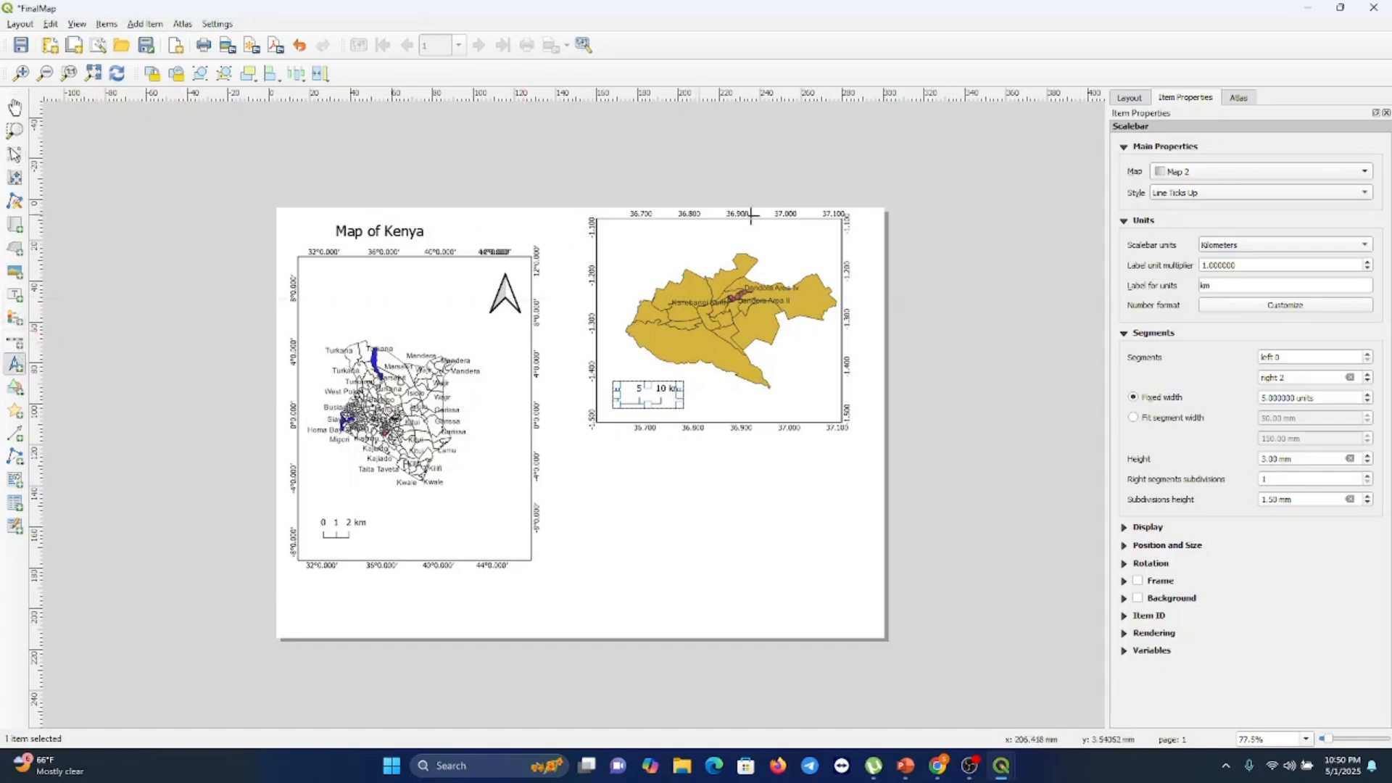
{"action": "left_click_drag", "start_coordinate": [801, 233], "coordinate": [820, 265]}
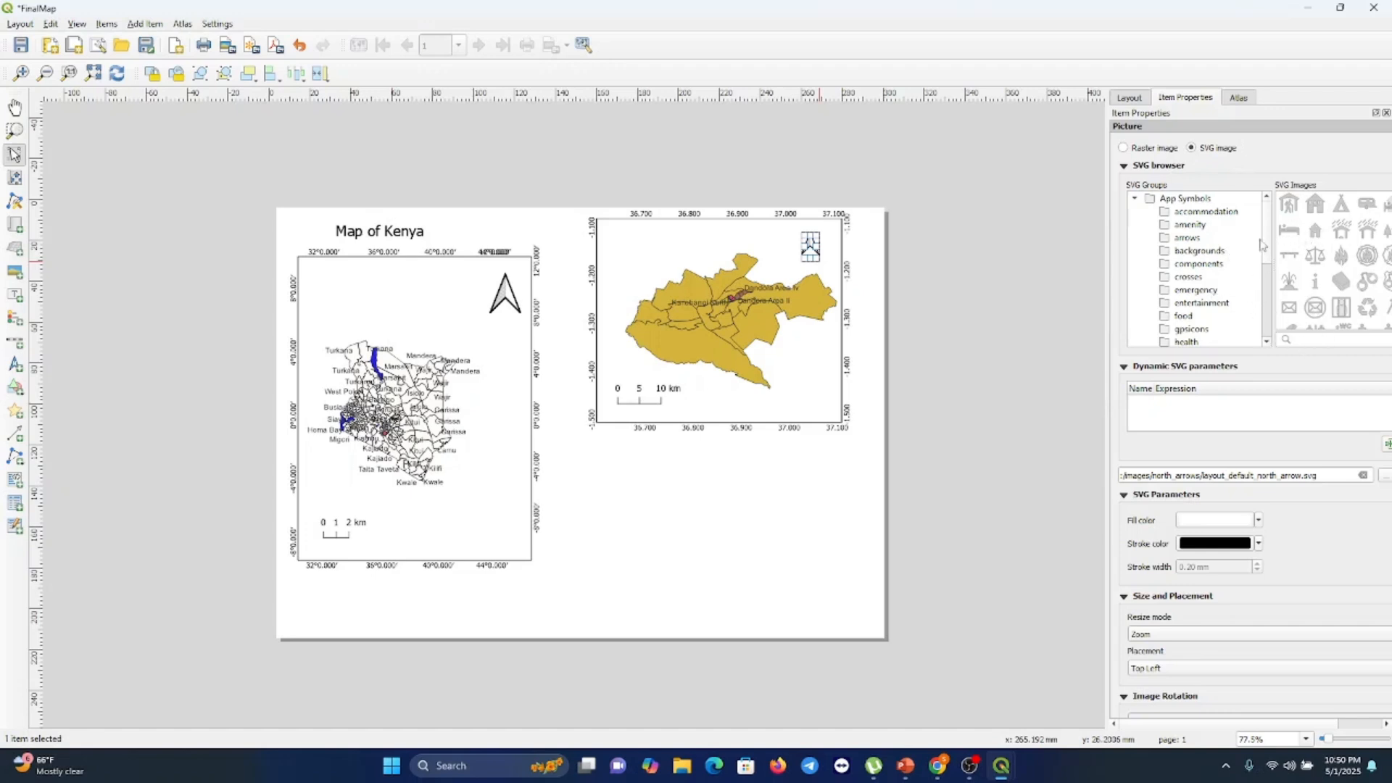
{"action": "left_click", "coordinate": [752, 412]}
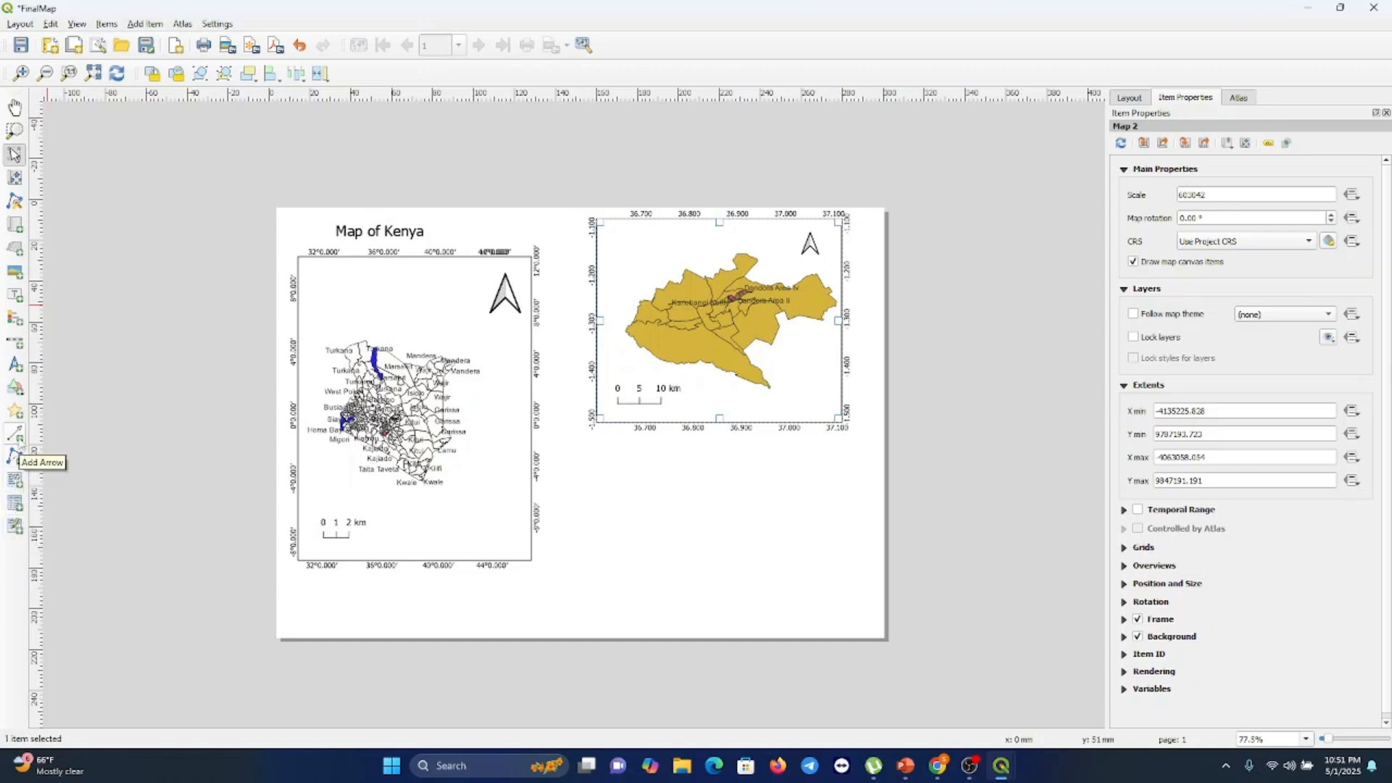
Draw a rectangle shape over central Nairobi on the inset map
{"action": "left_click", "coordinate": [21, 392]}
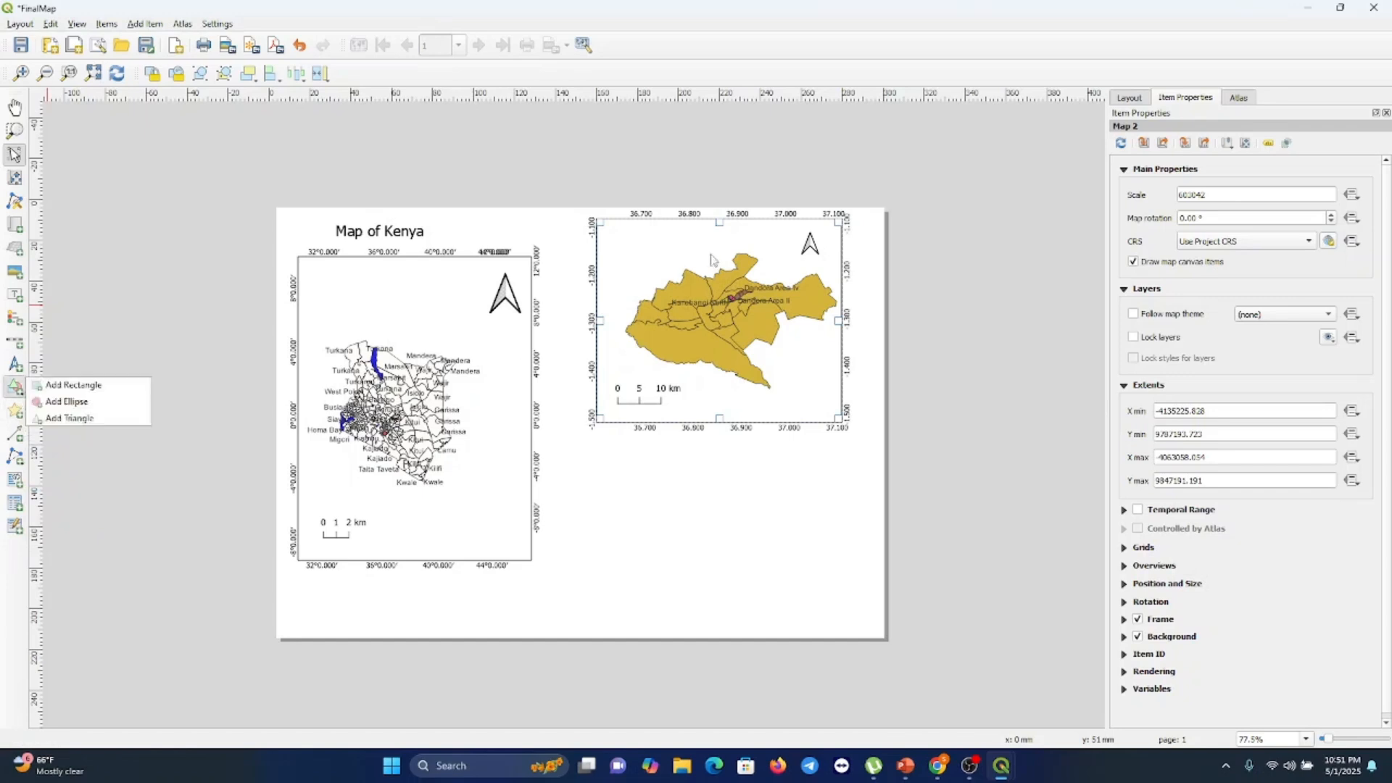
{"action": "left_click", "coordinate": [68, 388]}
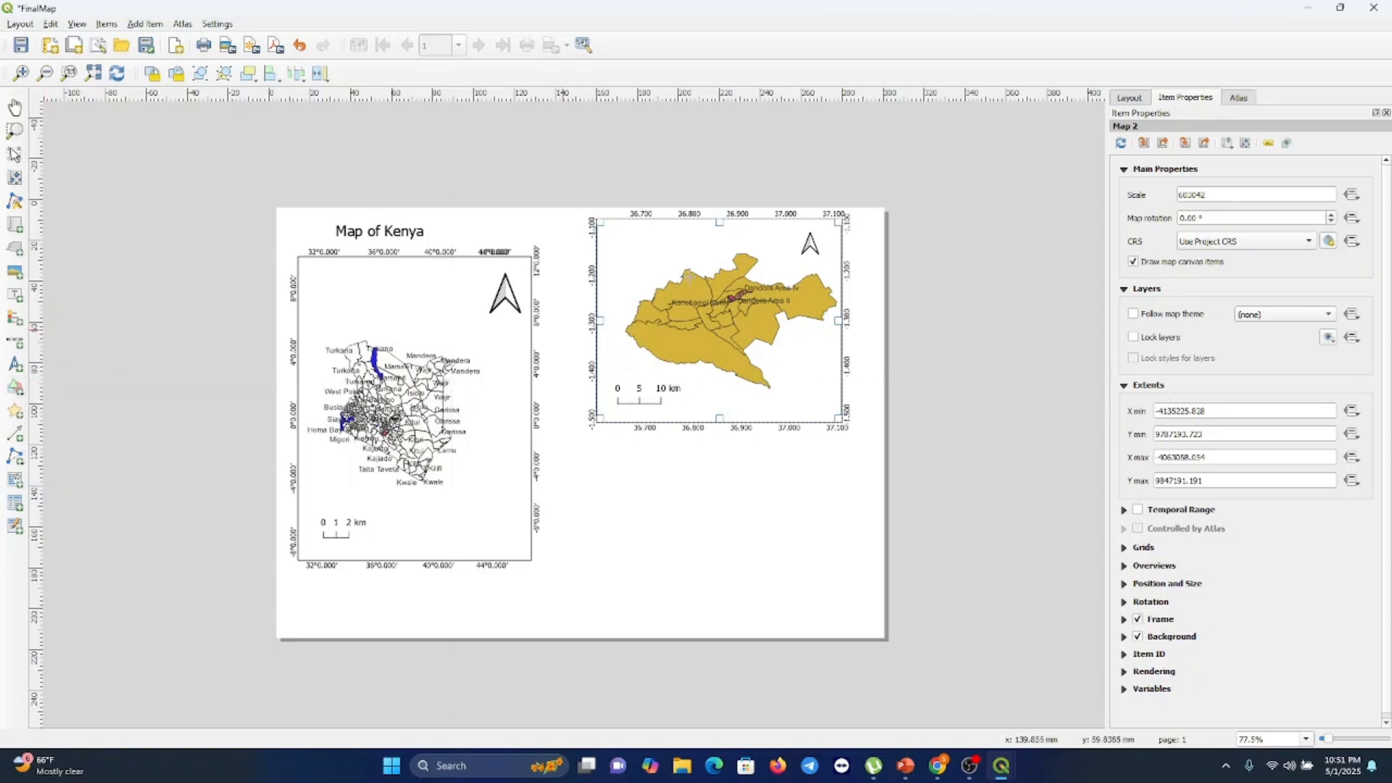
{"action": "left_click_drag", "start_coordinate": [719, 284], "coordinate": [781, 317]}
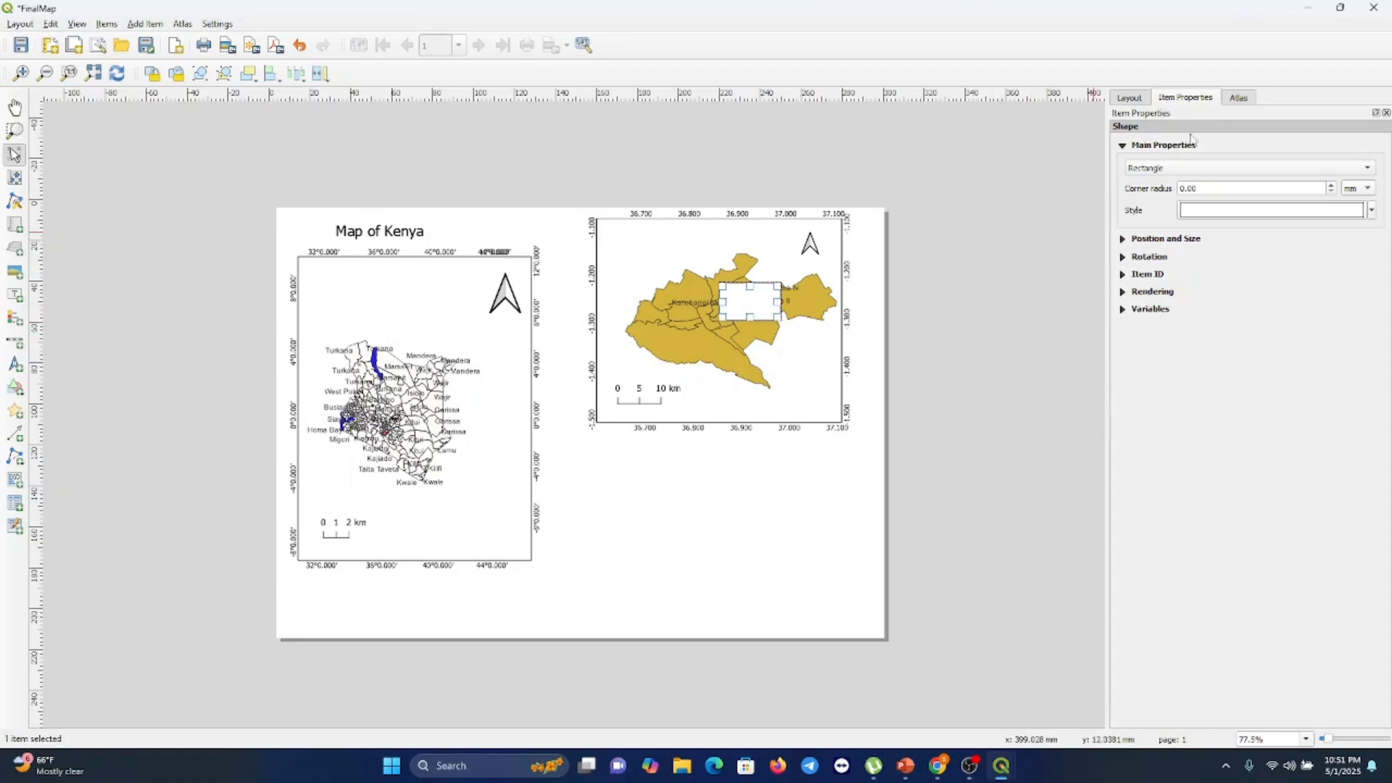
{"action": "left_click", "coordinate": [1363, 172]}
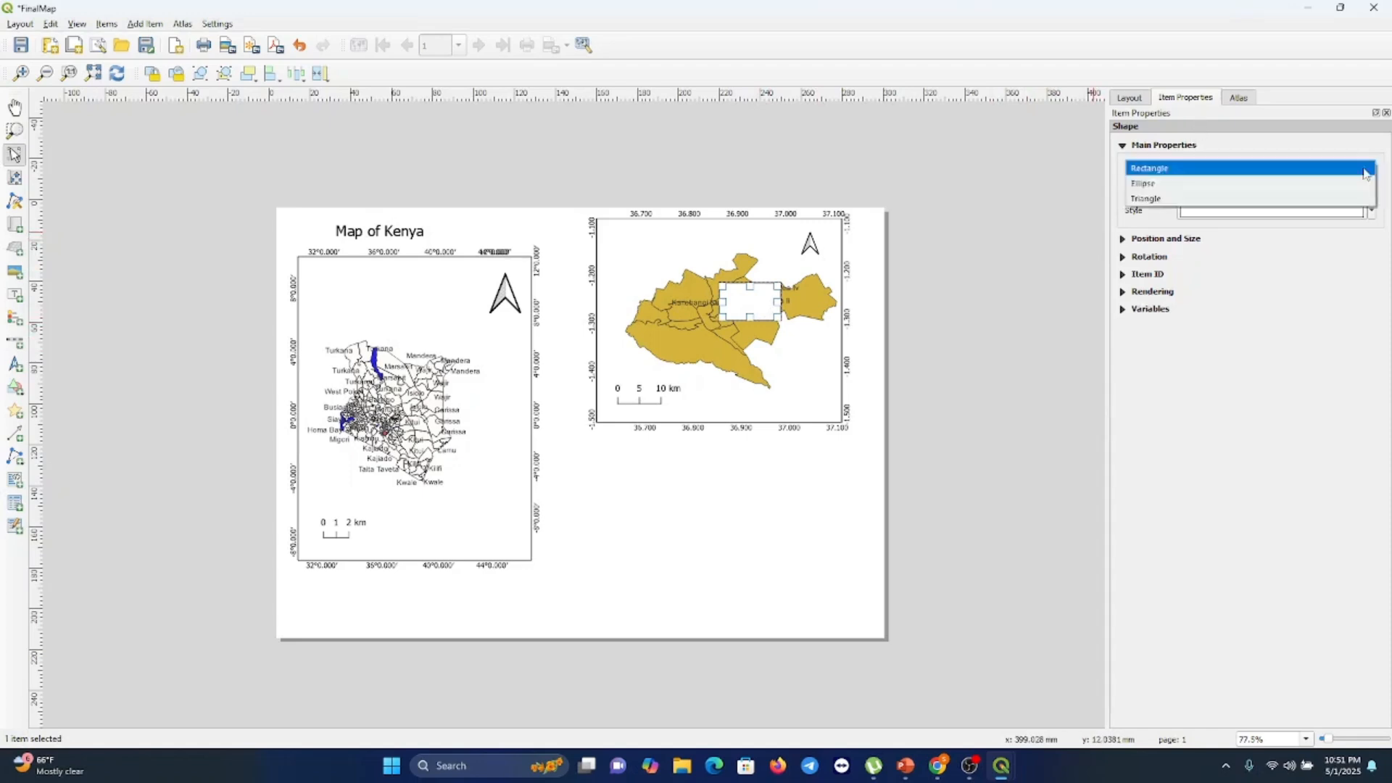
{"action": "left_click", "coordinate": [1364, 172]}
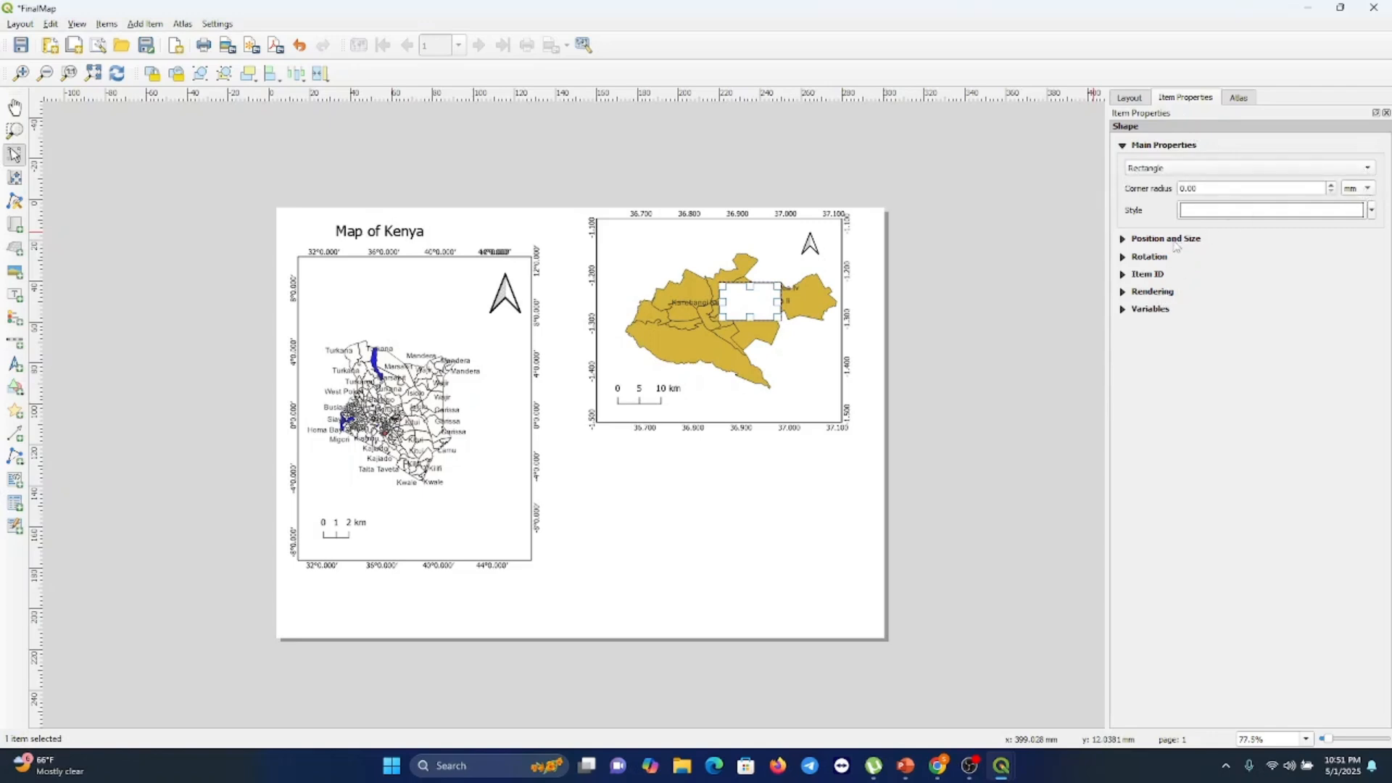
Make the rectangle's fill transparent and set its corner radius to 1.00 mm
{"action": "left_click", "coordinate": [1175, 239]}
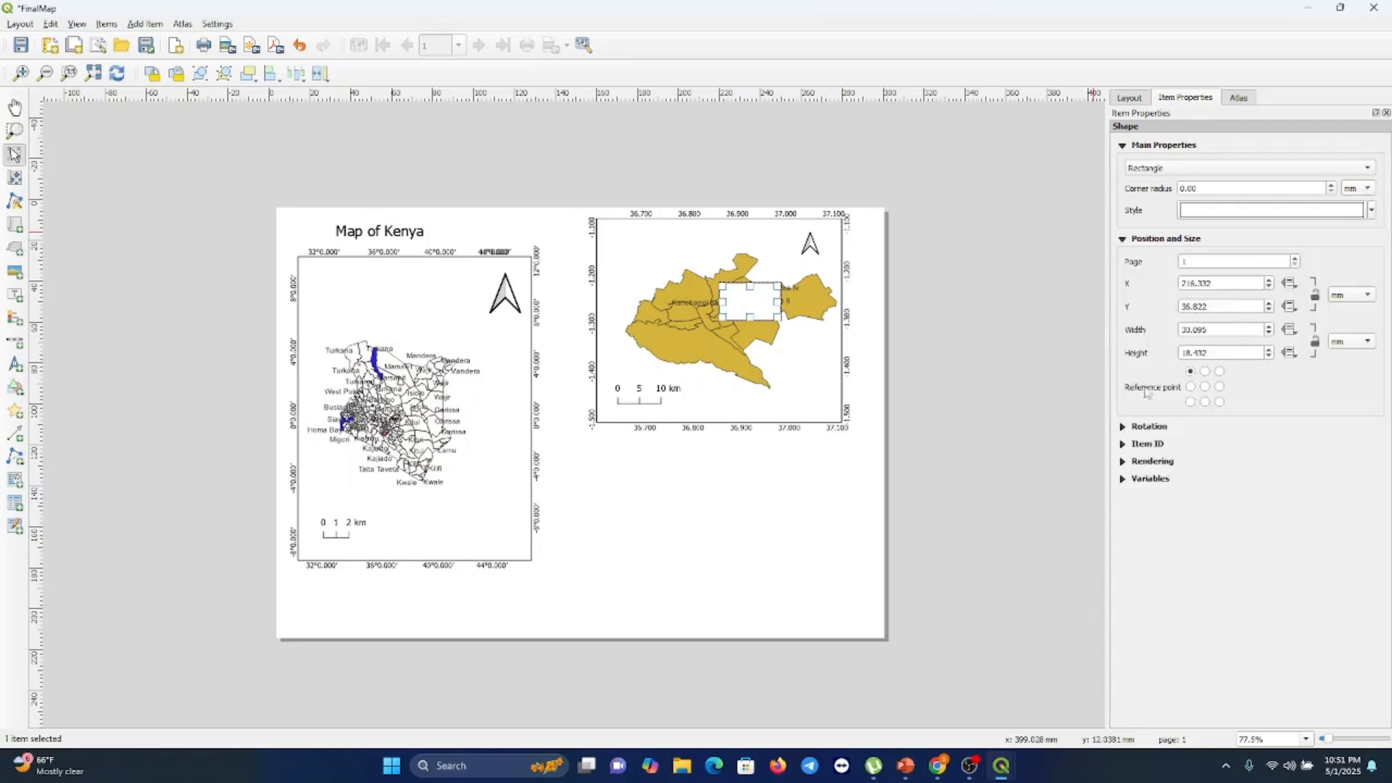
{"action": "left_click", "coordinate": [1149, 464]}
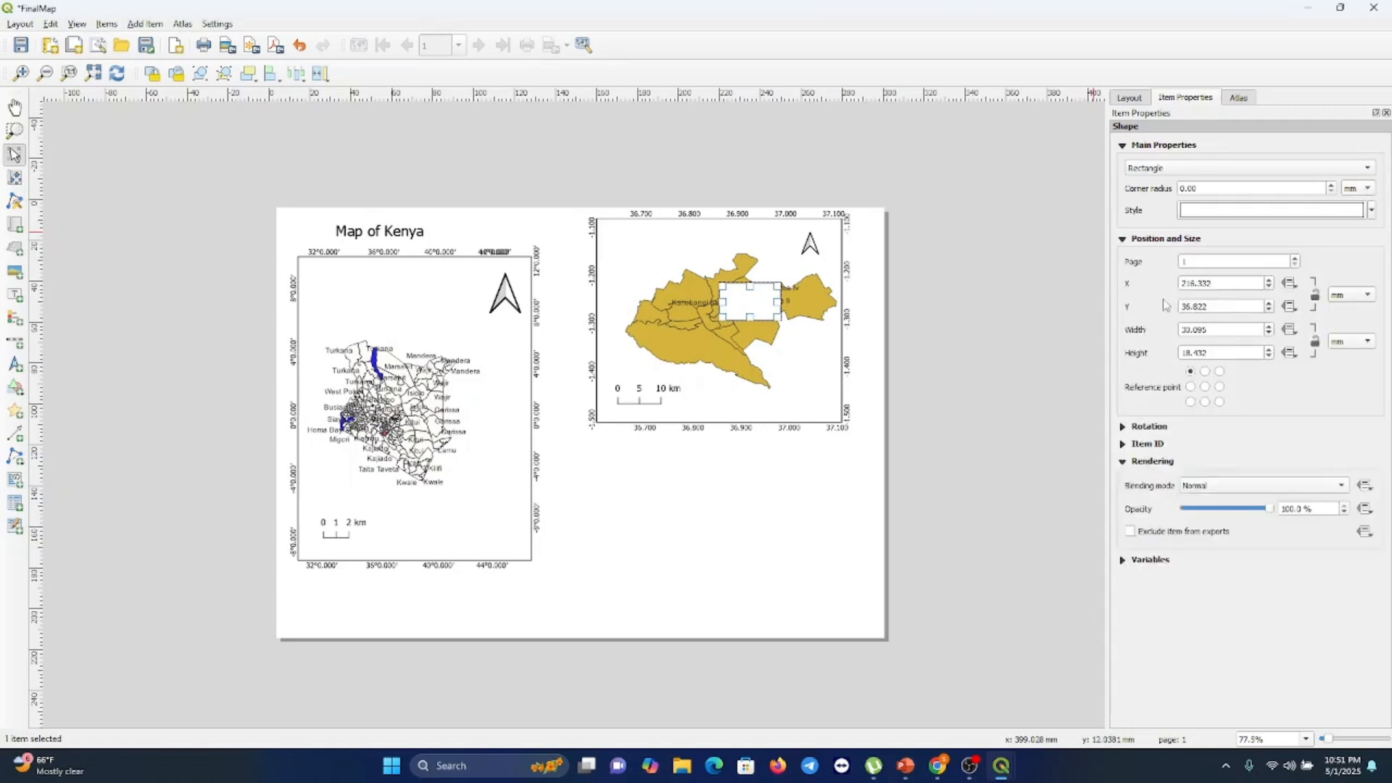
{"action": "left_click", "coordinate": [1176, 148]}
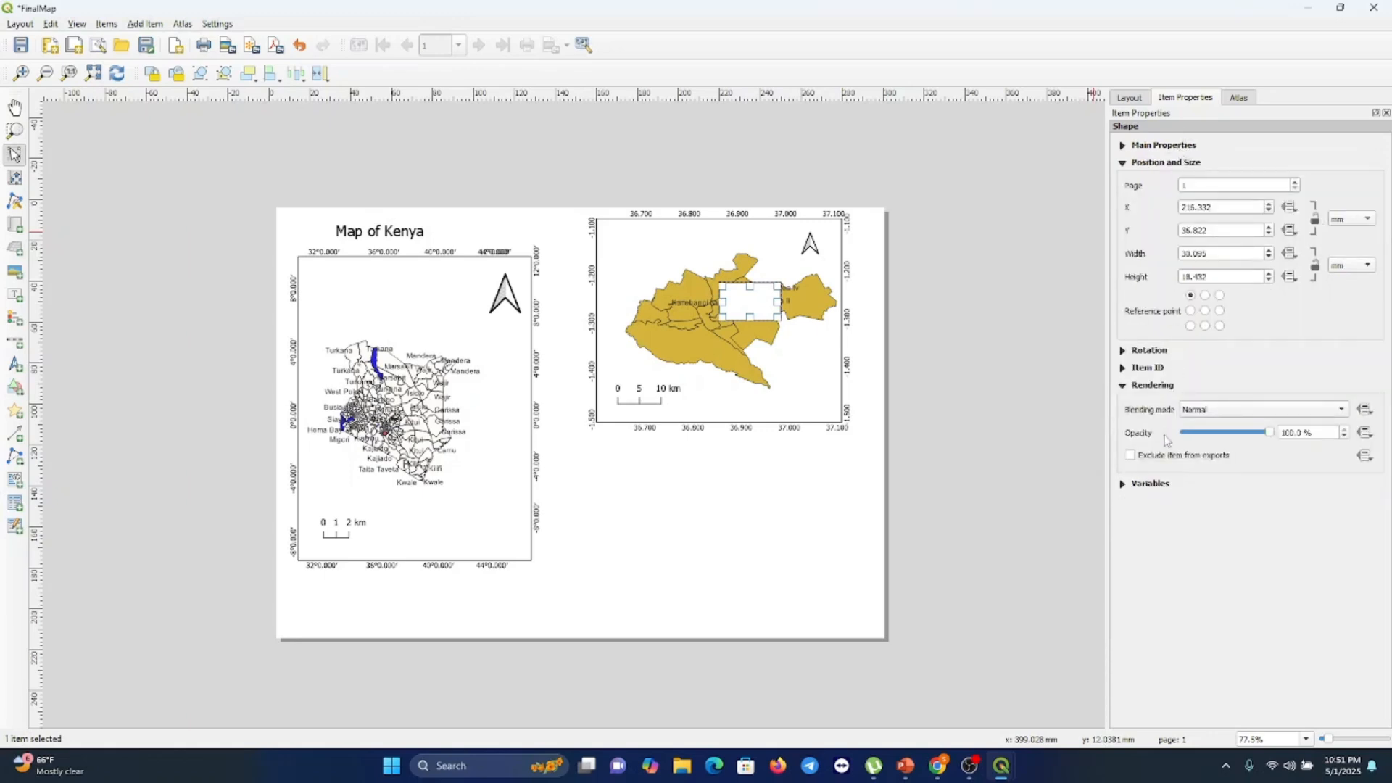
{"action": "left_click", "coordinate": [1153, 387]}
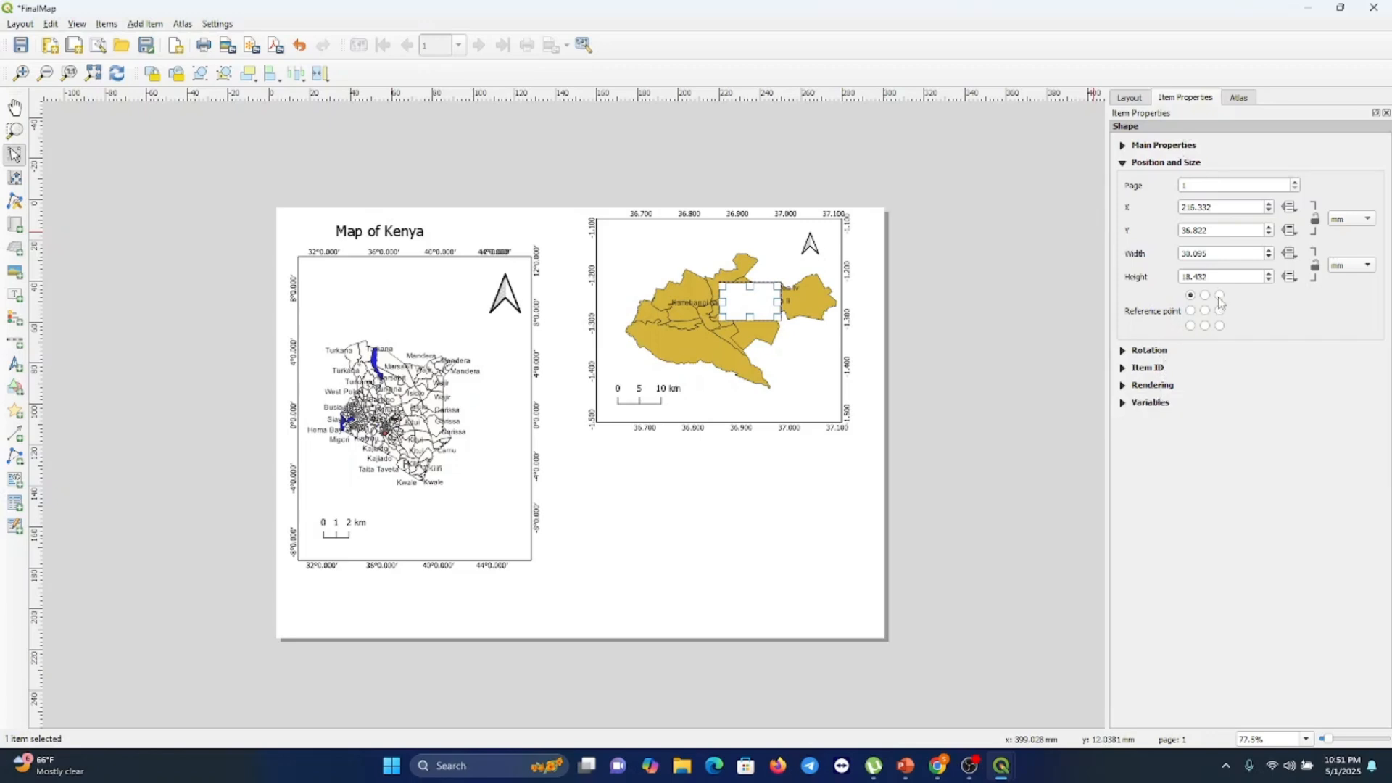
{"action": "left_click", "coordinate": [1166, 146]}
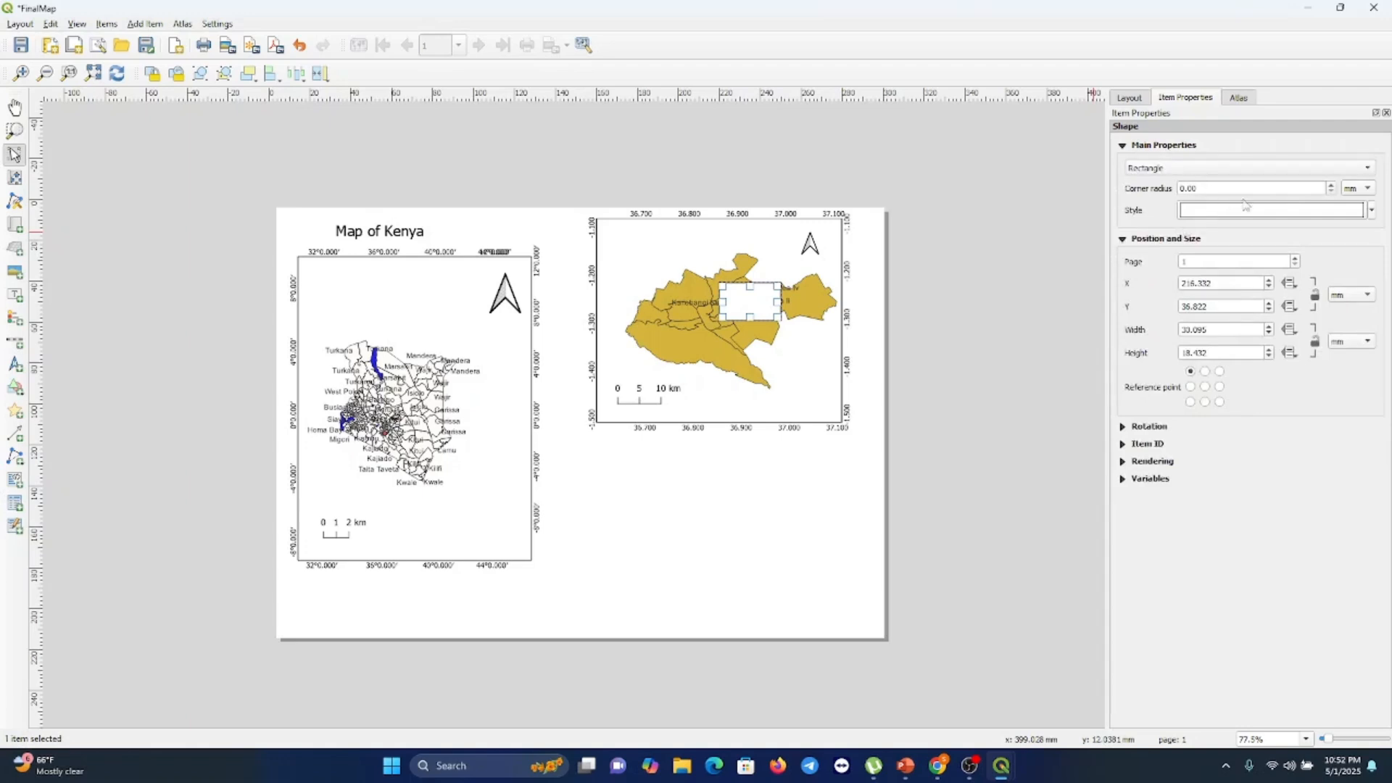
{"action": "left_click", "coordinate": [1372, 212]}
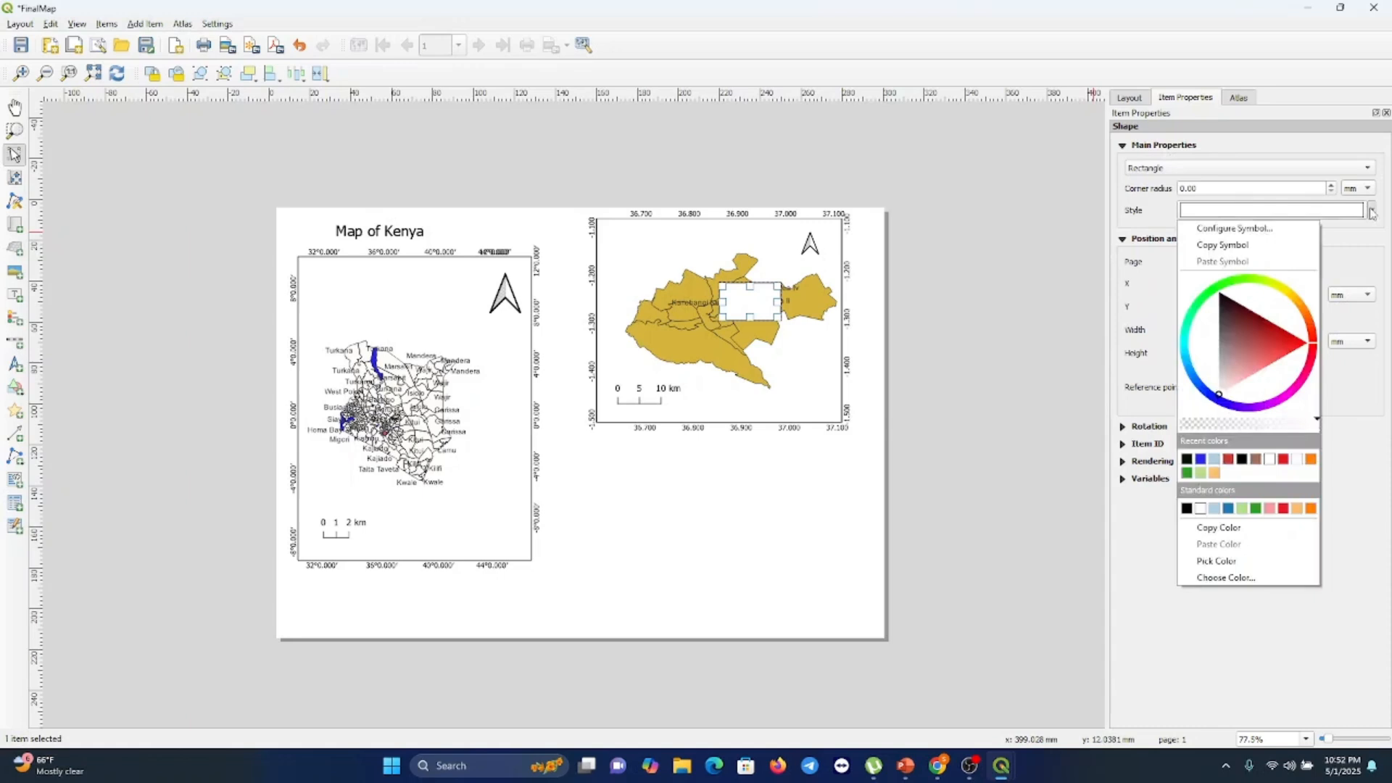
{"action": "left_click", "coordinate": [1185, 425]}
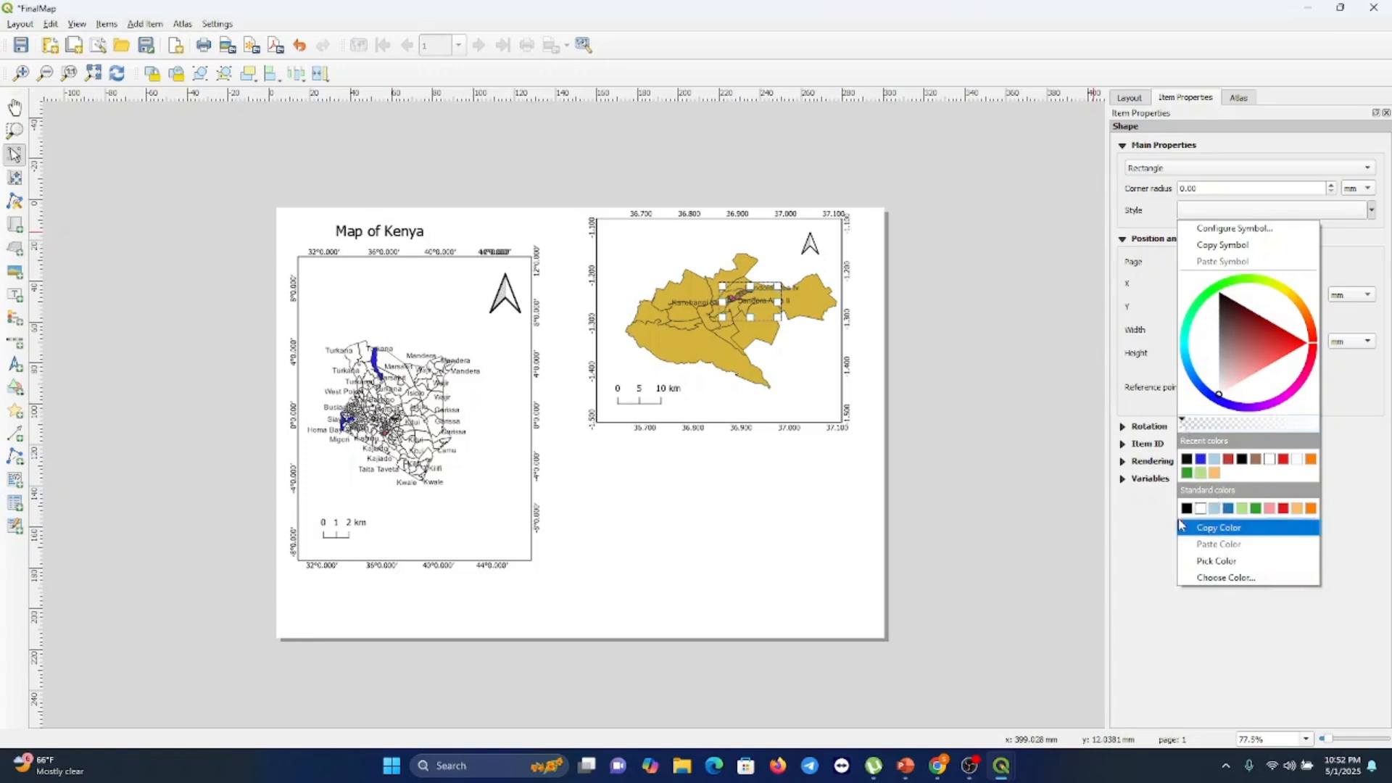
{"action": "left_click", "coordinate": [1148, 562]}
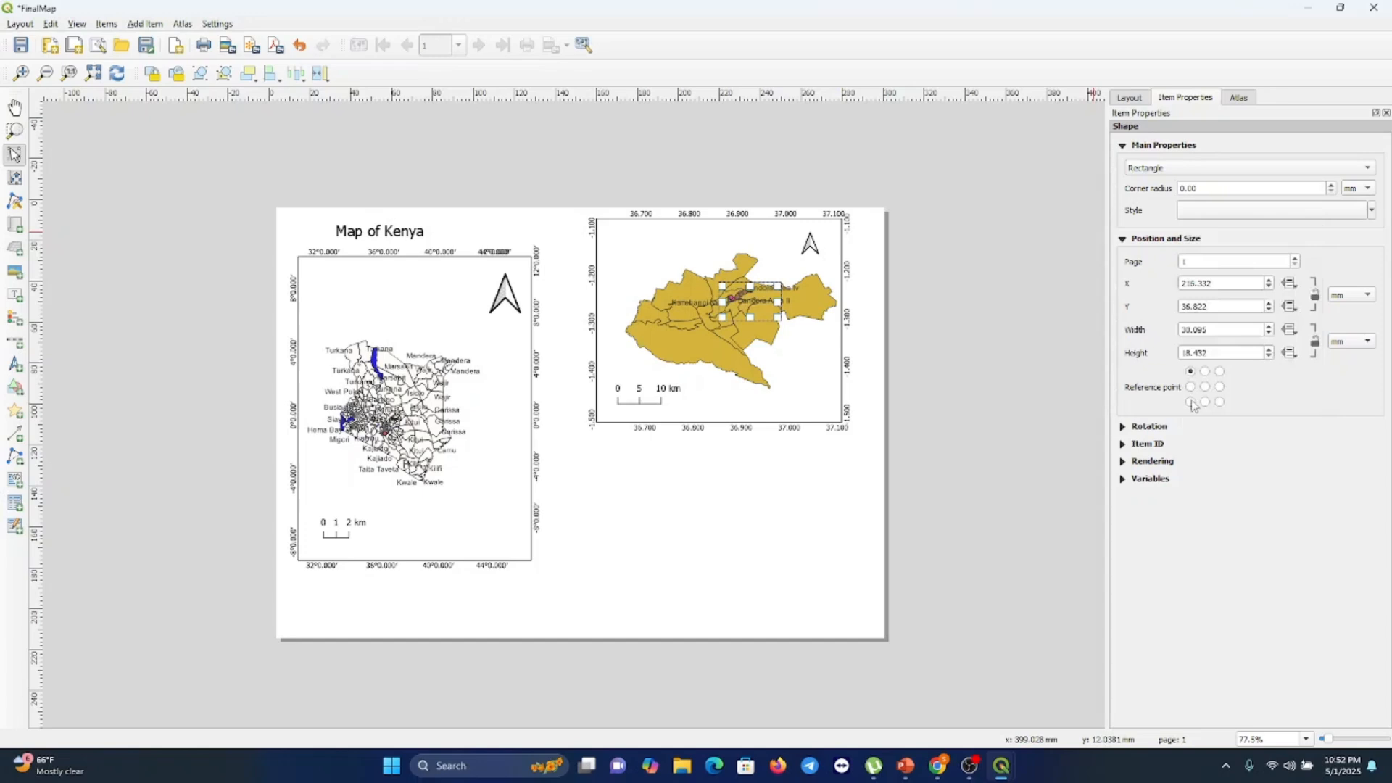
{"action": "left_click", "coordinate": [1372, 211]}
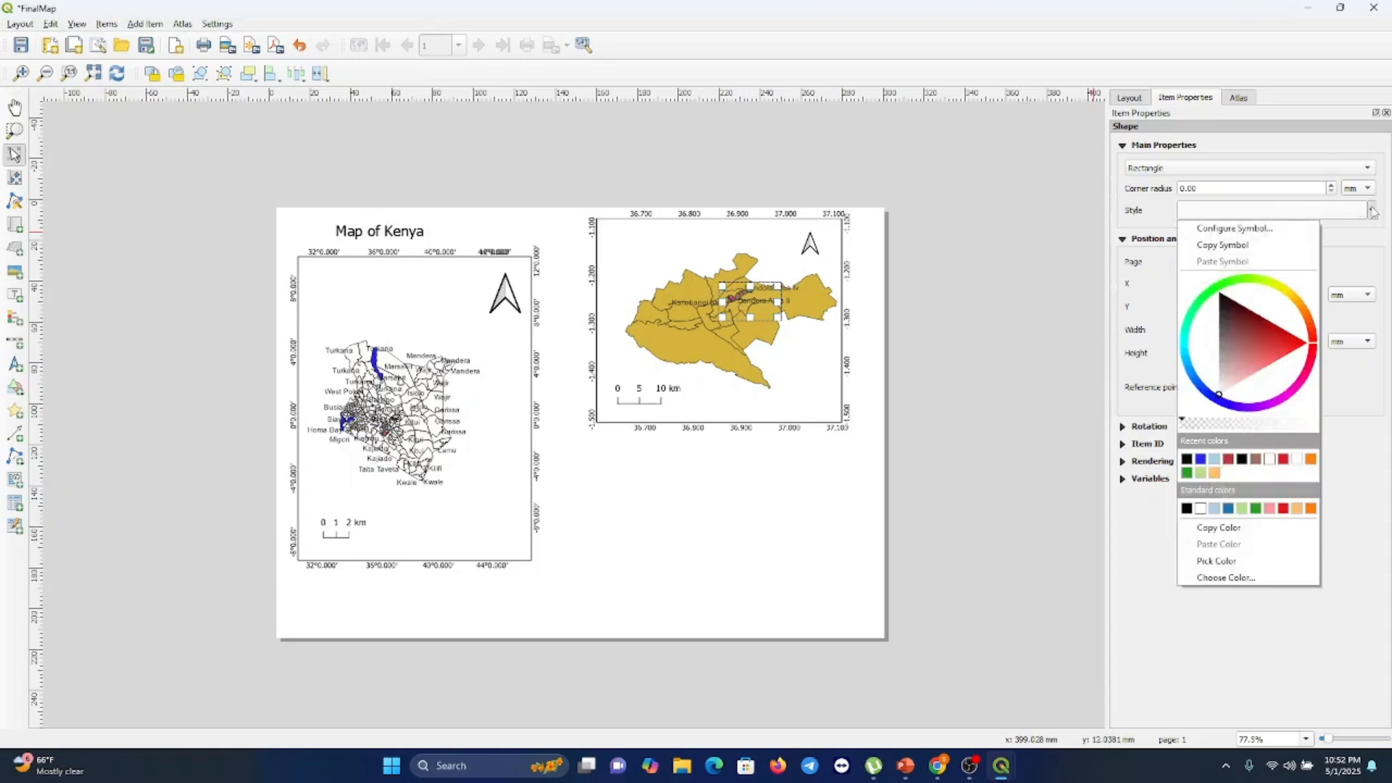
{"action": "left_click", "coordinate": [1144, 559]}
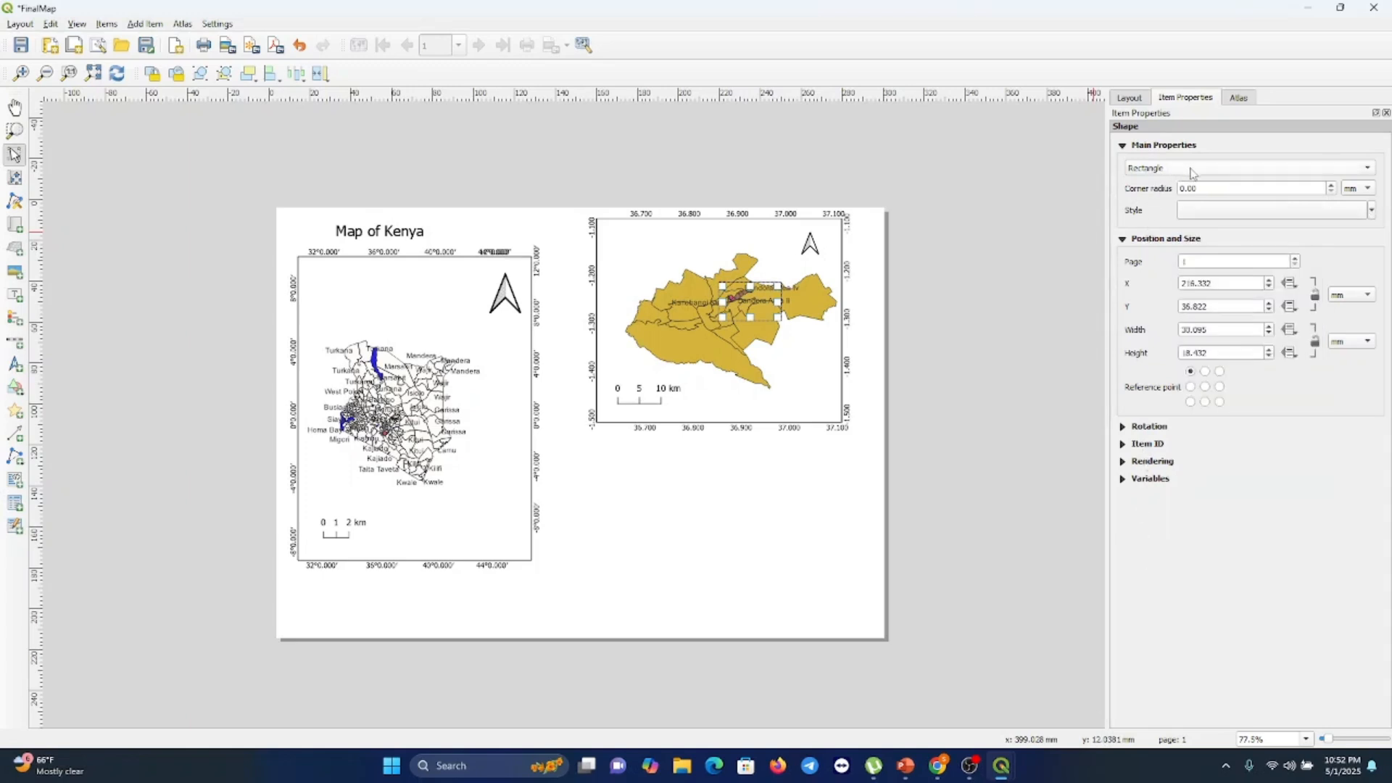
{"action": "left_click", "coordinate": [1332, 185]}
{"action": "left_click", "coordinate": [1003, 485]}
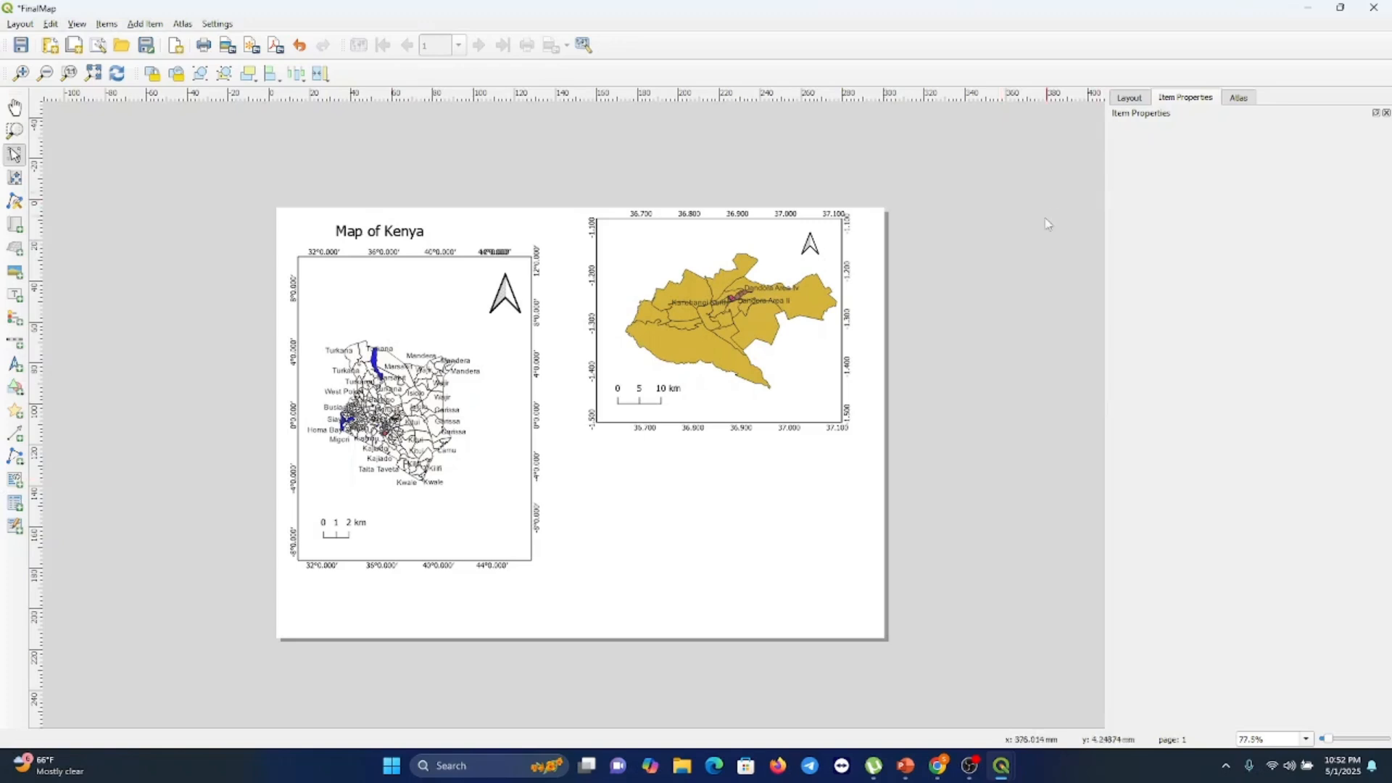
{"action": "left_click", "coordinate": [739, 298]}
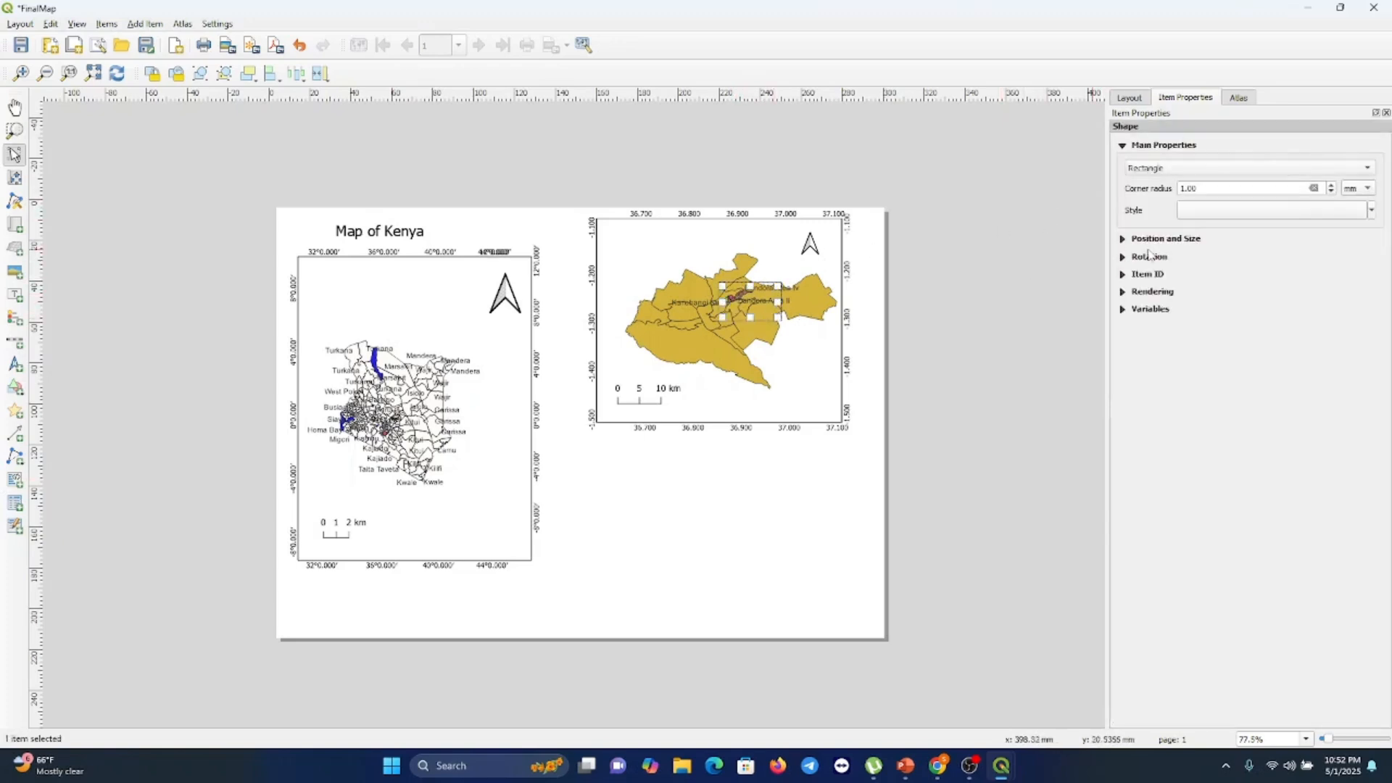
Examine the layout settings and the rectangle's position, rotation, rendering and variables sections
{"action": "left_click", "coordinate": [1131, 98]}
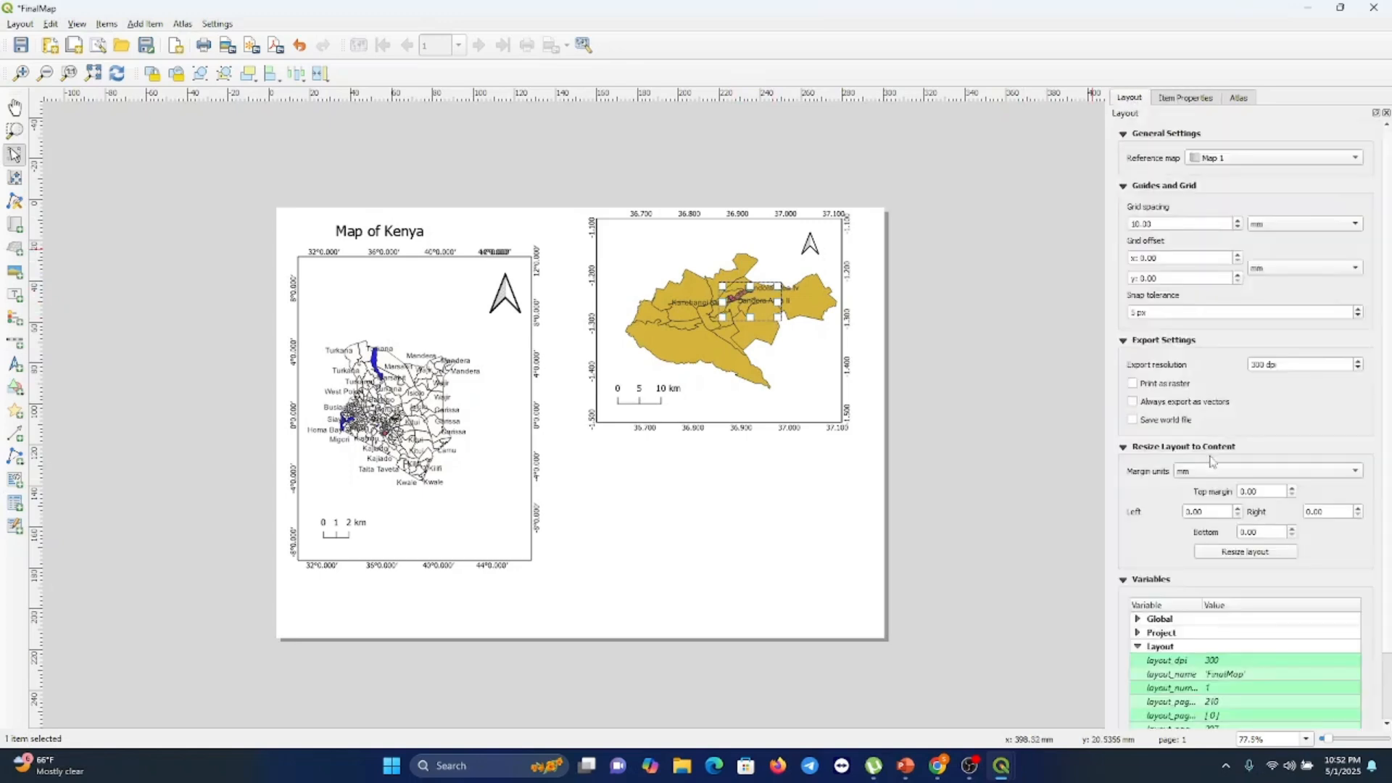
{"action": "scroll", "coordinate": [1194, 553], "scroll_direction": "down", "scroll_amount": 2}
{"action": "scroll", "coordinate": [1195, 553], "scroll_direction": "up", "scroll_amount": 2}
{"action": "left_click", "coordinate": [1182, 98]}
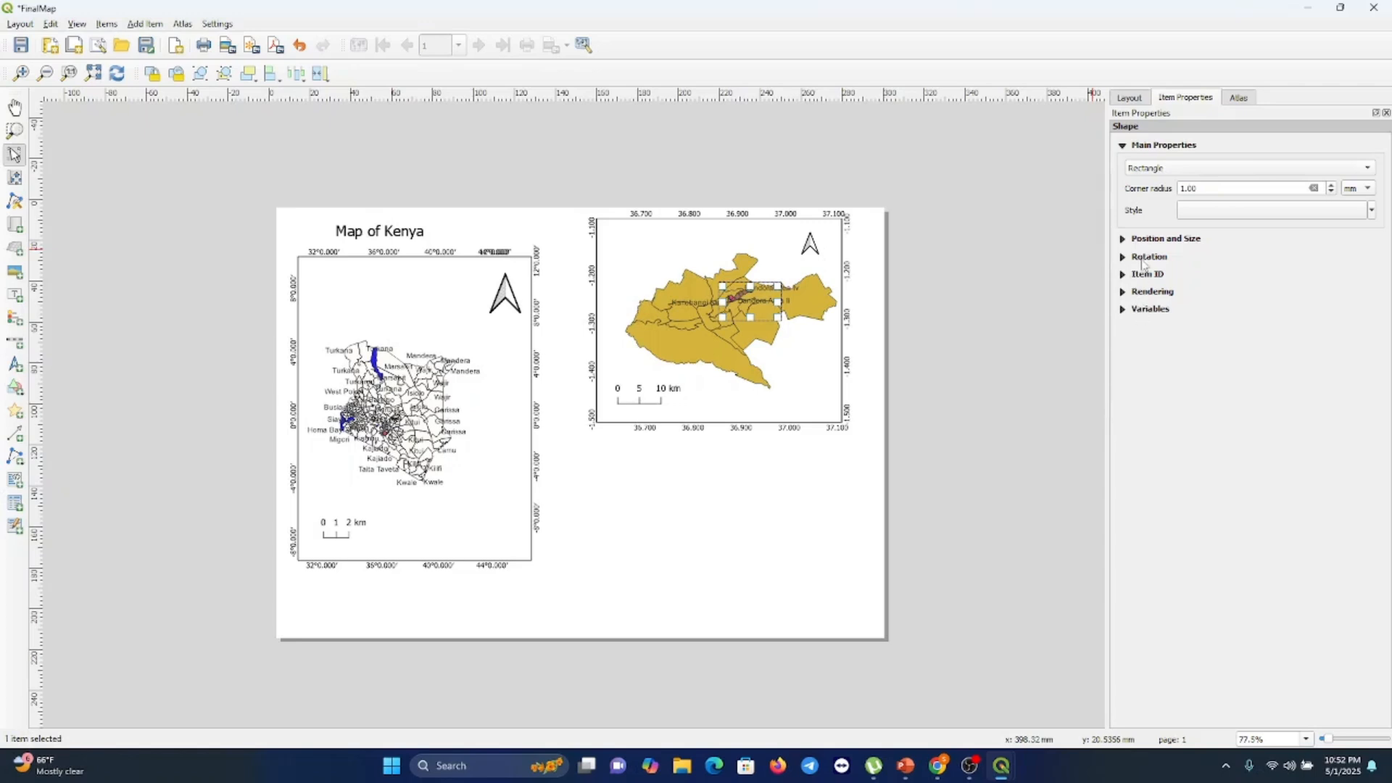
{"action": "left_click", "coordinate": [1157, 243]}
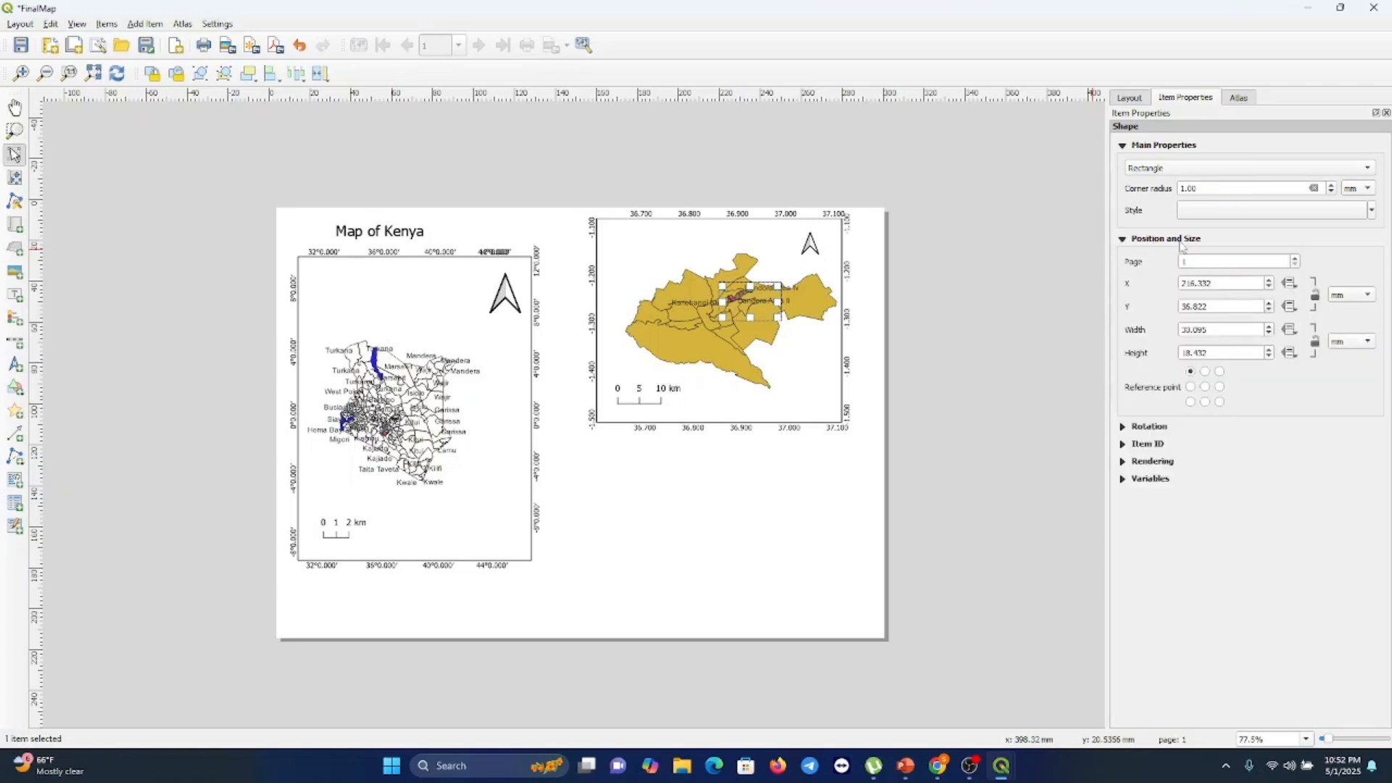
{"action": "left_click", "coordinate": [1144, 428]}
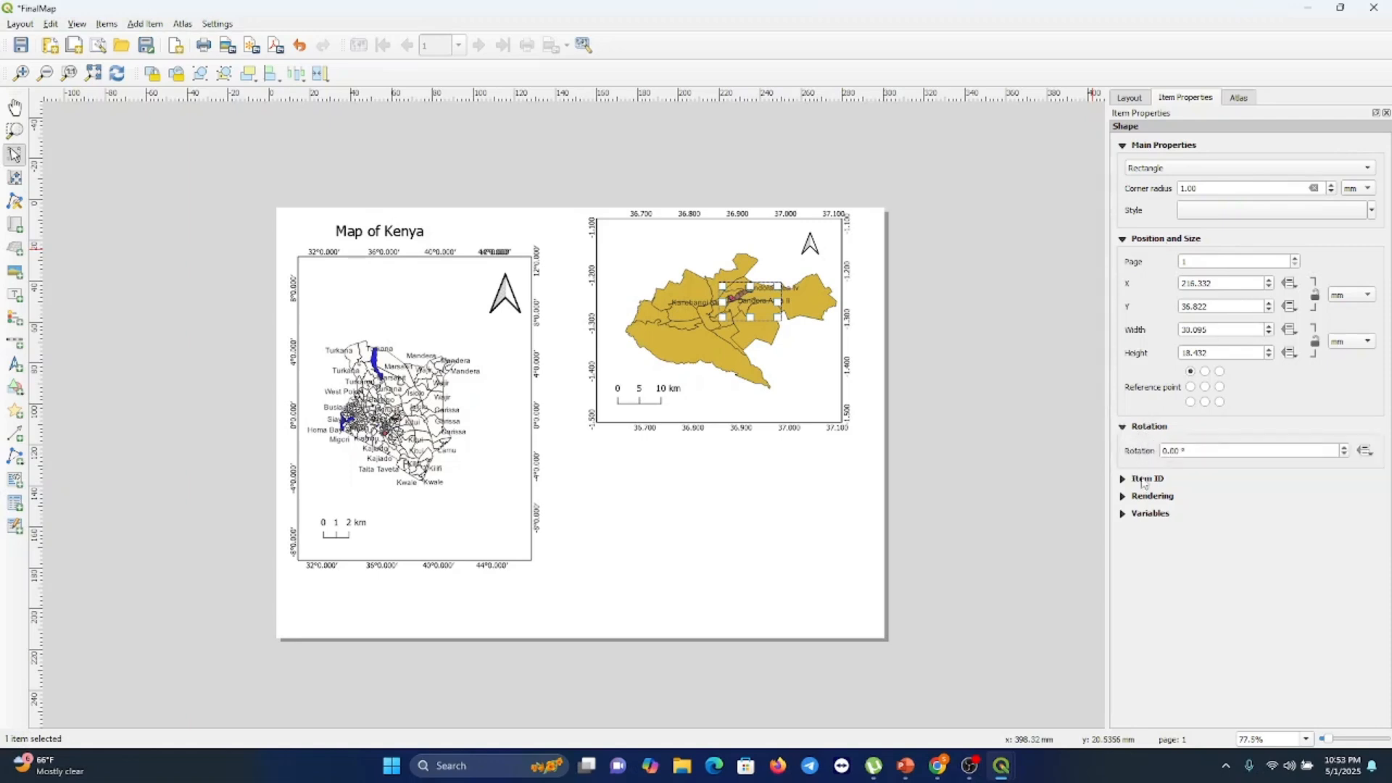
{"action": "left_click", "coordinate": [1143, 480]}
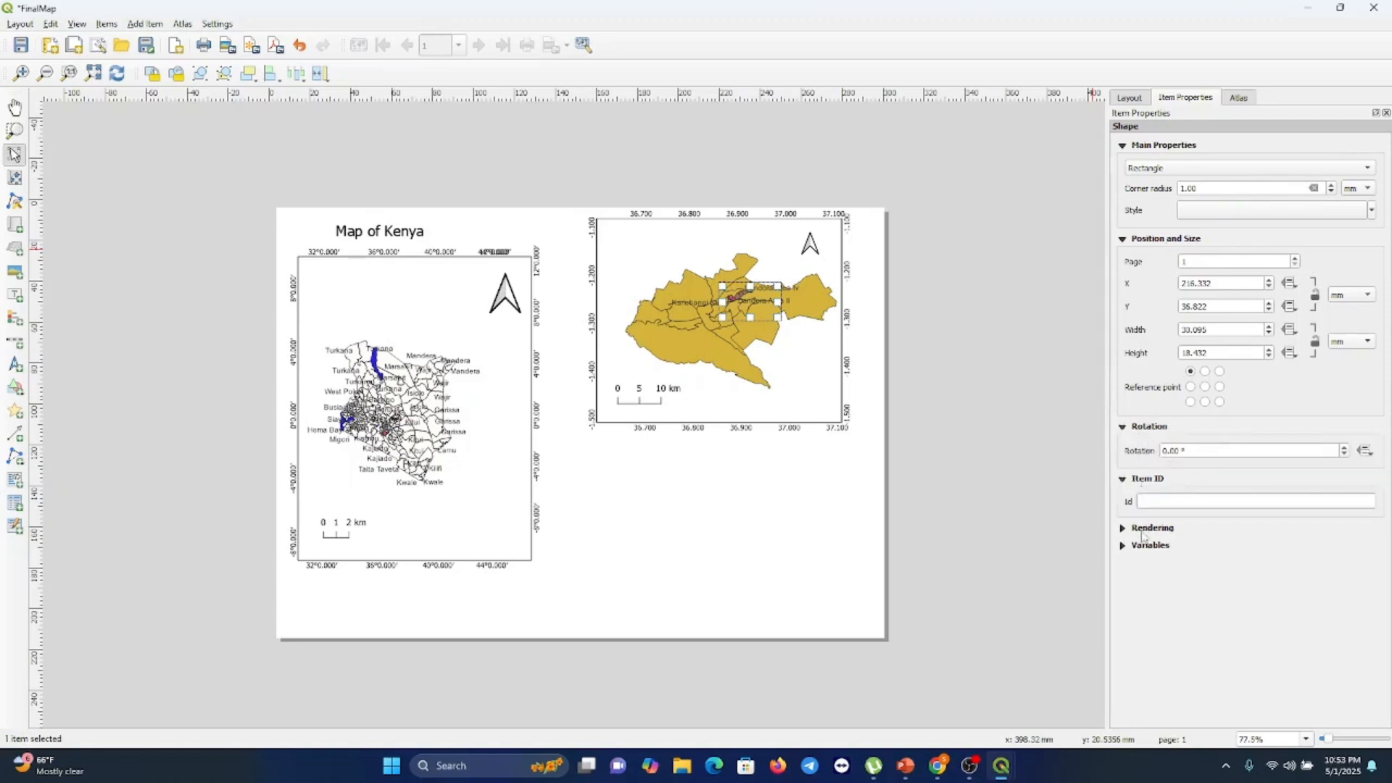
{"action": "left_click", "coordinate": [1144, 529]}
{"action": "left_click", "coordinate": [1145, 630]}
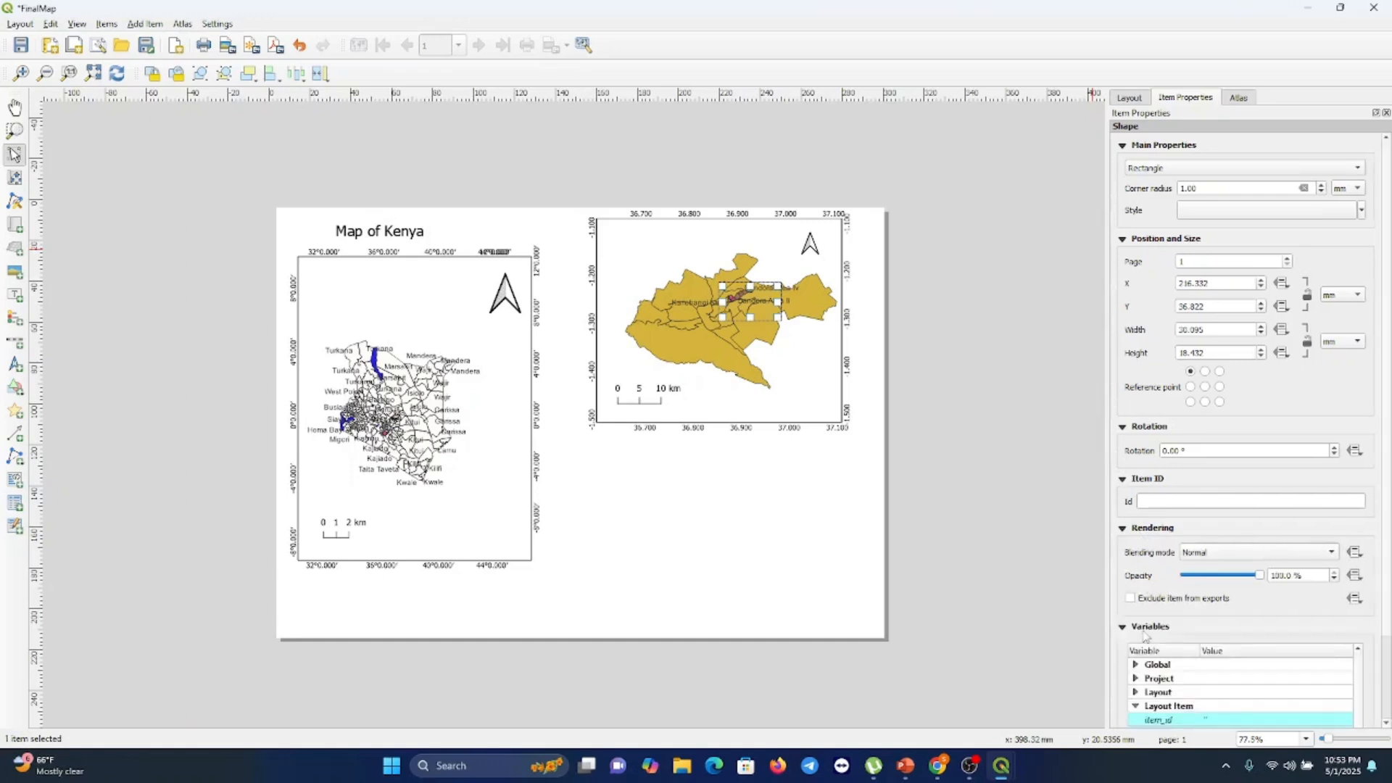
{"action": "scroll", "coordinate": [1168, 643], "scroll_direction": "down", "scroll_amount": 2}
{"action": "scroll", "coordinate": [1168, 644], "scroll_direction": "up", "scroll_amount": 2}
Undo the last change and delete the rectangle from the inset map
{"action": "key", "text": "ctrl+z"}
{"action": "key", "text": "Delete"}
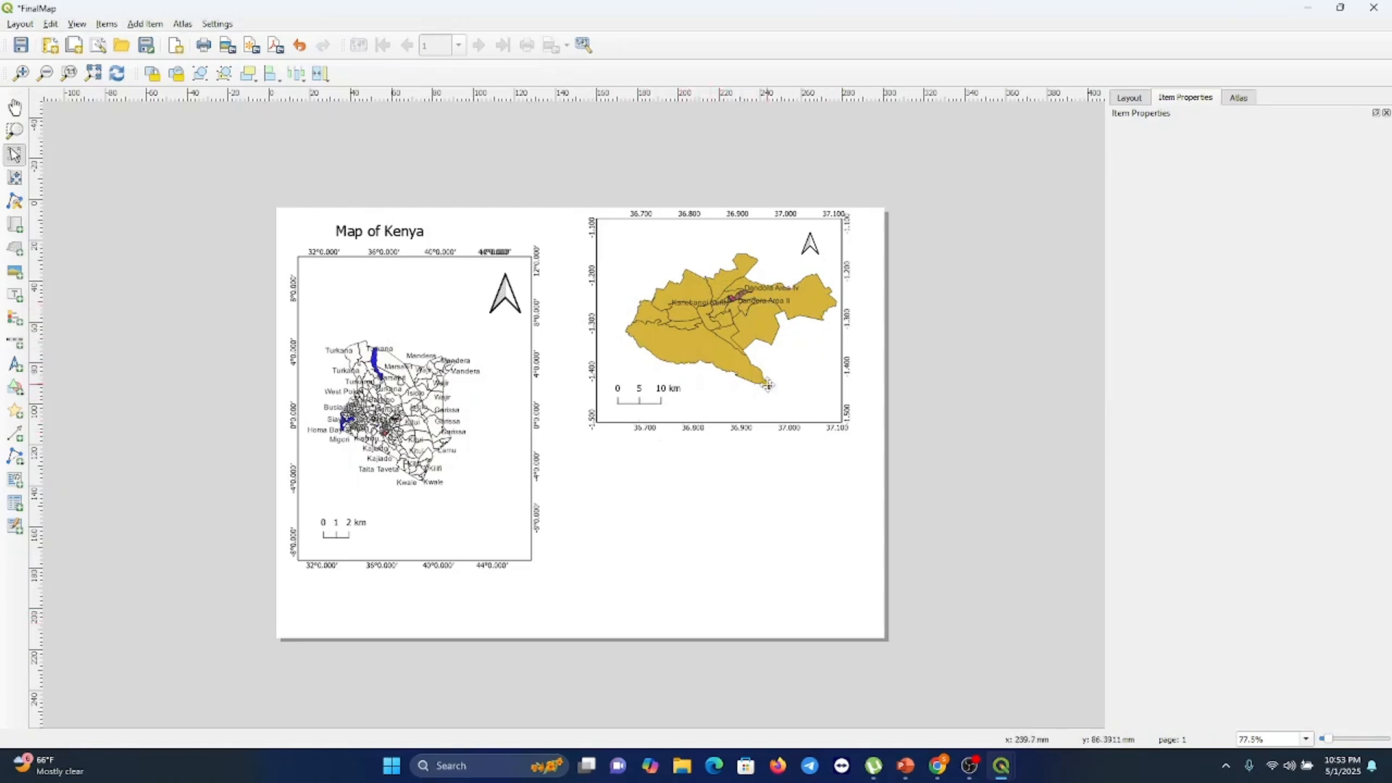
Select the Nairobi inset map and lock its layers and layer styles
{"action": "left_click", "coordinate": [177, 73]}
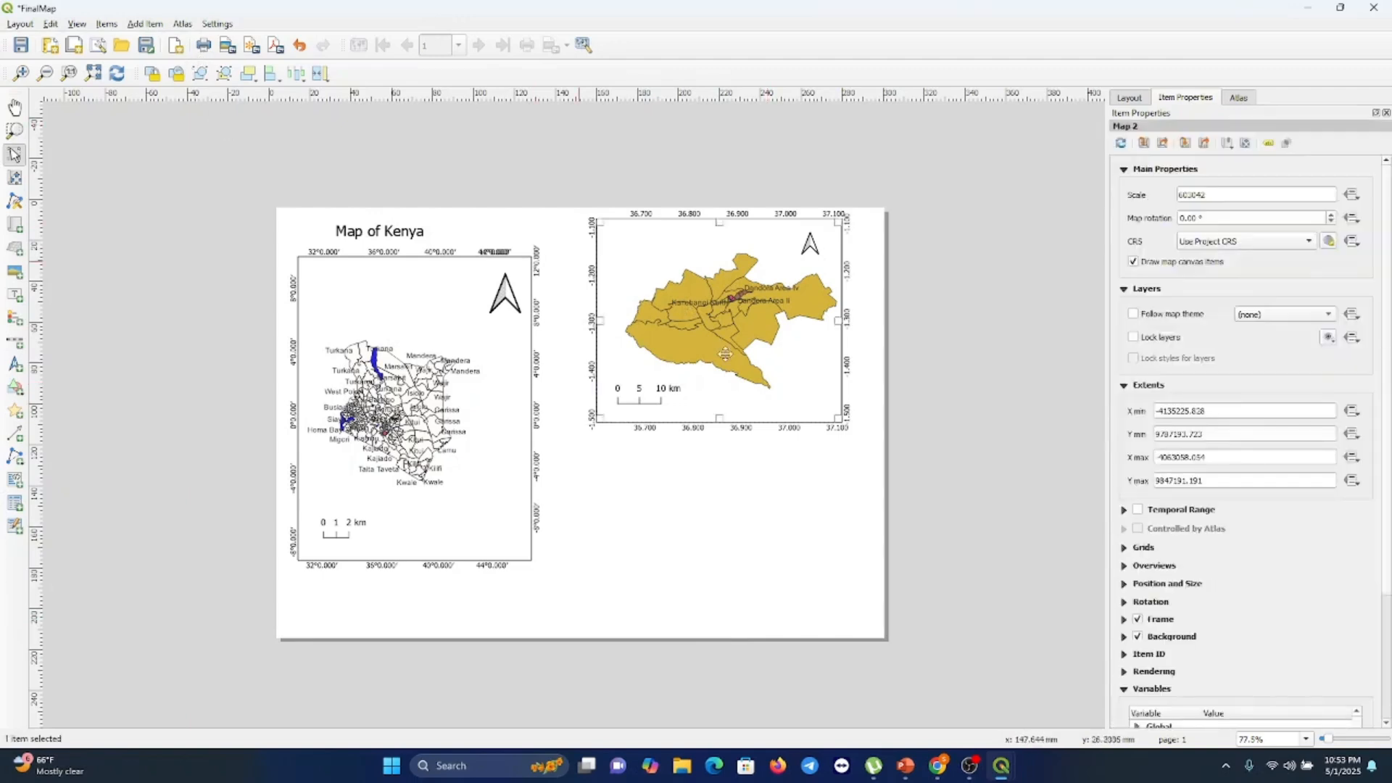
{"action": "left_click", "coordinate": [1134, 338]}
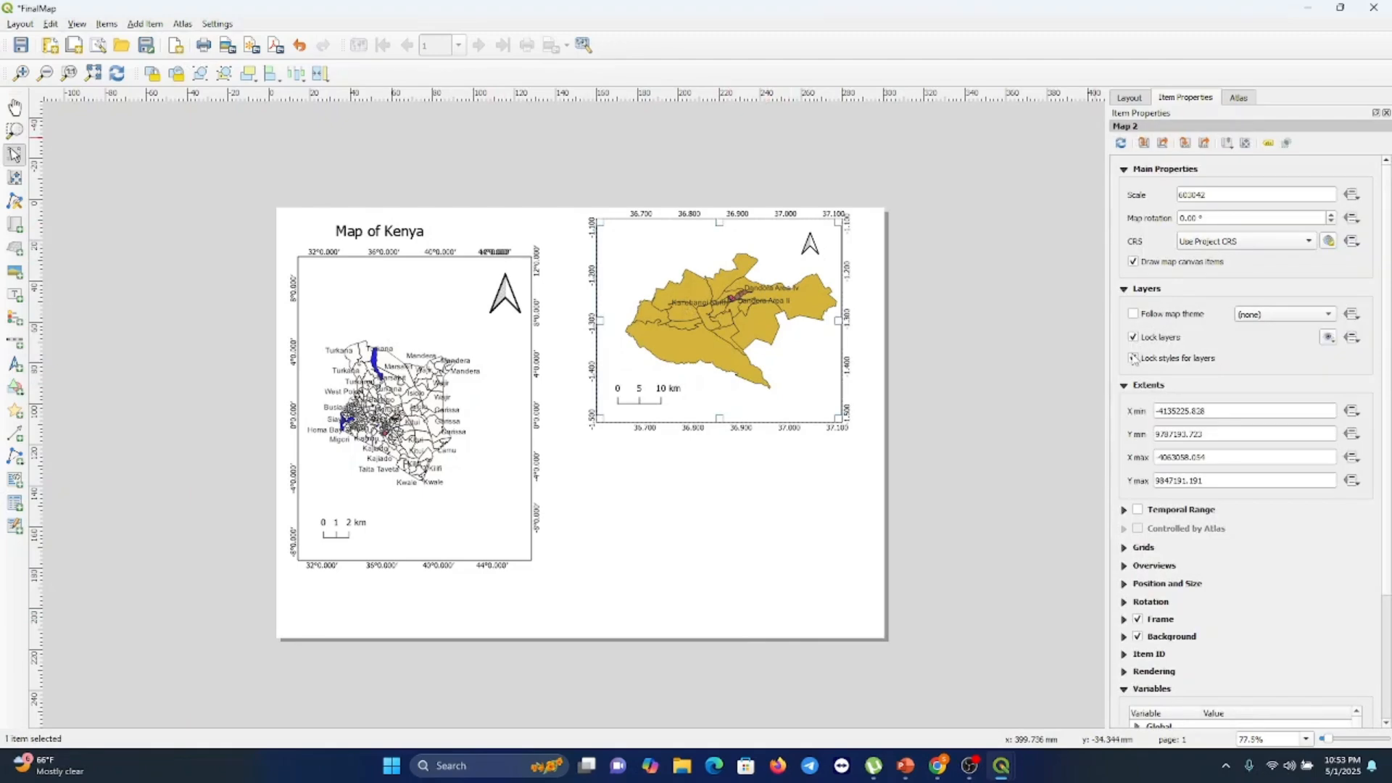
{"action": "left_click", "coordinate": [1133, 358]}
In the main project window, hide the Nairobi Map layer and show the Book1 and Kariobangi layers
{"action": "mouse_move", "coordinate": [1001, 767]}
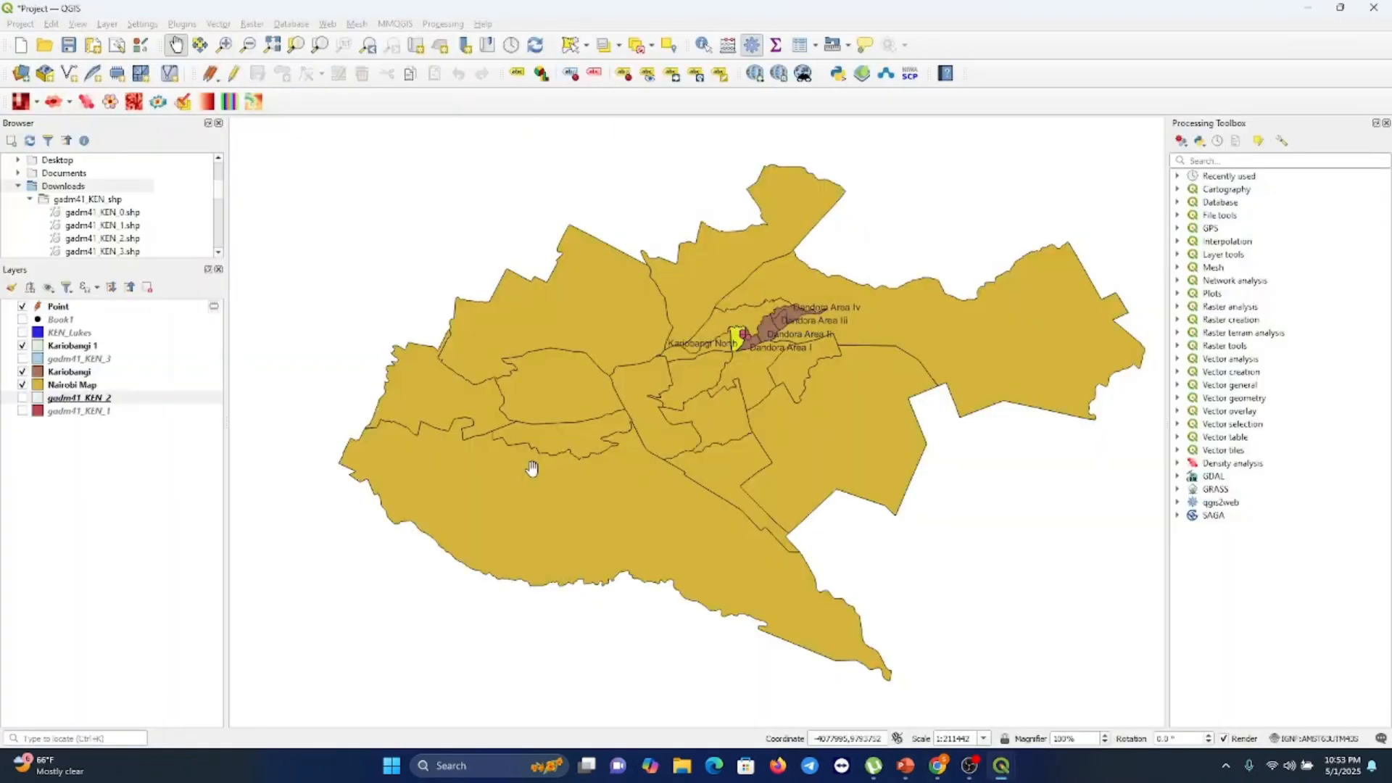
{"action": "left_click", "coordinate": [22, 385]}
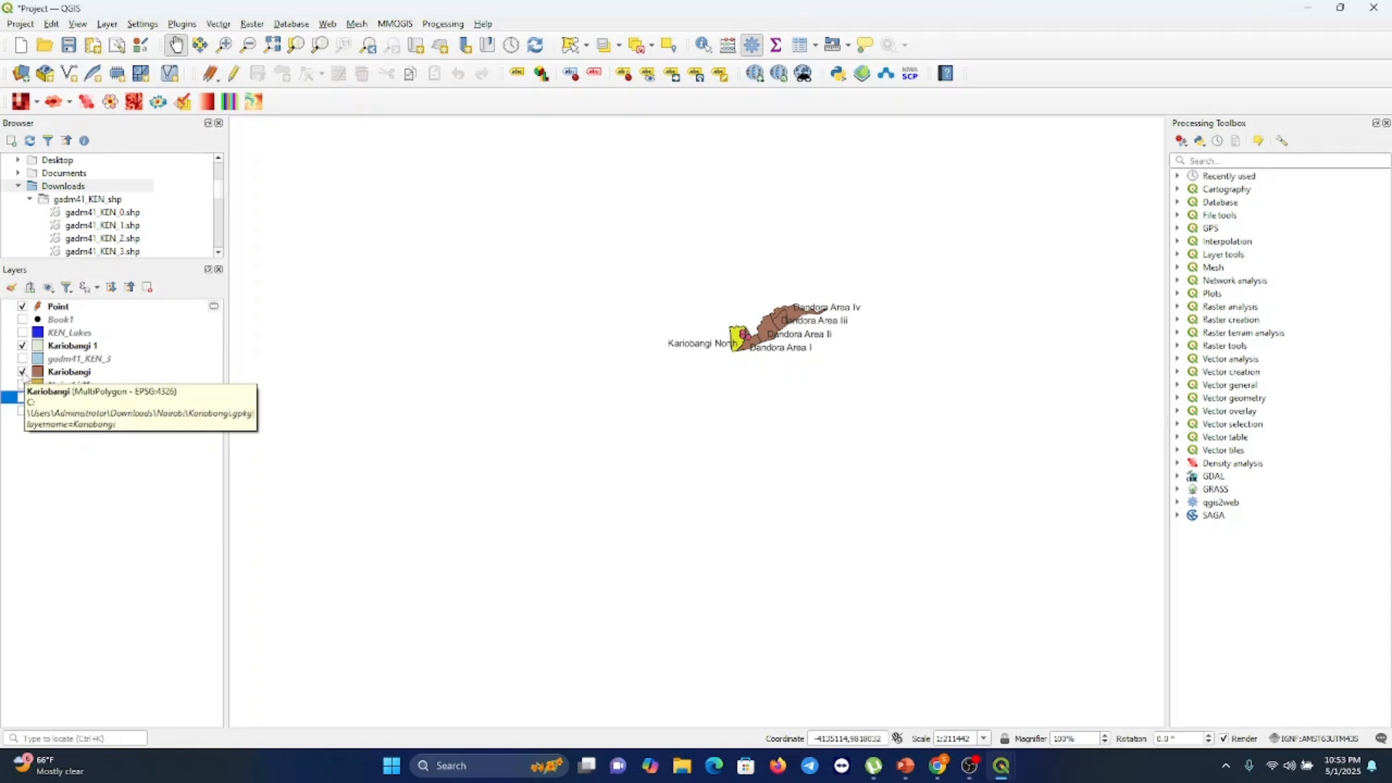
{"action": "left_click", "coordinate": [22, 371]}
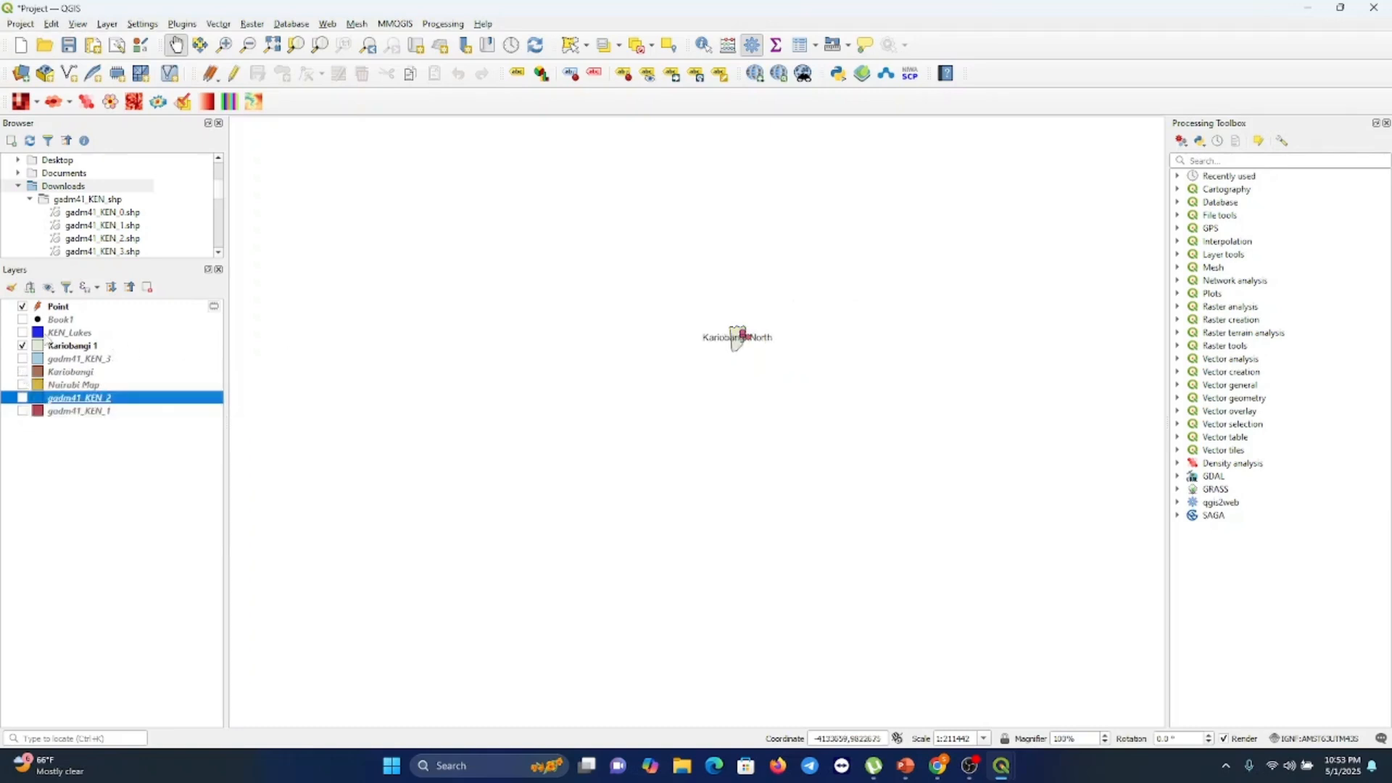
{"action": "left_click", "coordinate": [23, 320]}
{"action": "left_click", "coordinate": [22, 307]}
{"action": "left_click", "coordinate": [23, 372]}
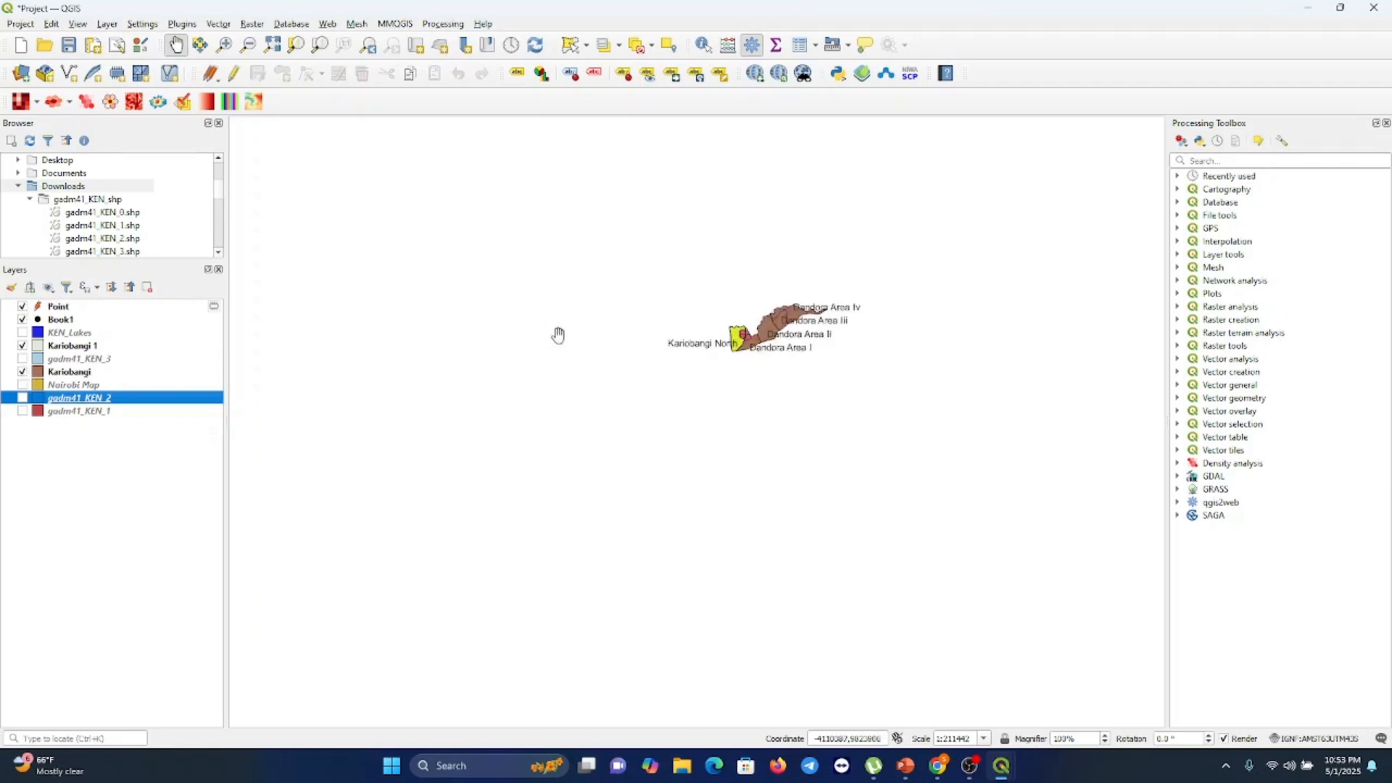
Add a new map item below the Nairobi inset showing the zoomed-in Kariobangi North and Dandora wards
{"action": "left_click", "coordinate": [224, 46]}
{"action": "left_click", "coordinate": [724, 342]}
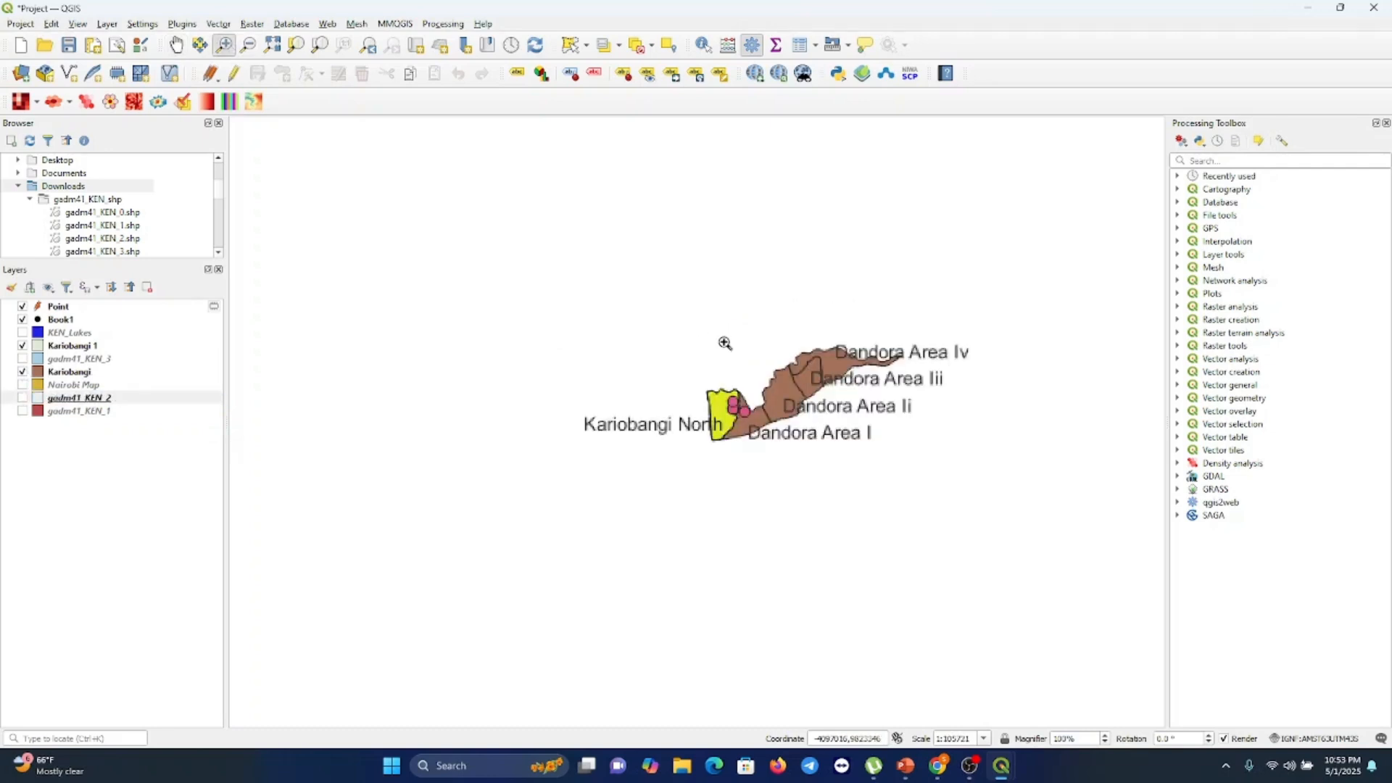
{"action": "left_click", "coordinate": [724, 344]}
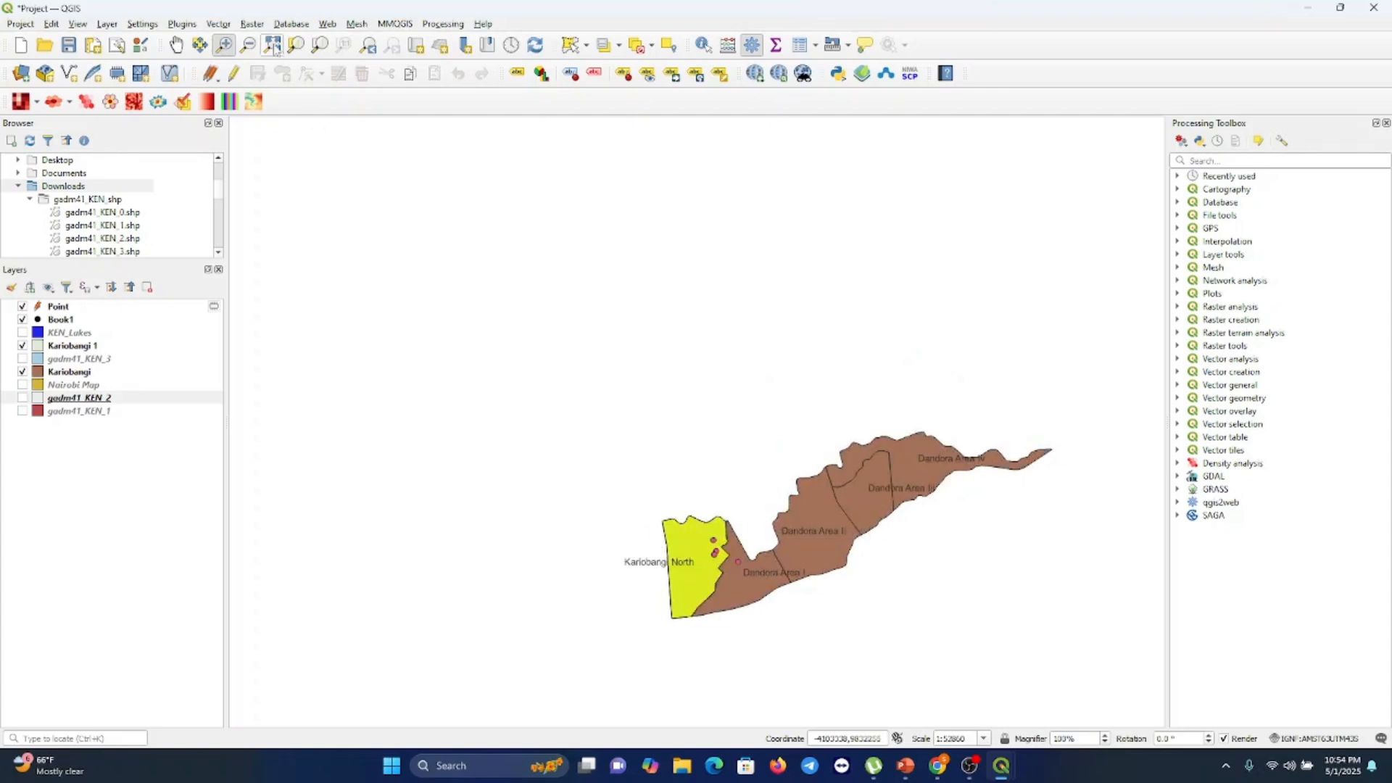
{"action": "left_click", "coordinate": [176, 46]}
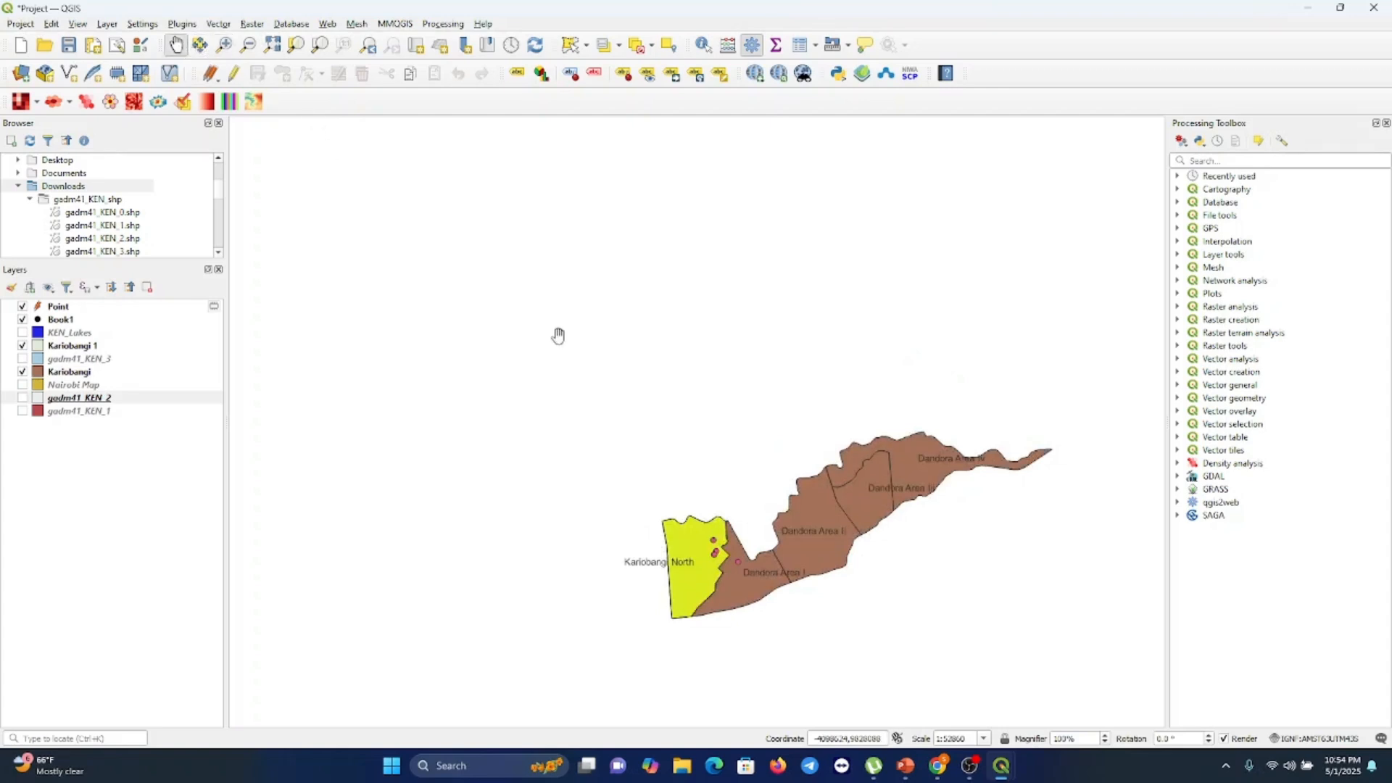
{"action": "left_click_drag", "start_coordinate": [738, 560], "coordinate": [630, 418]}
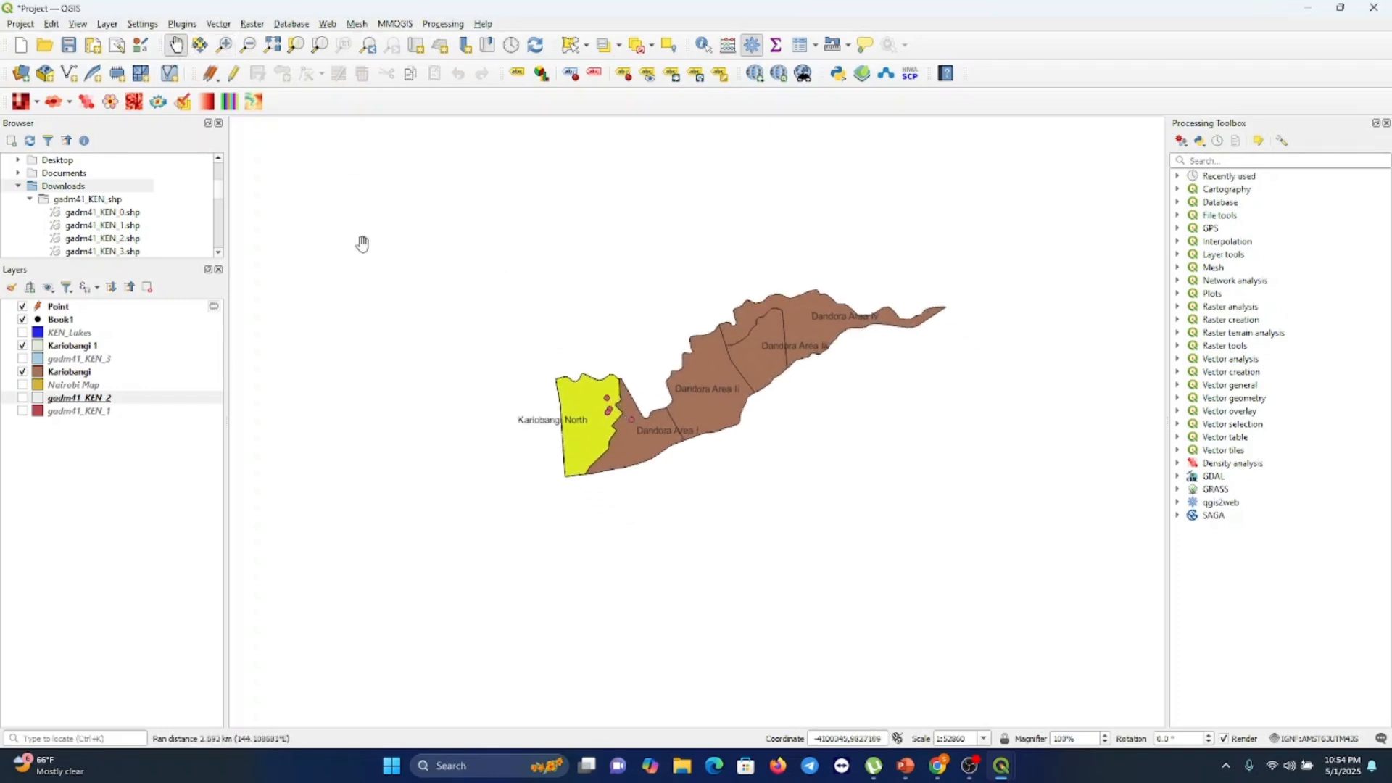
{"action": "left_click", "coordinate": [225, 45]}
{"action": "left_click", "coordinate": [560, 435]}
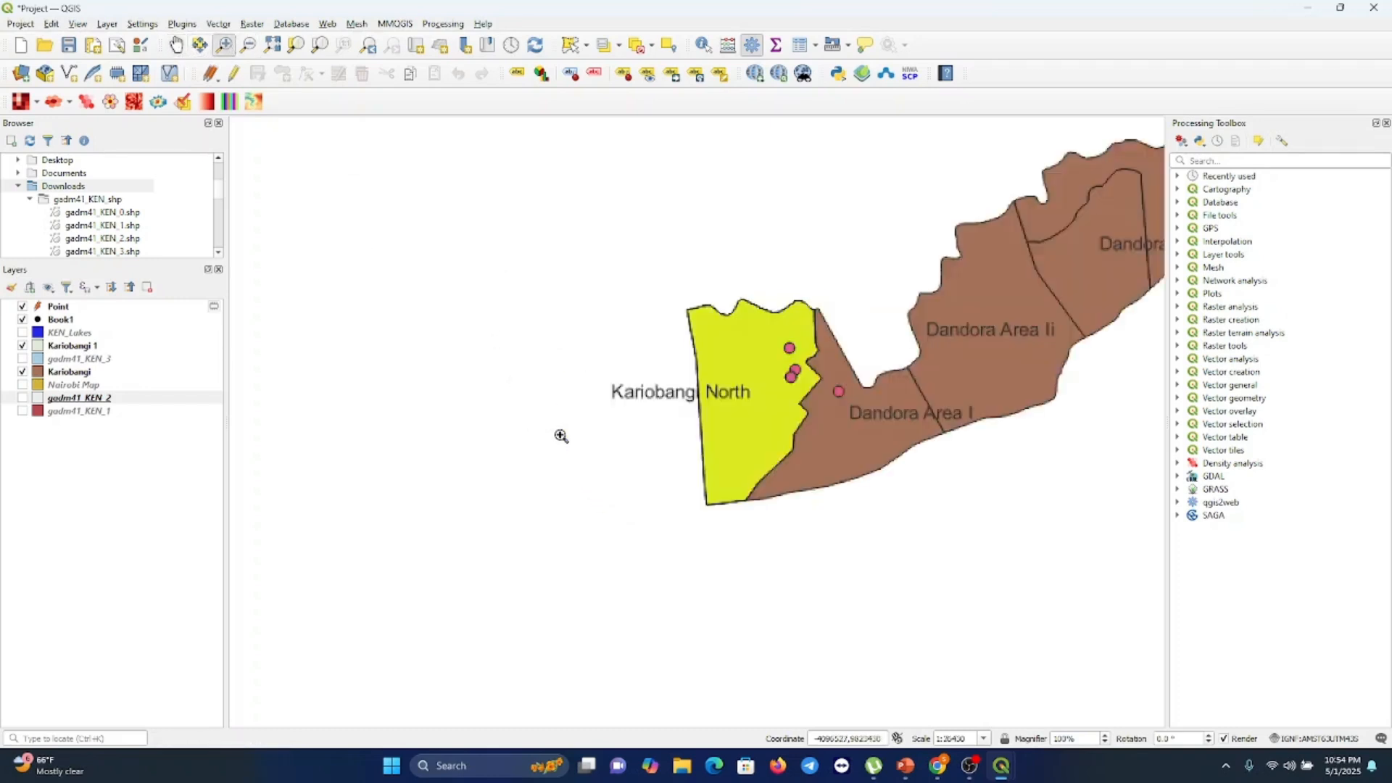
{"action": "left_click", "coordinate": [176, 45]}
{"action": "left_click_drag", "start_coordinate": [833, 398], "coordinate": [501, 475]}
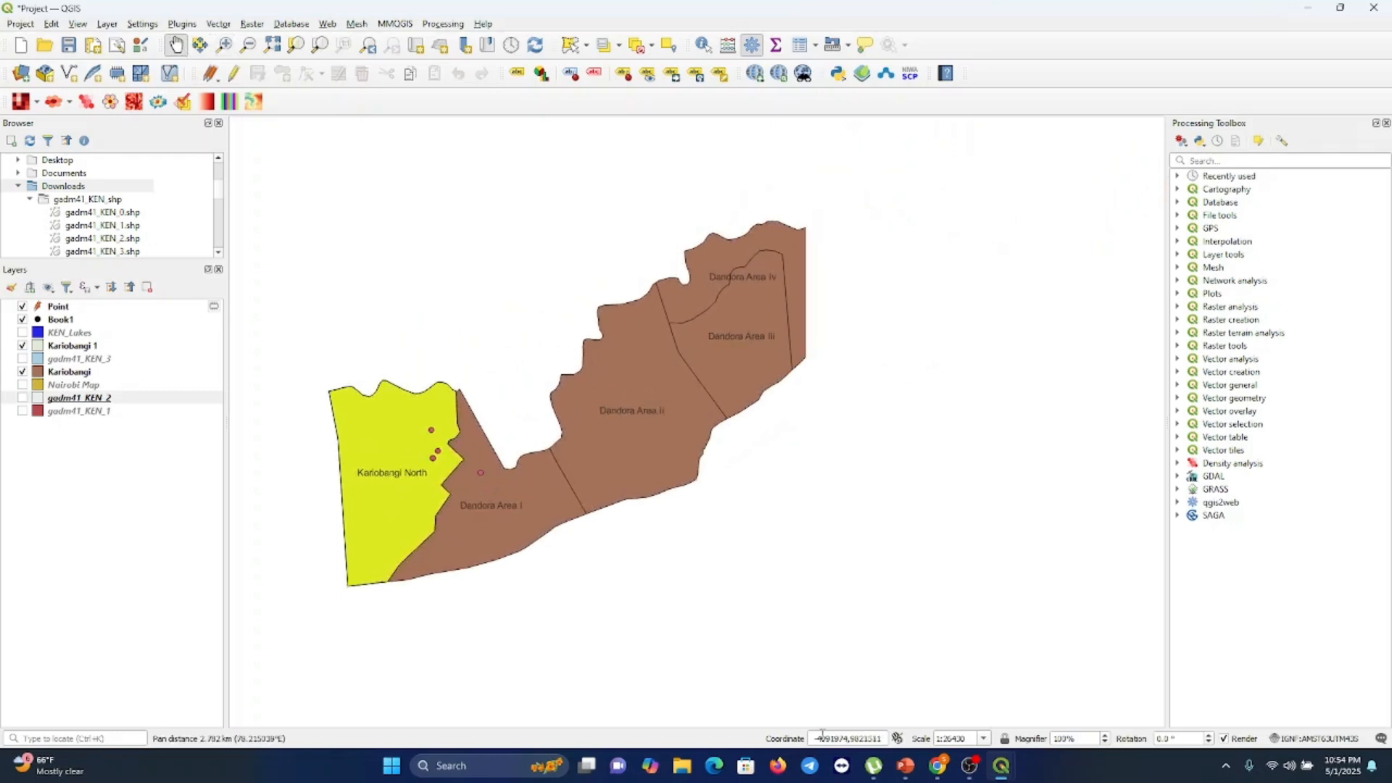
{"action": "mouse_move", "coordinate": [995, 765]}
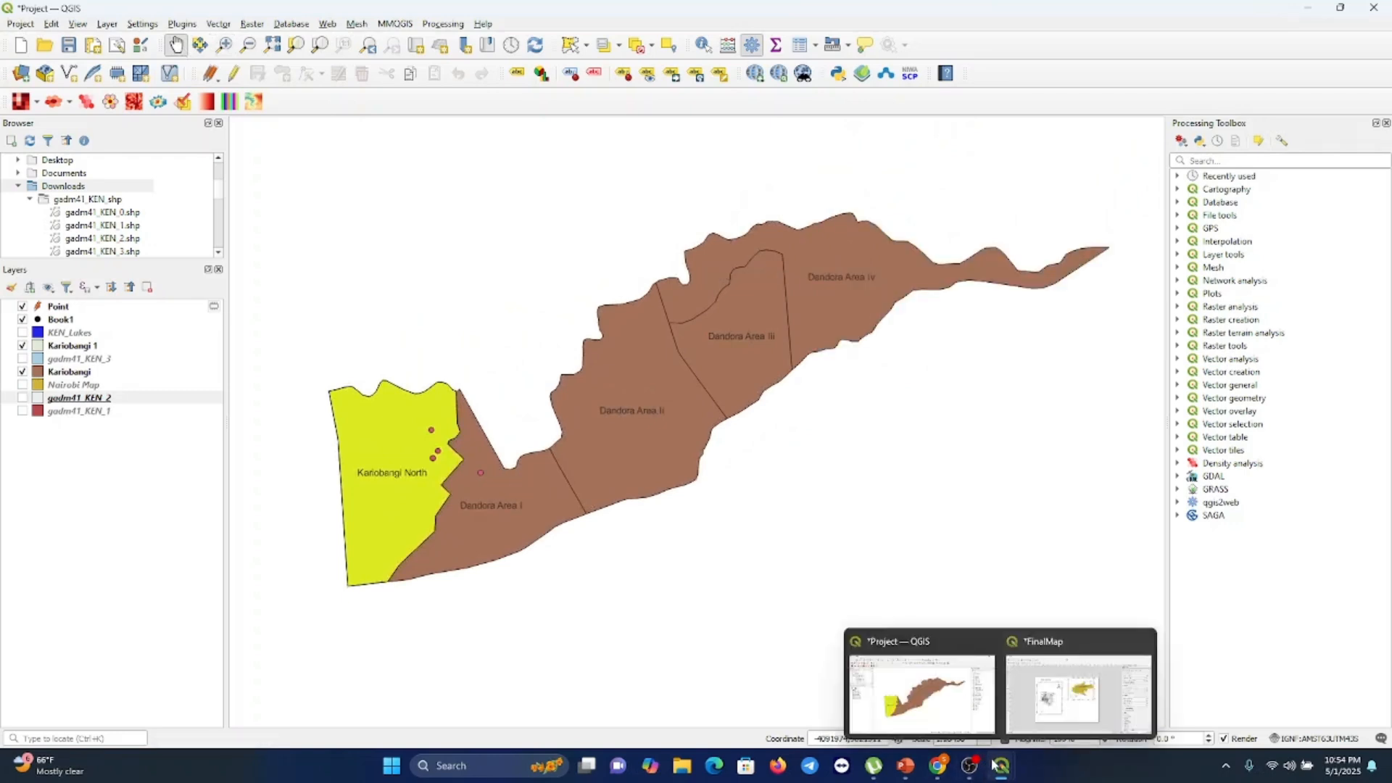
{"action": "left_click", "coordinate": [1085, 690]}
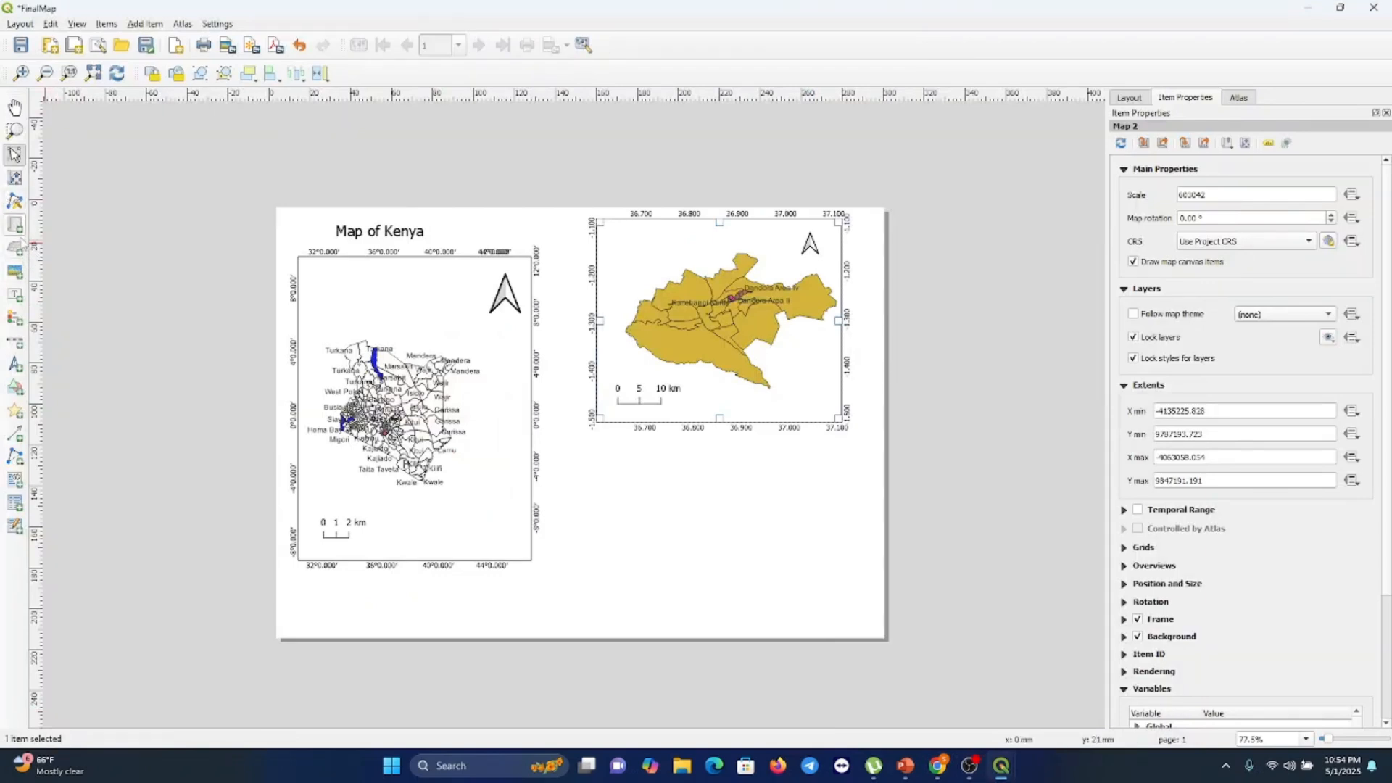
{"action": "left_click", "coordinate": [14, 225]}
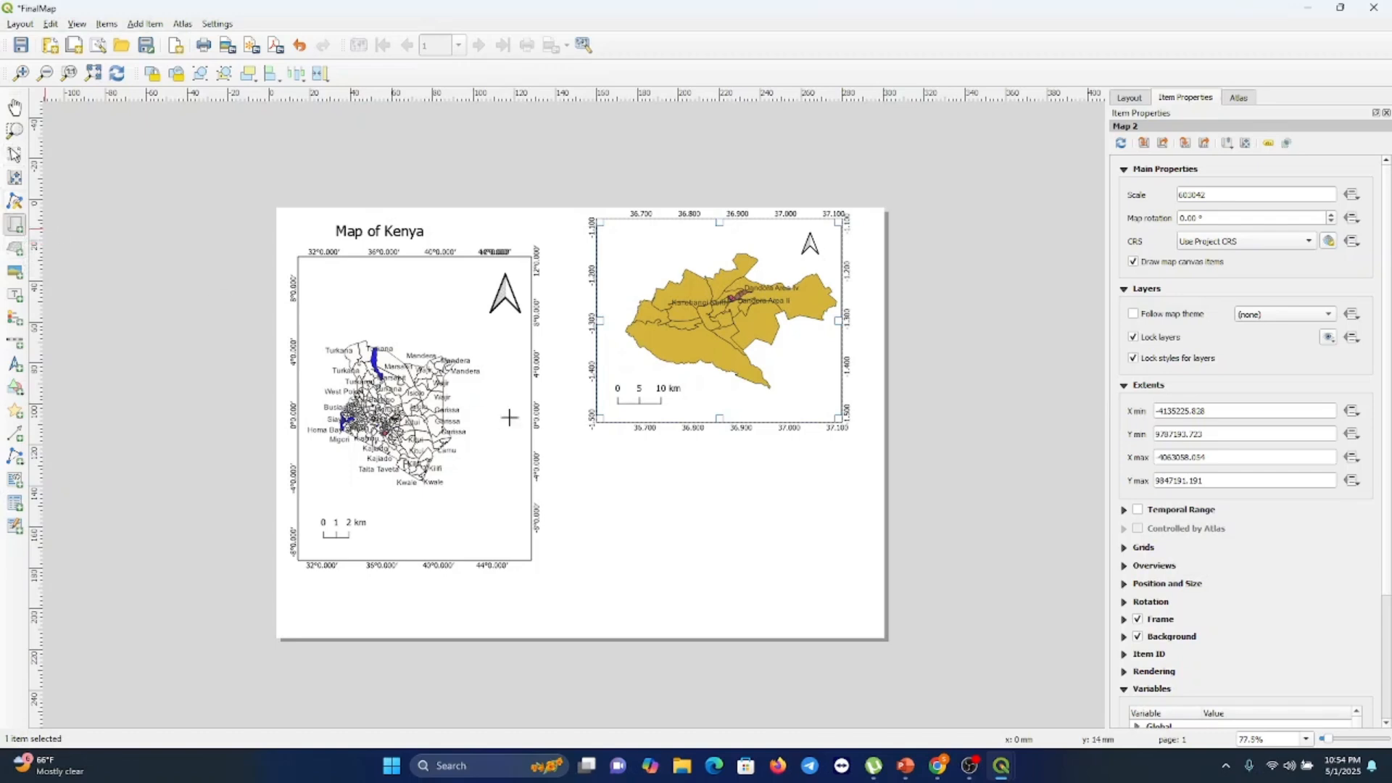
{"action": "left_click_drag", "start_coordinate": [596, 453], "coordinate": [843, 607]}
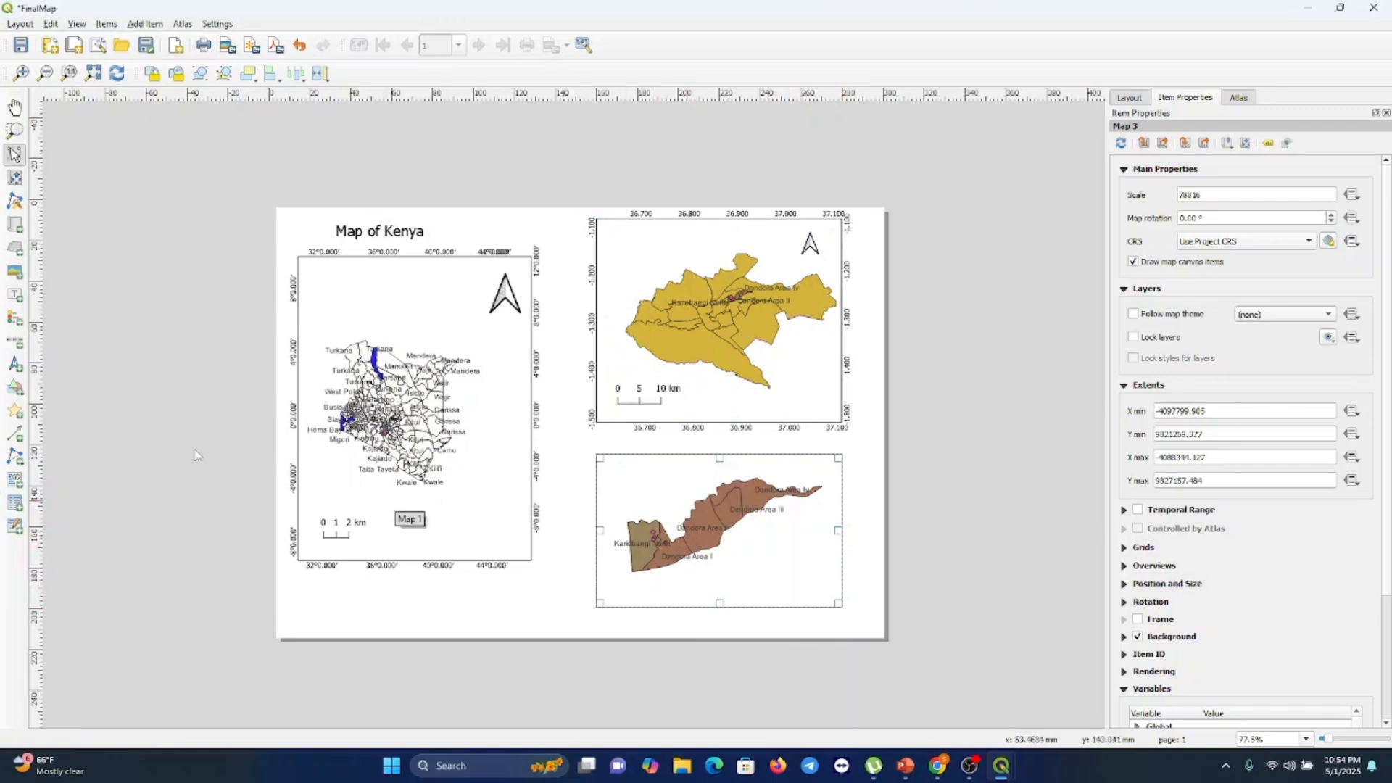
{"action": "left_click", "coordinate": [16, 363]}
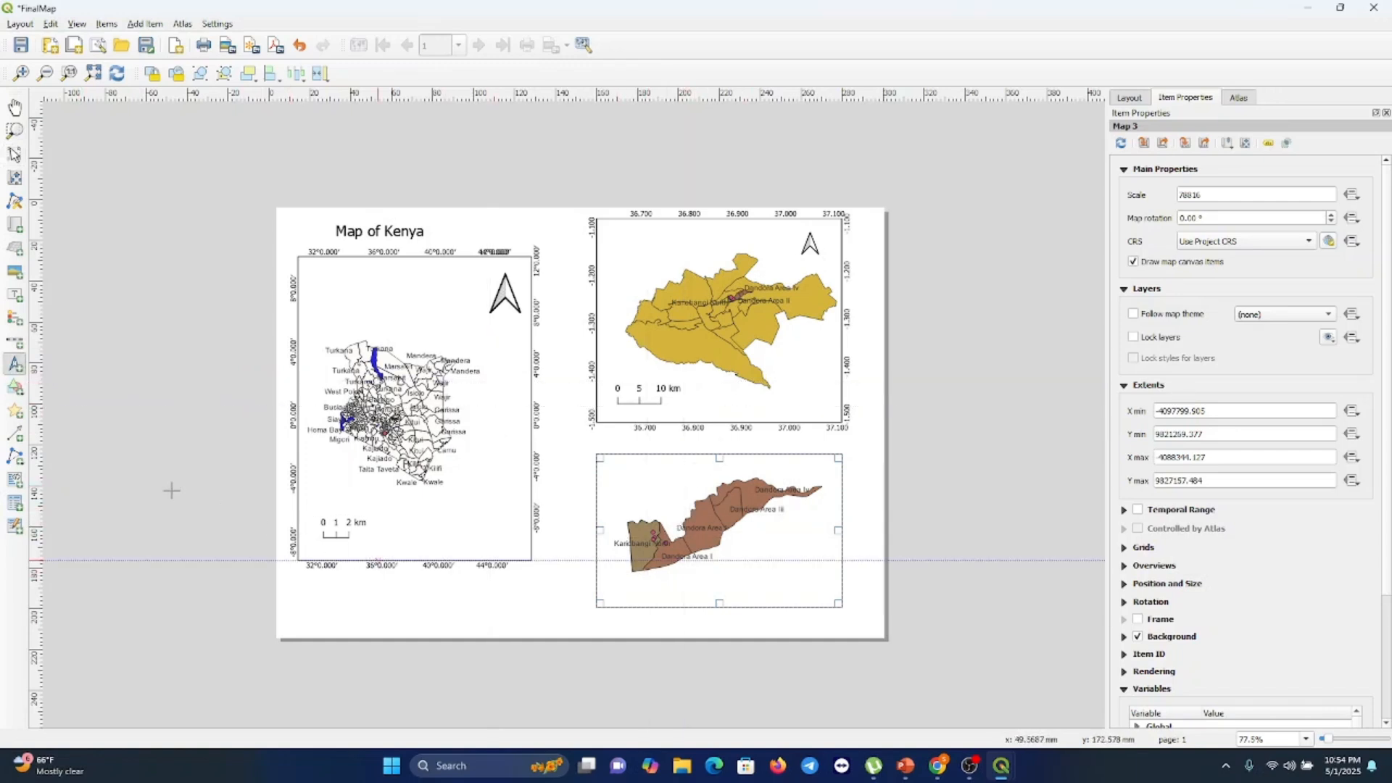
{"action": "left_click", "coordinate": [16, 224]}
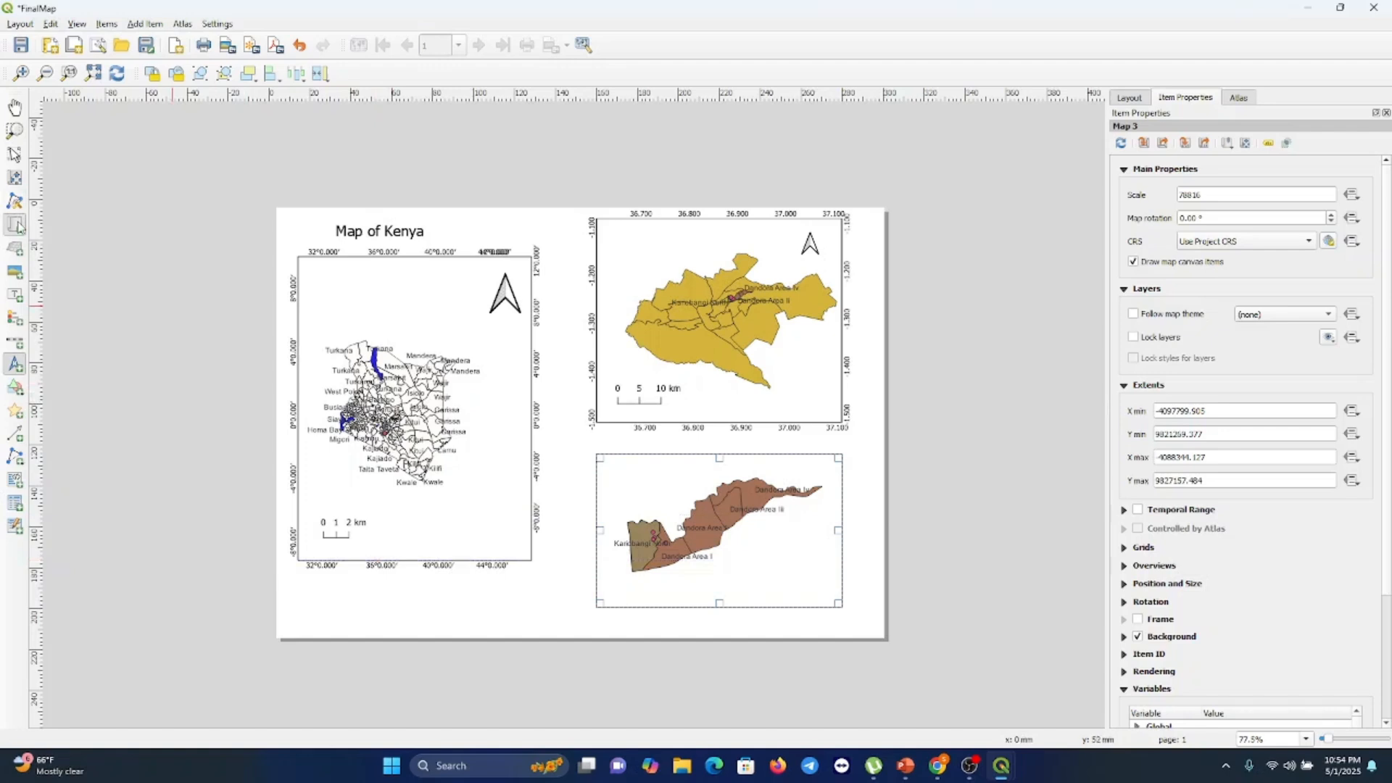
{"action": "left_click", "coordinate": [799, 547]}
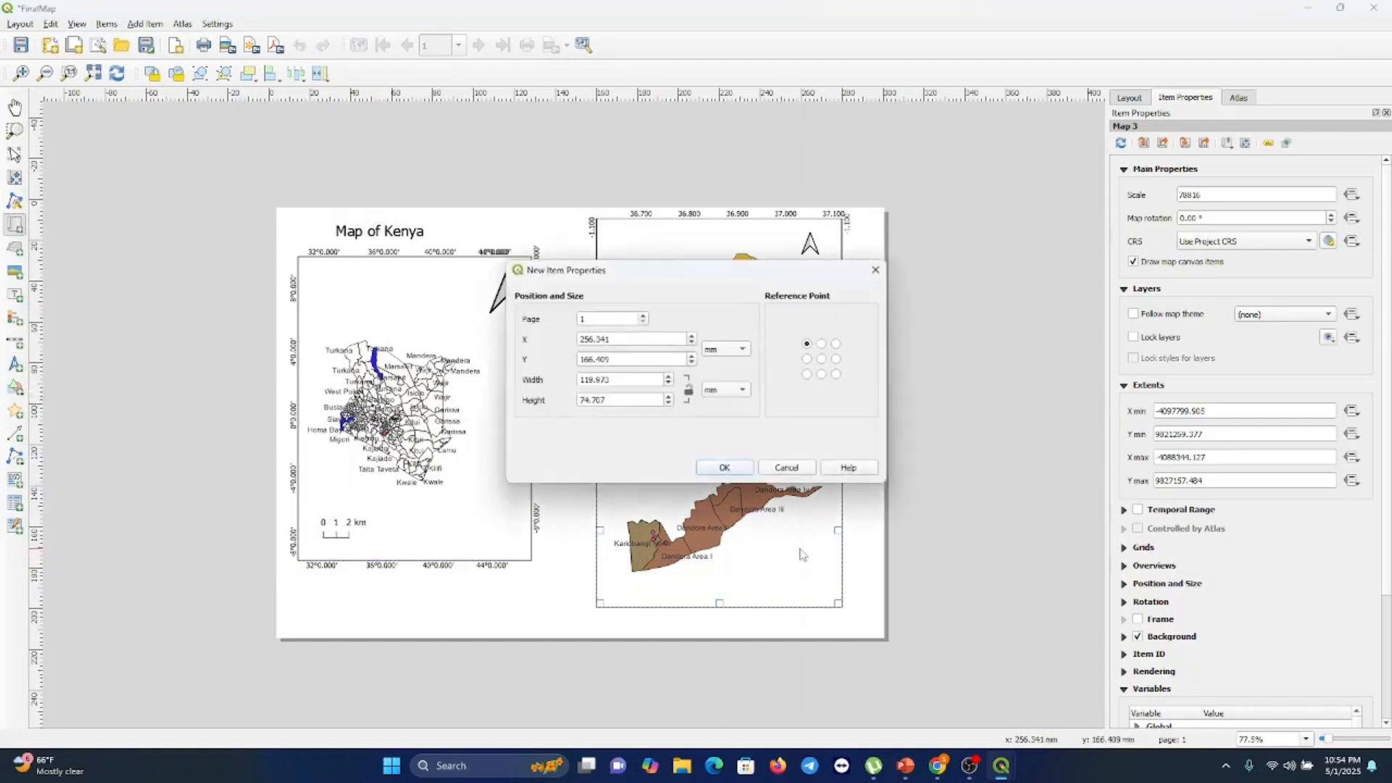
{"action": "left_click", "coordinate": [875, 269]}
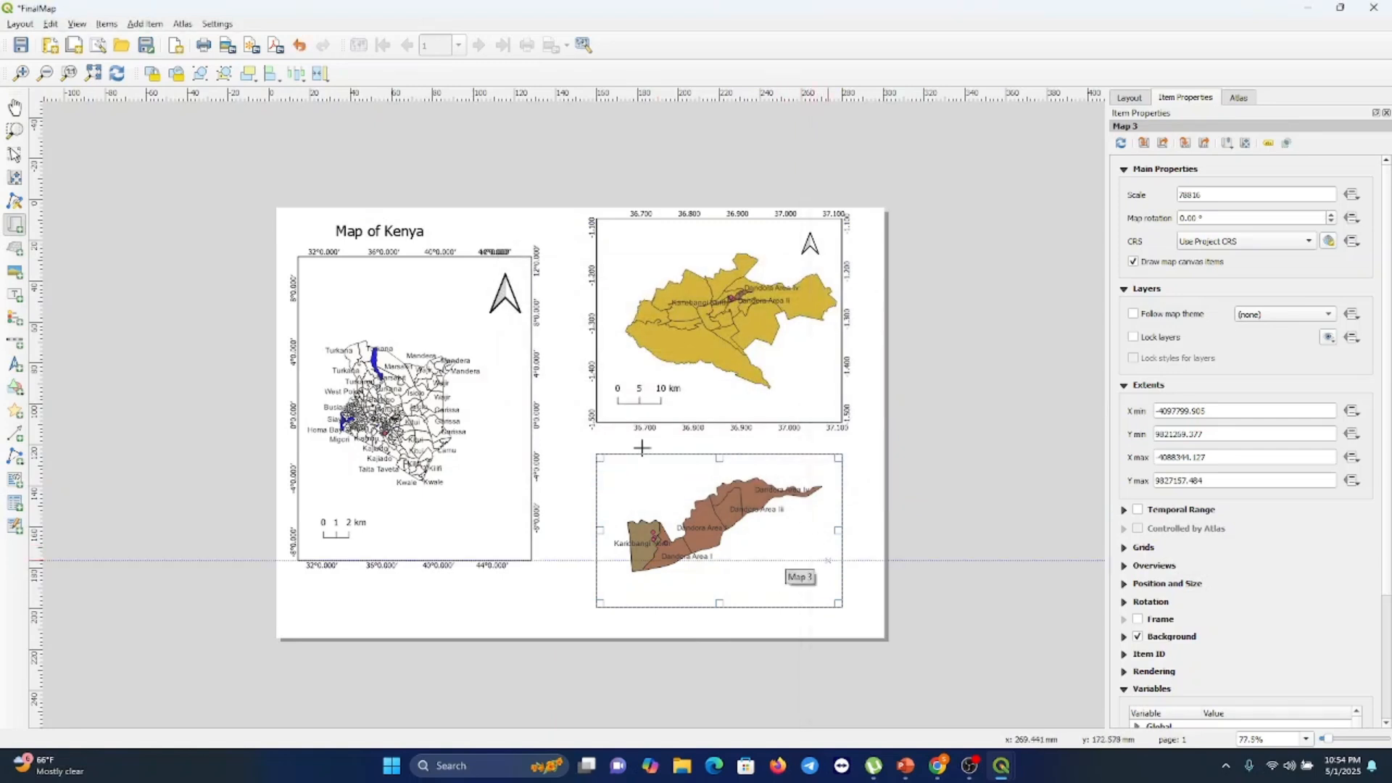
{"action": "left_click", "coordinate": [115, 306]}
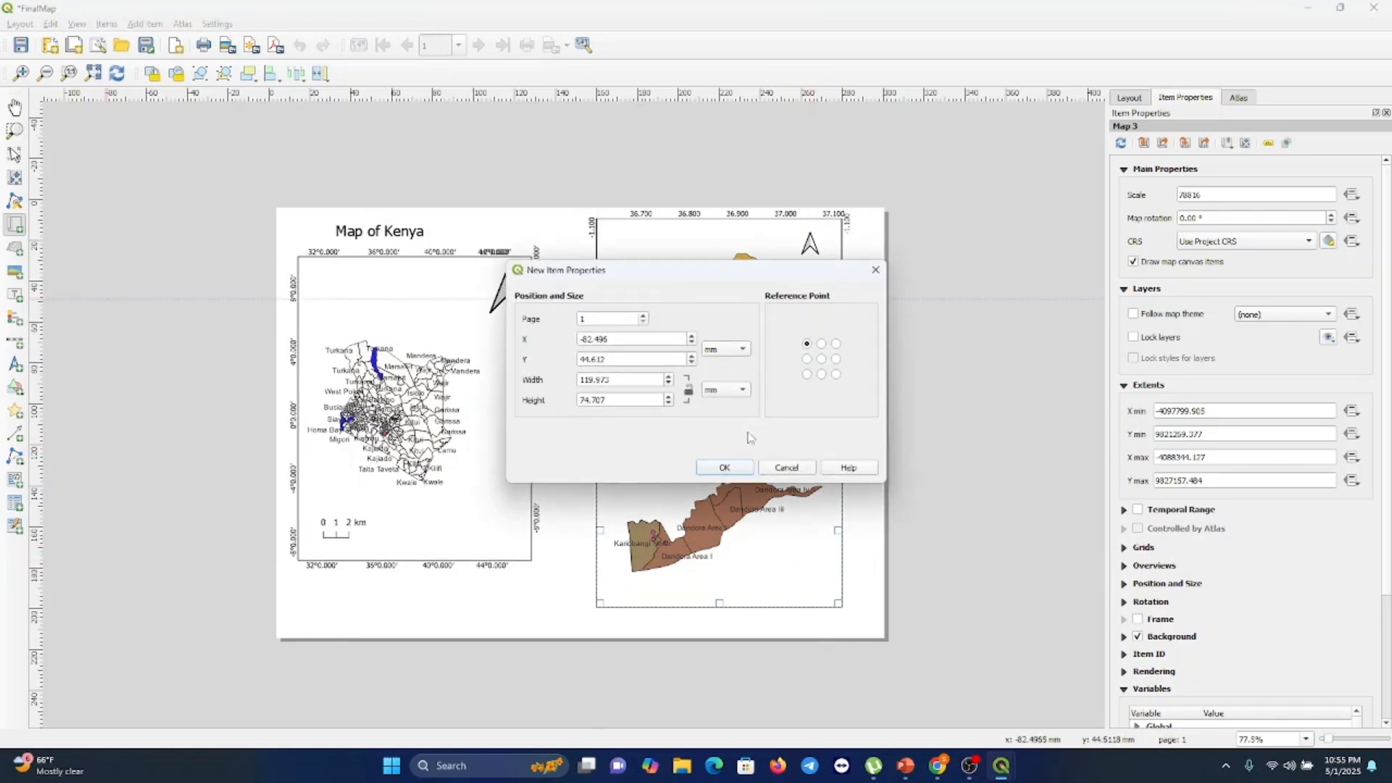
{"action": "left_click", "coordinate": [794, 468]}
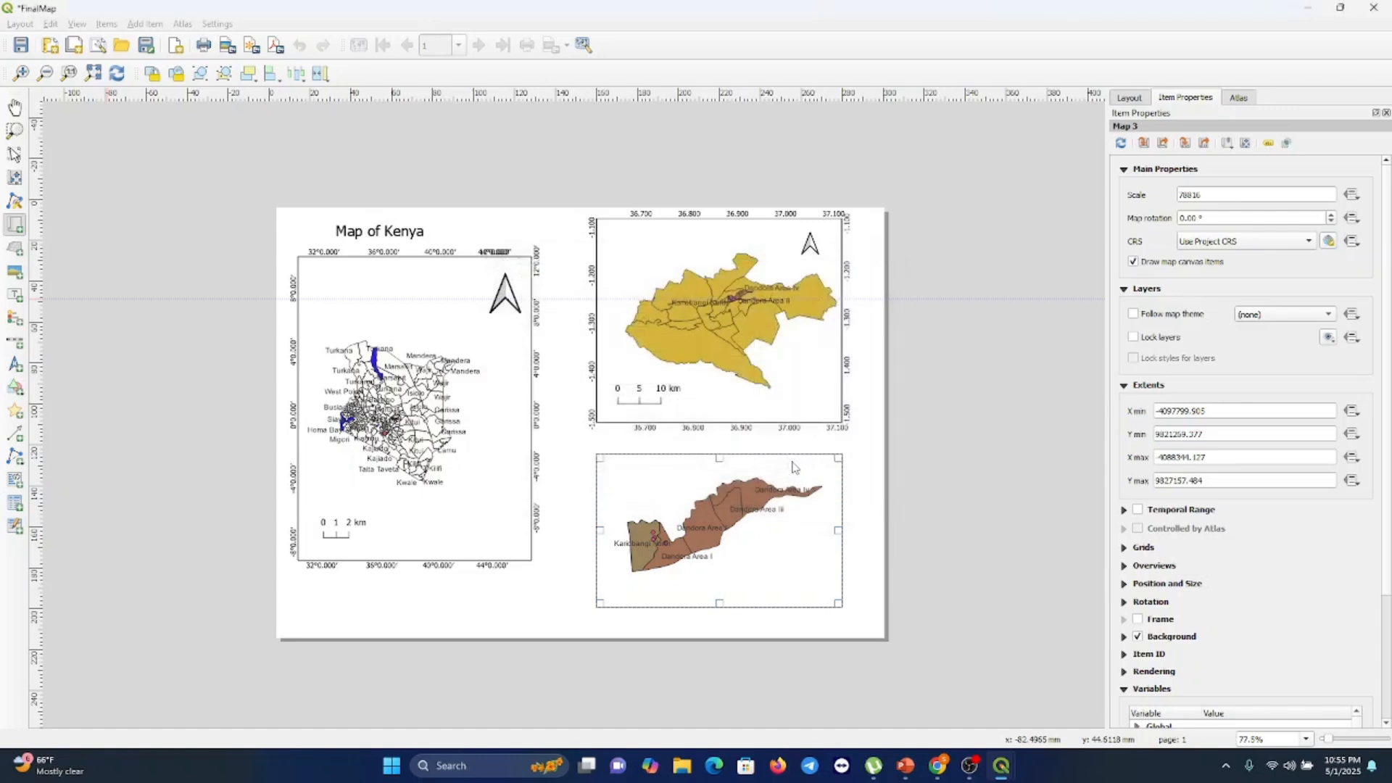
{"action": "left_click", "coordinate": [735, 531]}
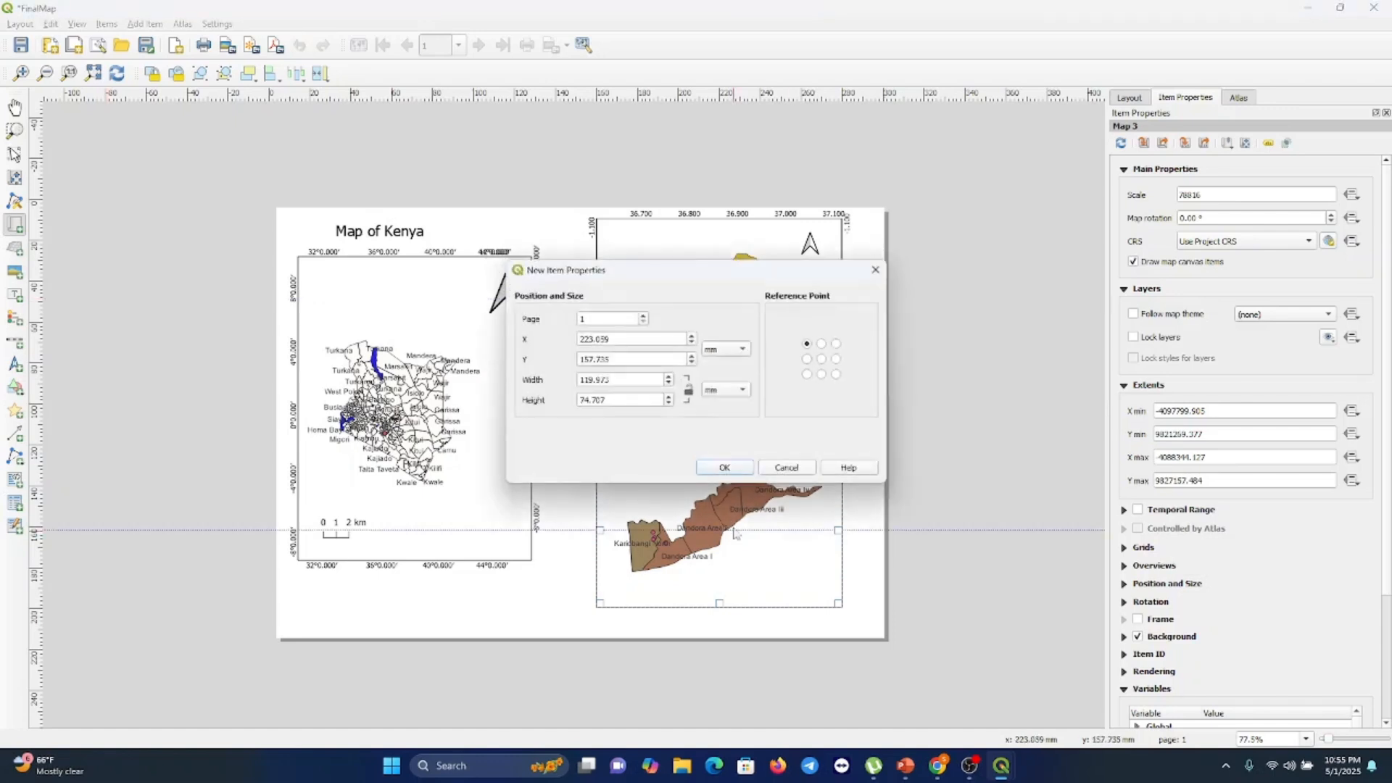
{"action": "left_click", "coordinate": [725, 467]}
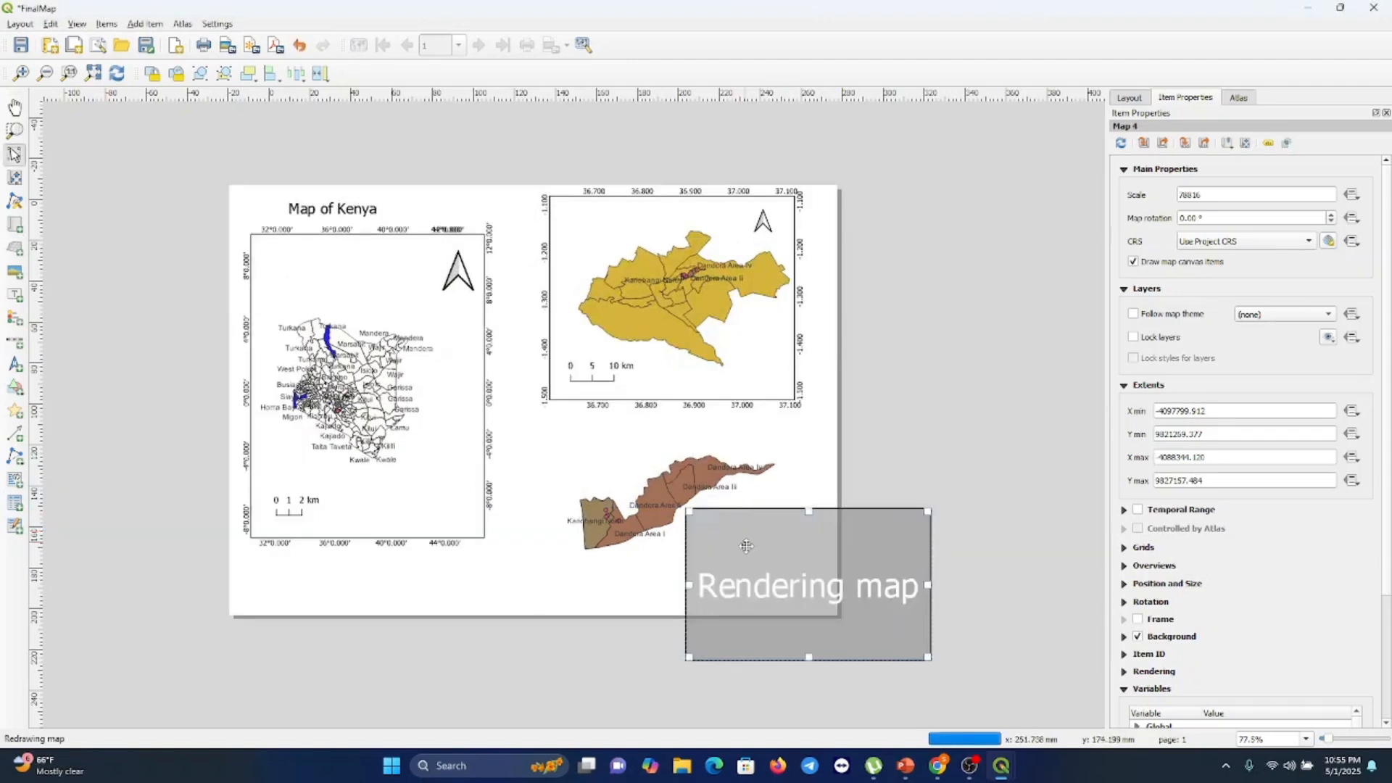
{"action": "key", "text": "ctrl+z"}
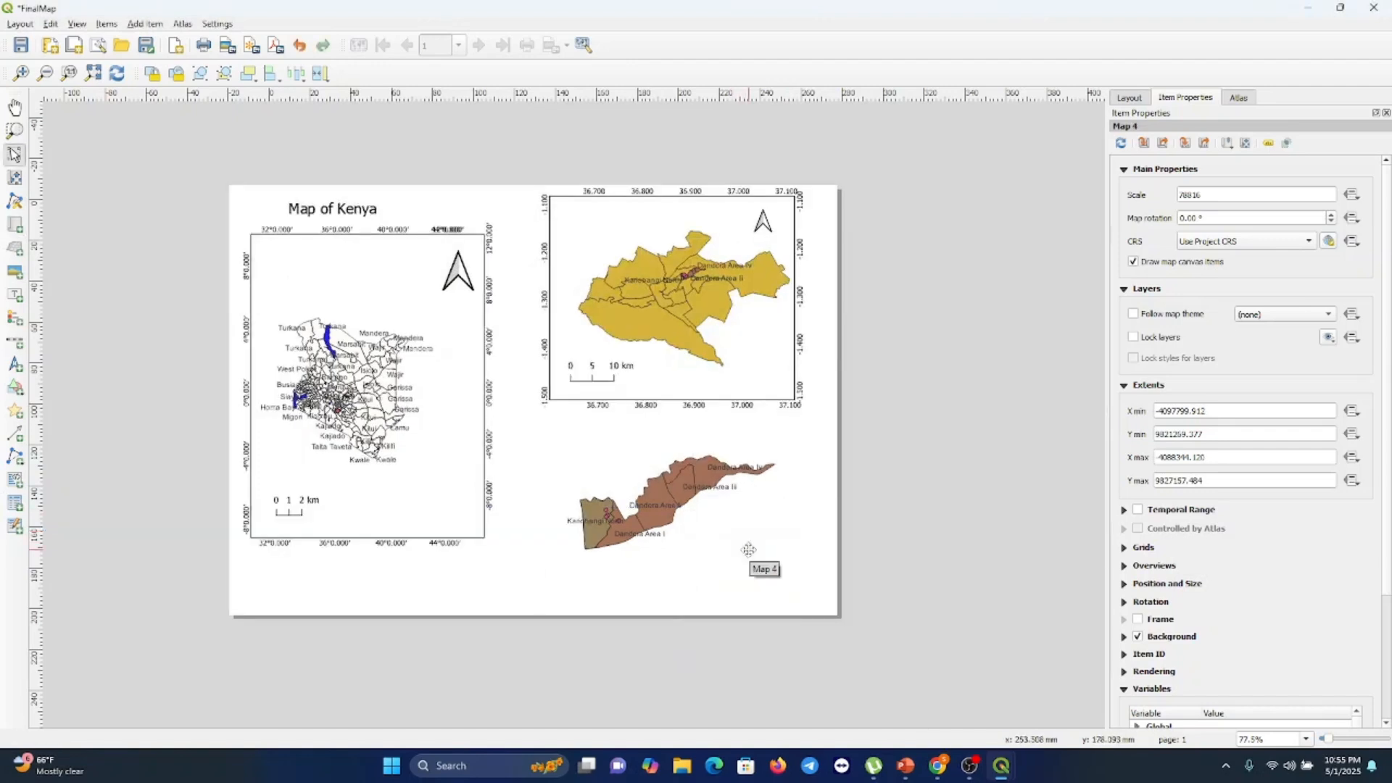
Select the new Kariobangi map item and enable its frame
{"action": "left_click", "coordinate": [661, 493]}
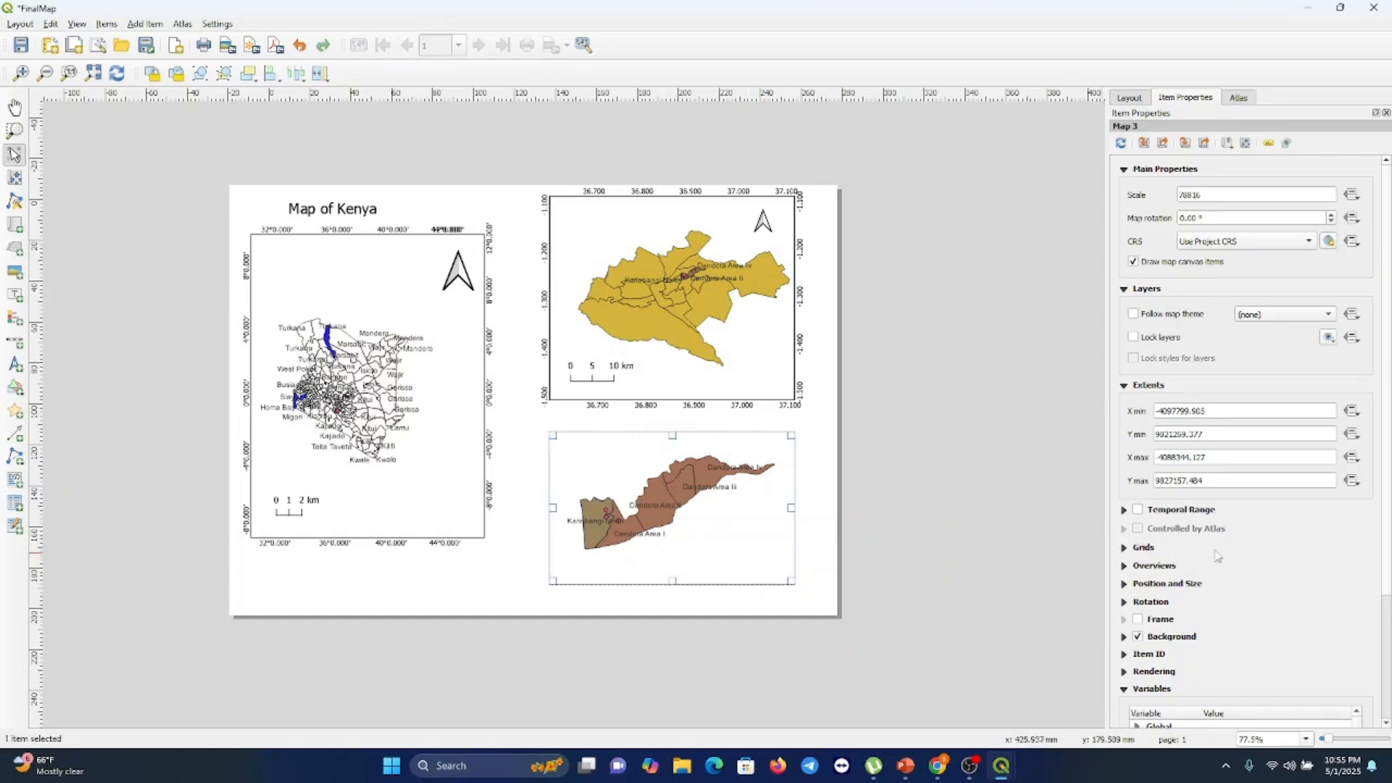
{"action": "left_click", "coordinate": [1136, 619]}
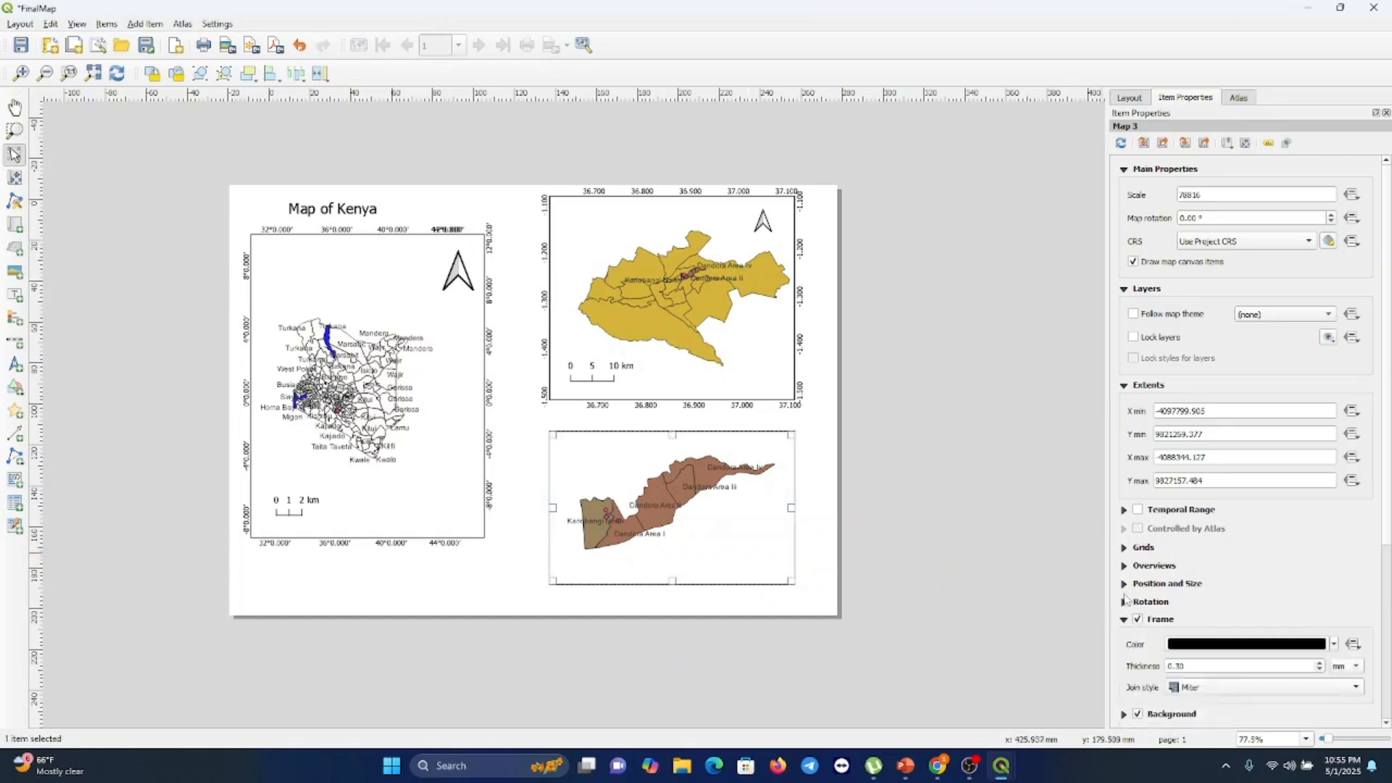
Add a grid to the Kariobangi map and set the grid CRS to EPSG:4326 - WGS 84
{"action": "left_click", "coordinate": [1137, 549]}
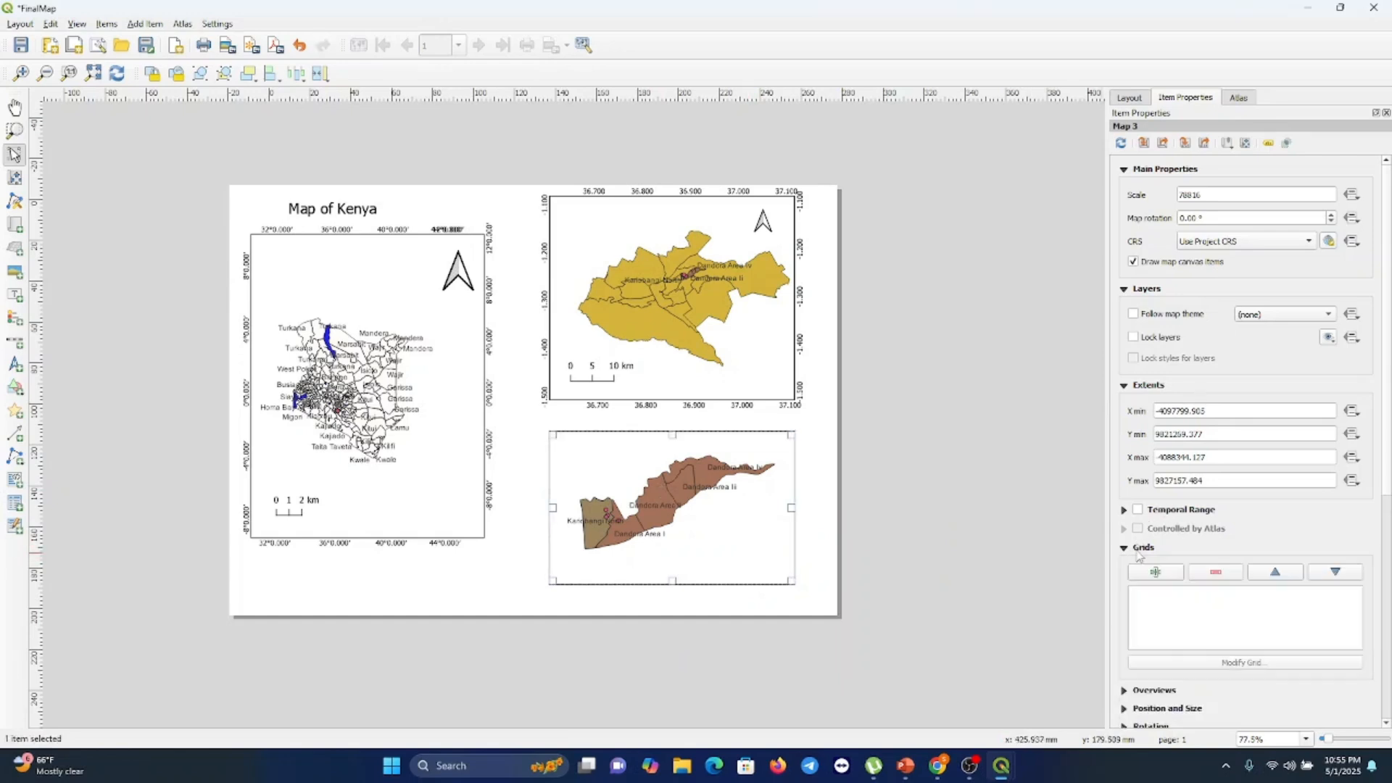
{"action": "left_click", "coordinate": [1154, 573]}
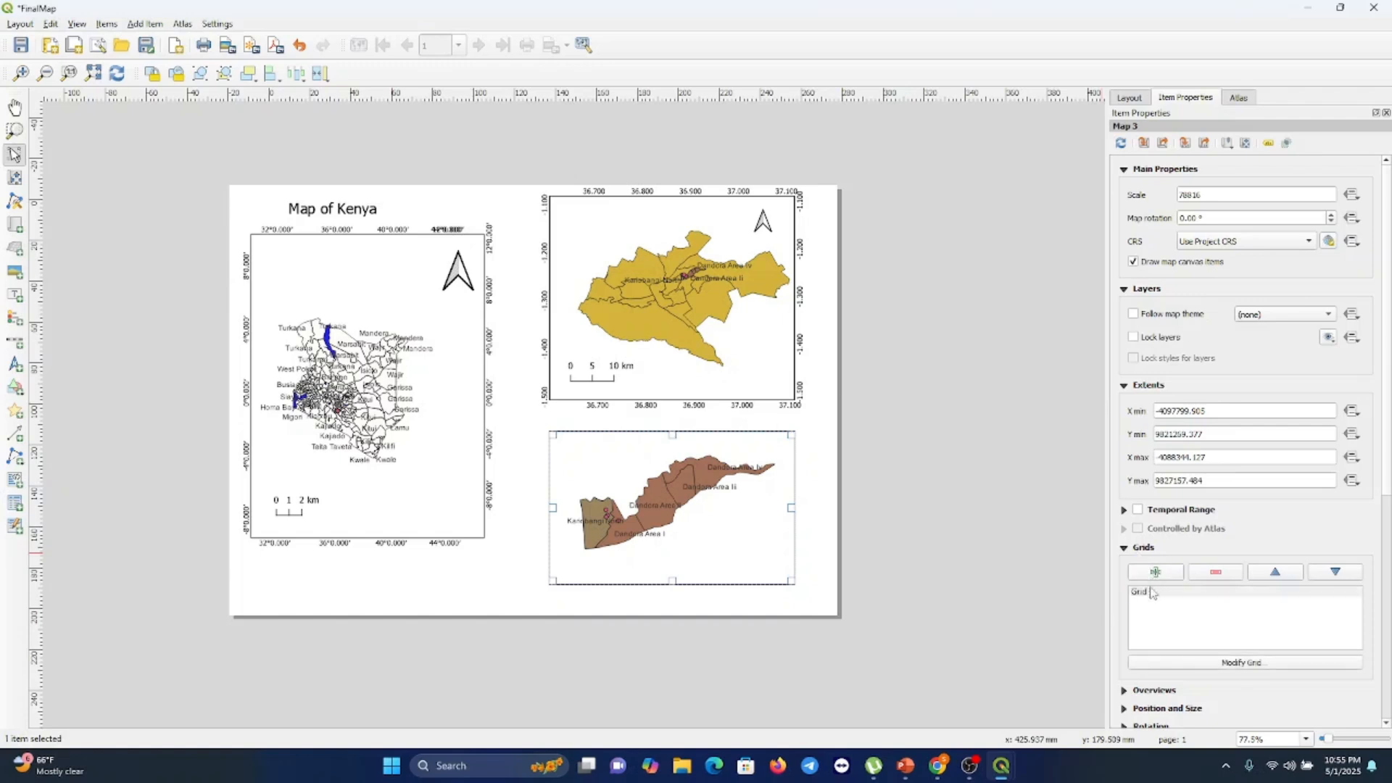
{"action": "left_click", "coordinate": [1153, 590]}
{"action": "left_click", "coordinate": [1222, 667]}
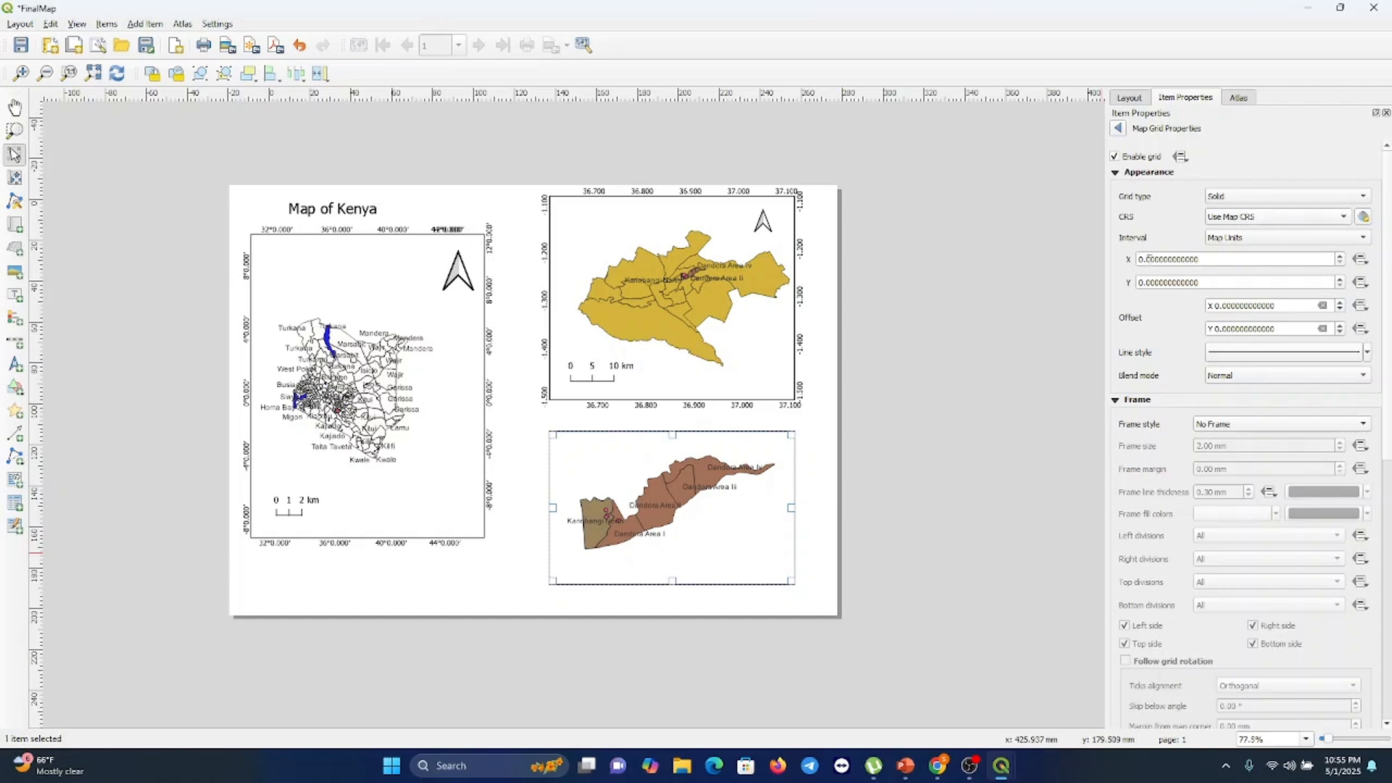
{"action": "left_click", "coordinate": [1241, 216]}
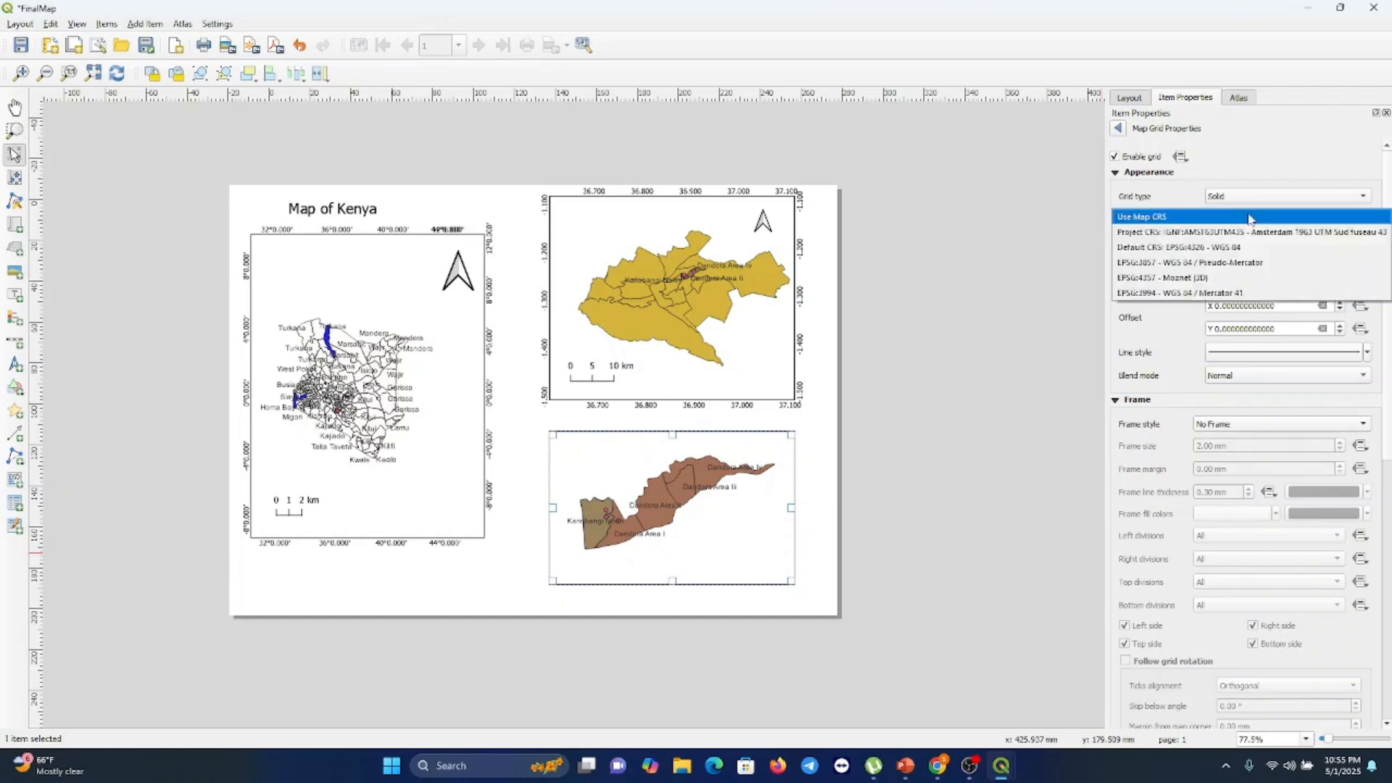
{"action": "left_click", "coordinate": [1228, 247]}
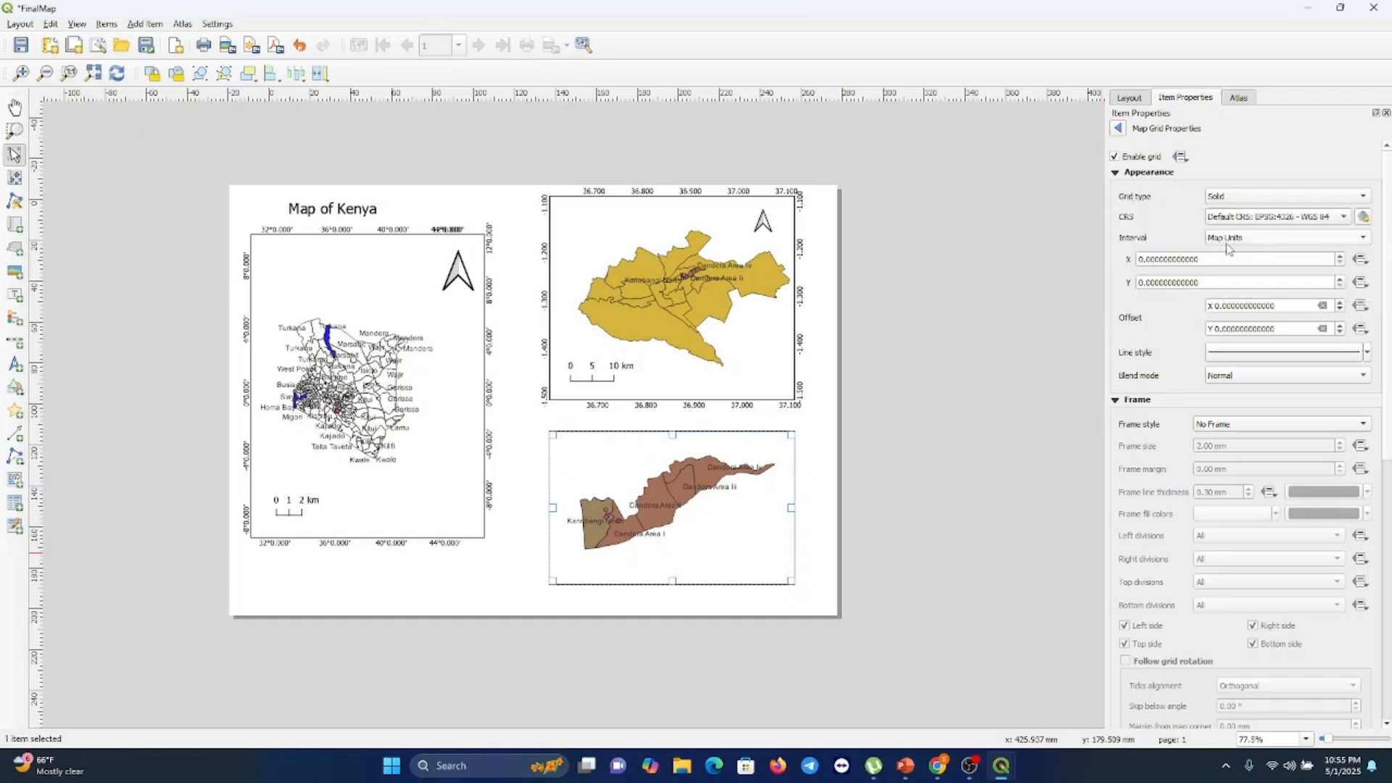
Set the grid's X and Y intervals to 0.01 map units
{"action": "left_click", "coordinate": [1148, 259]}
{"action": "left_click", "coordinate": [1149, 282]}
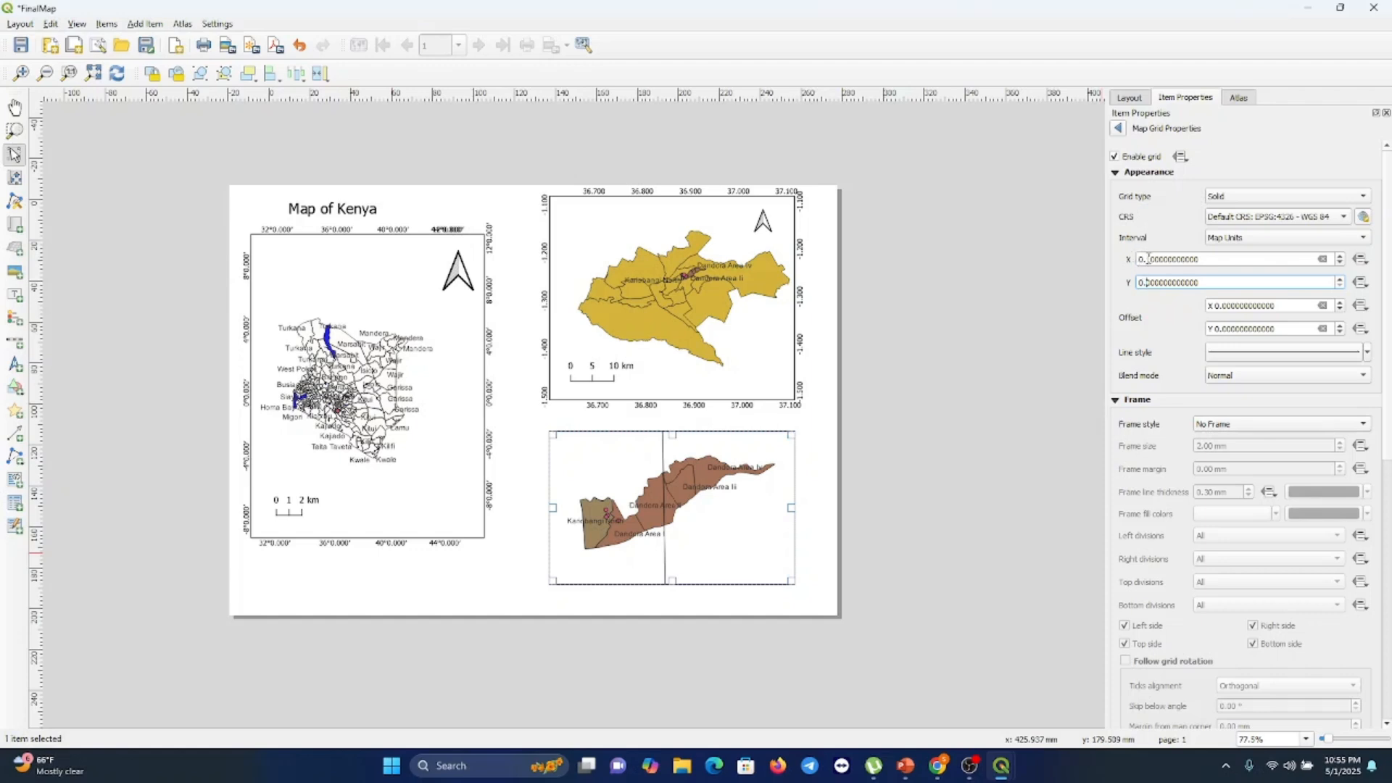
{"action": "left_click", "coordinate": [1148, 258]}
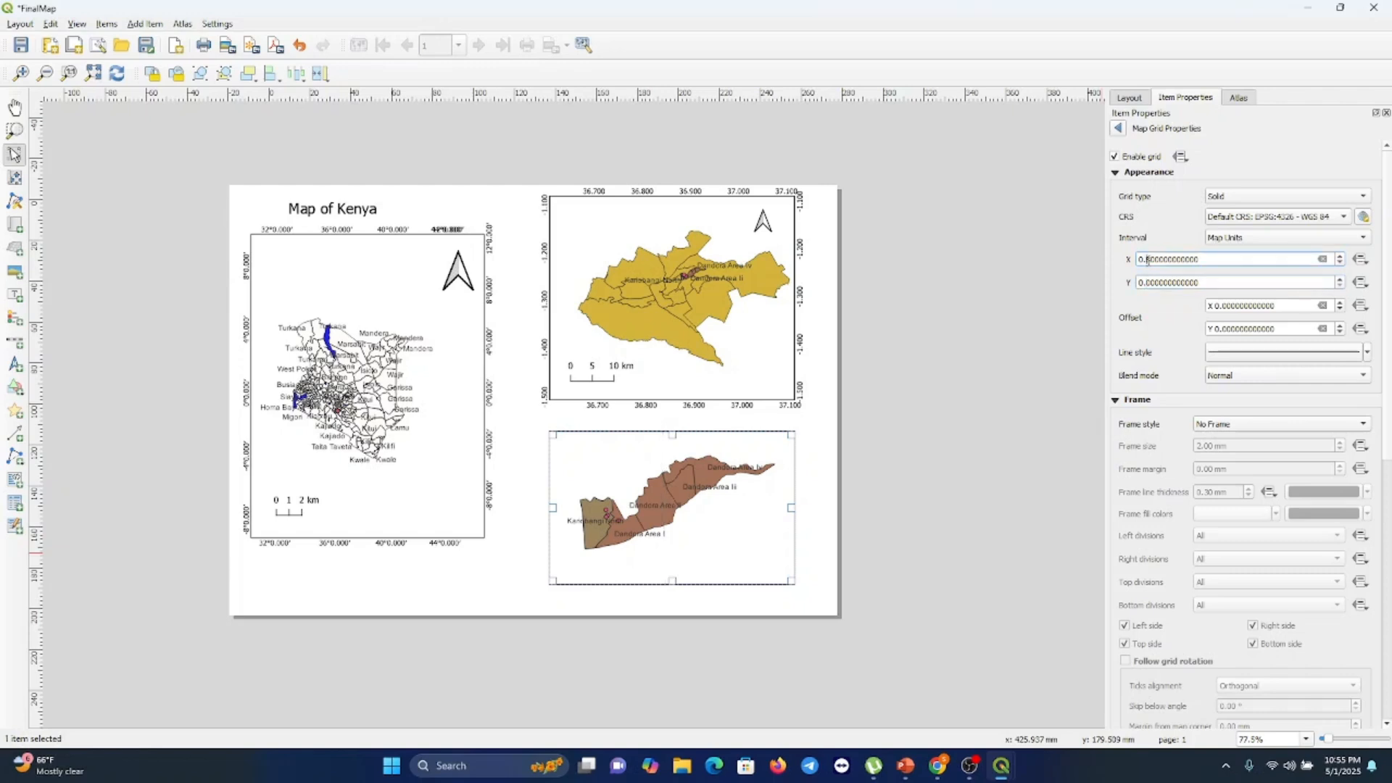
{"action": "key", "text": "BackSpace"}
{"action": "type", "text": "2"}
{"action": "left_click", "coordinate": [1142, 282]}
{"action": "left_click", "coordinate": [1148, 259]}
{"action": "type", "text": "0"}
{"action": "left_click", "coordinate": [1139, 282]}
{"action": "type", "text": "1"}
{"action": "key", "text": "BackSpace"}
{"action": "type", "text": "1"}
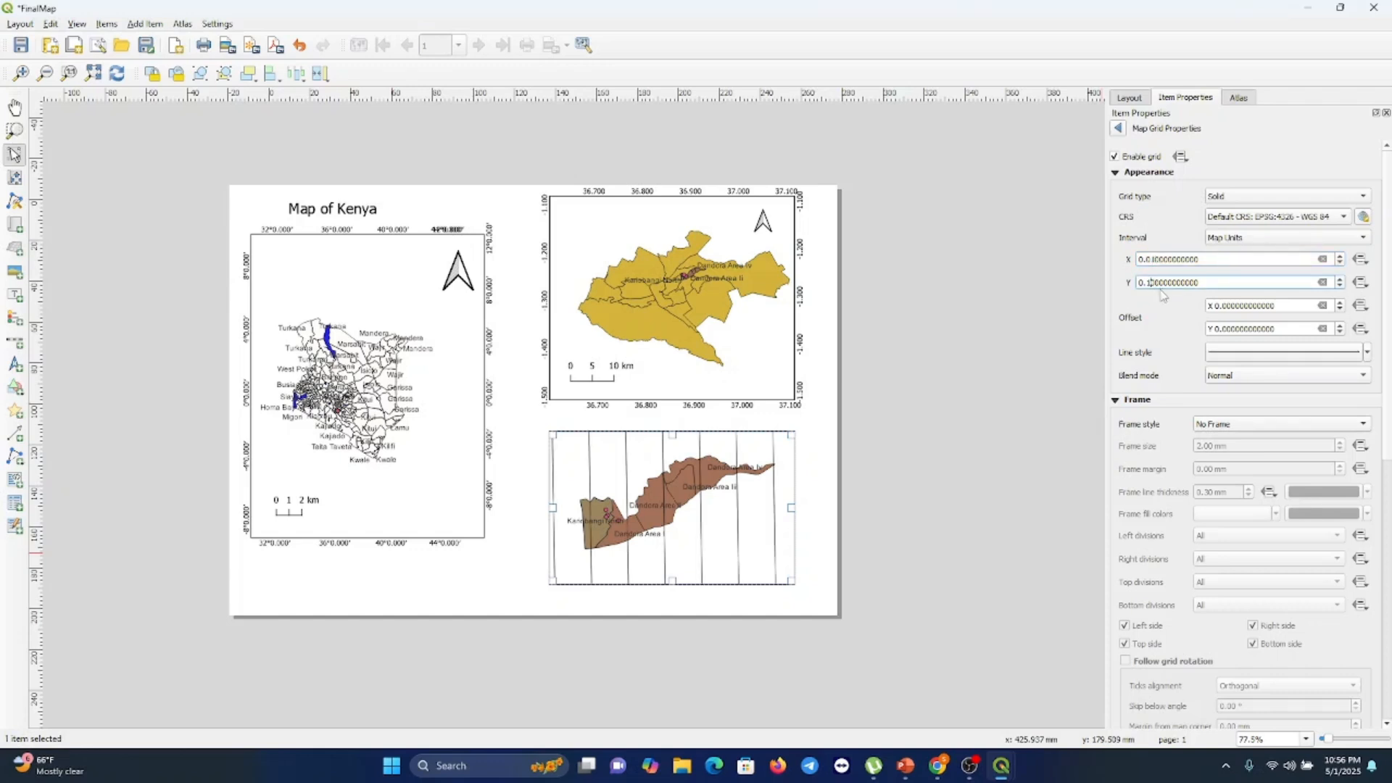
{"action": "key", "text": "BackSpace"}
{"action": "type", "text": "1"}
{"action": "left_click", "coordinate": [1163, 260]}
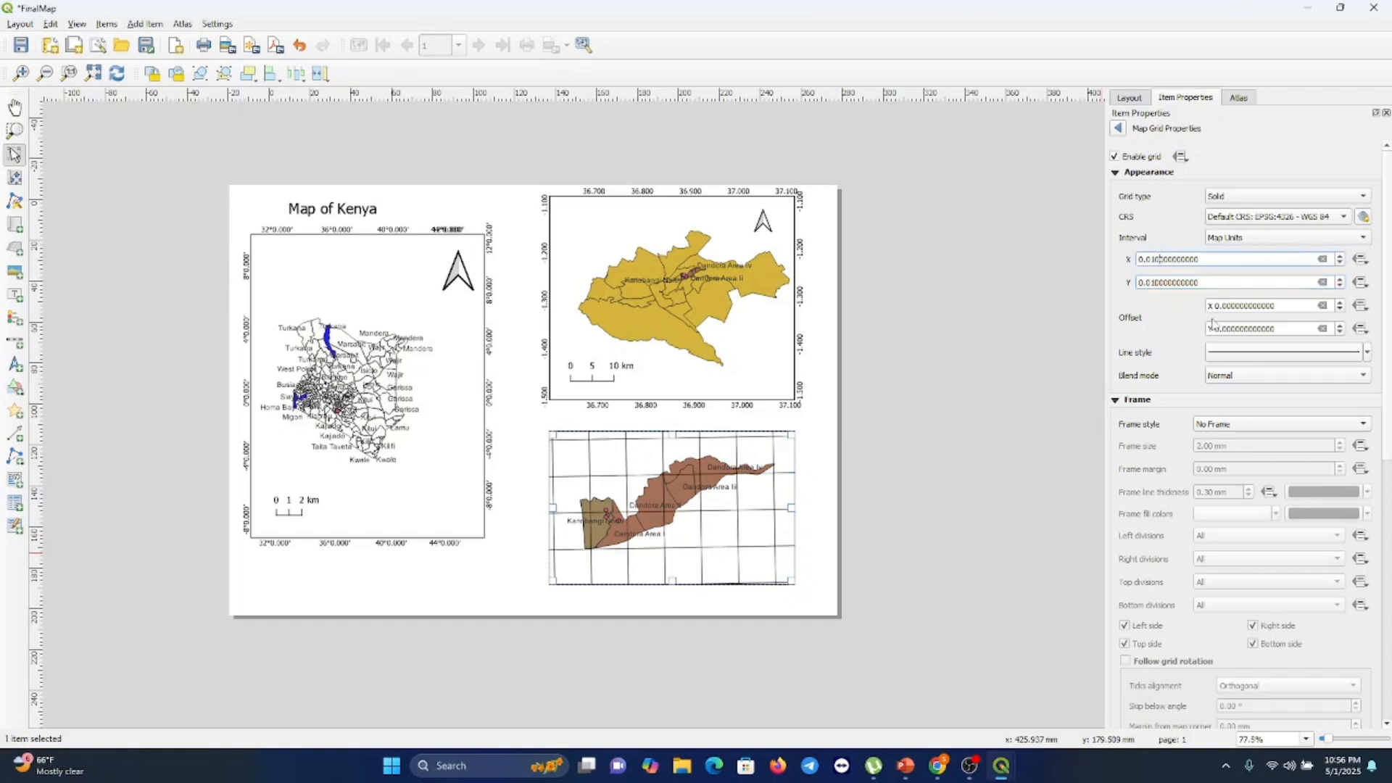
Set the Kariobangi map grid type to Frame and annotations only and its frame style to Line Border
{"action": "left_click", "coordinate": [1361, 202]}
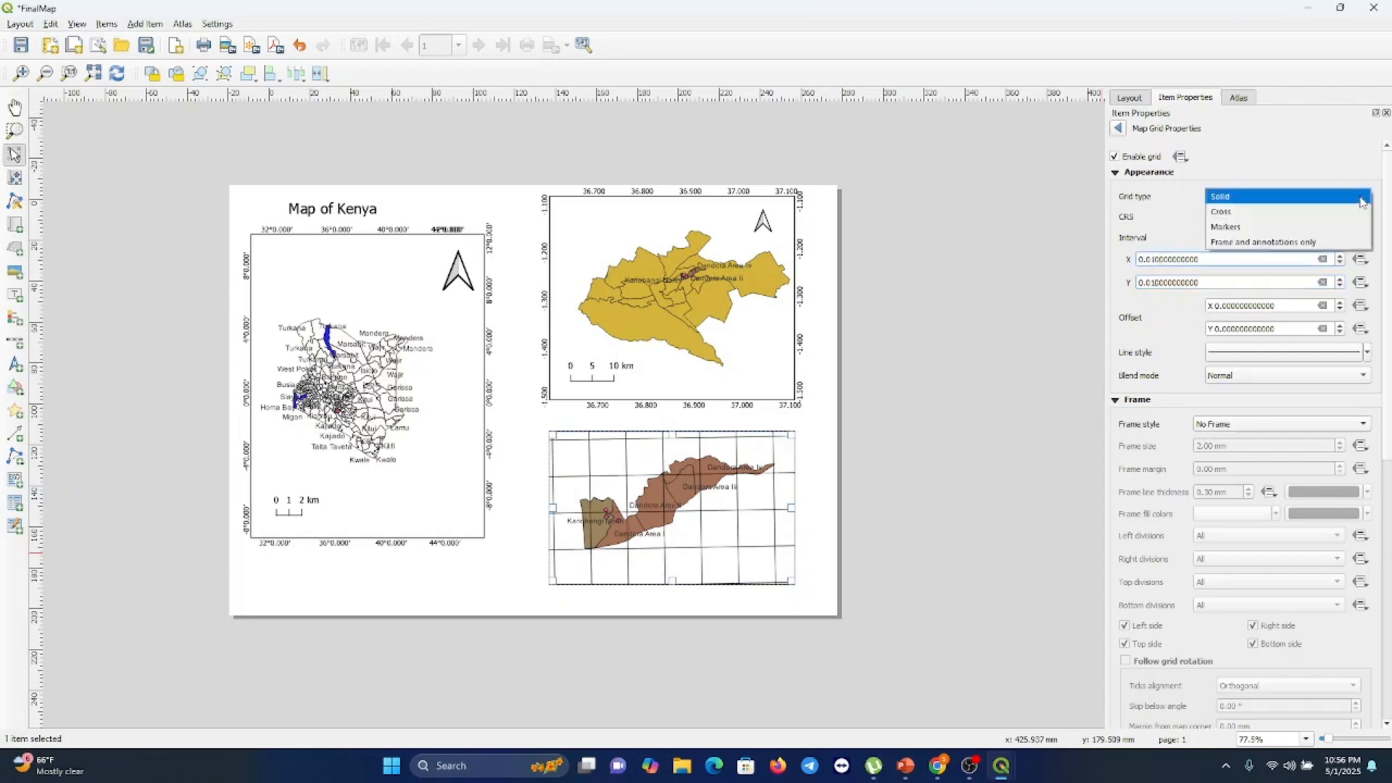
{"action": "left_click", "coordinate": [1254, 244]}
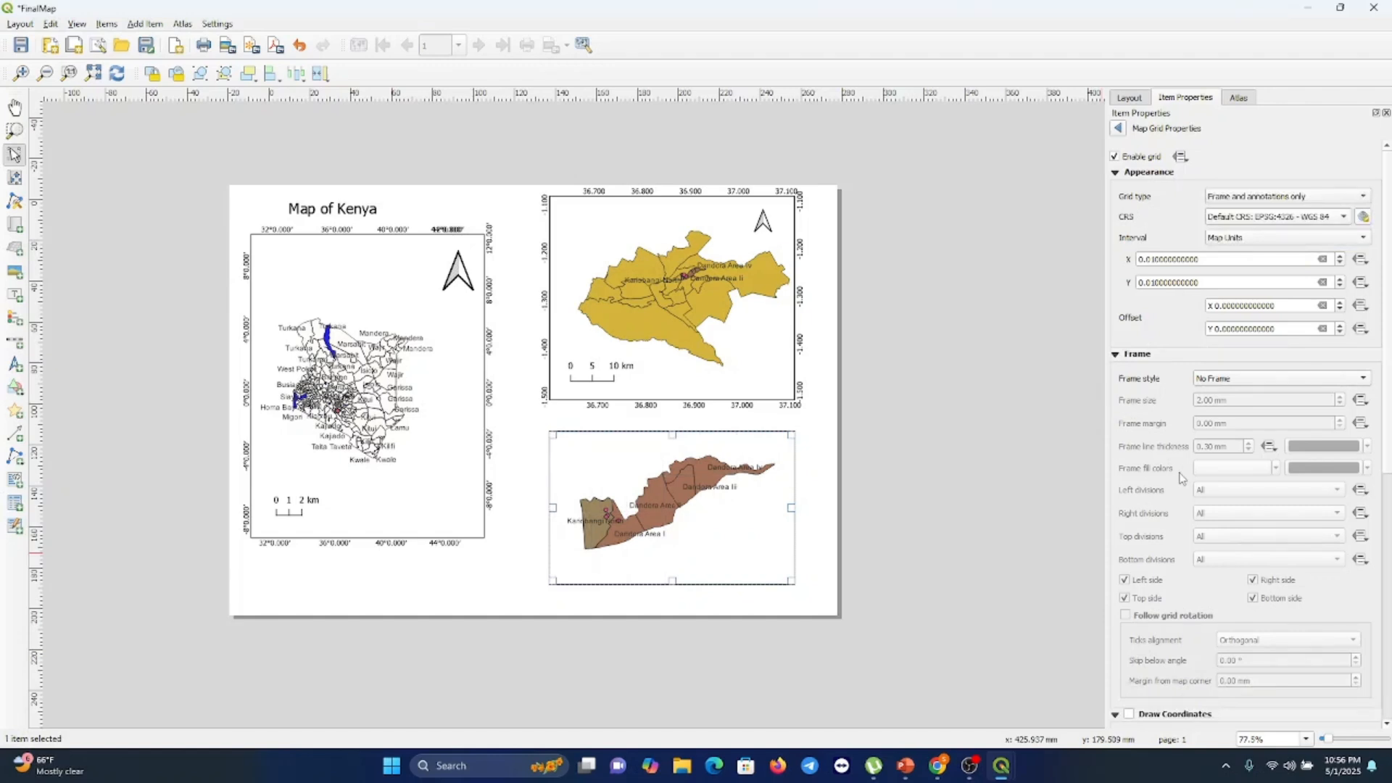
{"action": "scroll", "coordinate": [1181, 477], "scroll_direction": "down", "scroll_amount": 2}
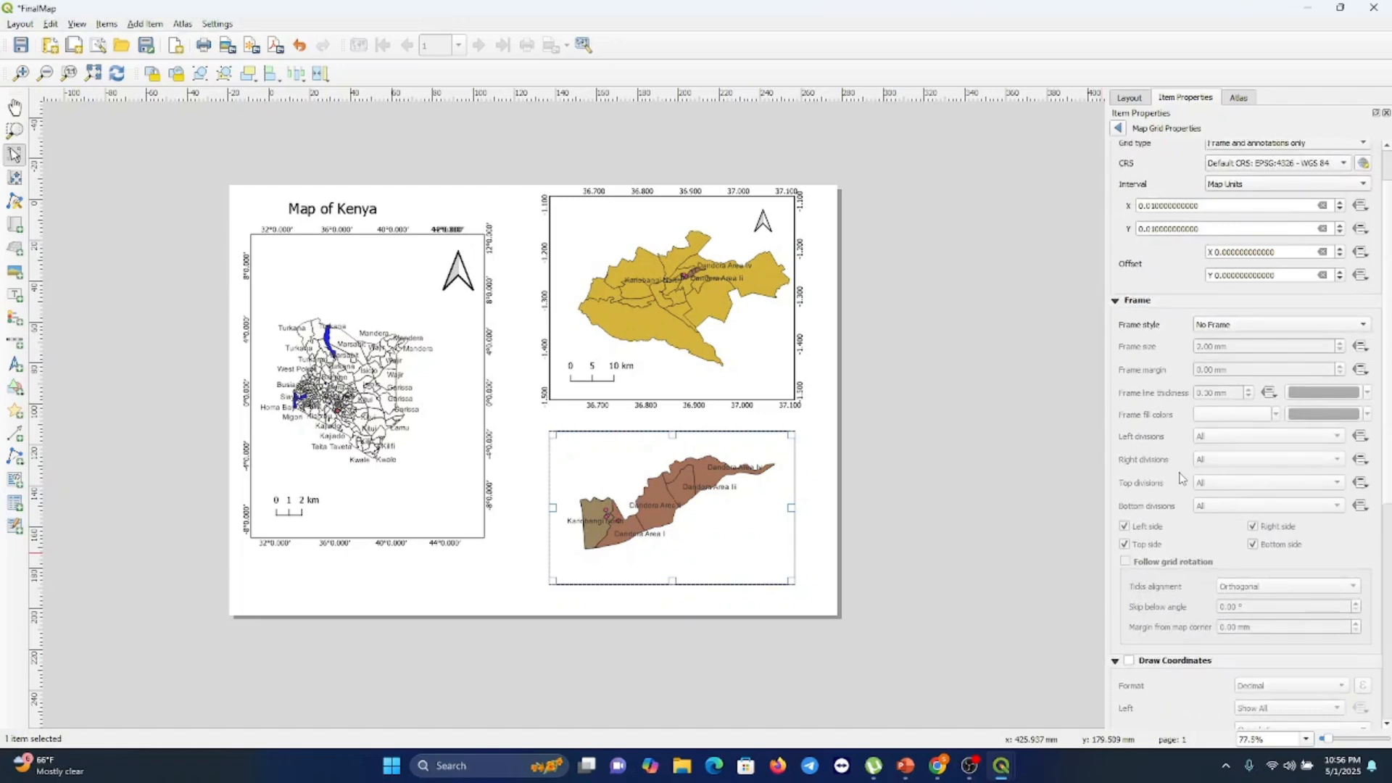
{"action": "scroll", "coordinate": [1221, 404], "scroll_direction": "up", "scroll_amount": 2}
{"action": "left_click", "coordinate": [1243, 378]}
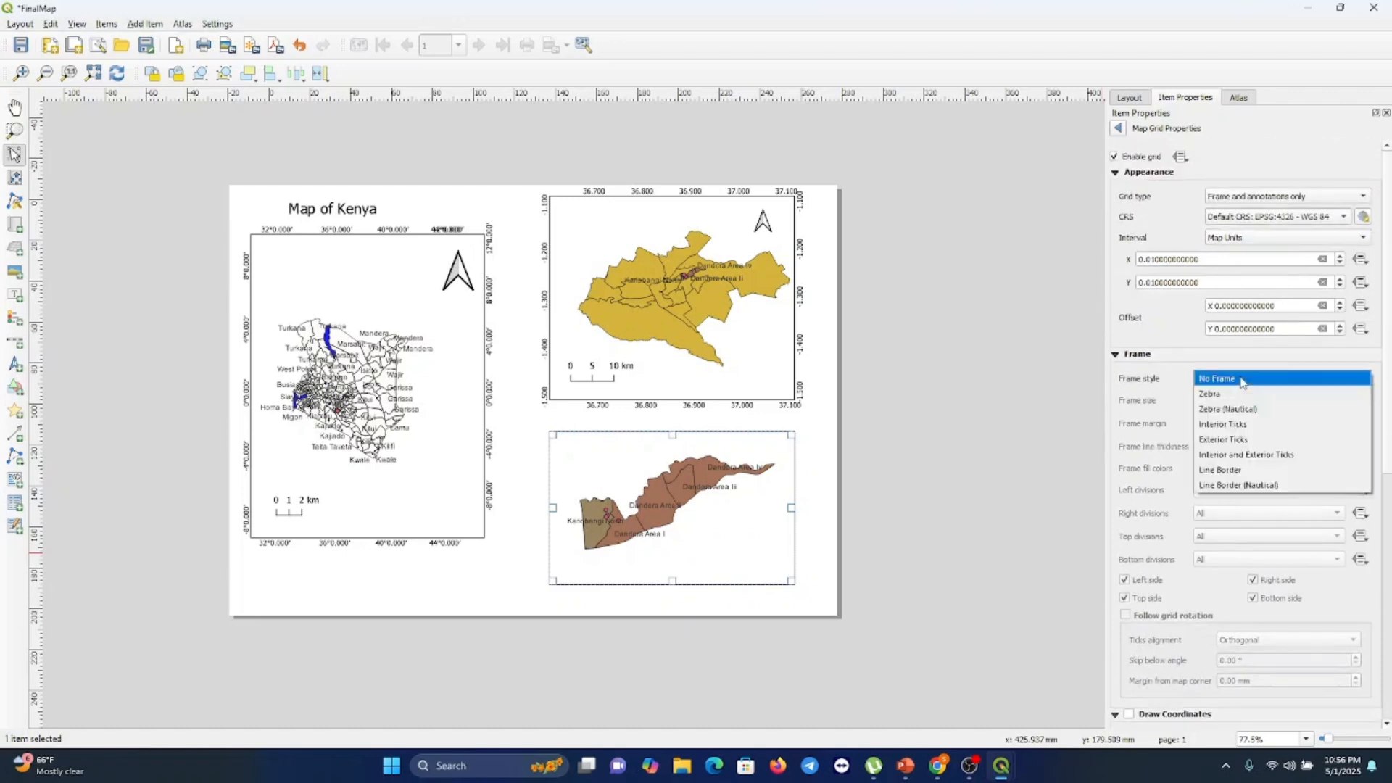
{"action": "left_click", "coordinate": [1220, 470]}
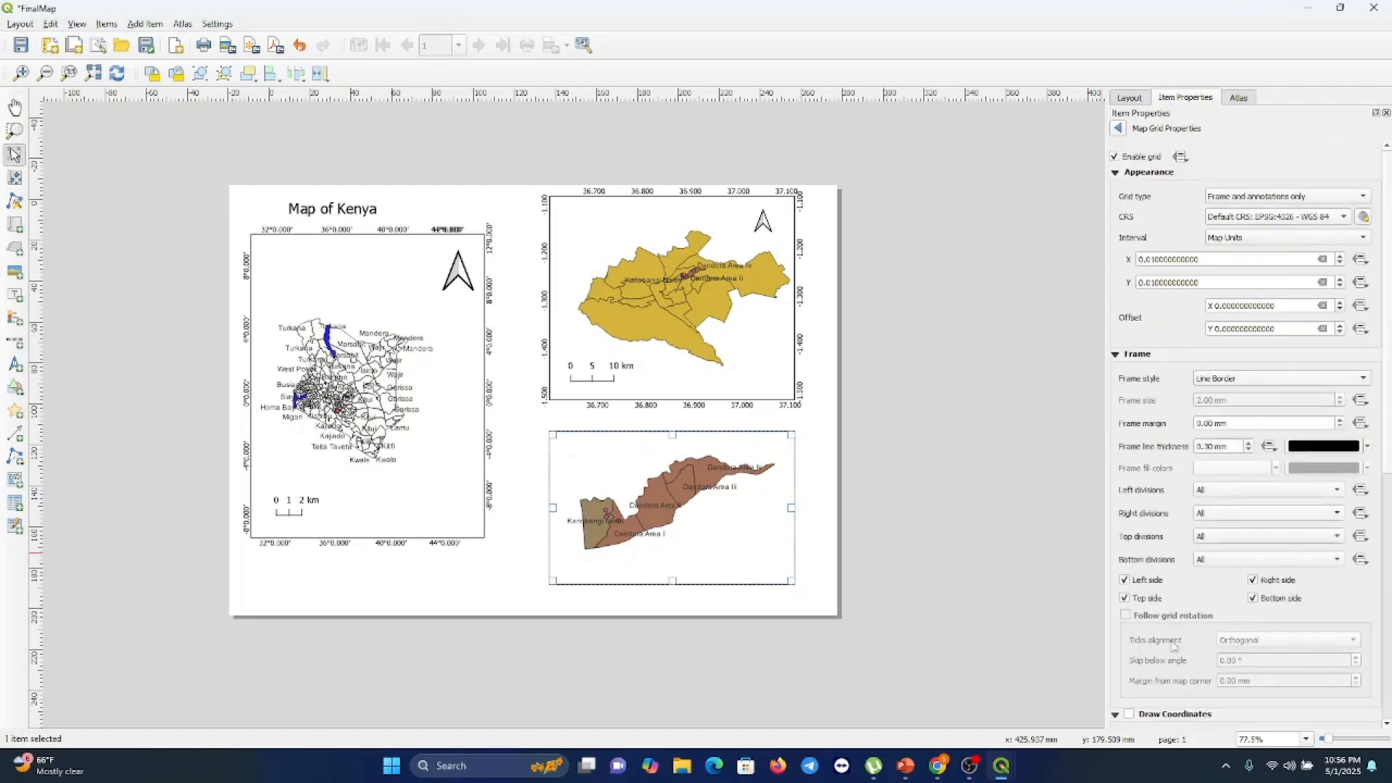
Enable drawing grid coordinates and set their format to Degree, Minute
{"action": "scroll", "coordinate": [1175, 645], "scroll_direction": "down", "scroll_amount": 3}
{"action": "left_click", "coordinate": [1129, 596]}
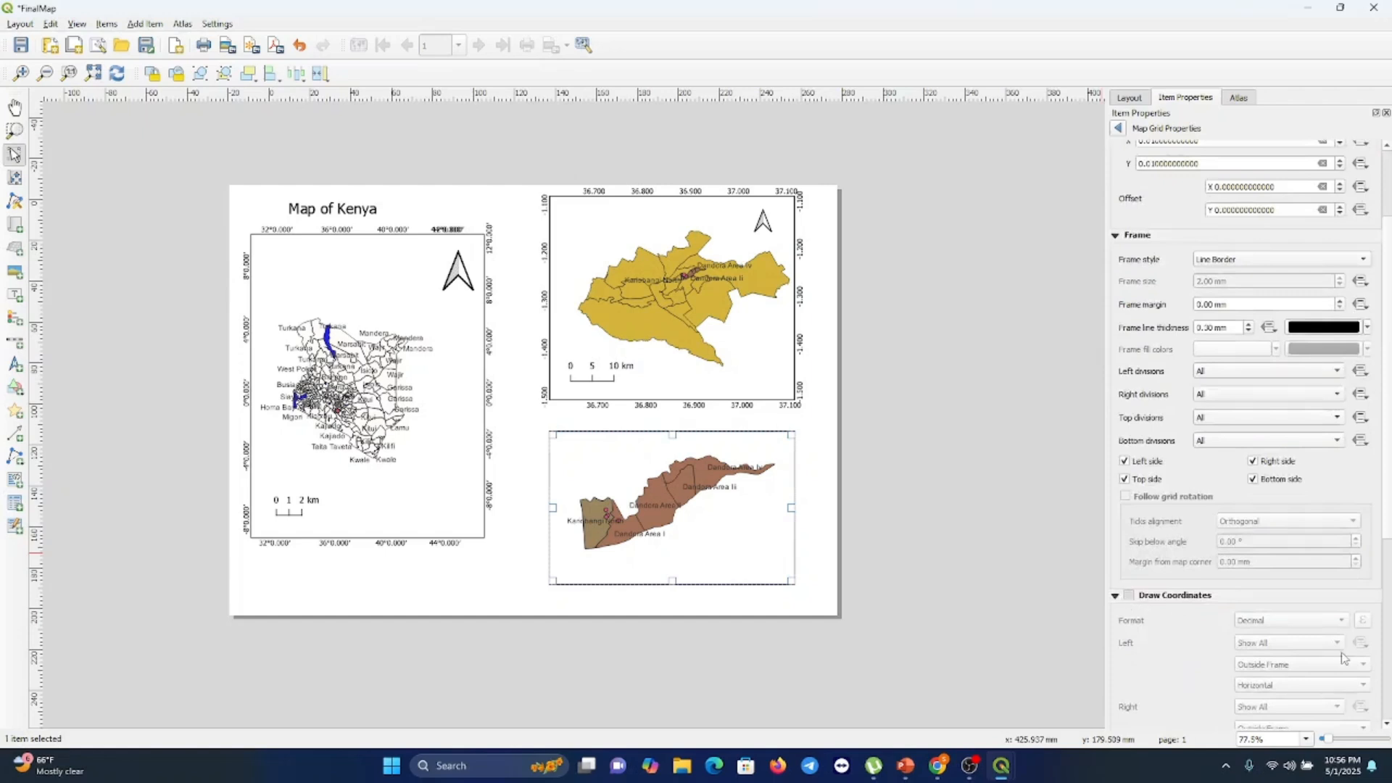
{"action": "scroll", "coordinate": [1319, 688], "scroll_direction": "down", "scroll_amount": 3}
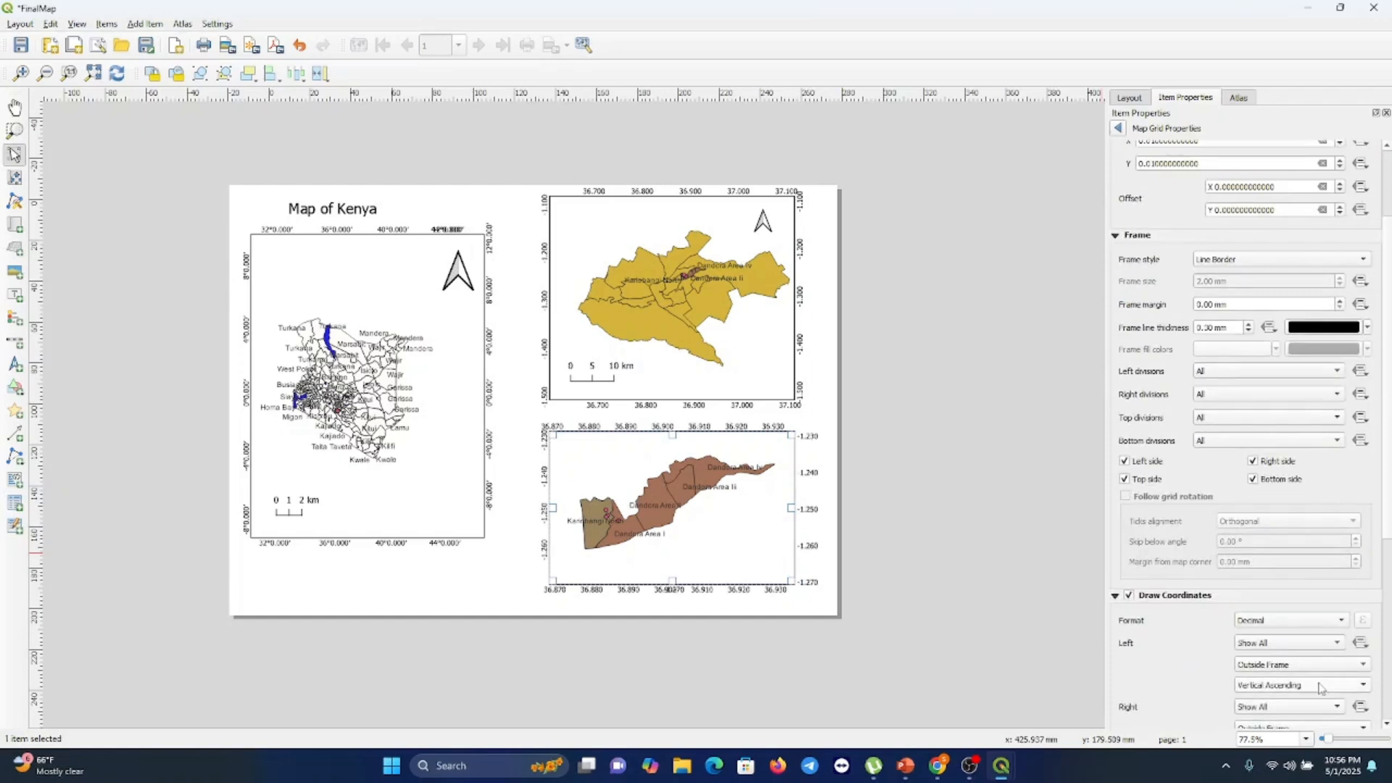
{"action": "left_click", "coordinate": [1325, 622]}
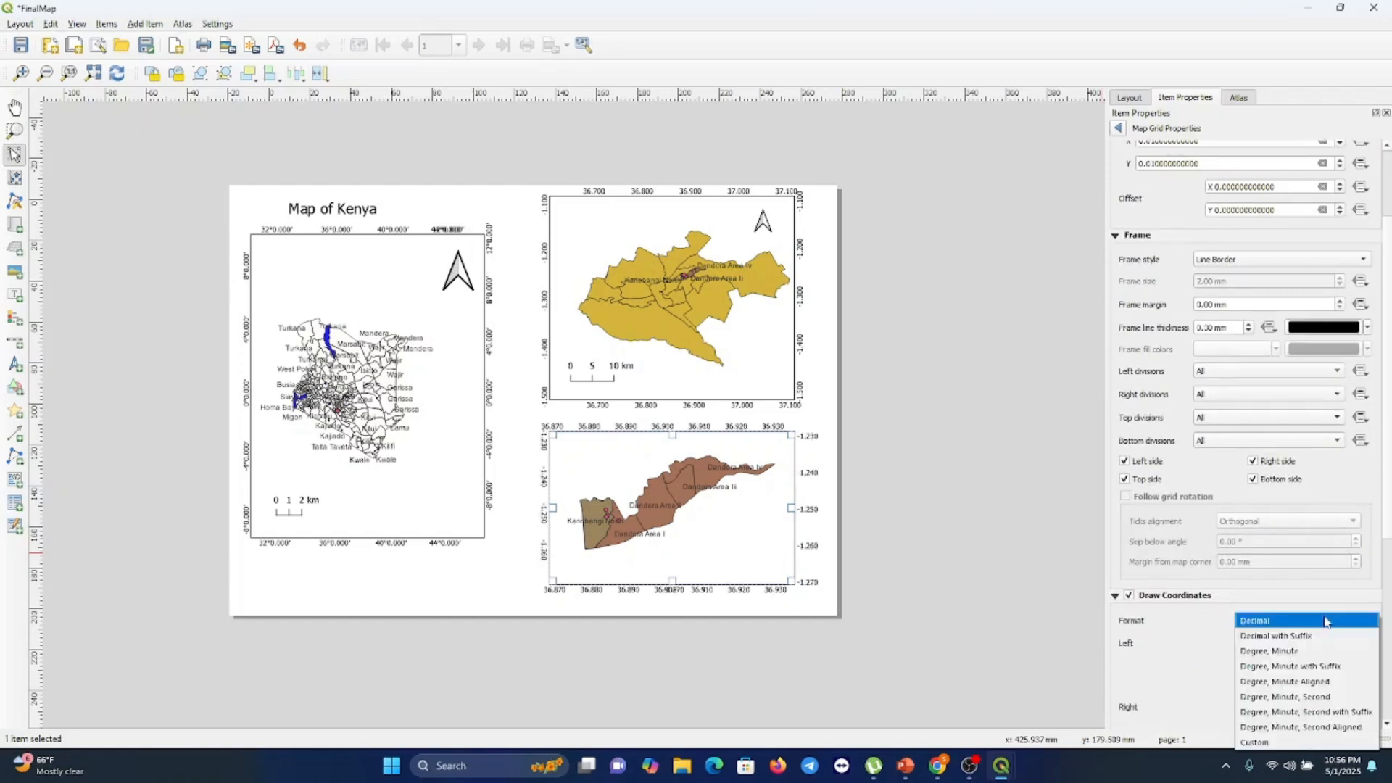
{"action": "left_click", "coordinate": [1289, 653]}
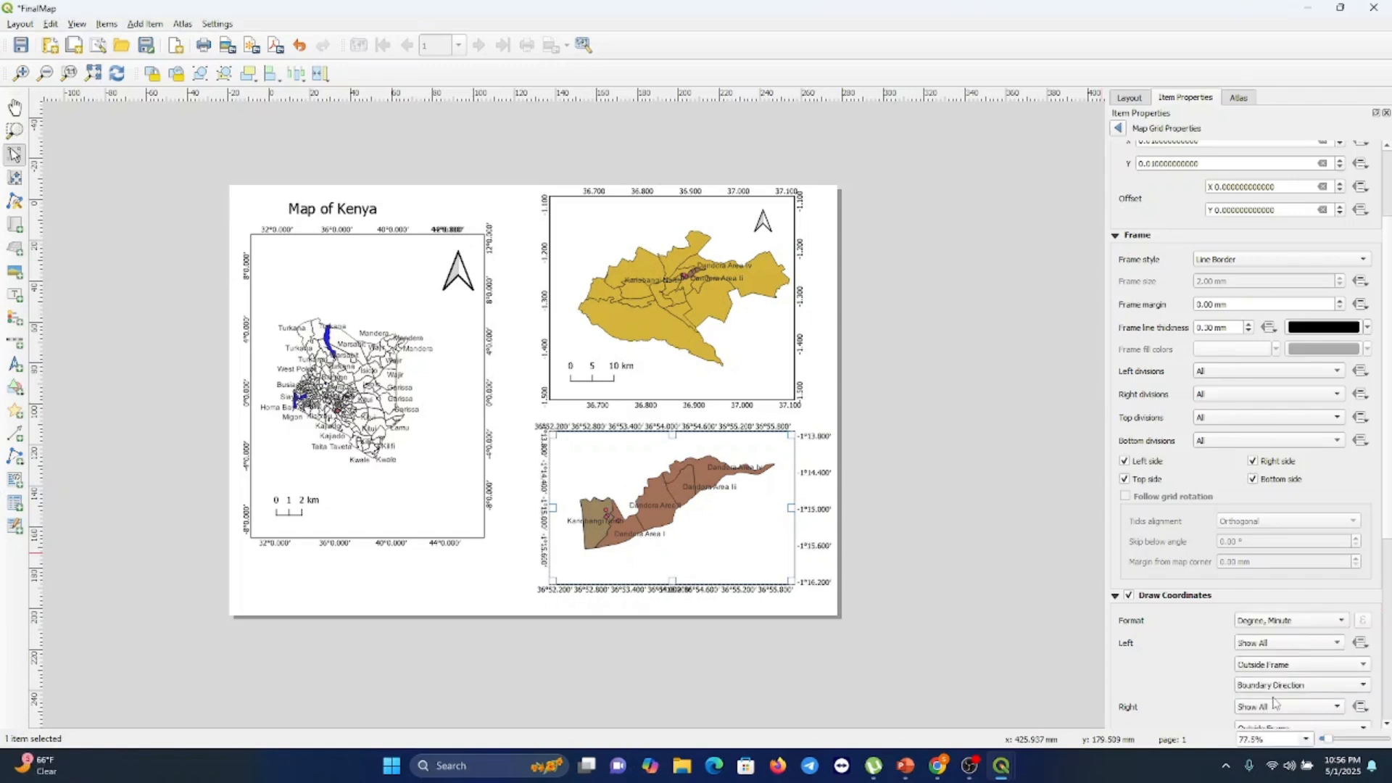
Try to change the right-side coordinate annotation direction to Vertical Ascending
{"action": "scroll", "coordinate": [1234, 685], "scroll_direction": "down", "scroll_amount": 4}
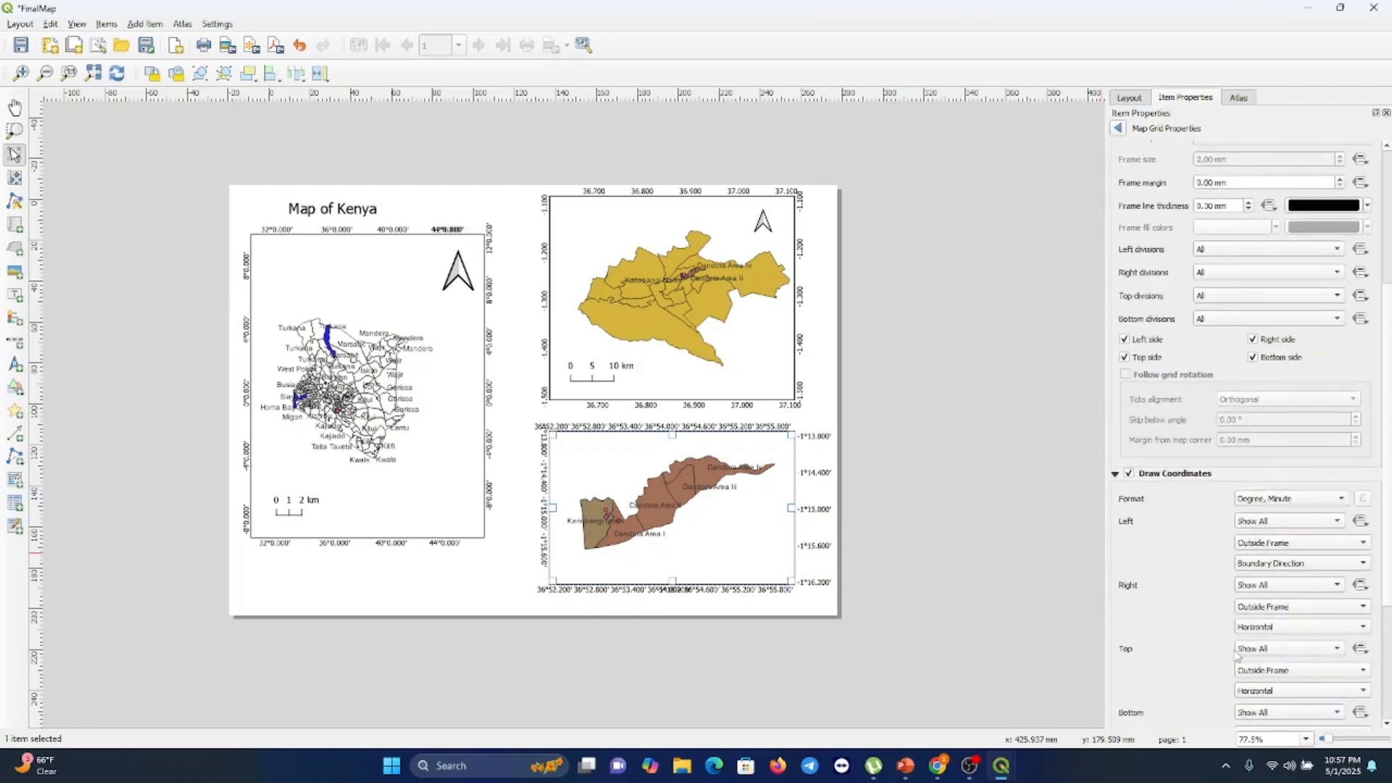
{"action": "left_click", "coordinate": [1293, 628]}
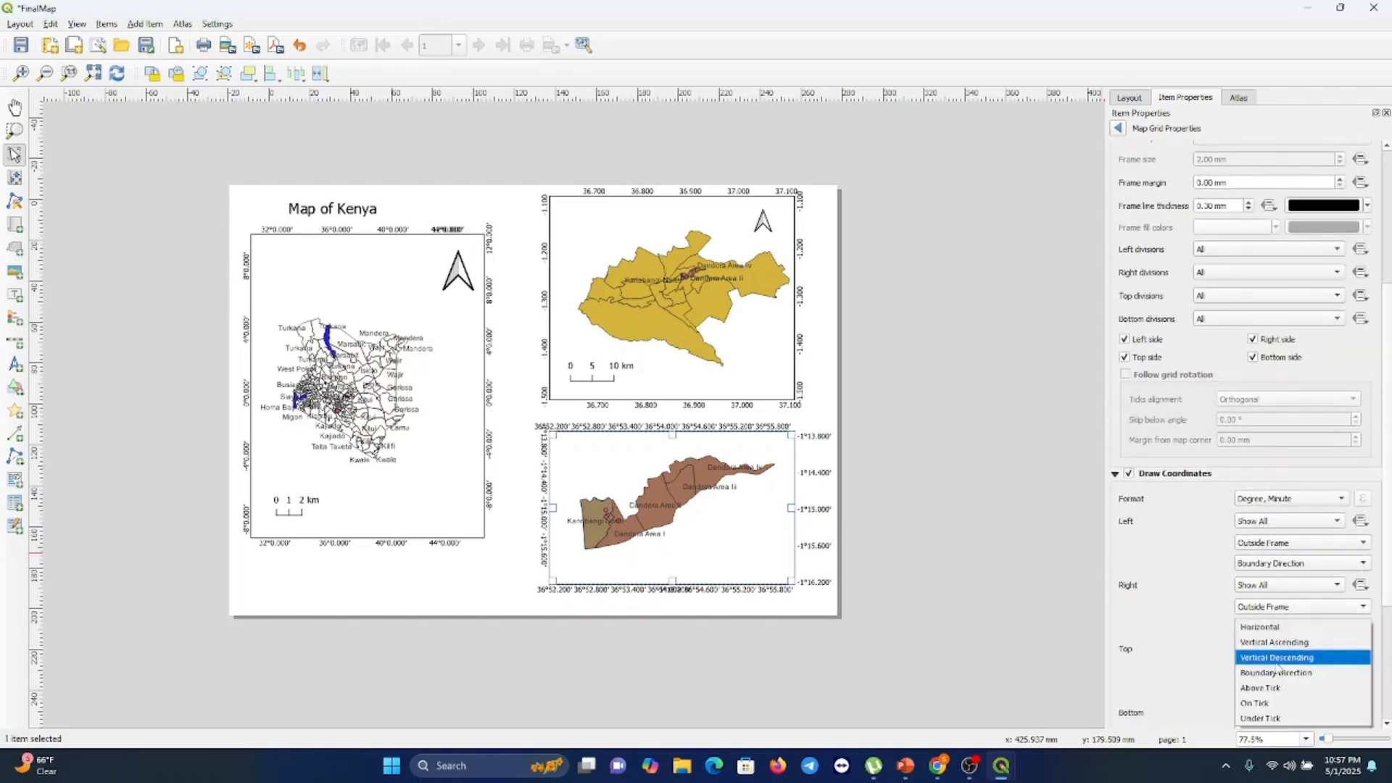
{"action": "left_click", "coordinate": [1276, 643]}
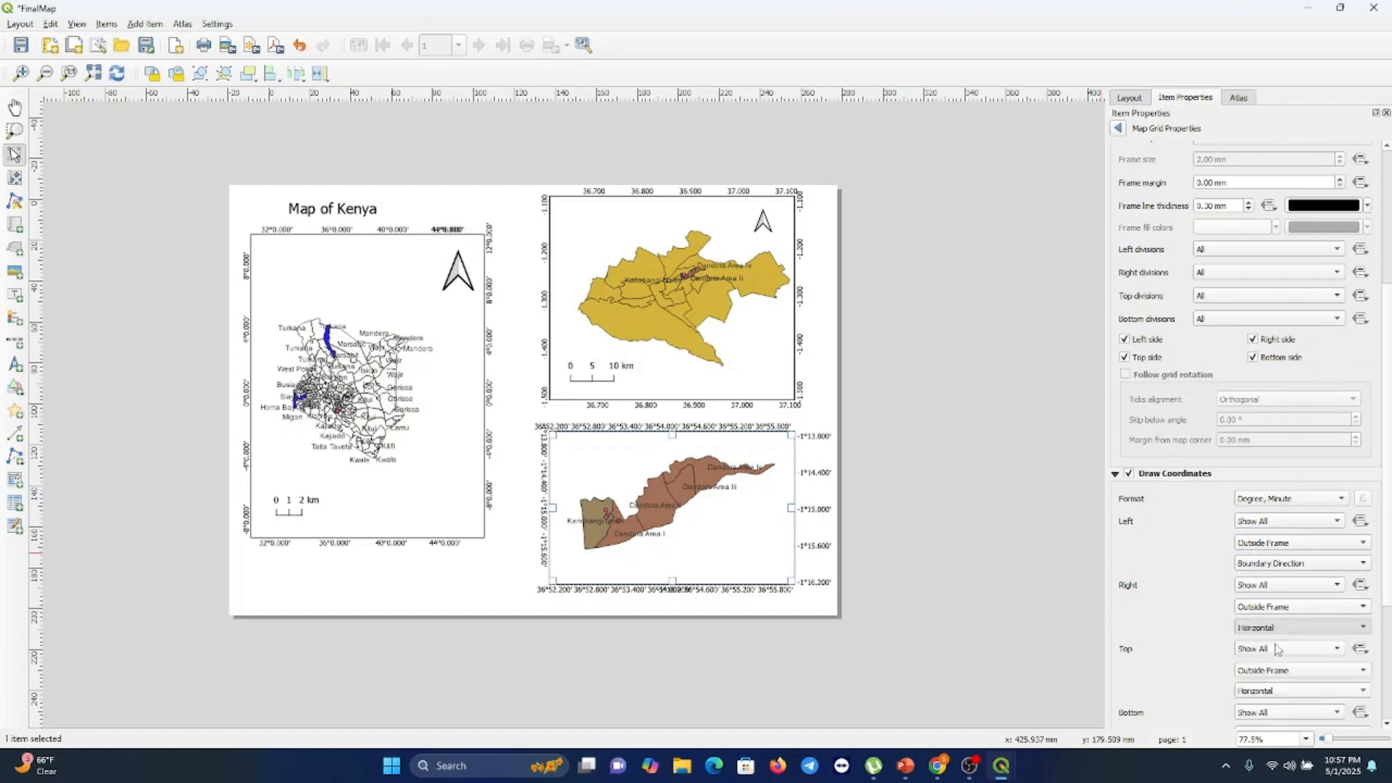
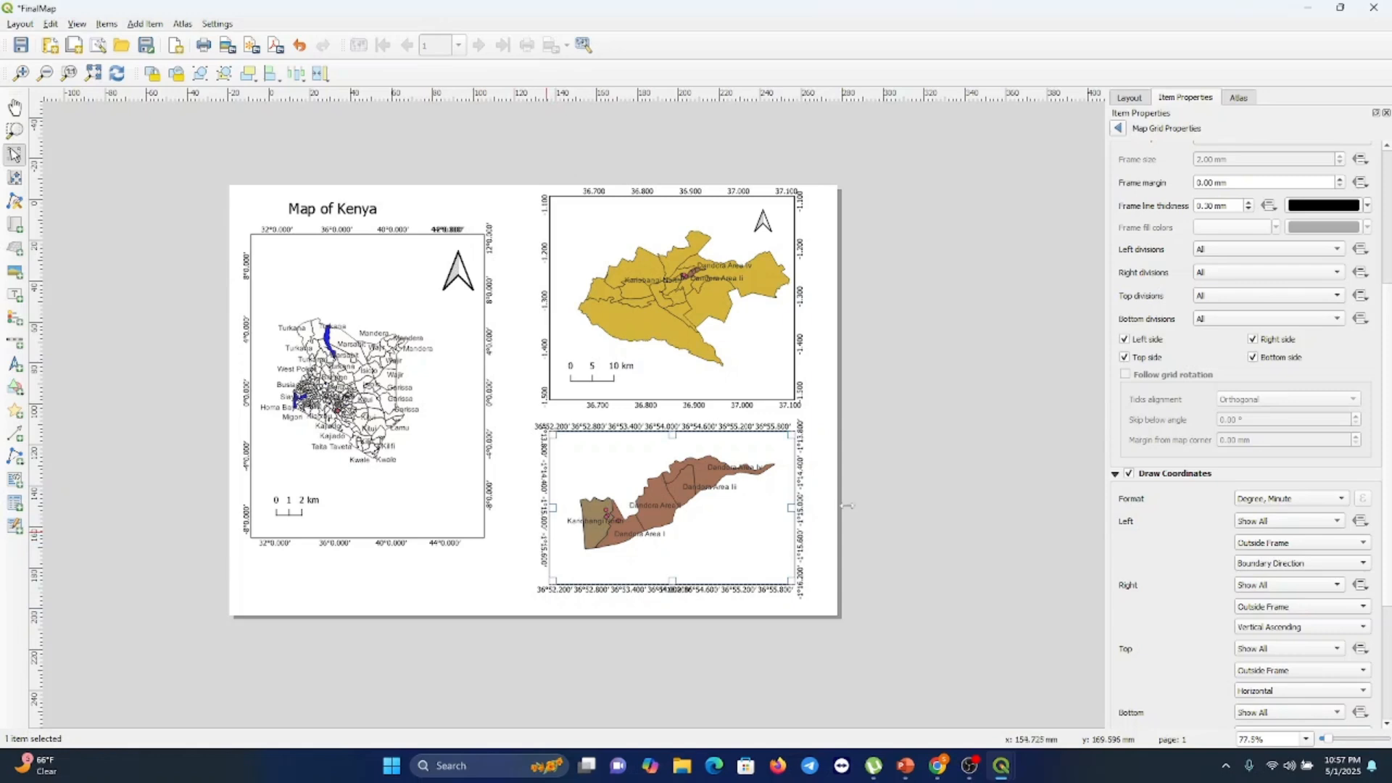
Set the Kariobangi map grid's coordinate format to Decimal
{"action": "left_click", "coordinate": [1309, 503]}
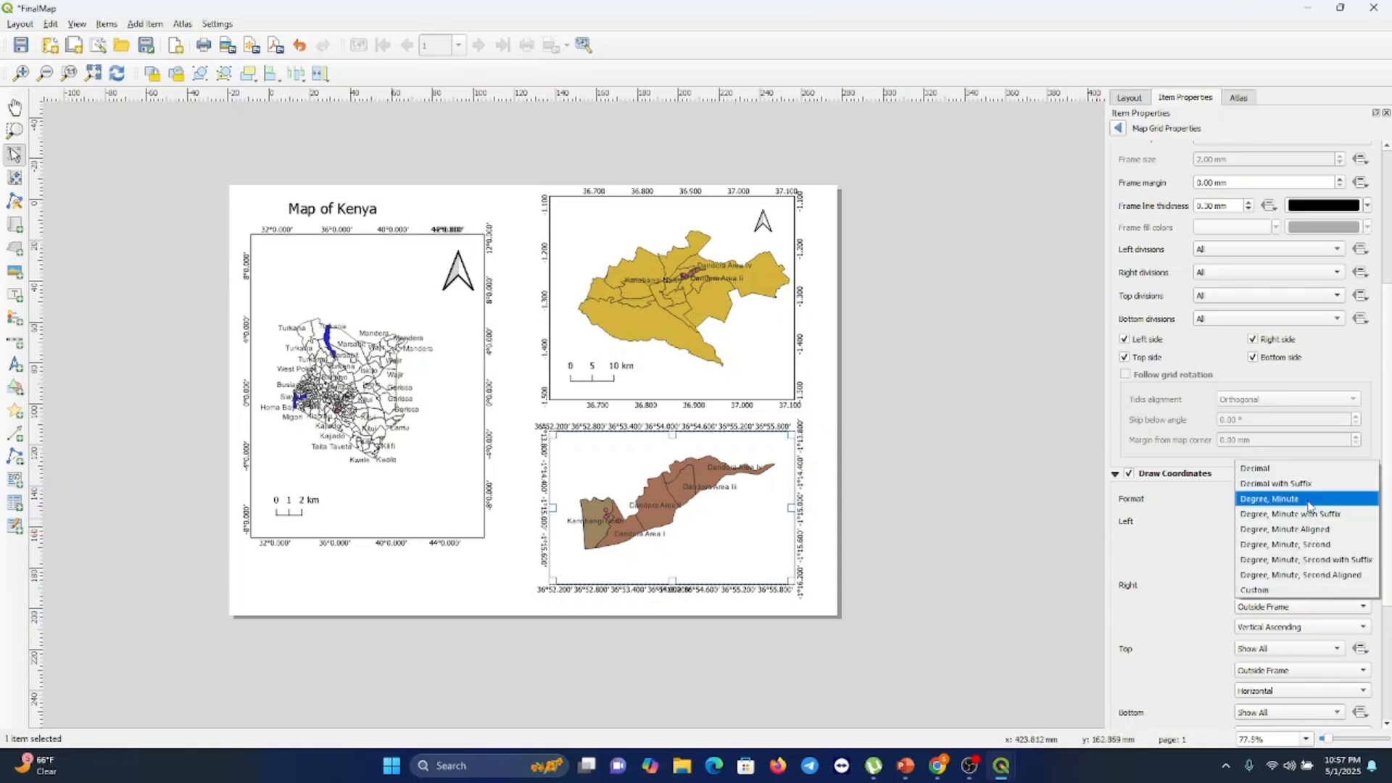
{"action": "left_click", "coordinate": [1289, 469]}
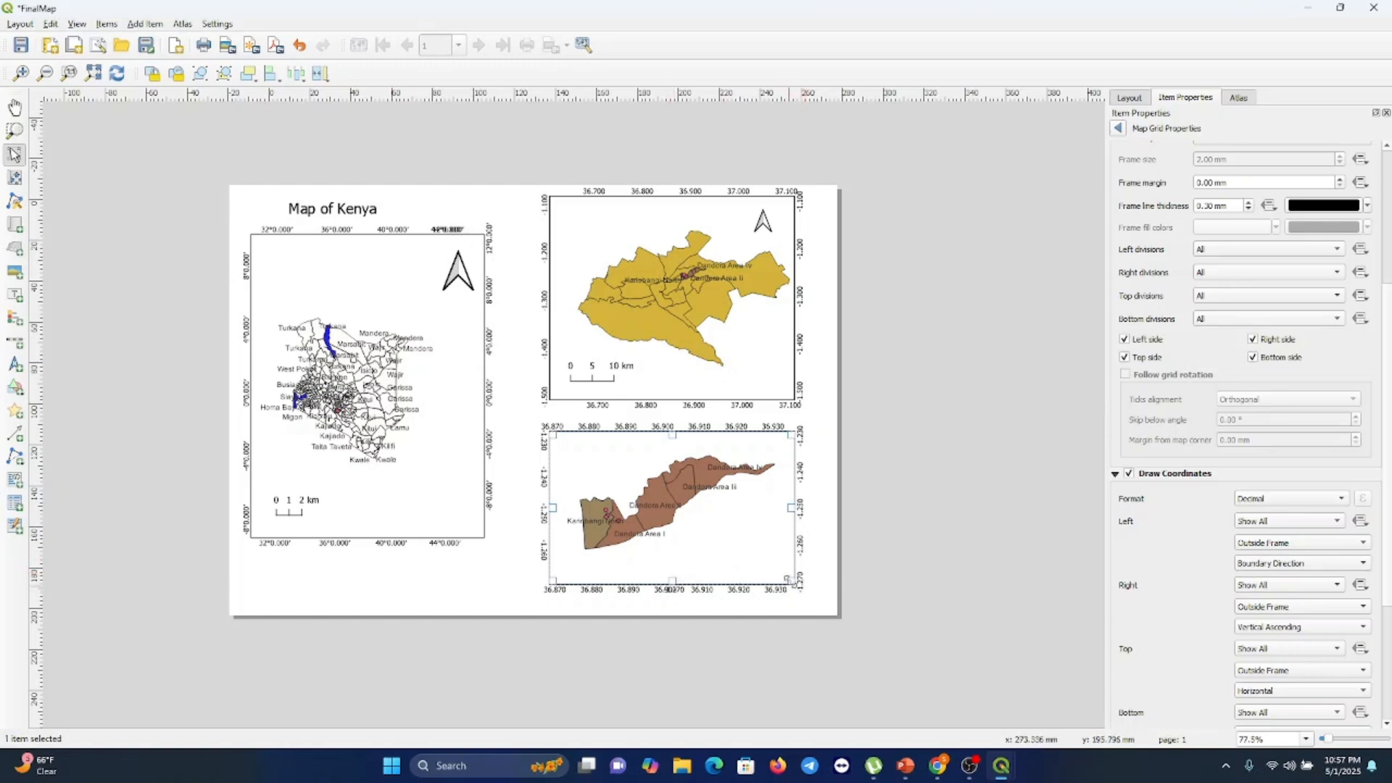
Shrink the Kariobangi map frame by pulling its lower-right corner up and inwards
{"action": "left_click_drag", "start_coordinate": [791, 582], "coordinate": [776, 542]}
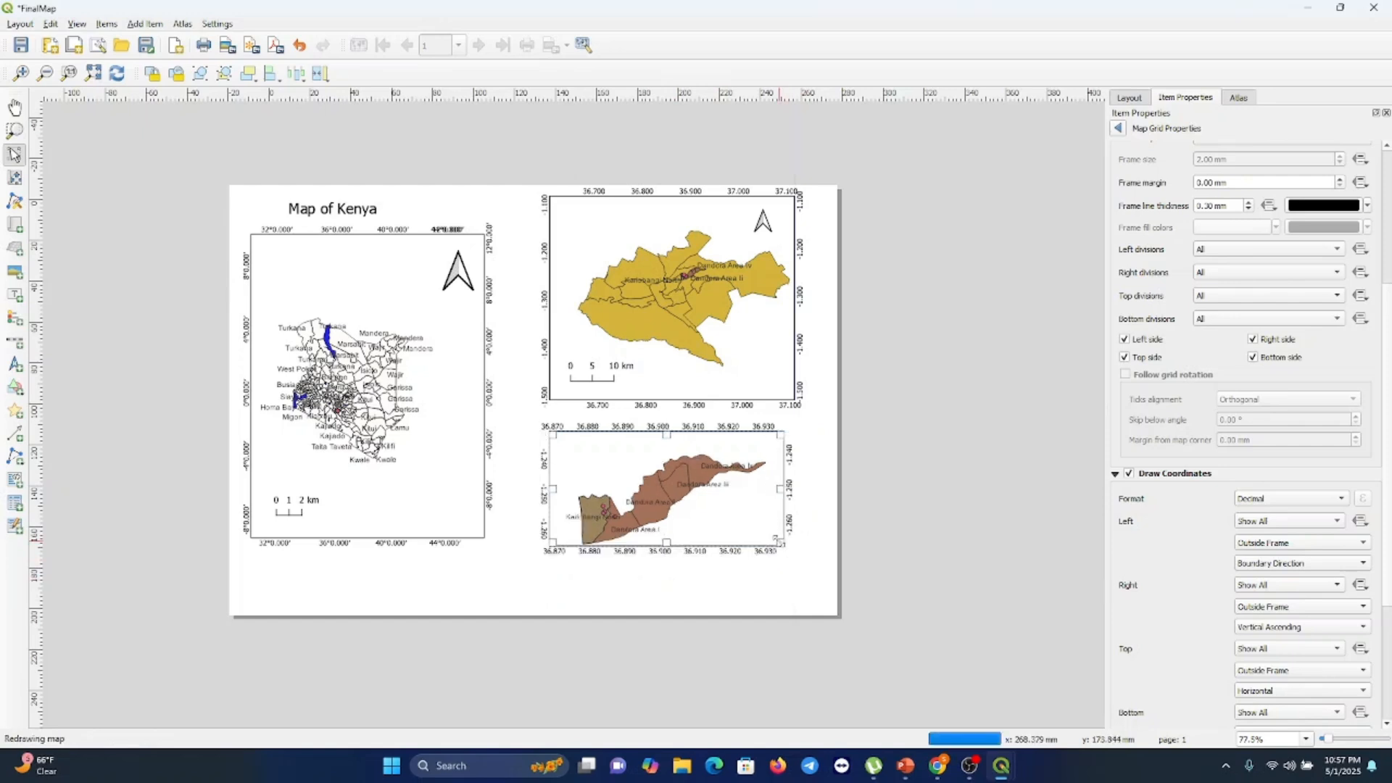
{"action": "left_click", "coordinate": [602, 614]}
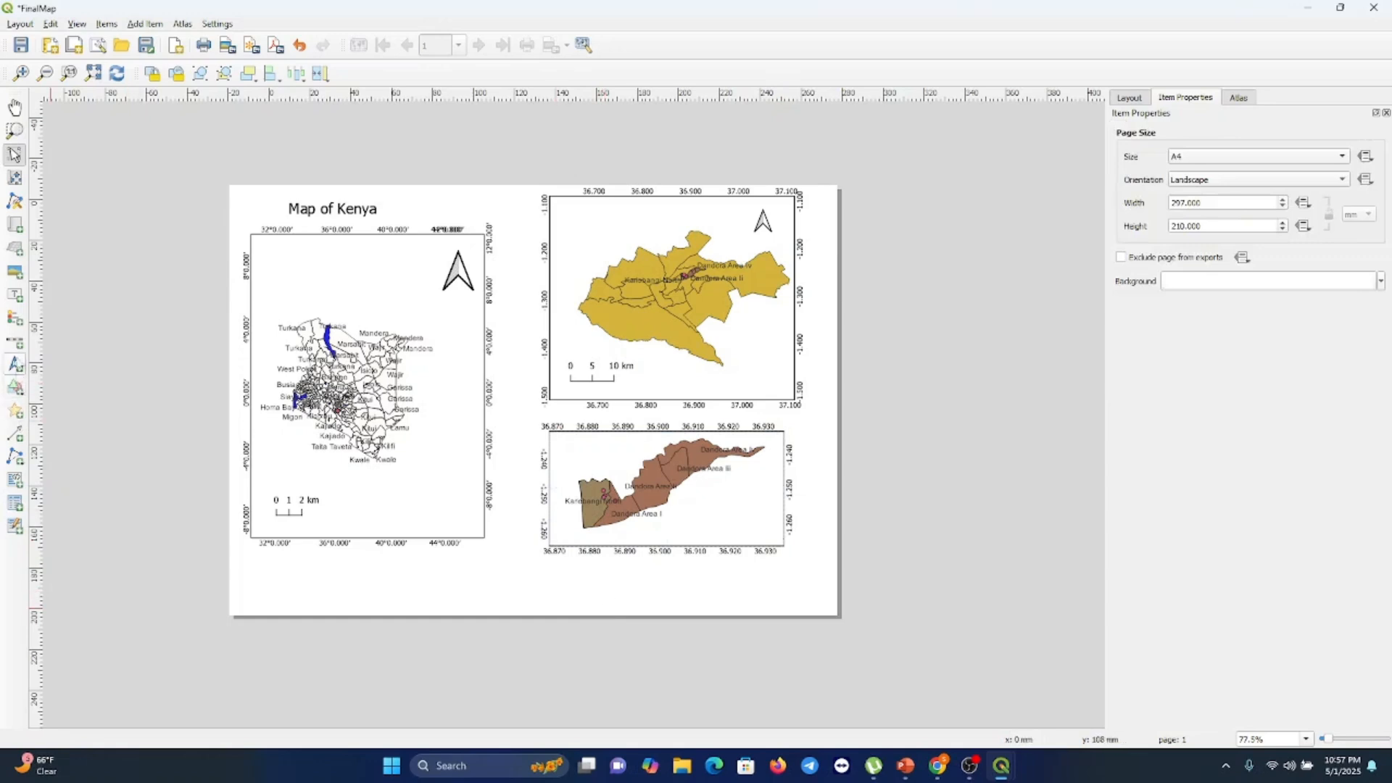
Add a scale bar inside the lower-left of the Kariobangi map and set its style to Line Ticks Up
{"action": "left_click", "coordinate": [15, 340]}
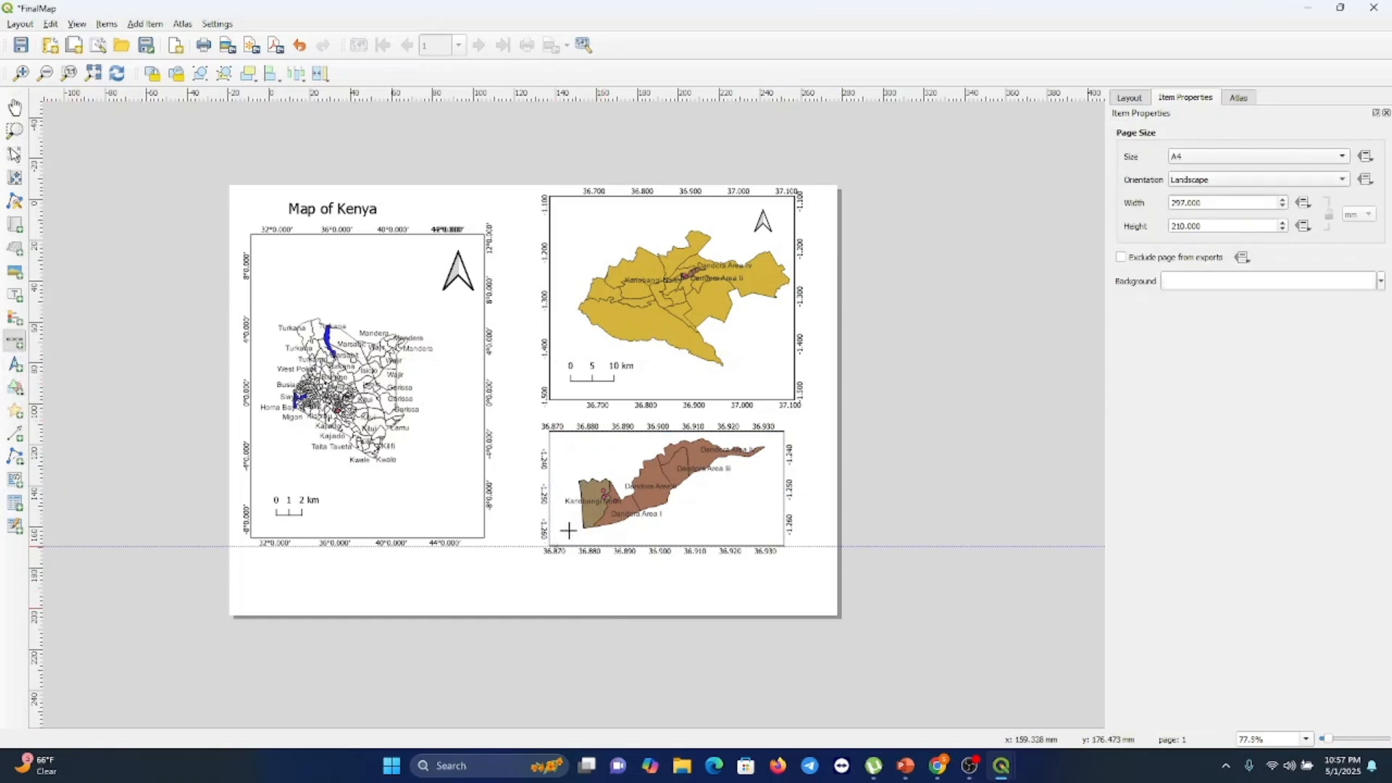
{"action": "left_click_drag", "start_coordinate": [566, 531], "coordinate": [621, 542]}
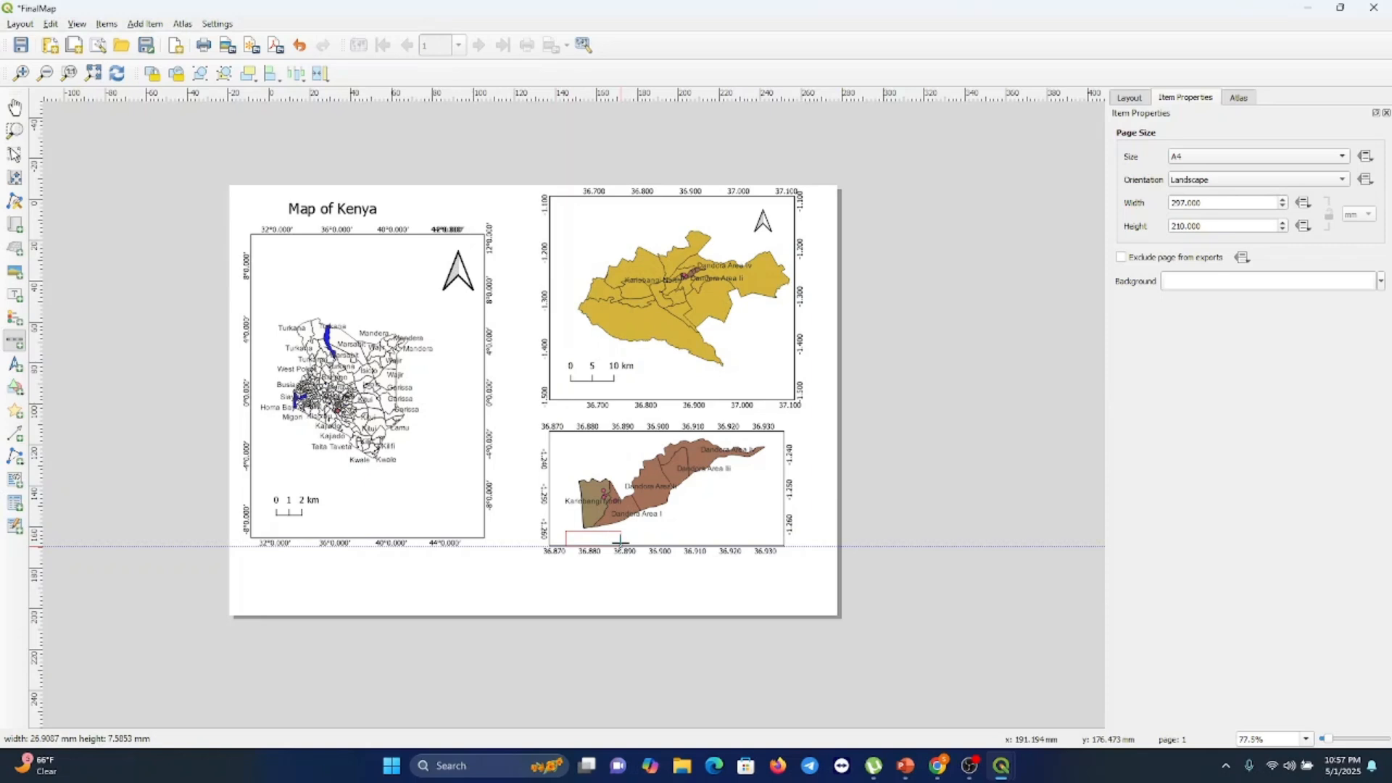
{"action": "left_click_drag", "start_coordinate": [620, 541], "coordinate": [621, 542]}
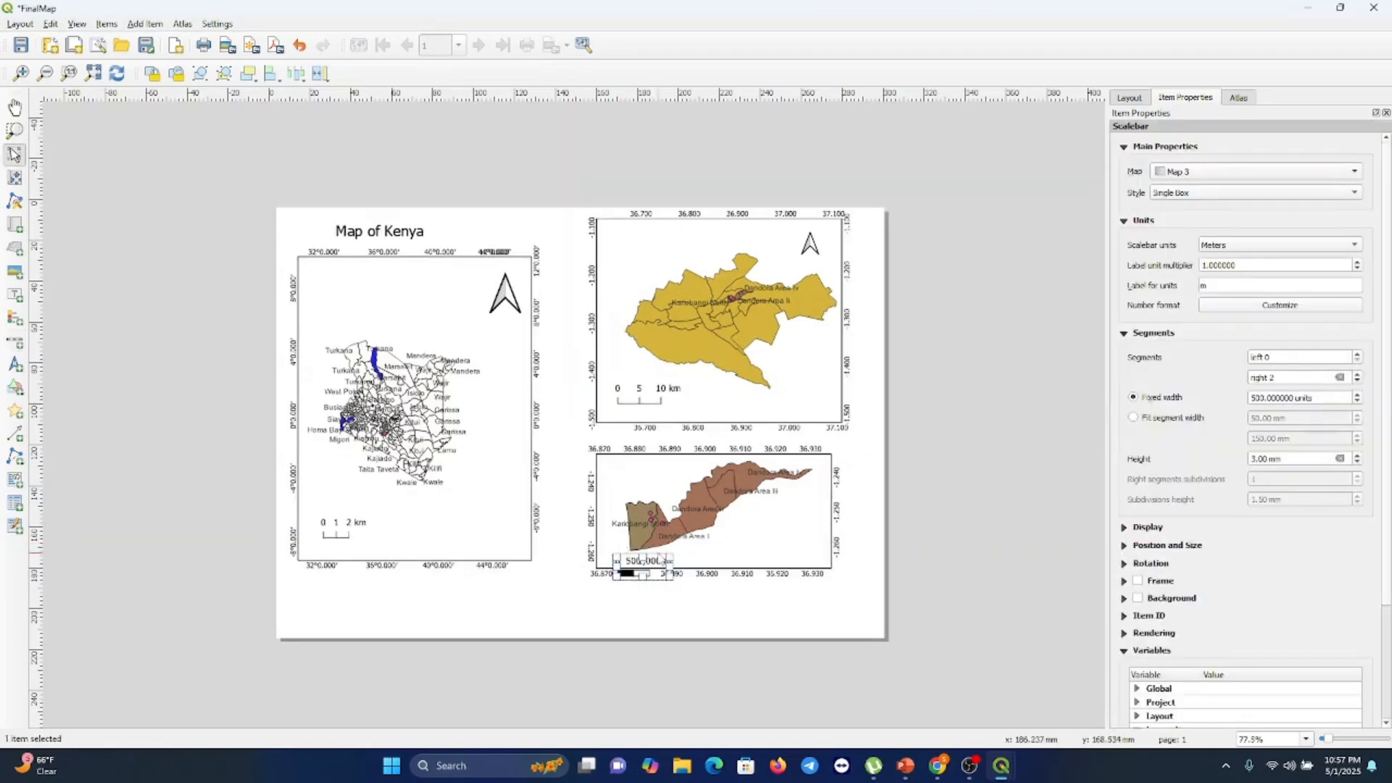
{"action": "left_click", "coordinate": [1204, 194]}
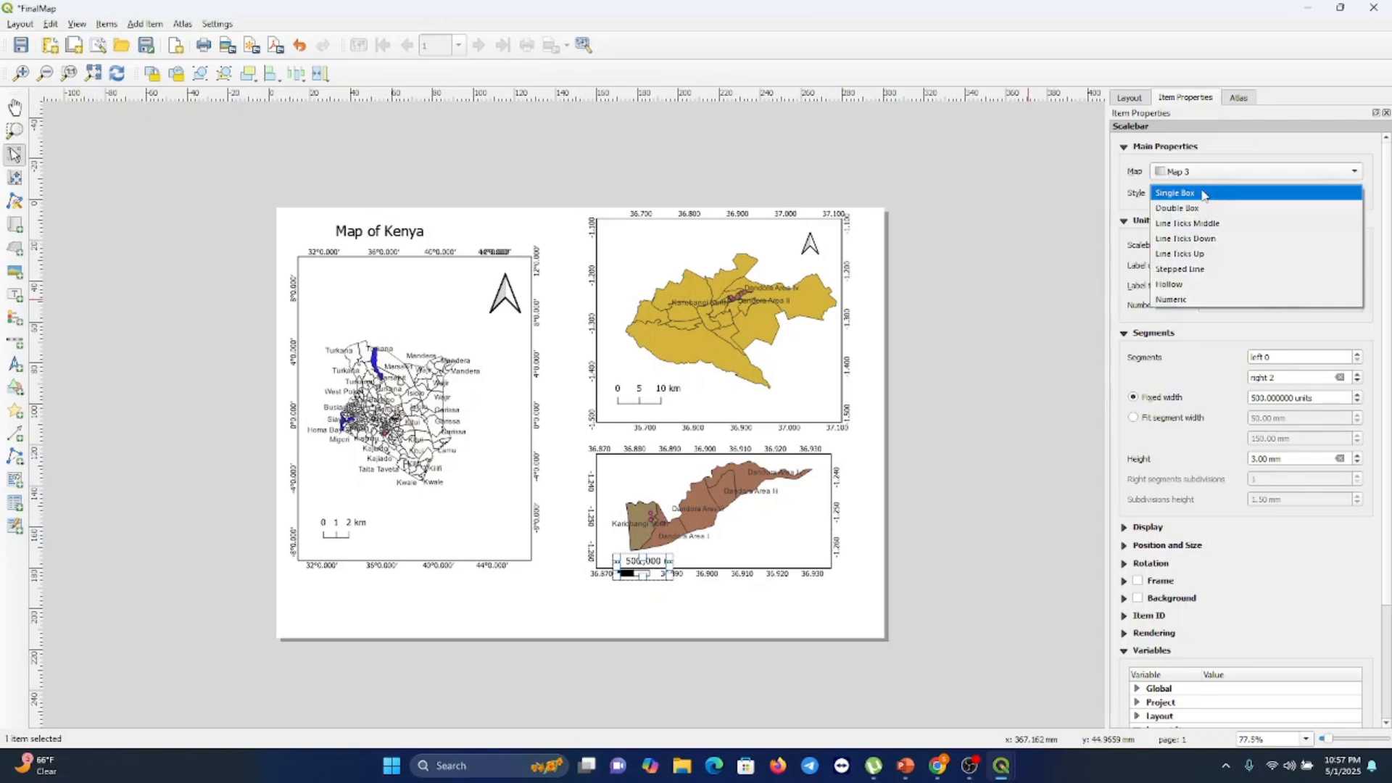
{"action": "left_click", "coordinate": [1187, 255]}
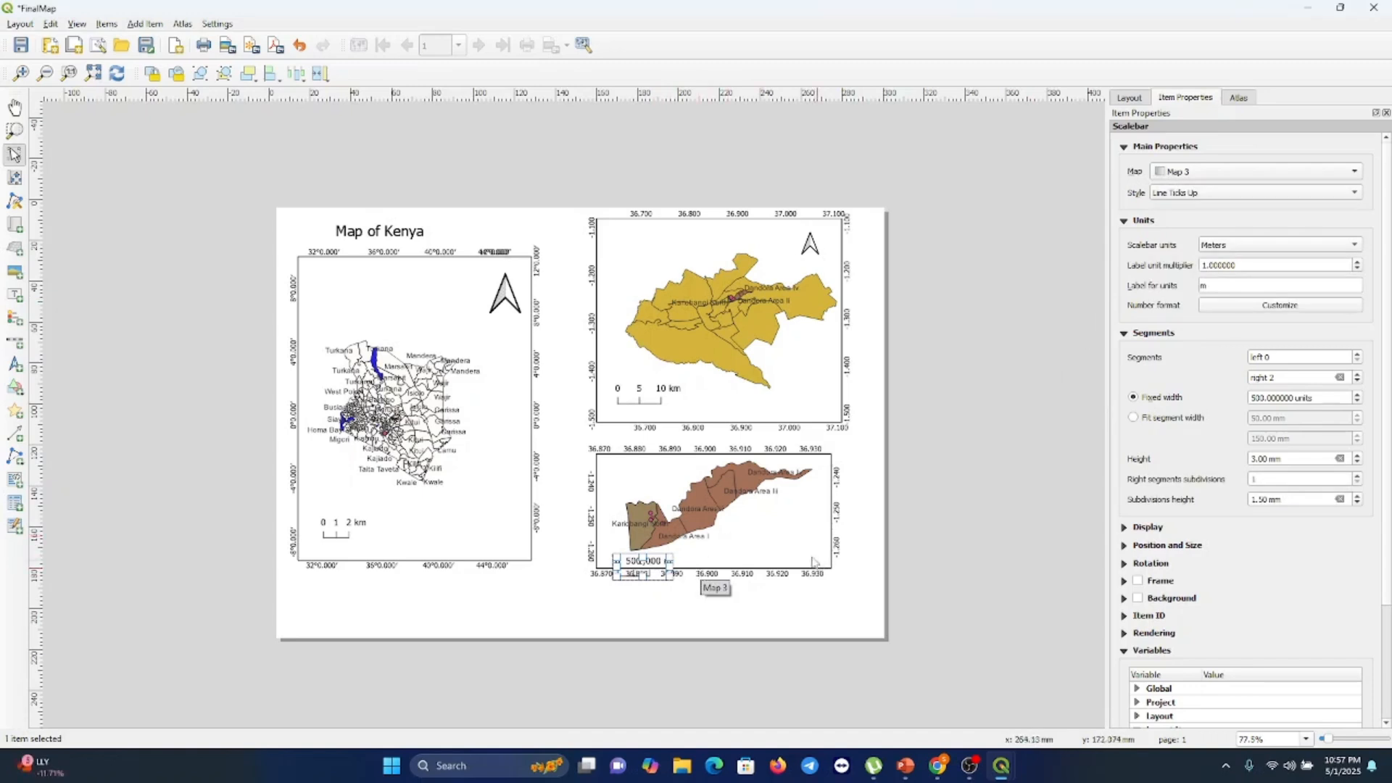
Enlarge the Kariobangi map frame downward and to the right
{"action": "left_click", "coordinate": [782, 537]}
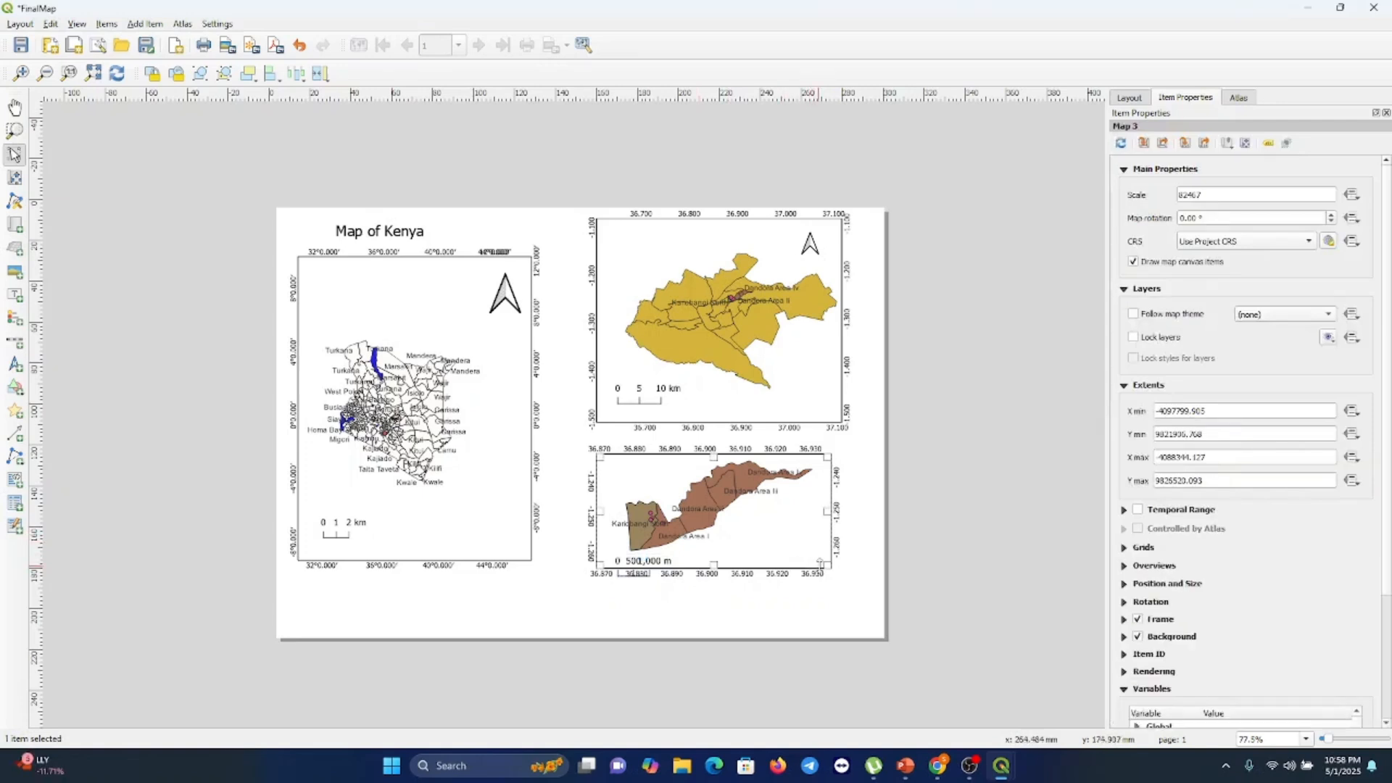
{"action": "left_click_drag", "start_coordinate": [823, 566], "coordinate": [833, 594]}
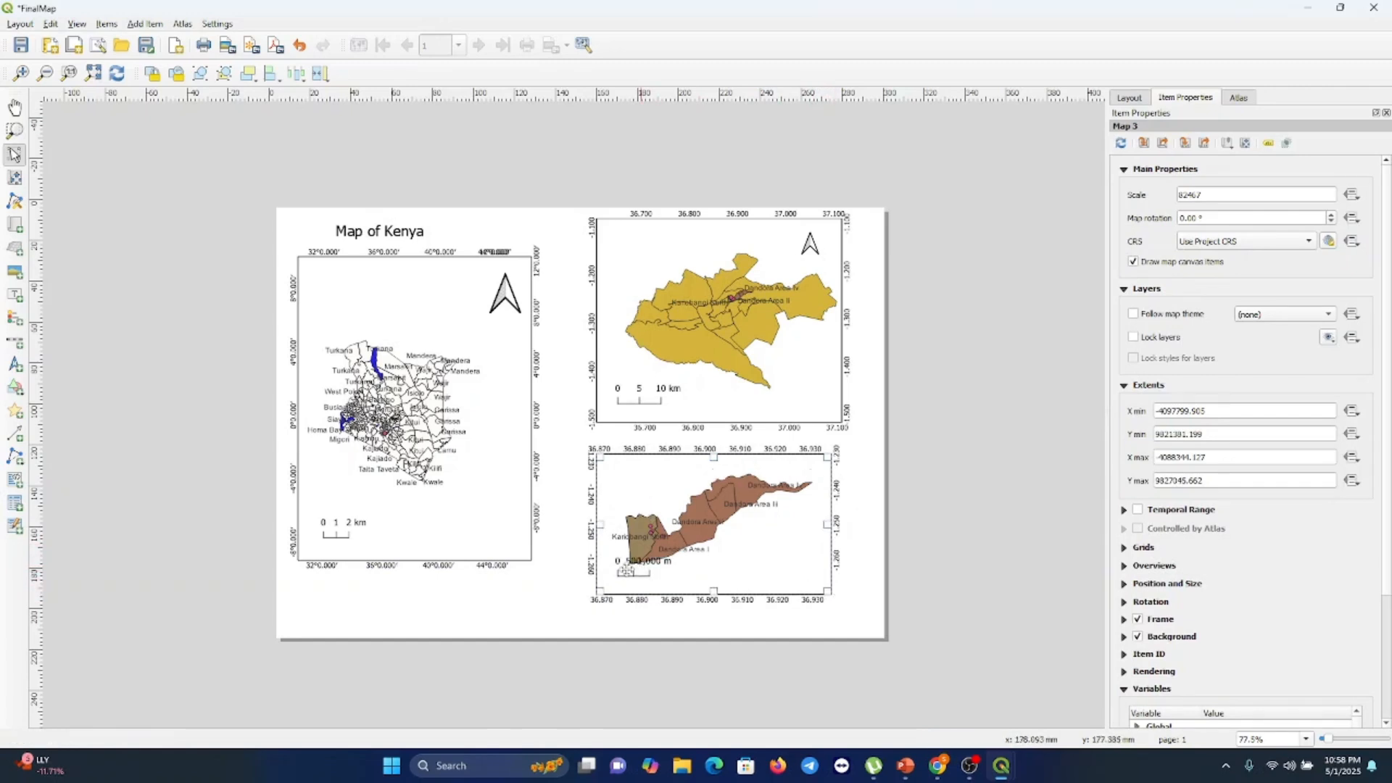
Set the scale bar's label unit multiplier to 100 and move the scale bar slightly lower
{"action": "left_click", "coordinate": [625, 571]}
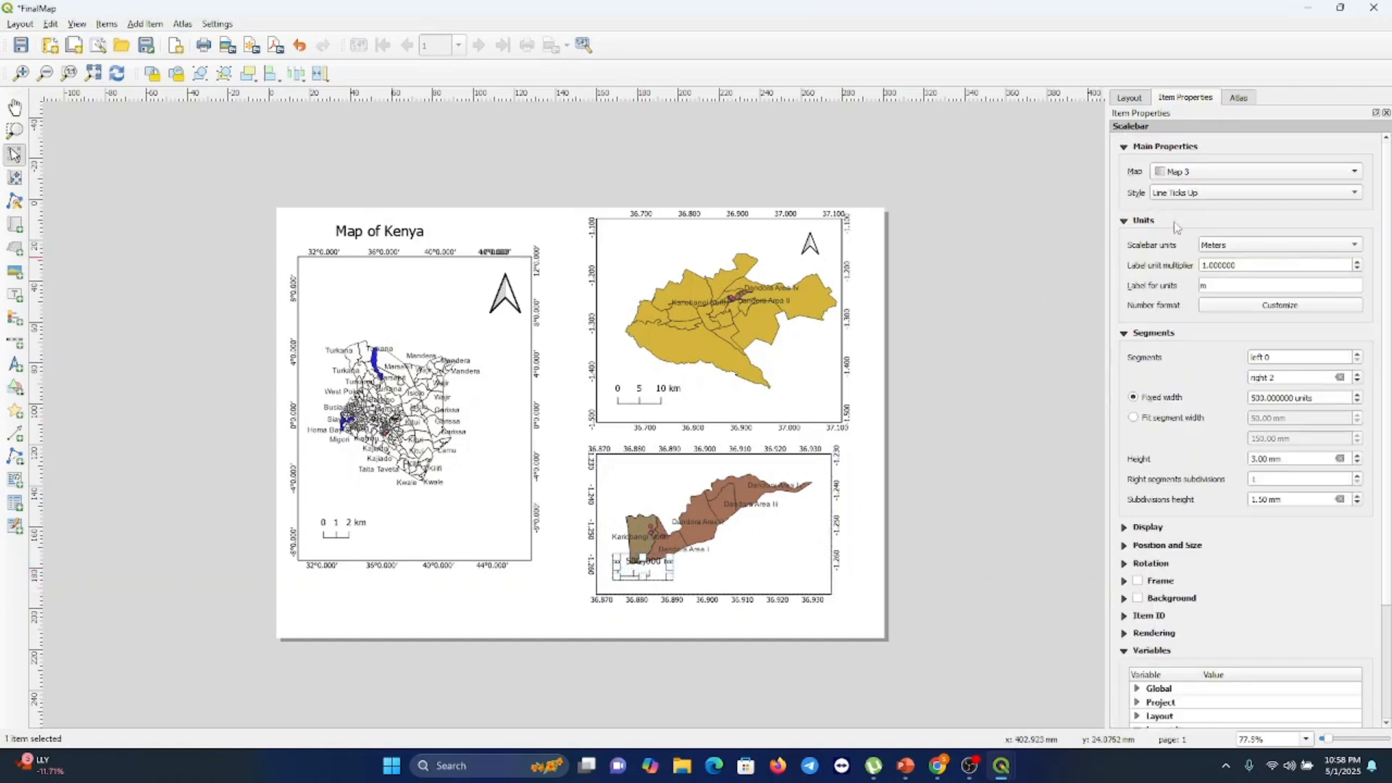
{"action": "left_click", "coordinate": [1207, 266]}
{"action": "key", "text": "Delete"}
{"action": "key", "text": "Delete"}
{"action": "key", "text": "Delete"}
{"action": "key", "text": "Delete"}
{"action": "left_click", "coordinate": [1213, 285]}
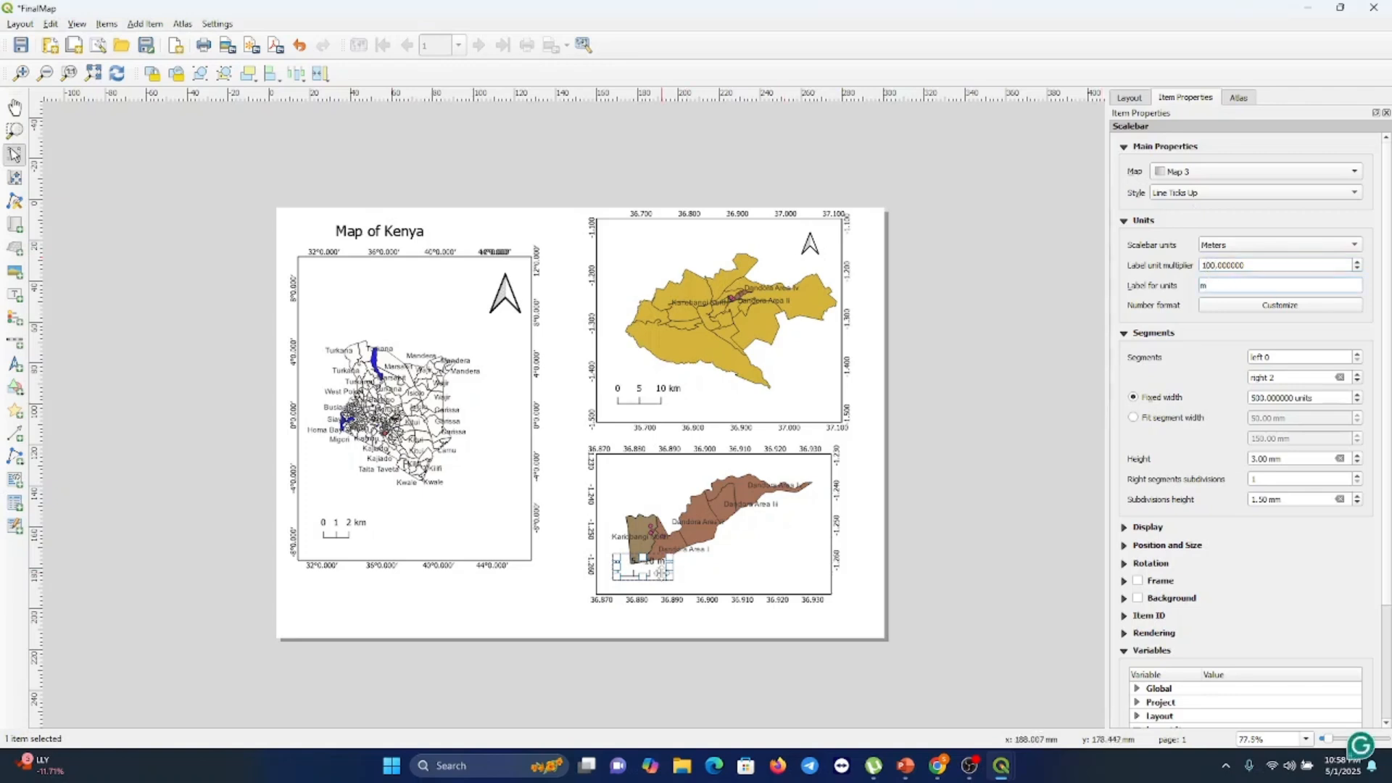
{"action": "left_click_drag", "start_coordinate": [658, 578], "coordinate": [658, 589]}
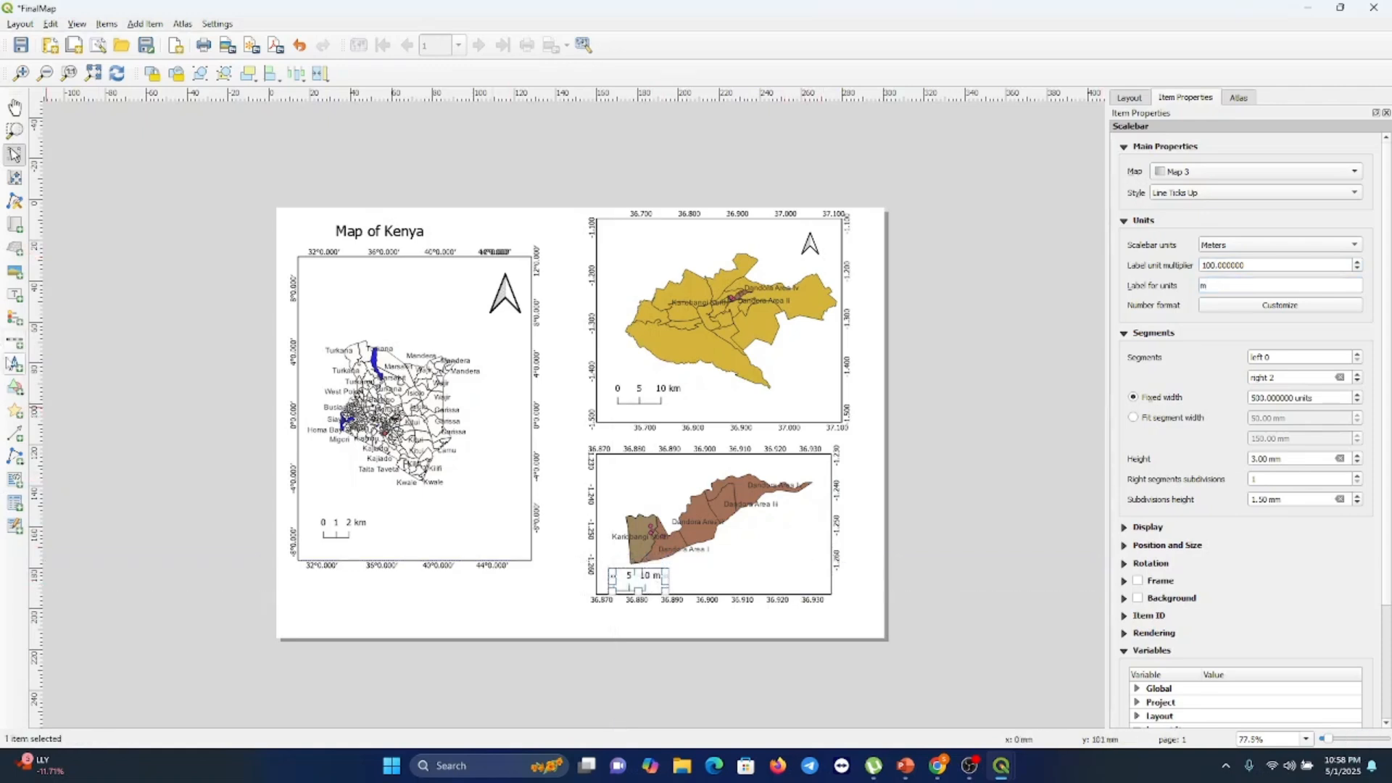
Add a north arrow in the top-right corner of the Kariobangi map
{"action": "left_click", "coordinate": [15, 364]}
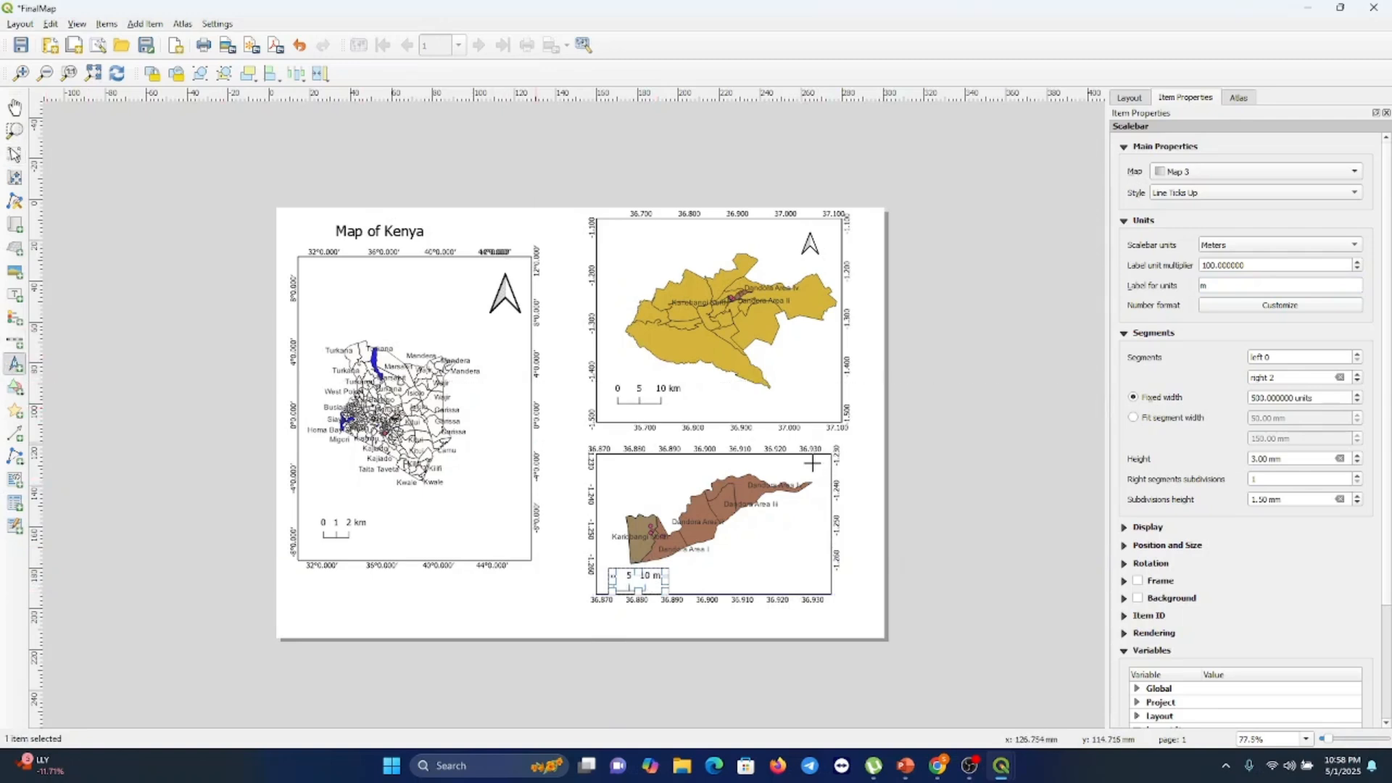
{"action": "left_click_drag", "start_coordinate": [819, 476], "coordinate": [827, 481]}
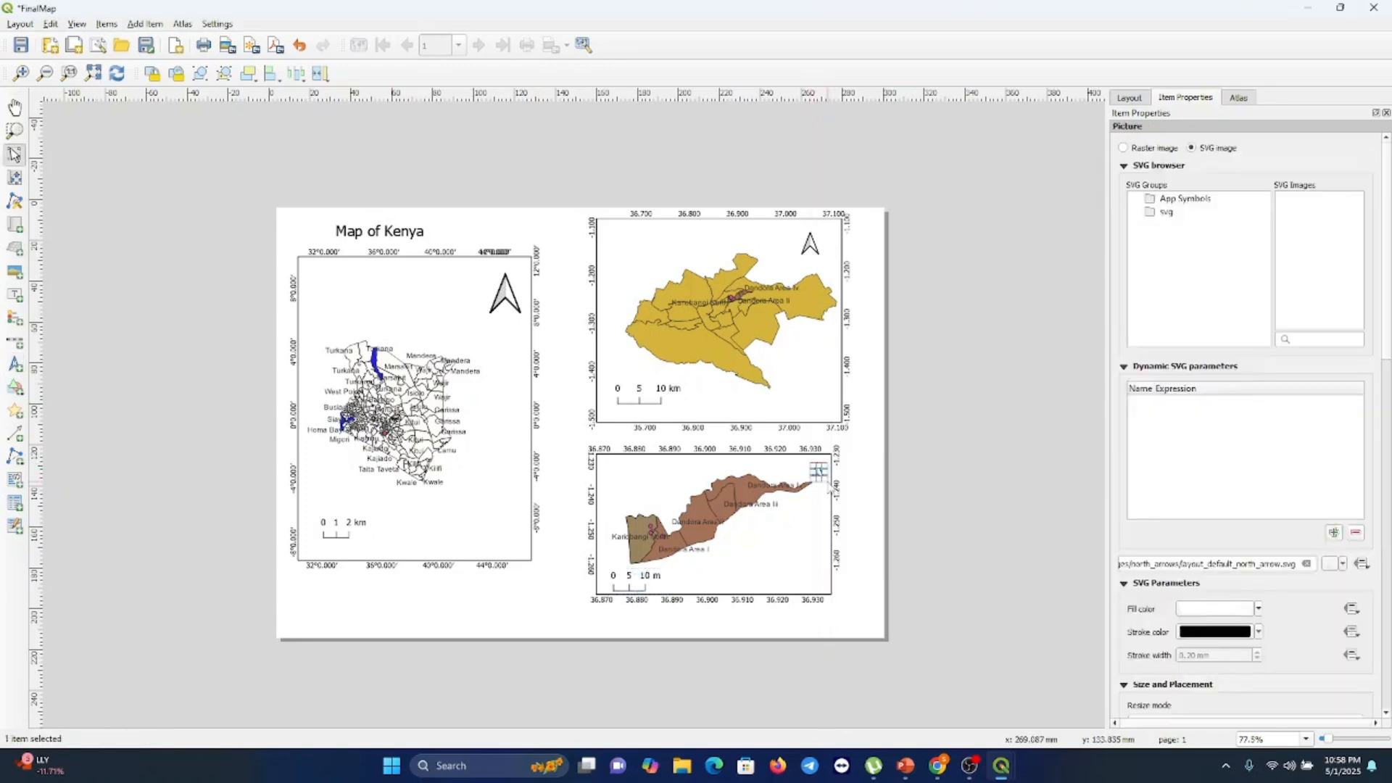
{"action": "left_click", "coordinate": [876, 526]}
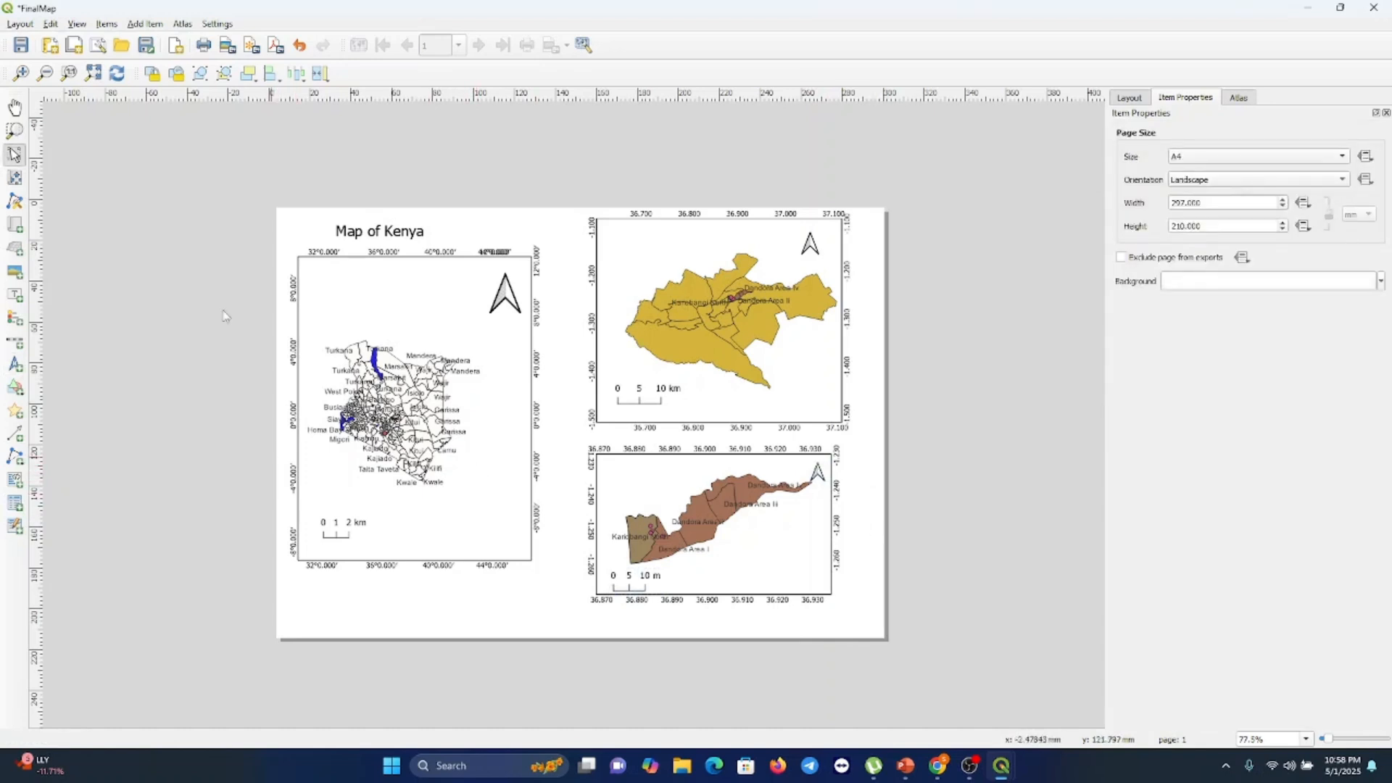
Draw an arrow from Nairobi on the Kenya map to Kariobangi on the Nairobi map
{"action": "left_click", "coordinate": [15, 434]}
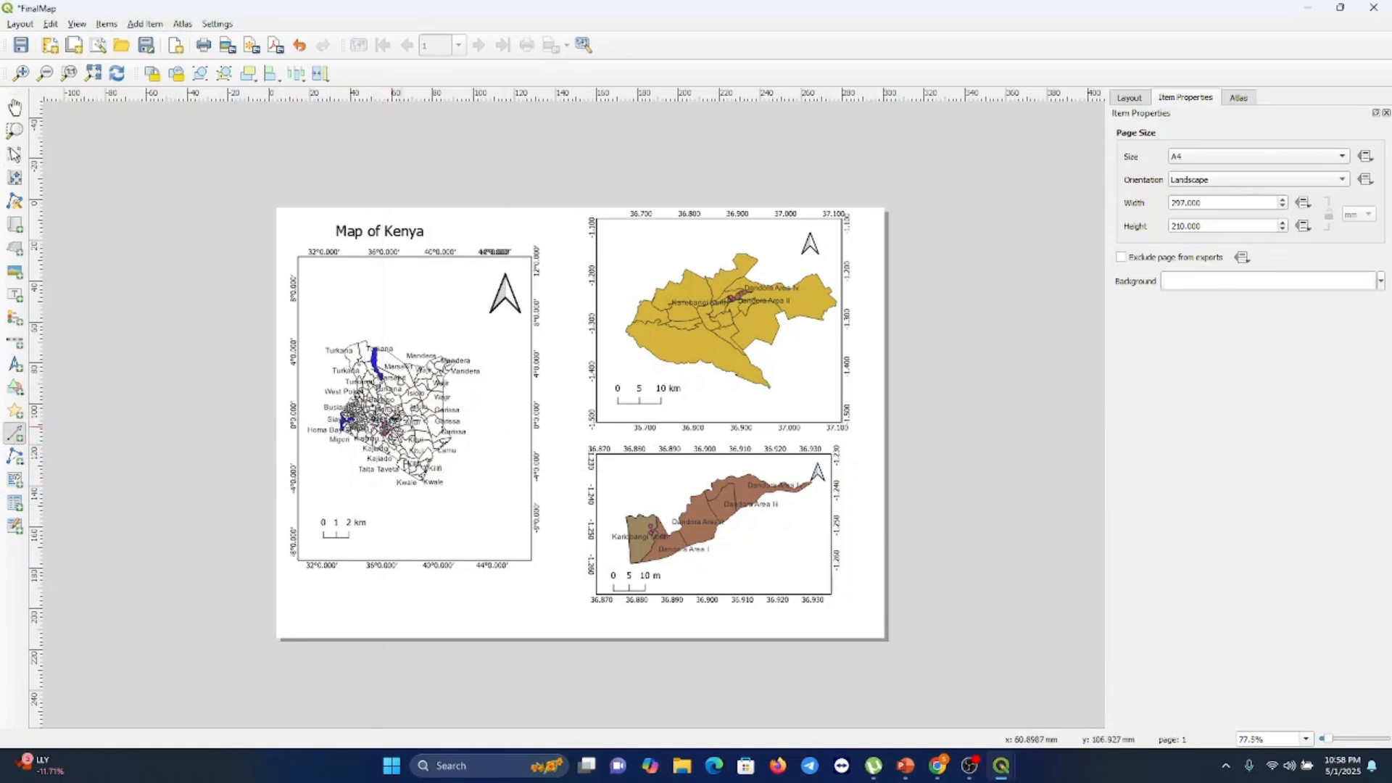
{"action": "left_click", "coordinate": [439, 411]}
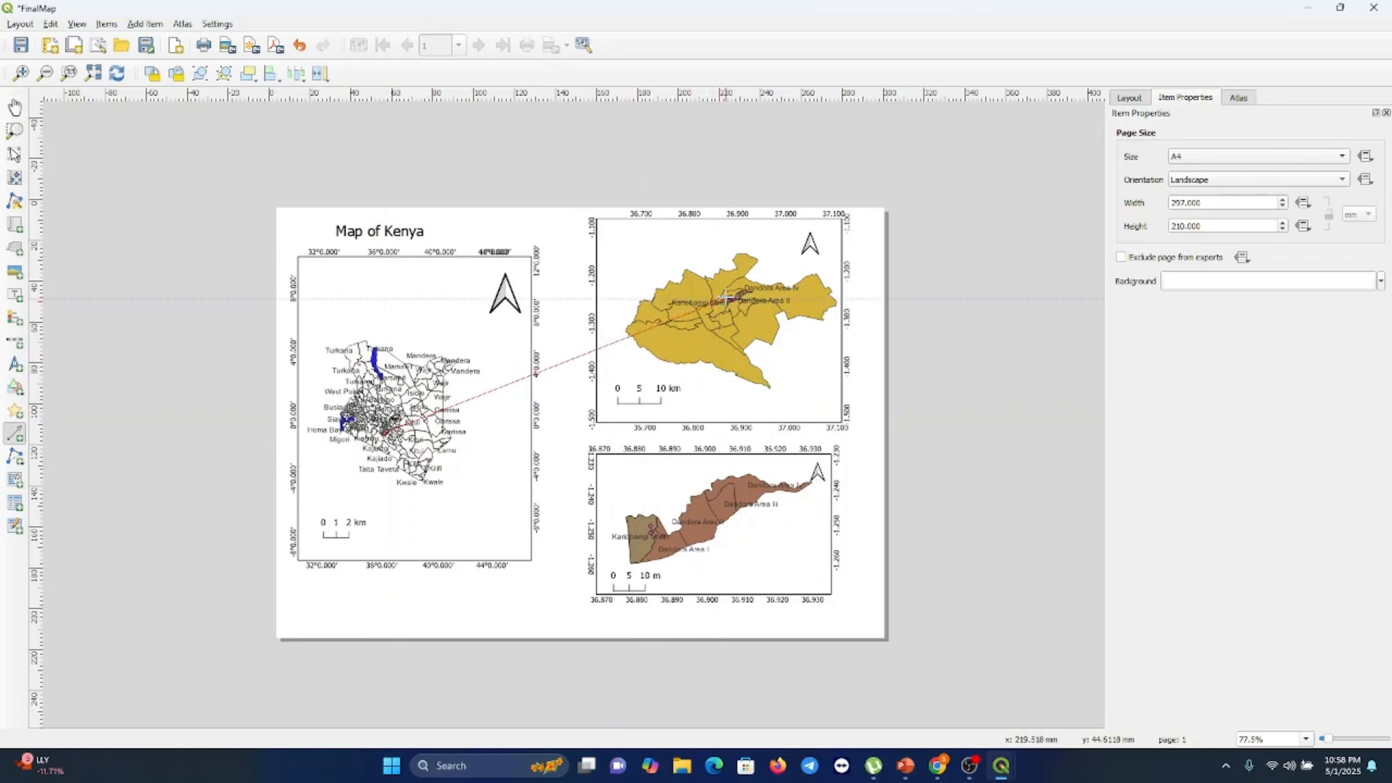
{"action": "left_click", "coordinate": [726, 298]}
{"action": "right_click", "coordinate": [726, 298]}
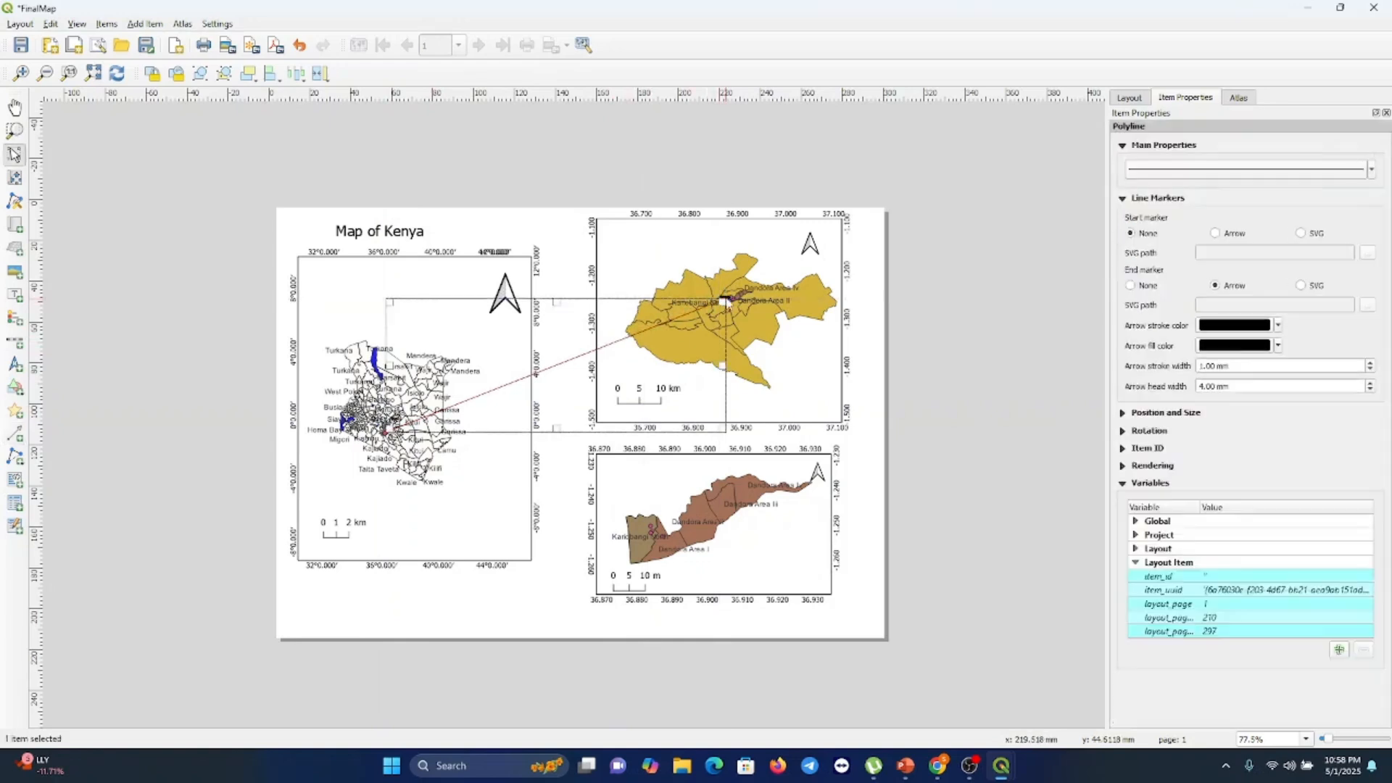
{"action": "left_click", "coordinate": [925, 439]}
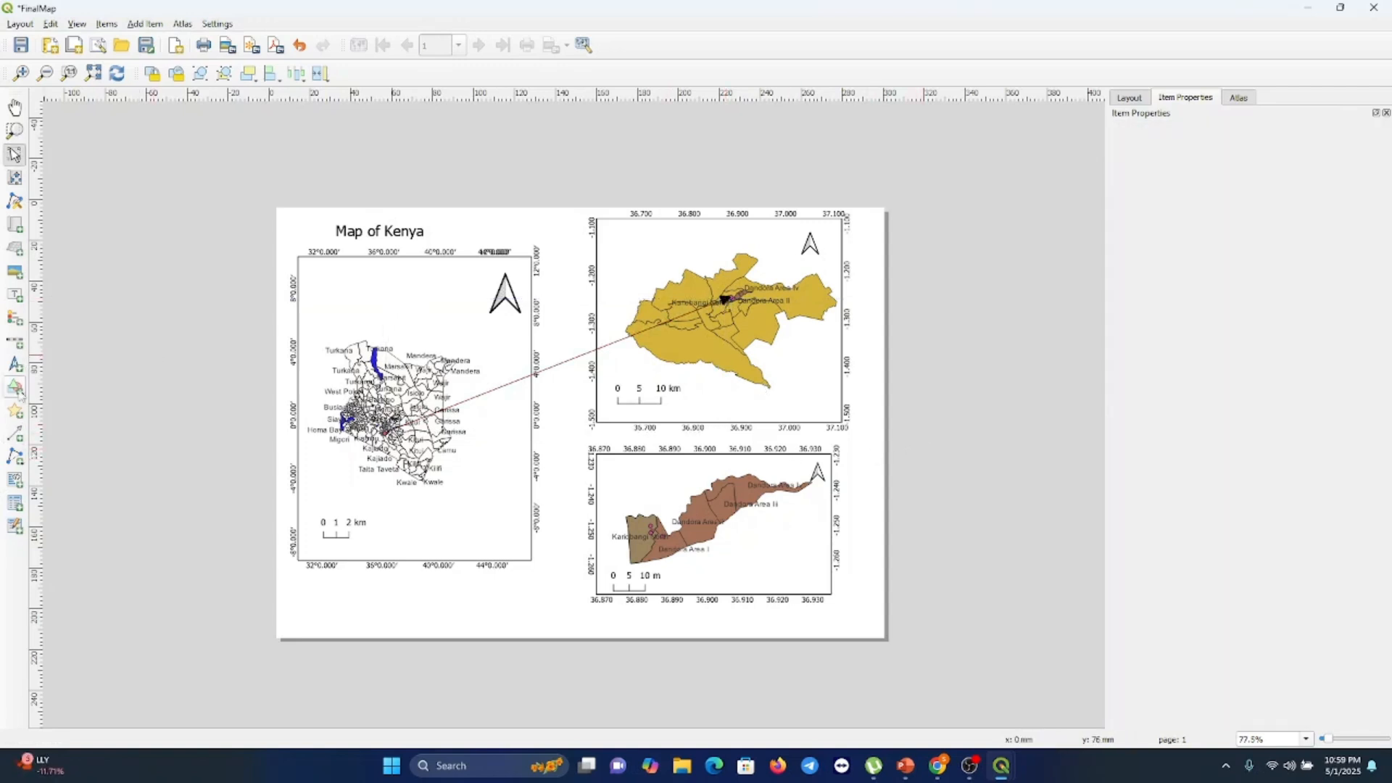
Draw a second arrow from Kariobangi on the Nairobi map down to the Kariobangi detail map
{"action": "left_click", "coordinate": [15, 433]}
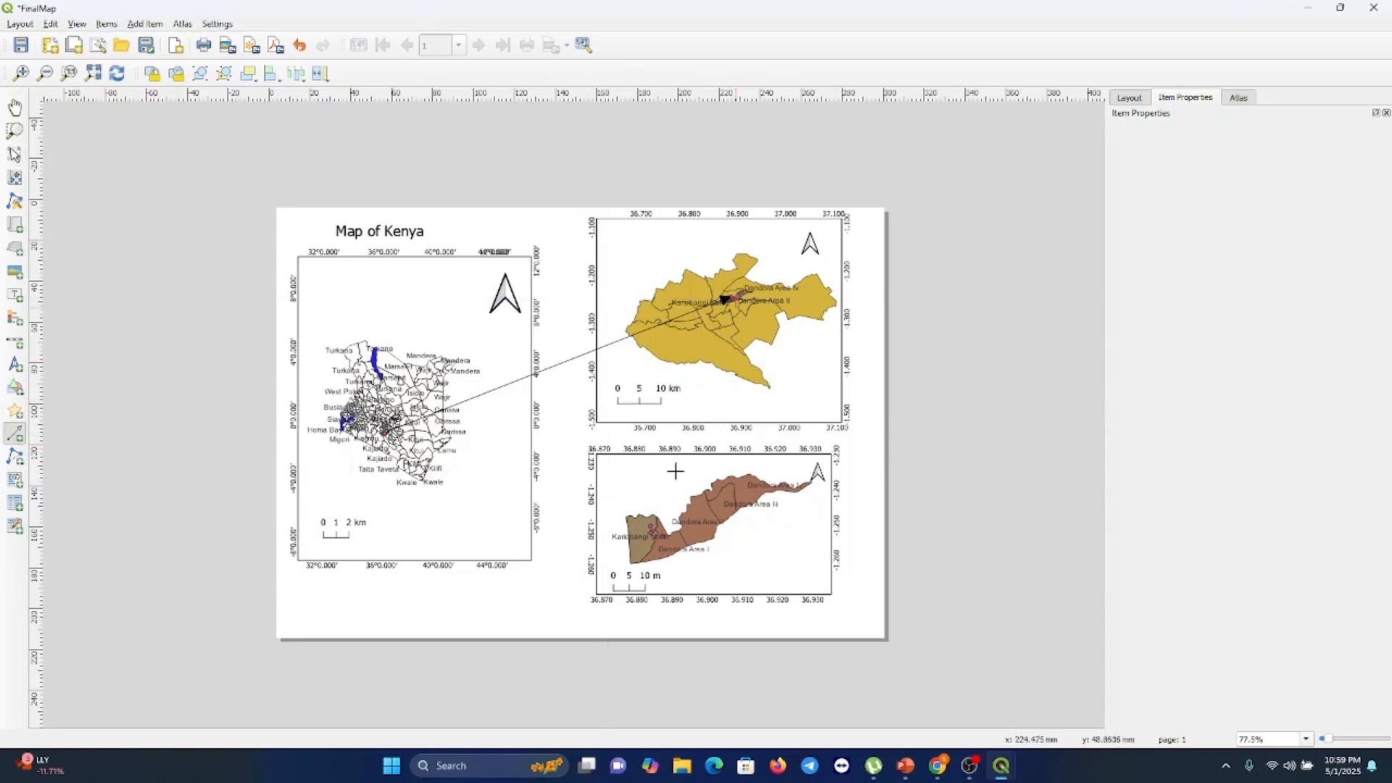
{"action": "left_click", "coordinate": [665, 501]}
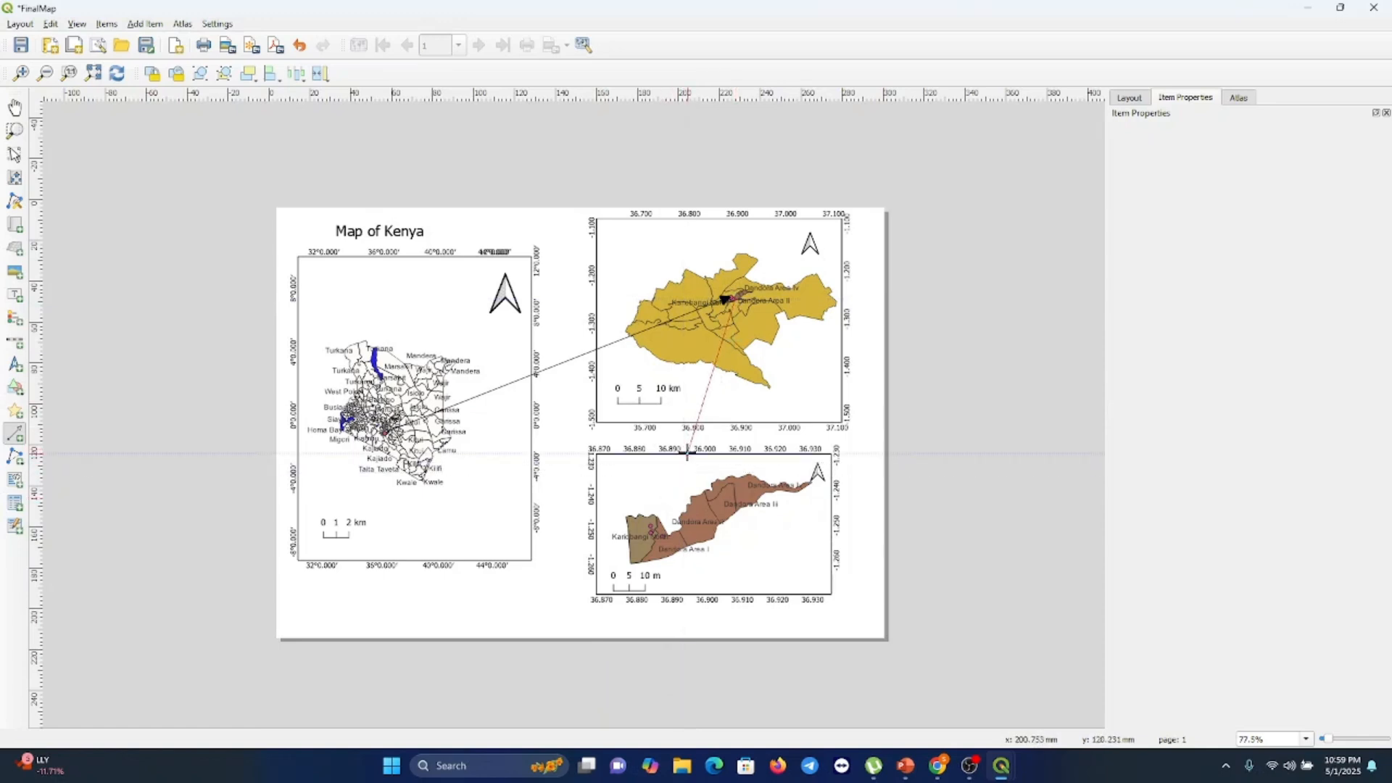
{"action": "left_click", "coordinate": [687, 451]}
{"action": "right_click", "coordinate": [686, 451]}
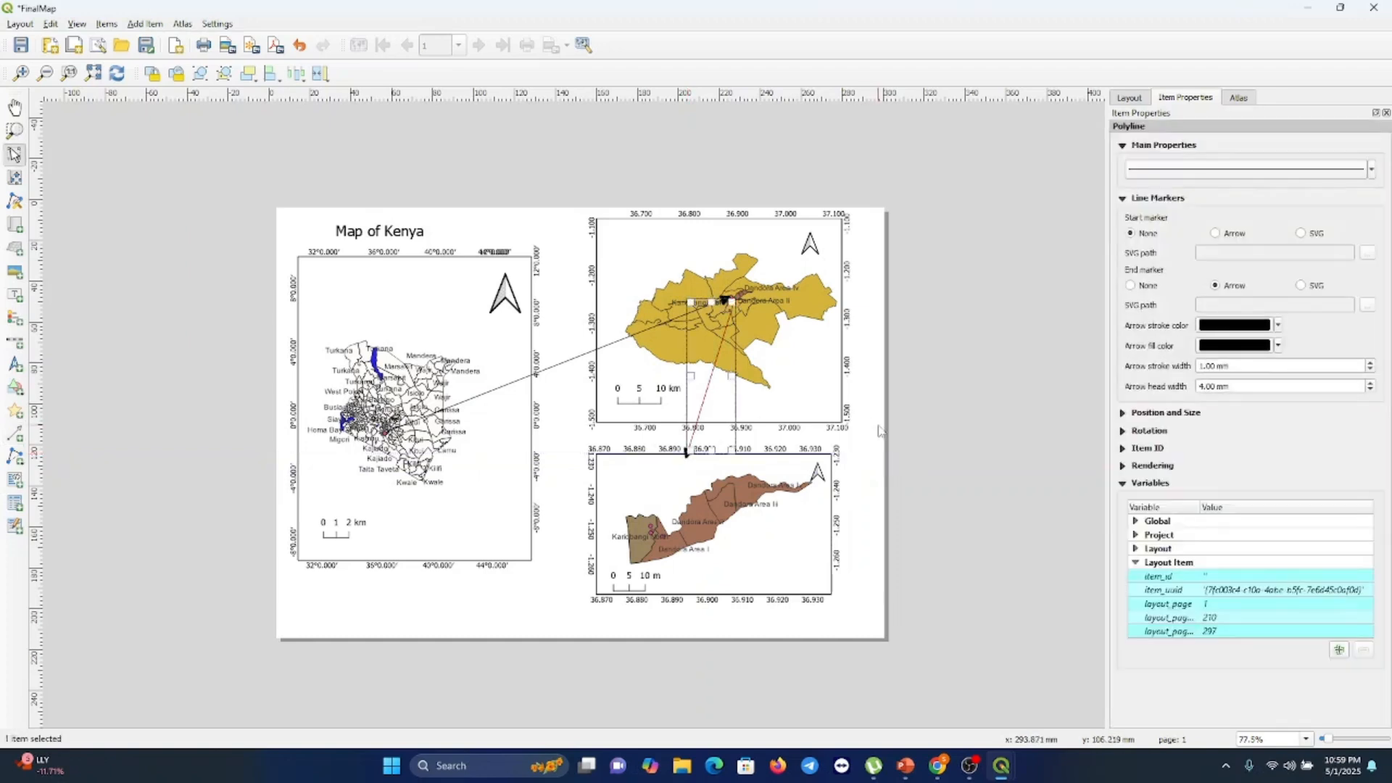
{"action": "left_click", "coordinate": [942, 466]}
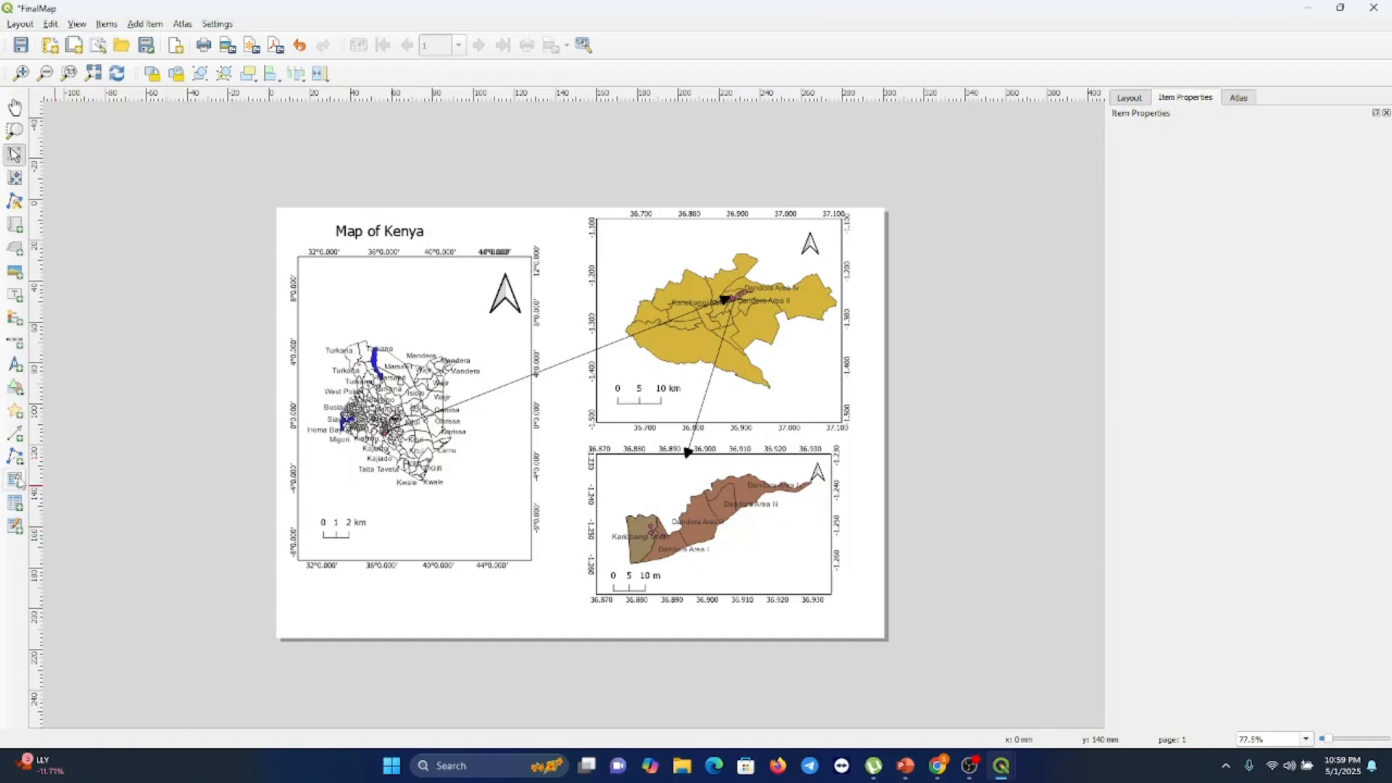
Add a legend and move it onto the lower-right corner of the Kenya map
{"action": "left_click", "coordinate": [15, 320]}
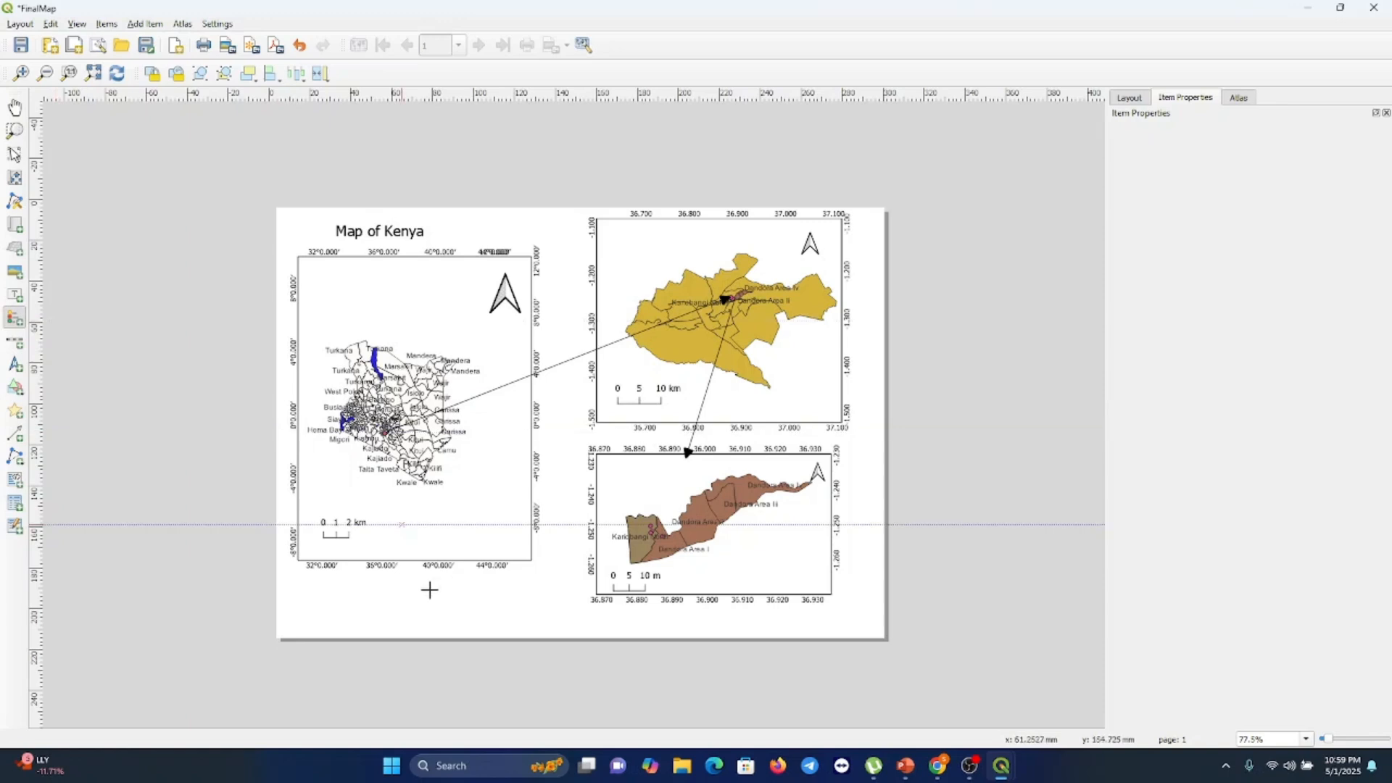
{"action": "left_click_drag", "start_coordinate": [415, 588], "coordinate": [508, 634]}
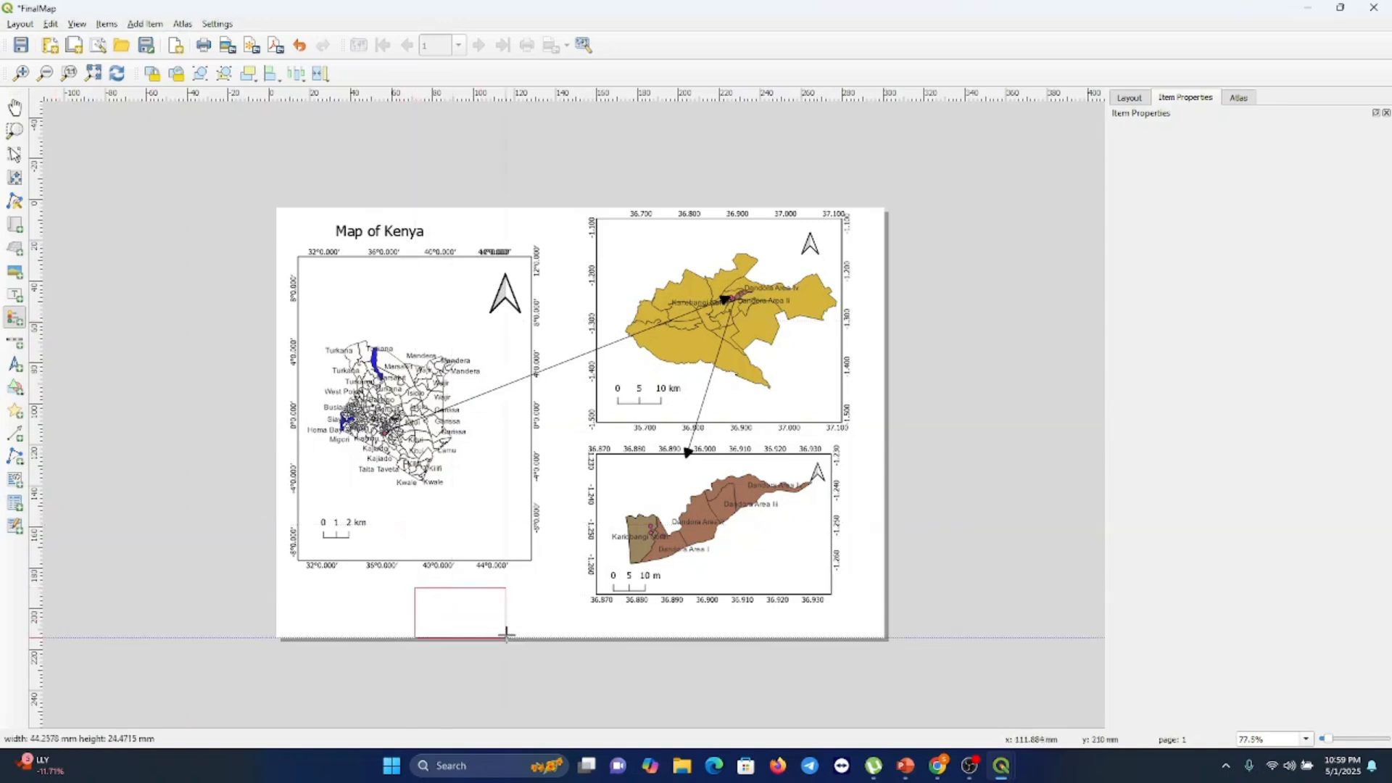
{"action": "left_click_drag", "start_coordinate": [506, 634], "coordinate": [509, 640]}
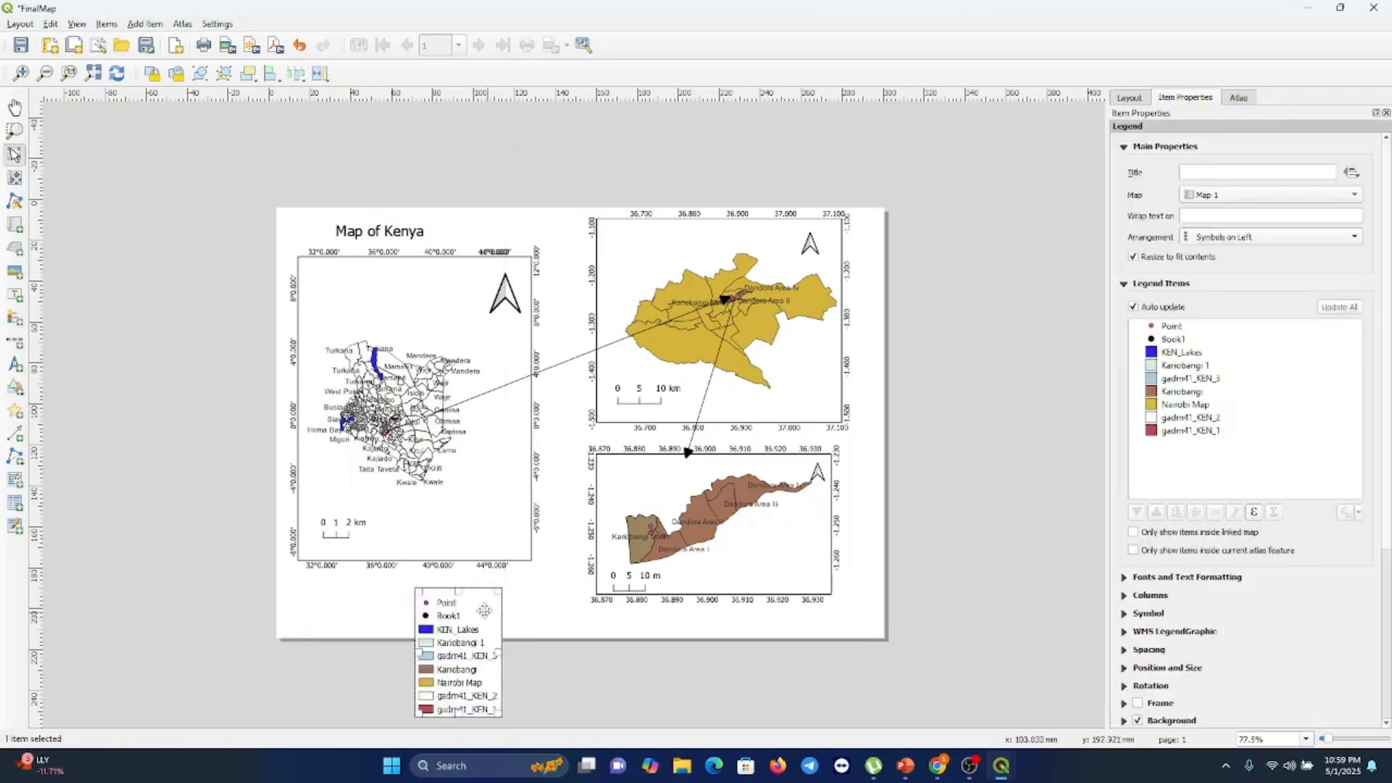
{"action": "left_click_drag", "start_coordinate": [483, 608], "coordinate": [487, 429]}
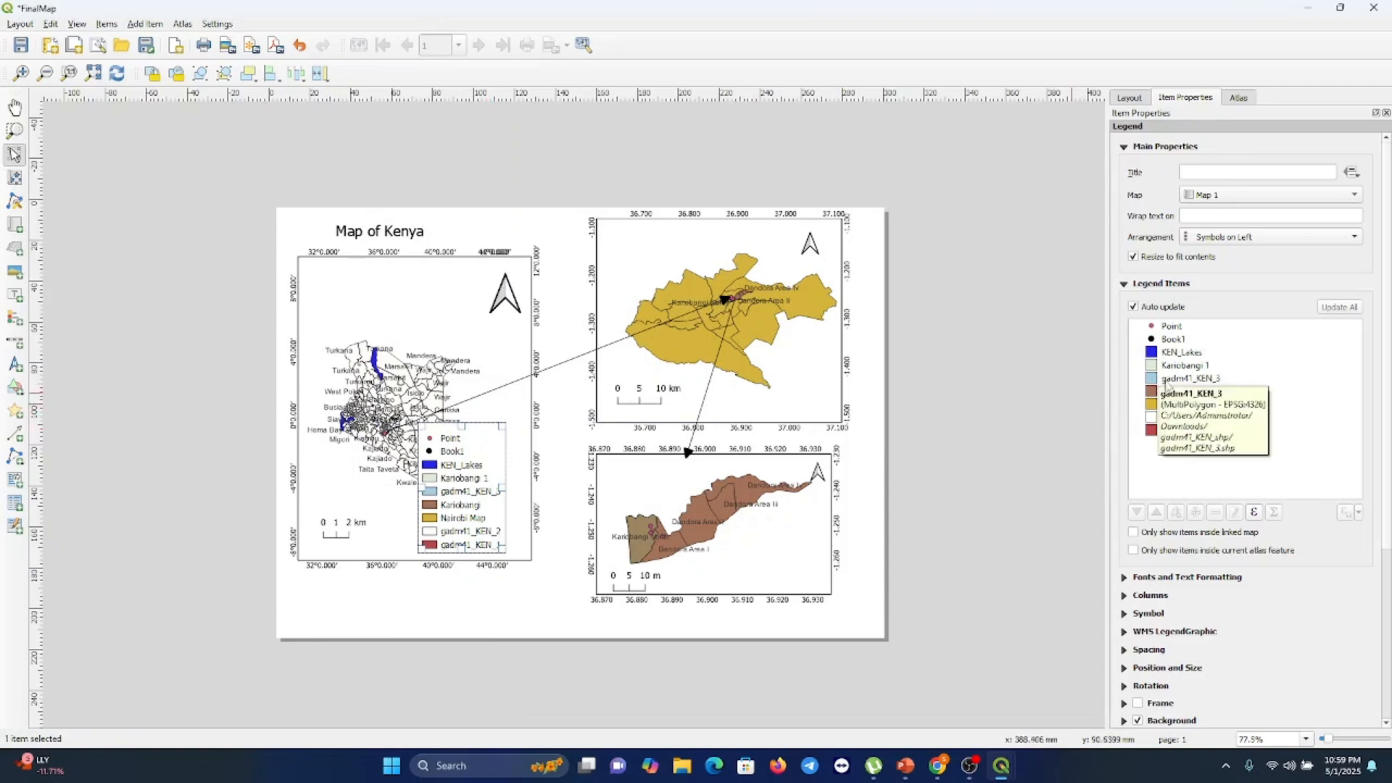
Turn off legend auto update and remove gadm41_KEN_1 from the legend items
{"action": "left_click", "coordinate": [1133, 308]}
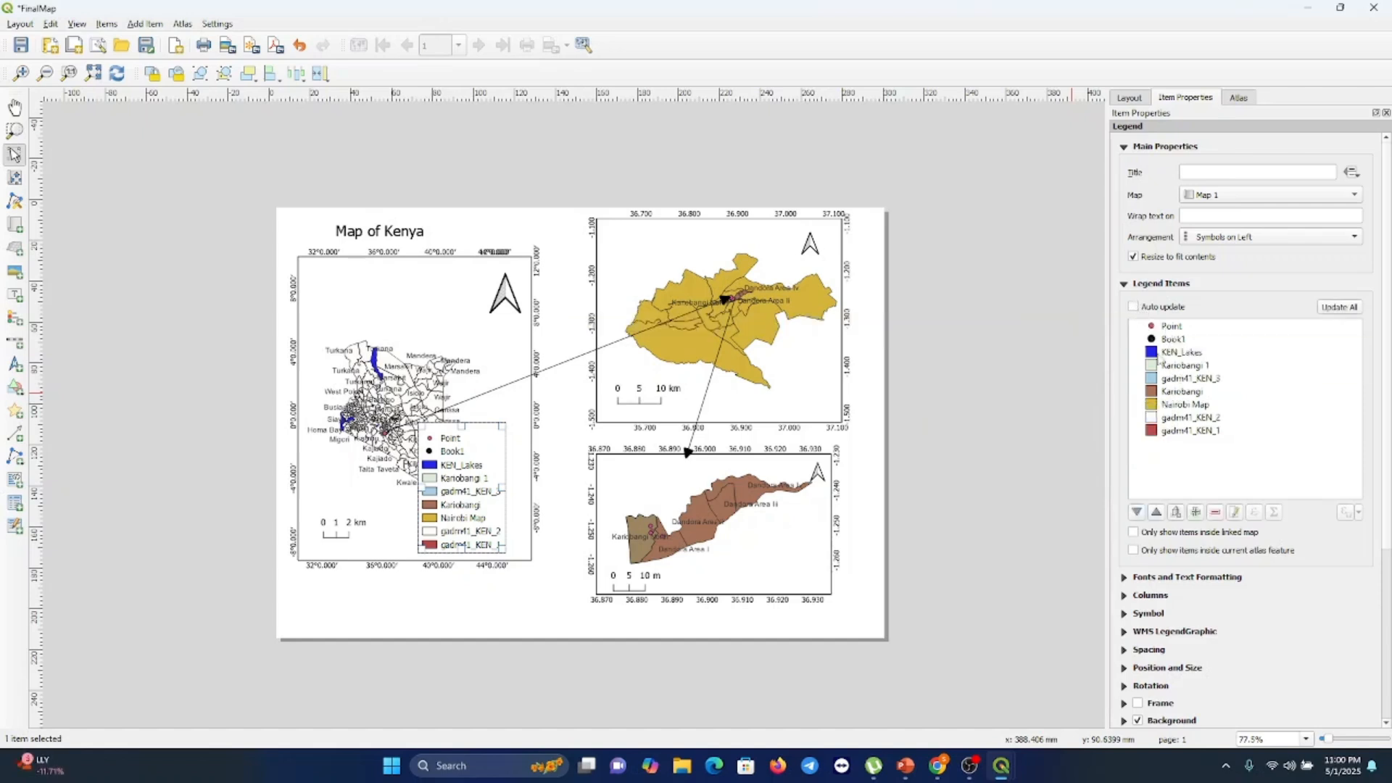
{"action": "left_click", "coordinate": [1160, 432]}
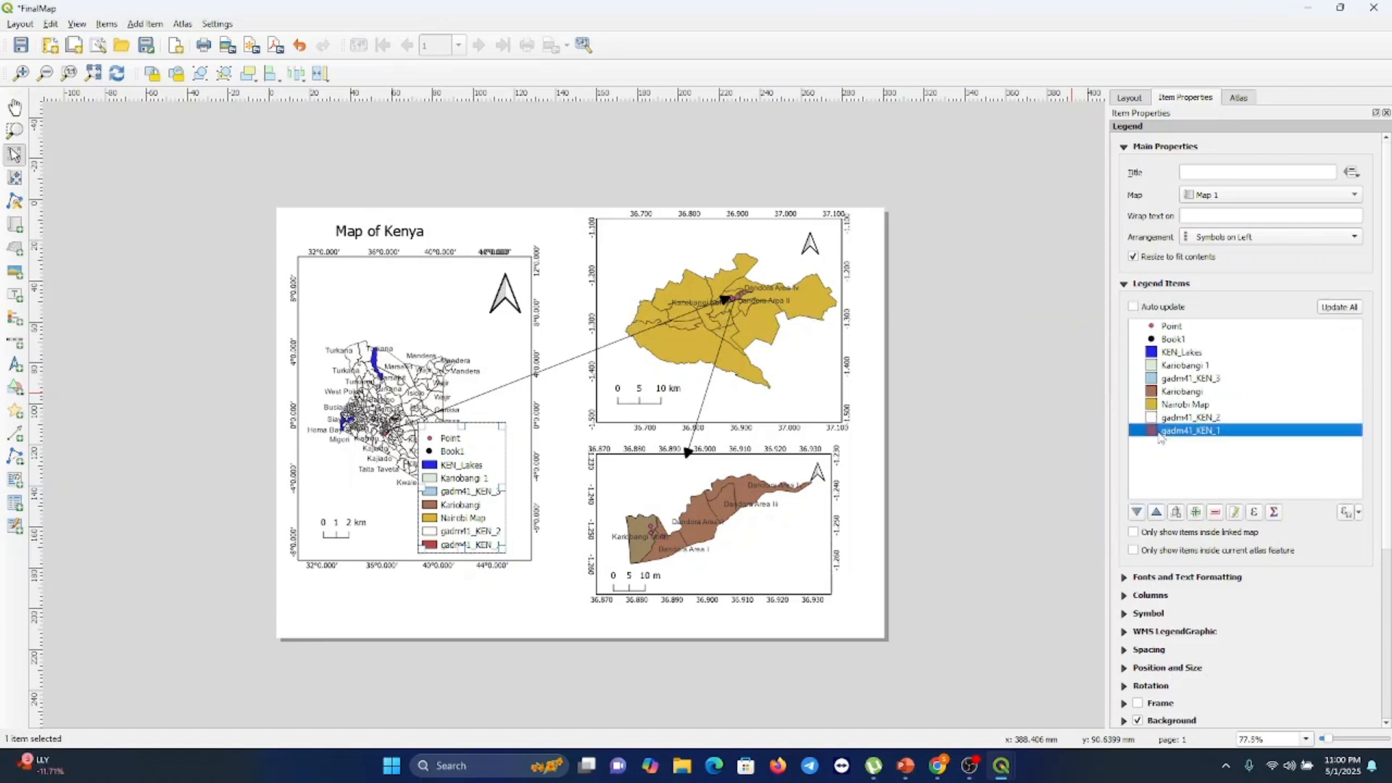
{"action": "left_click", "coordinate": [1216, 514]}
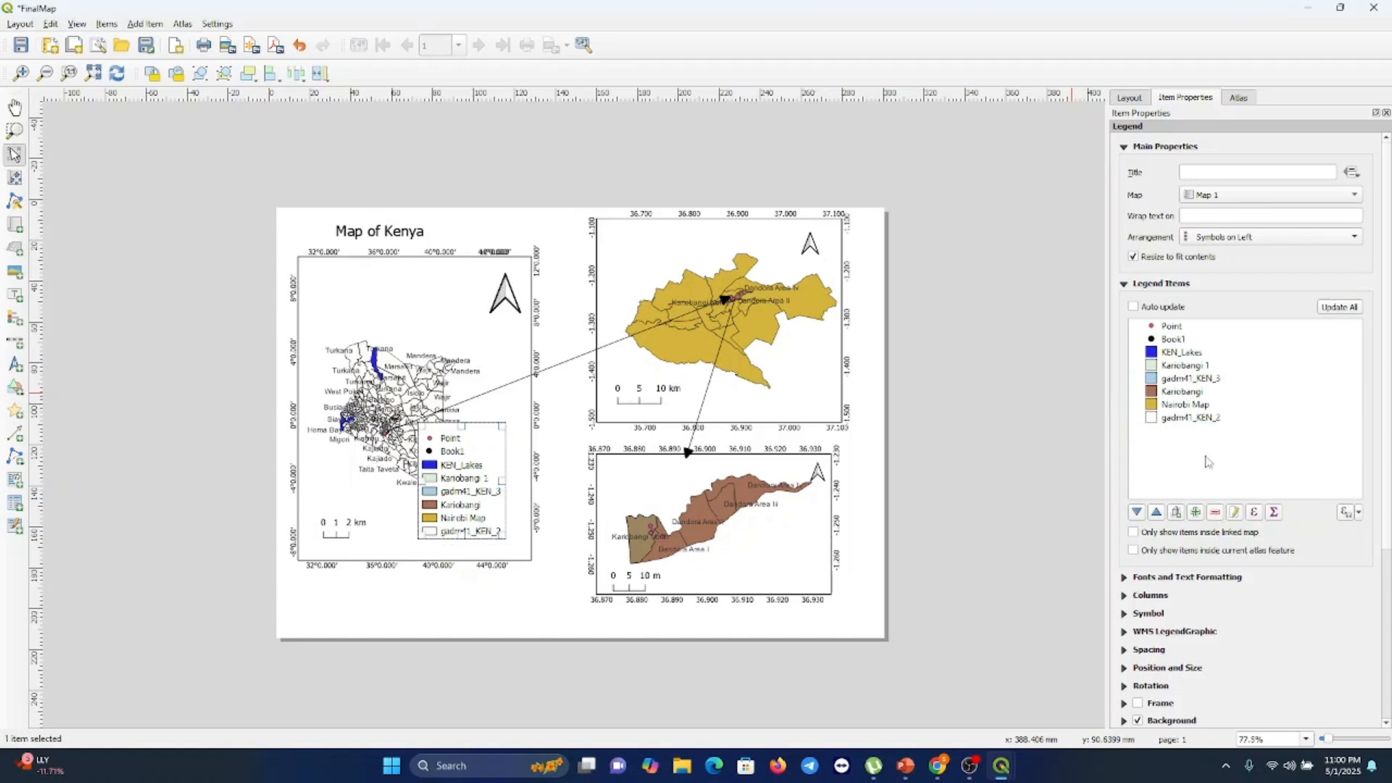
Remove the legend entries from KEN_Lakes through gadm41_KEN_2, keeping only Point and Book1
{"action": "left_click", "coordinate": [1193, 418]}
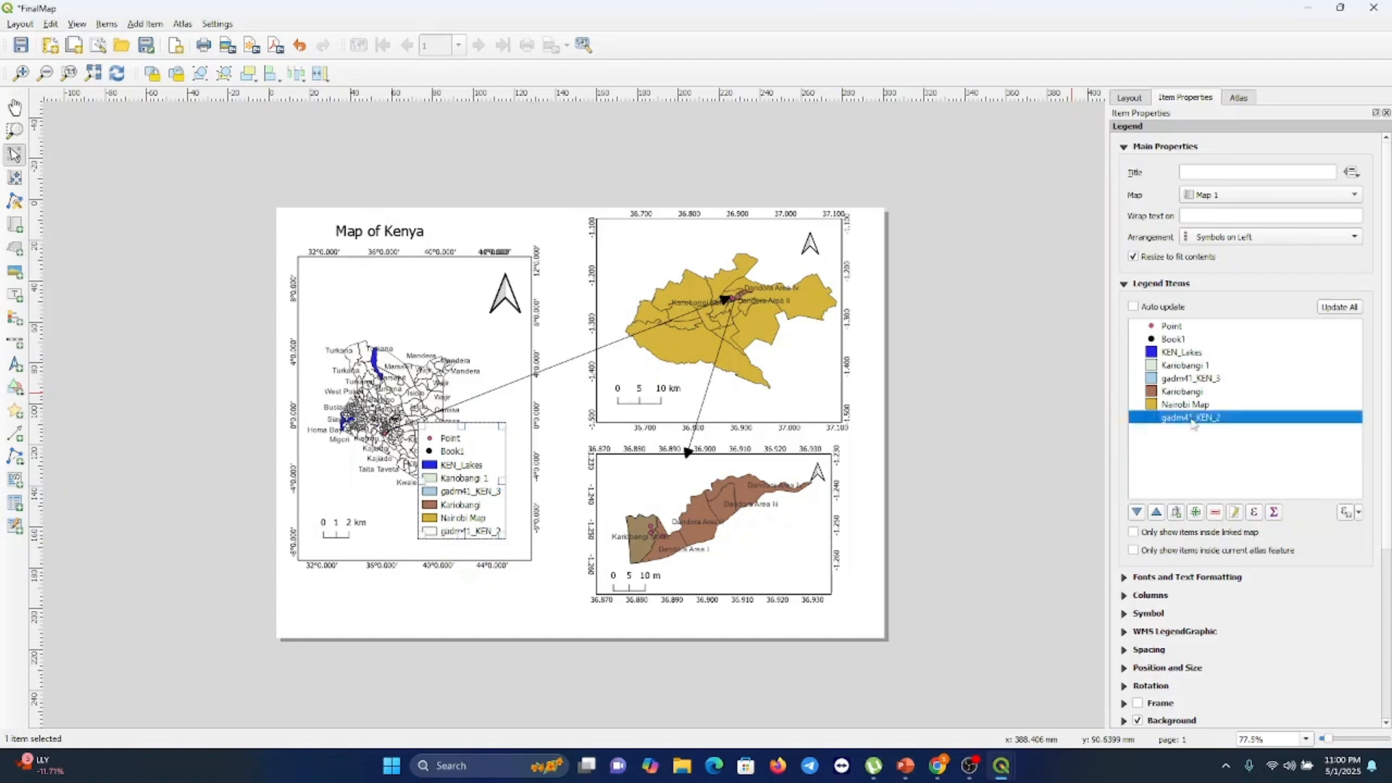
{"action": "left_click", "coordinate": [1182, 354], "text": "shift"}
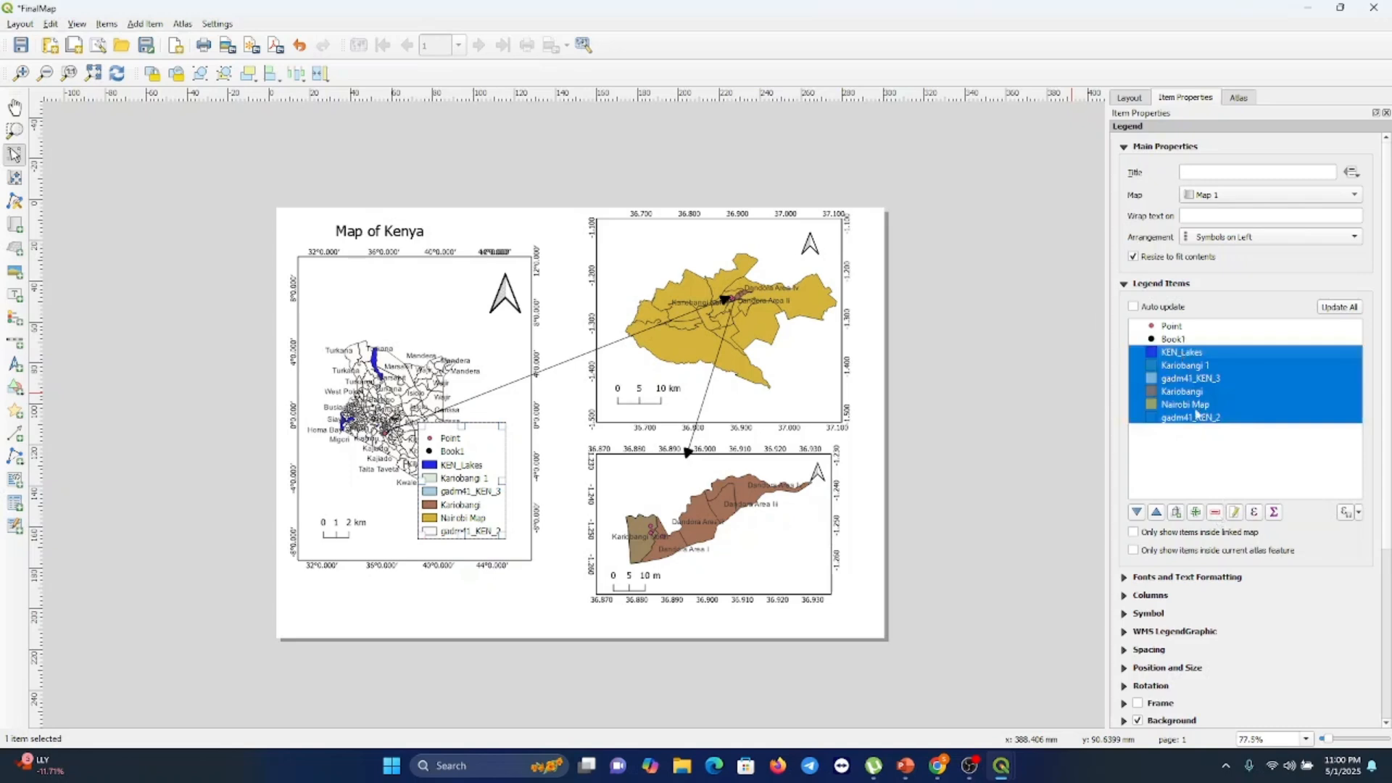
{"action": "left_click", "coordinate": [1216, 514]}
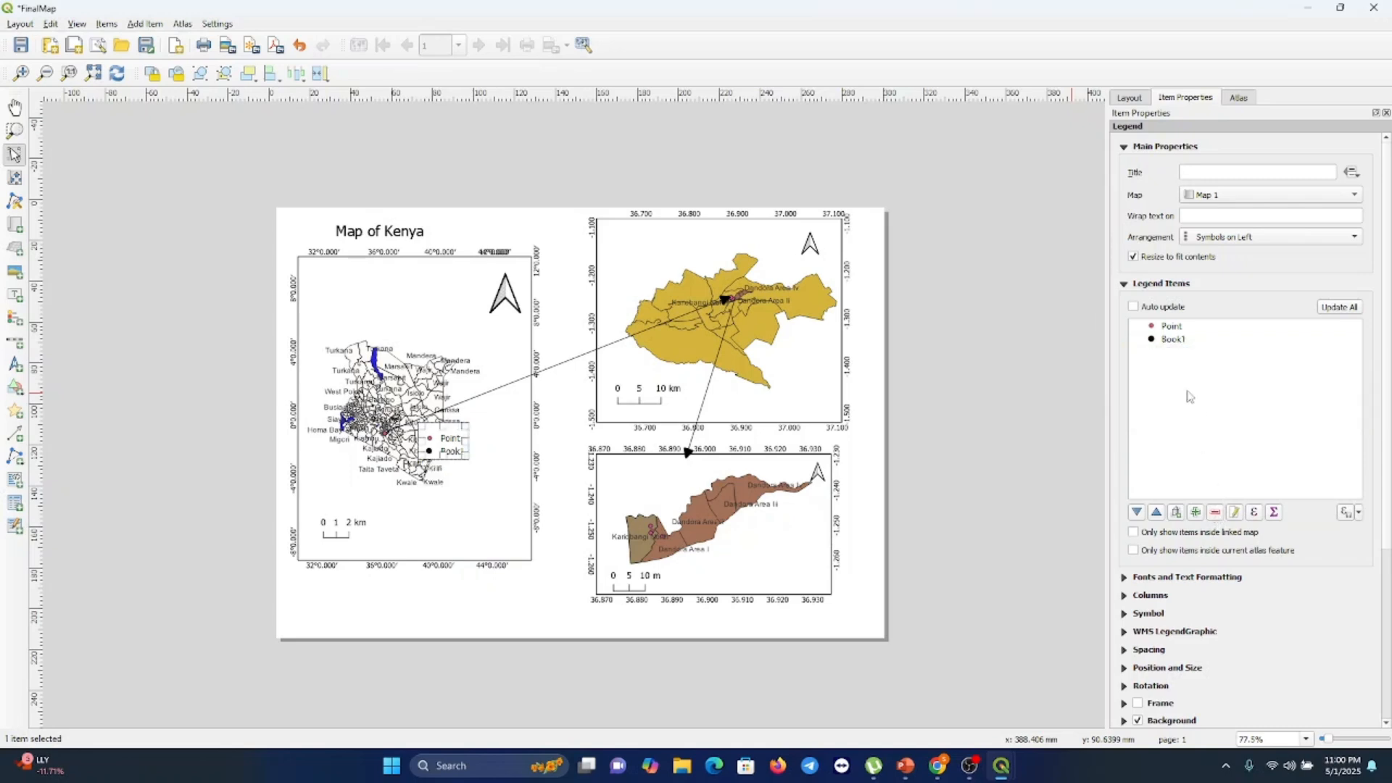
Remove Book1 from the legend items and relabel the Point entry as Sampling Site
{"action": "left_click", "coordinate": [1180, 340]}
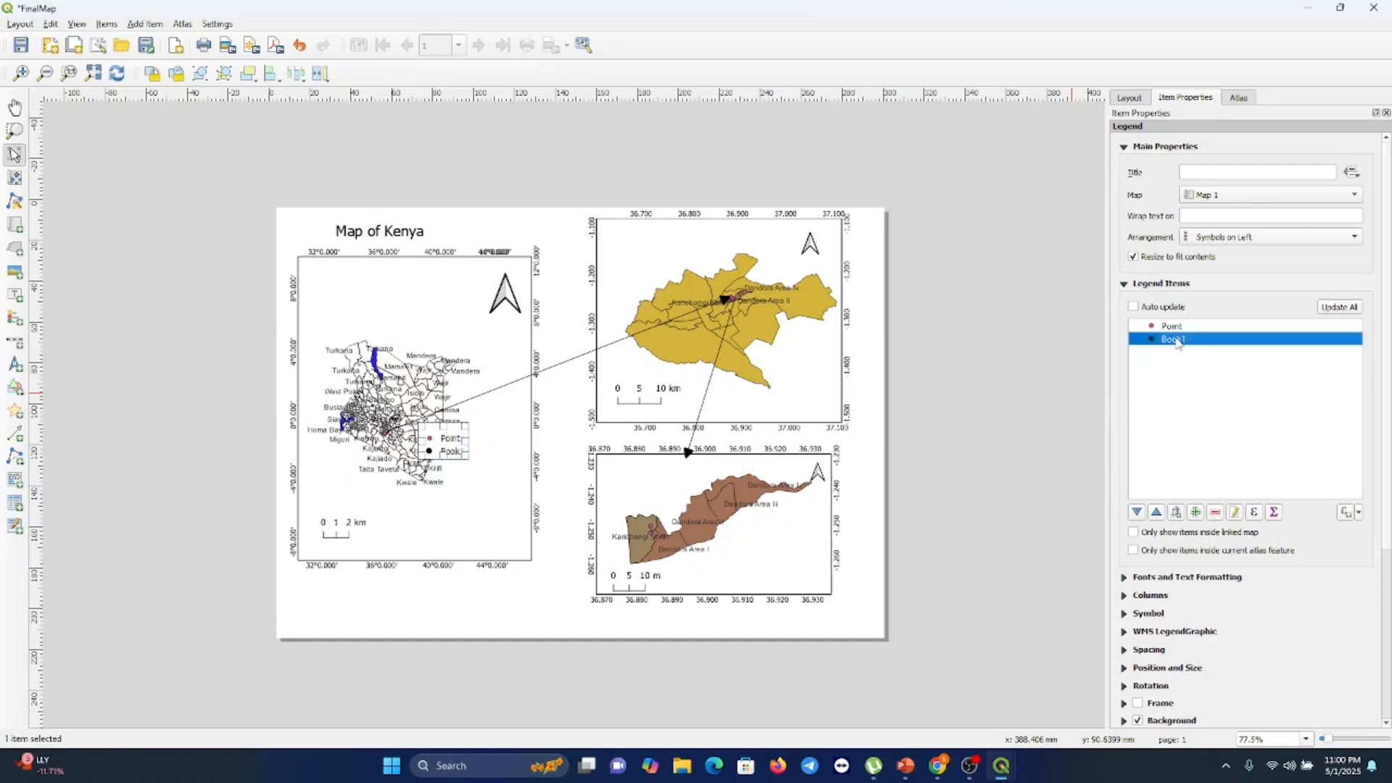
{"action": "left_click", "coordinate": [1216, 513]}
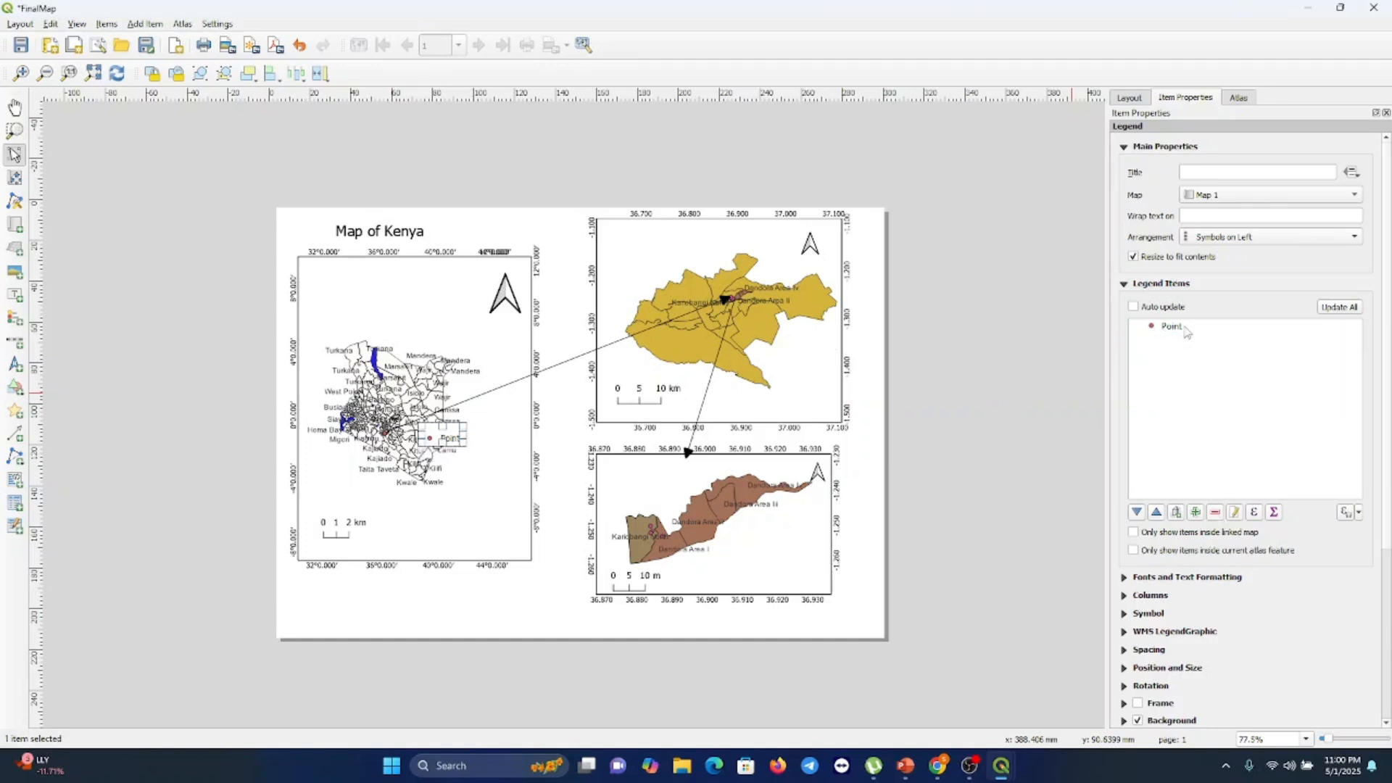
{"action": "left_click", "coordinate": [1186, 330]}
{"action": "double_click", "coordinate": [1186, 330]}
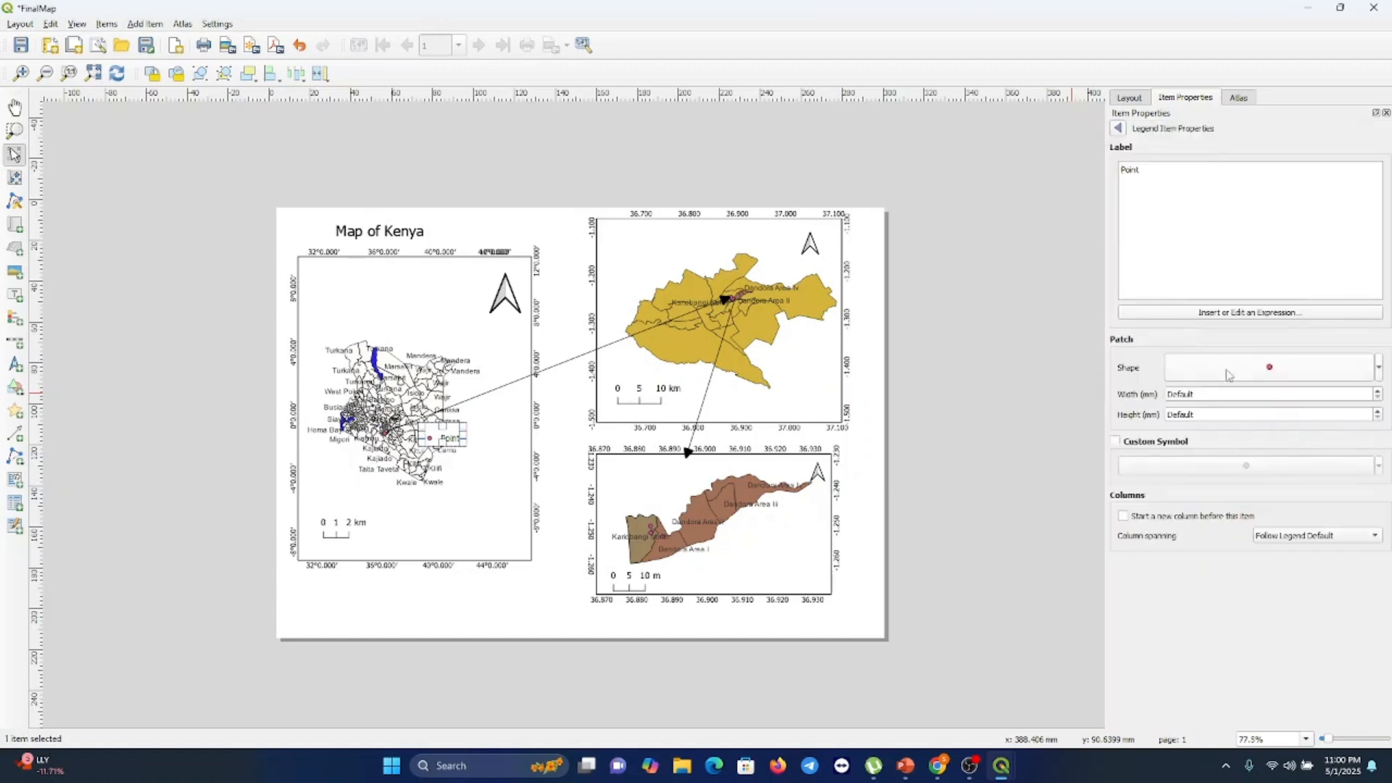
{"action": "left_click_drag", "start_coordinate": [1155, 168], "coordinate": [1115, 176]}
{"action": "type", "text": "Sano"}
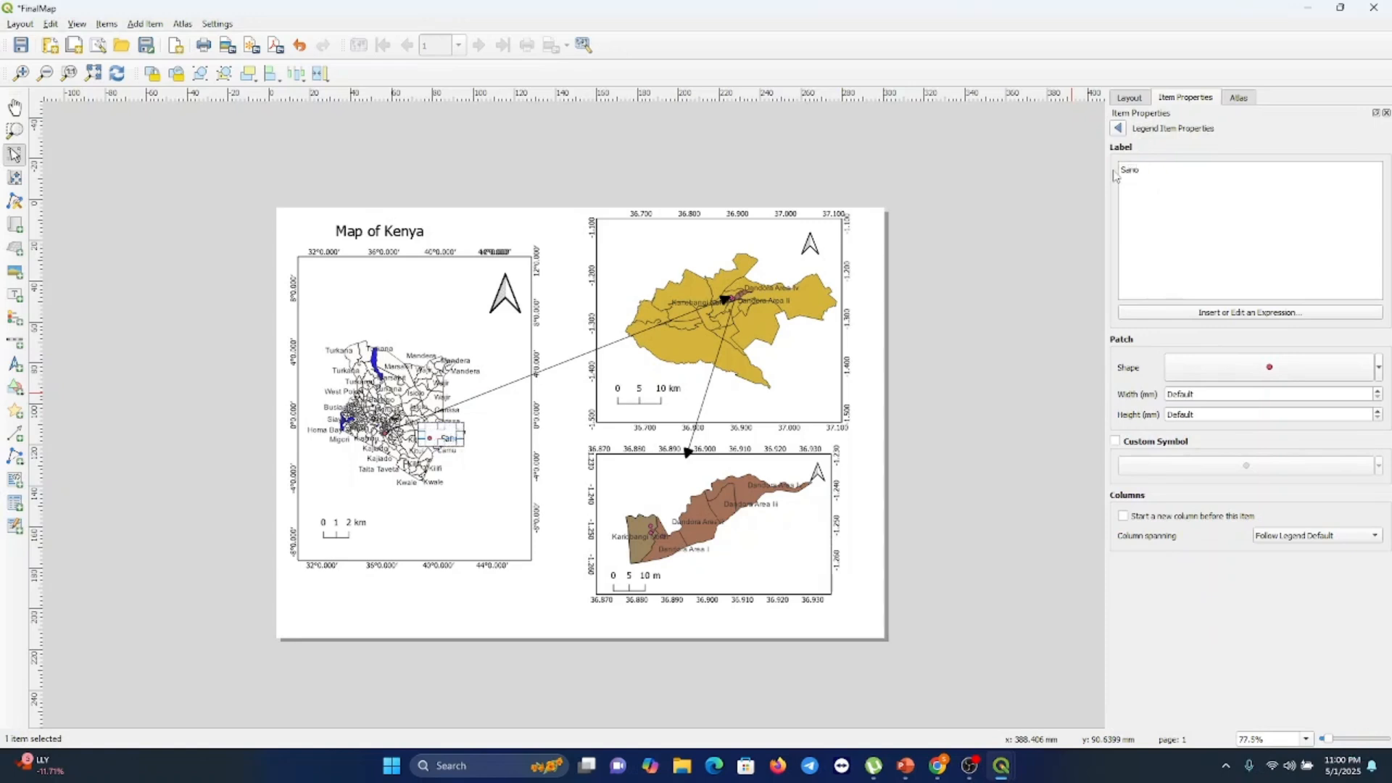
{"action": "key", "text": "BackSpace"}
{"action": "type", "text": "pling Site"}
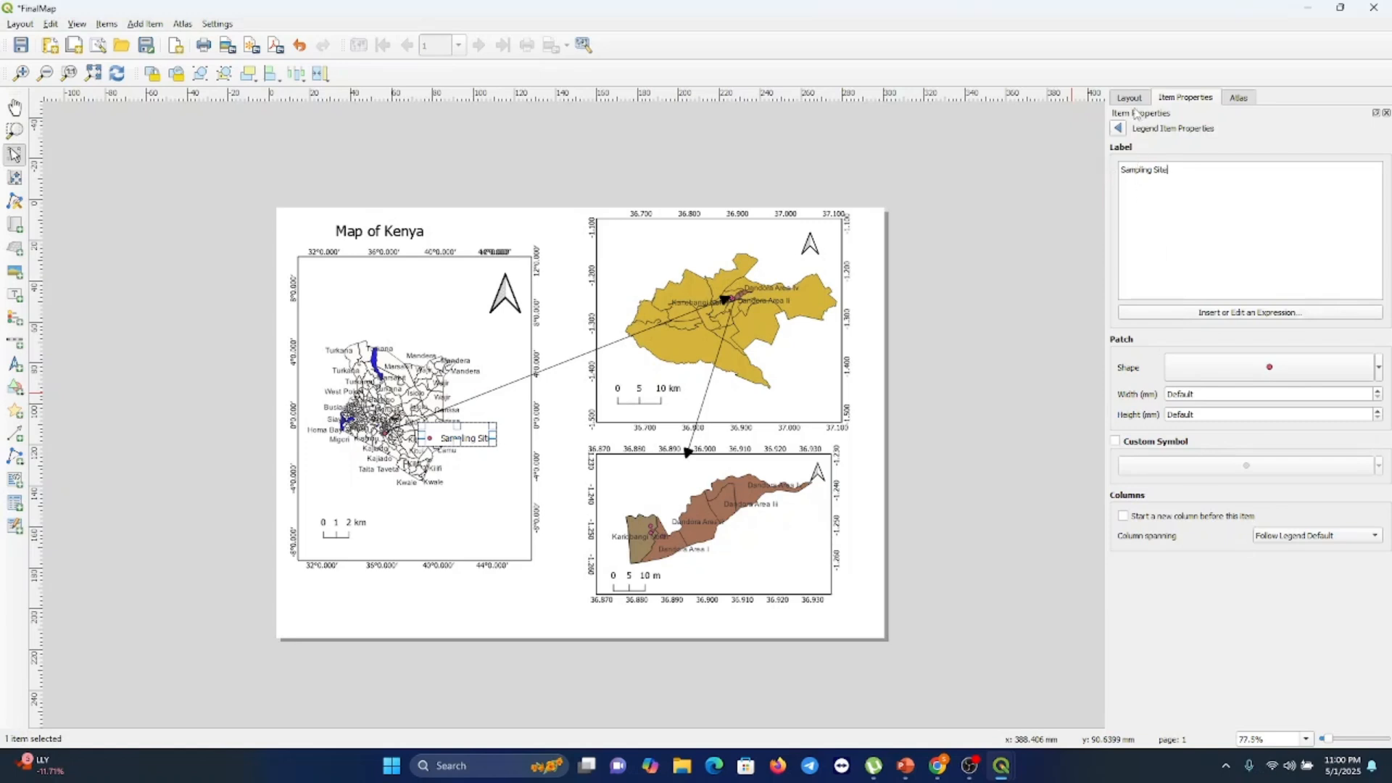
{"action": "left_click", "coordinate": [1118, 128]}
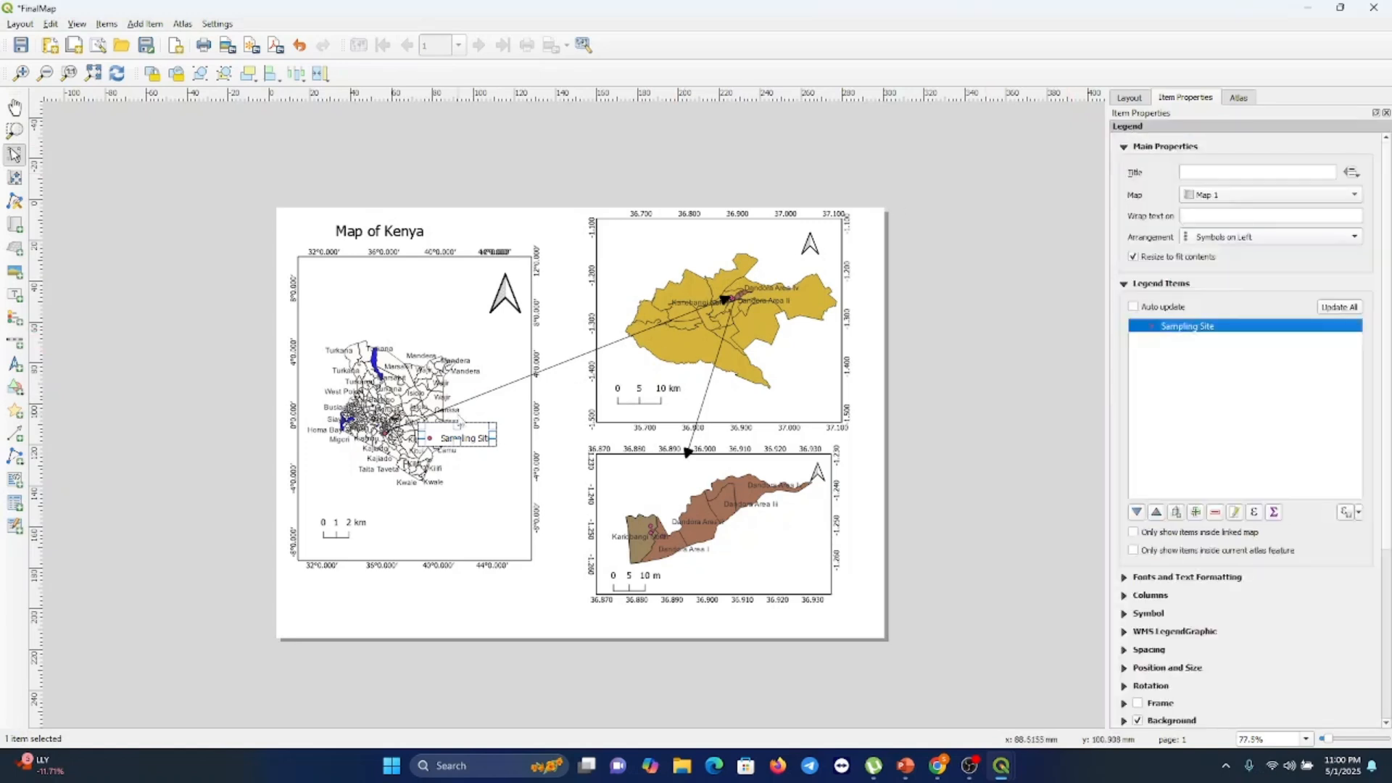
Move the legend onto the lower-right corner of the Kariobangi detail map and set its title to Legend
{"action": "left_click_drag", "start_coordinate": [486, 475], "coordinate": [785, 544]}
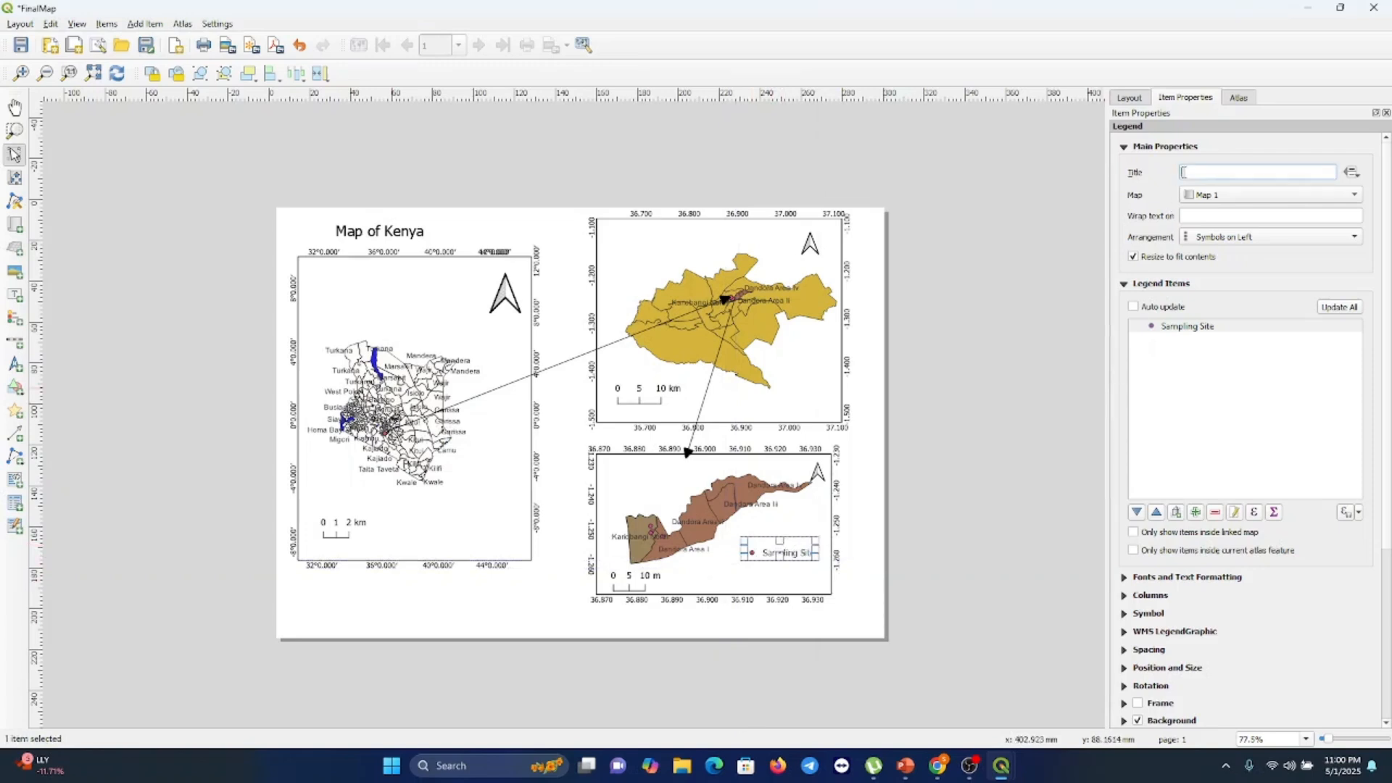
{"action": "type", "text": "Legen"}
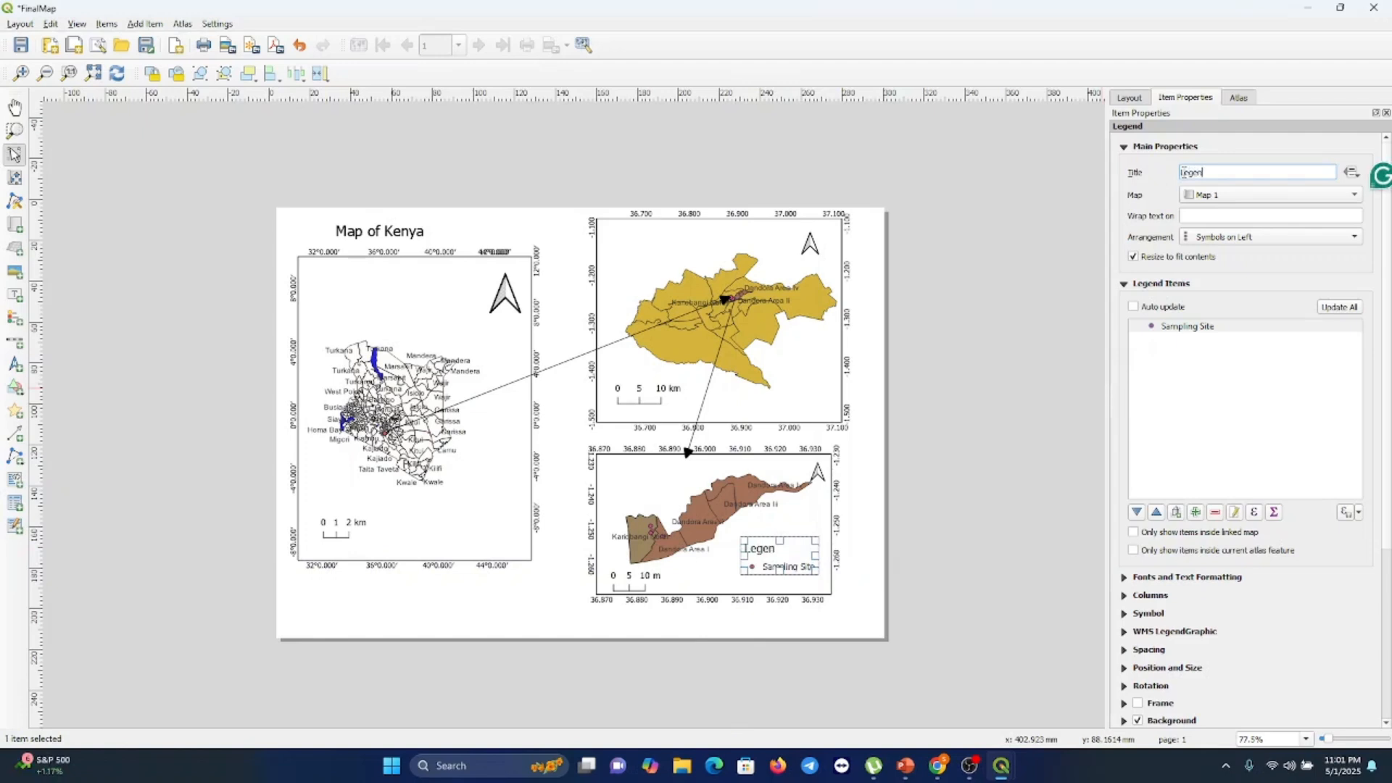
{"action": "type", "text": "d"}
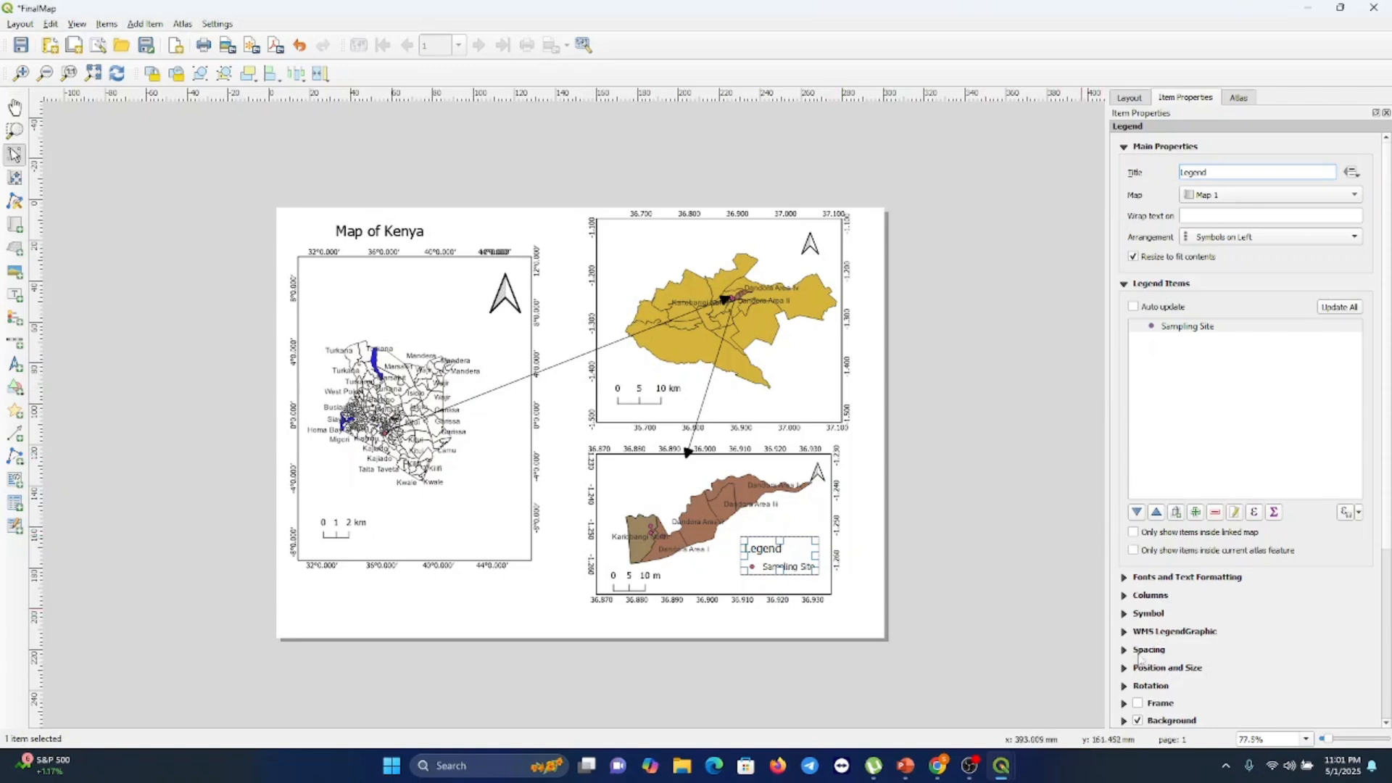
Turn on the legend's frame and deselect it
{"action": "left_click", "coordinate": [1136, 704]}
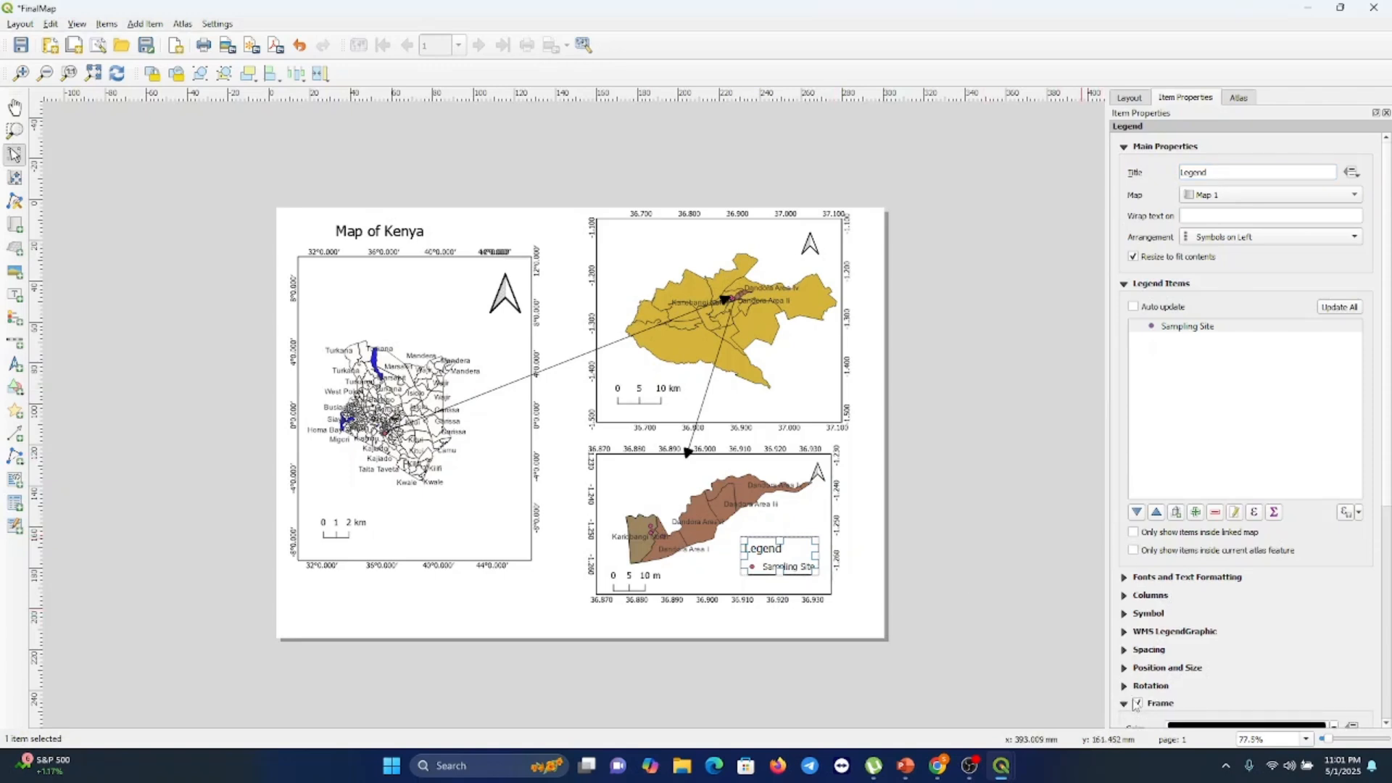
{"action": "left_click", "coordinate": [972, 670]}
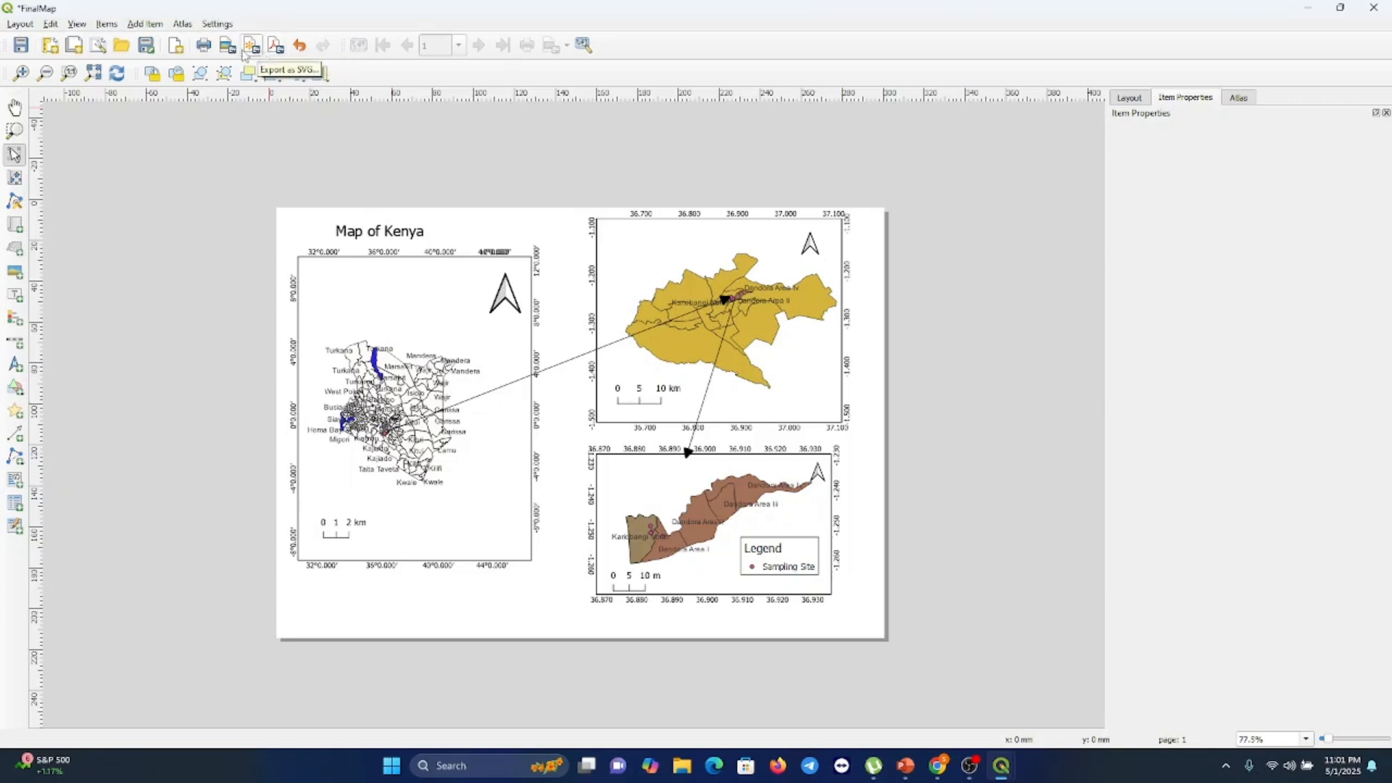
Export the layout as a PDF named FinalMap in Downloads, keeping text exported as paths
{"action": "left_click", "coordinate": [276, 47]}
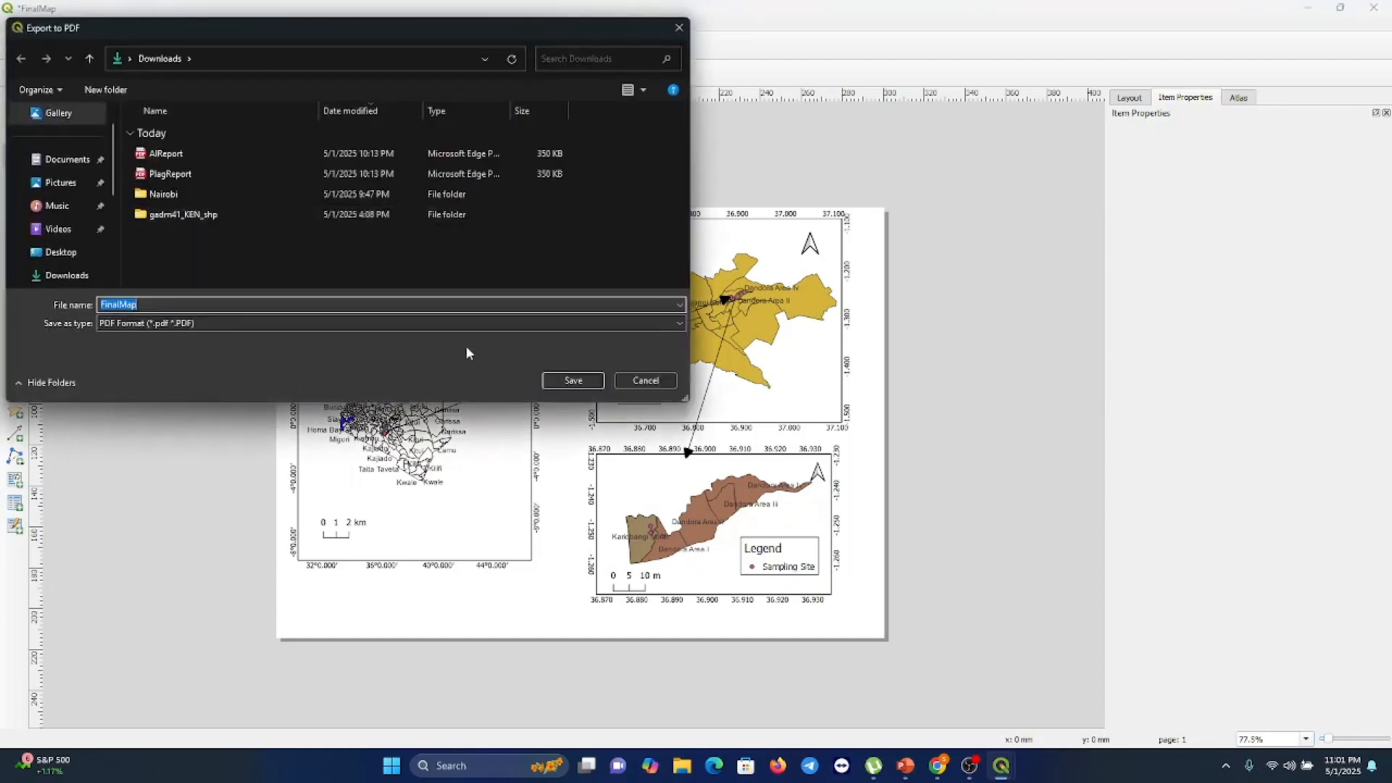
{"action": "left_click", "coordinate": [566, 383]}
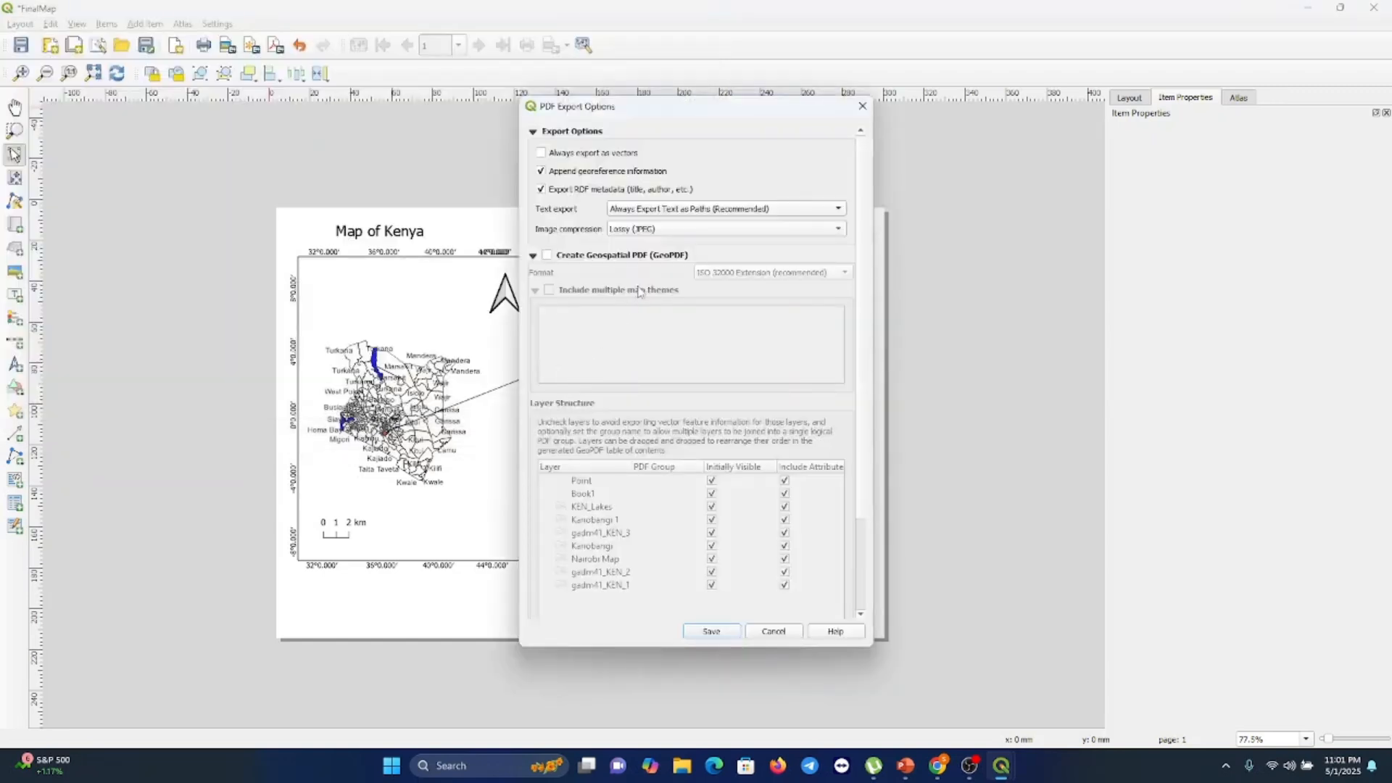
{"action": "left_click", "coordinate": [831, 211]}
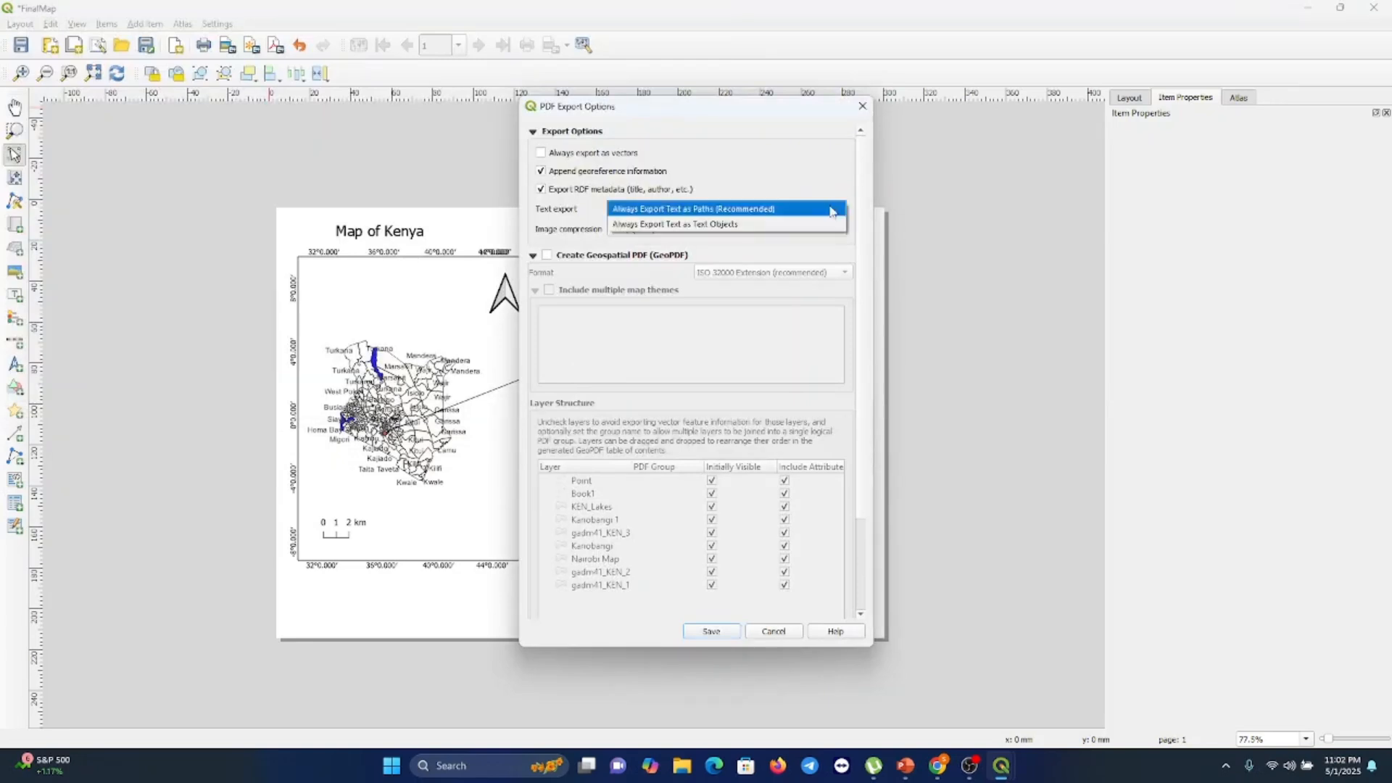
{"action": "left_click", "coordinate": [831, 210]}
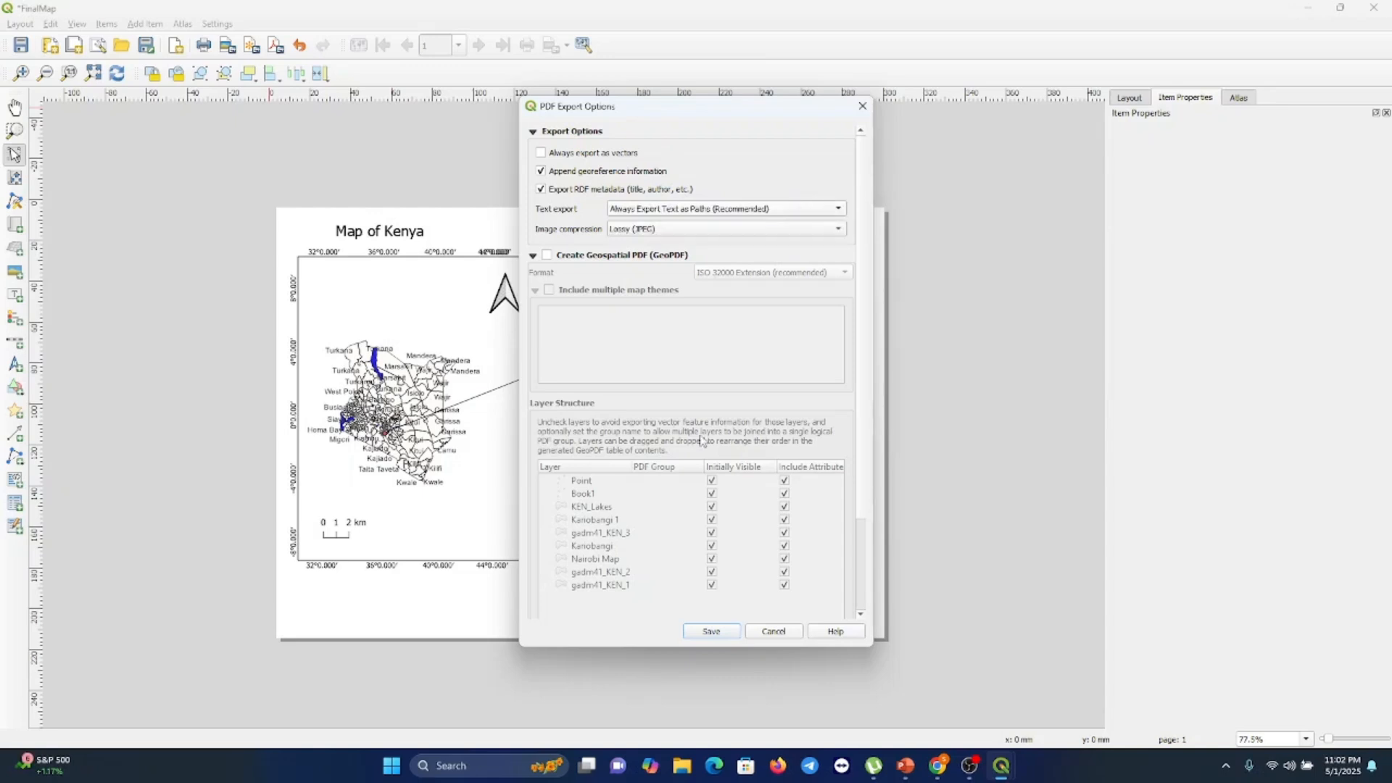
{"action": "left_click", "coordinate": [716, 633]}
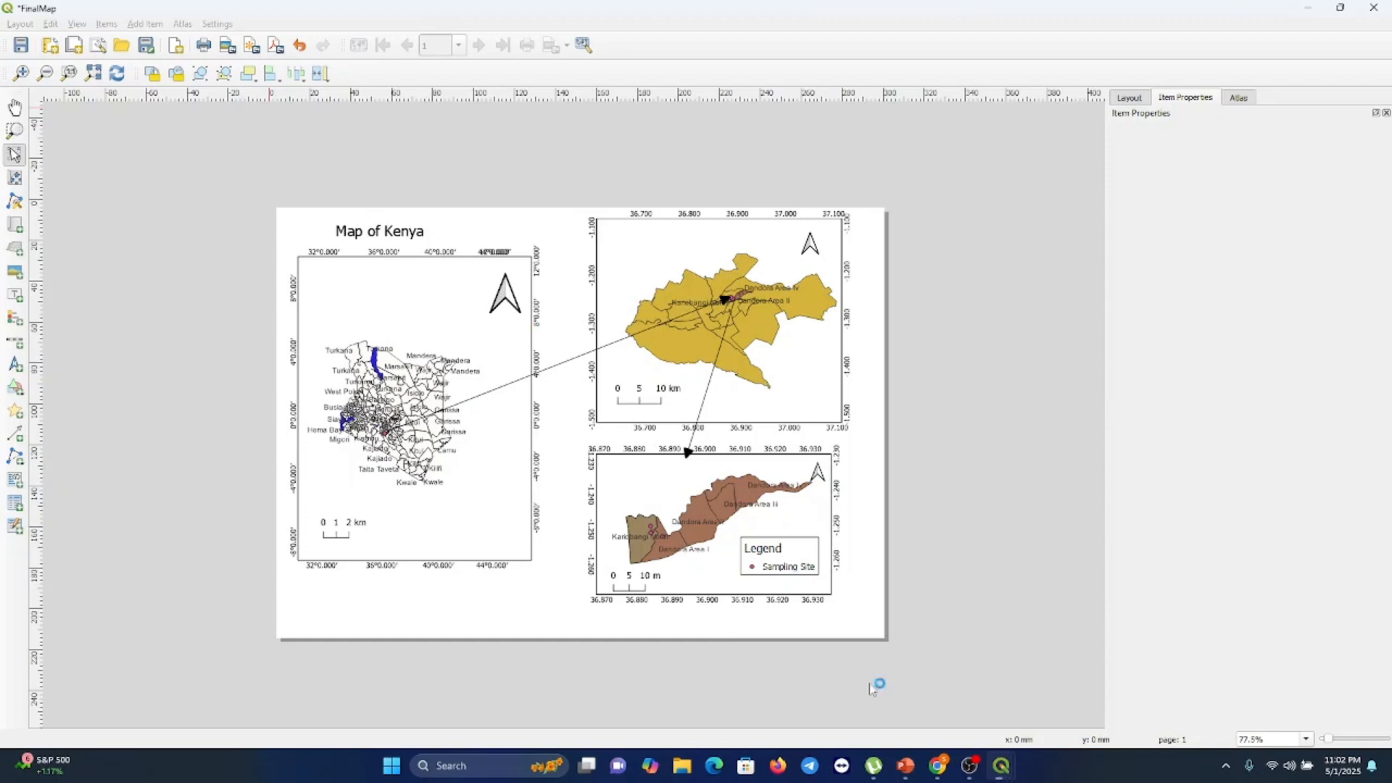
{"action": "left_click", "coordinate": [937, 768]}
{"action": "left_click", "coordinate": [939, 766]}
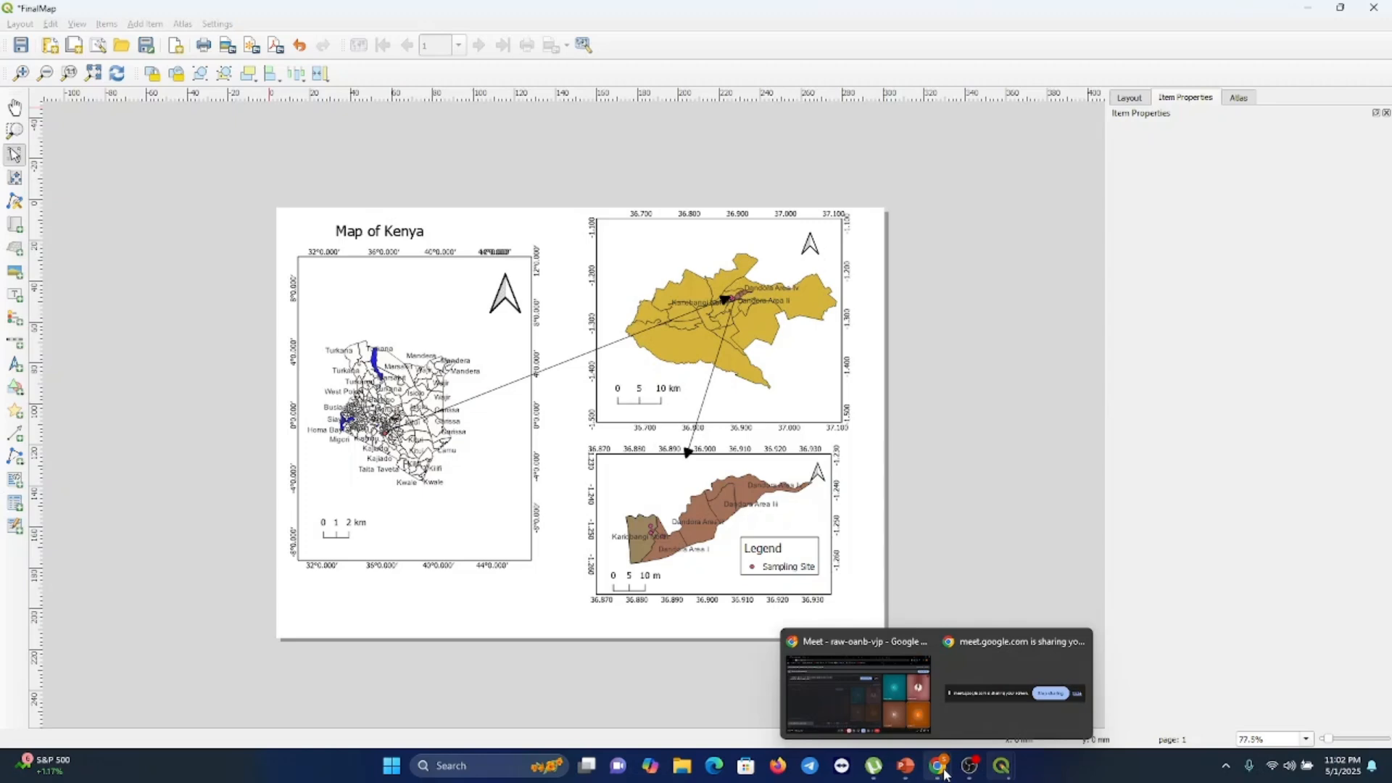
{"action": "left_click", "coordinate": [858, 692]}
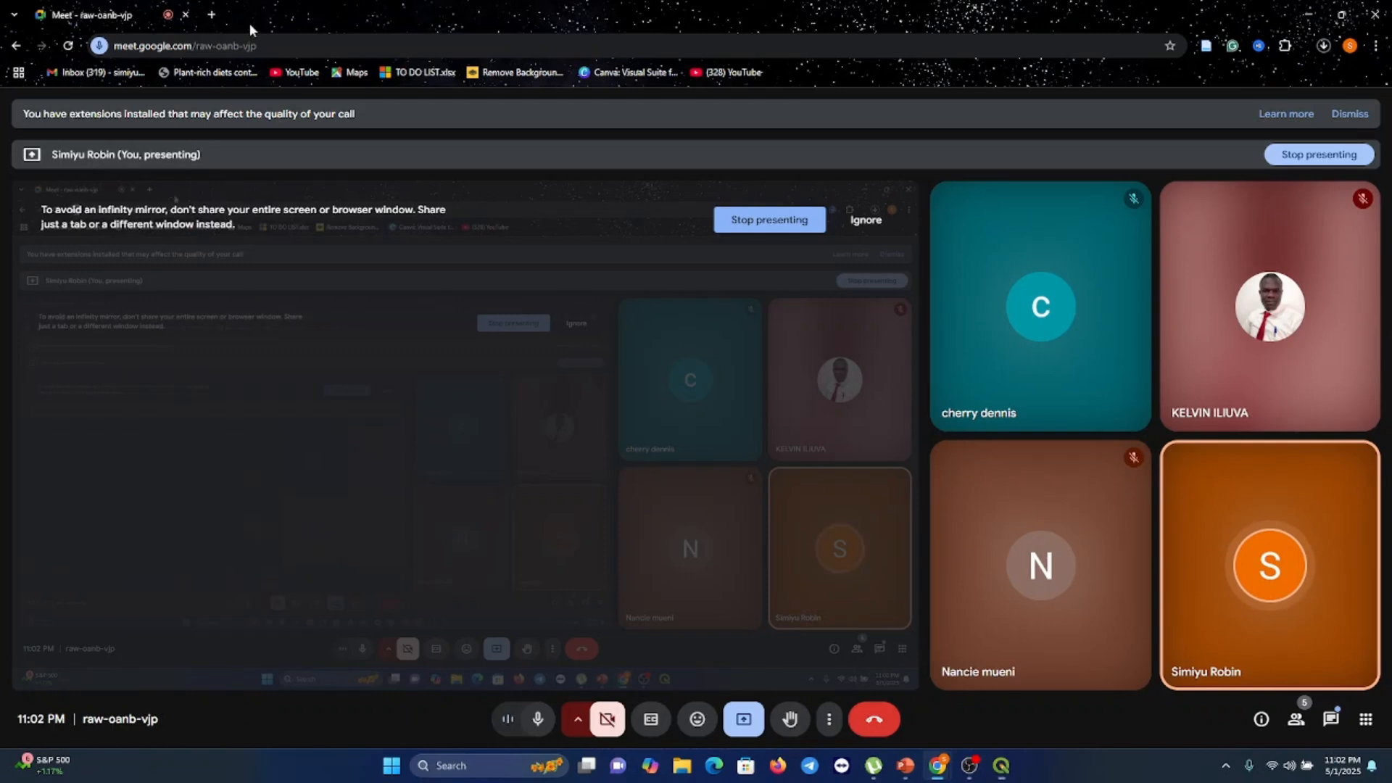
{"action": "mouse_move", "coordinate": [1002, 764]}
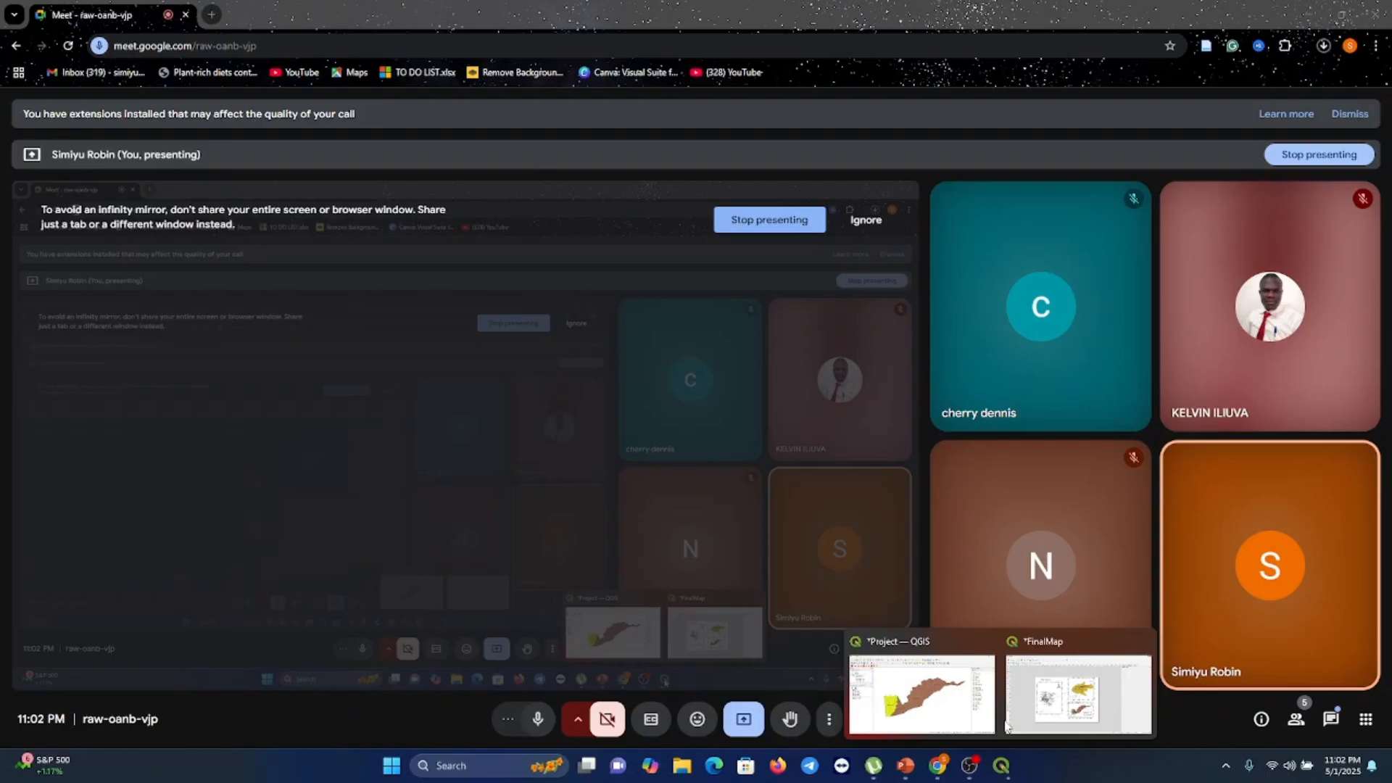
{"action": "left_click", "coordinate": [1008, 725]}
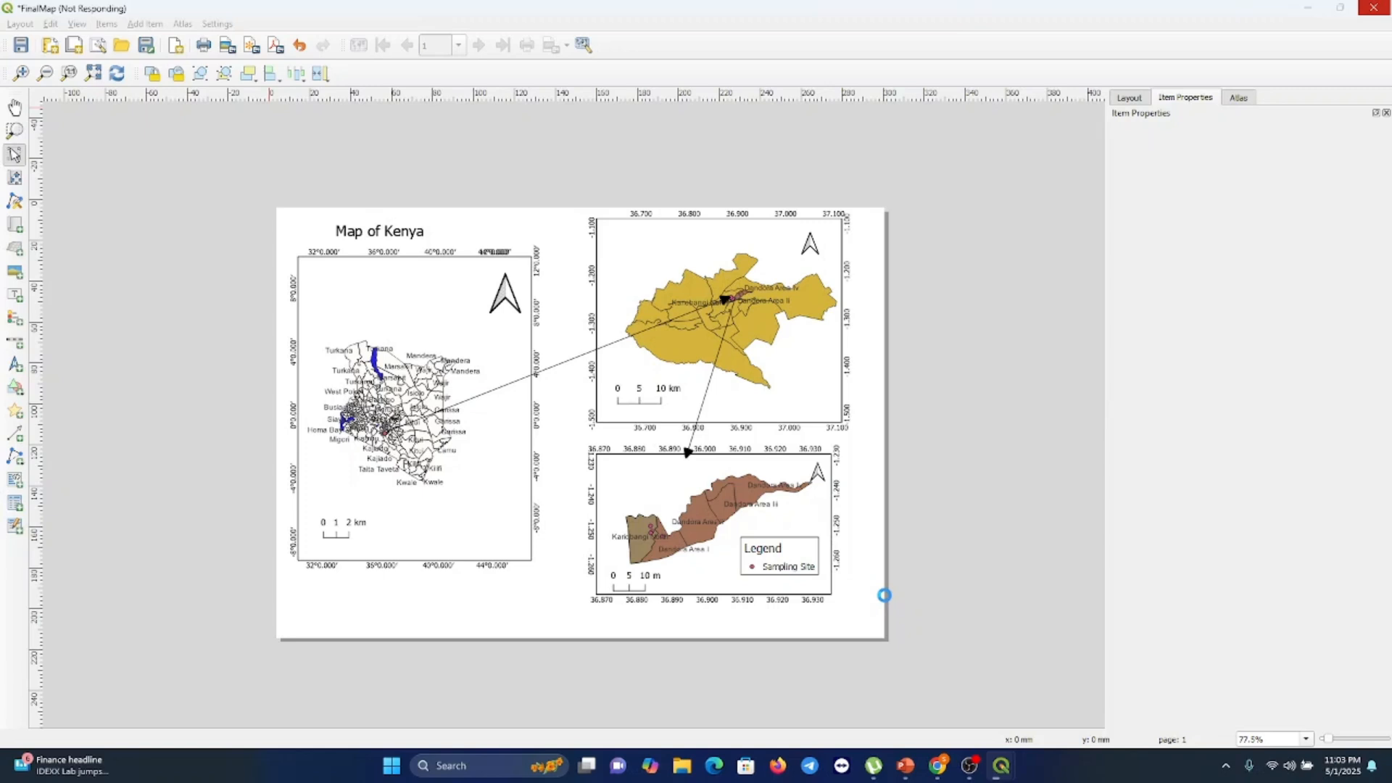
{"action": "key", "text": "alt+Tab"}
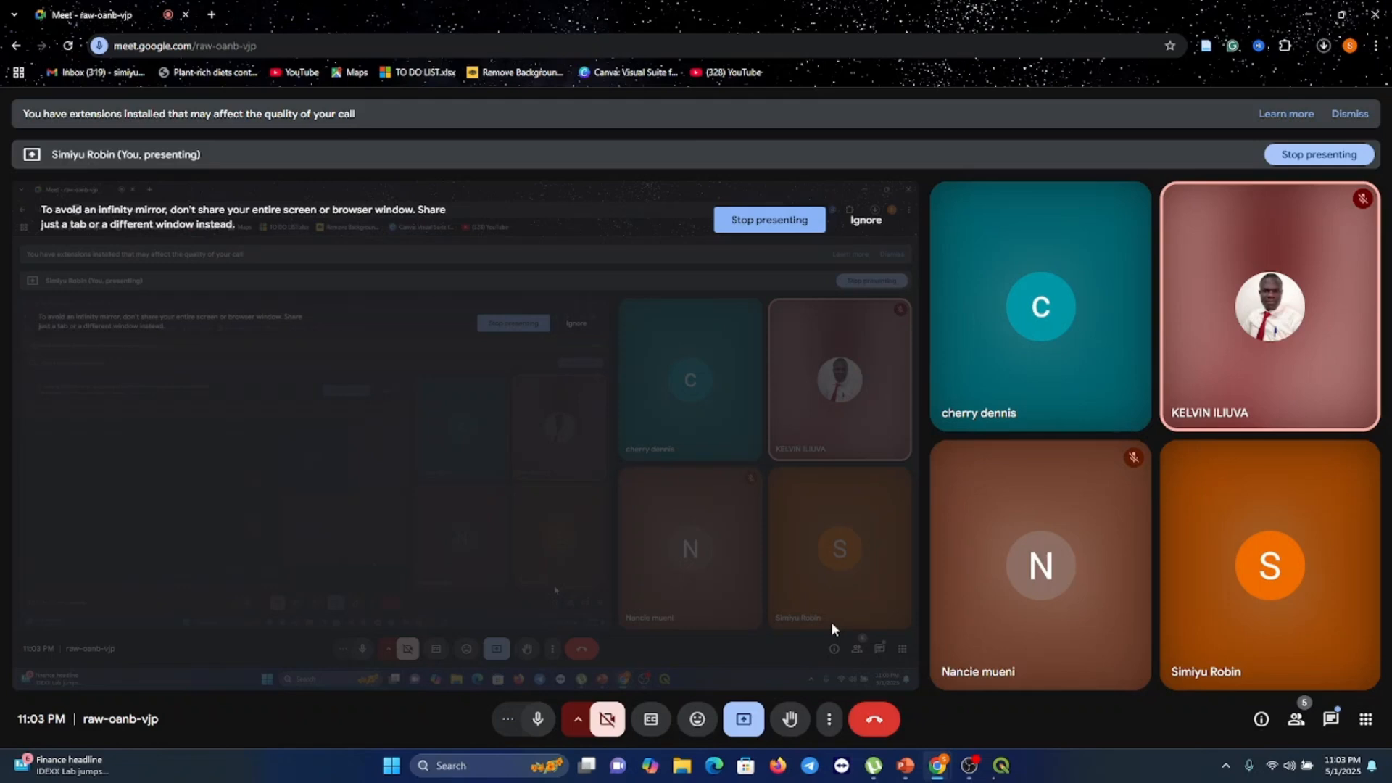
{"action": "key", "text": "alt+Tab"}
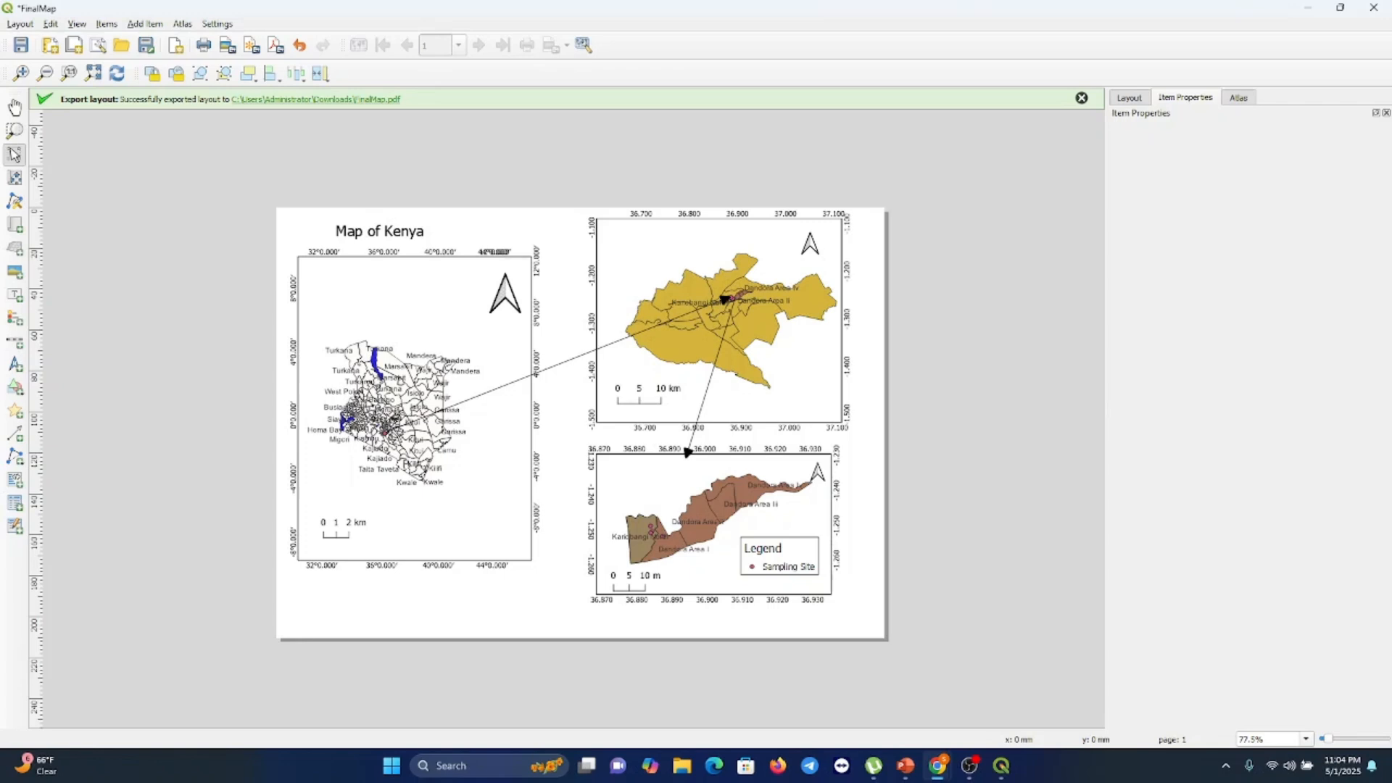
{"action": "key", "text": "alt+Tab"}
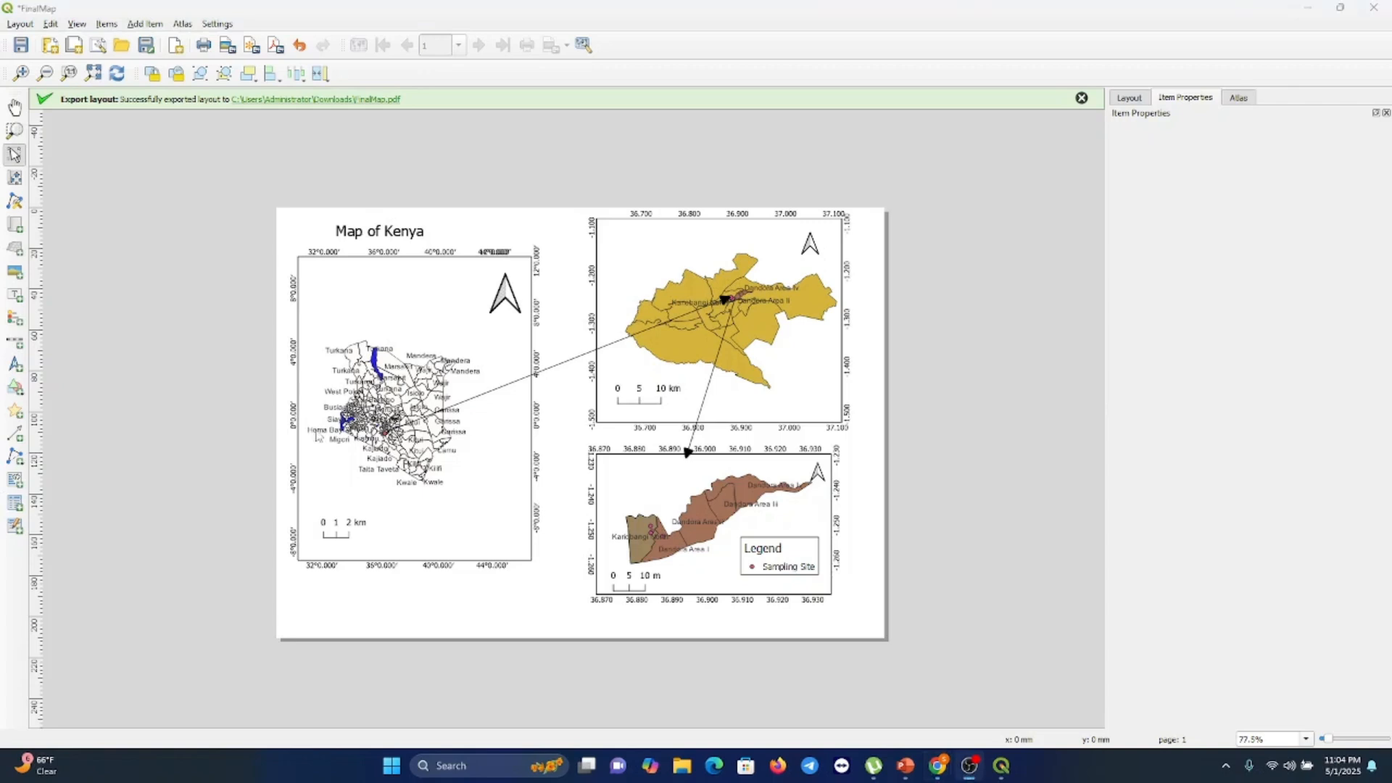
Open the exported FinalMap PDF from the Downloads folder in File Explorer
{"action": "left_click", "coordinate": [683, 765]}
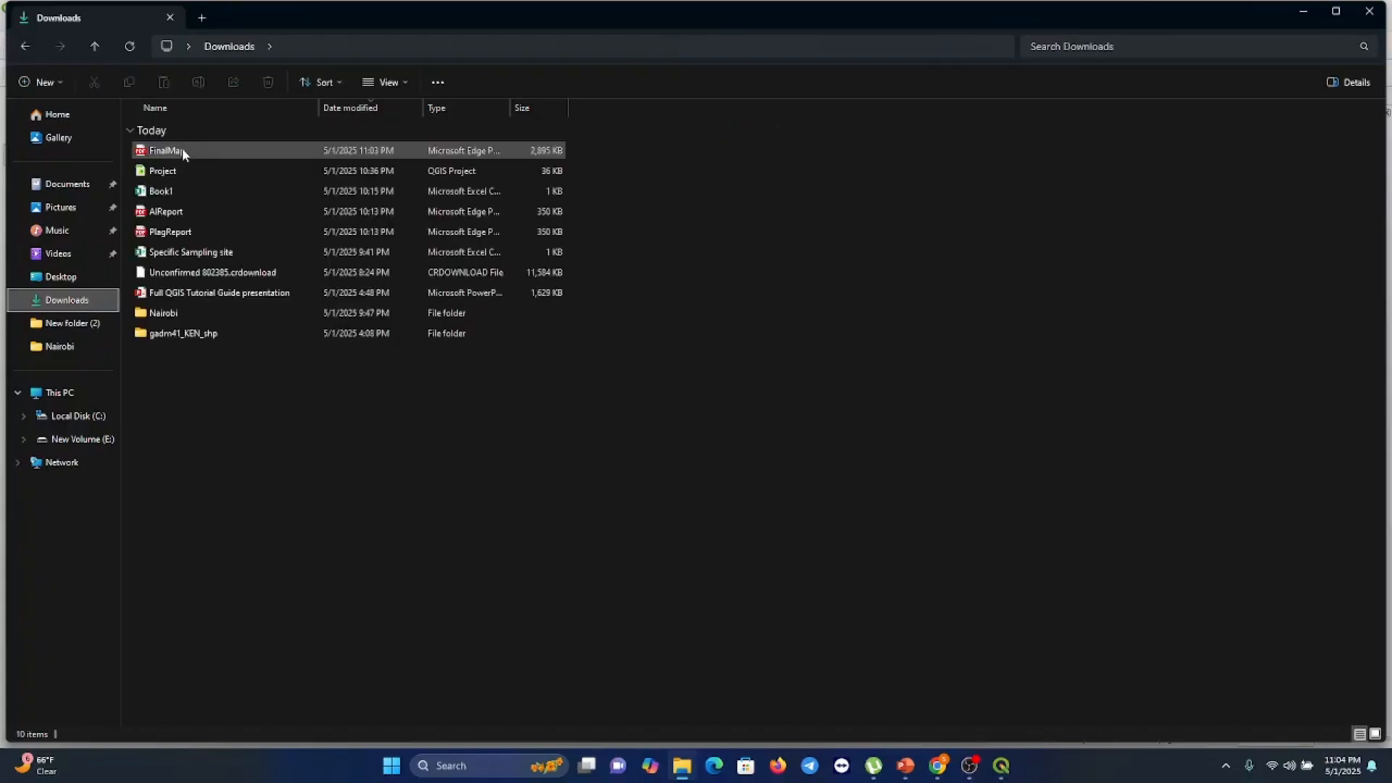
{"action": "double_click", "coordinate": [182, 150]}
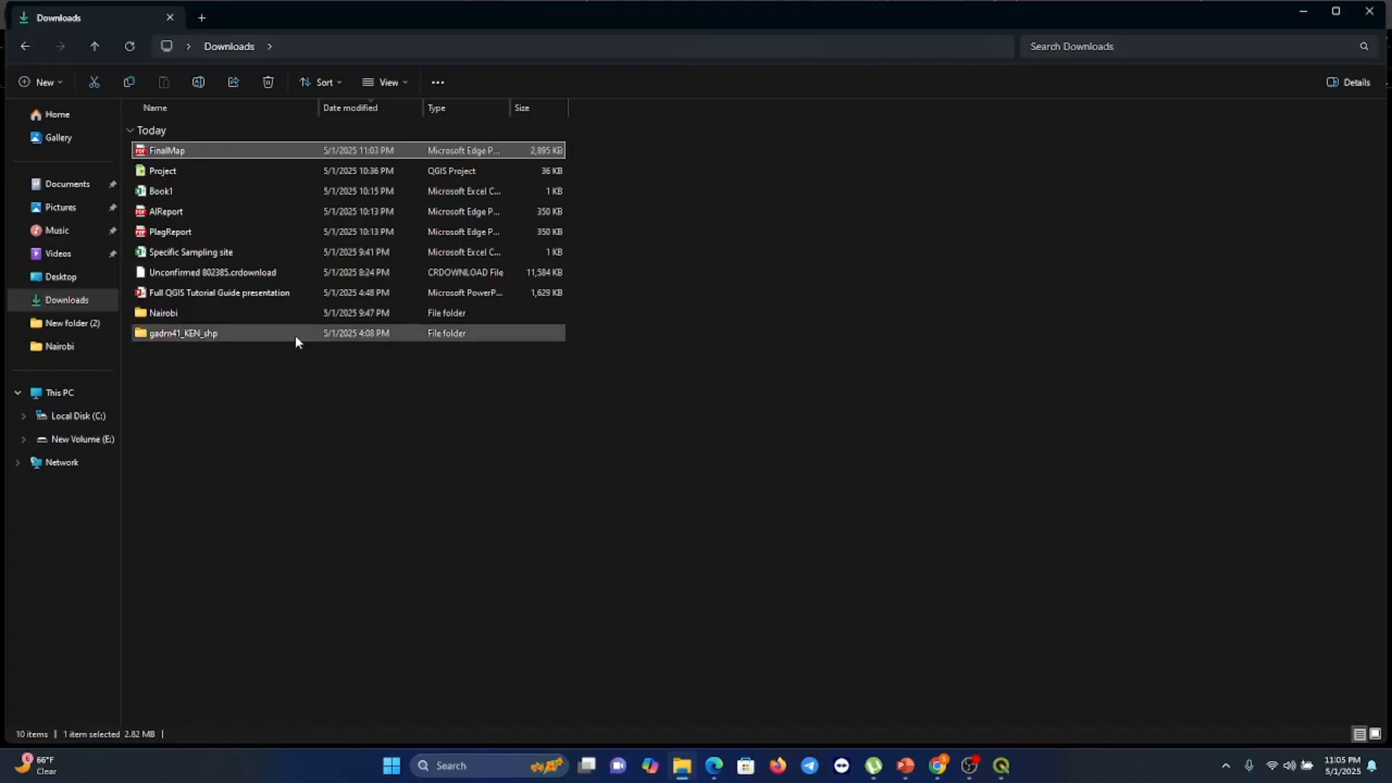
{"action": "right_click", "coordinate": [215, 335]}
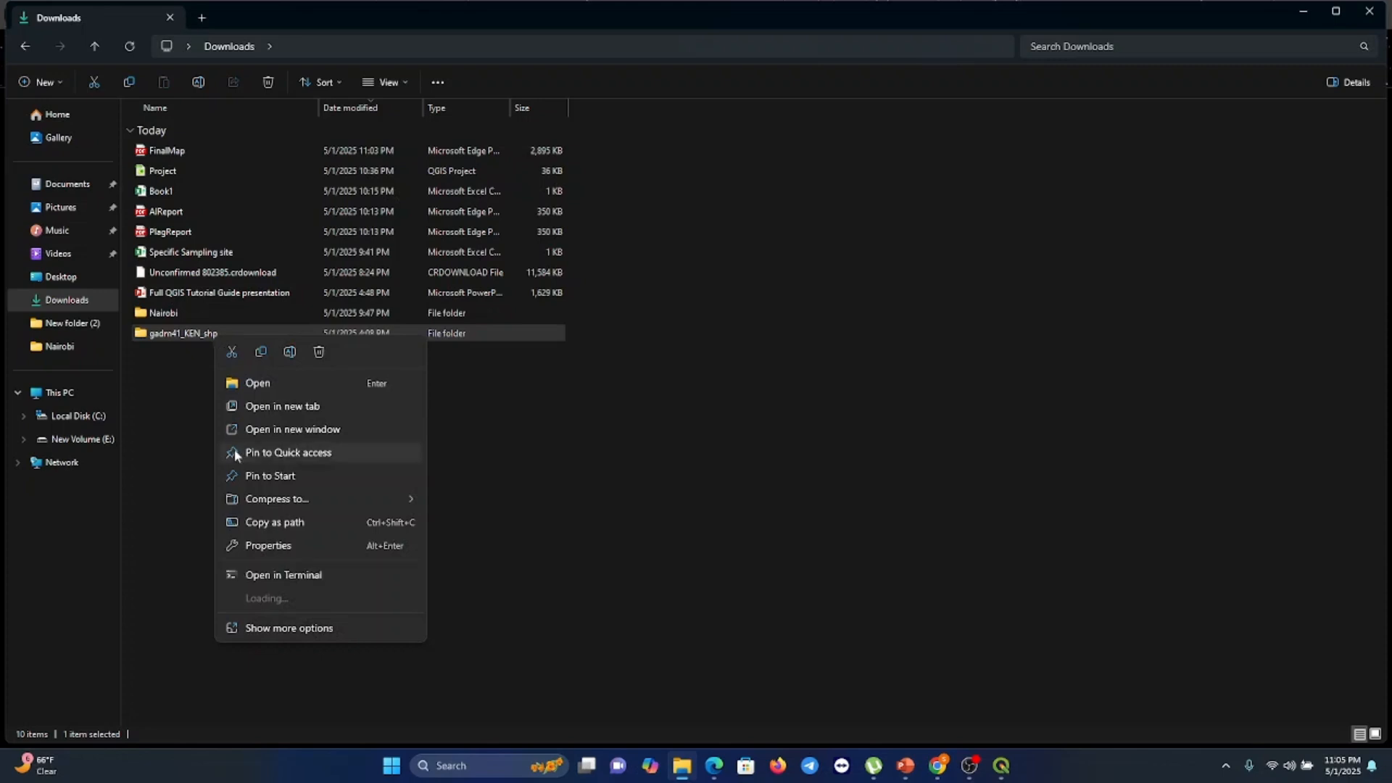
{"action": "left_click", "coordinate": [917, 679]}
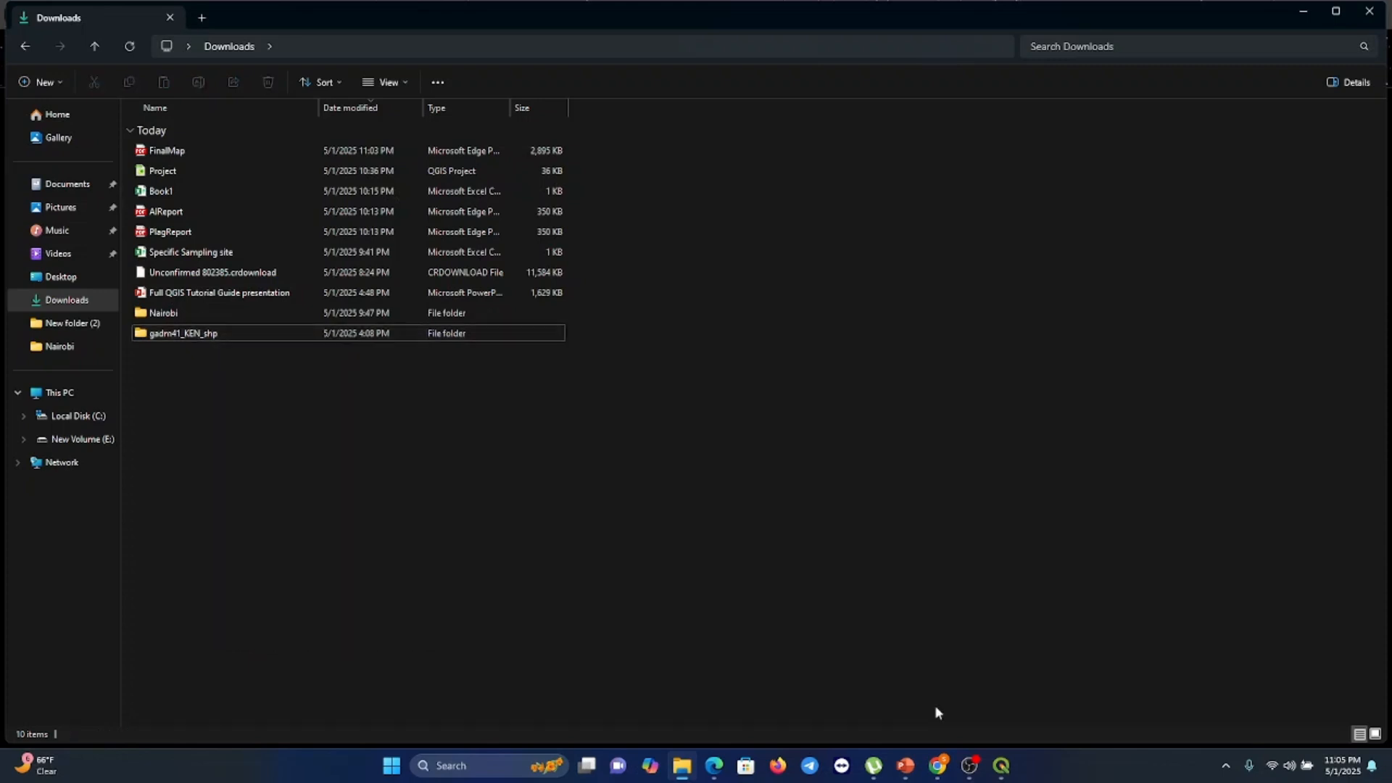
Switch to the browser and search Google for country shapefile download sources
{"action": "left_click", "coordinate": [938, 766]}
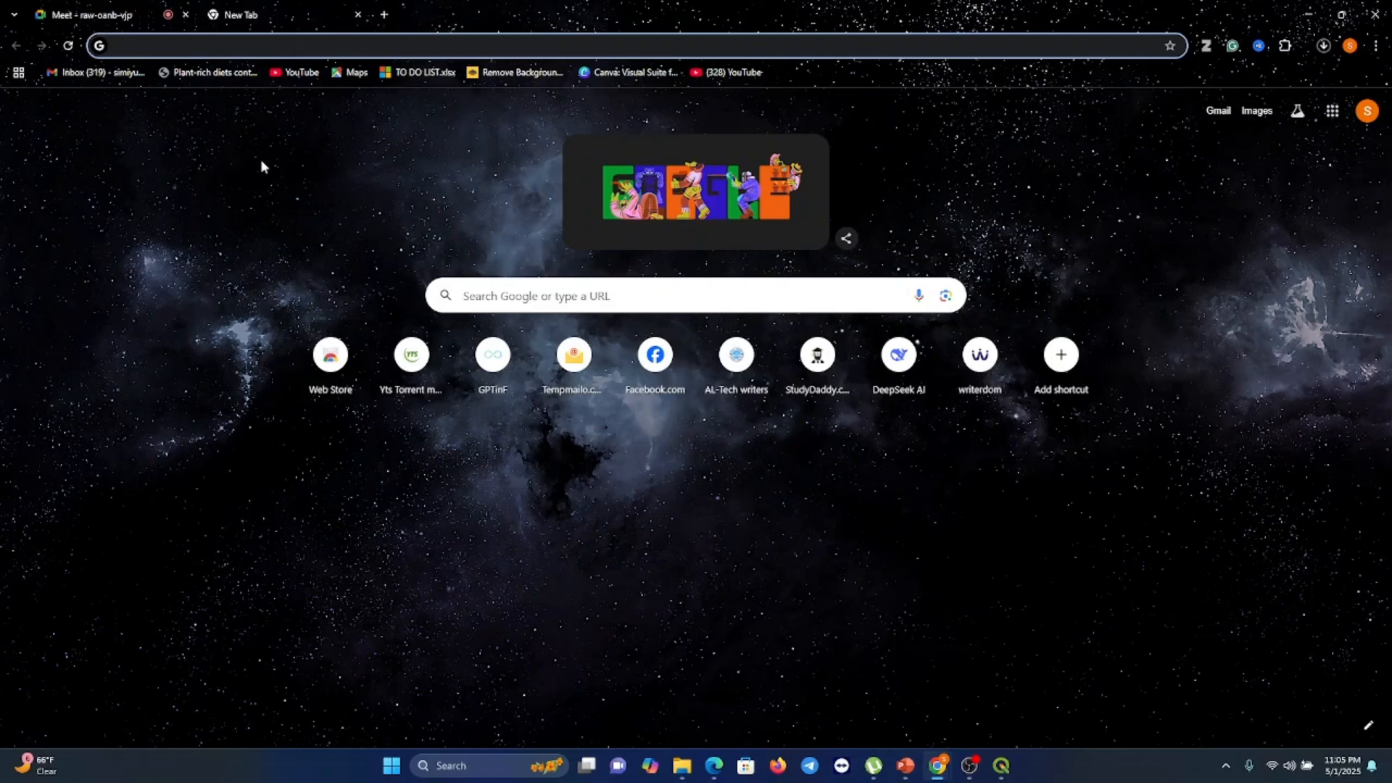
{"action": "type", "text": "v"}
{"action": "key", "text": "BackSpace"}
{"action": "type", "text": "Country"}
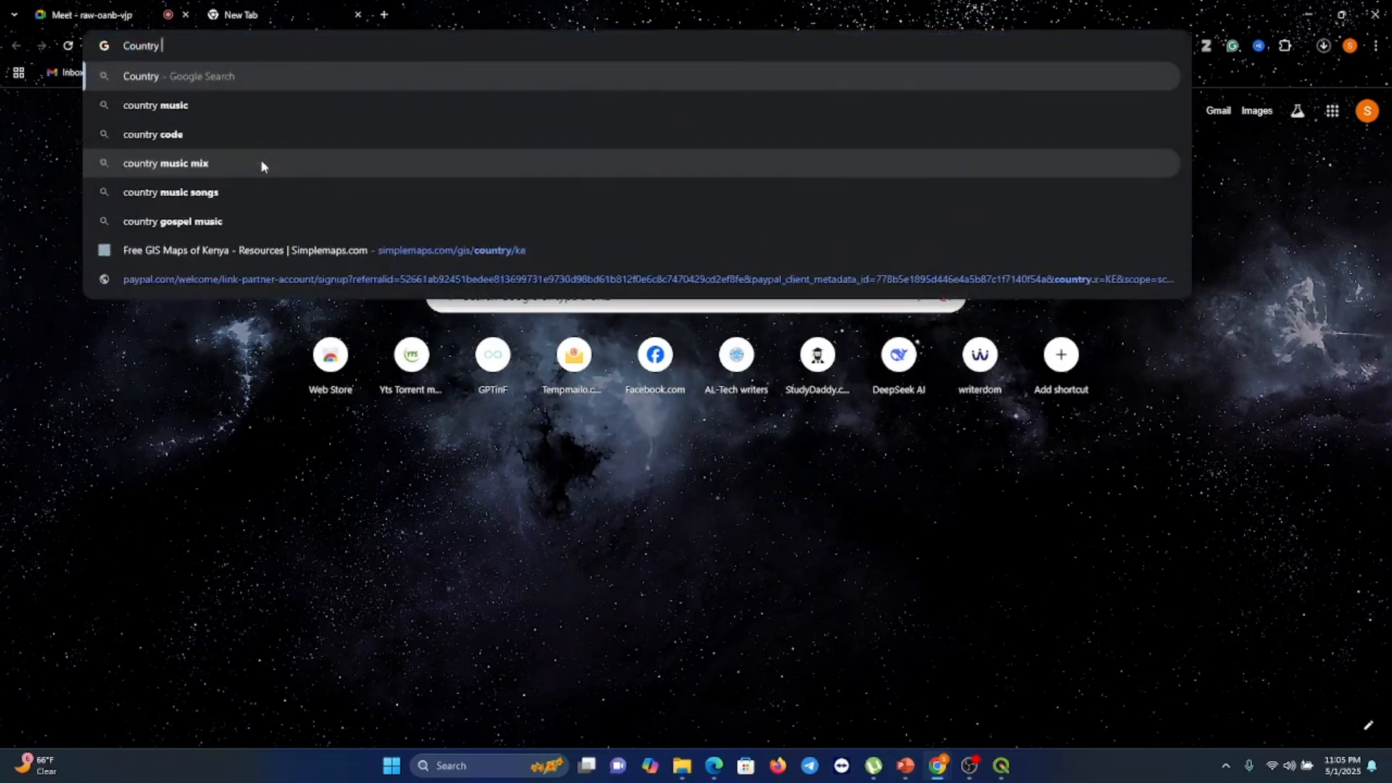
{"action": "type", "text": " shape"}
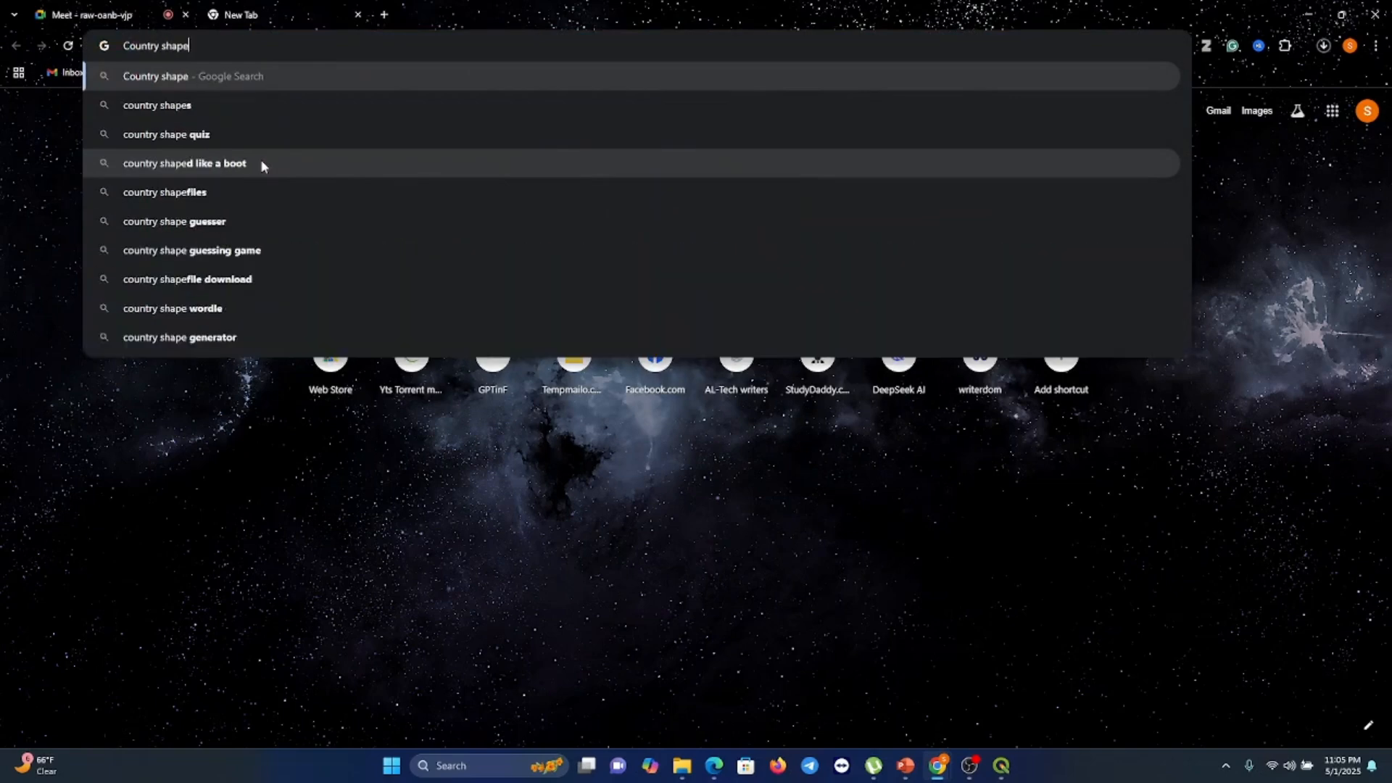
{"action": "type", "text": "file"}
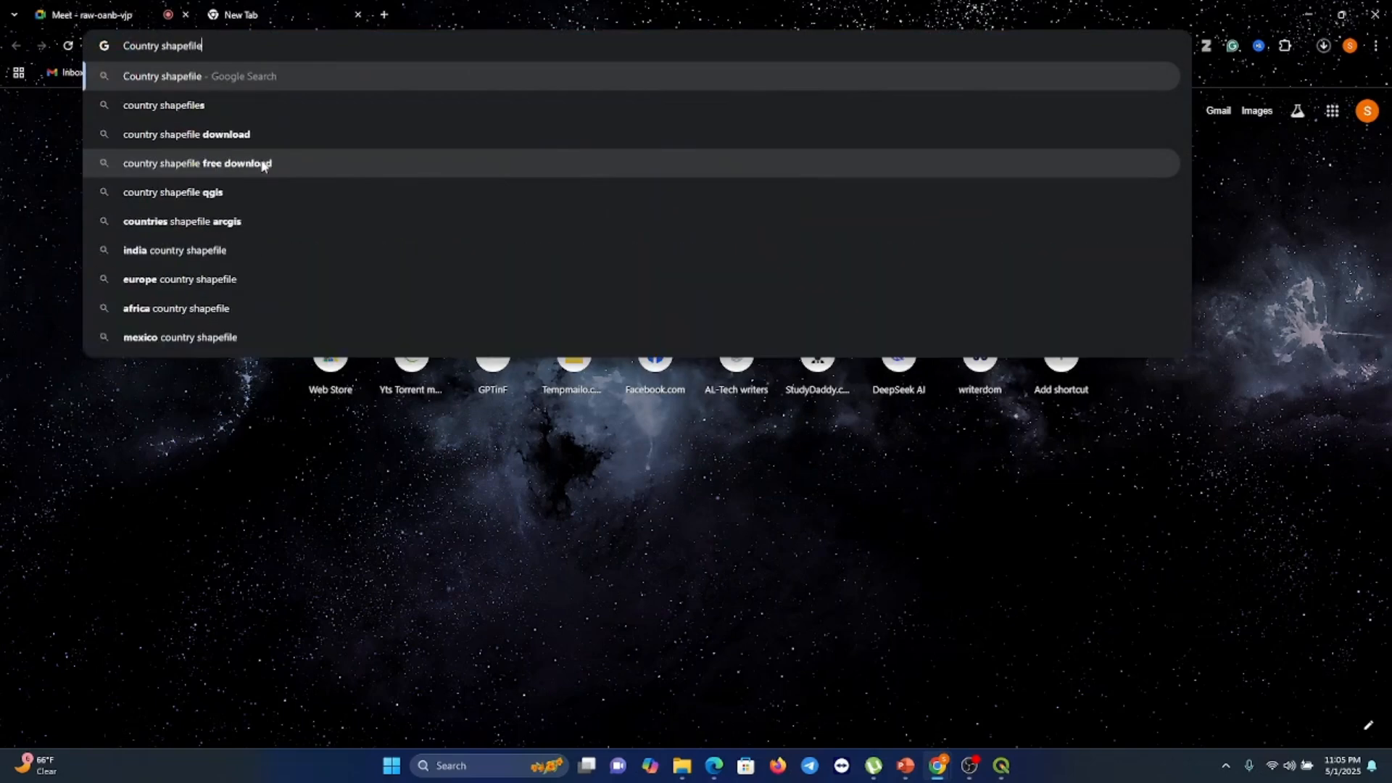
{"action": "left_click", "coordinate": [217, 134]}
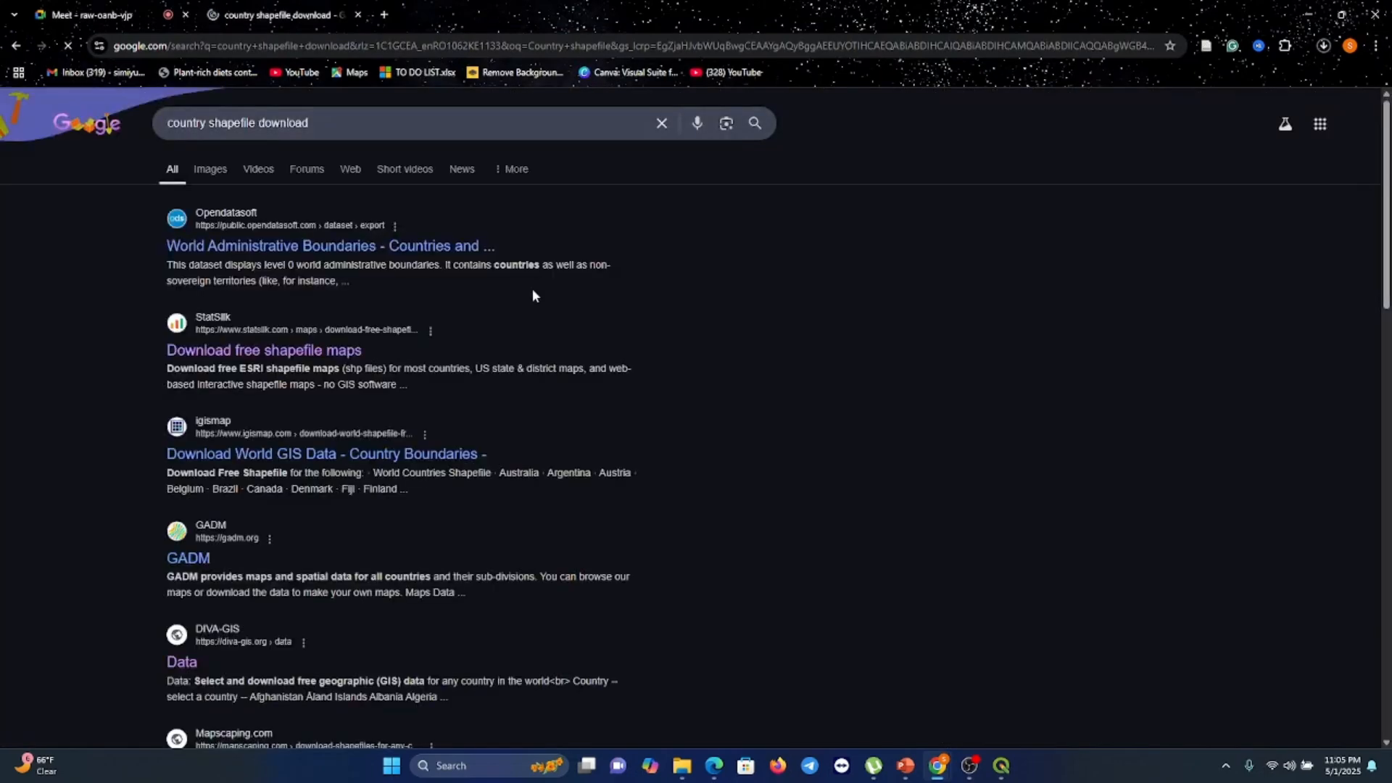
{"action": "scroll", "coordinate": [533, 294], "scroll_direction": "down", "scroll_amount": 2}
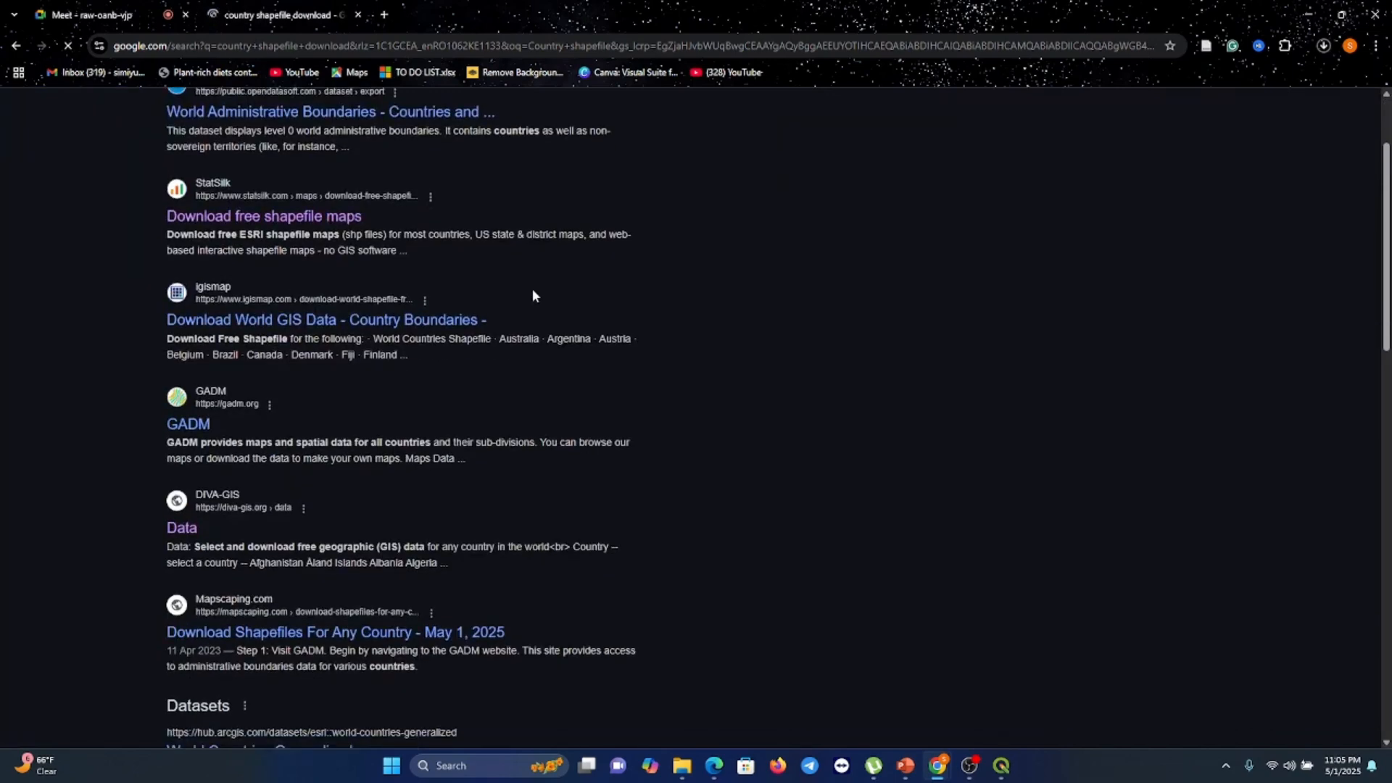
Scroll through the country shapefile search results, then close the browser window
{"action": "scroll", "coordinate": [533, 295], "scroll_direction": "down", "scroll_amount": 1}
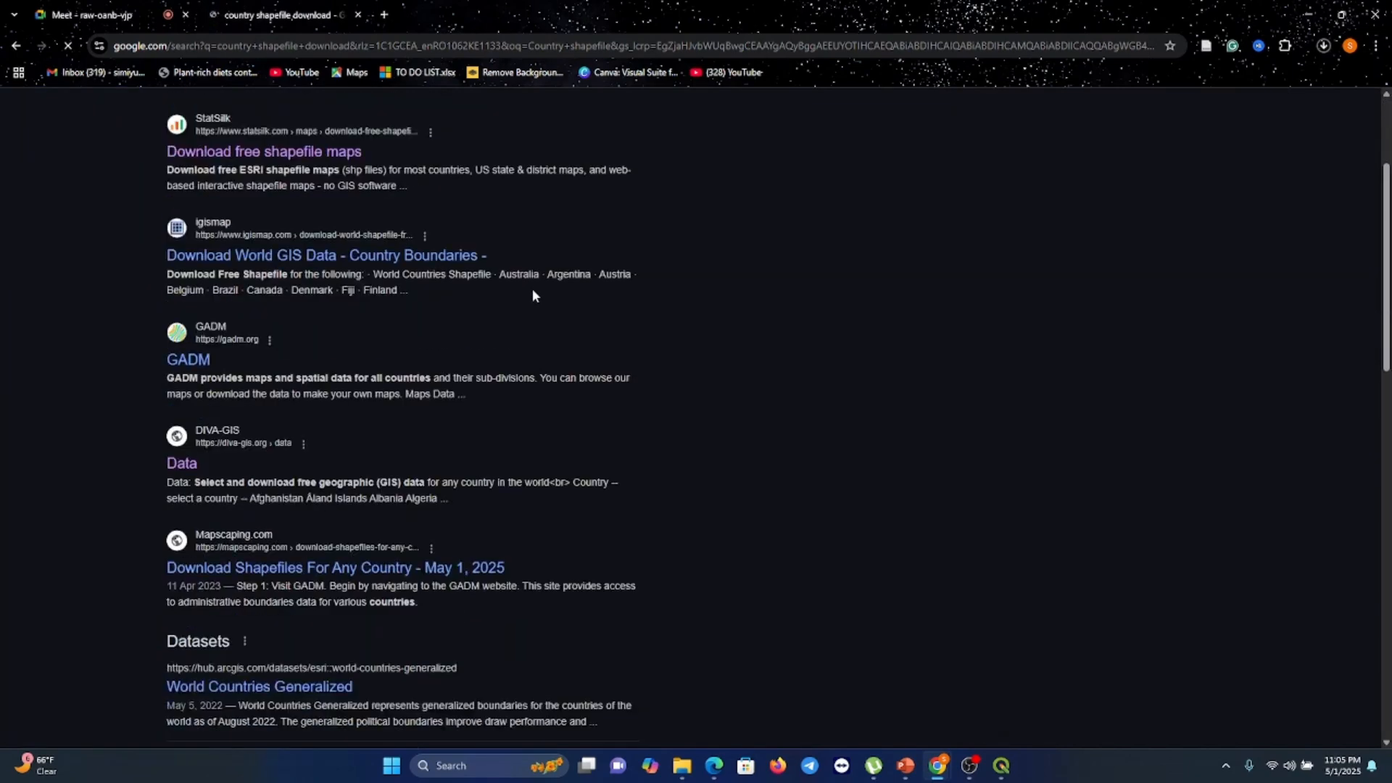
{"action": "scroll", "coordinate": [533, 295], "scroll_direction": "down", "scroll_amount": 1}
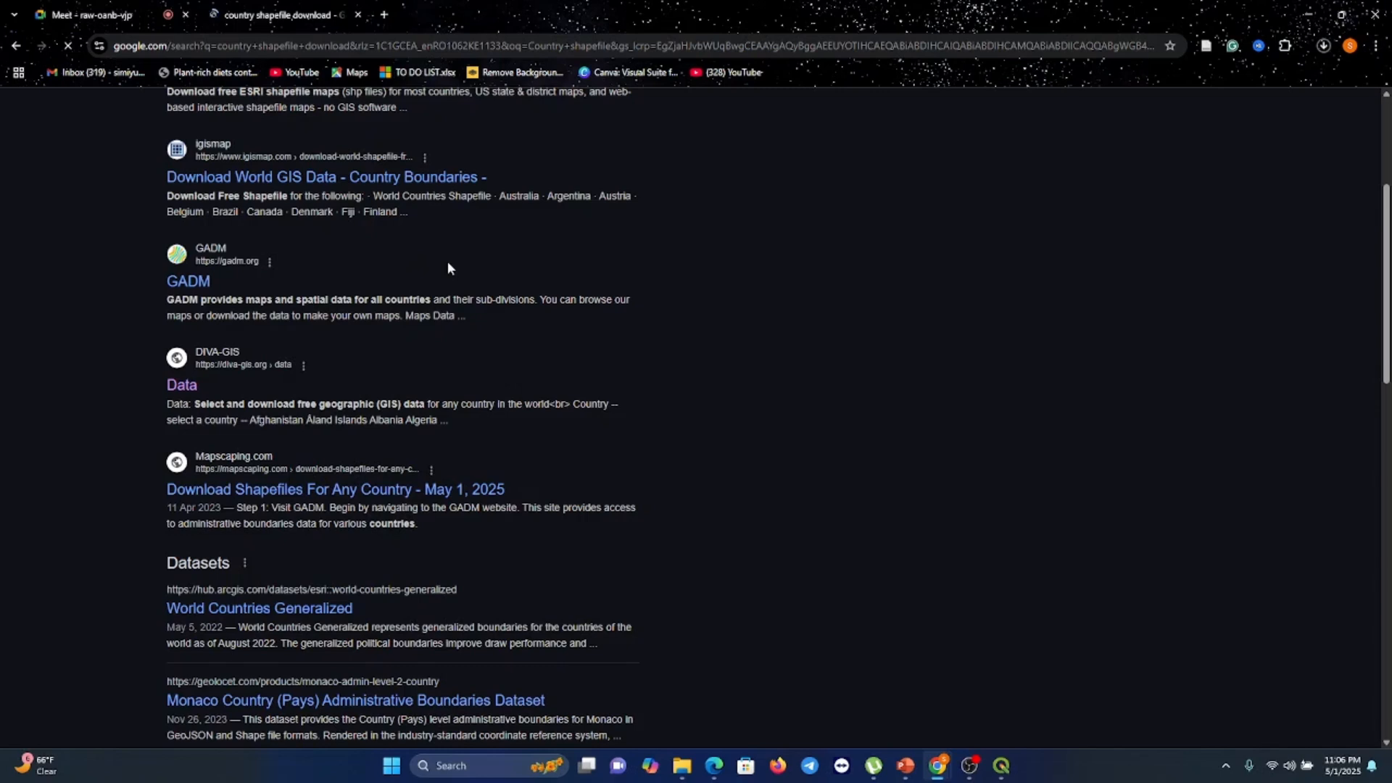
{"action": "left_click", "coordinate": [1303, 16]}
{"action": "left_click", "coordinate": [1375, 21]}
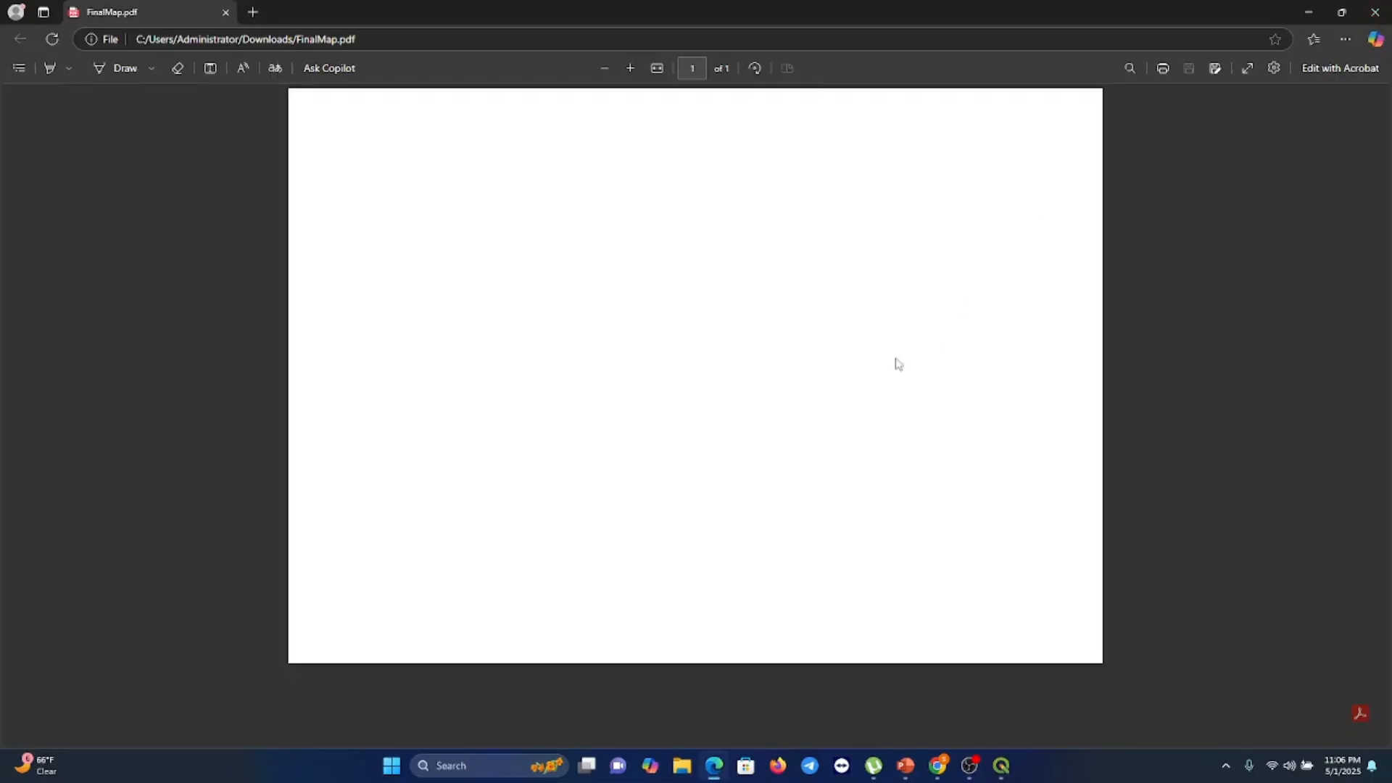
Minimize the PDF viewer and switch back to the main QGIS project window
{"action": "left_click", "coordinate": [1312, 13]}
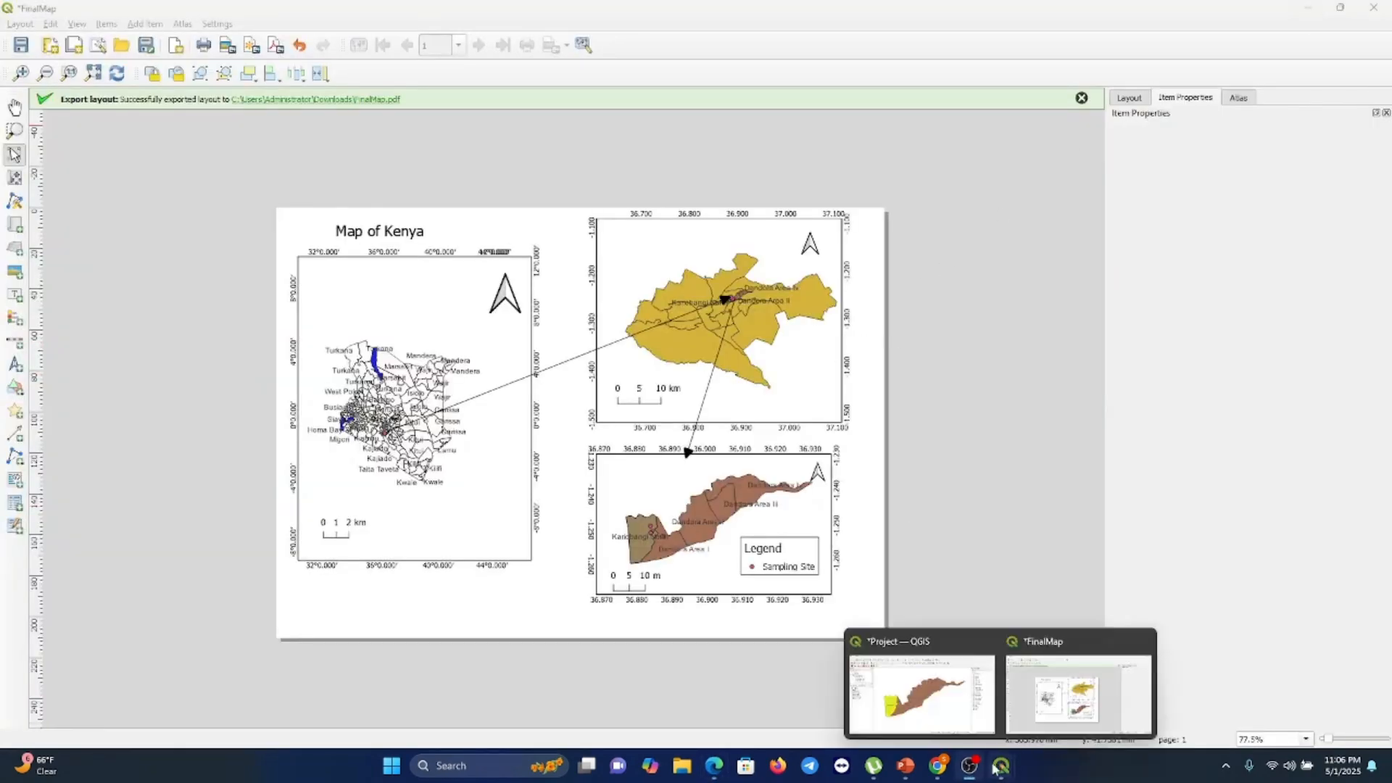
{"action": "mouse_move", "coordinate": [1001, 767]}
{"action": "left_click", "coordinate": [961, 719]}
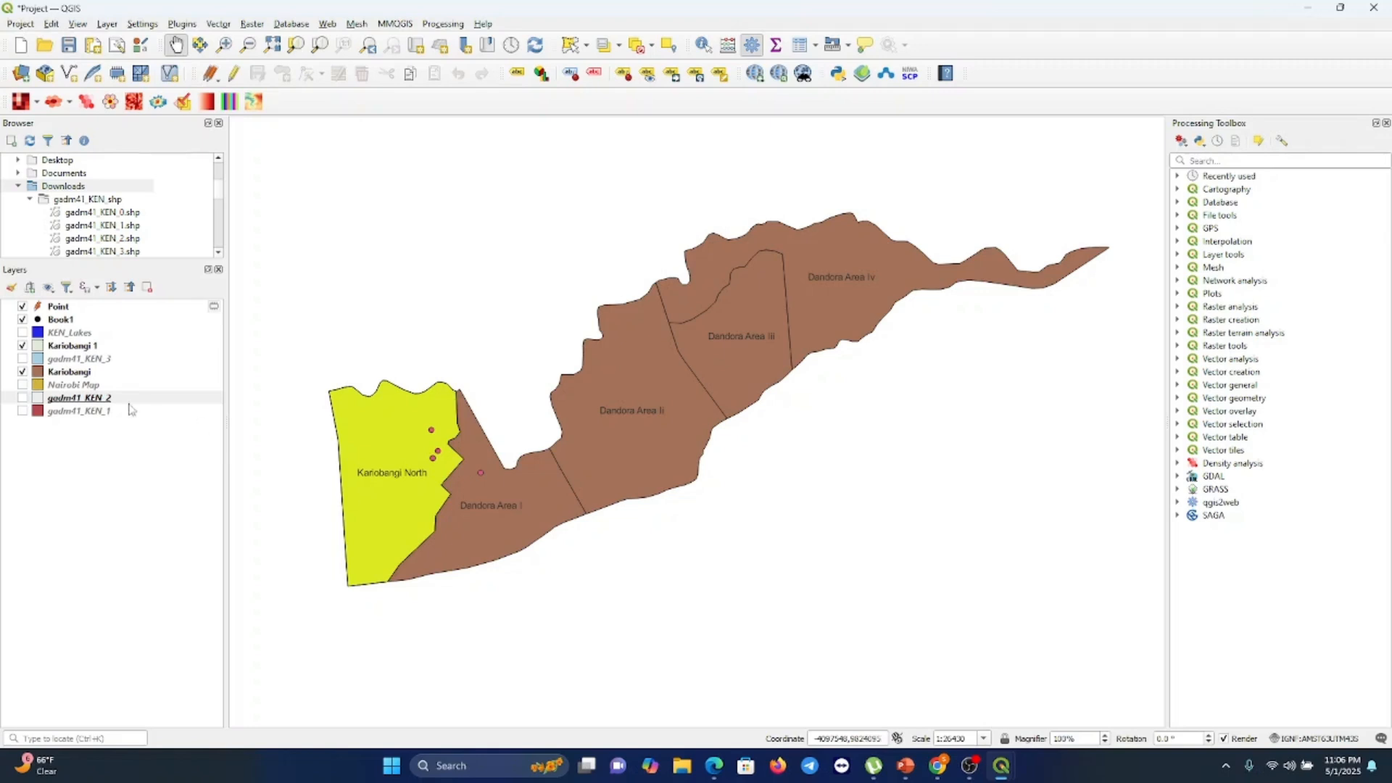
Show the gadm41_KEN_2 layer and hide the Kariobangi, Kariobangi 1, Book1 and Point layers
{"action": "left_click", "coordinate": [23, 398]}
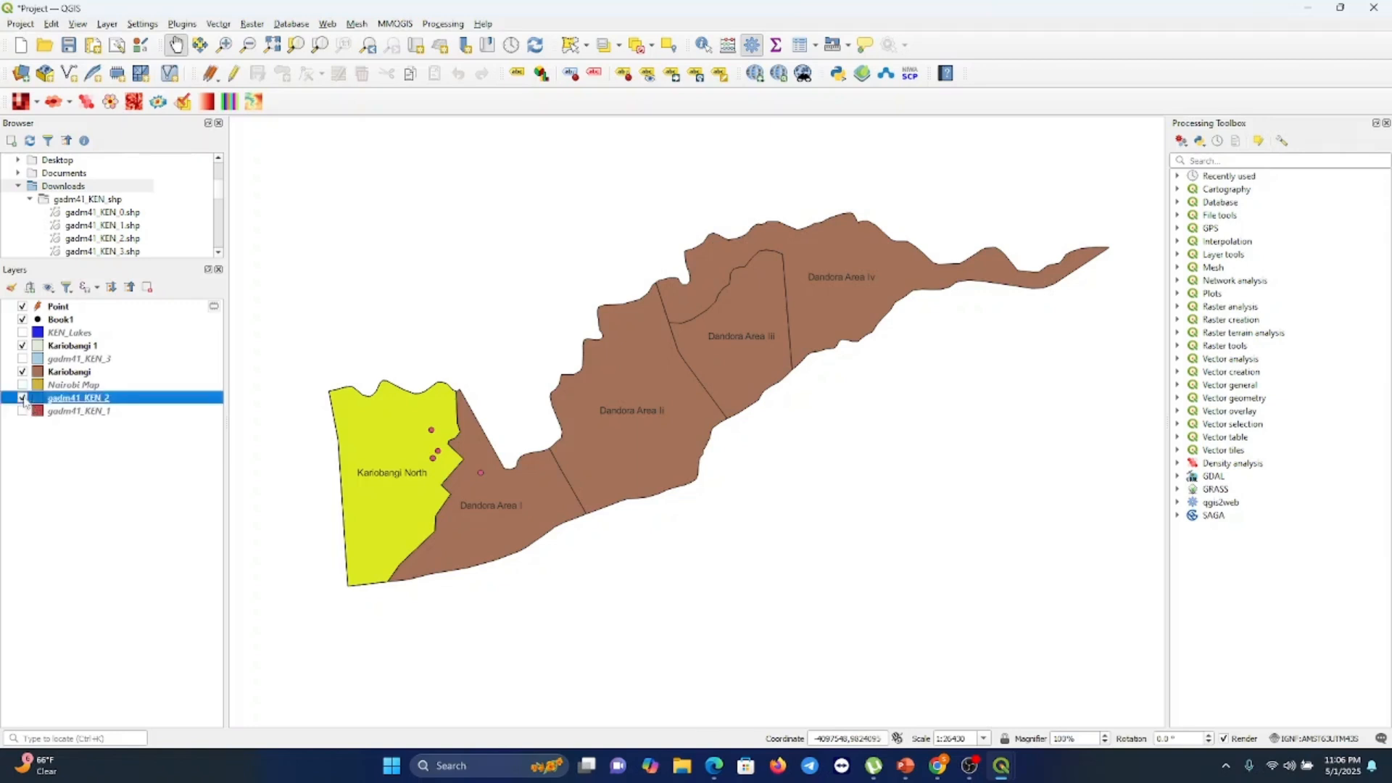
{"action": "left_click", "coordinate": [23, 372]}
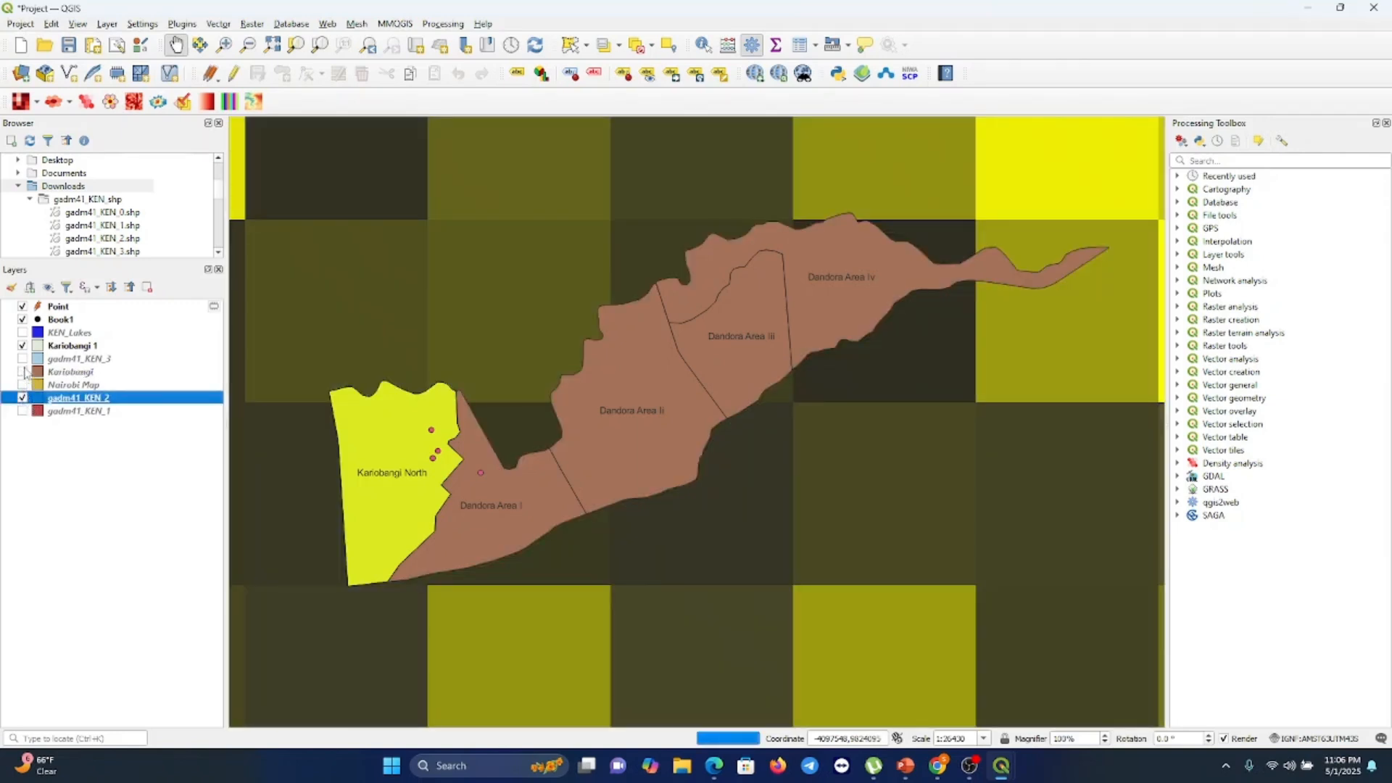
{"action": "left_click", "coordinate": [22, 346]}
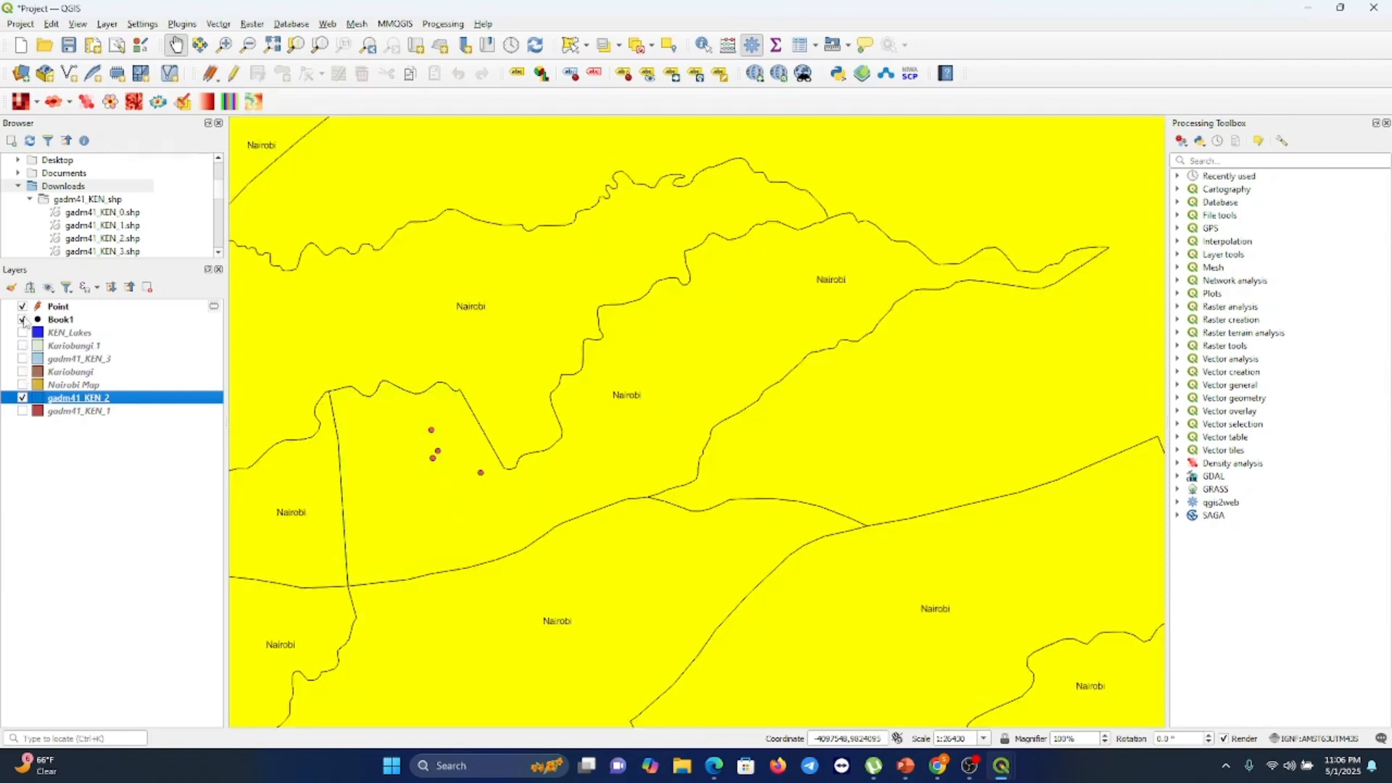
{"action": "left_click", "coordinate": [22, 320]}
{"action": "left_click", "coordinate": [23, 307]}
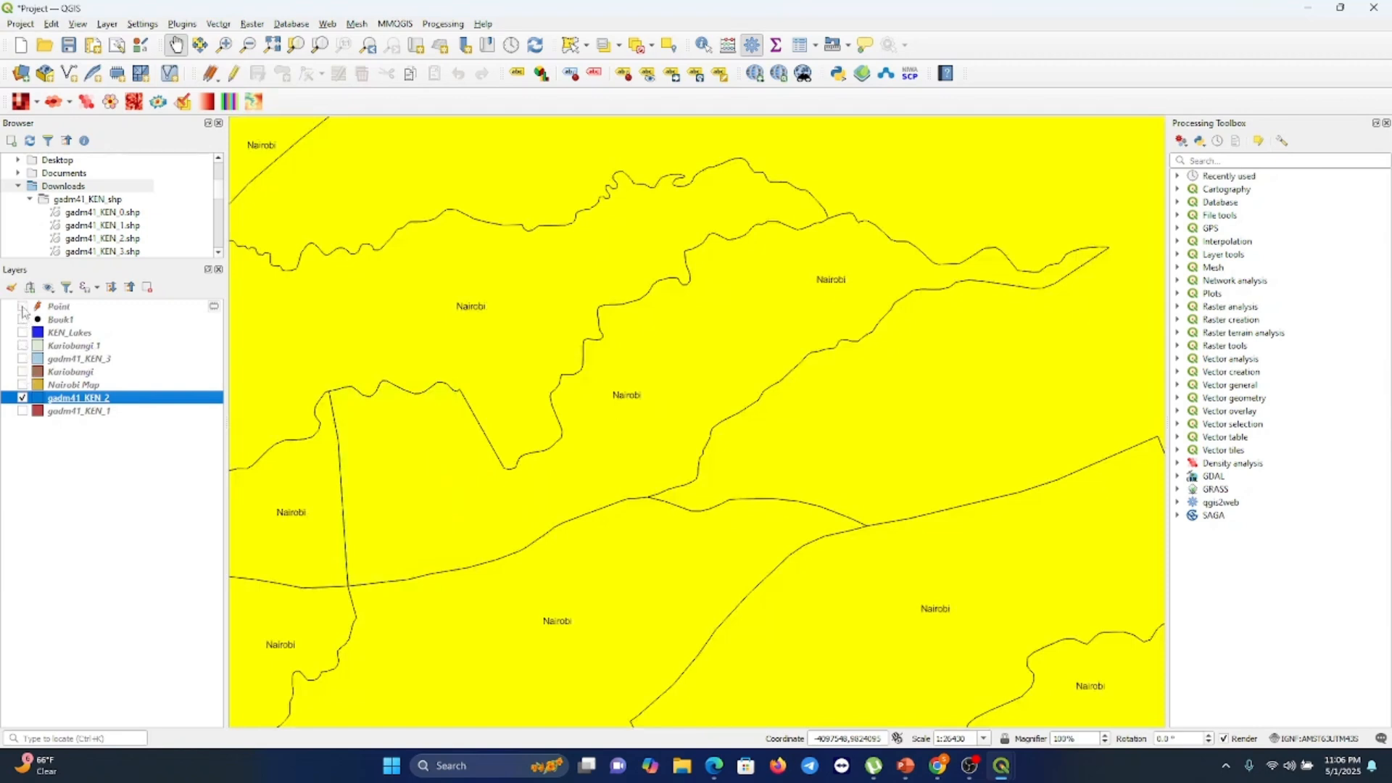